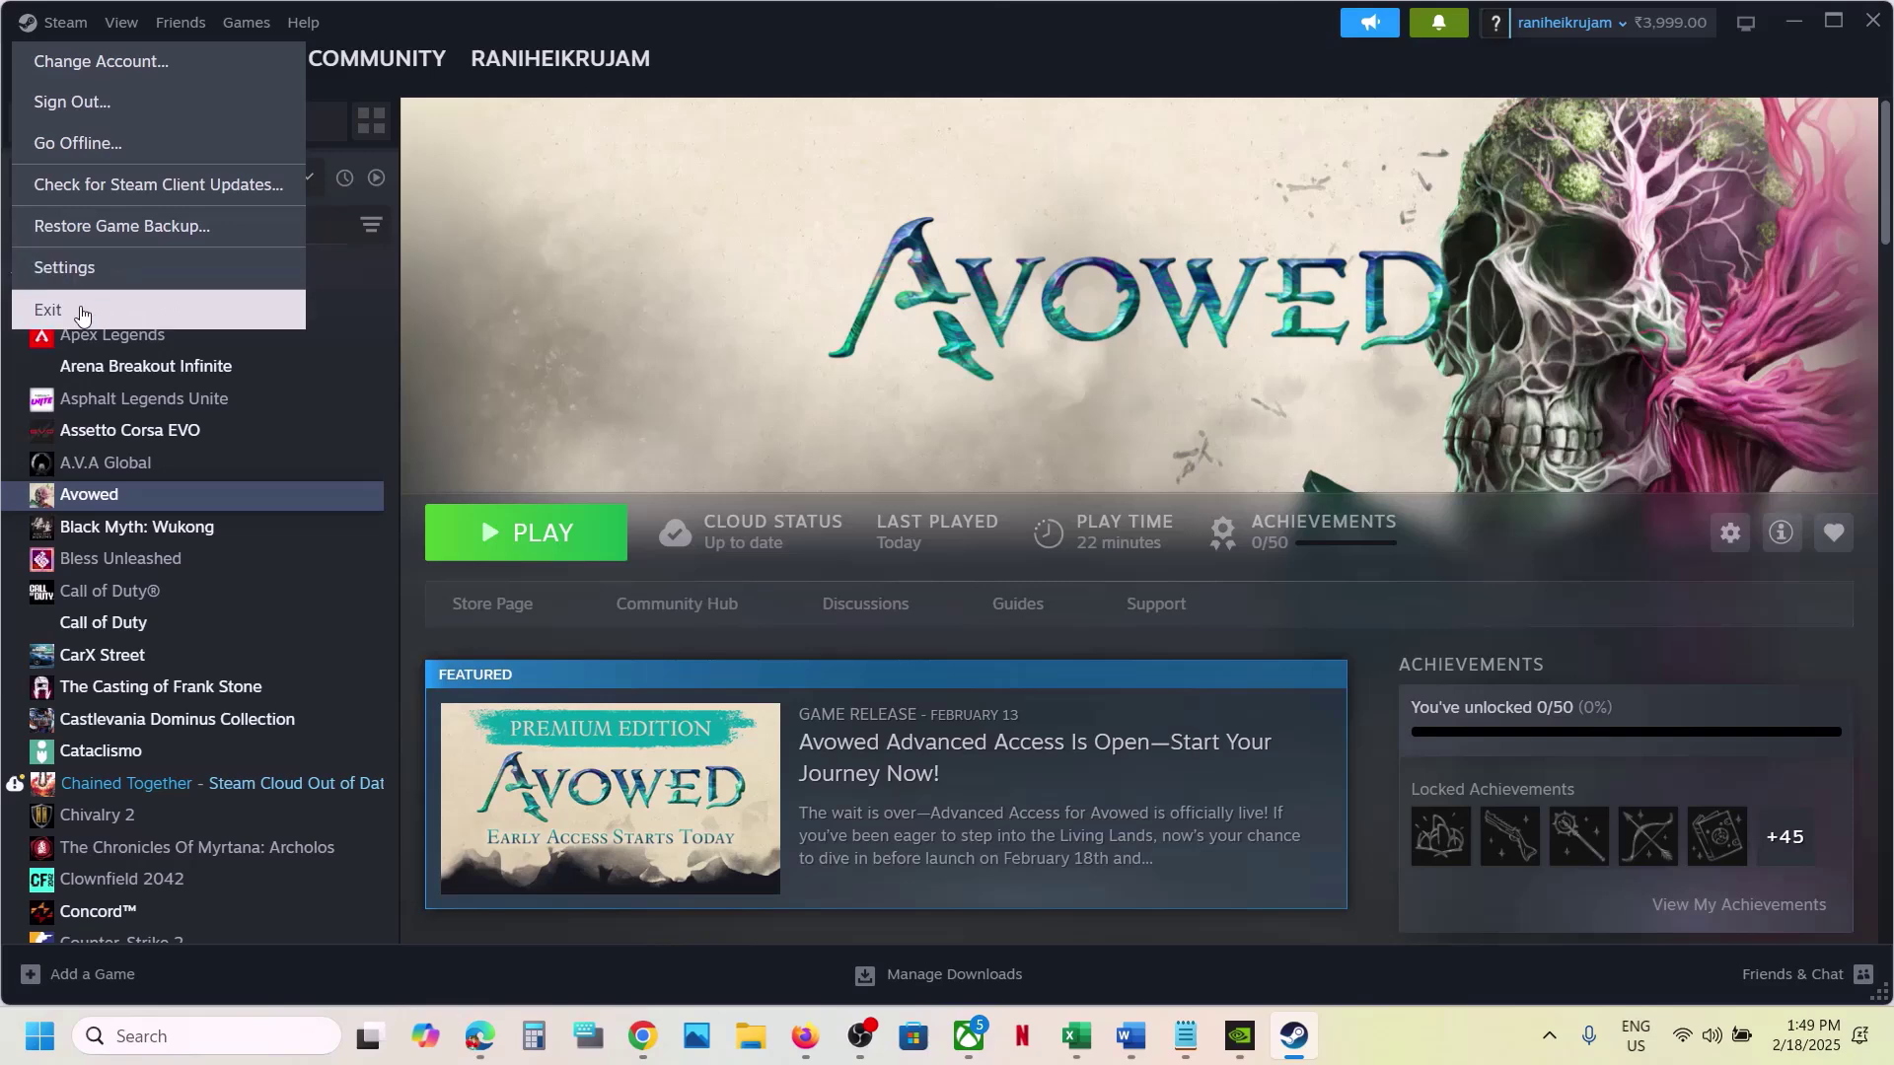
- Read Step 1 about launch options in the Word troubleshooting document, and return to the Steam library
left_click(578, 324)
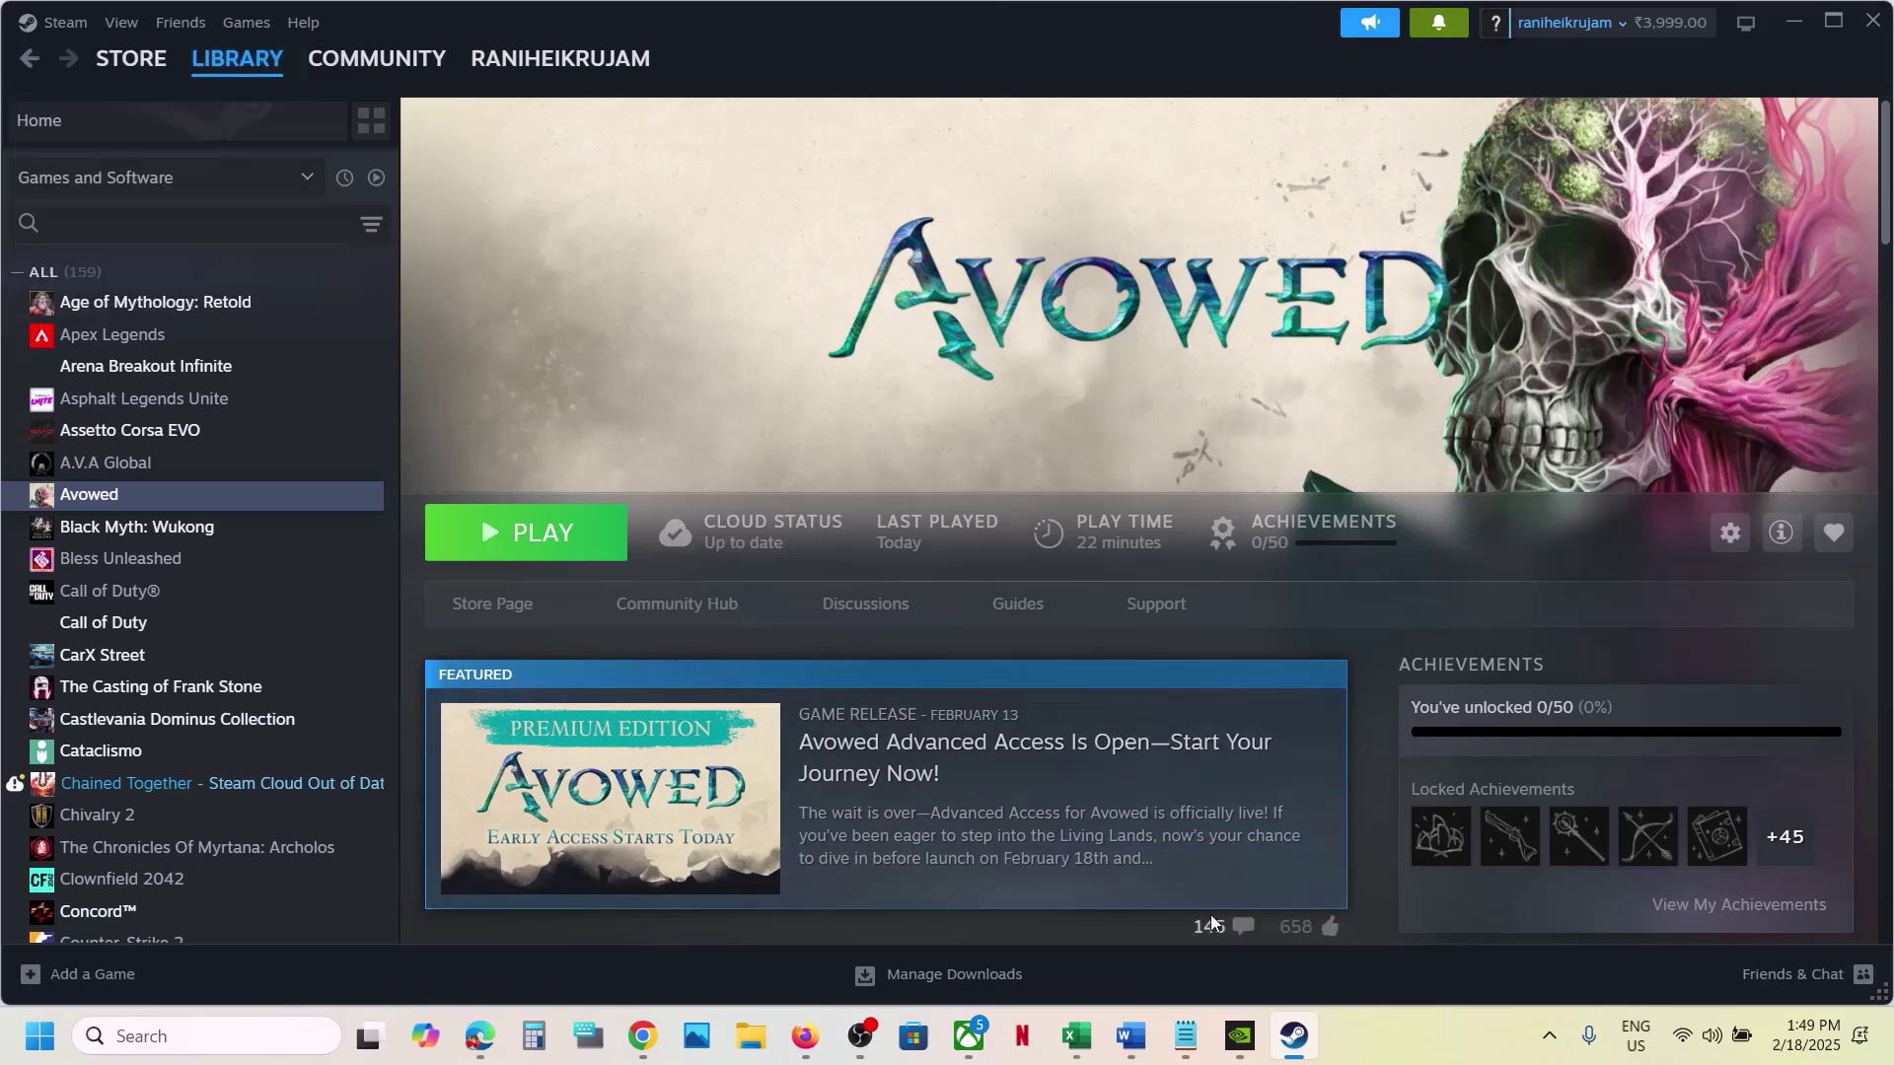
left_click(1134, 1031)
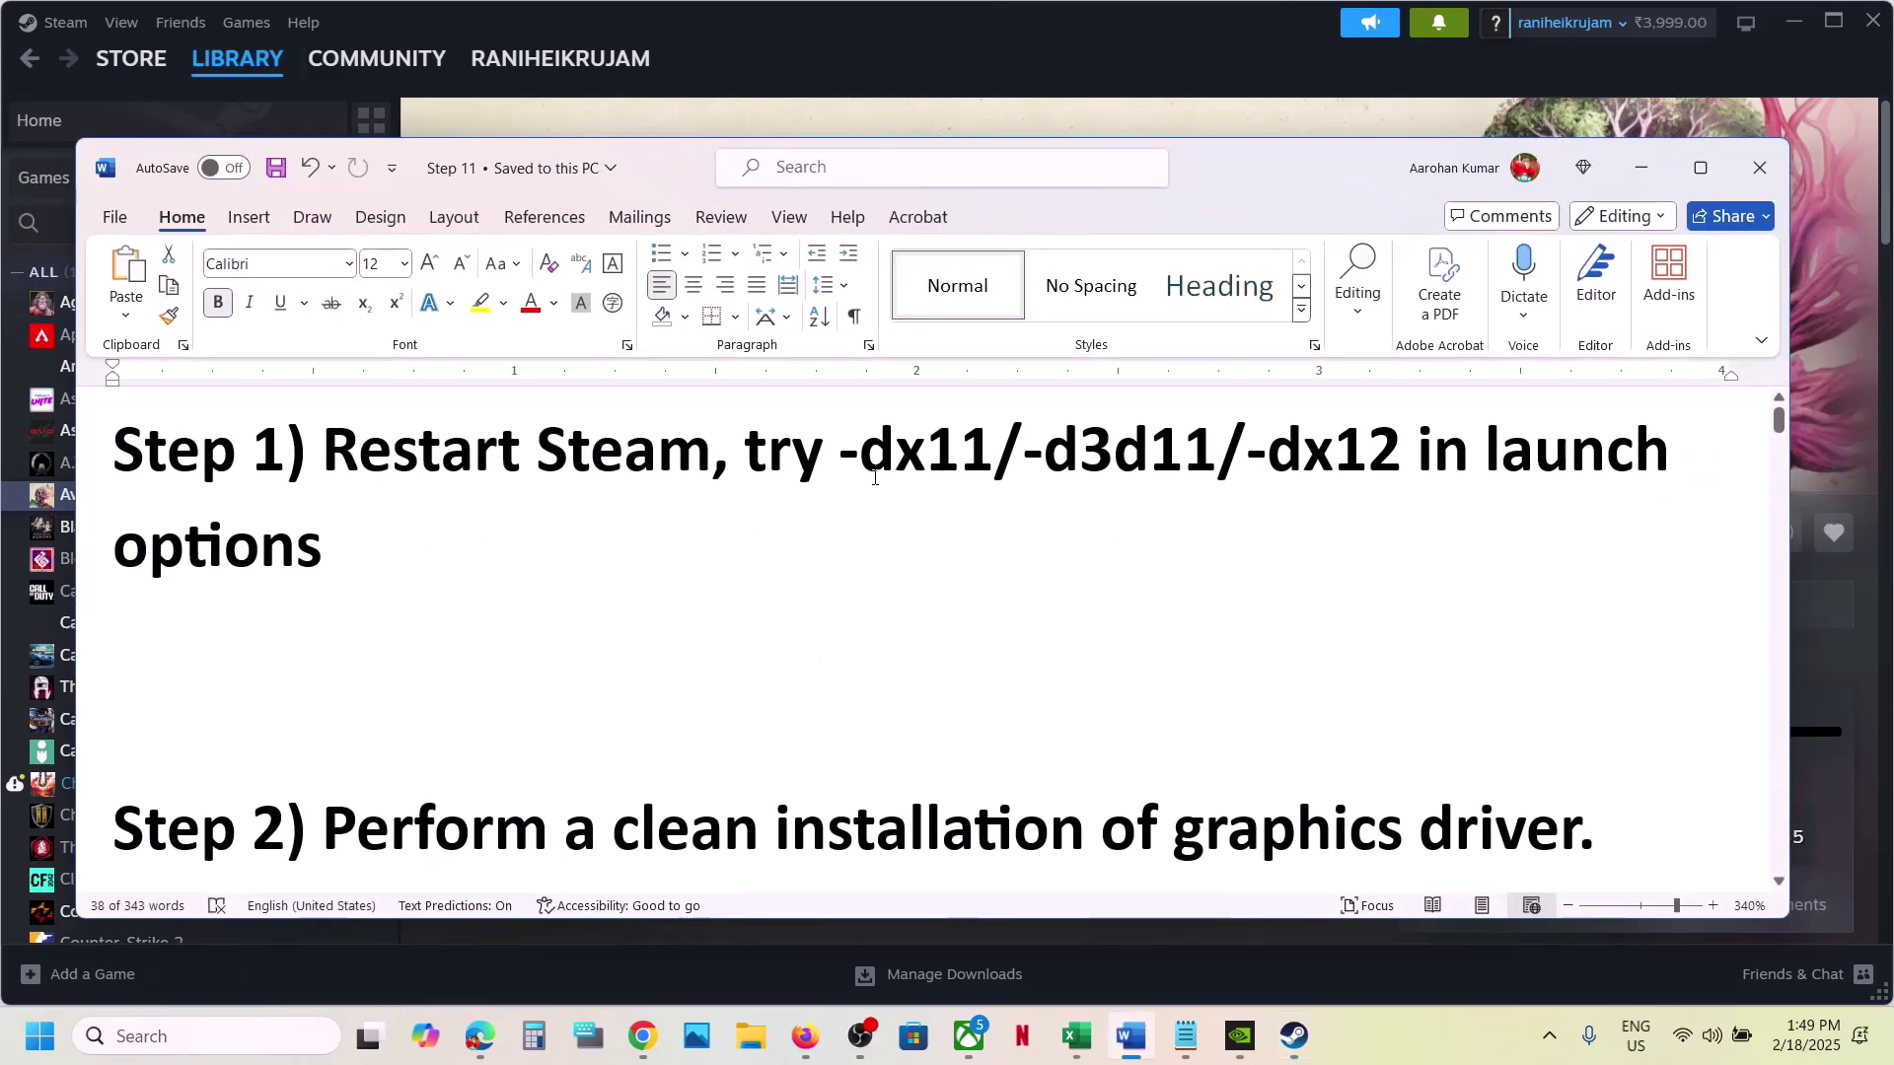
left_click_drag(745, 451, 1217, 452)
left_click(931, 62)
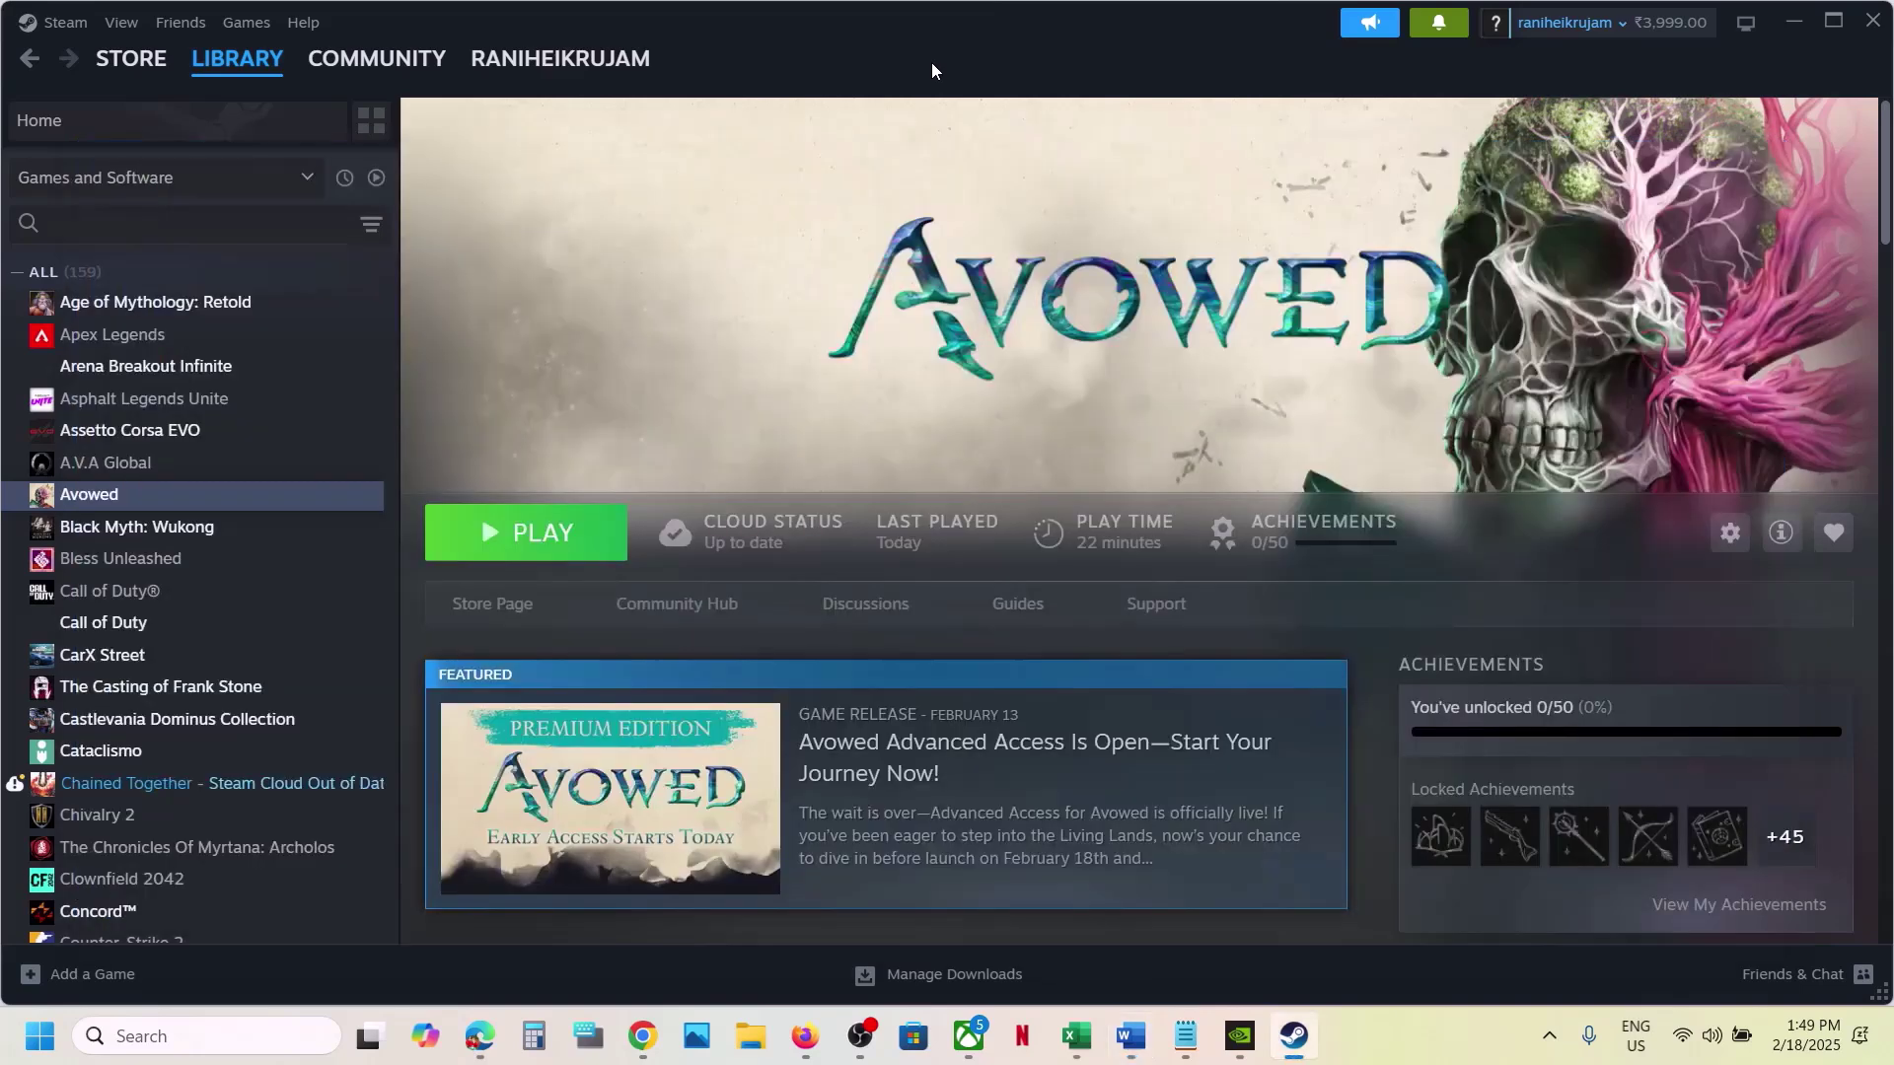
- Set Avowed's launch options to -dx11 in the game's properties and close them
right_click(191, 507)
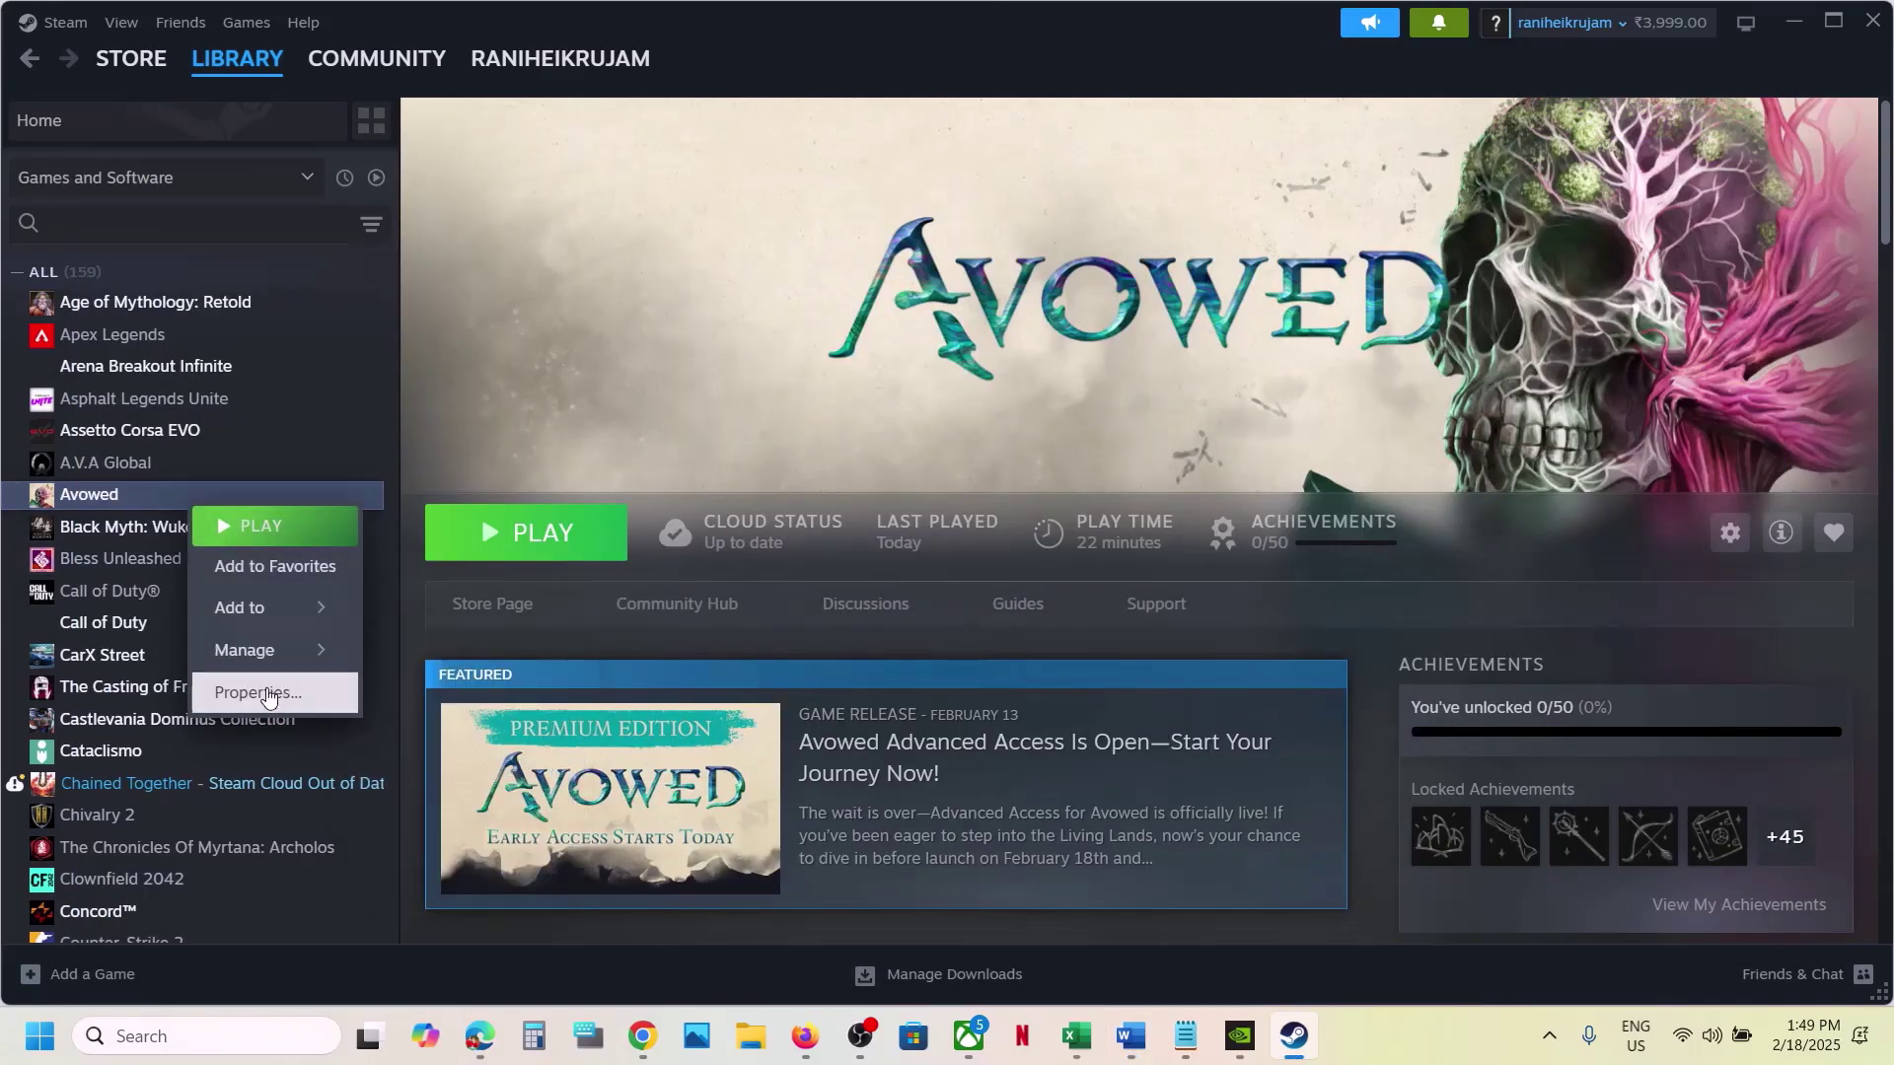
left_click(269, 696)
left_click(756, 685)
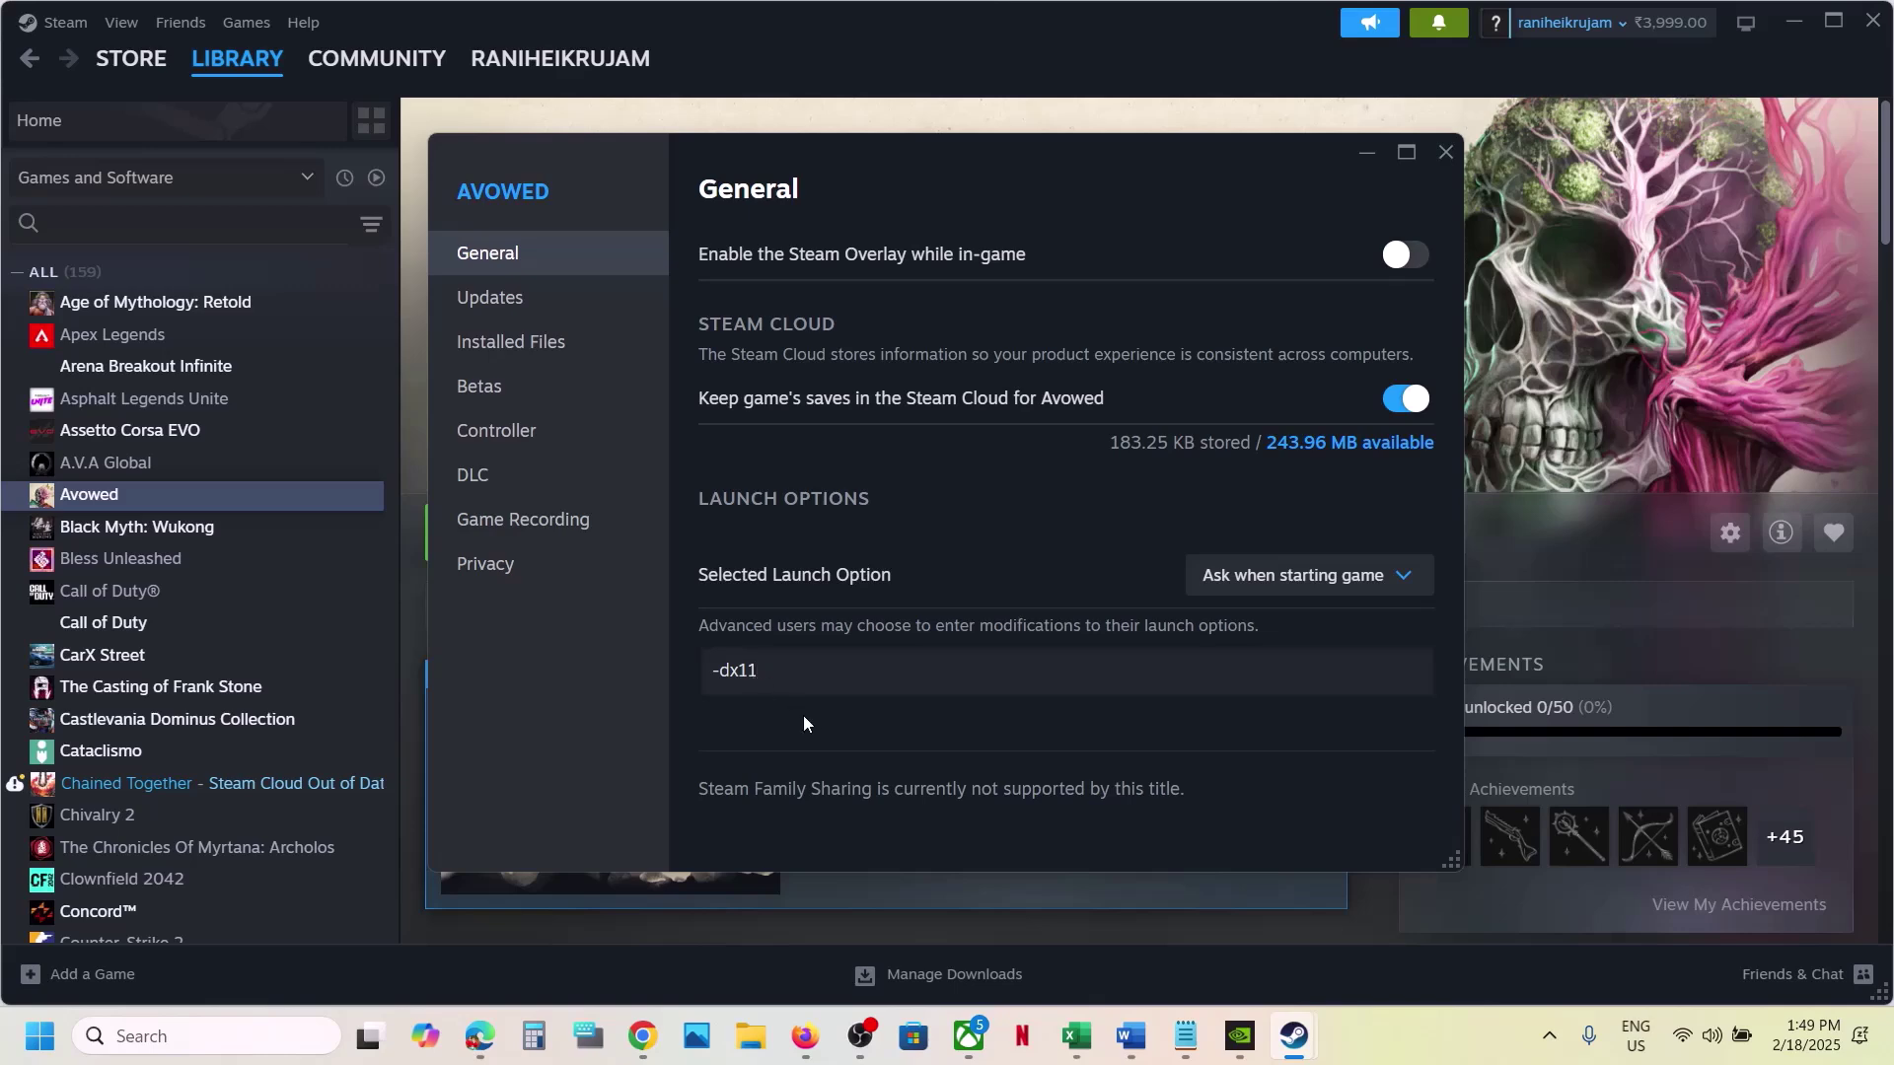
left_click(1448, 149)
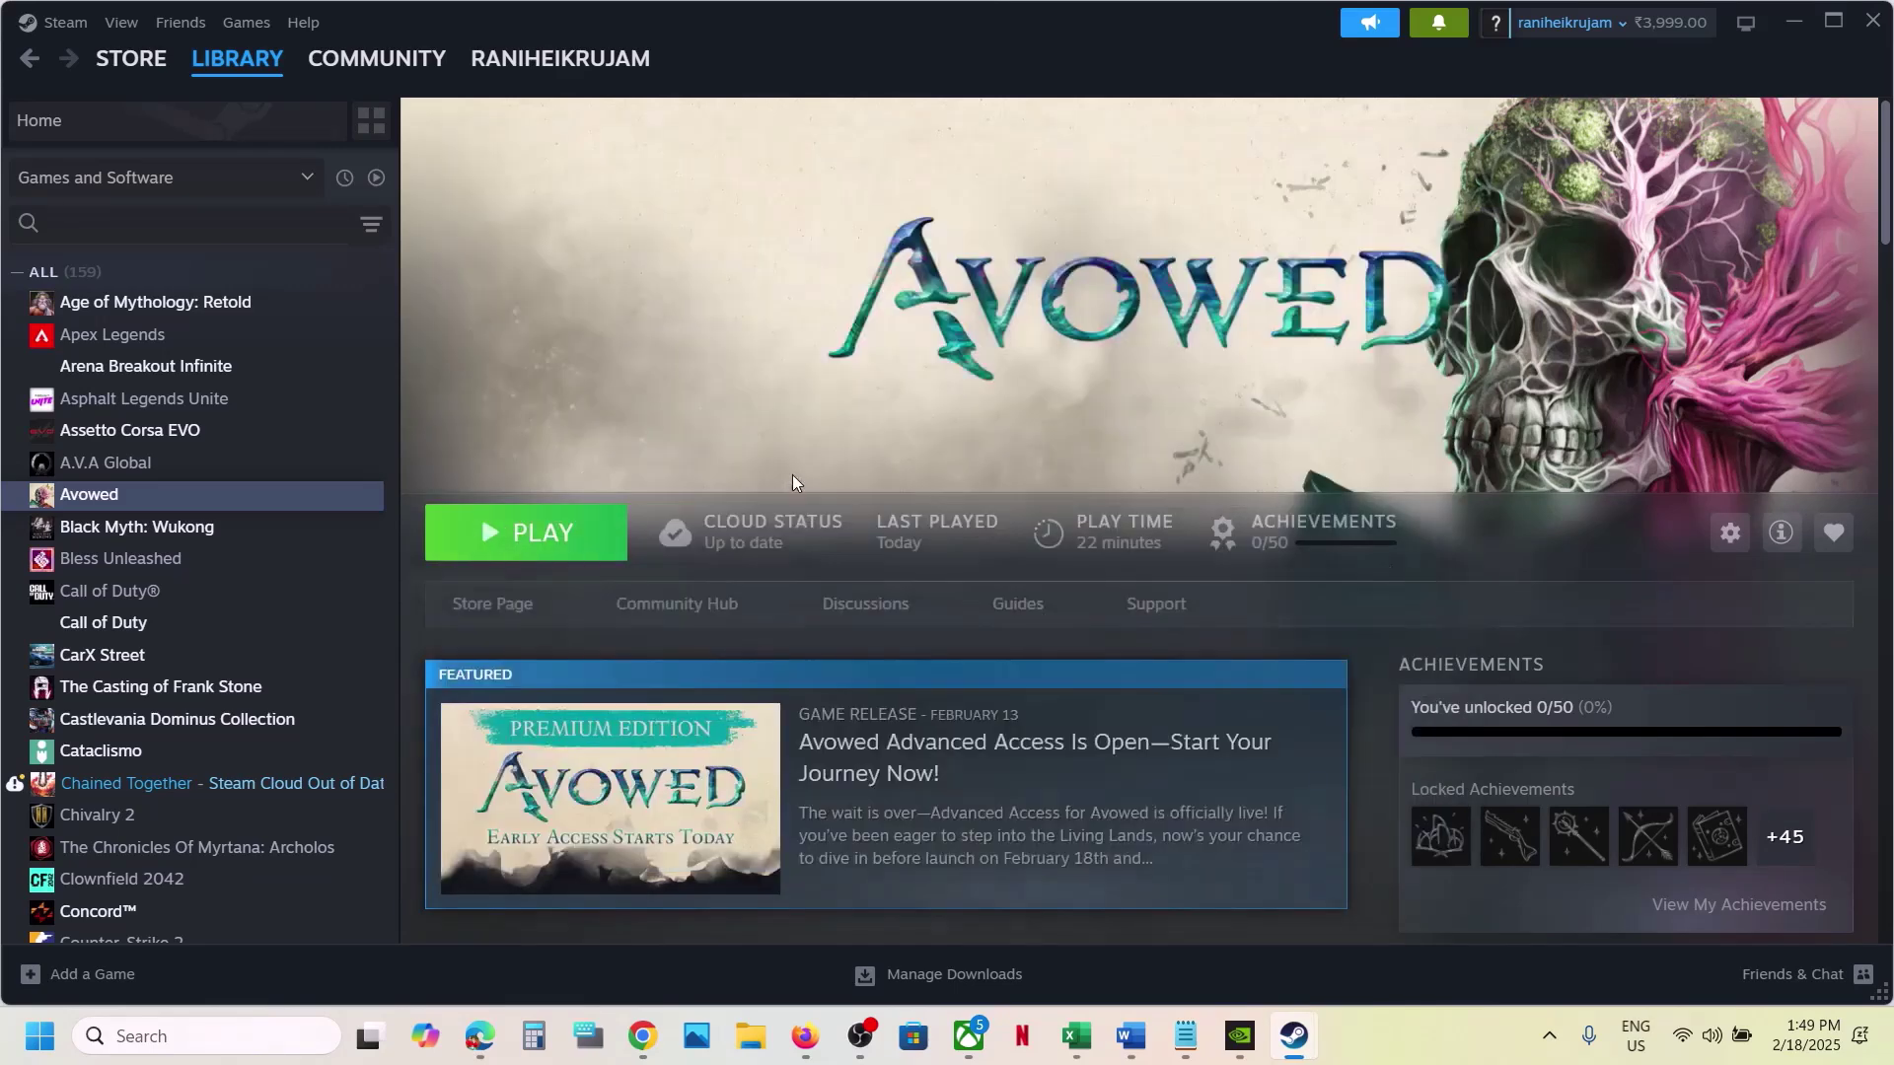
- Reopen Avowed's properties and replace the launch option with -d3d11
right_click(234, 496)
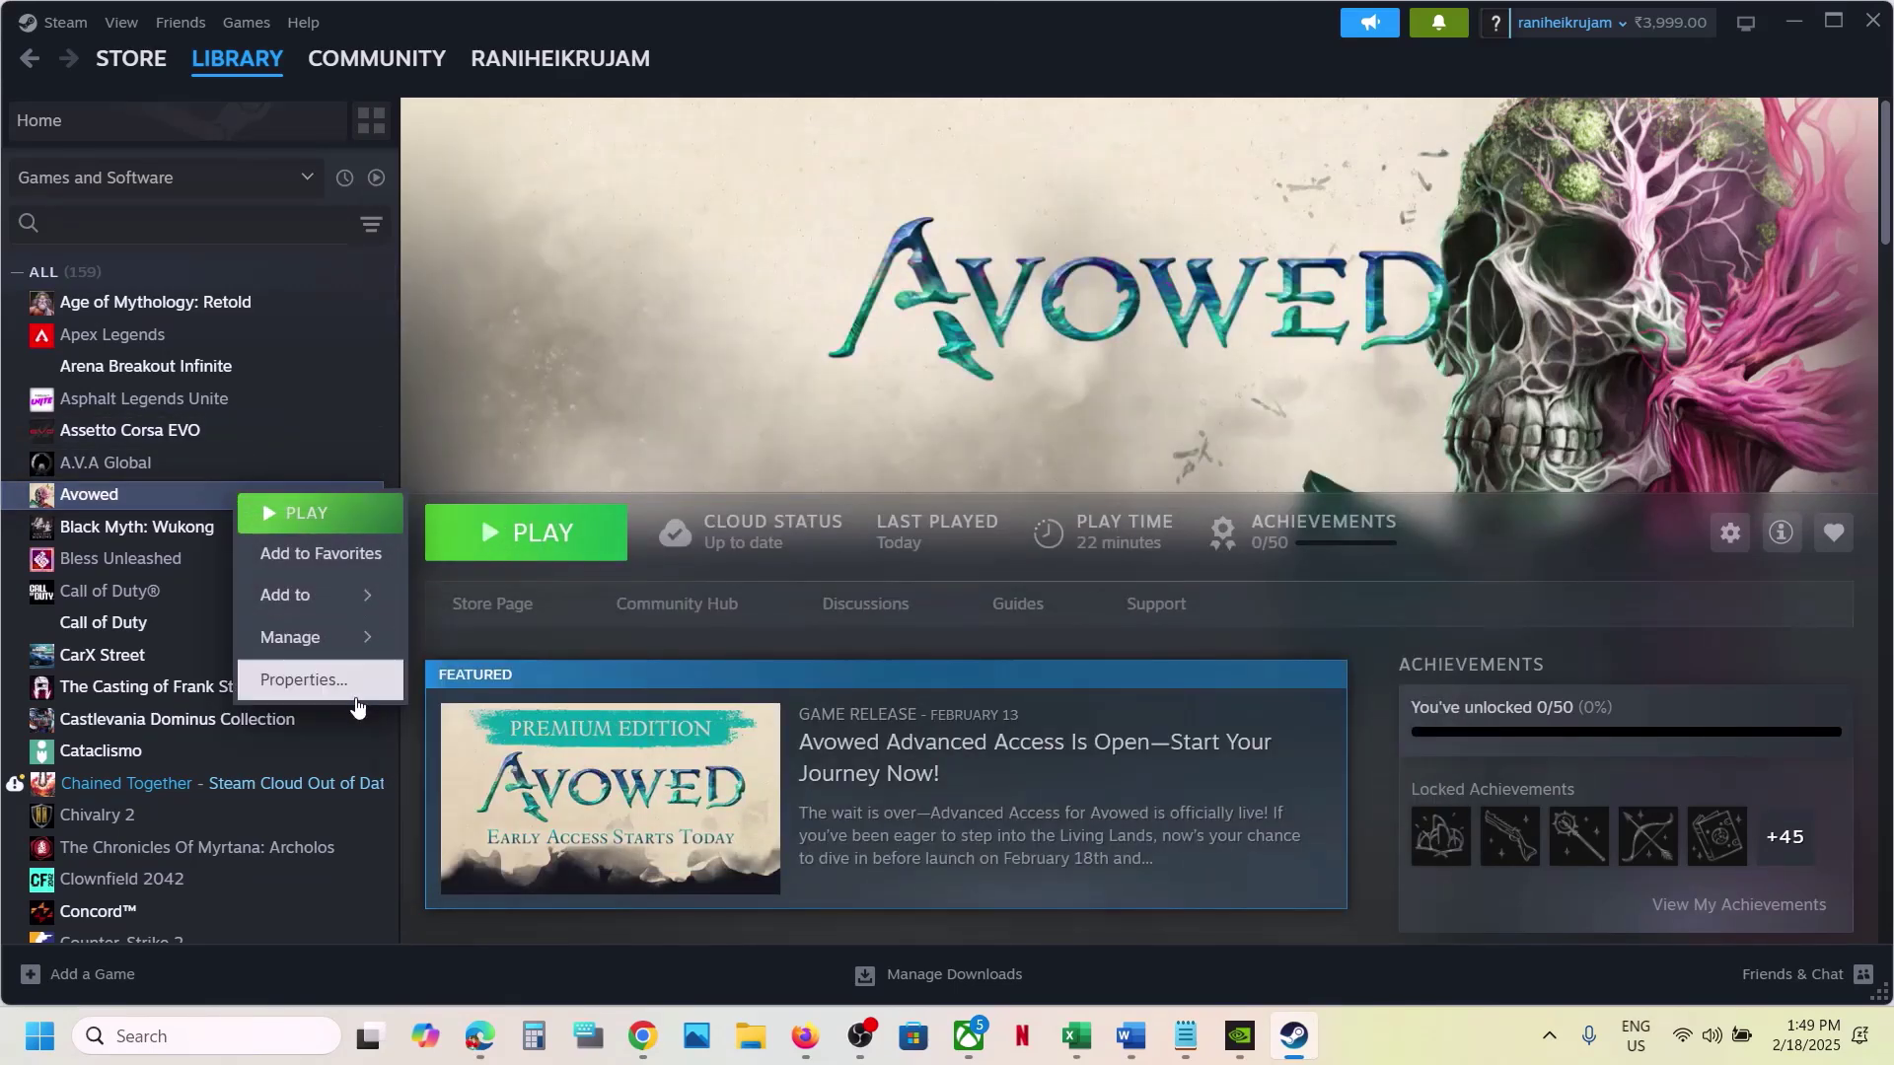
left_click(354, 696)
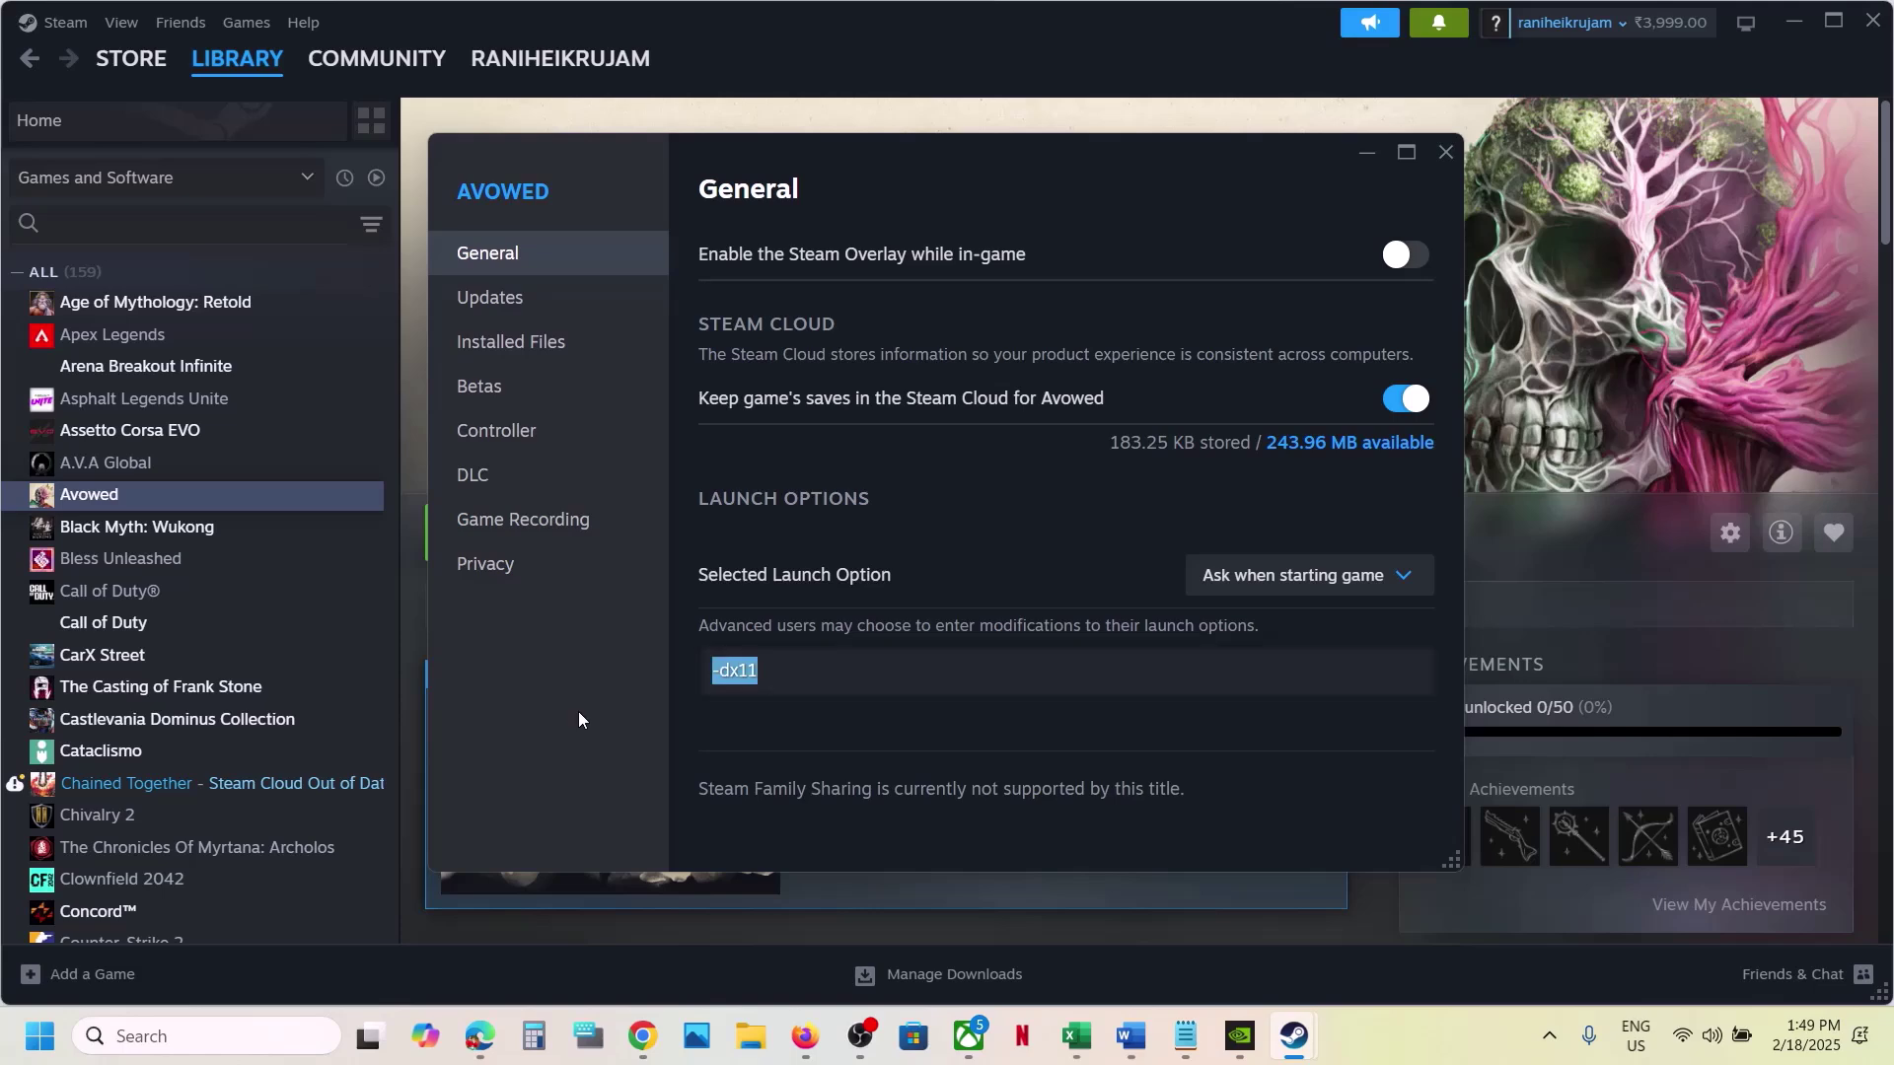
key("BackSpace")
type("-d3d11")
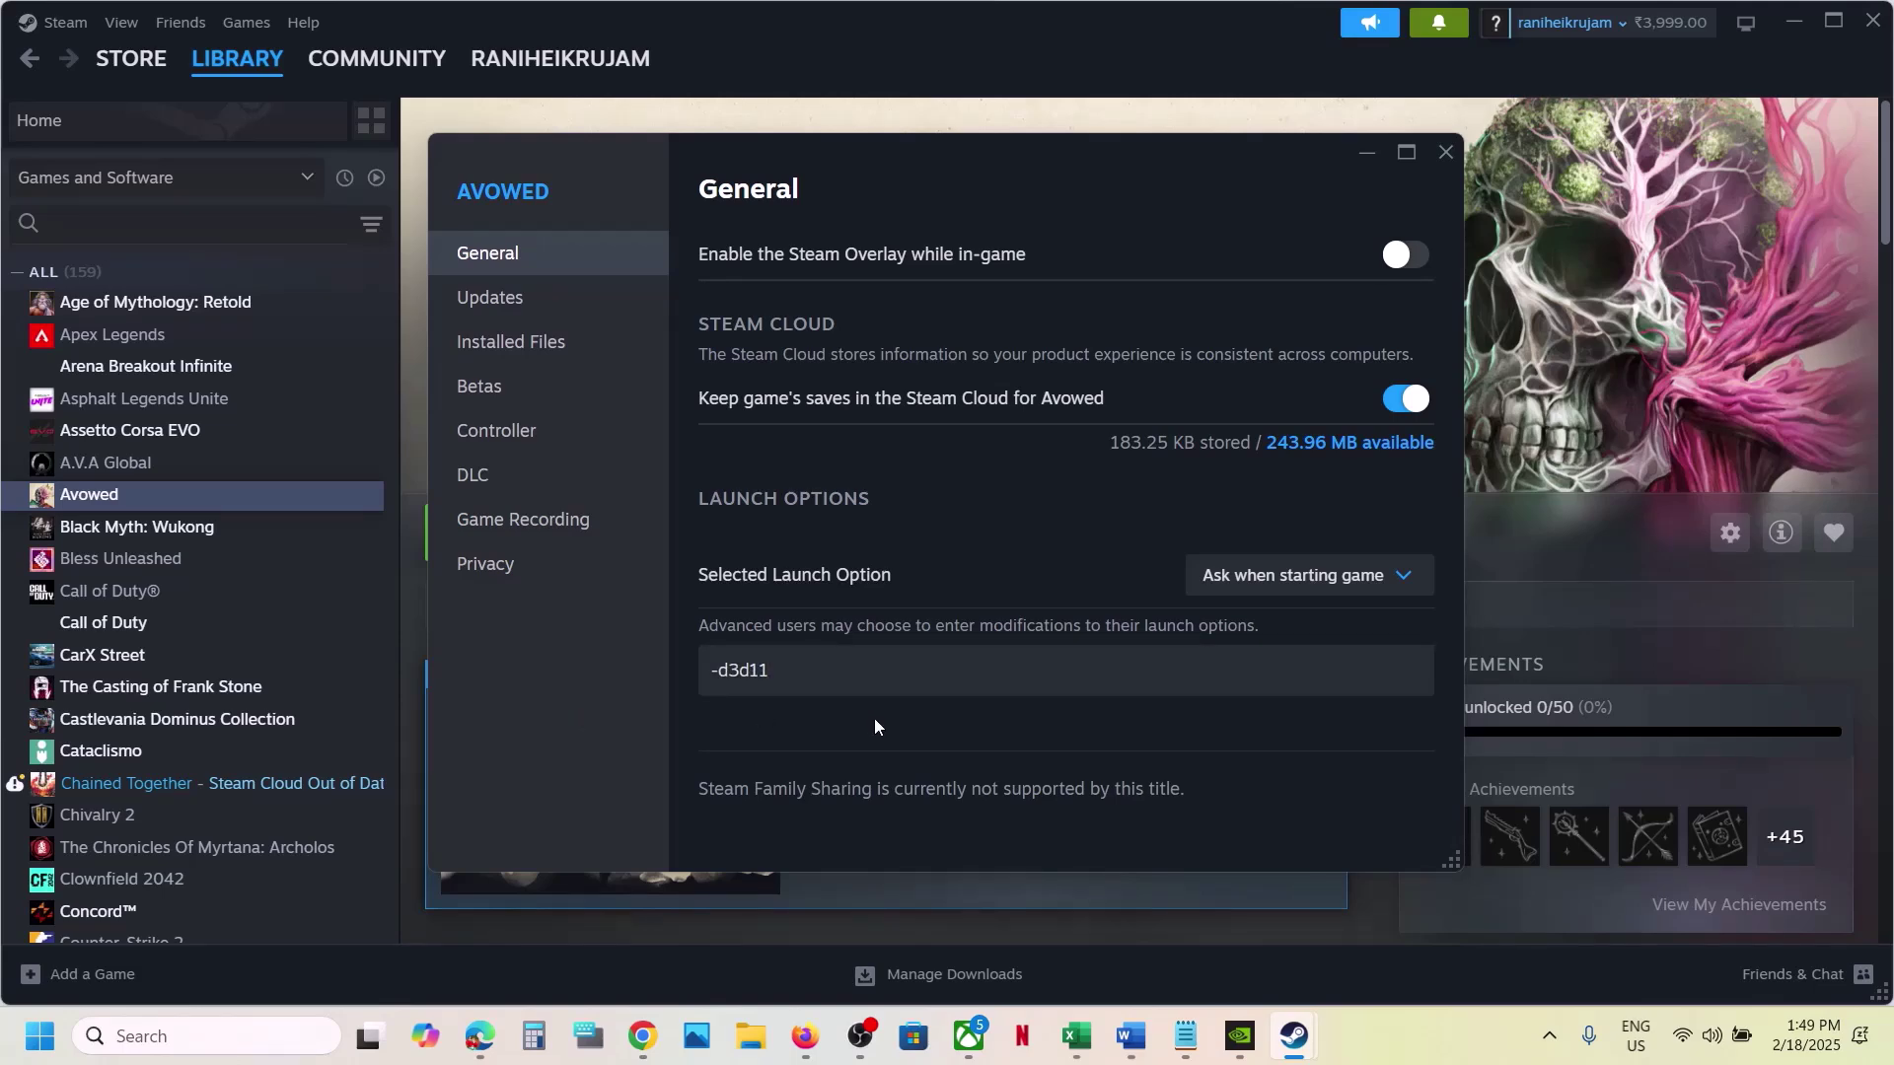
- Replace Avowed's launch option with -dx12
left_click_drag(779, 671, 693, 666)
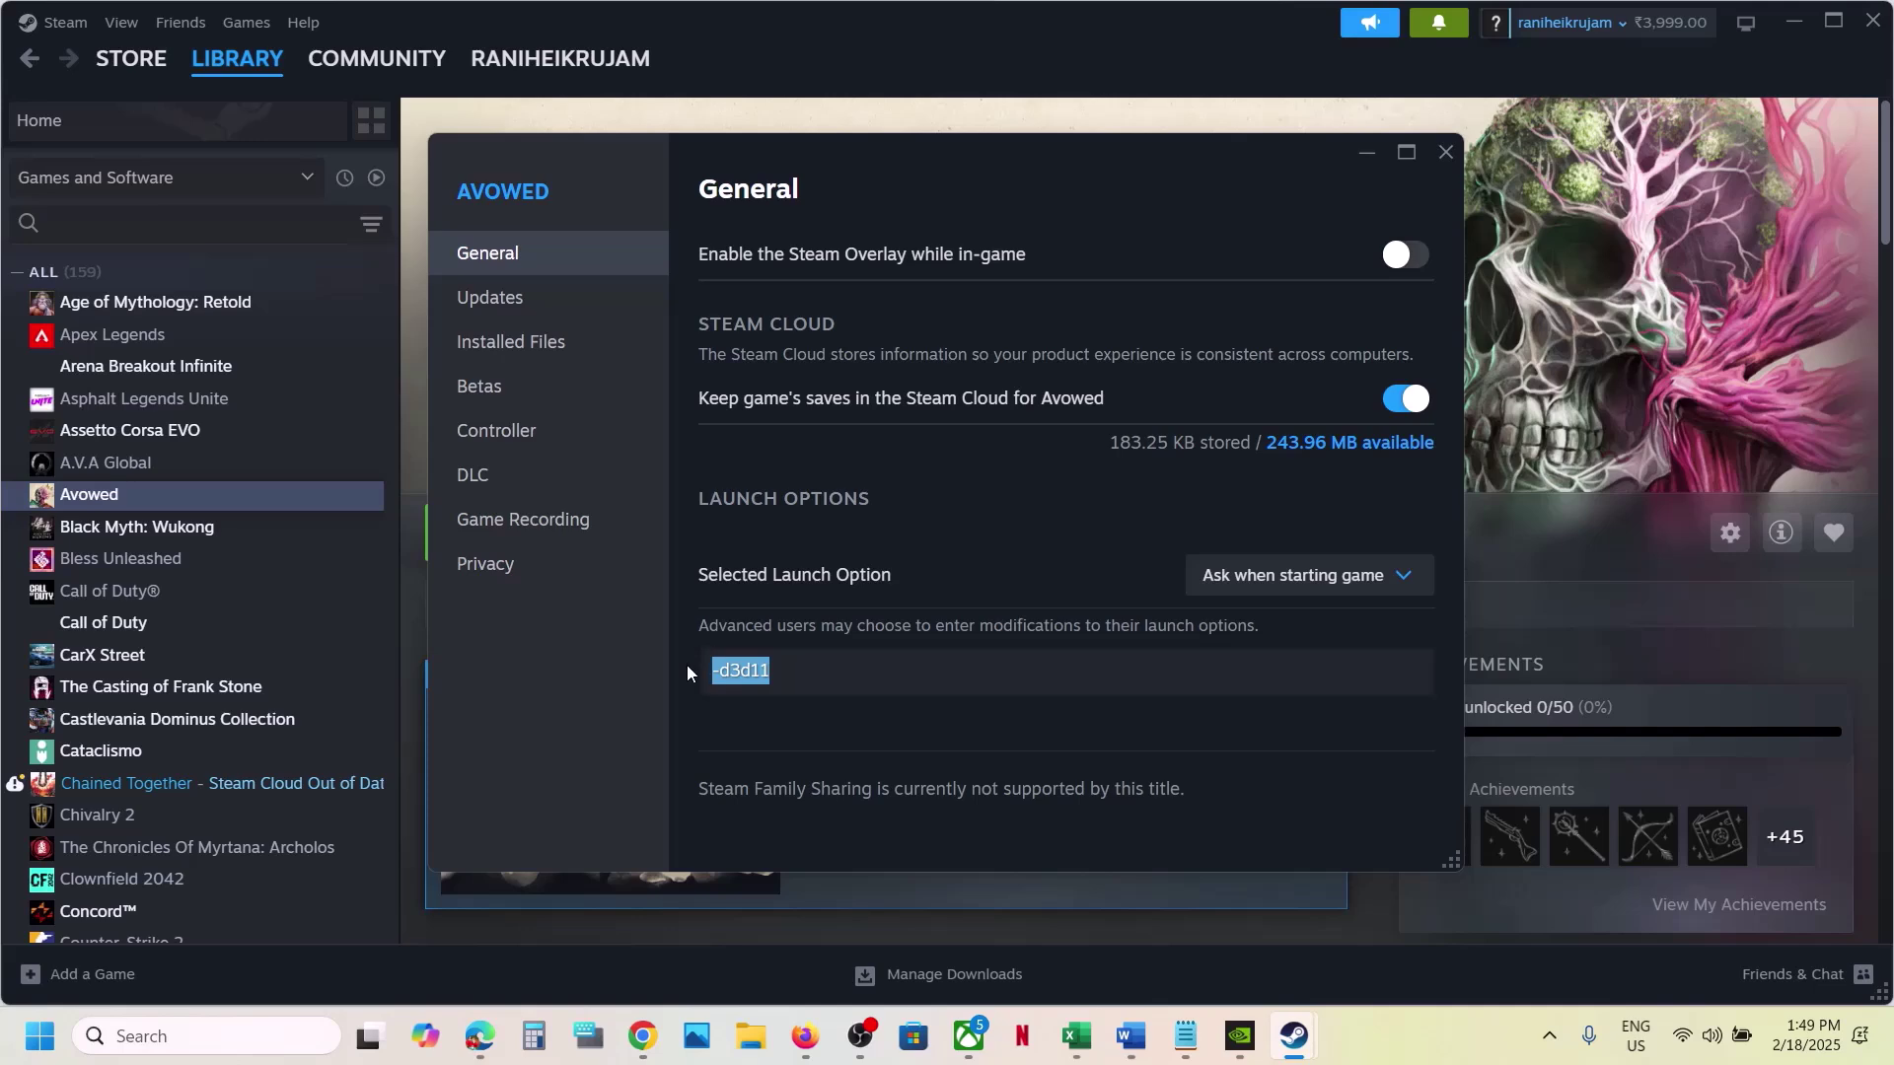
type("-dx12")
left_click(848, 747)
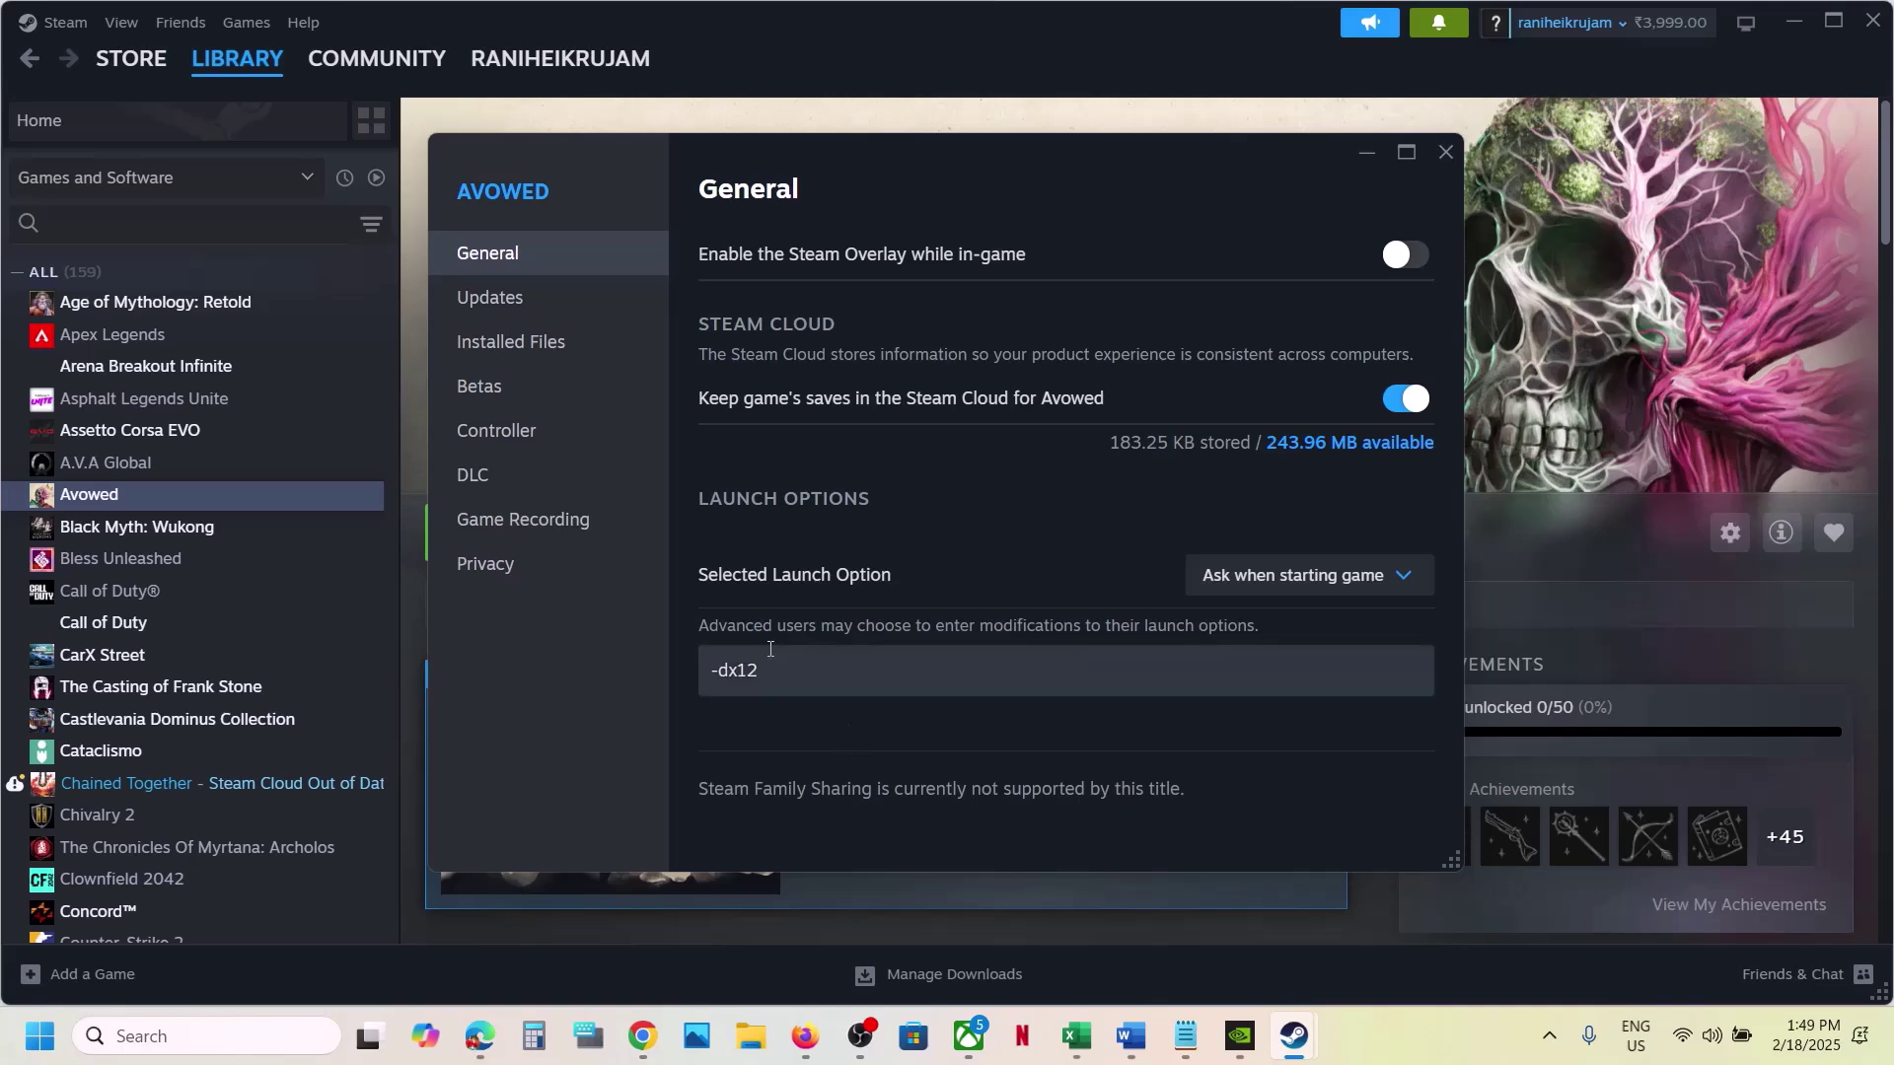
- Clear Avowed's launch options and close the game's properties
left_click_drag(780, 670, 662, 657)
key("BackSpace")
left_click(758, 795)
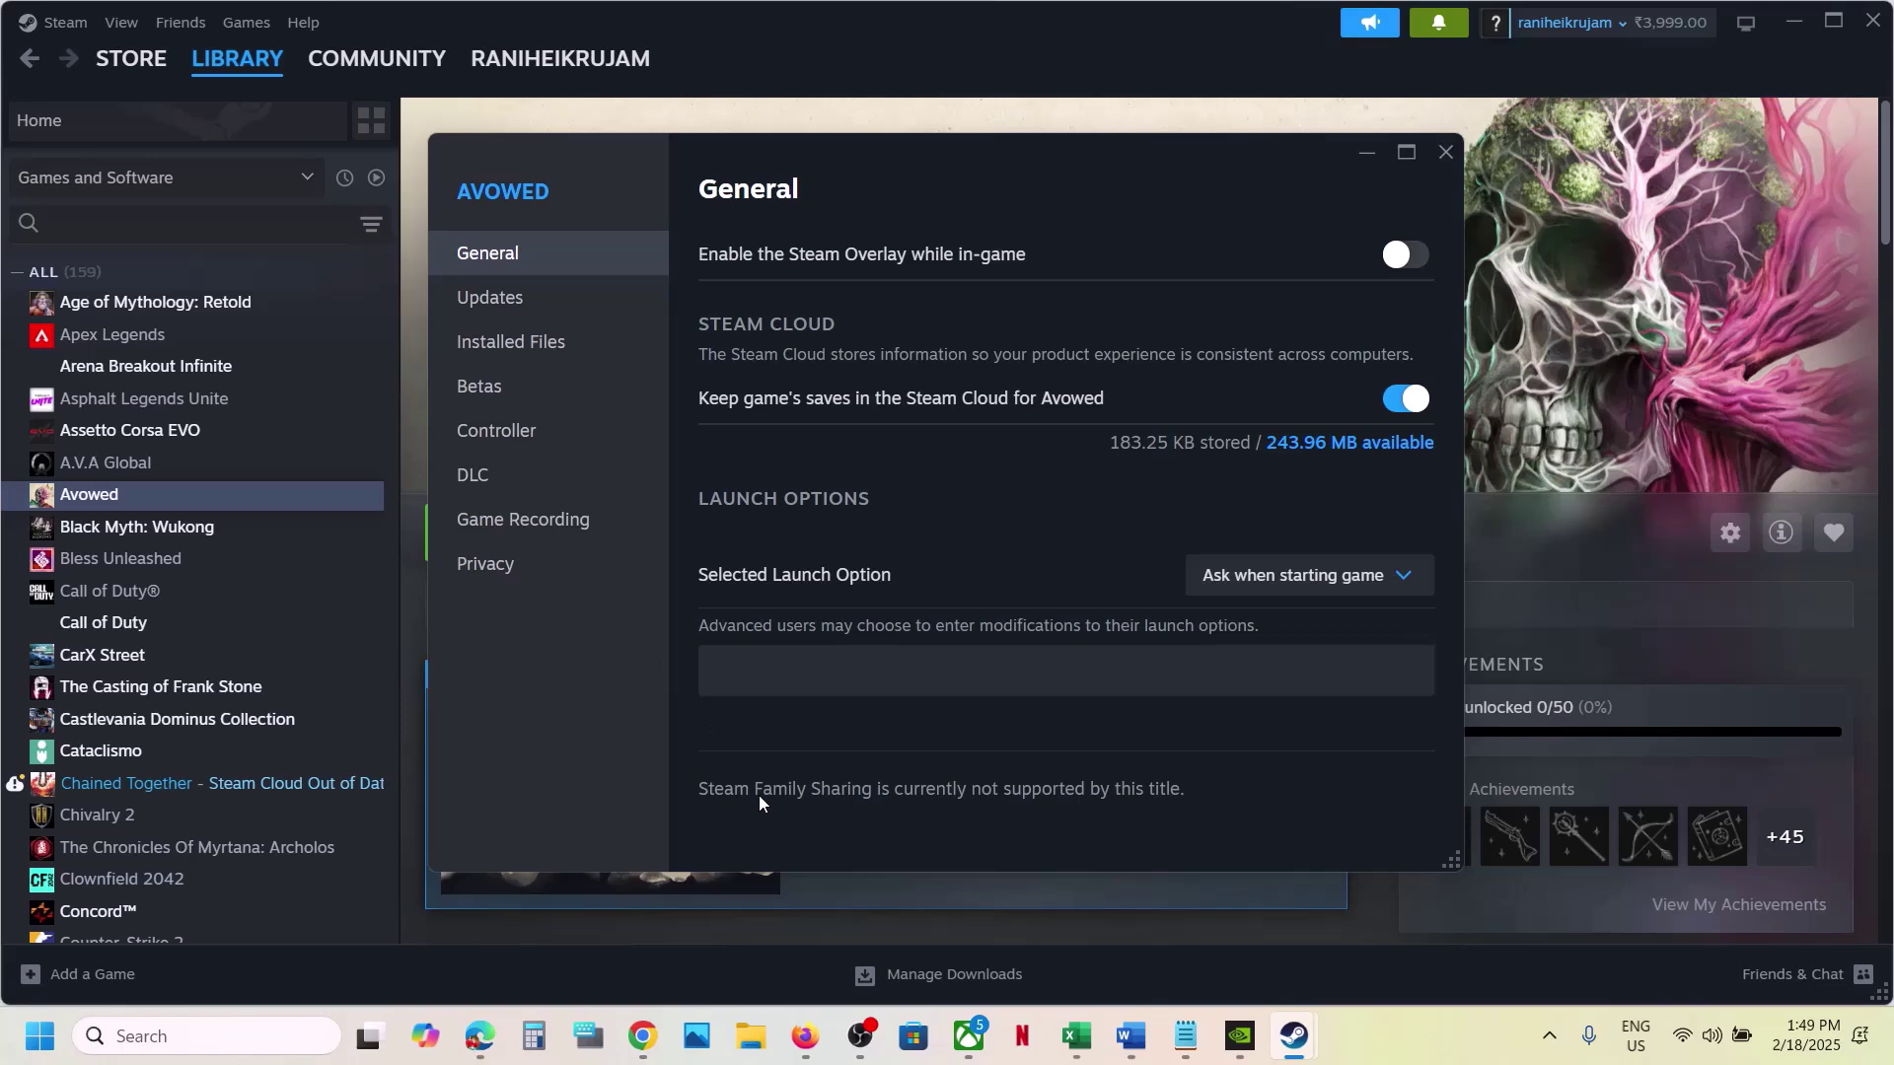
left_click(1447, 155)
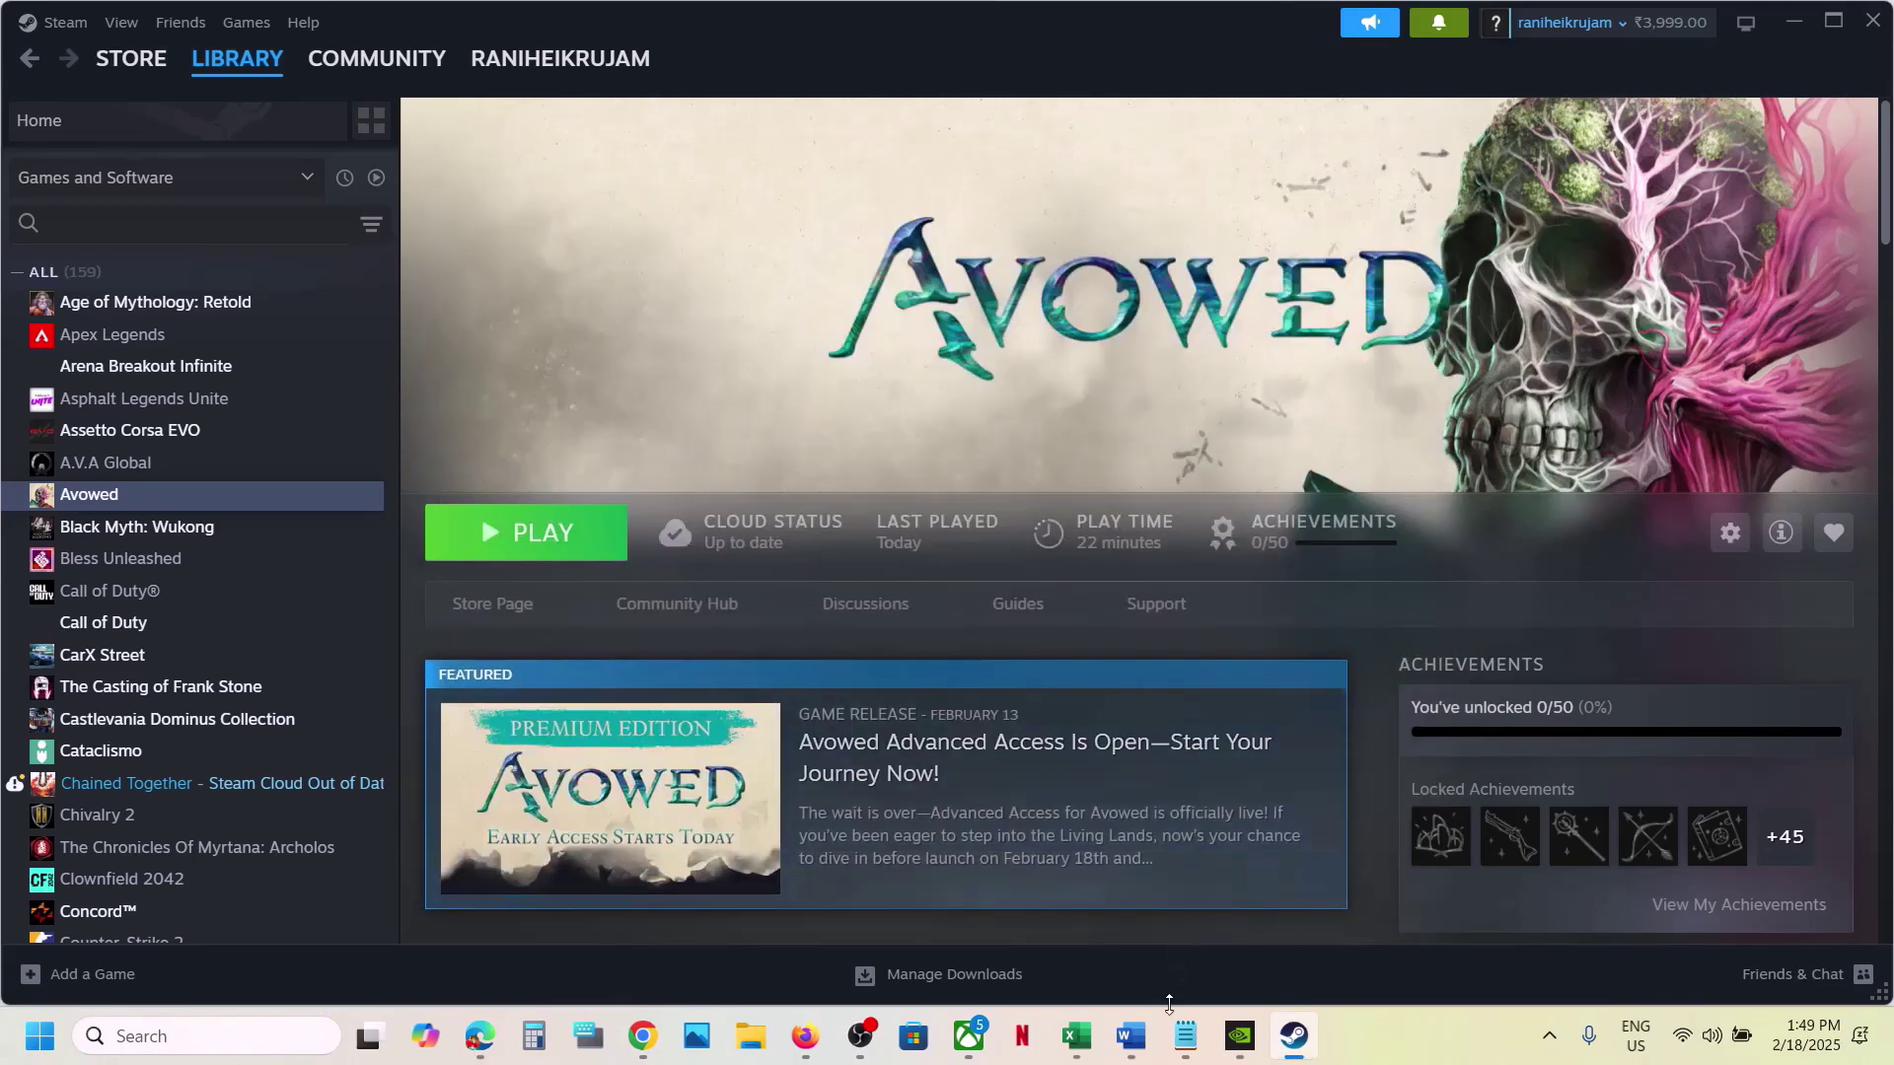
- Read Step 2 about a clean graphics driver installation and its NVIDIA and AMD links in the Word document
left_click(1132, 1036)
scroll(660, 653, "down", 3)
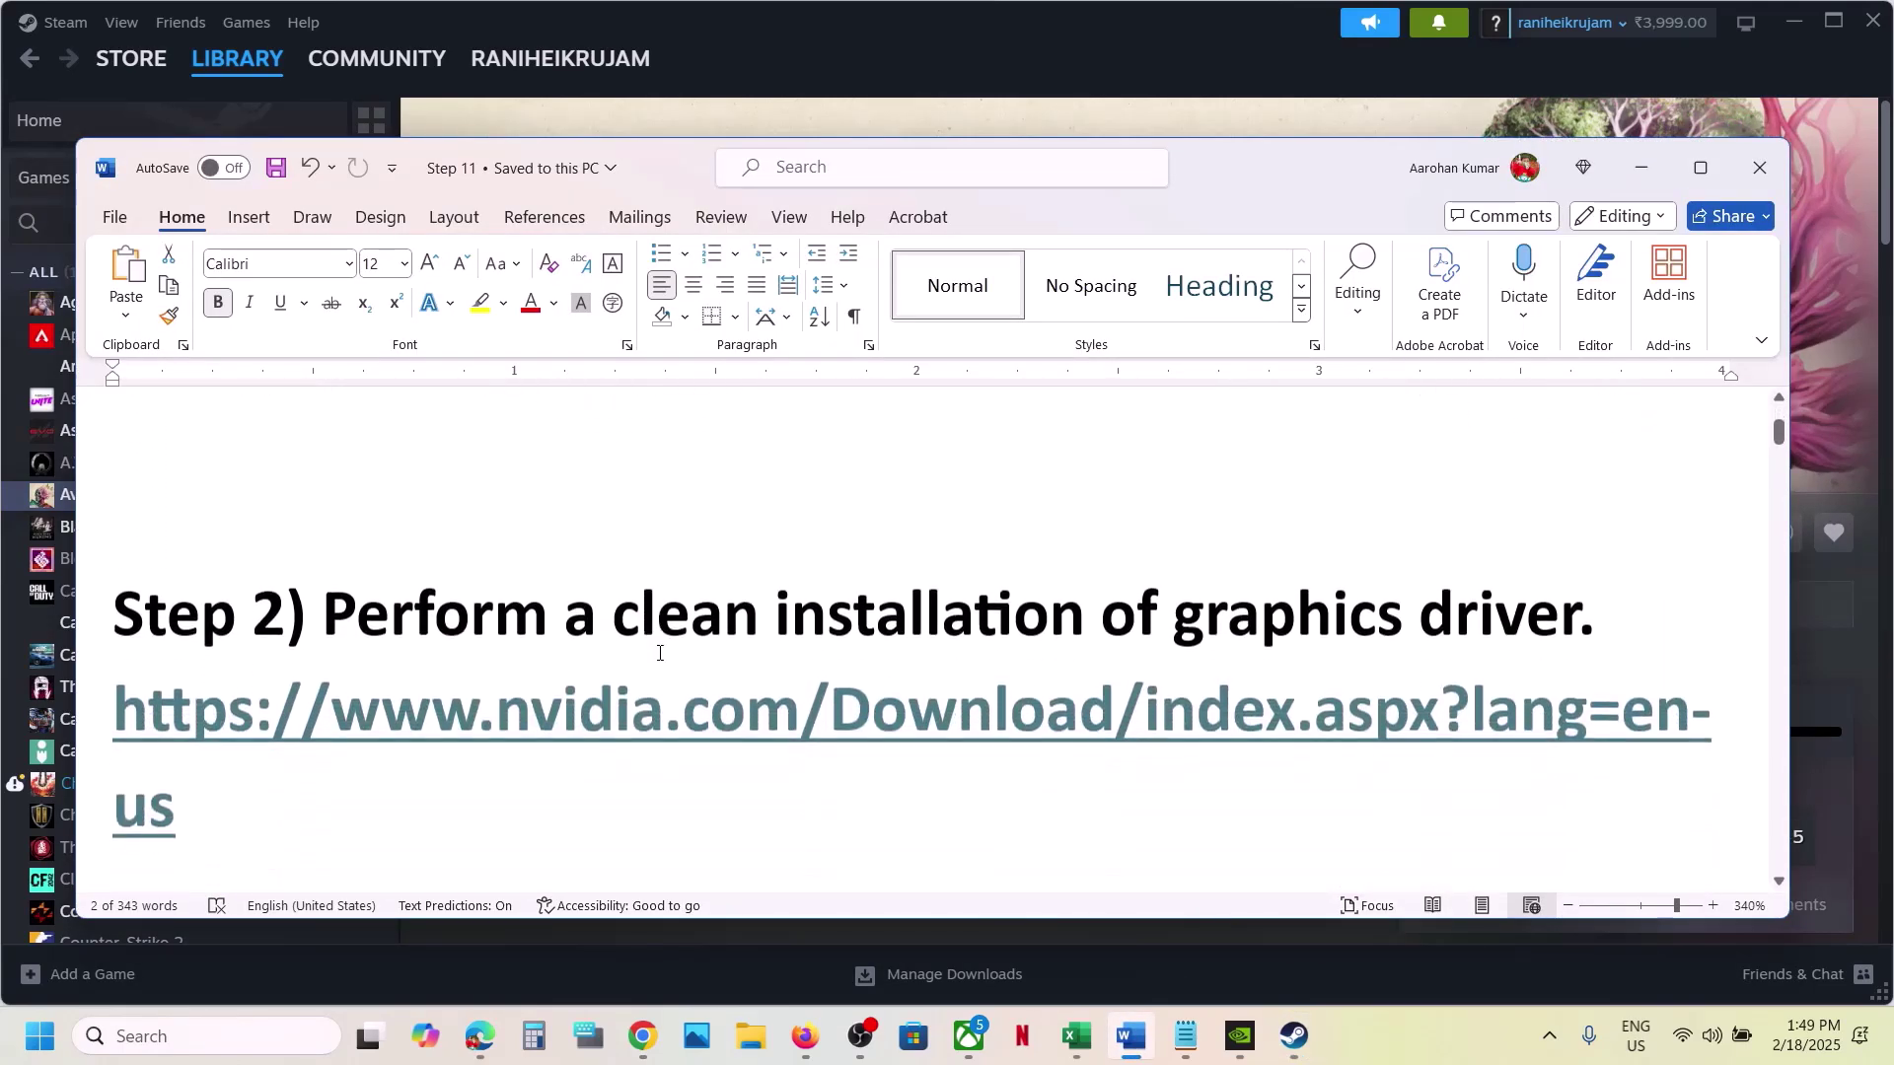
left_click_drag(356, 525, 1405, 523)
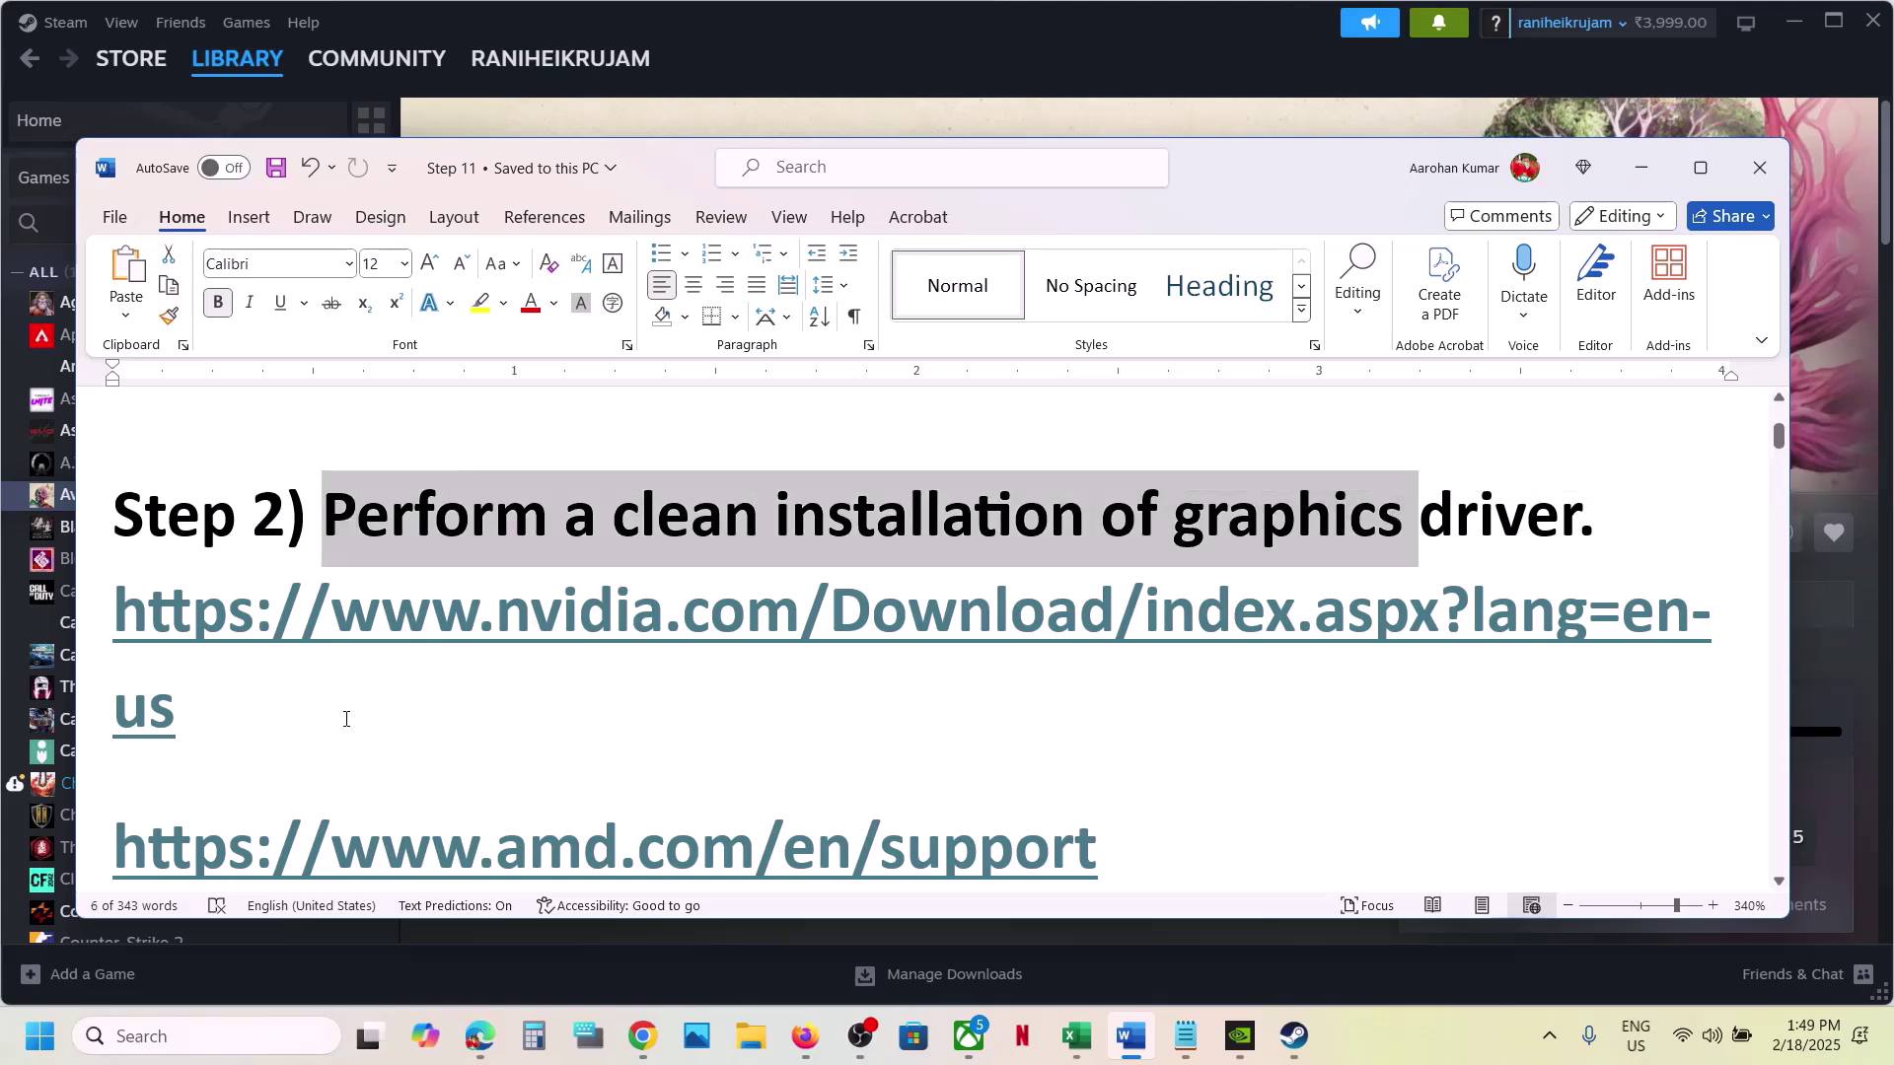
left_click_drag(347, 719, 181, 641)
scroll(778, 756, "down", 1)
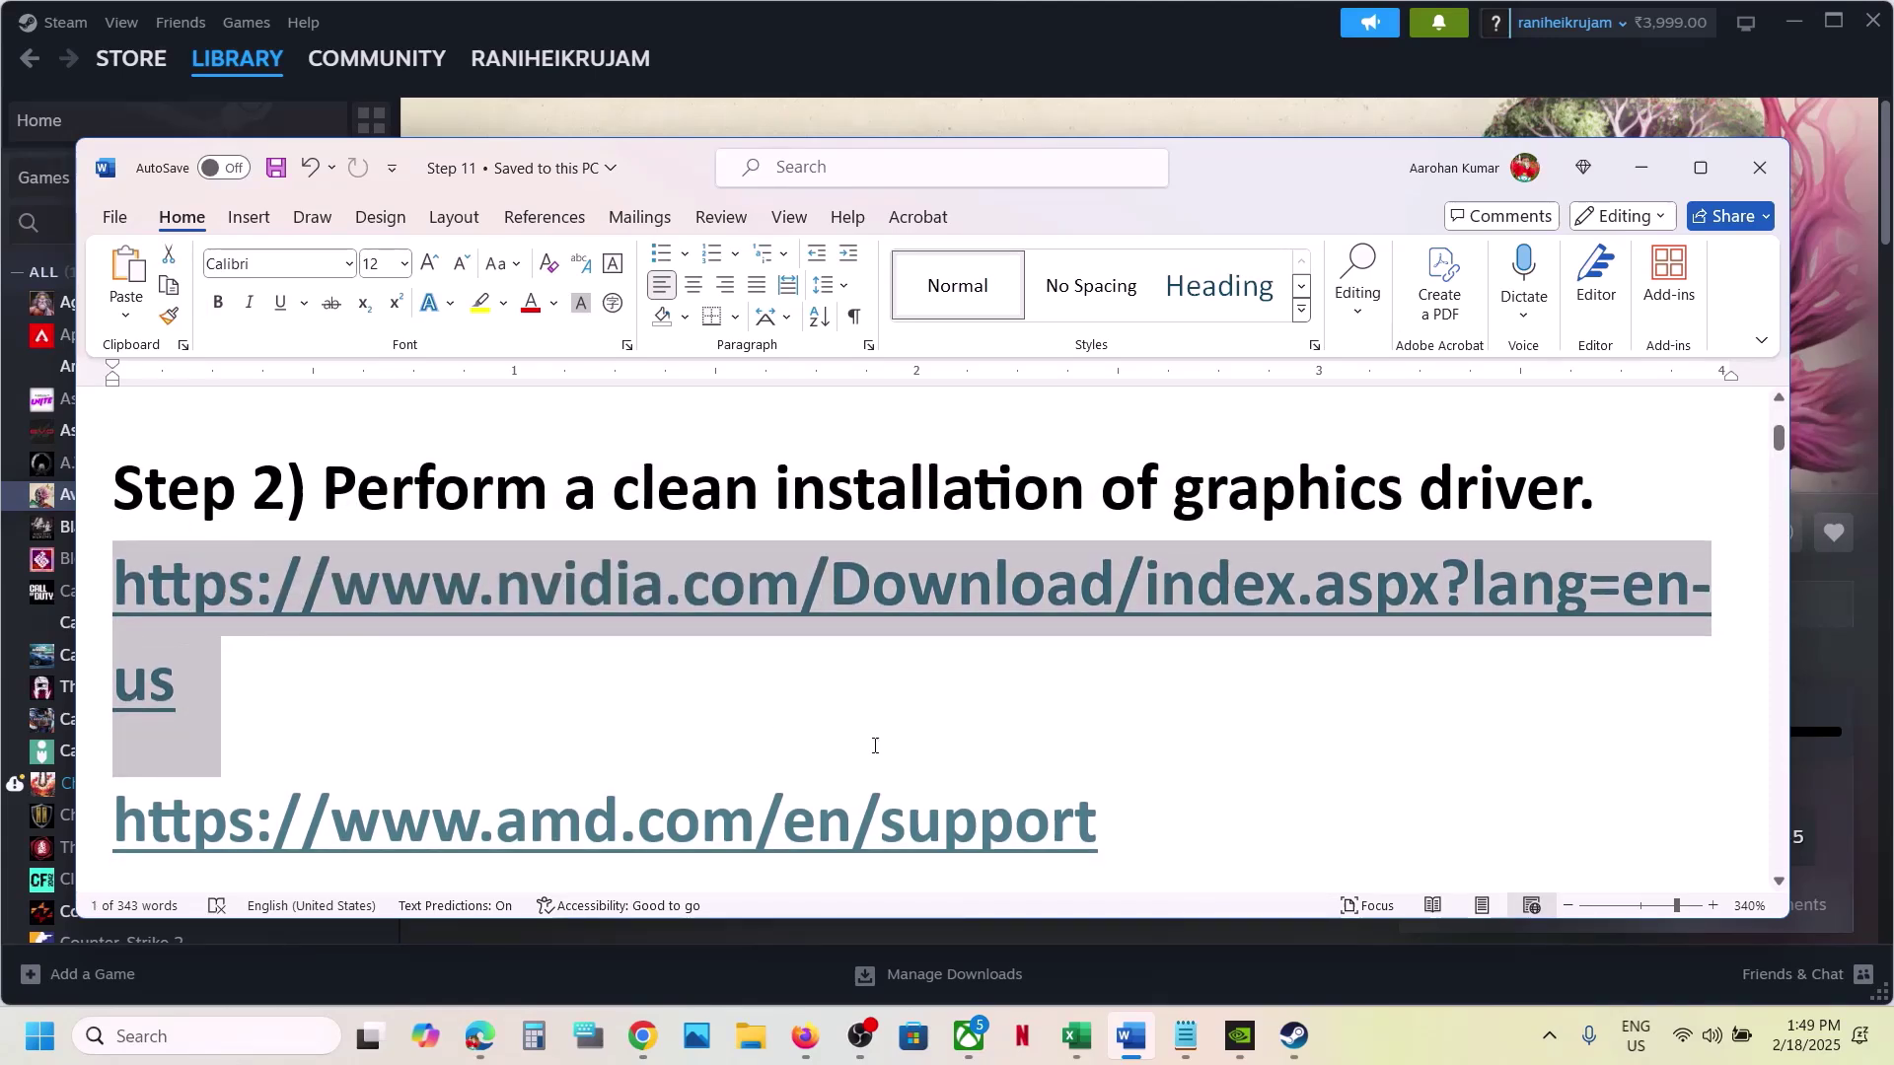
triple_click(1148, 809)
- On NVIDIA's driver page in Chrome, find drivers for the GeForce RTX 3050 Laptop GPU with Windows 11 as operating system
left_click(1389, 1033)
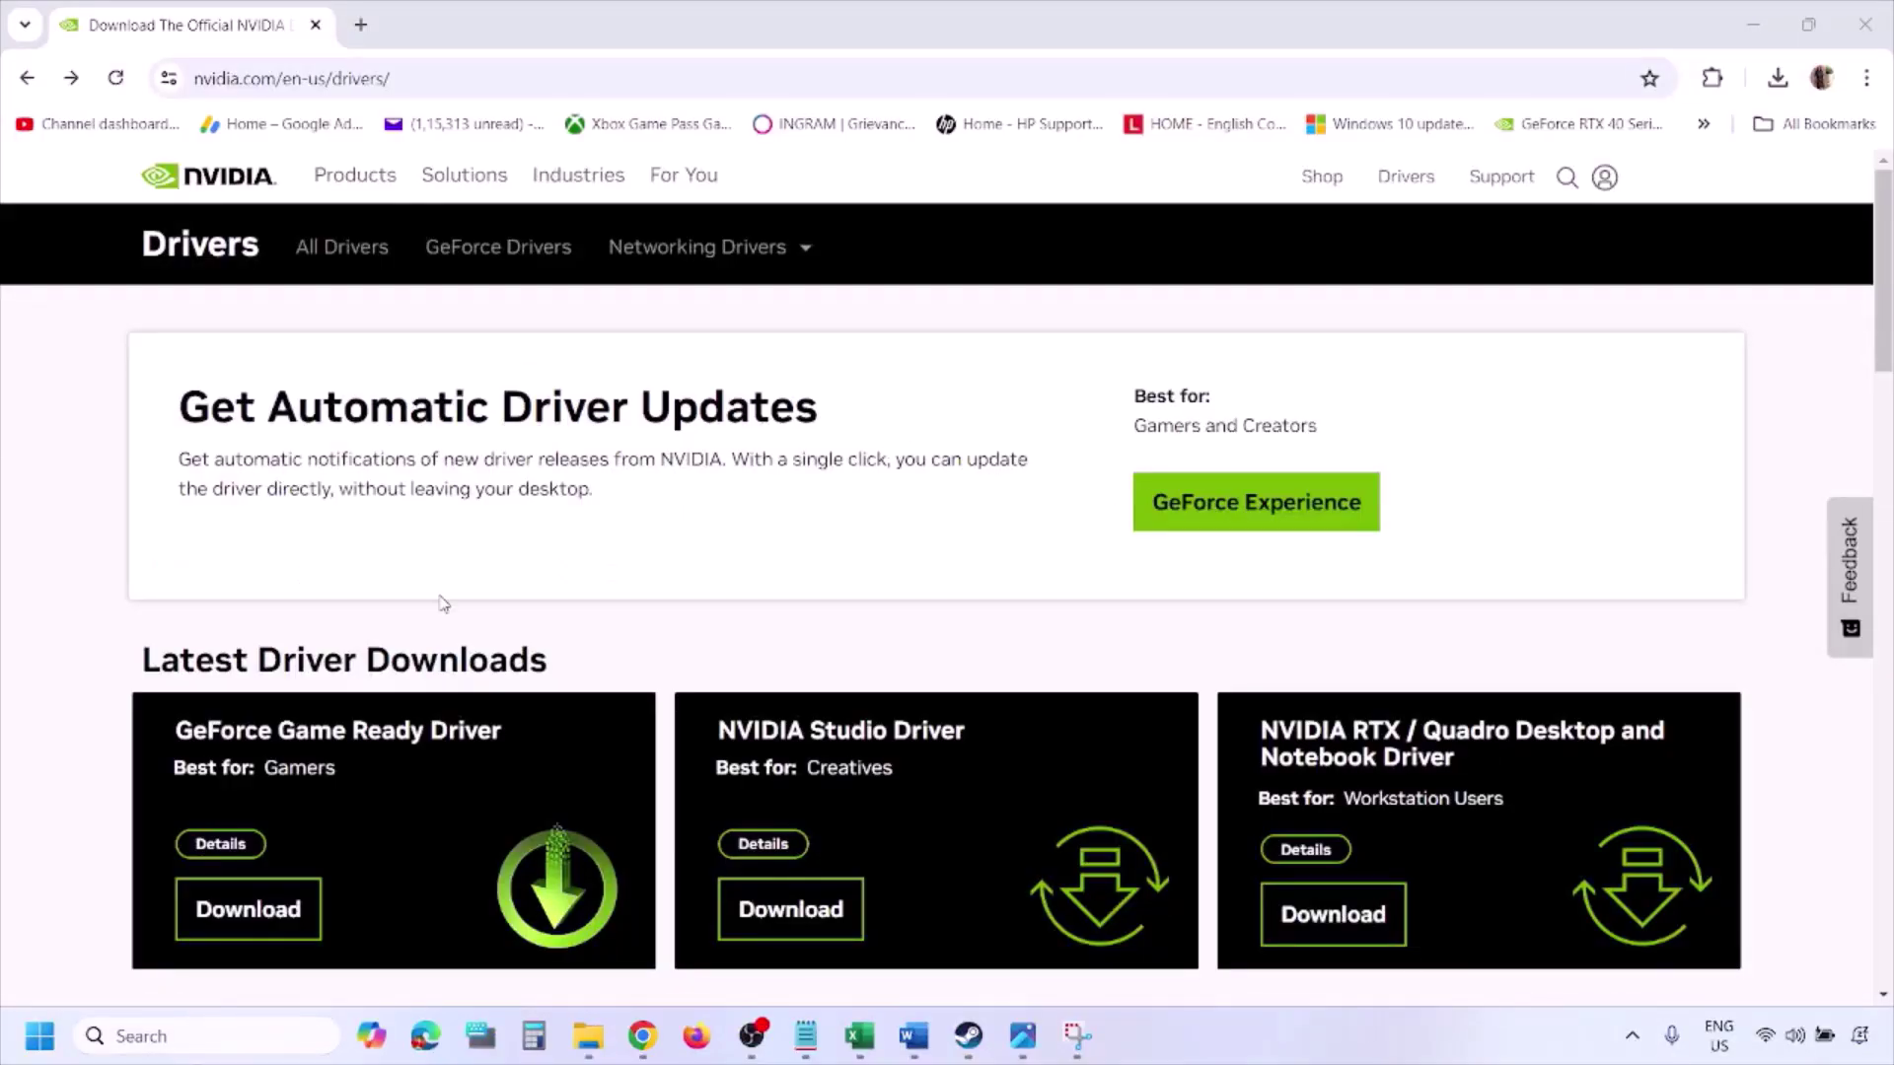
scroll(443, 603, "down", 8)
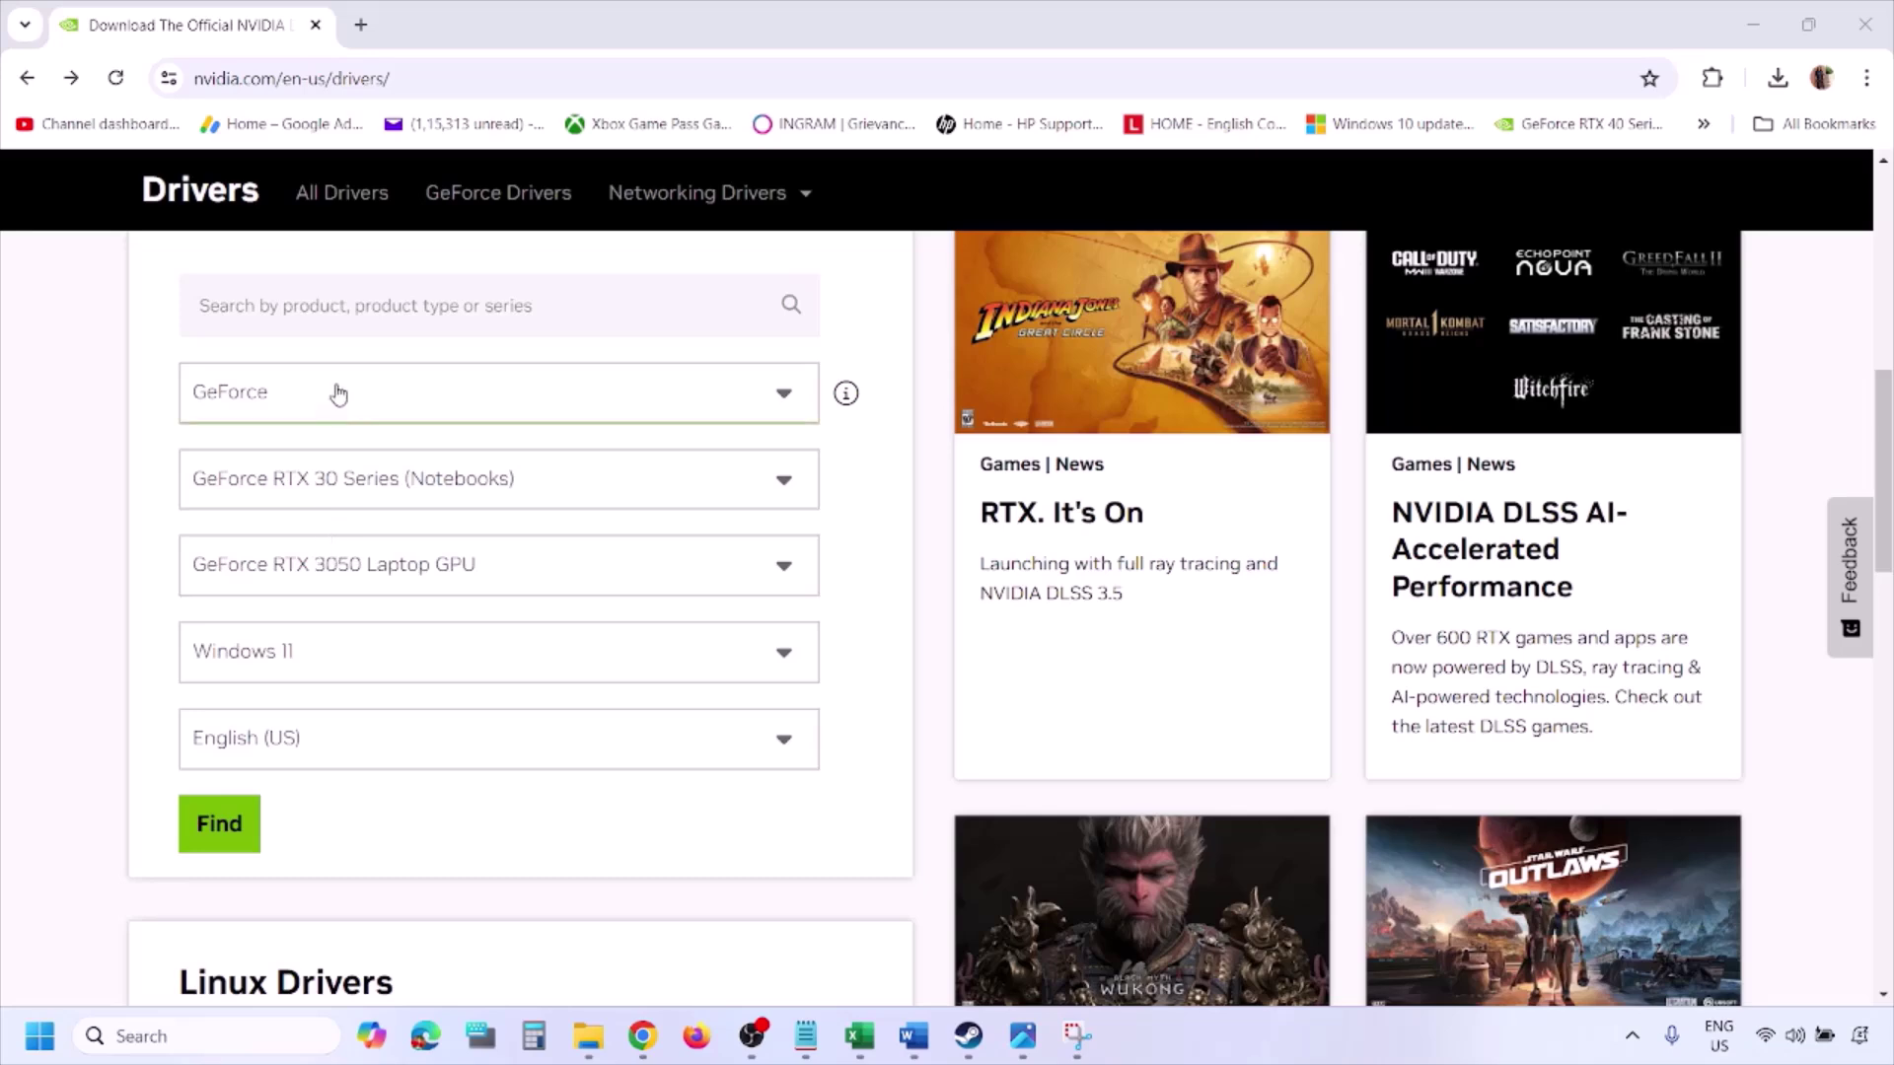
left_click(312, 657)
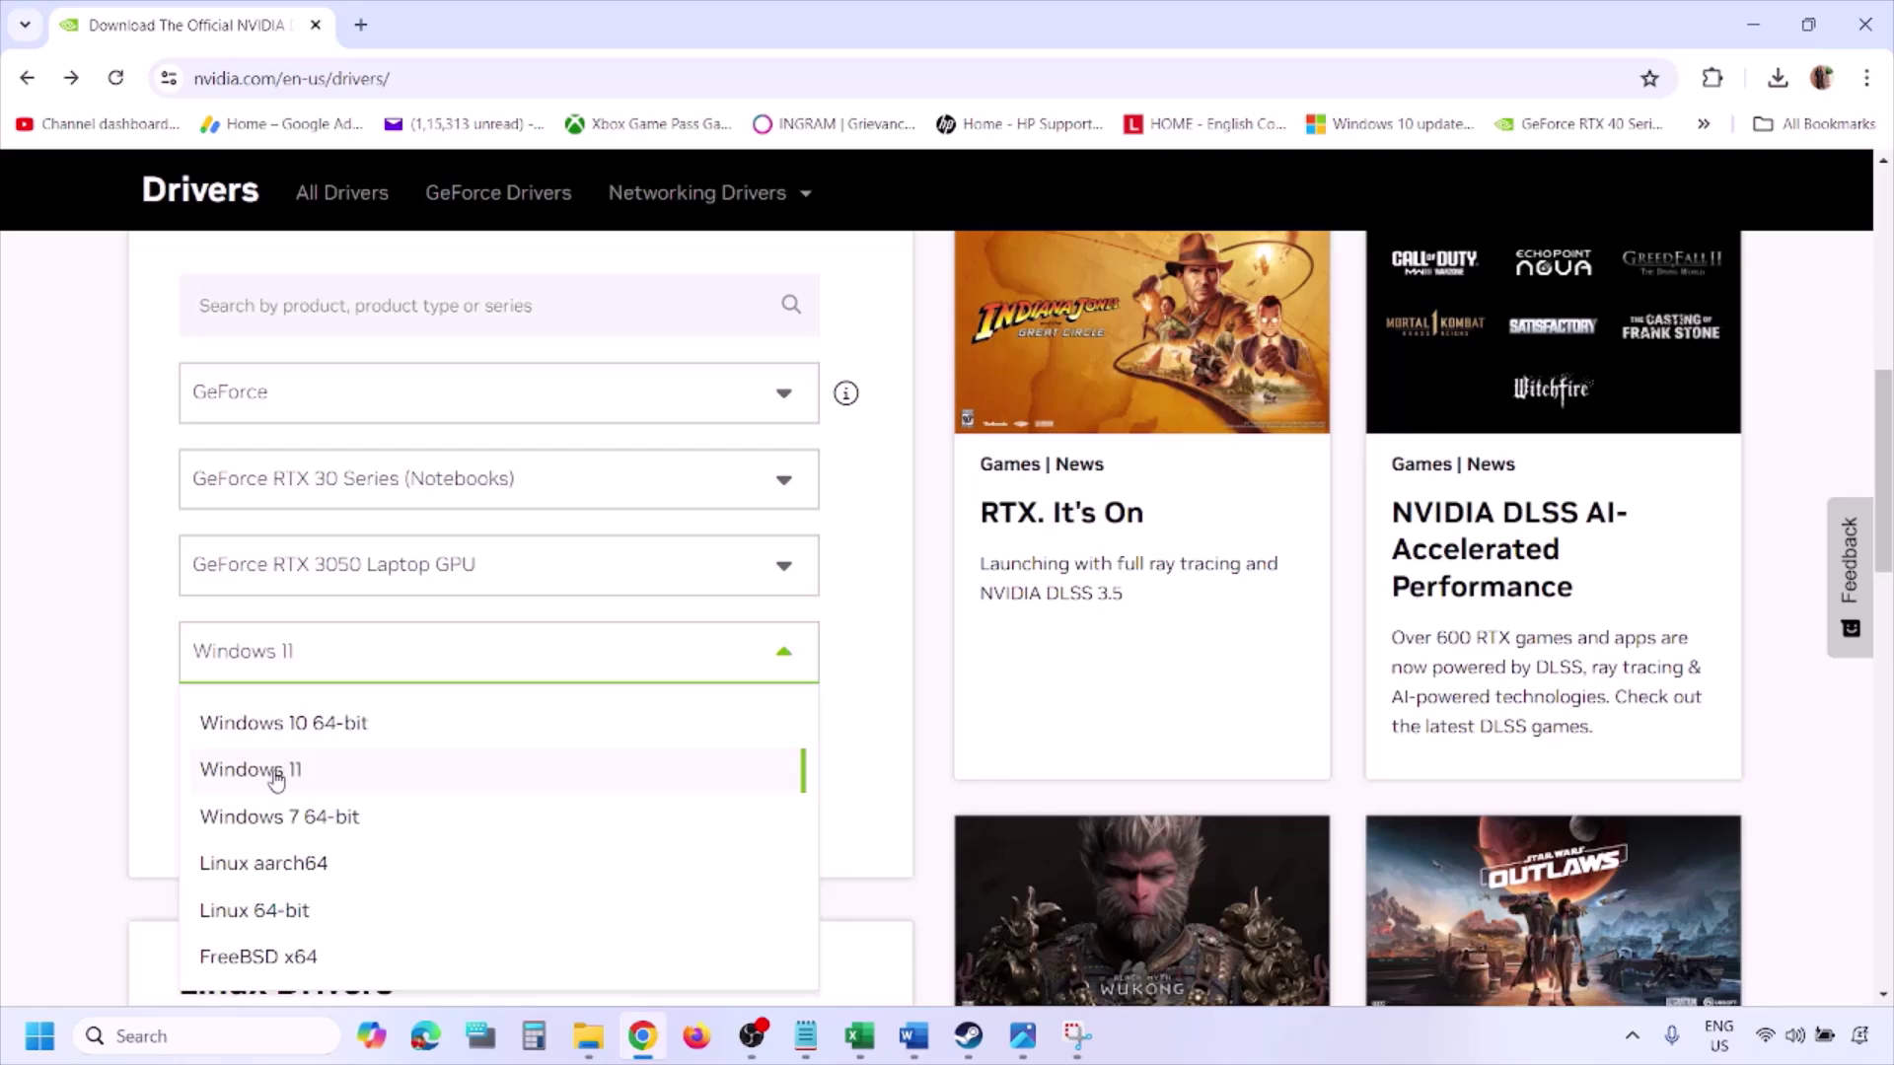
left_click(275, 776)
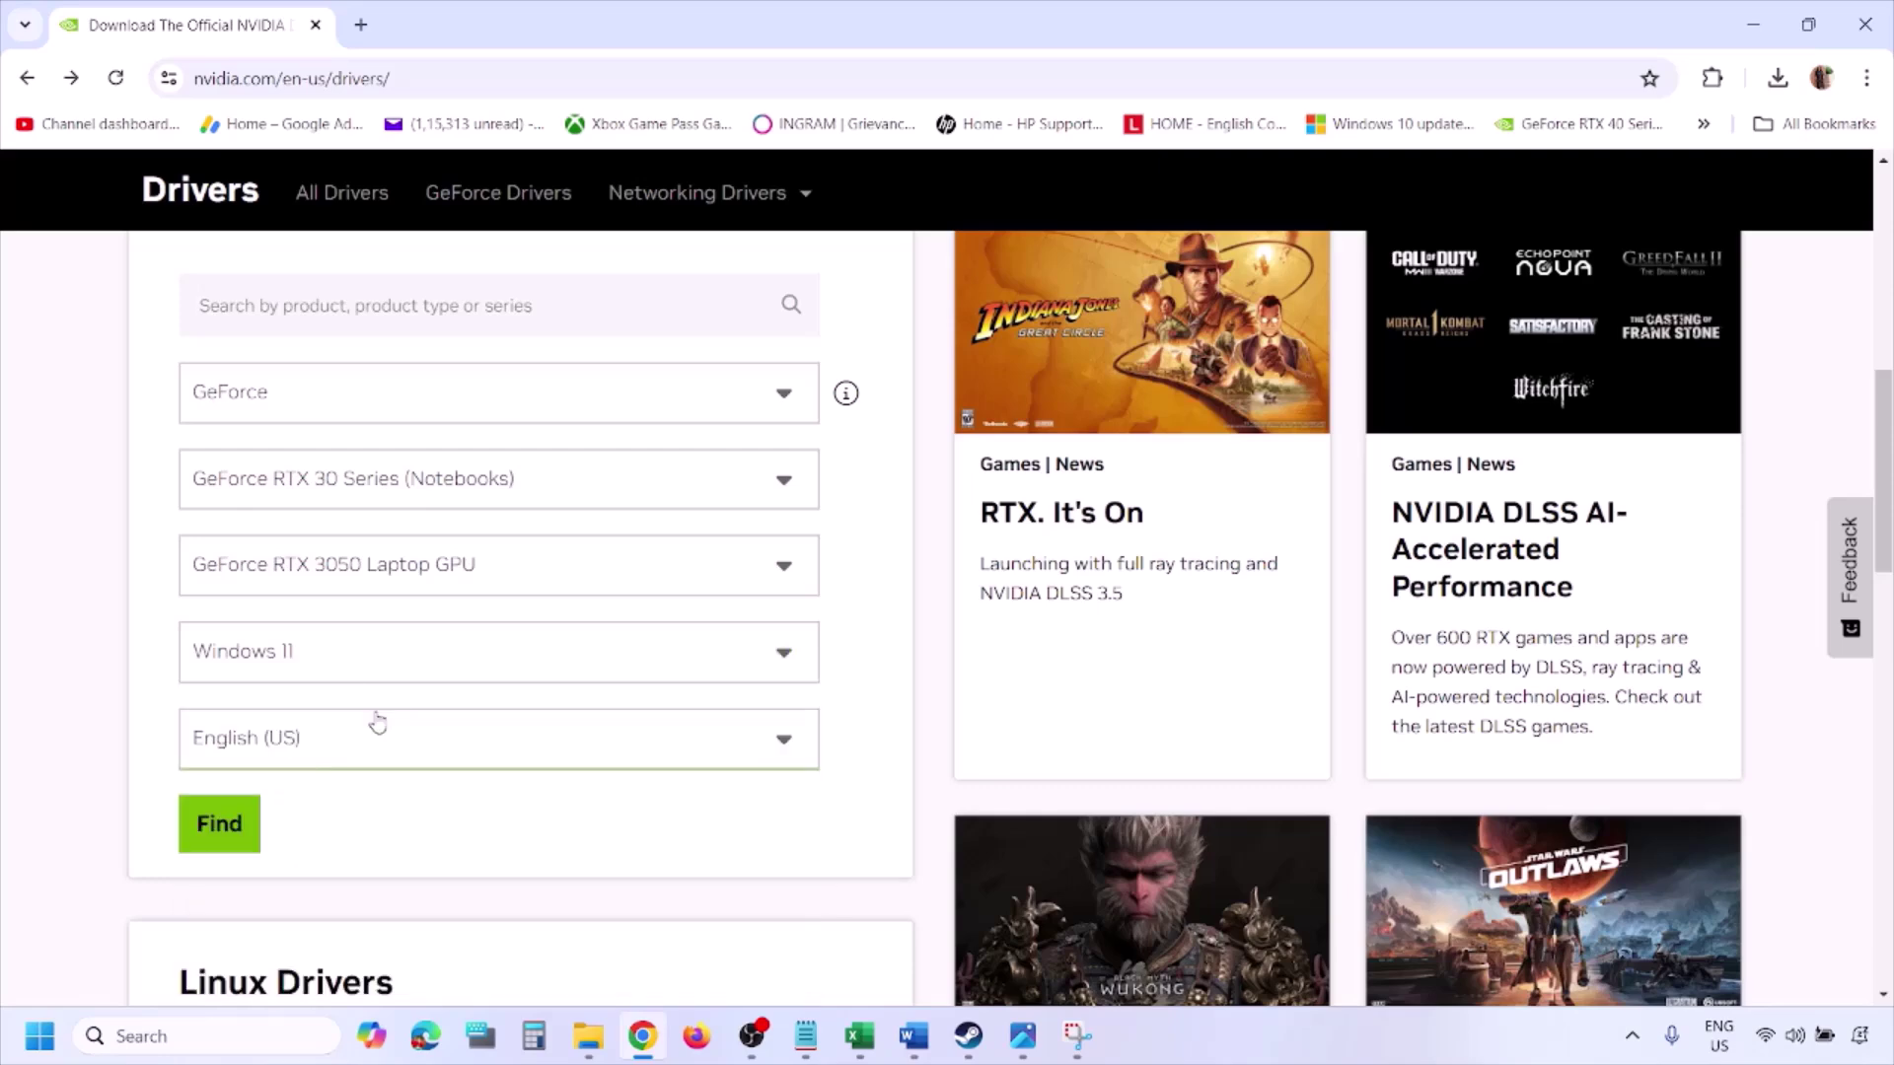
left_click(223, 827)
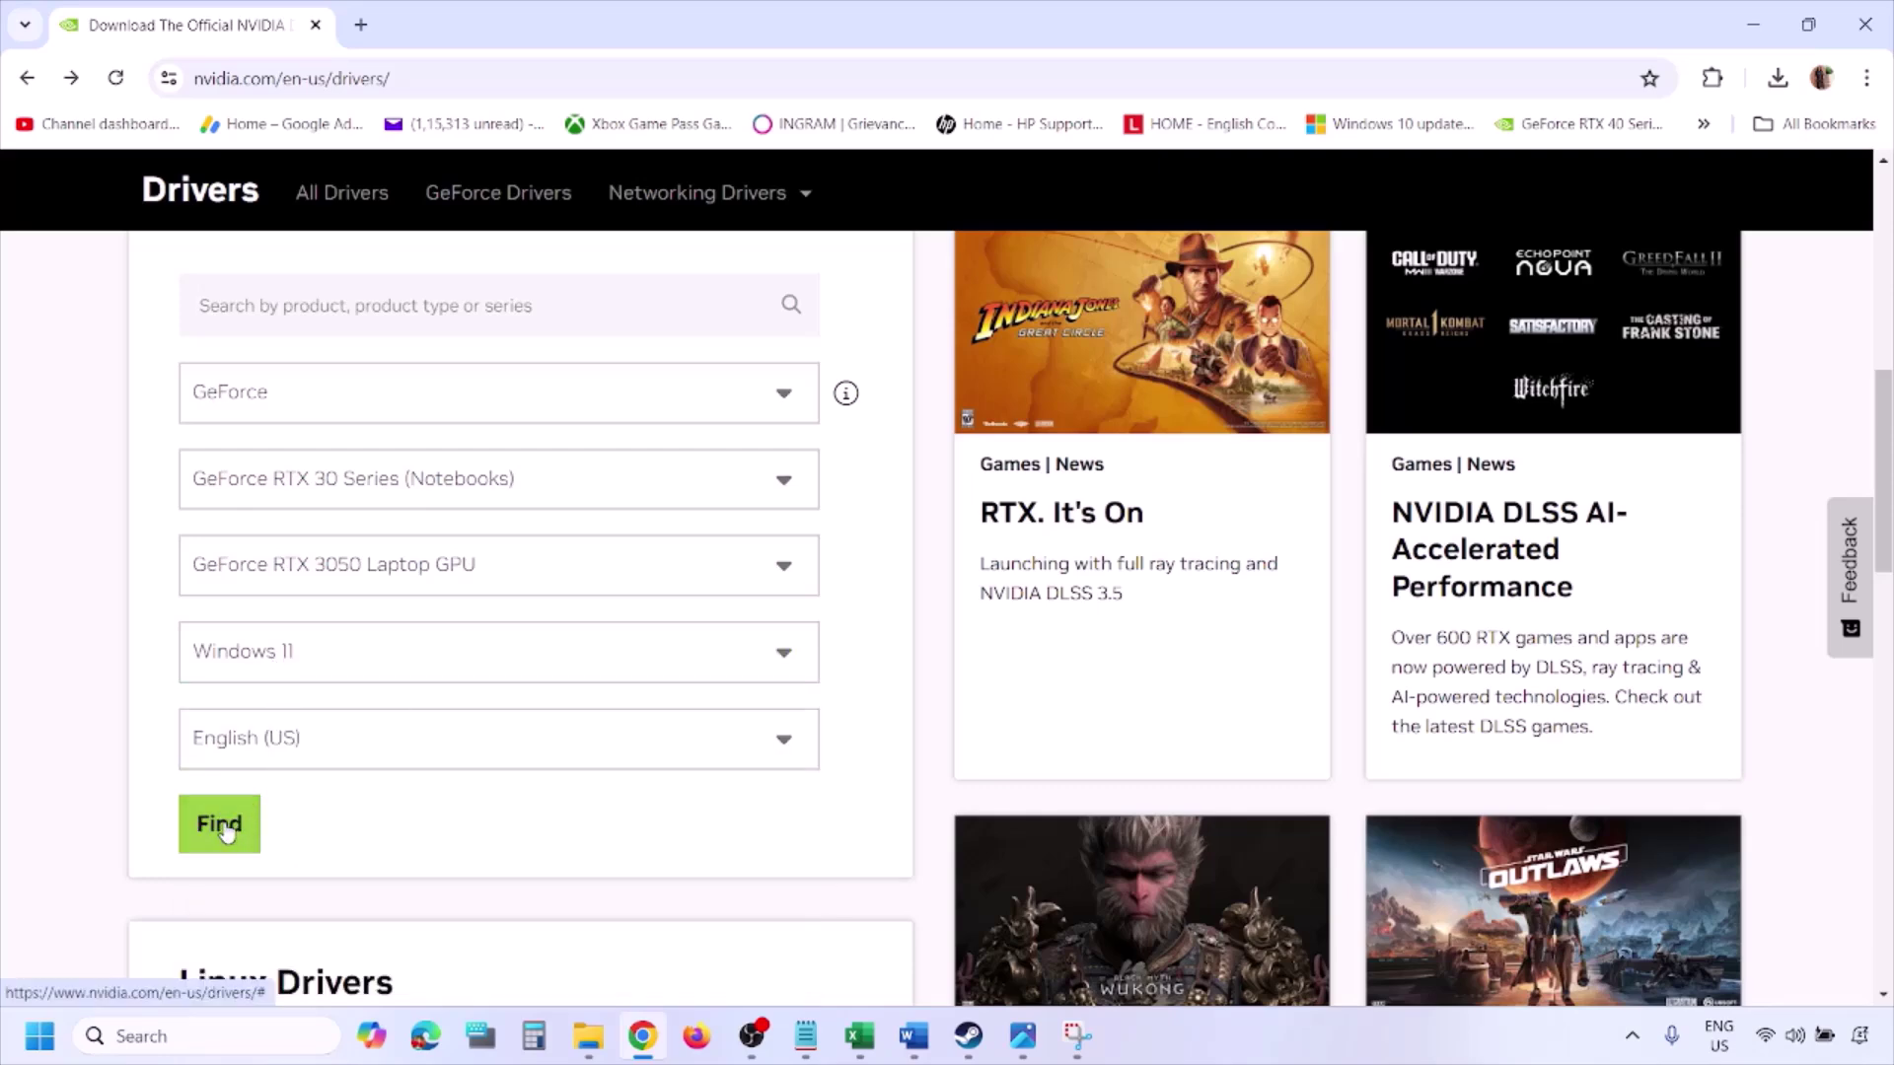
- View the NVIDIA driver installation screenshots 1.png to 5.png in Photos, and bring up the computer's restart option
left_click(1026, 1050)
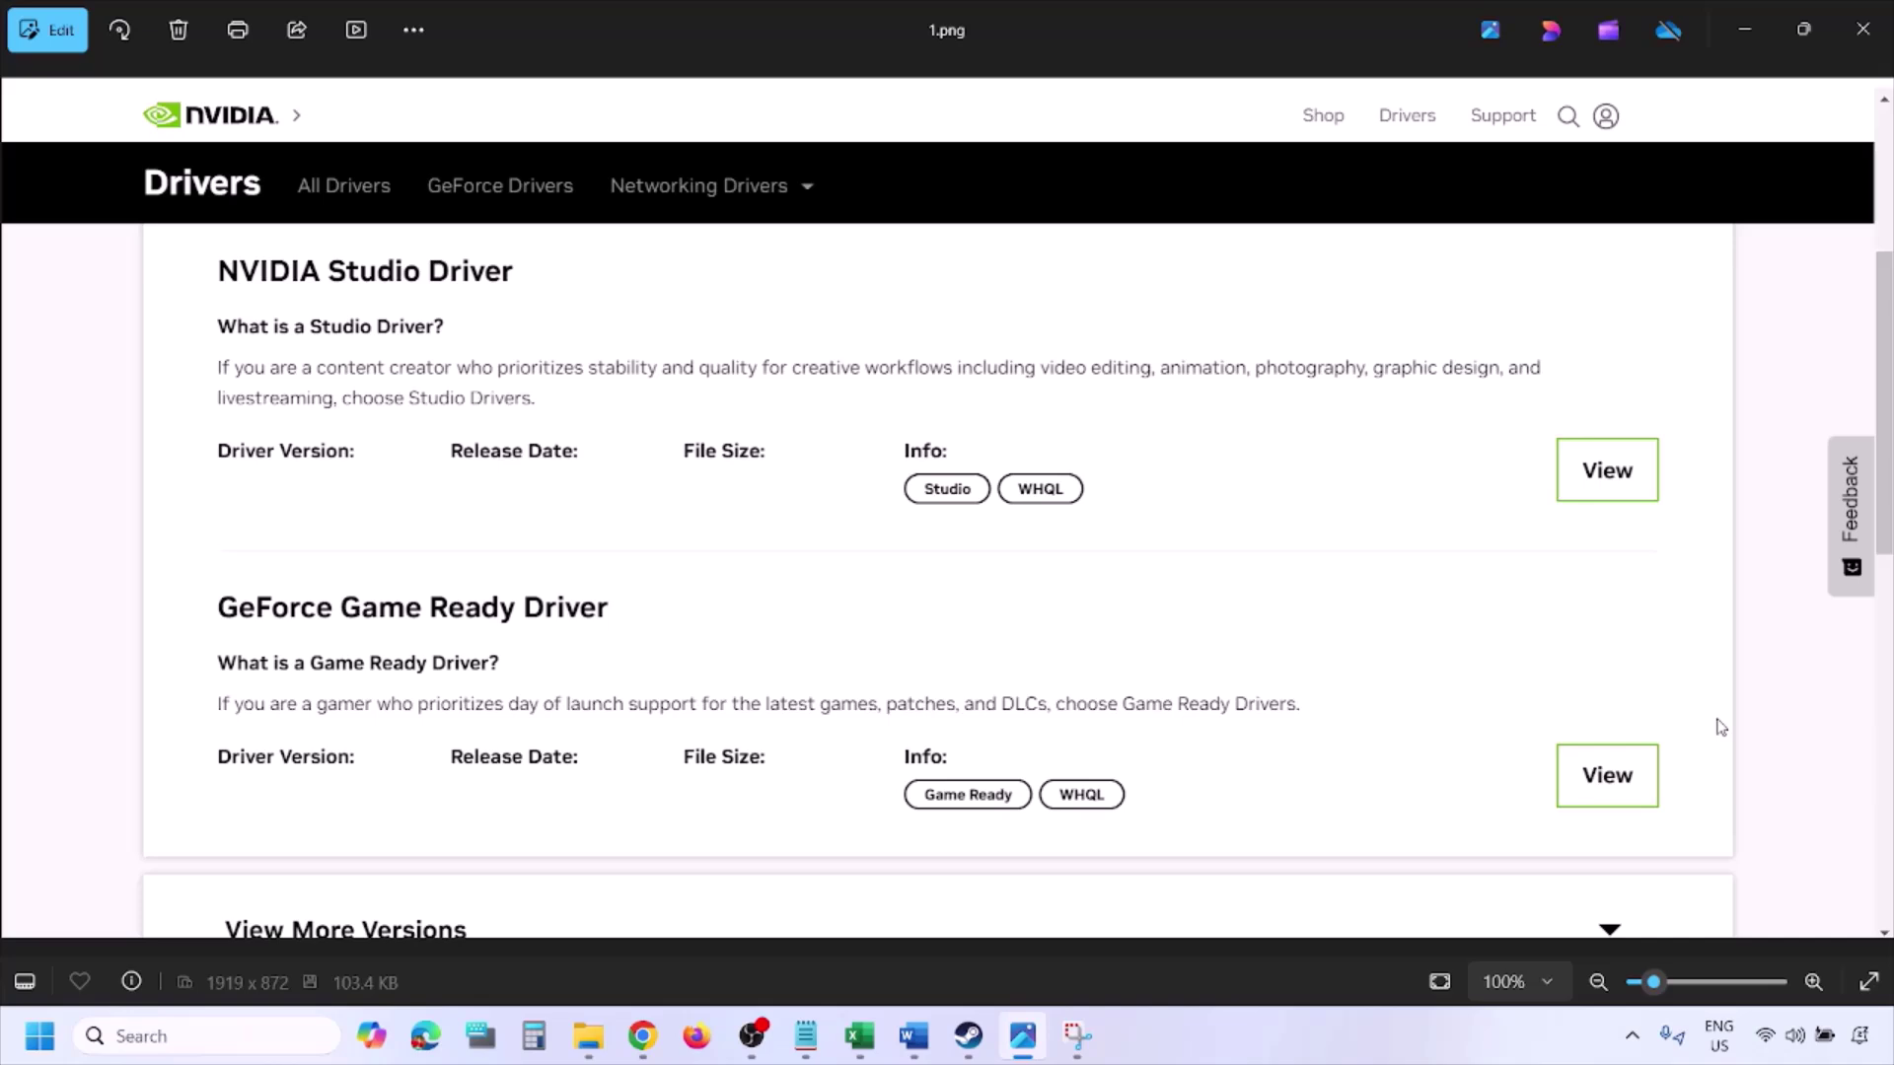
key("Right")
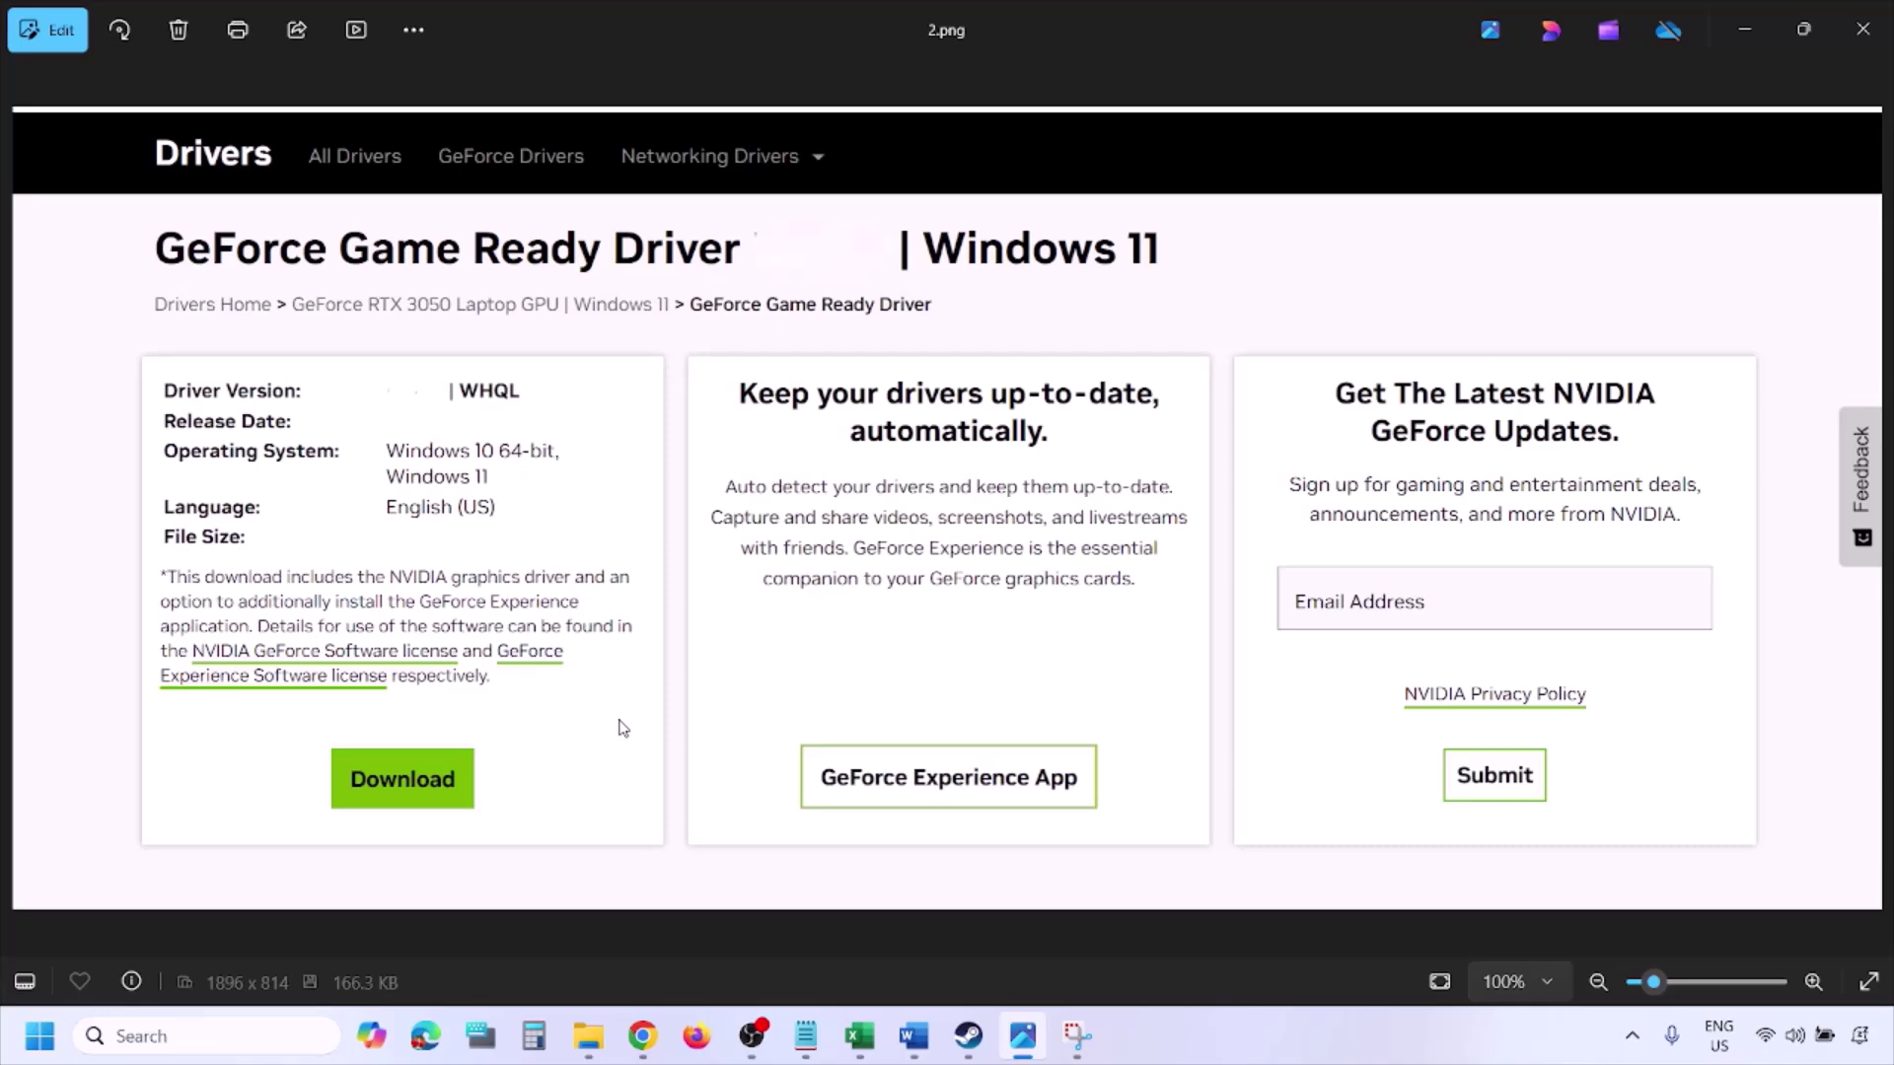
key("Right")
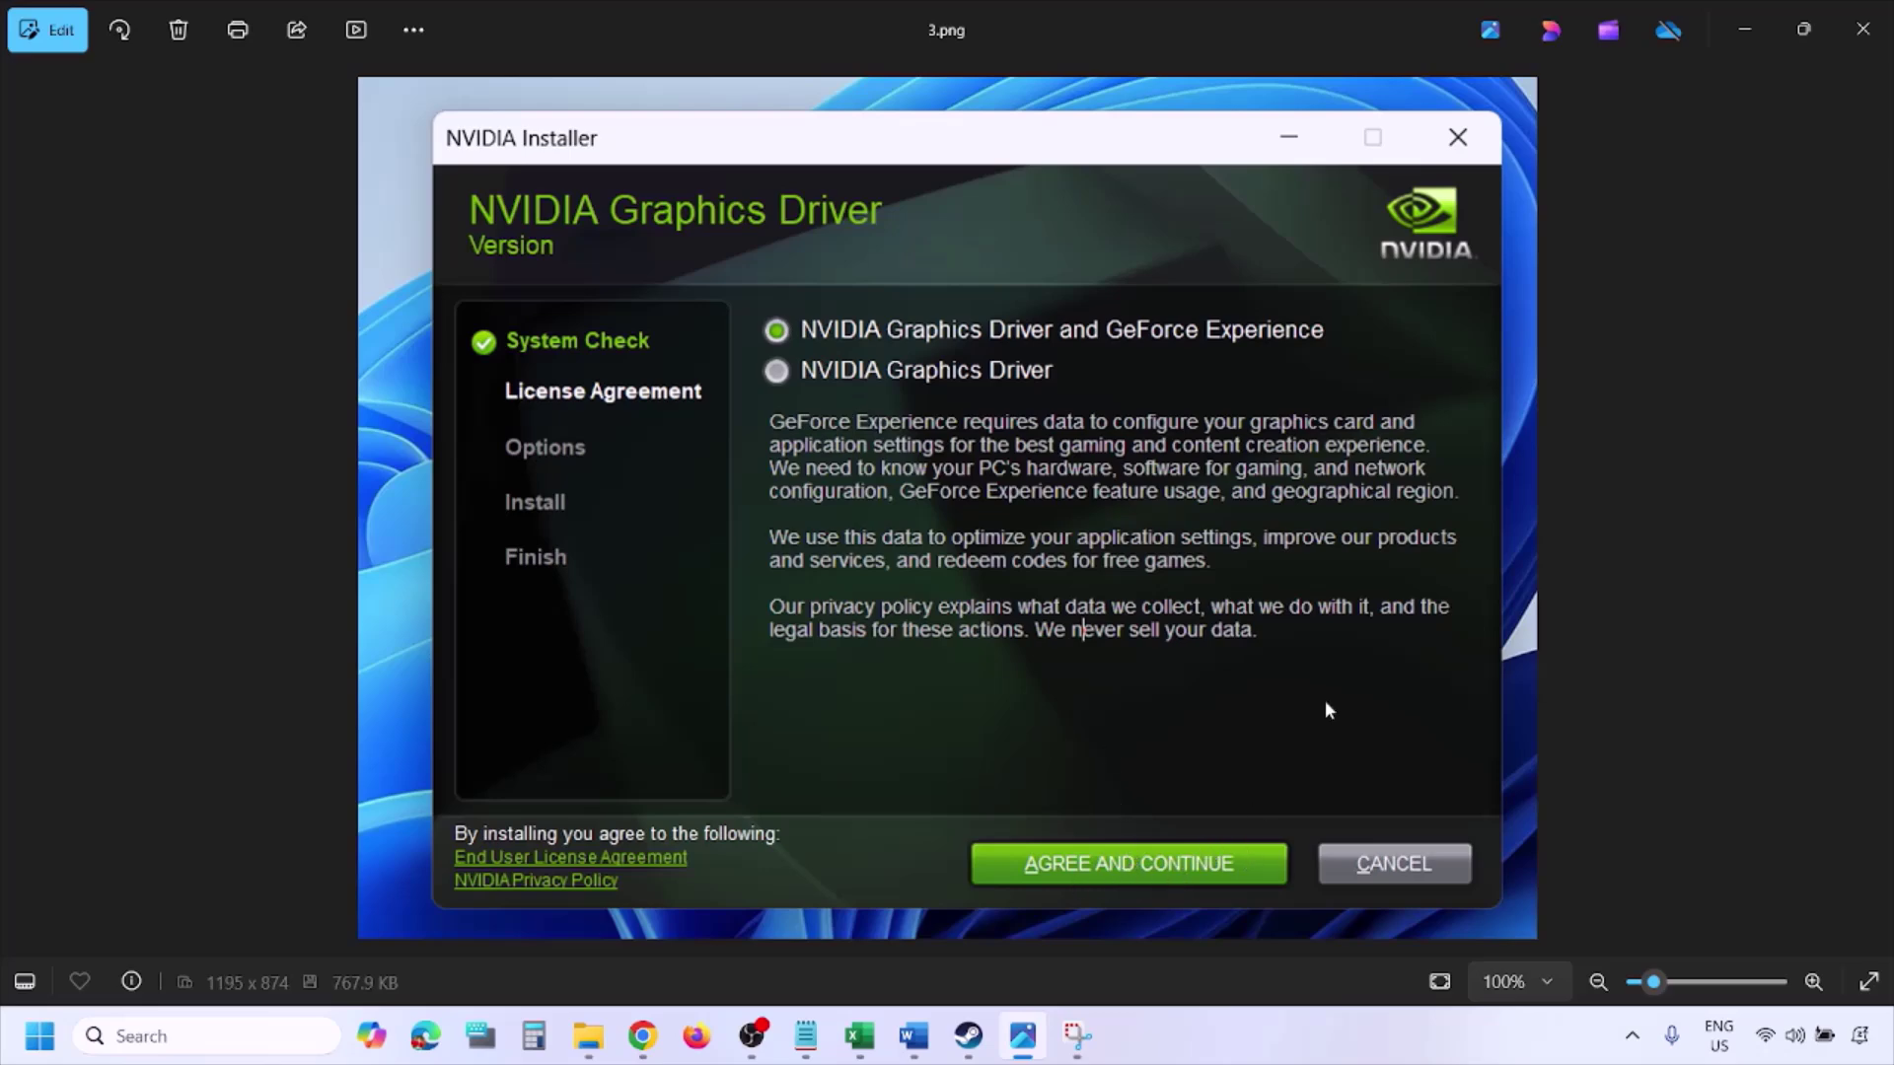
key("Right")
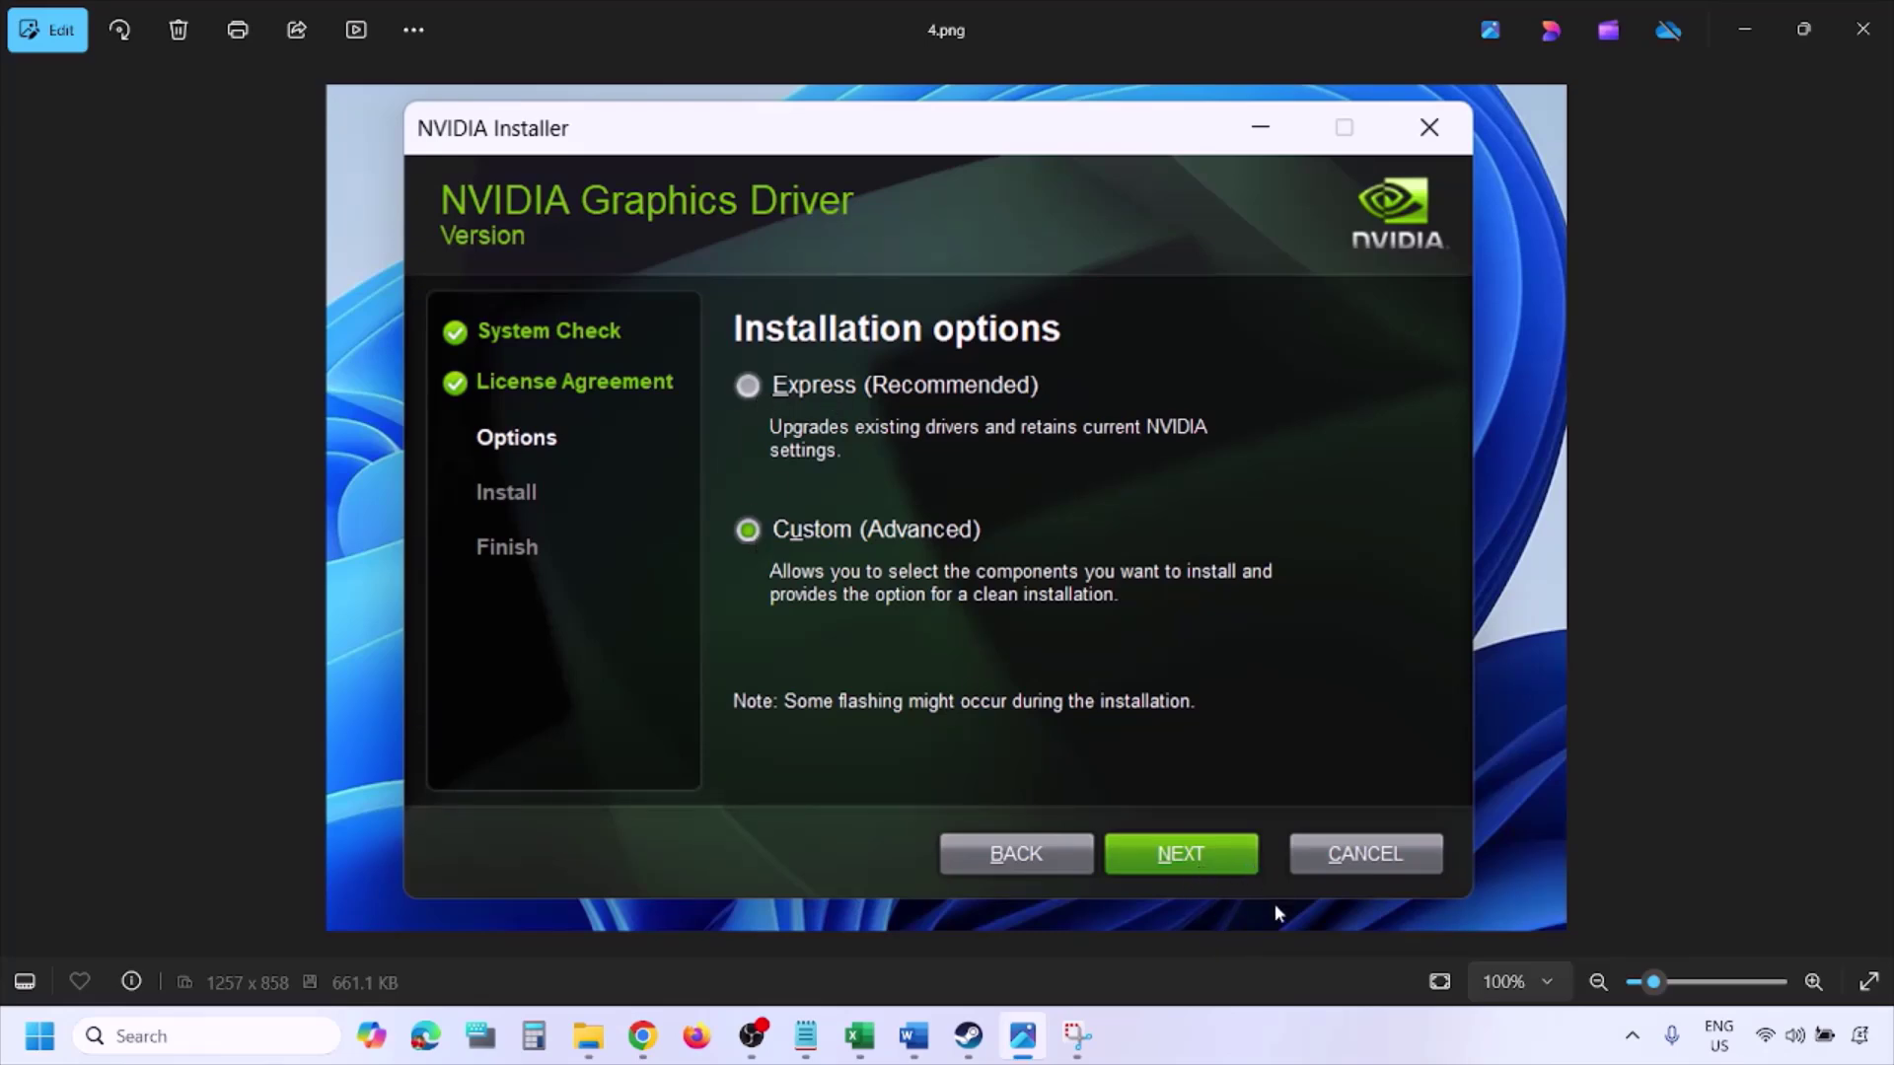
key("Right")
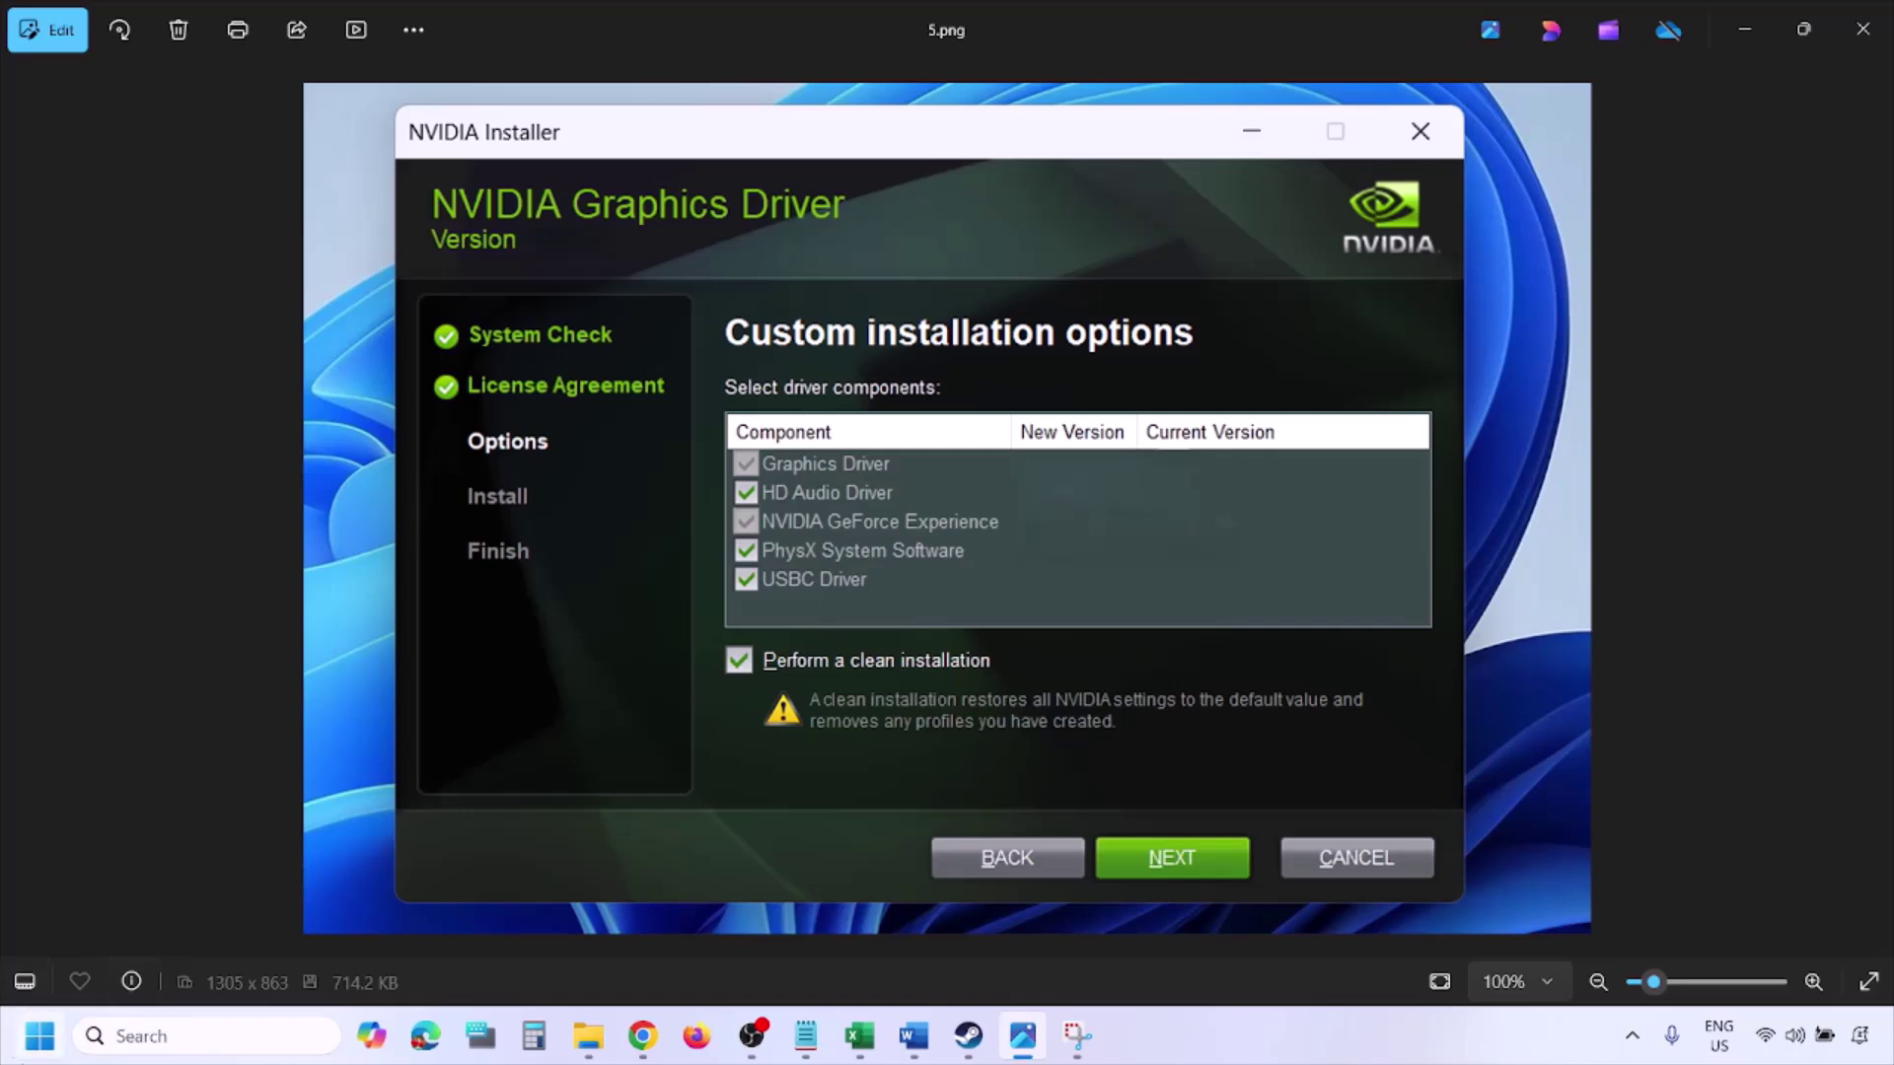
left_click(40, 1036)
left_click(717, 951)
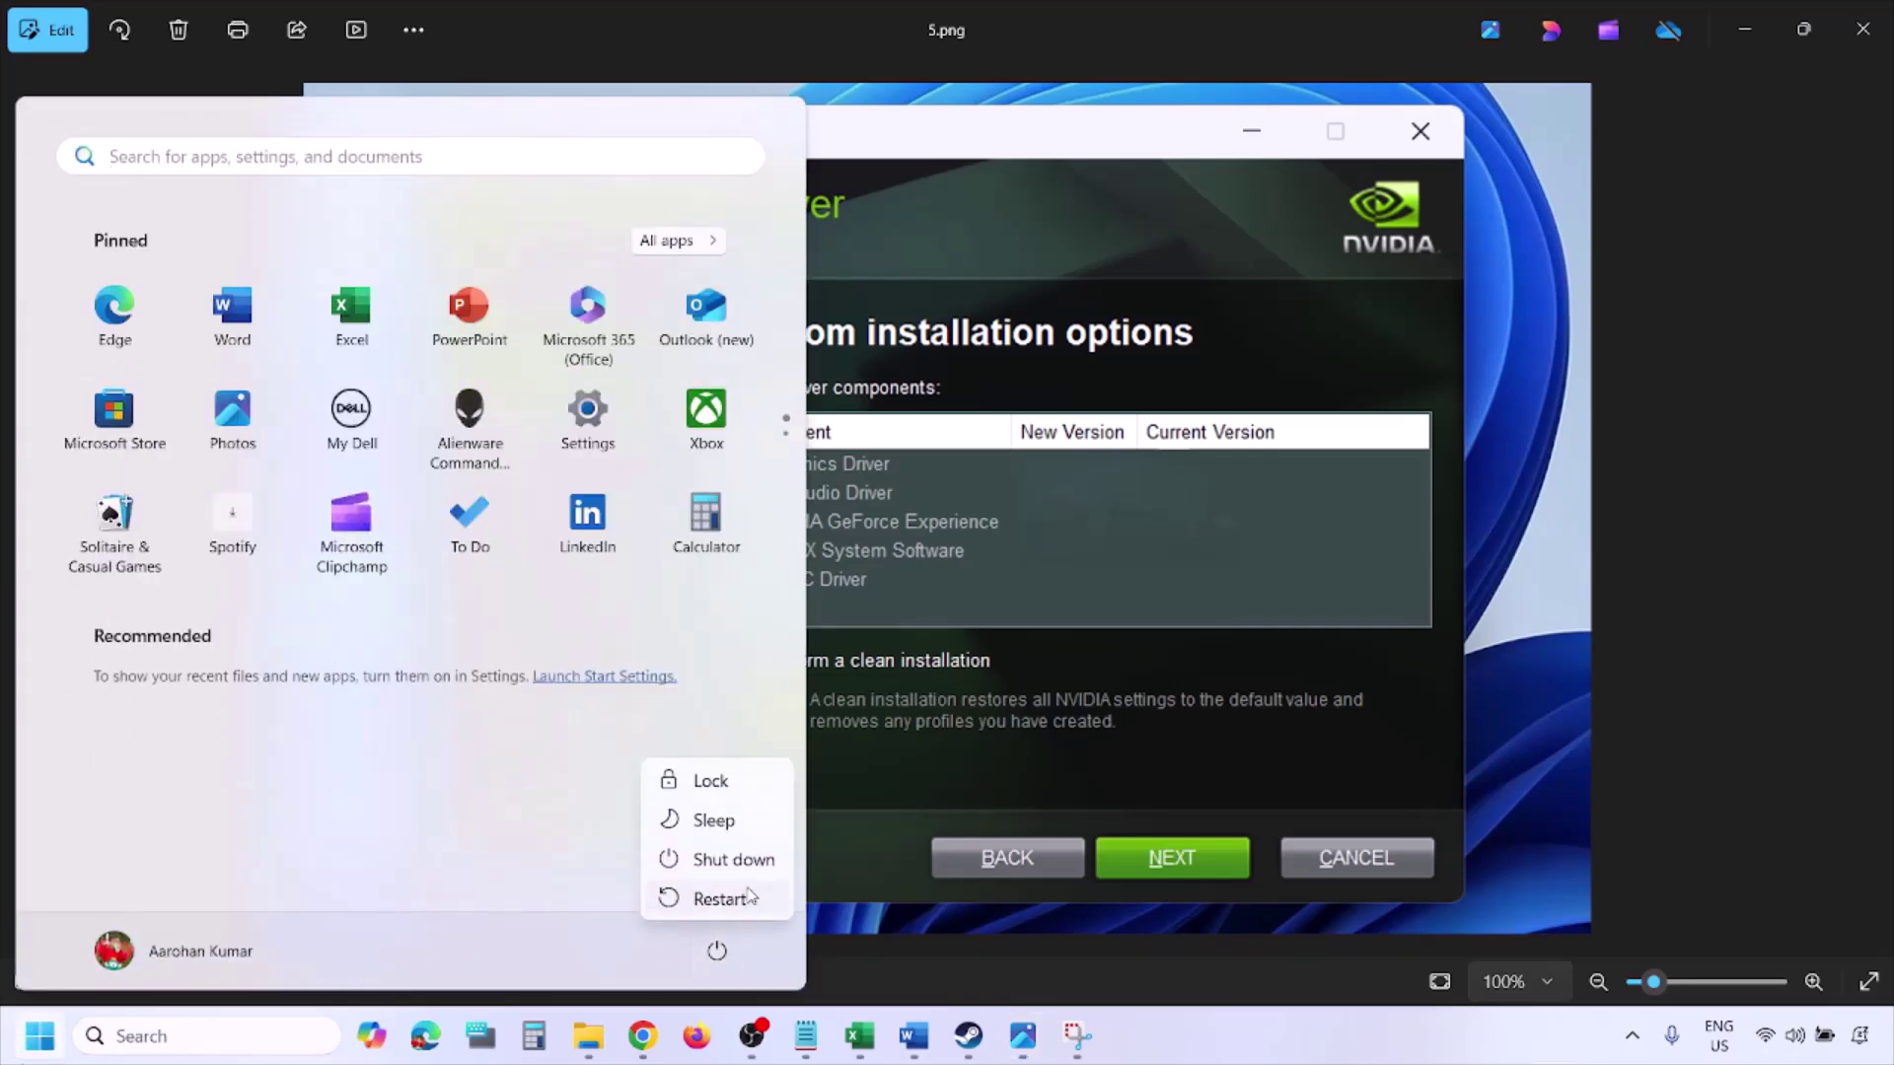
- Return to the Word document and examine the AMD support link under Step 2
left_click(1288, 1041)
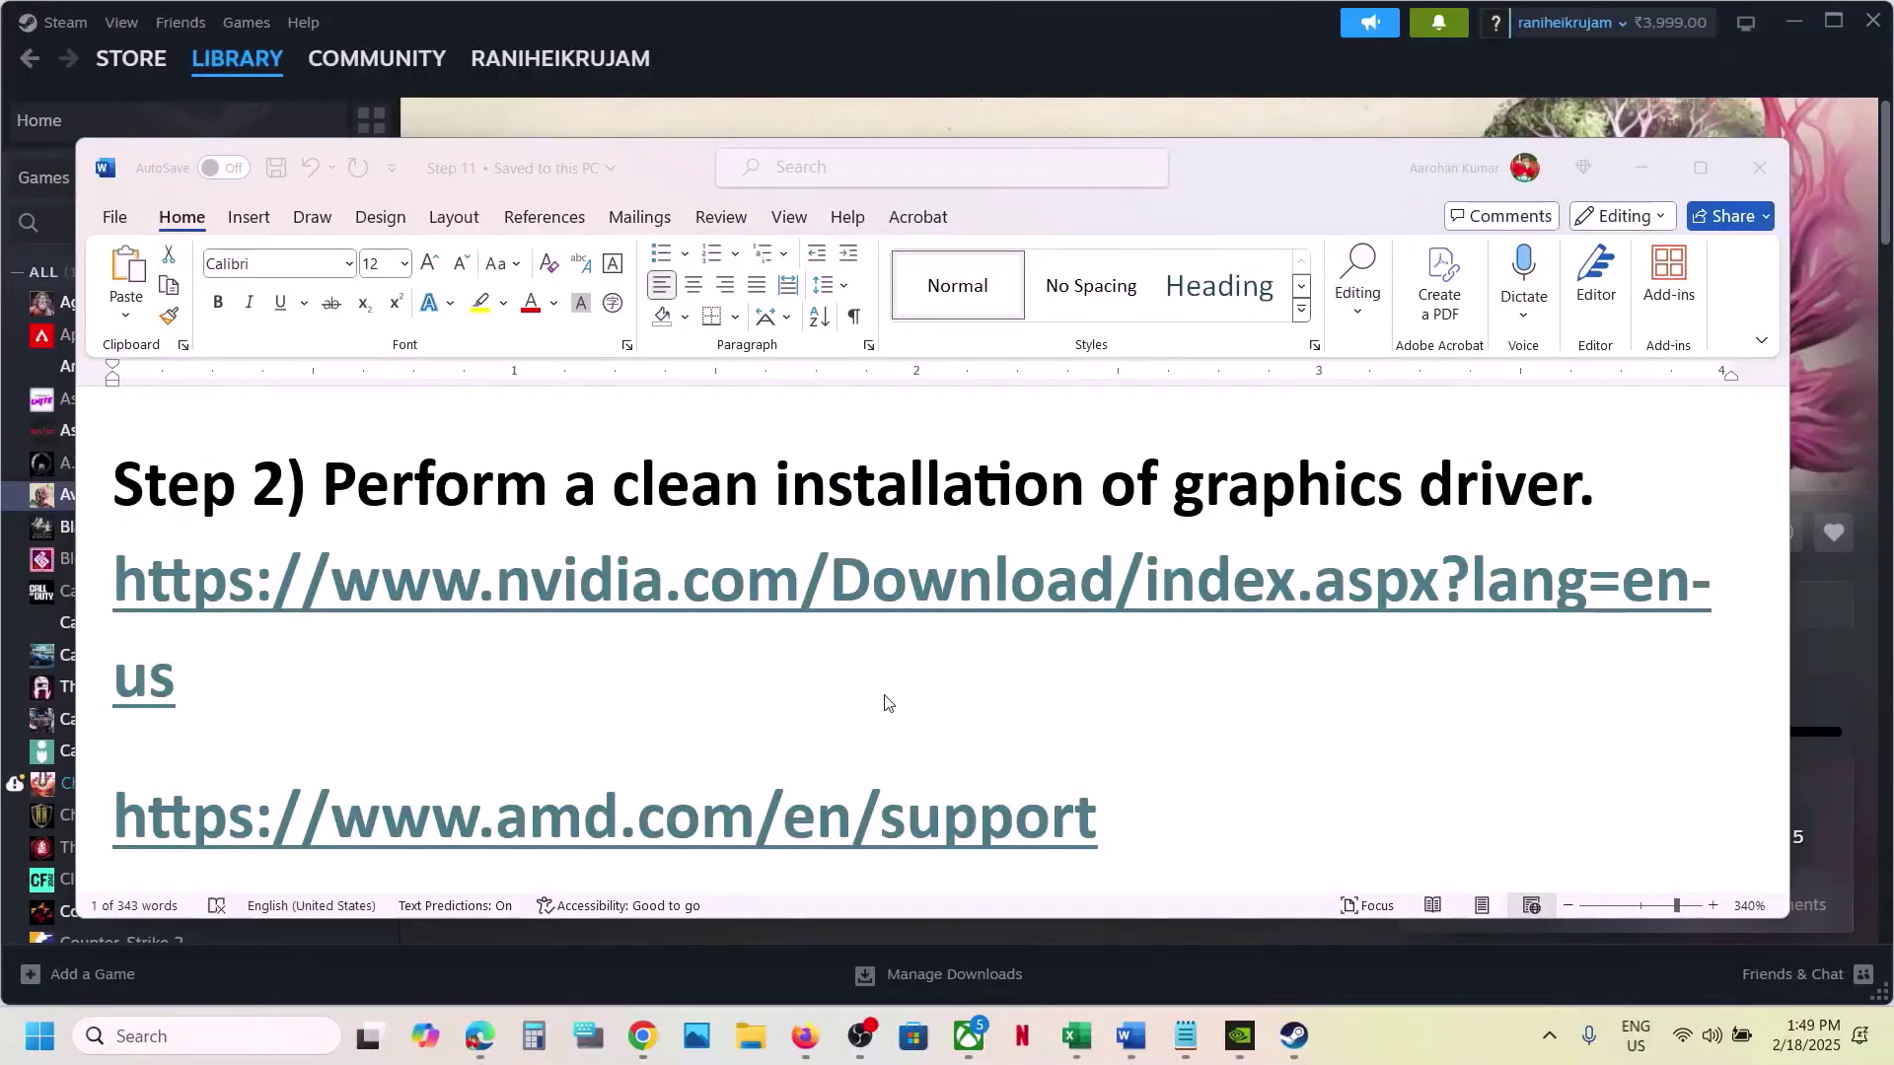
scroll(884, 701, "down", 3)
scroll(885, 702, "up", 1)
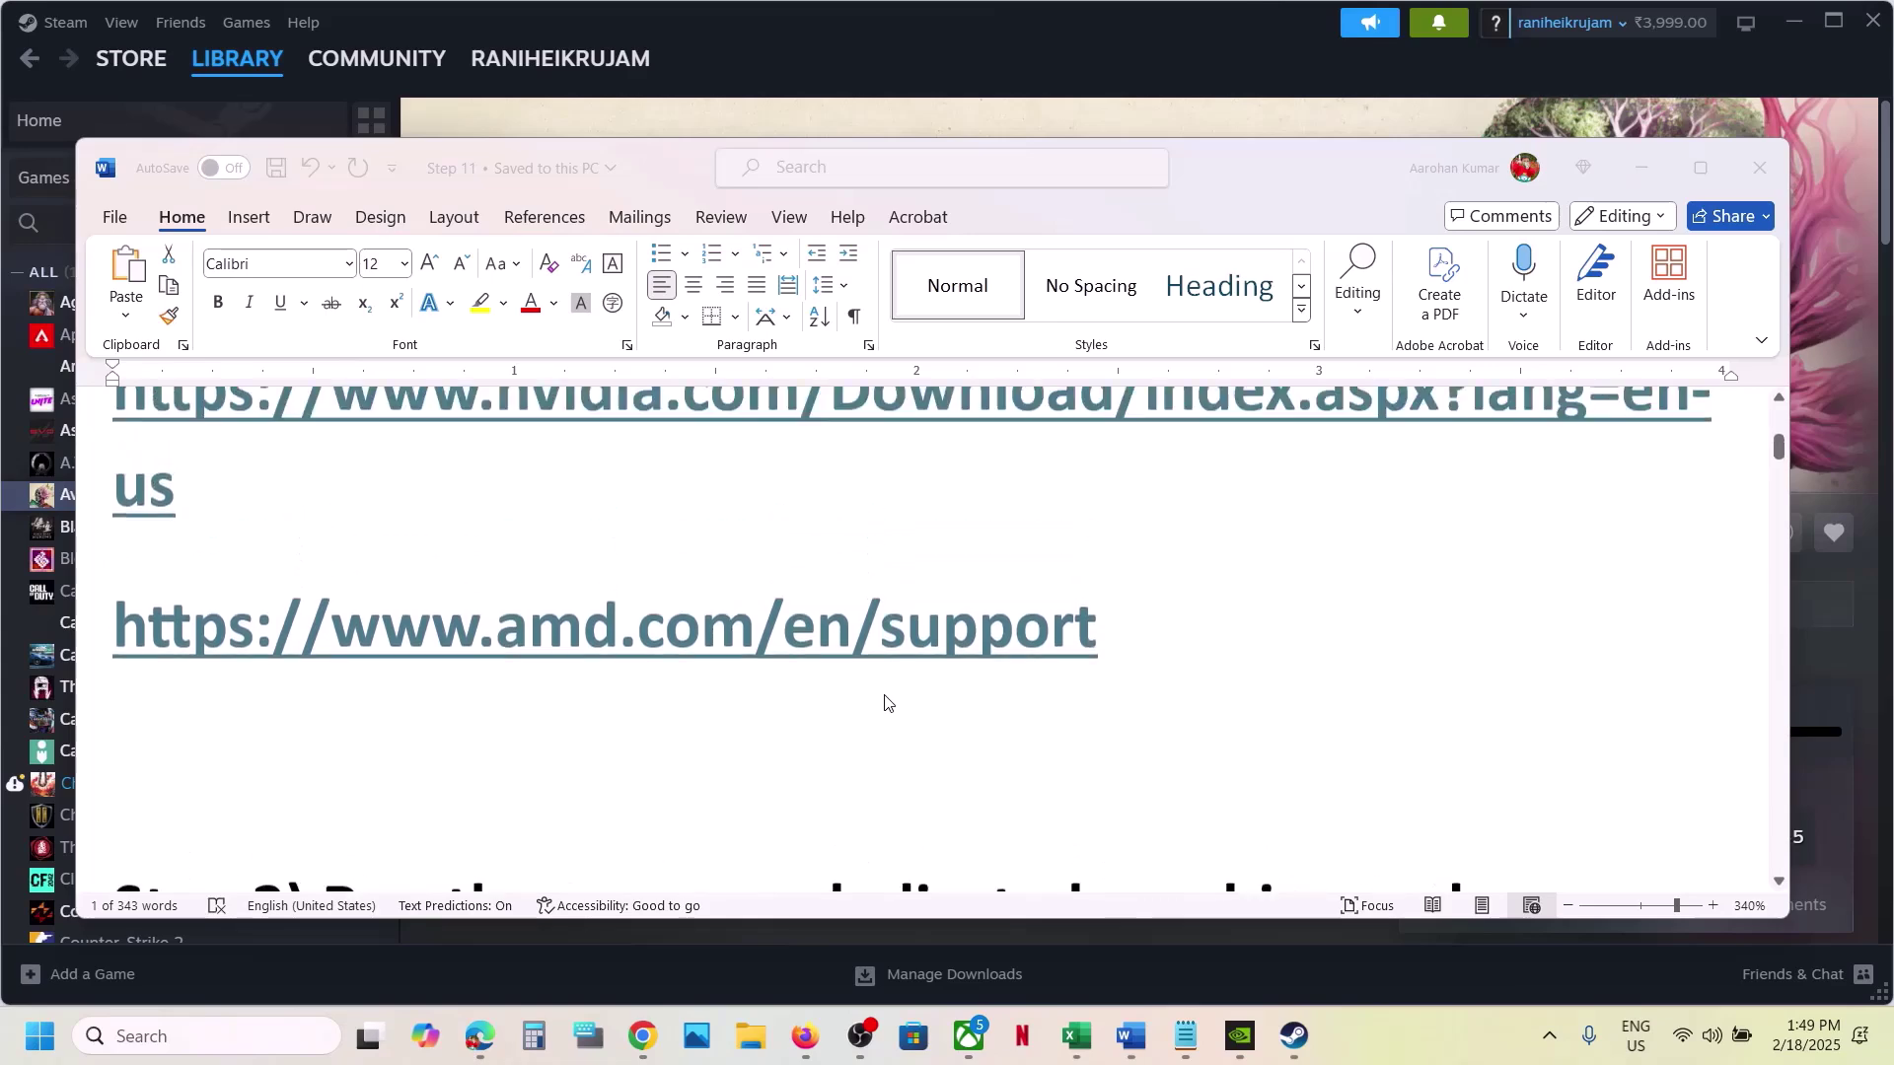
left_click(333, 639)
left_click(819, 653)
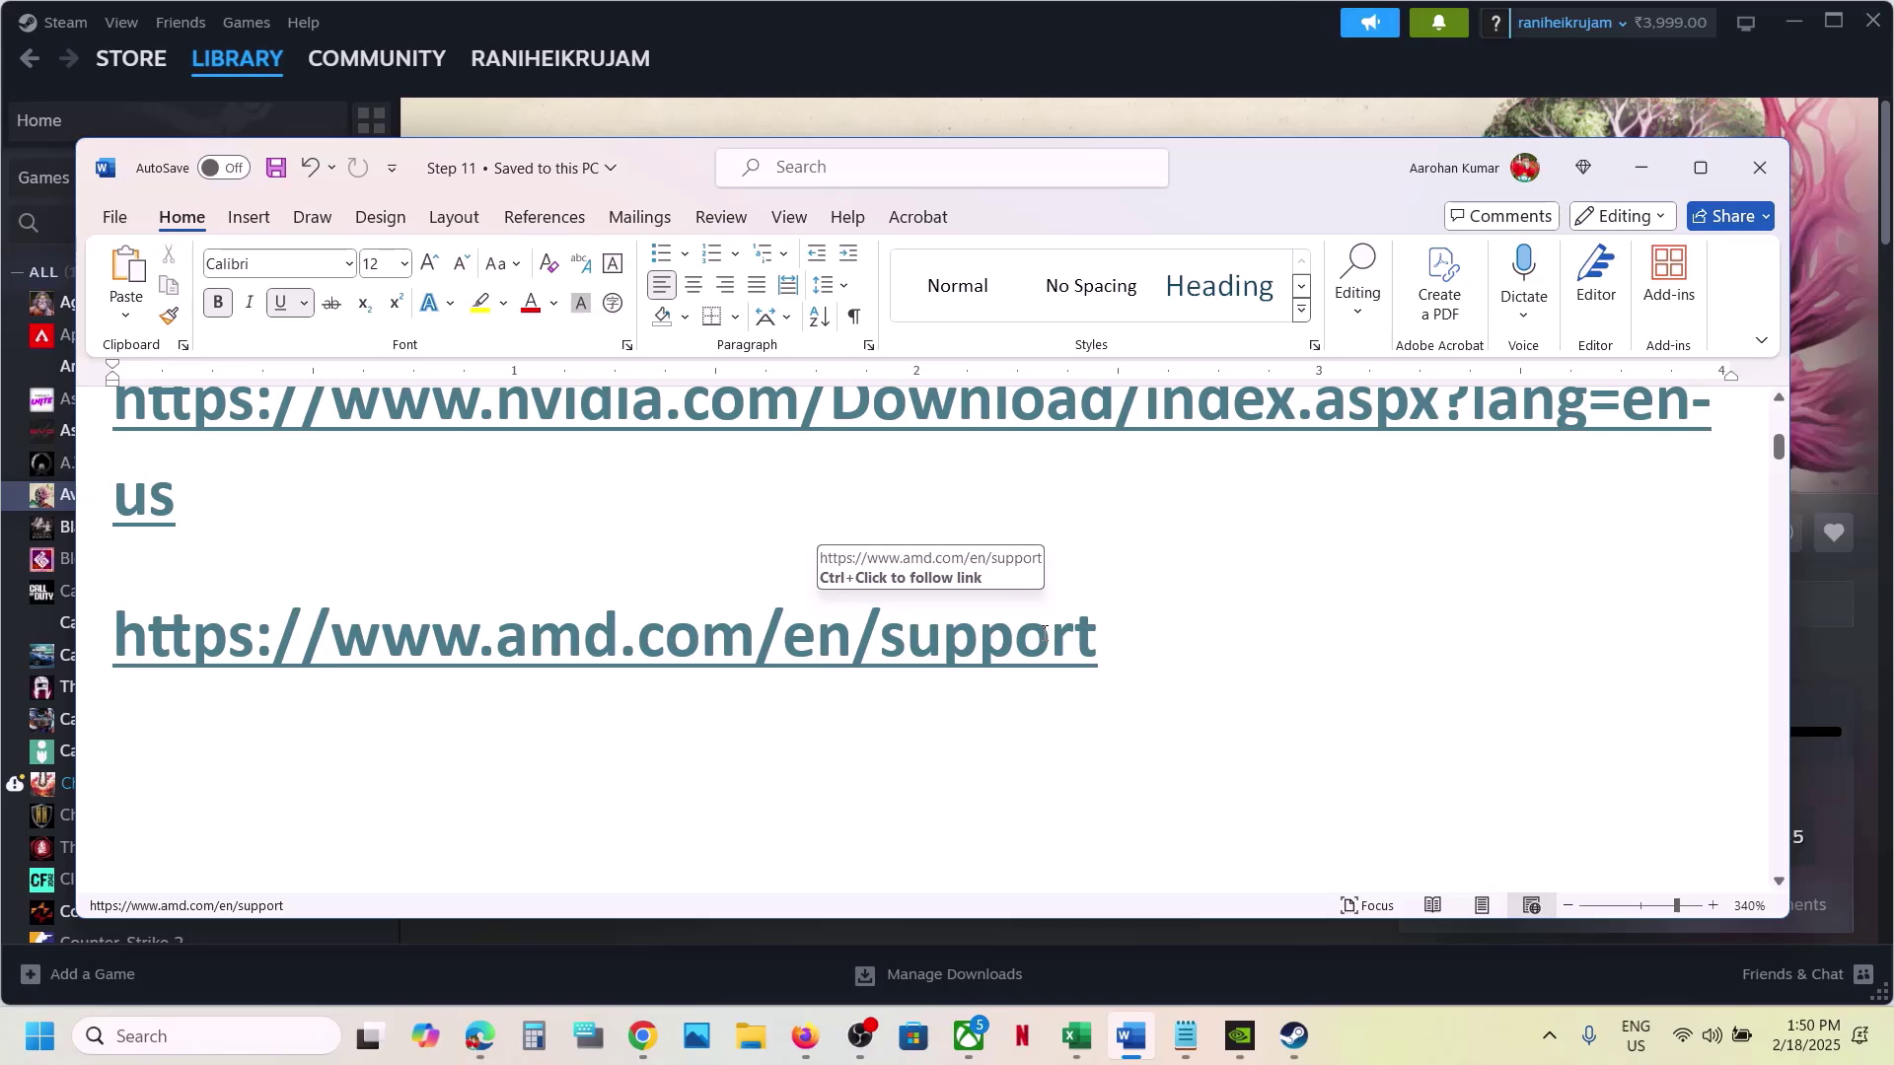
triple_click(1146, 614)
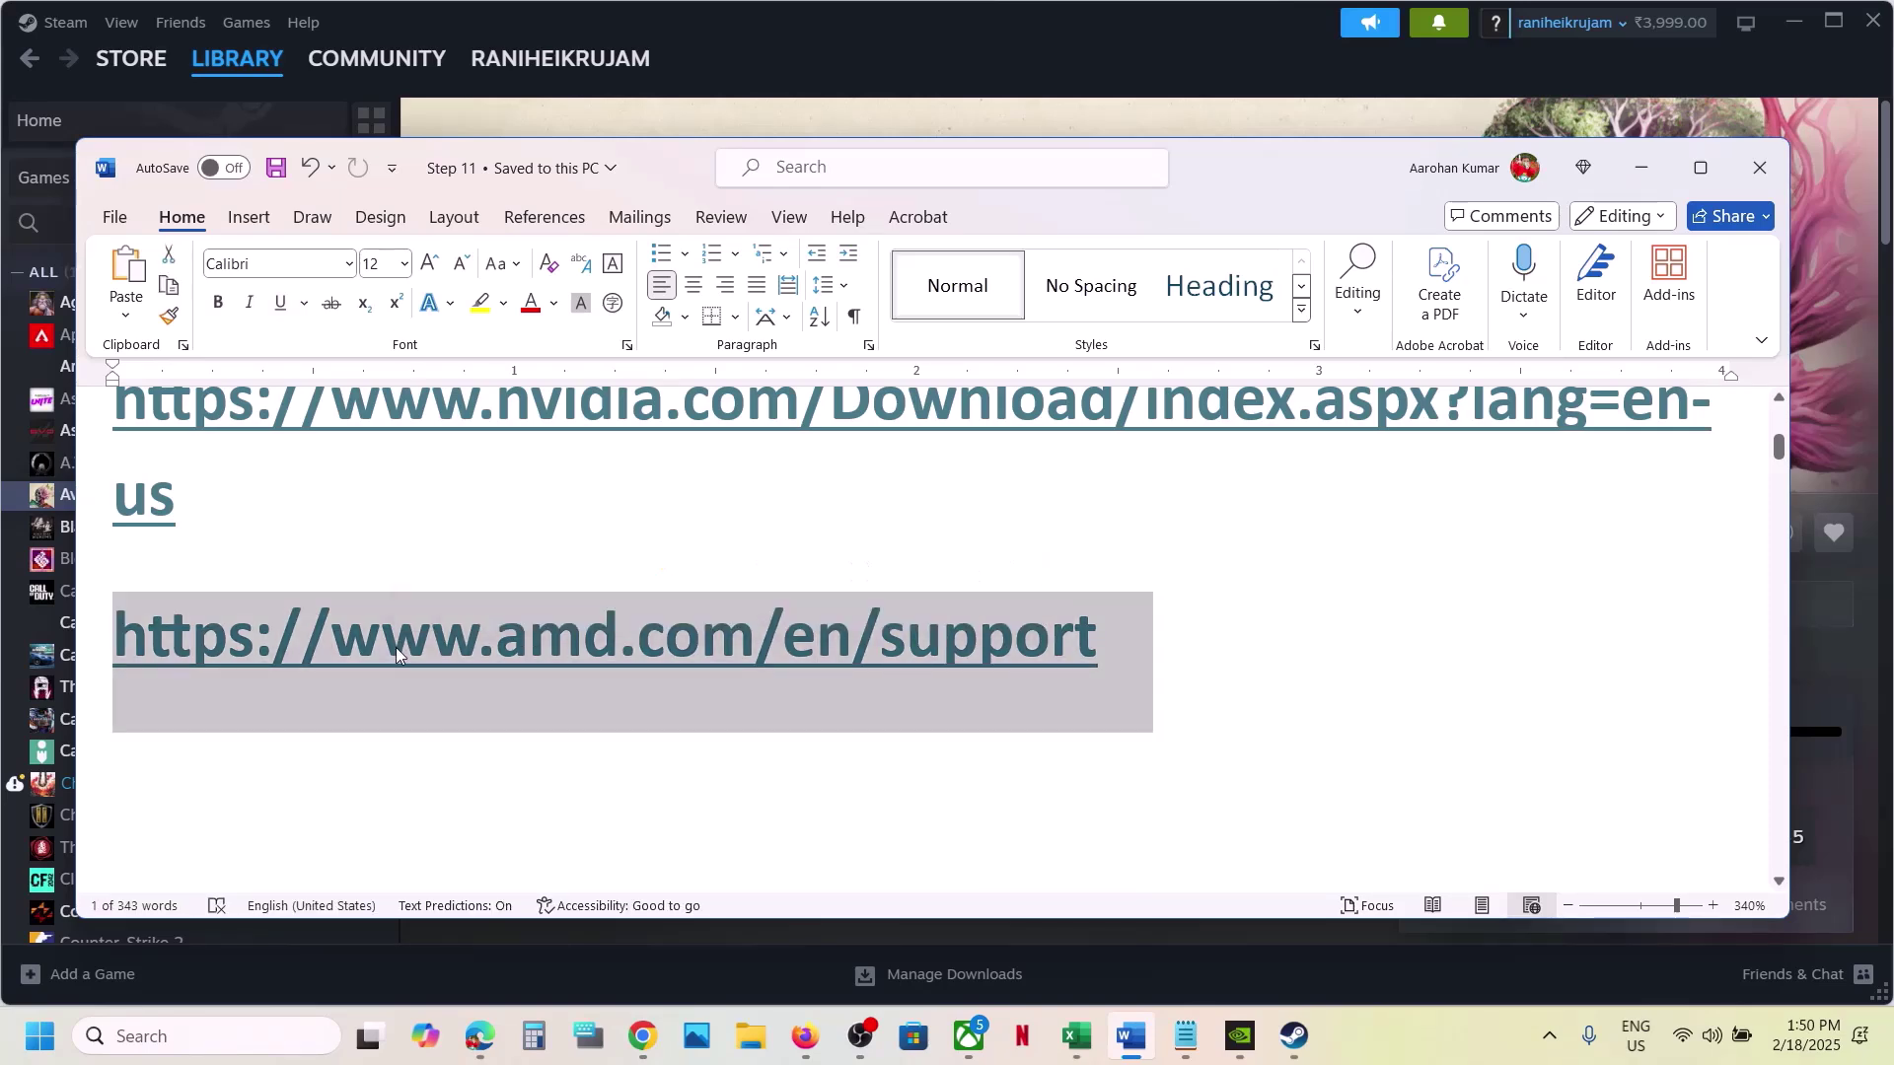
left_click(394, 647)
- Copy the word "graphics" from Step 3 of the document and search Windows with it to open the Graphics settings
scroll(397, 647, "down", 3)
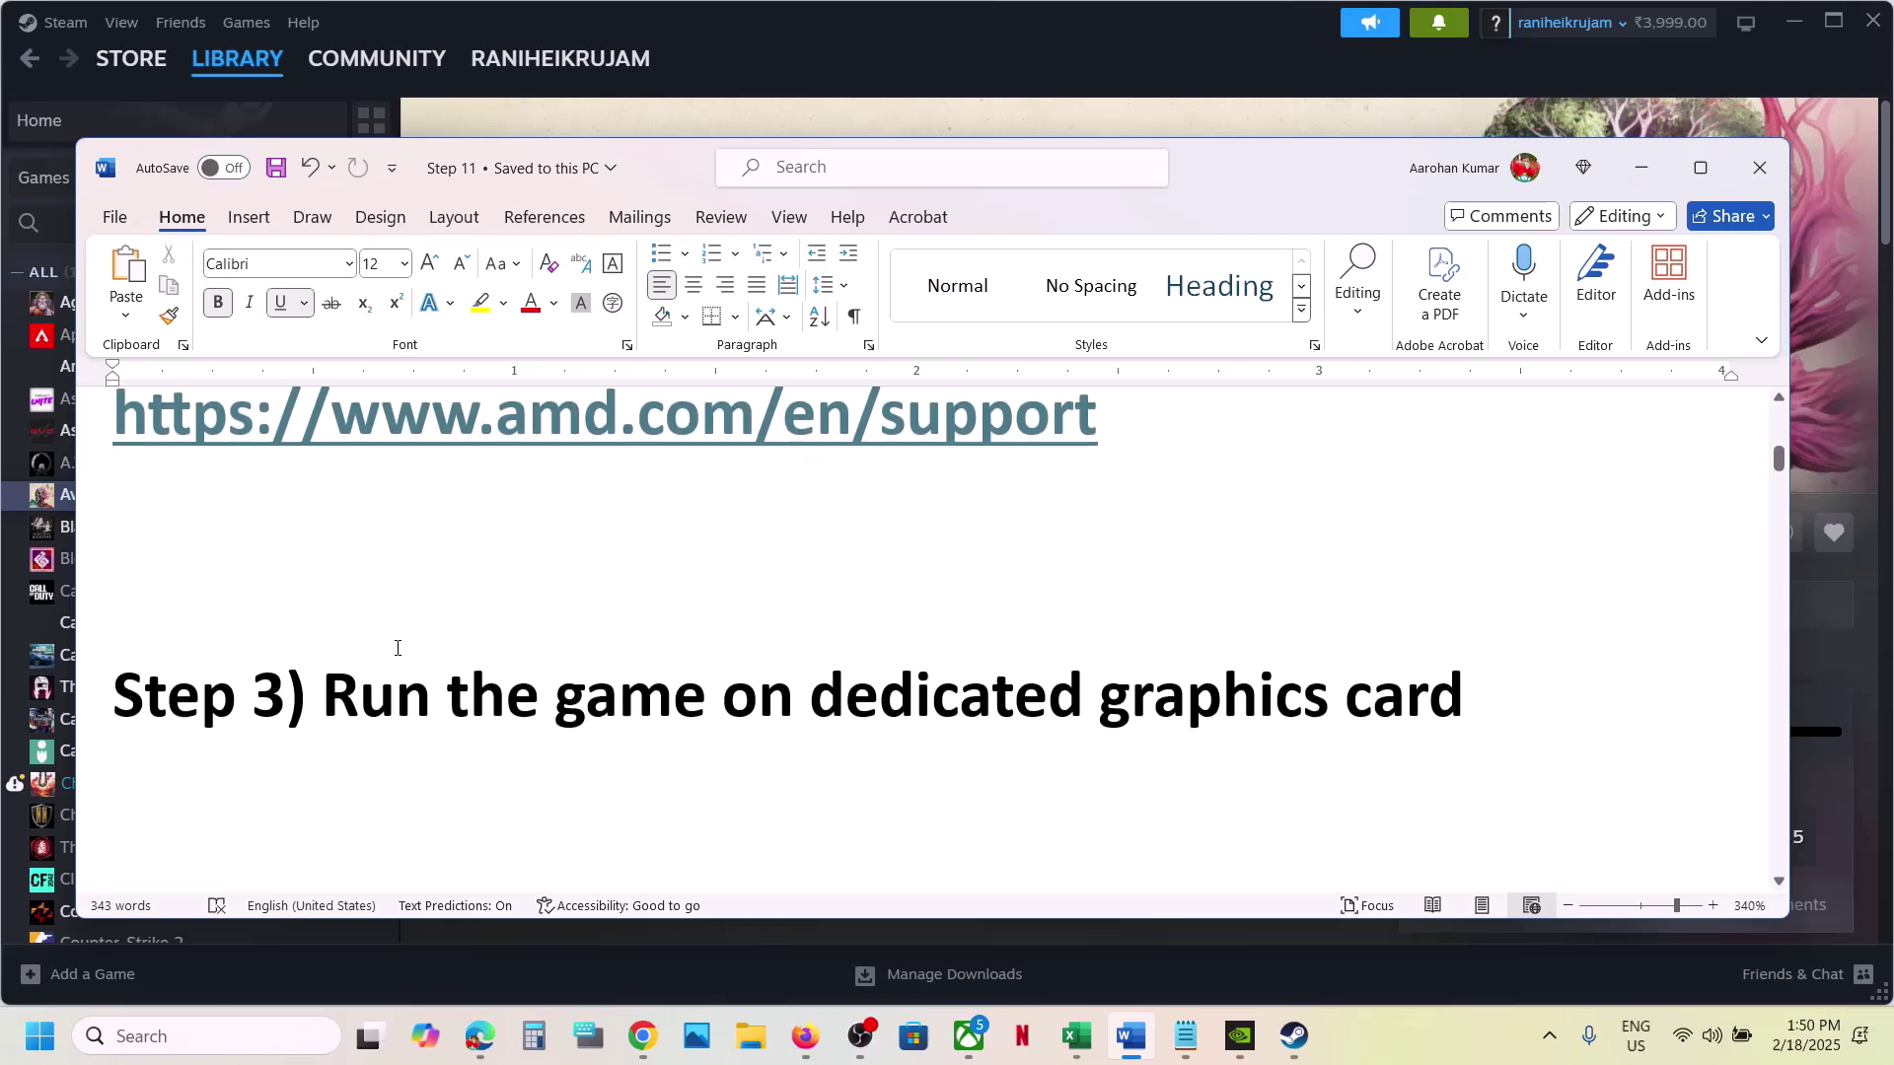
left_click_drag(396, 647, 1194, 606)
left_click(1216, 693)
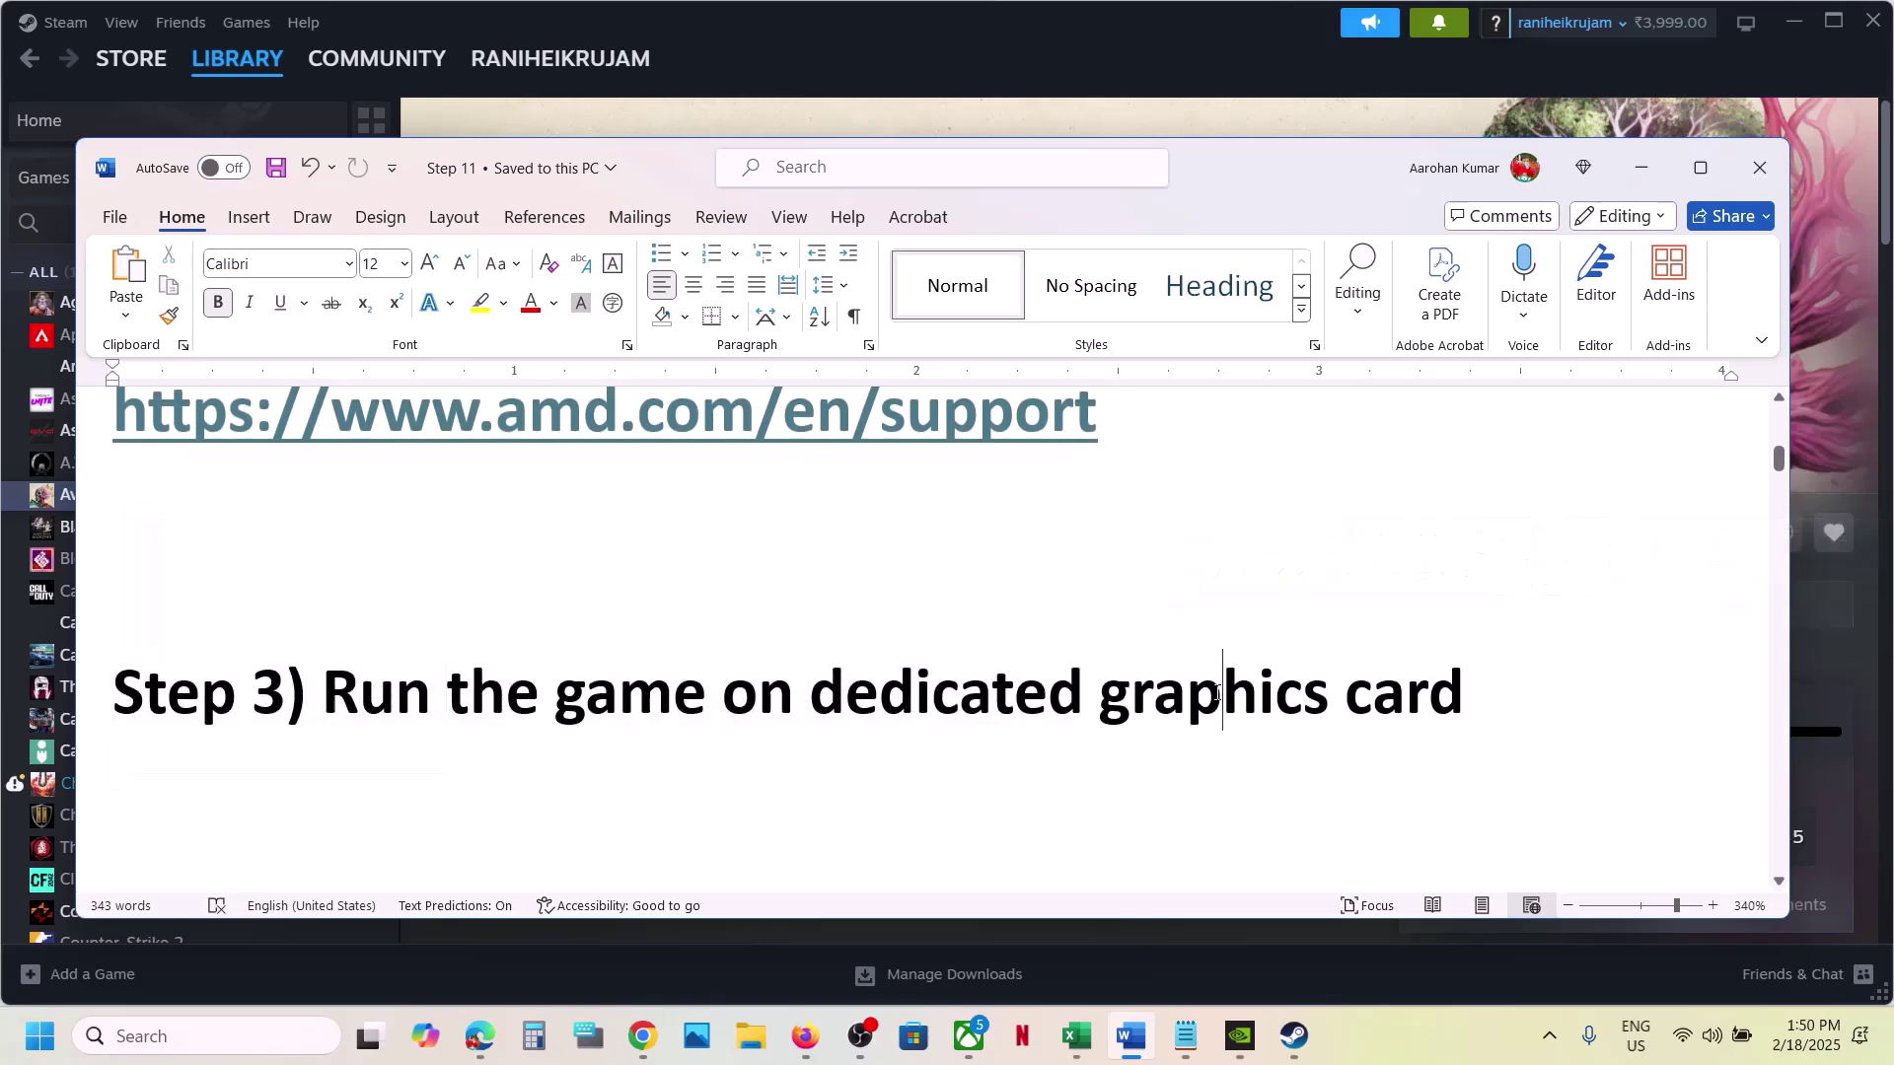
double_click(1216, 694)
key("ctrl+c")
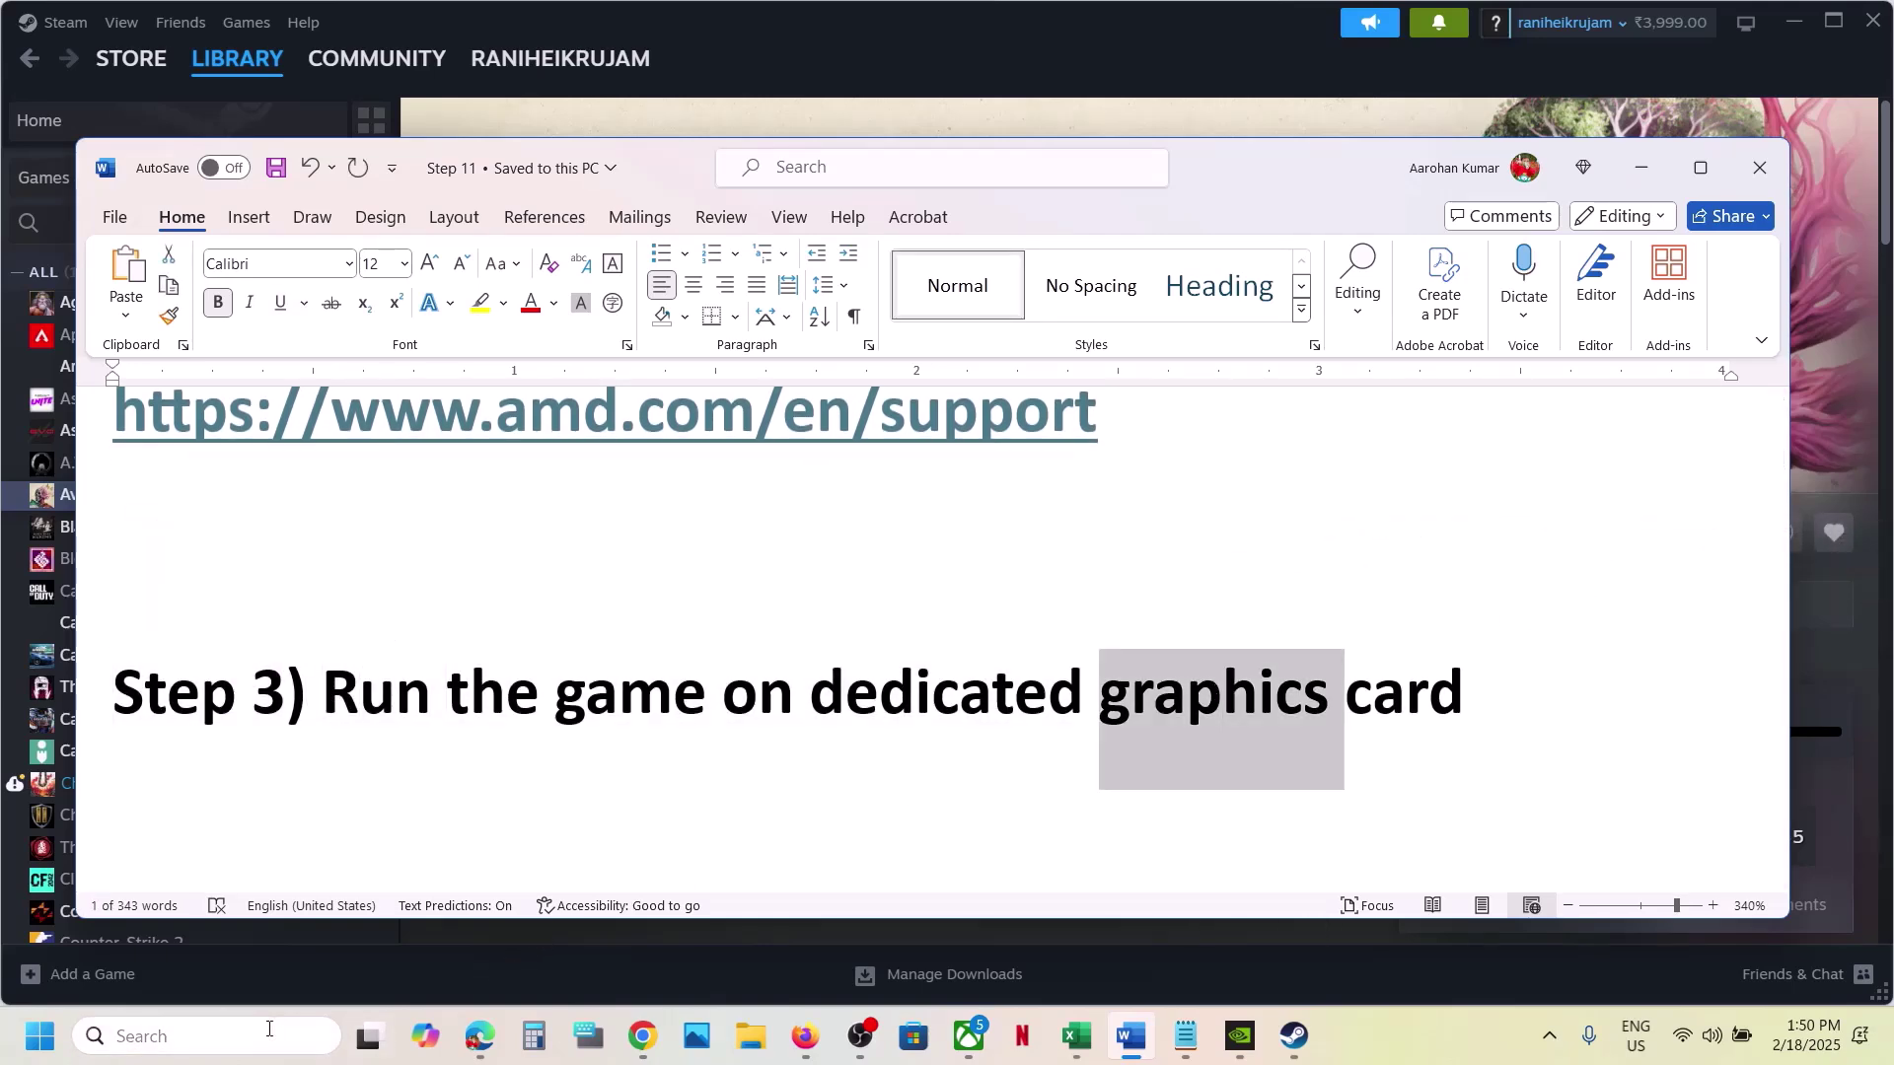
left_click(269, 1029)
key("ctrl+v")
left_click(283, 288)
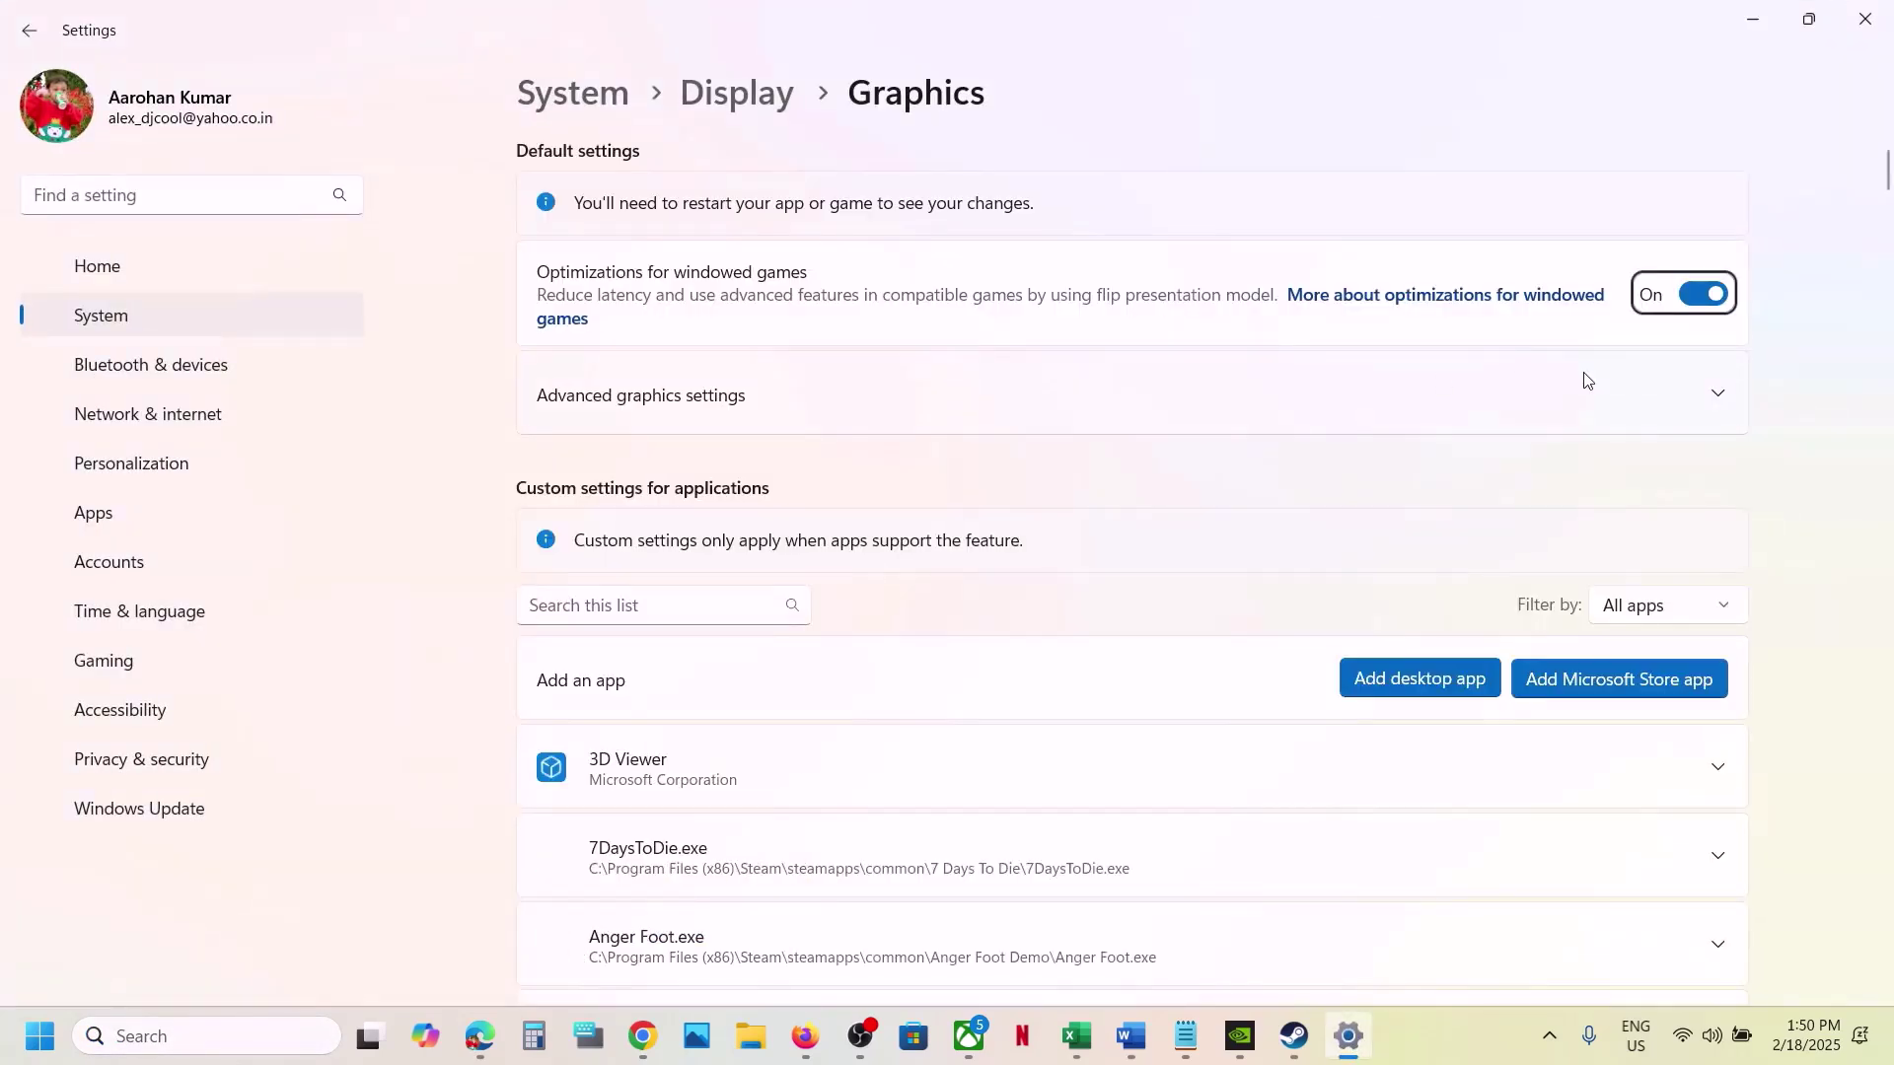
- Add the Avowed application from steamapps\common\Avowed as a desktop app in the custom graphics settings
left_click(1430, 681)
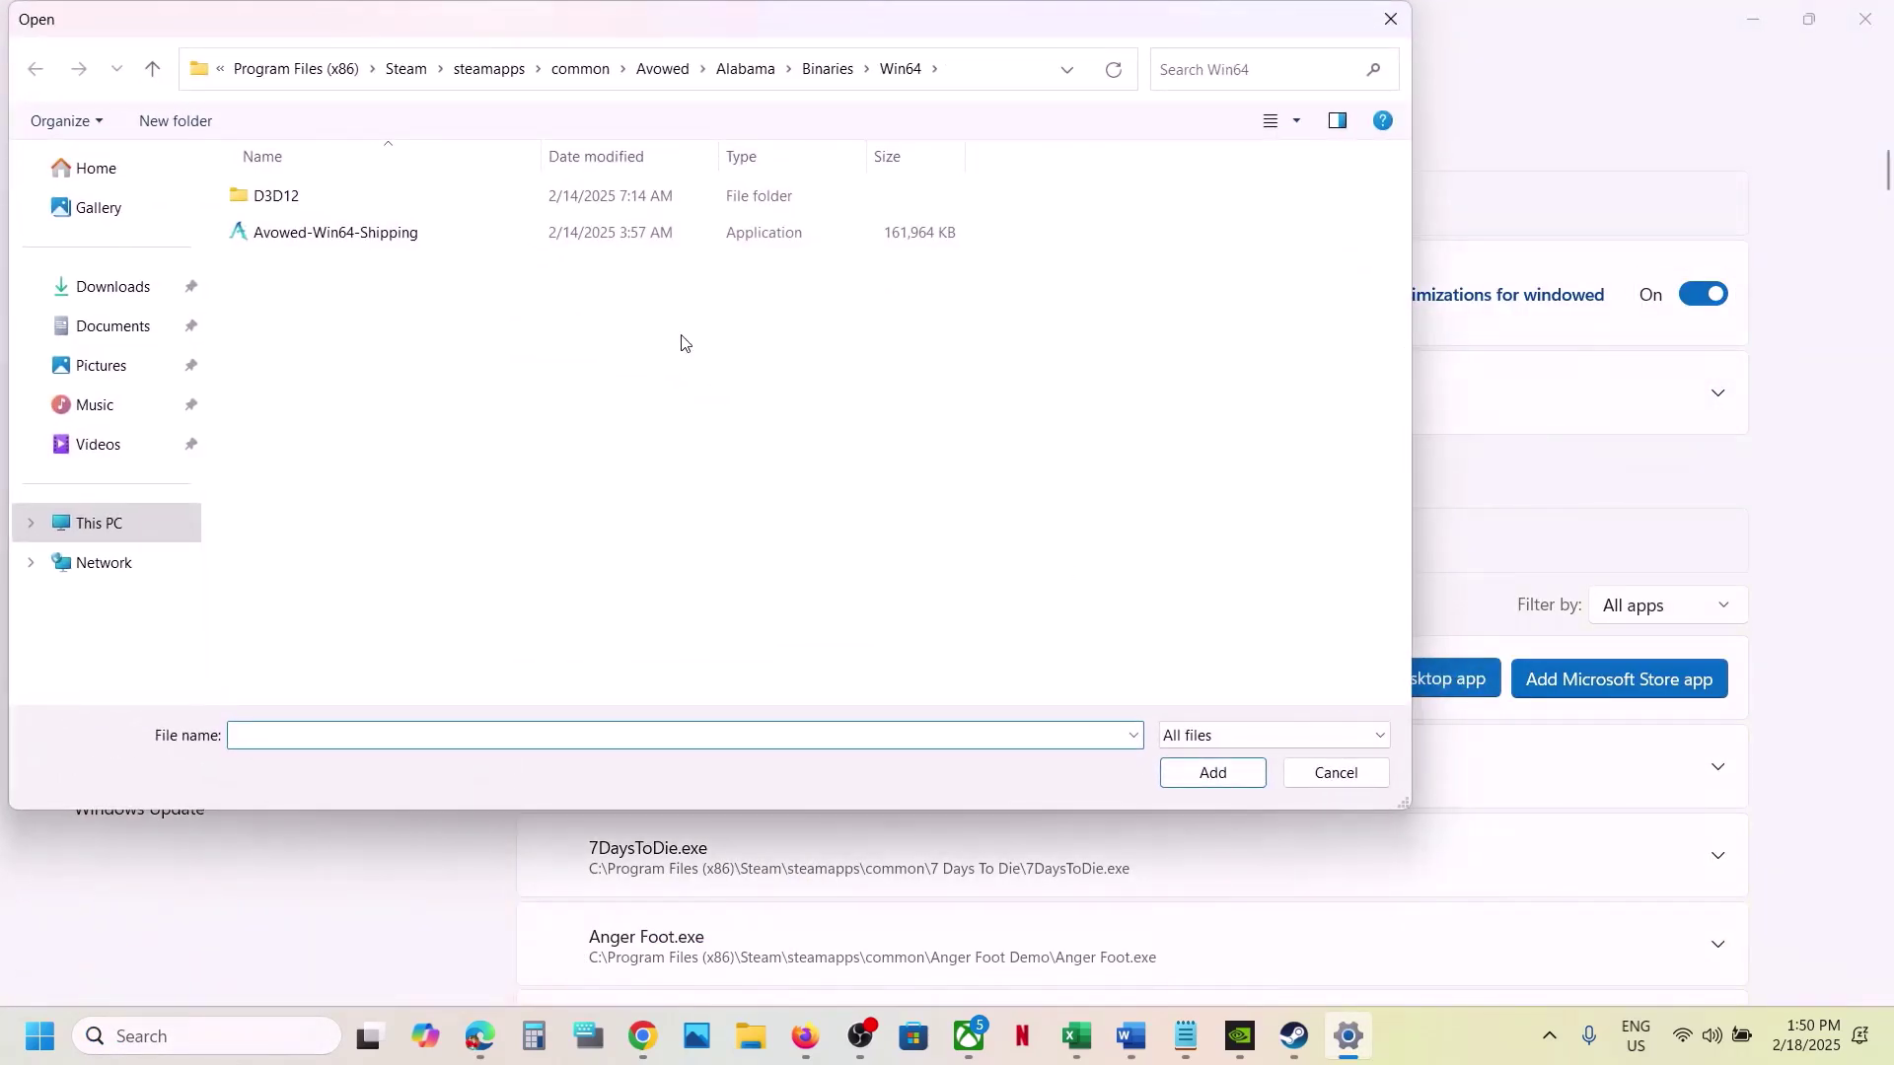
left_click(676, 79)
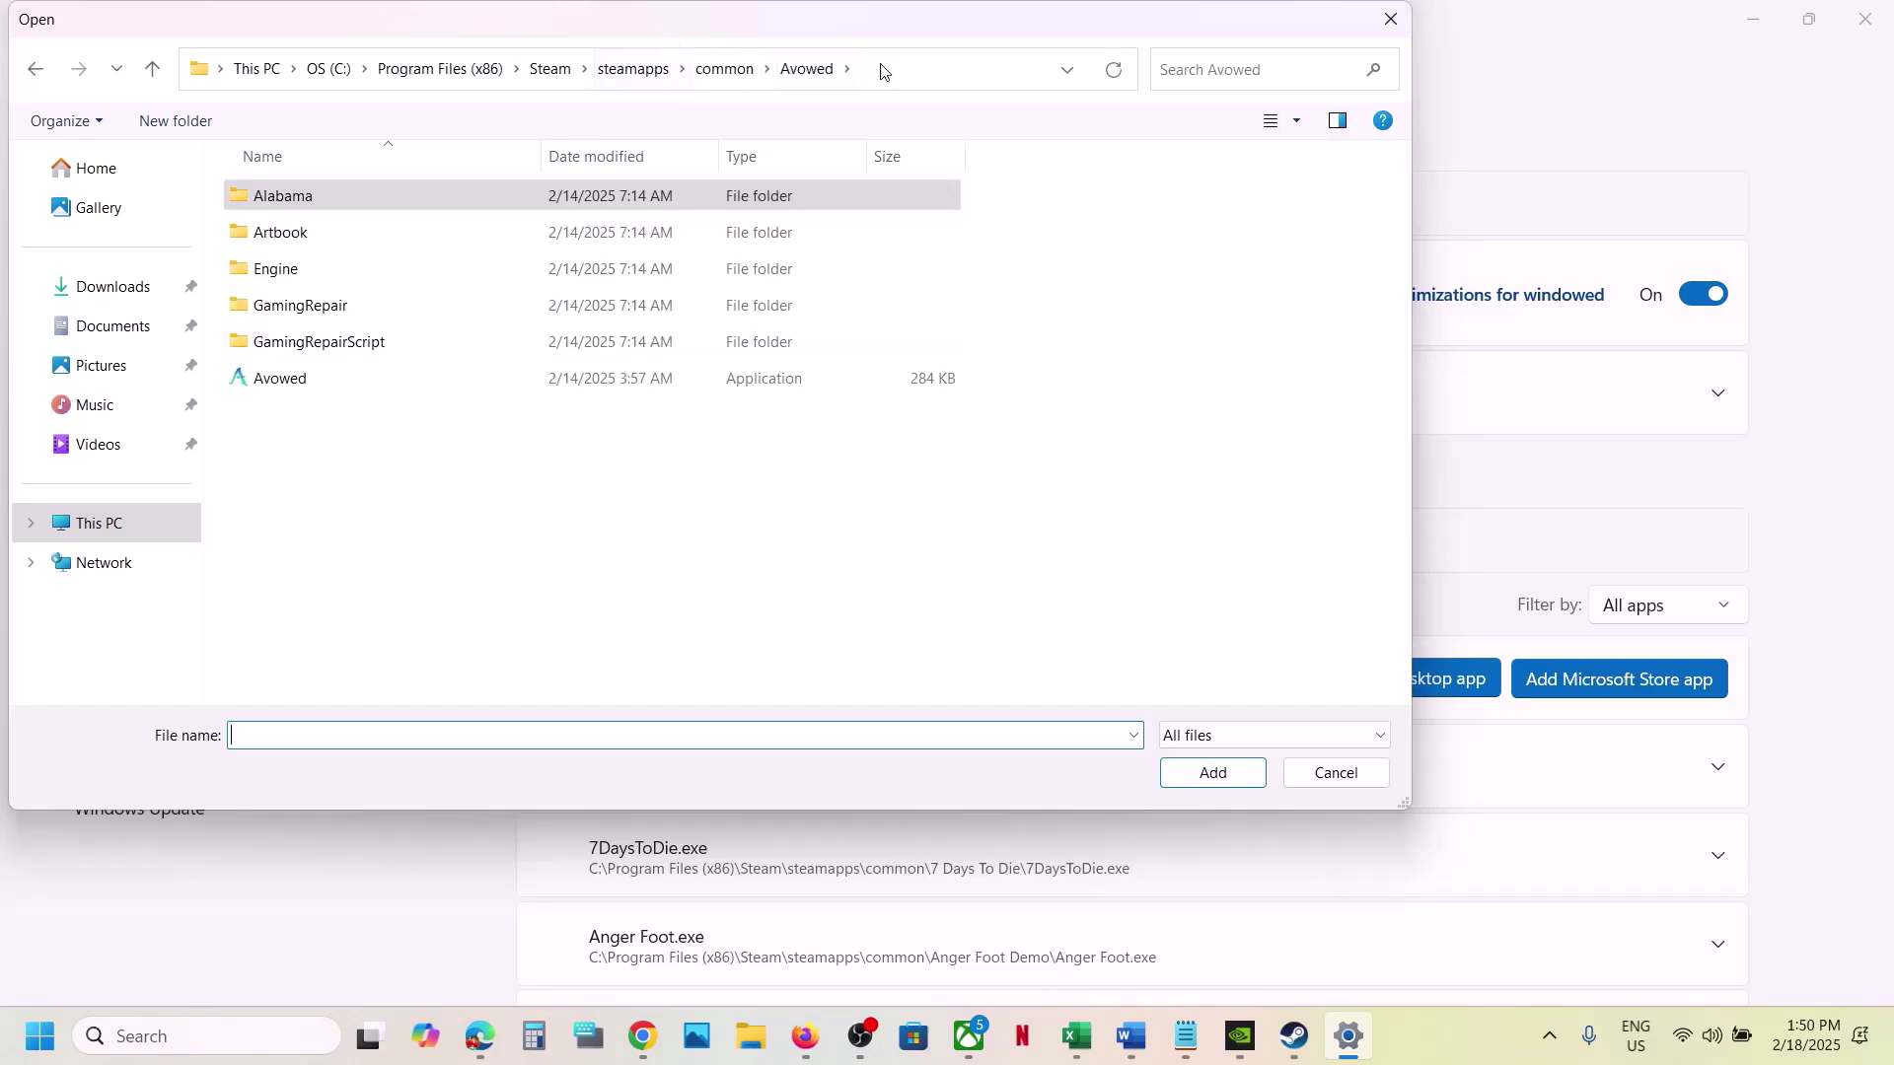
left_click(888, 79)
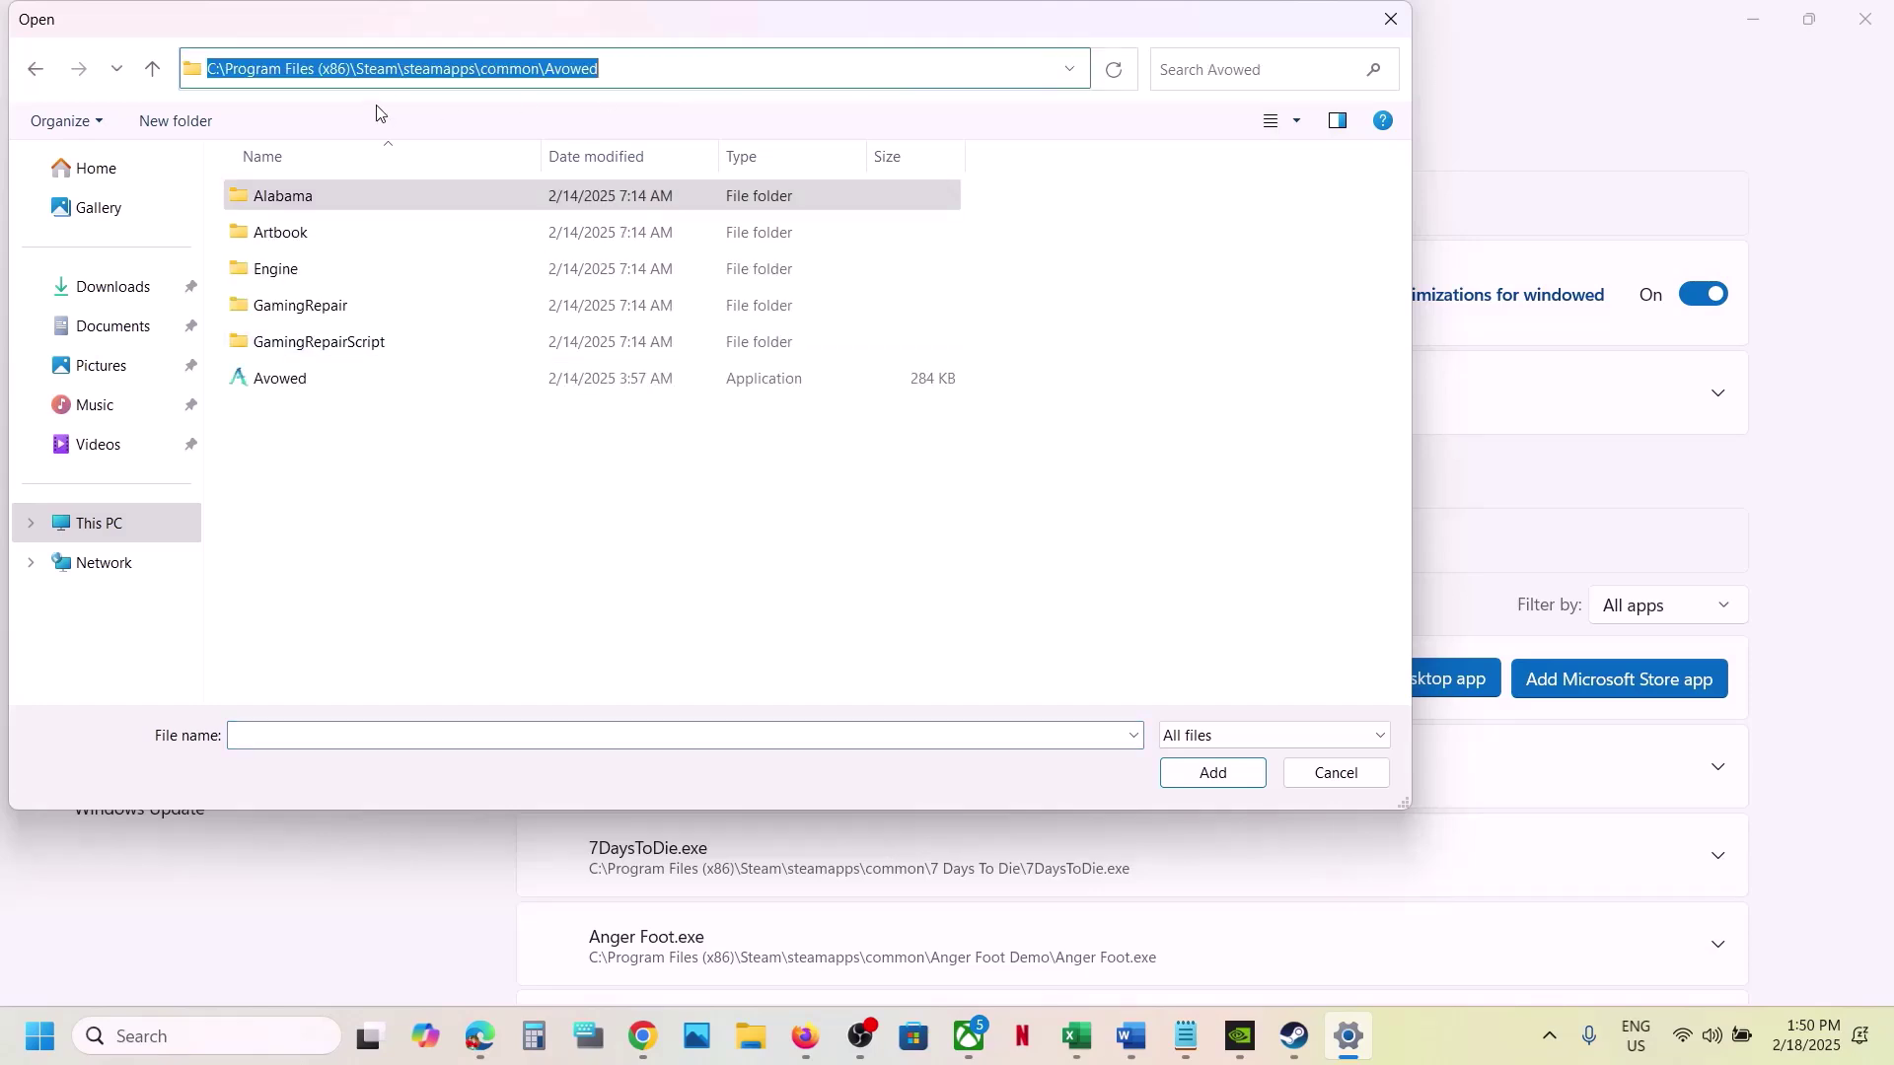
double_click(305, 202)
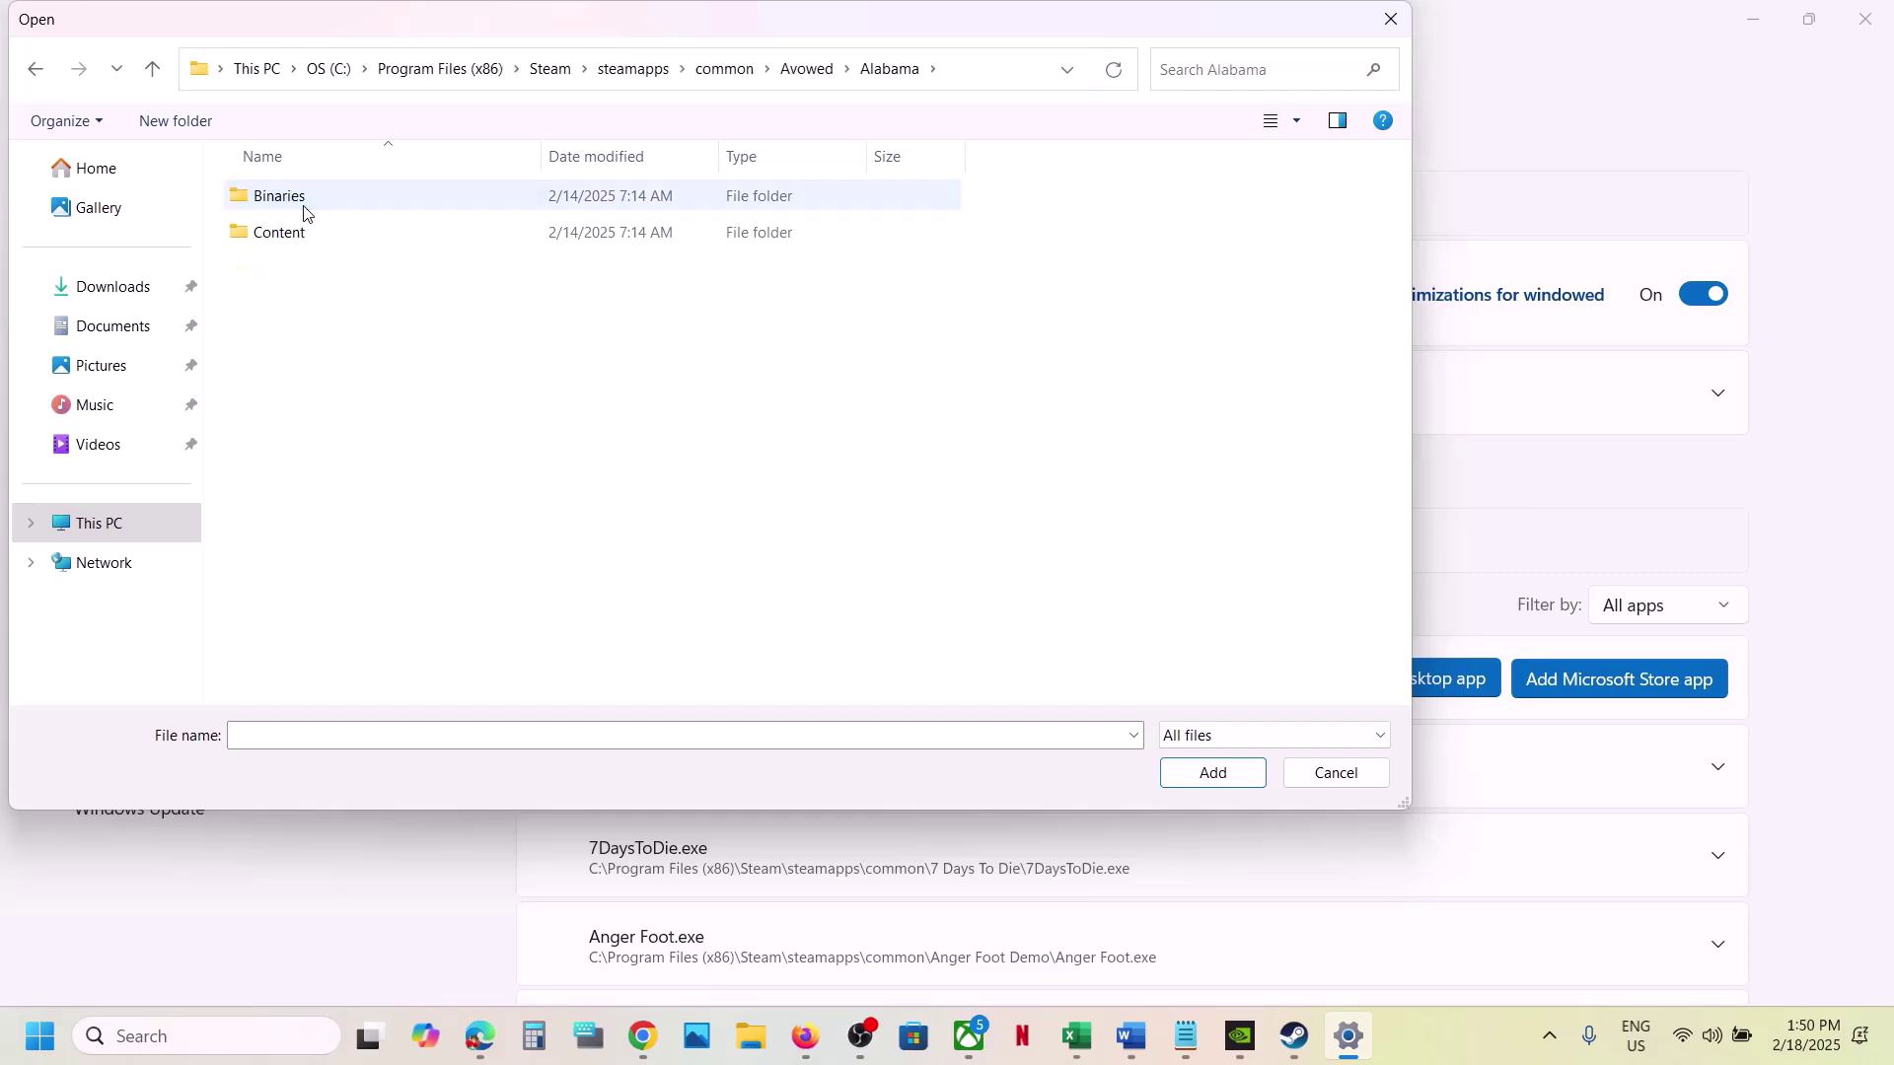
left_click(152, 70)
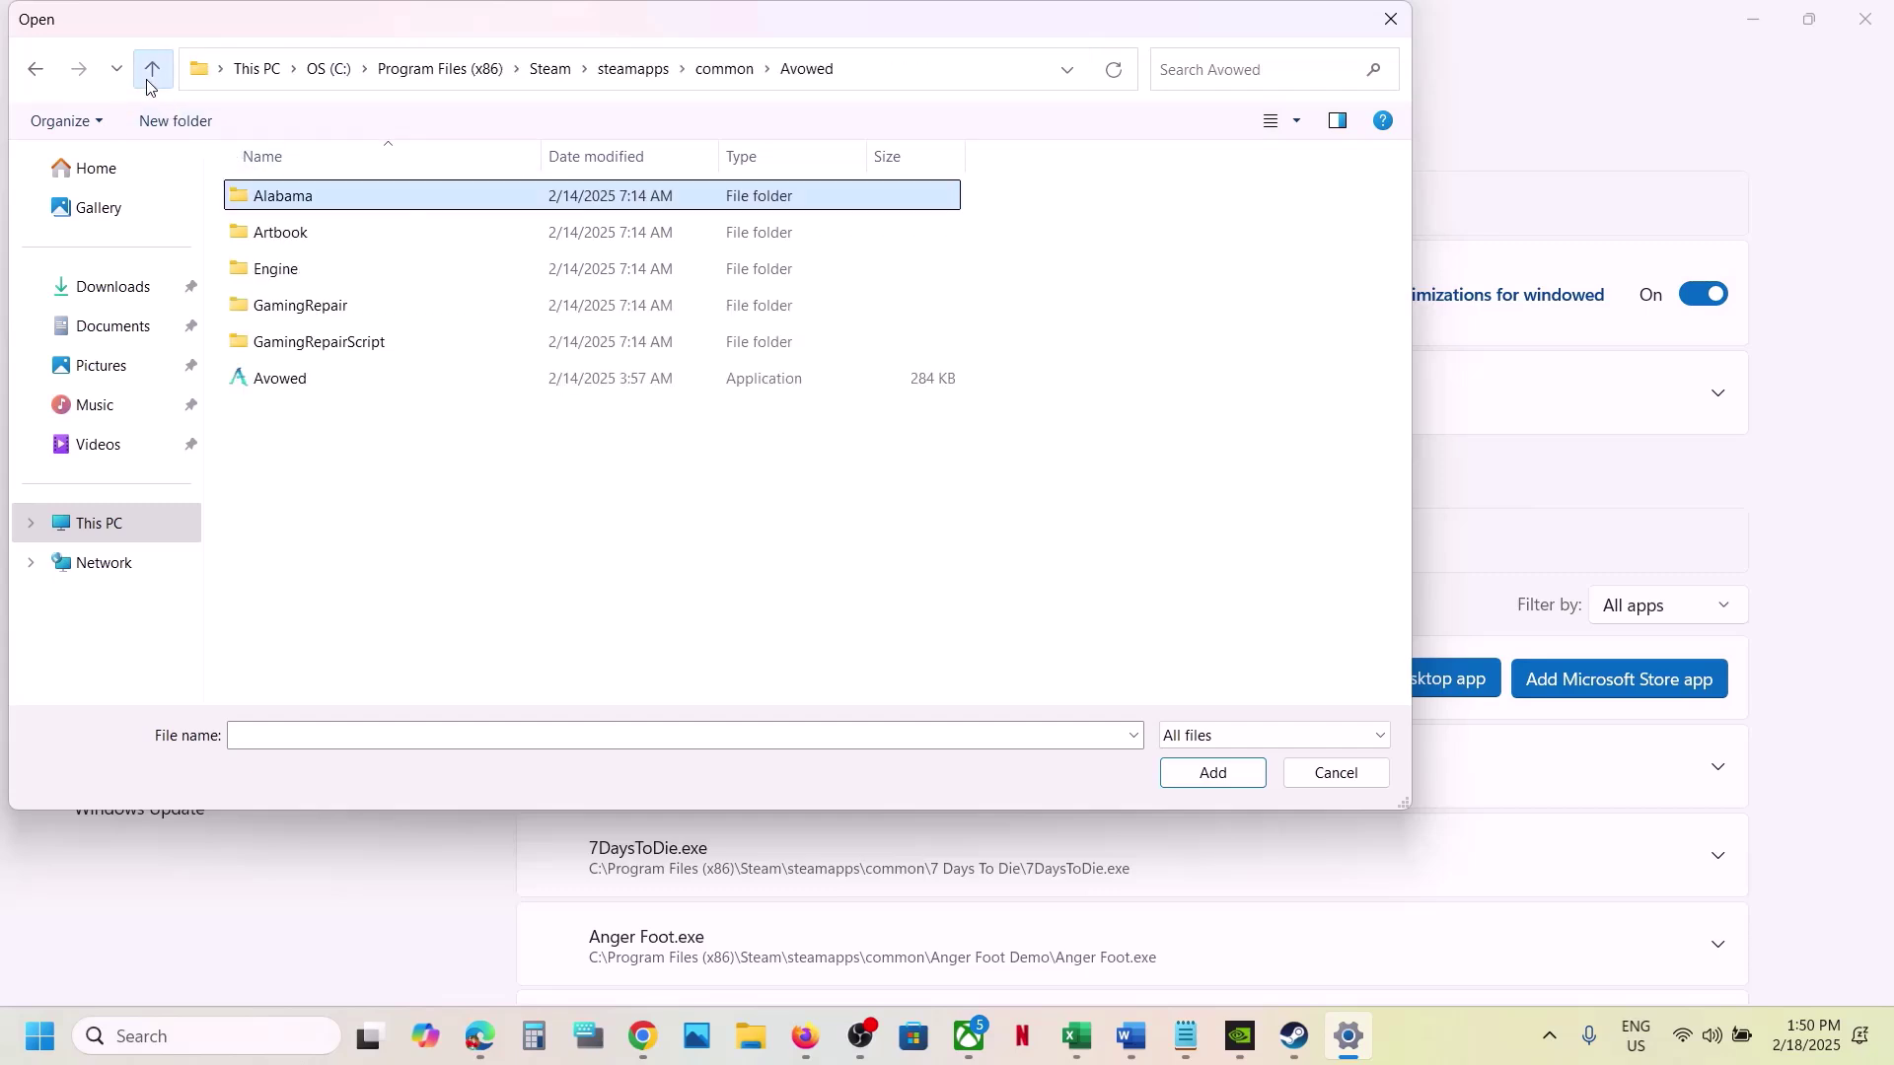
left_click(334, 388)
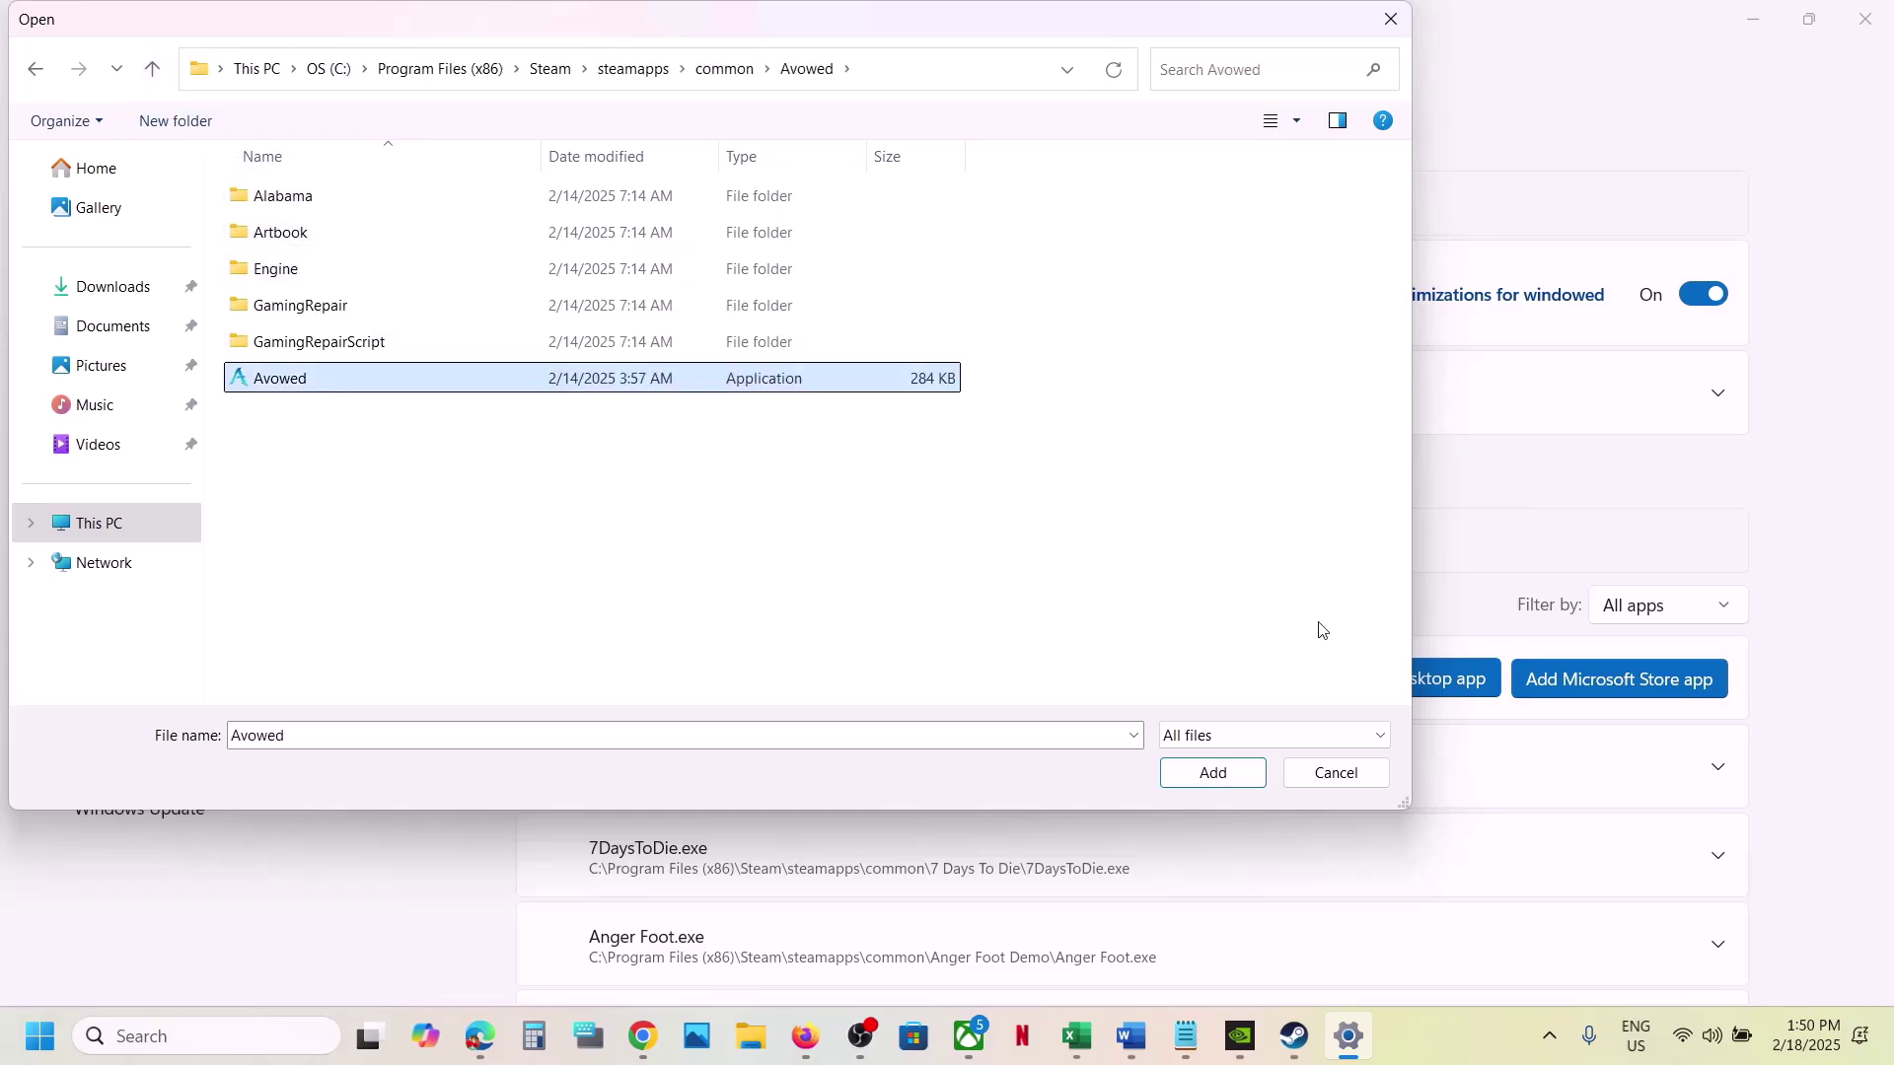
left_click(1223, 773)
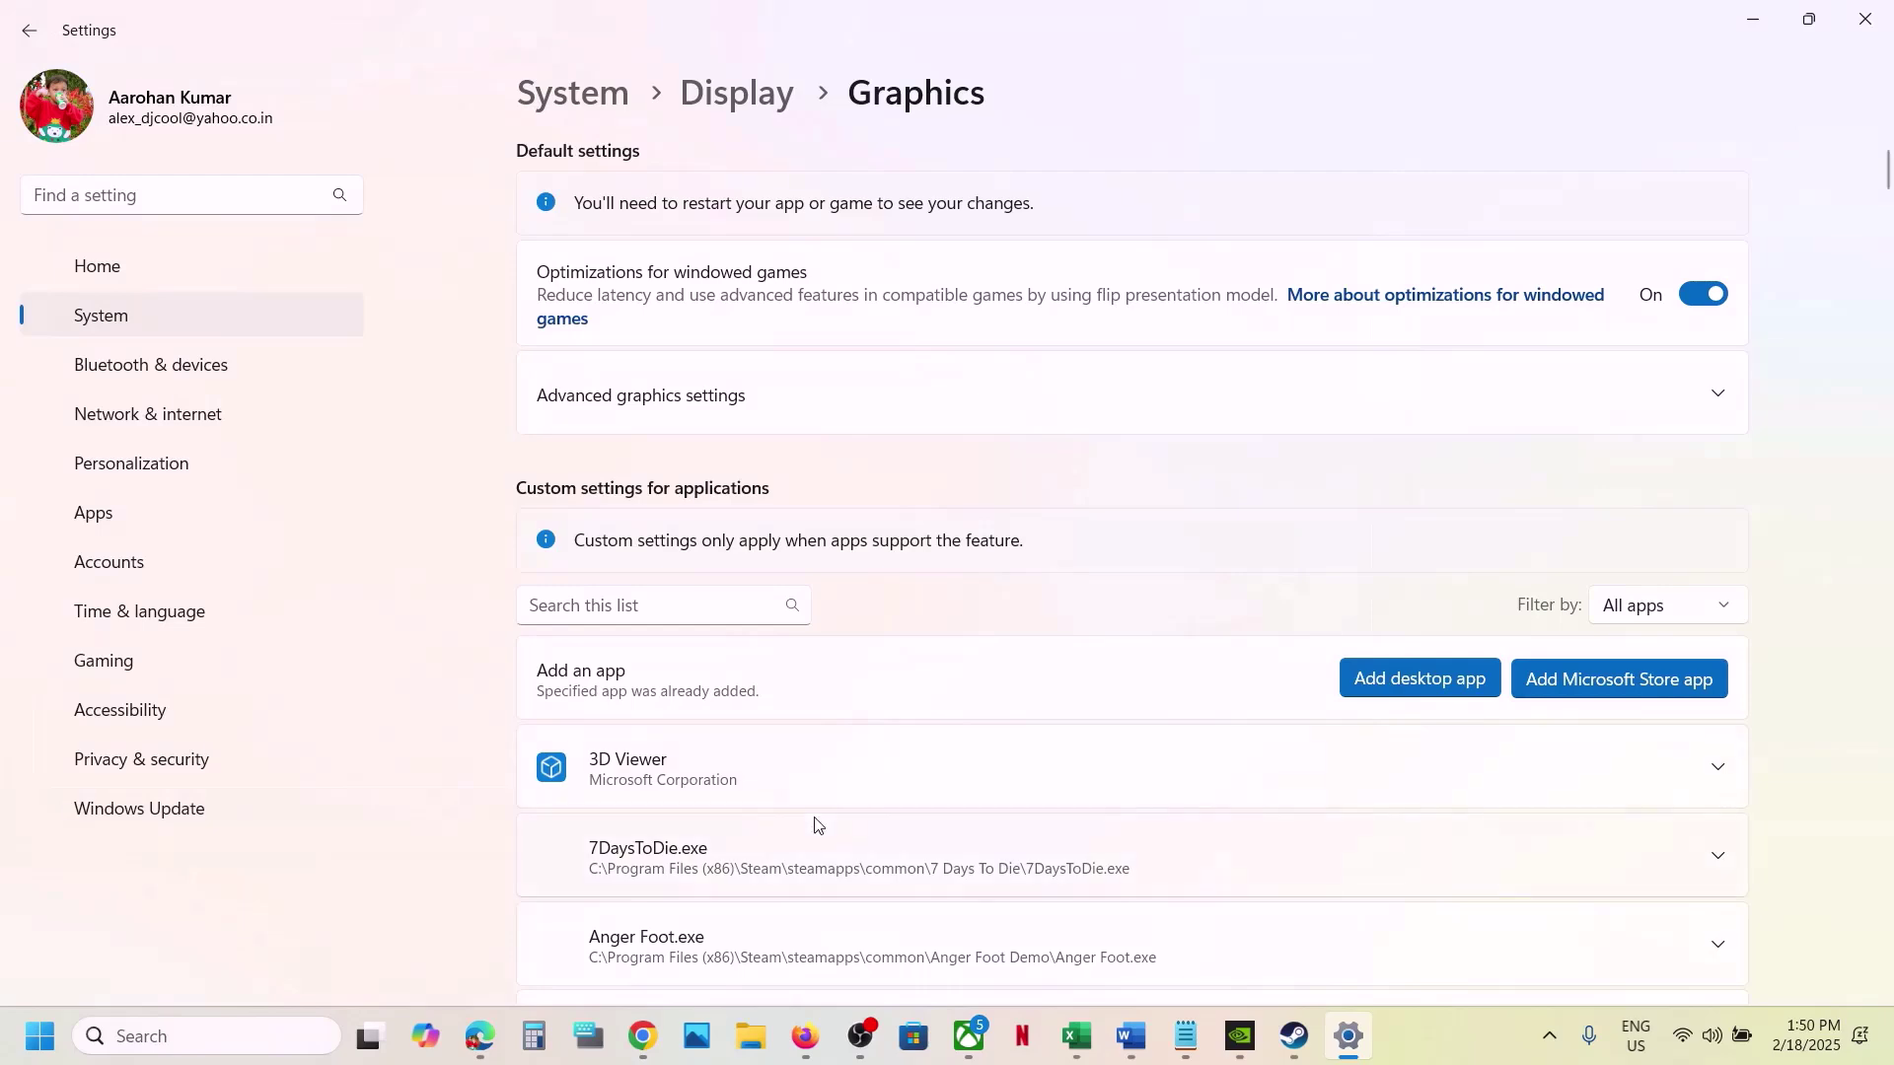
- Set the GPU preference of the Avowed.exe entry to High Performance (NVIDIA GeForce RTX 3050 Laptop GPU)
scroll(815, 825, "down", 6)
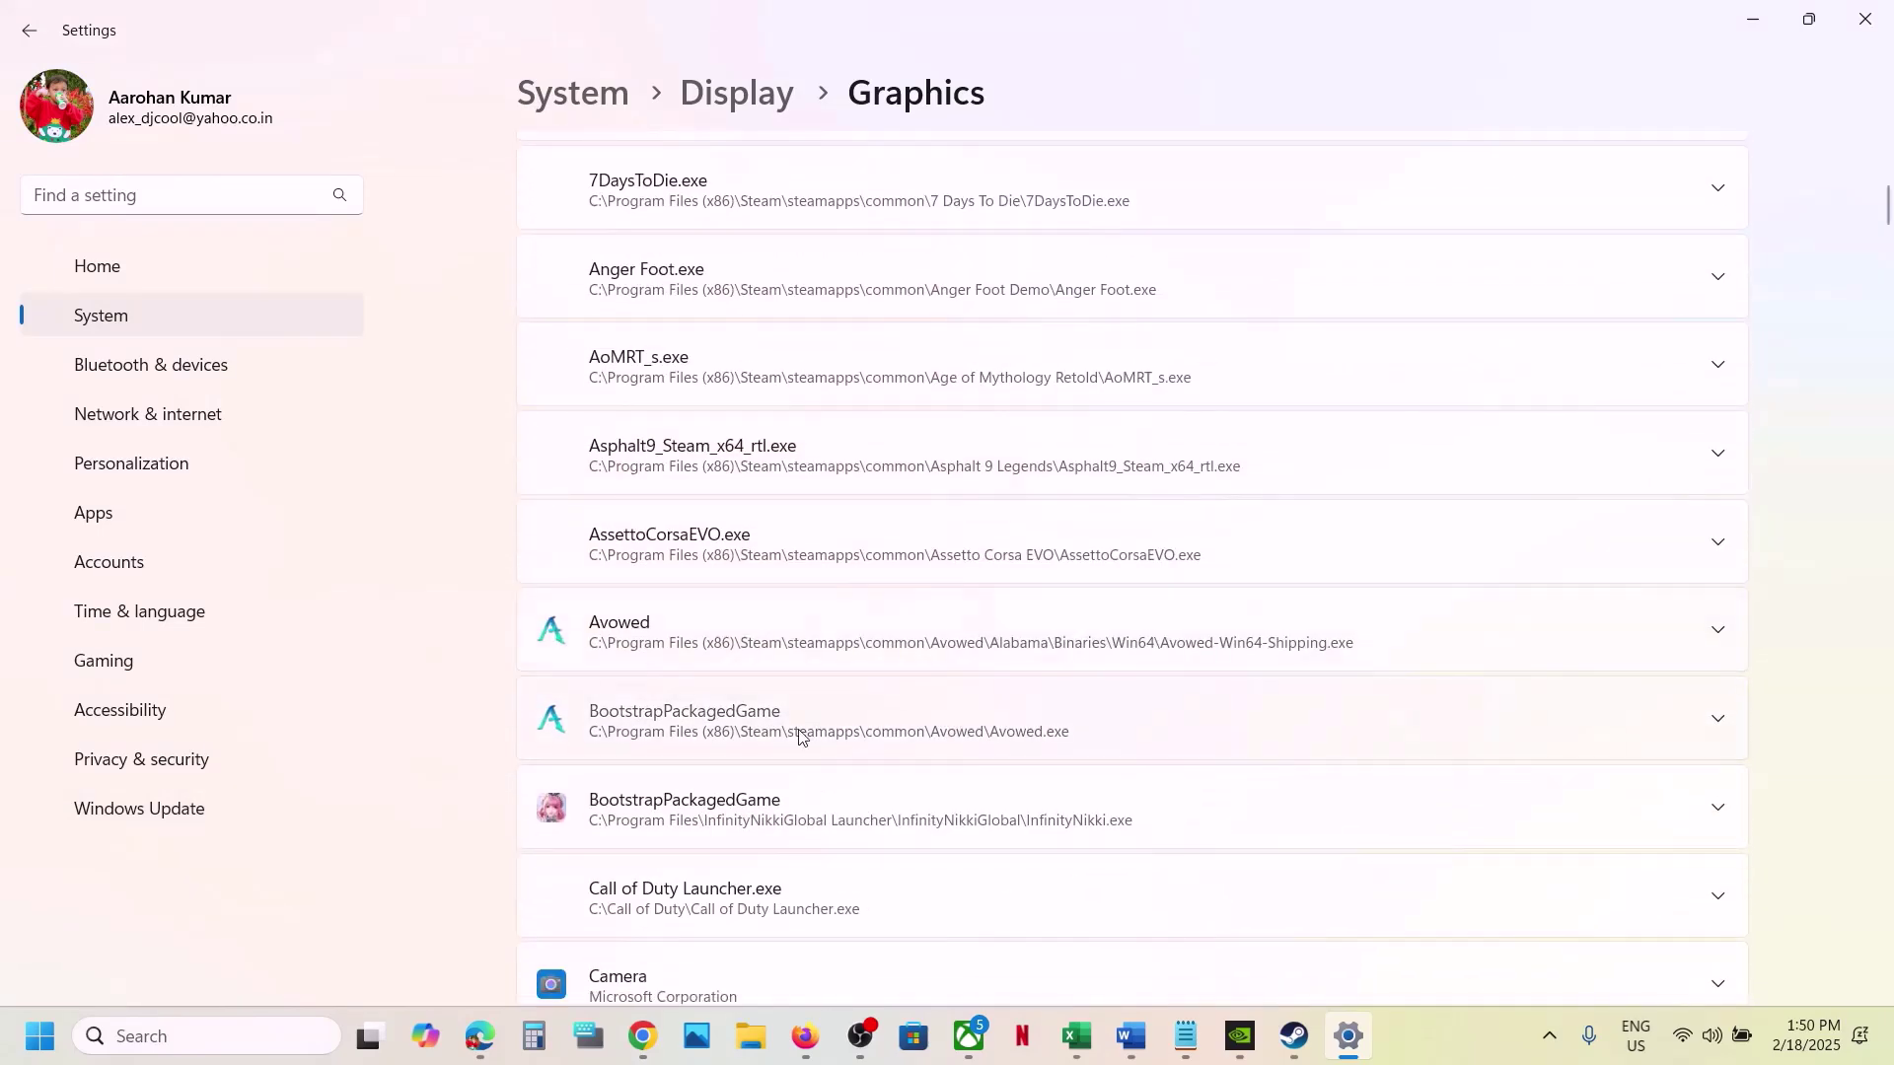
left_click(801, 735)
left_click(1497, 792)
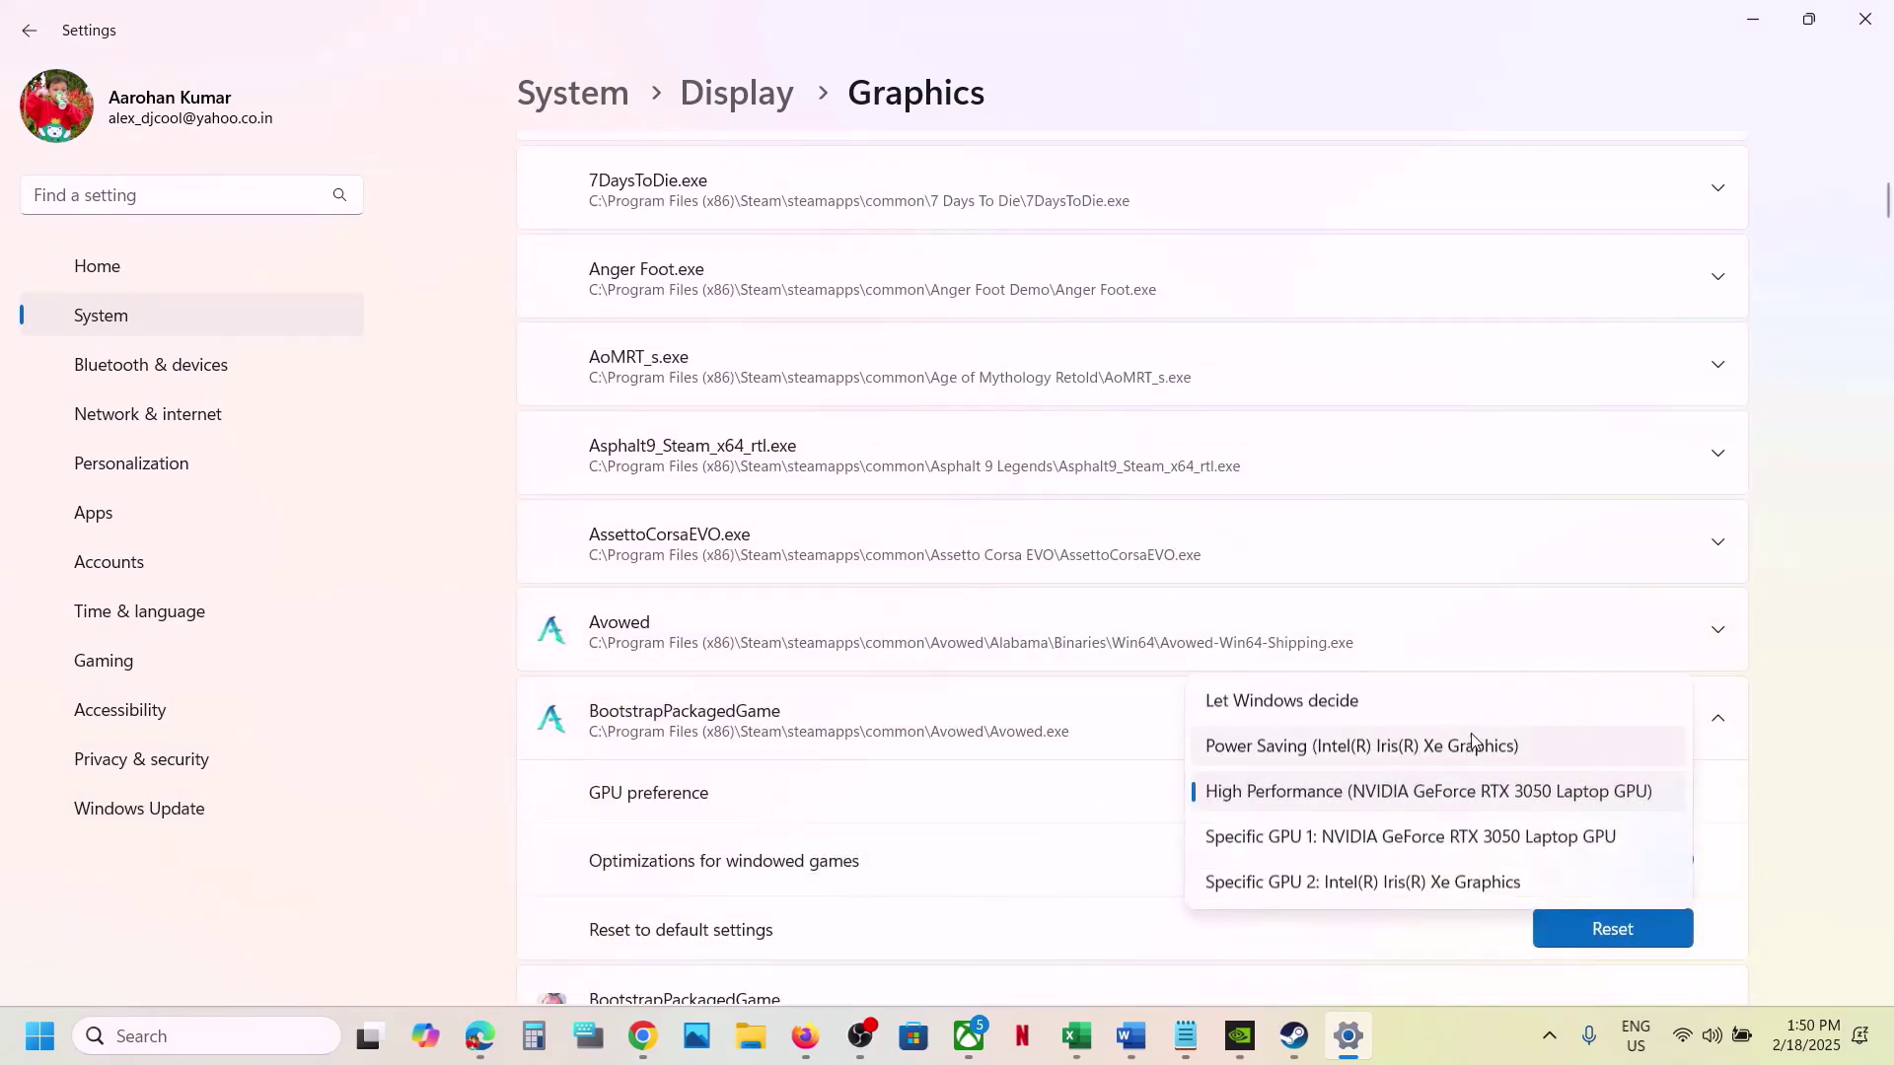
left_click(1392, 792)
- Add Avowed-Win64-Shipping from the game's Alabama\Binaries\Win64 folder as another desktop app
scroll(1392, 794, "up", 2)
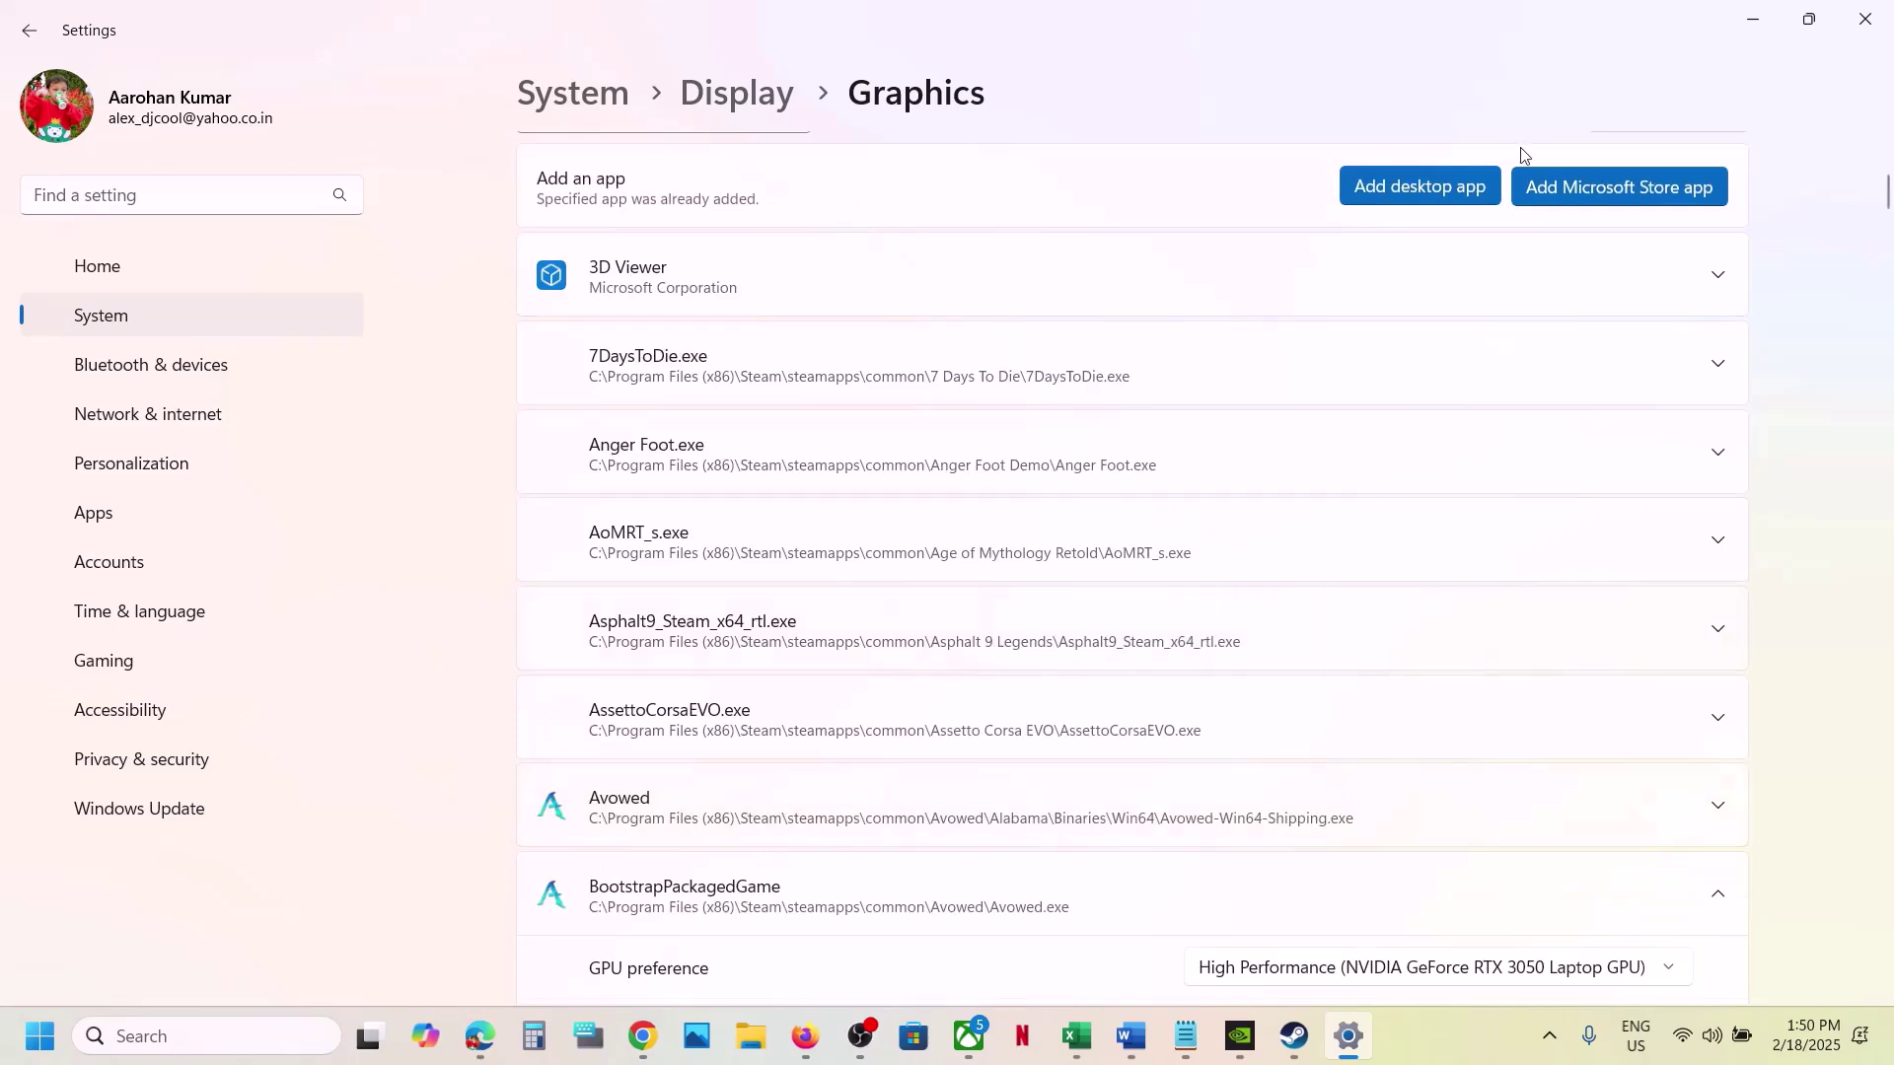
left_click(1435, 189)
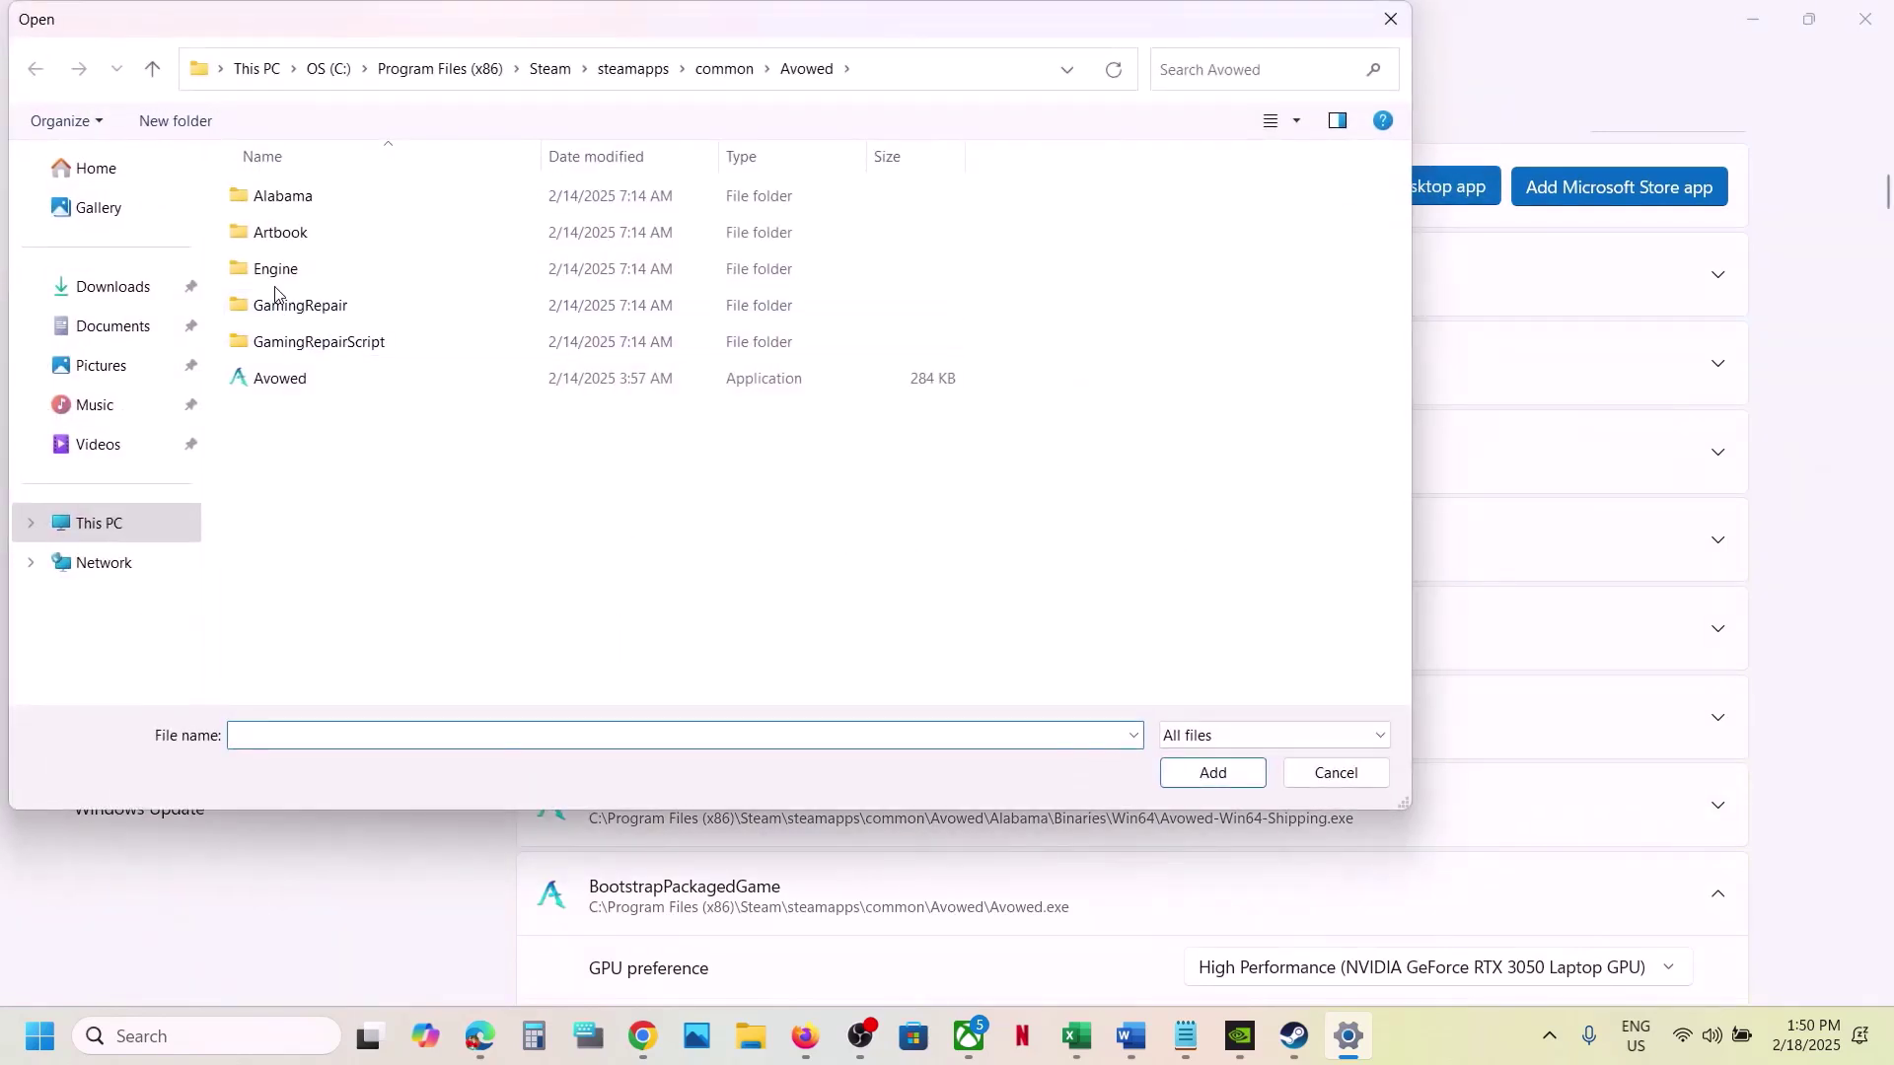
double_click(296, 197)
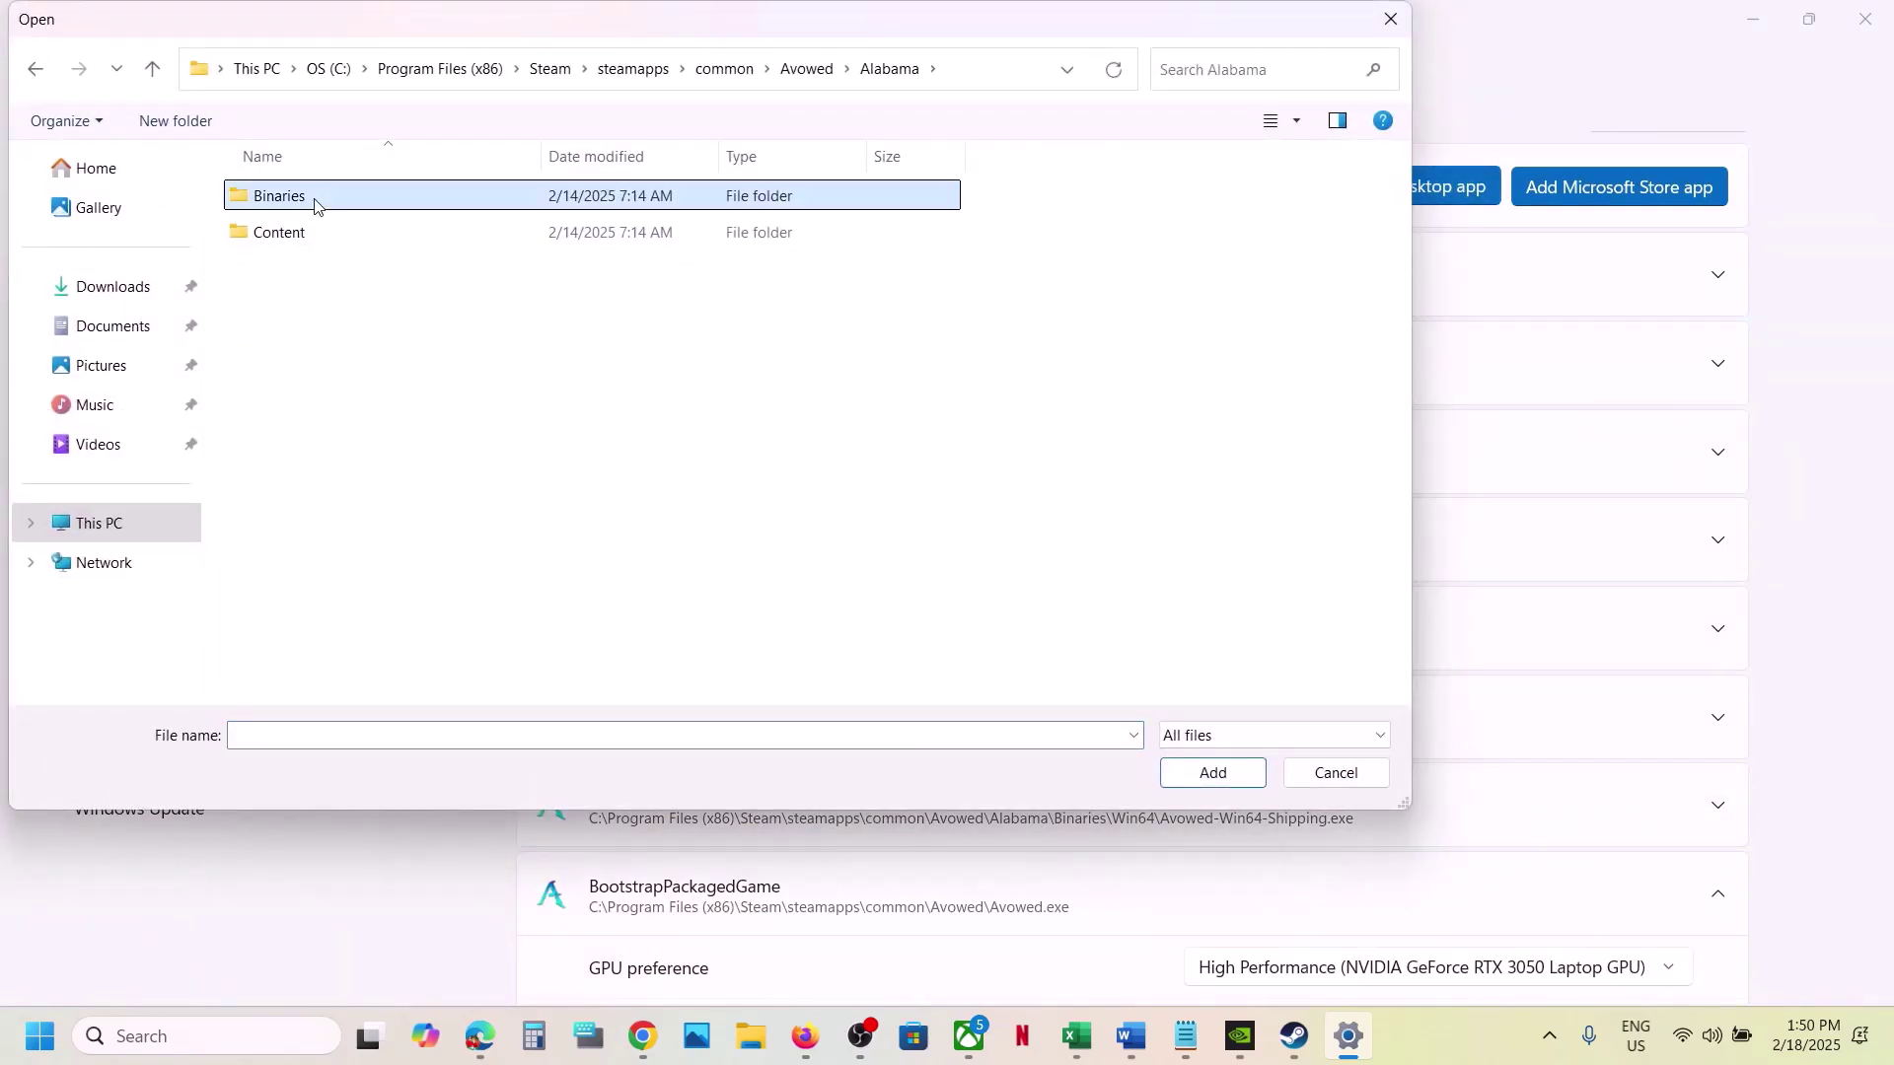
double_click(316, 202)
double_click(314, 202)
left_click(394, 235)
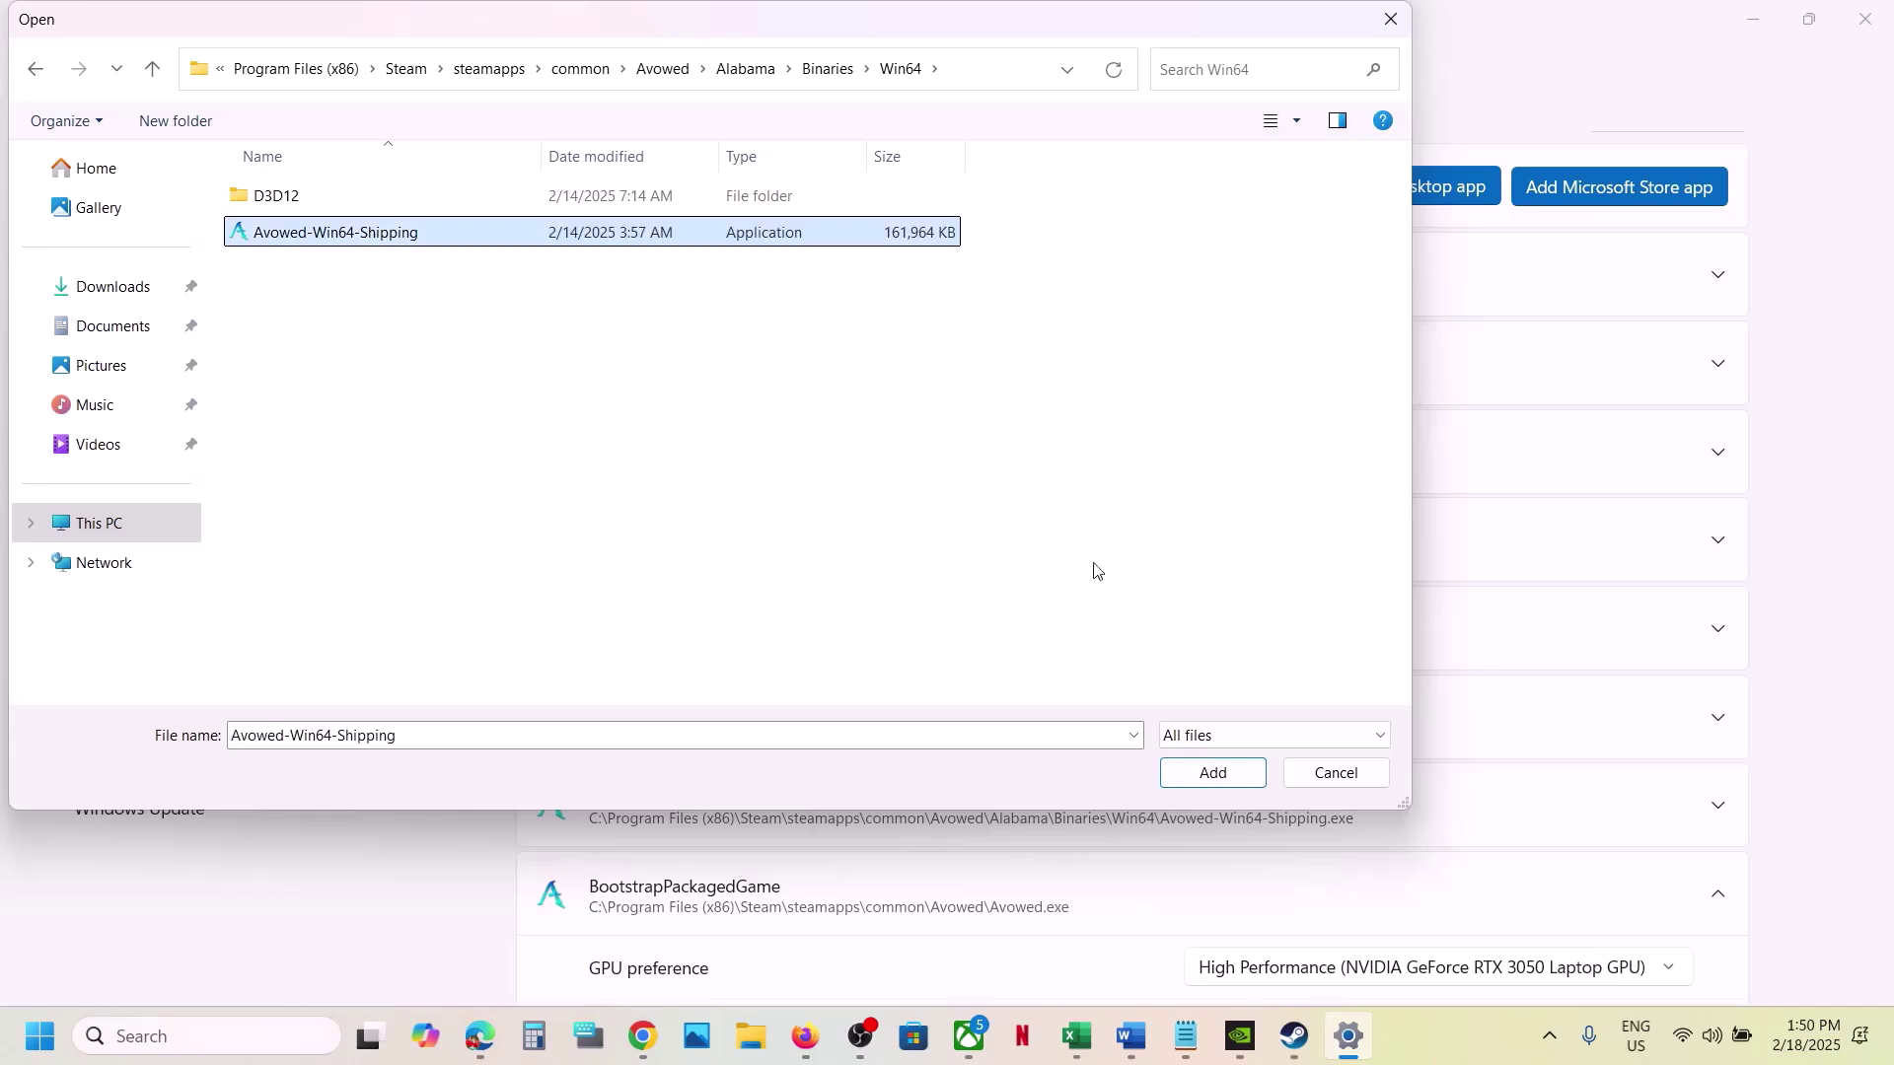
left_click(1218, 775)
- Set the GPU preference of the Avowed-Win64-Shipping.exe entry to High Performance (NVIDIA GeForce RTX 3050 Laptop GPU) and close Settings
scroll(967, 779, "down", 1)
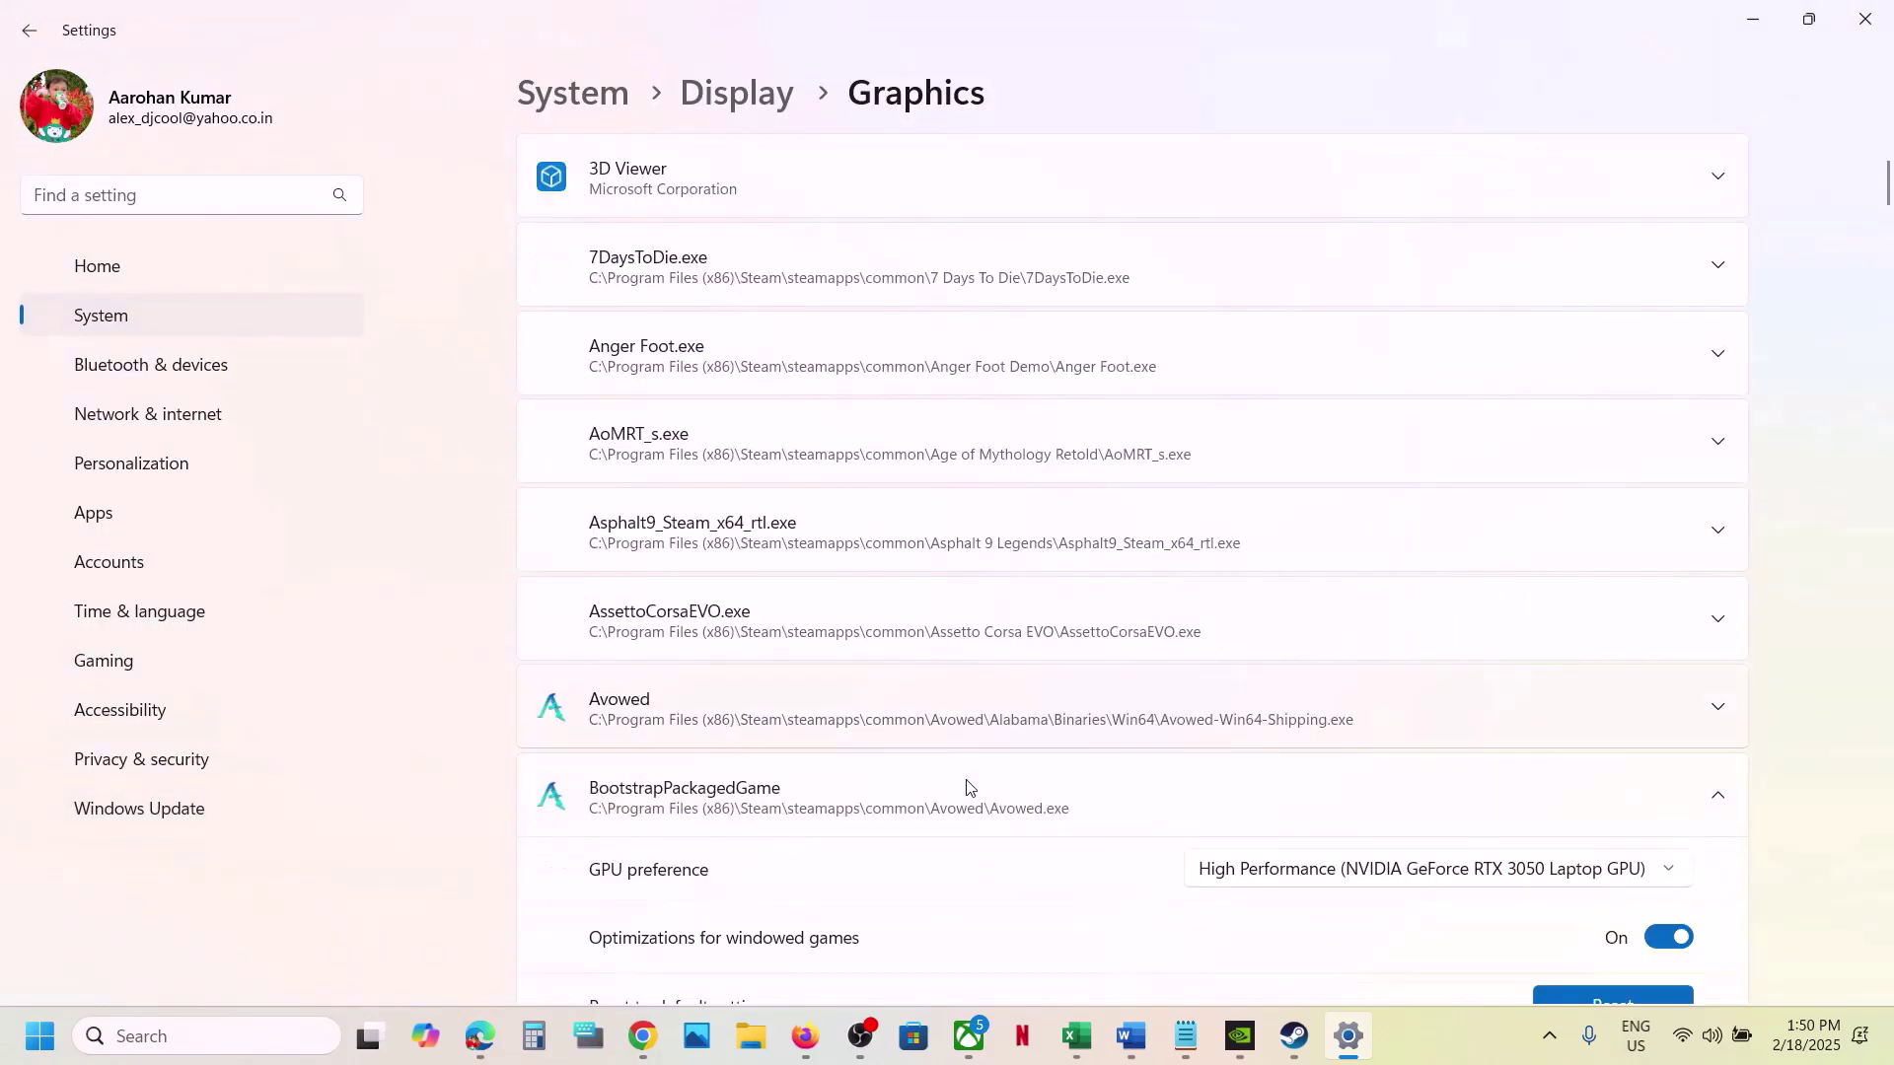
left_click(872, 708)
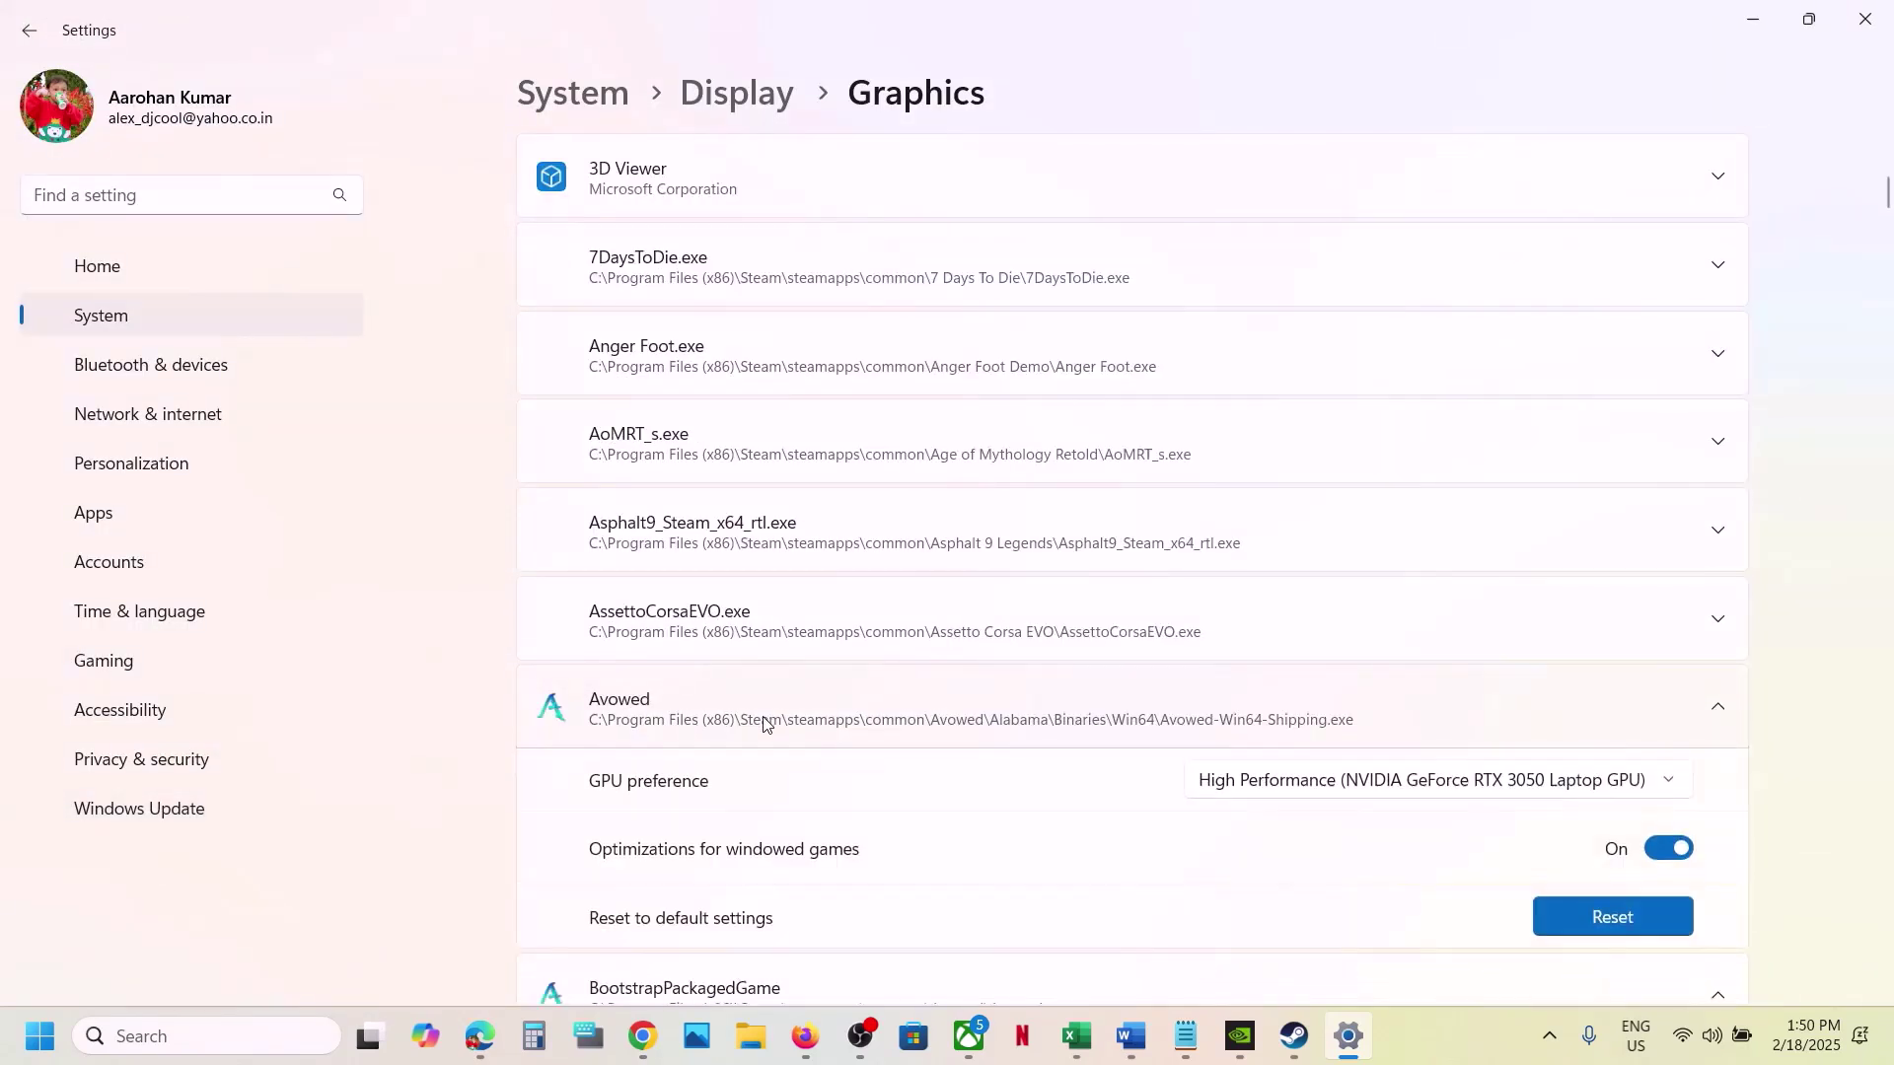
left_click(1544, 781)
left_click(1440, 779)
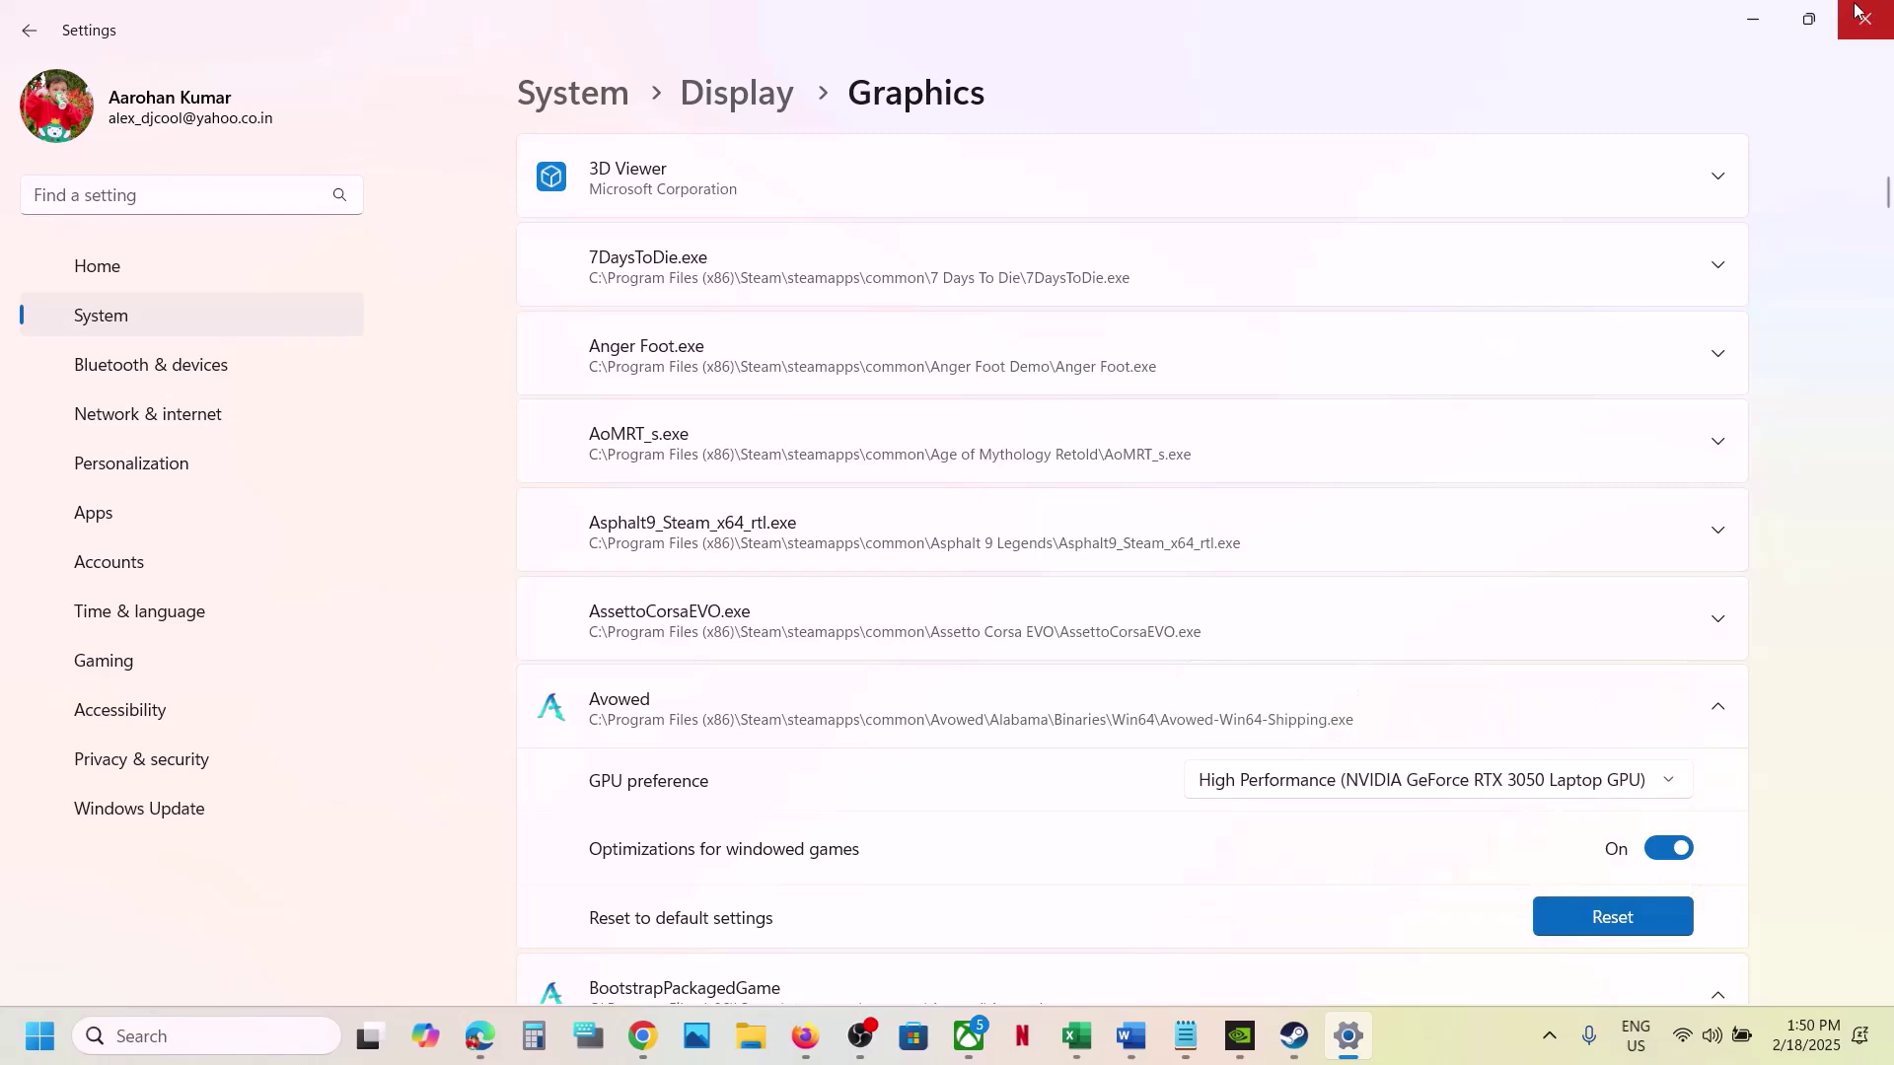
left_click(1857, 20)
- Examine Step 4 on rolling back the graphics card driver in the Word document
scroll(1010, 600, "down", 3)
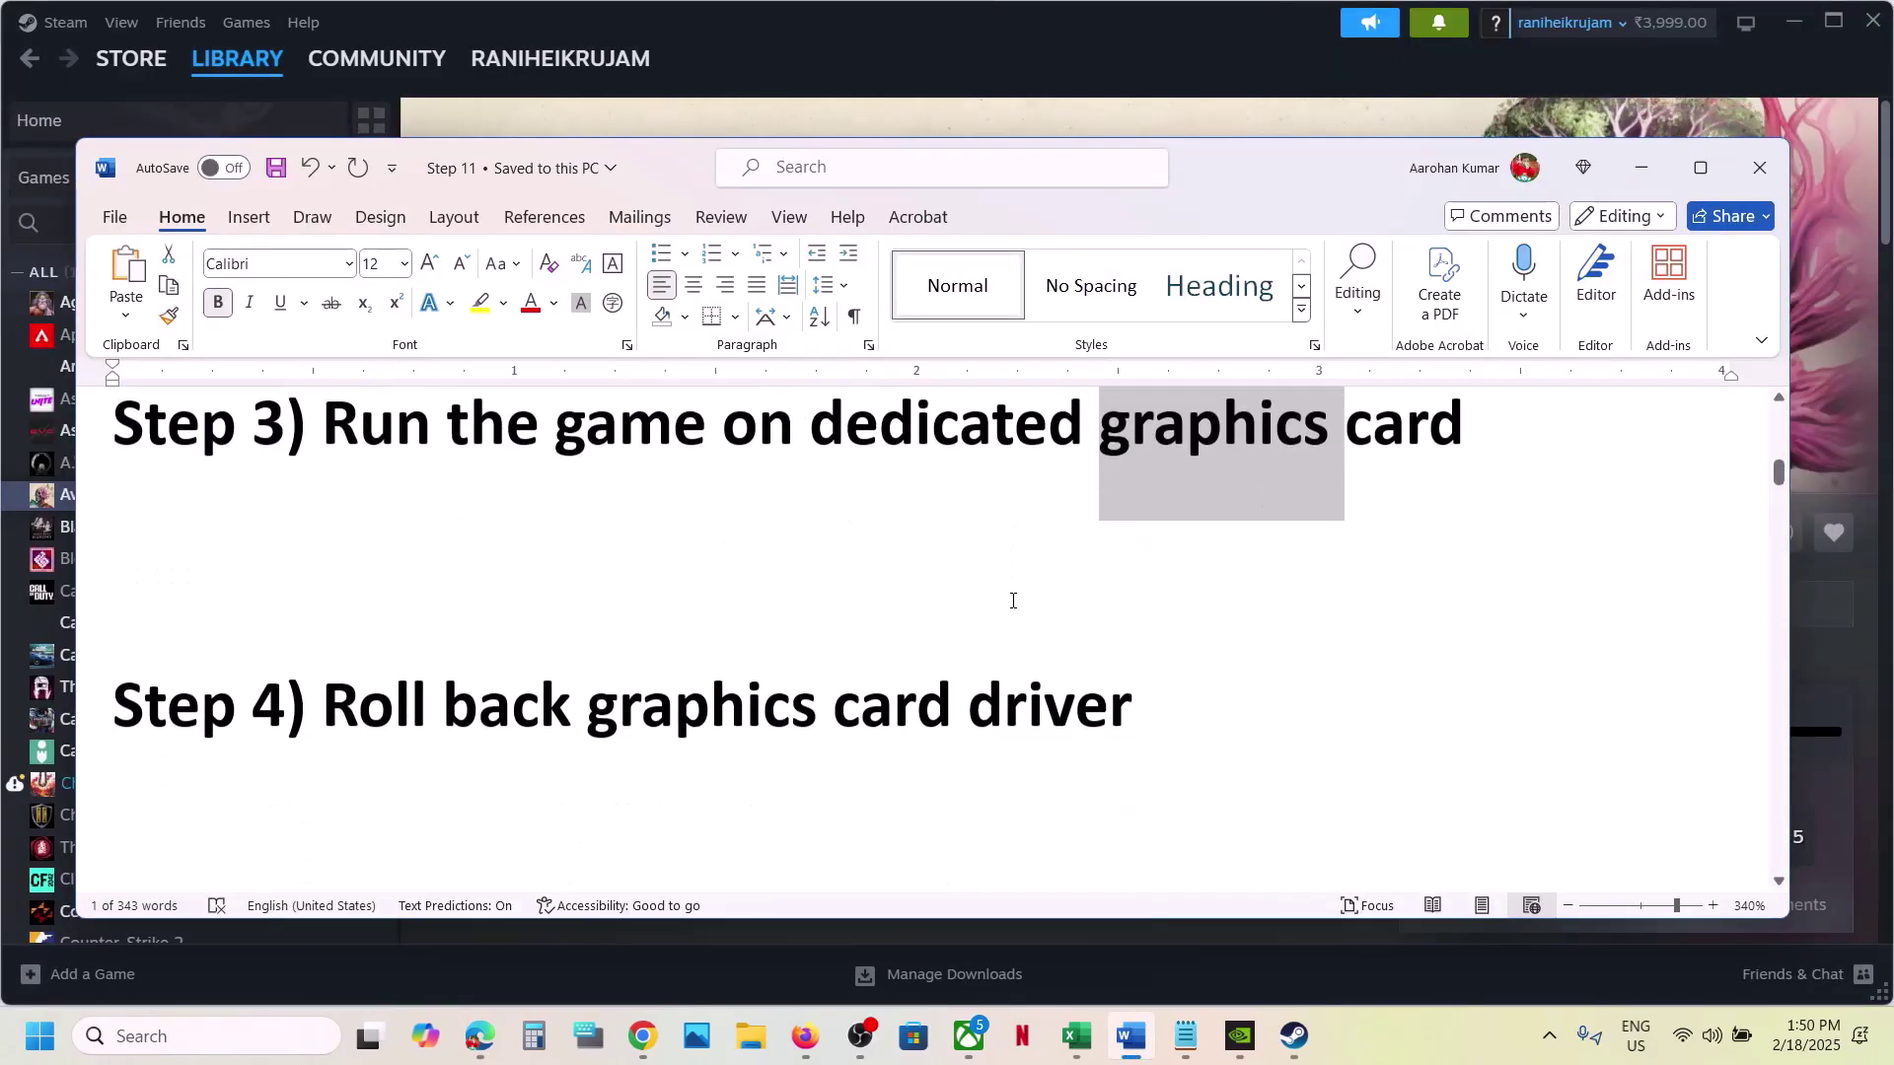
left_click_drag(325, 669, 1170, 650)
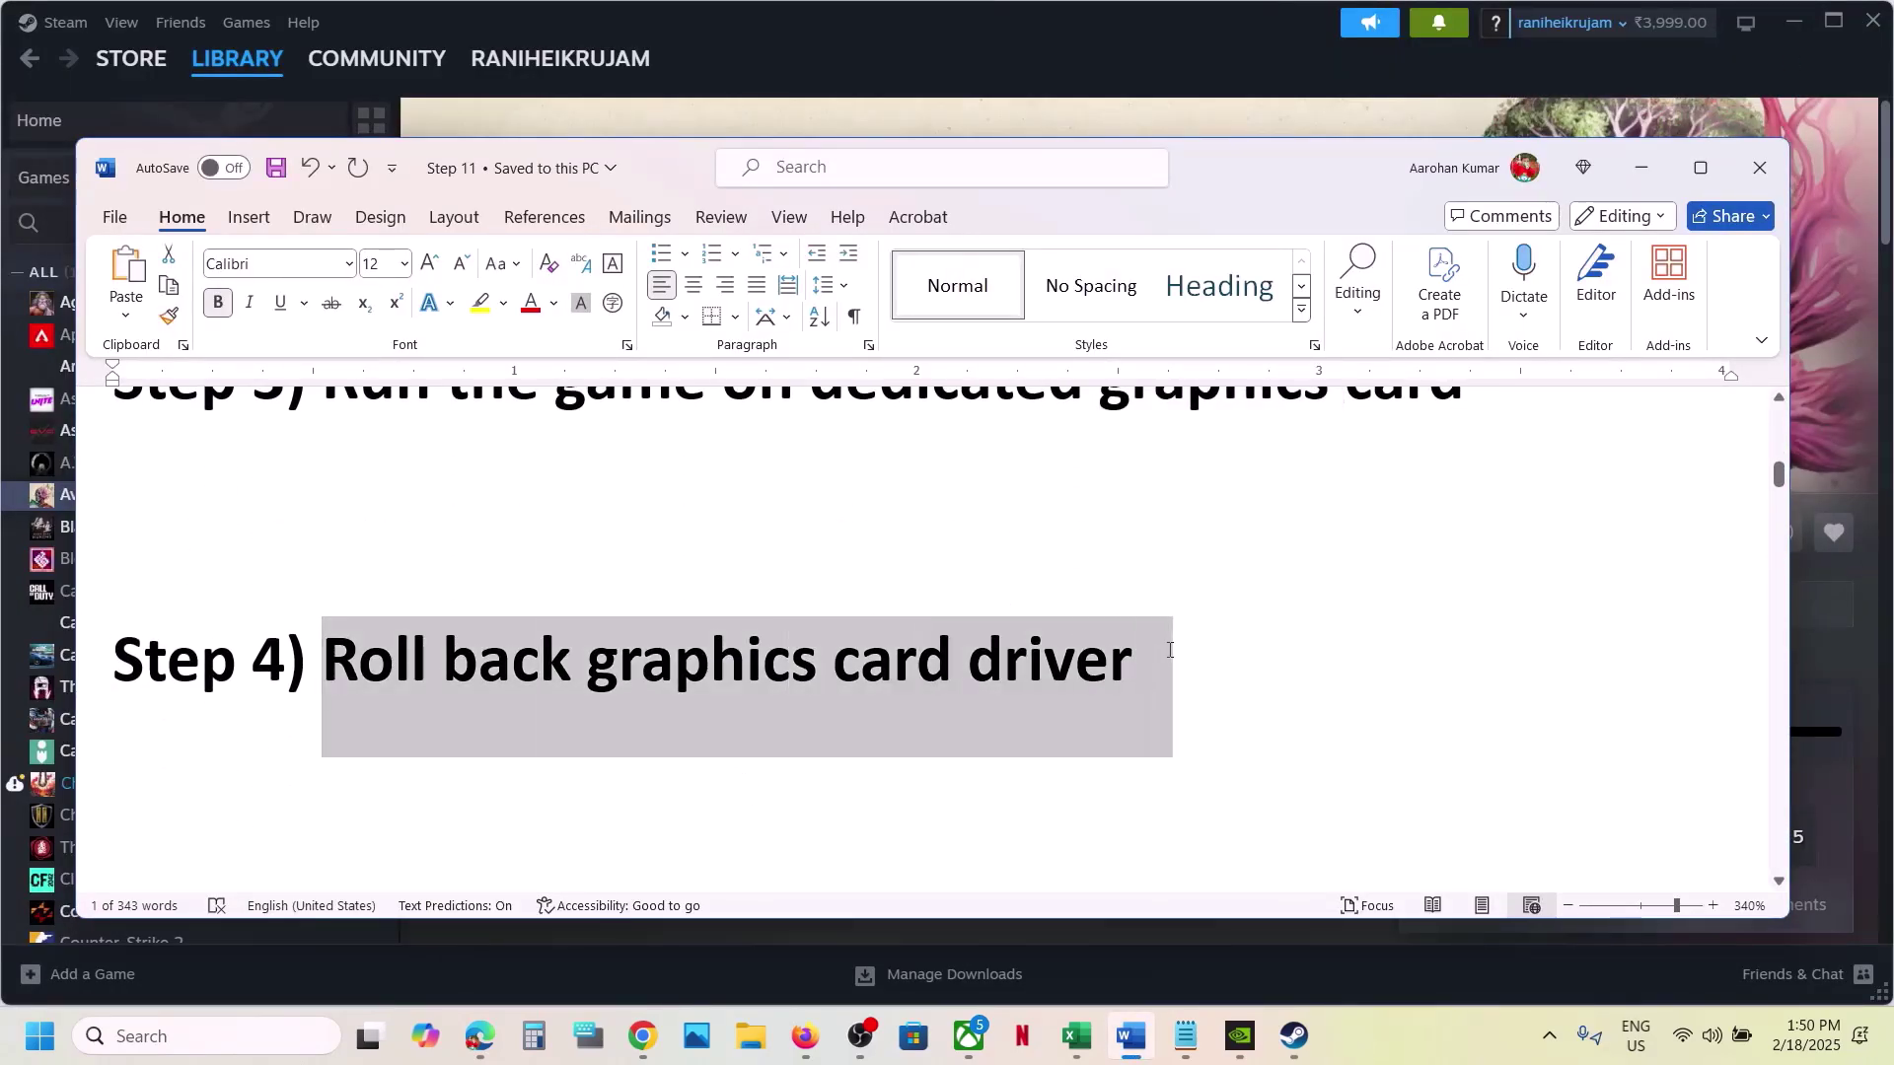
left_click(1170, 649)
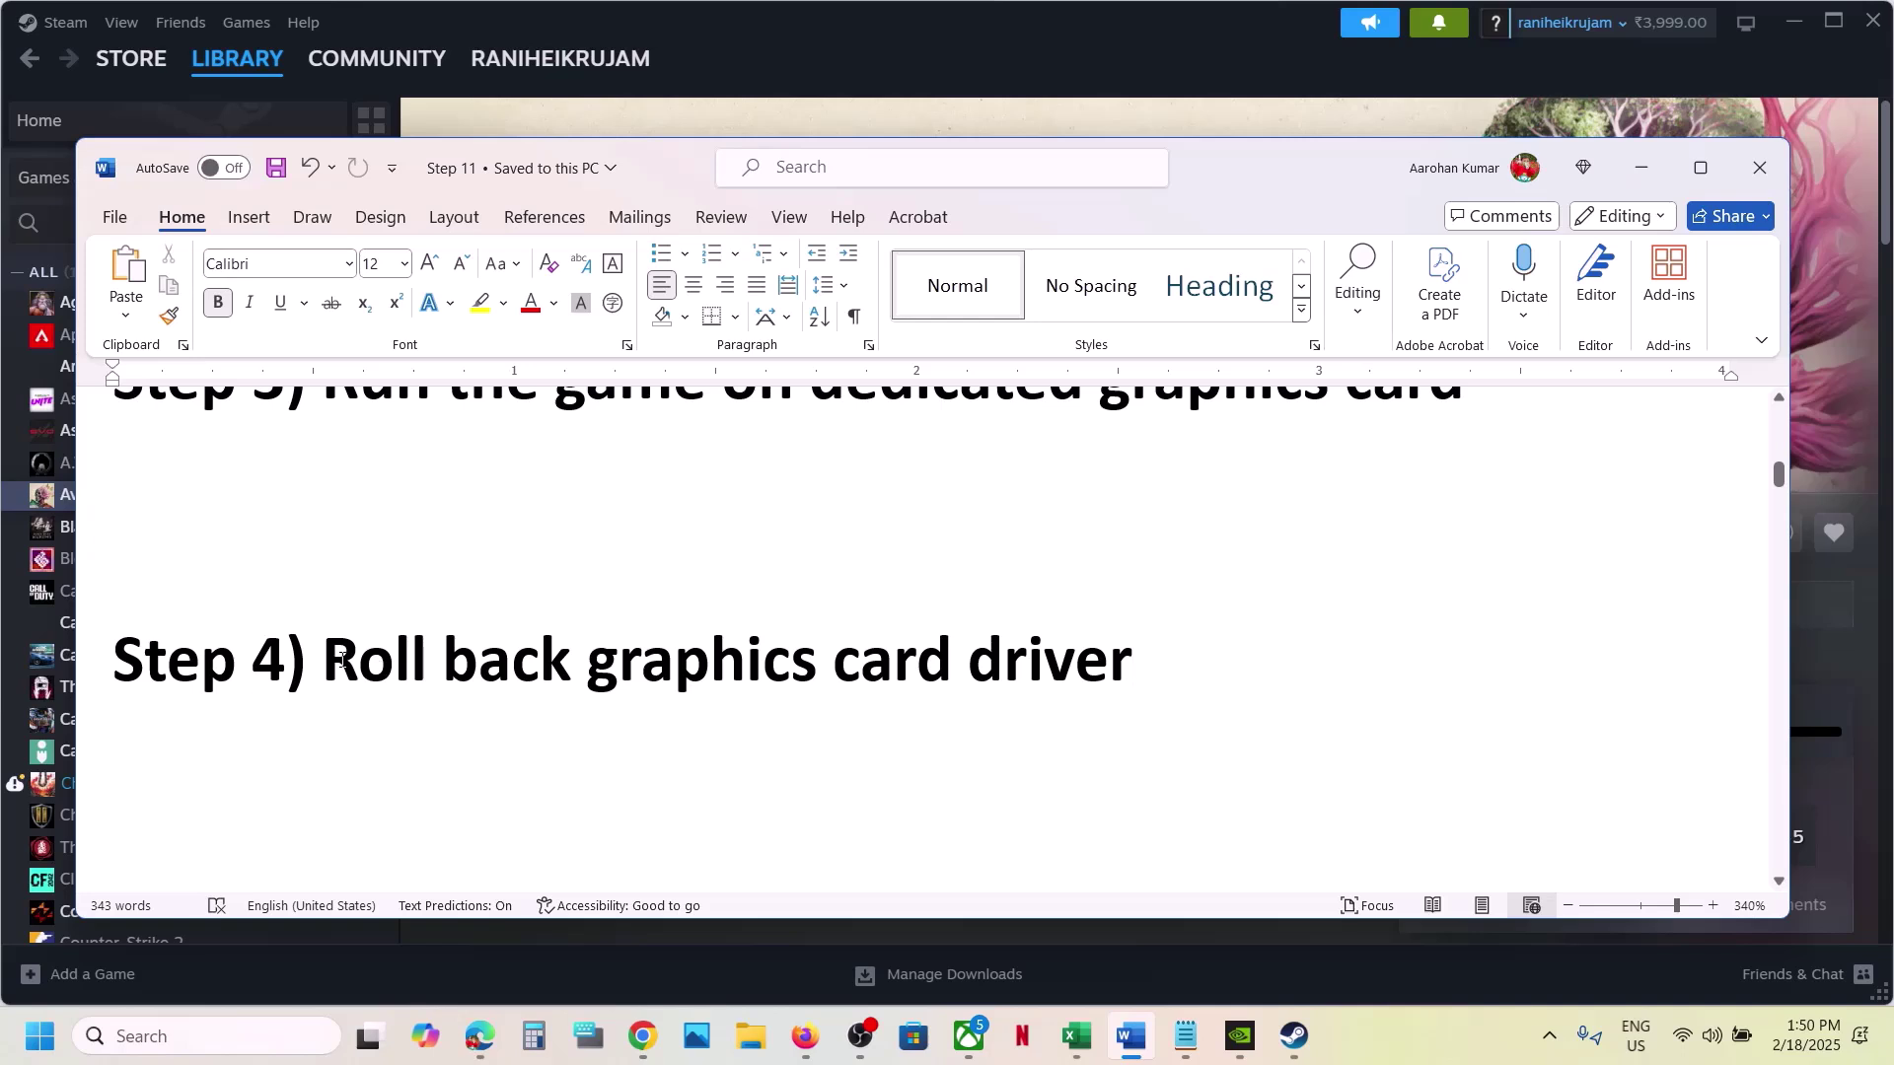
left_click_drag(326, 669, 1197, 646)
- Copy the NVIDIA download link from Step 2 of the document and open it in a new, maximized Chrome window
scroll(980, 612, "up", 5)
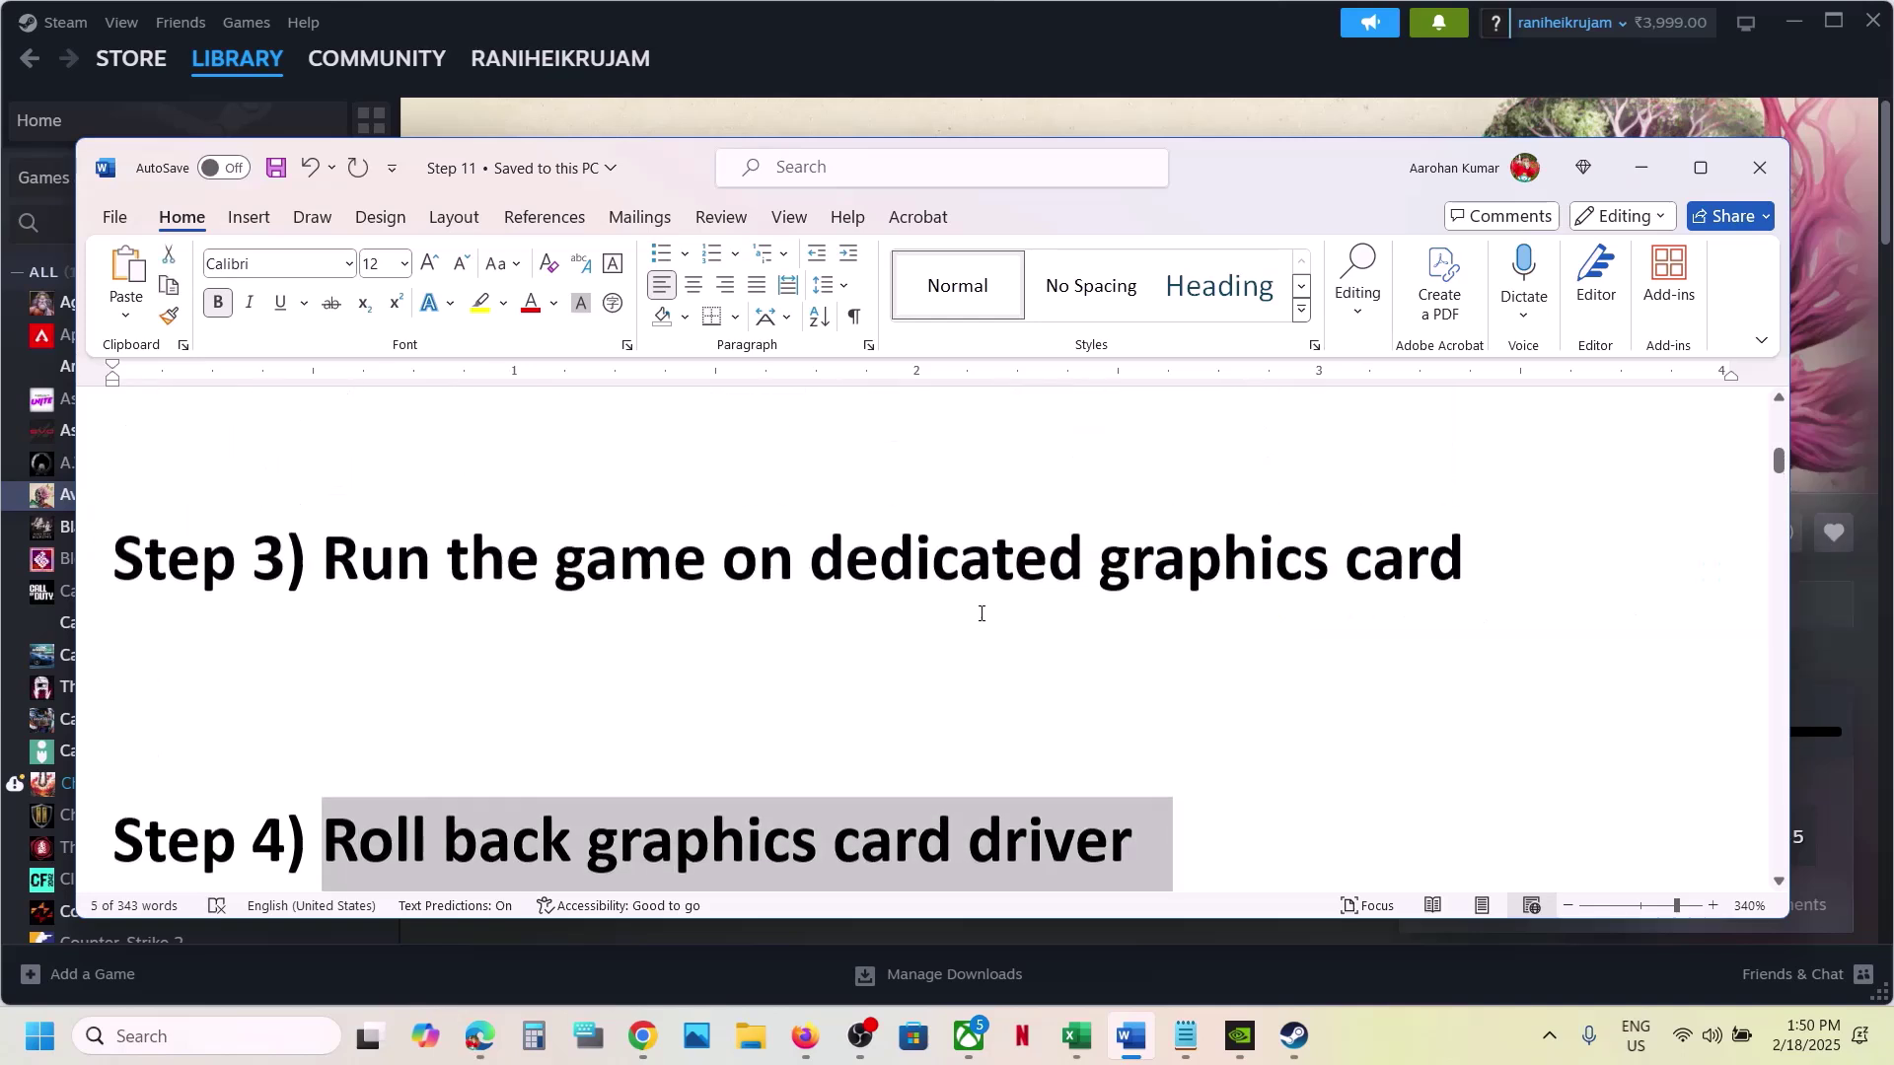
scroll(980, 613, "up", 1)
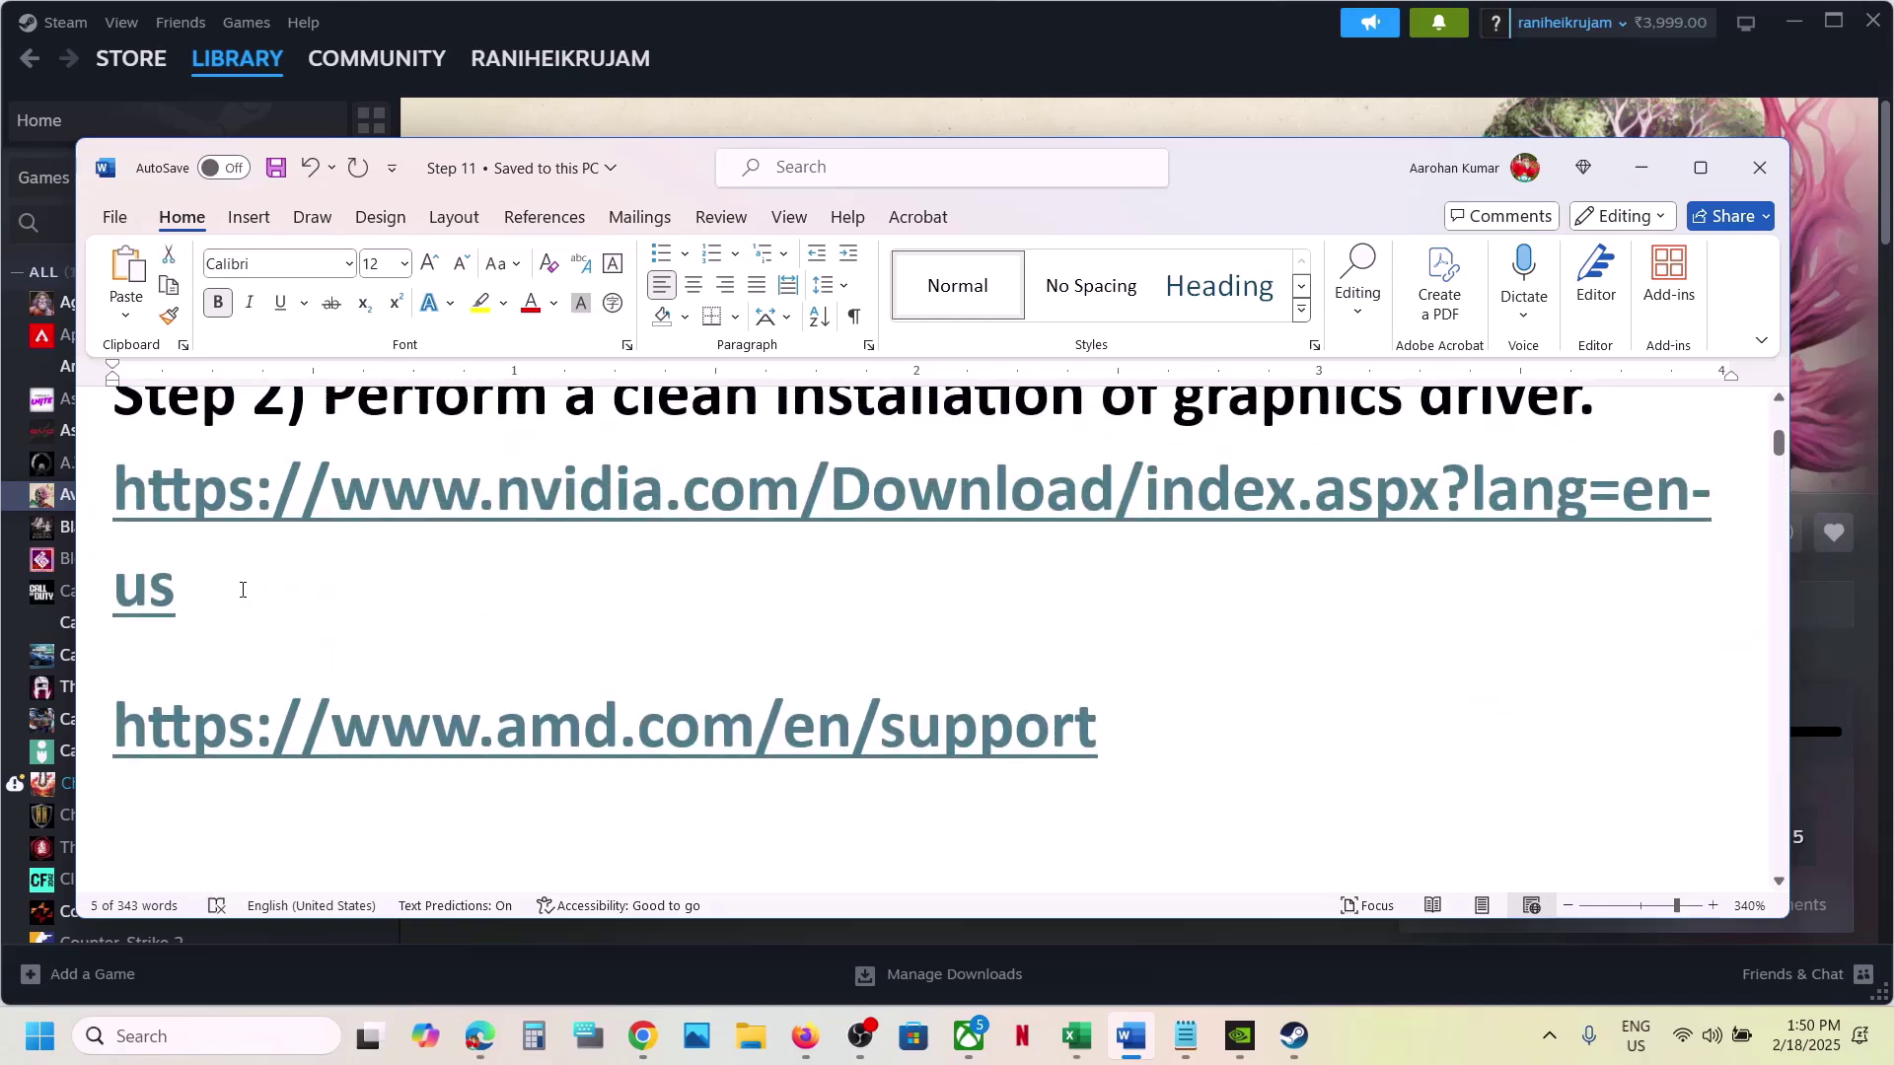
left_click_drag(241, 588, 136, 508)
key("ctrl+c")
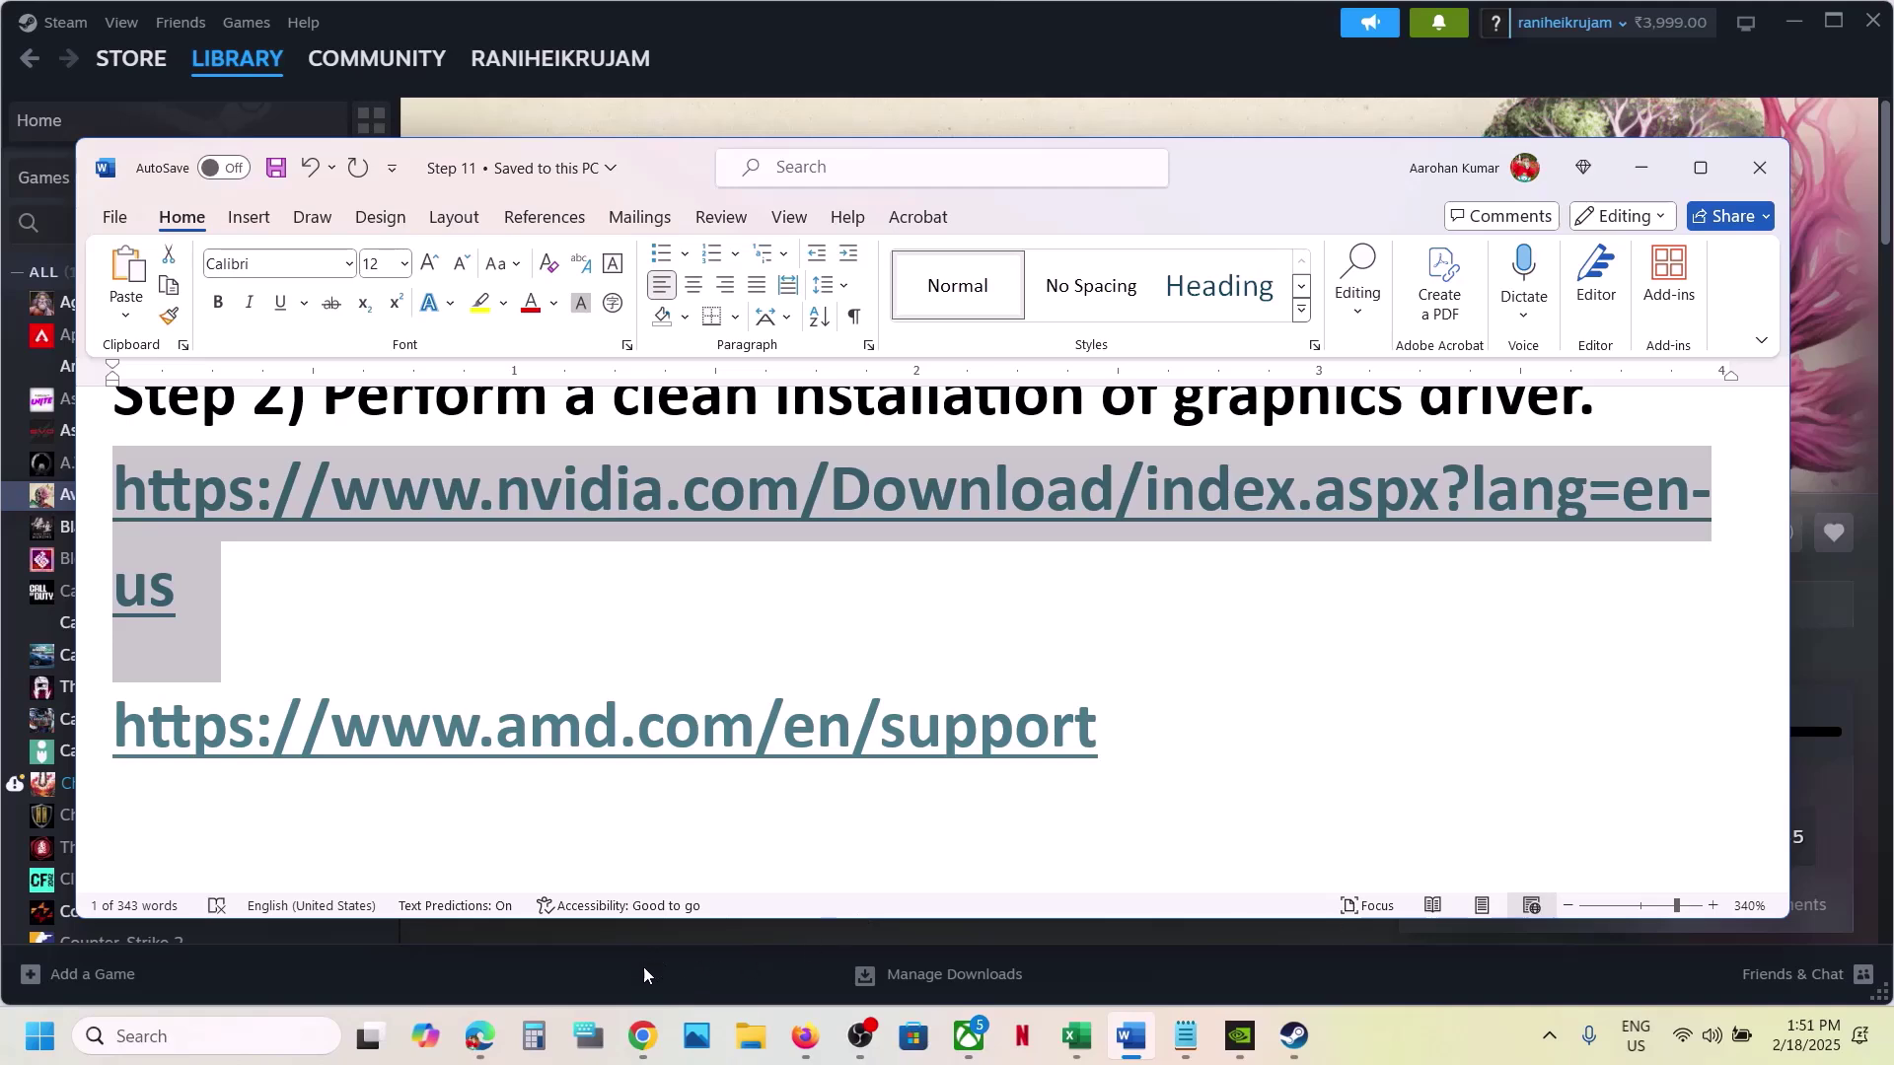
right_click(642, 1036)
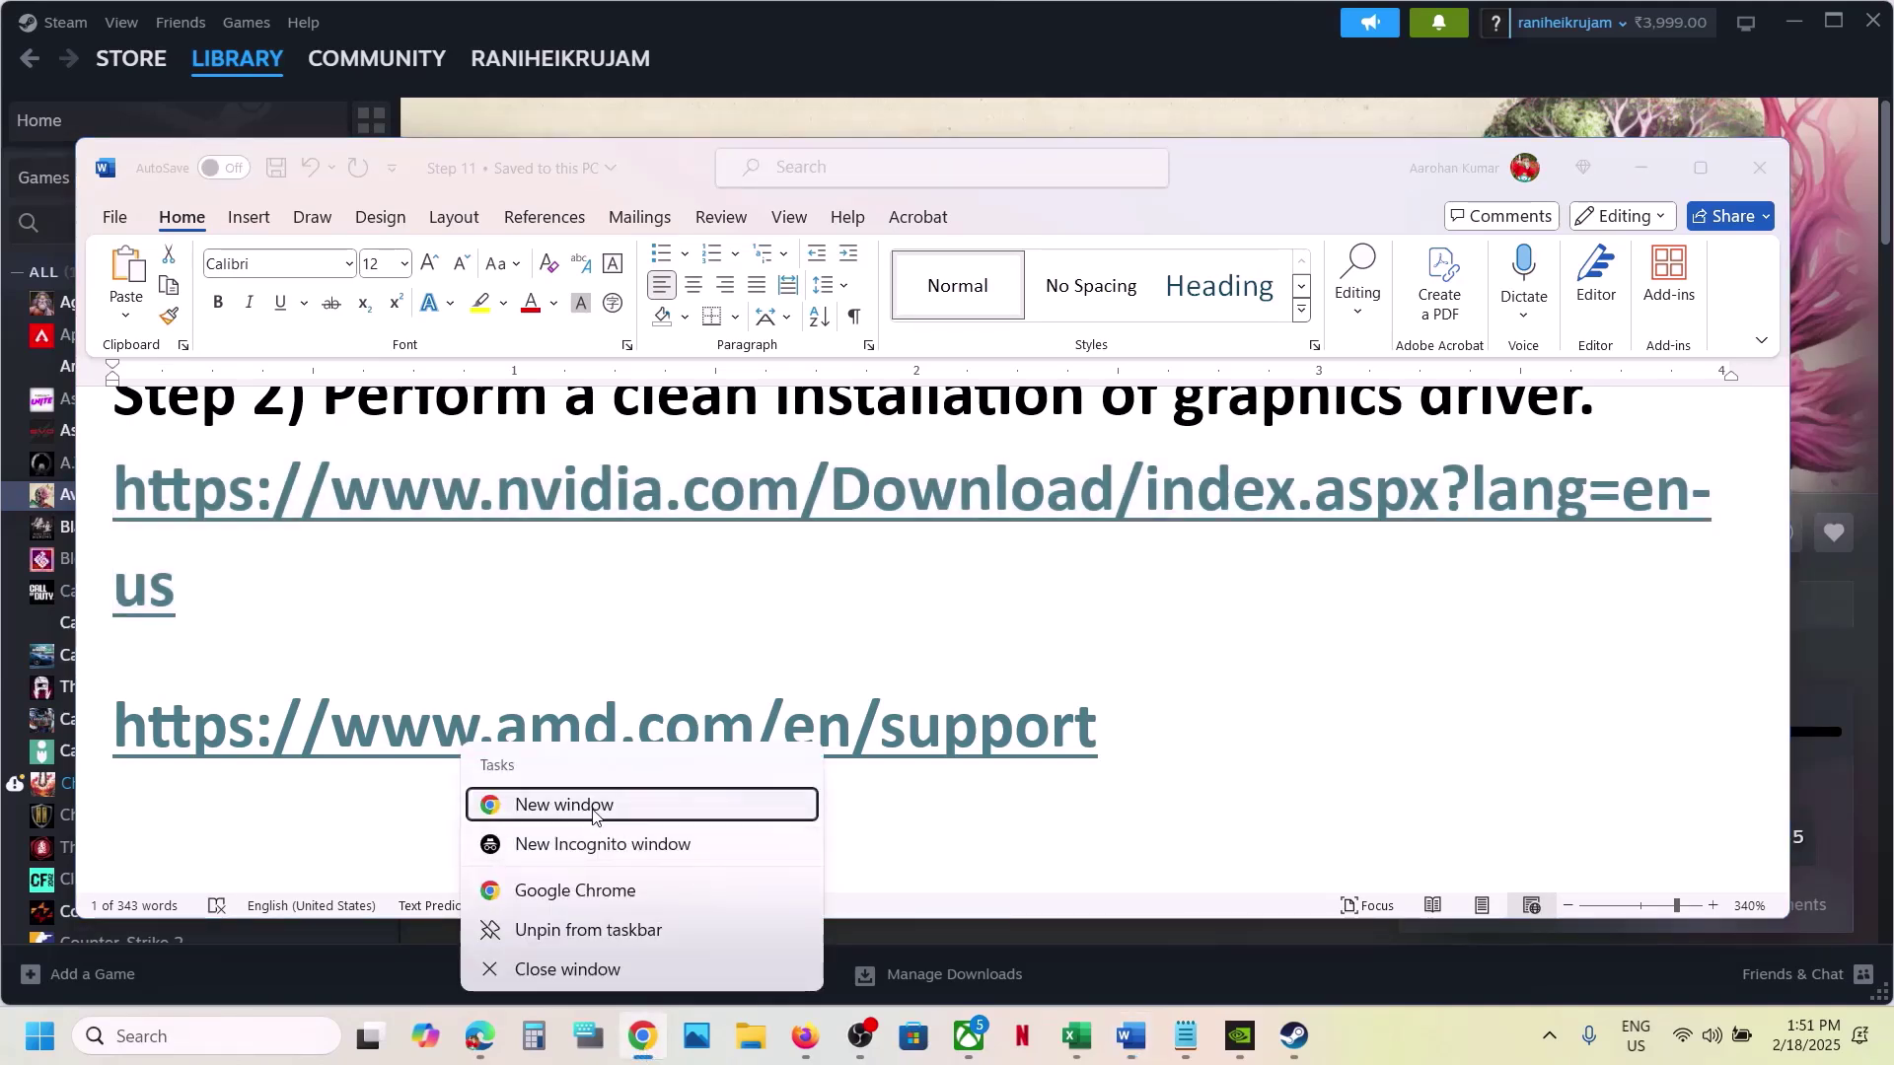
left_click(591, 809)
key("ctrl+v")
key("Return")
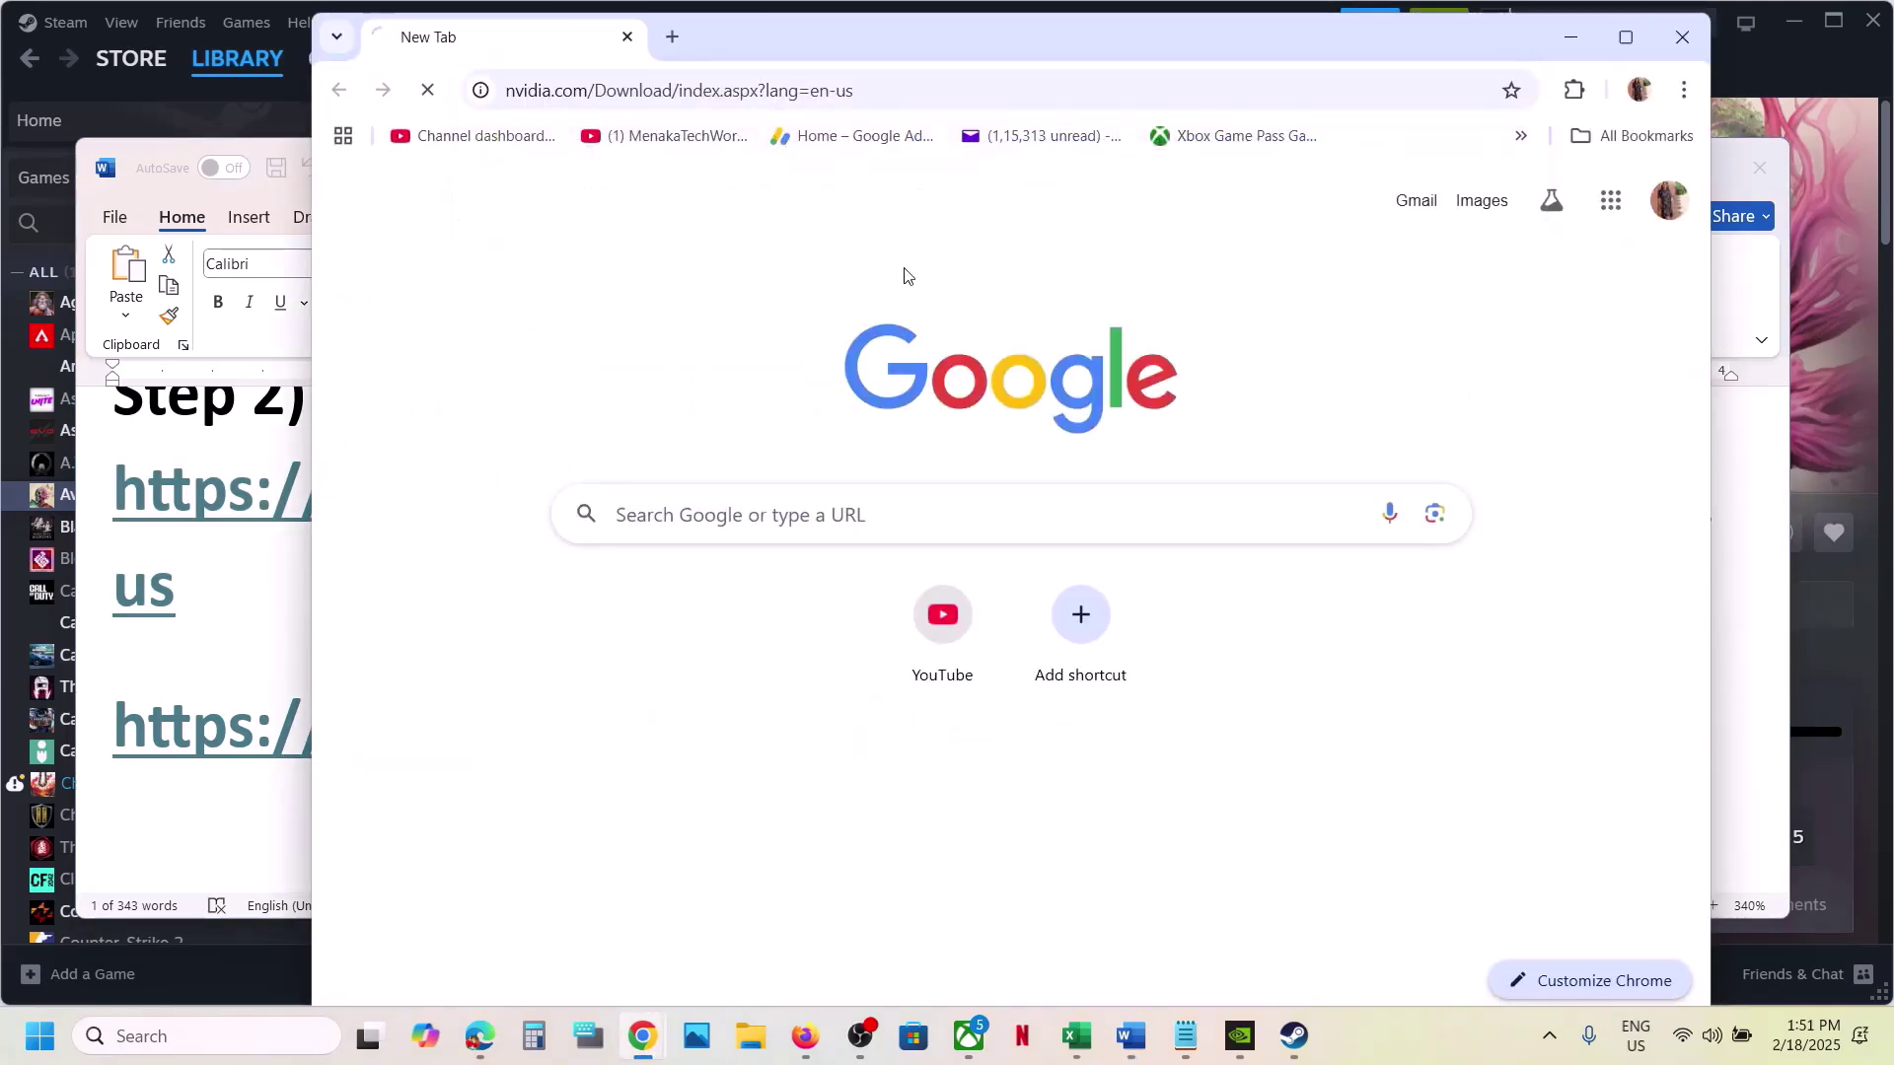
left_click(1632, 43)
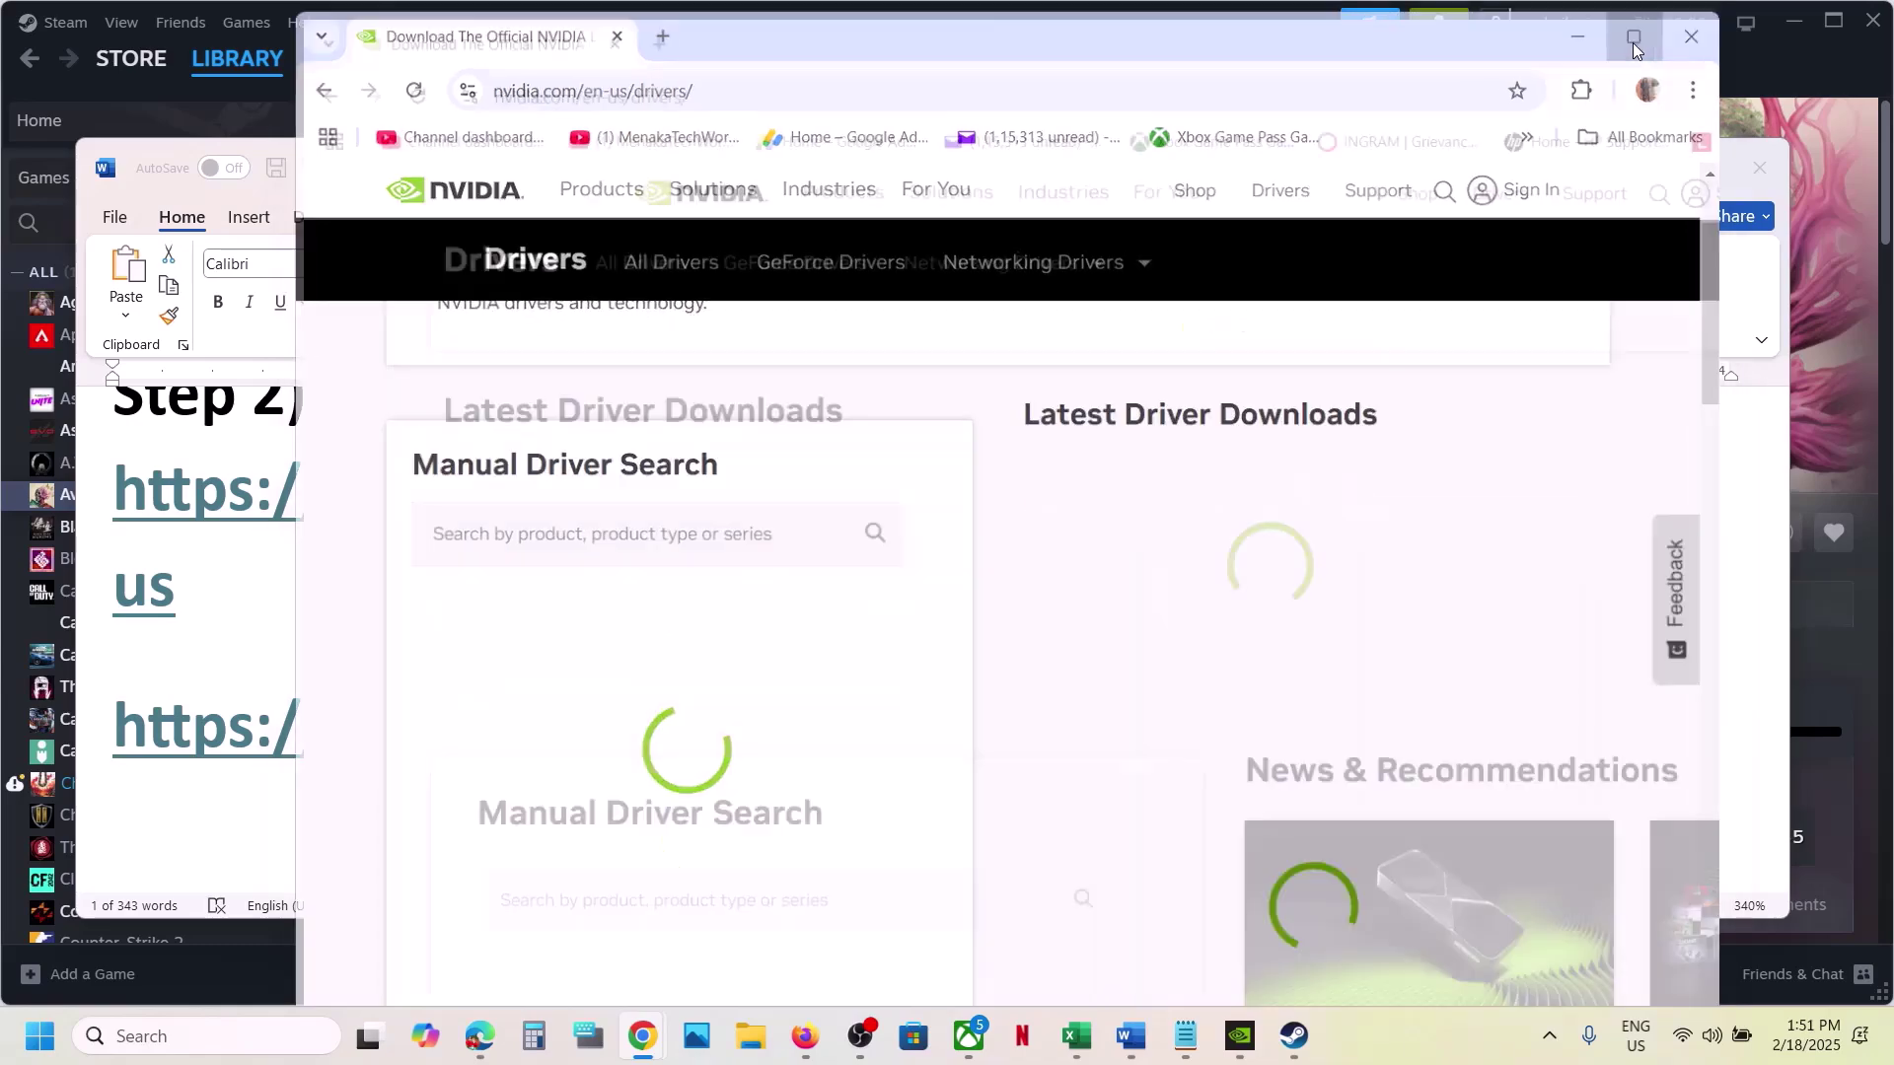
- Find drivers for the GeForce RTX 3050 Laptop GPU on Windows 11 and expand the list of more versions
scroll(598, 600, "down", 5)
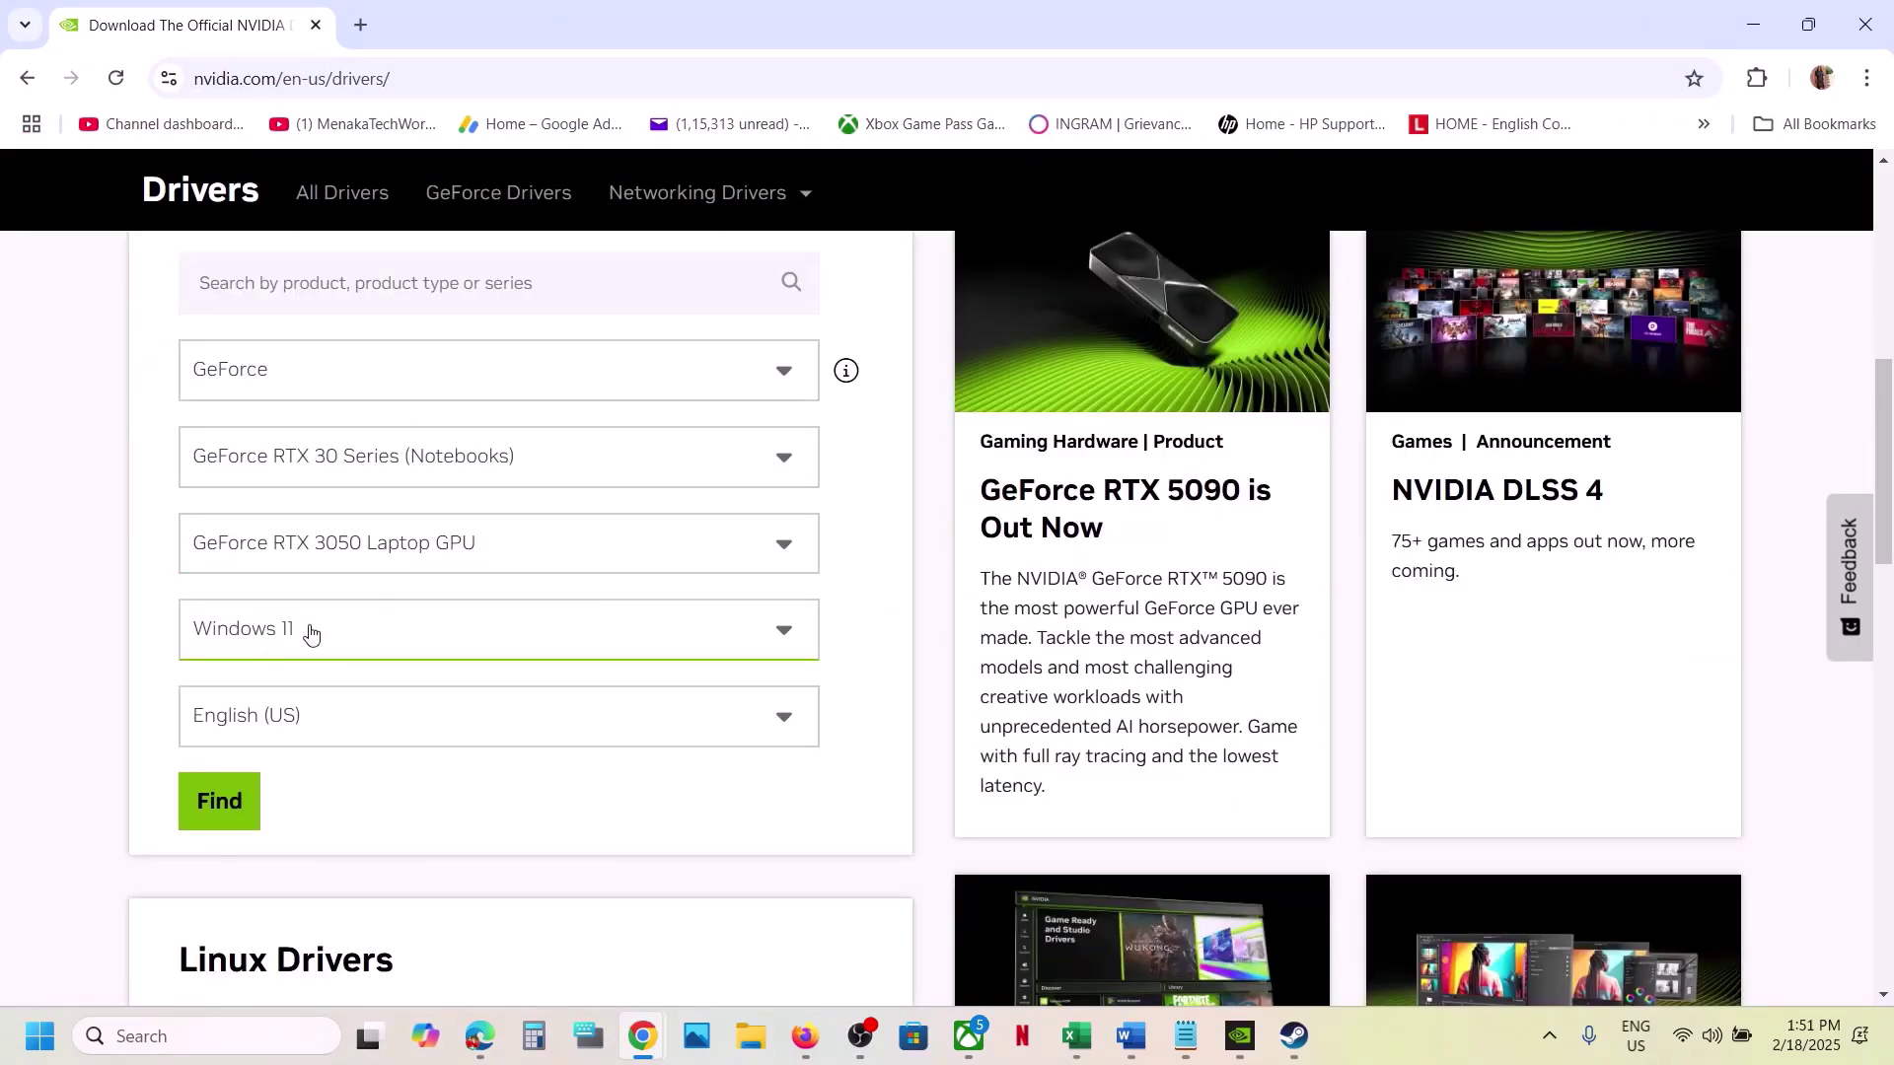
left_click(225, 801)
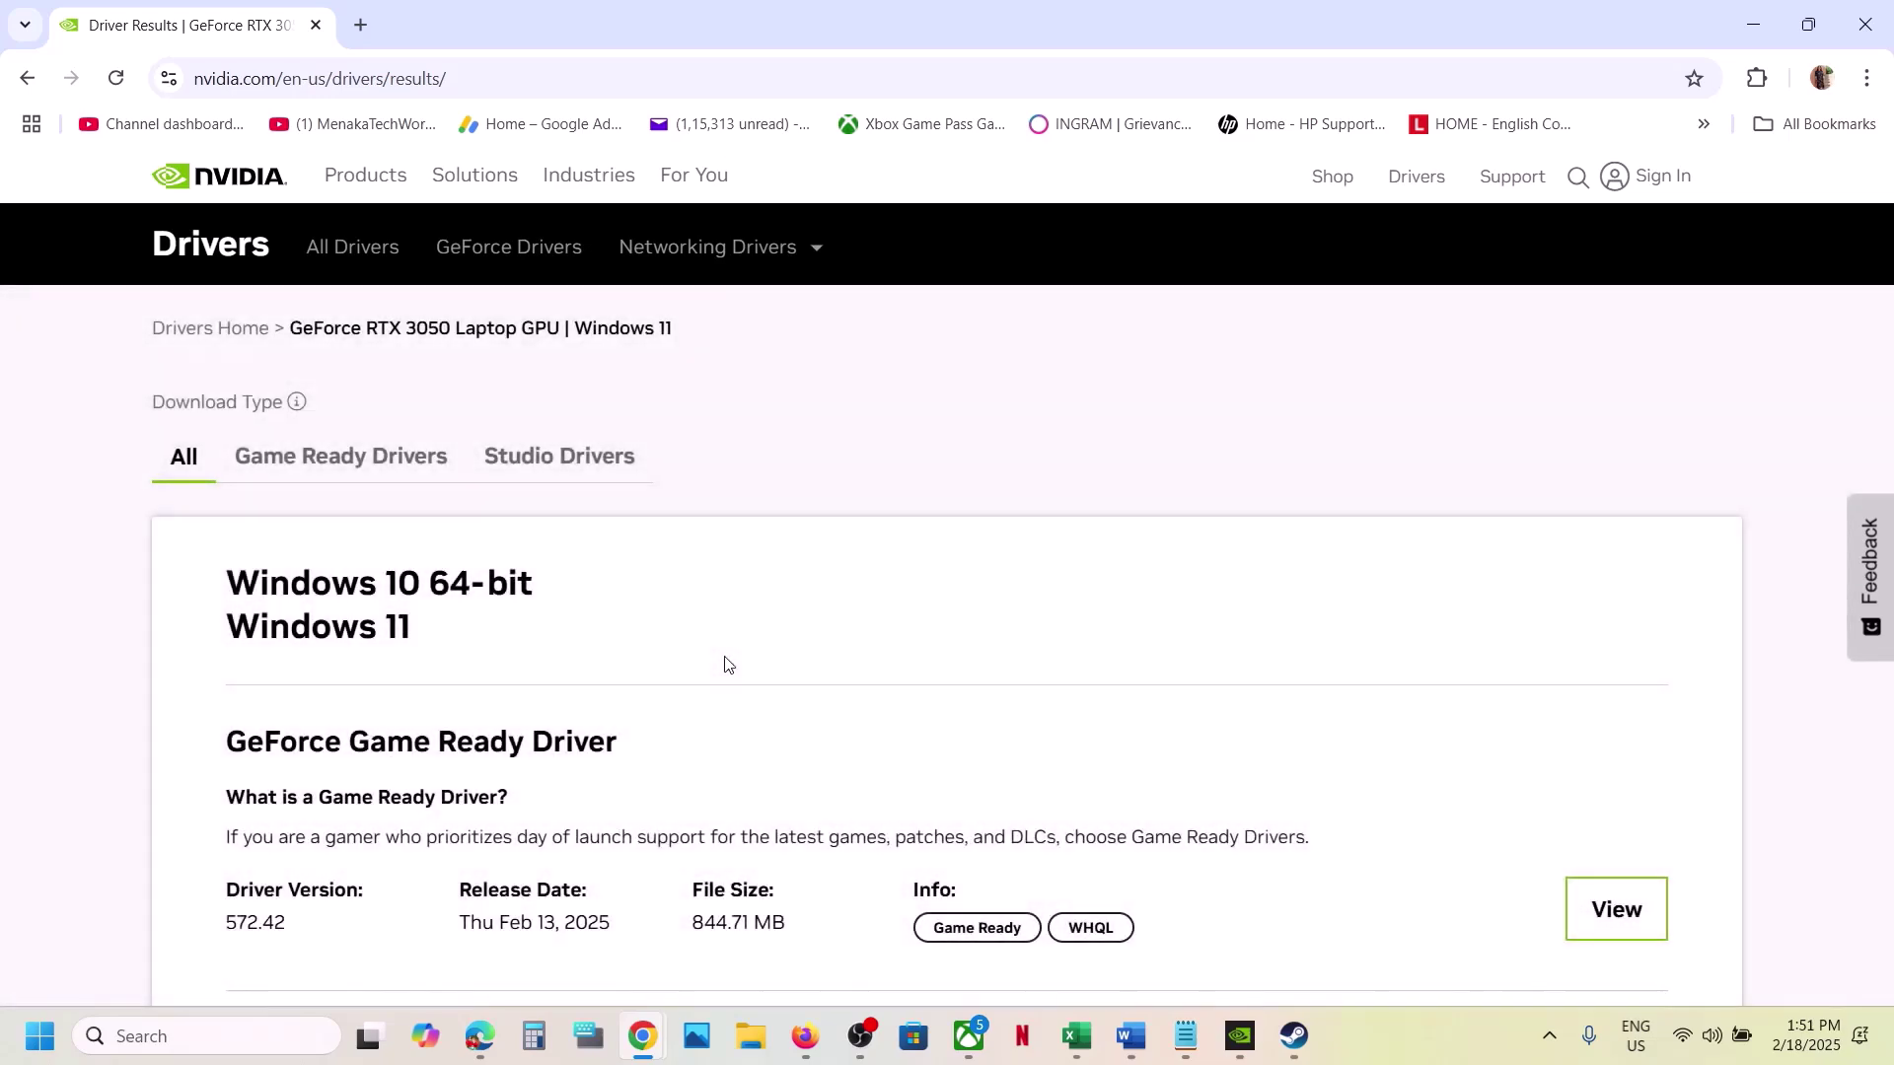
scroll(724, 655, "down", 2)
scroll(726, 657, "down", 5)
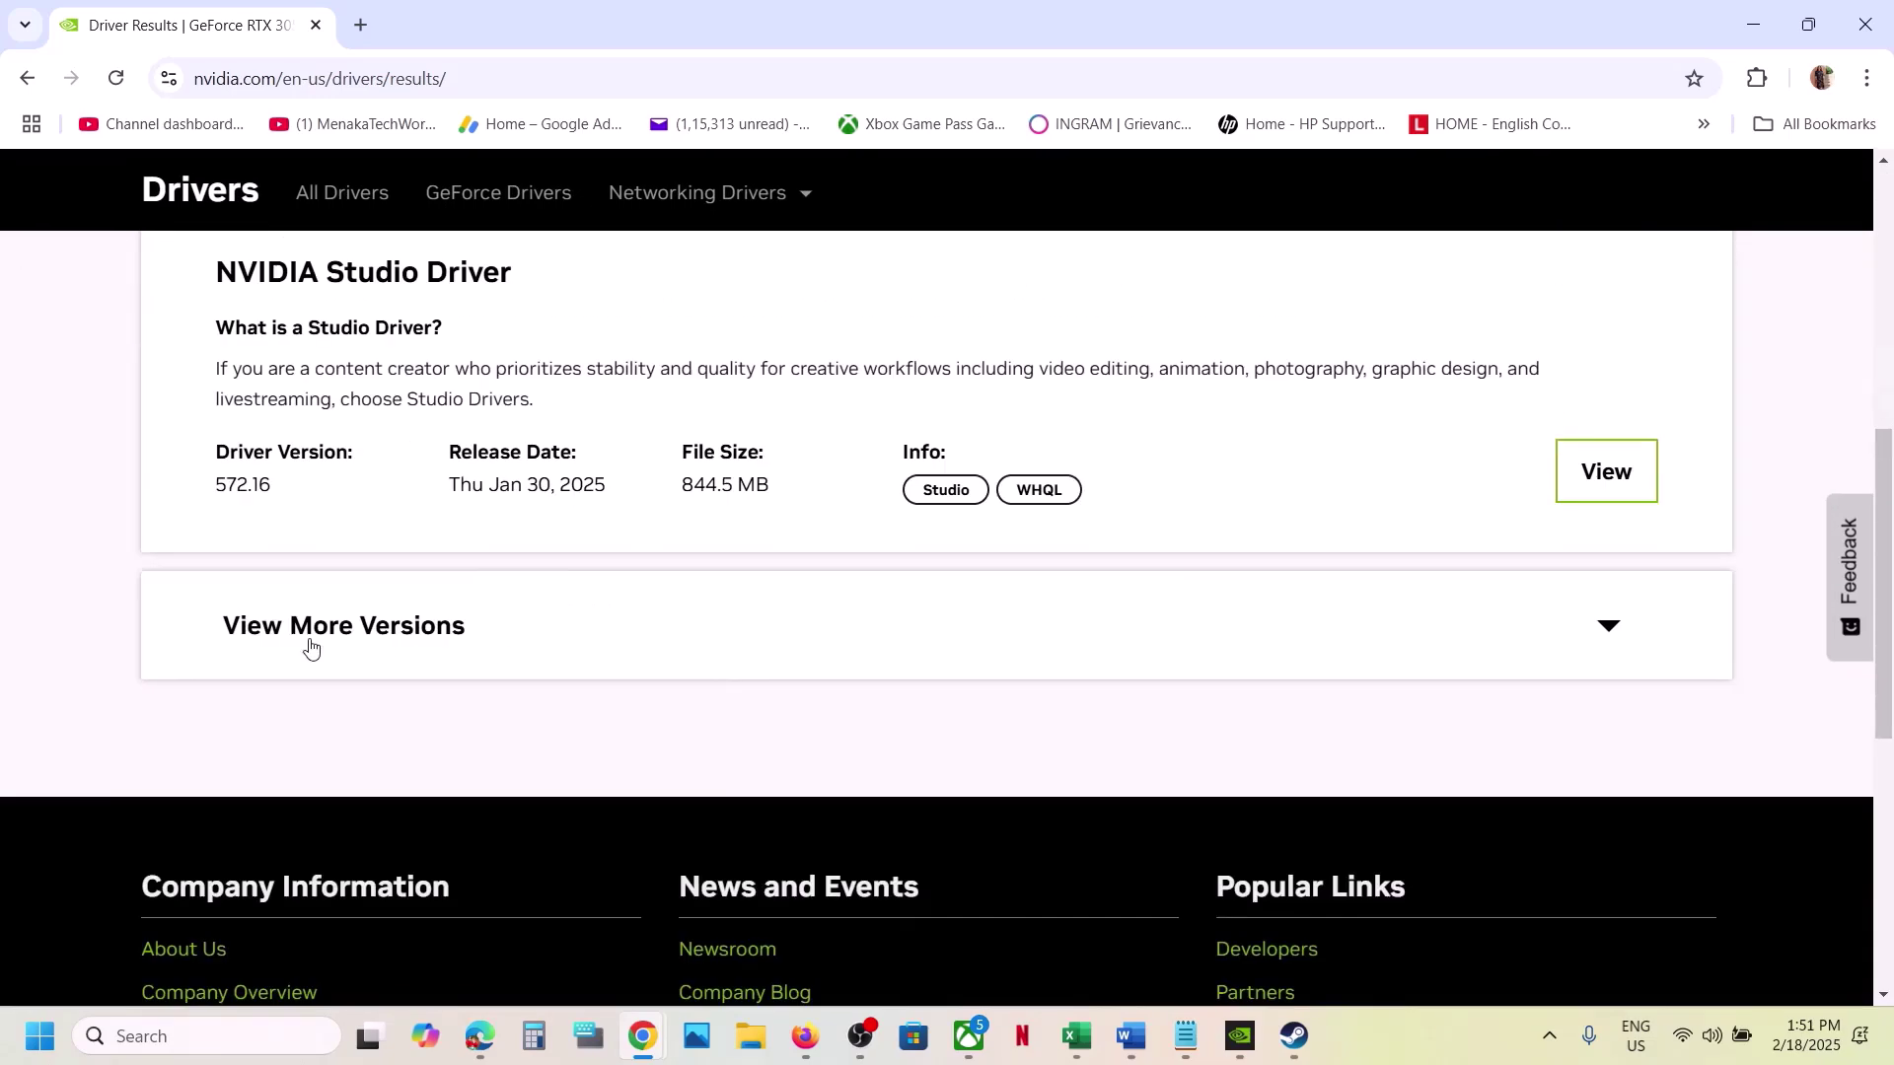
left_click(348, 625)
- Examine the older Game Ready and Studio driver versions to compare candidates for a rollback
scroll(348, 643, "down", 3)
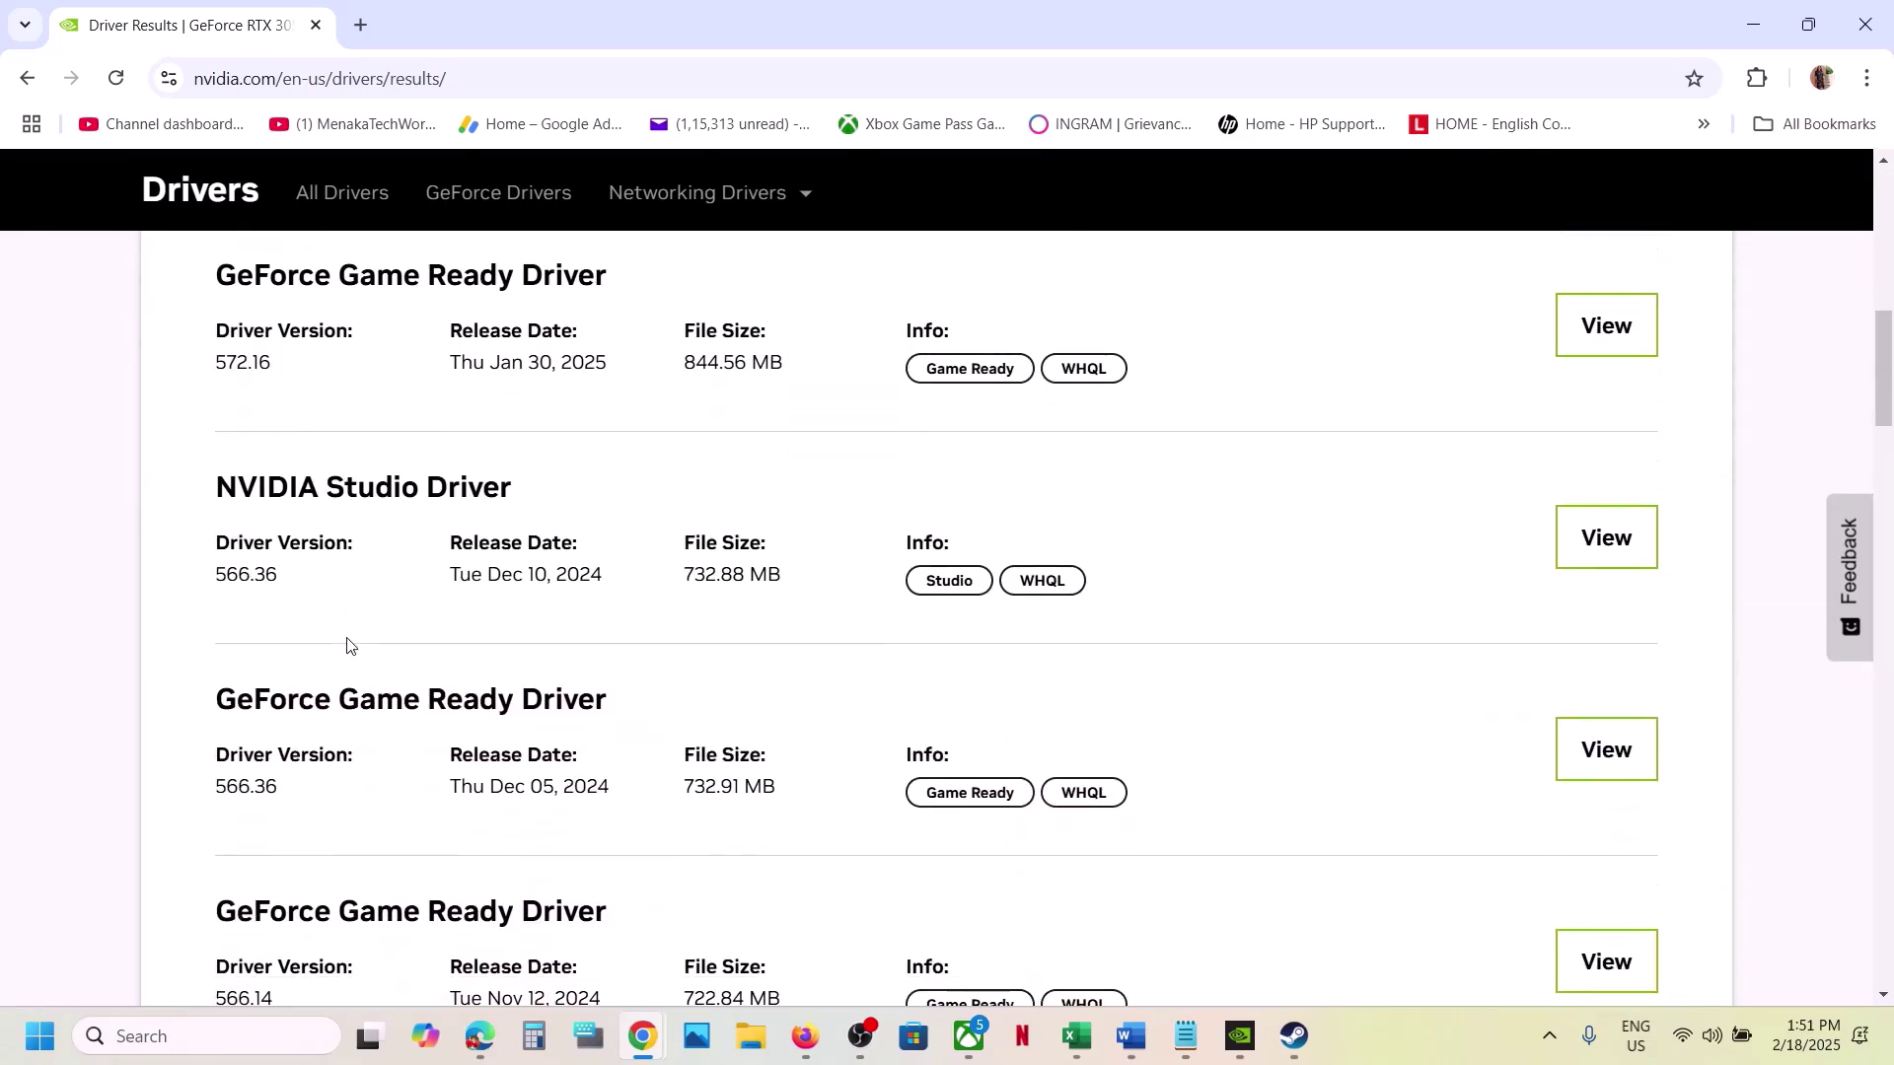
scroll(347, 639, "up", 2)
scroll(347, 639, "up", 1)
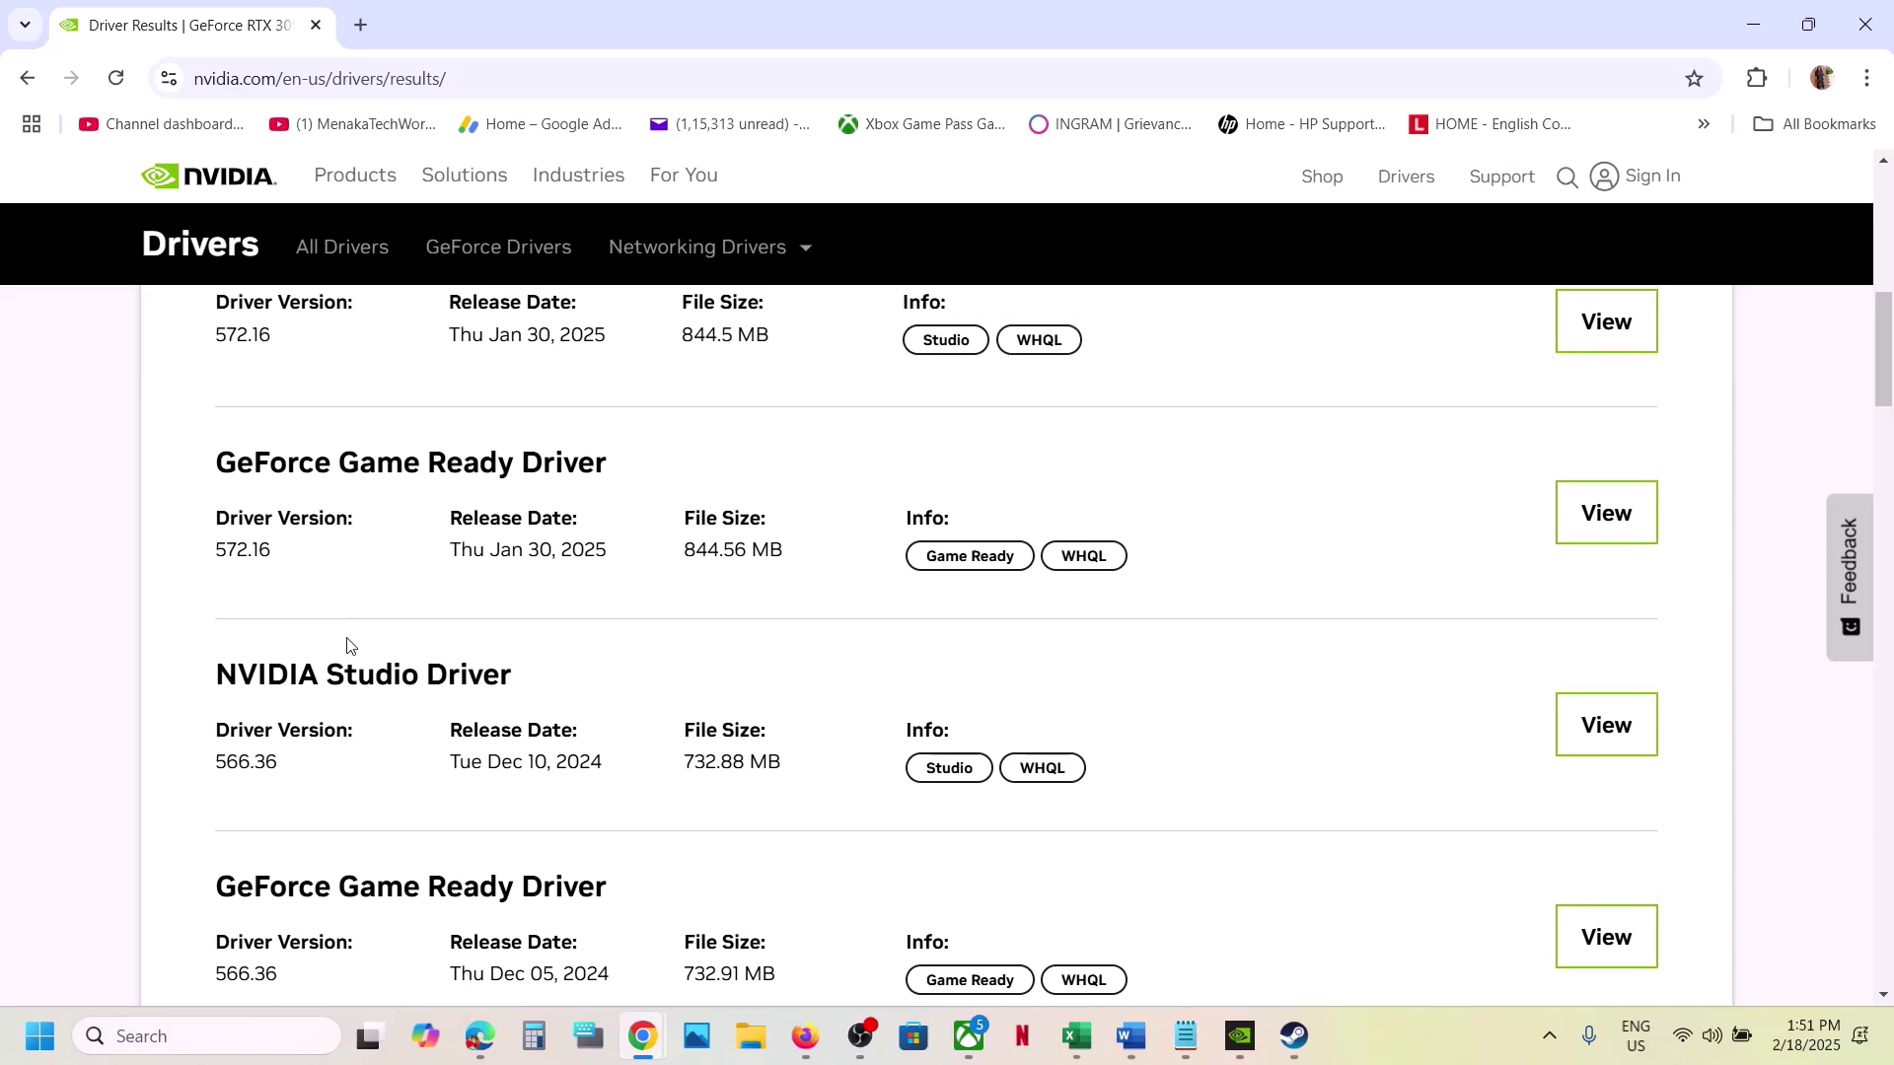
scroll(347, 642, "down", 1)
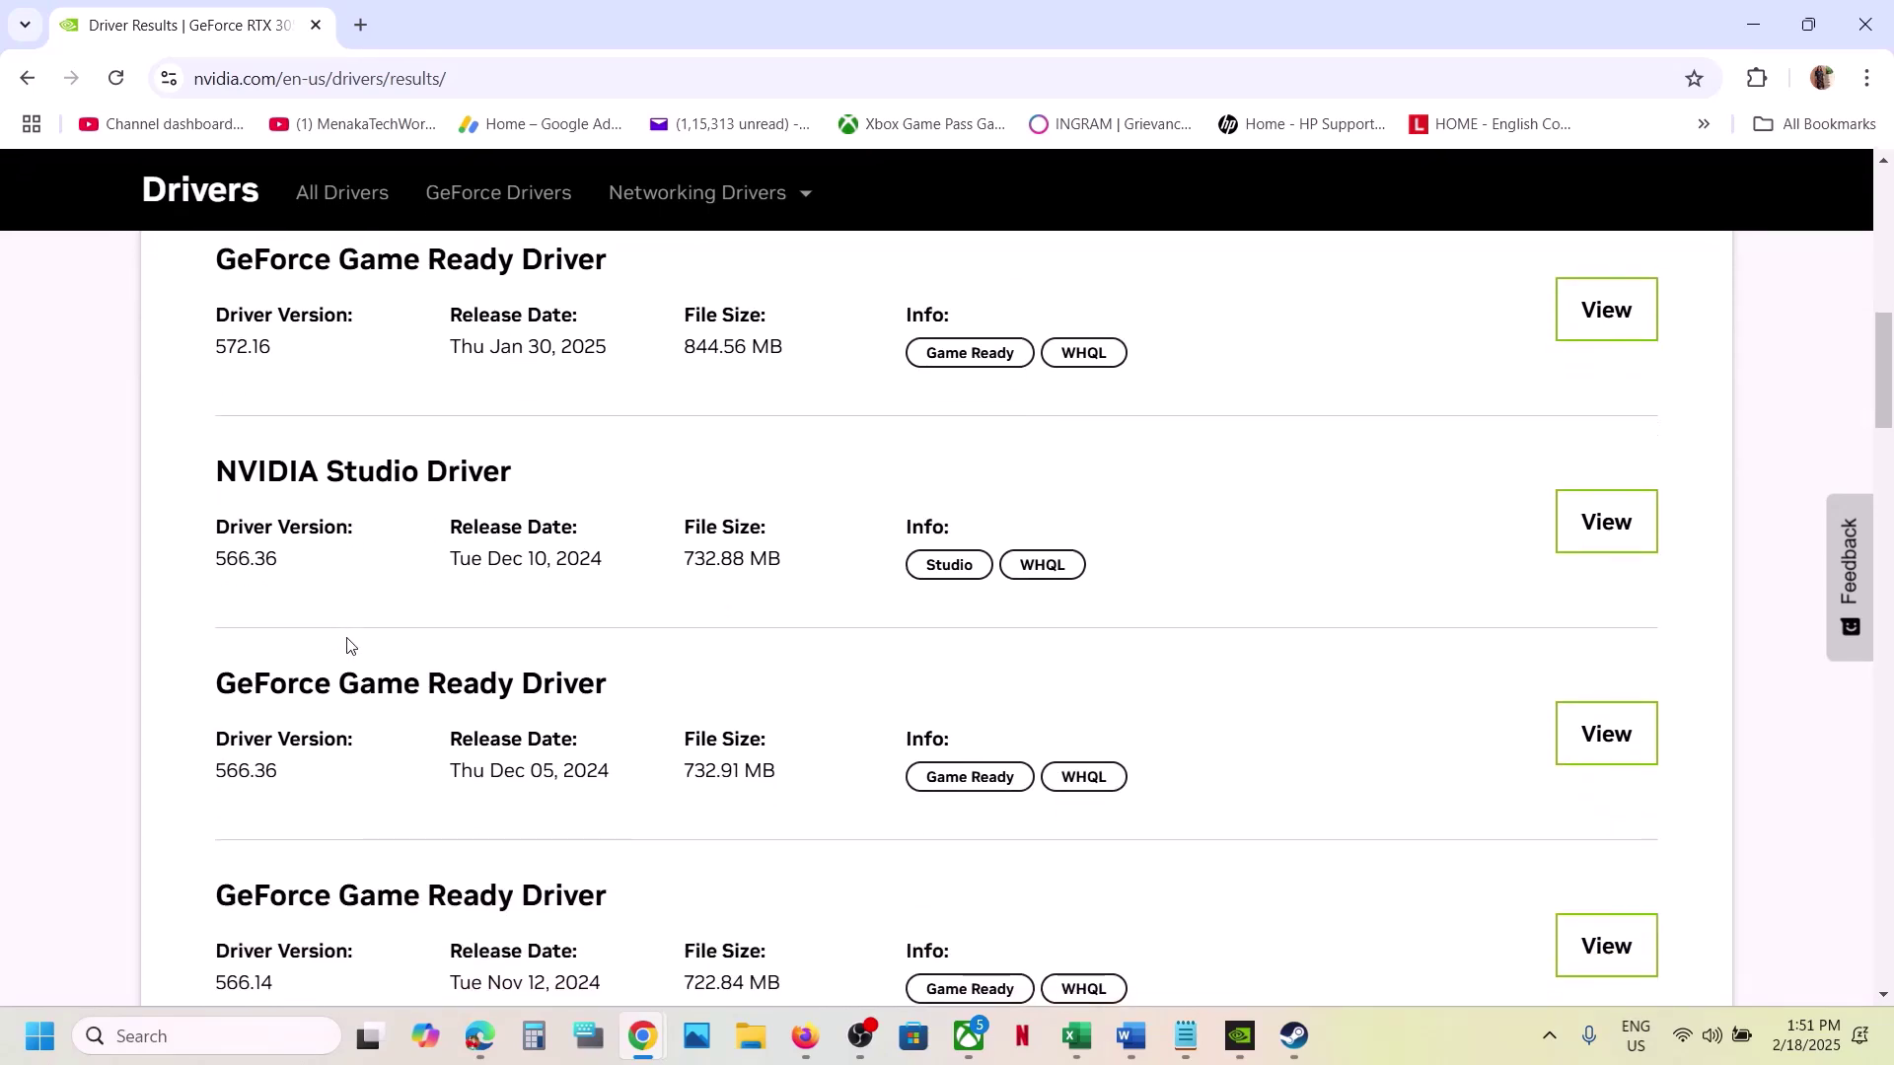
scroll(346, 642, "up", 2)
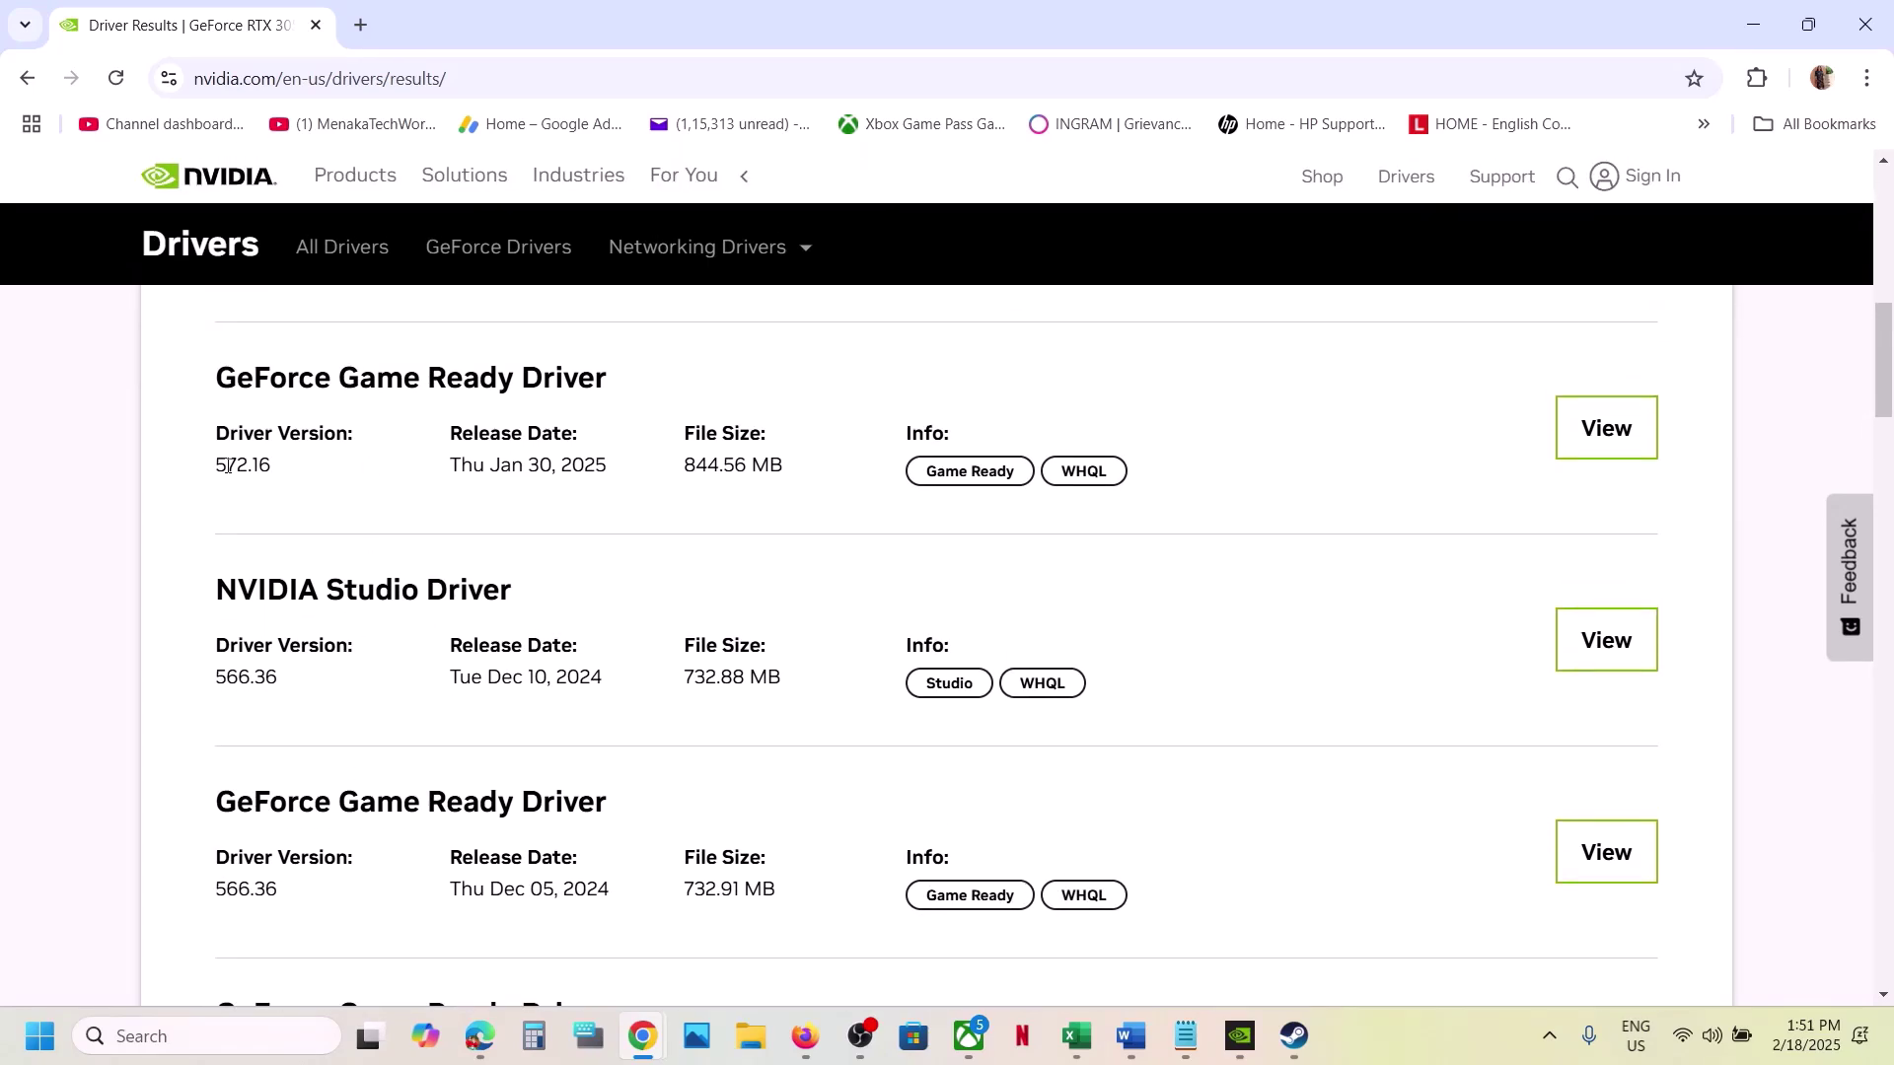
scroll(227, 465, "up", 3)
scroll(227, 465, "down", 1)
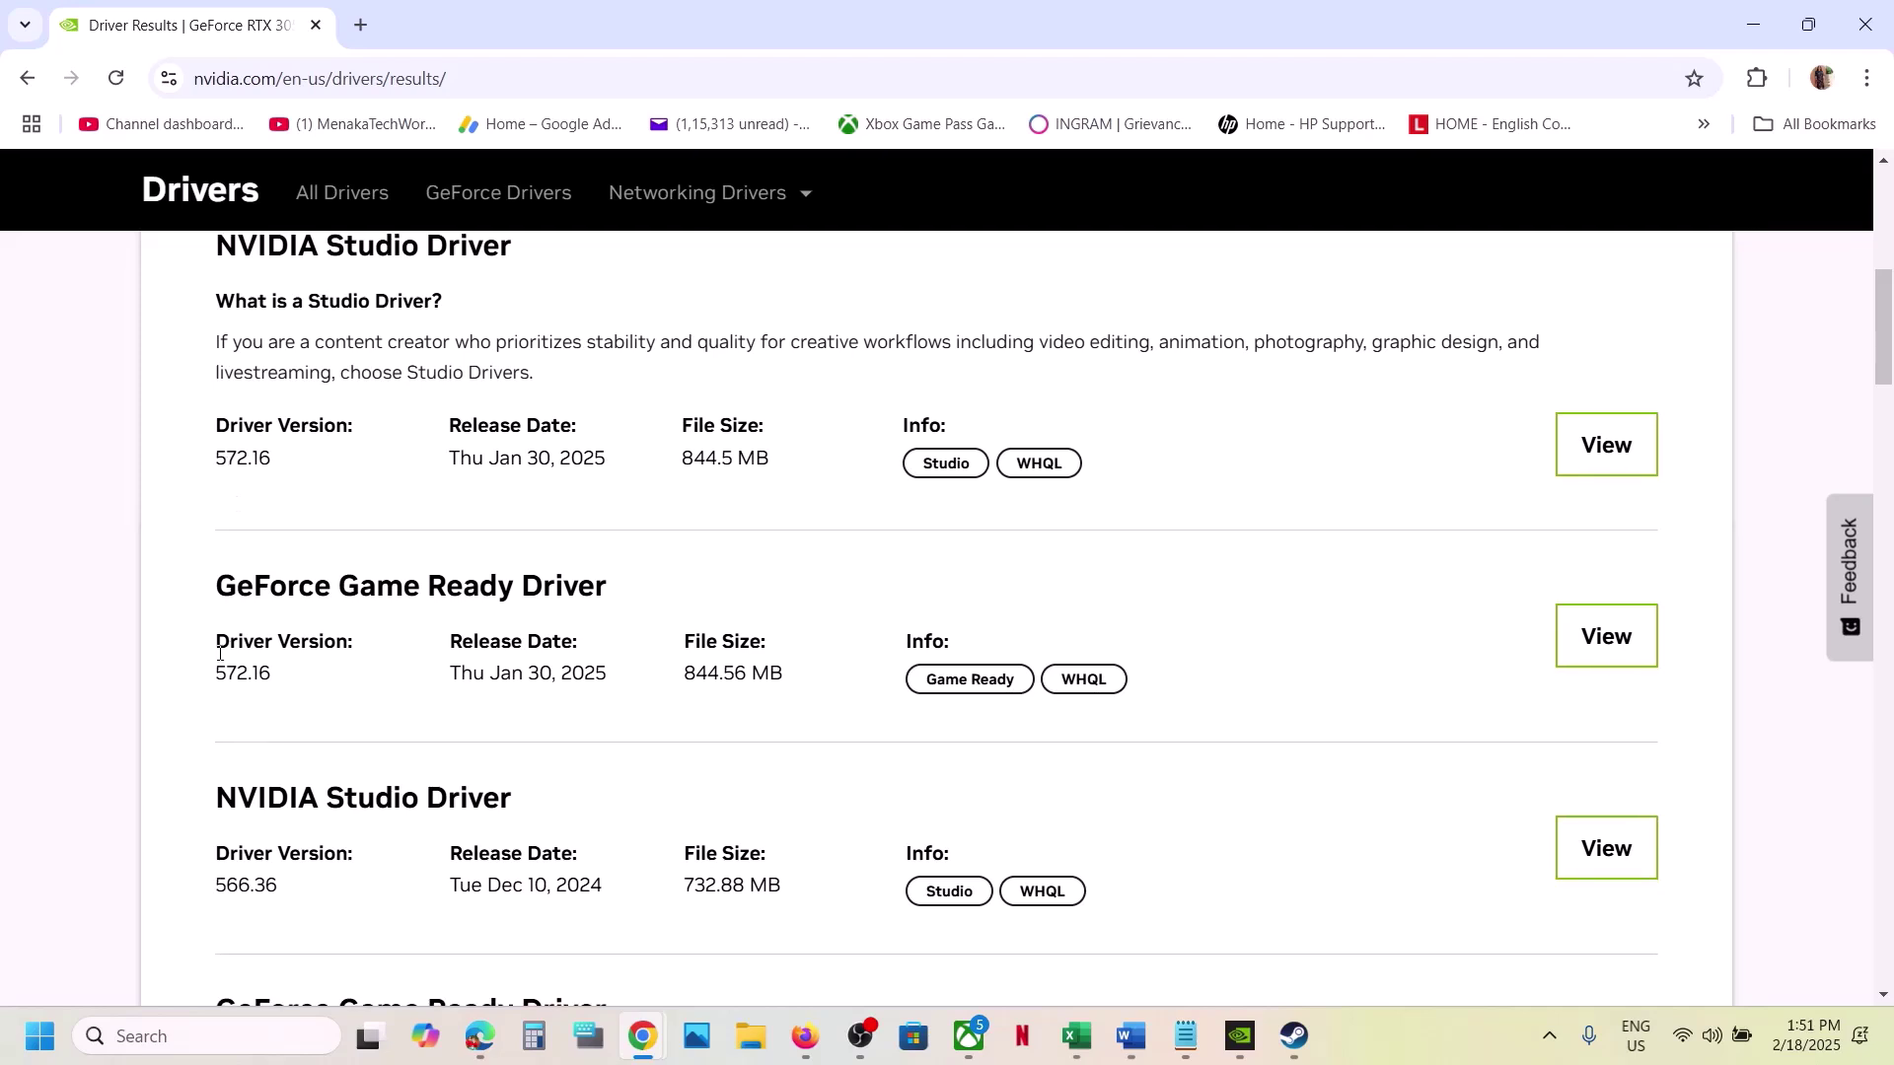
left_click_drag(215, 671, 267, 668)
scroll(266, 667, "down", 3)
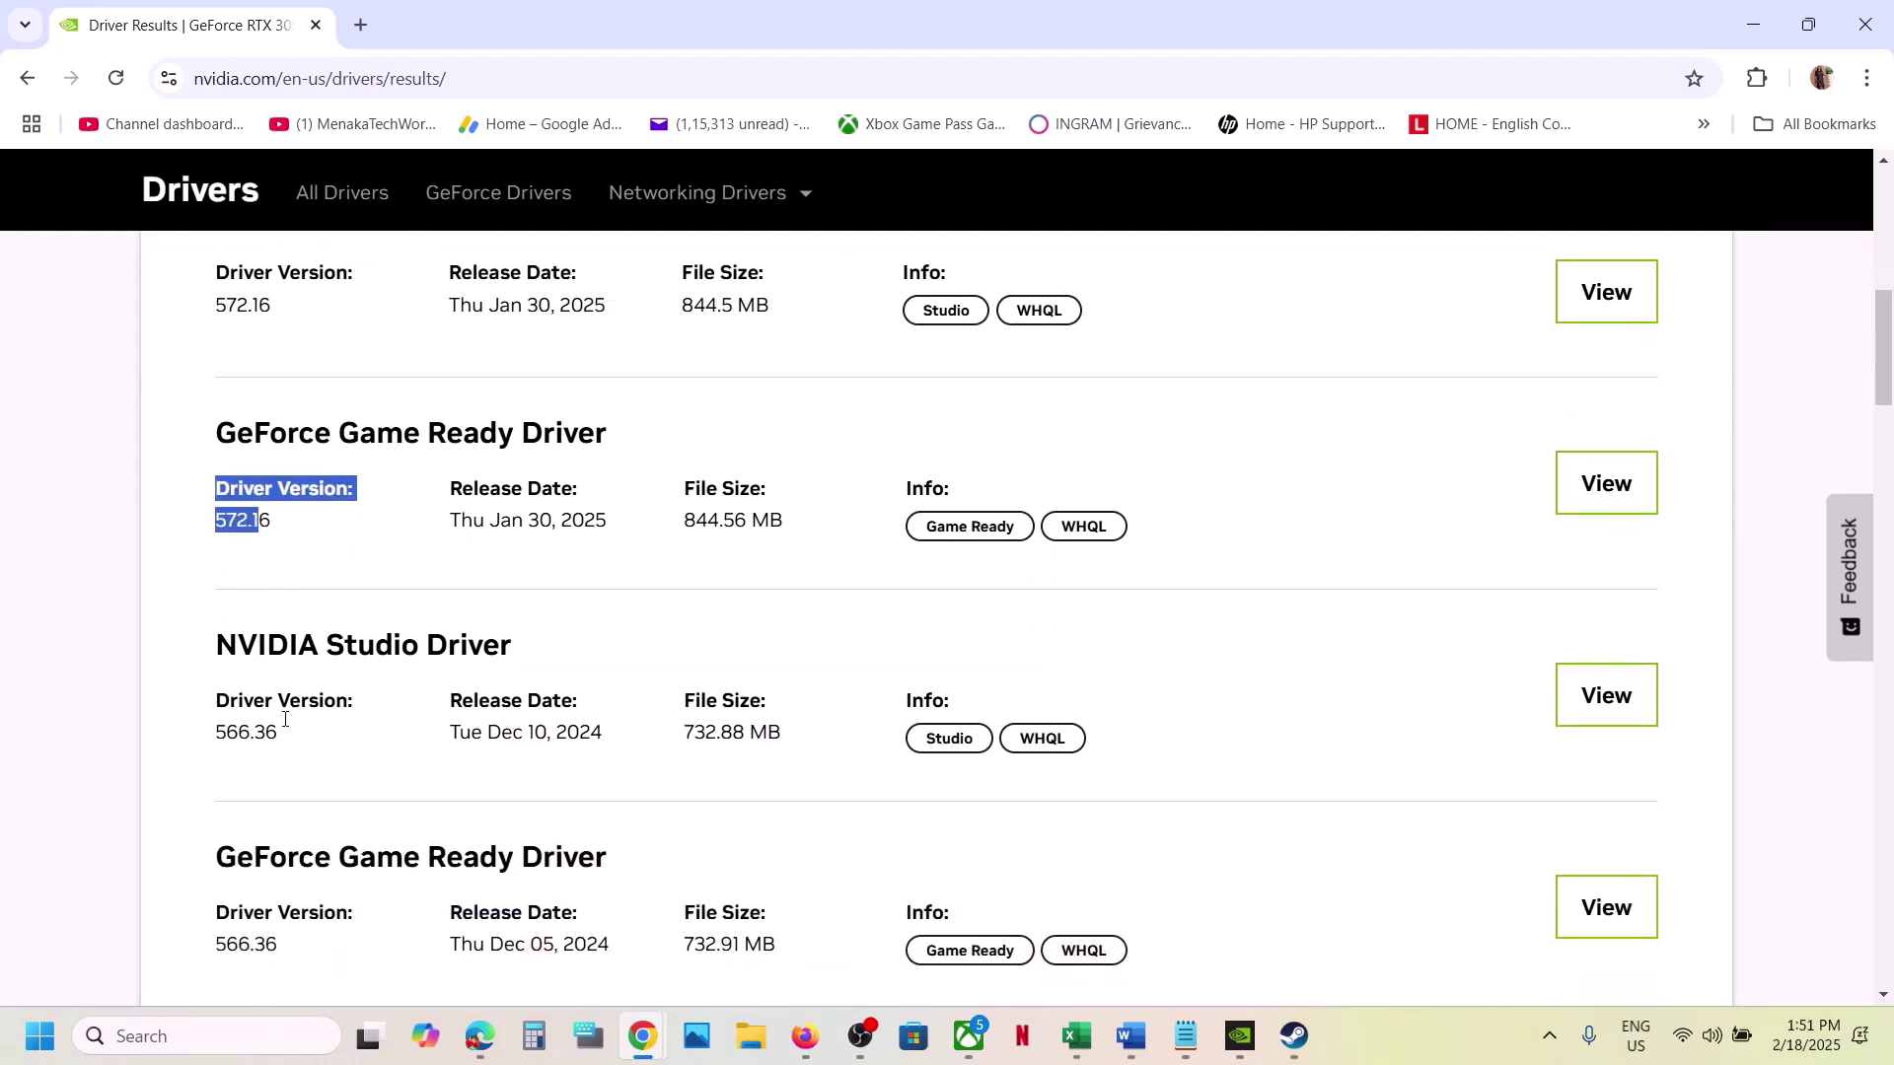
left_click_drag(215, 814, 295, 808)
left_click(296, 807)
scroll(300, 811, "down", 1)
scroll(300, 810, "down", 7)
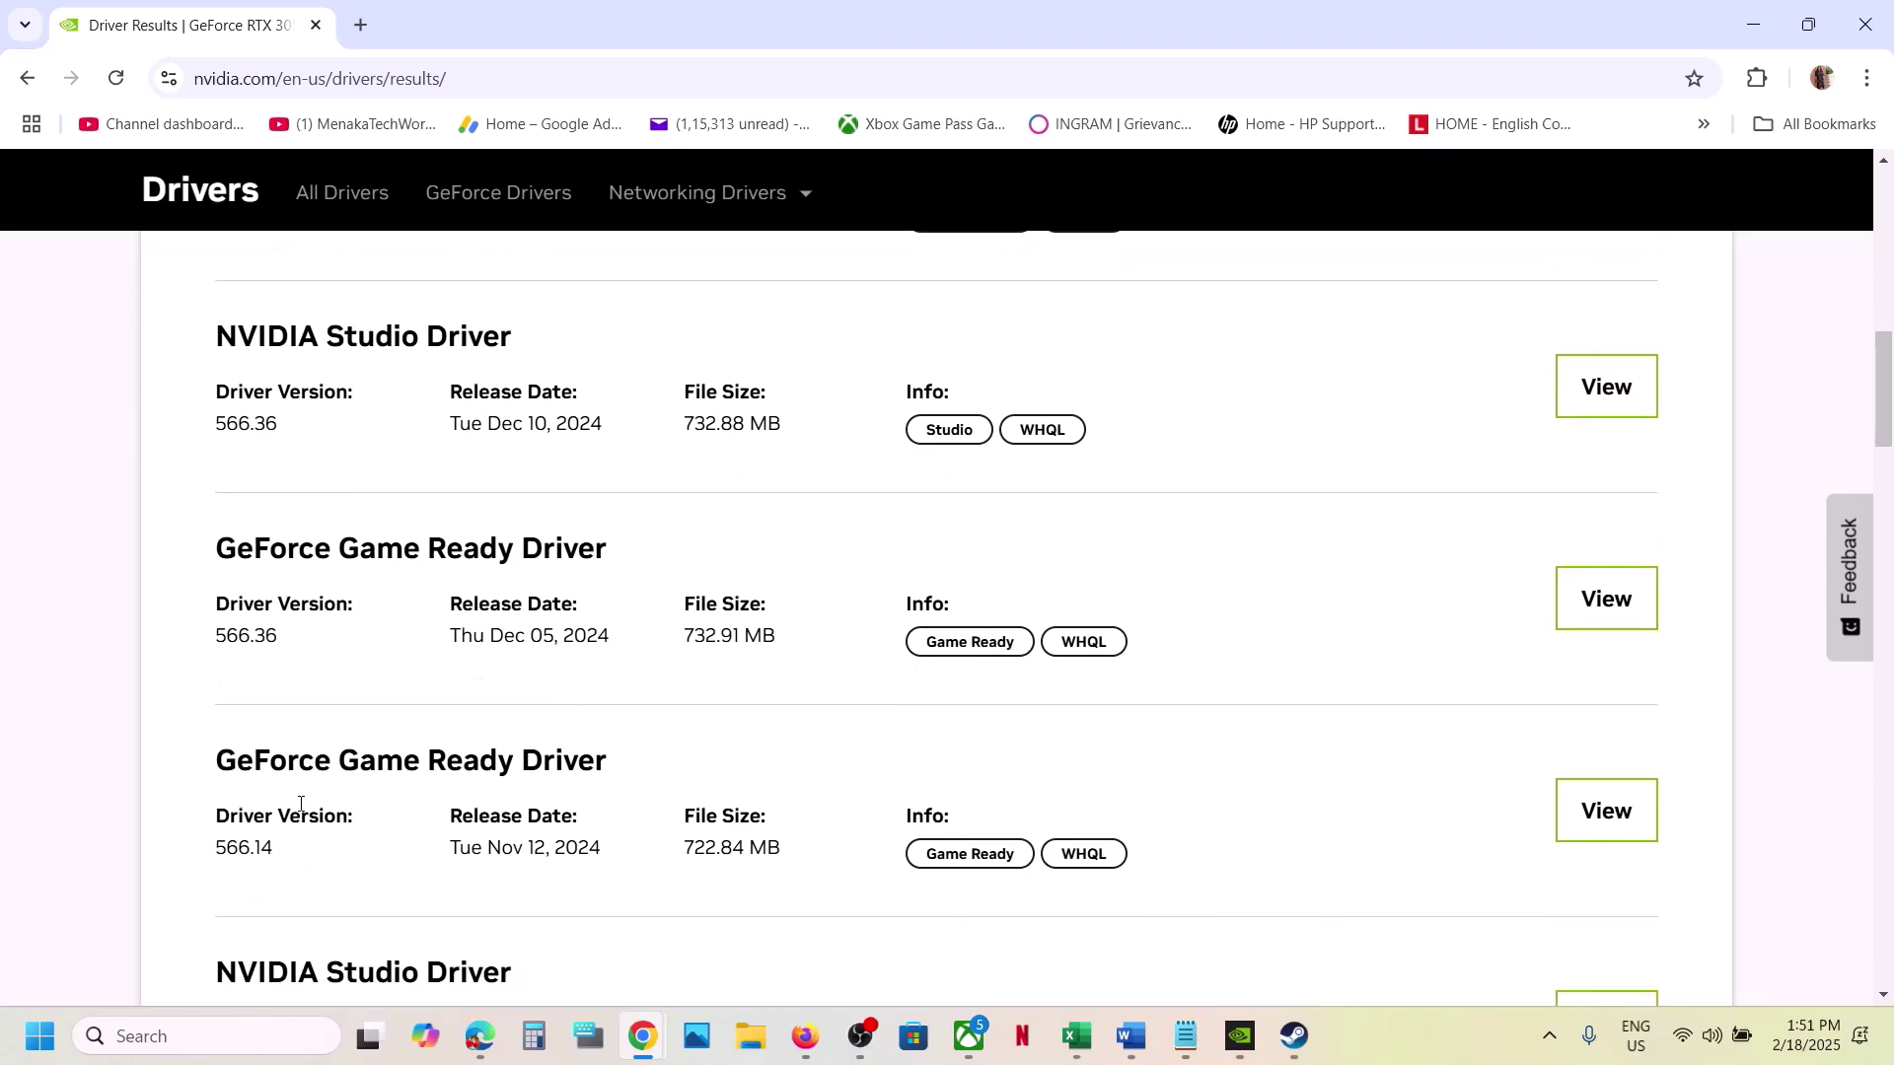
- Find the GeForce Game Ready Driver 561.09 released on Sep 11, 2024 among the older versions and download it
scroll(300, 807, "down", 4)
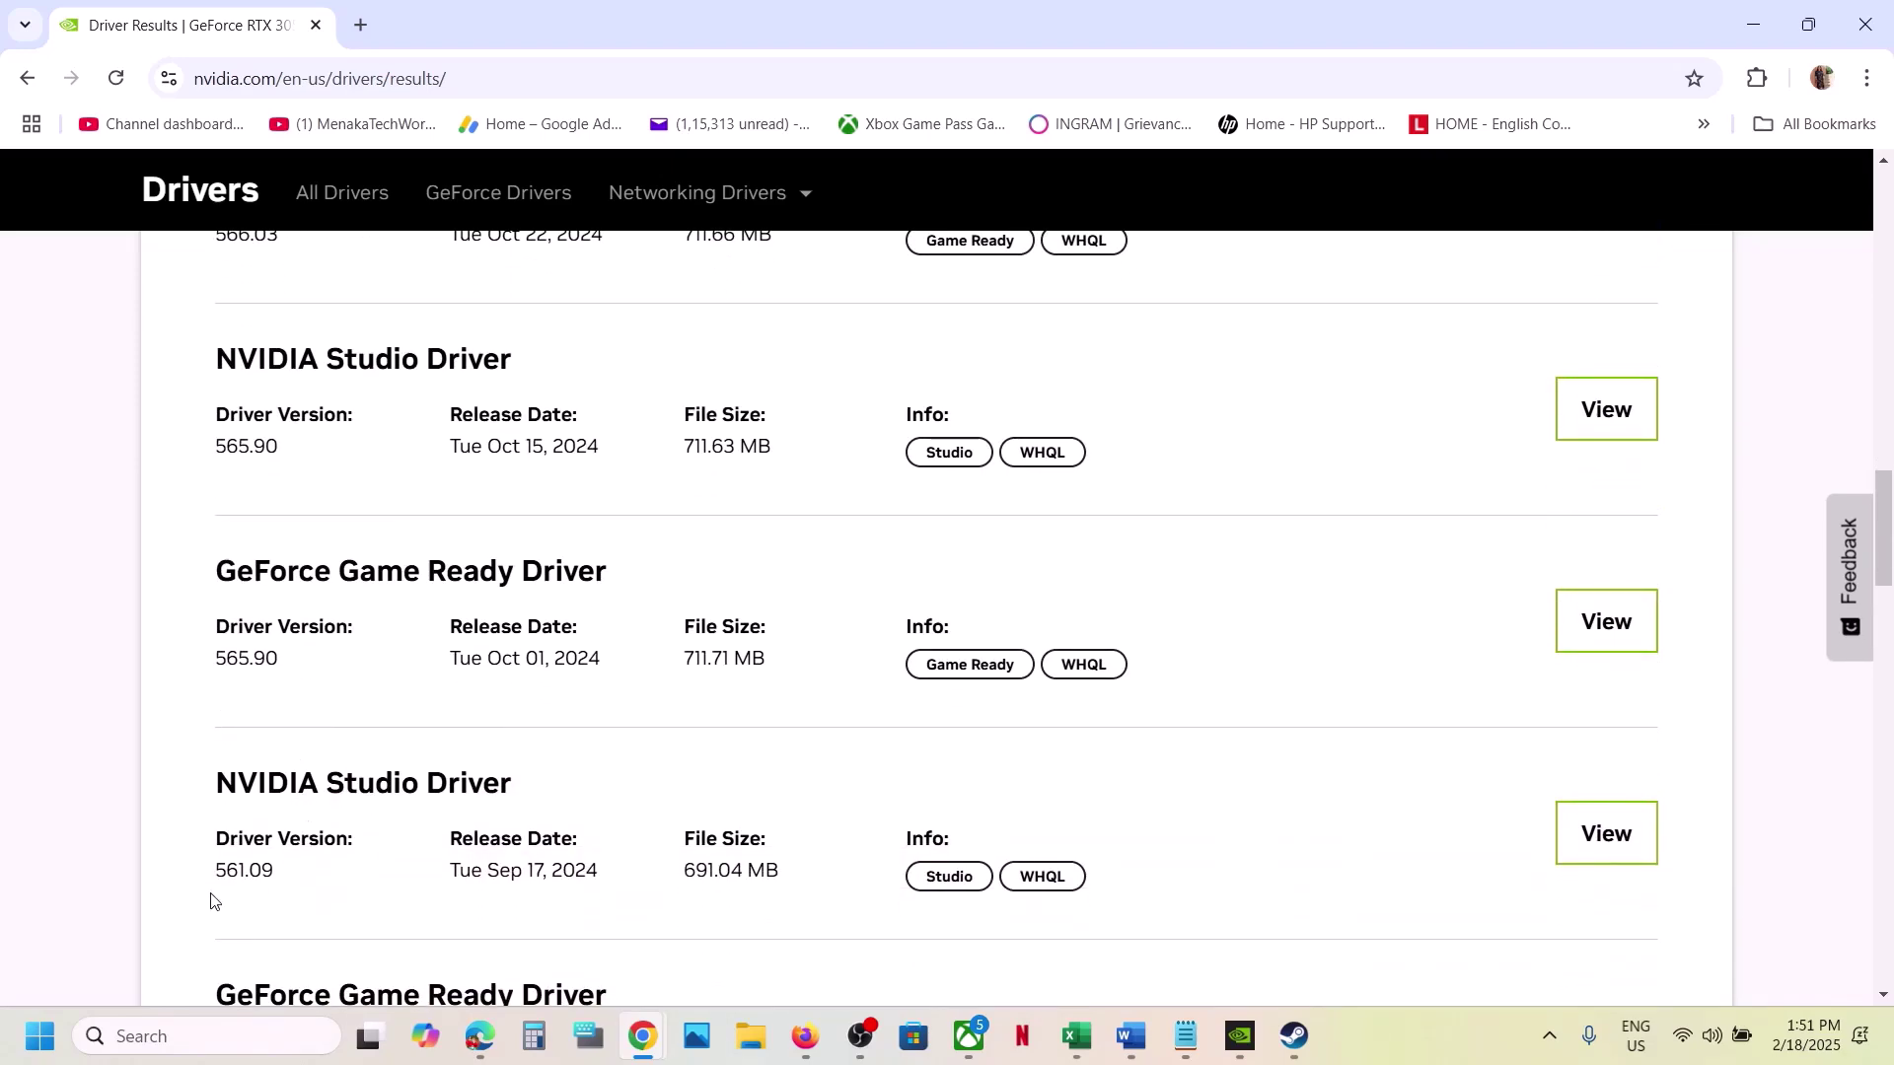
mouse_move(210, 883)
left_mouse_down()
mouse_move(282, 881)
mouse_move(214, 878)
left_mouse_up()
left_click(280, 881)
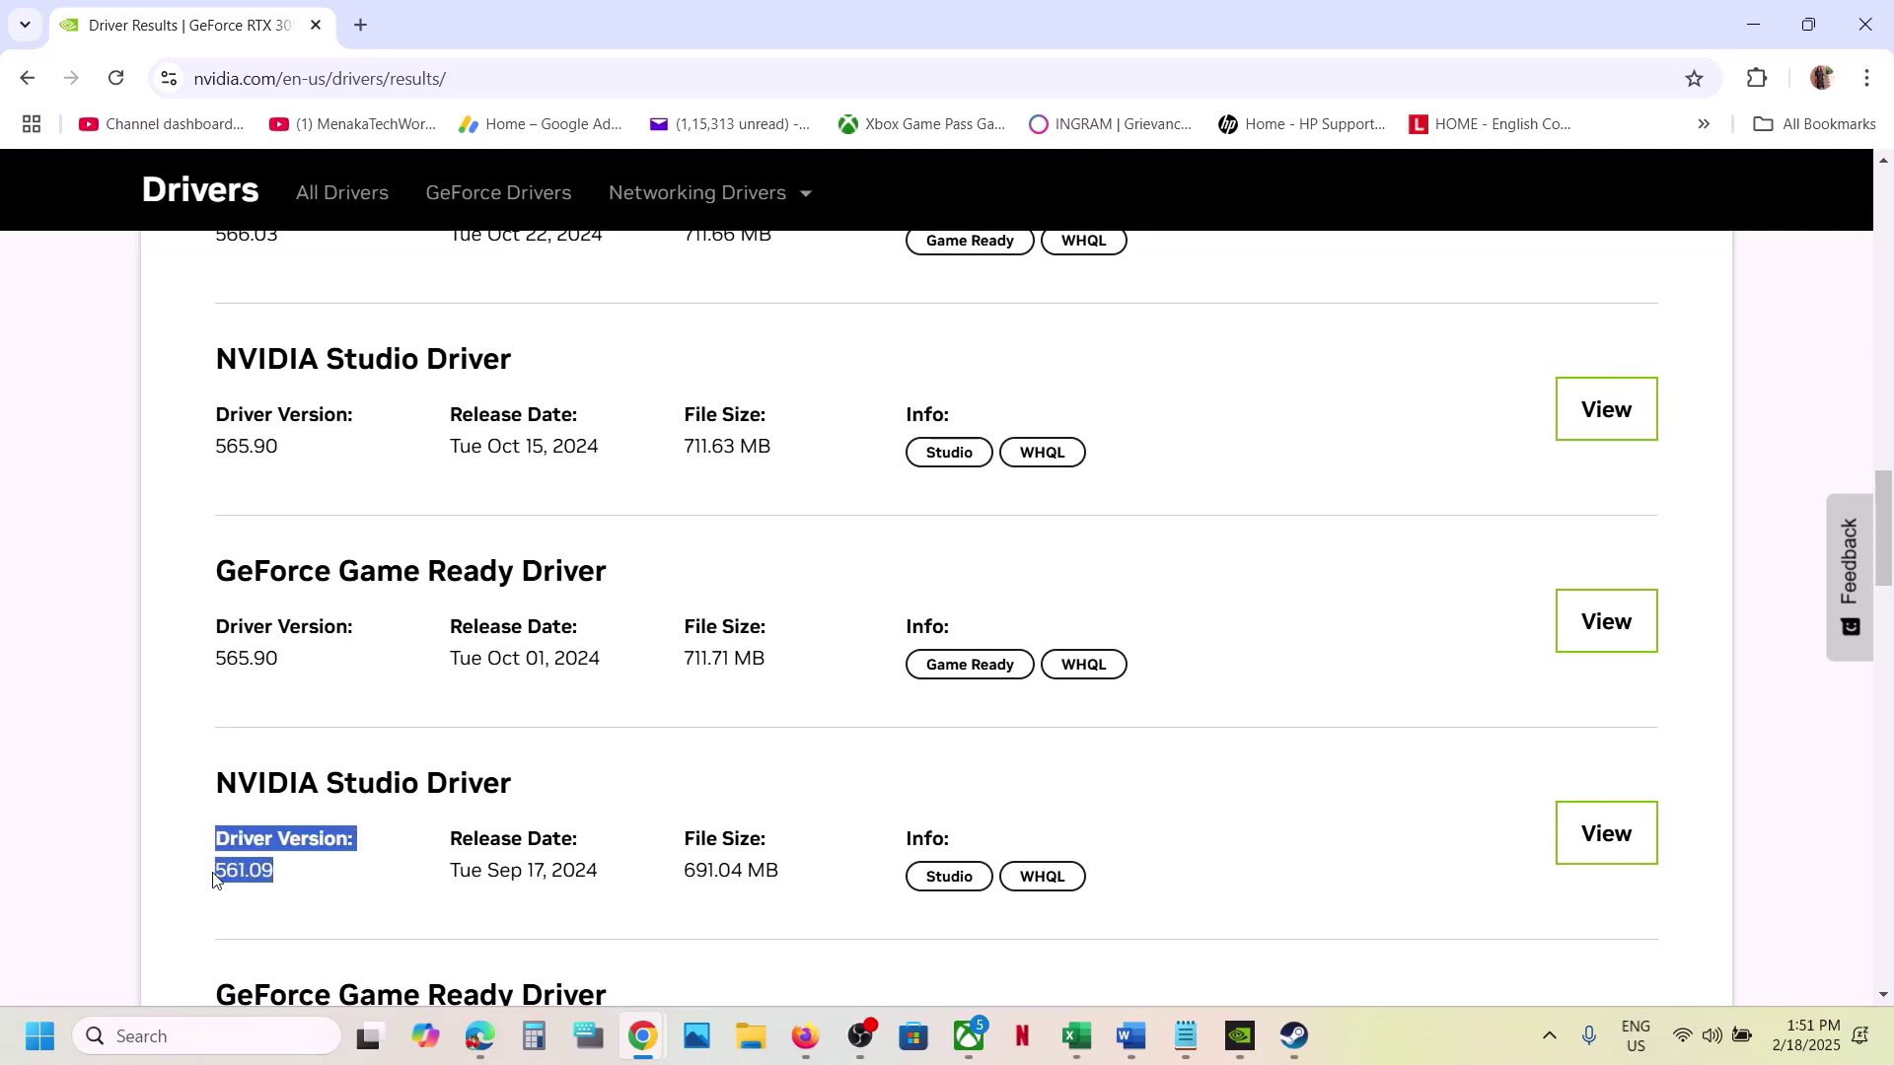
scroll(213, 878, "down", 2)
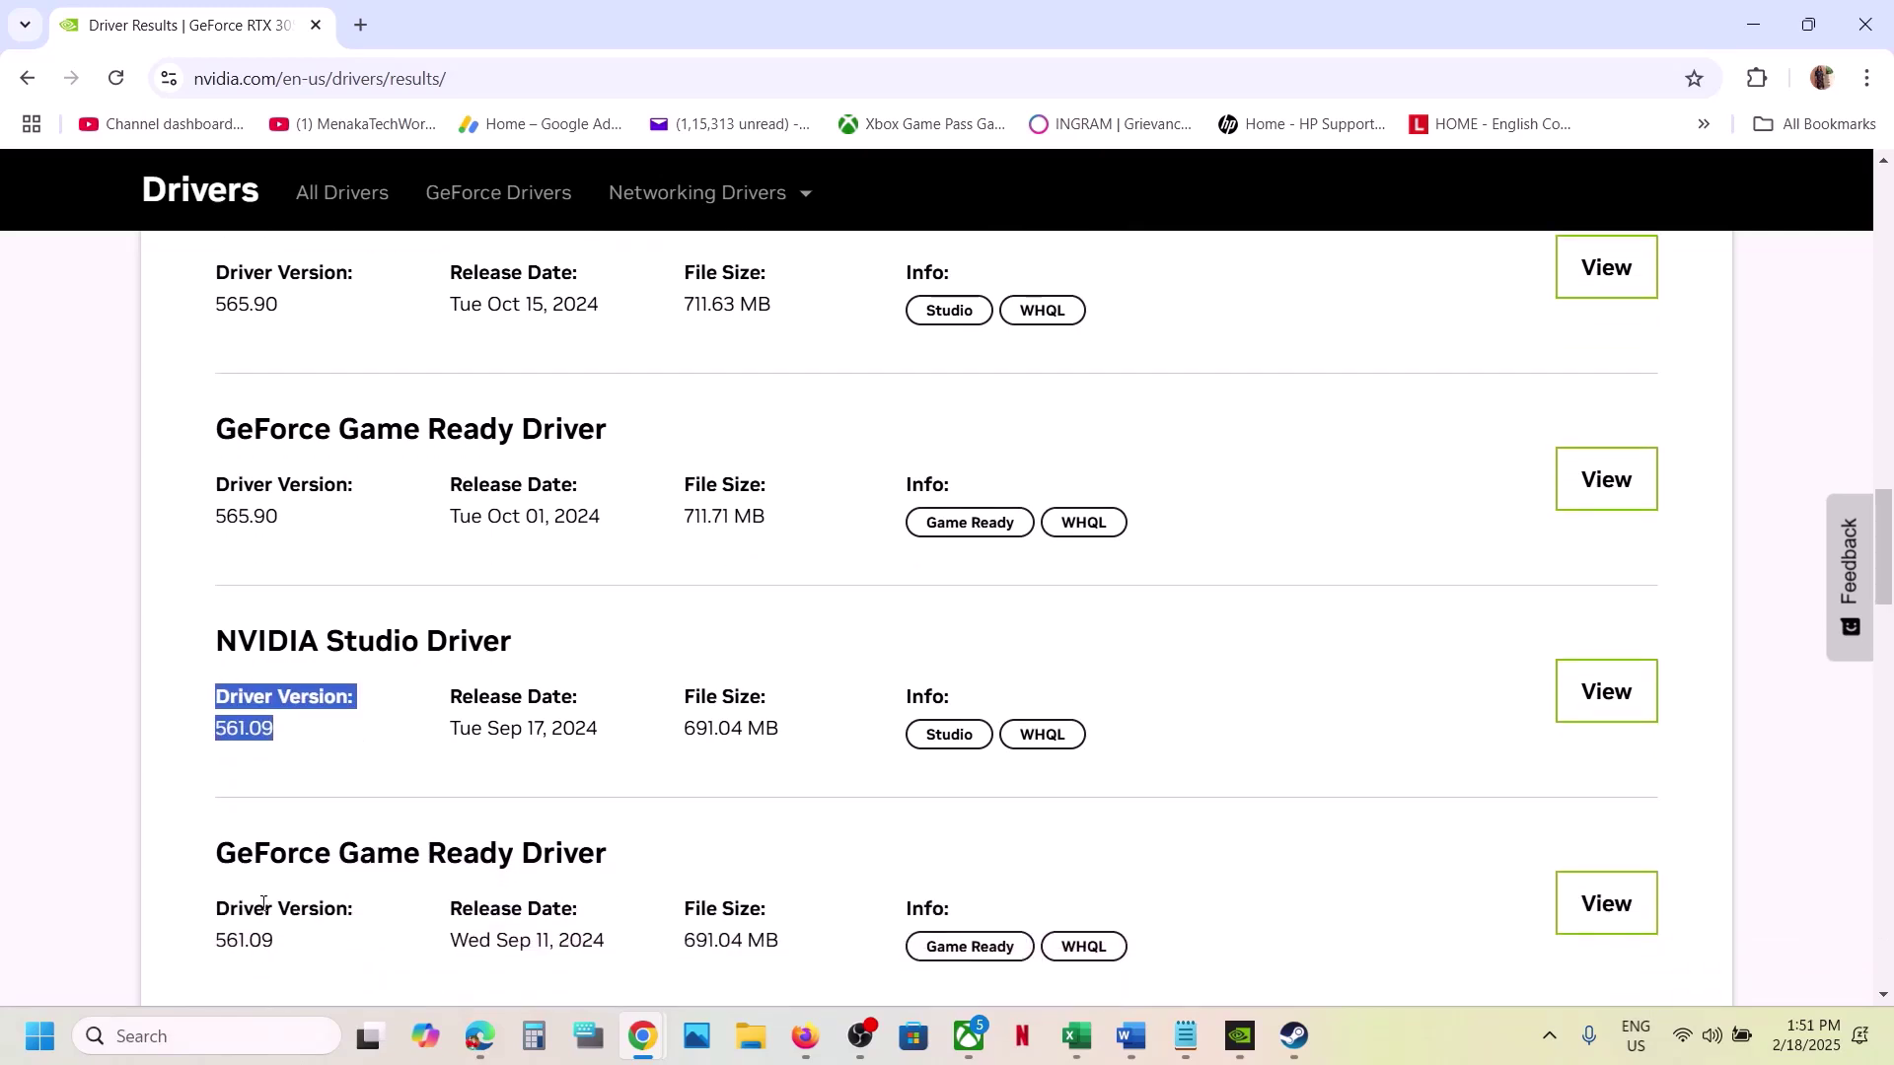
left_click_drag(212, 875, 577, 863)
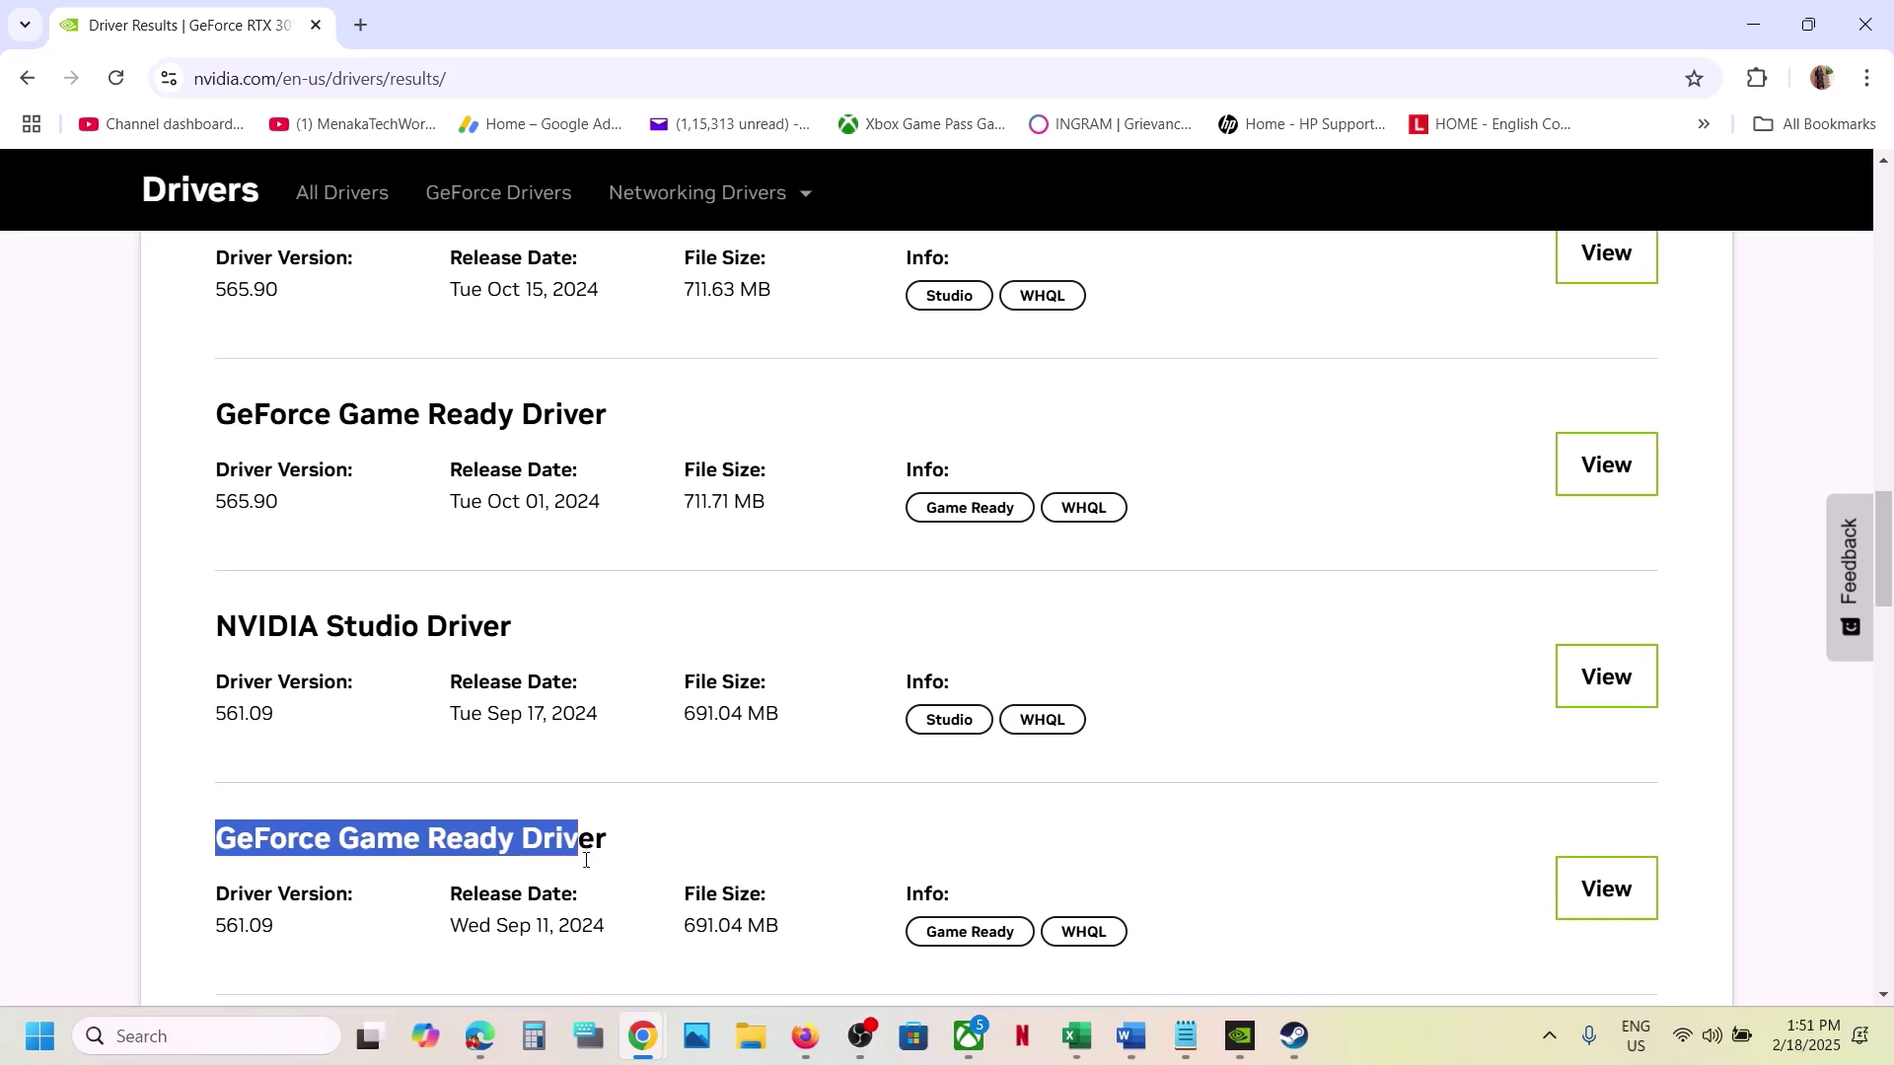
scroll(220, 868, "down", 1)
mouse_move(217, 880)
left_mouse_down()
mouse_move(286, 879)
mouse_move(217, 872)
left_mouse_up()
left_click(285, 879)
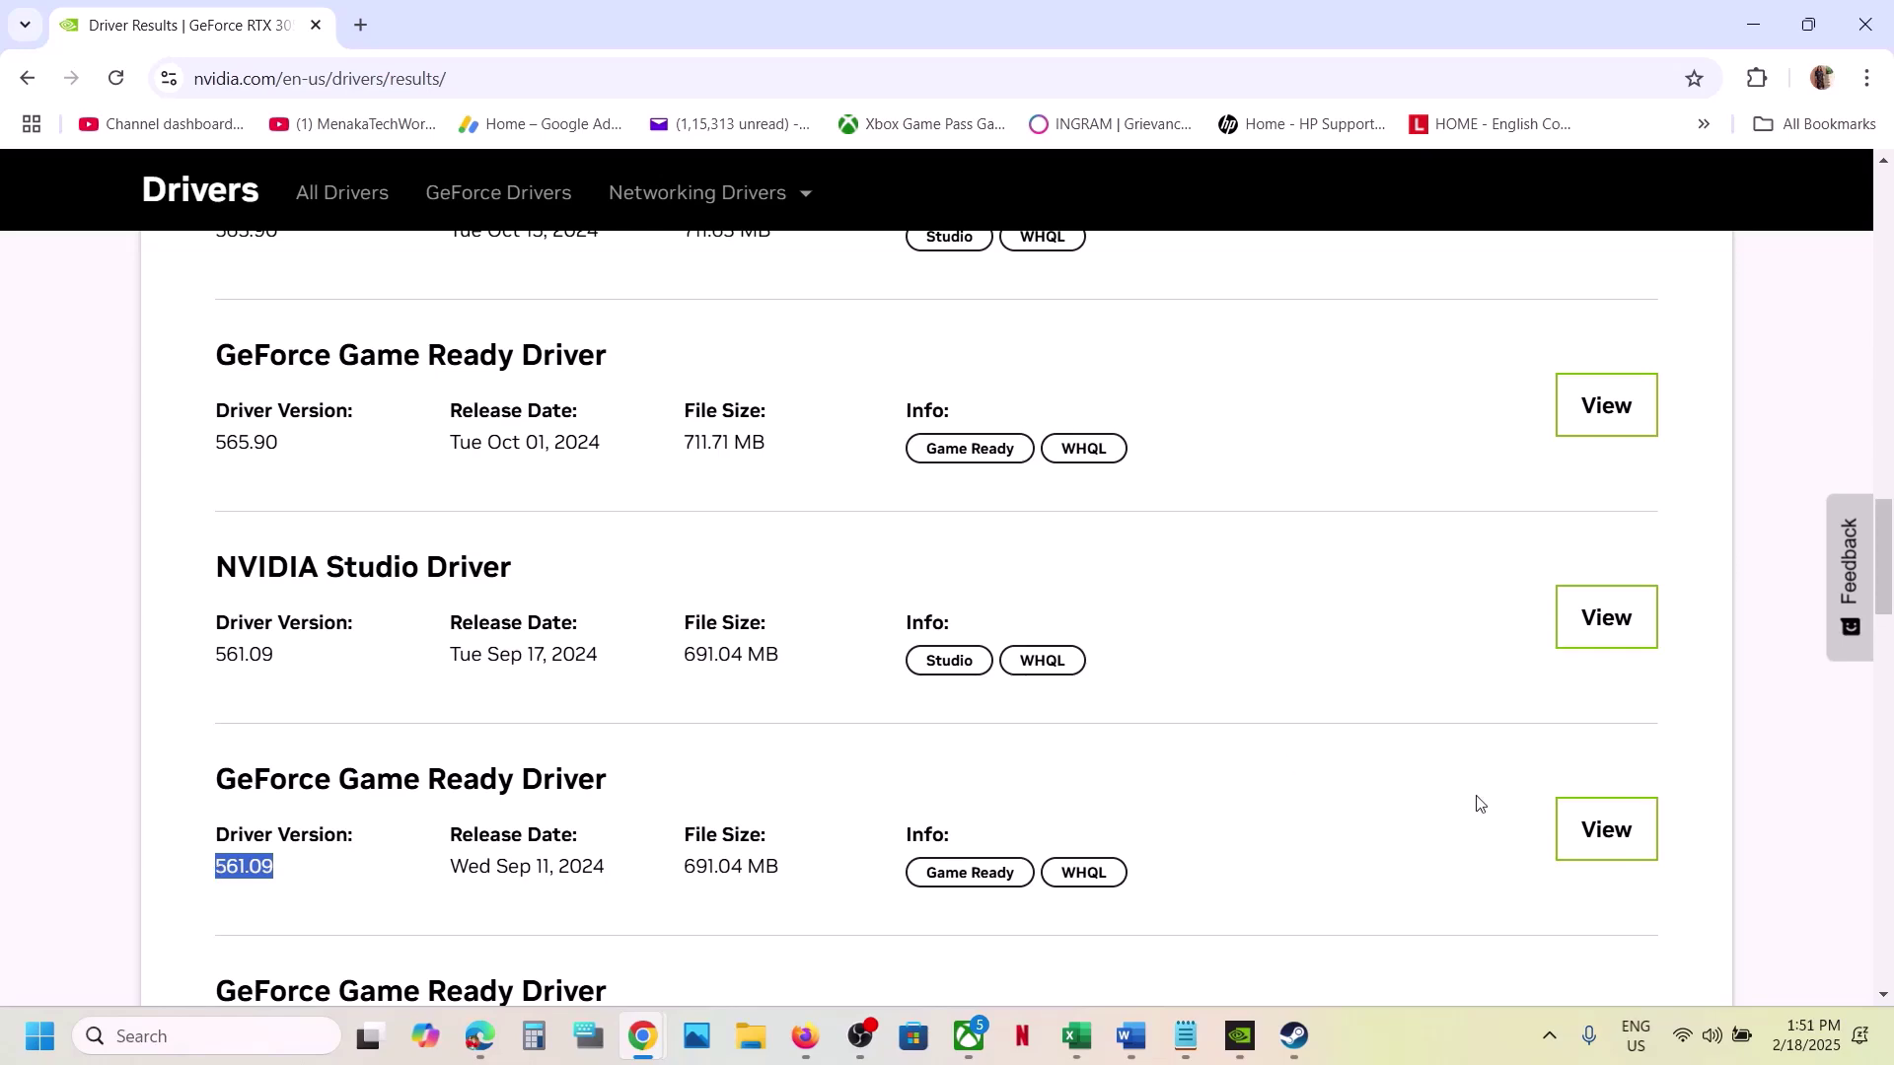
left_click(1582, 830)
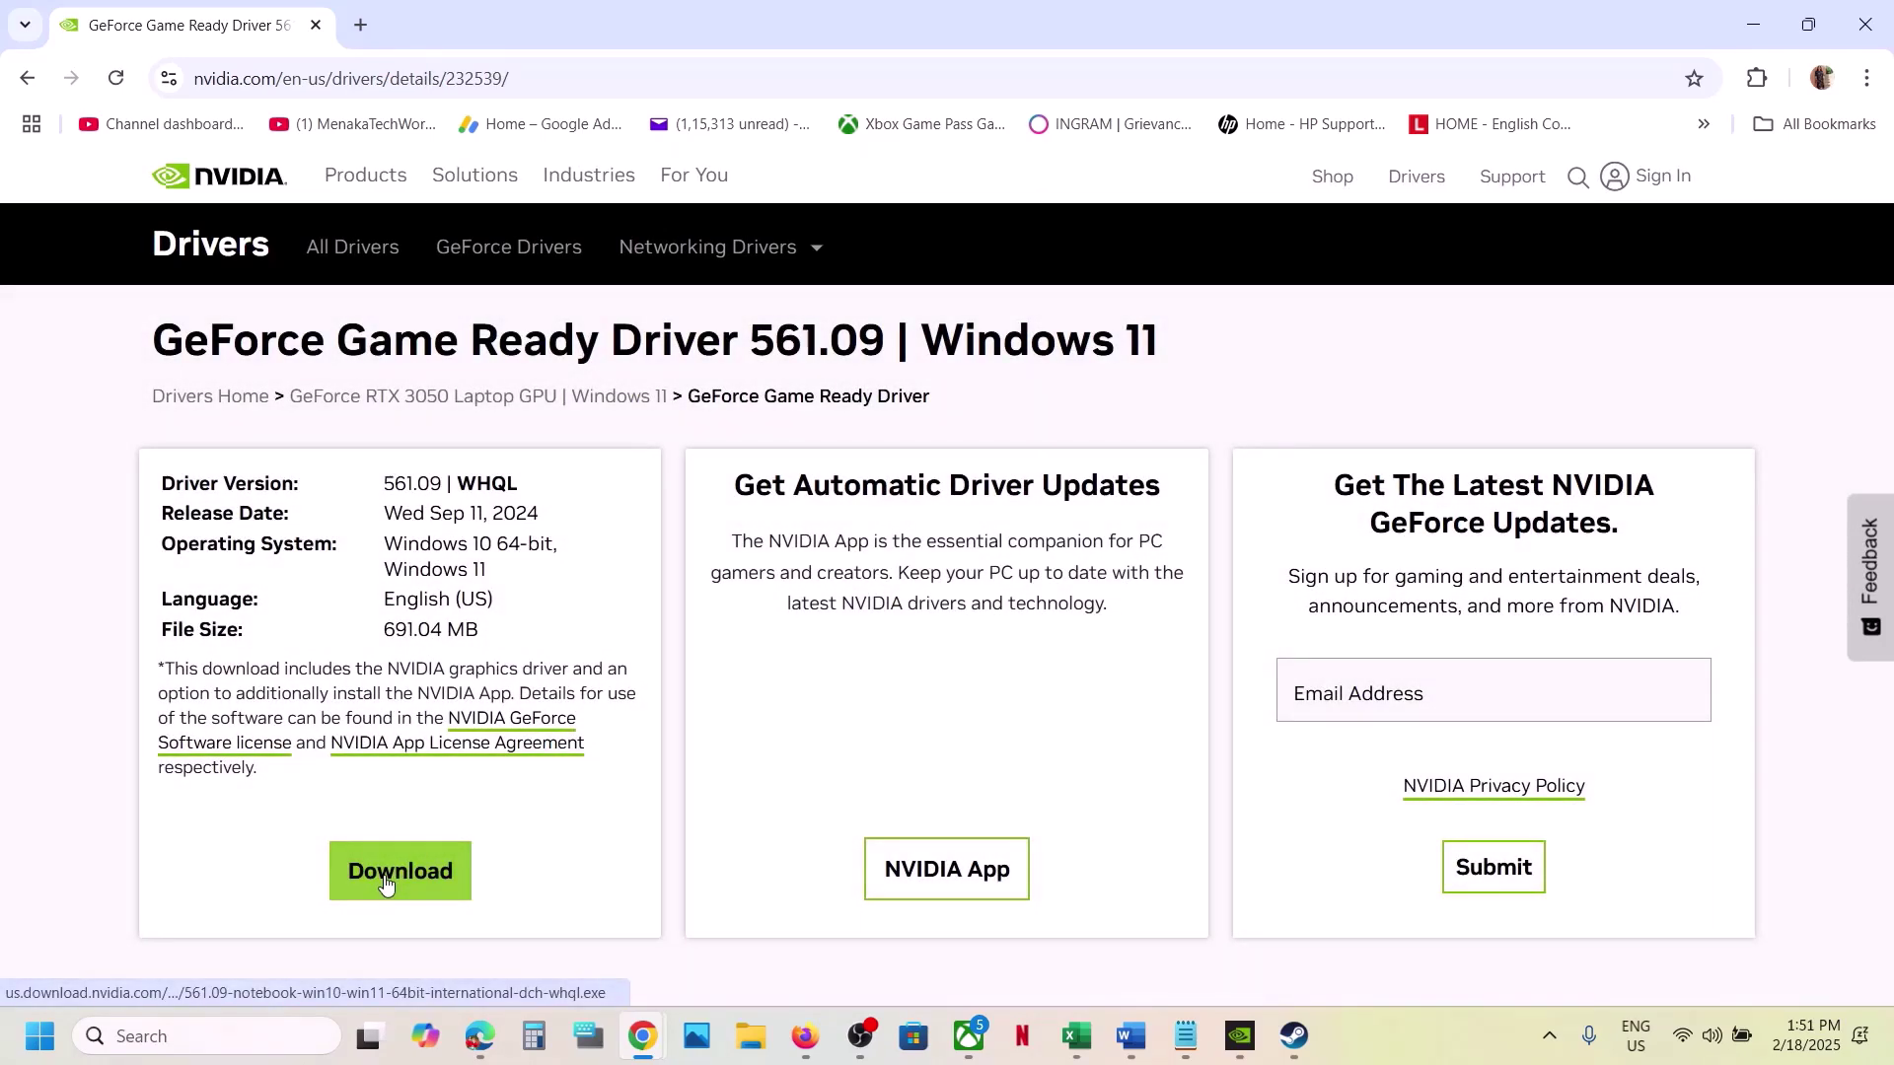
left_click(385, 884)
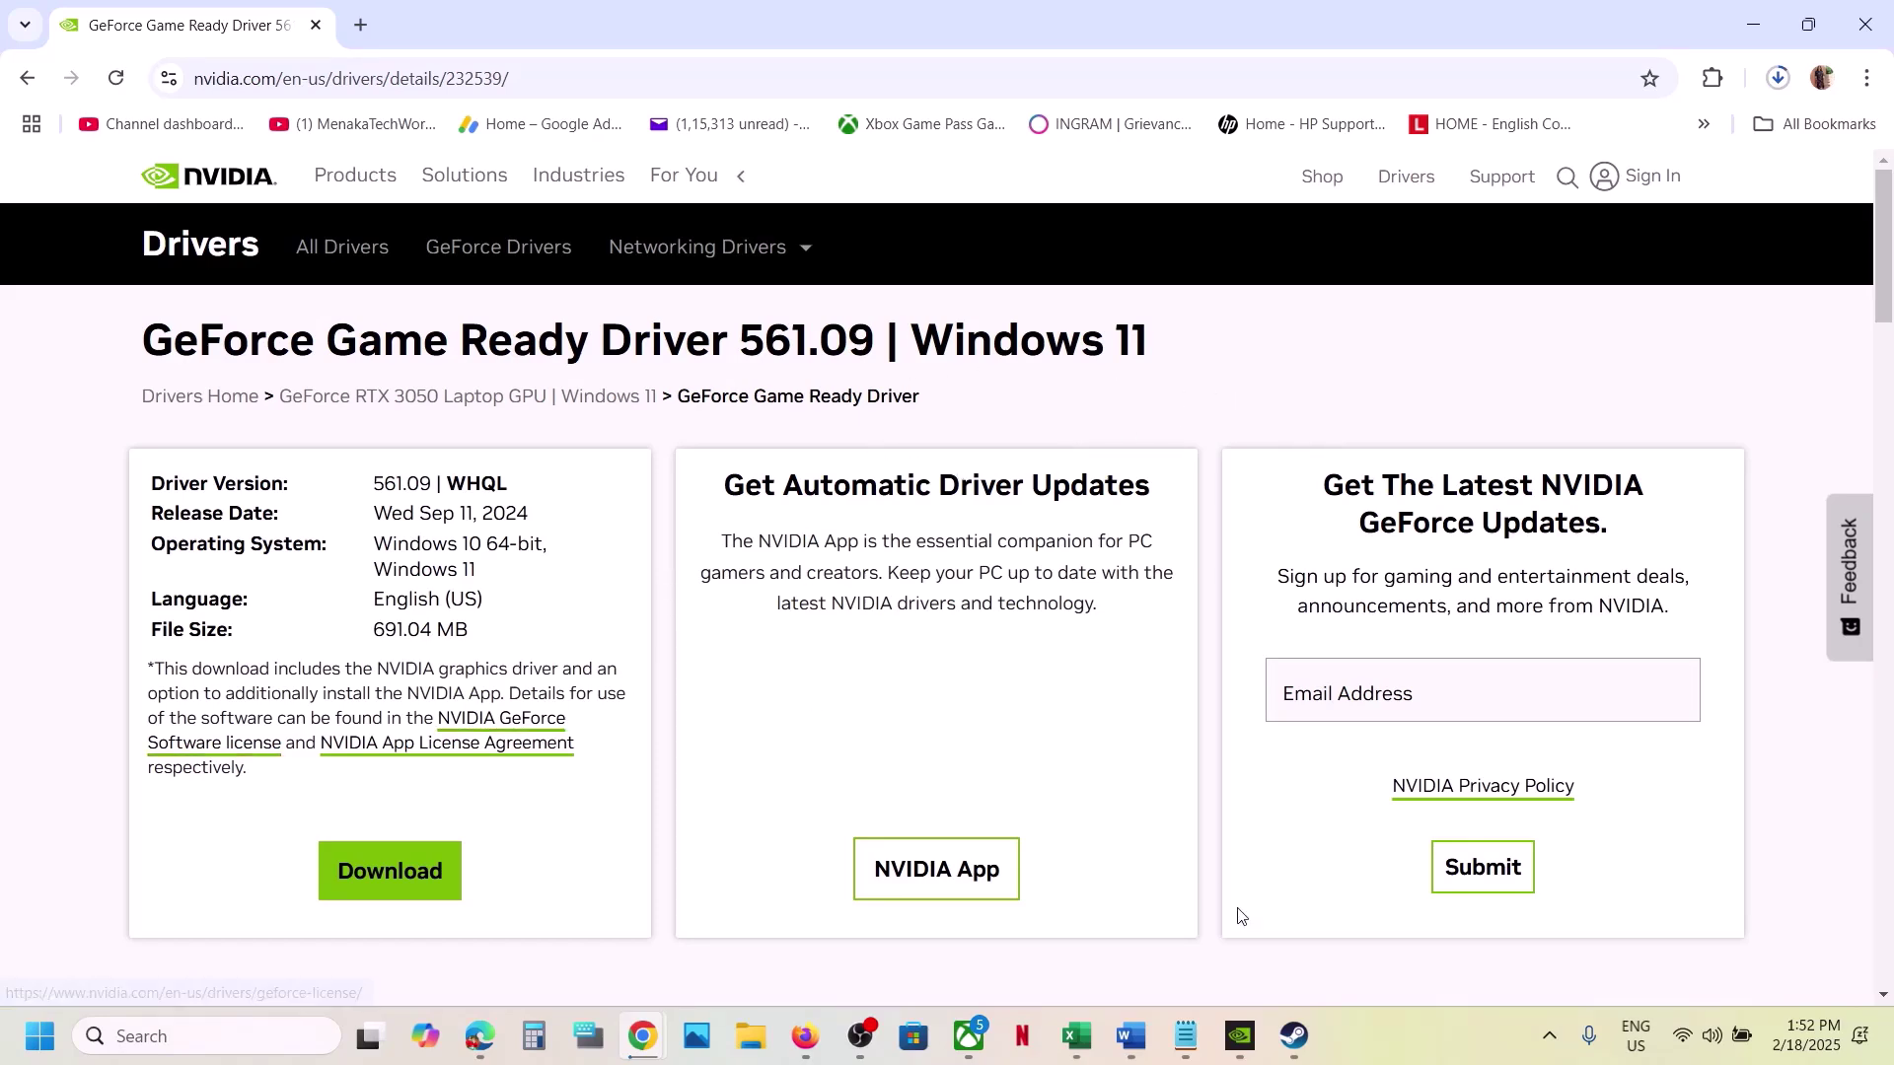
- Copy the name "DLSS Swapper" from Step 5 of the Word document, search Windows for it and launch the app
left_click(1127, 1038)
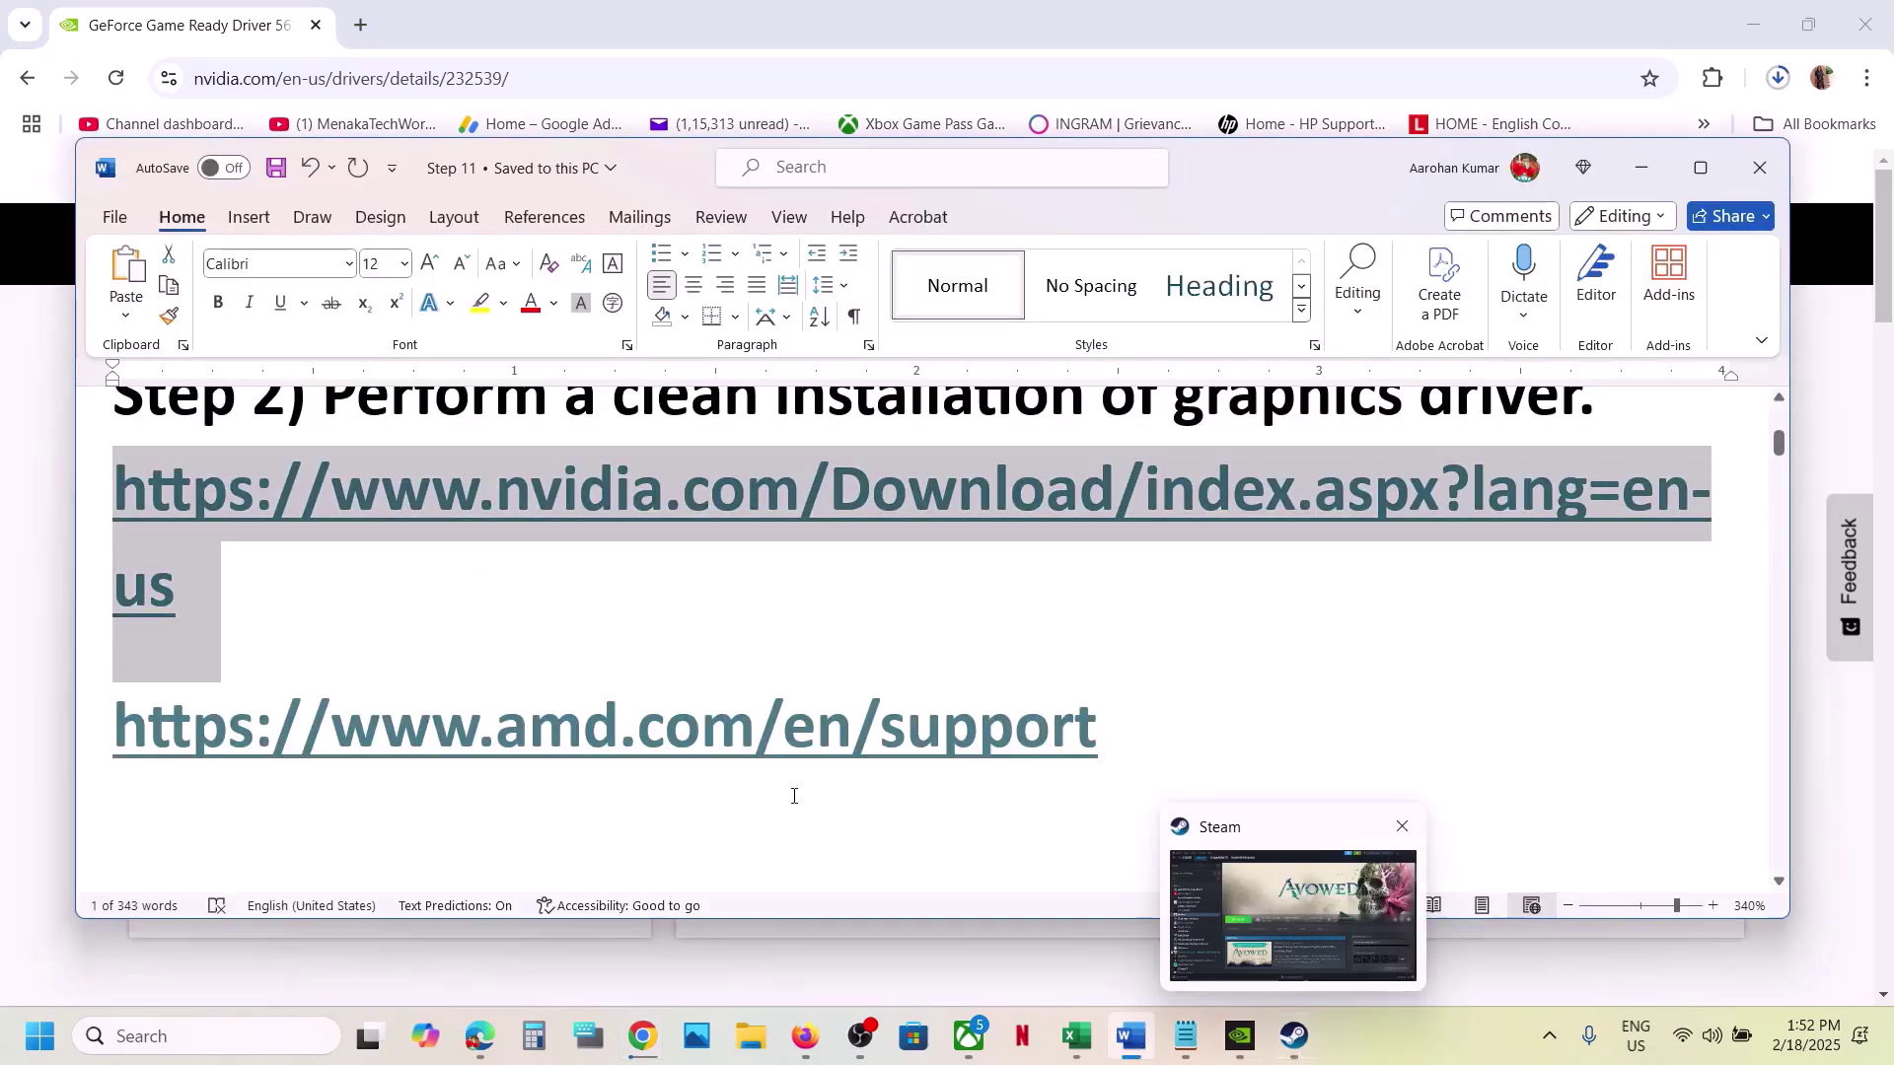
scroll(794, 796, "down", 2)
scroll(794, 796, "down", 6)
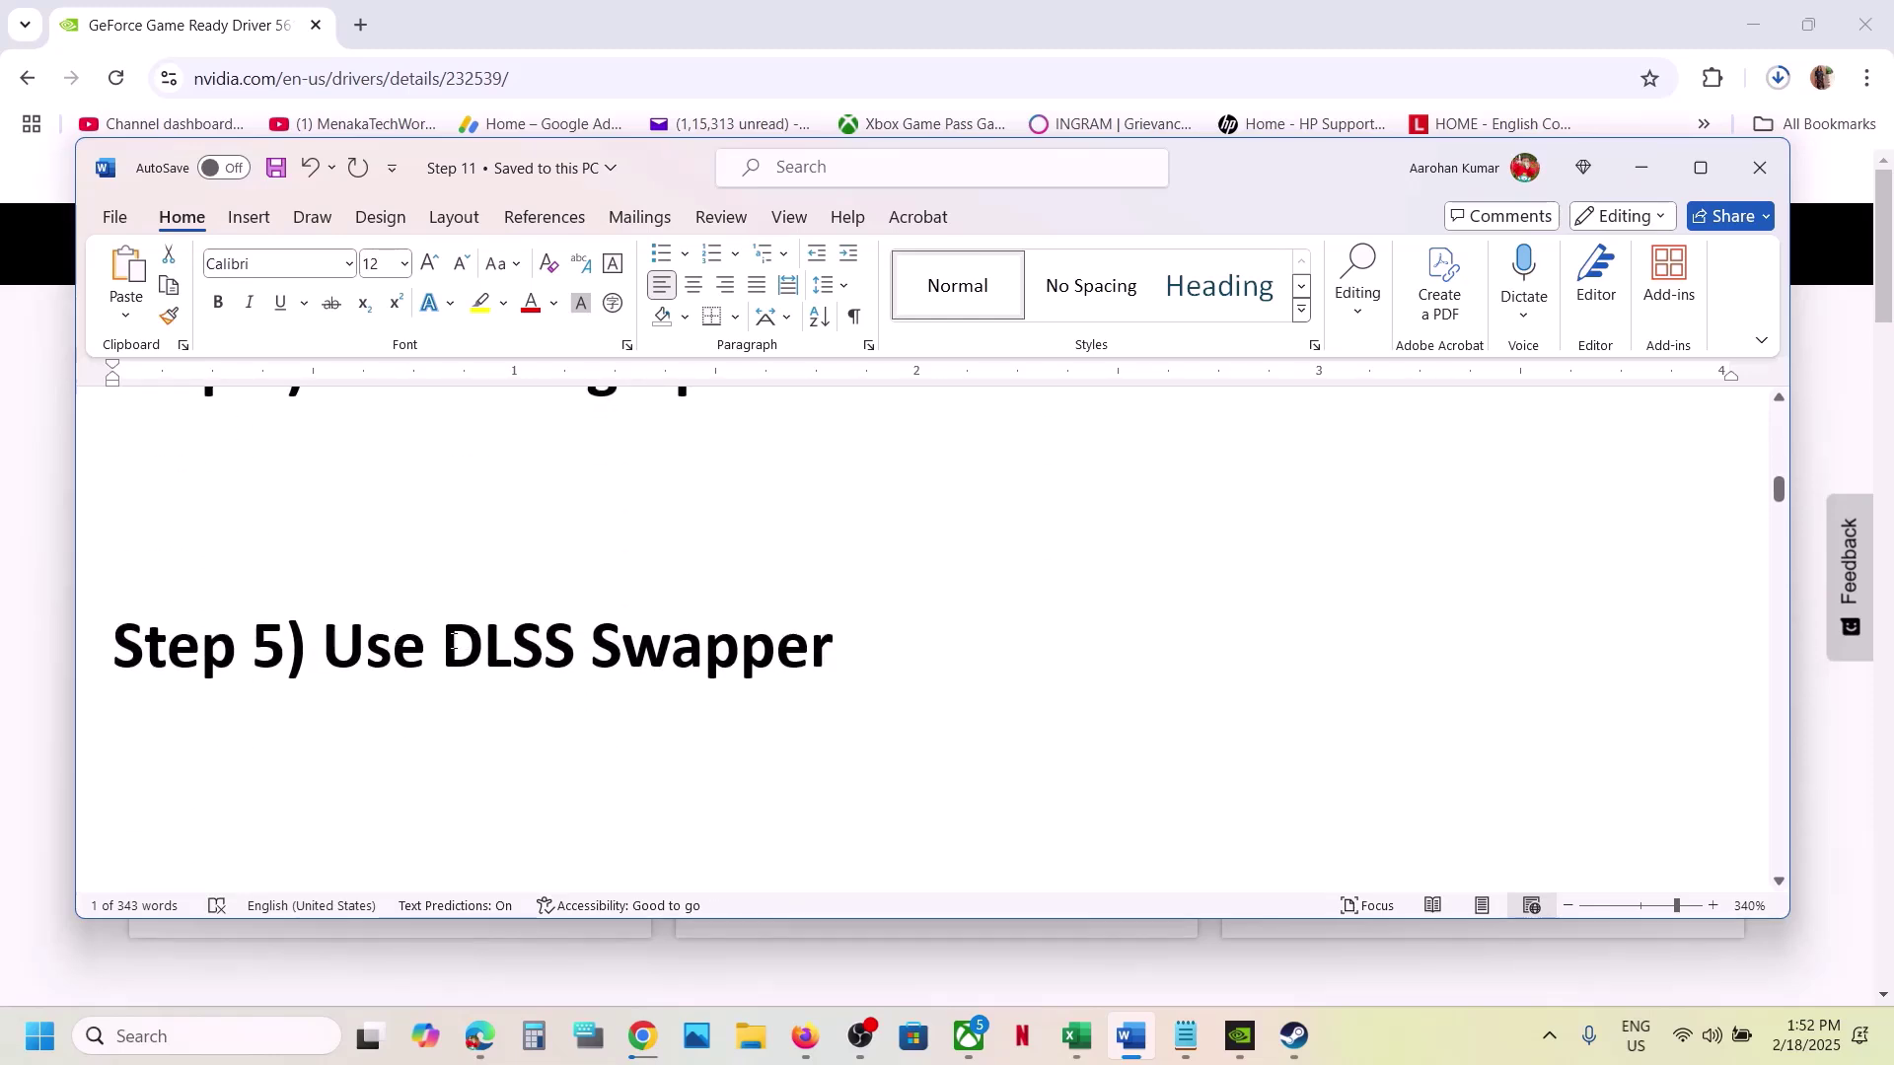
left_click_drag(454, 641, 812, 673)
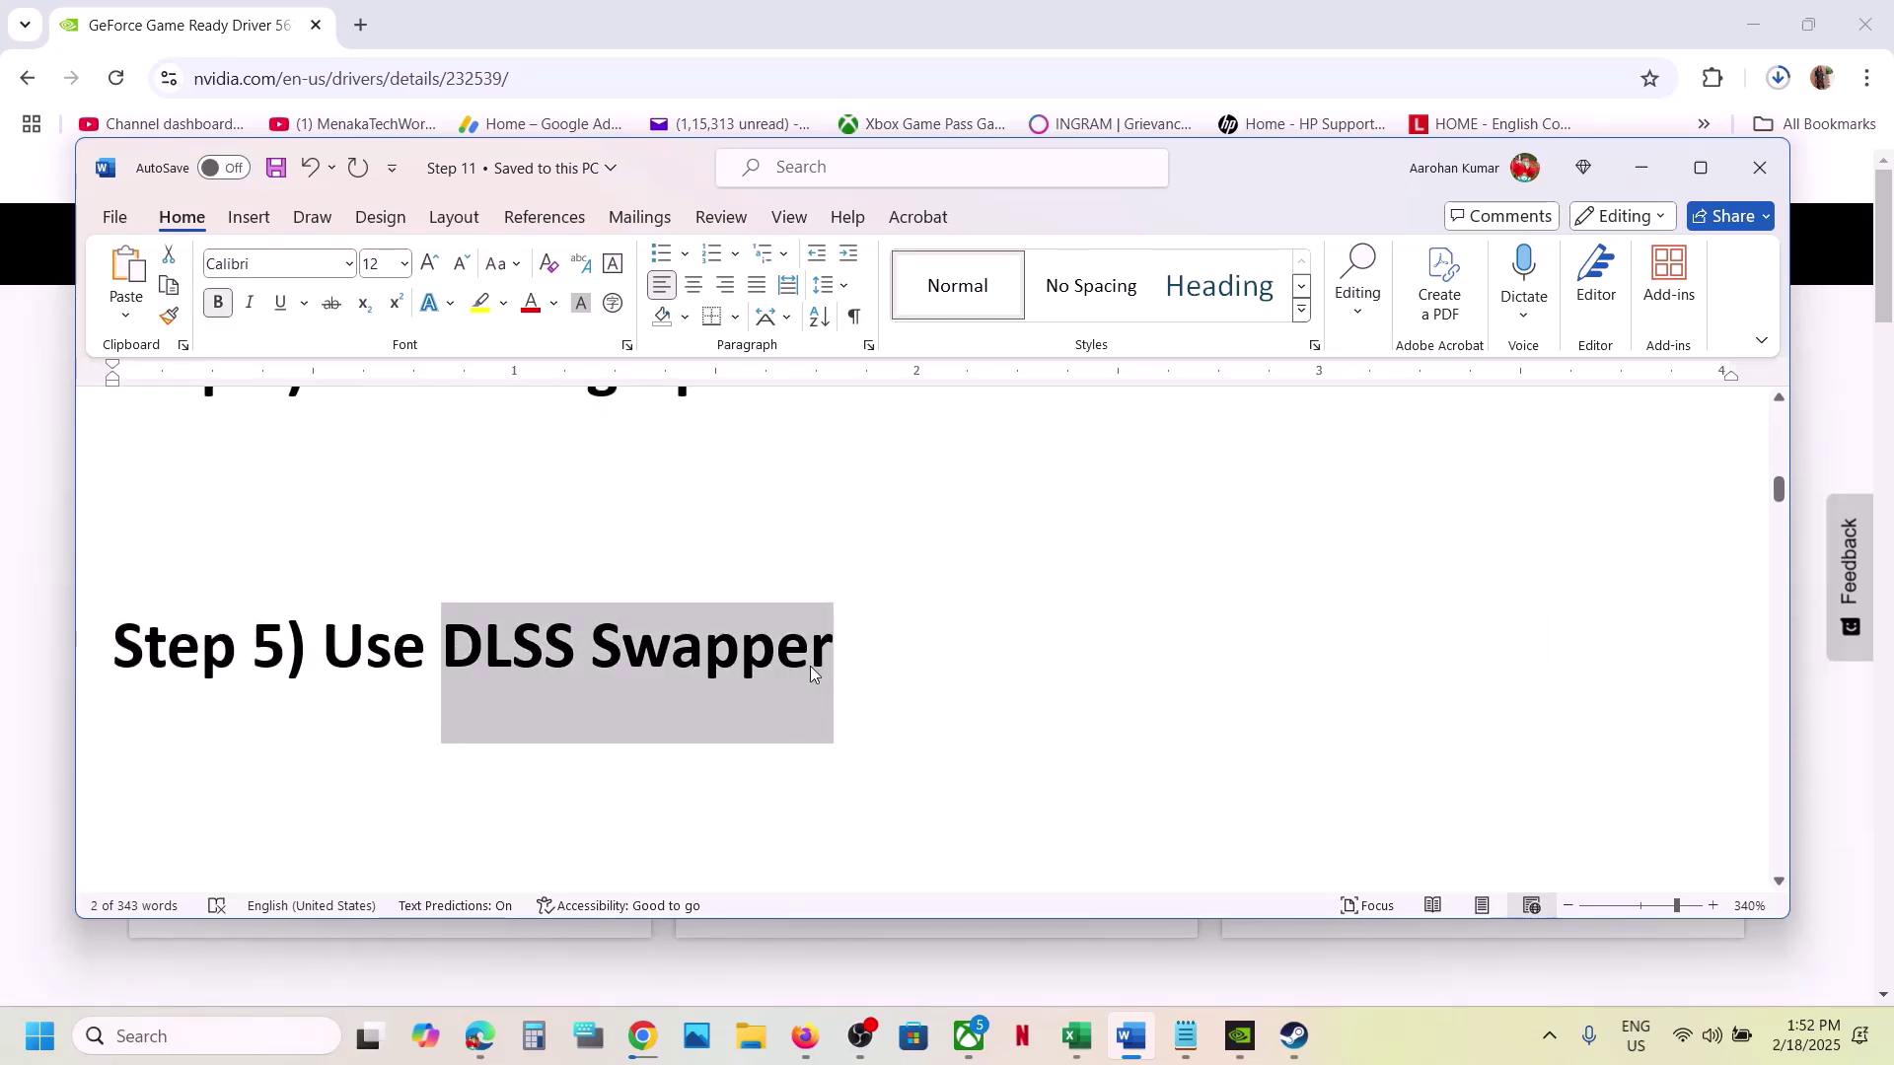
key("ctrl+c")
left_click(246, 1040)
key("ctrl+v")
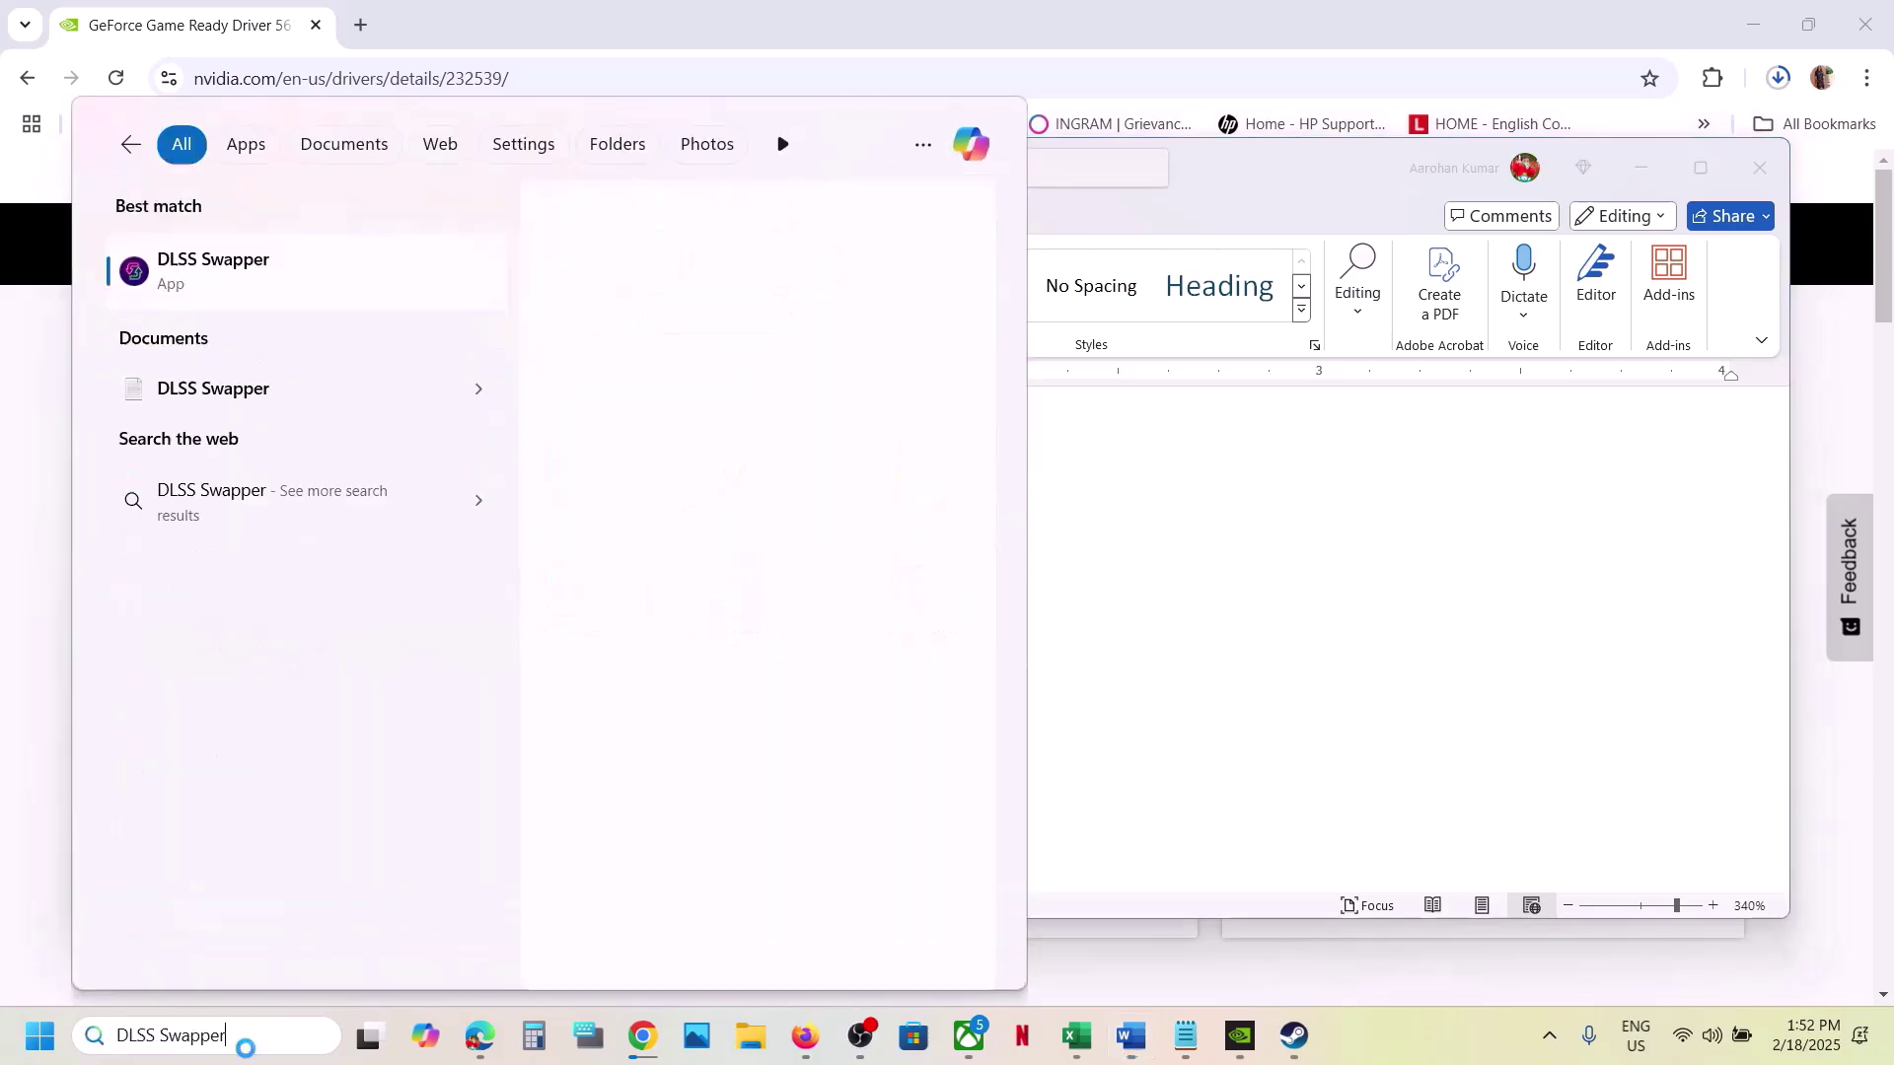
left_click(292, 277)
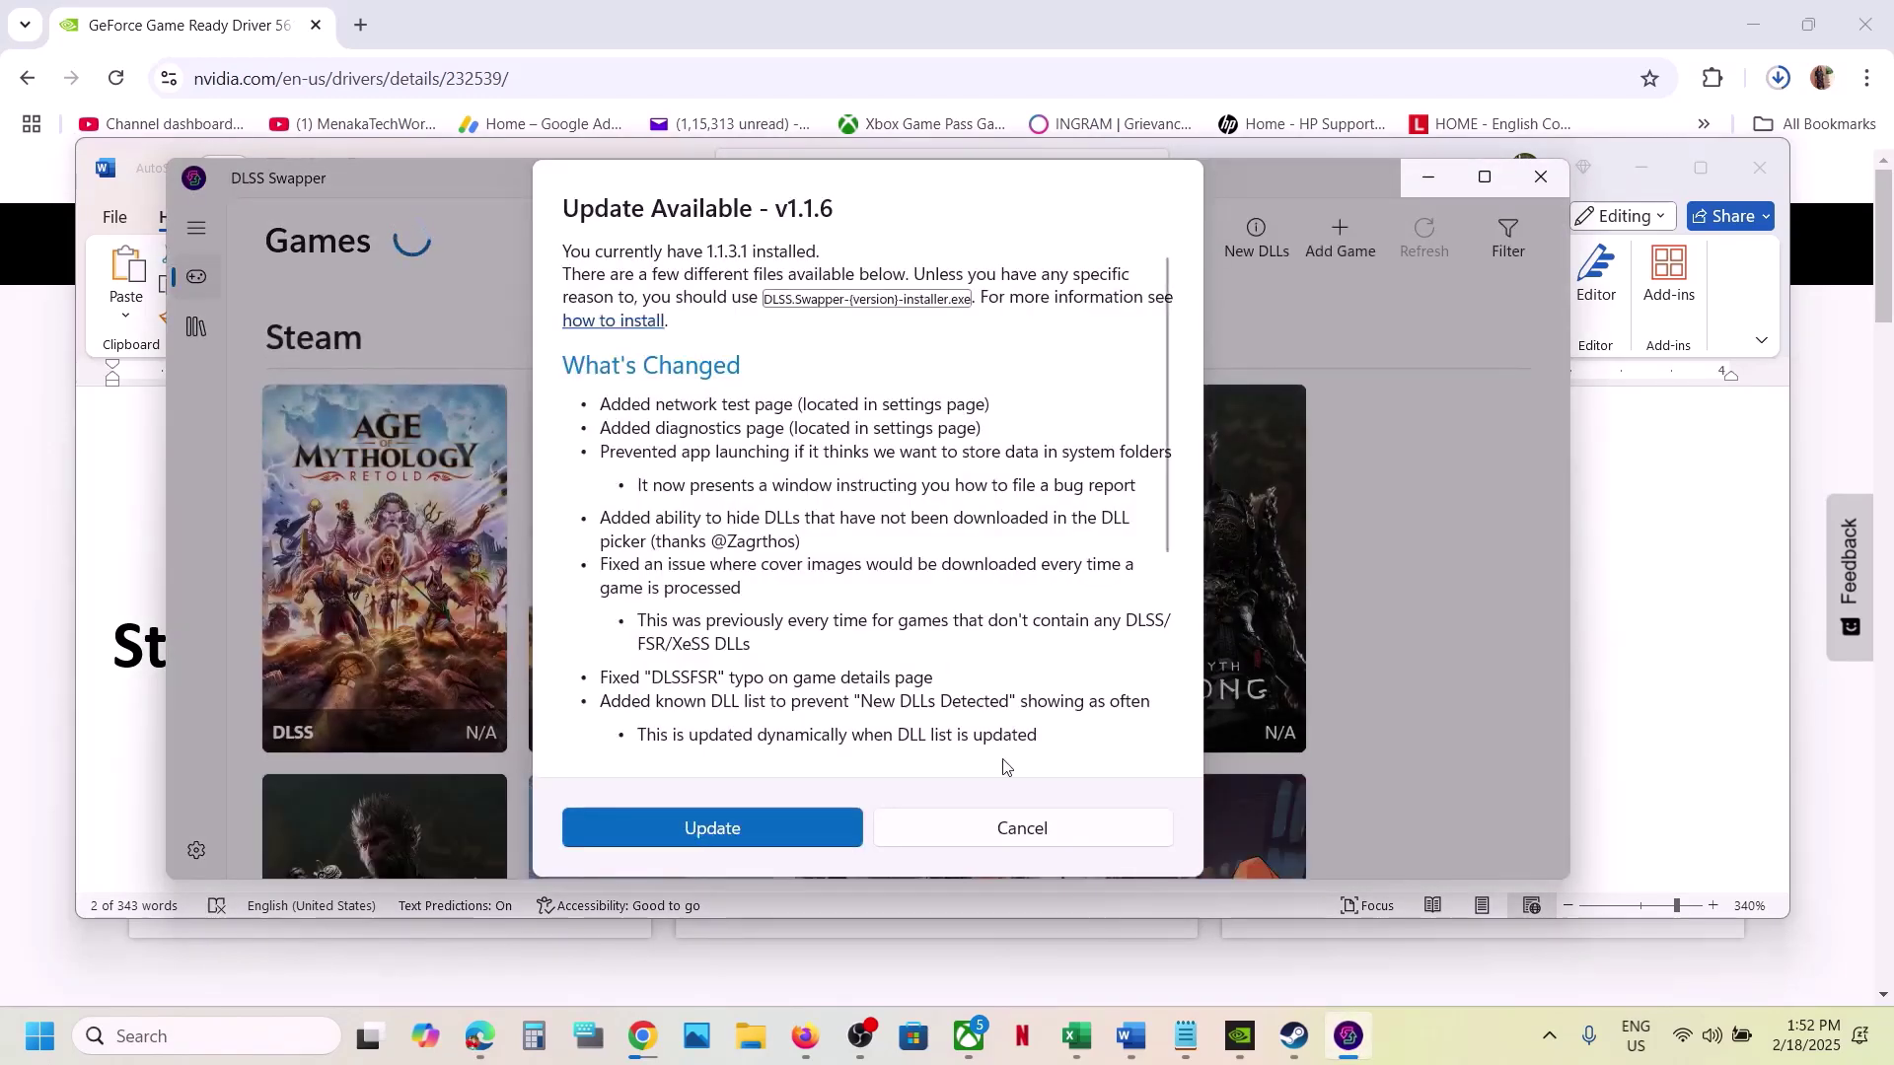
- Decline the v1.1.6 update, maximize the DLSS Swapper window and browse the Steam games list
left_click(1022, 829)
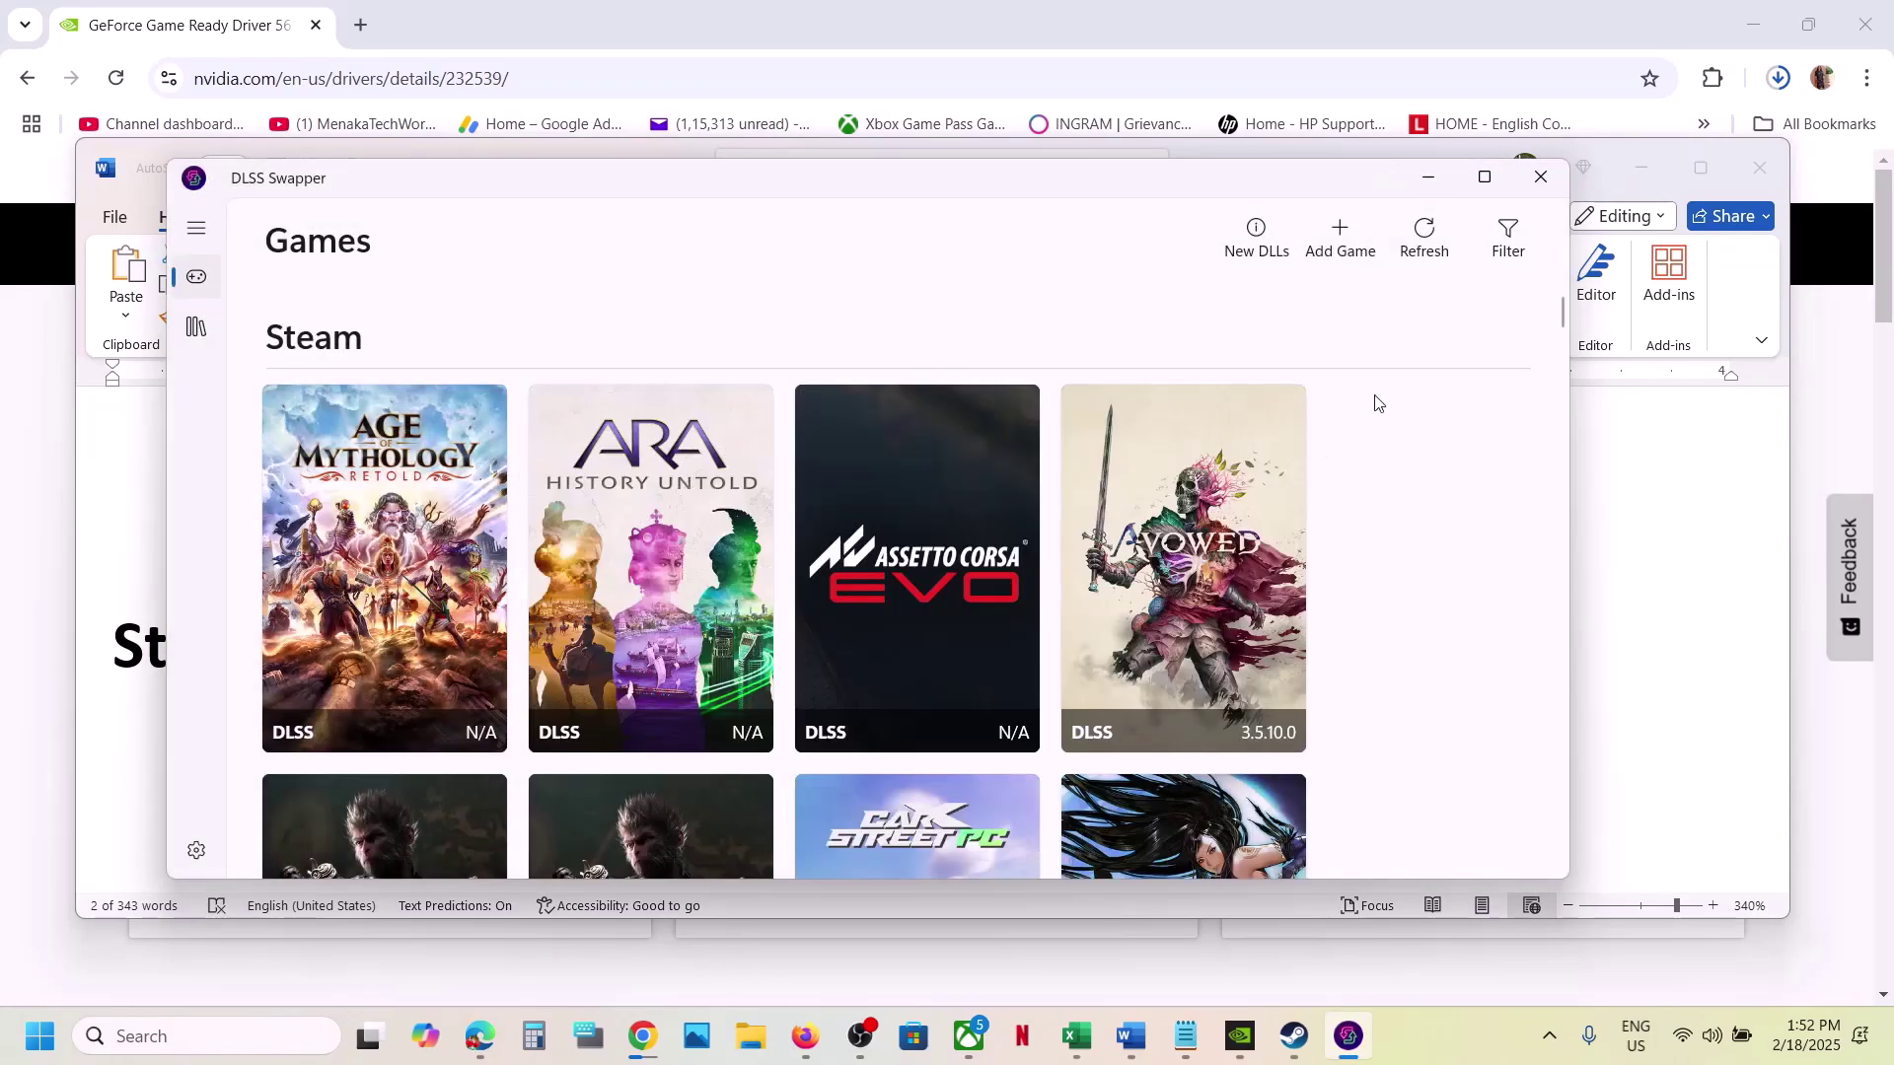
left_click(1483, 177)
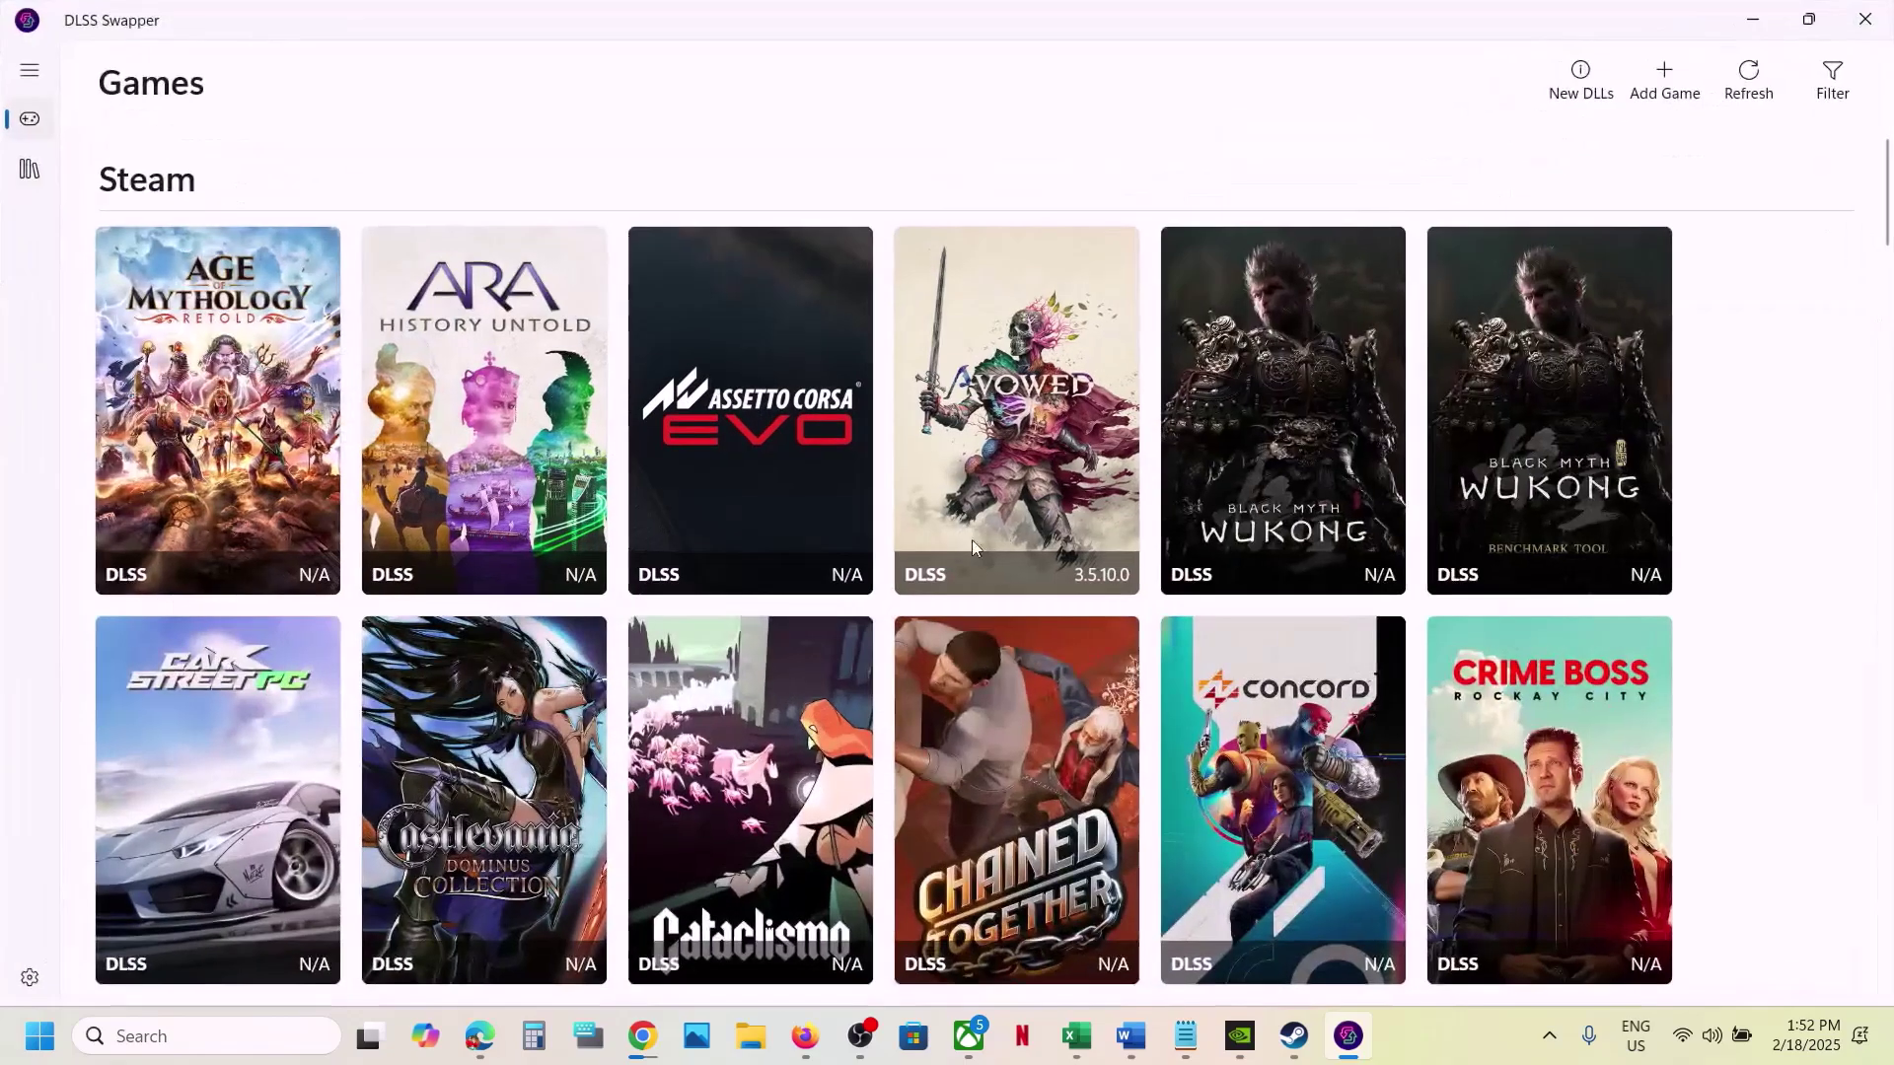
scroll(973, 542, "down", 5)
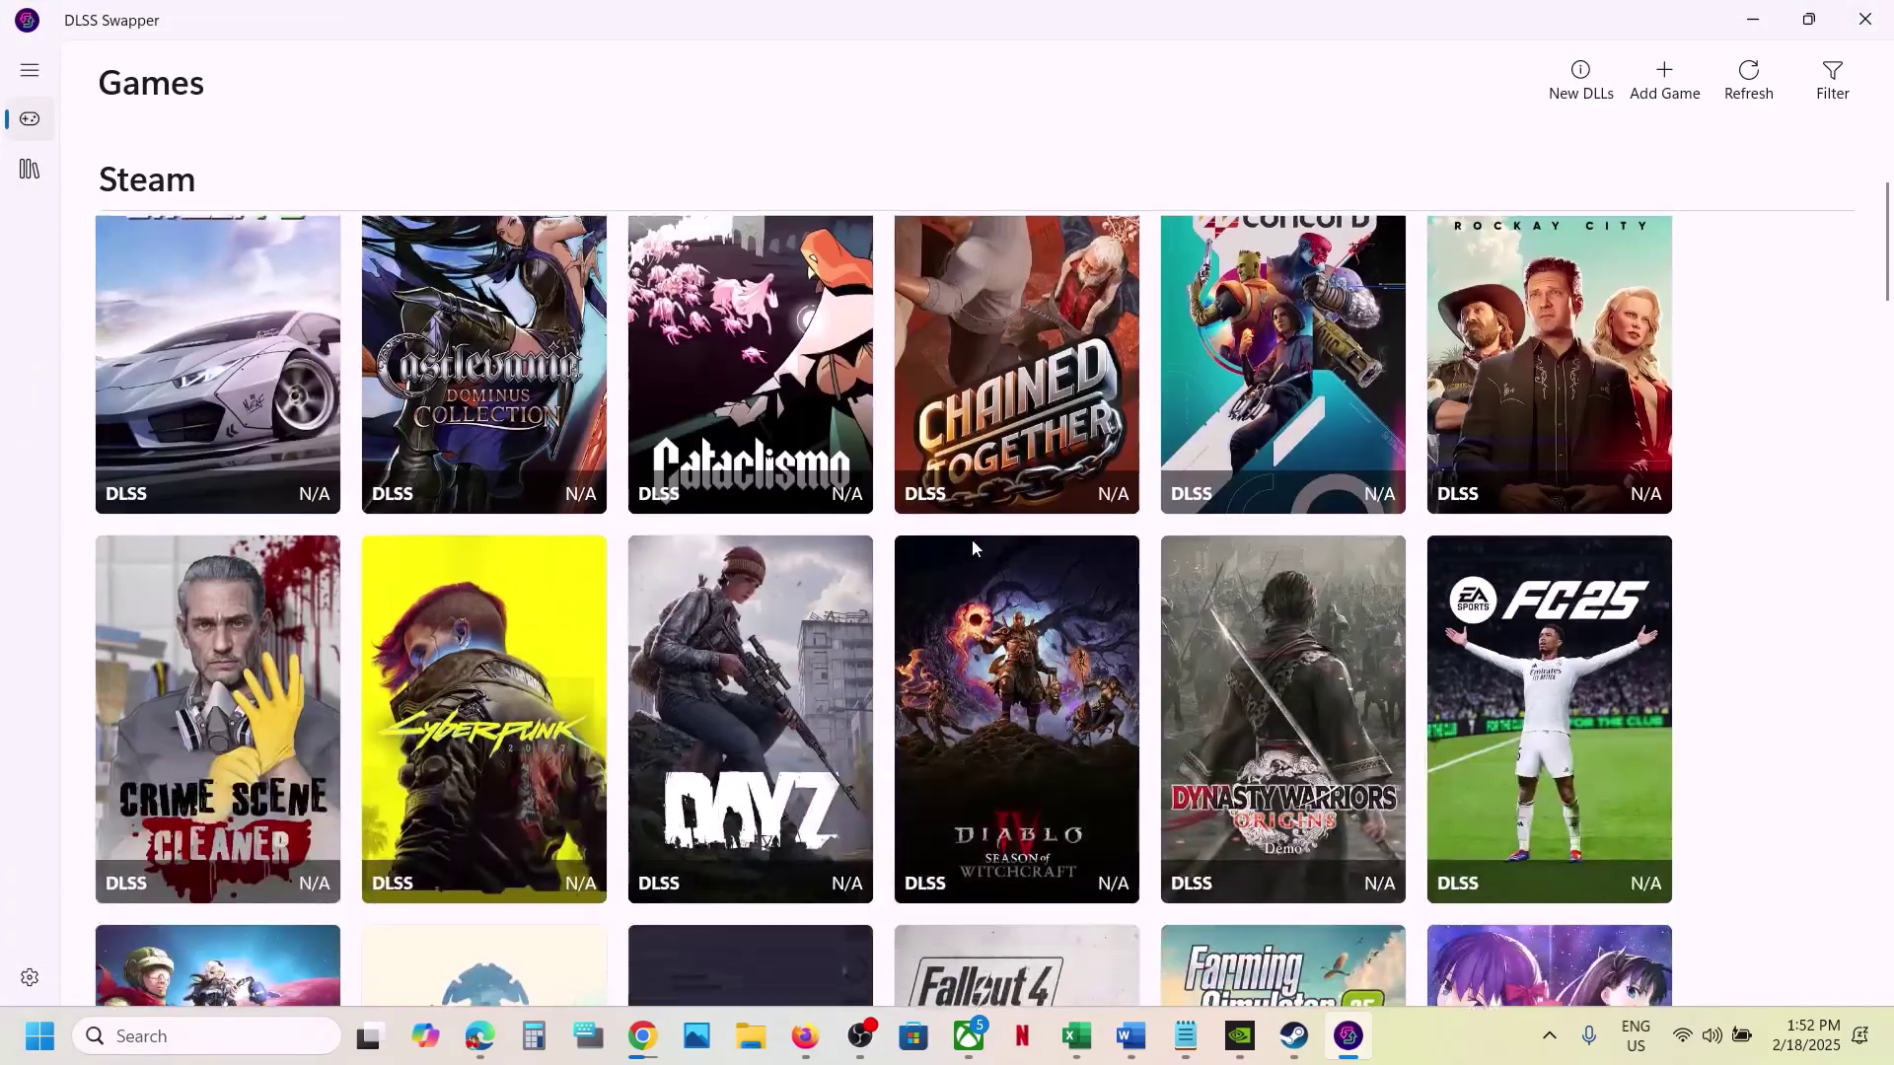
scroll(973, 540, "down", 2)
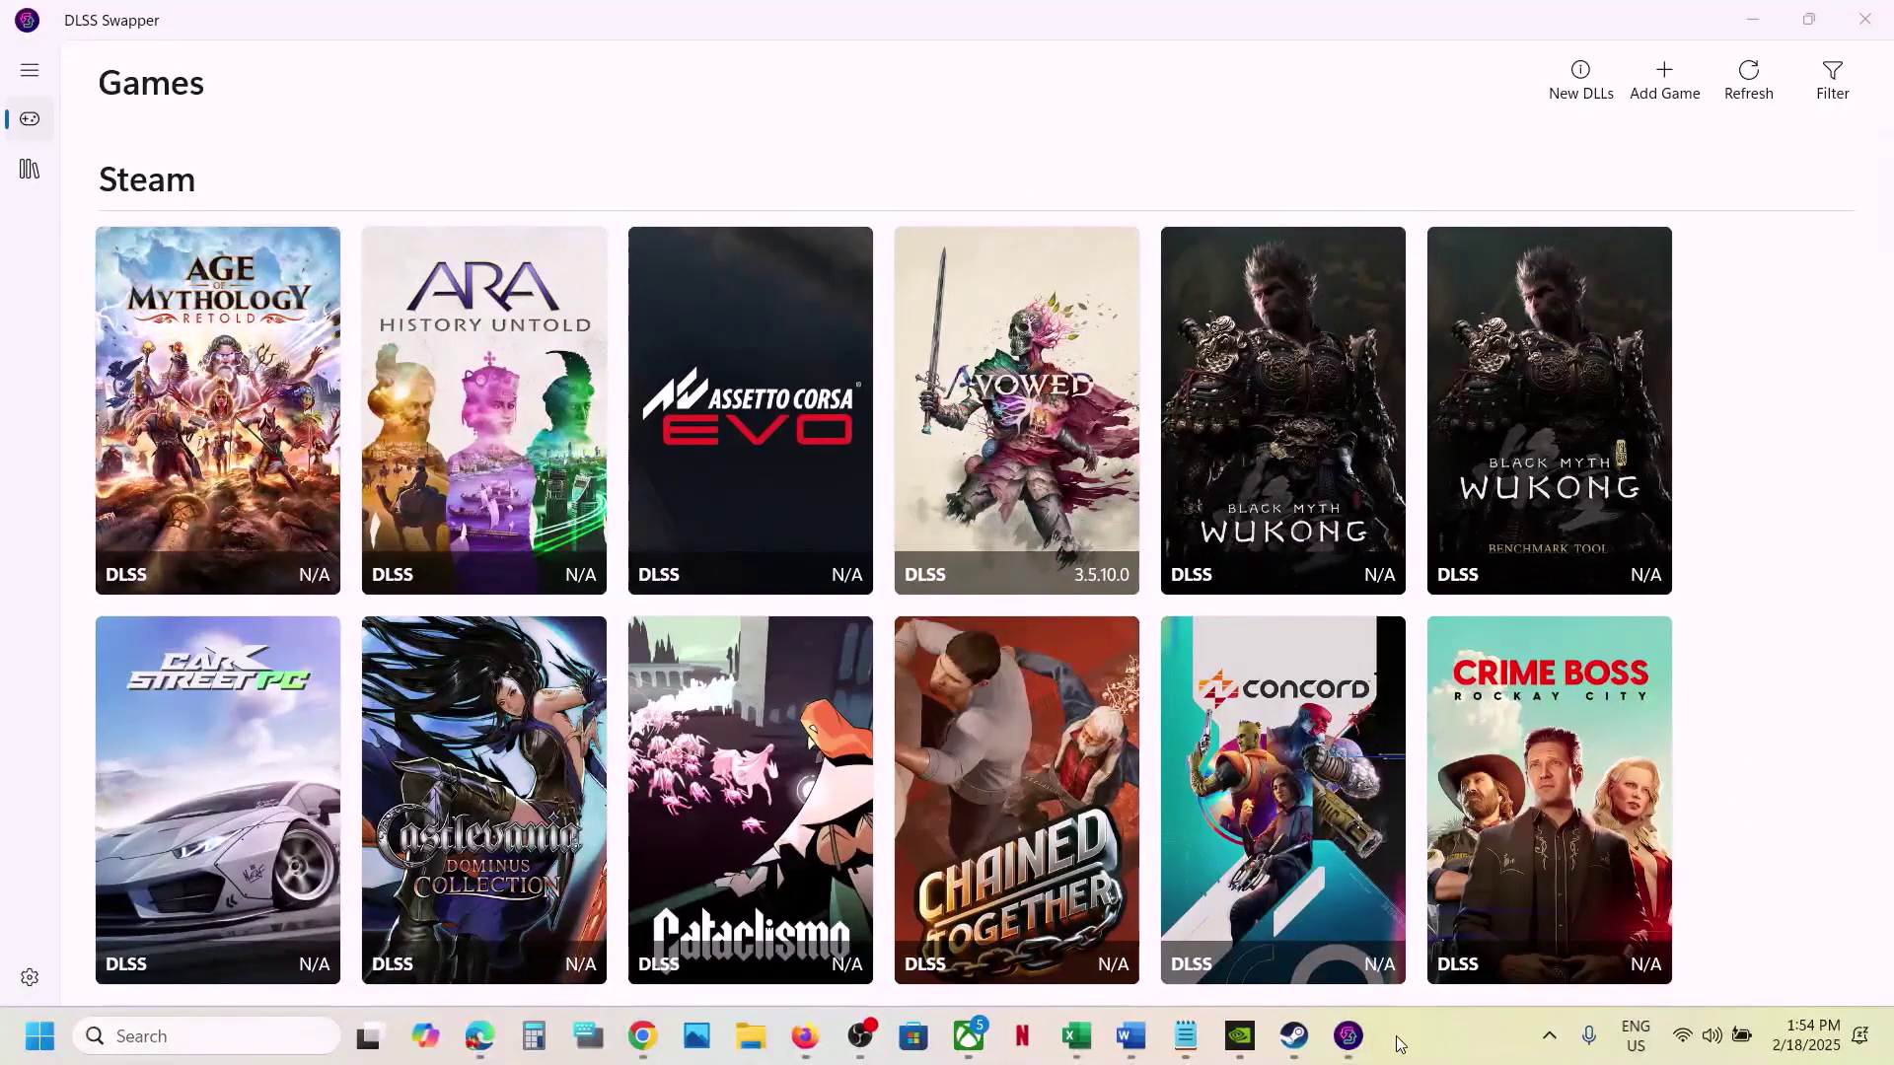
- Open Avowed's details in DLSS Swapper and swap its DLSS version to v310.1
left_click(1009, 395)
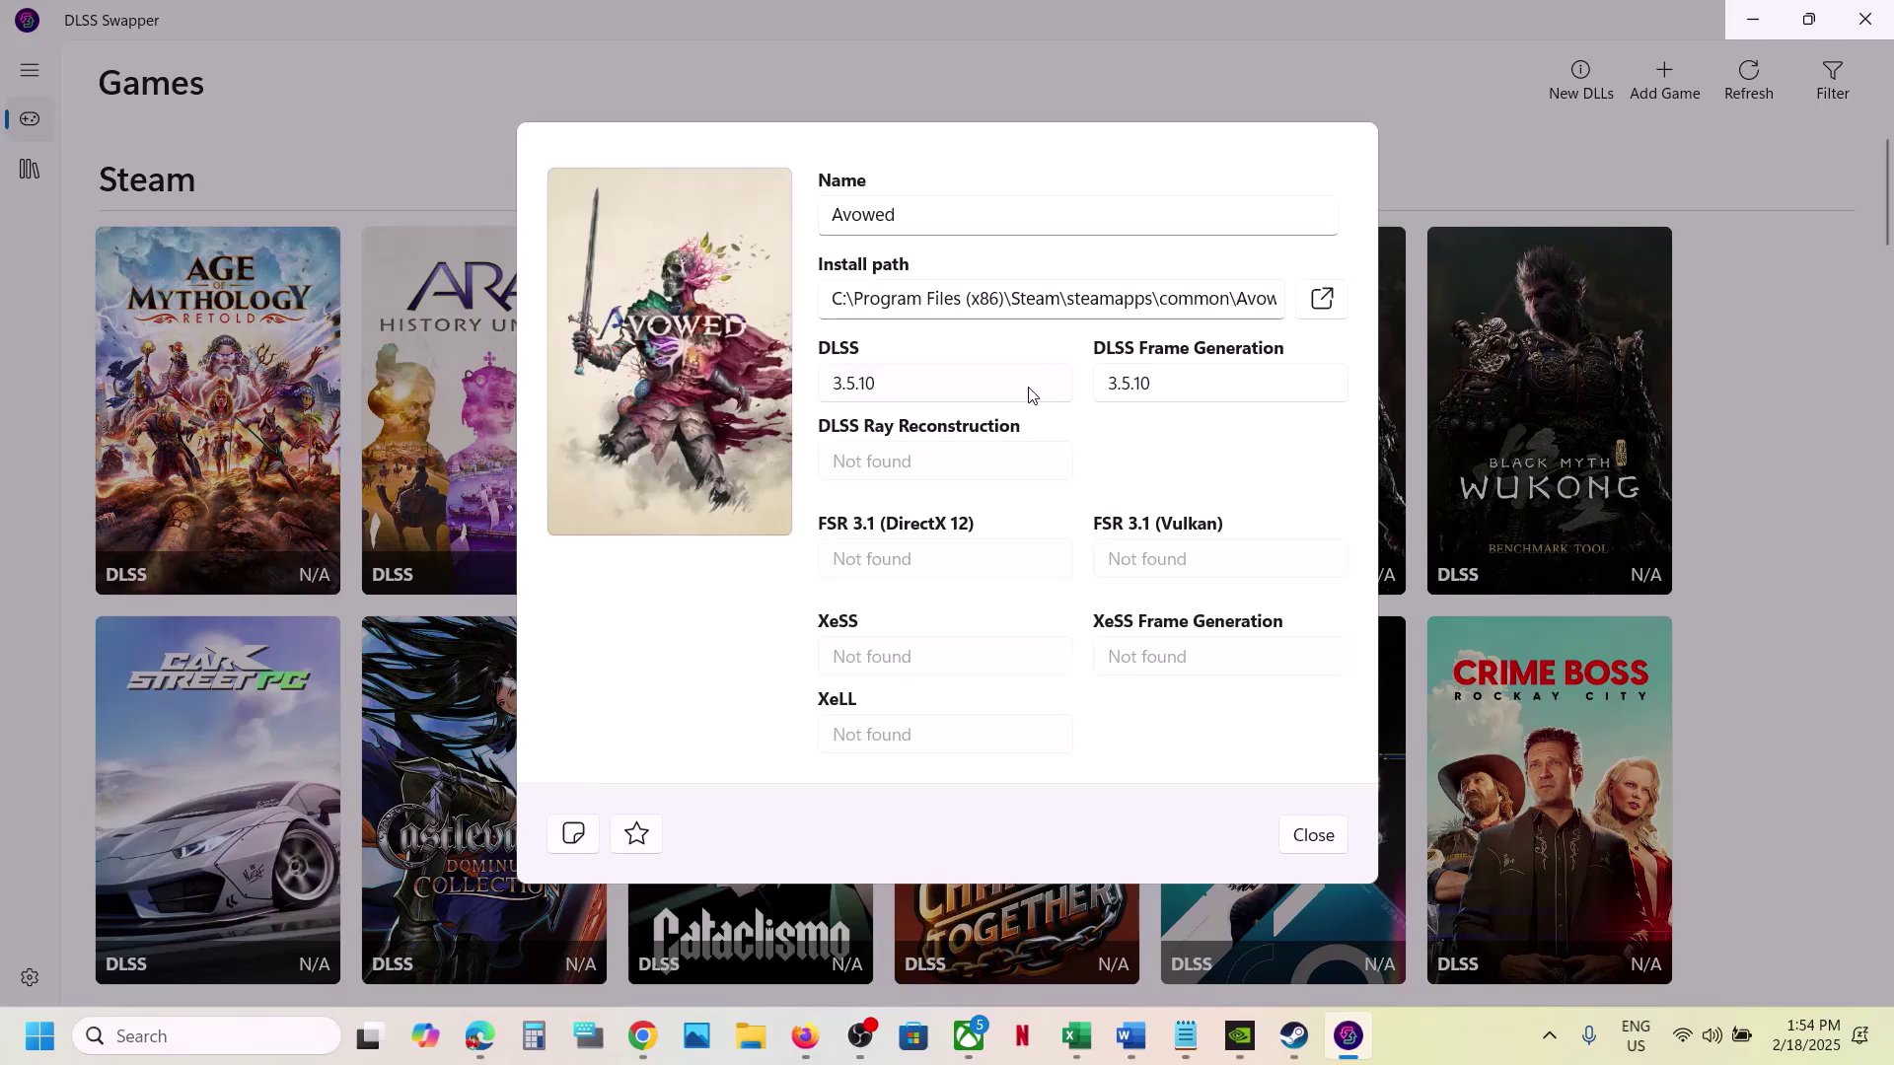
left_click(945, 395)
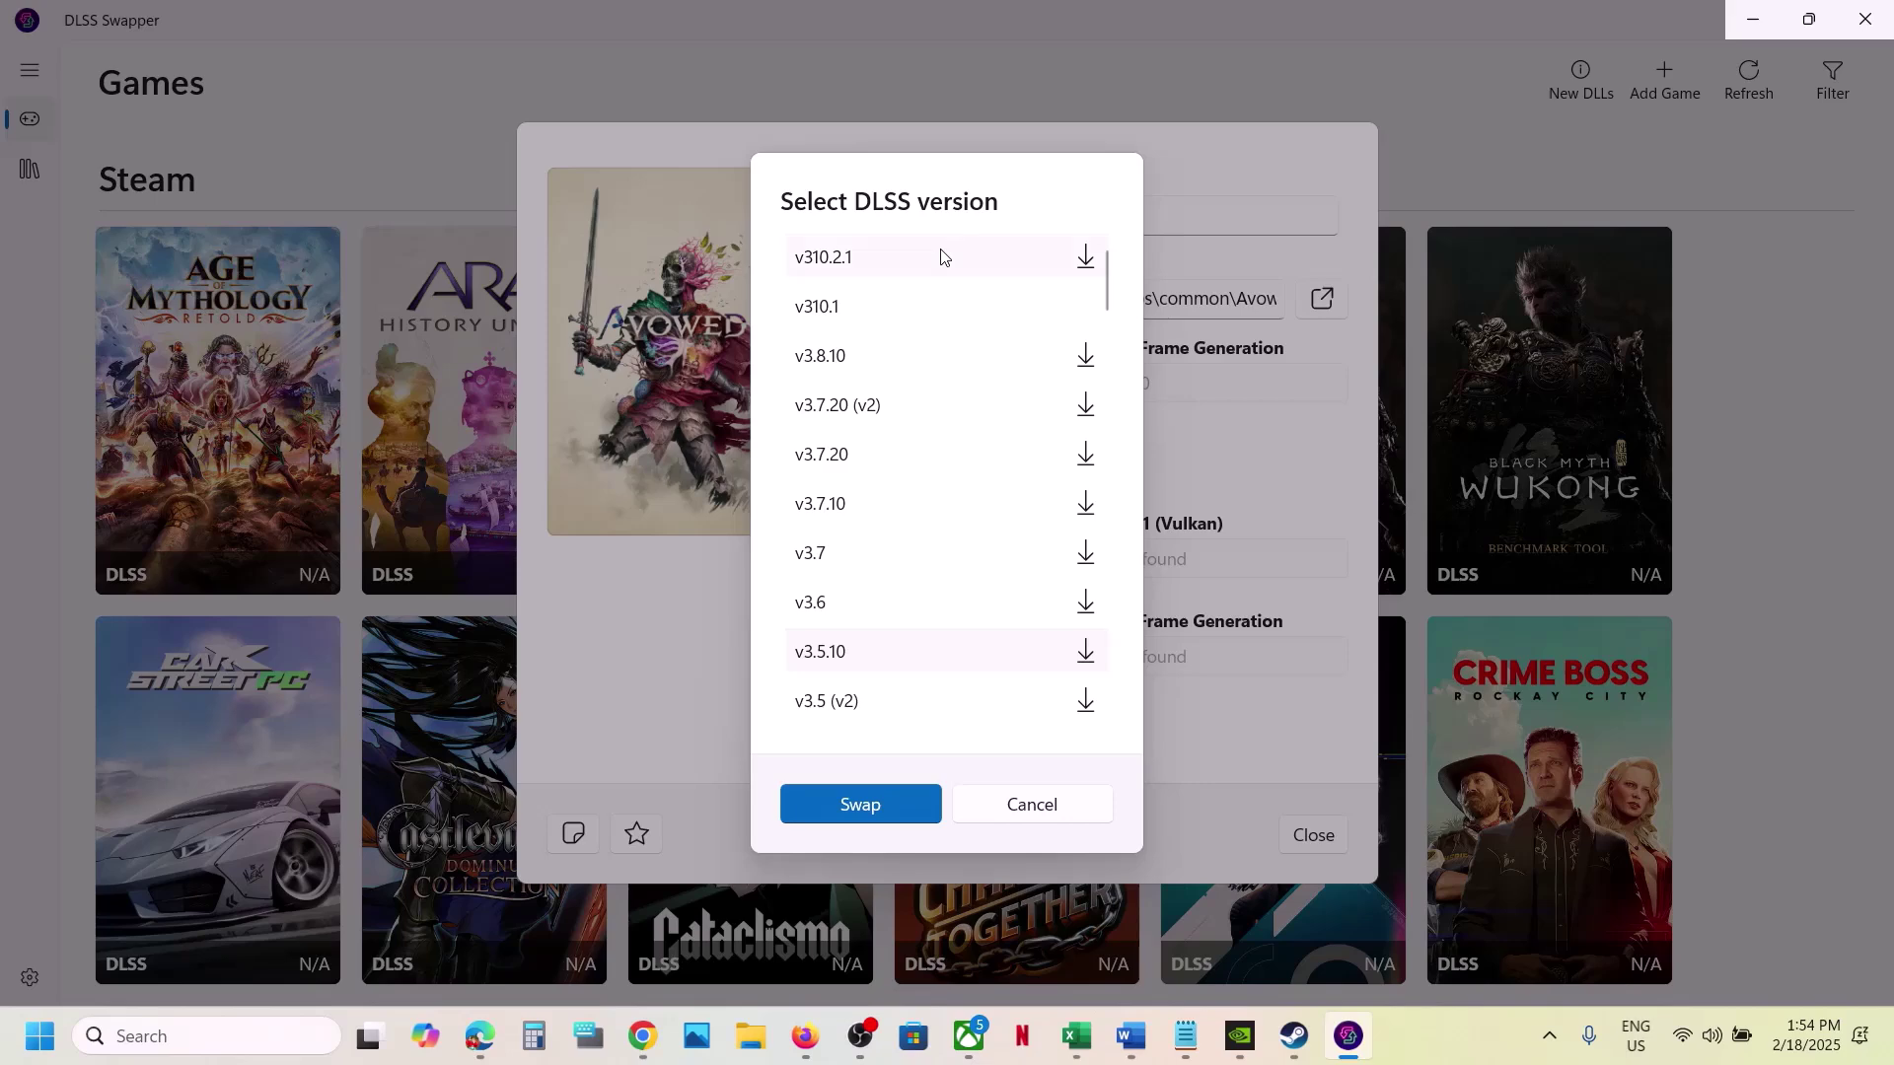
left_click(1030, 796)
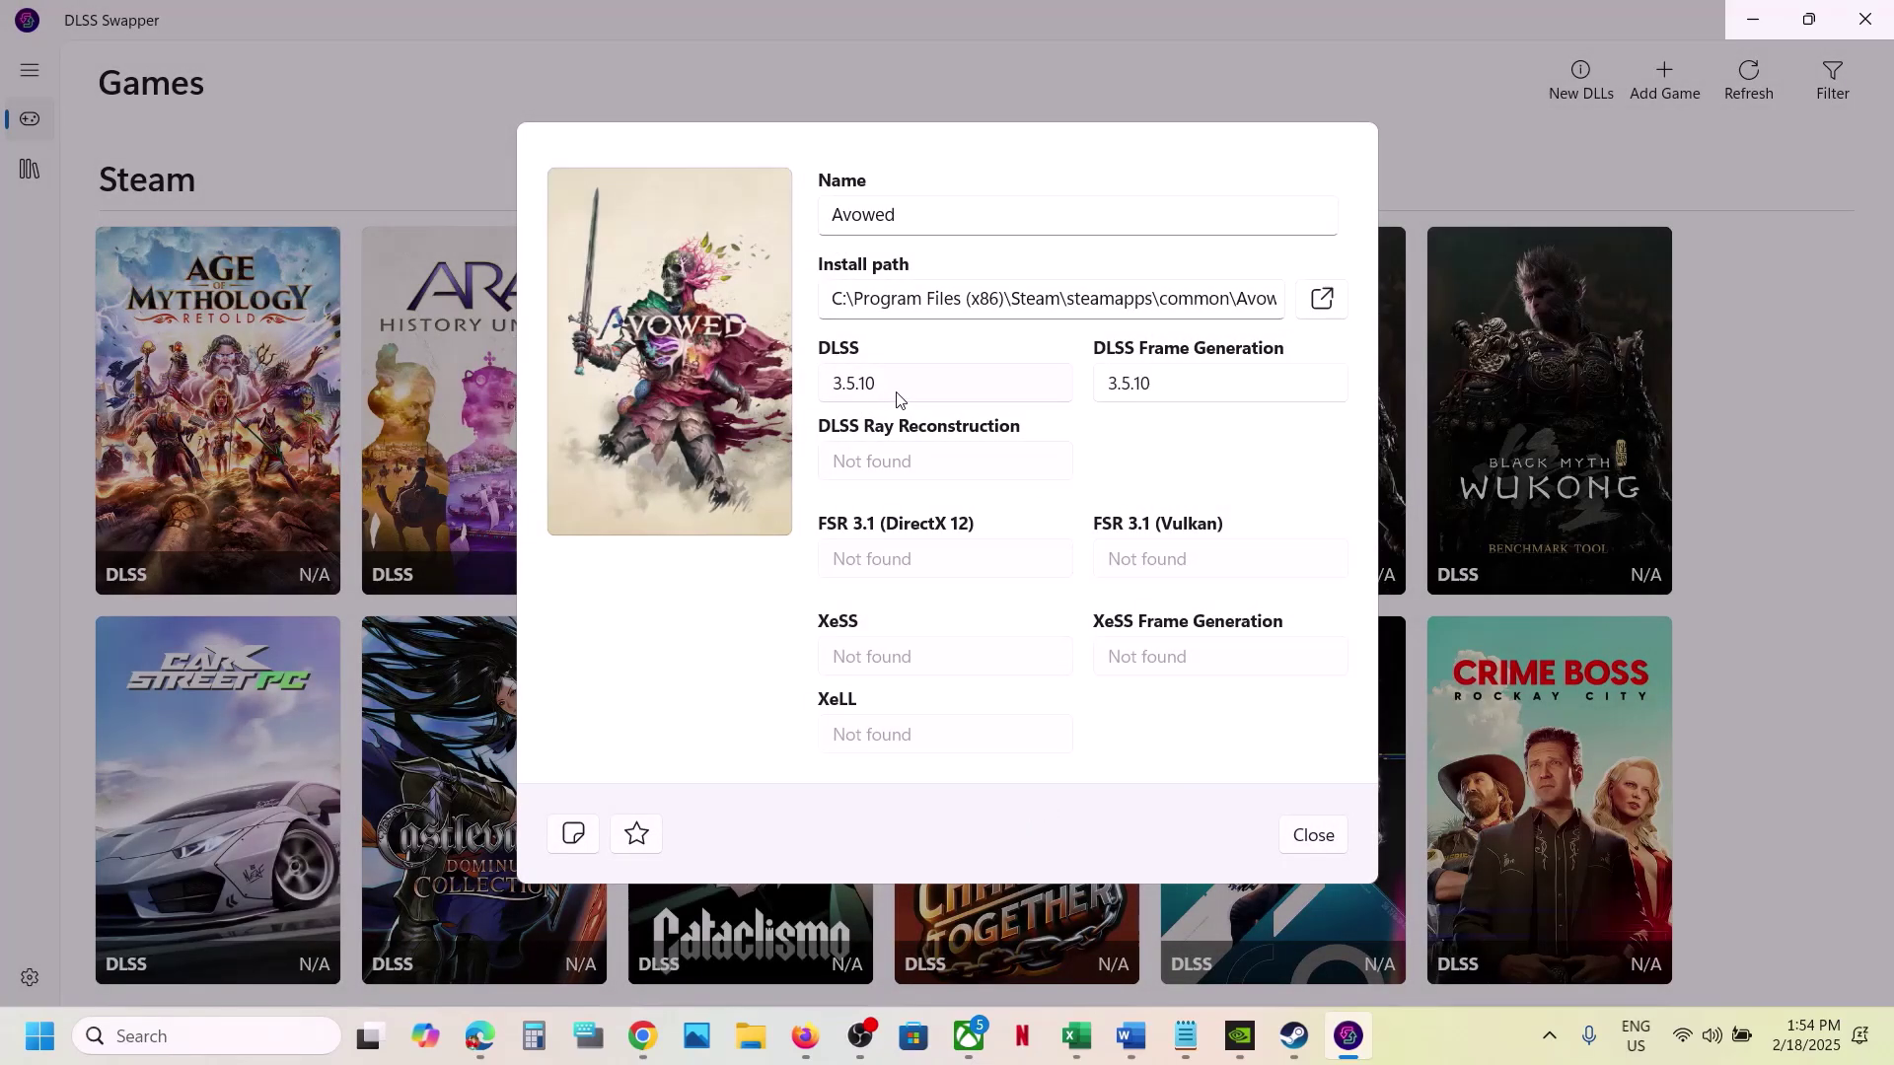
left_click(921, 390)
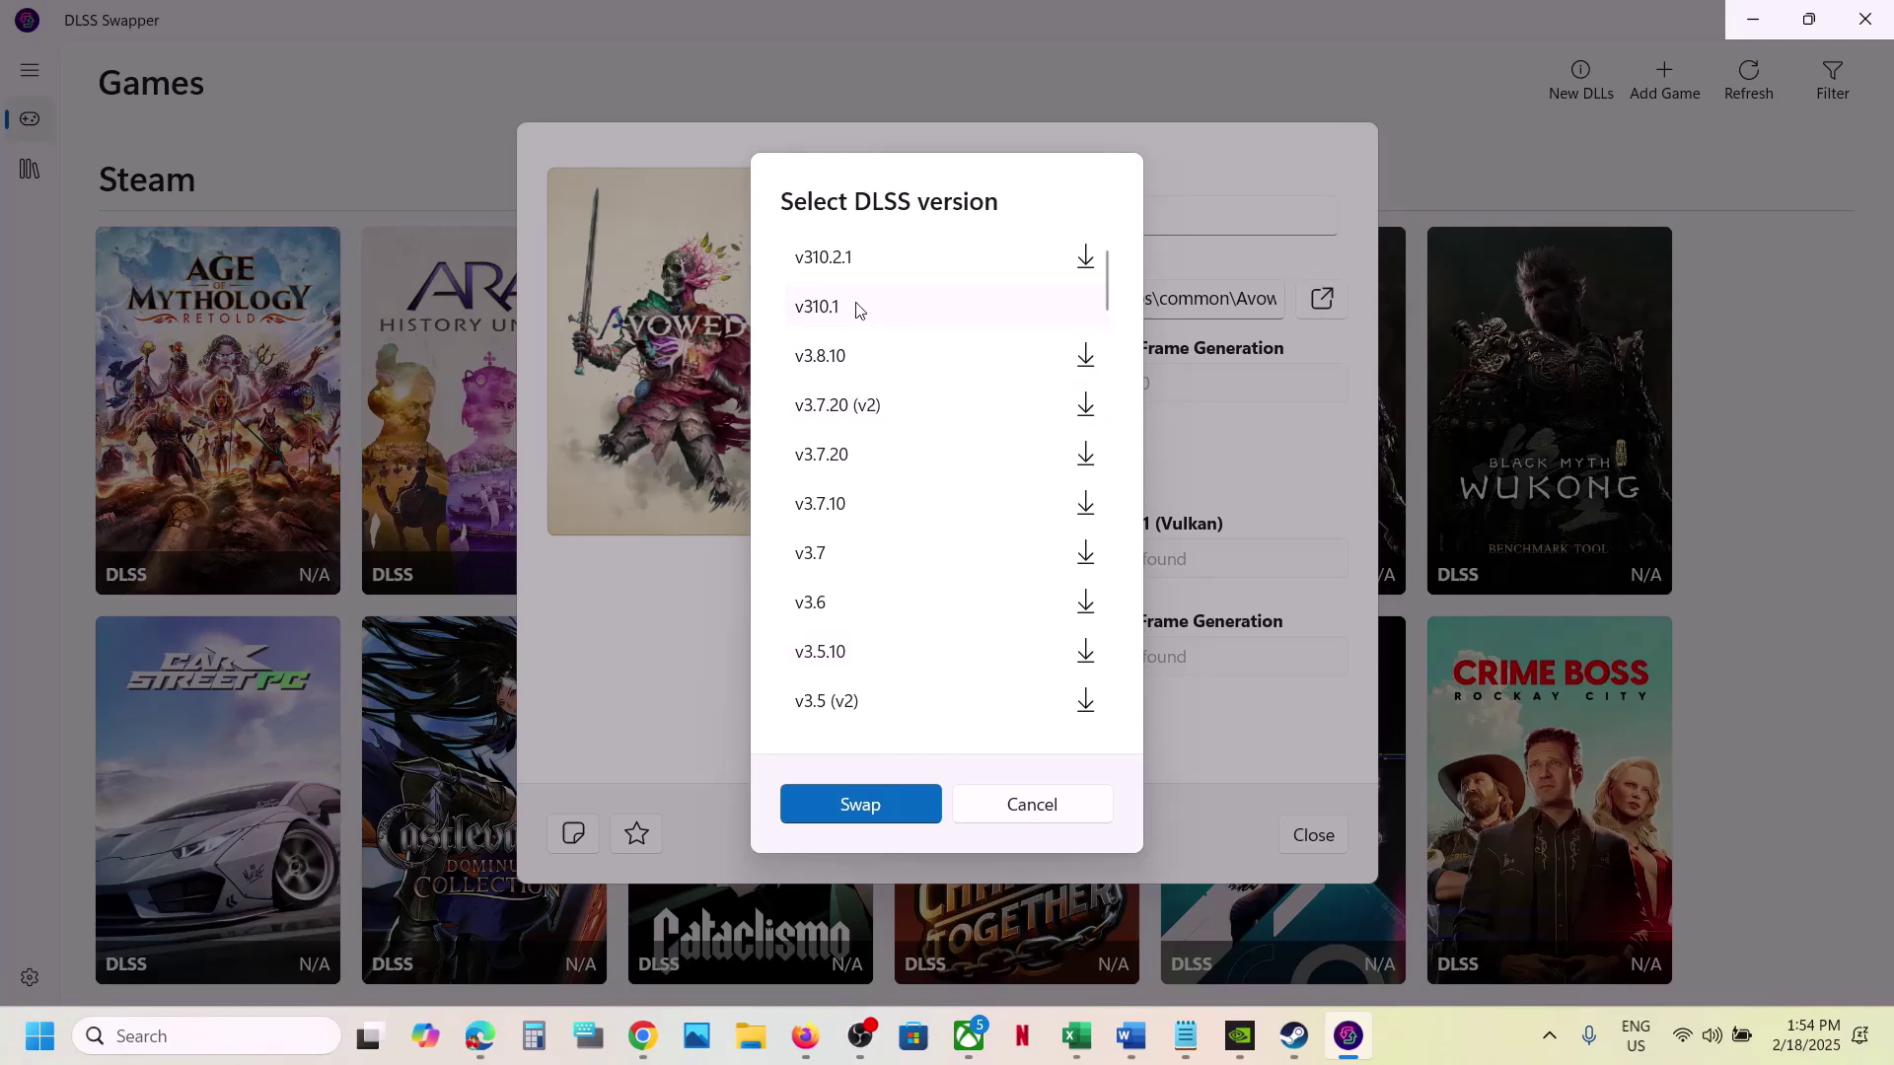
left_click(870, 805)
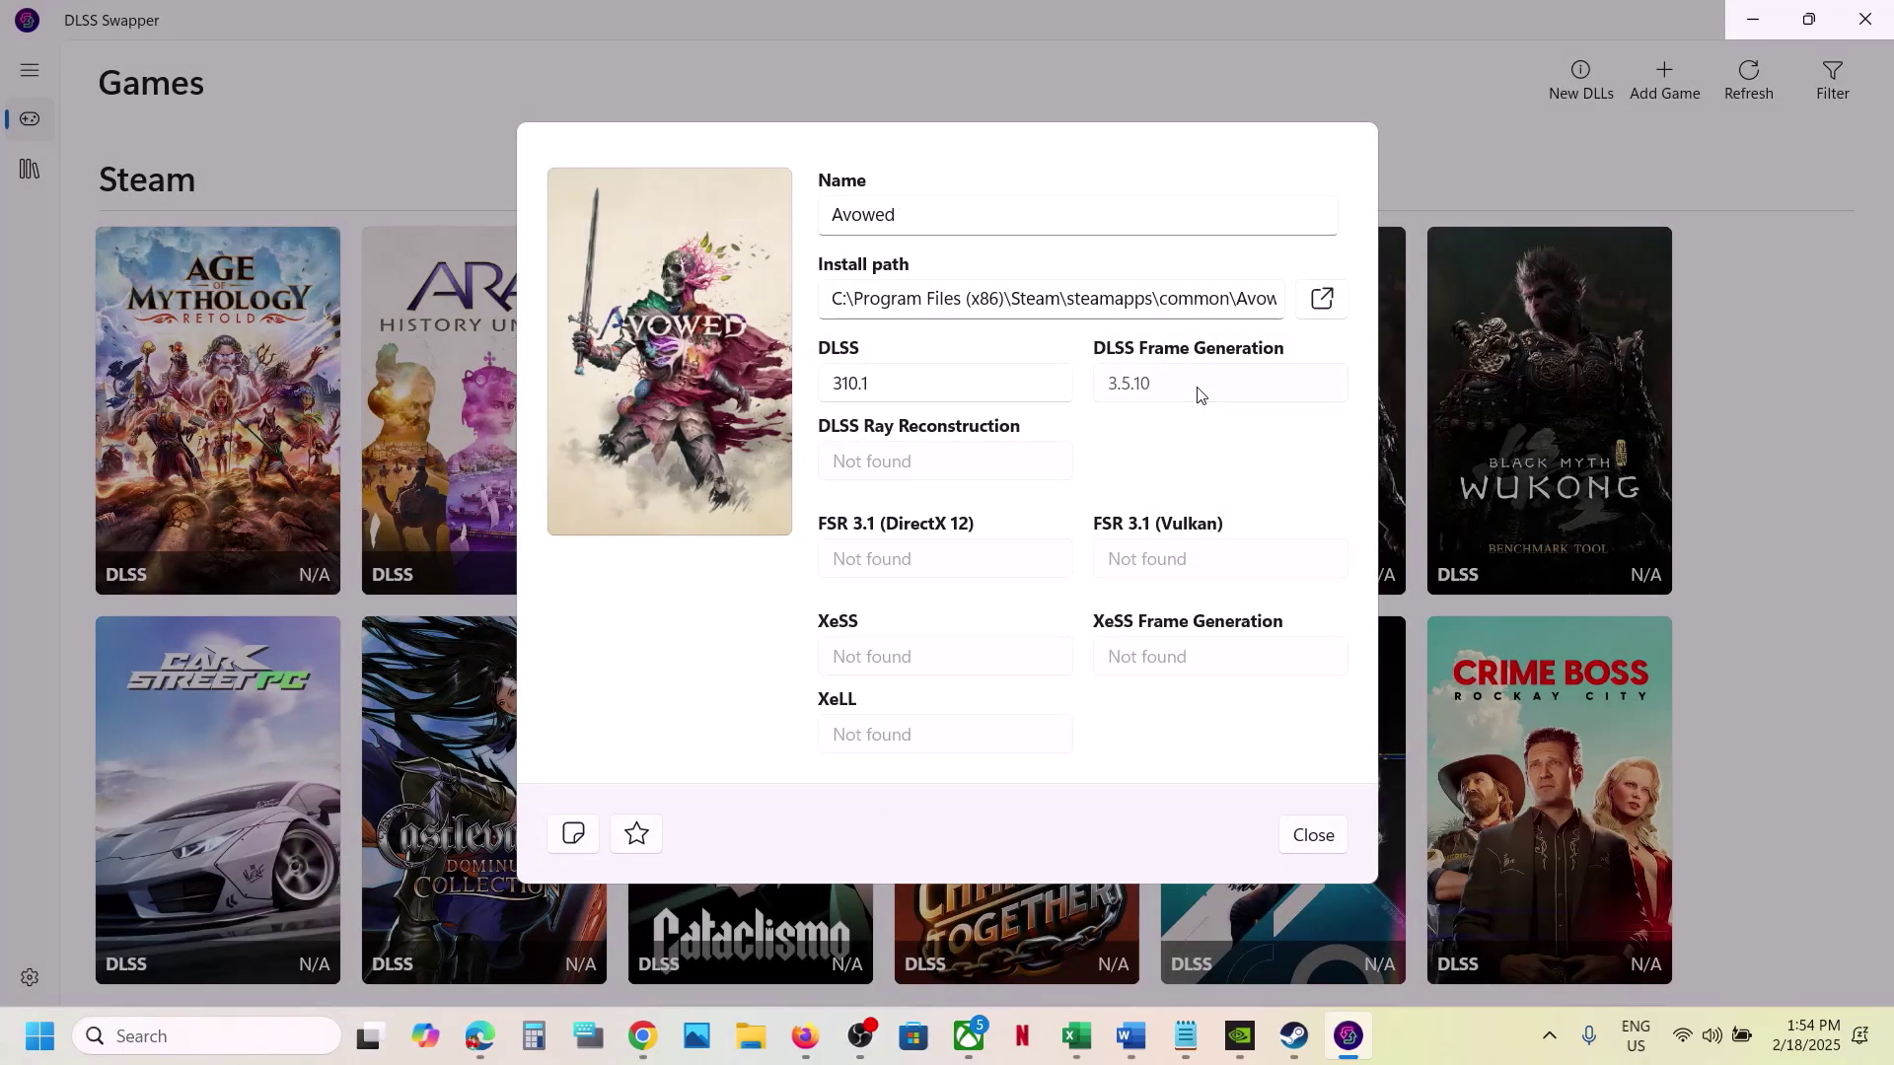
- Swap Avowed's DLSS Frame Generation version to v310.1 and close the game's details
left_click(1197, 387)
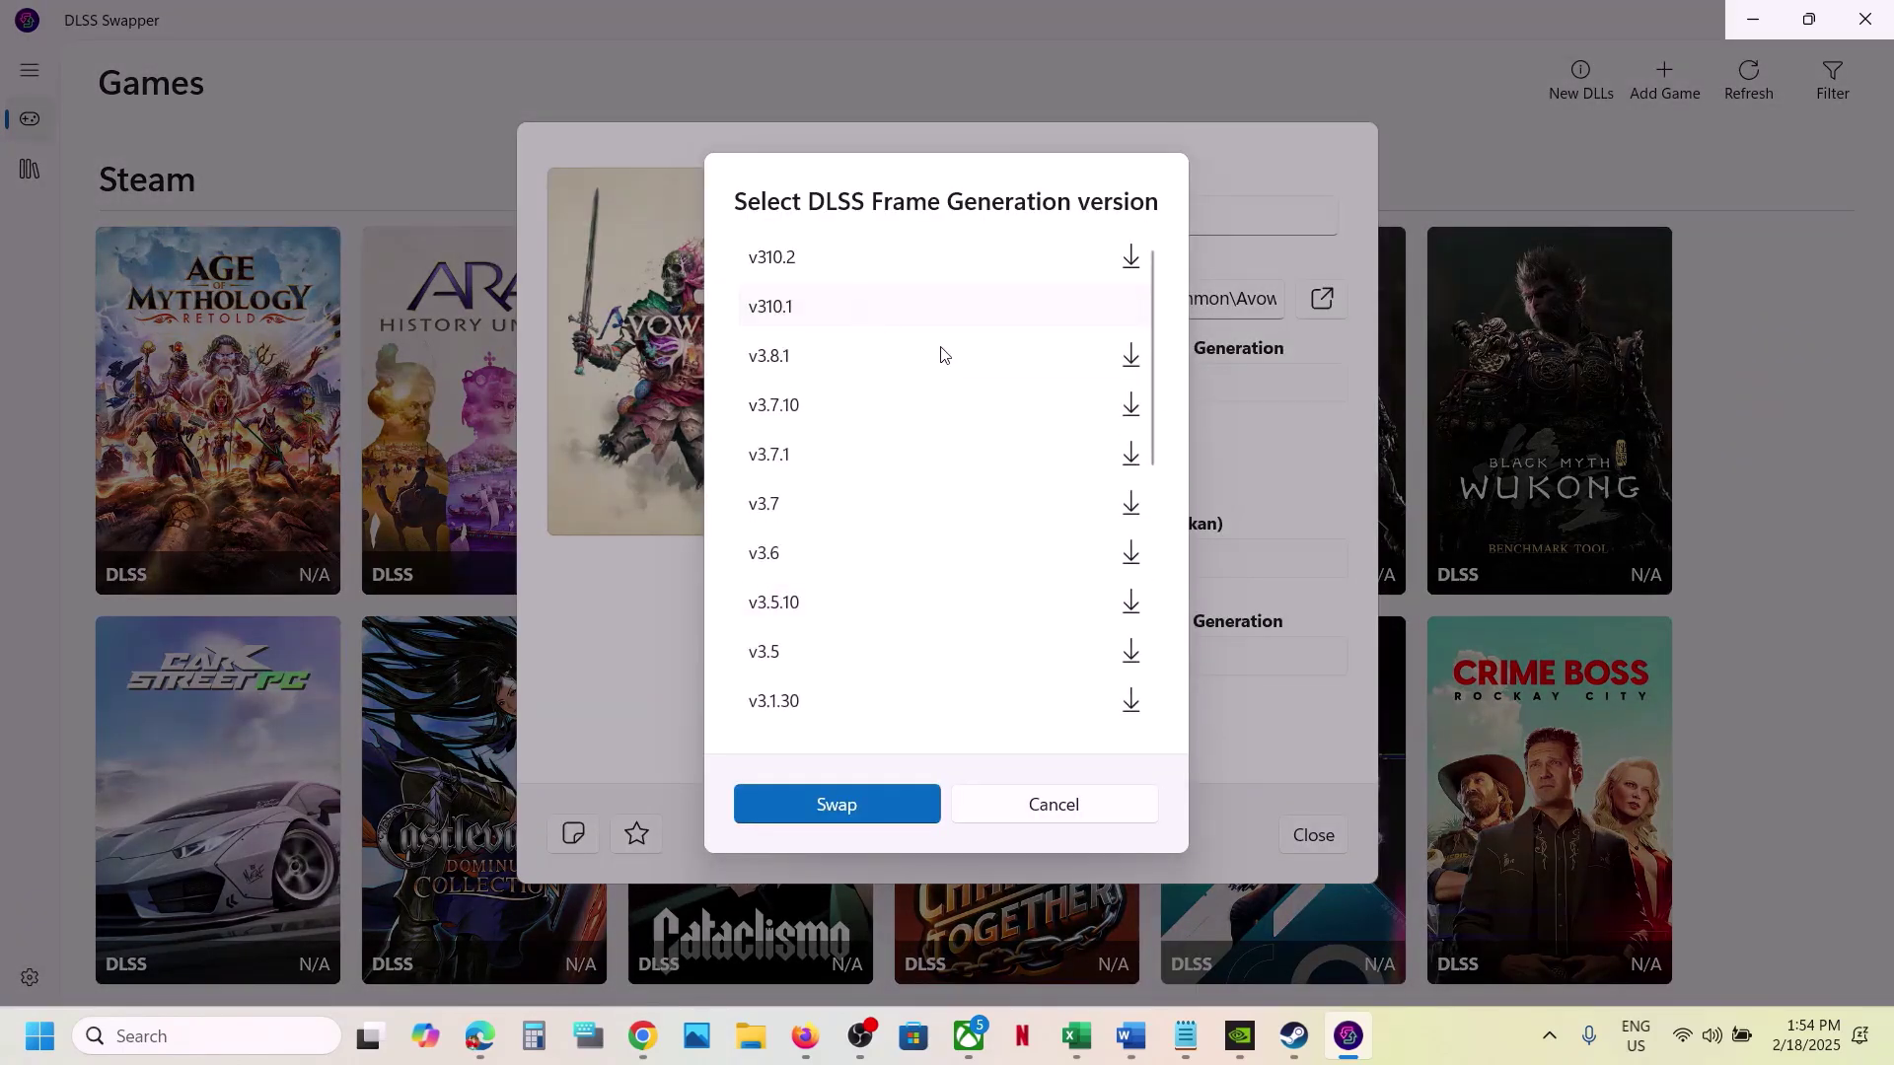
left_click(857, 811)
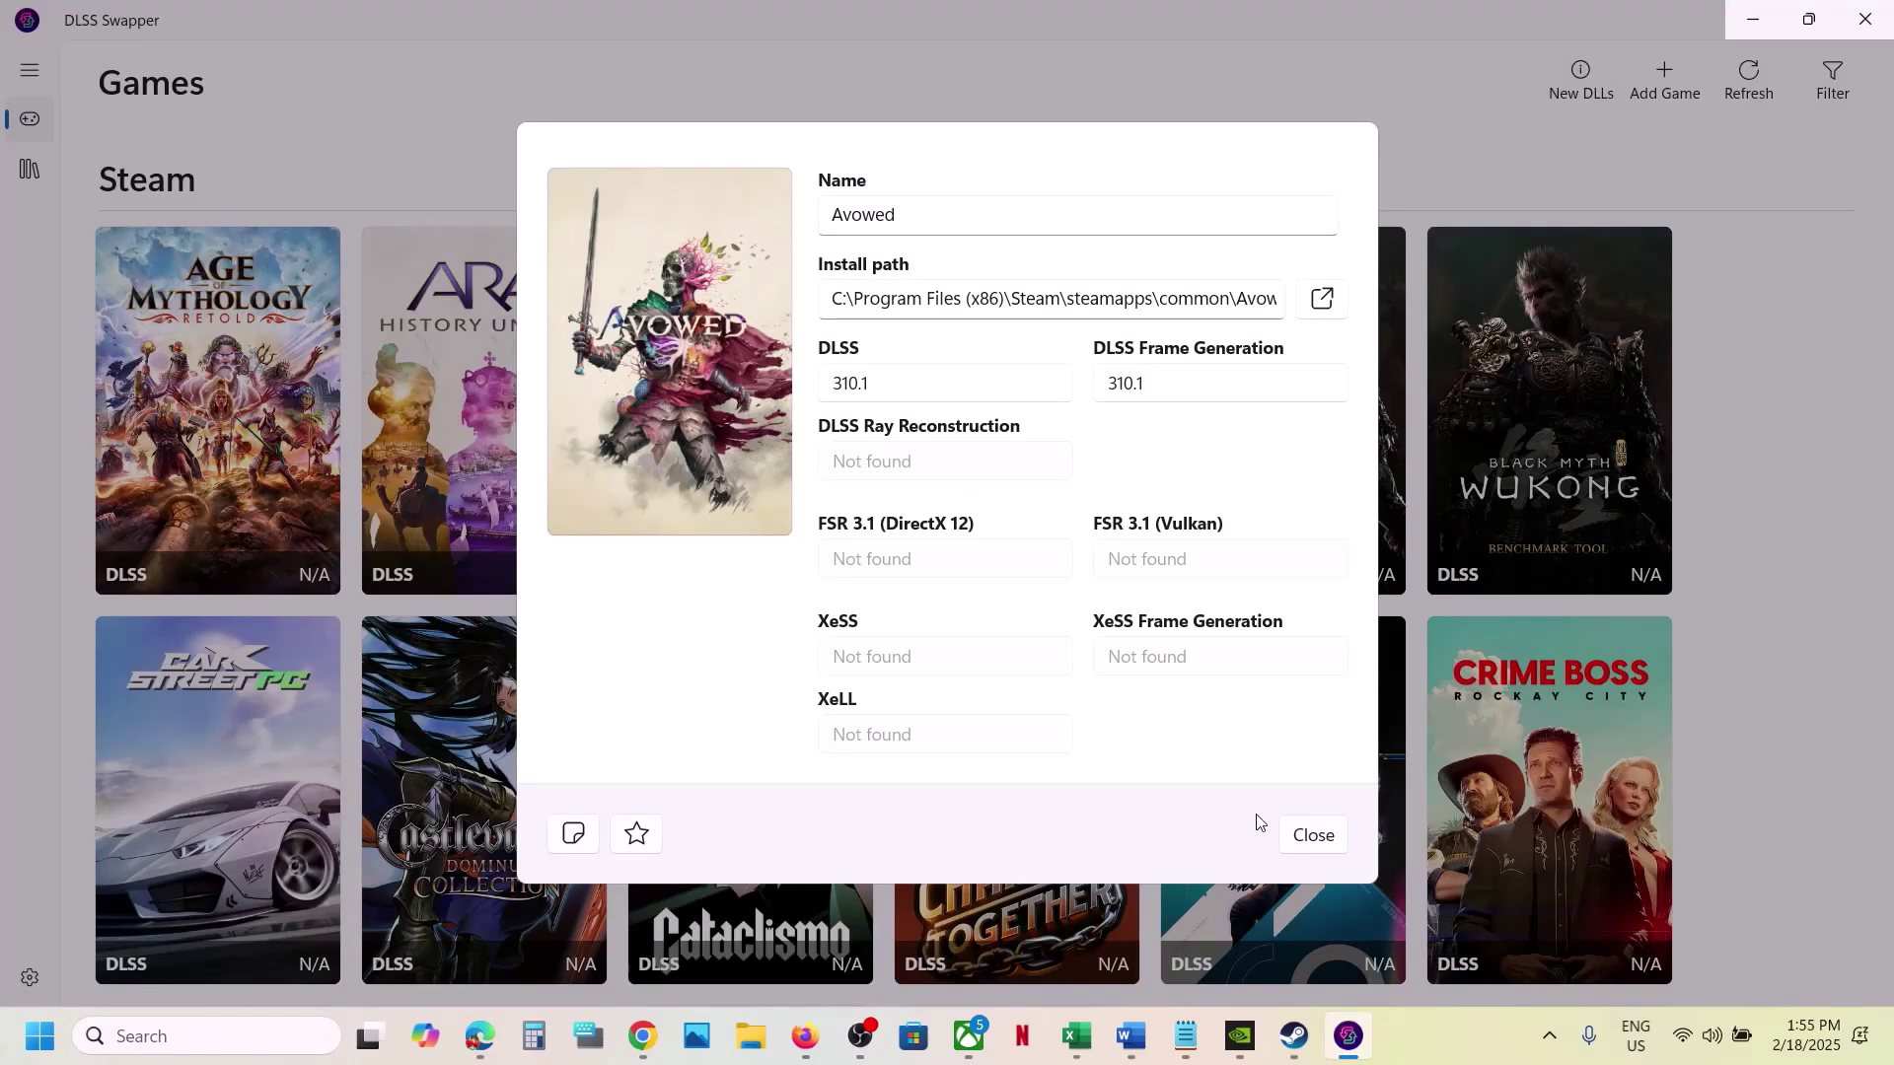
left_click(1304, 825)
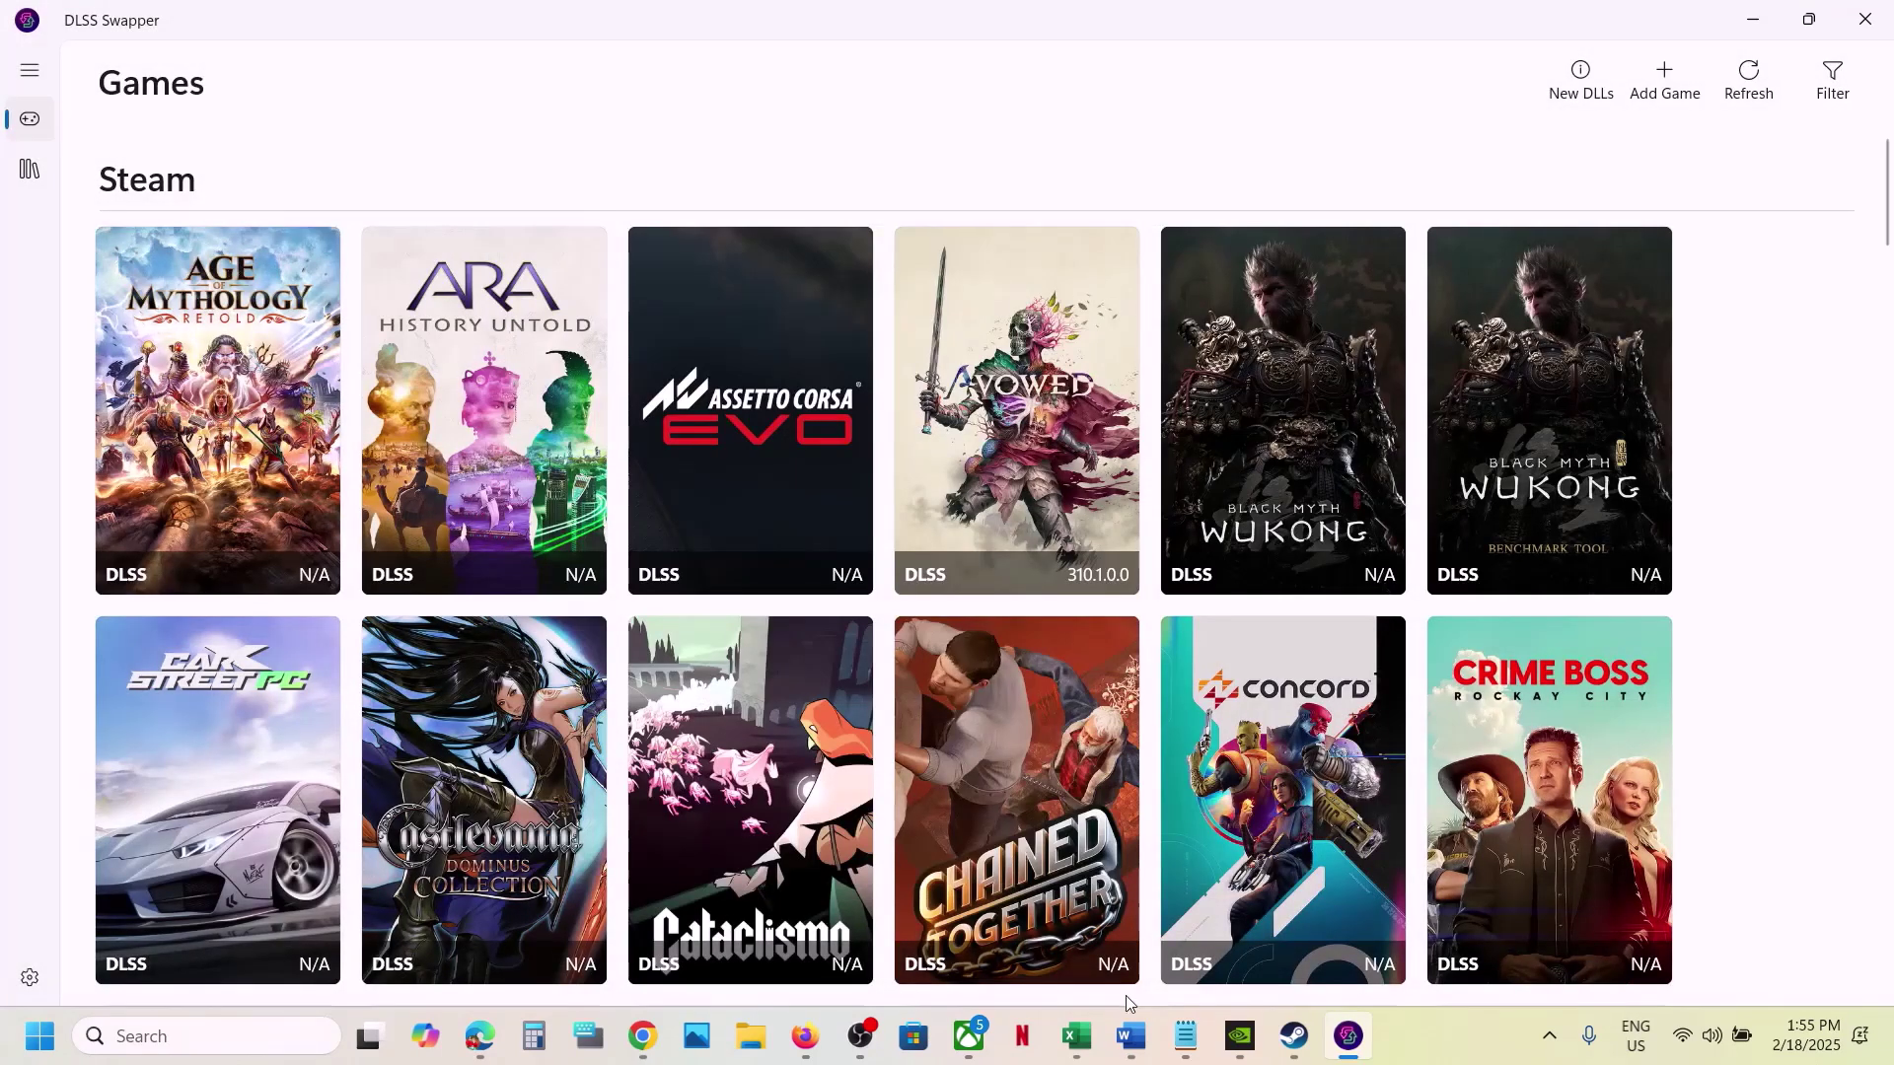
- Examine Step 6 of the Word document on windowed mode, Nvidia Reflex, Ray Tracing, DLSS and G Sync
left_click(1147, 1035)
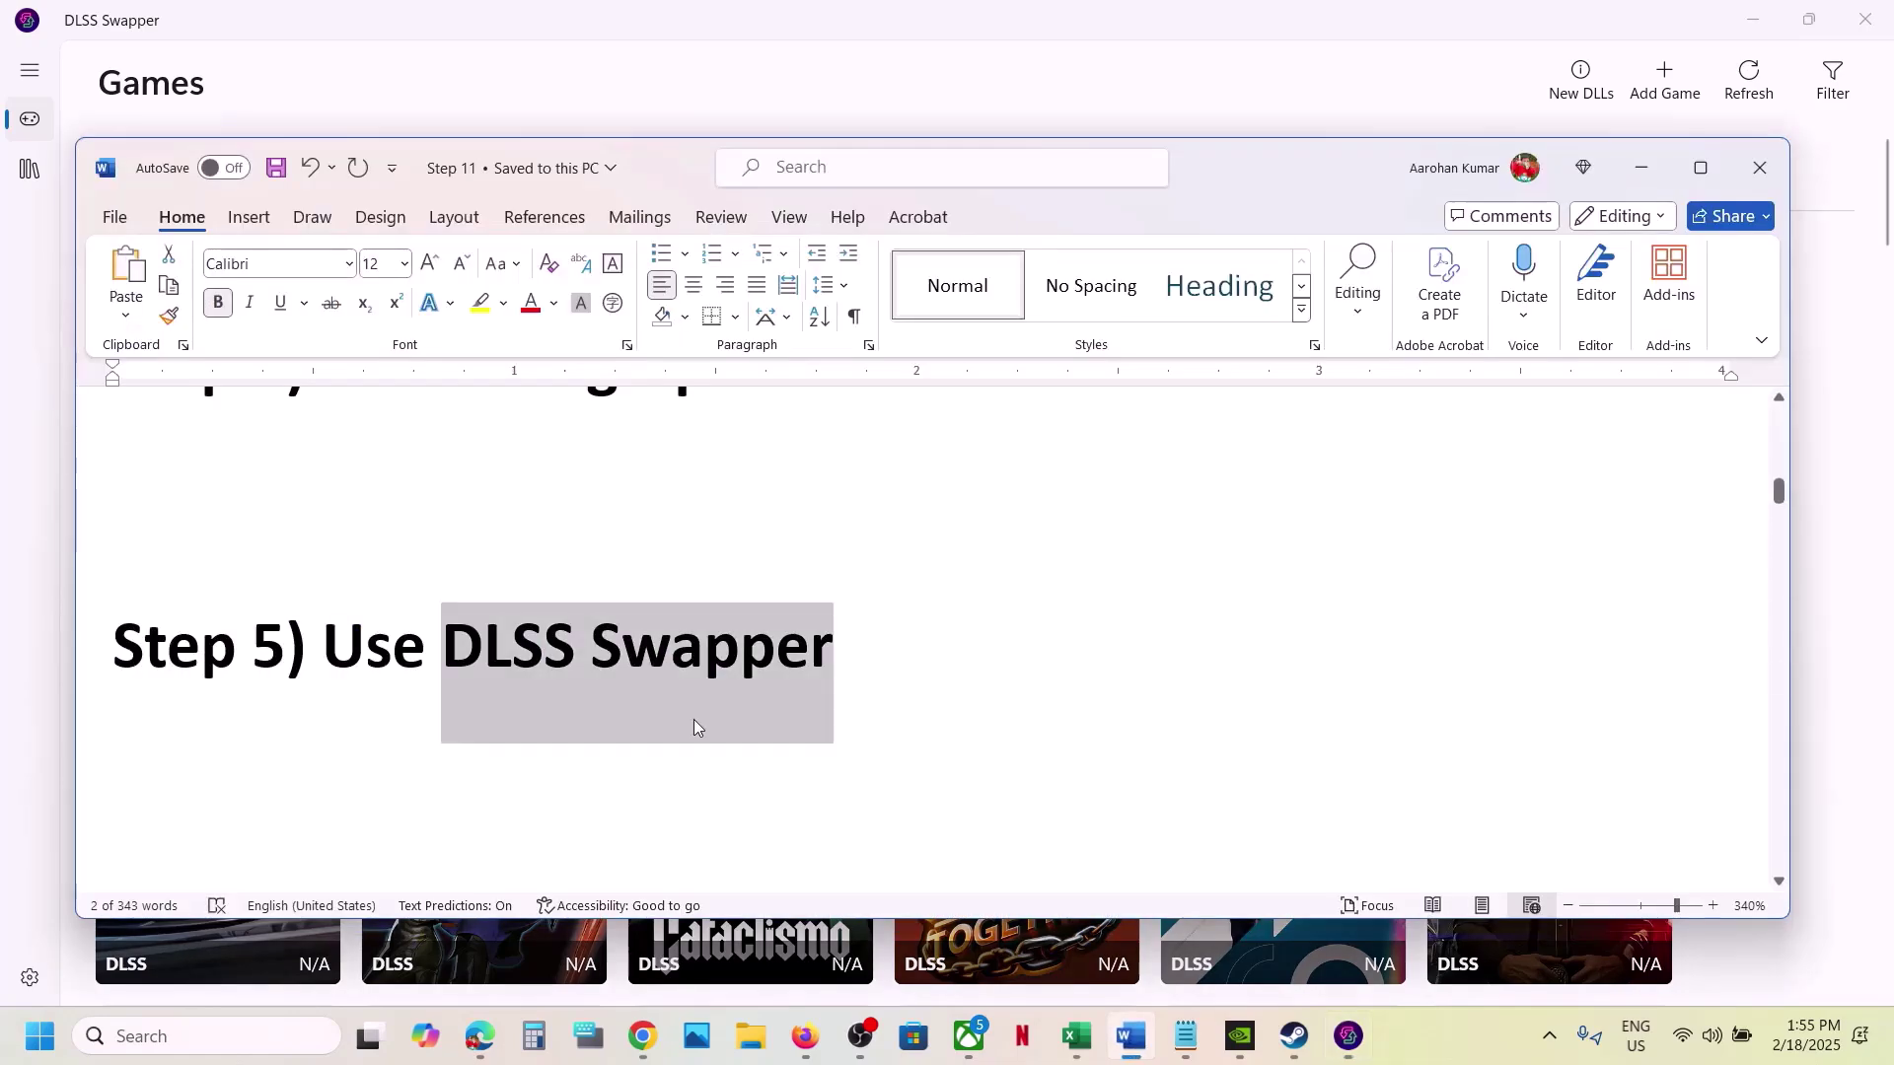
scroll(694, 719, "down", 3)
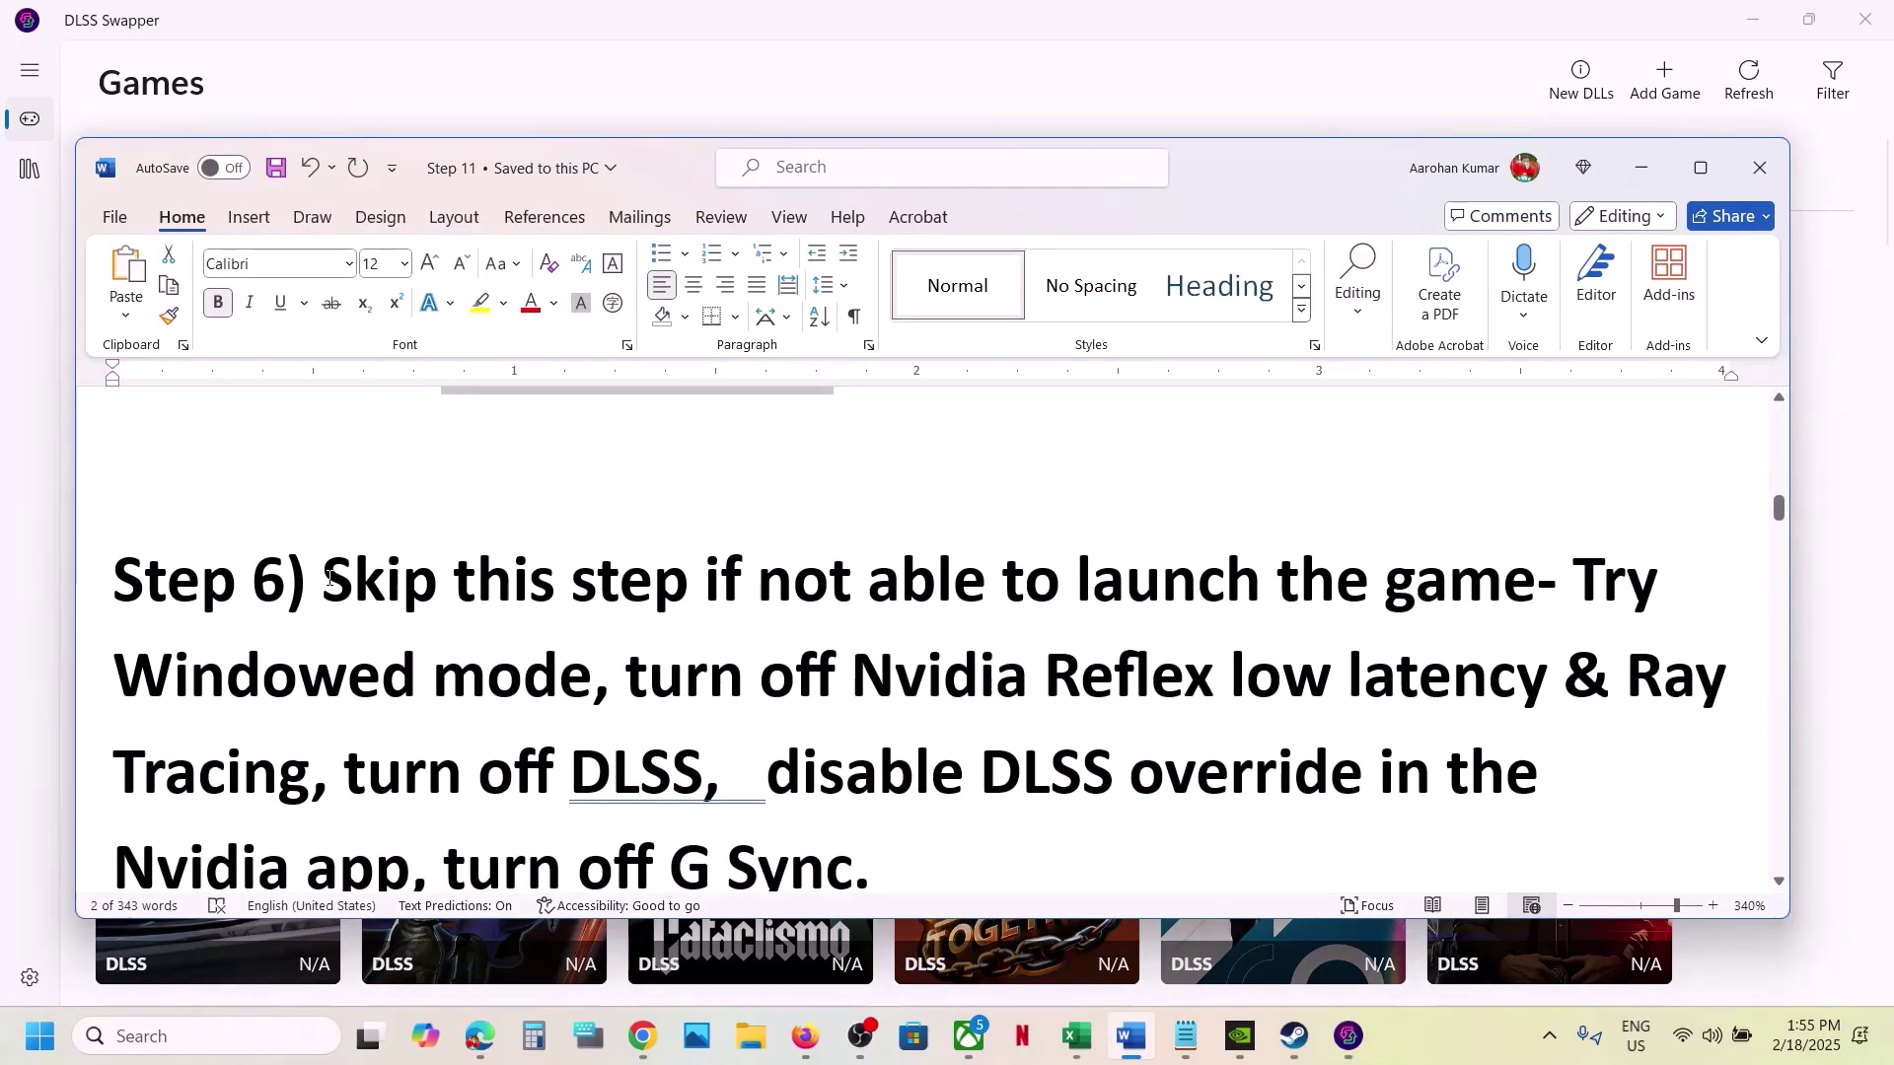
left_click_drag(326, 582, 1344, 690)
scroll(986, 690, "down", 1)
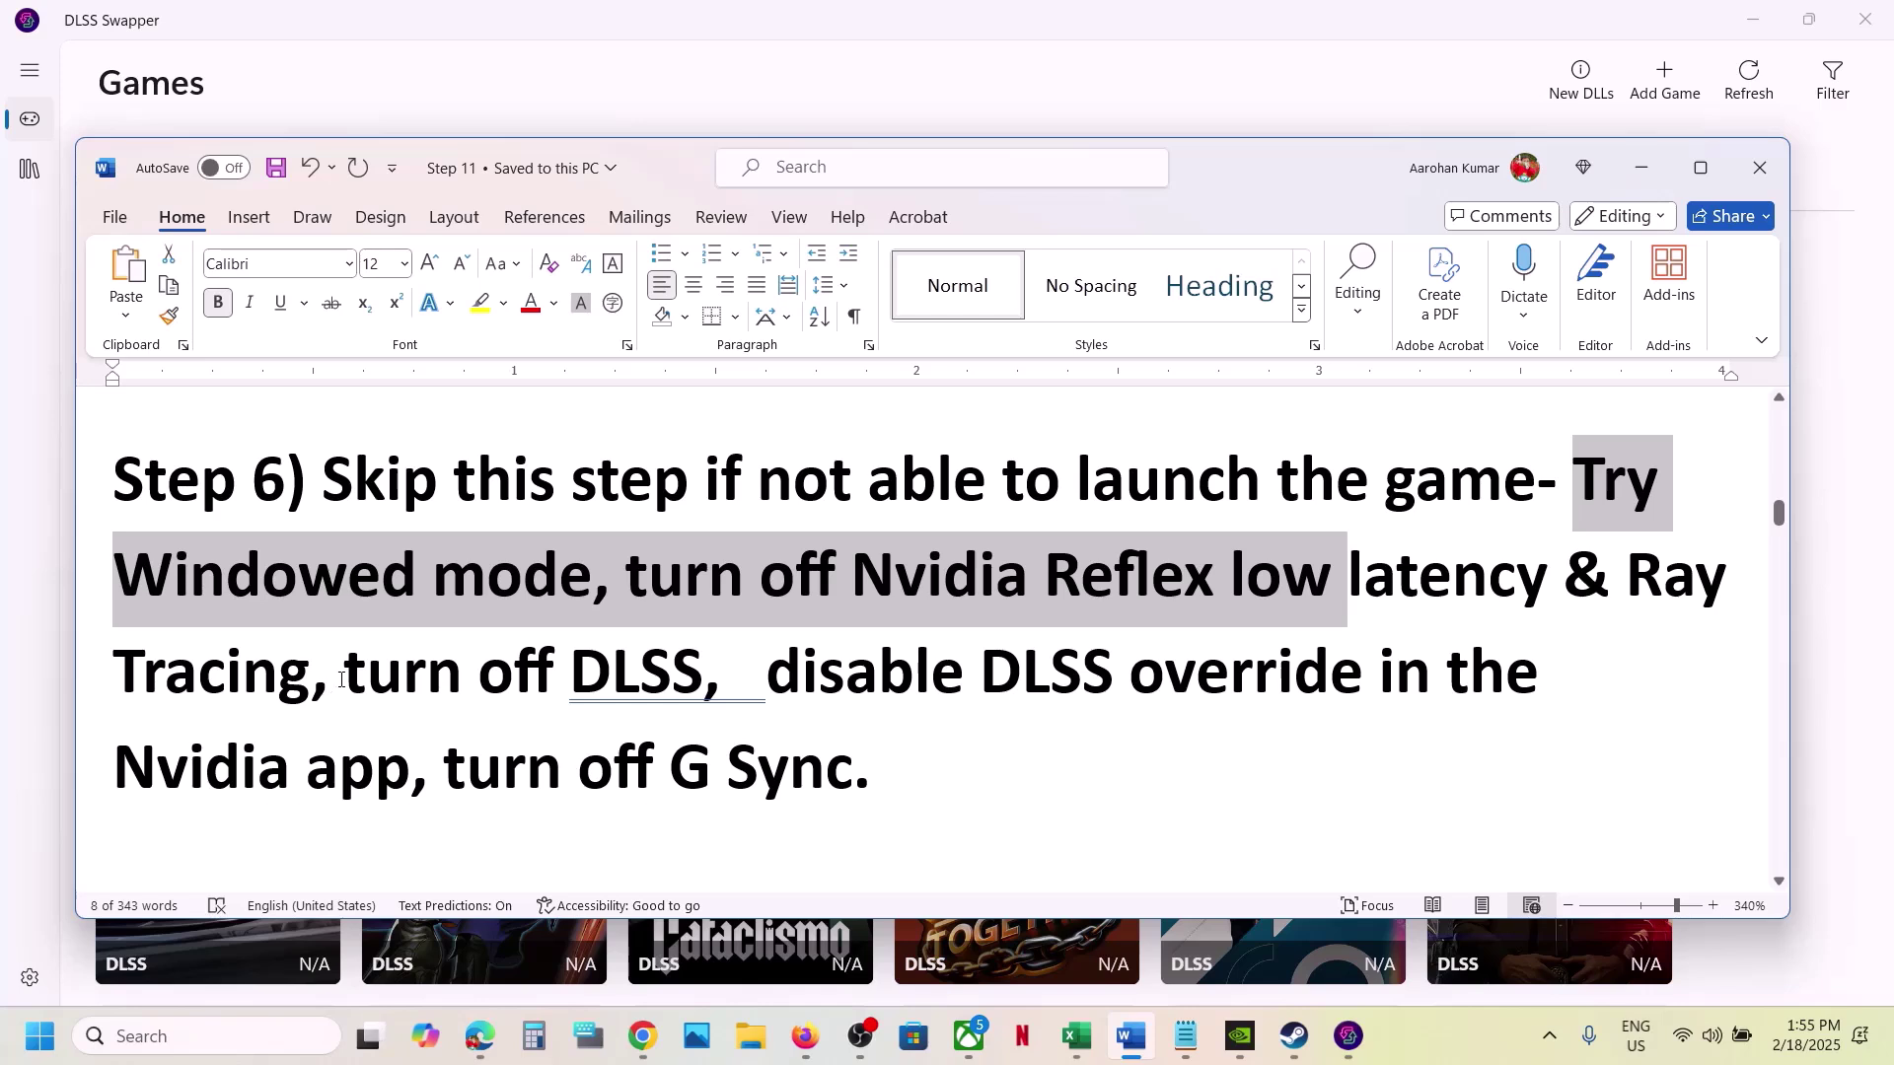
left_click_drag(341, 679, 388, 794)
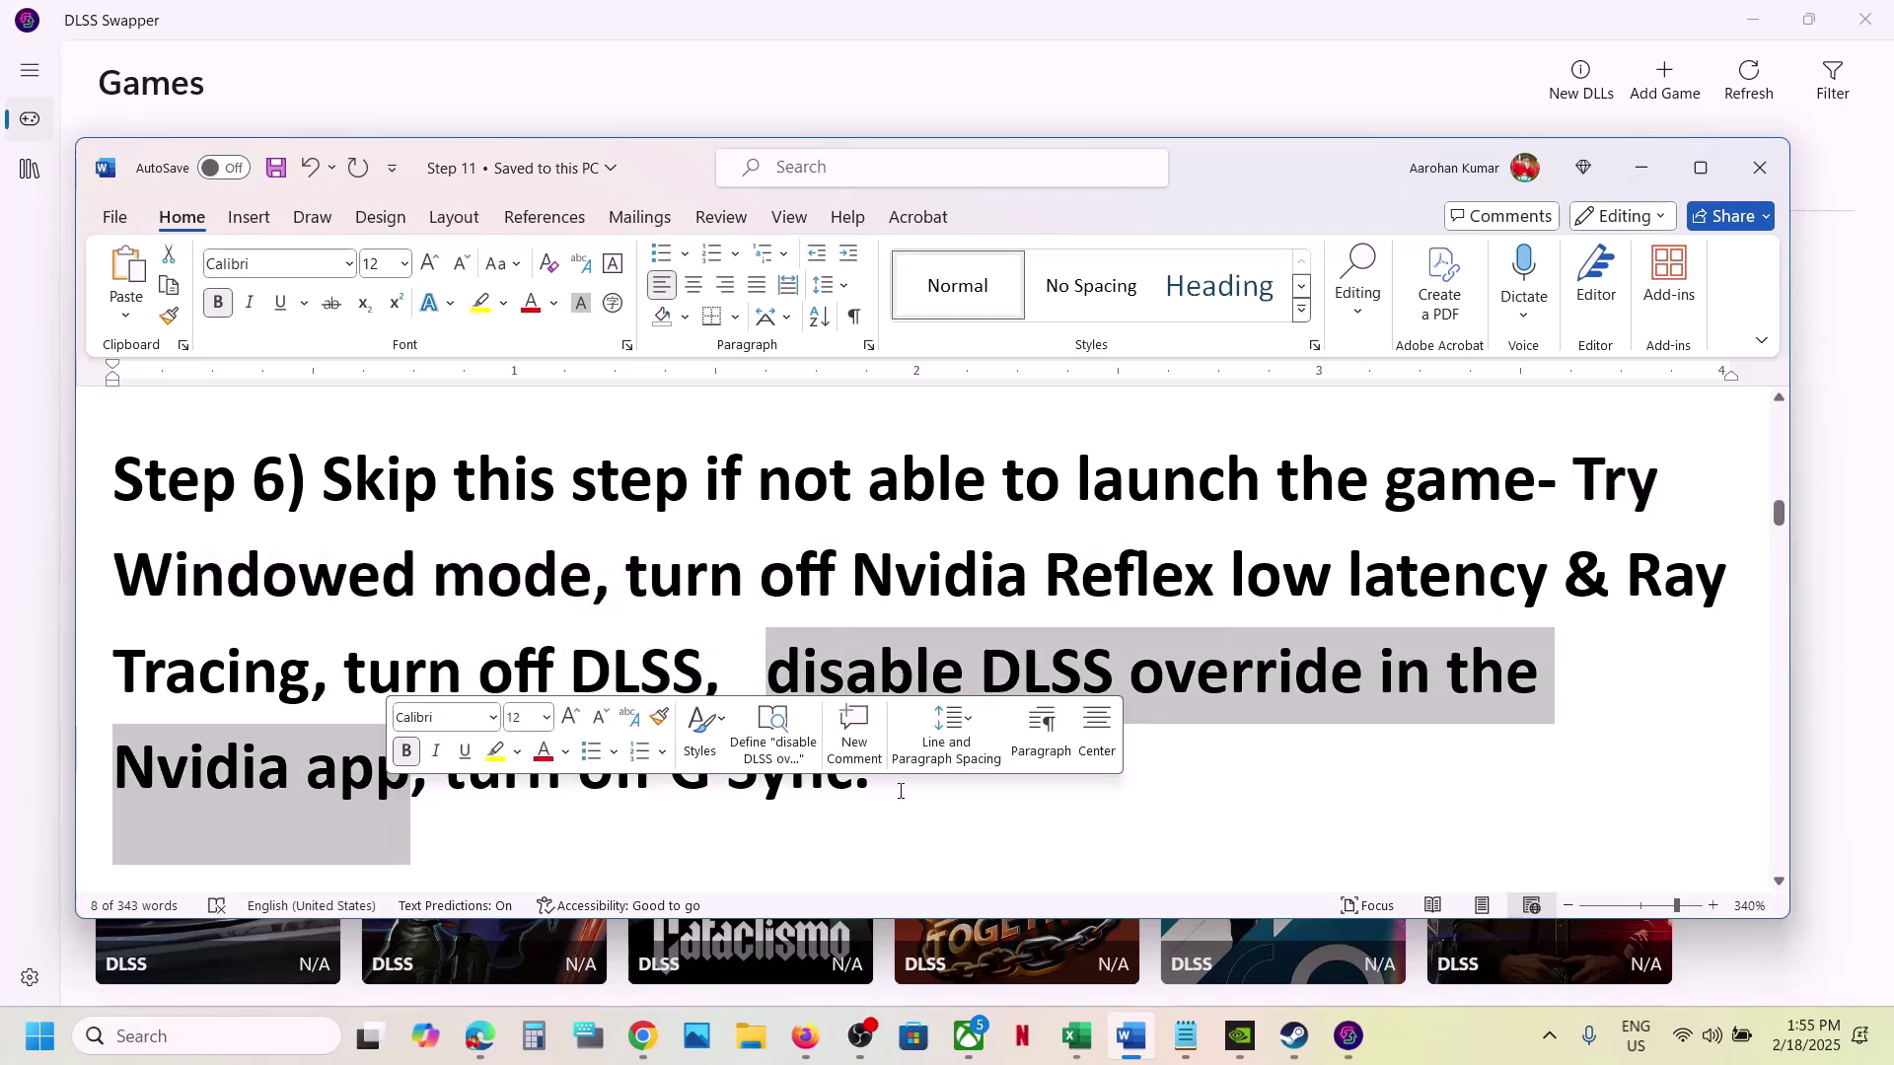
left_click_drag(873, 789, 372, 521)
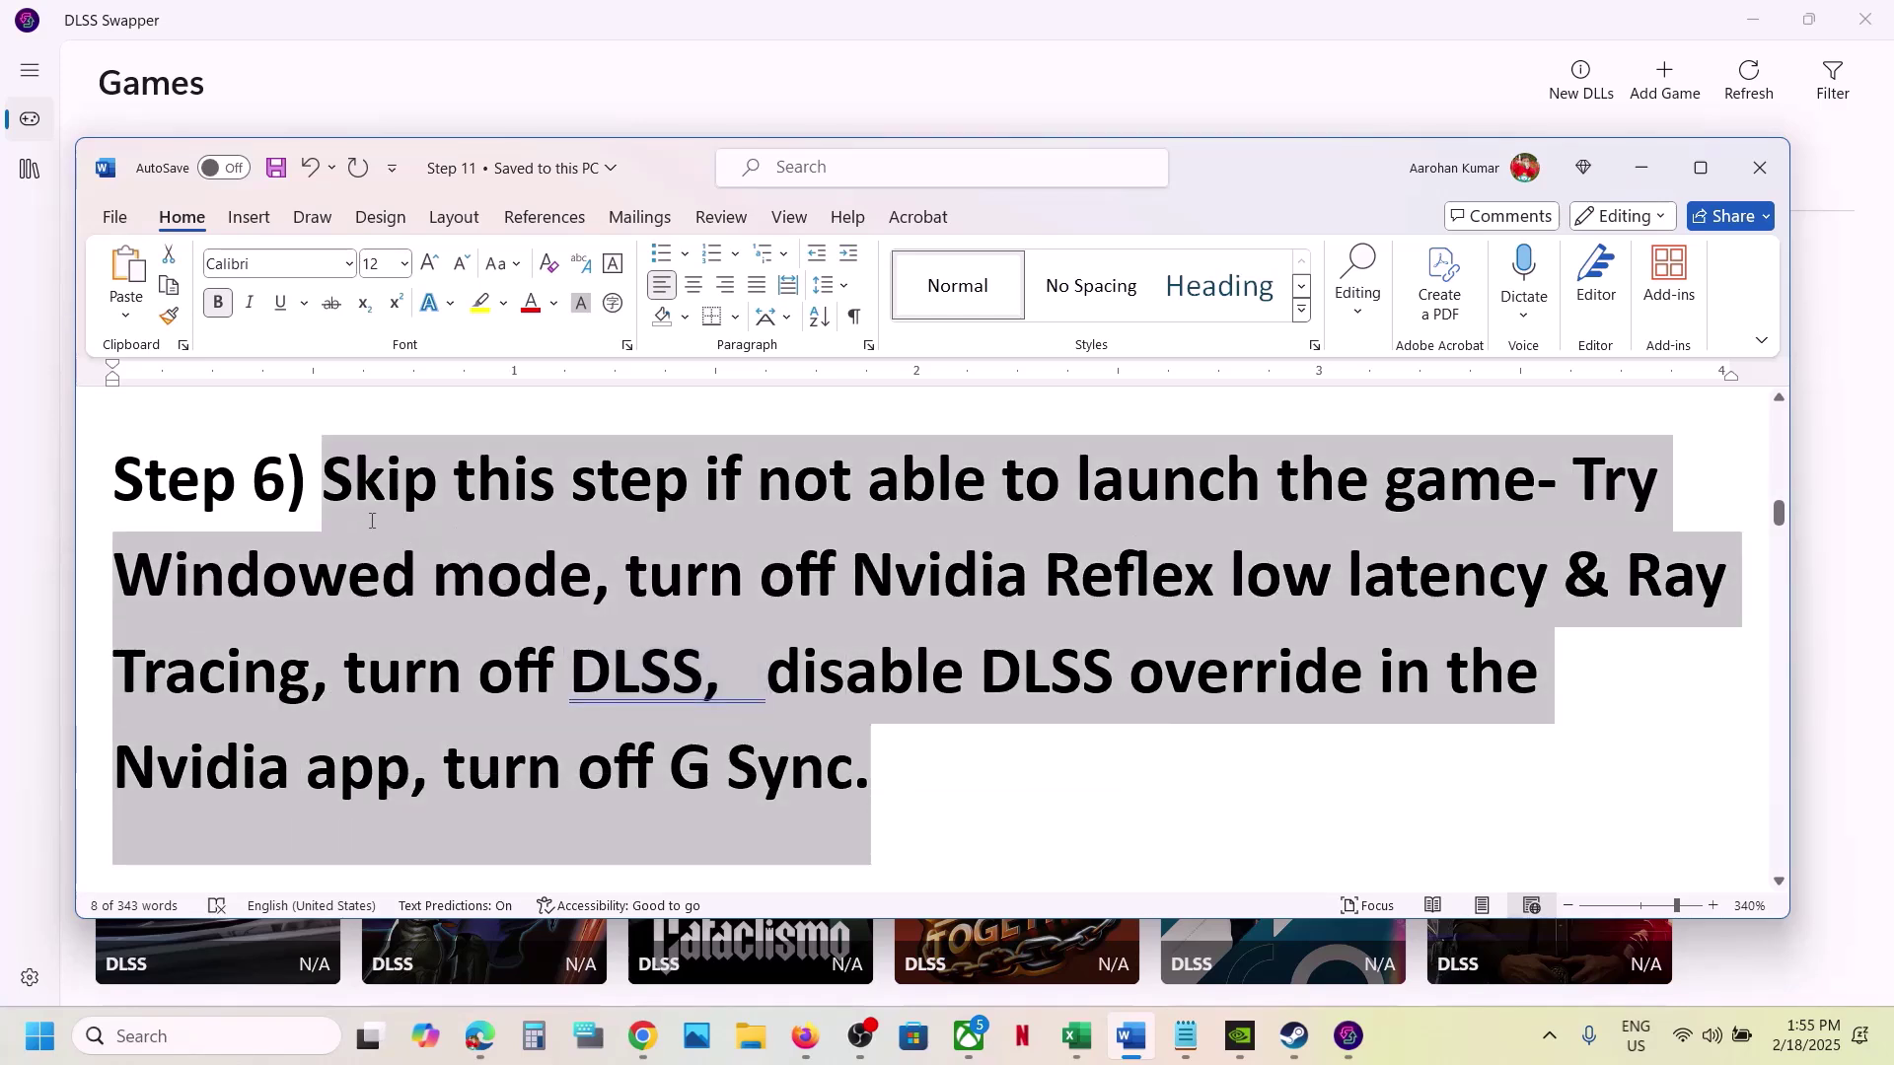
left_click(1447, 1056)
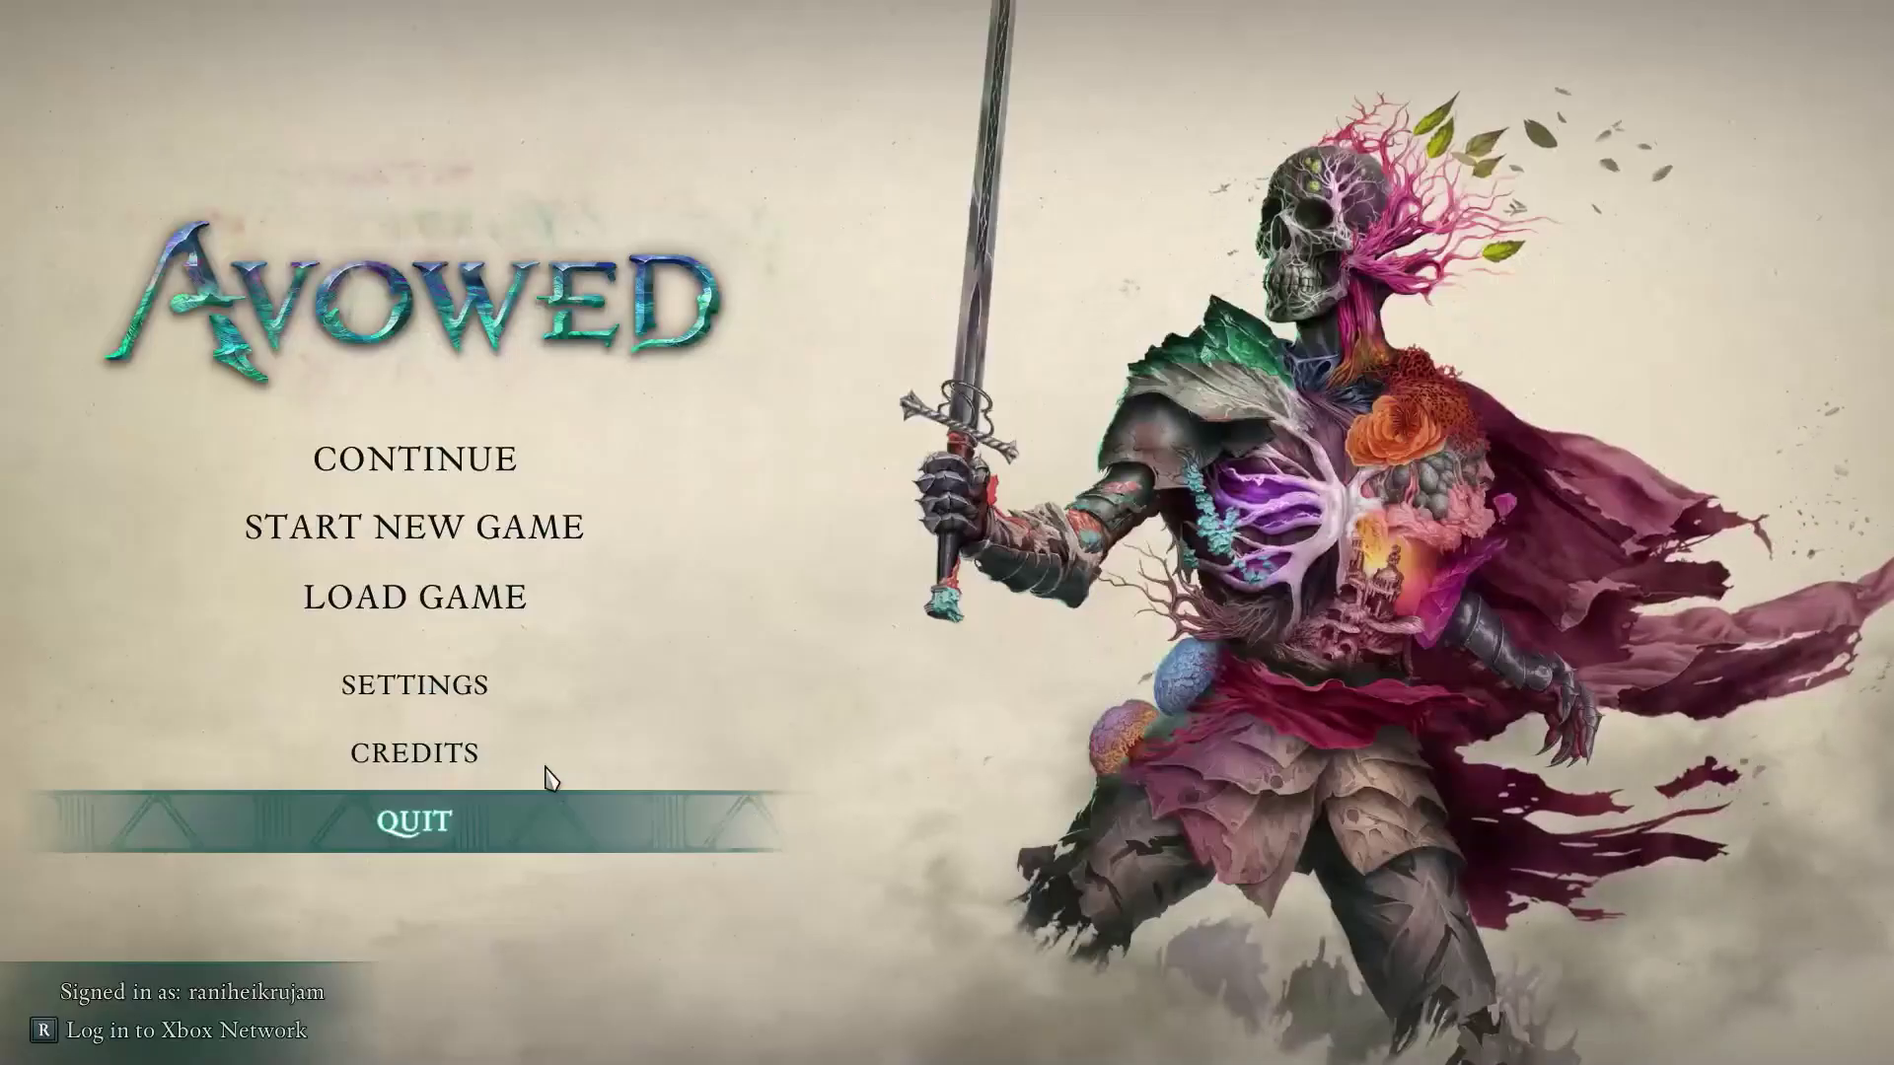
- Set Avowed's window mode to Windowed in the graphics settings and view the available resolutions without choosing another
left_click(426, 702)
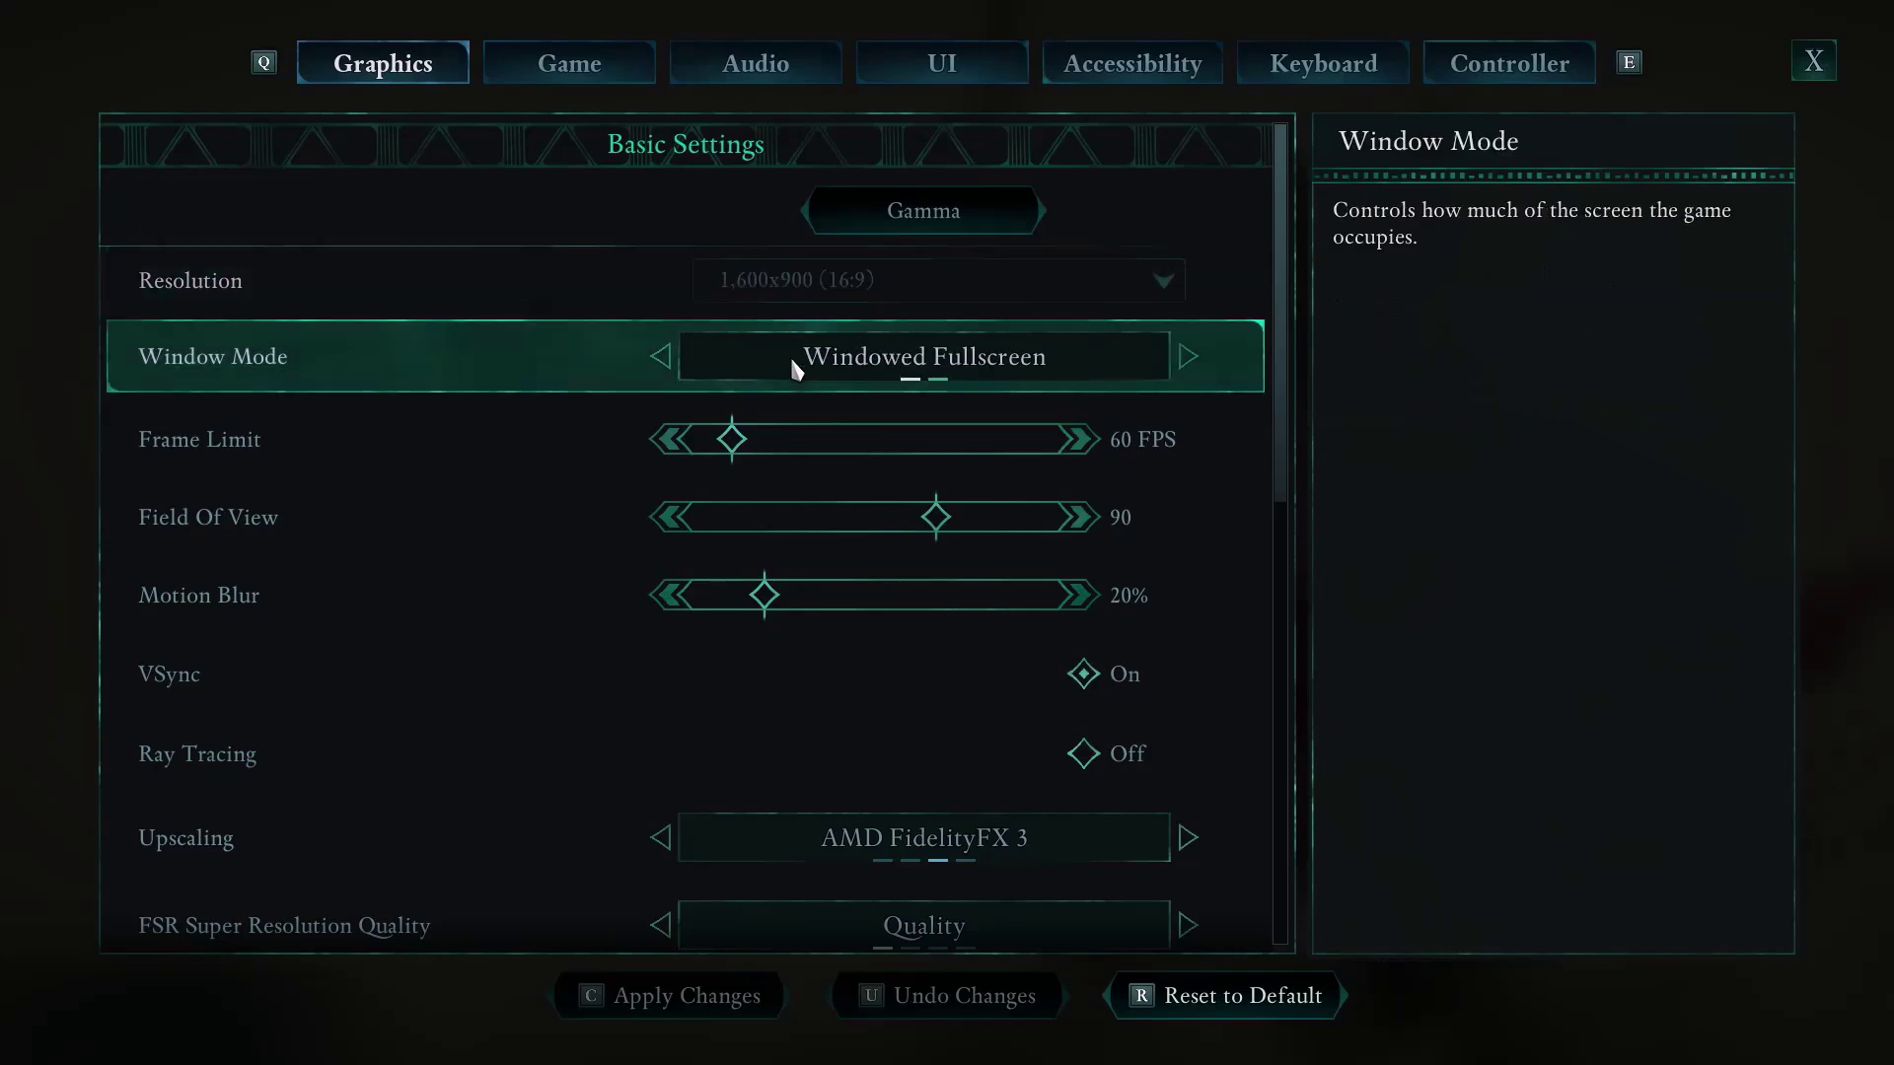
left_click(667, 357)
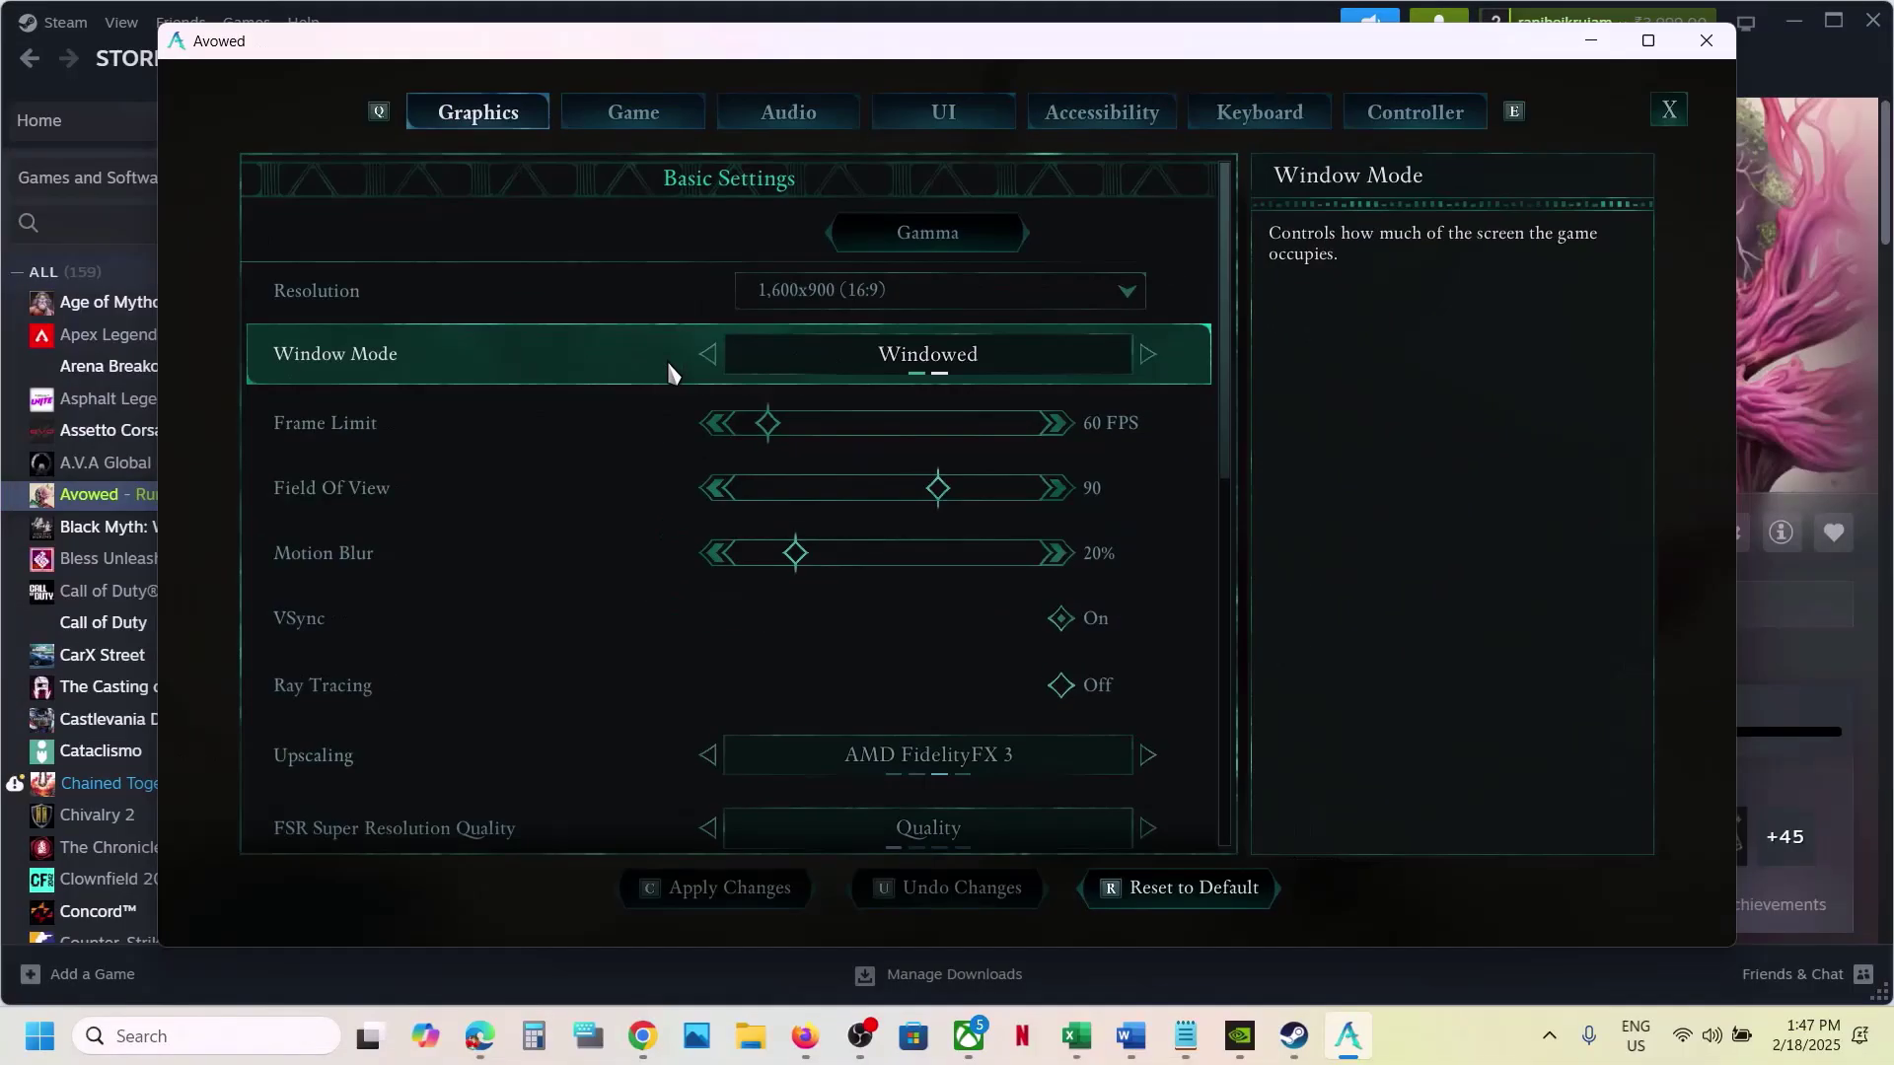
left_click(897, 300)
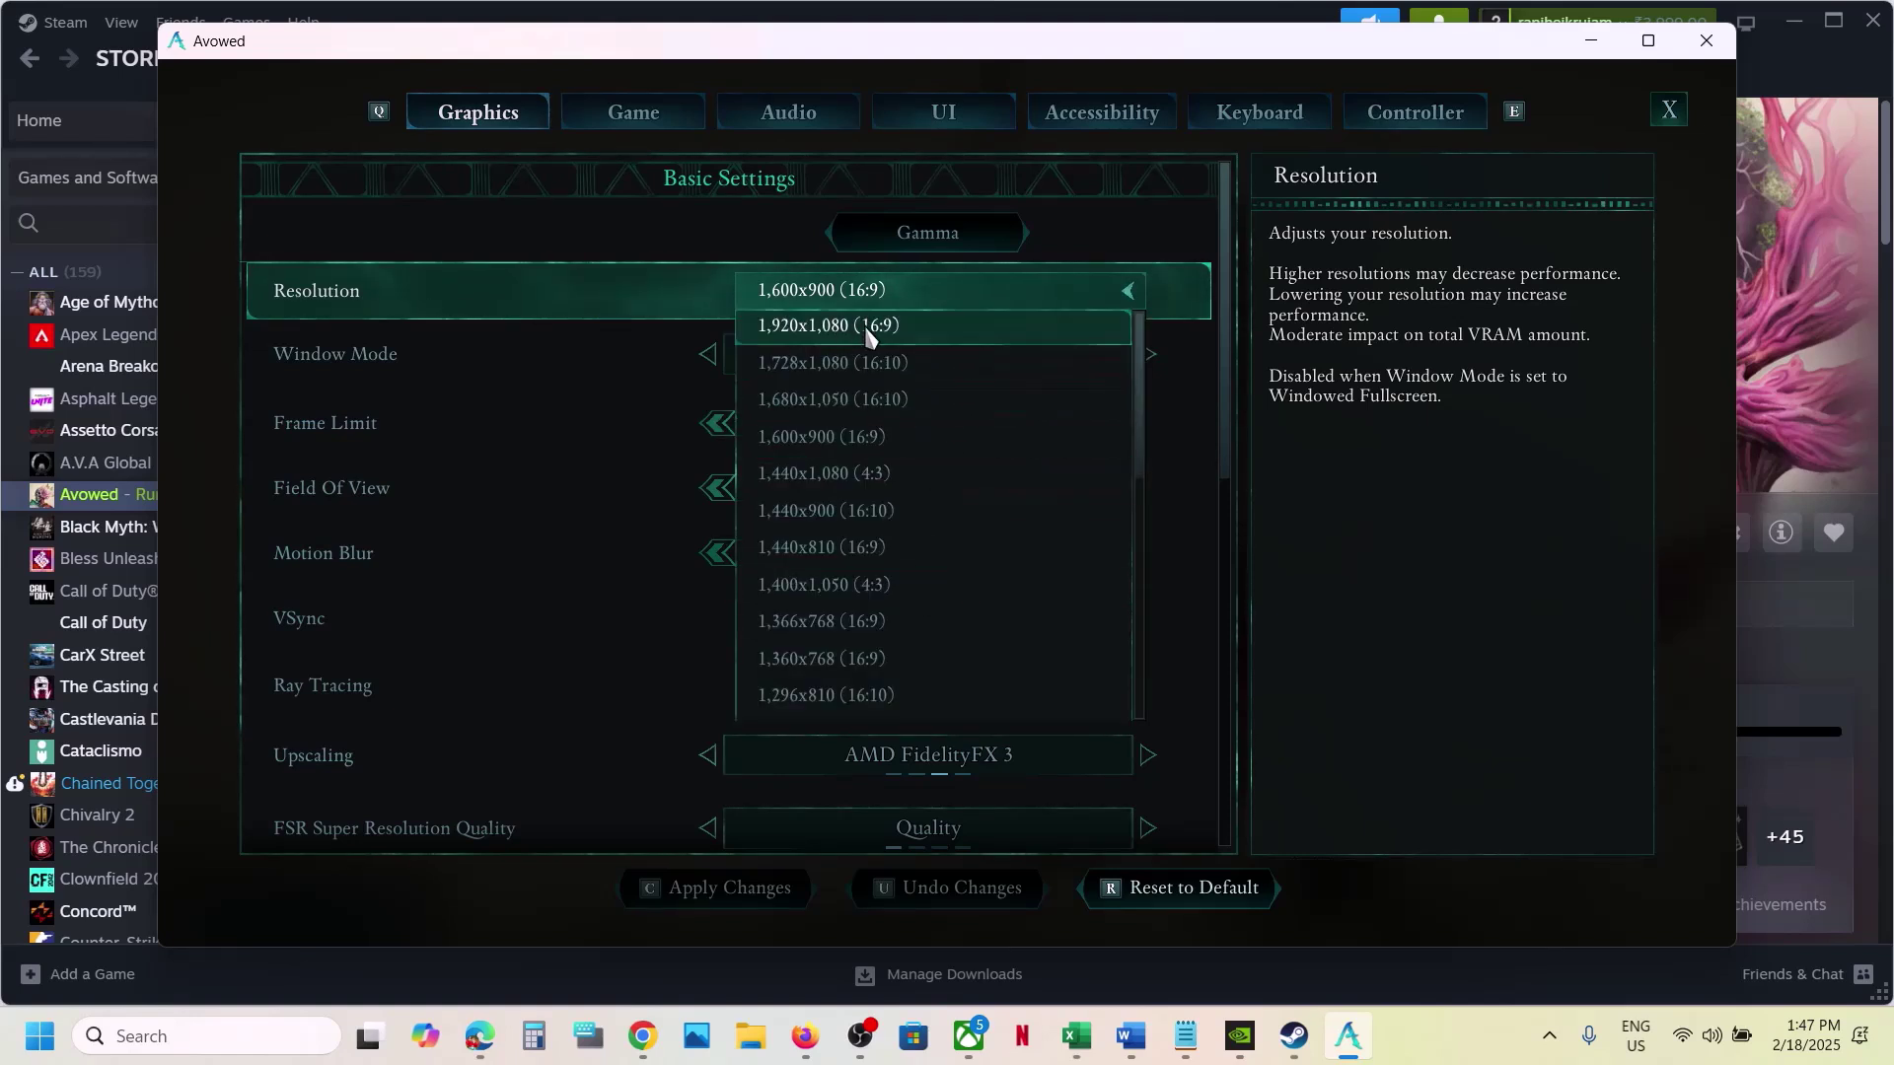
left_click(729, 225)
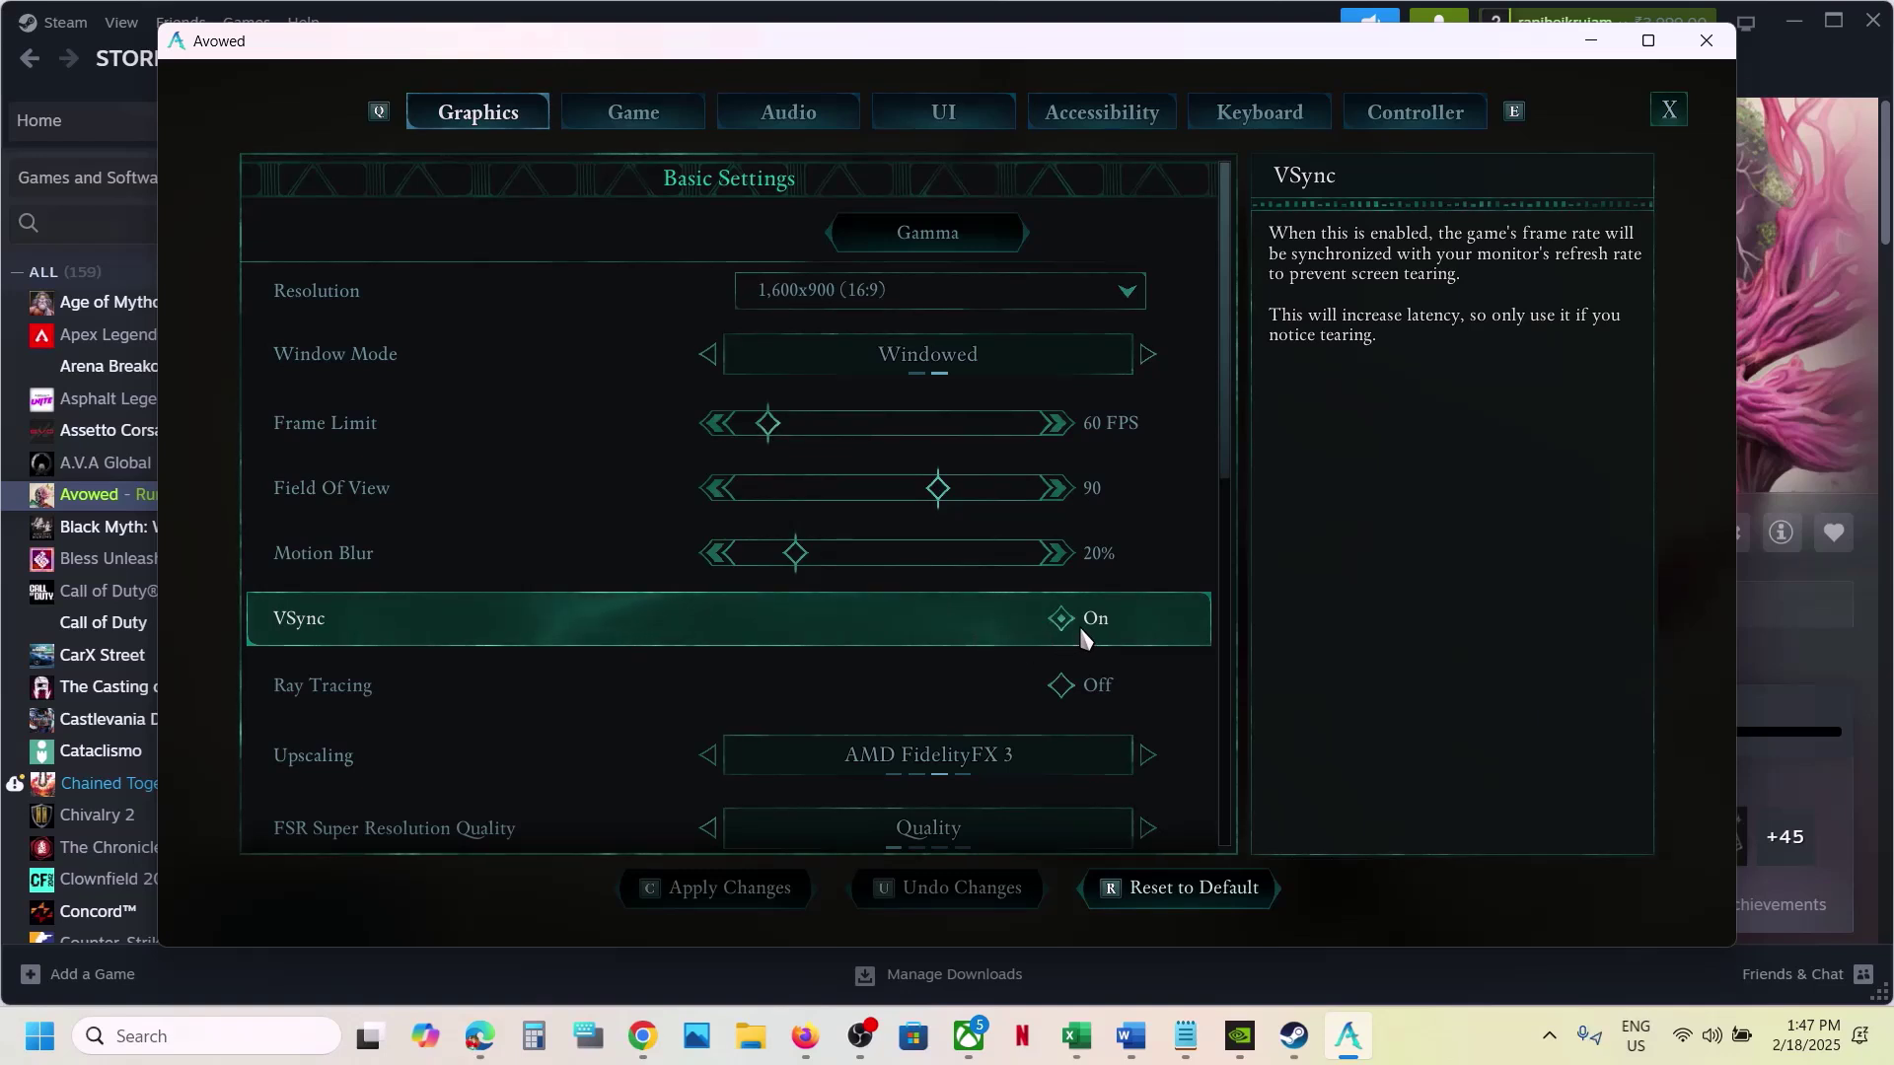
- Turn Ray Tracing on in Avowed's graphics settings, acknowledge the restart notice, and switch it back off
left_click(1061, 690)
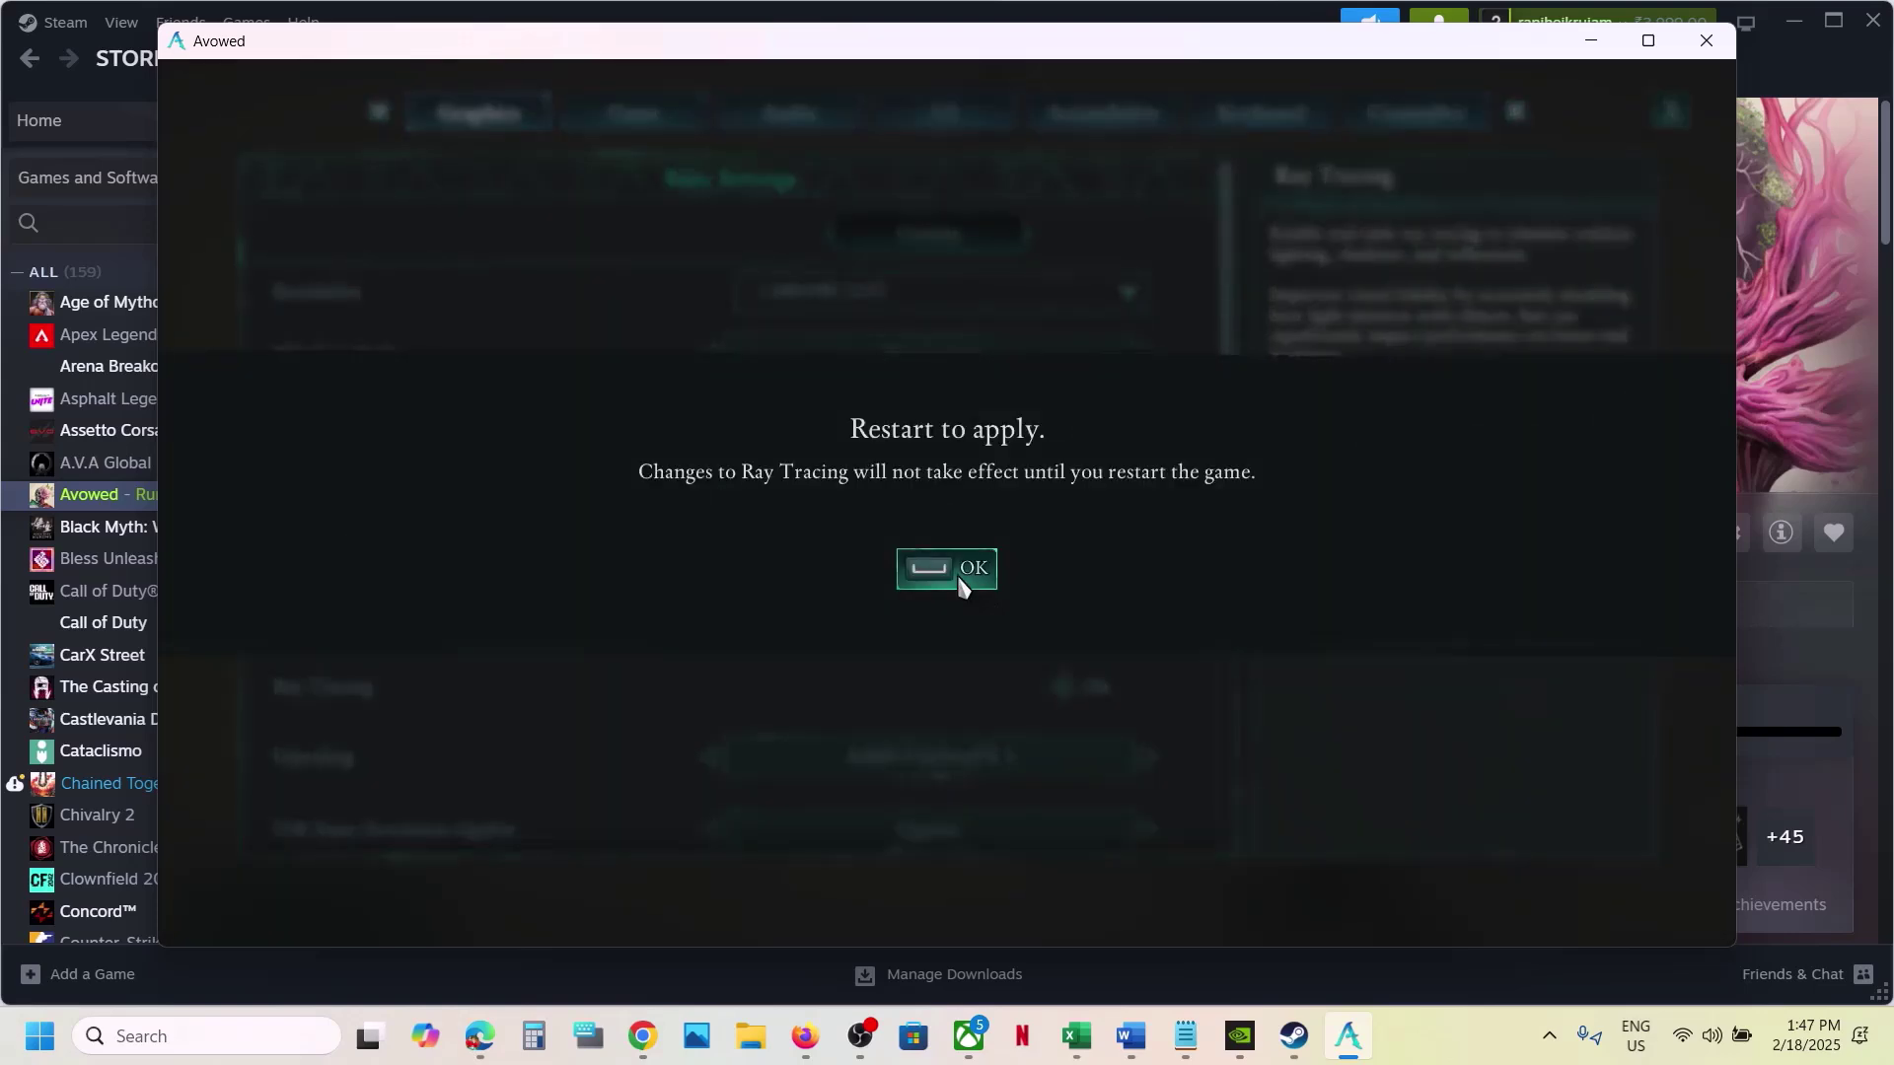
left_click(961, 582)
left_click(1058, 691)
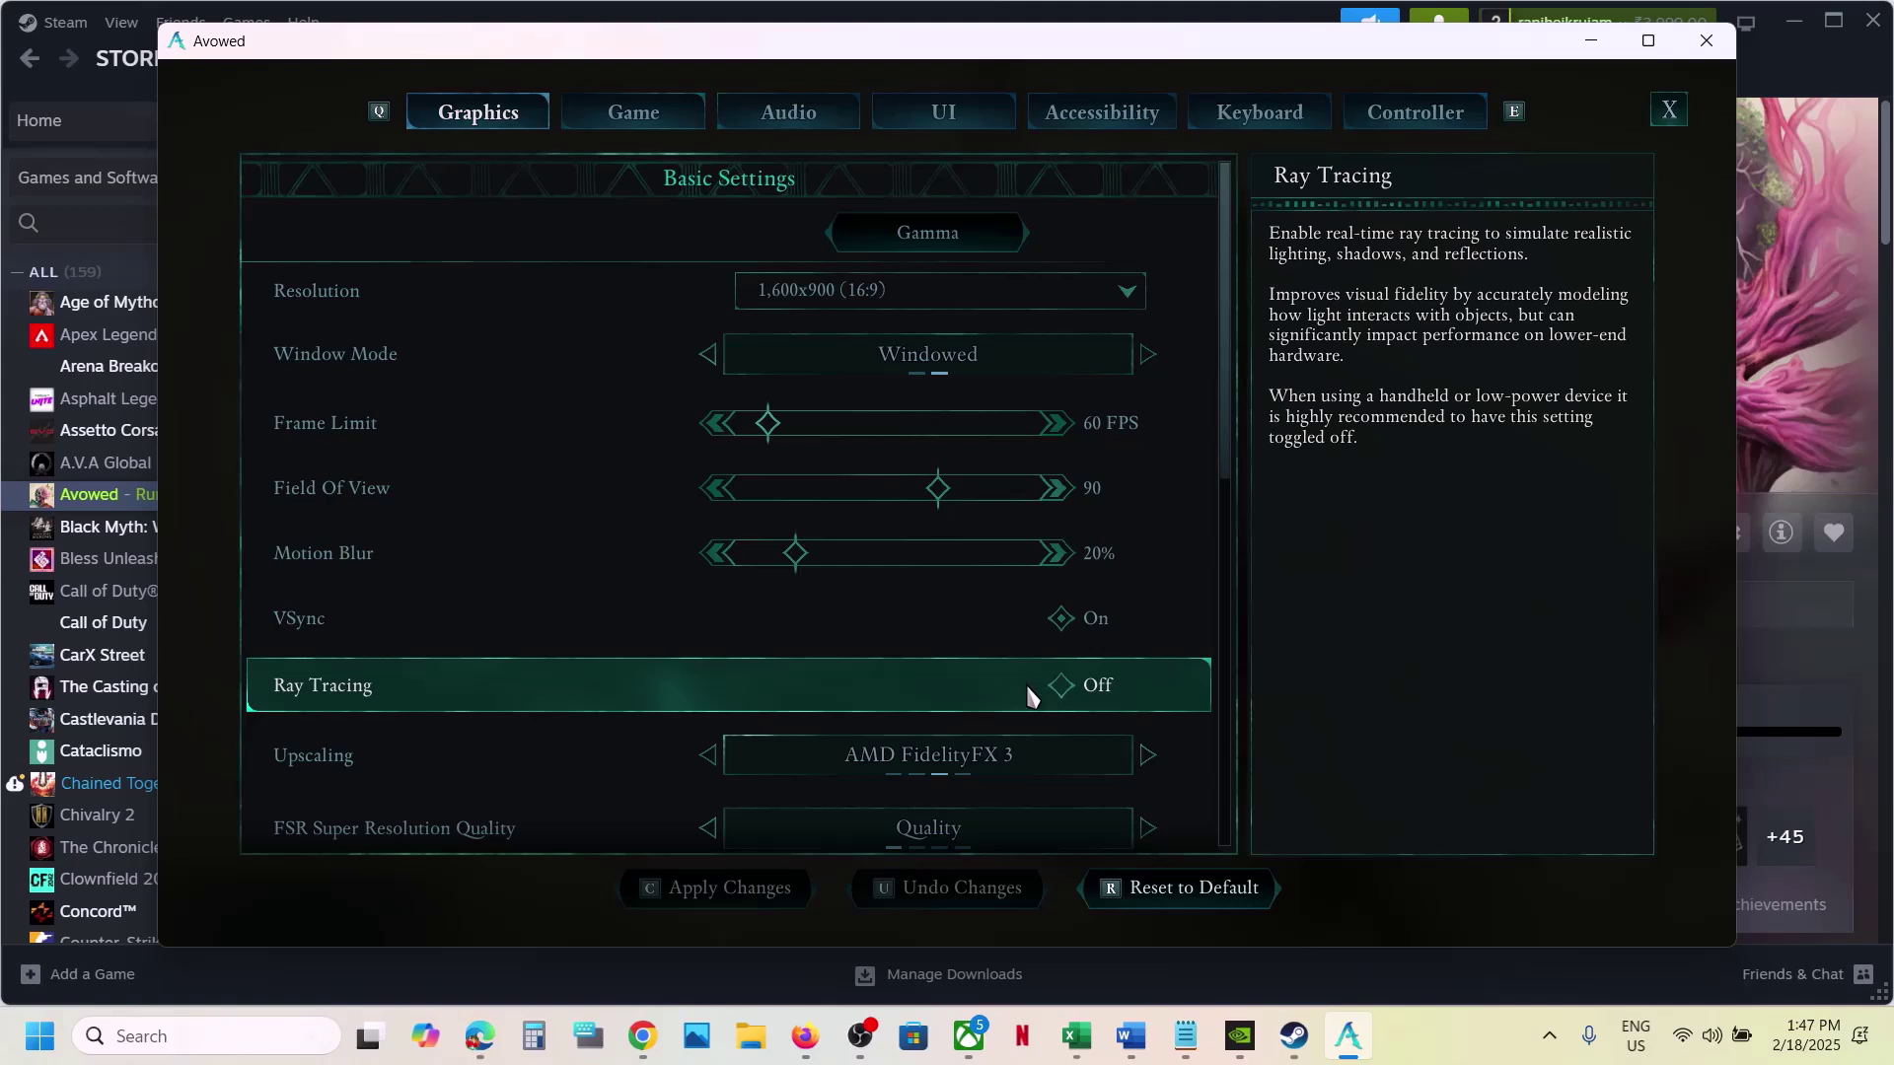
- Set Upscaling to Off in Avowed's basic graphics settings
scroll(1029, 690, "down", 1)
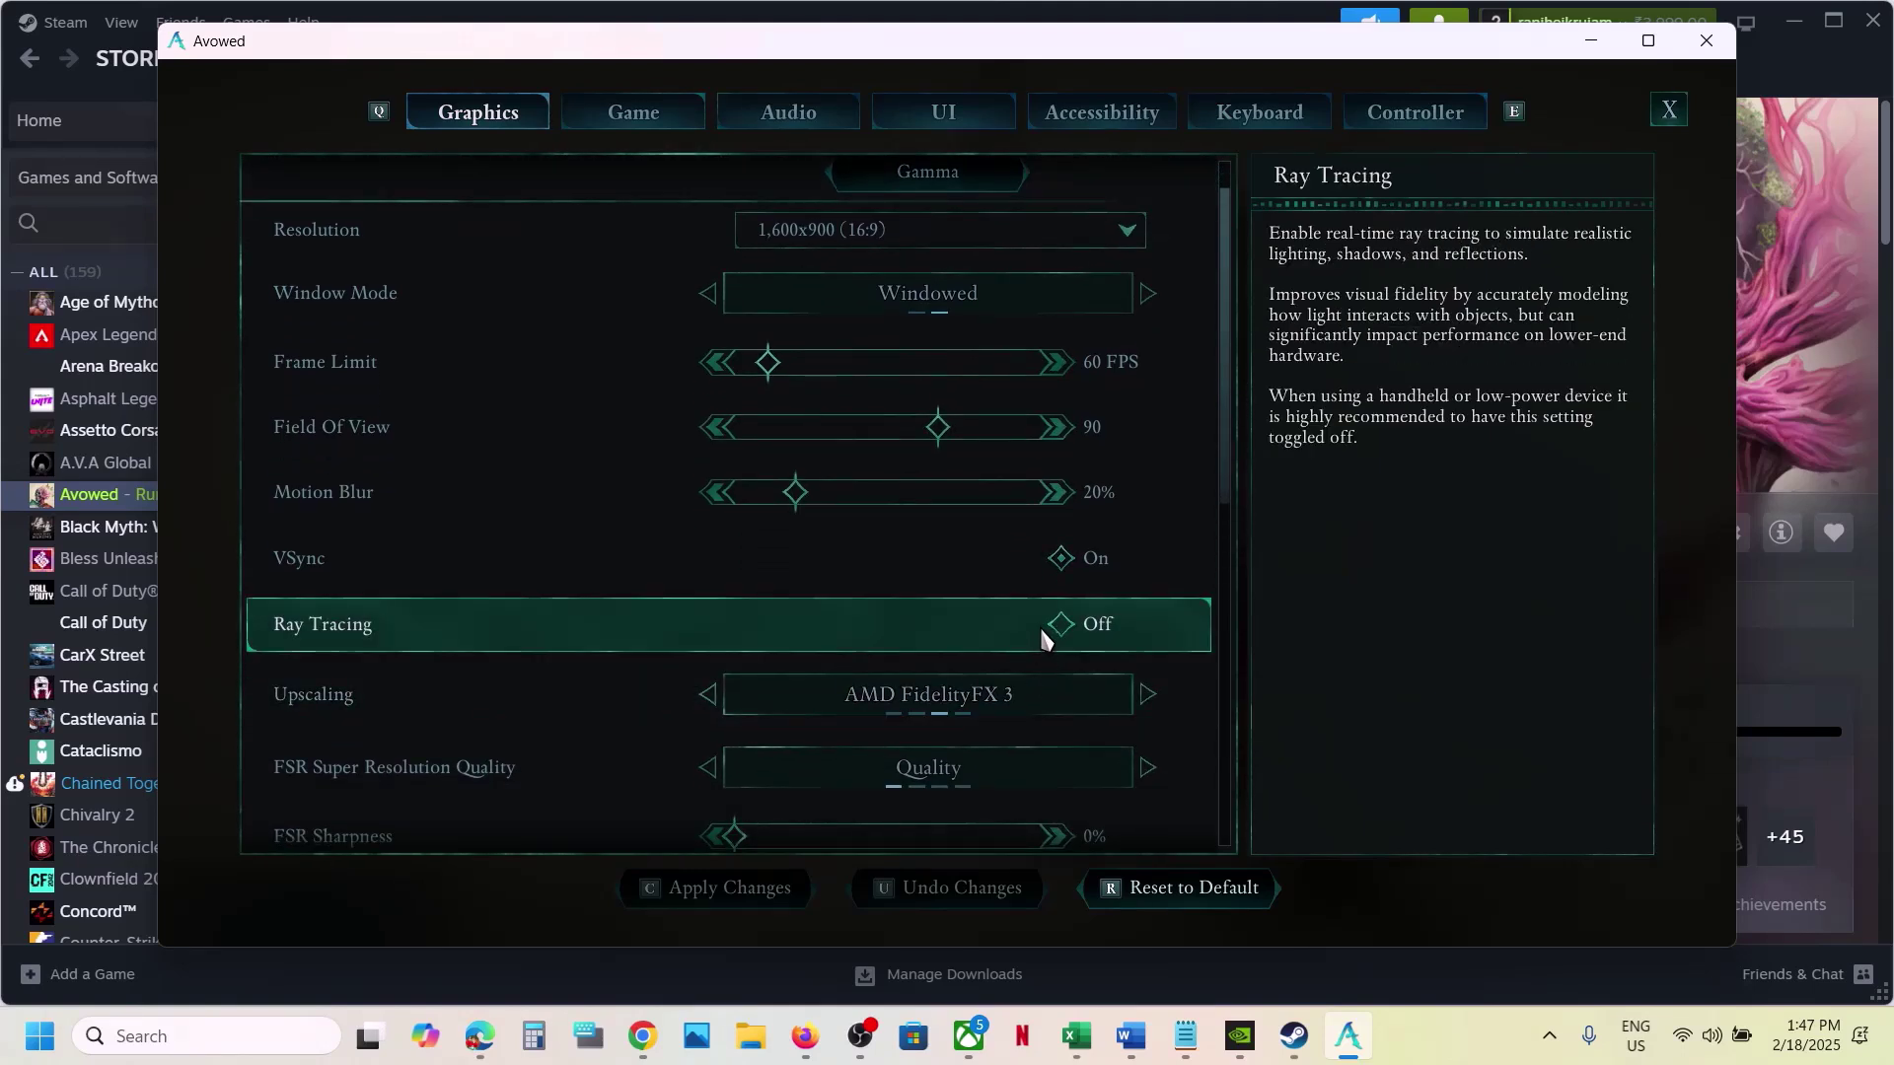
scroll(1039, 625, "down", 1)
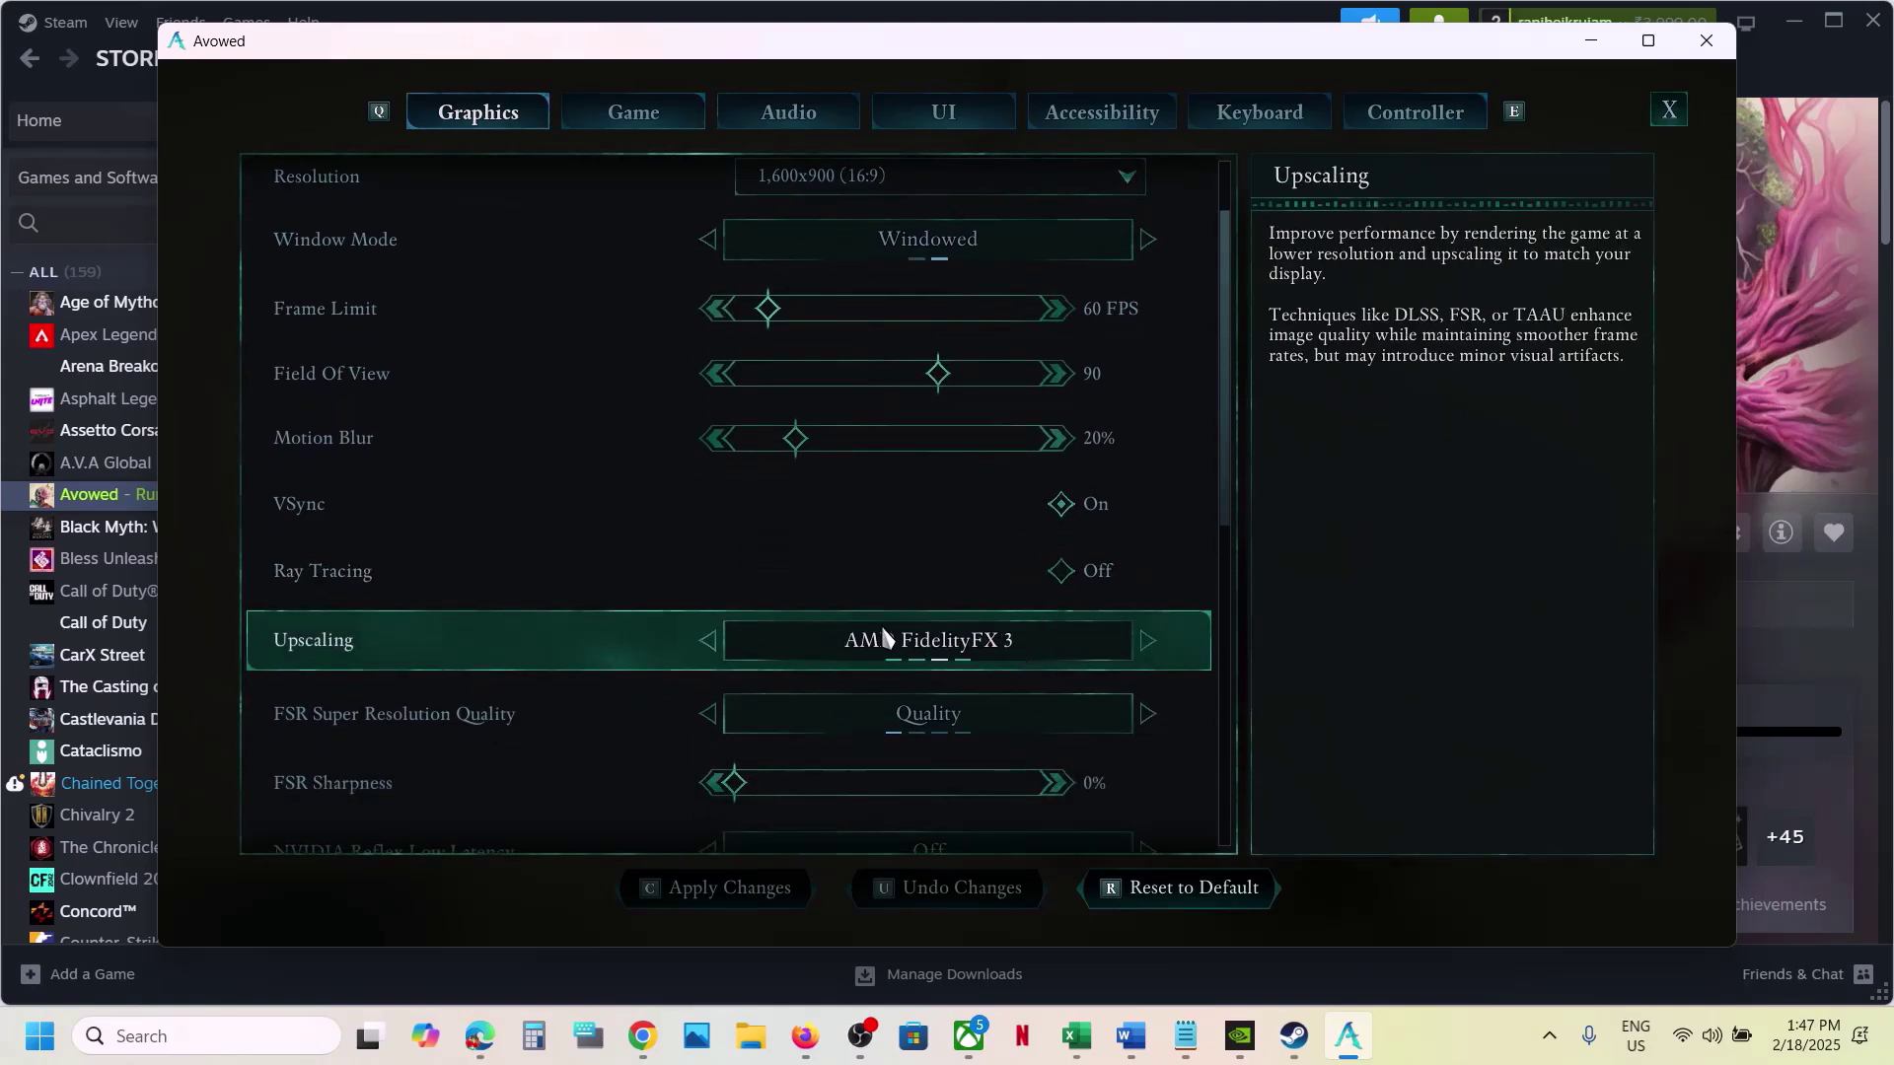
left_click(709, 642)
left_click(709, 642)
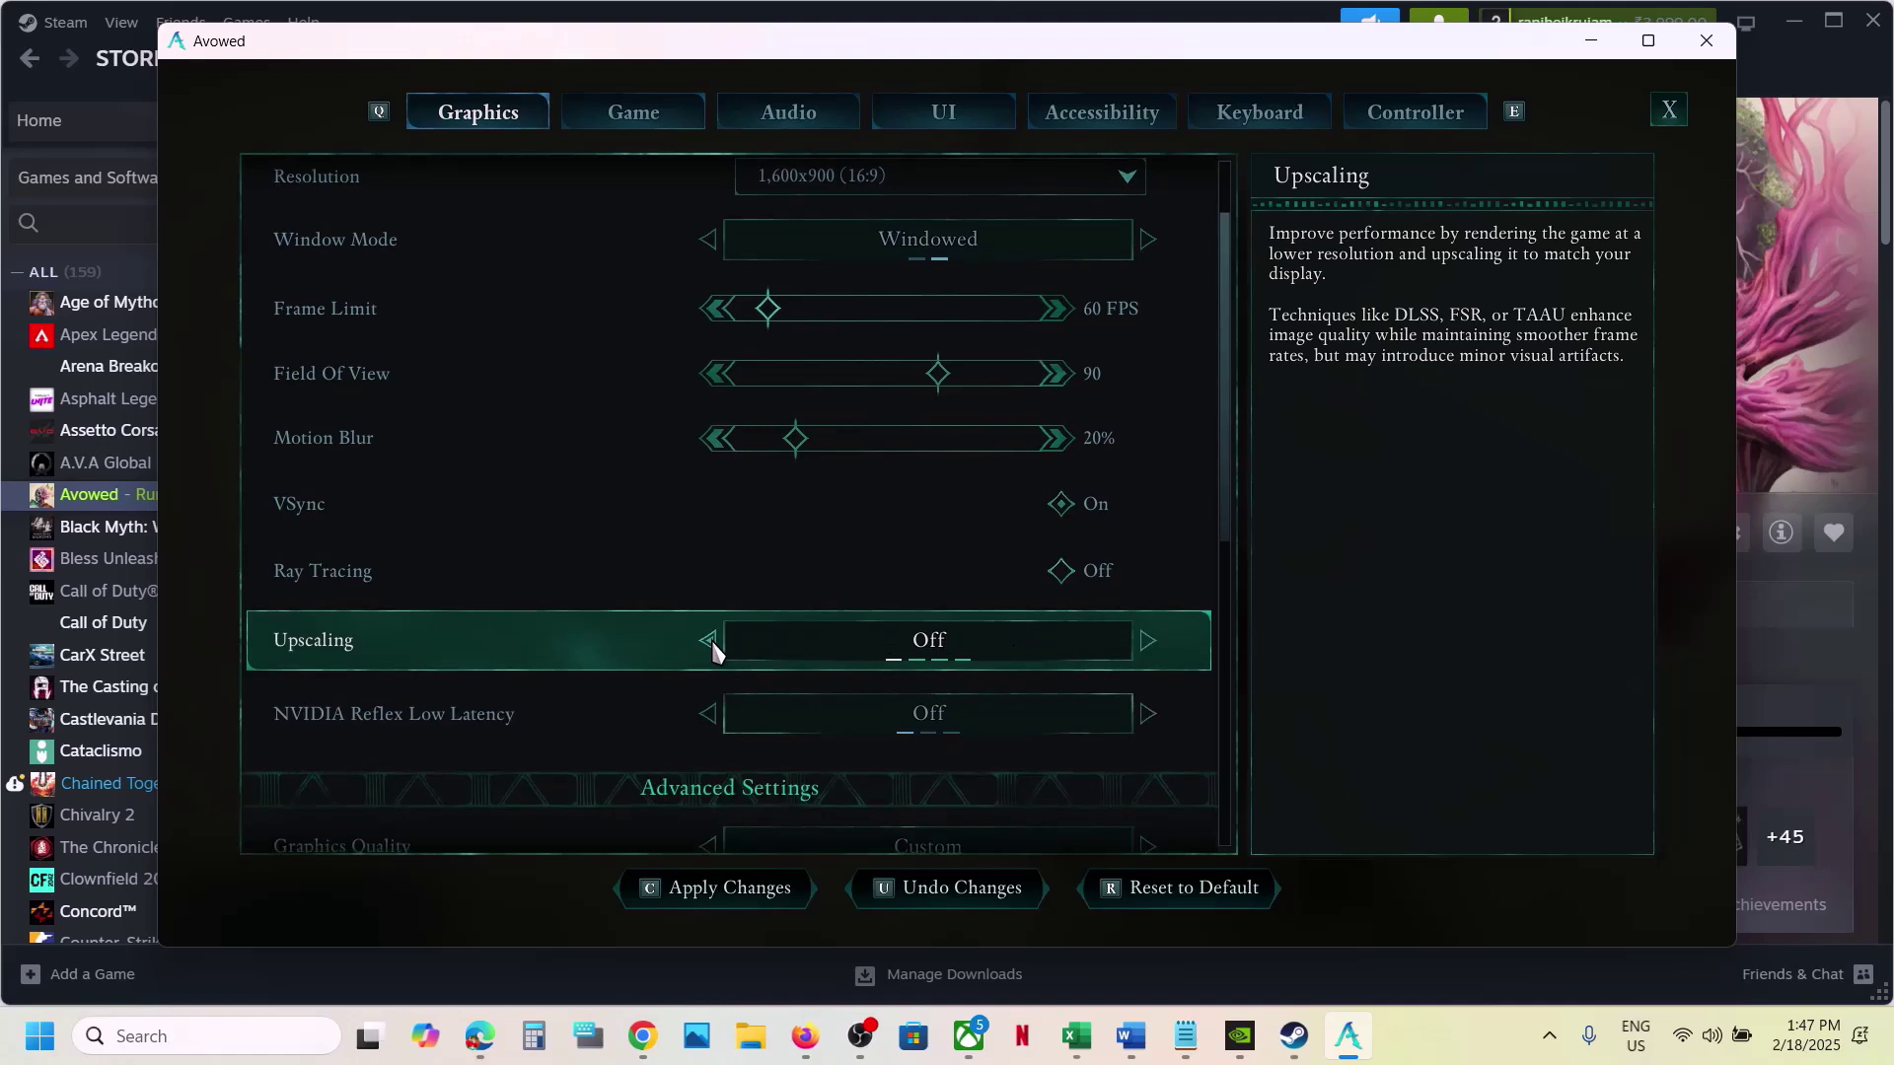
- Set the overall Graphics Quality preset to Low, apply the changes and leave the graphics settings
scroll(883, 647, "down", 2)
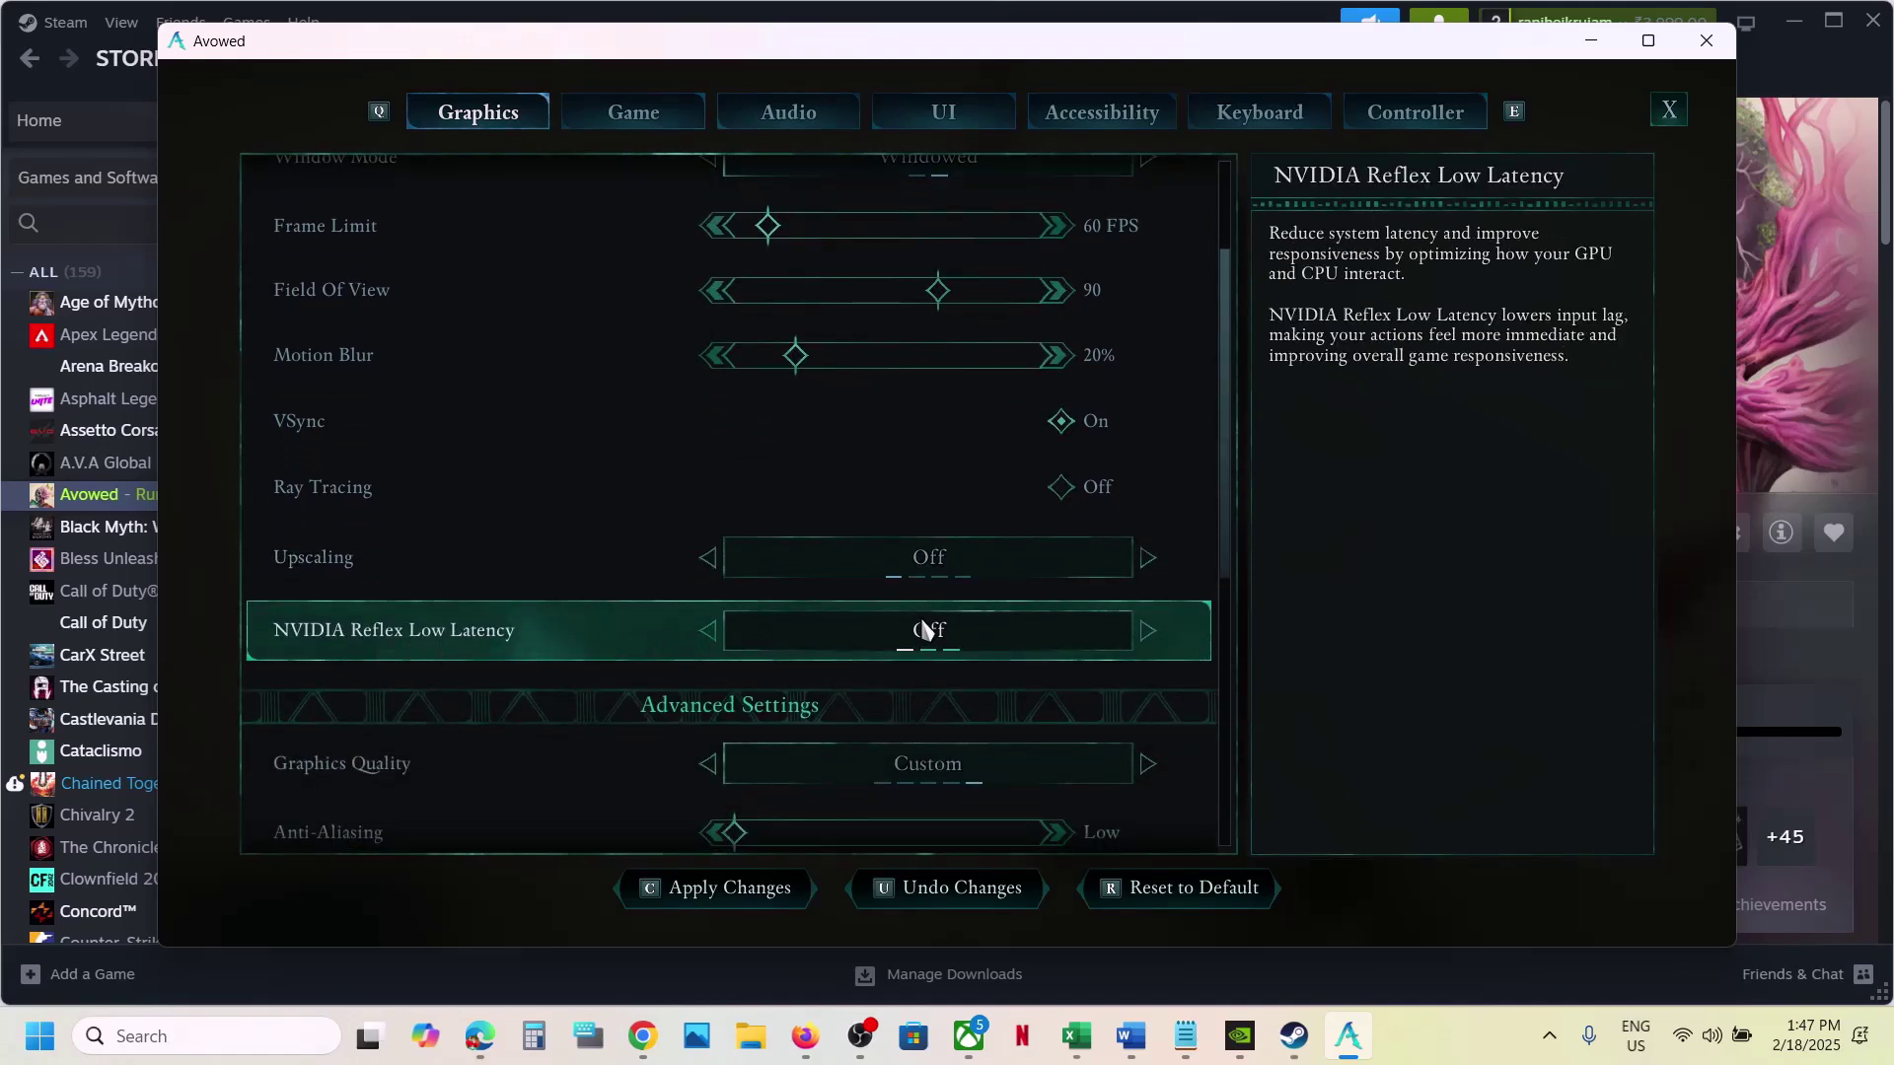
scroll(863, 652, "down", 5)
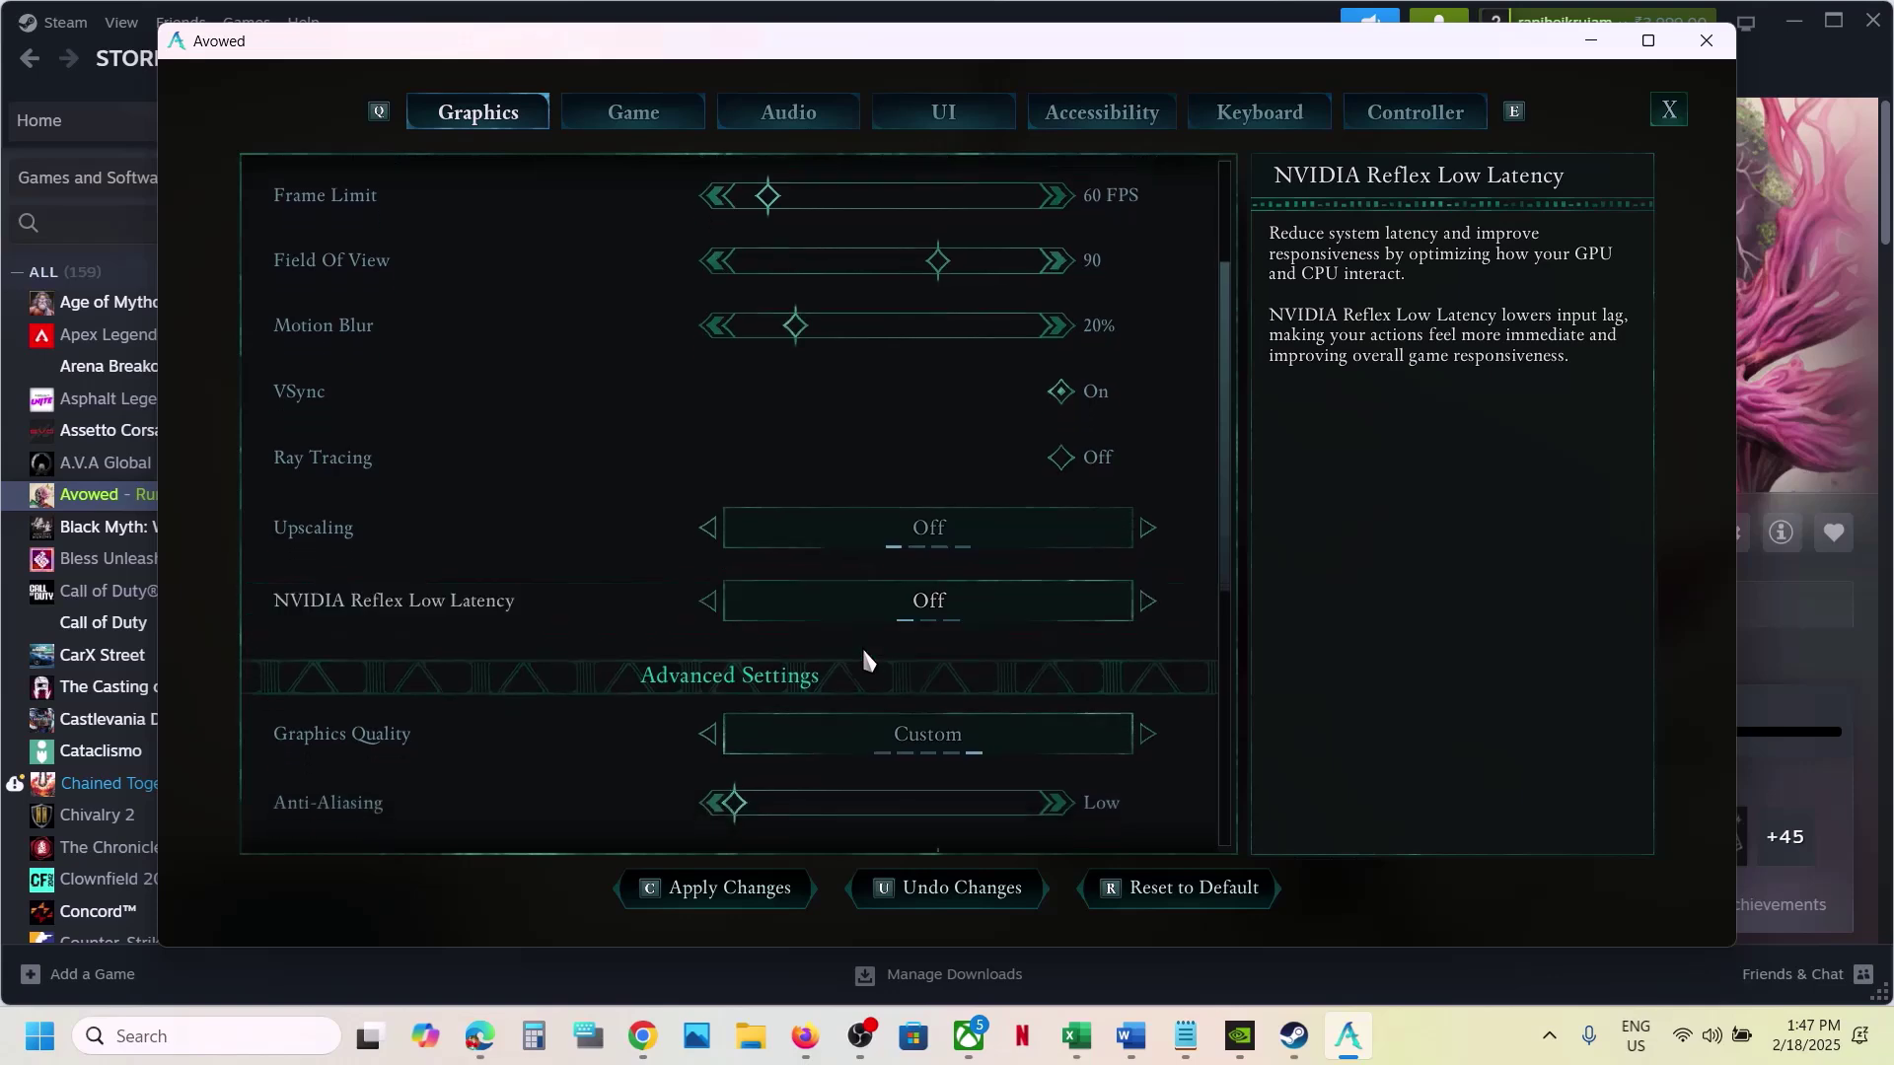
scroll(864, 655, "down", 4)
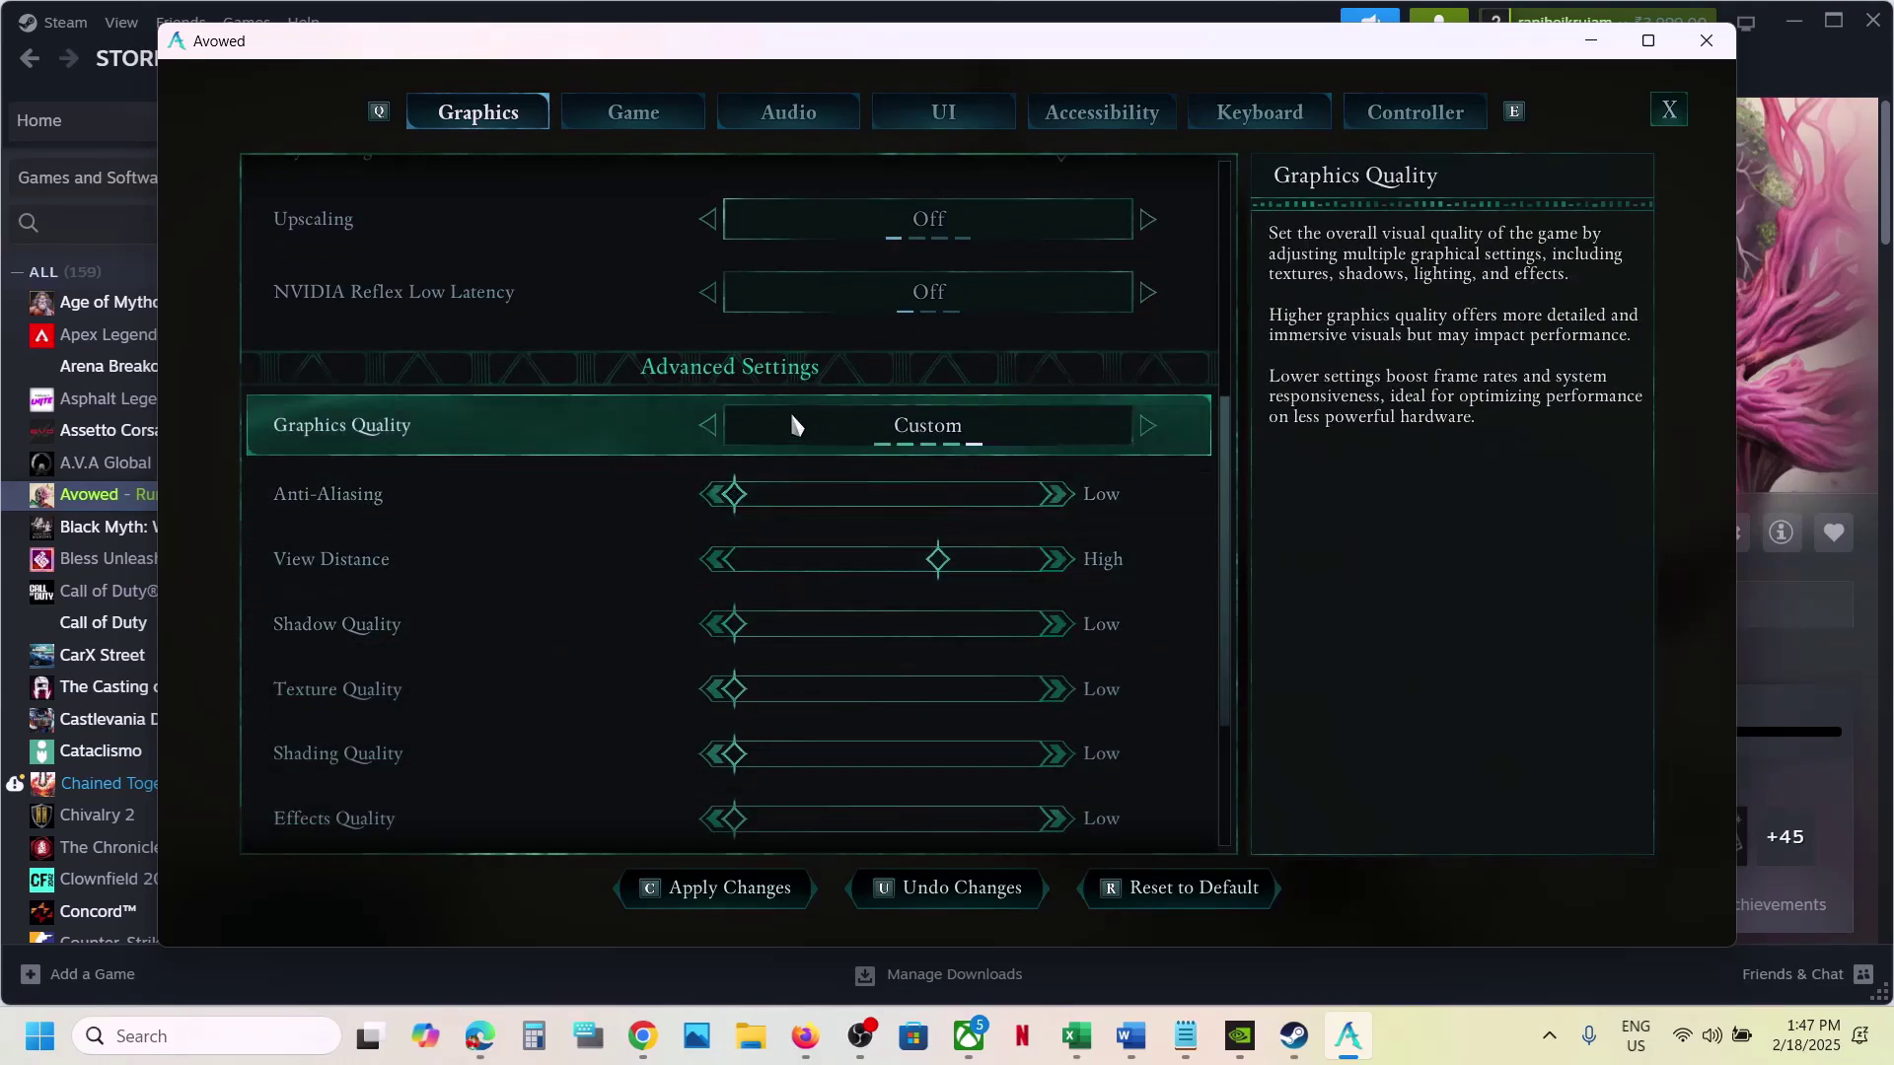
left_click(709, 426)
left_click(709, 426)
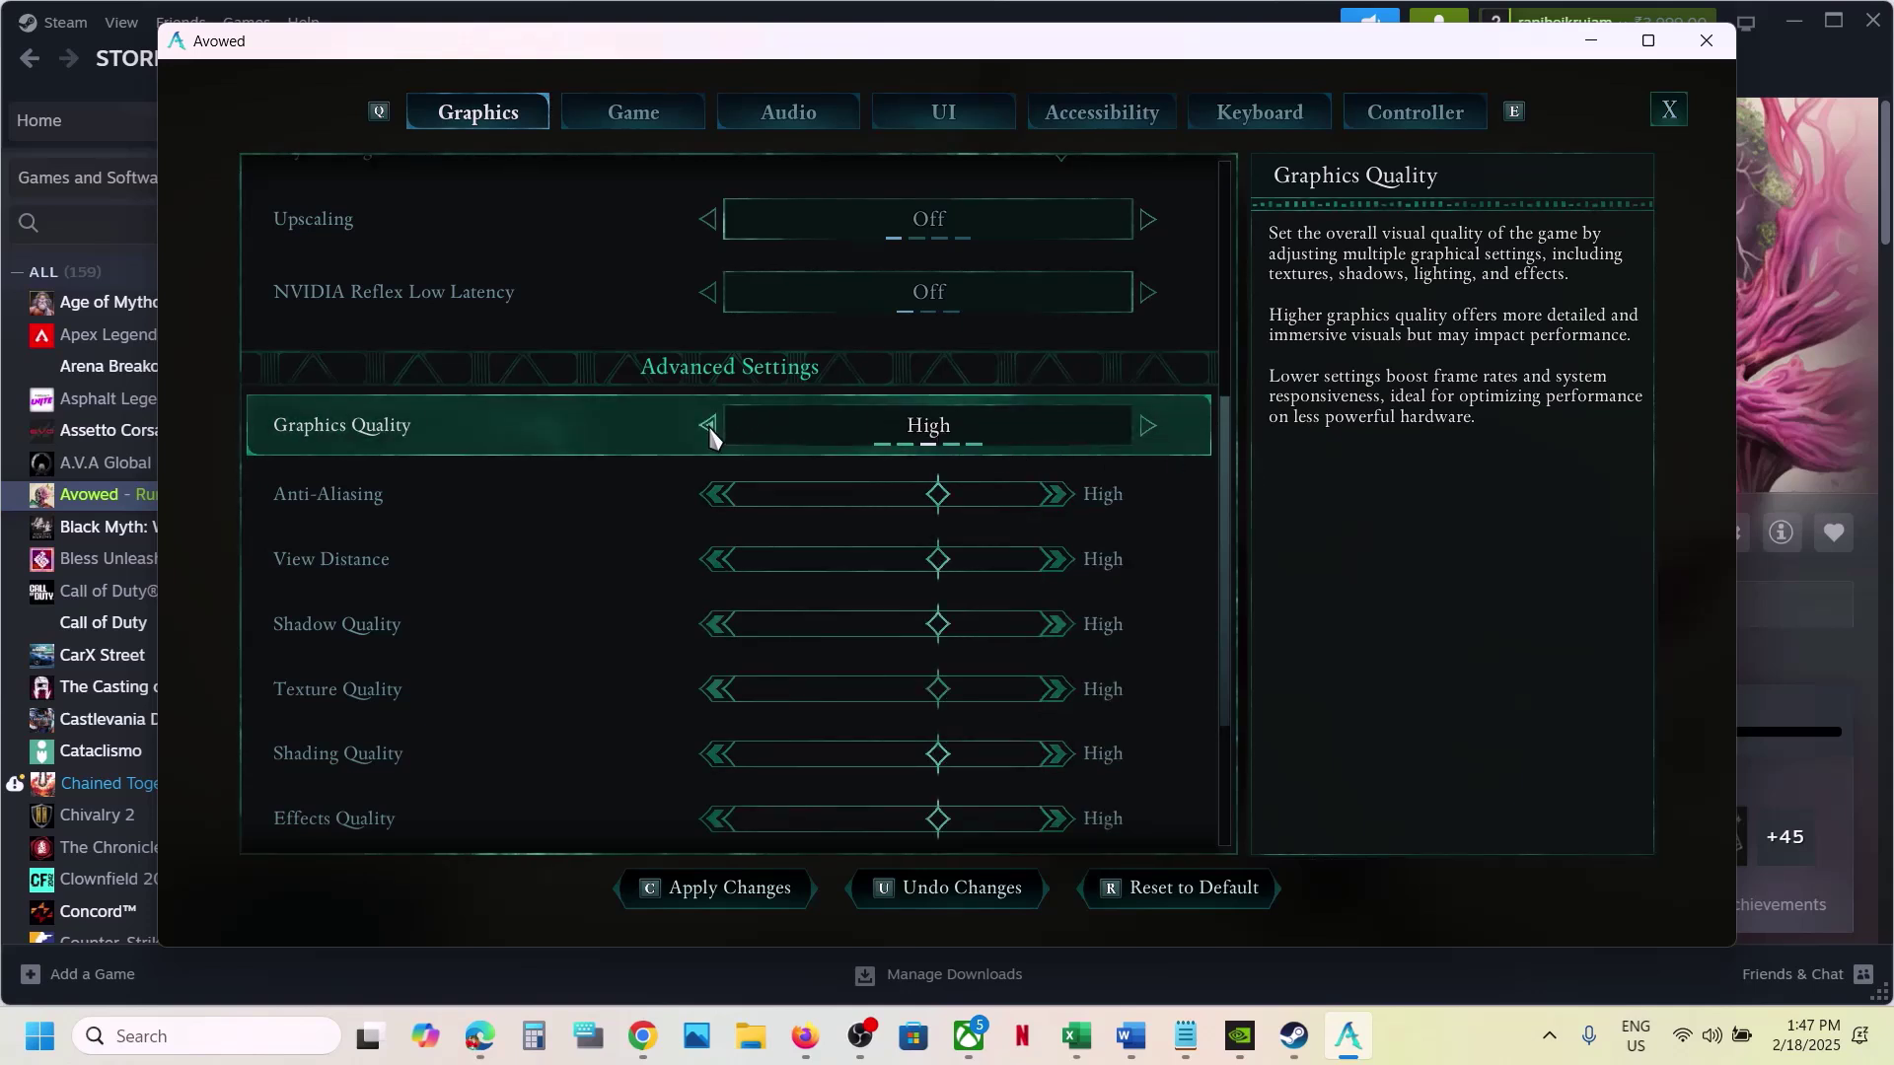
left_click(709, 426)
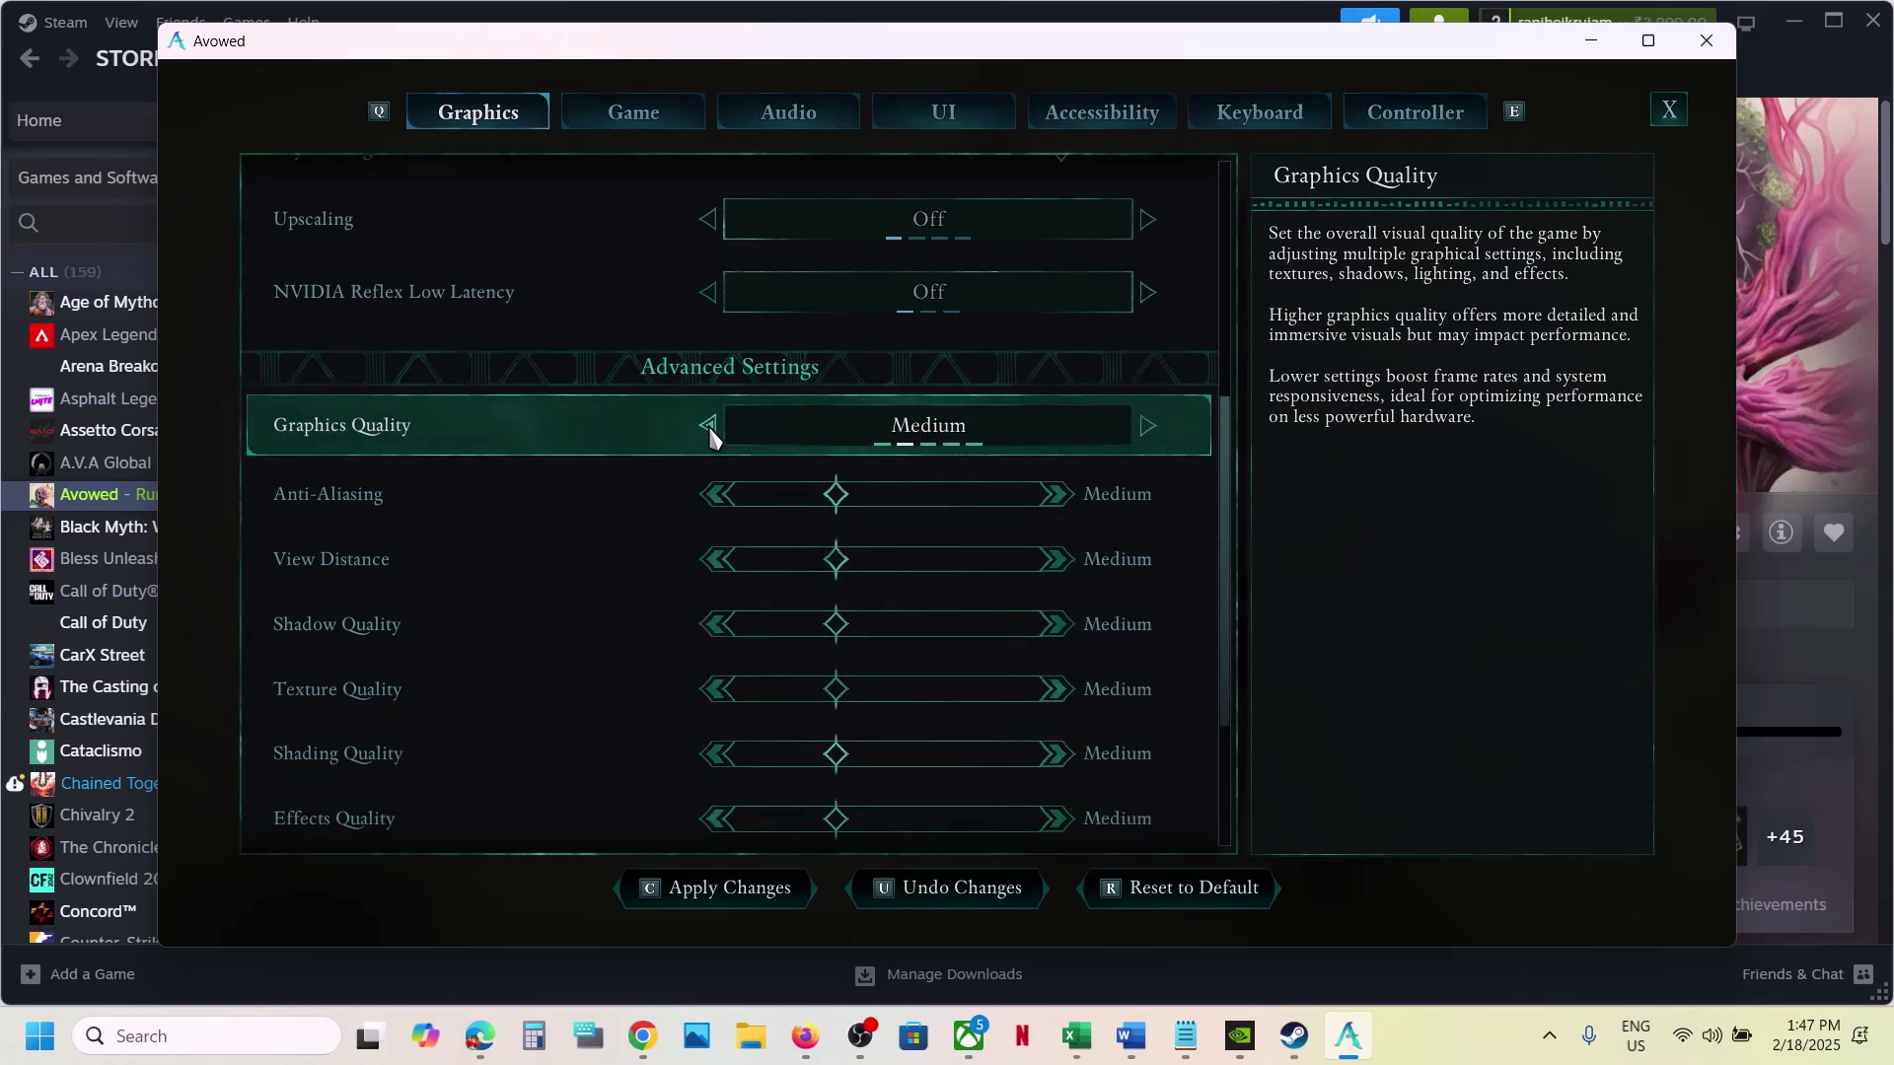
left_click(709, 426)
scroll(986, 622, "down", 4)
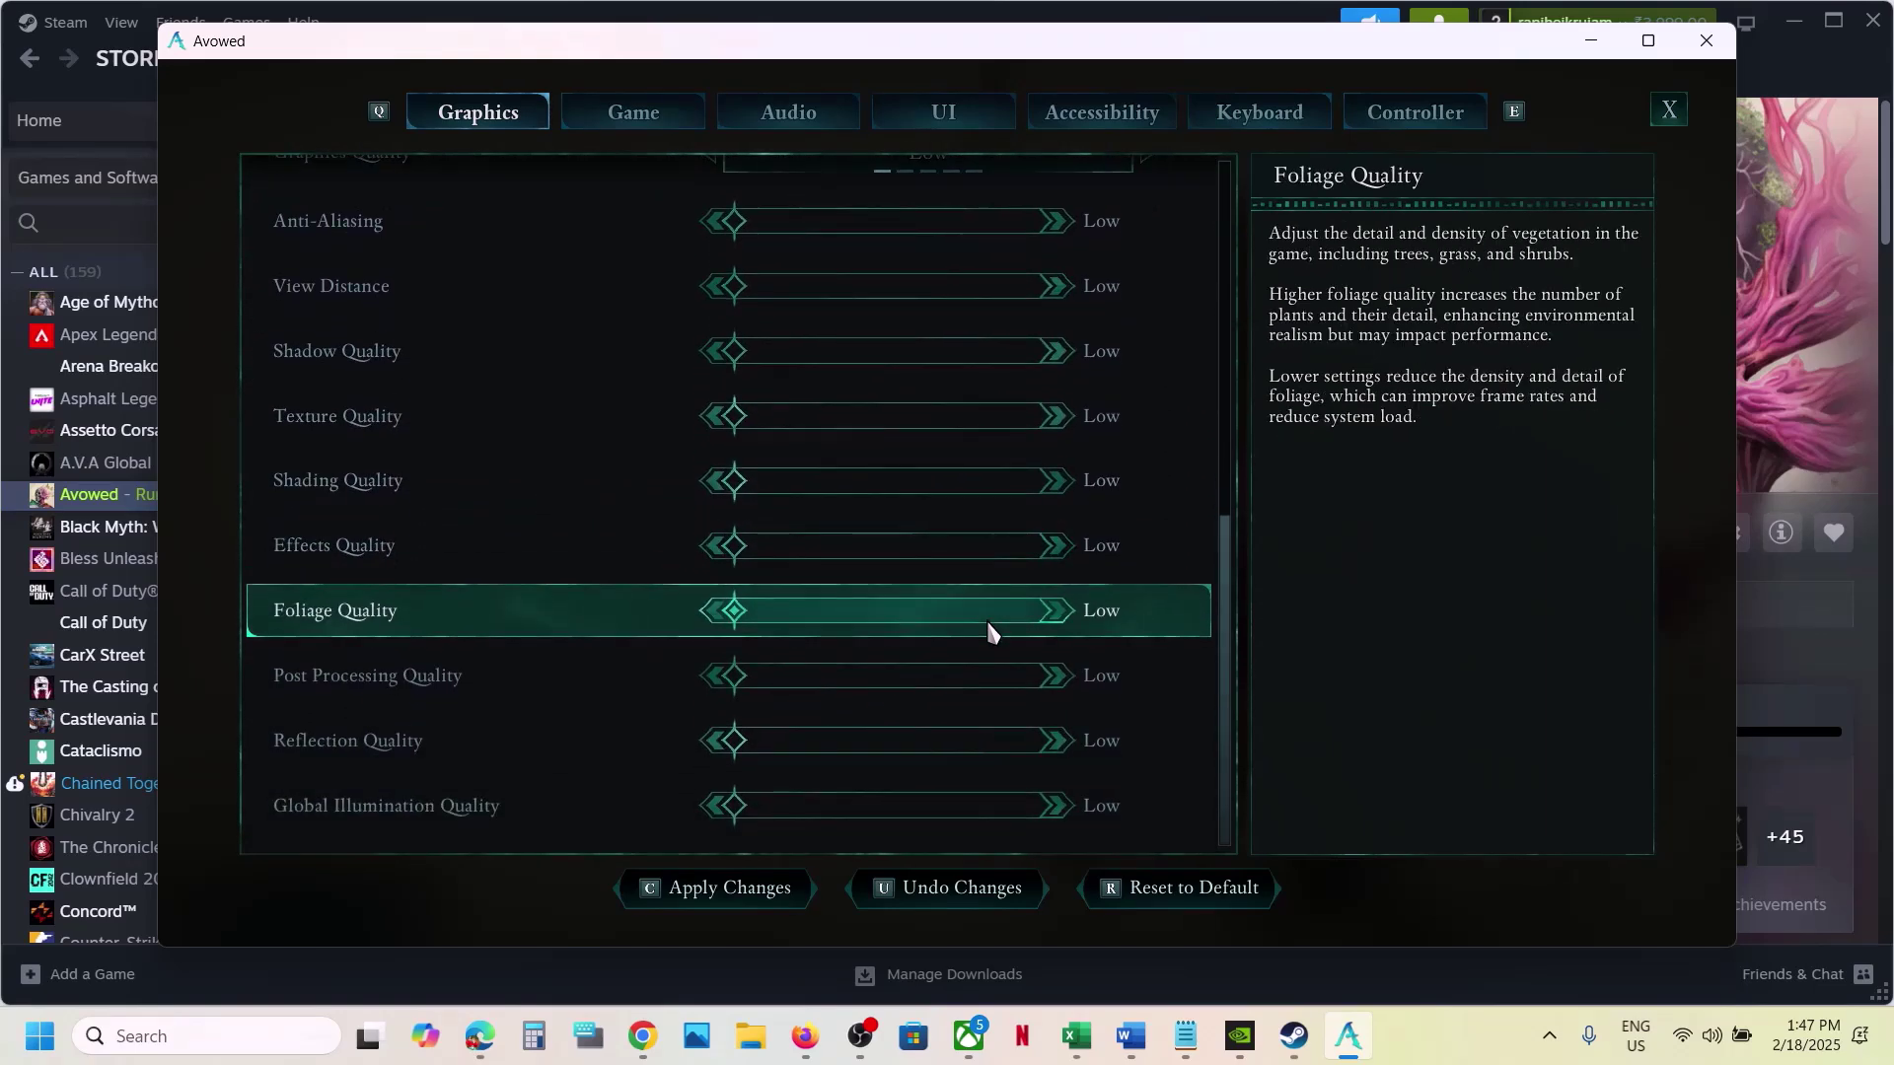
left_click(734, 902)
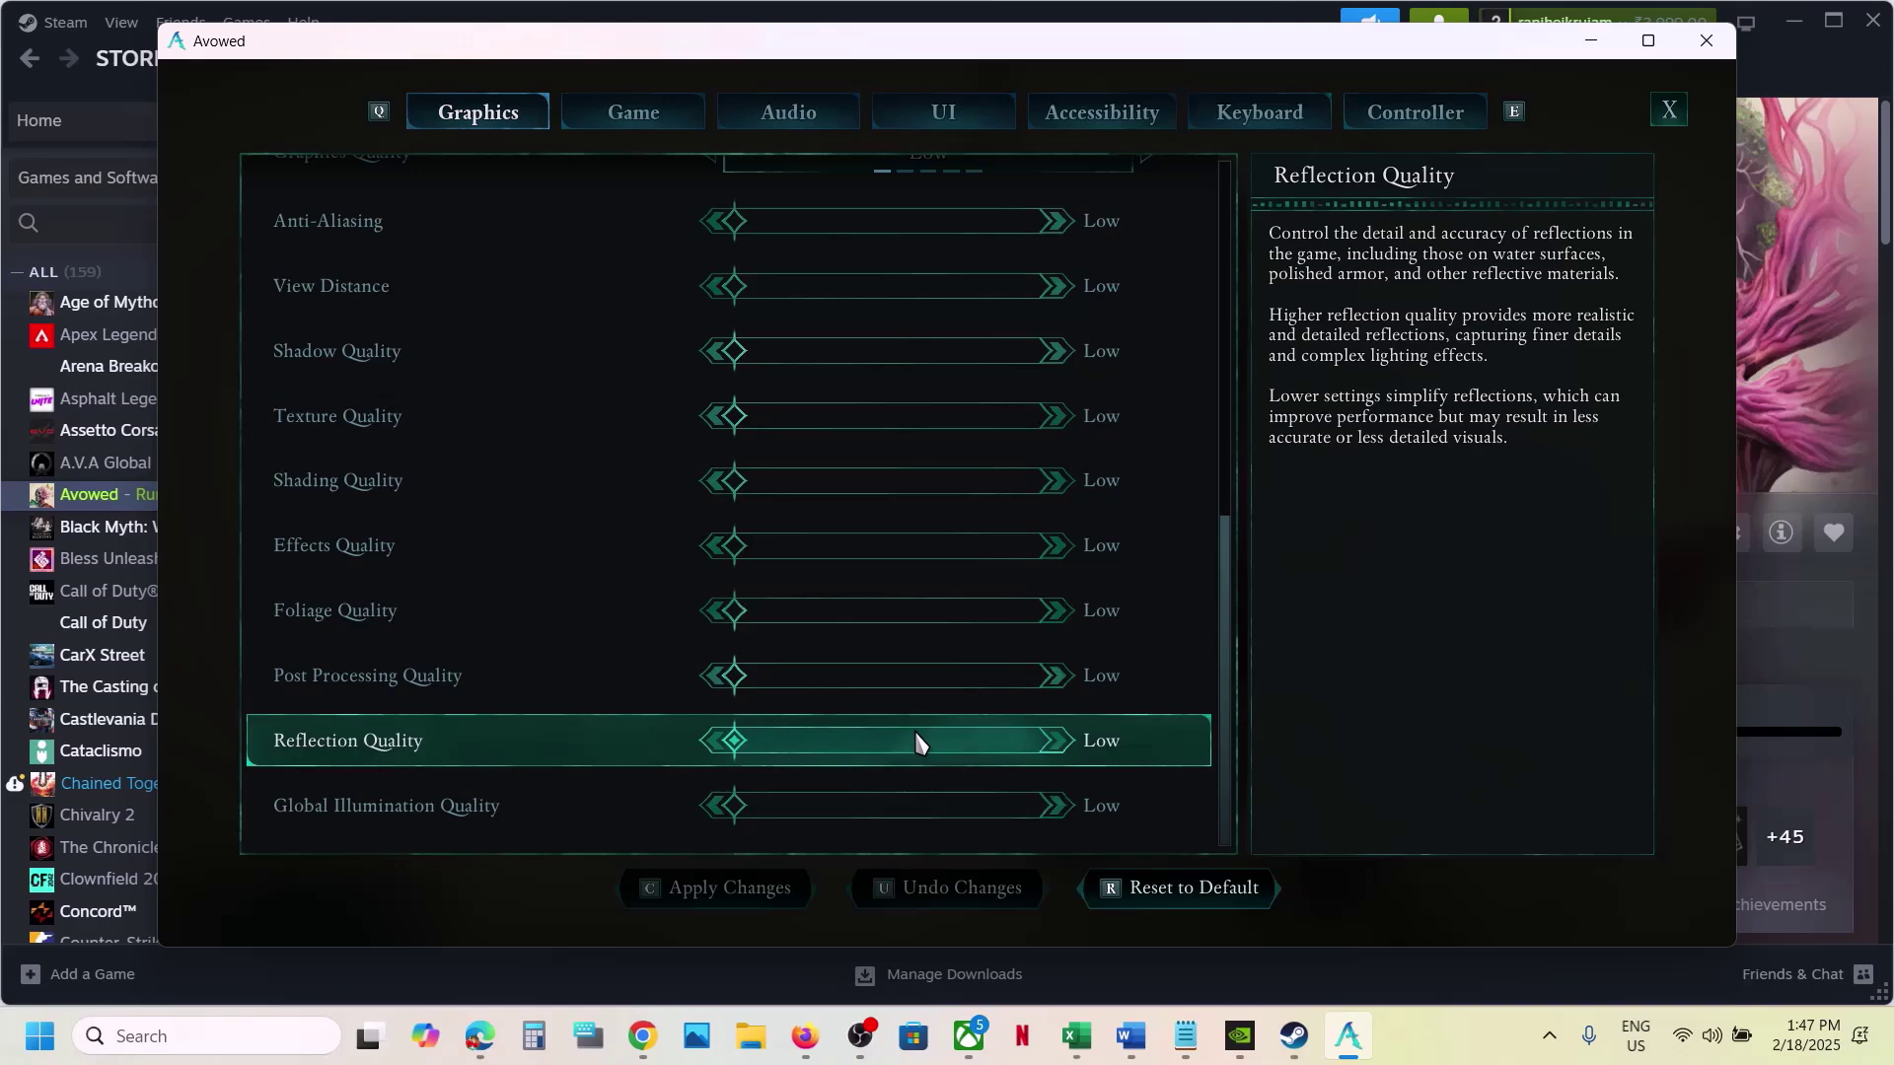
scroll(916, 740, "up", 12)
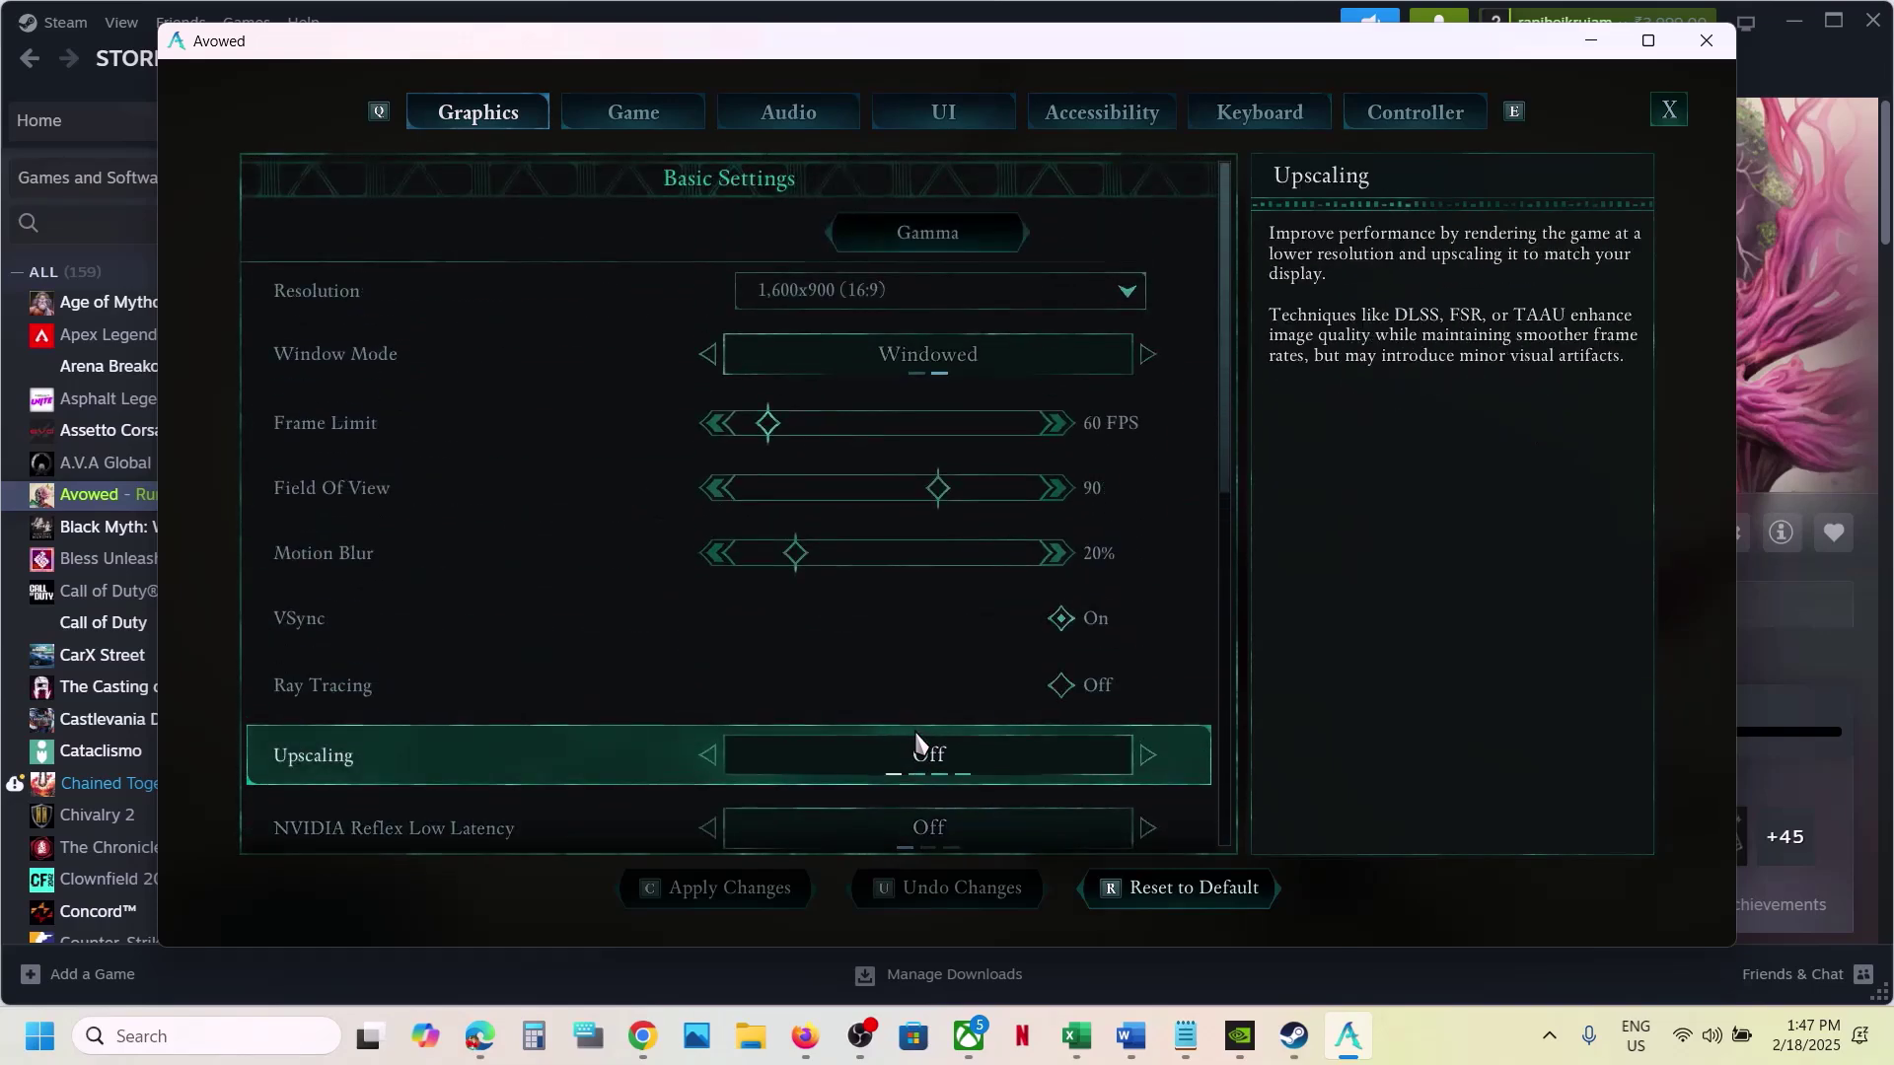
key("Escape")
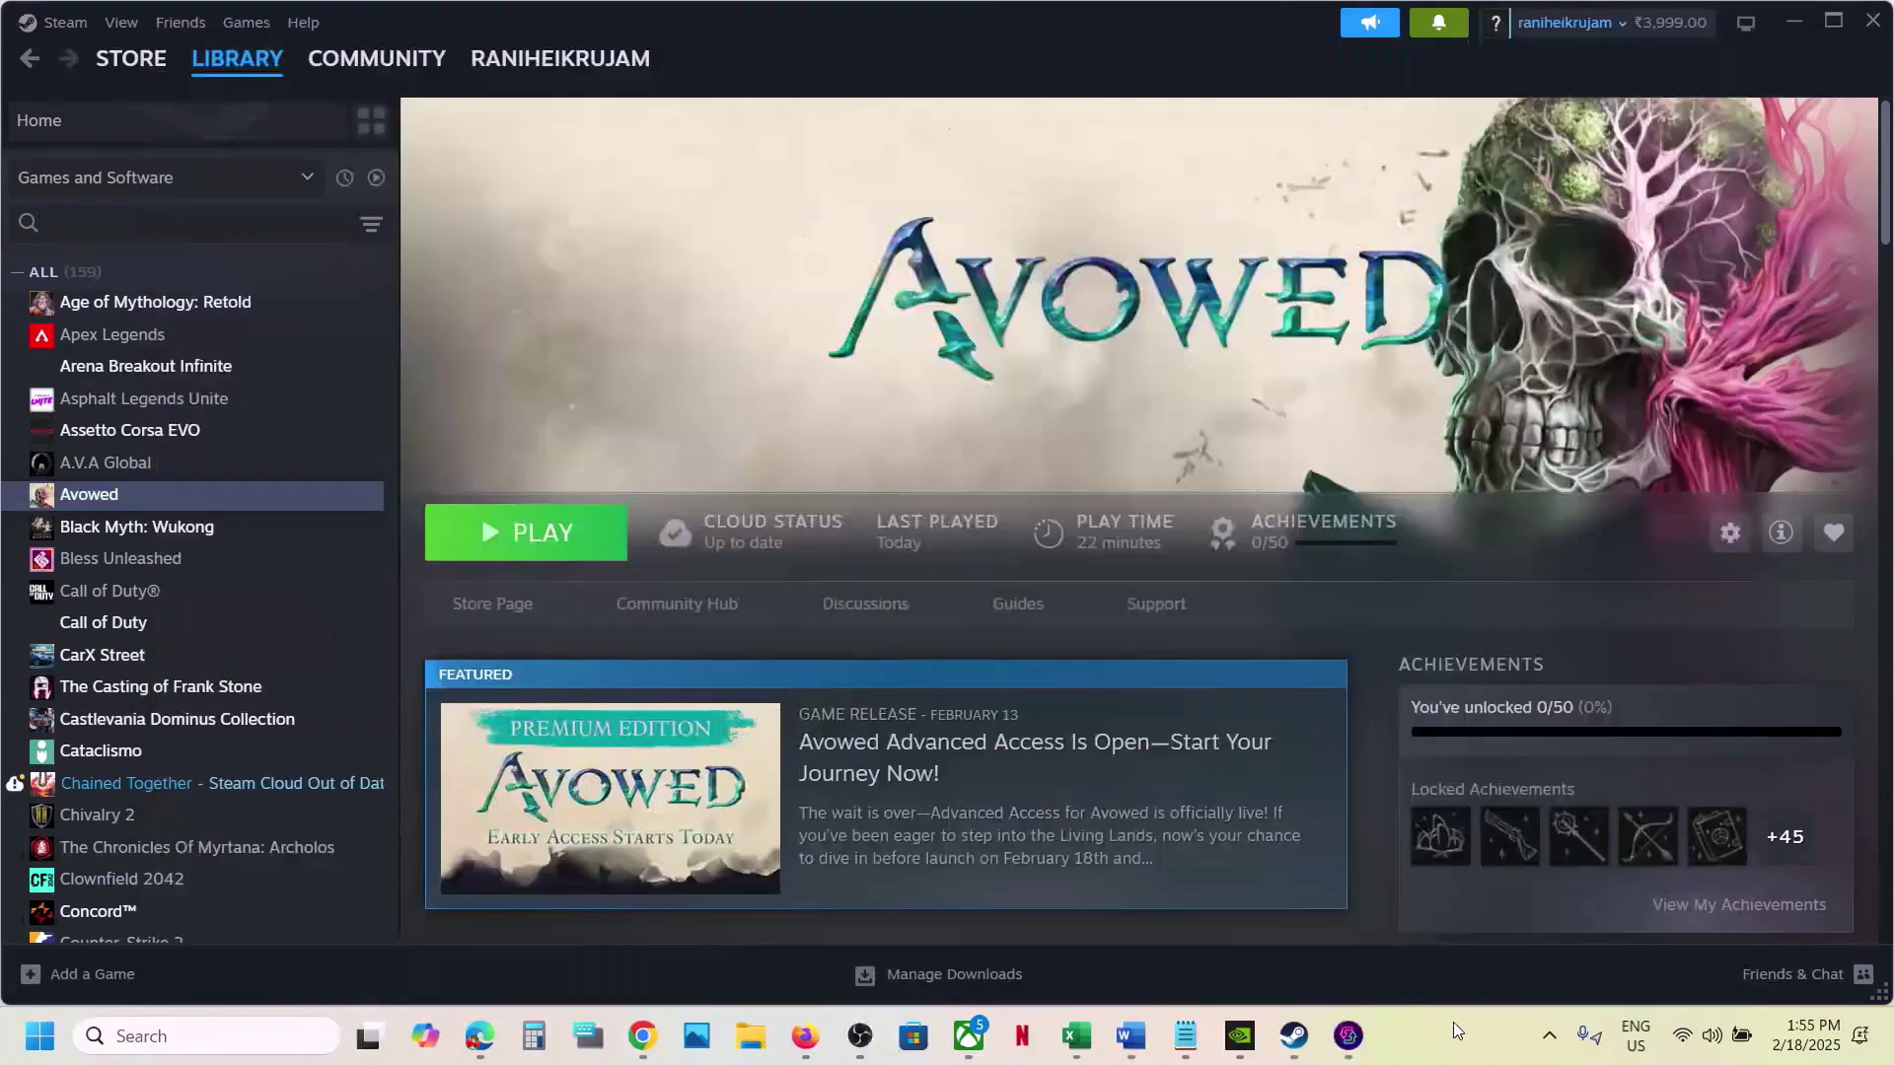
- Switch to the Word document, read Step 7 on running the game as administrator and in compatibility mode, and return to Steam
left_click(1144, 1038)
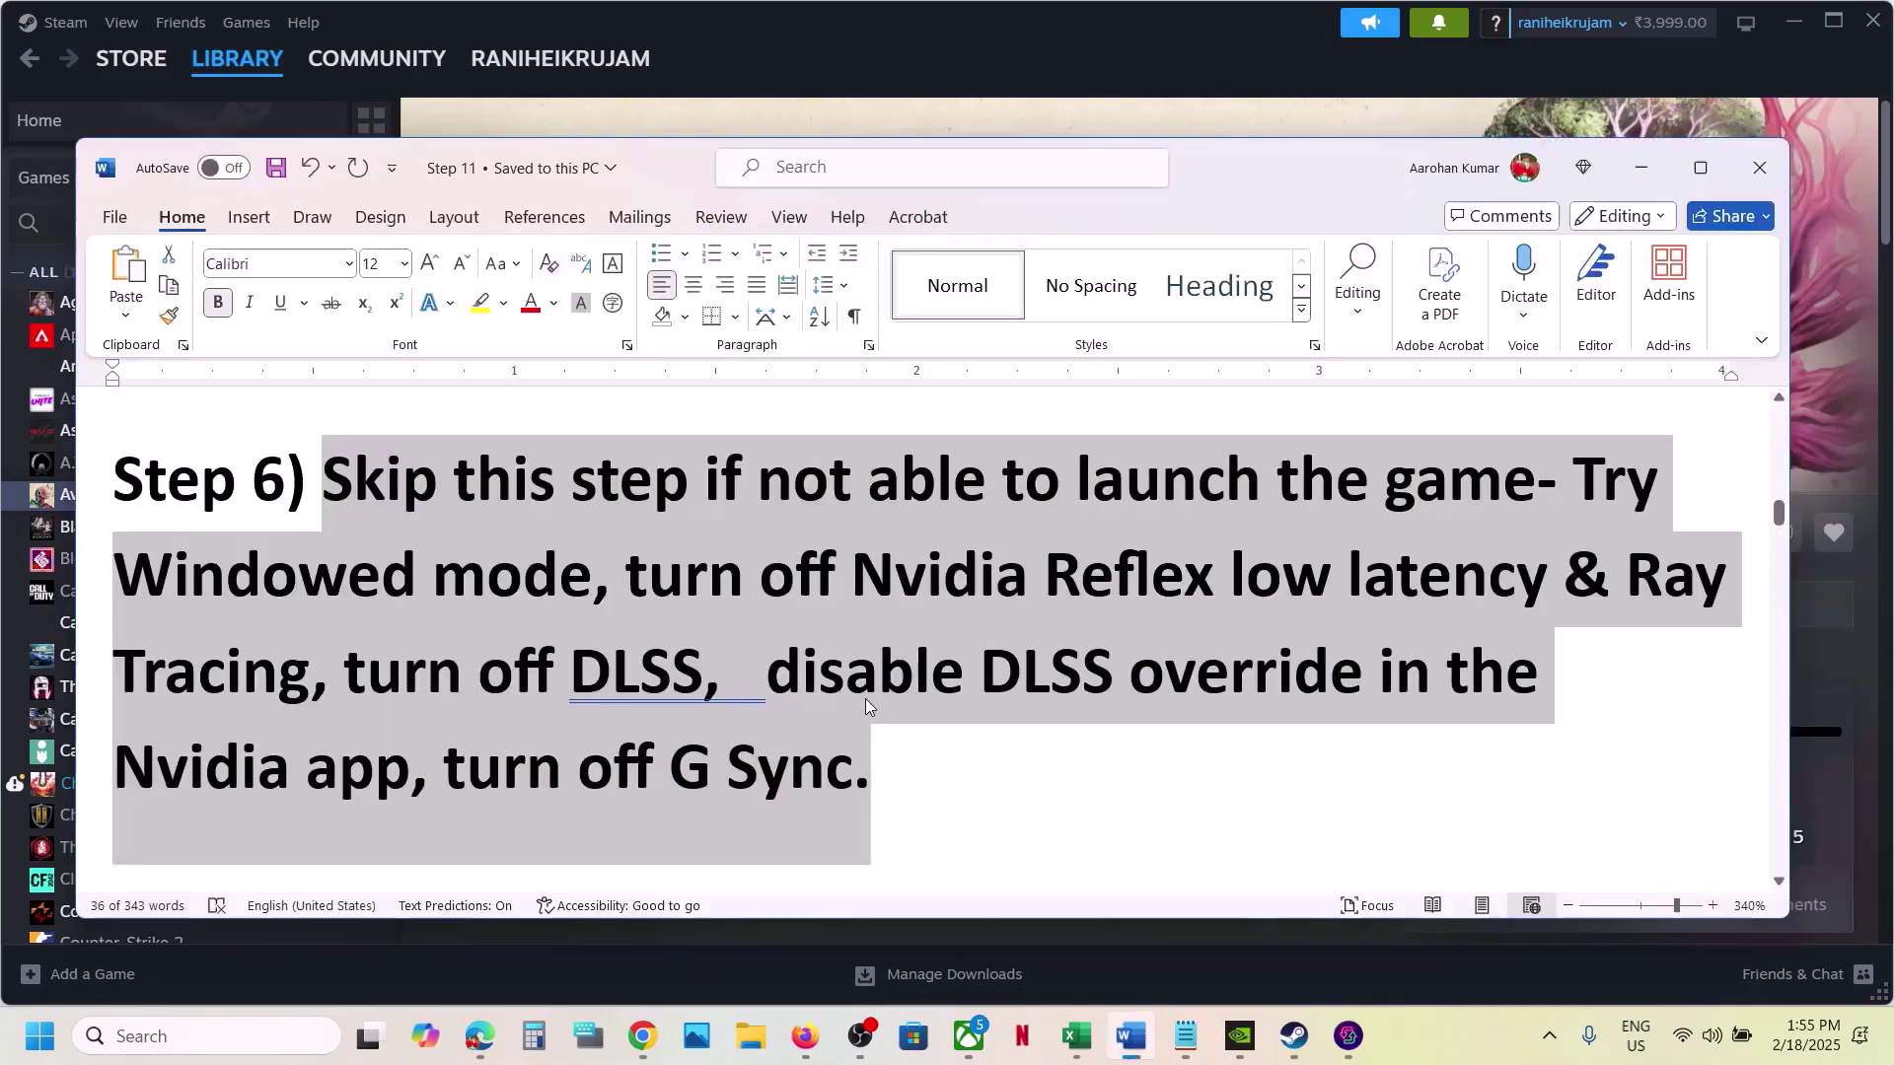
scroll(866, 698, "down", 5)
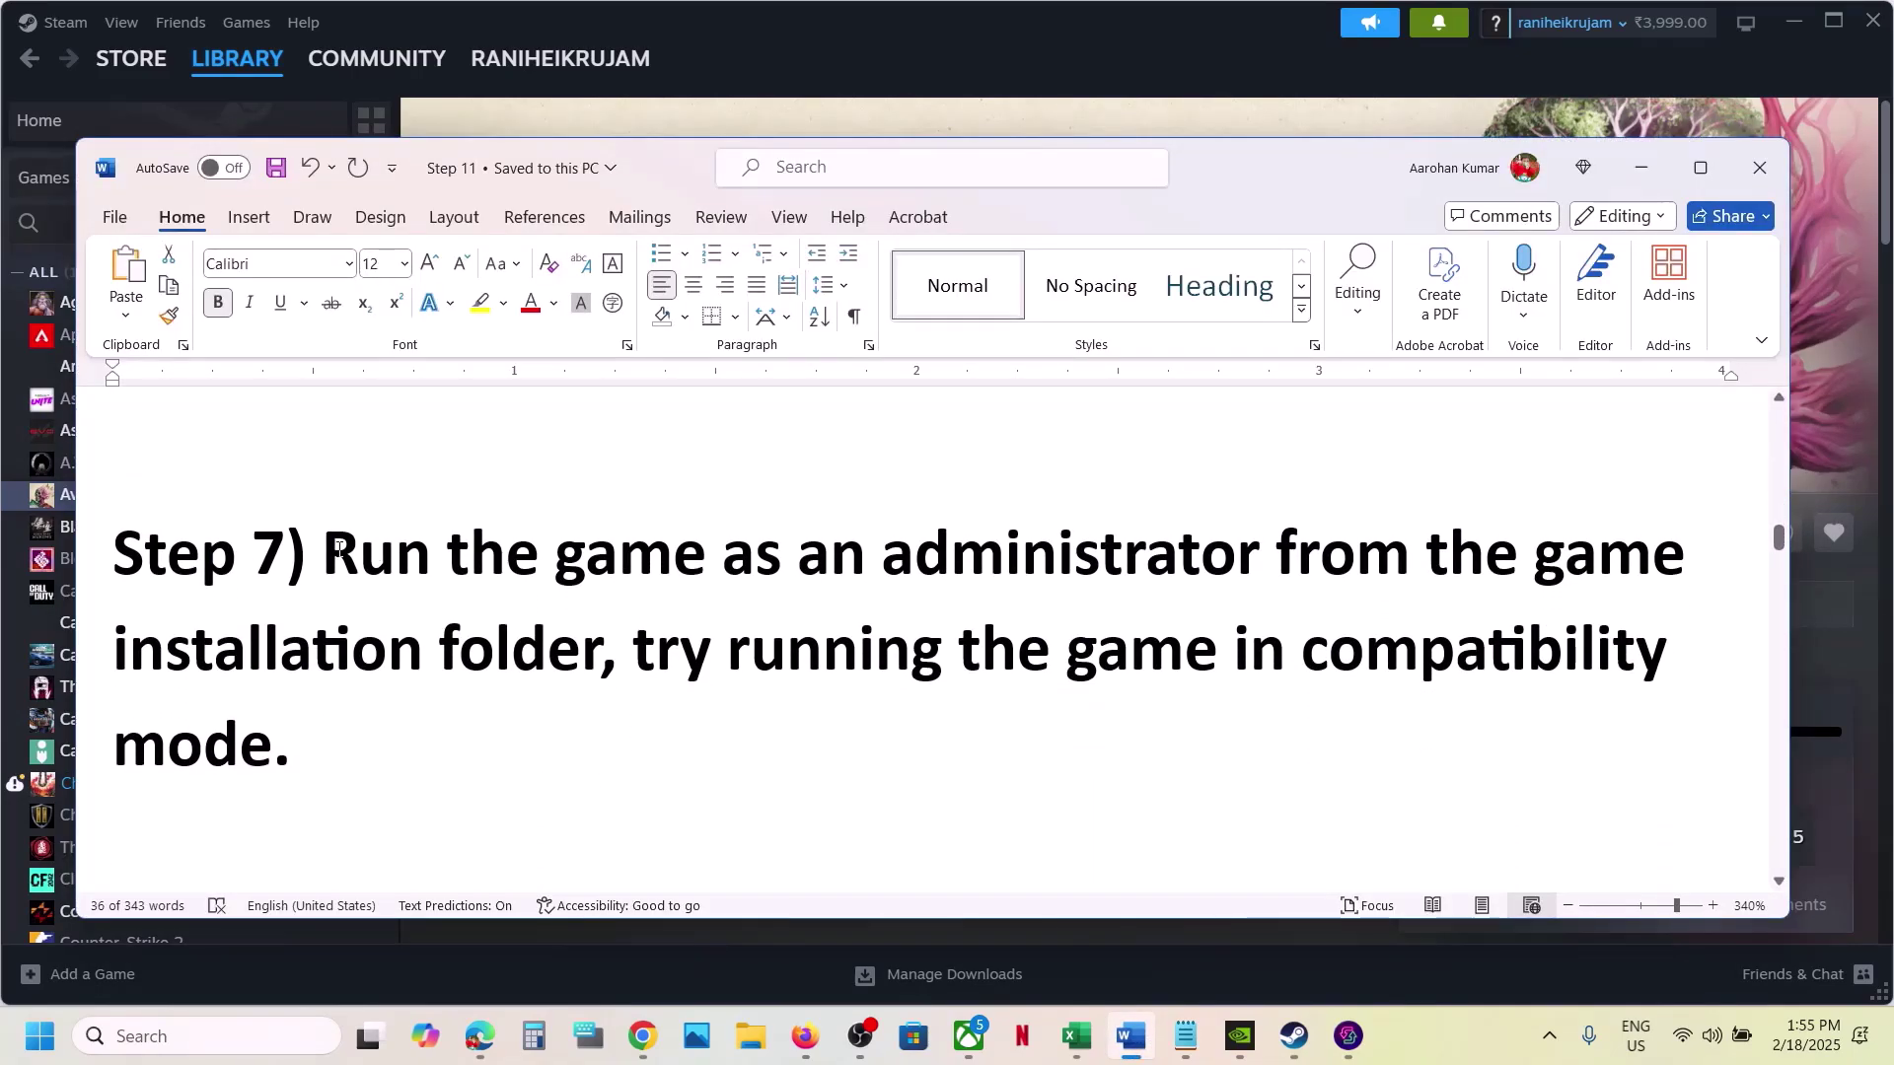
left_click_drag(326, 552, 599, 651)
left_click(755, 108)
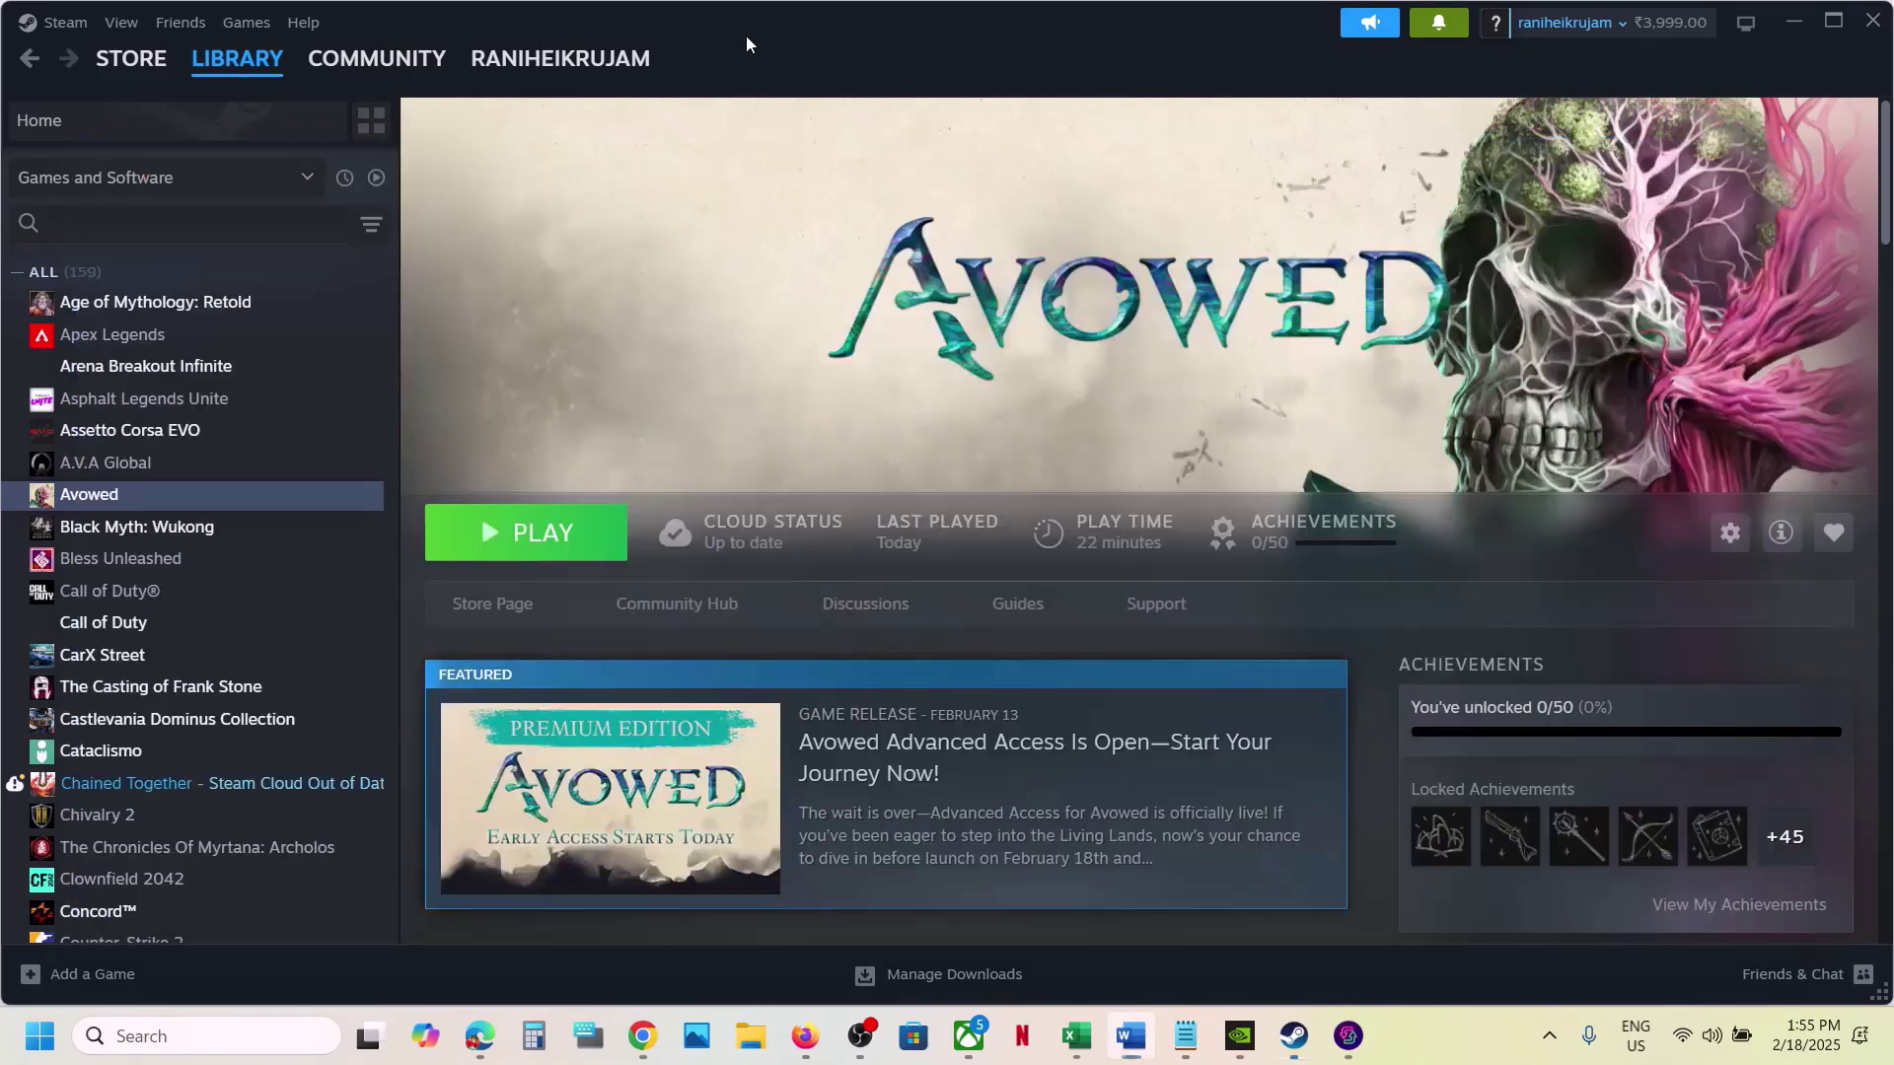
- Browse Avowed's local files from the Steam library and open the Alabama > Binaries > Win64 folder
right_click(148, 499)
mouse_move(334, 651)
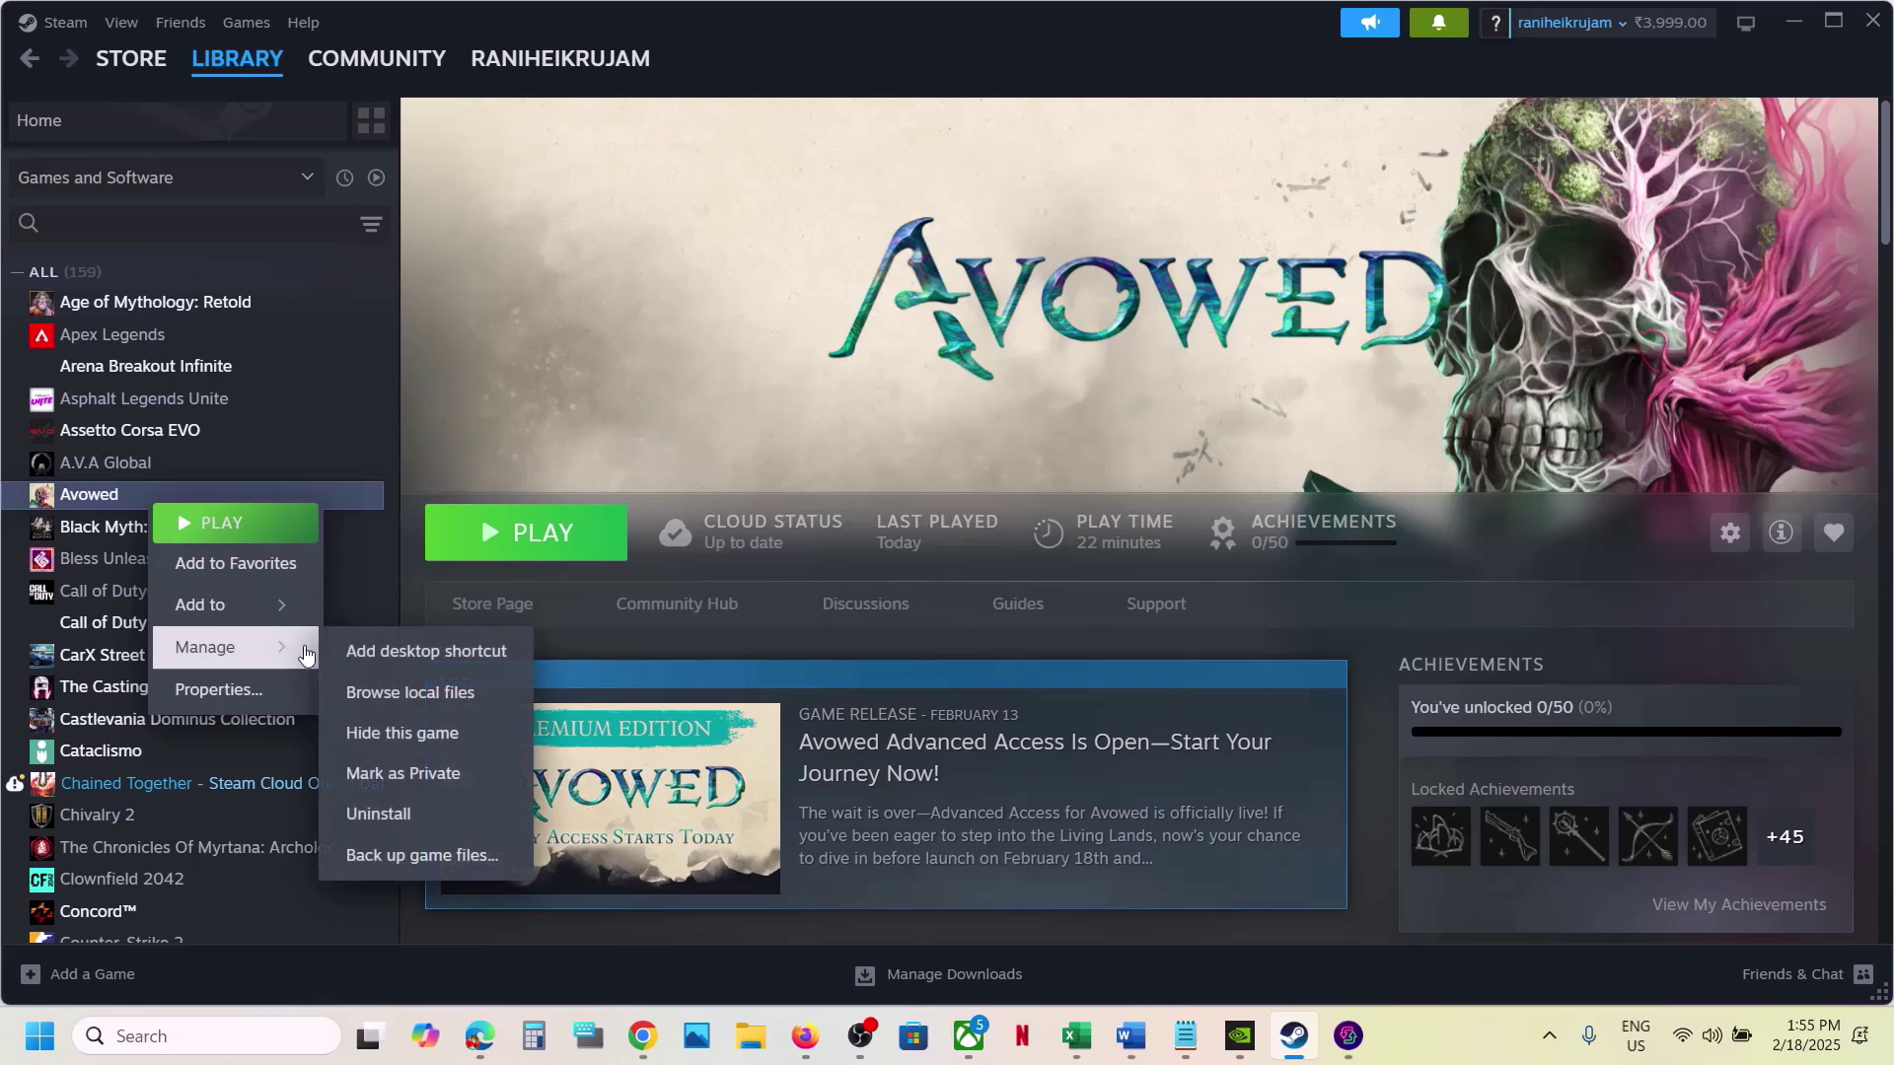
left_click(424, 692)
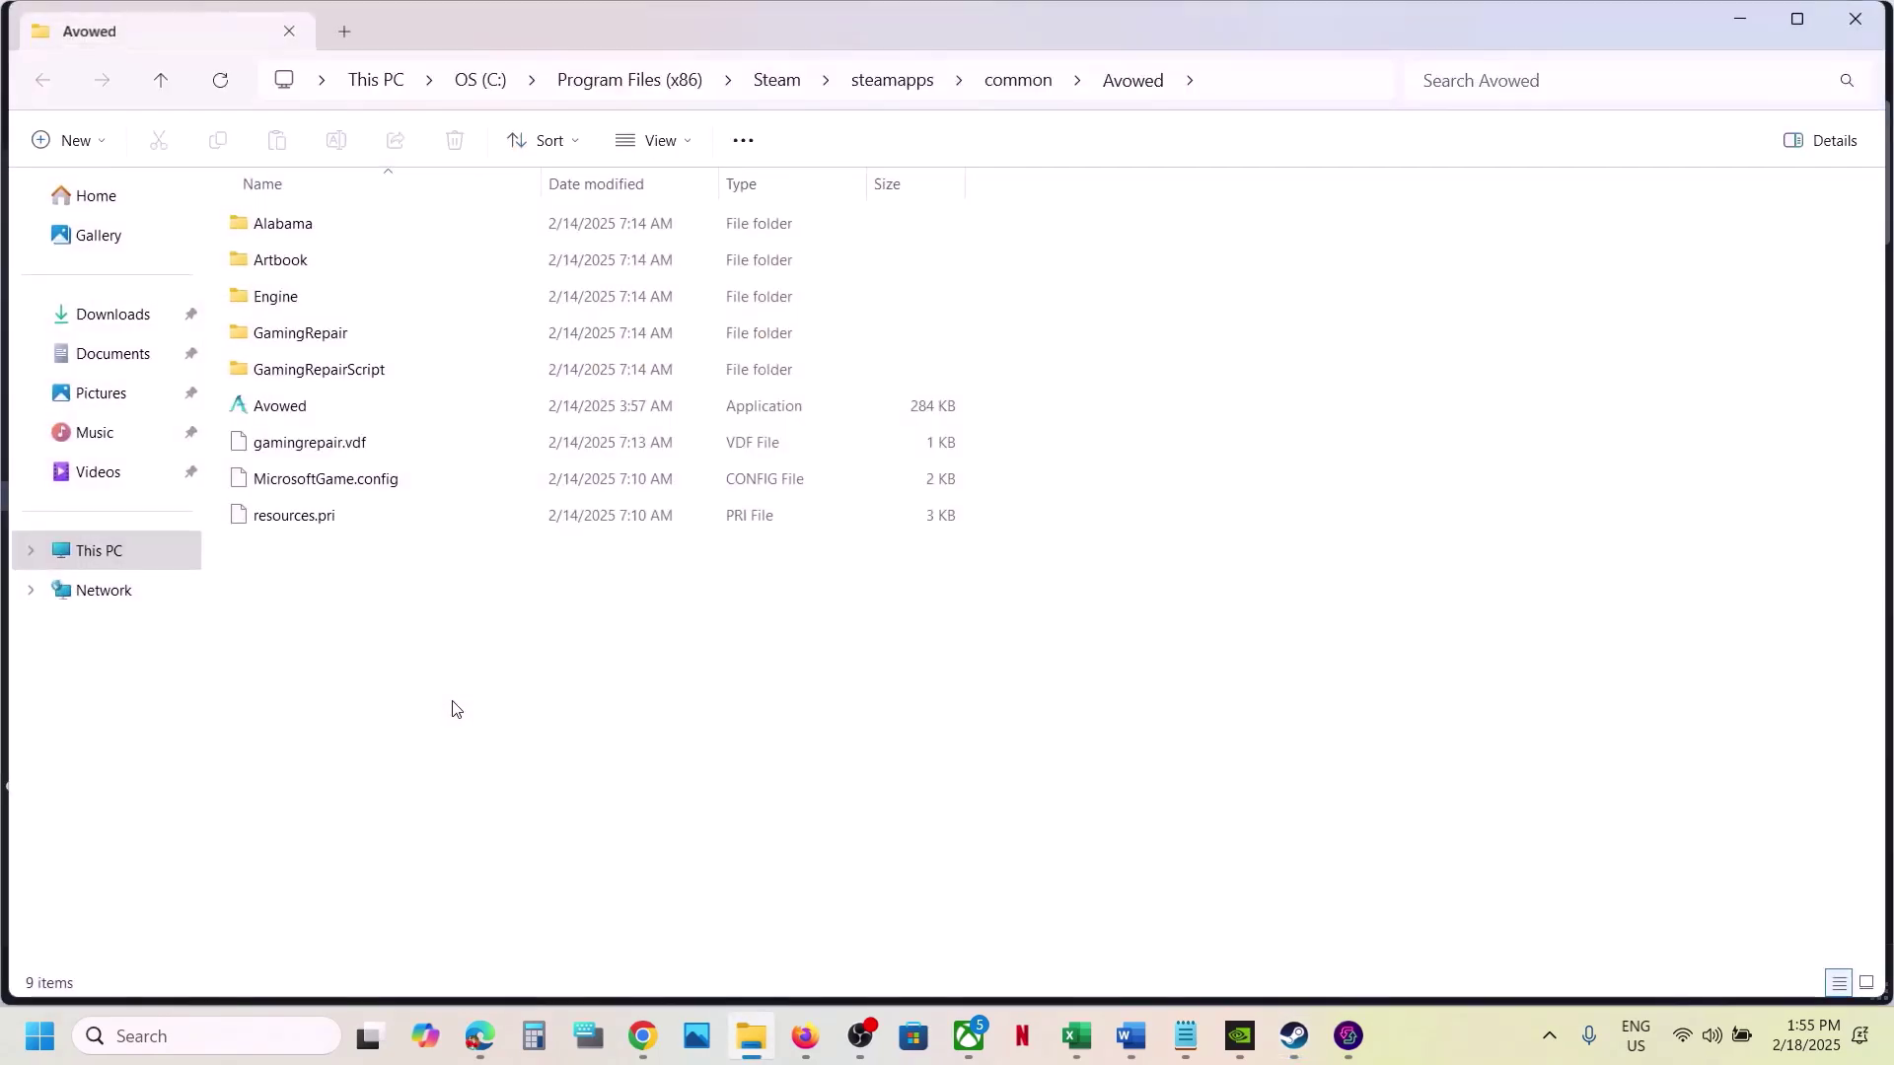
left_click(309, 232)
double_click(309, 232)
double_click(305, 233)
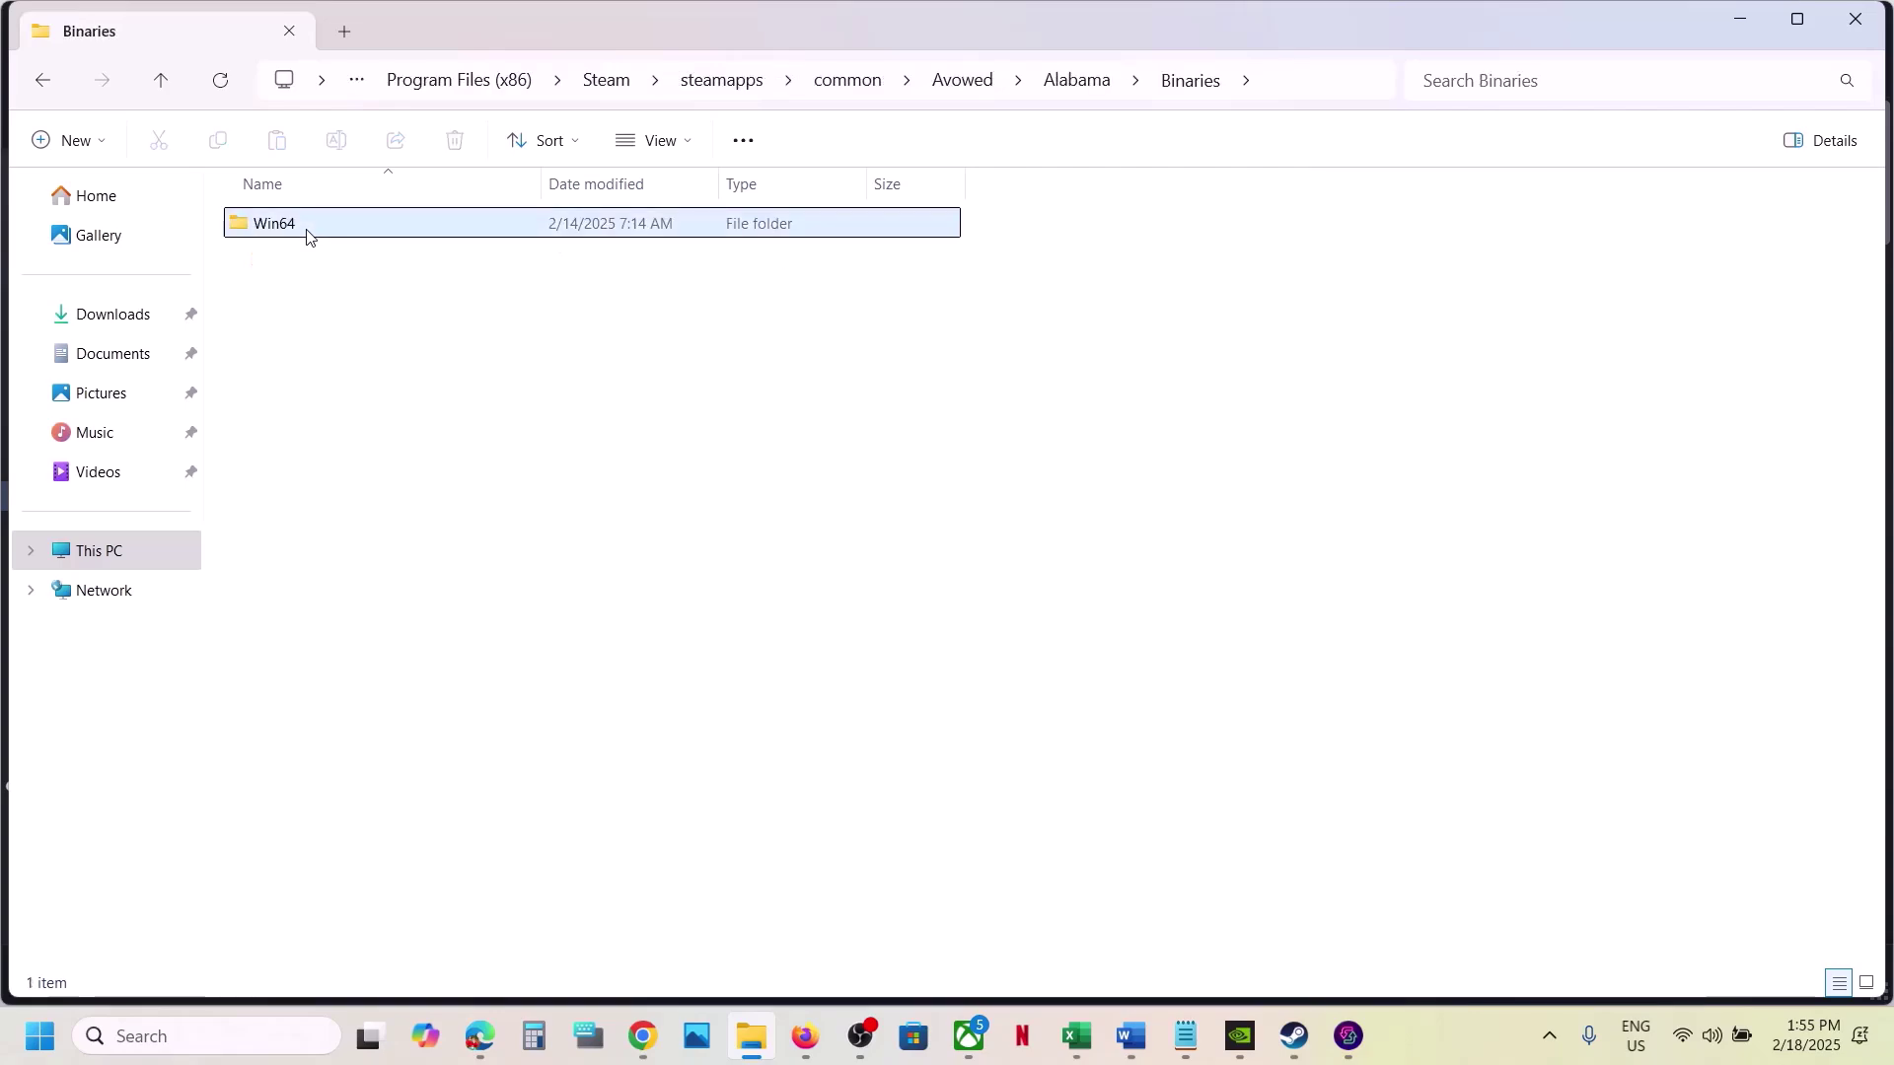
double_click(305, 233)
- Set the Avowed-Win64-Shipping application to run as an administrator and apply the change
right_click(365, 261)
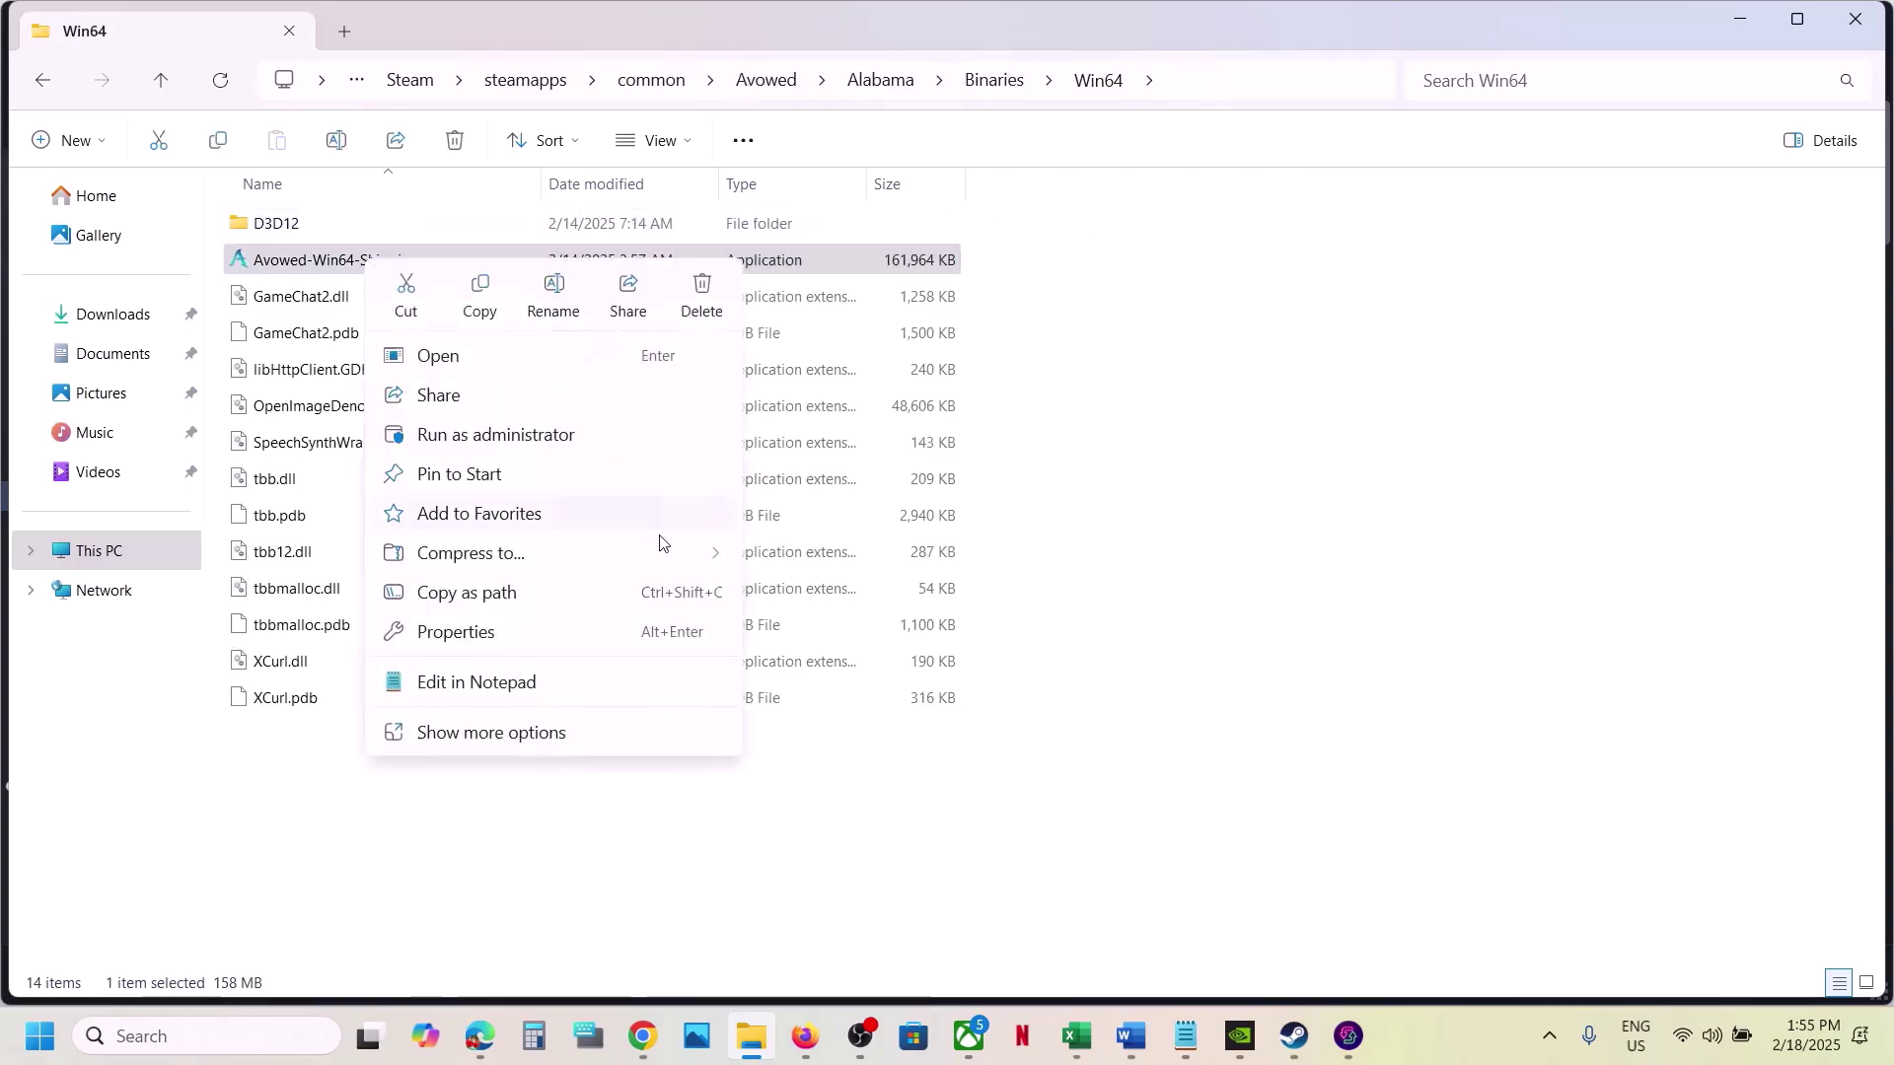
left_click(489, 634)
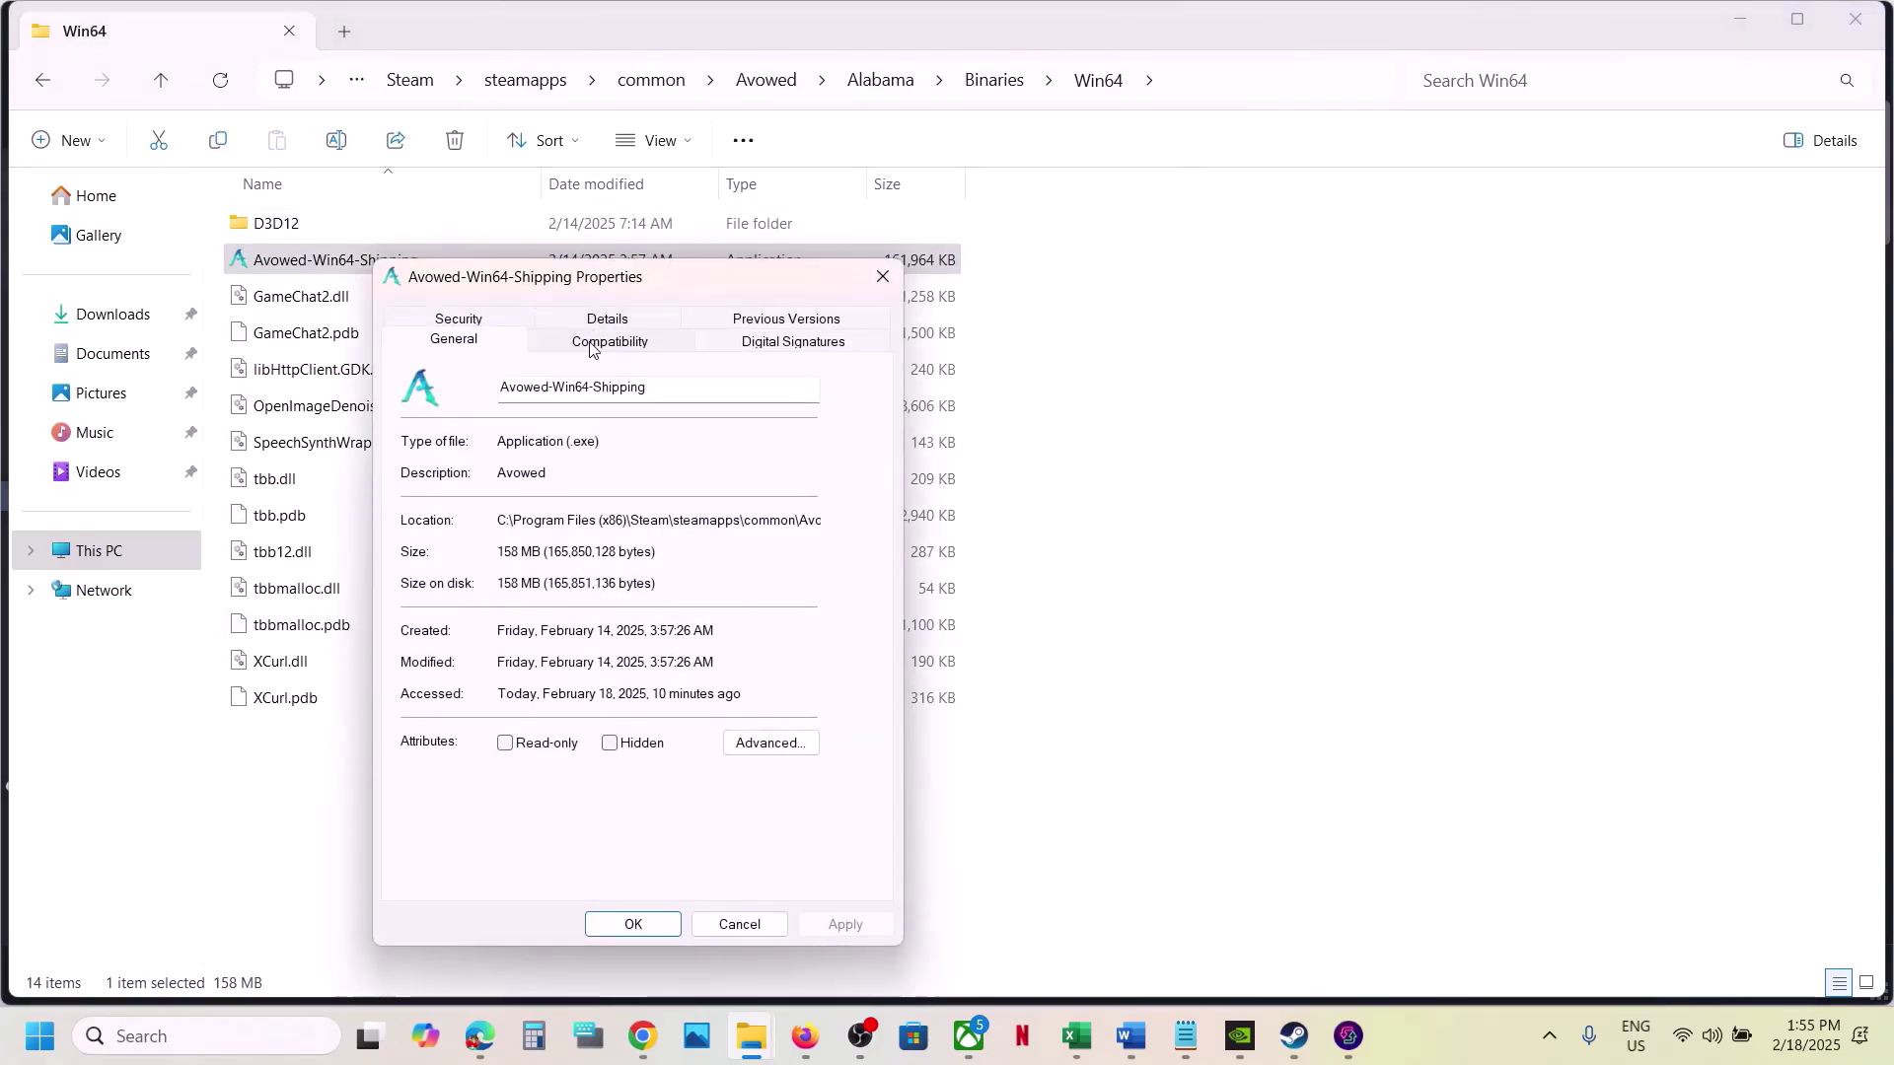
left_click(592, 346)
left_click(421, 727)
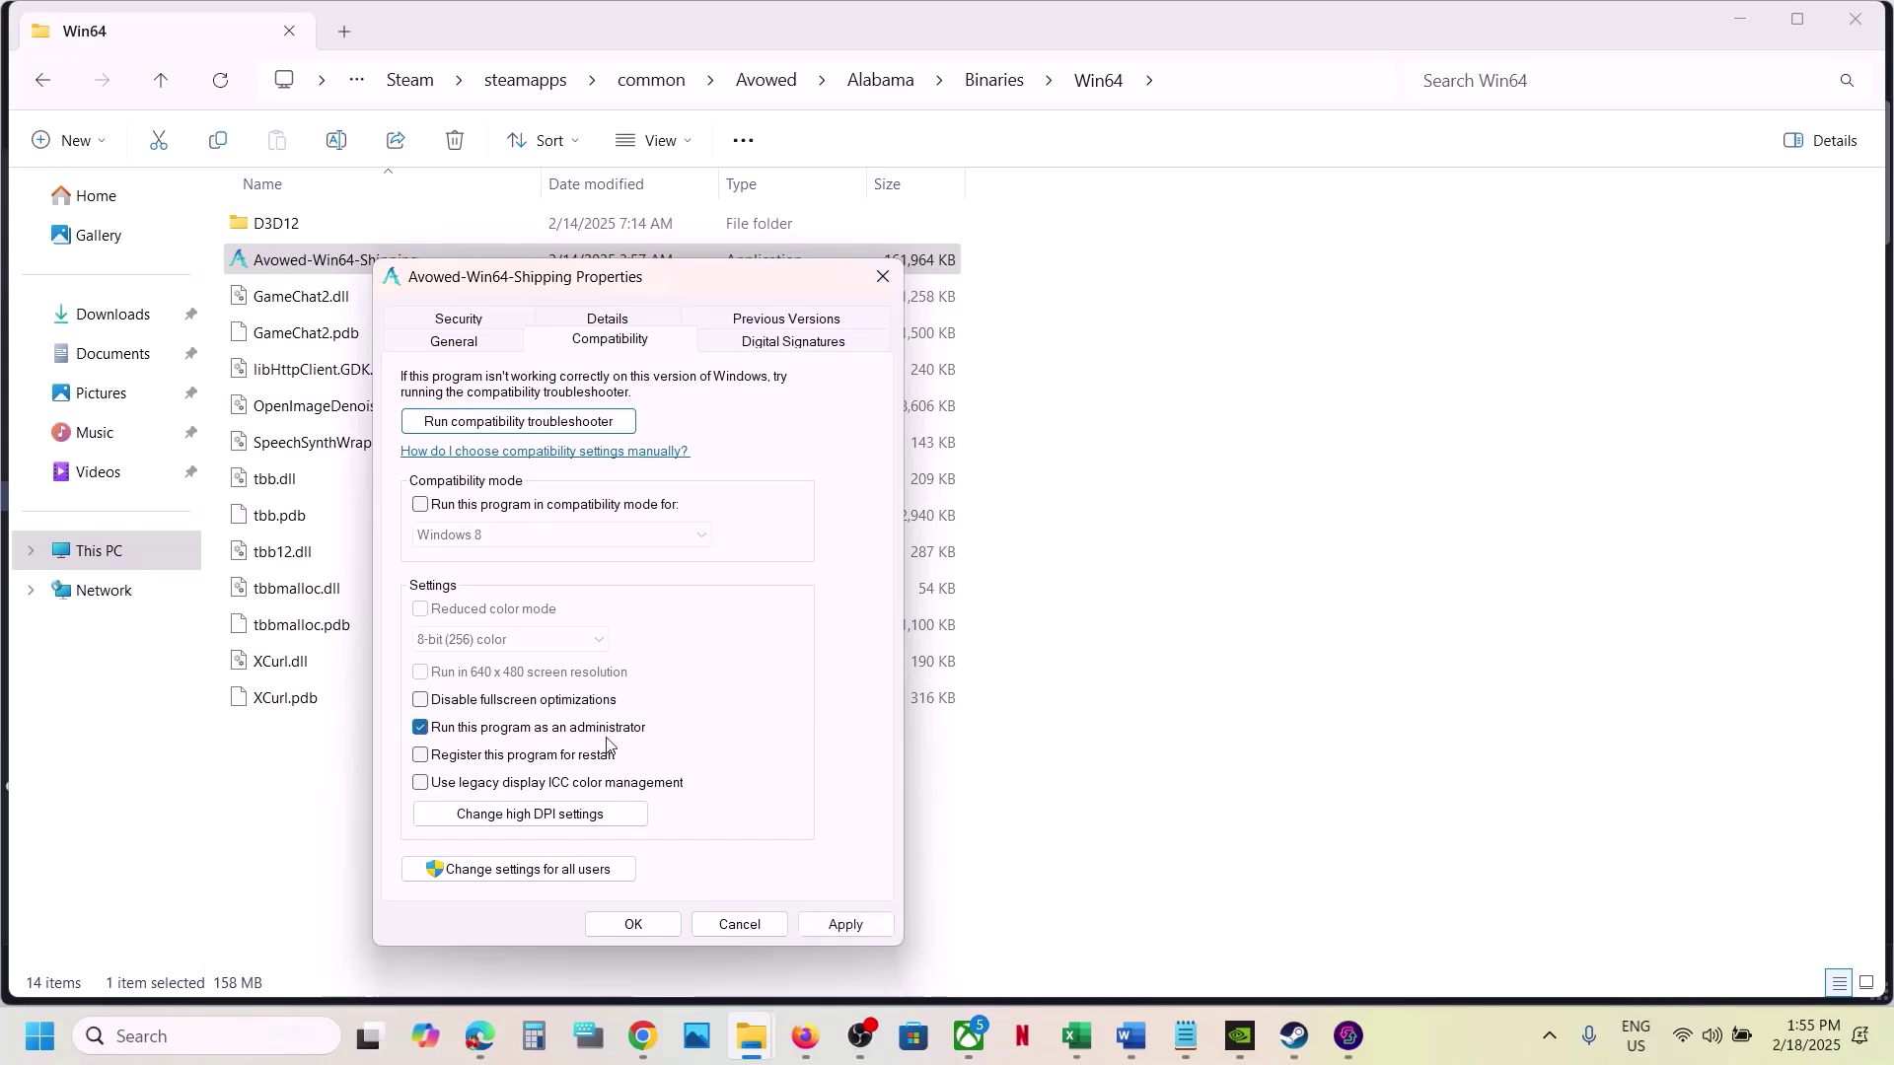
left_click(844, 925)
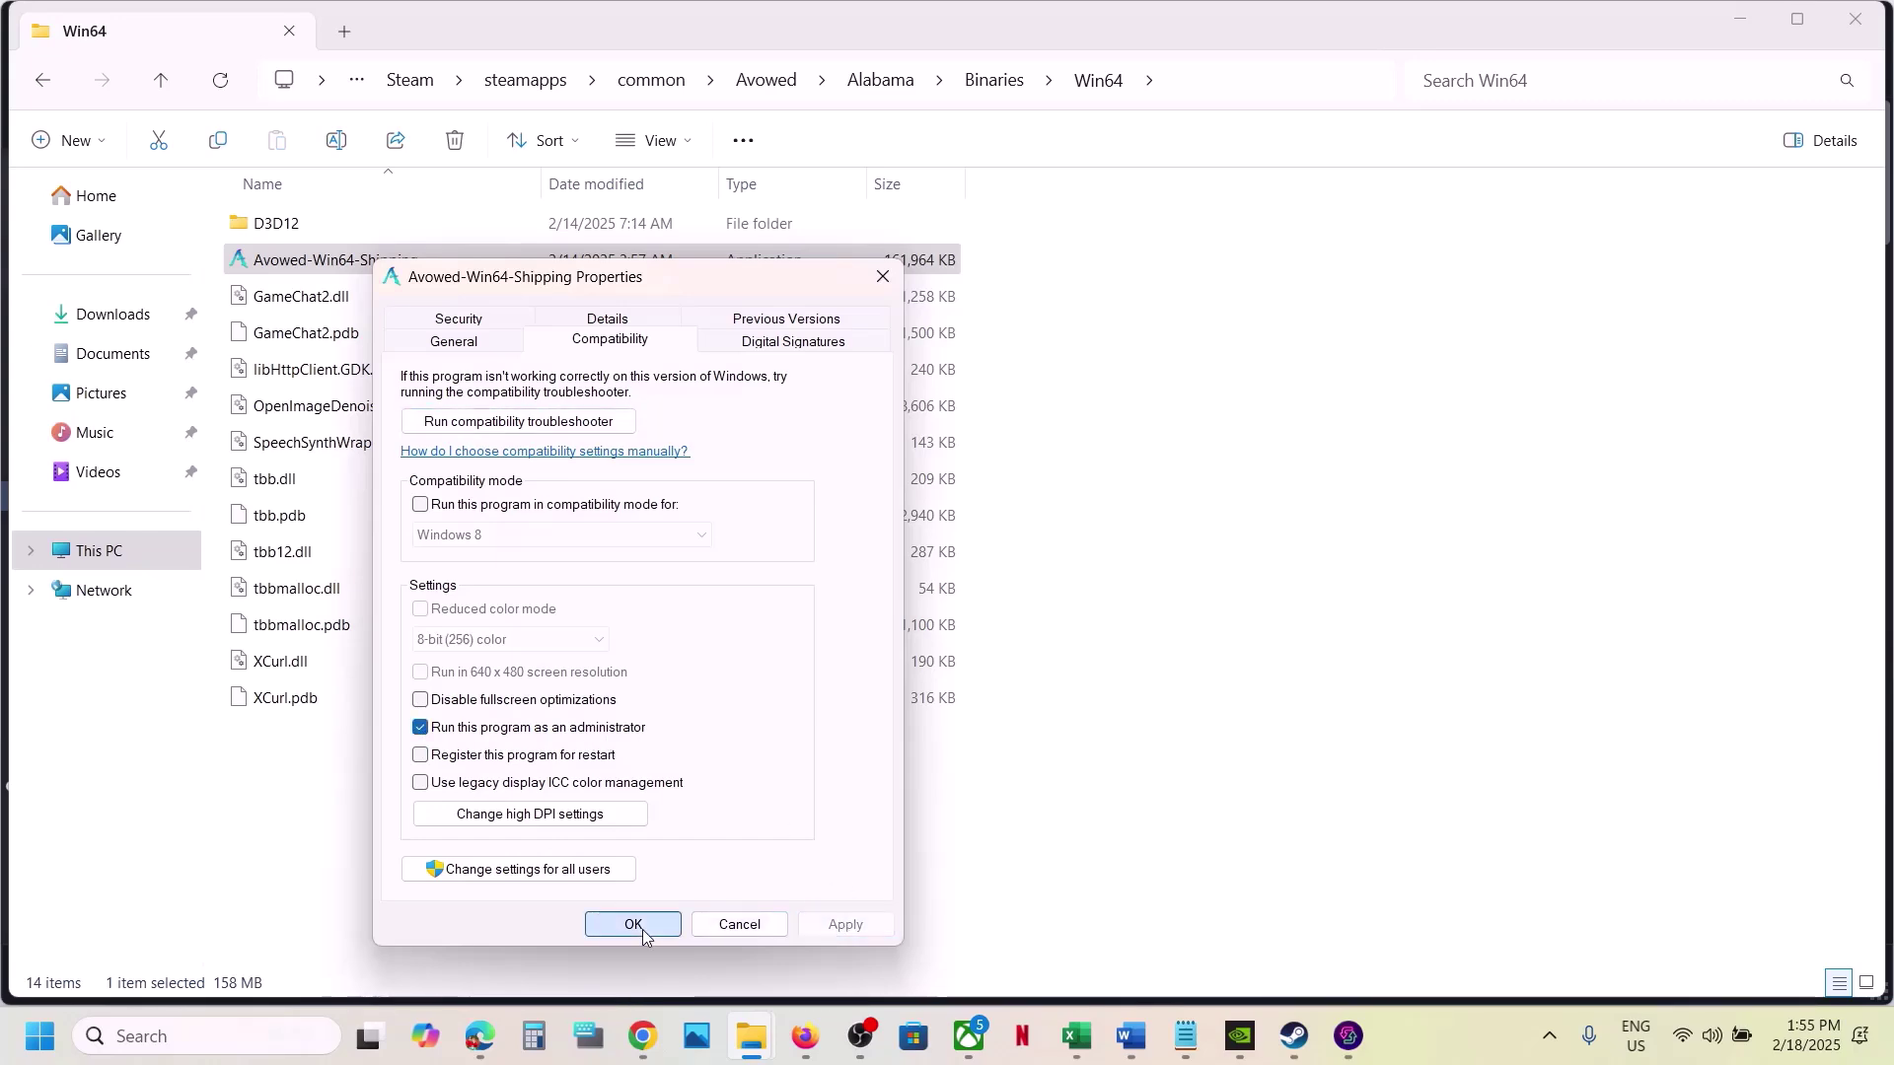
left_click(639, 928)
- Enable compatibility mode for Windows 8 on the Avowed-Win64-Shipping application and apply it
right_click(389, 264)
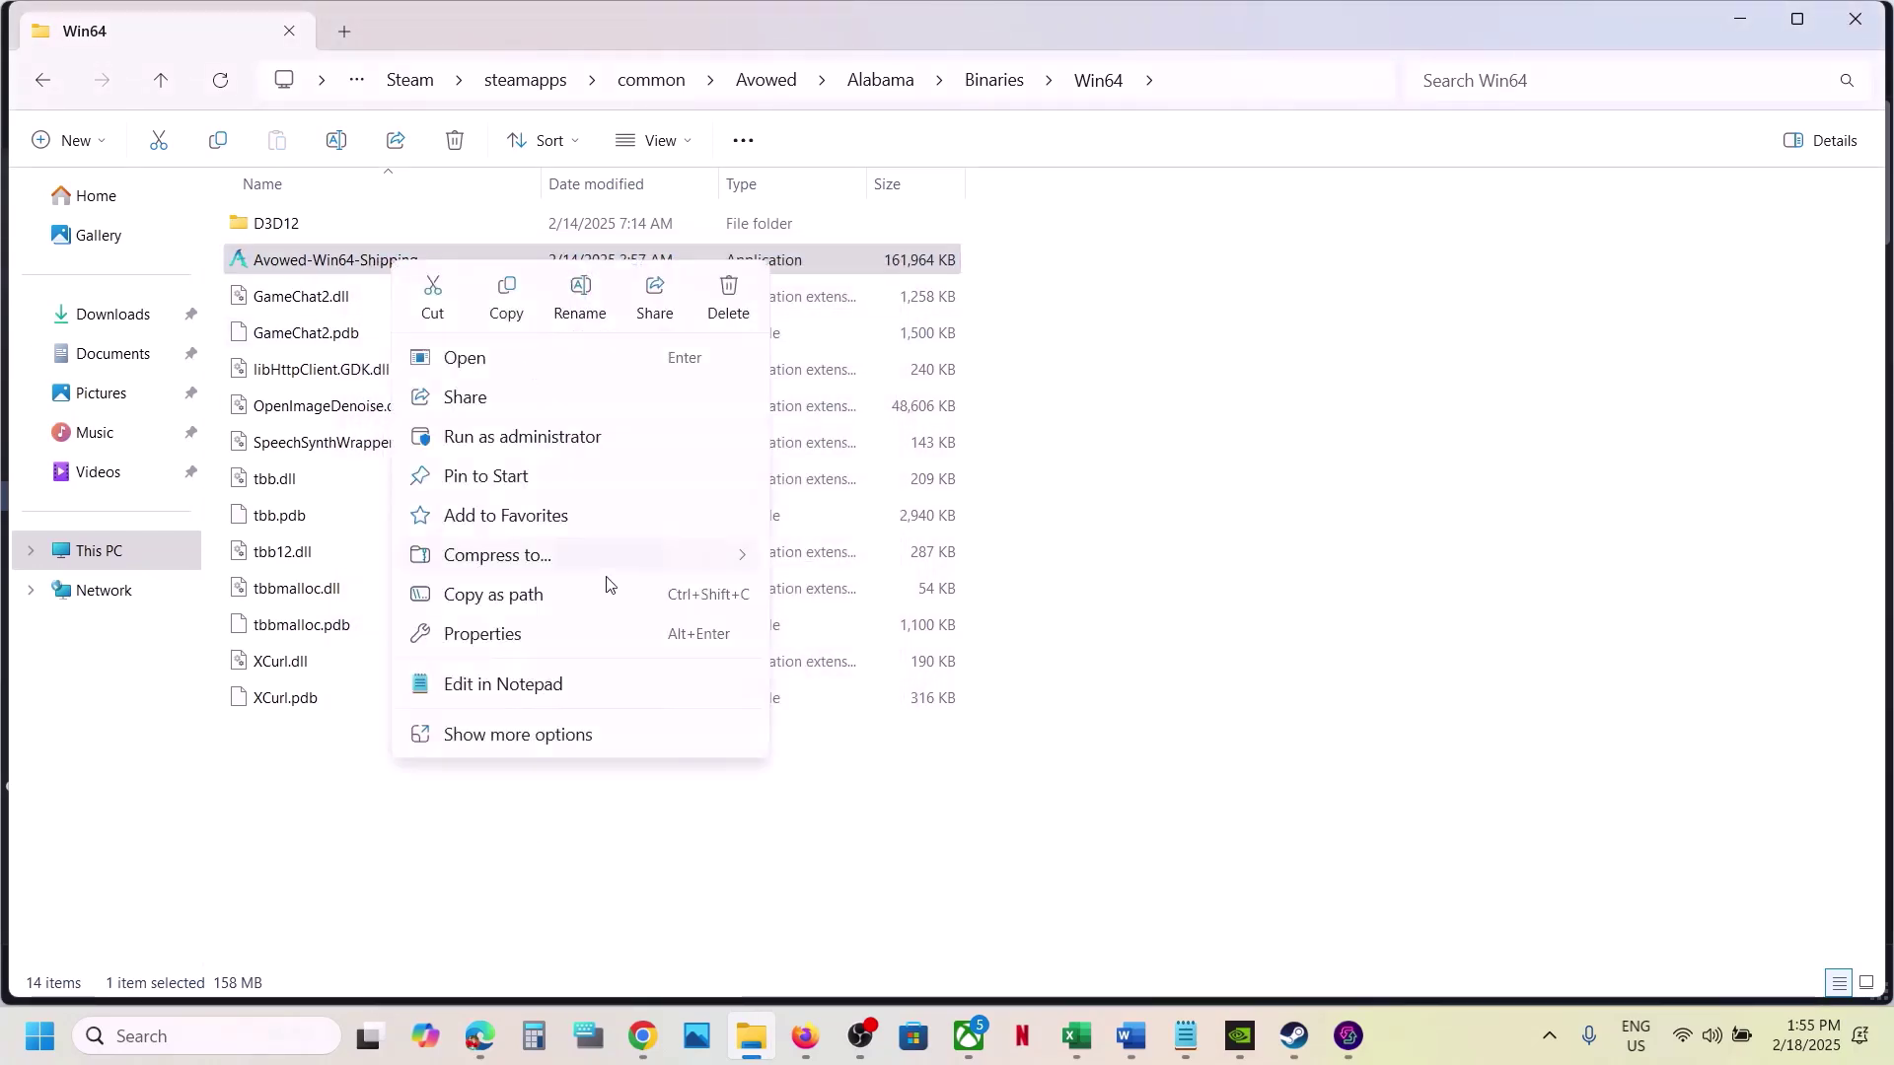
left_click(512, 639)
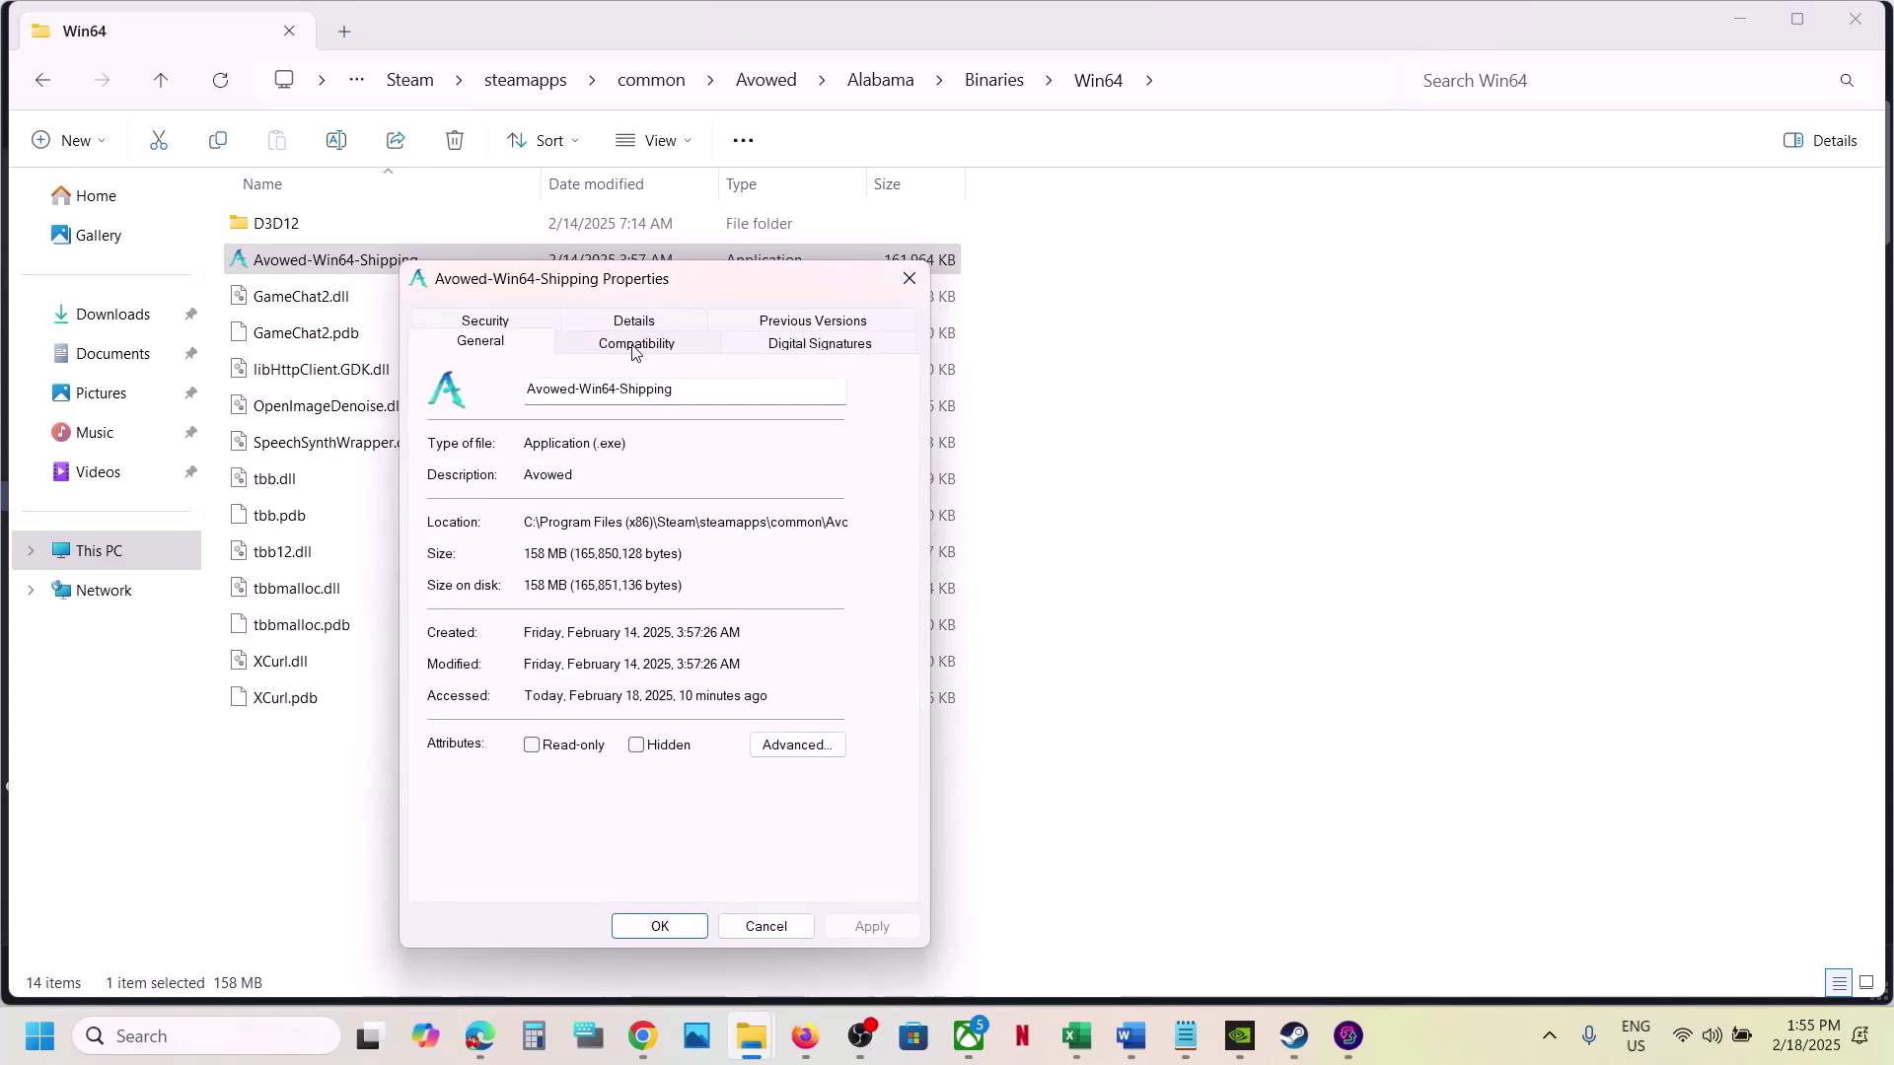
left_click(634, 345)
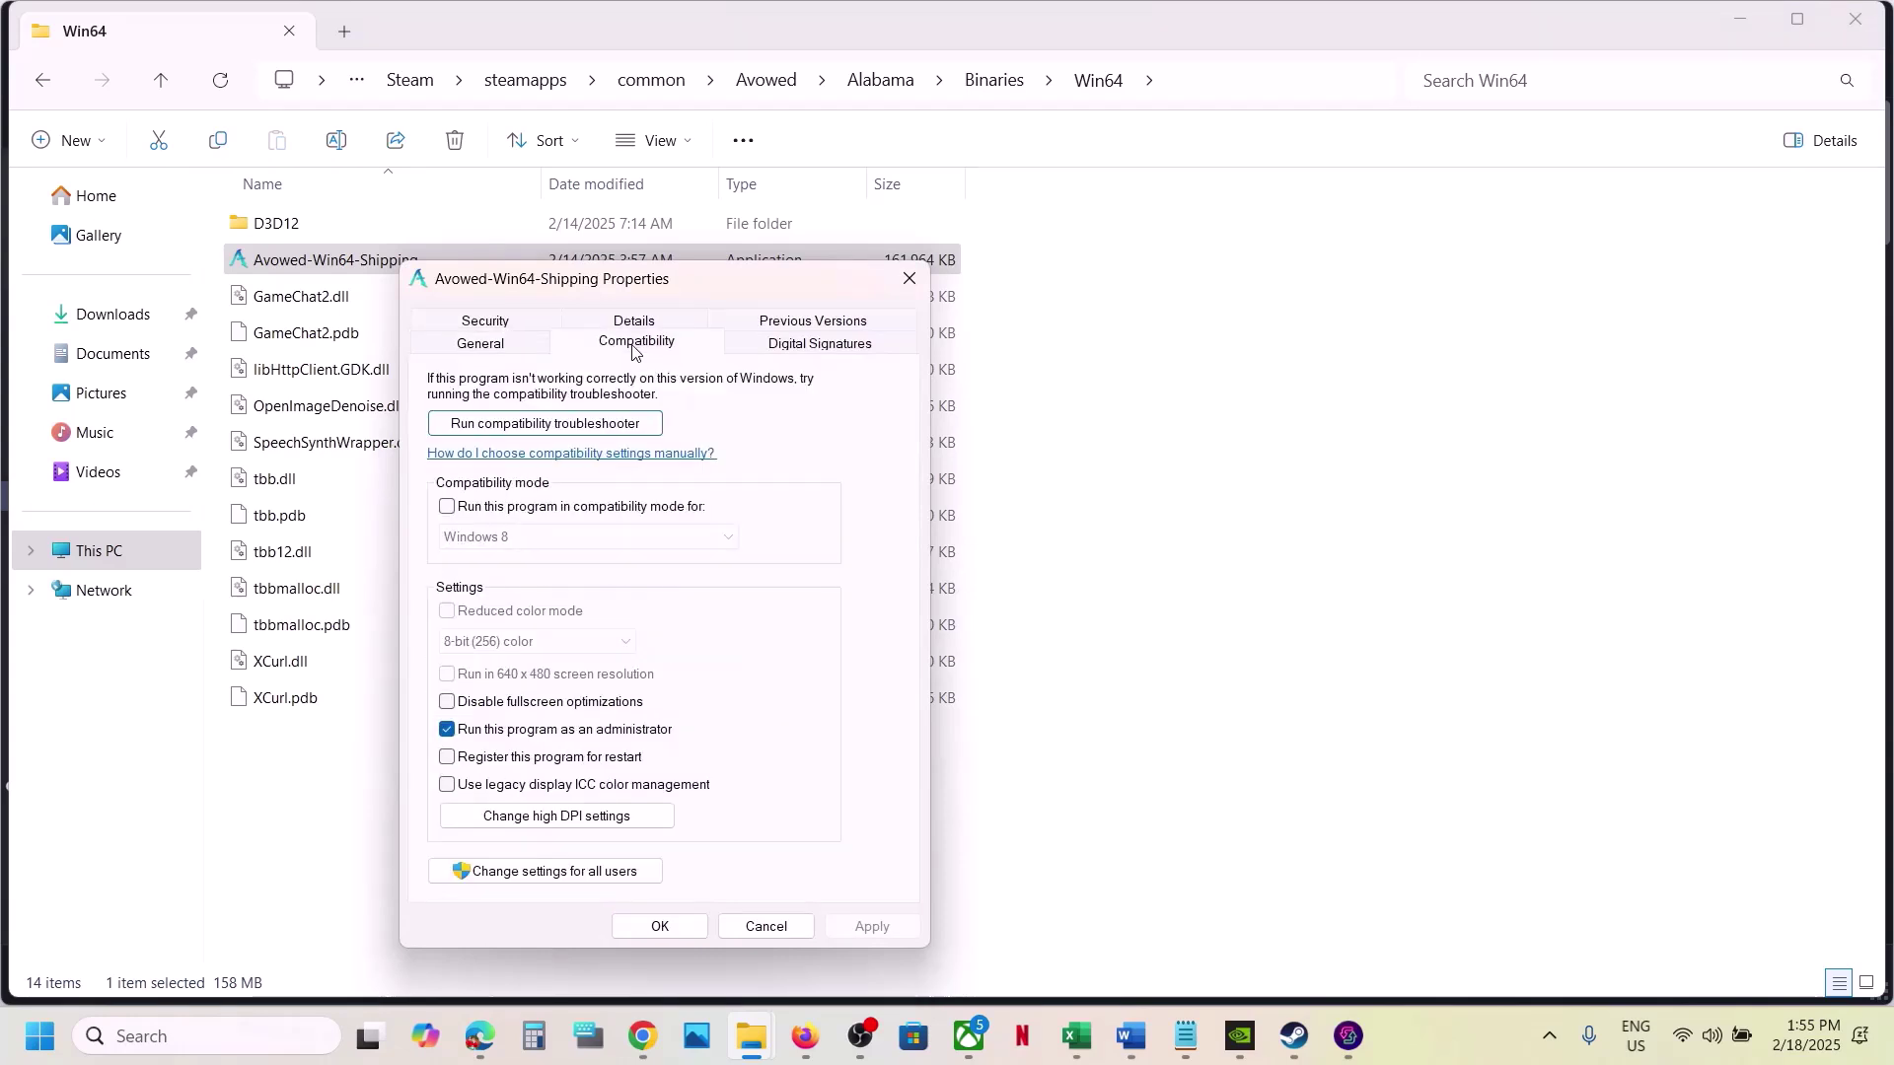
left_click(448, 507)
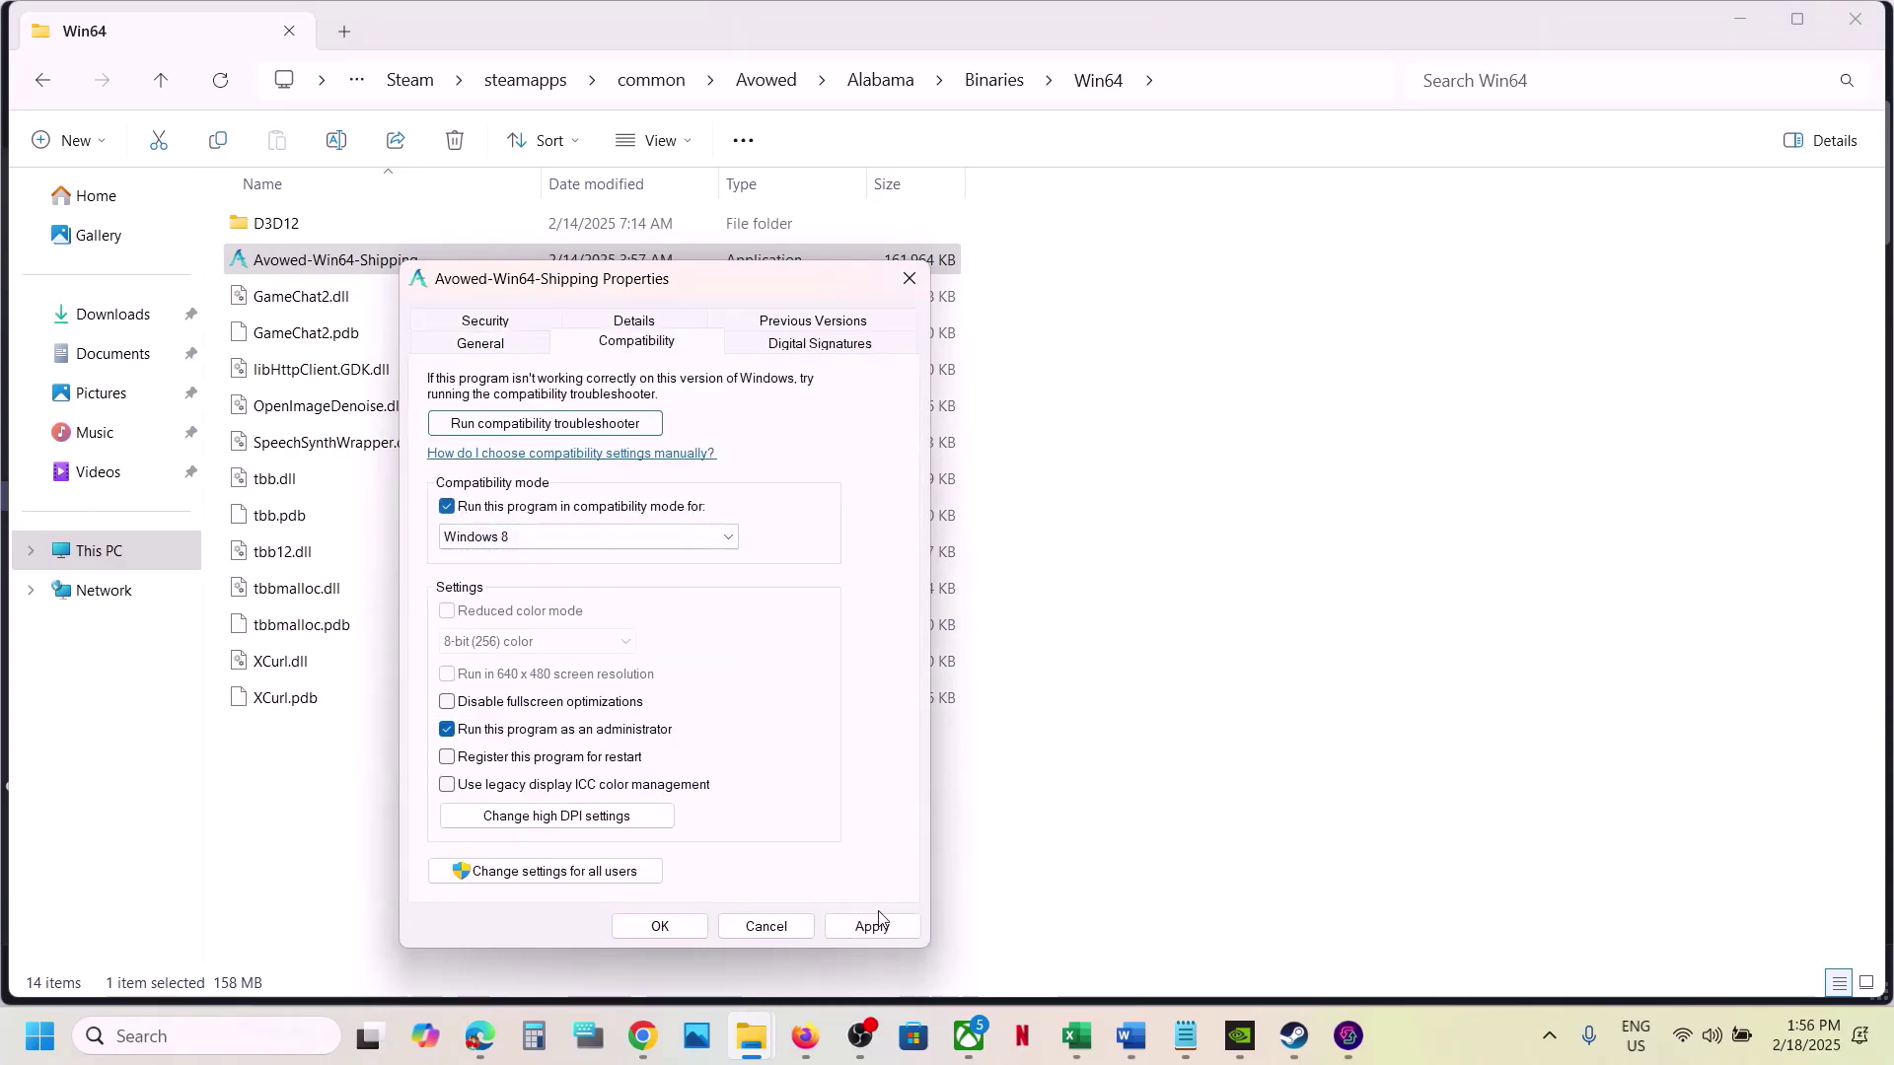
left_click(872, 925)
left_click(680, 925)
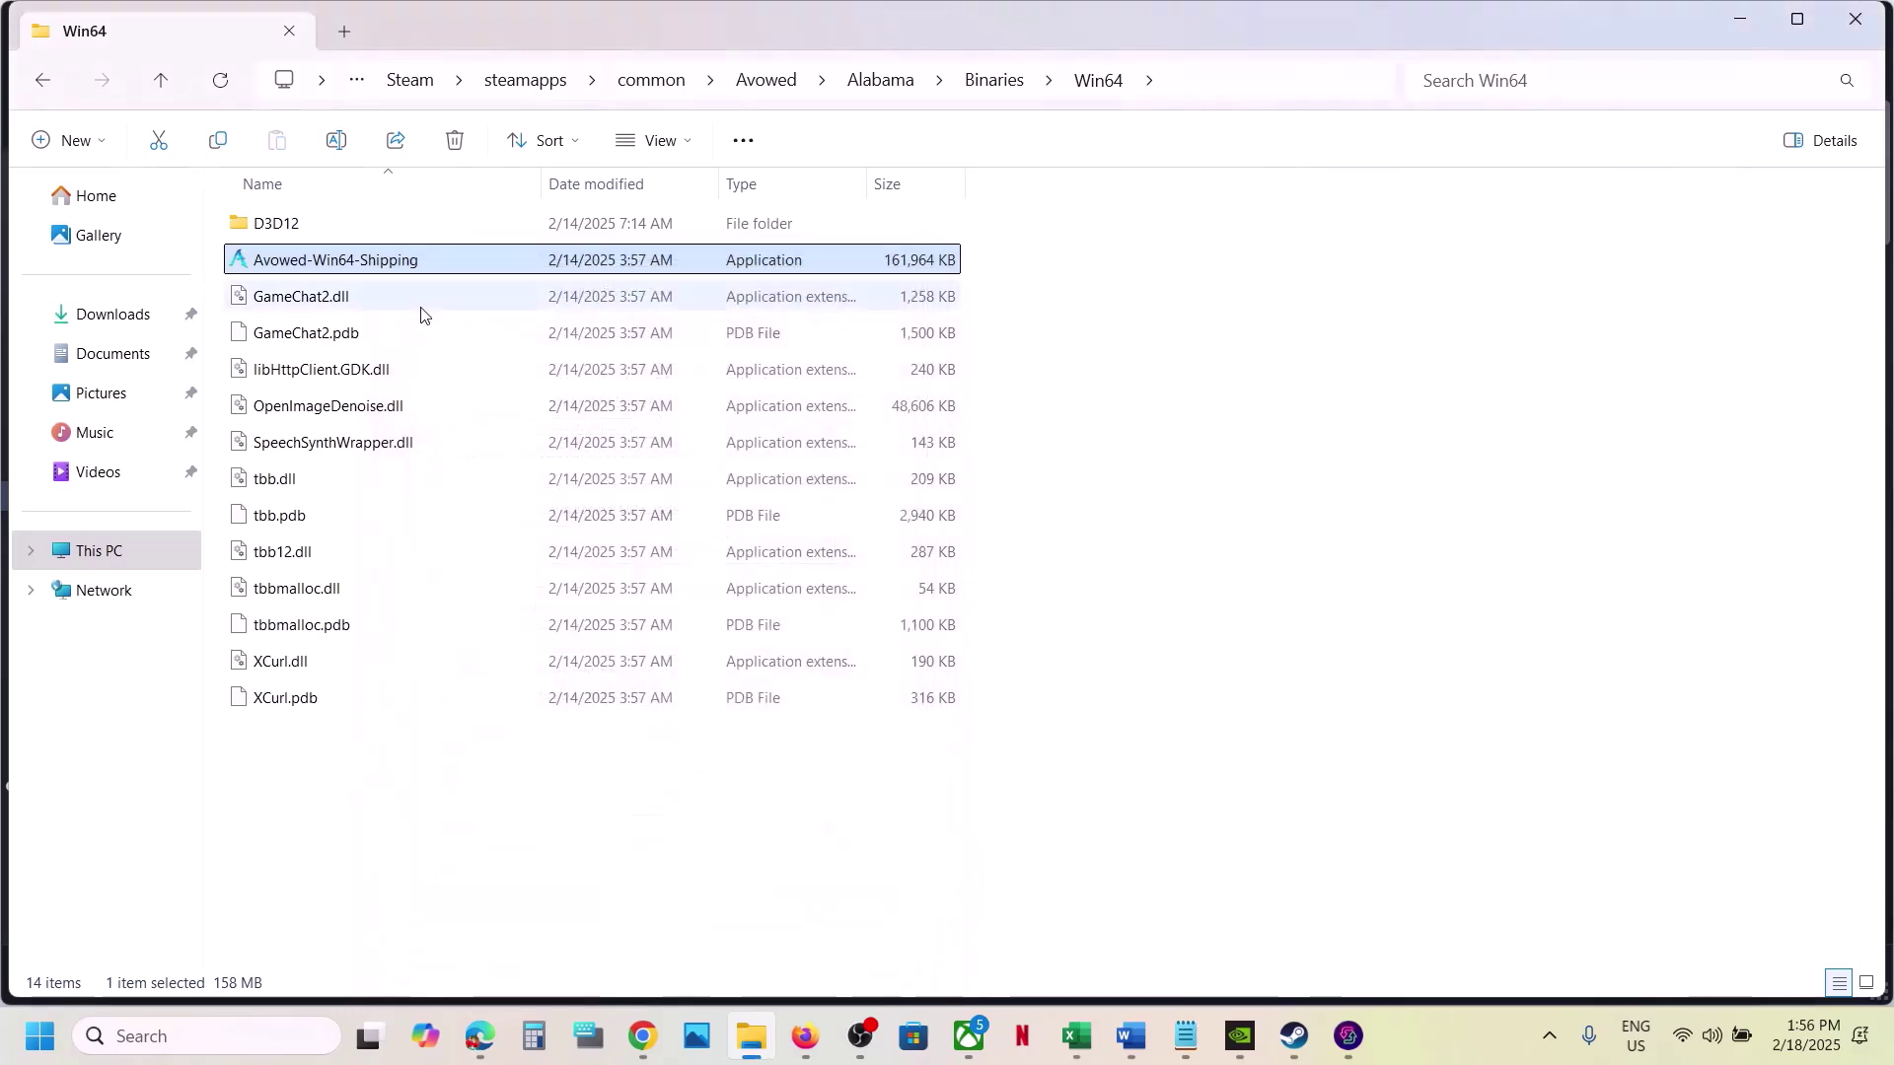
- Set the Avowed-Win64-Shipping compatibility mode to Windows 7, disable fullscreen optimizations and apply the changes
right_click(411, 262)
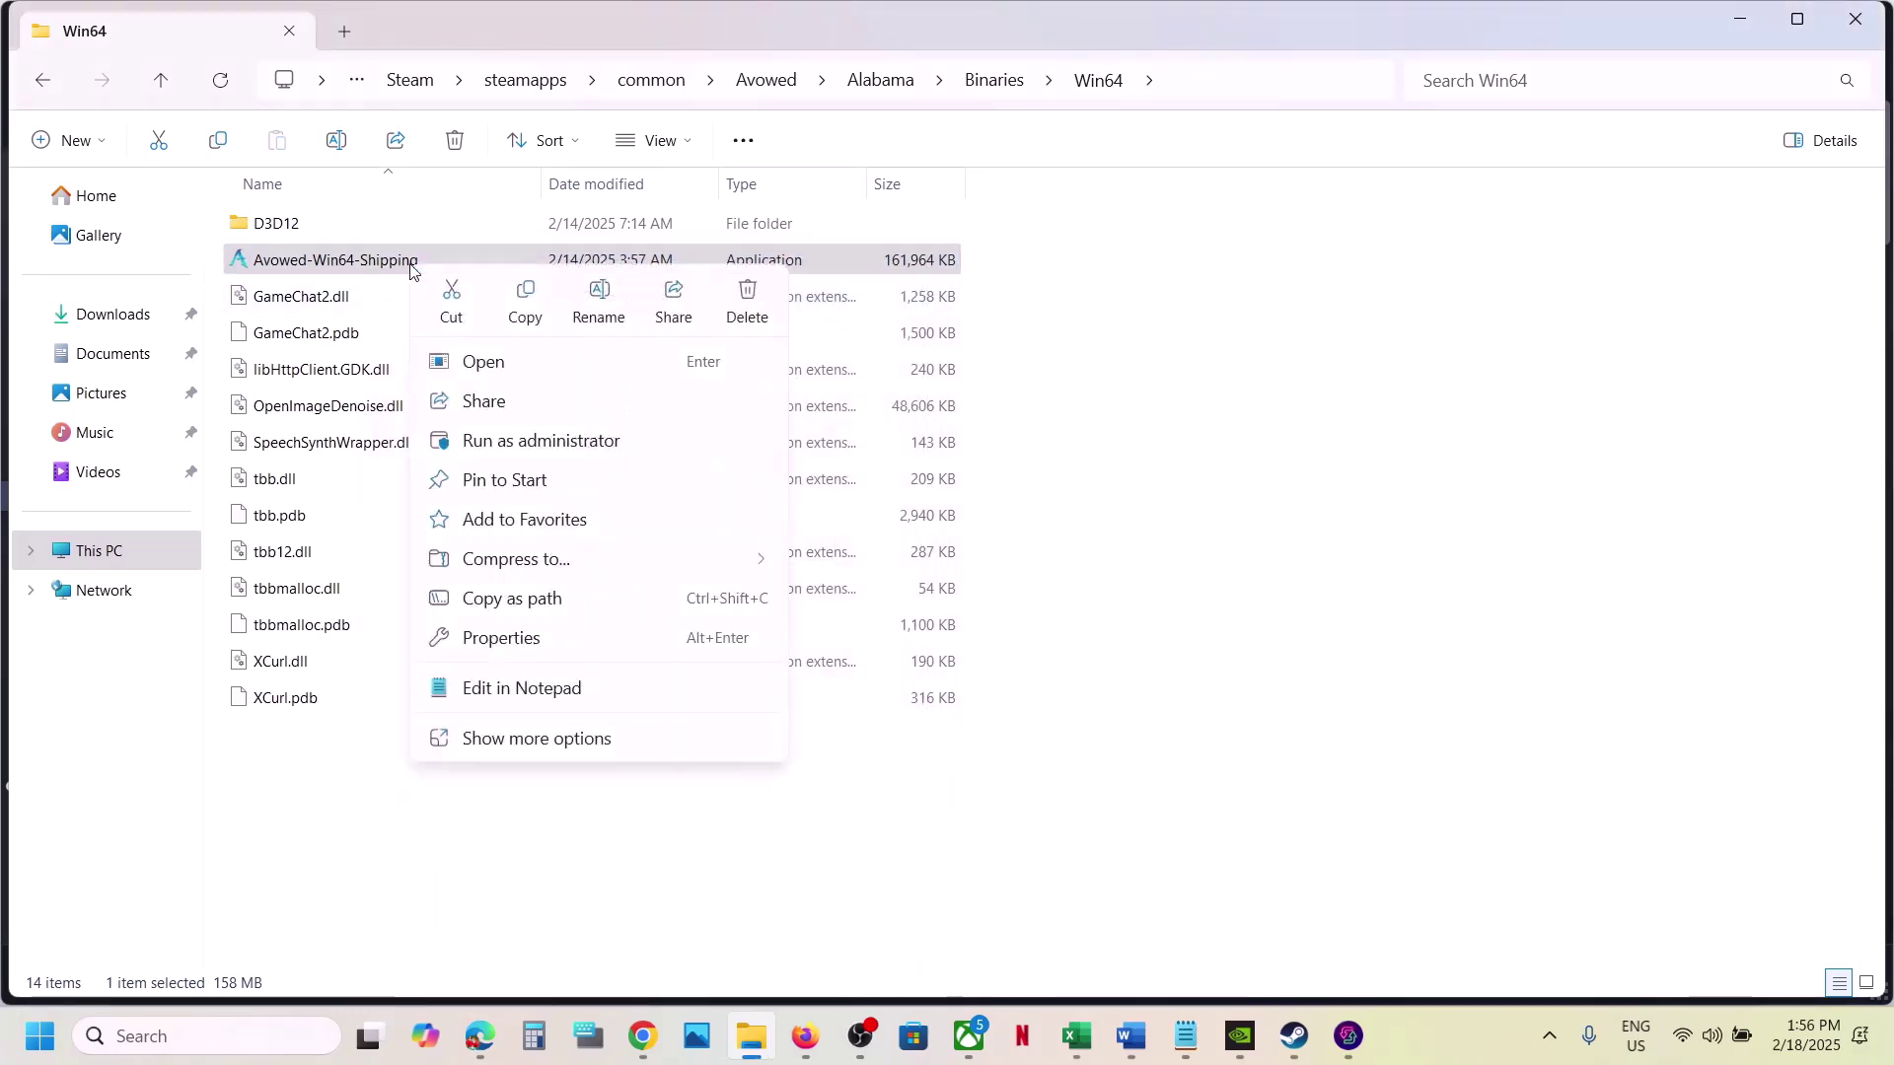
left_click(534, 635)
left_click(661, 353)
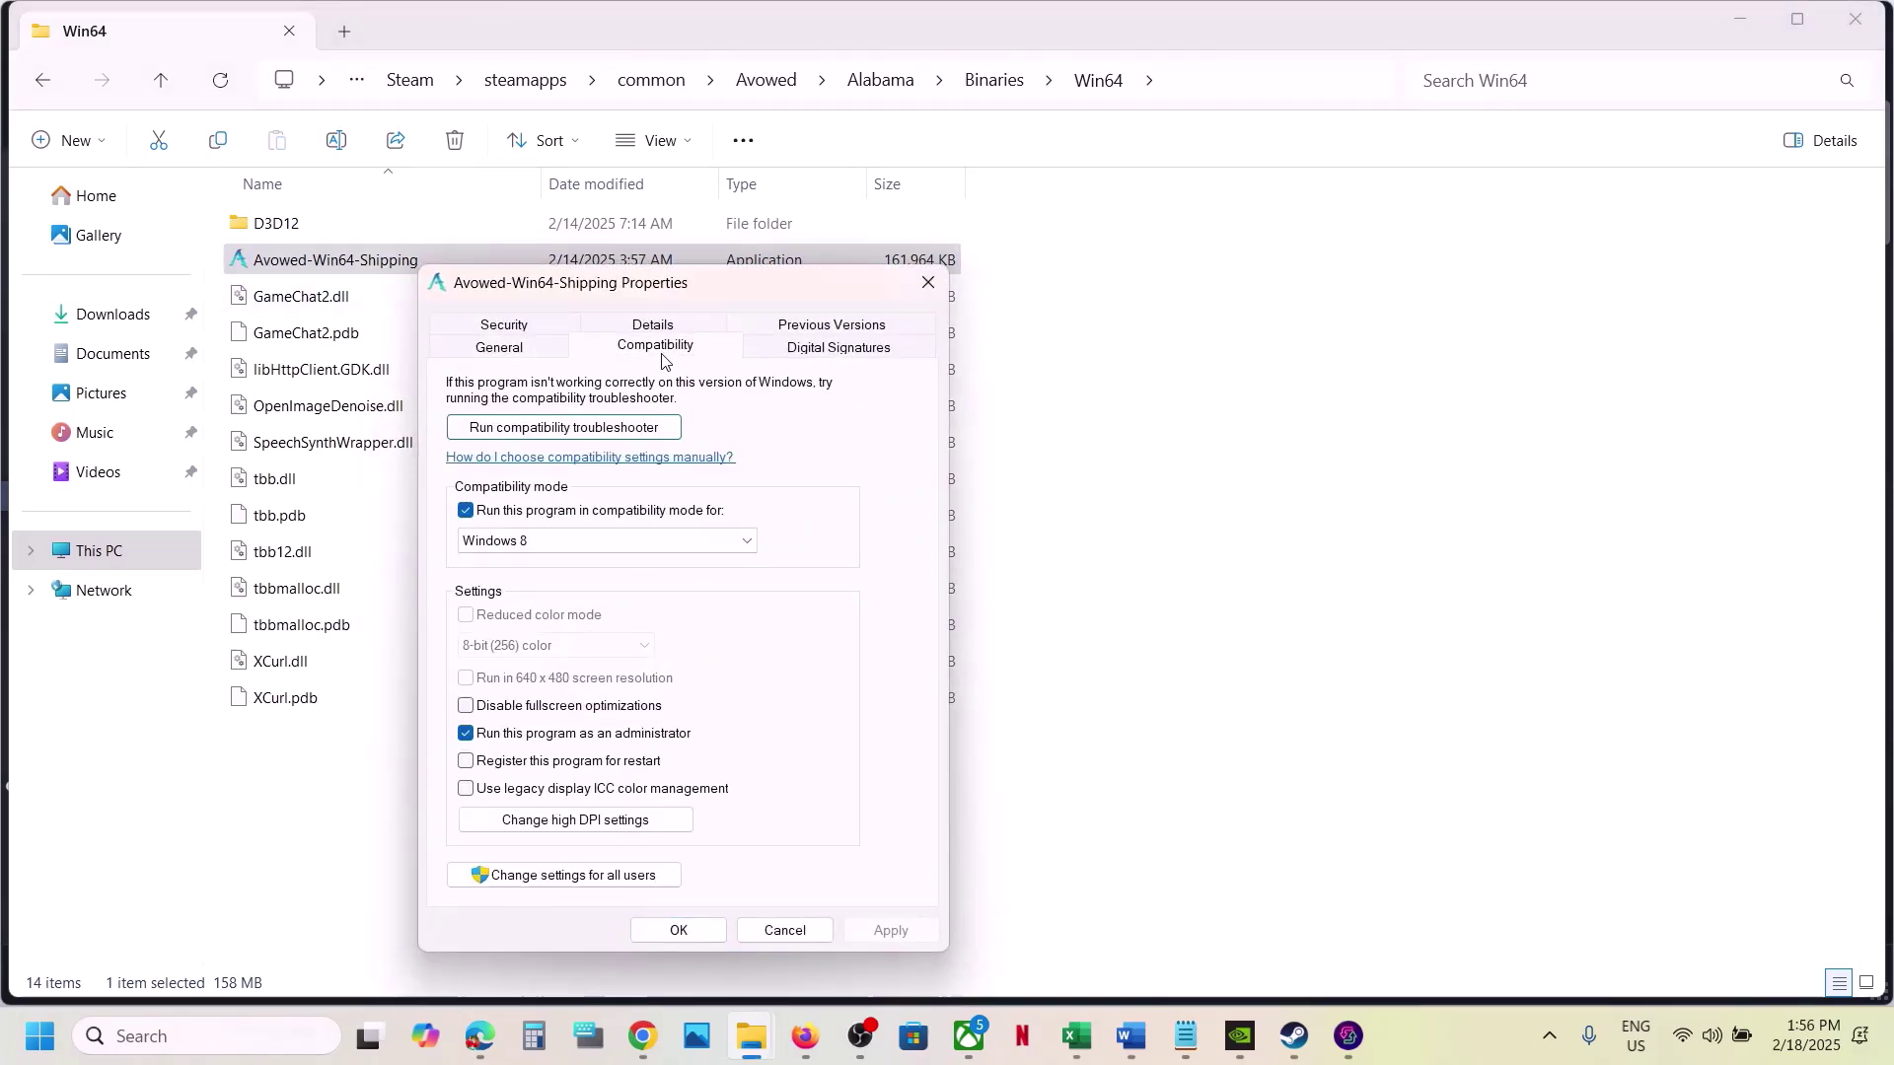
left_click(460, 541)
left_click(537, 611)
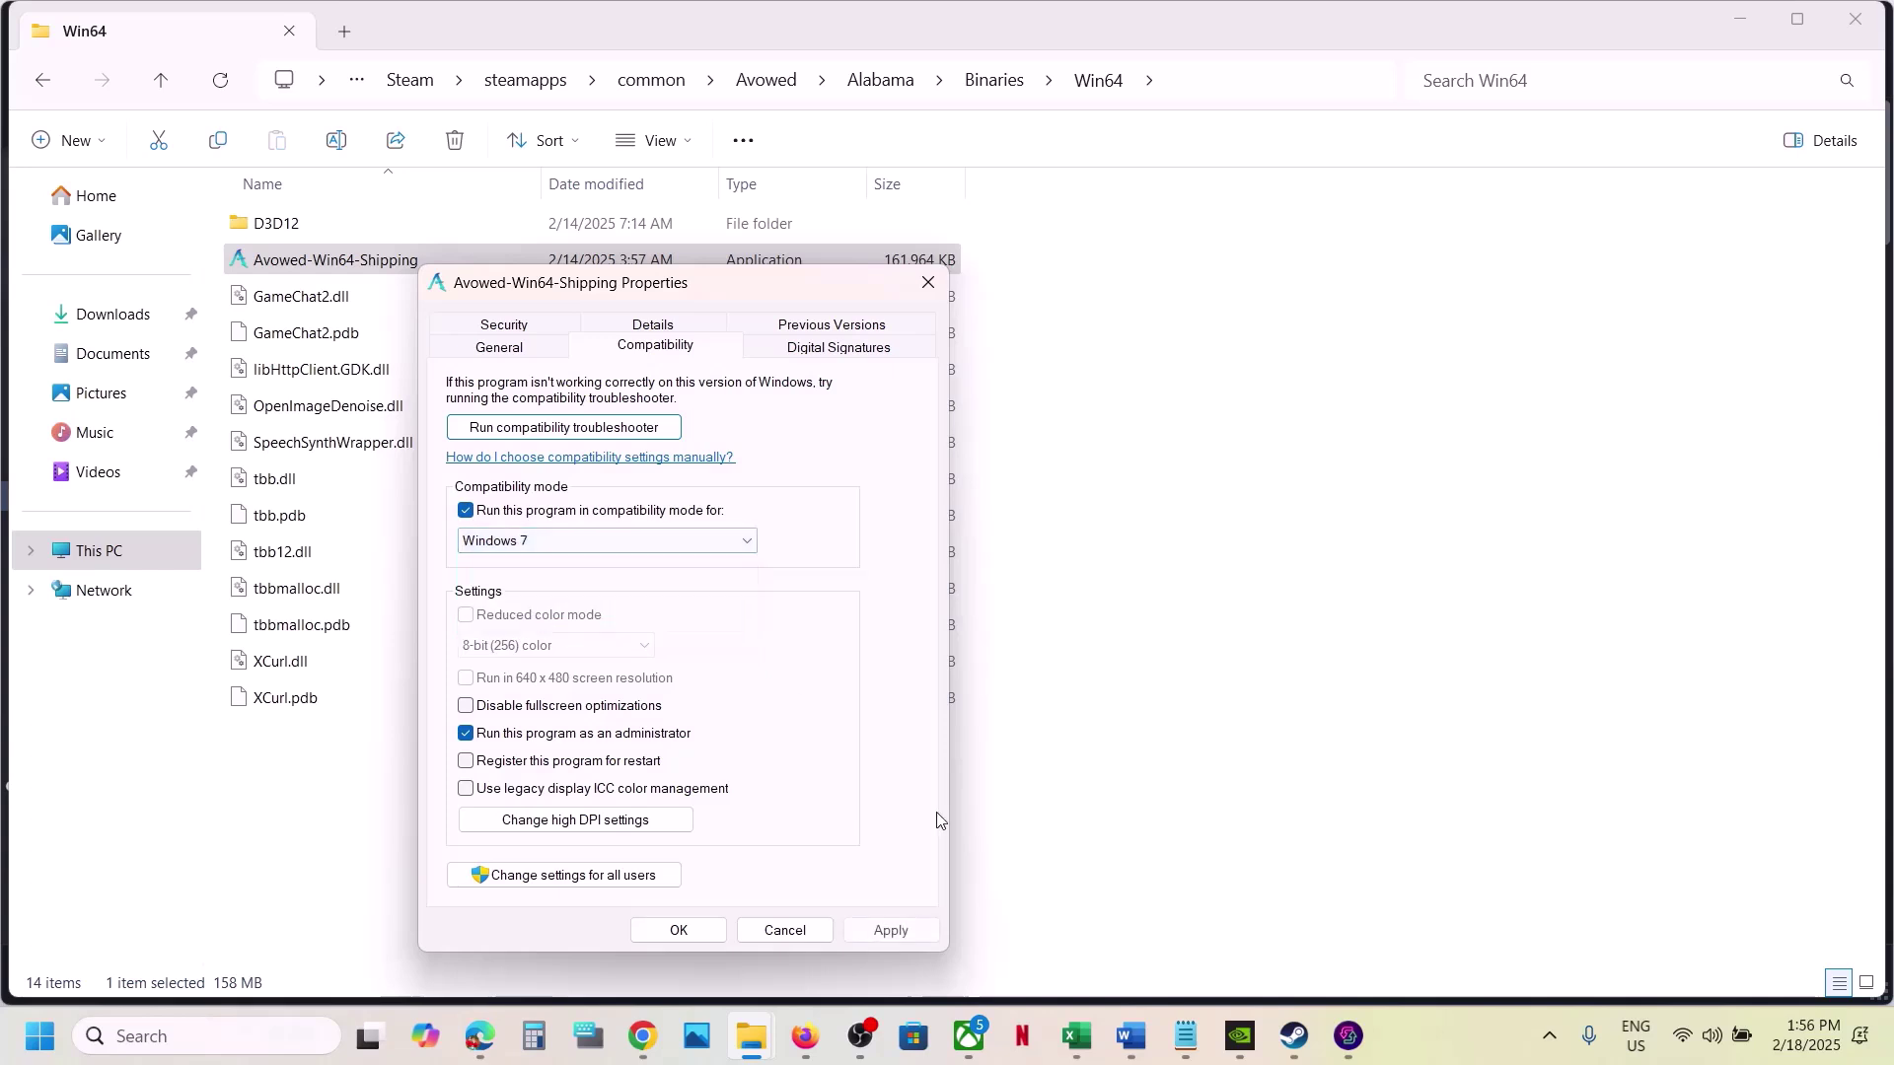
left_click(893, 932)
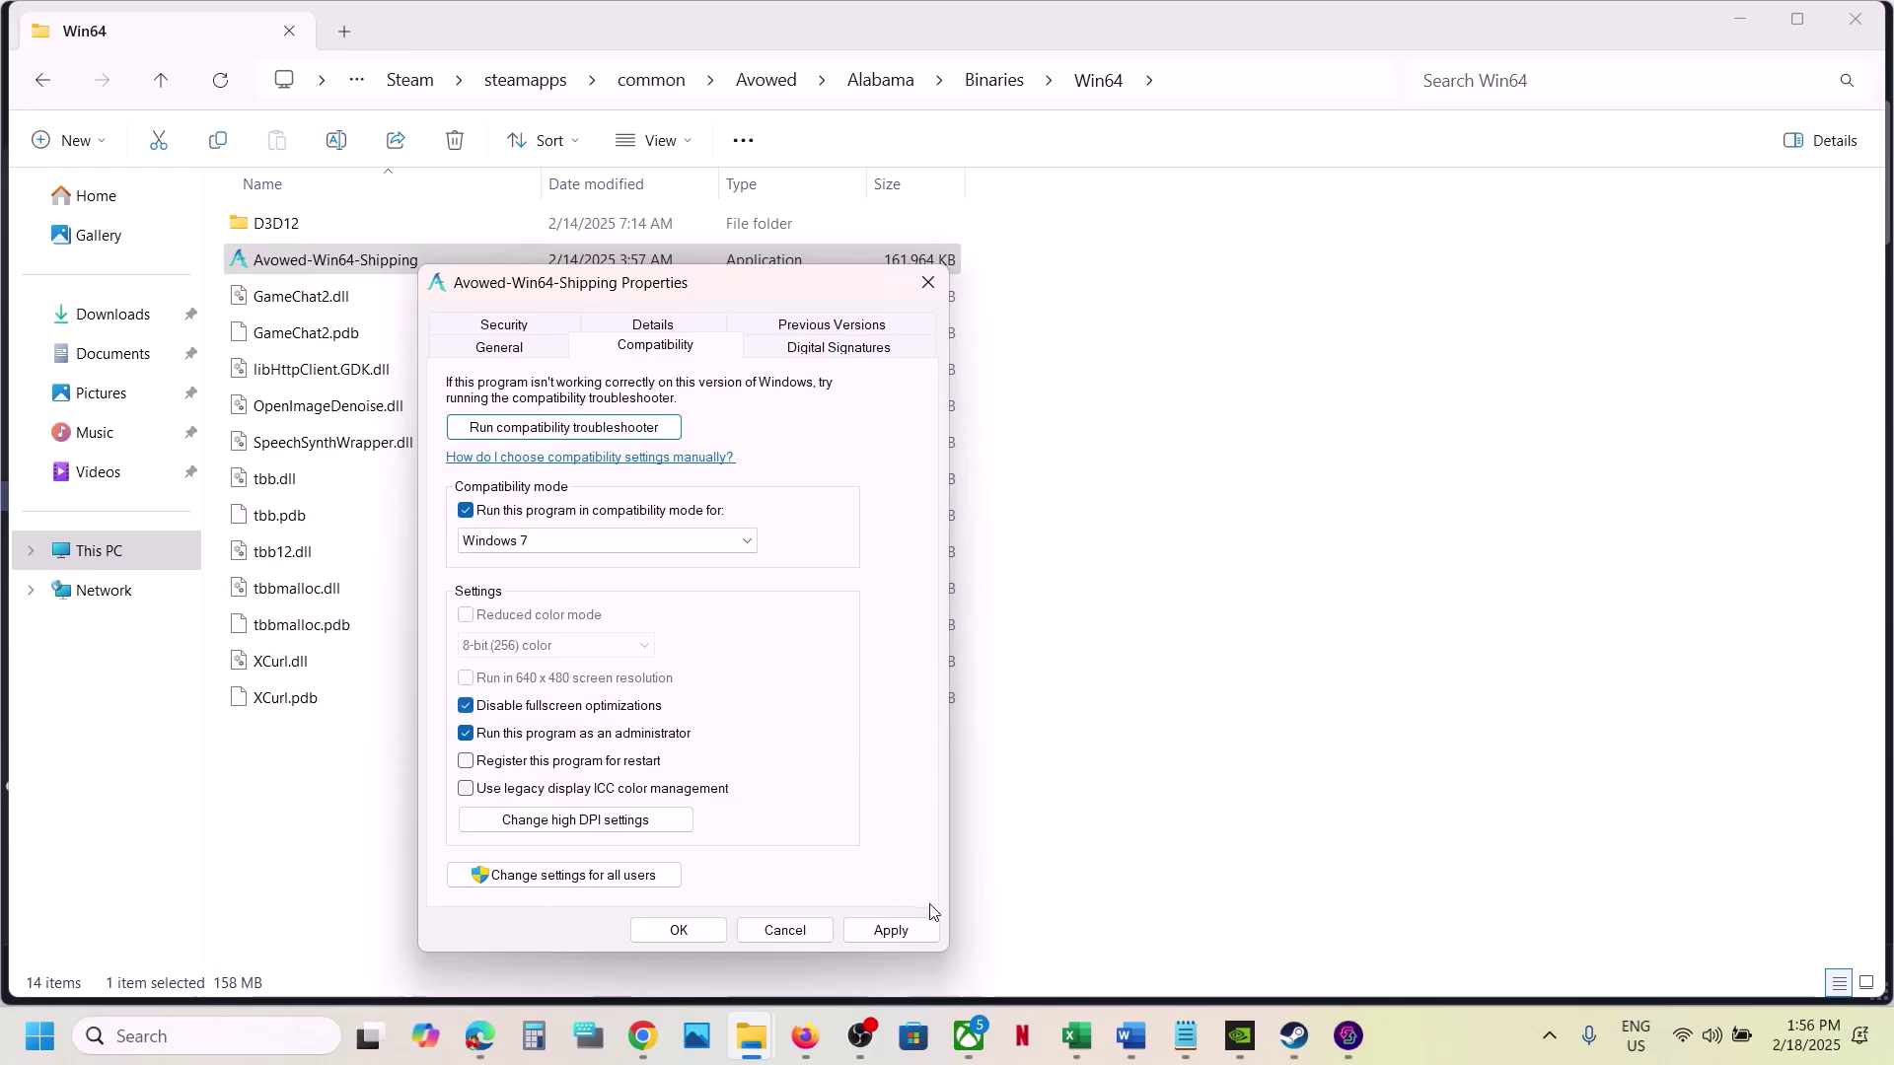
left_click(899, 935)
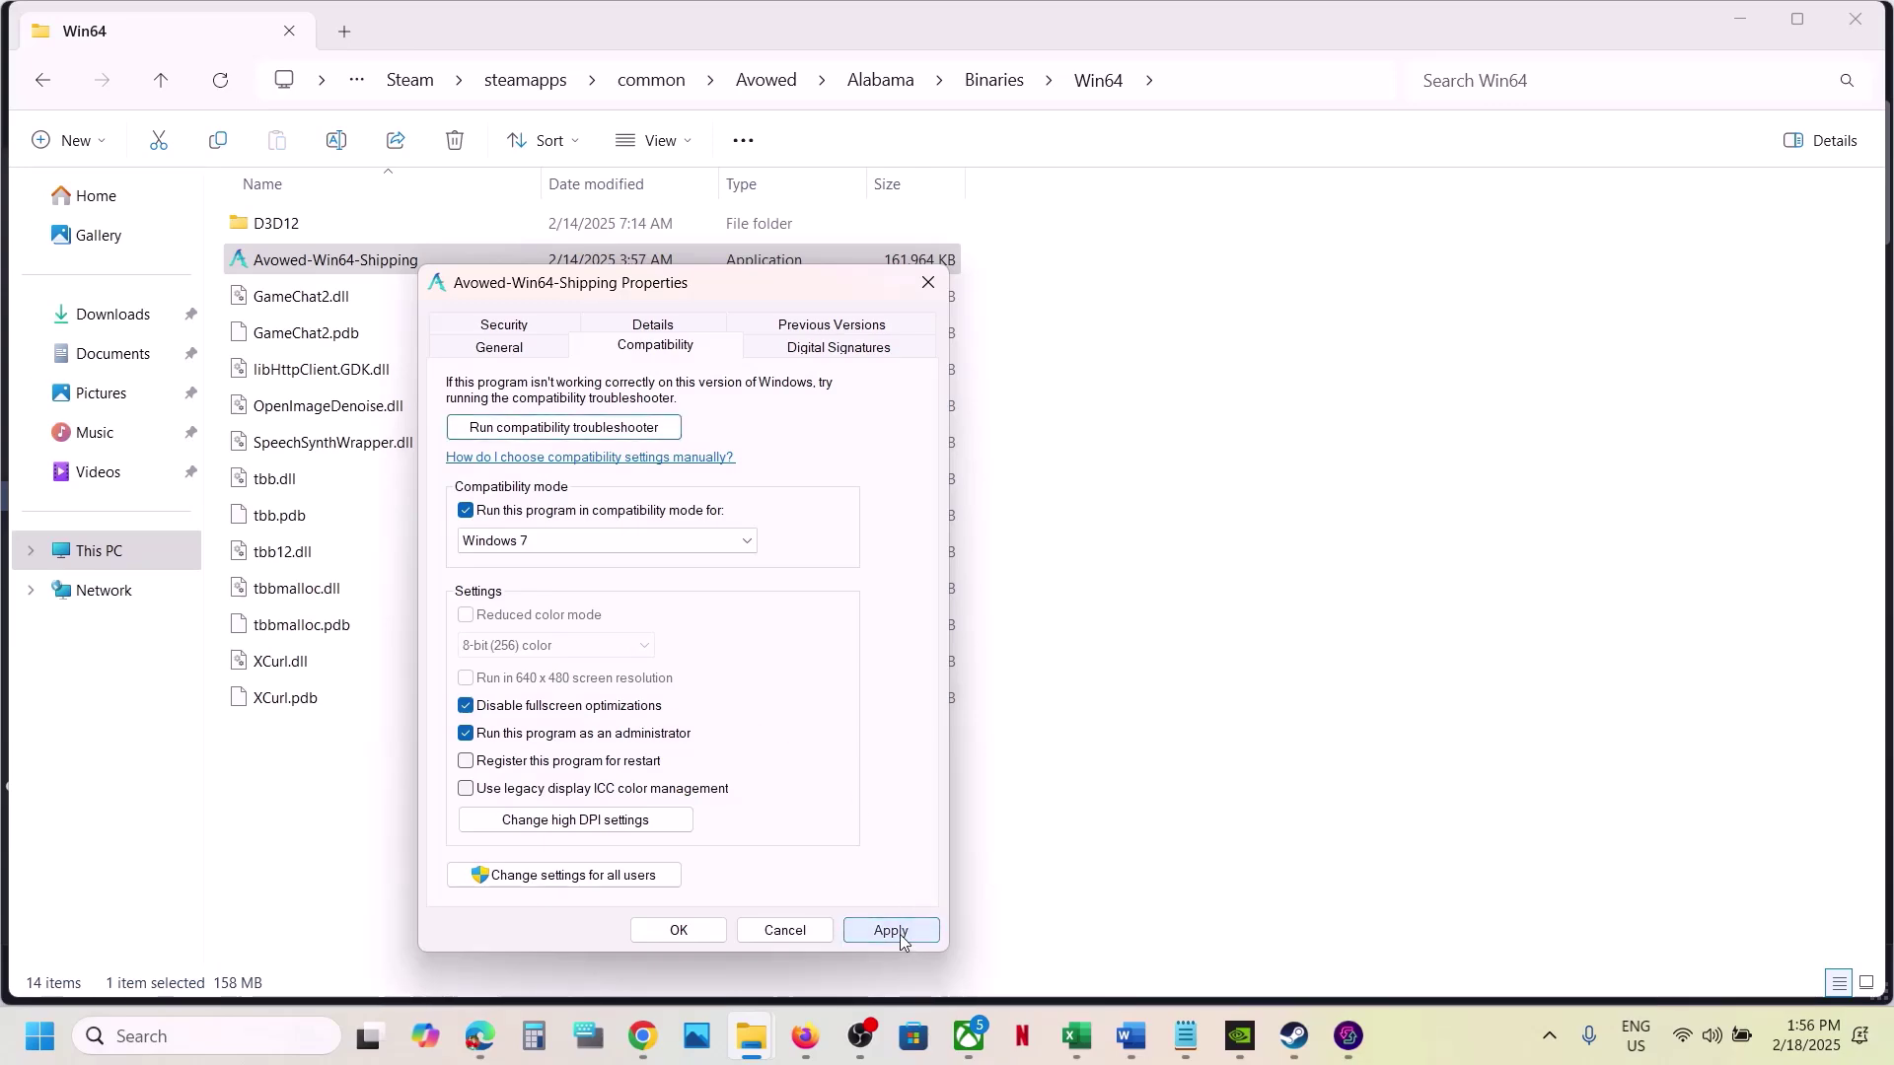
left_click(679, 932)
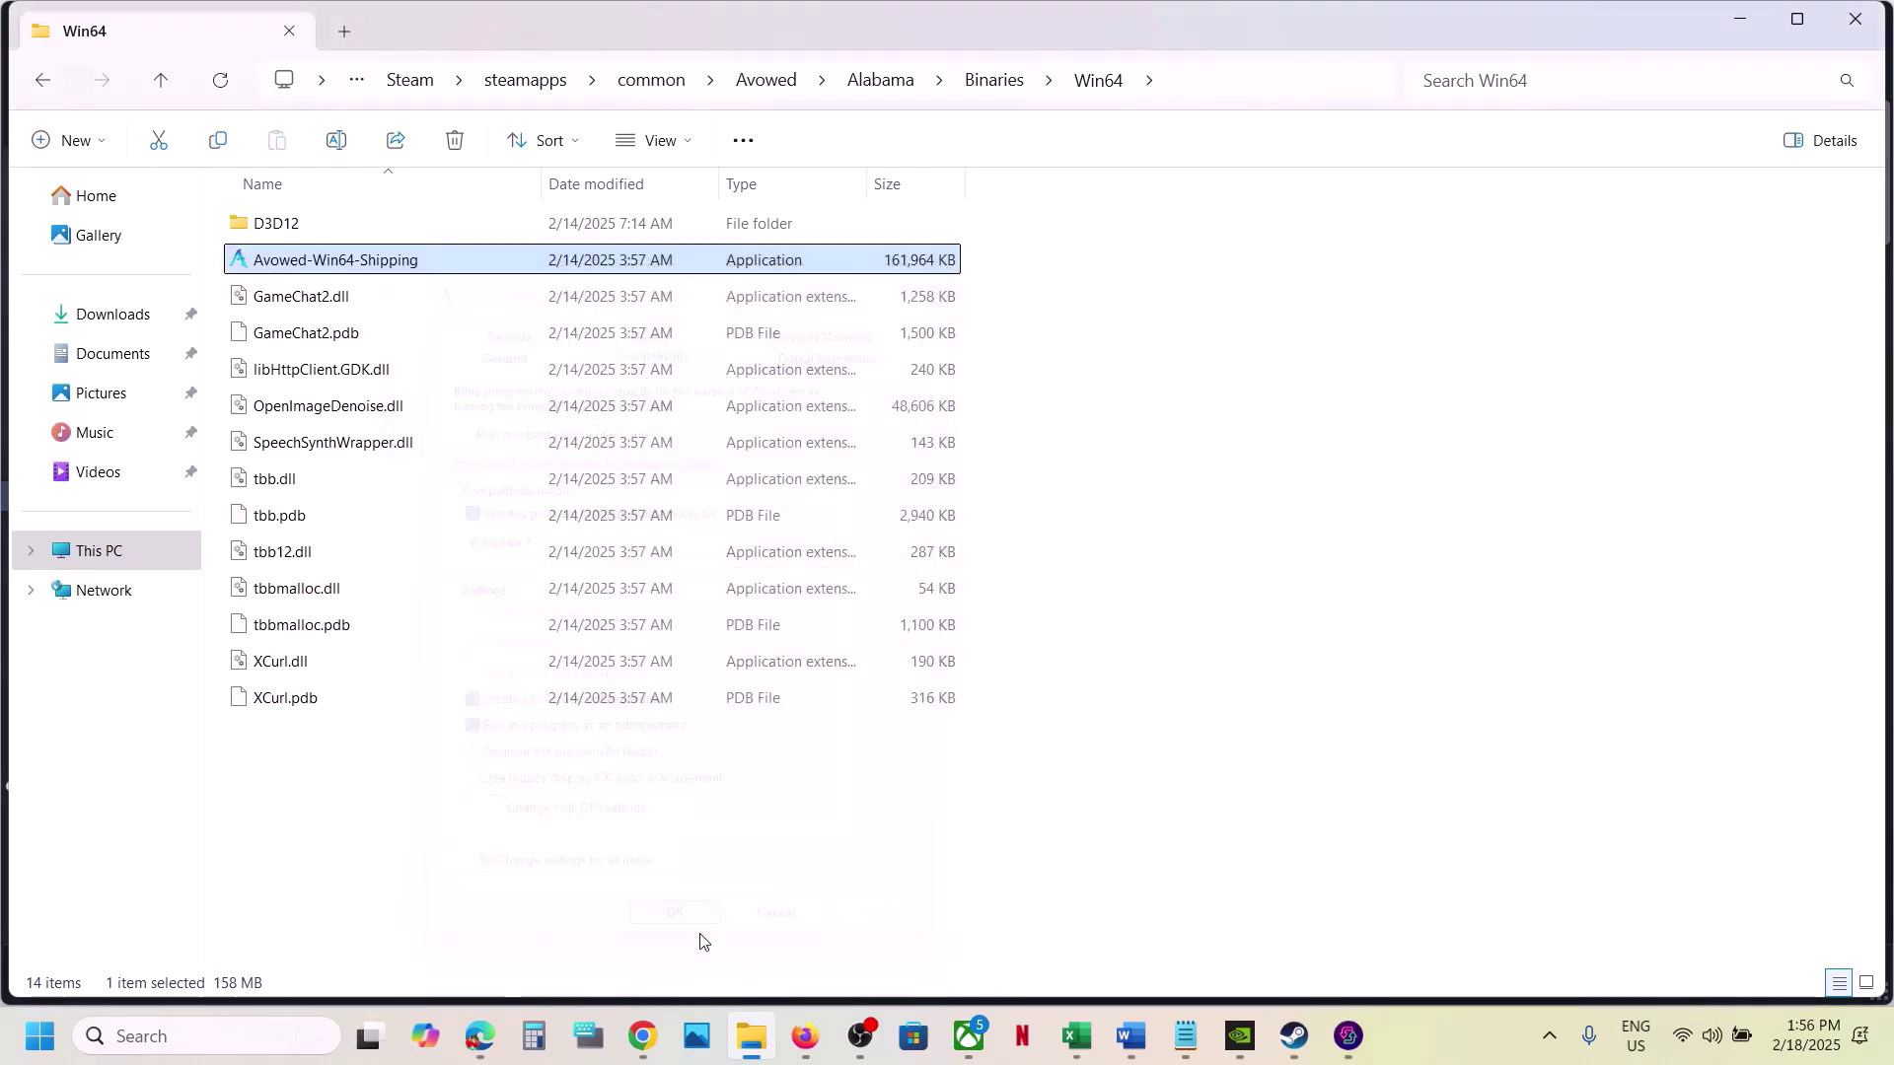
- Clear compatibility mode, disabled fullscreen optimizations and run-as-administrator for the Avowed-Win64-Shipping application and apply the changes
right_click(364, 264)
left_click(499, 639)
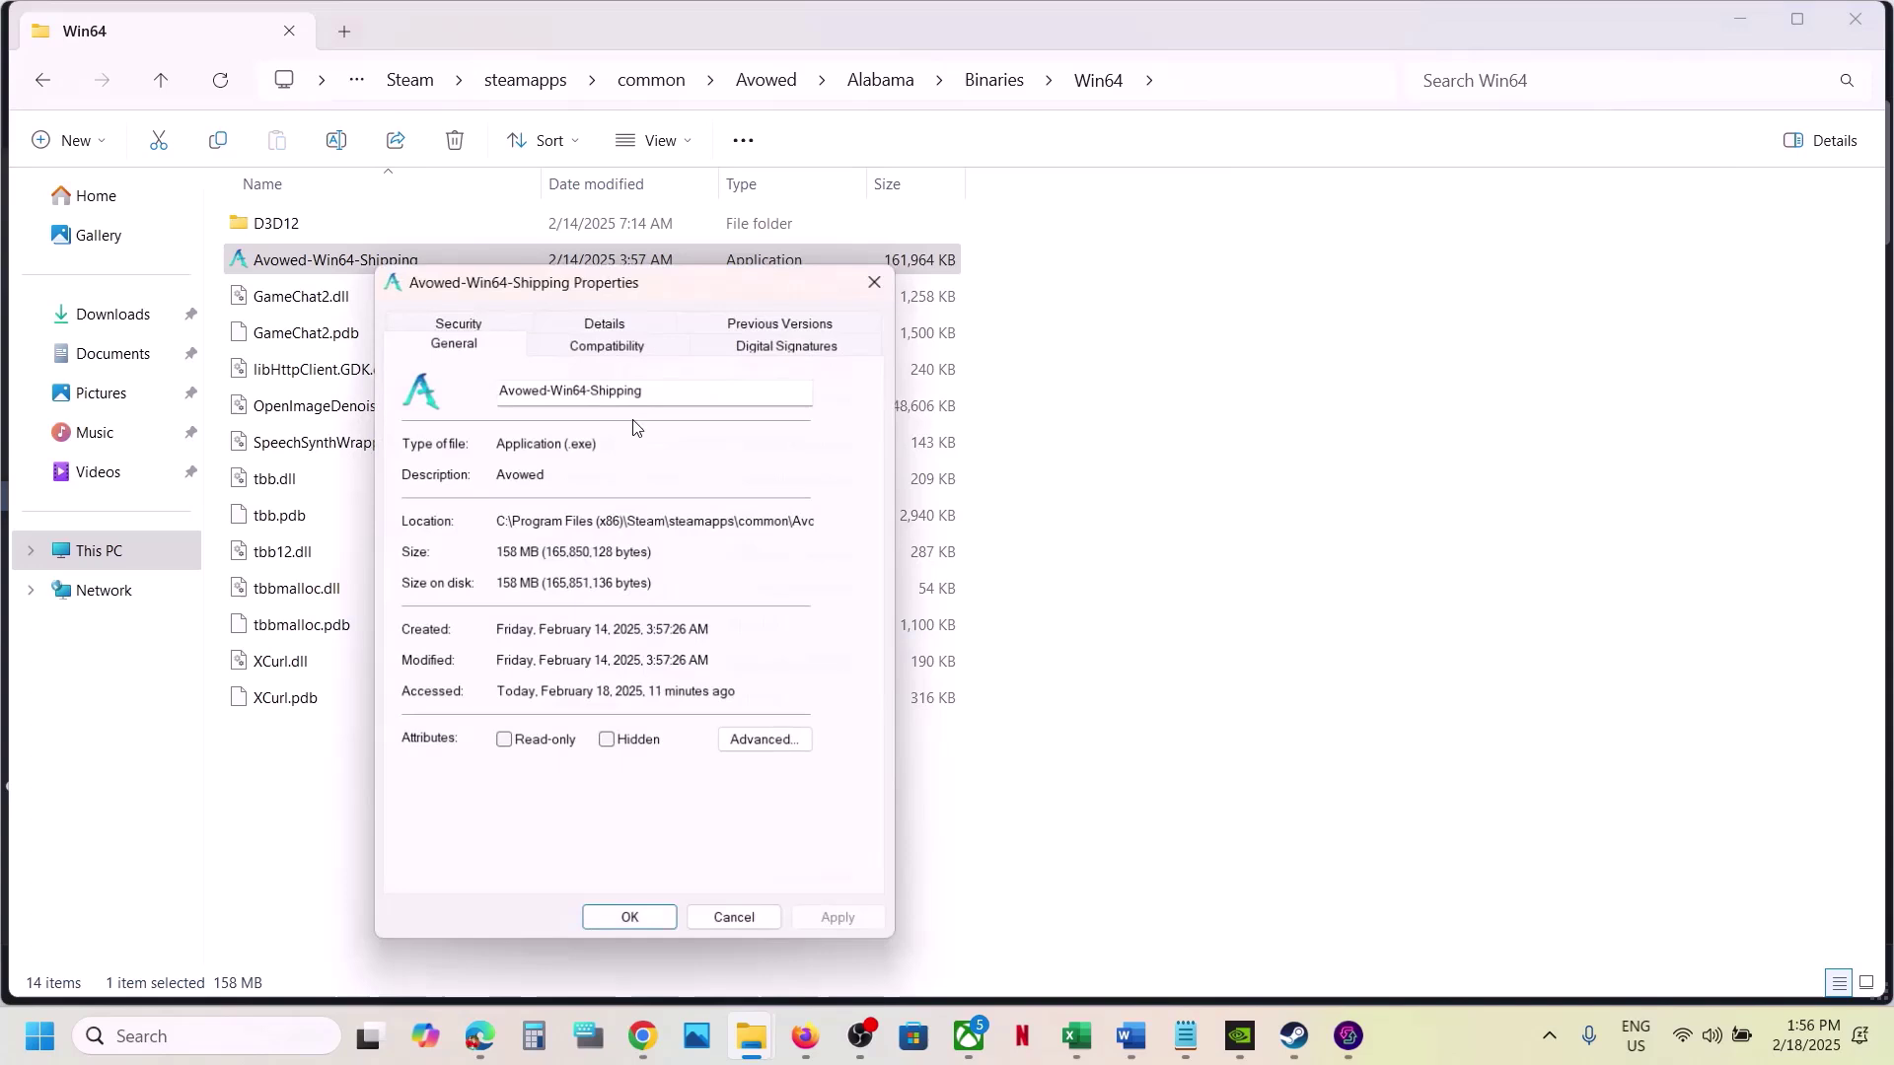
left_click(589, 344)
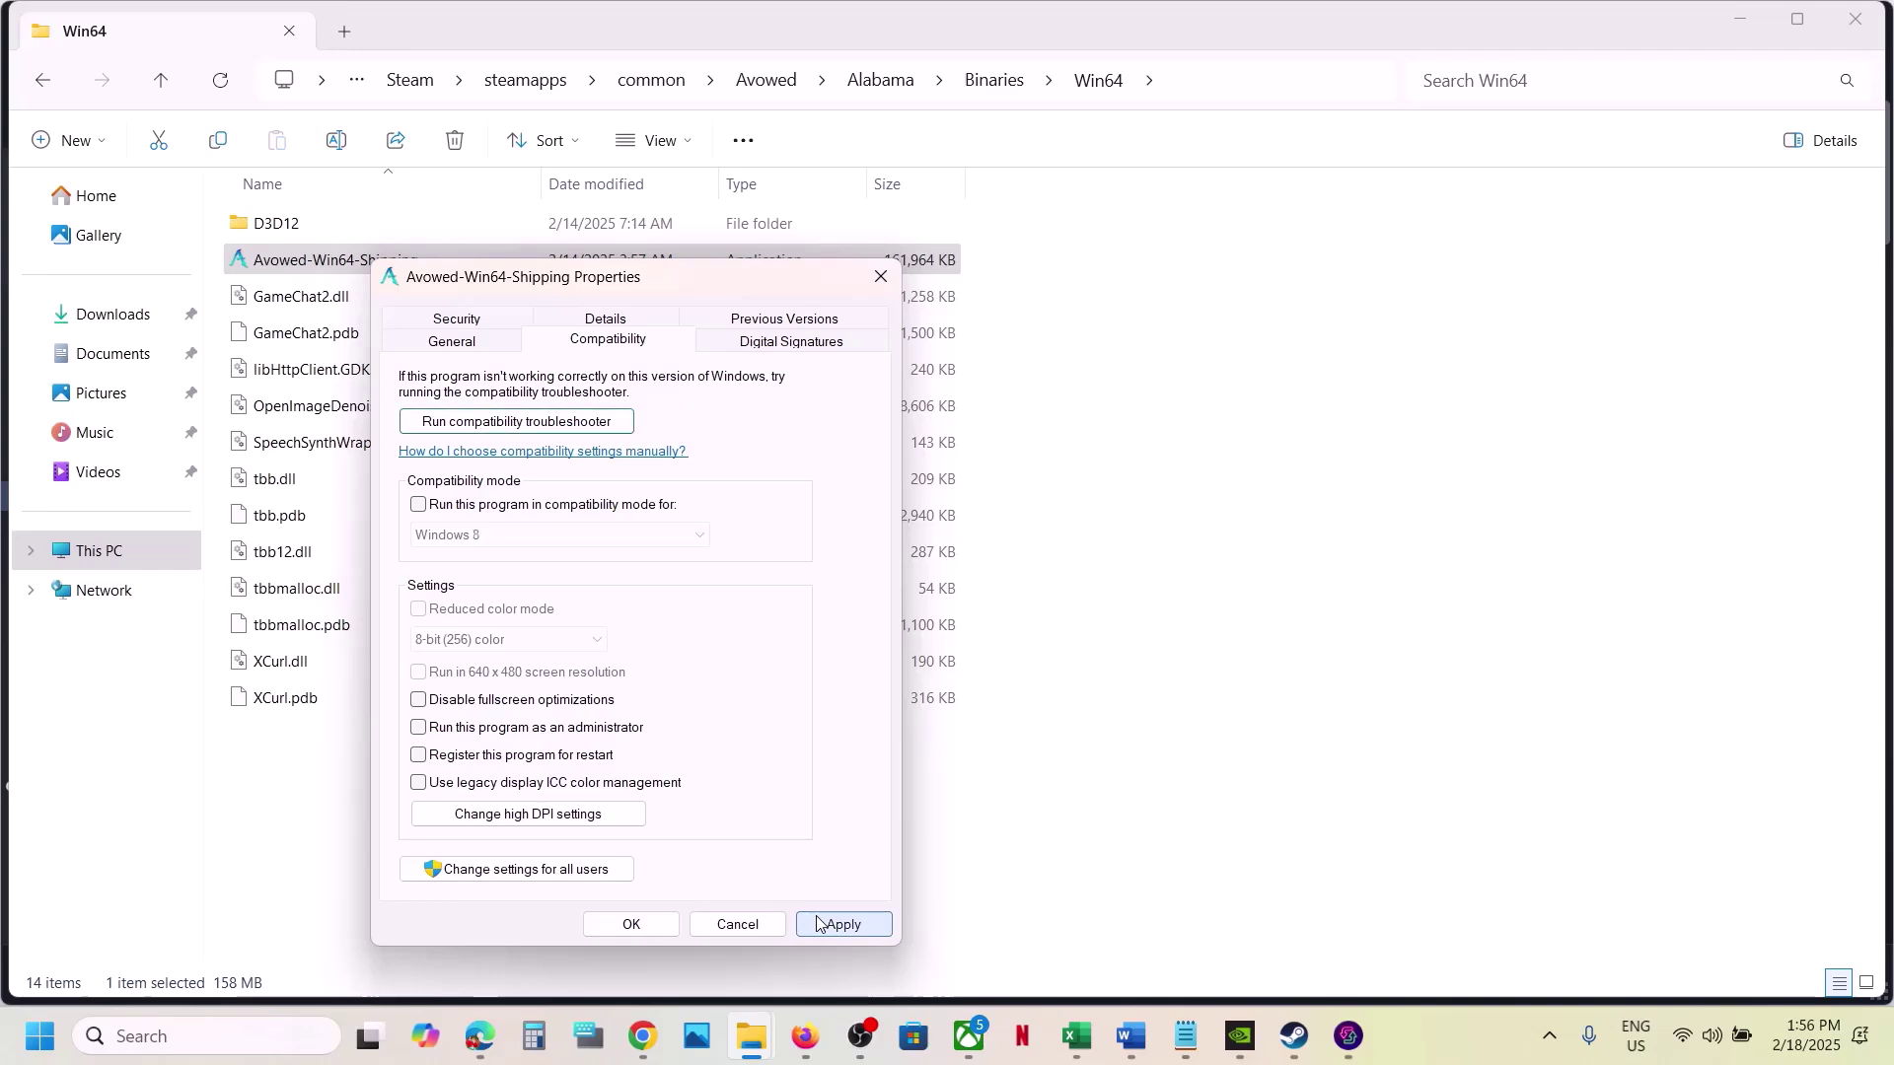
left_click(624, 924)
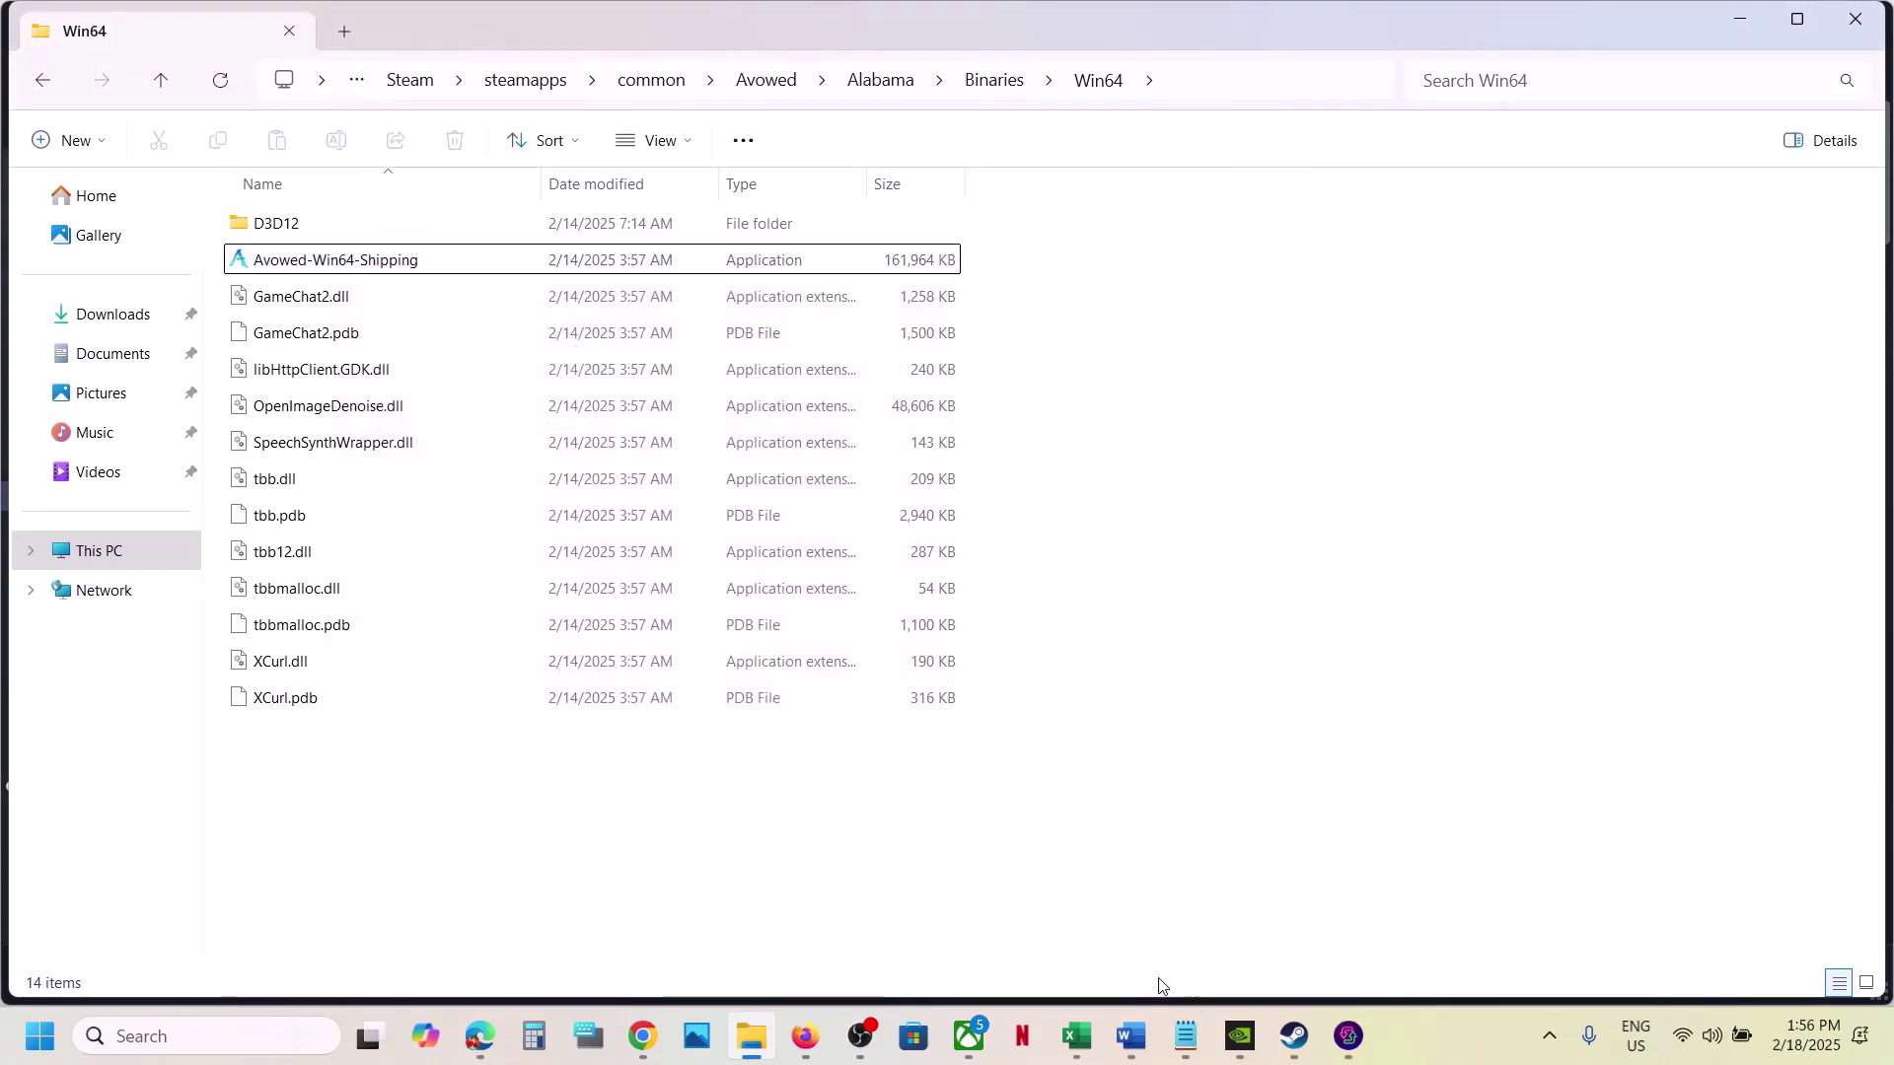
- Switch to the Word document and review Step 8 on allowing the game exe through the antivirus program, Windows Security and Firewall
left_click(1294, 1036)
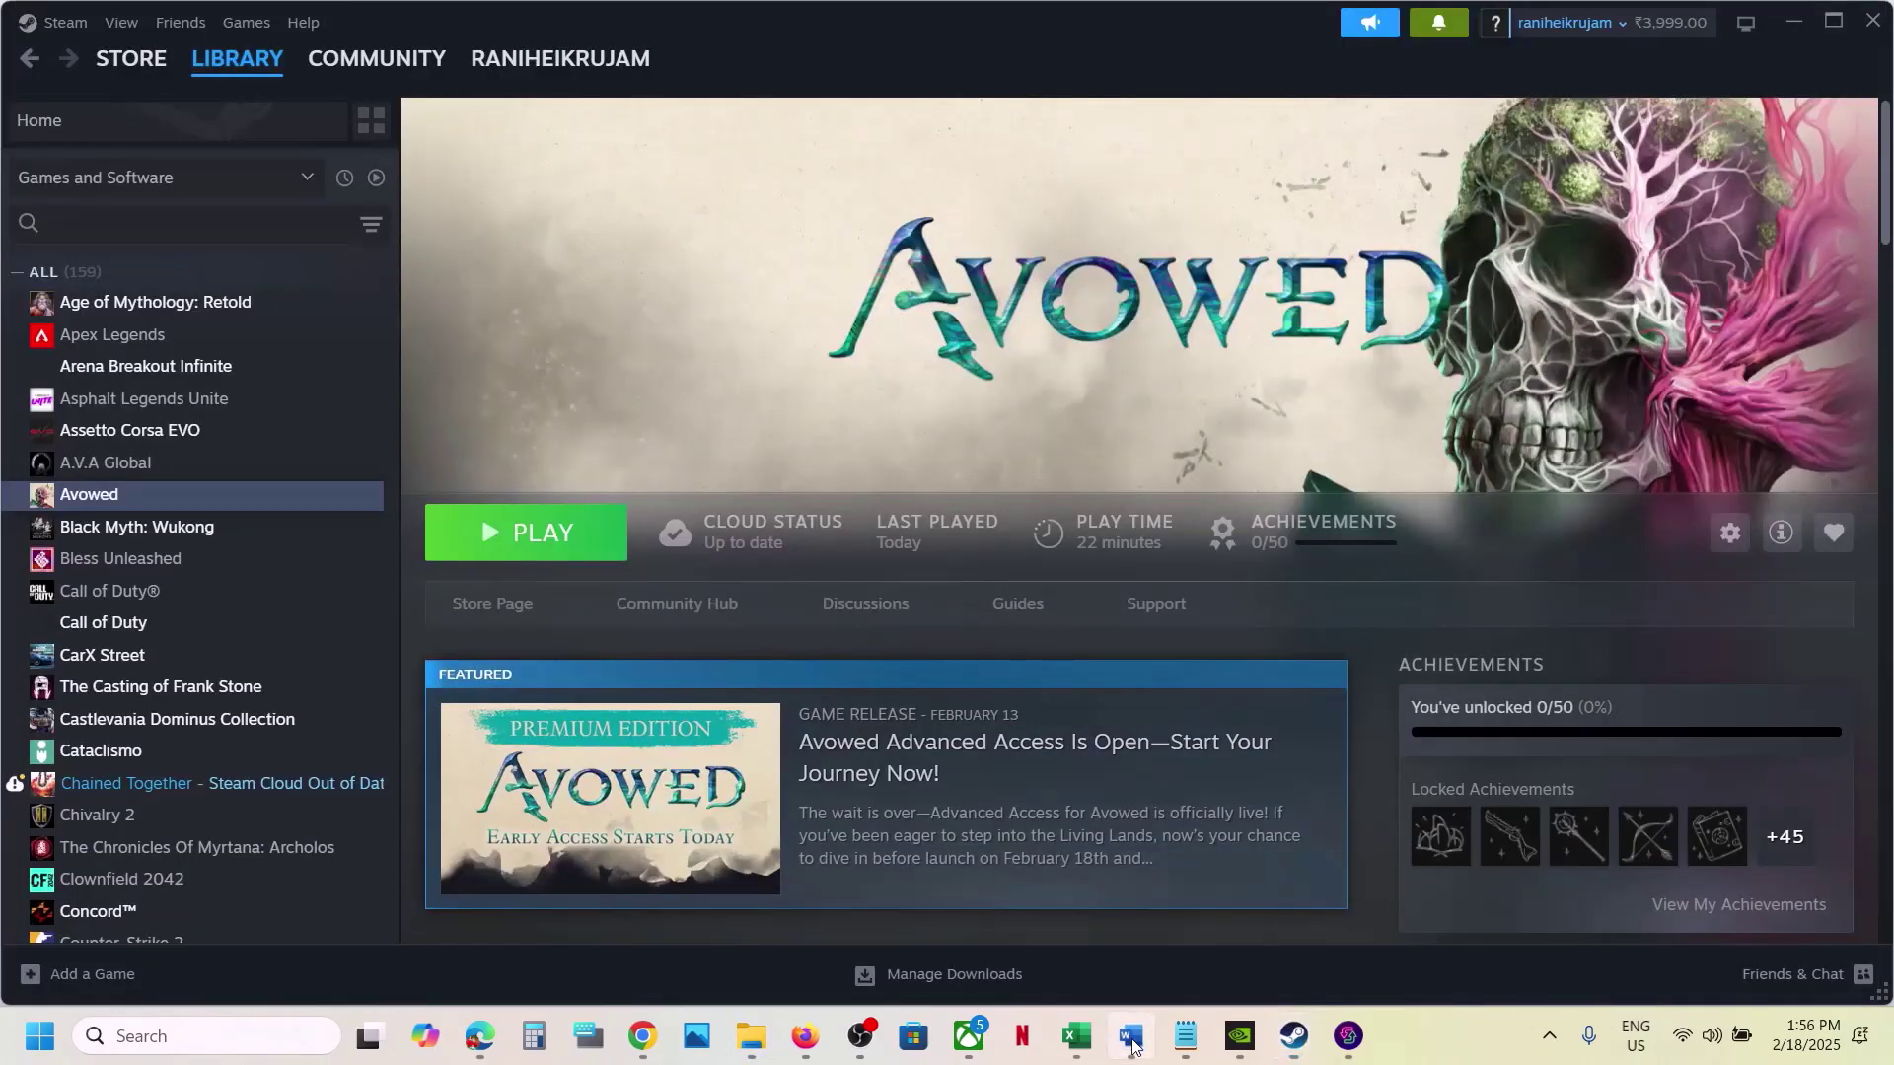
left_click(1132, 1036)
scroll(706, 713, "down", 5)
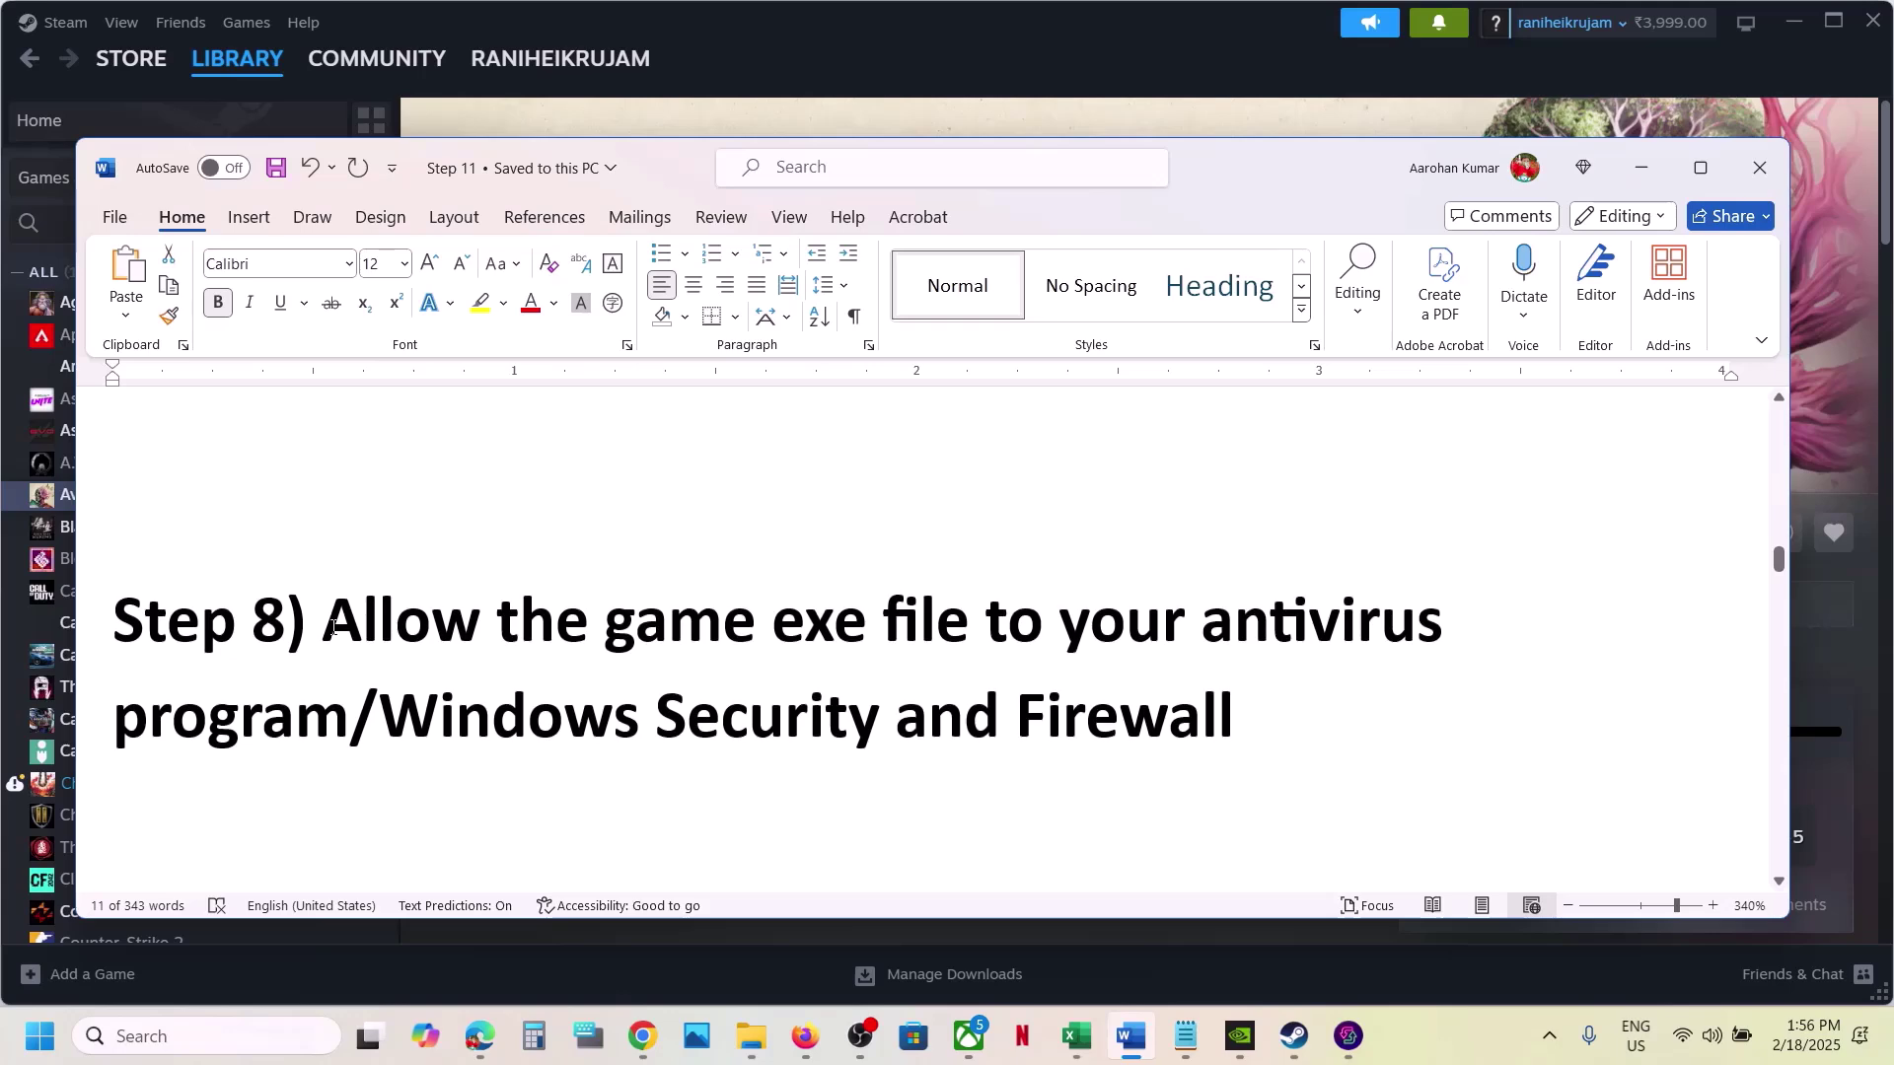
left_click_drag(336, 625, 348, 700)
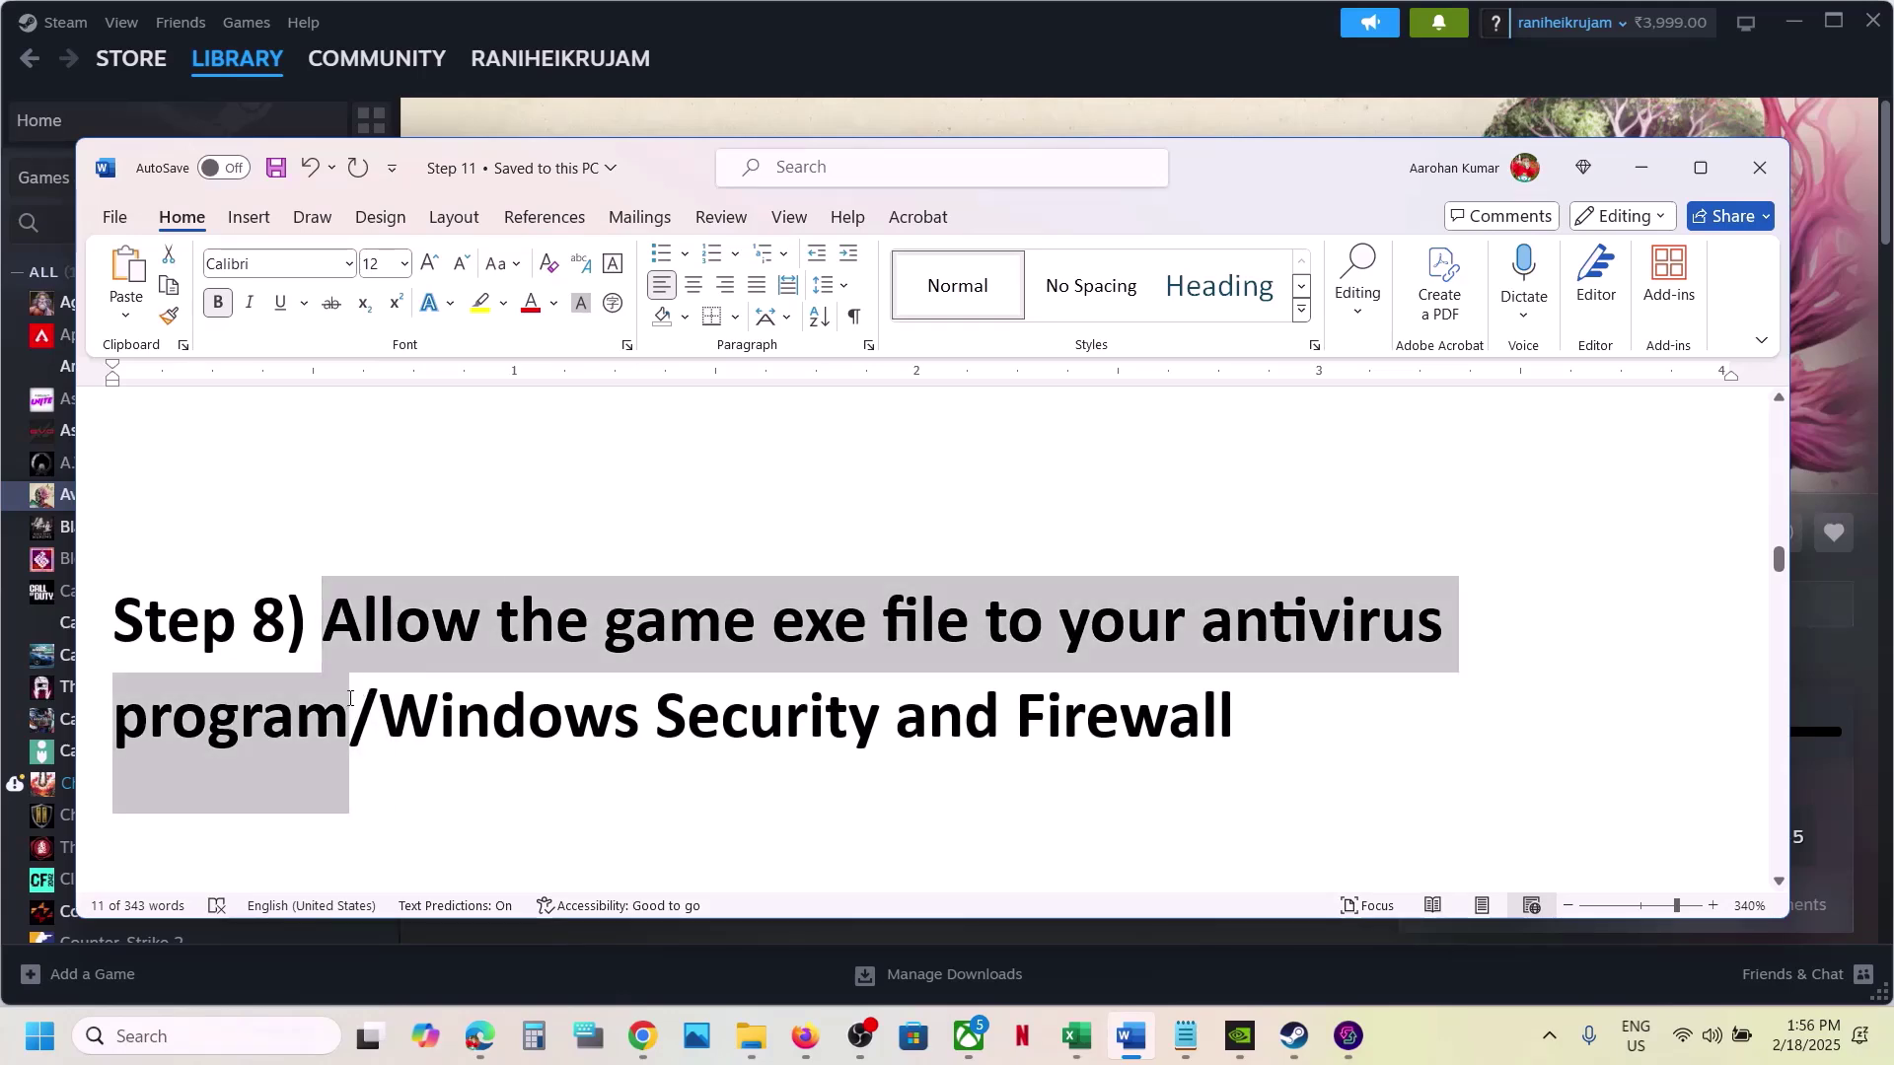
left_click(349, 698)
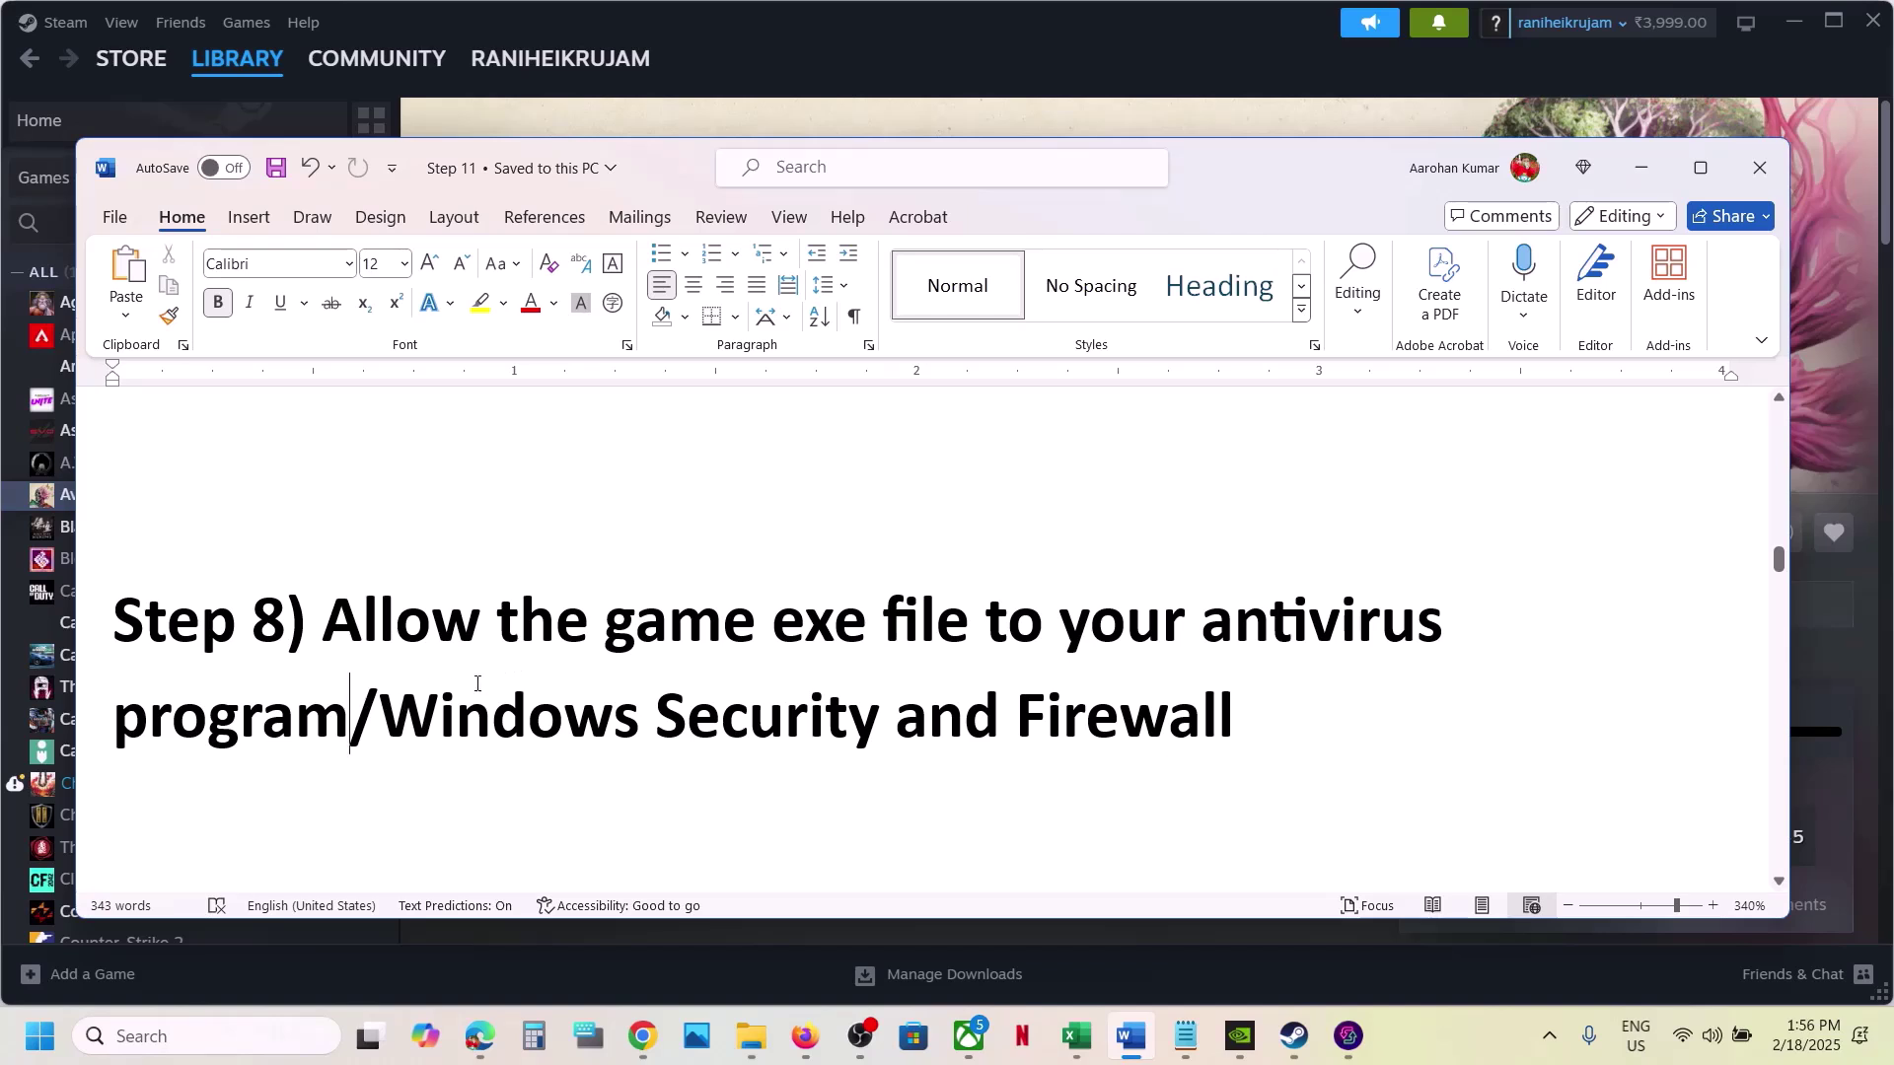
left_click_drag(327, 620, 1077, 752)
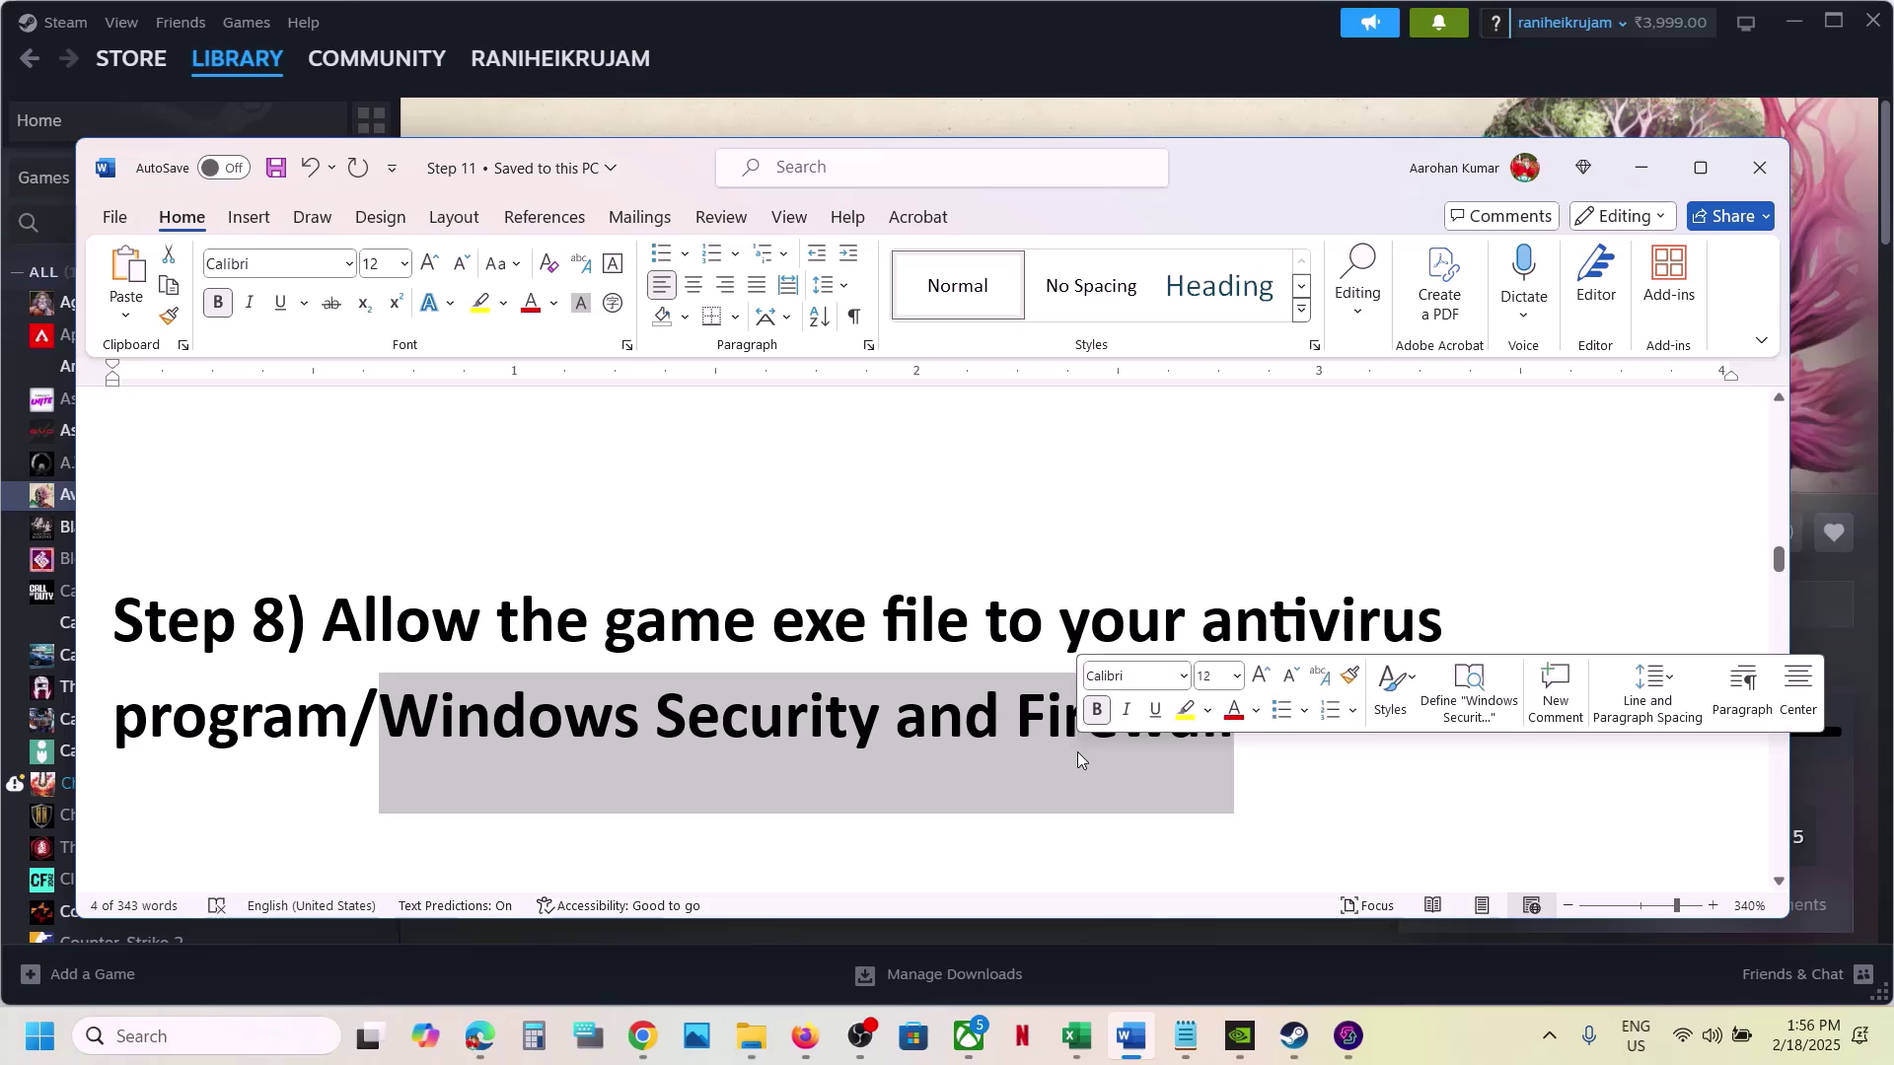
- Open Windows Settings and go through Windows Security's ransomware protection to the apps allowed through Controlled folder access
key("super+i")
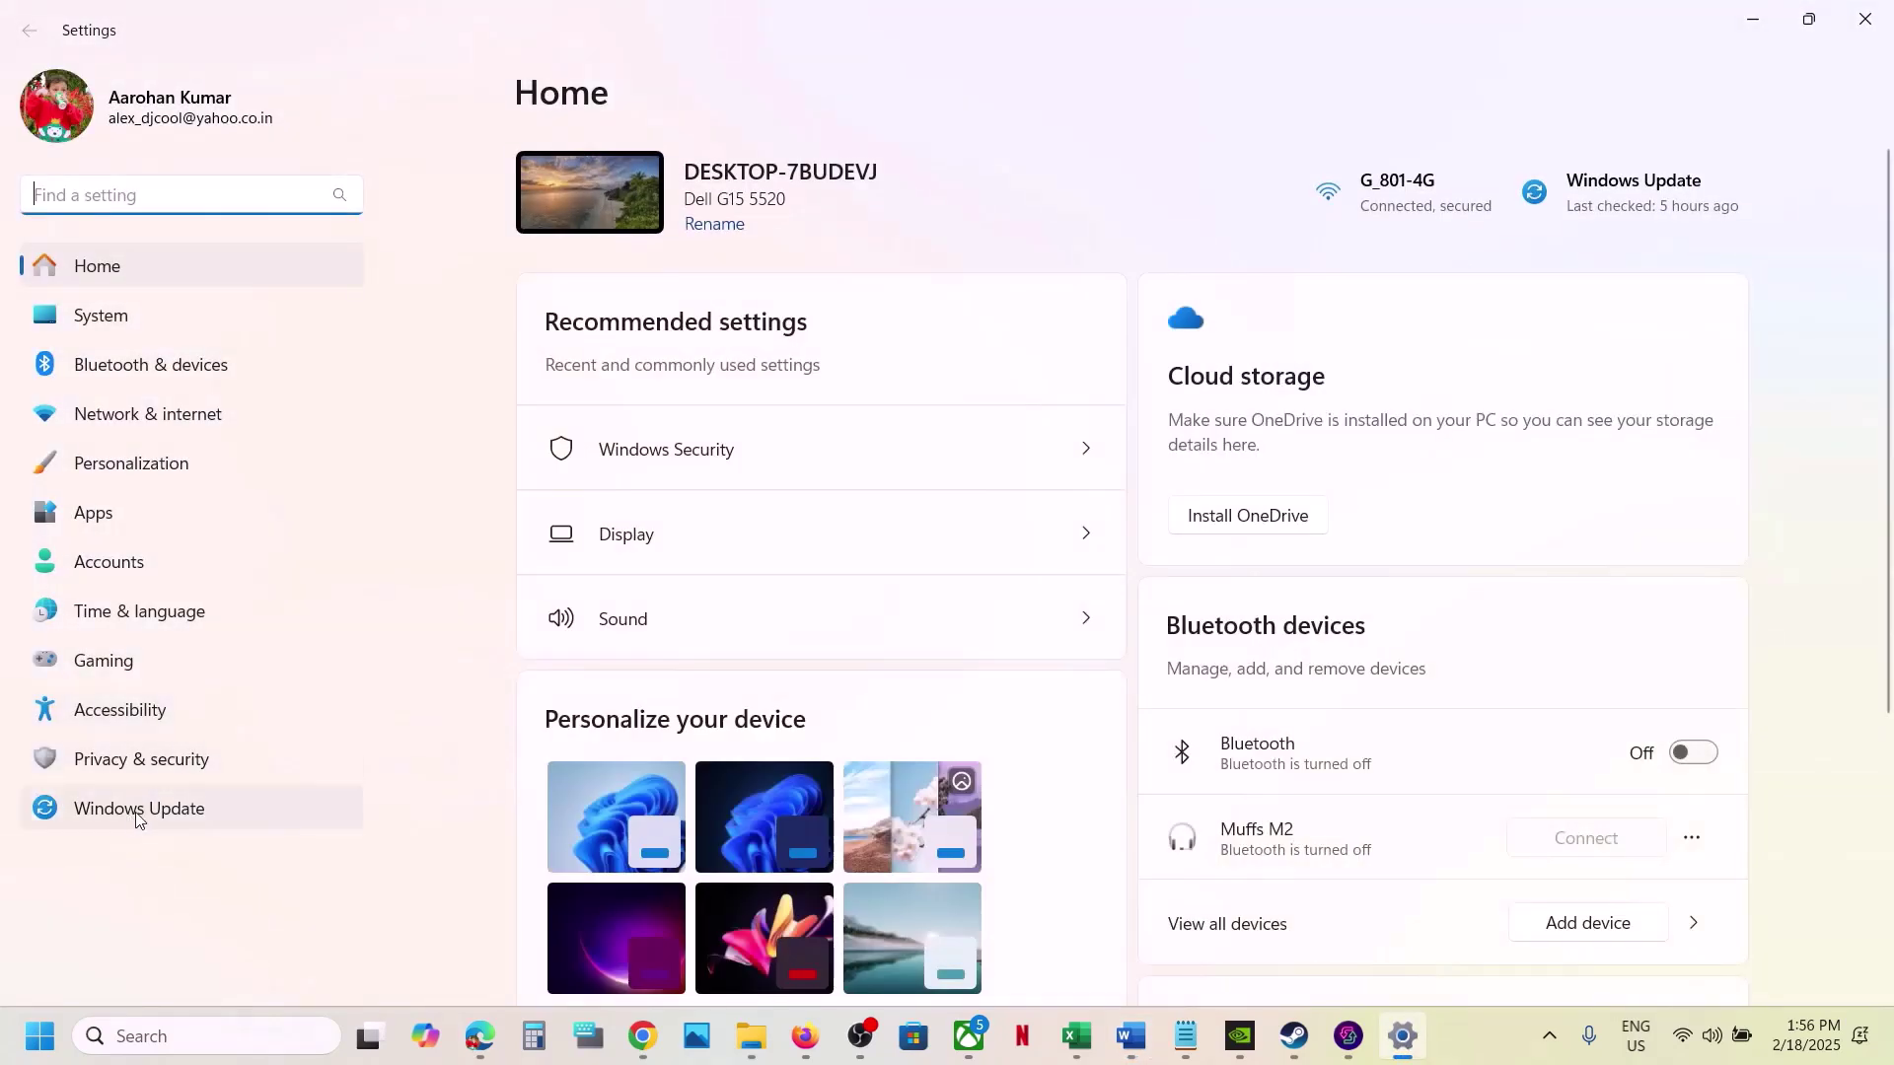
left_click(116, 764)
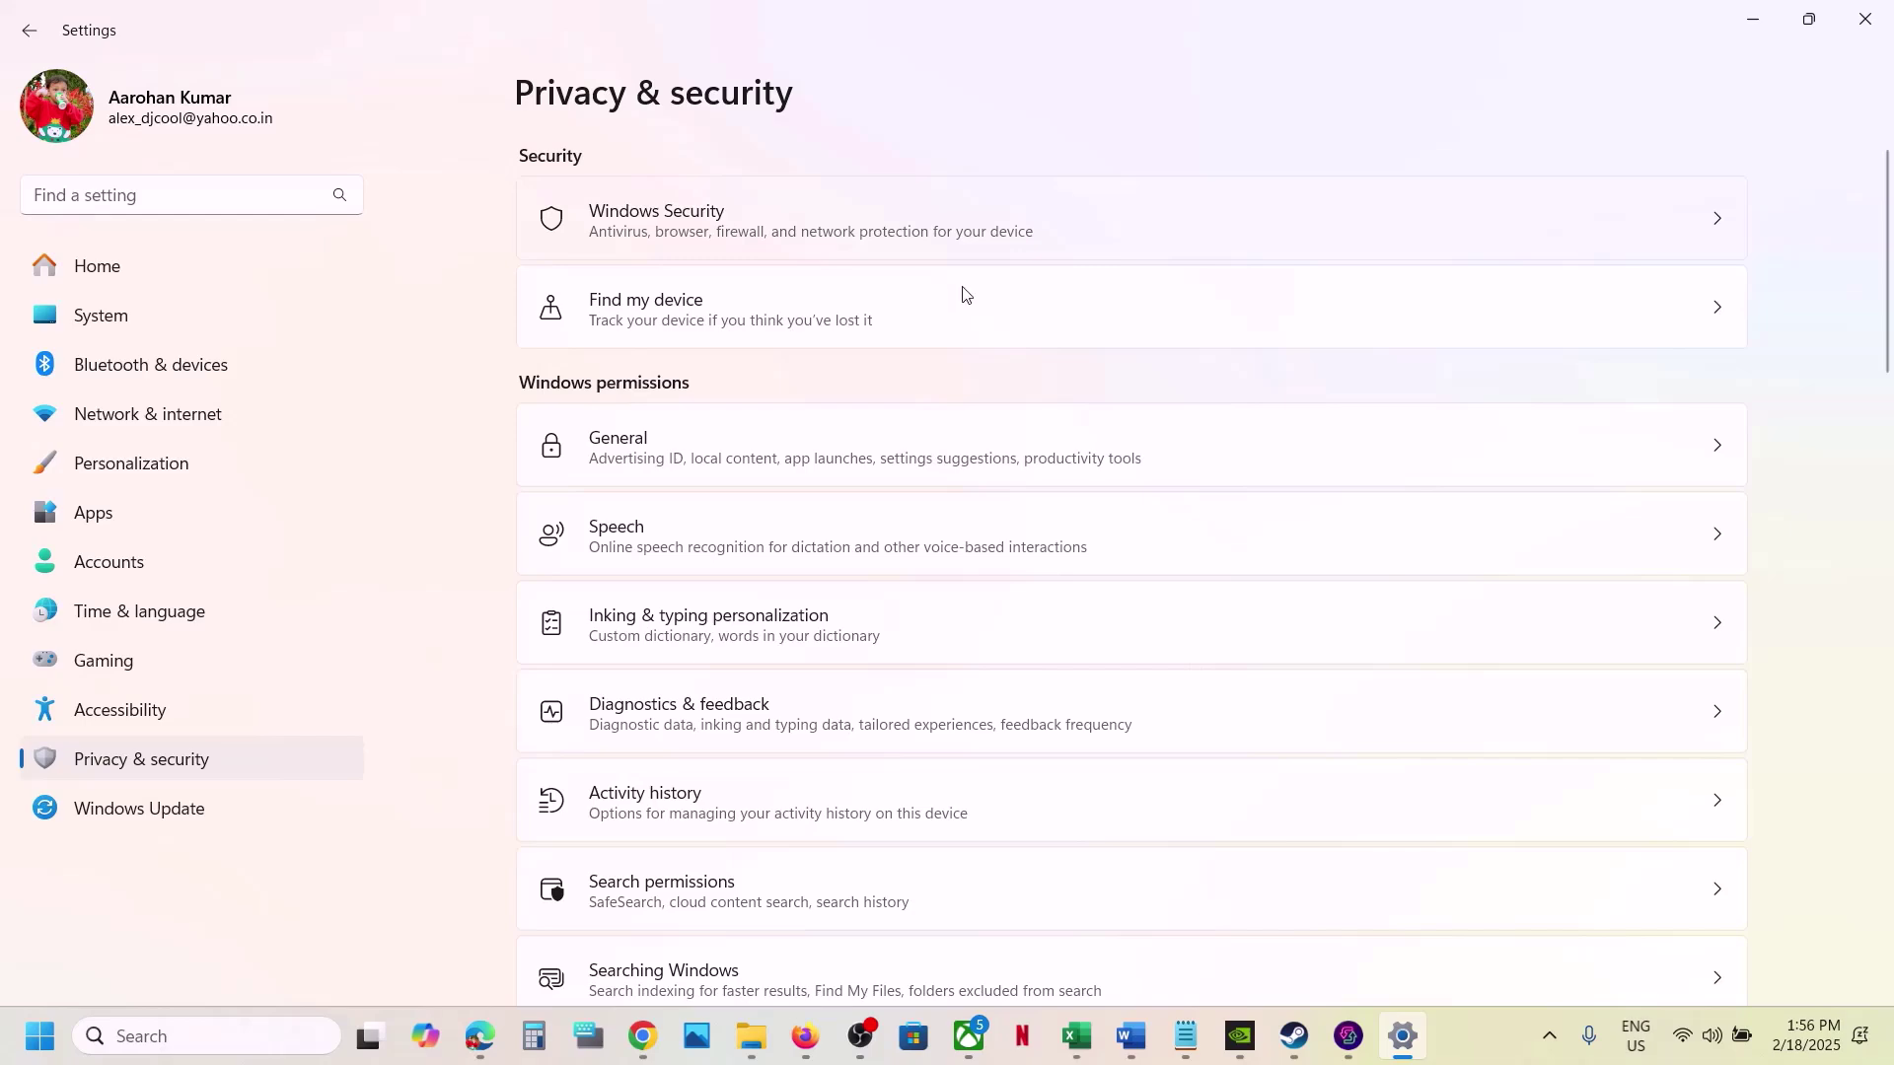
left_click(963, 251)
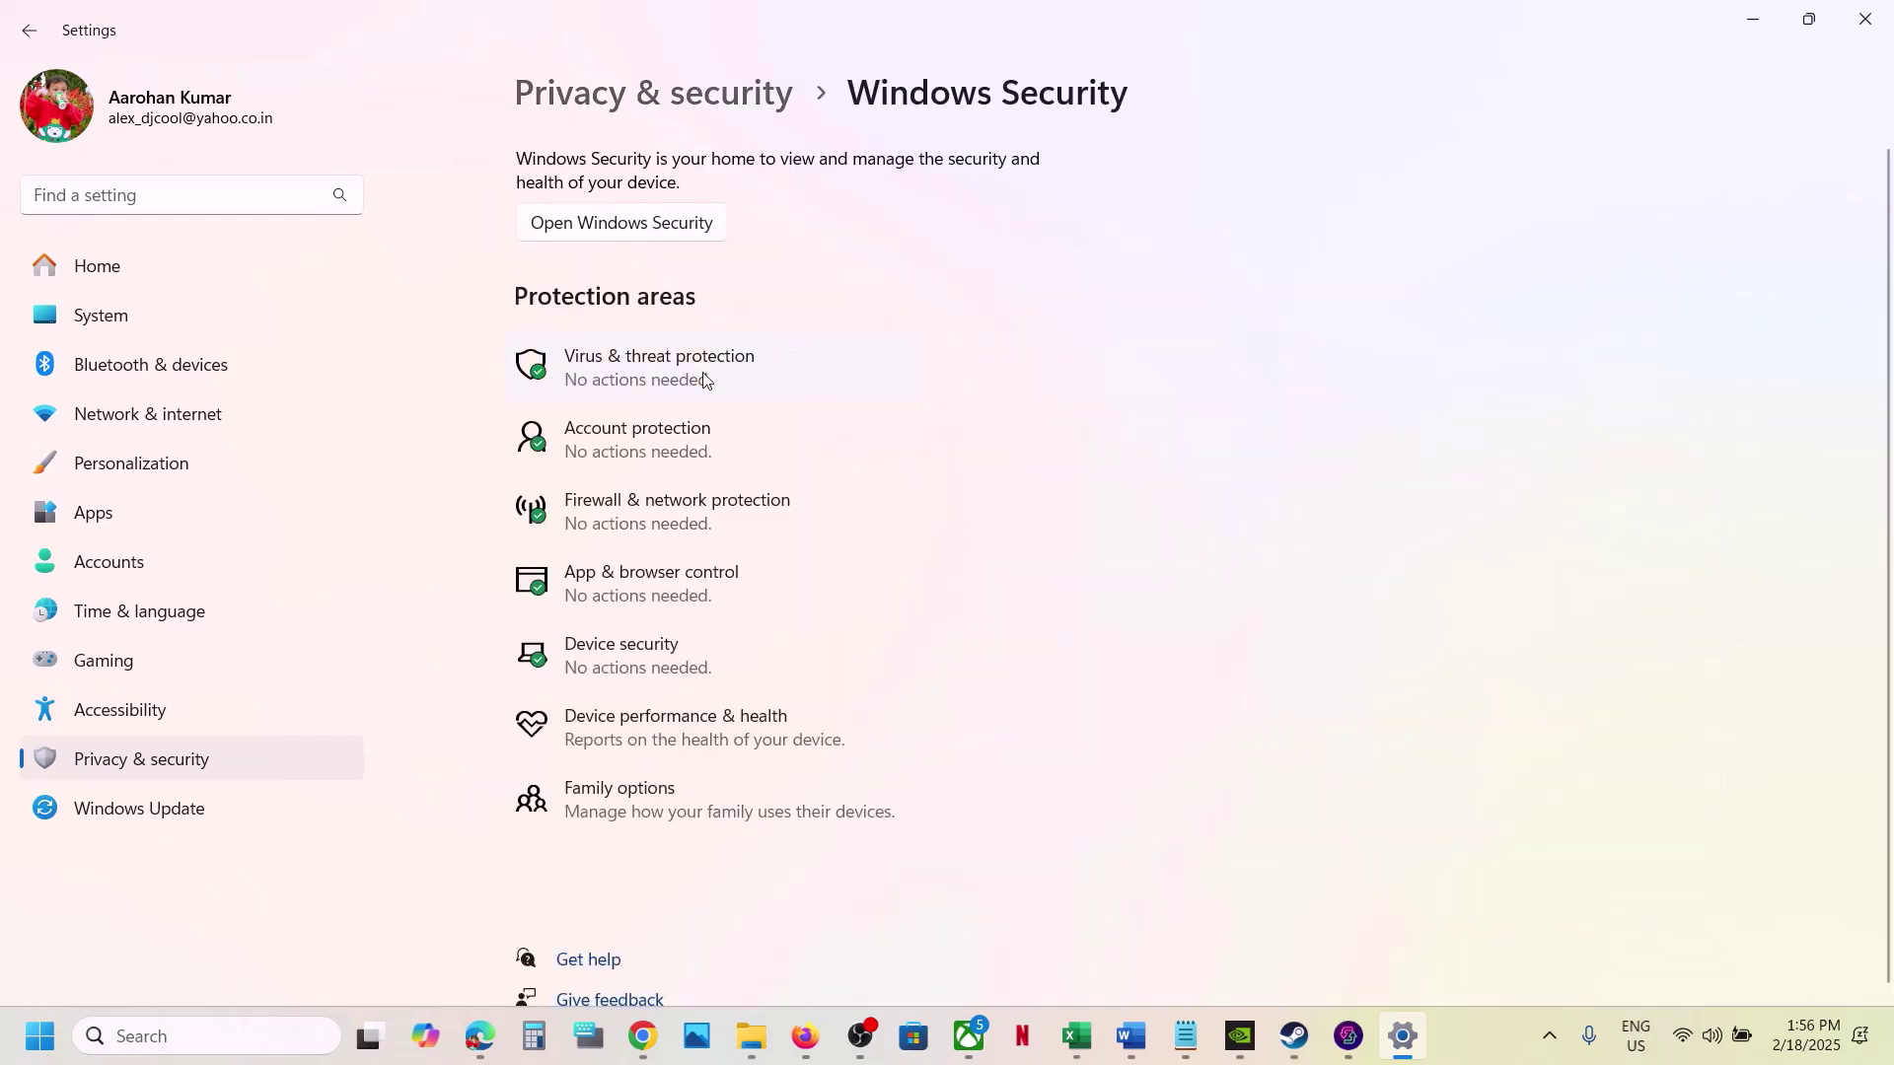
left_click(705, 379)
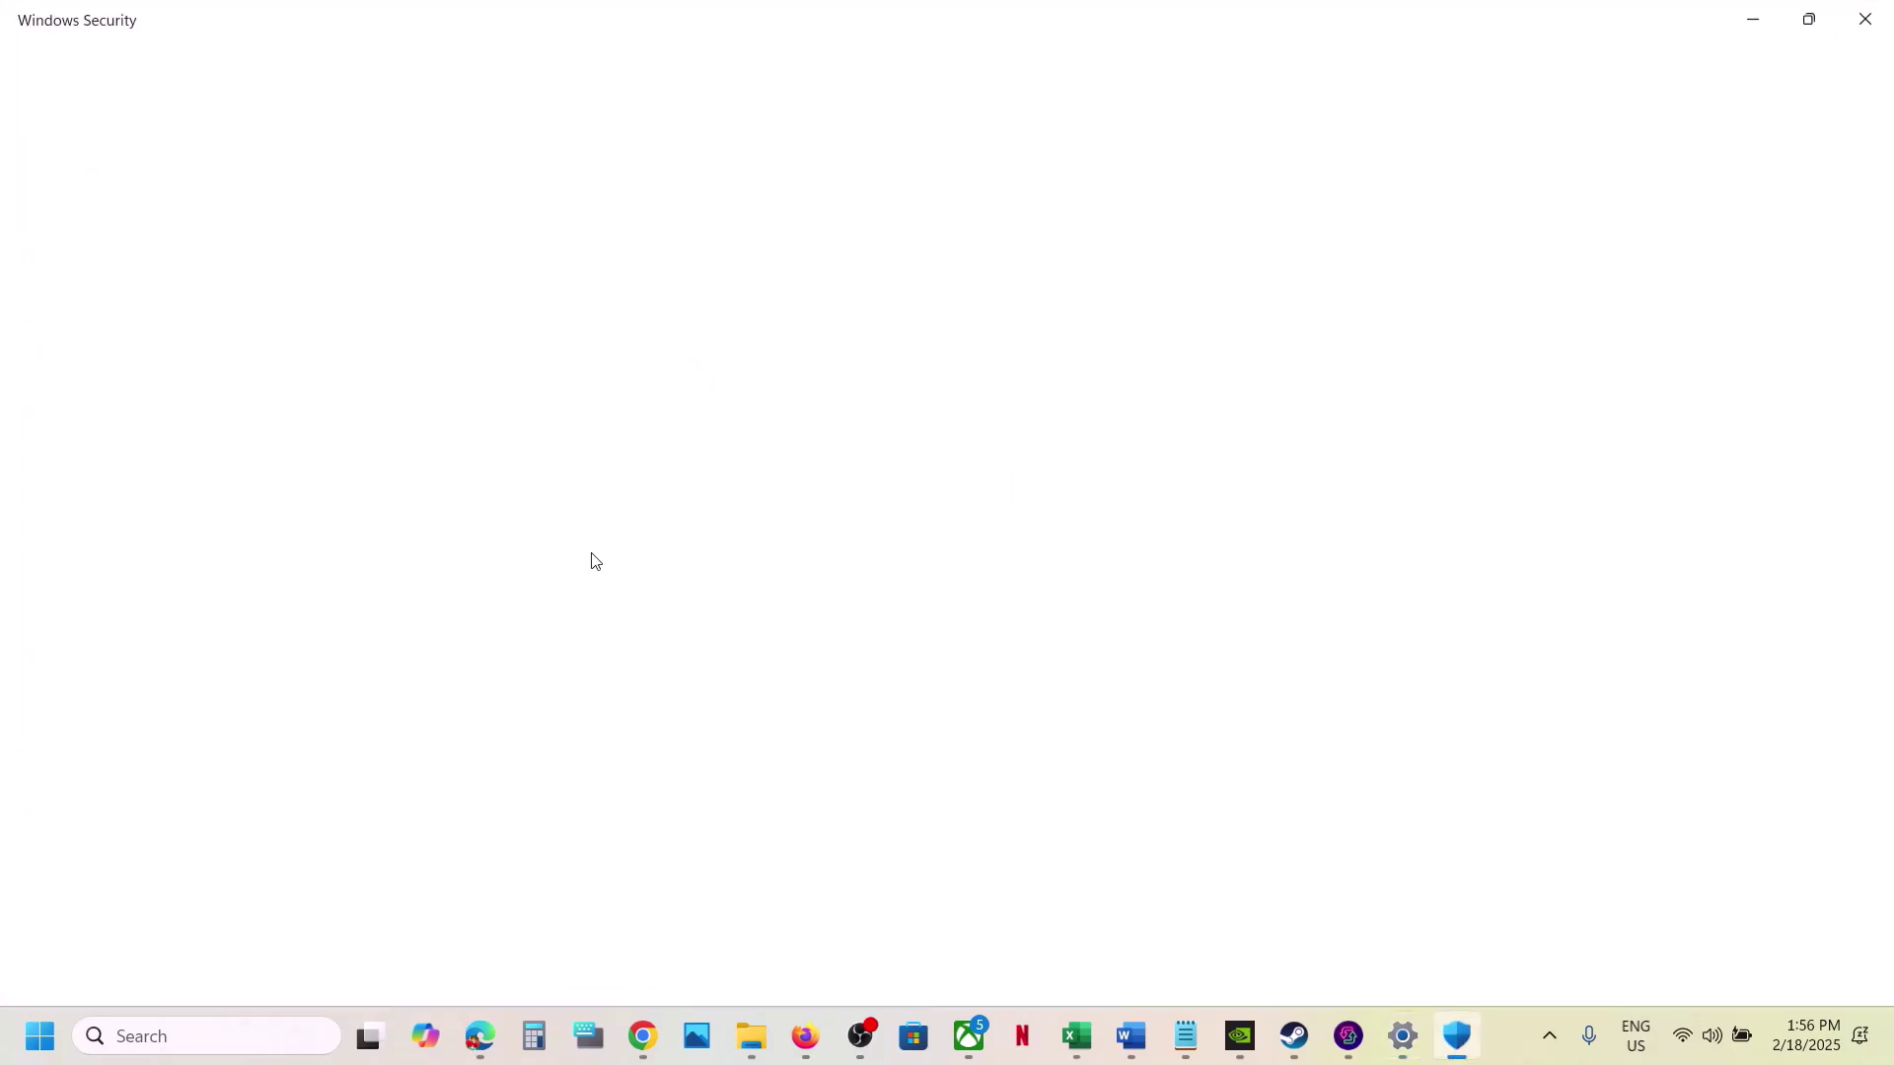
scroll(664, 721, "down", 2)
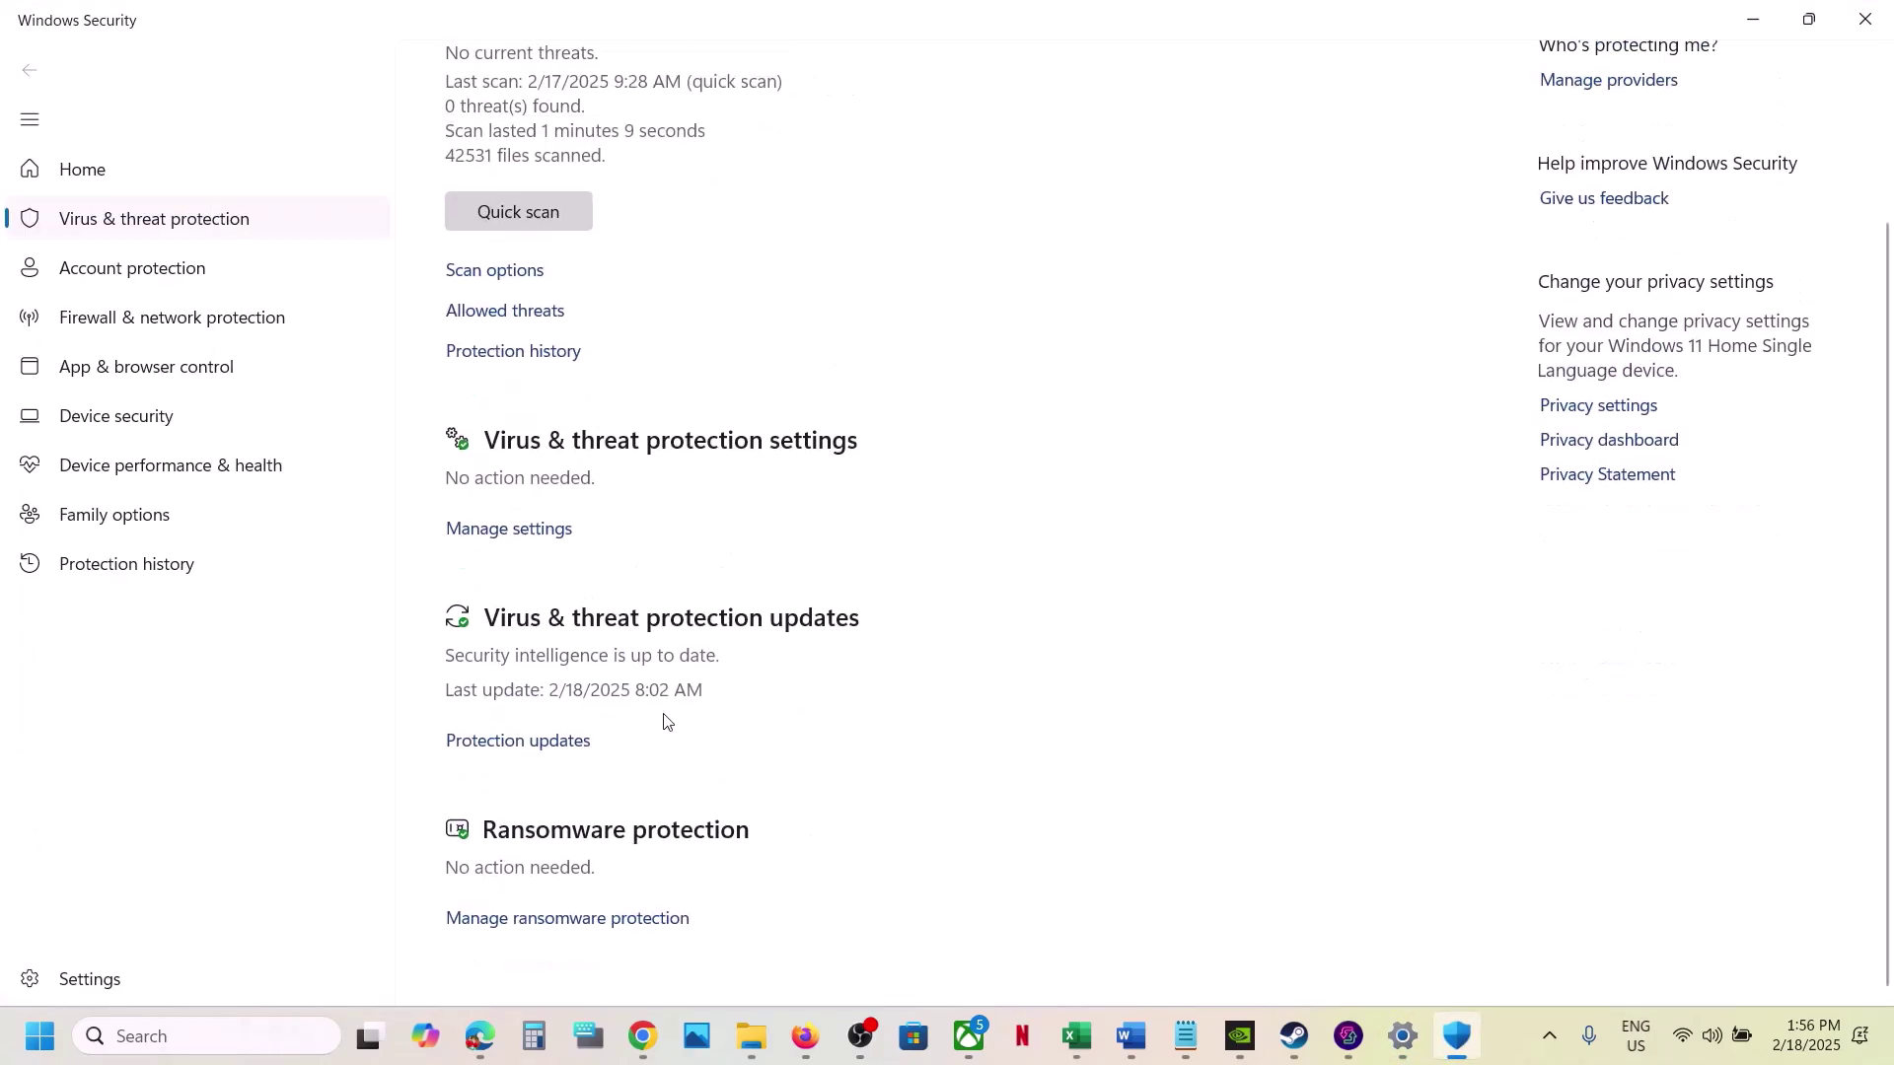
left_click(612, 922)
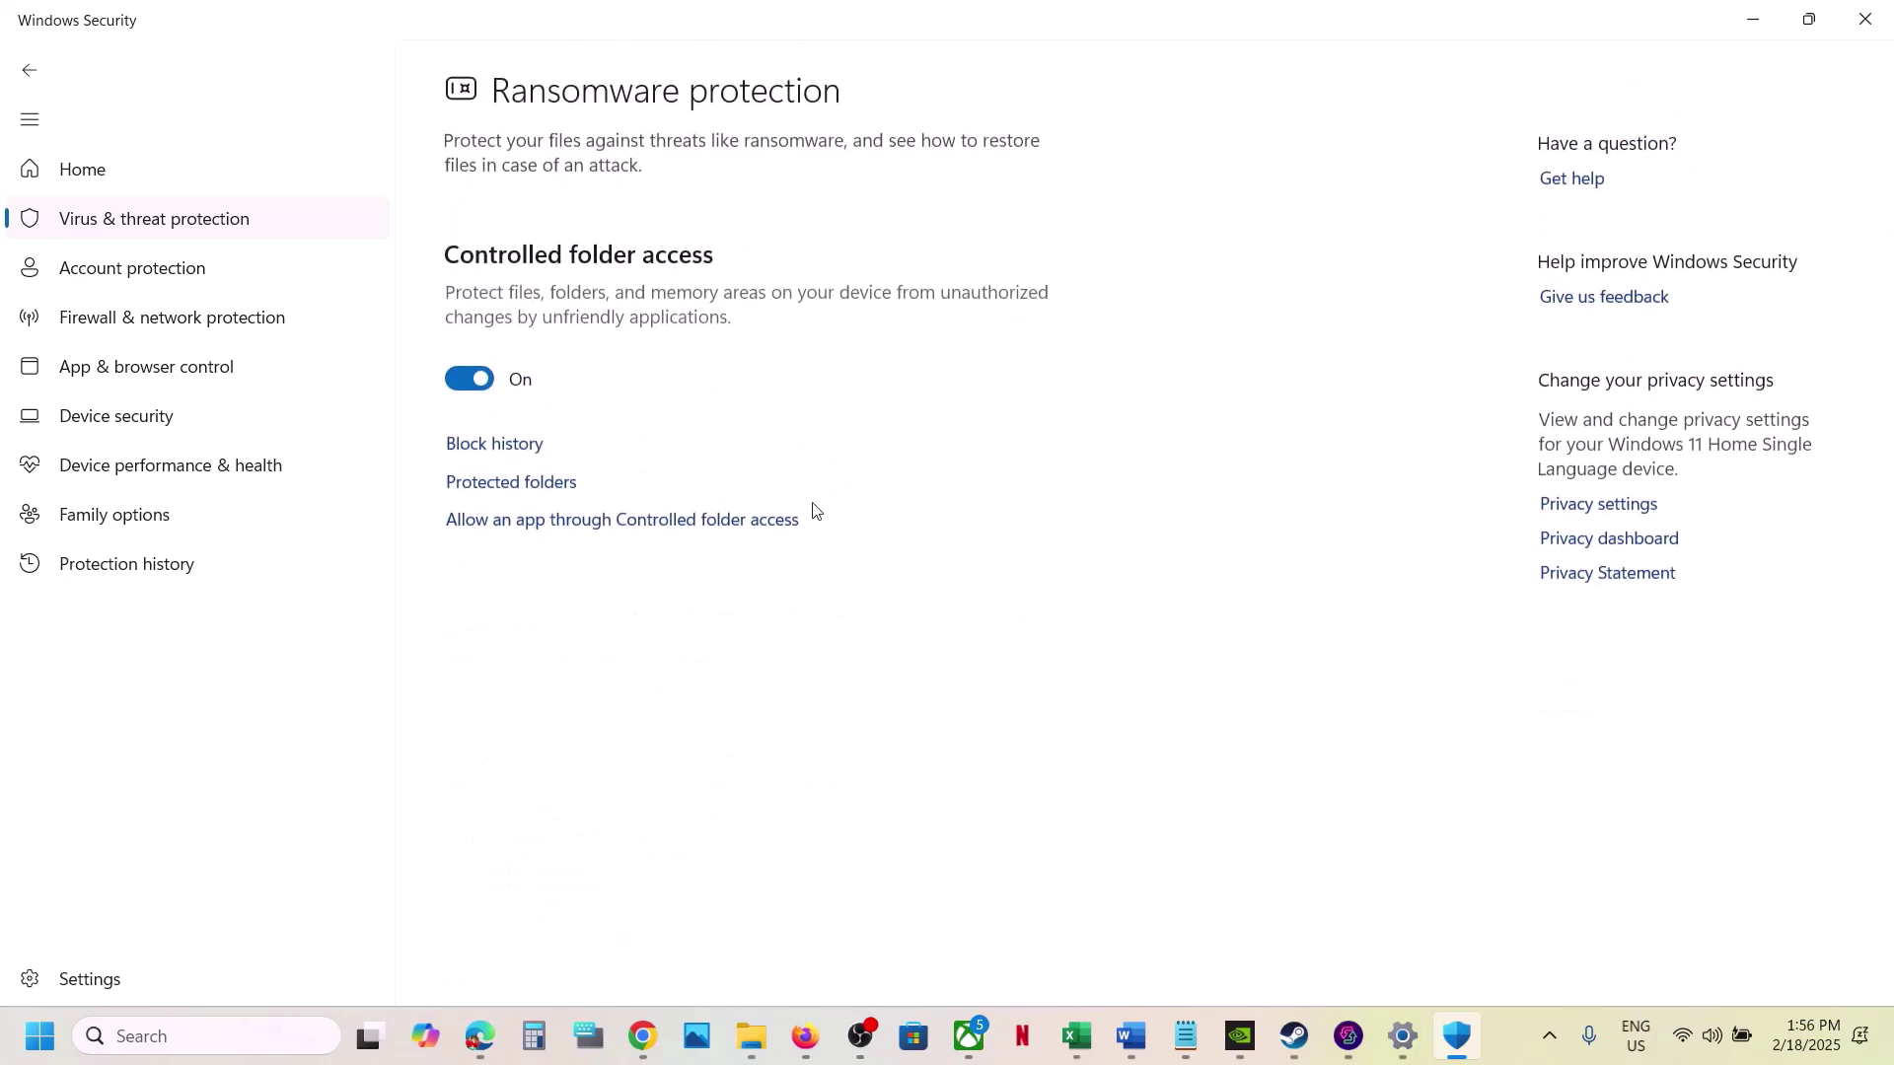
left_click(627, 524)
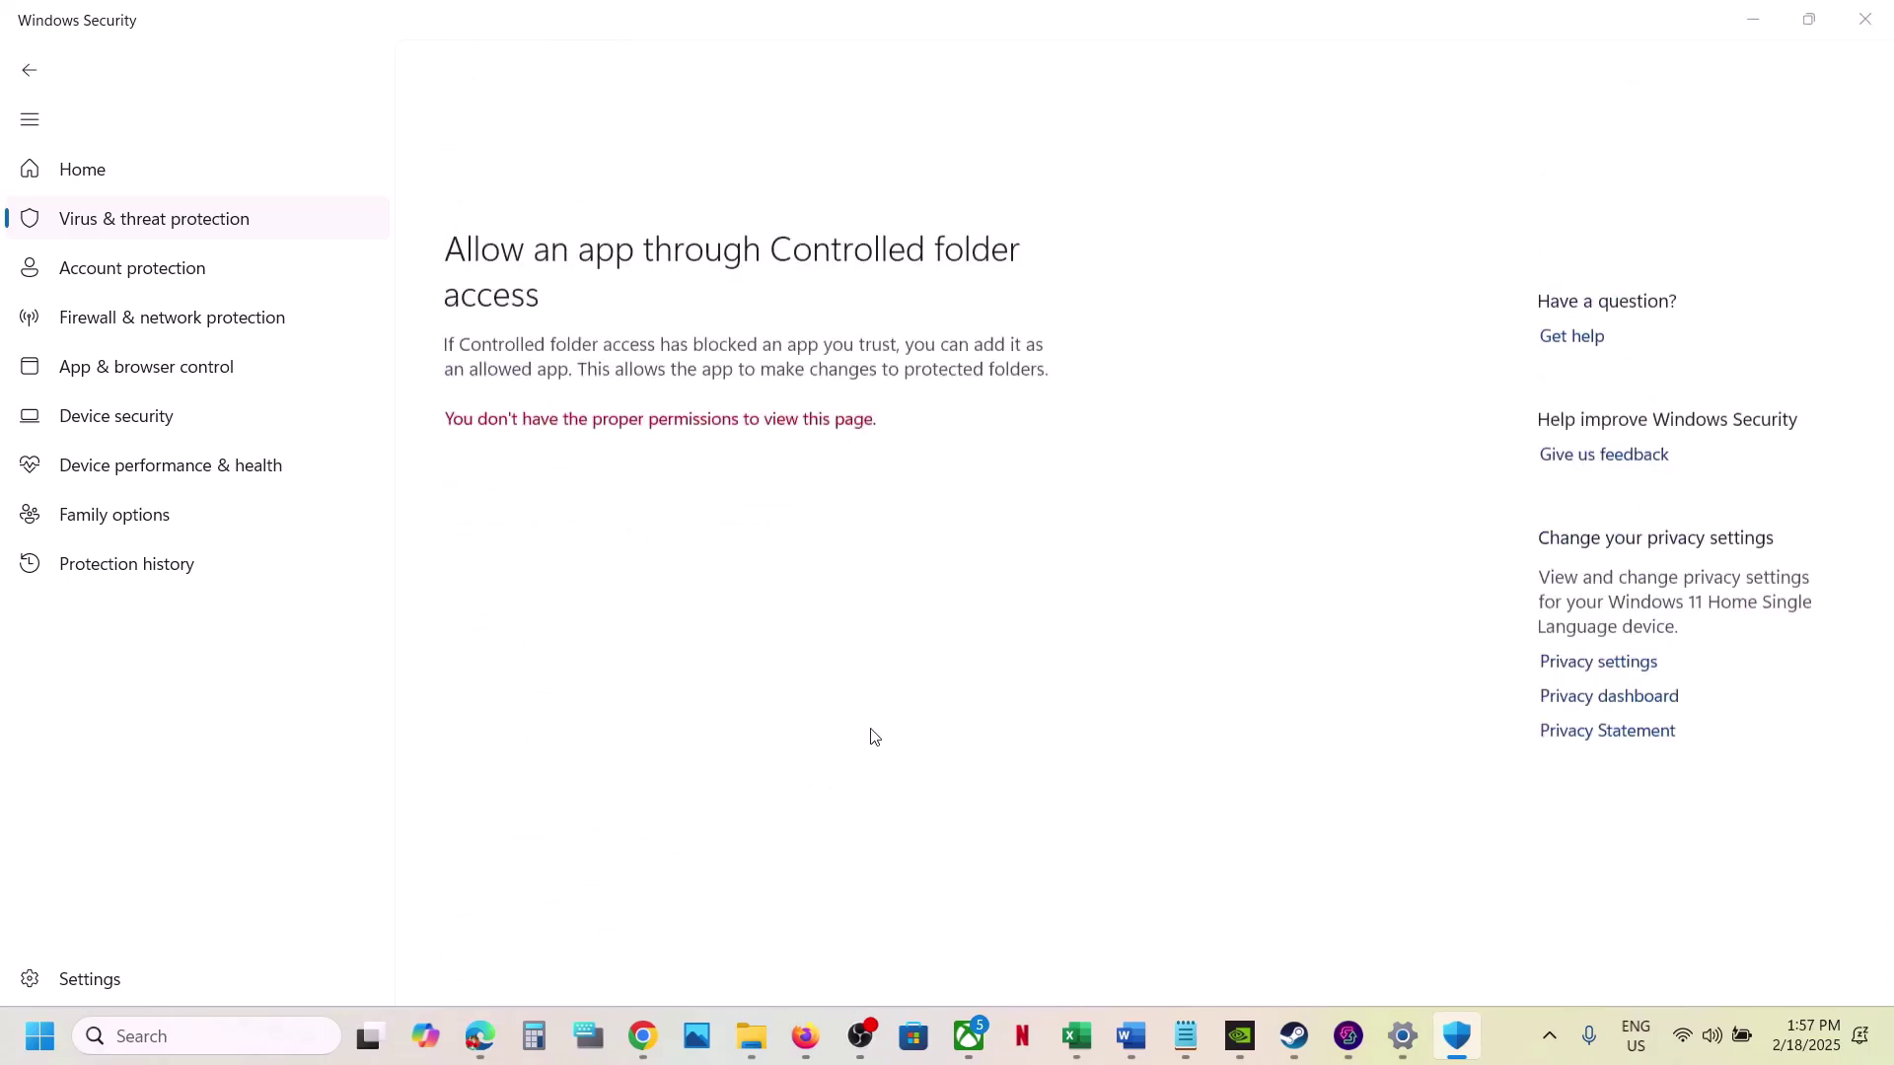
- Add Avowed-Win64-Shipping from the Win64 folder as an allowed app for Controlled folder access
scroll(690, 394, "down", 3)
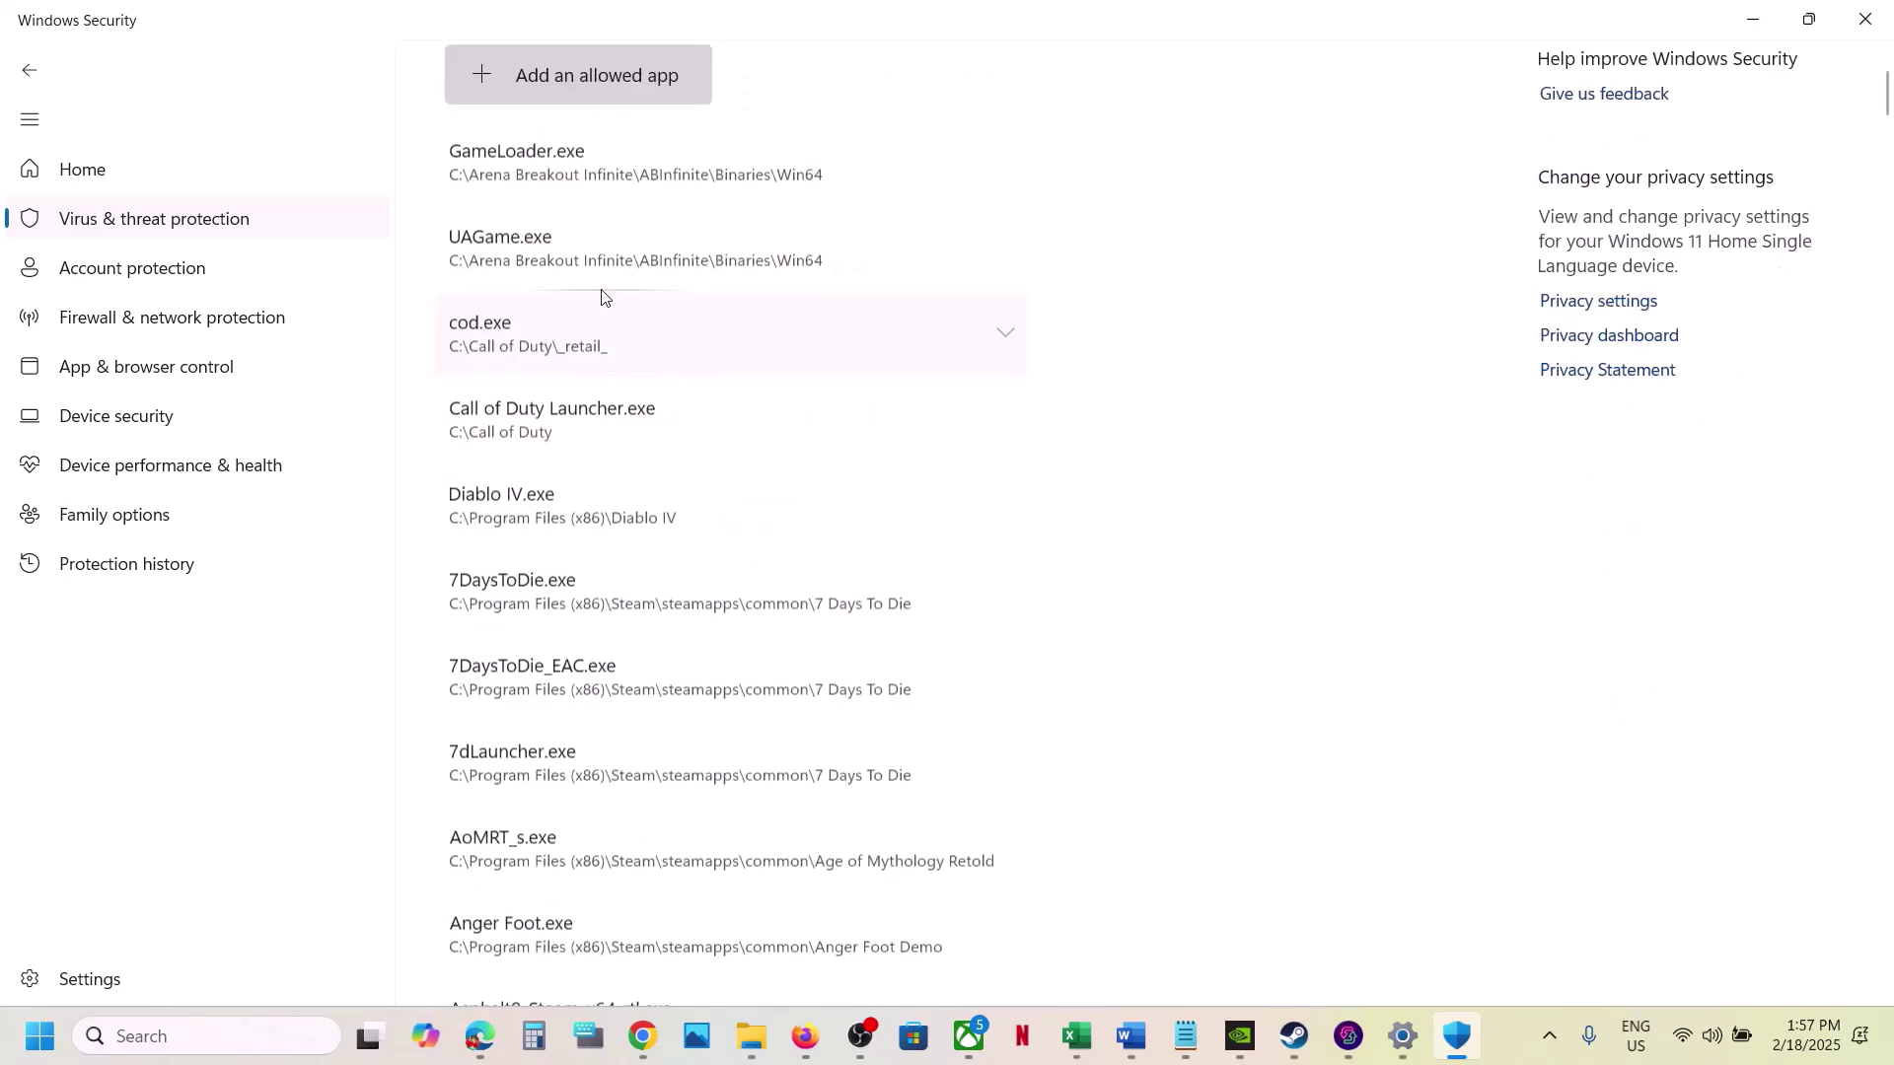
left_click(566, 91)
left_click(592, 175)
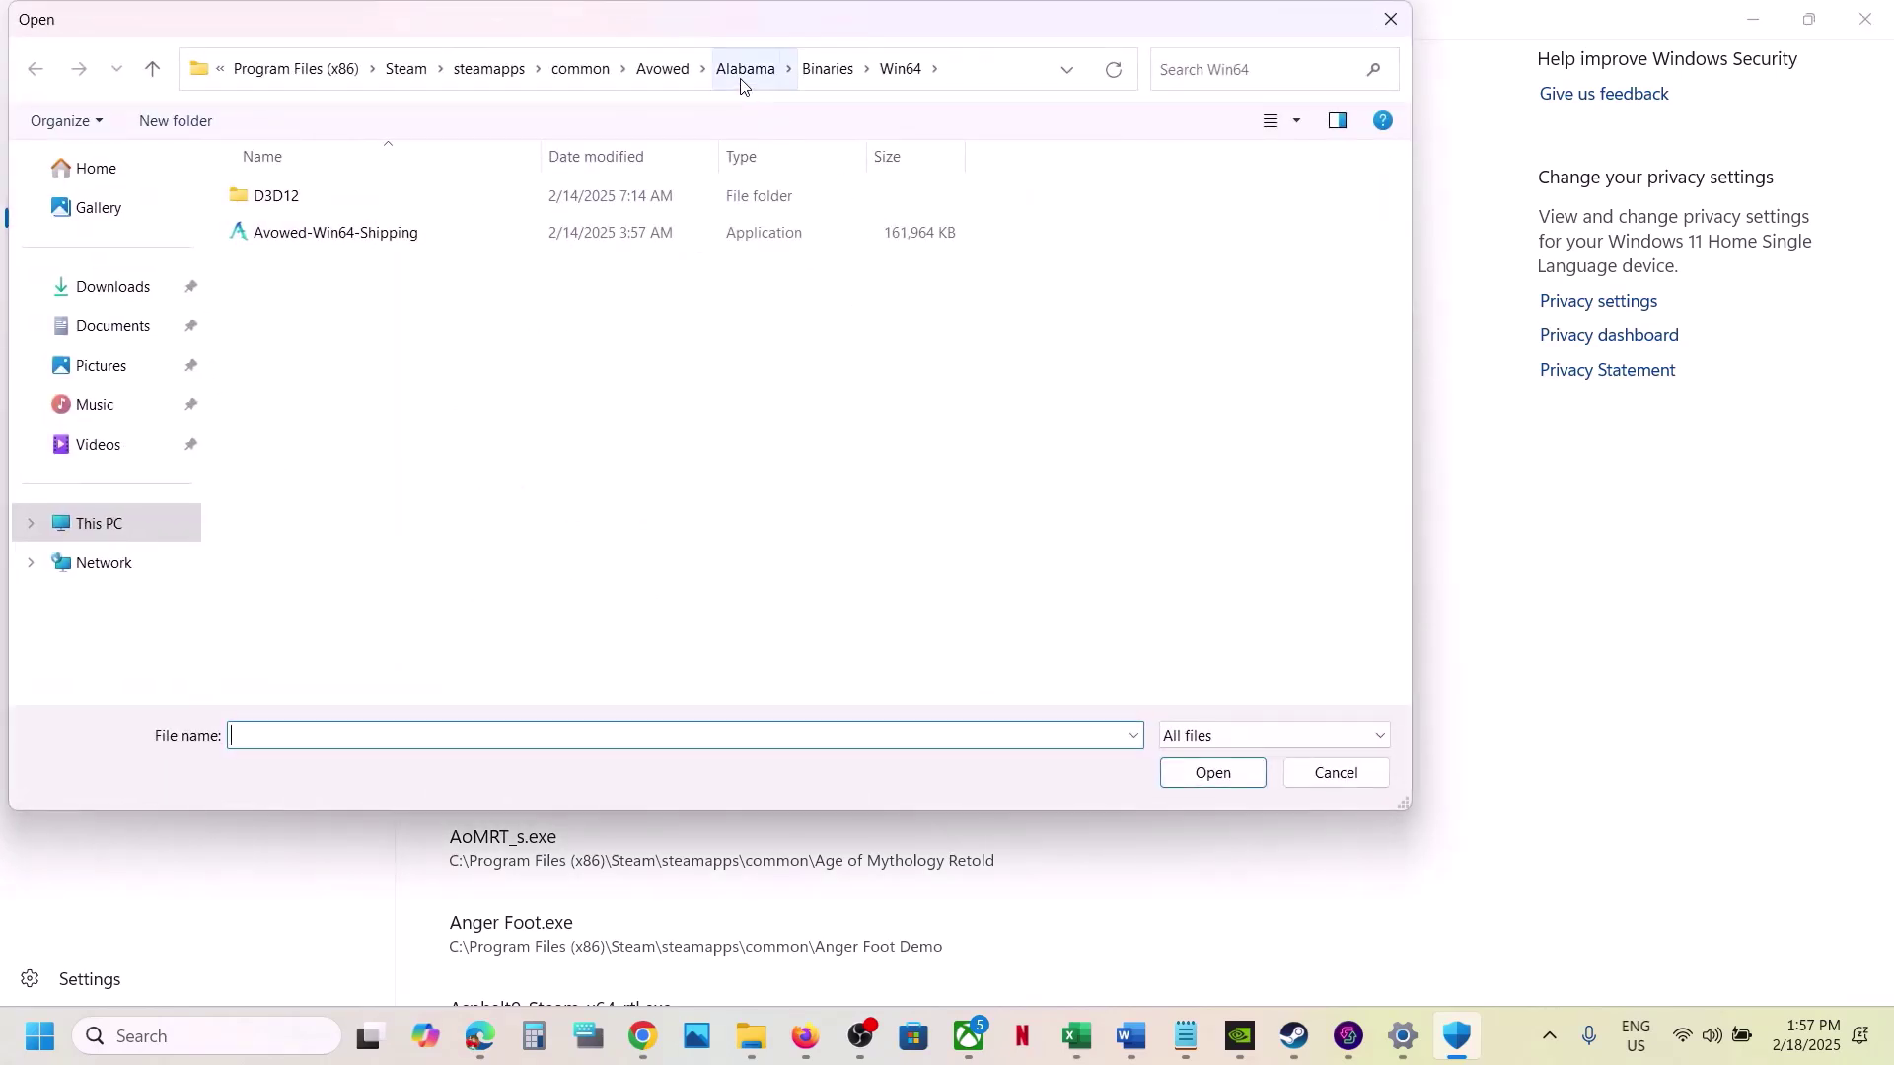
left_click(402, 235)
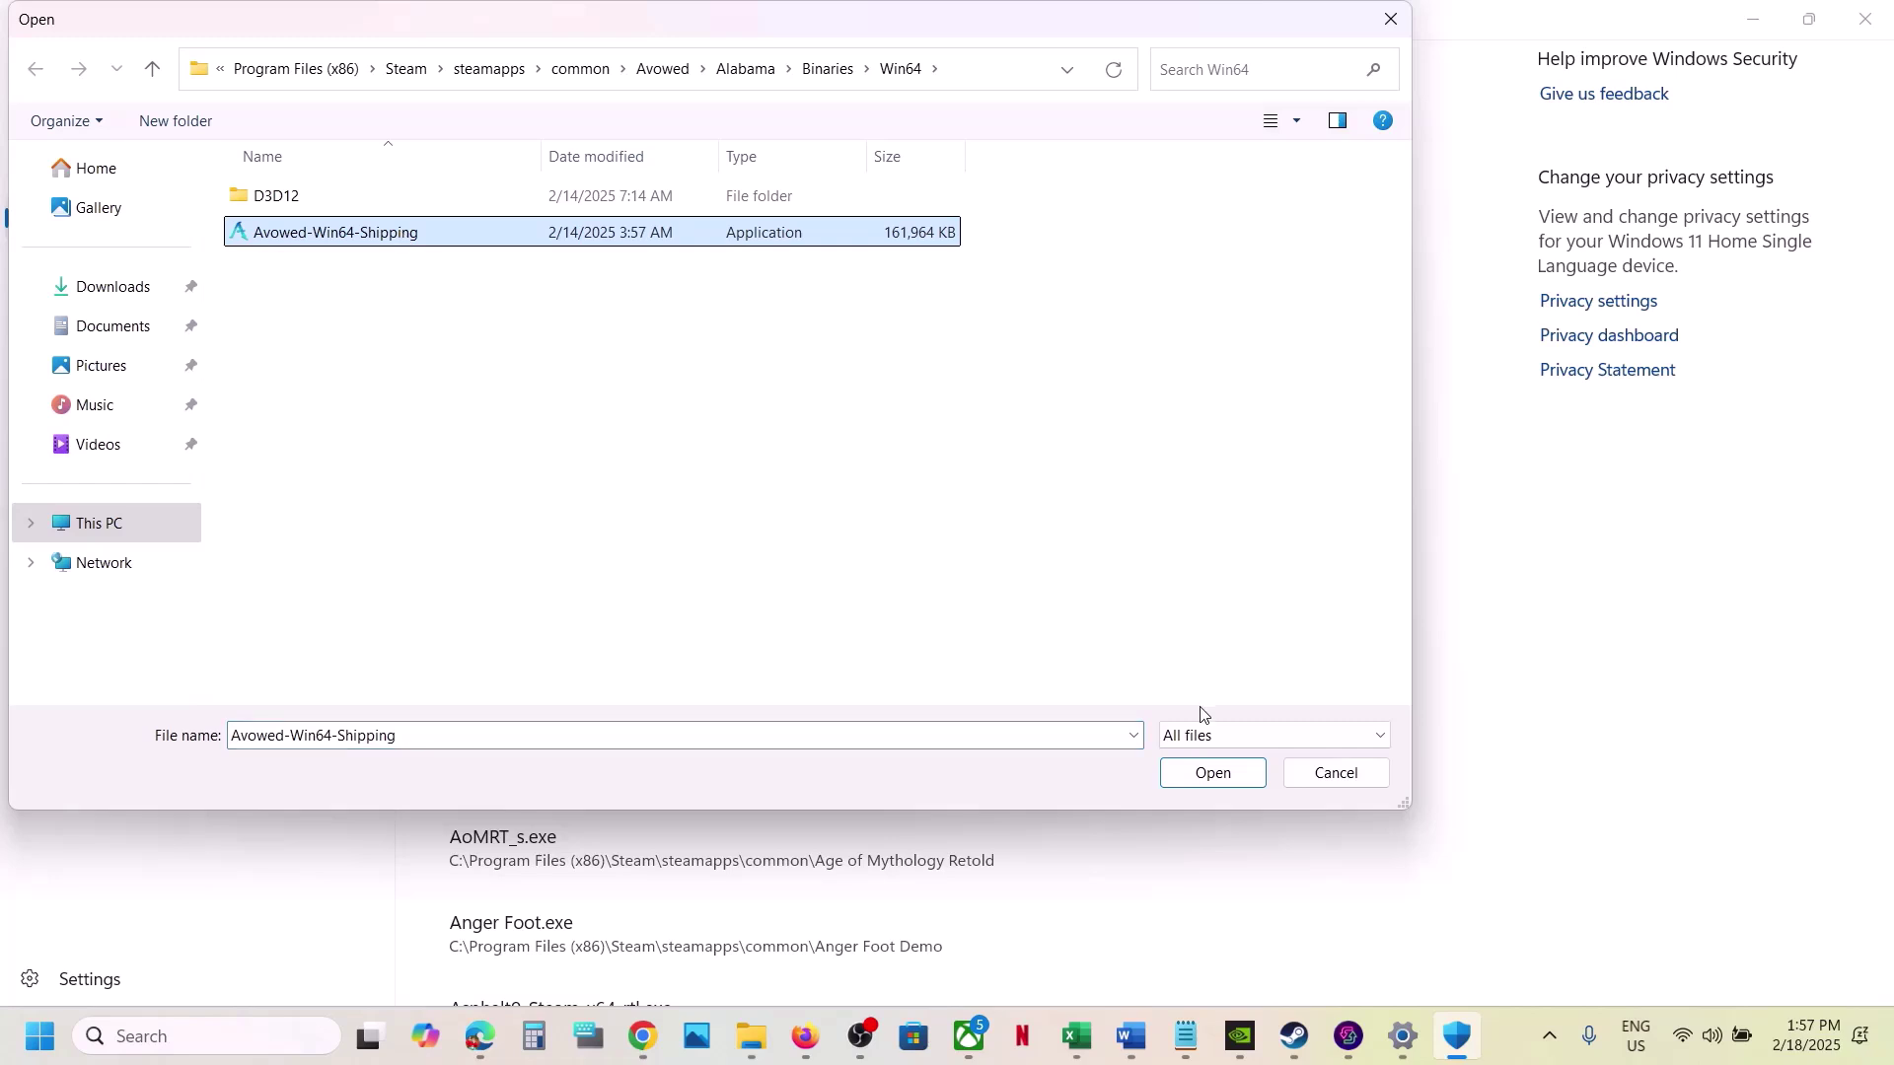
left_click(1203, 771)
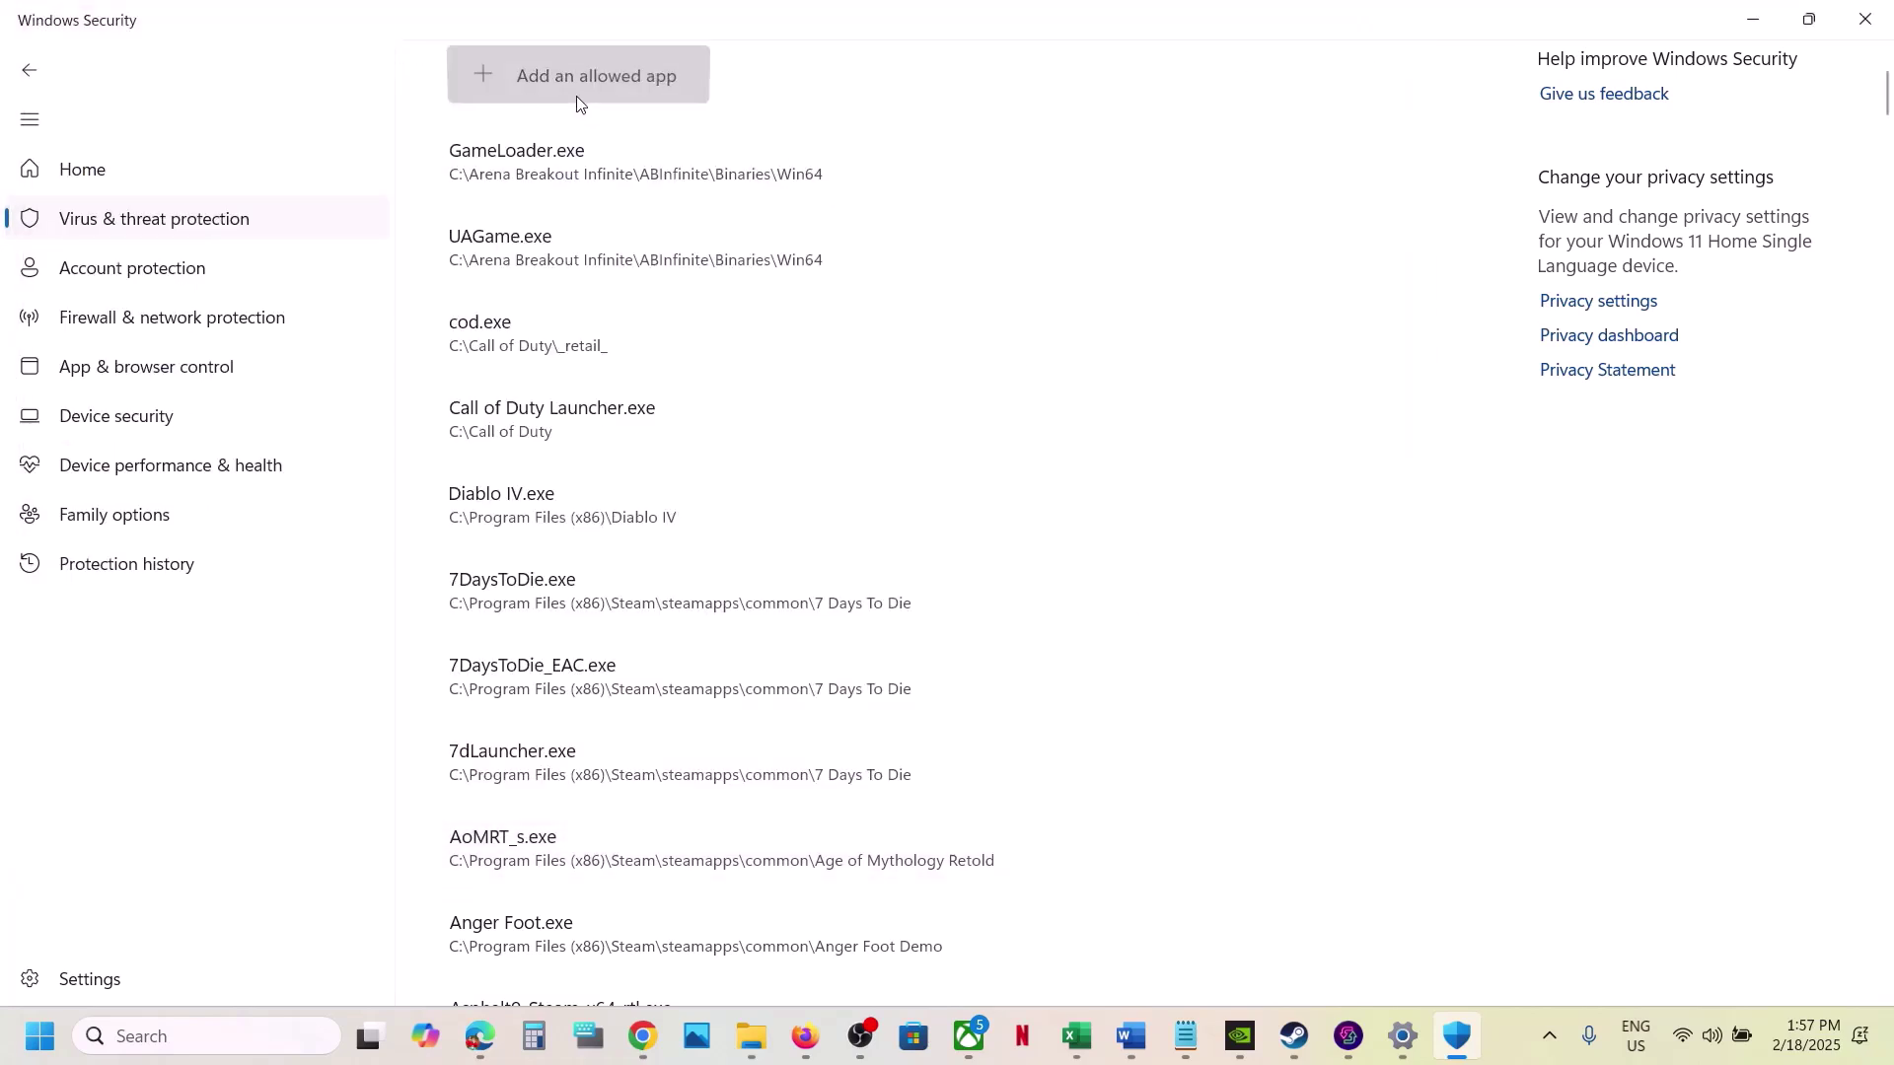
- Add the Avowed application from the main Avowed folder as another allowed app for Controlled folder access
left_click(578, 98)
left_click(632, 183)
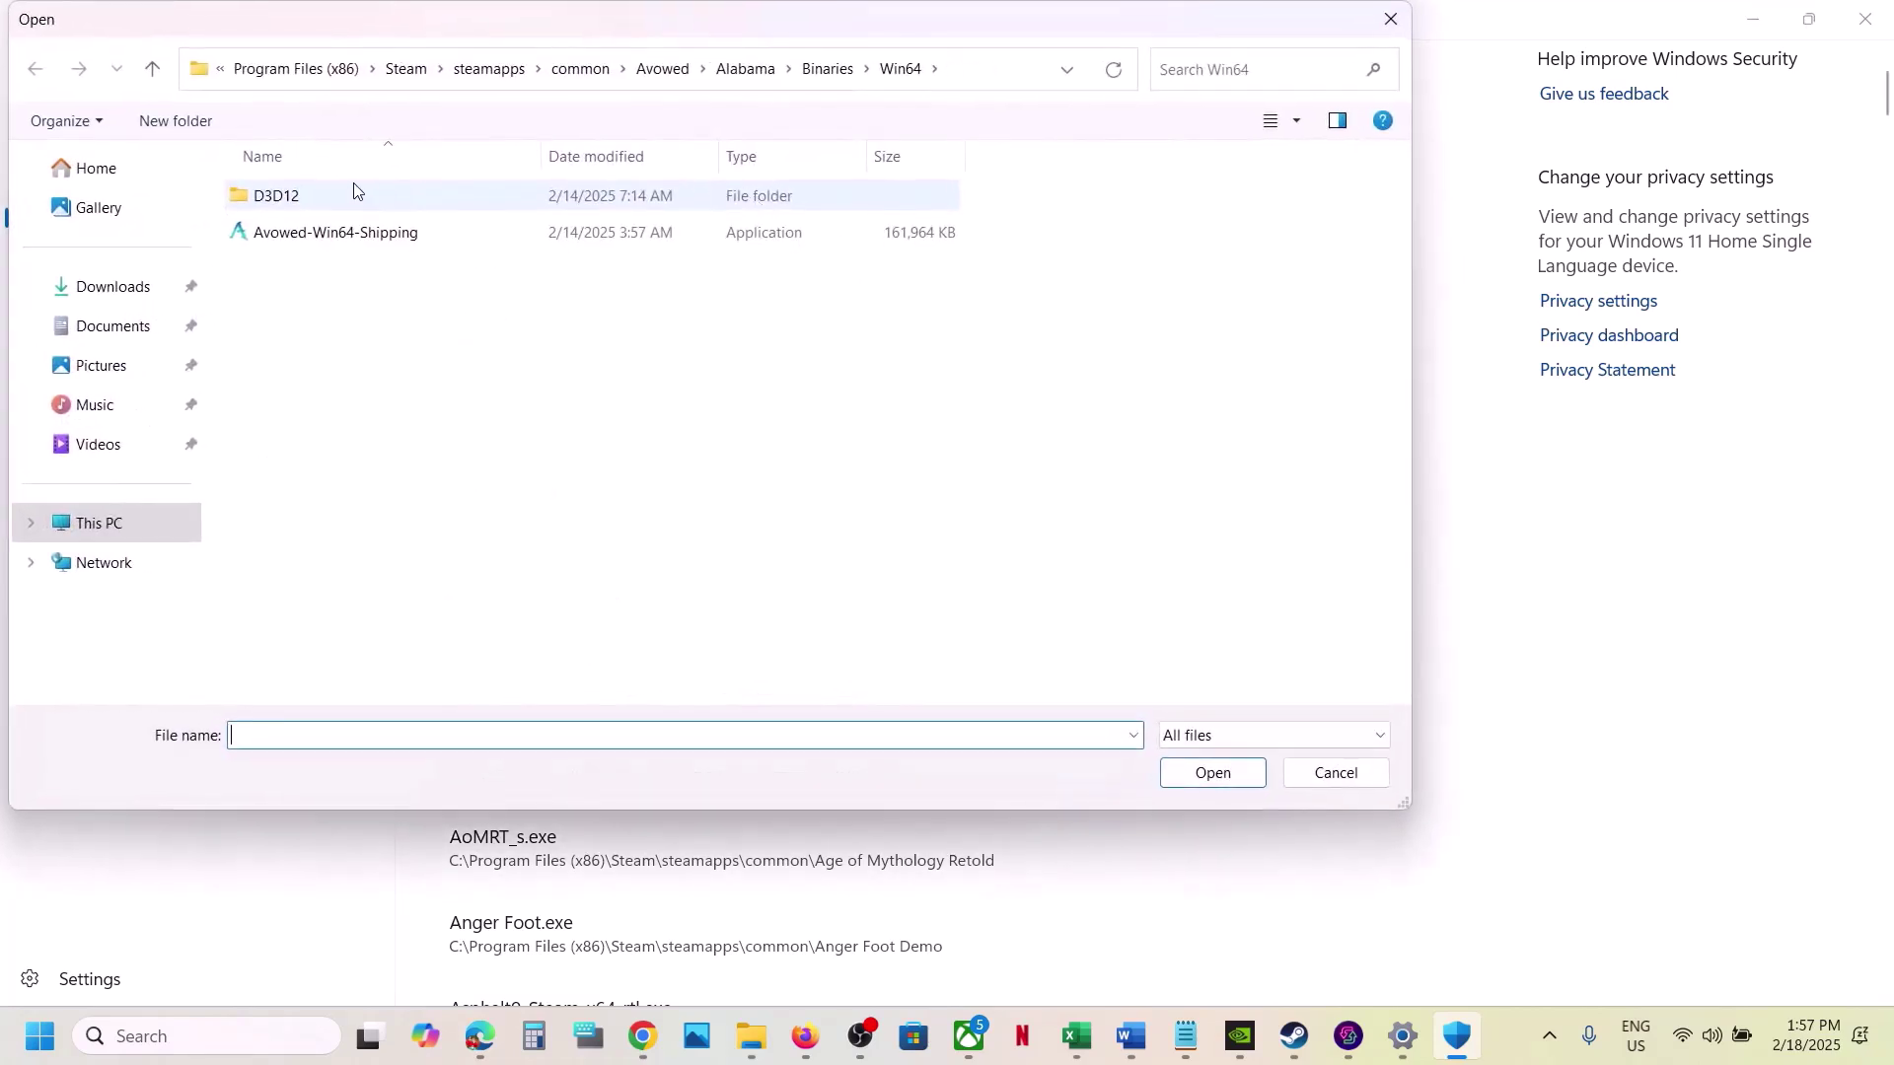
double_click(154, 73)
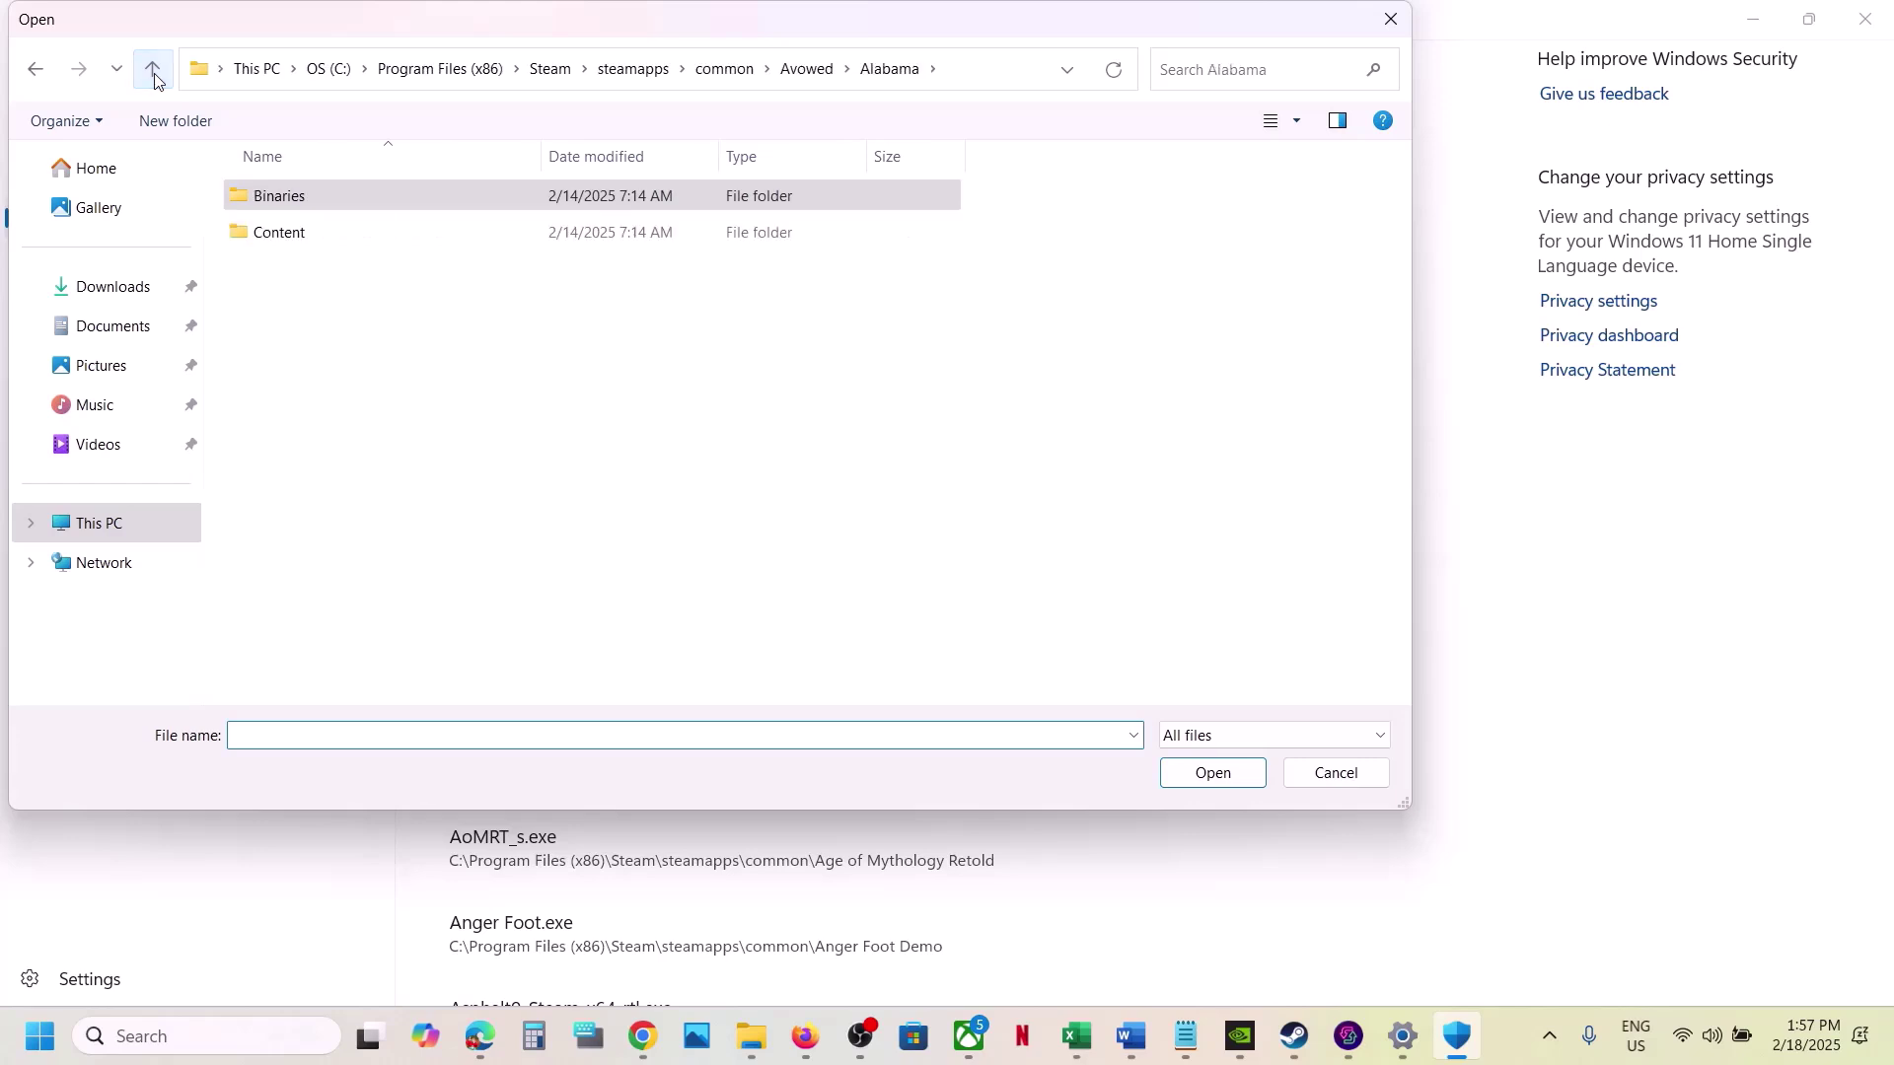
left_click(152, 72)
left_click(353, 389)
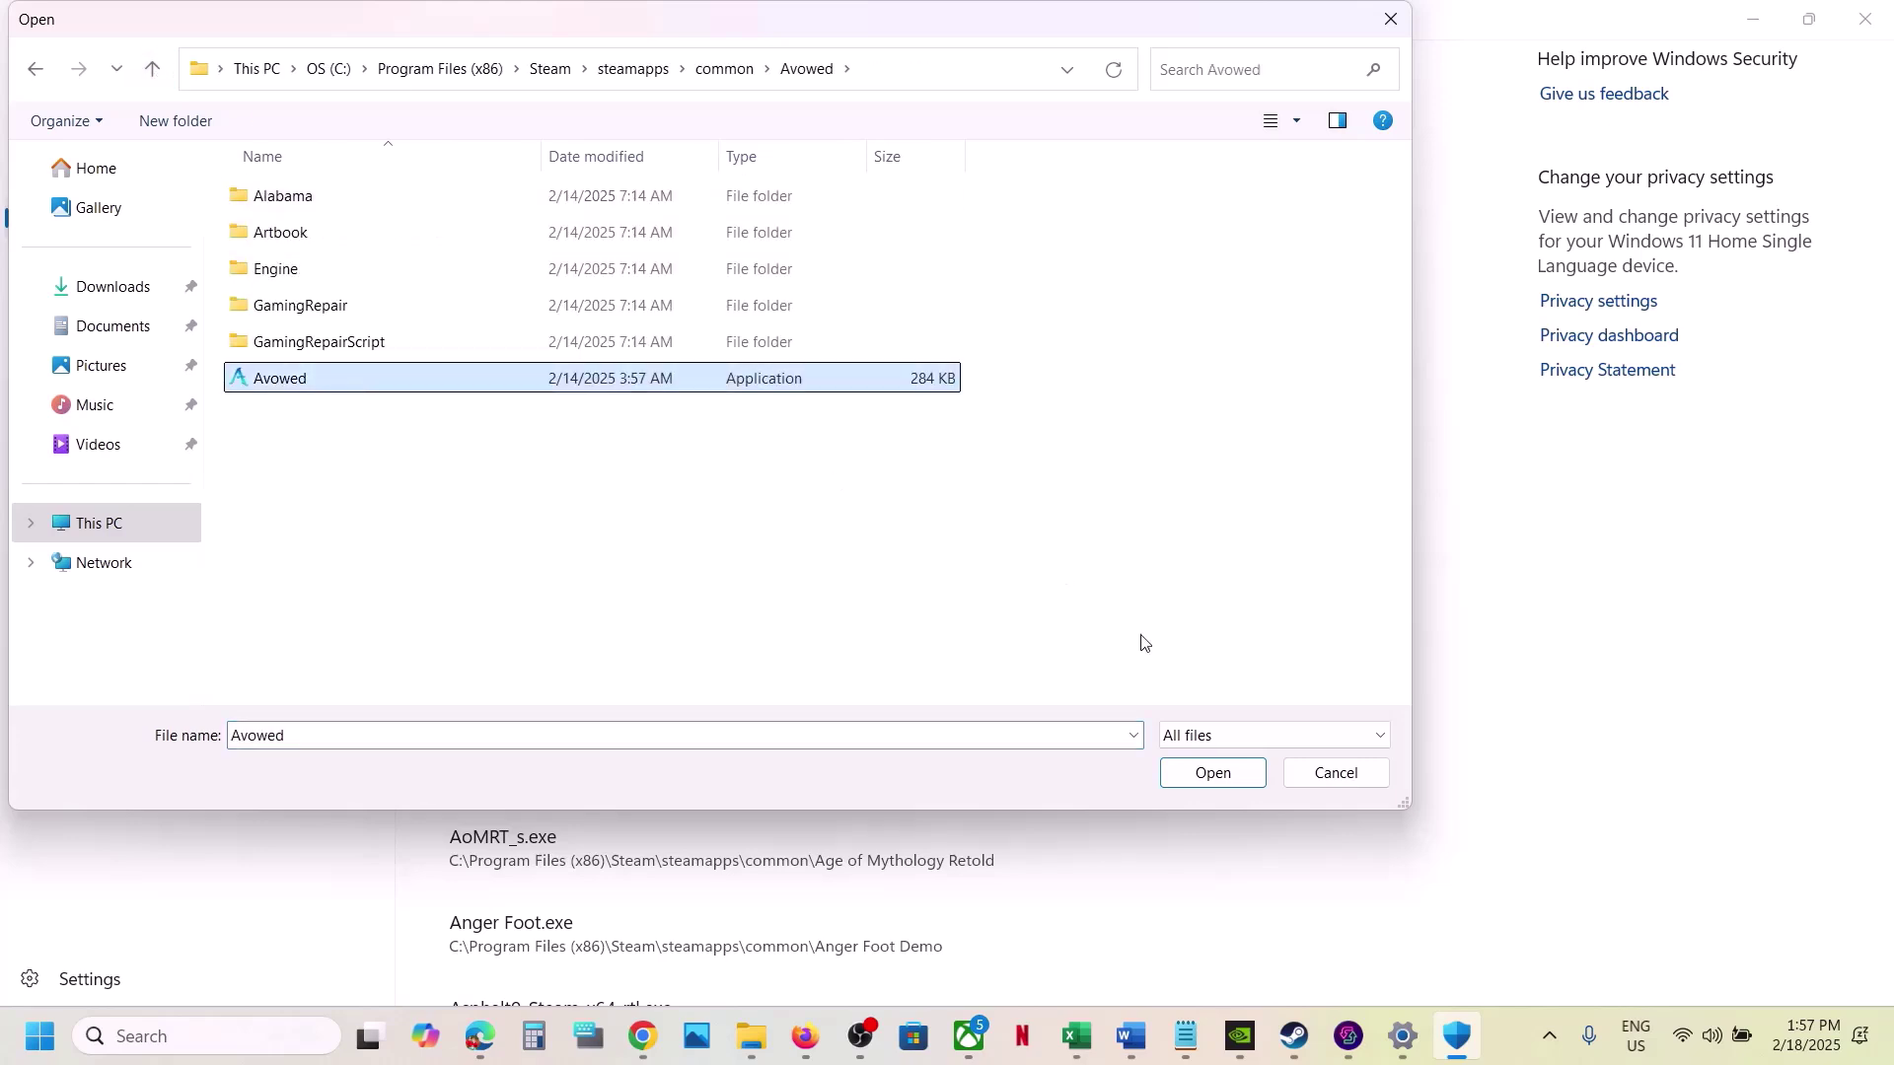
left_click(1203, 777)
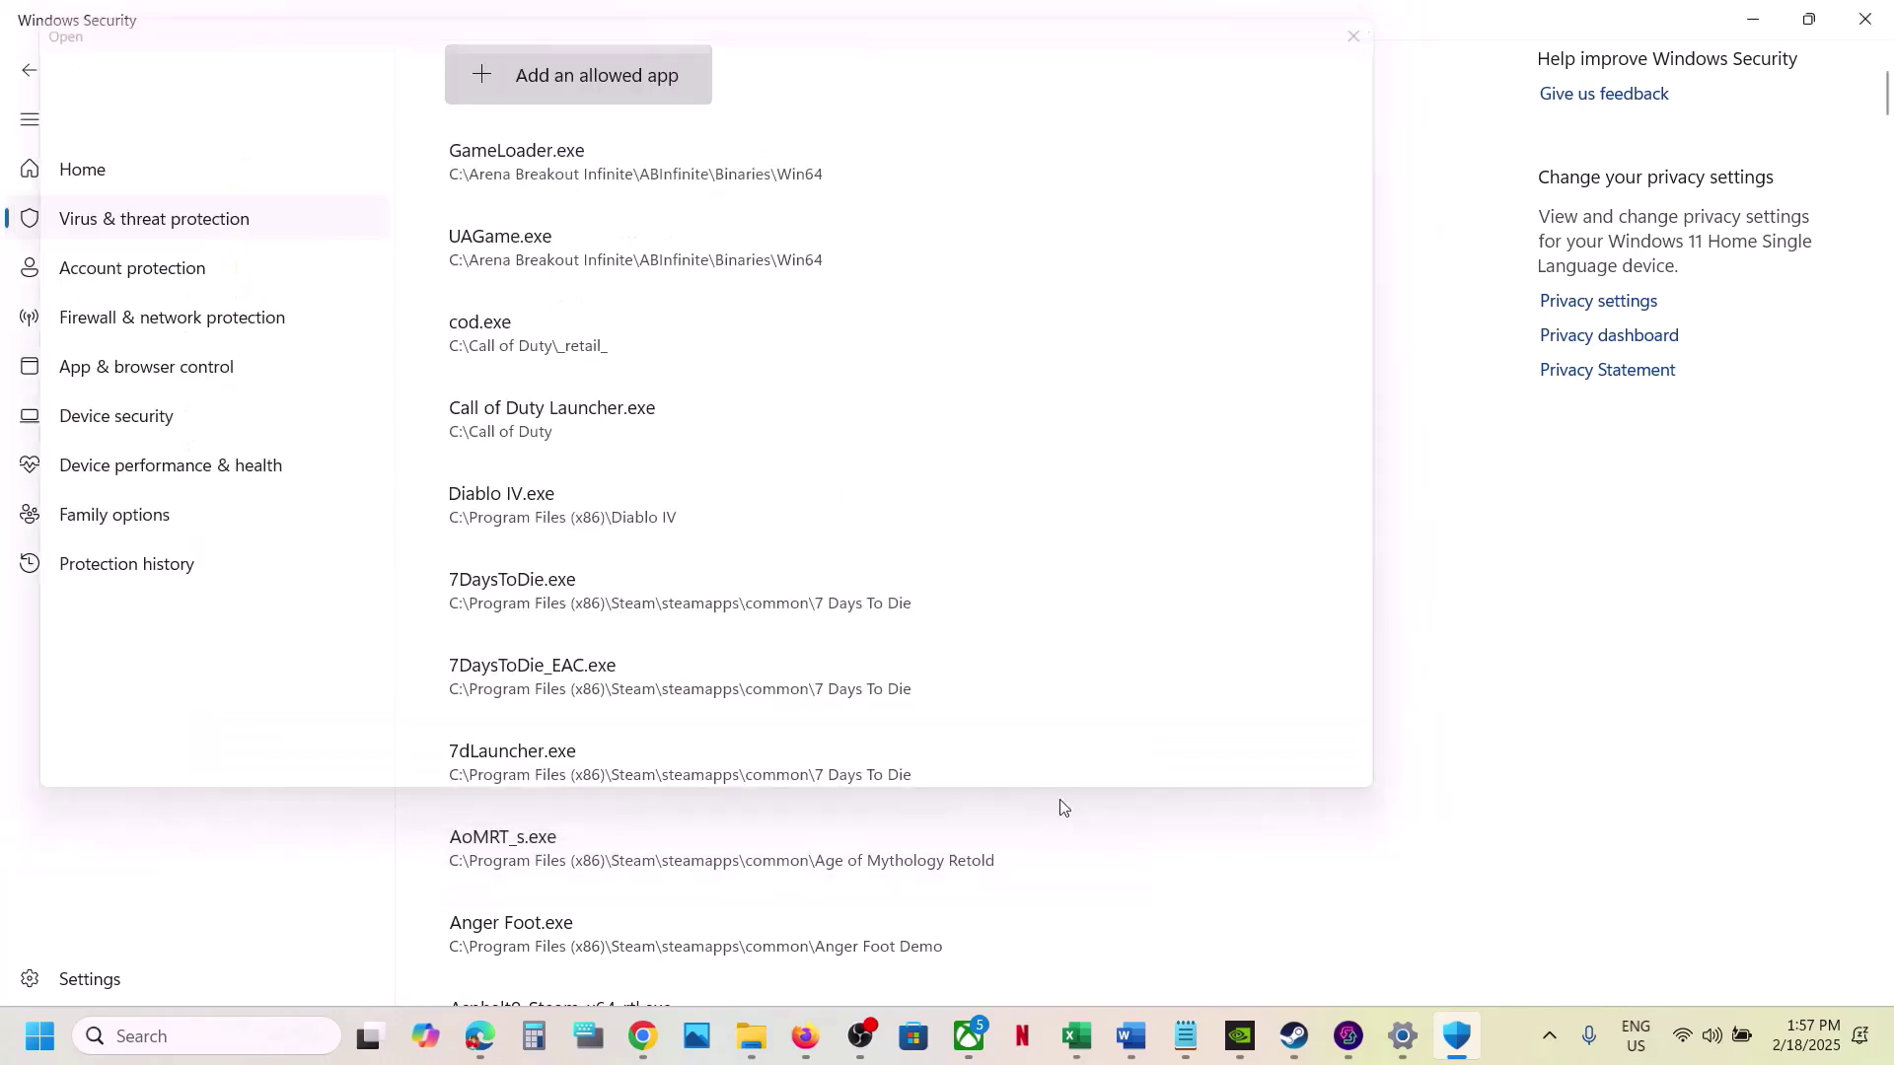
- Open Control Panel and go to the Windows Defender Firewall list of allowed apps under System and Security
left_click(284, 1038)
type("control")
key("Return")
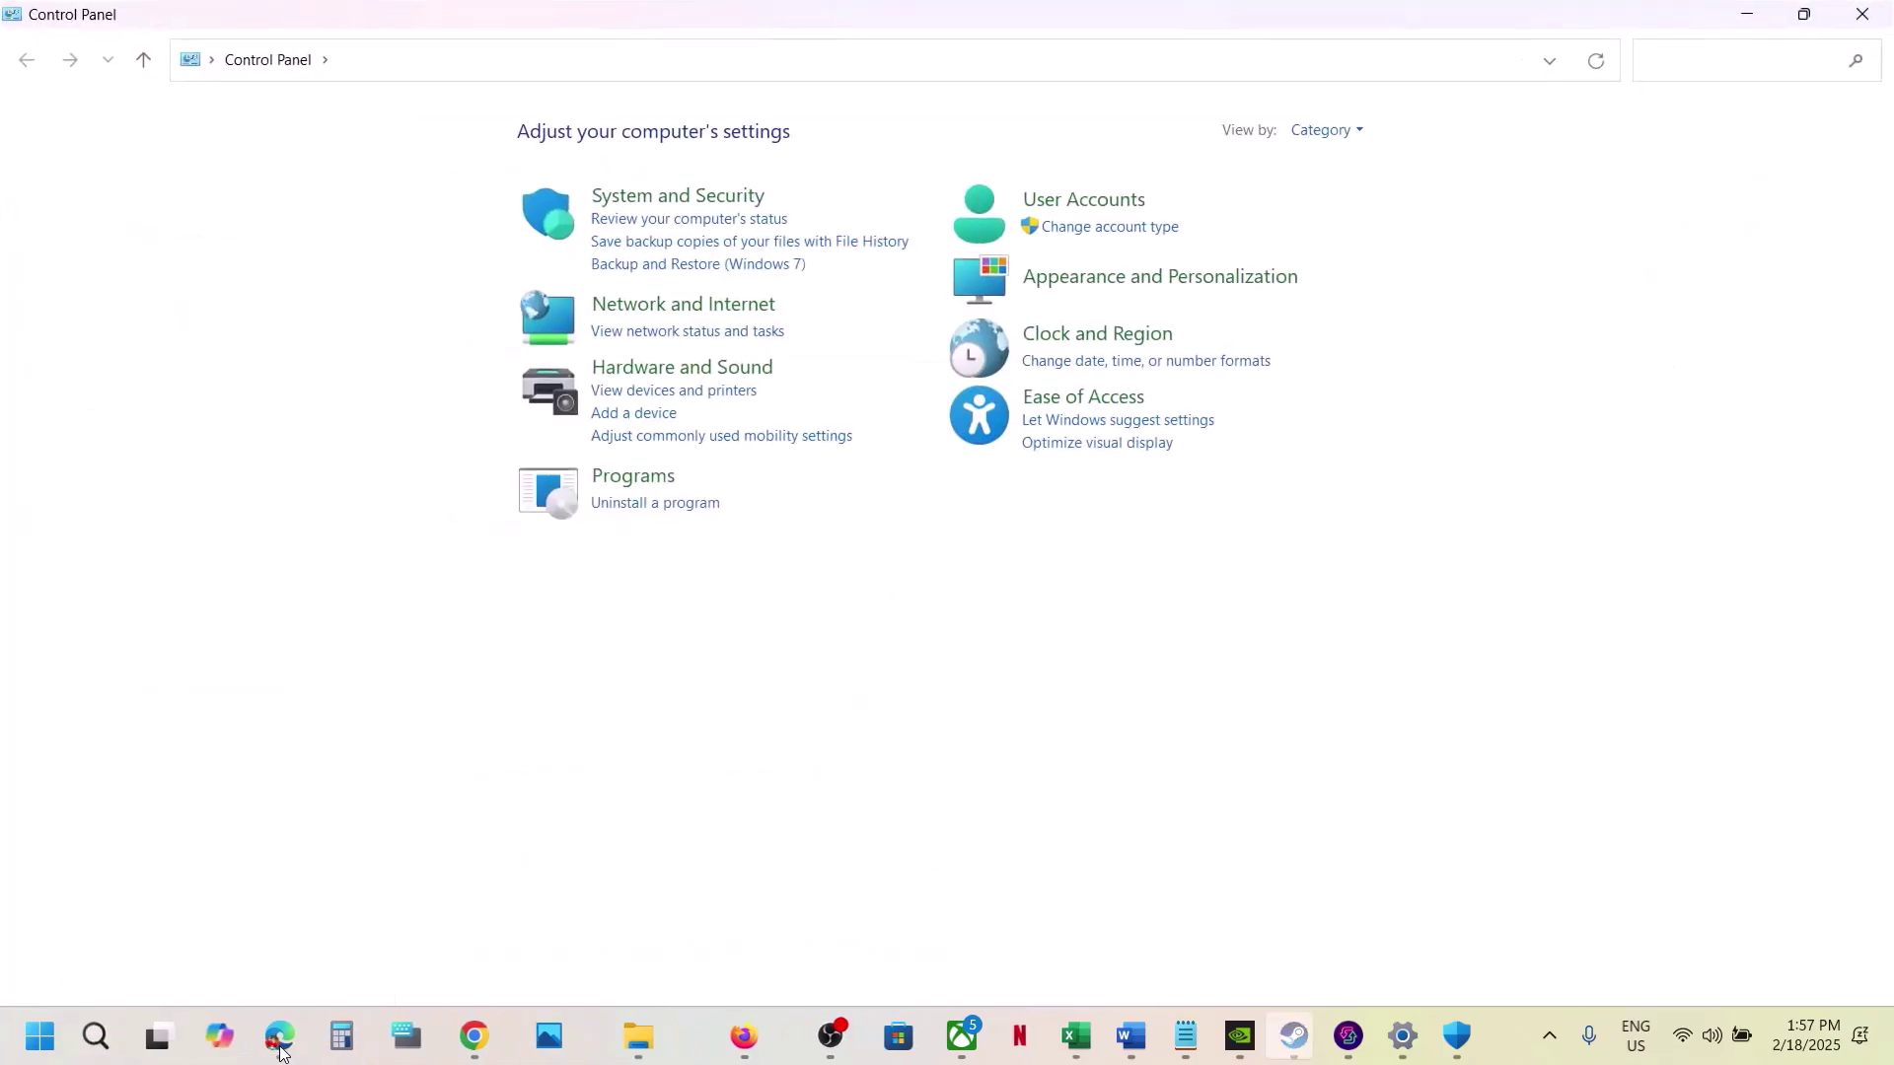
left_click(638, 193)
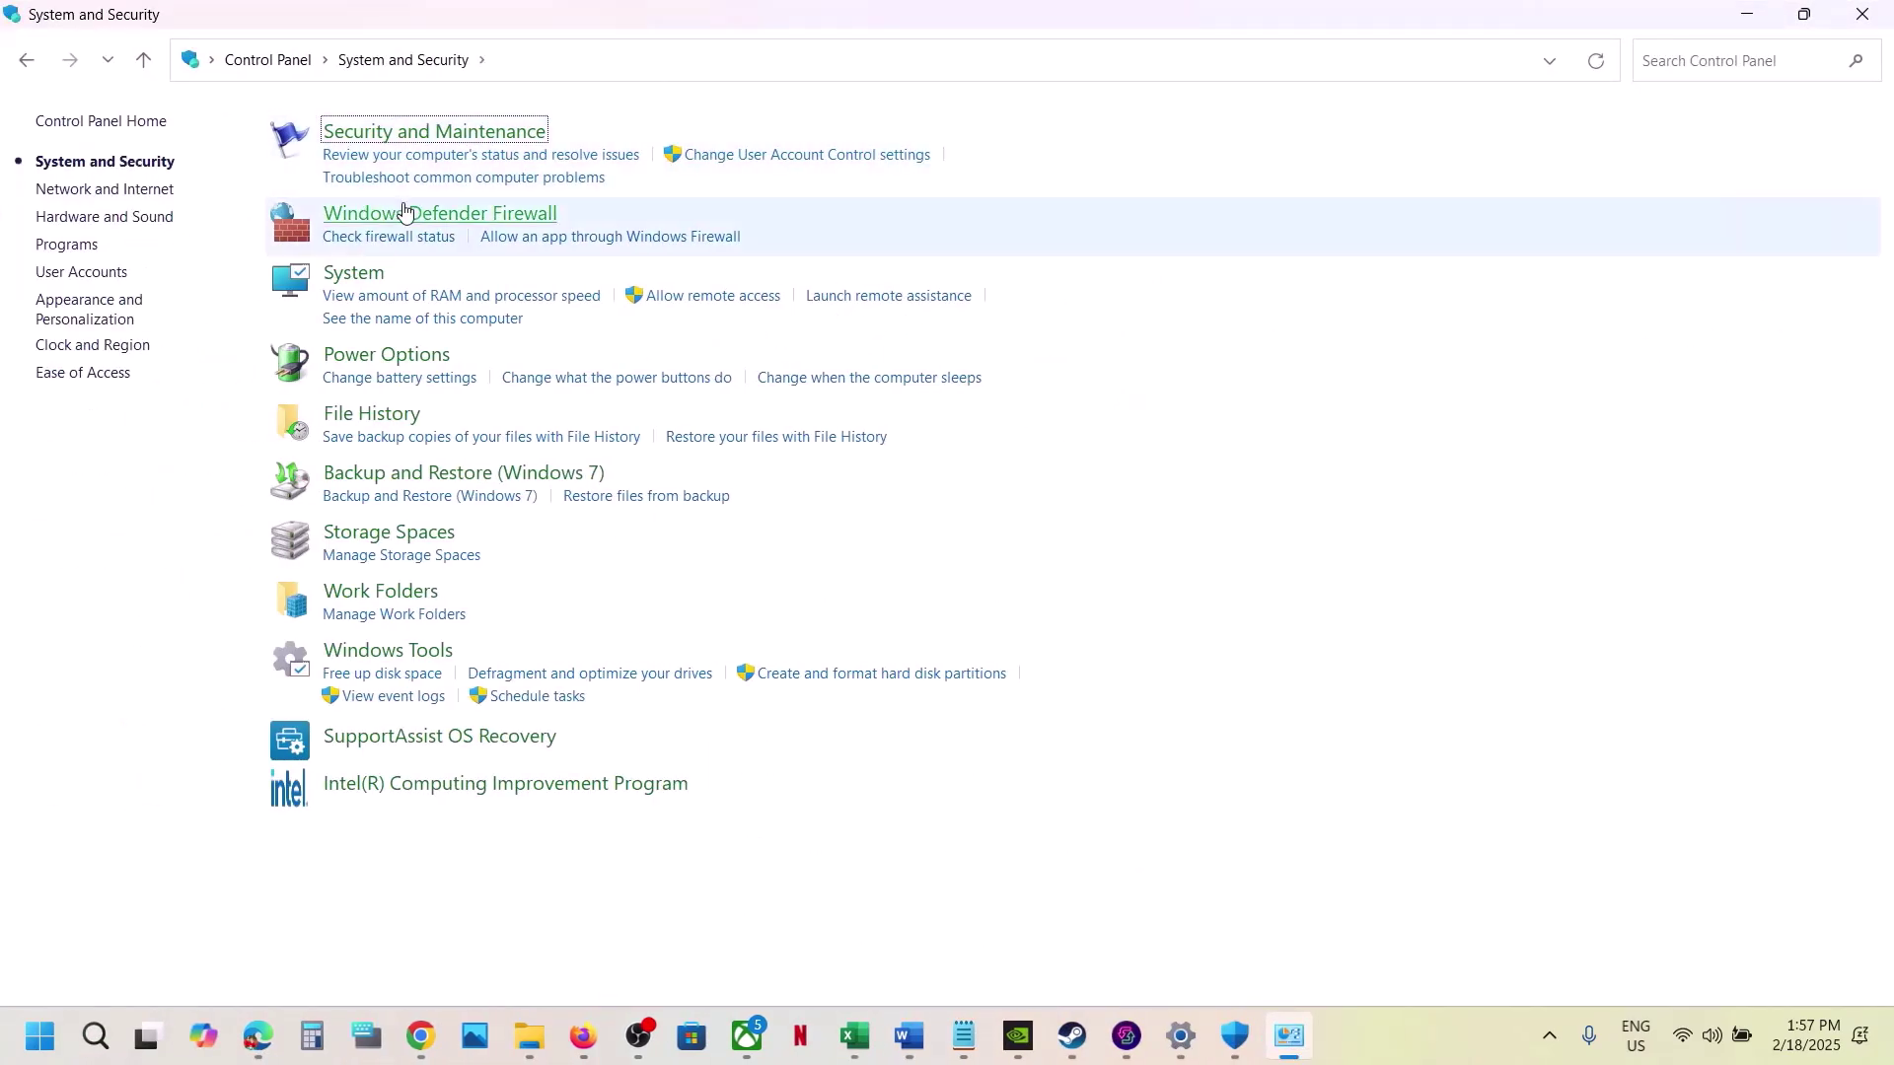
left_click(405, 212)
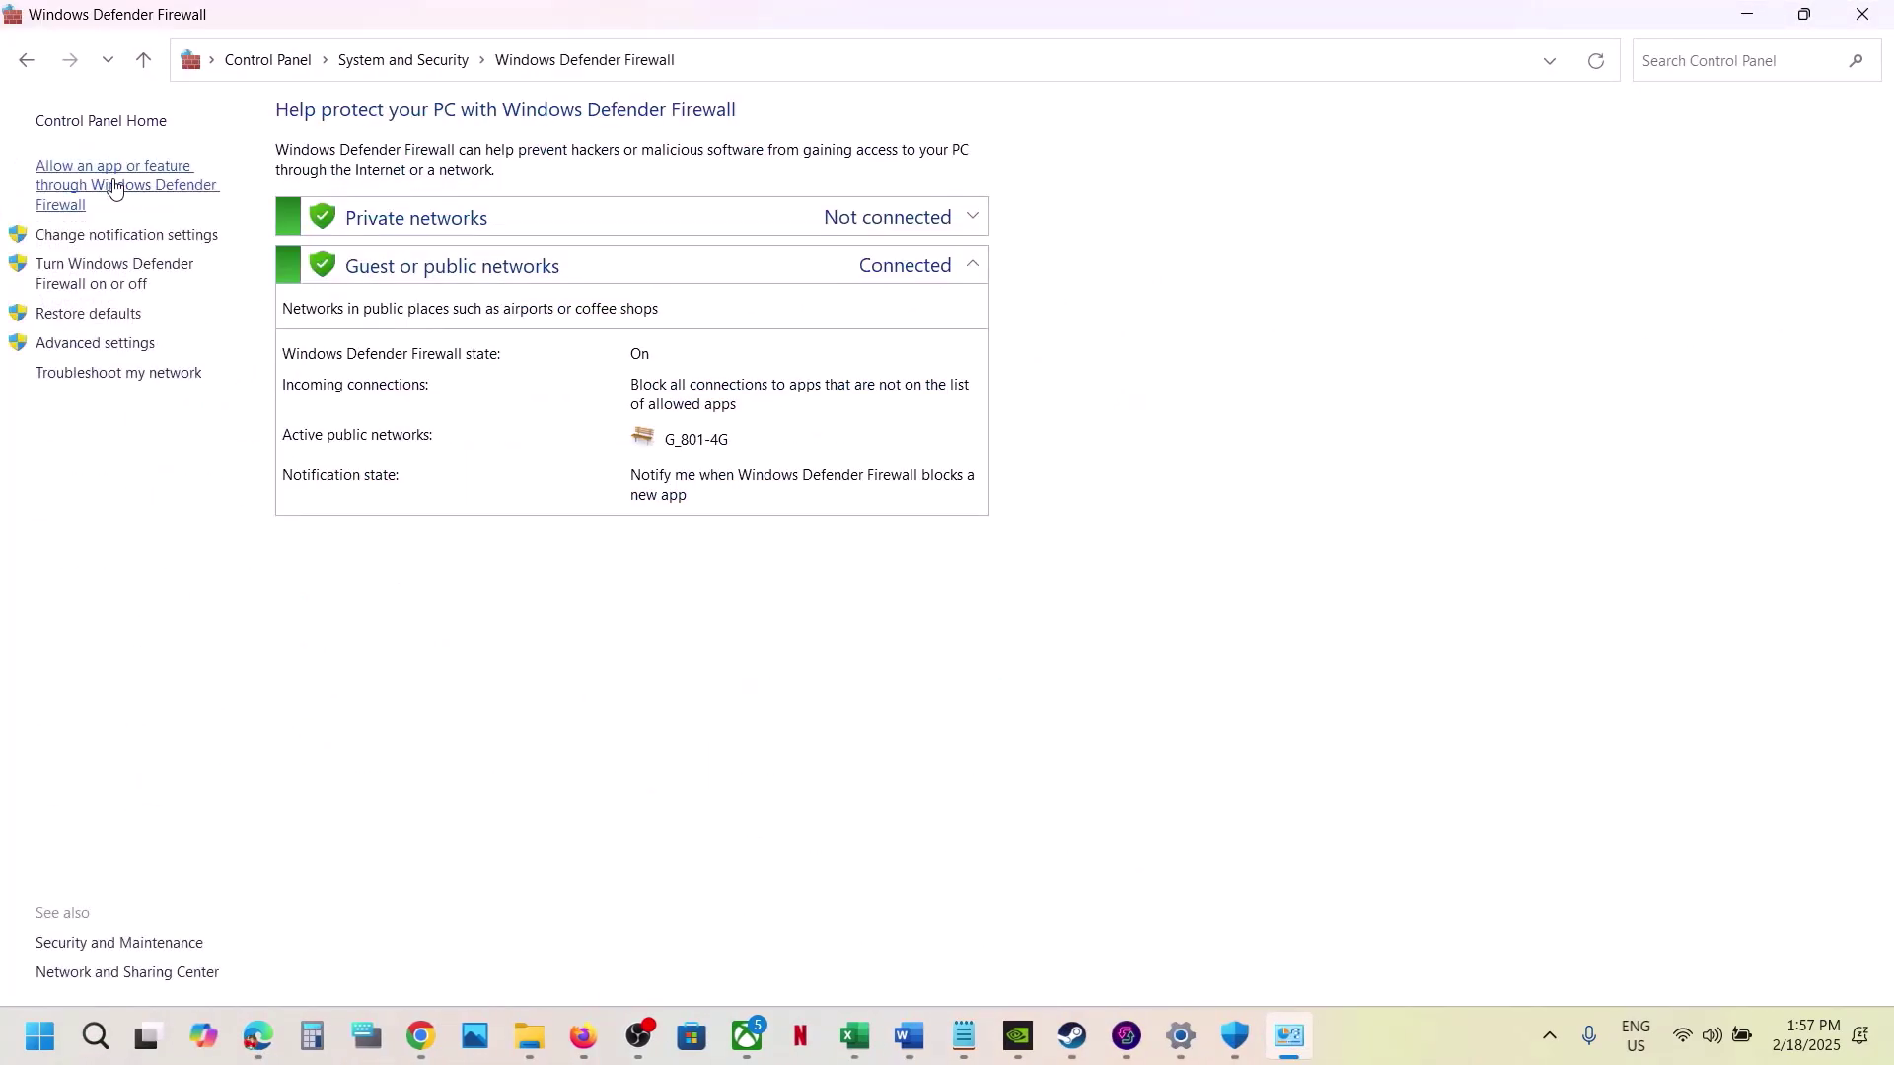
left_click(116, 188)
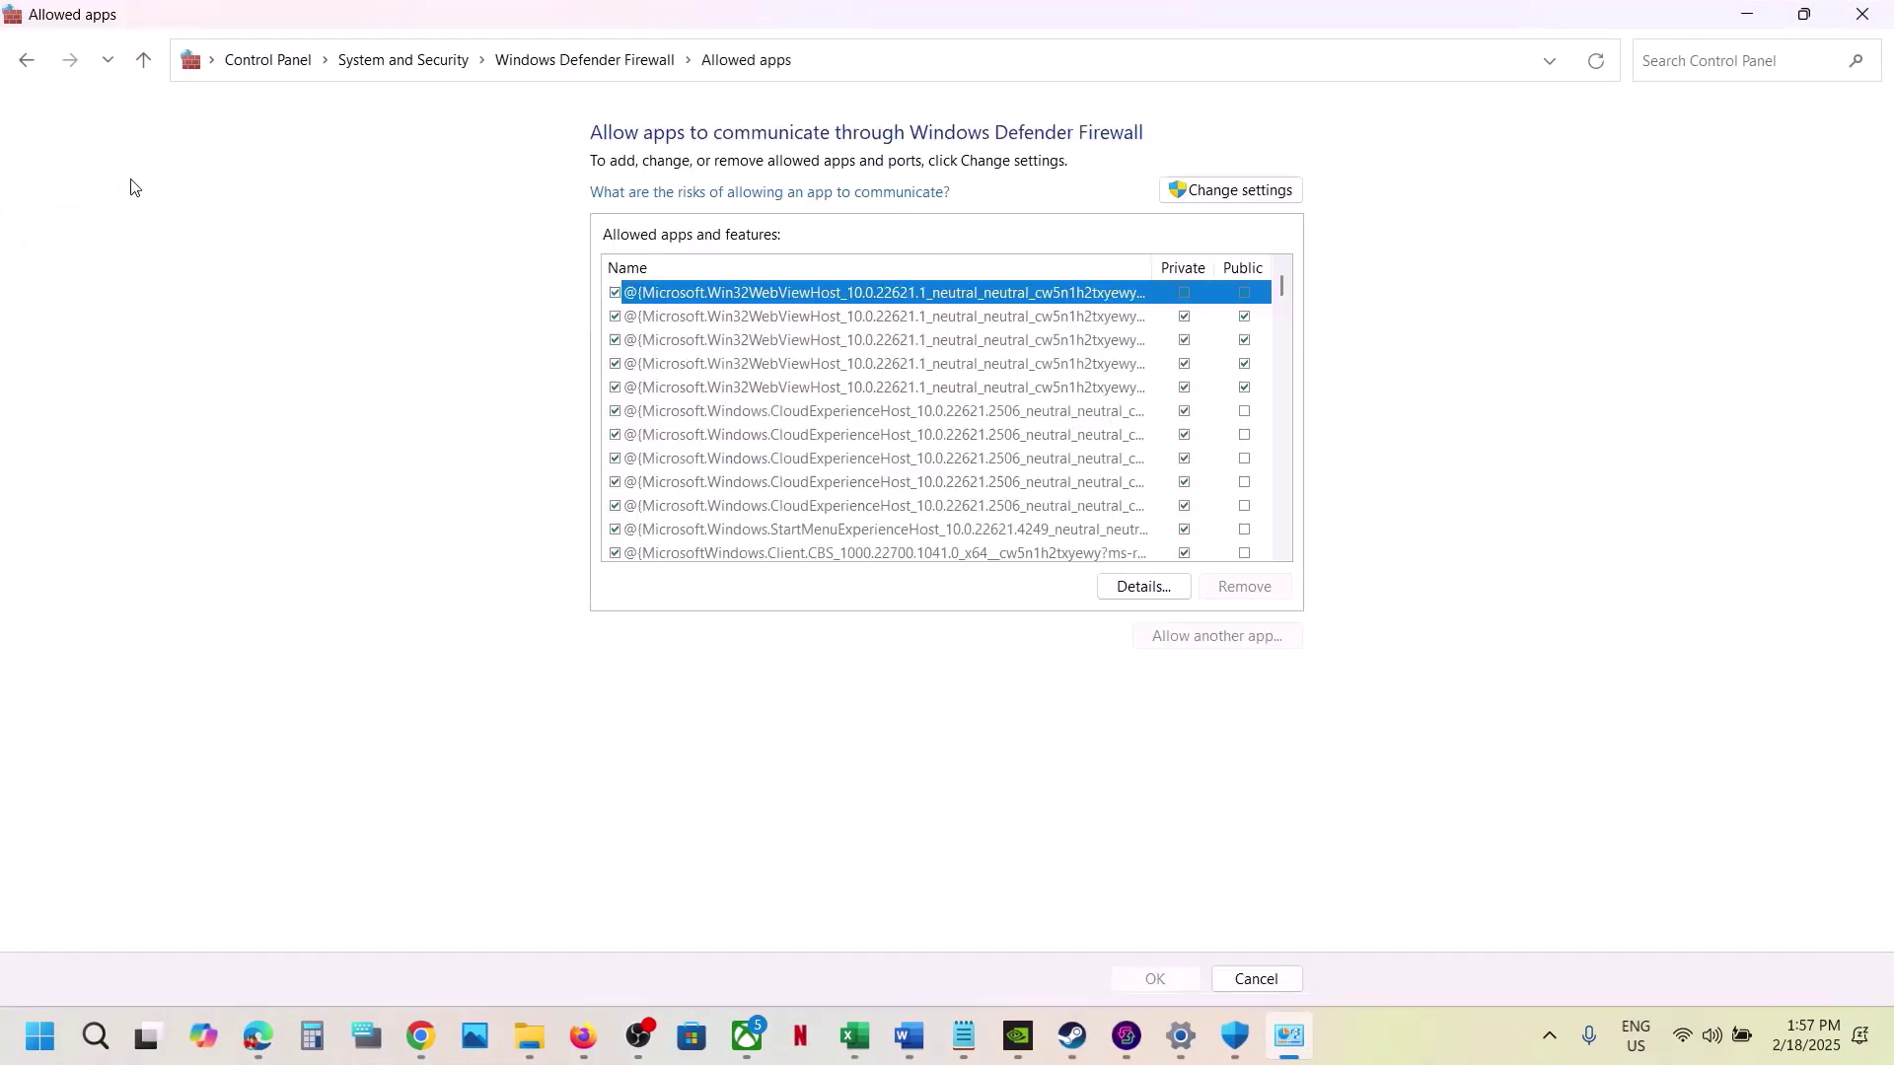
- Unlock the firewall's allowed apps settings and try to add Avowed-Win64-Shipping from the Win64 folder
left_click(1272, 192)
left_click(1237, 641)
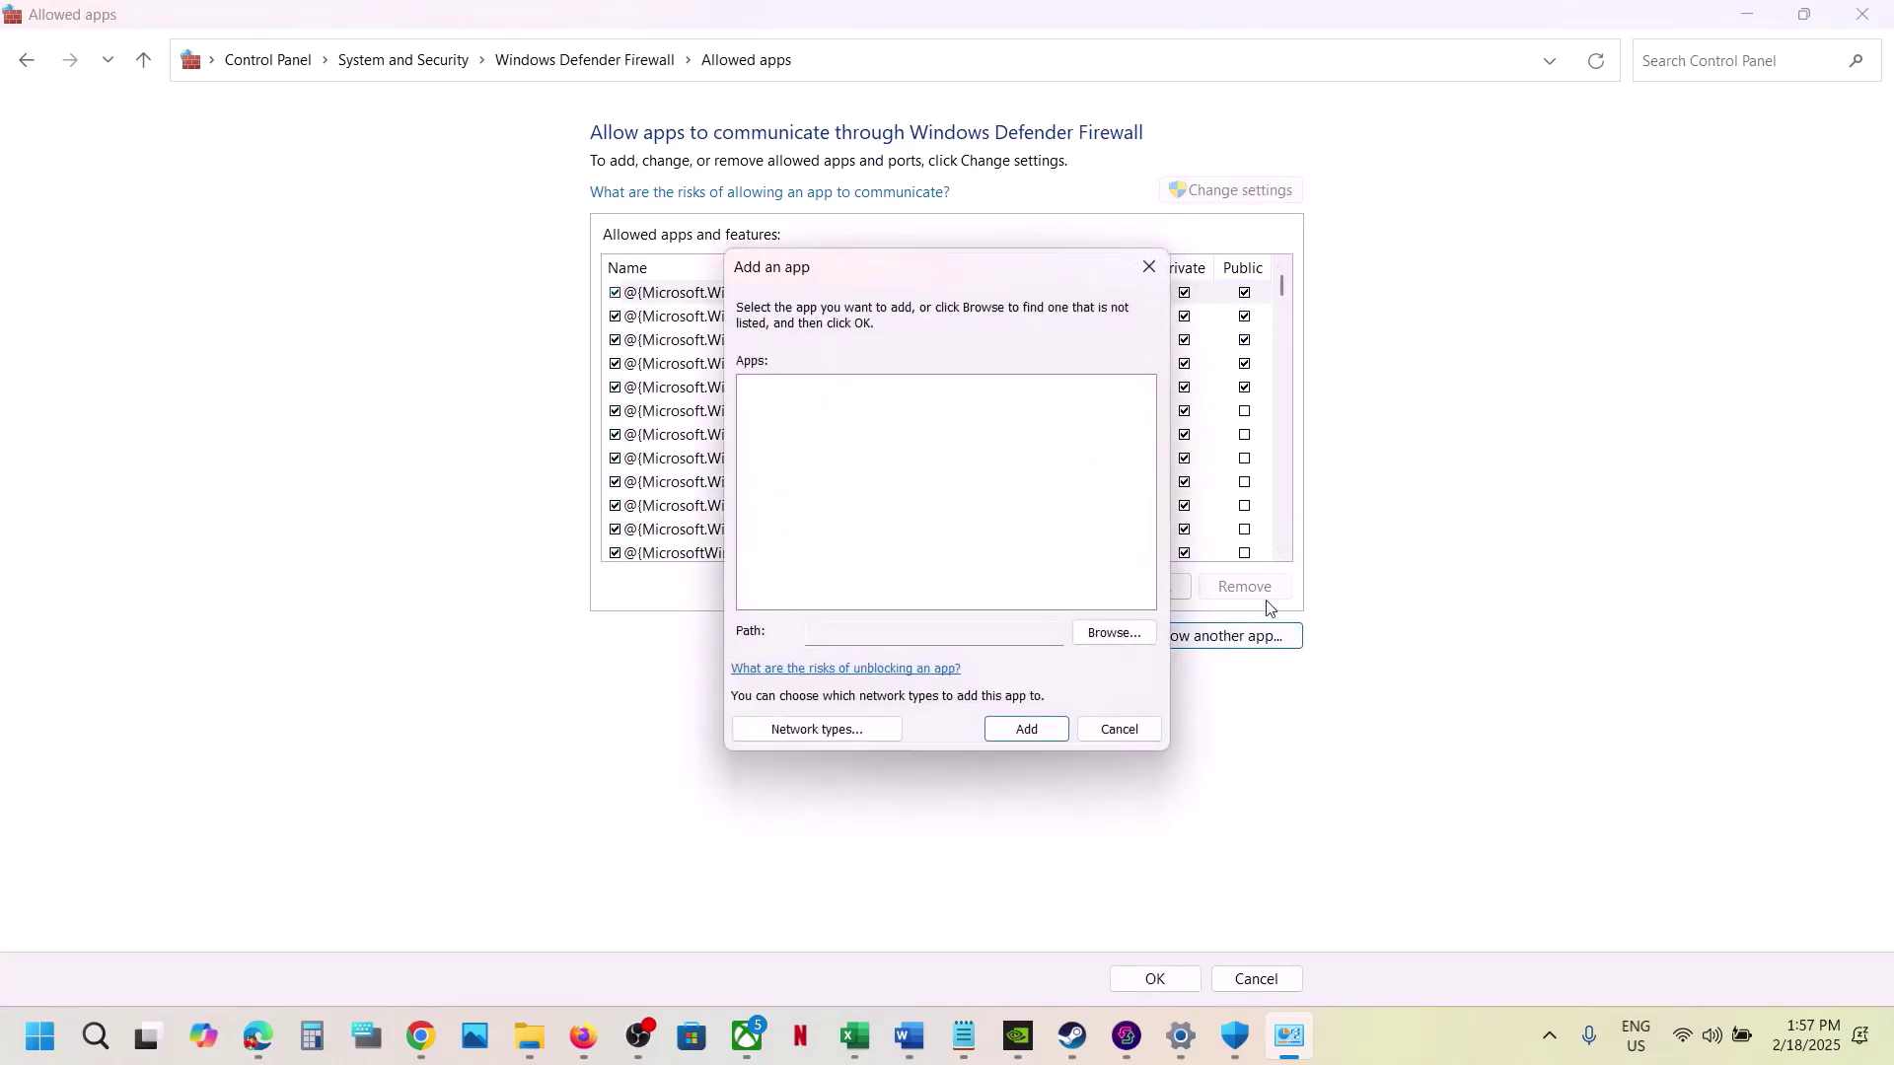
left_click(1109, 636)
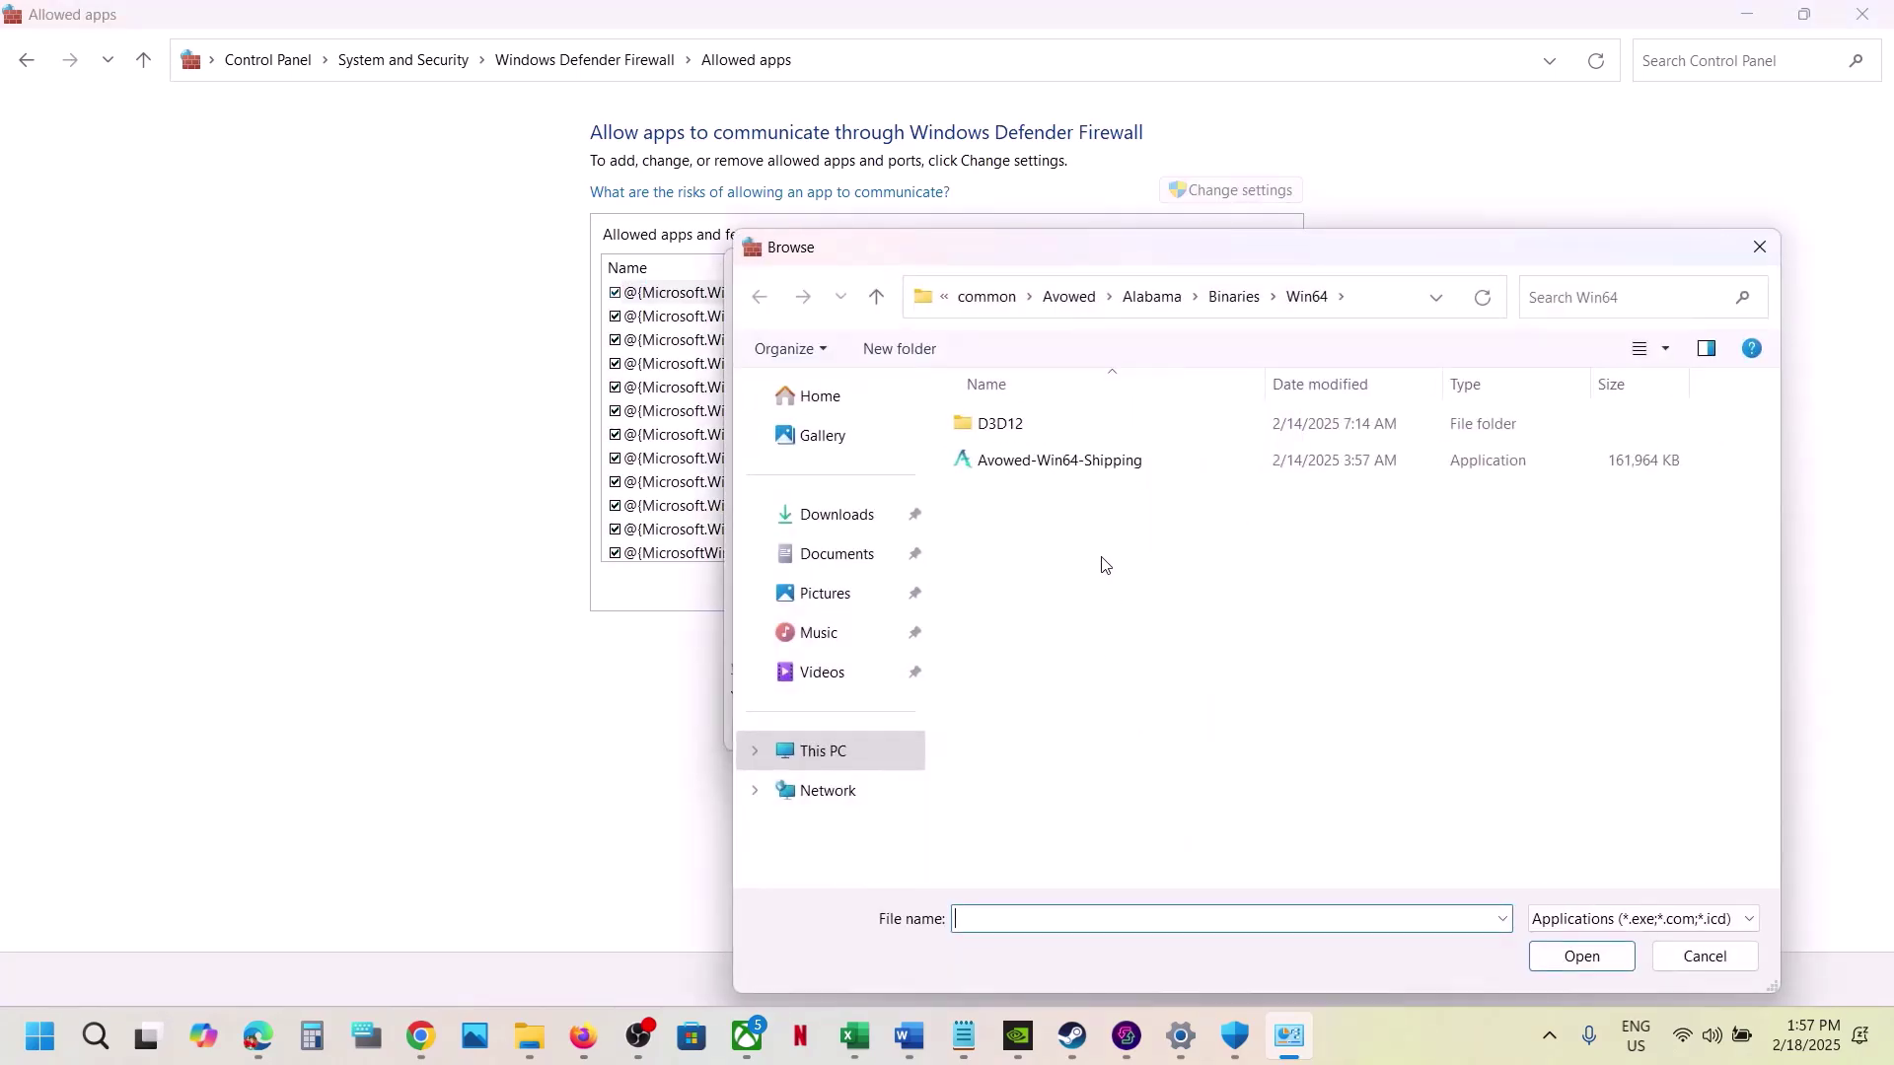
left_click(1087, 471)
left_click(1582, 956)
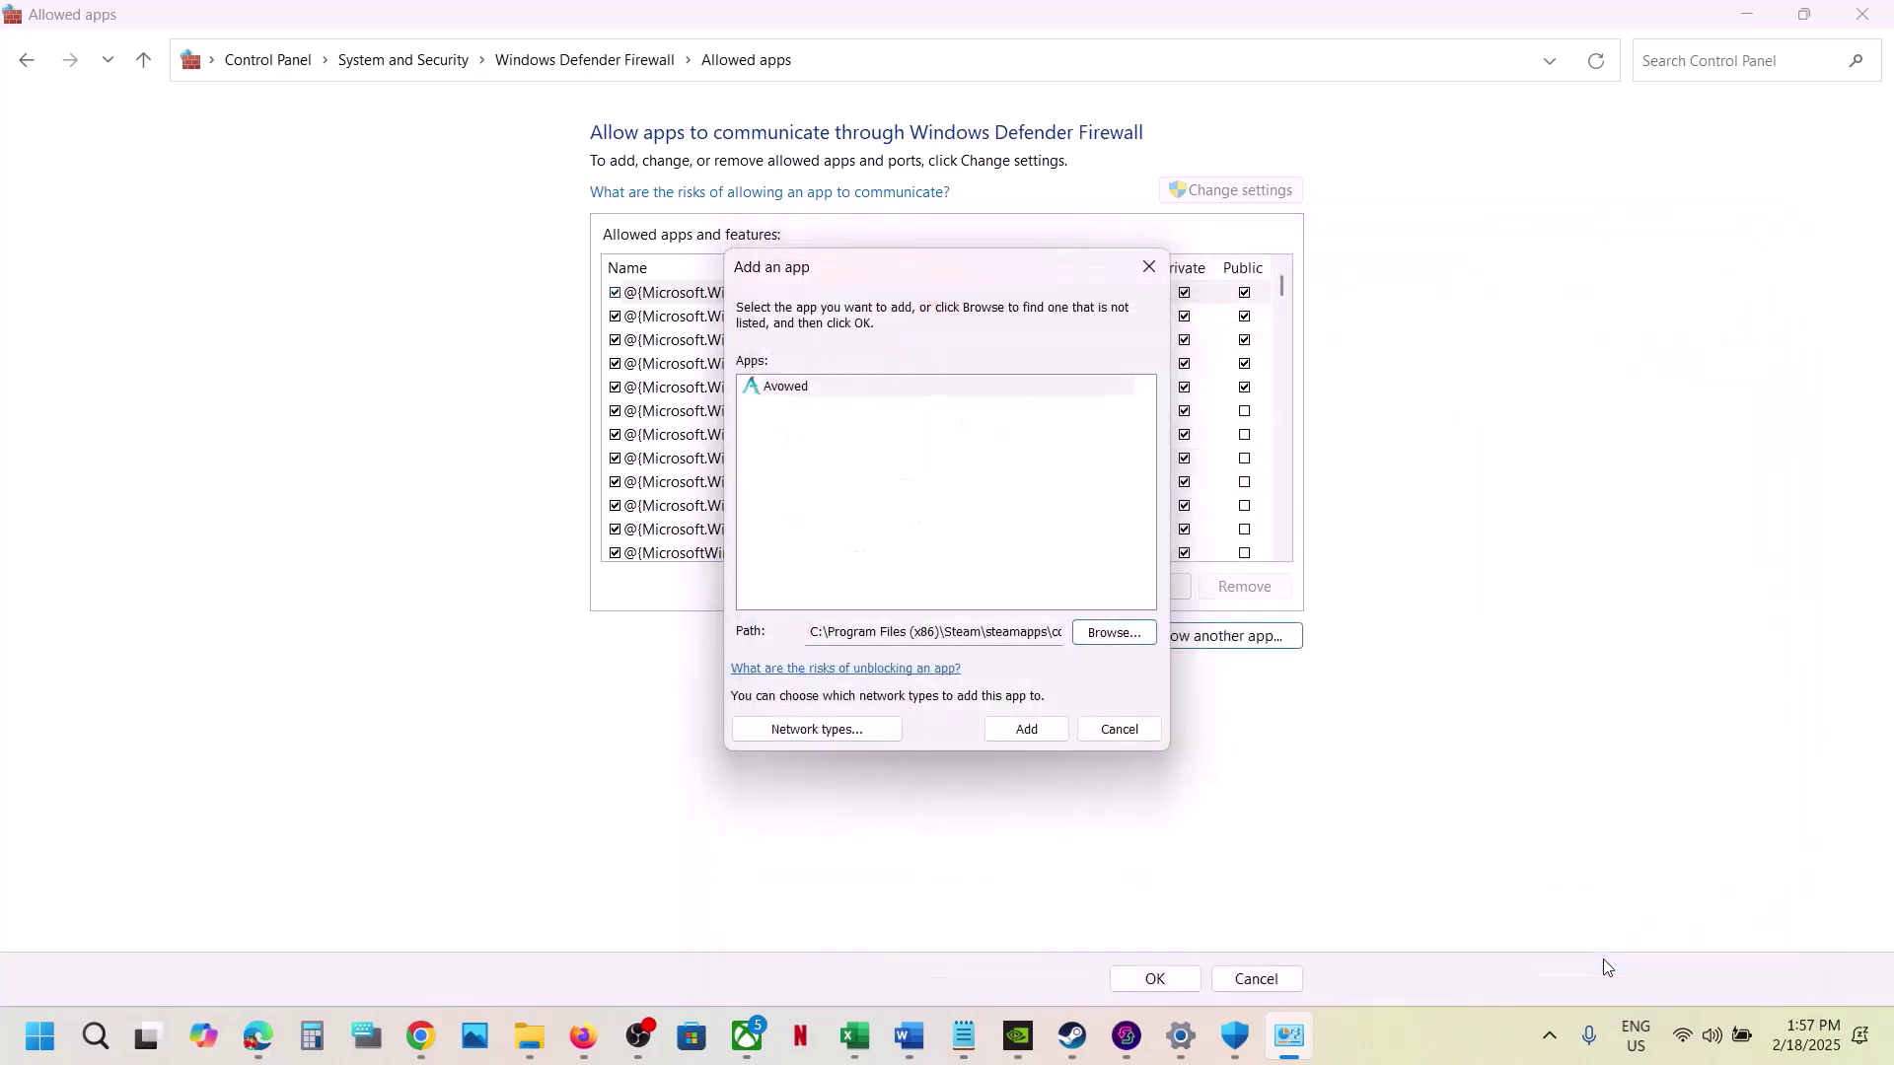
left_click(1019, 738)
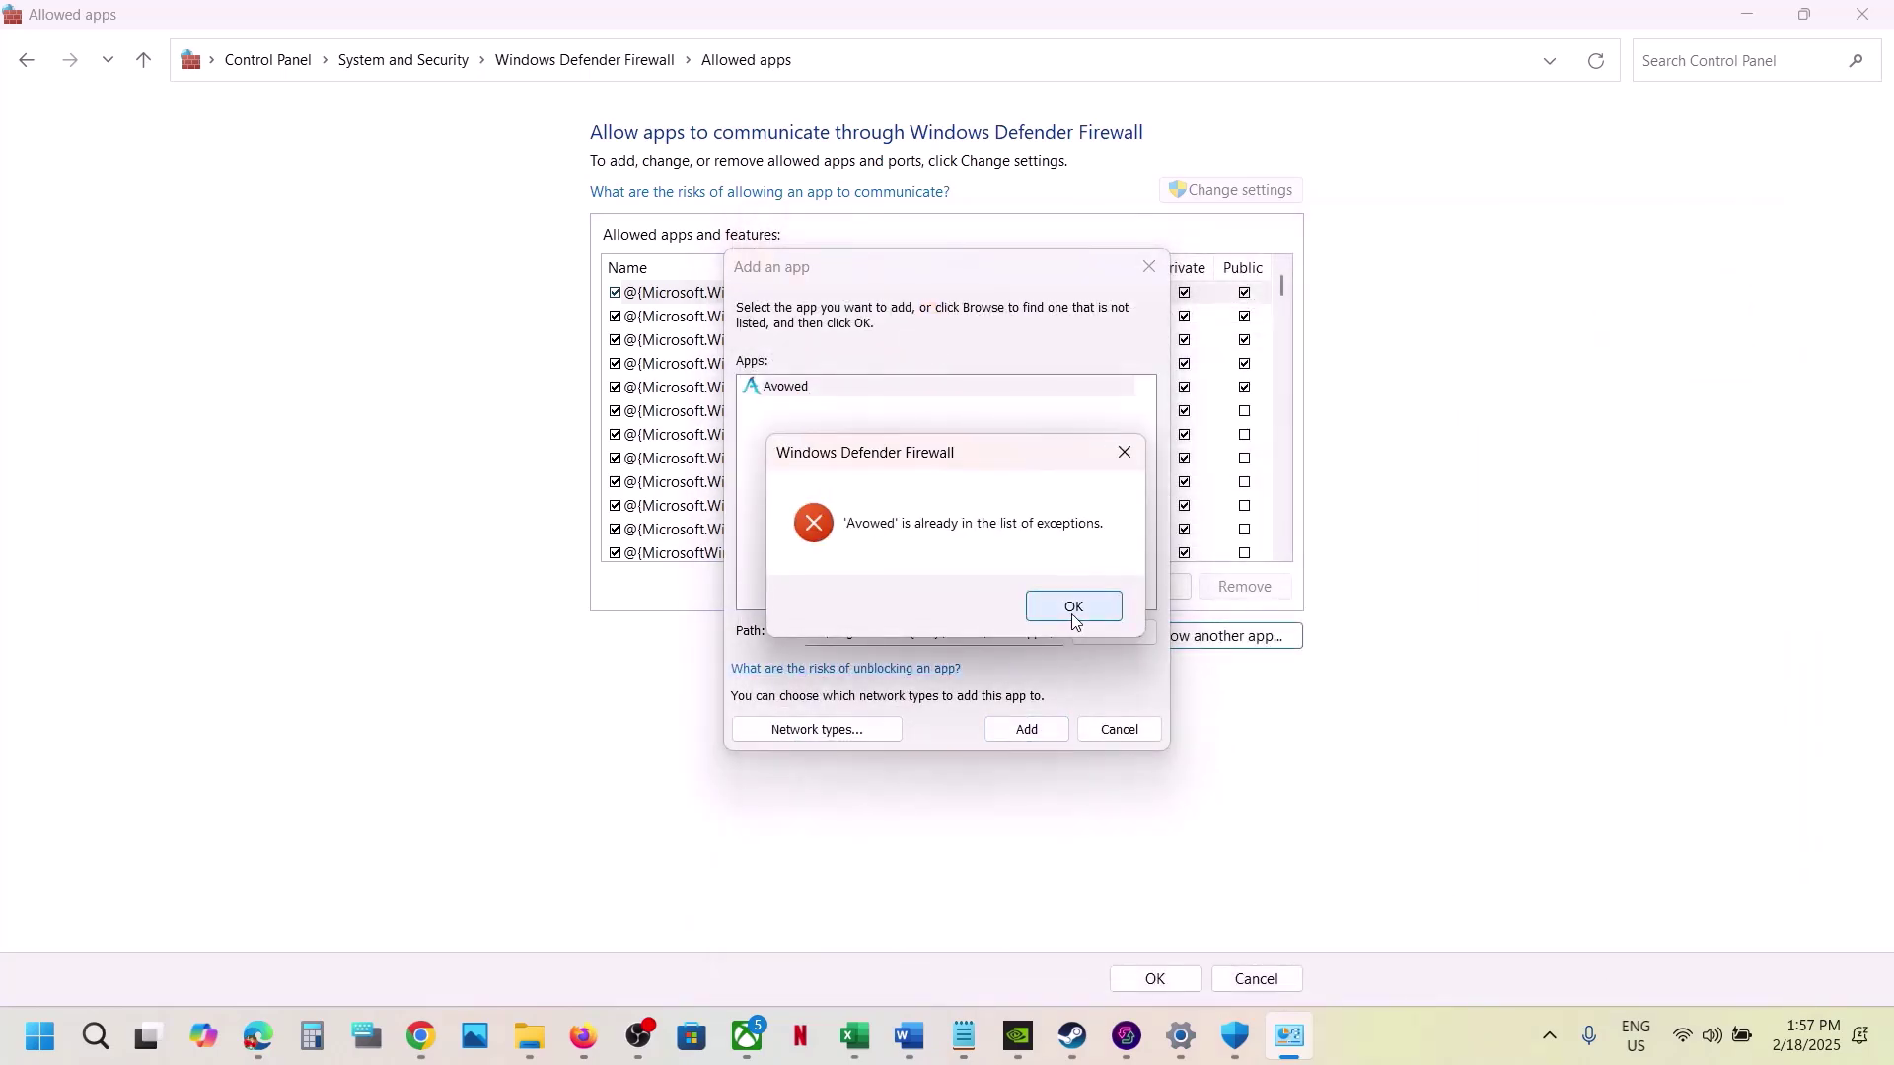
left_click(1075, 613)
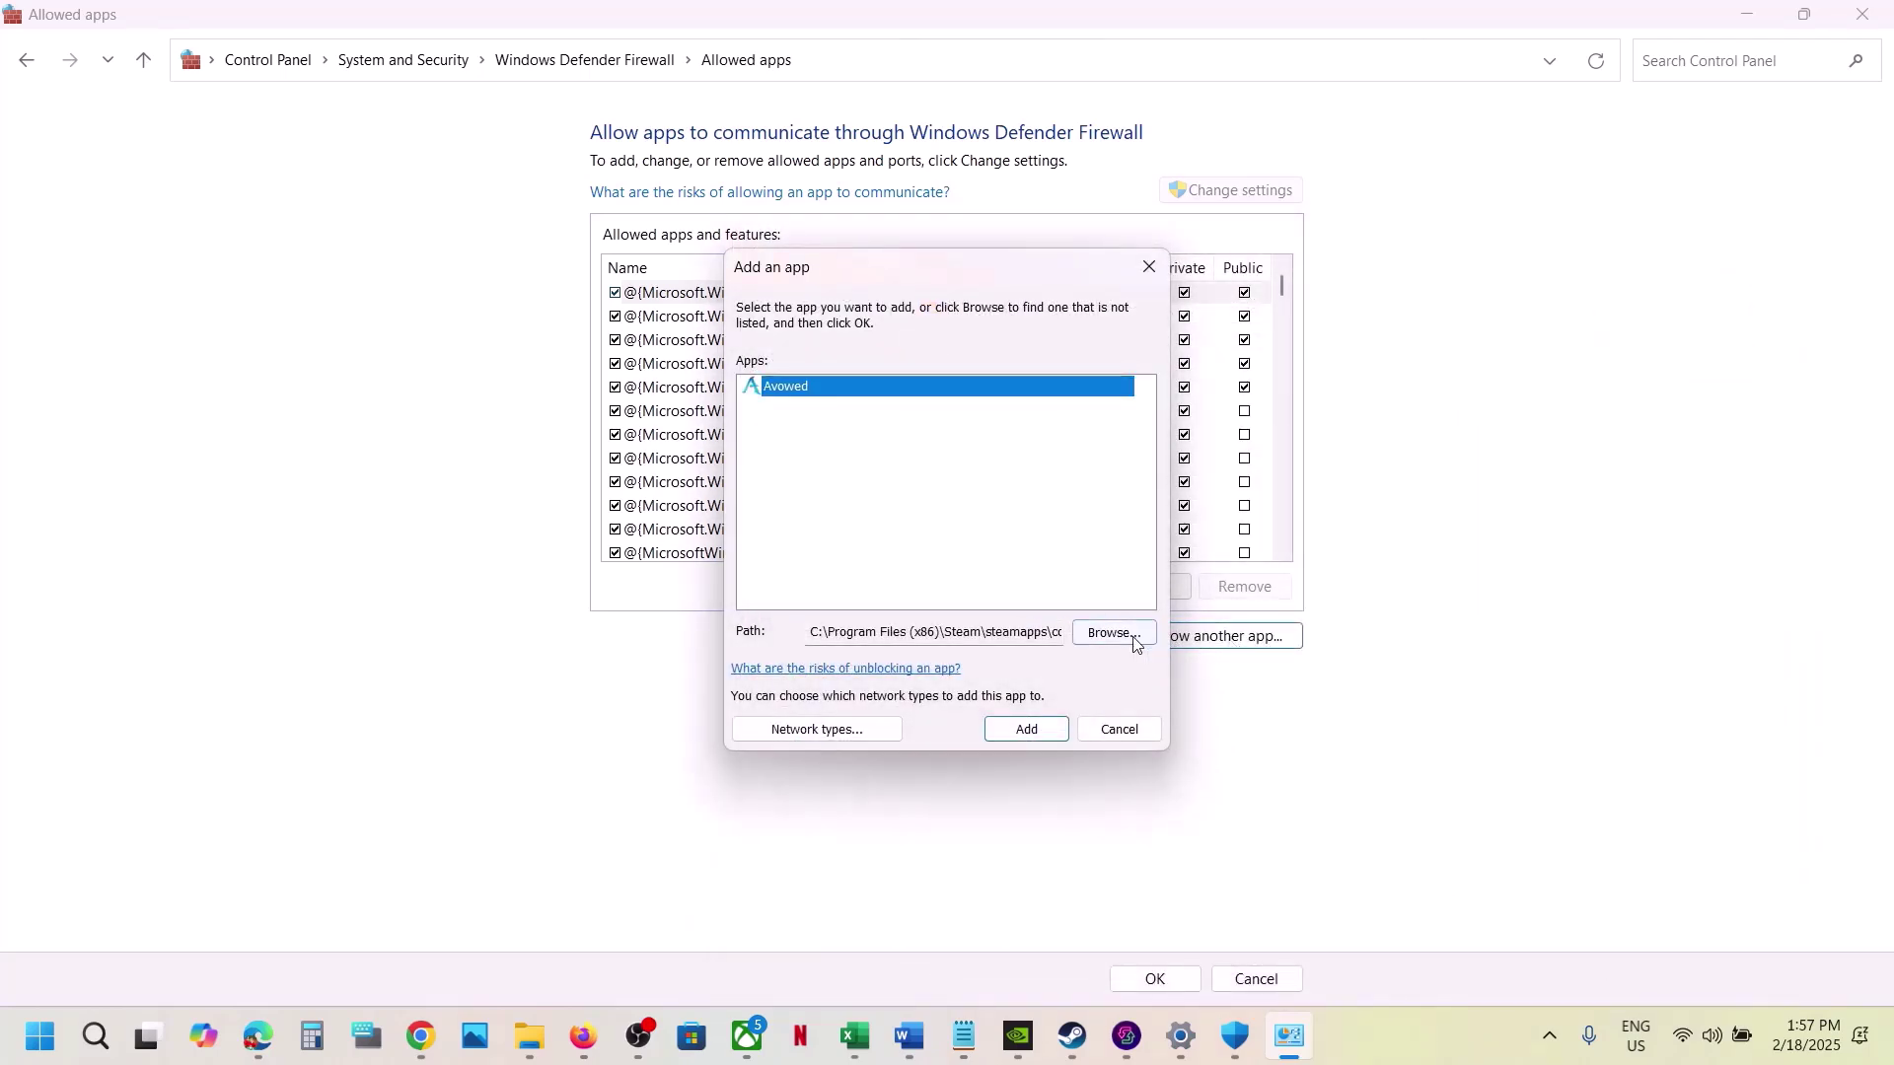
- Try to add the Avowed application from the main Avowed folder to the firewall's allowed apps, then close the Add an app dialog
left_click(1132, 641)
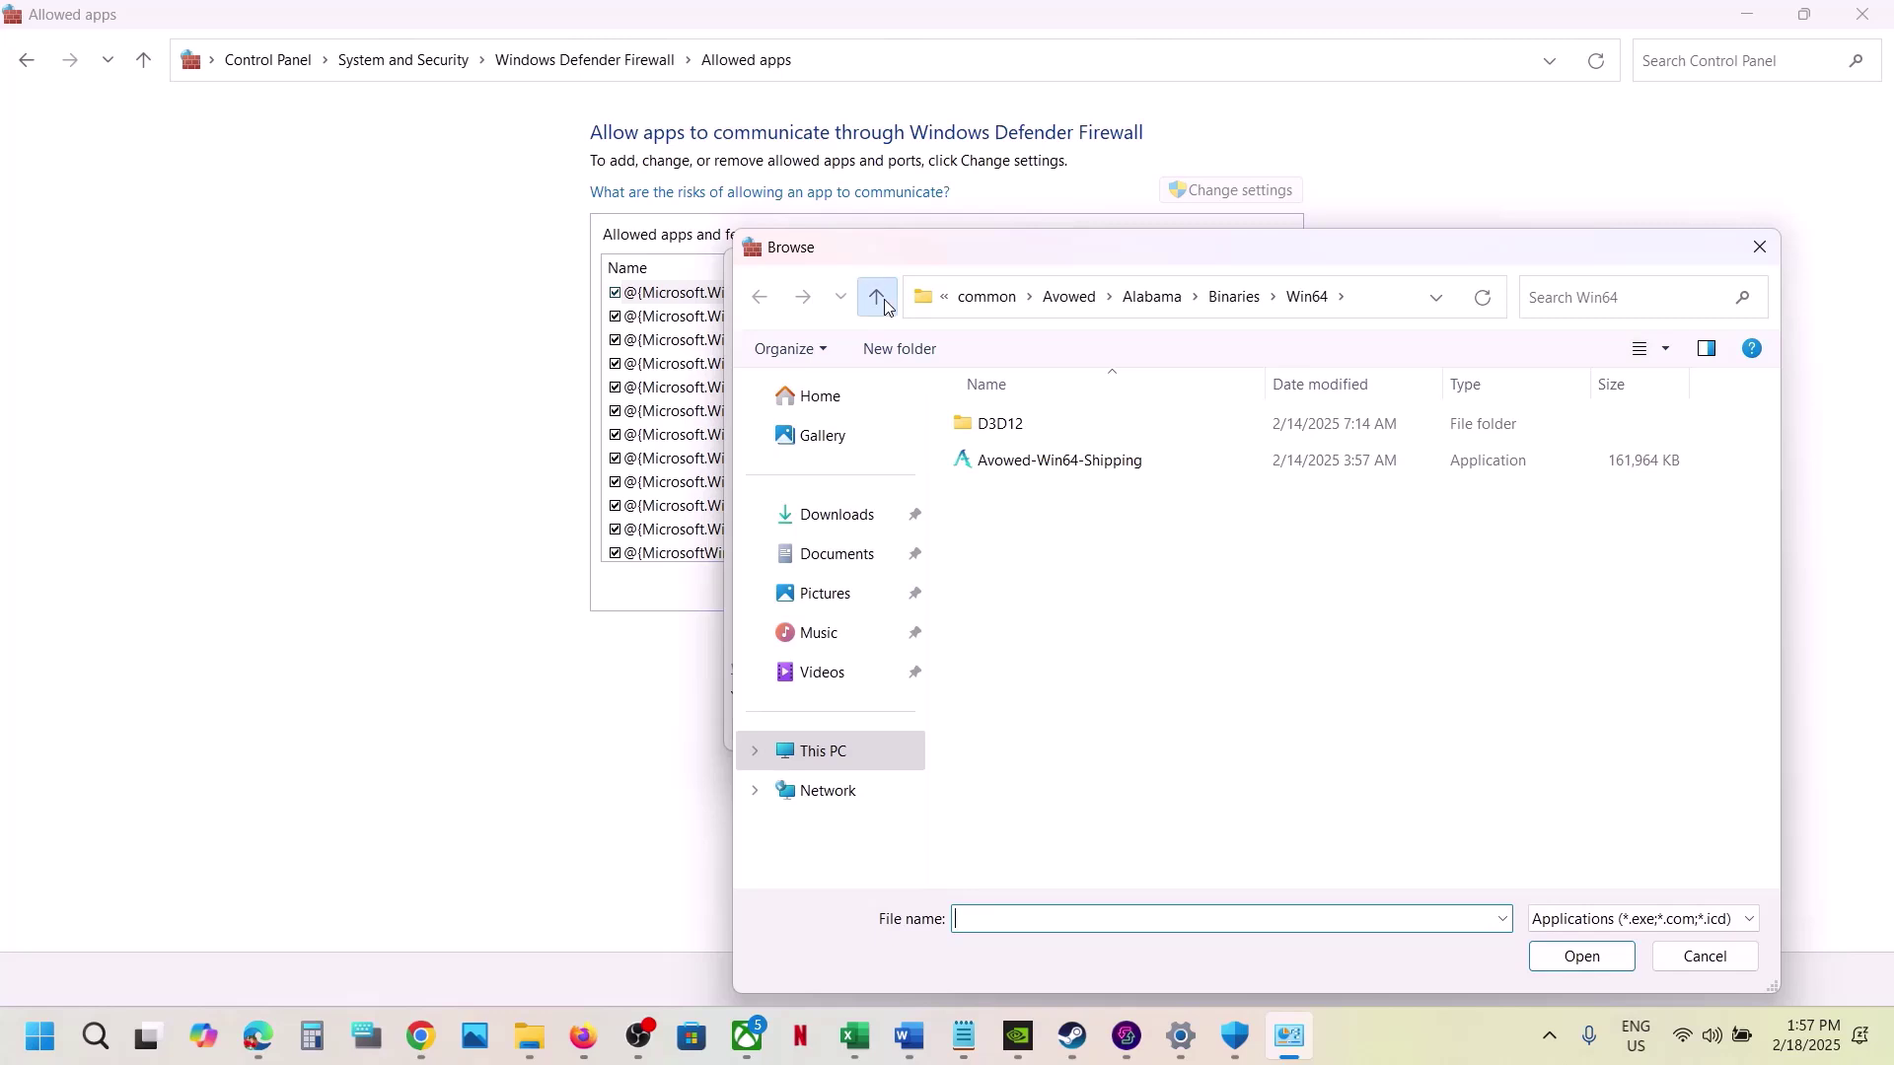
left_click(878, 298)
left_click(877, 298)
left_click(878, 298)
left_click(1037, 620)
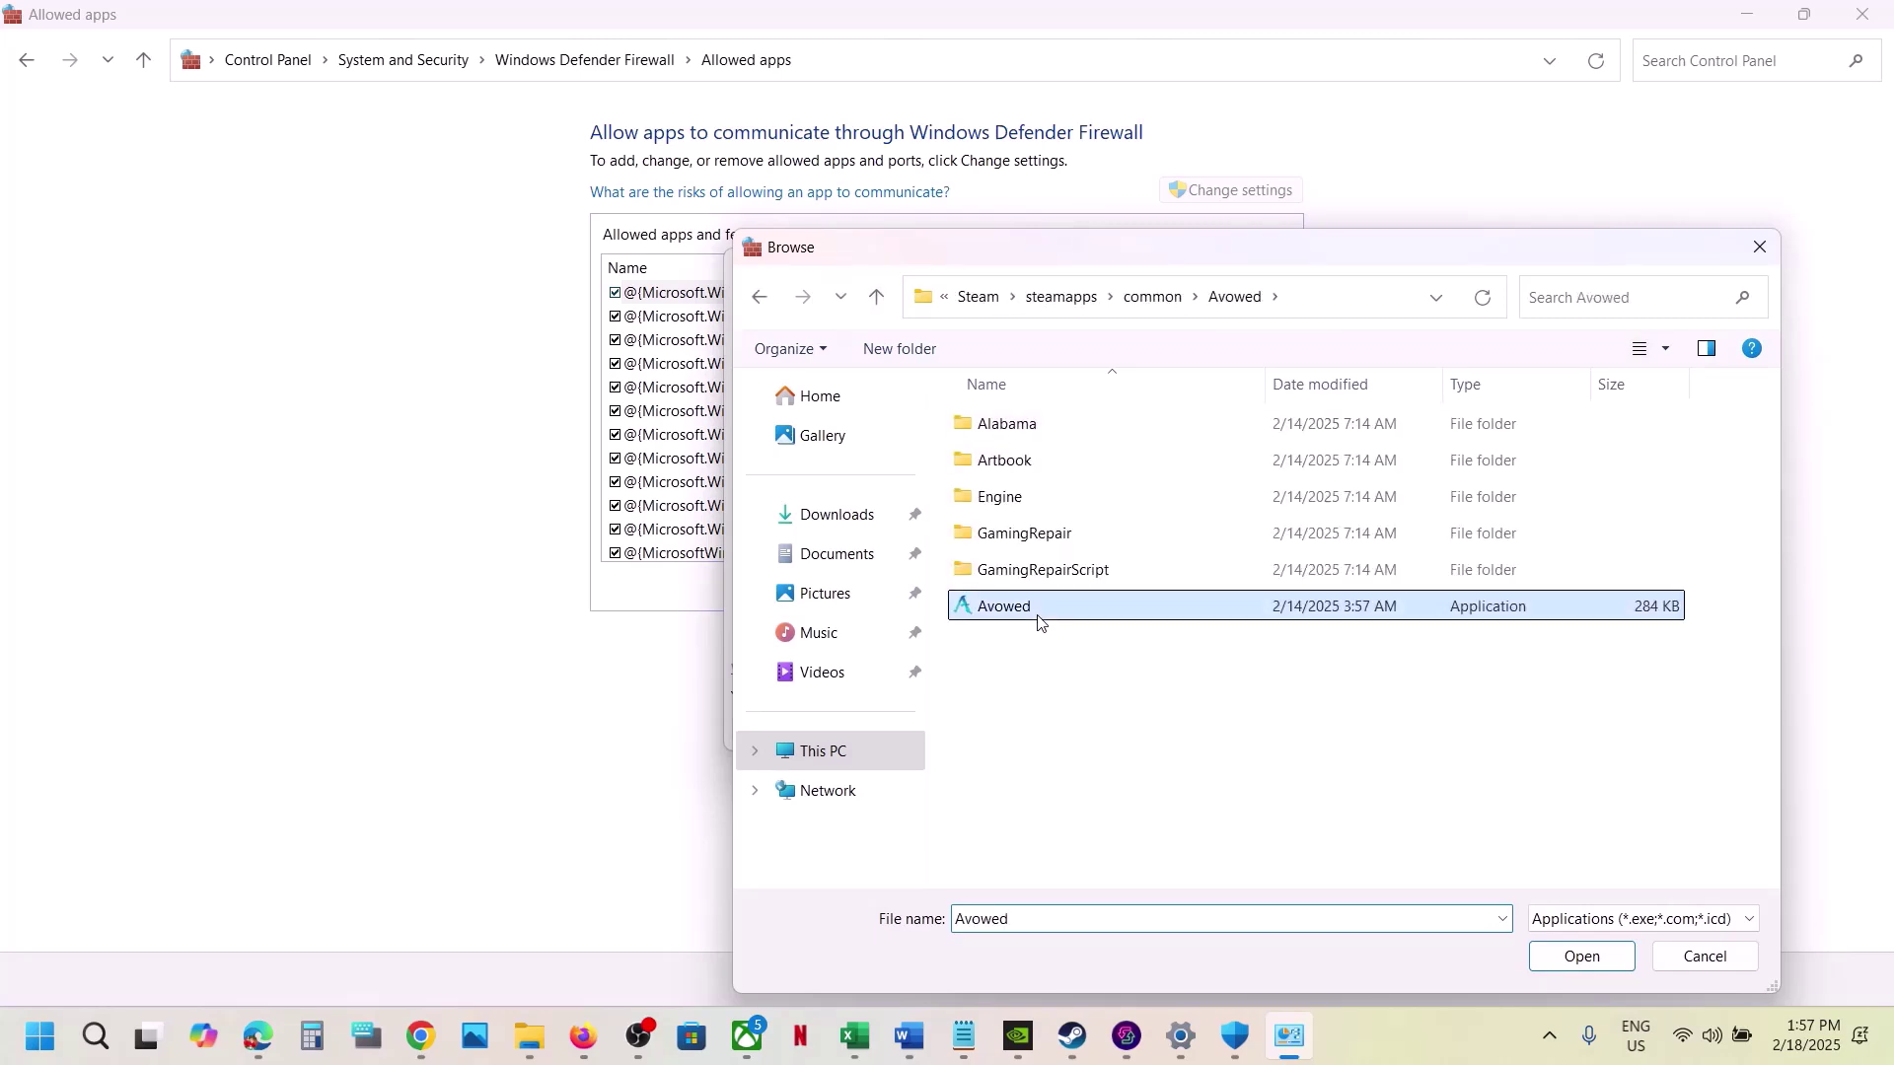
left_click(1593, 957)
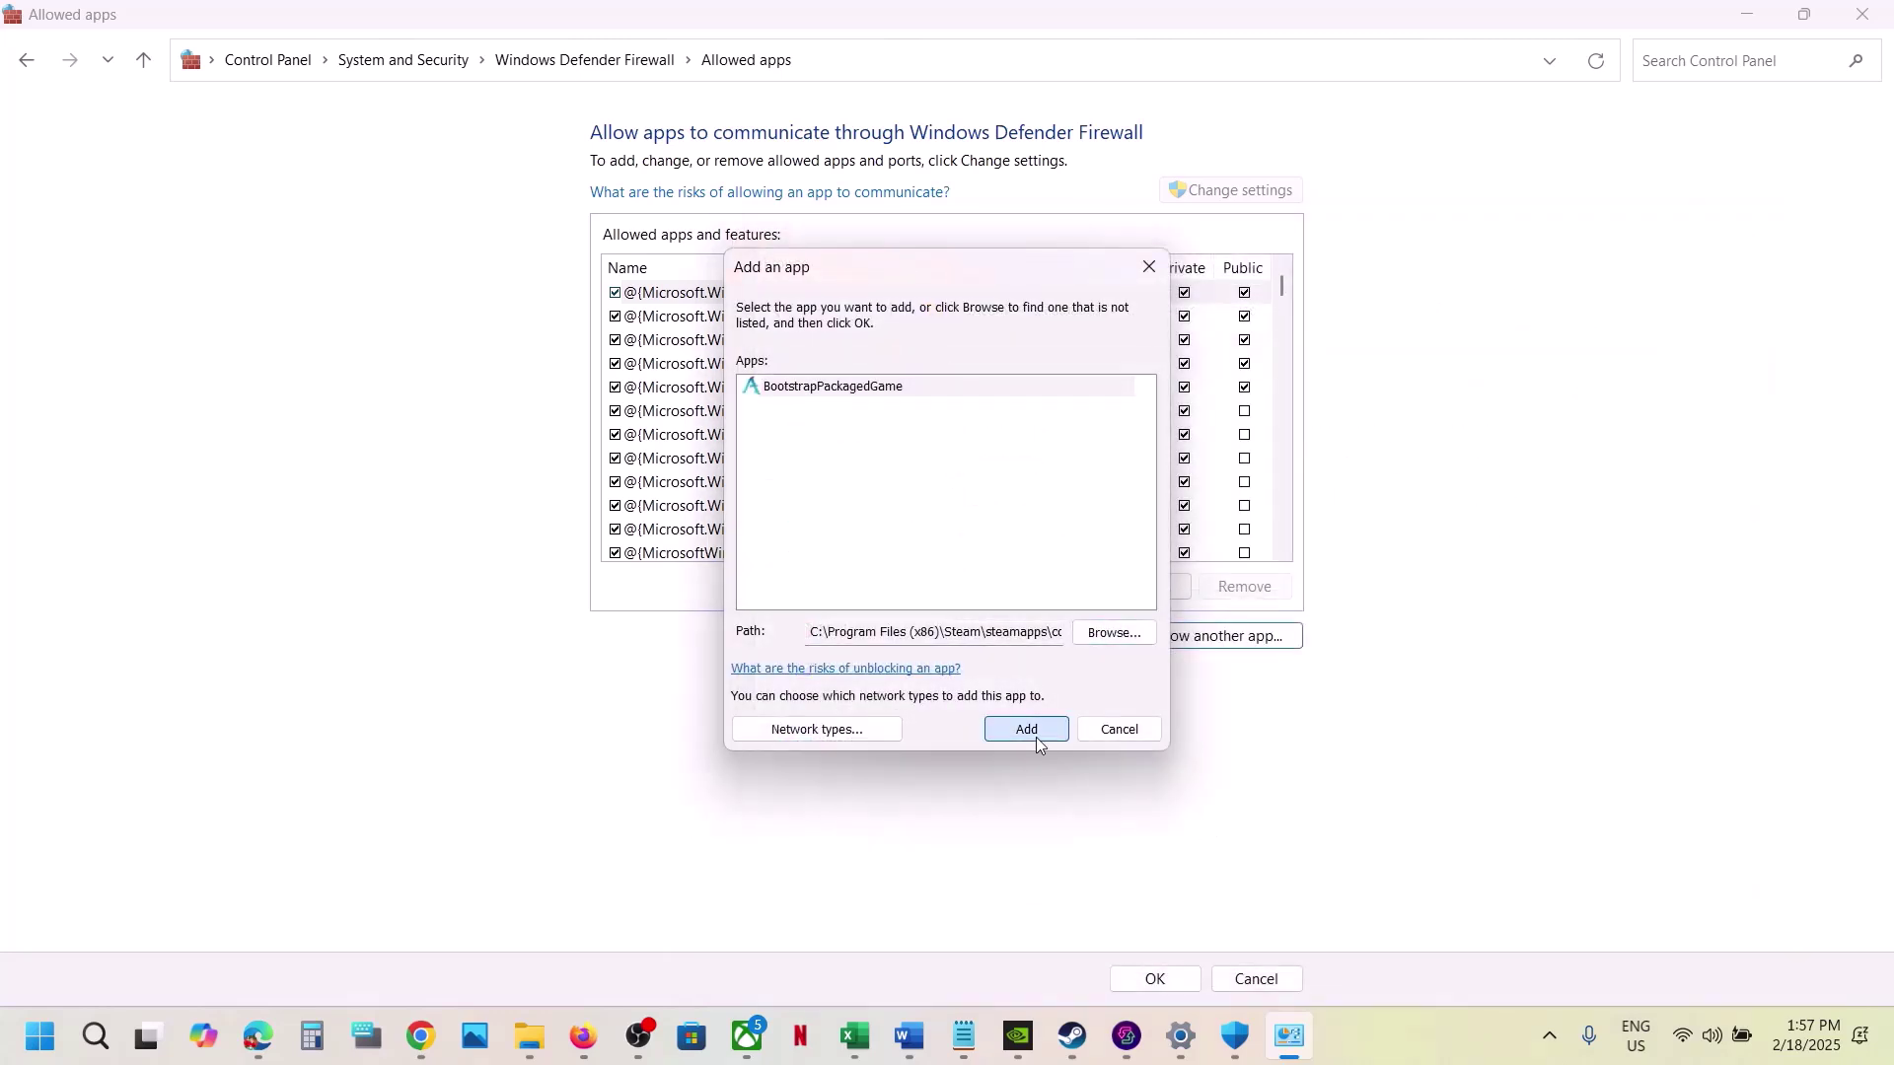
left_click(1035, 737)
left_click(1114, 601)
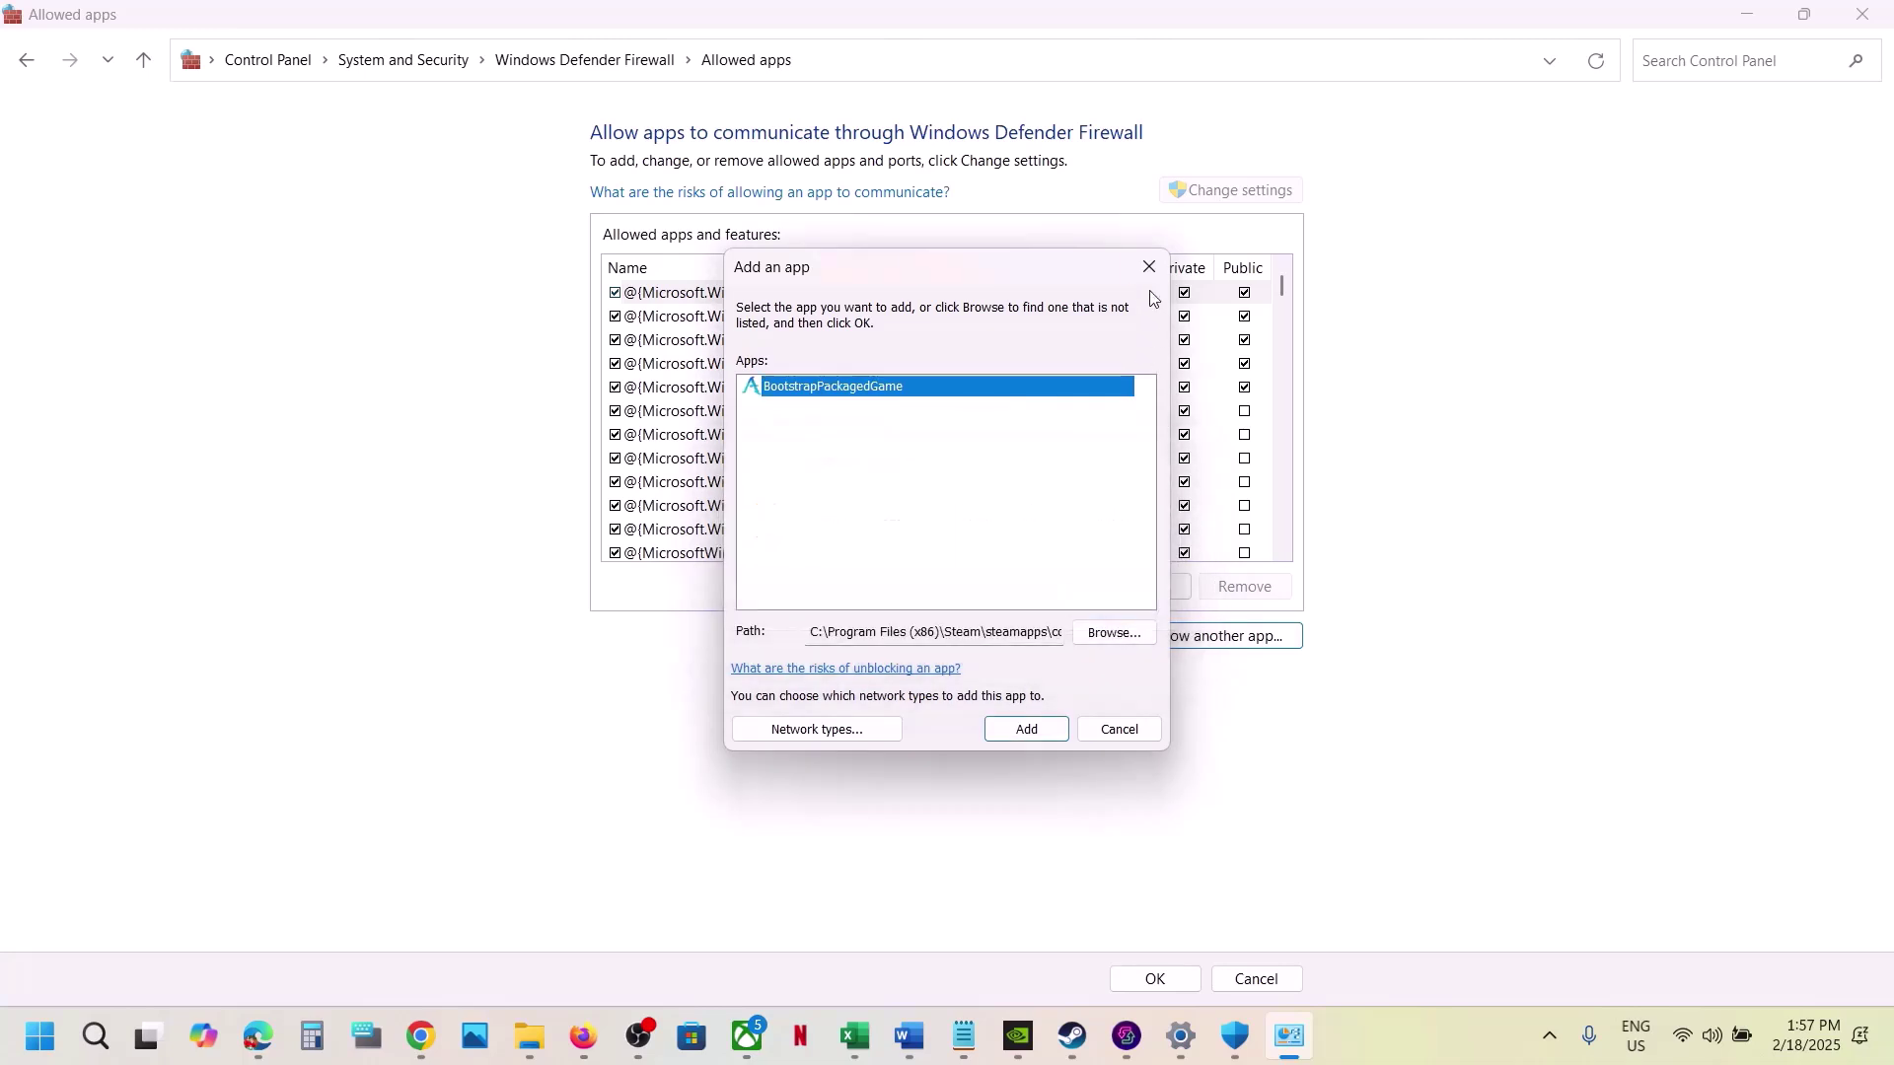
left_click(1149, 268)
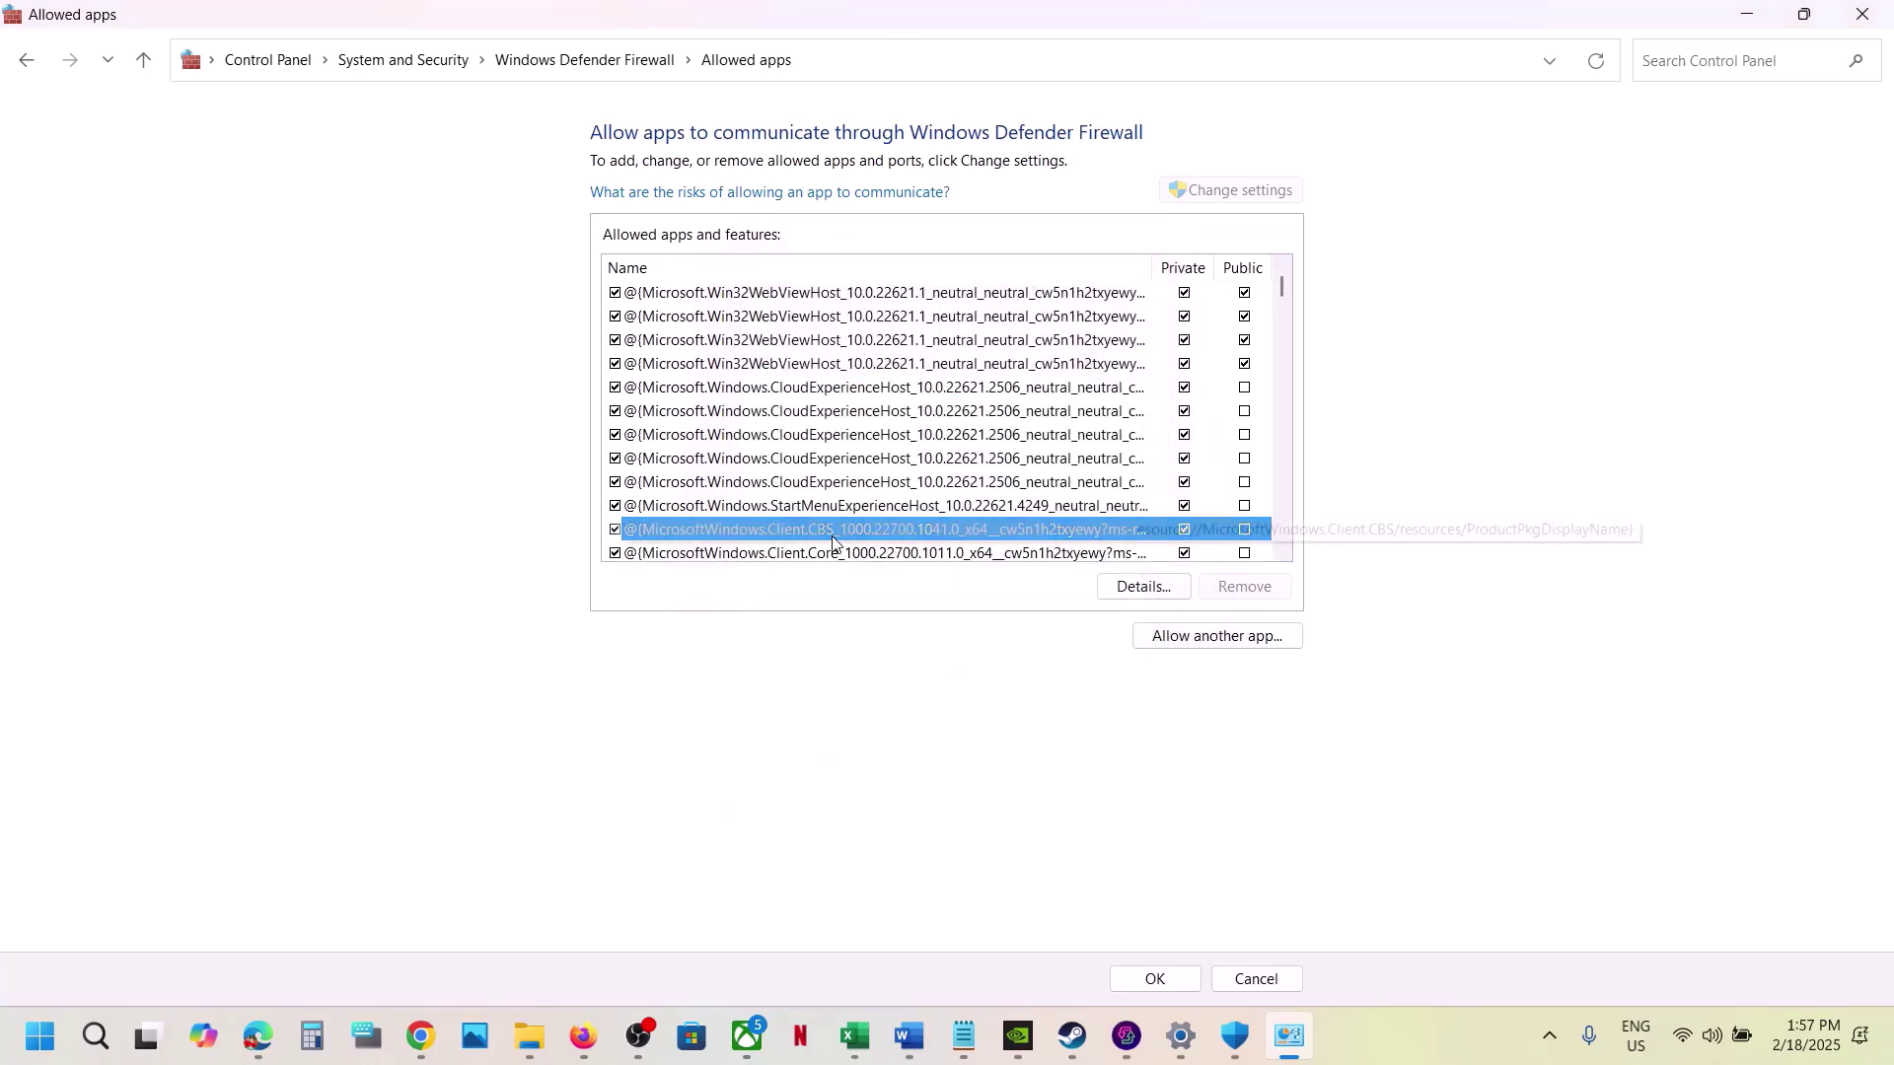
- Examine the Avowed entries in the firewall's allowed apps list, then close the Control Panel, Windows Security and Settings windows
left_click(650, 533)
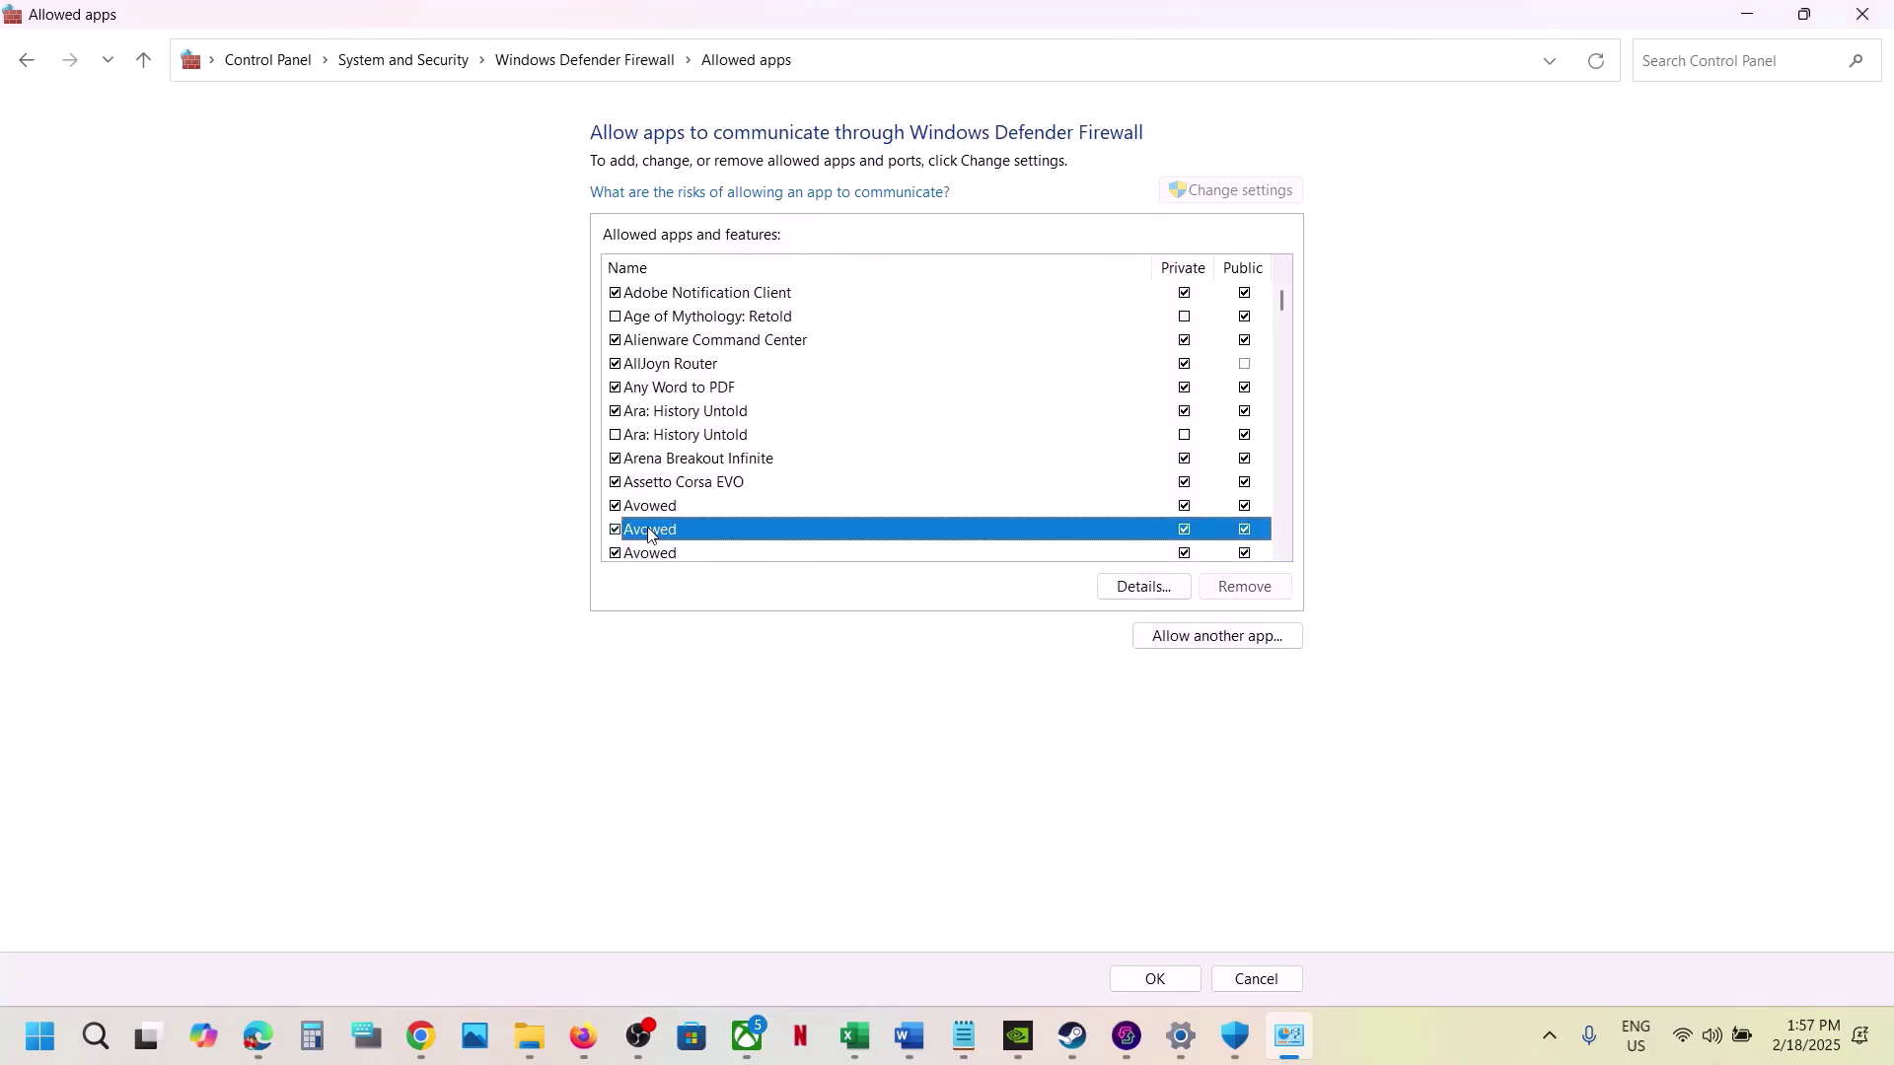
left_click(647, 515)
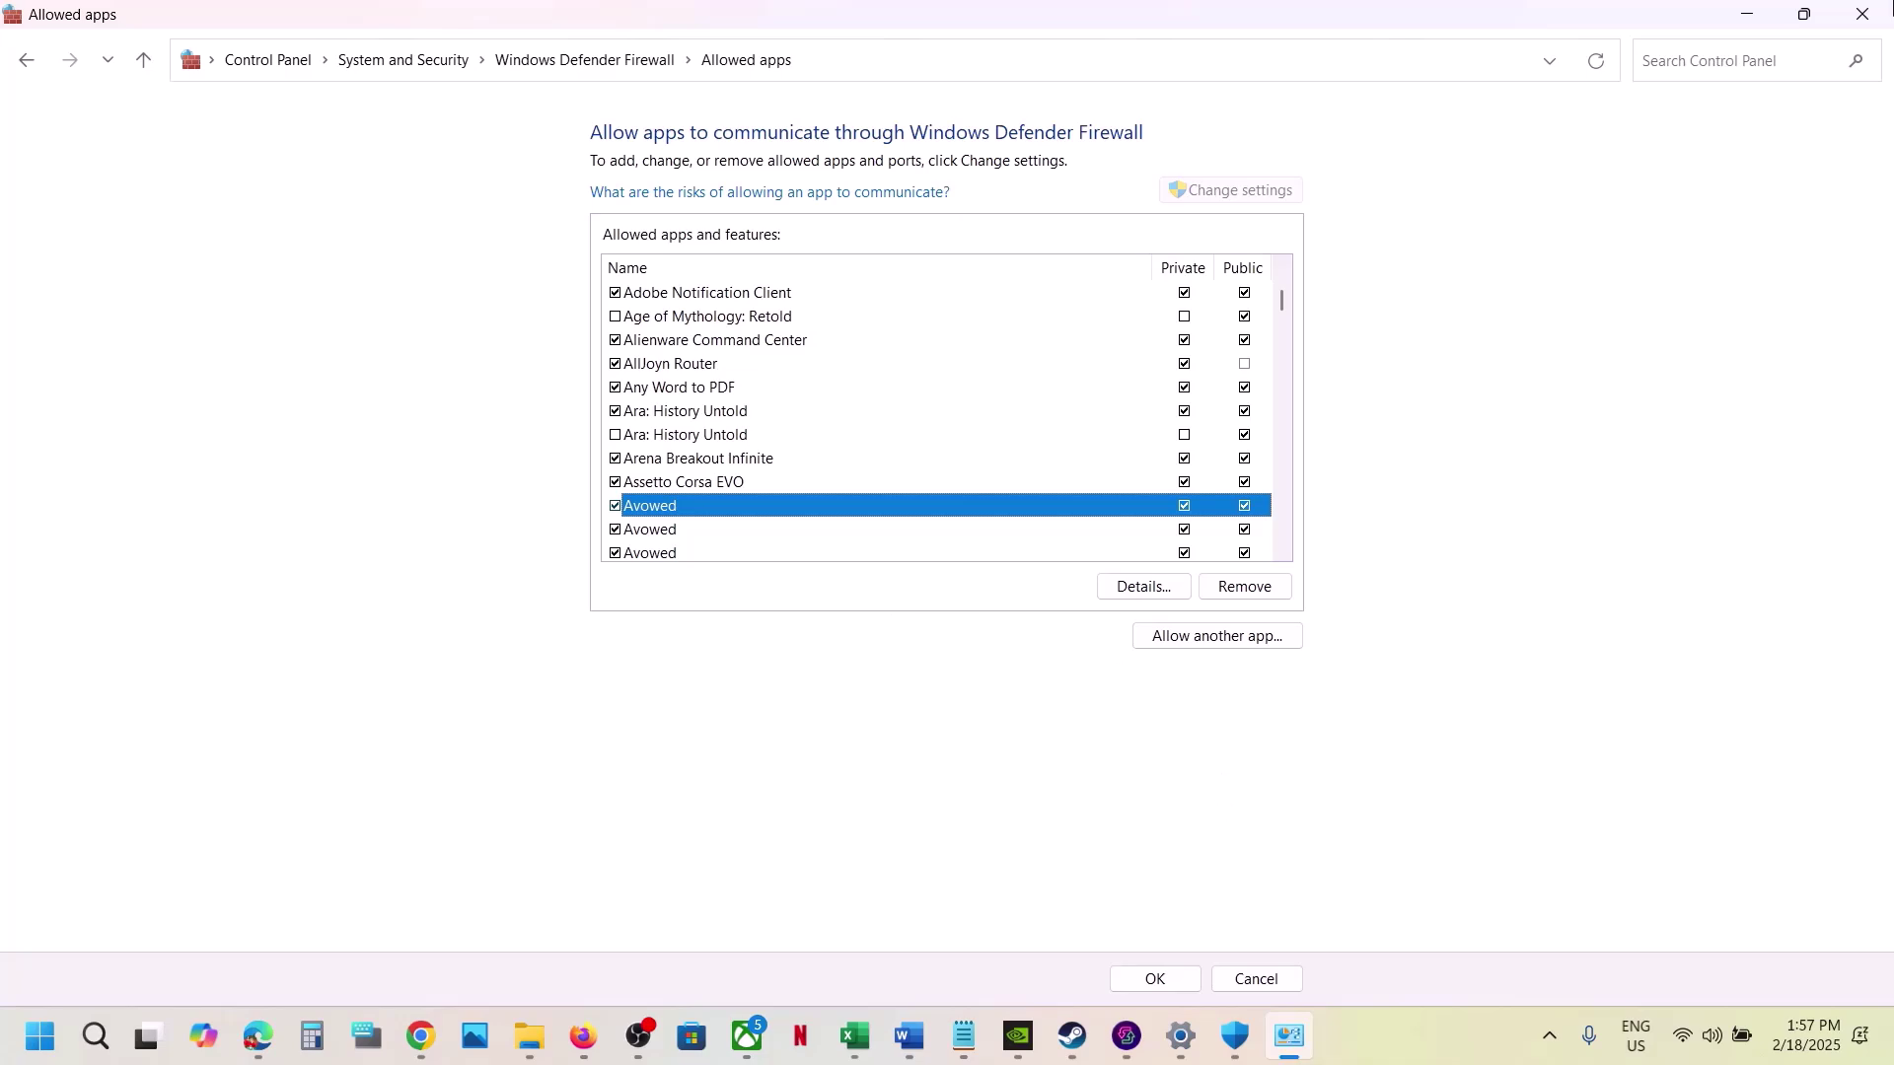
left_click(1864, 14)
left_click(1864, 14)
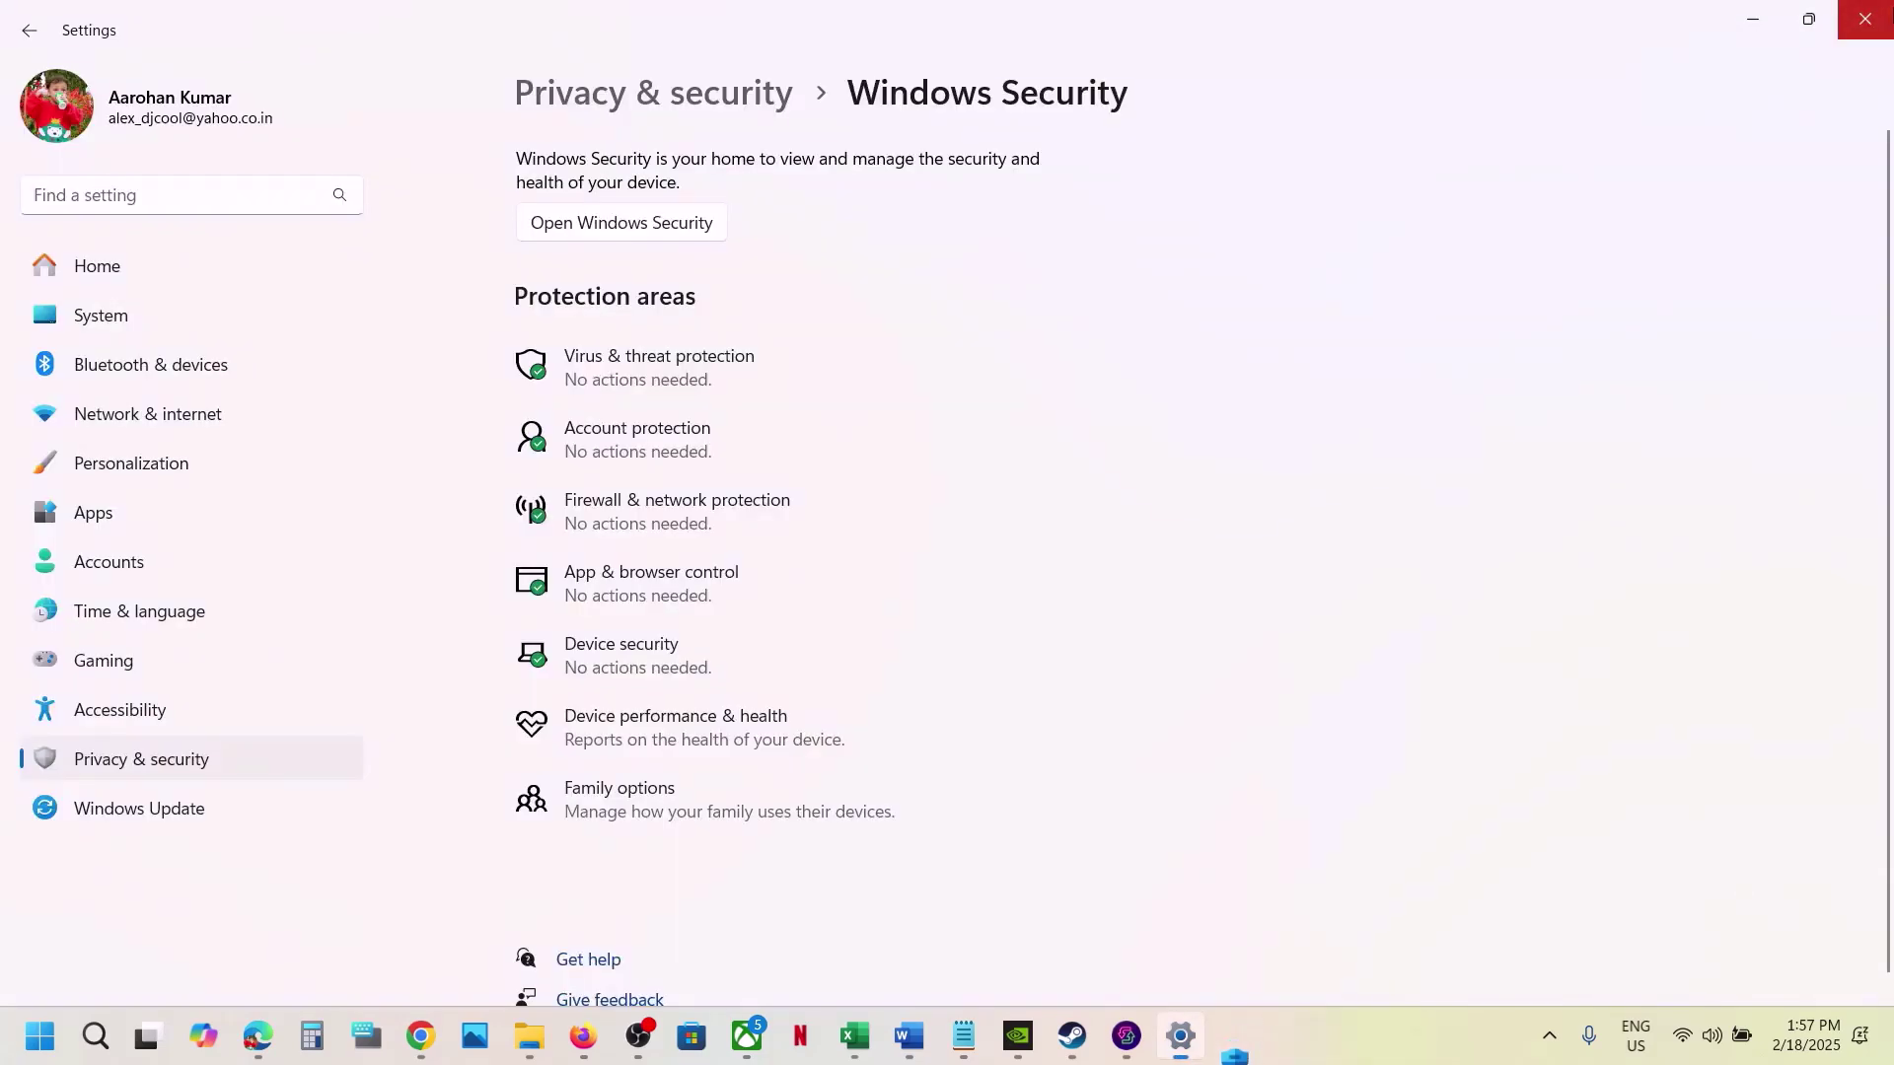
left_click(1864, 14)
- Highlight the Step 9 instruction in Word, then view the file verification option under Installed Files in Avowed's Steam properties
scroll(818, 638, "down", 3)
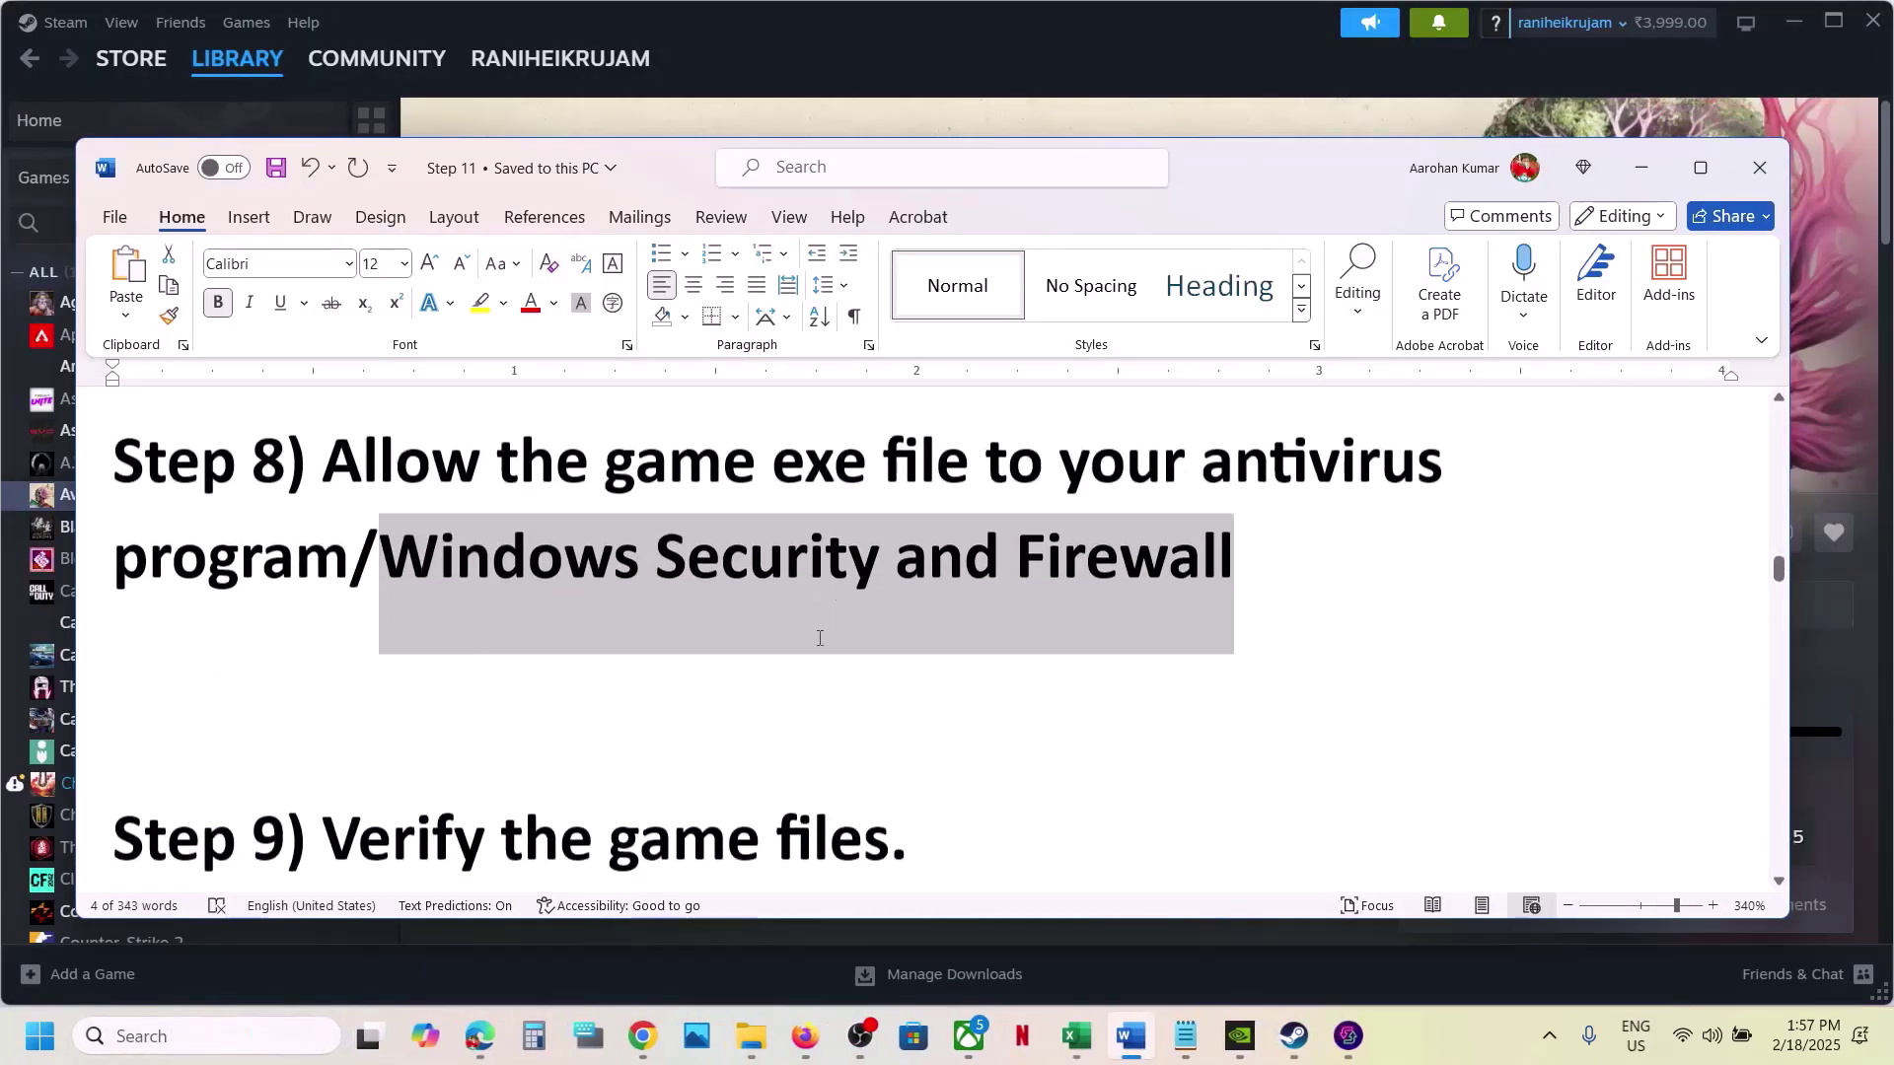
left_click_drag(324, 656, 848, 697)
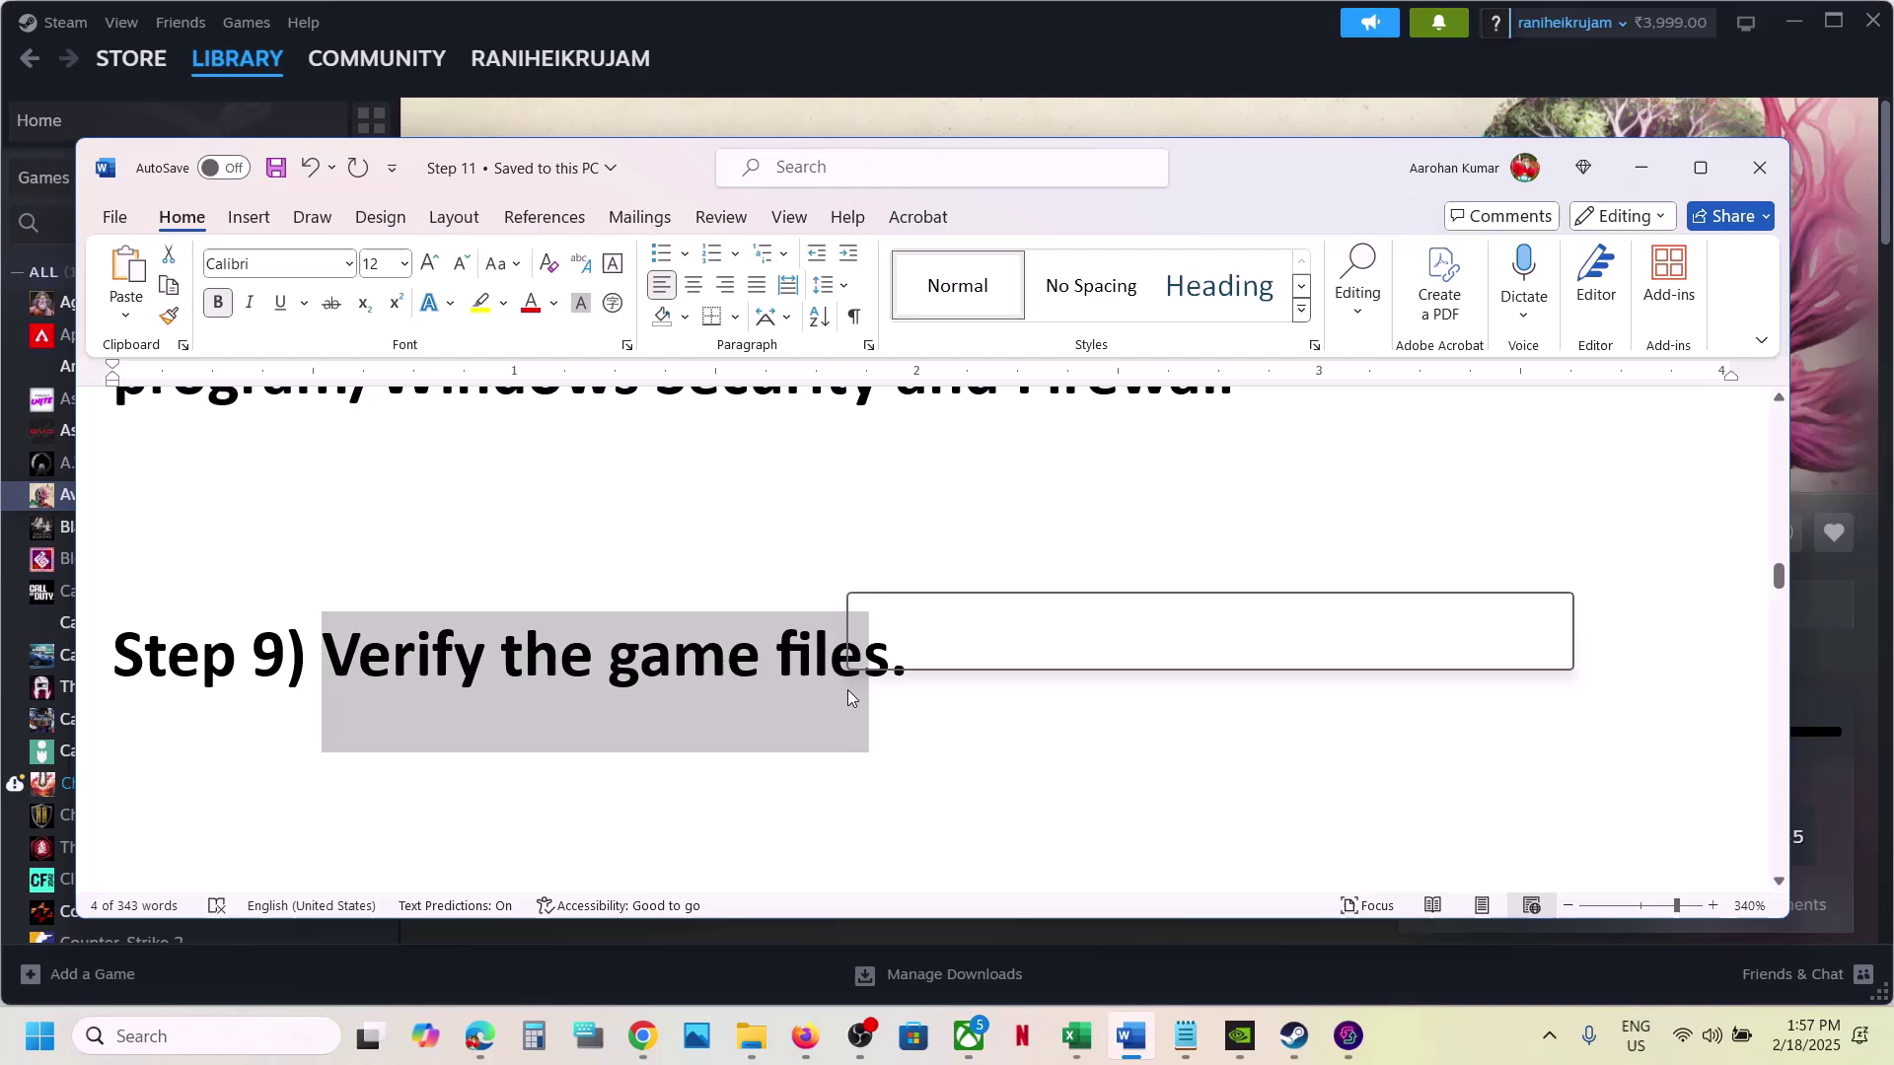
left_click(943, 16)
right_click(146, 506)
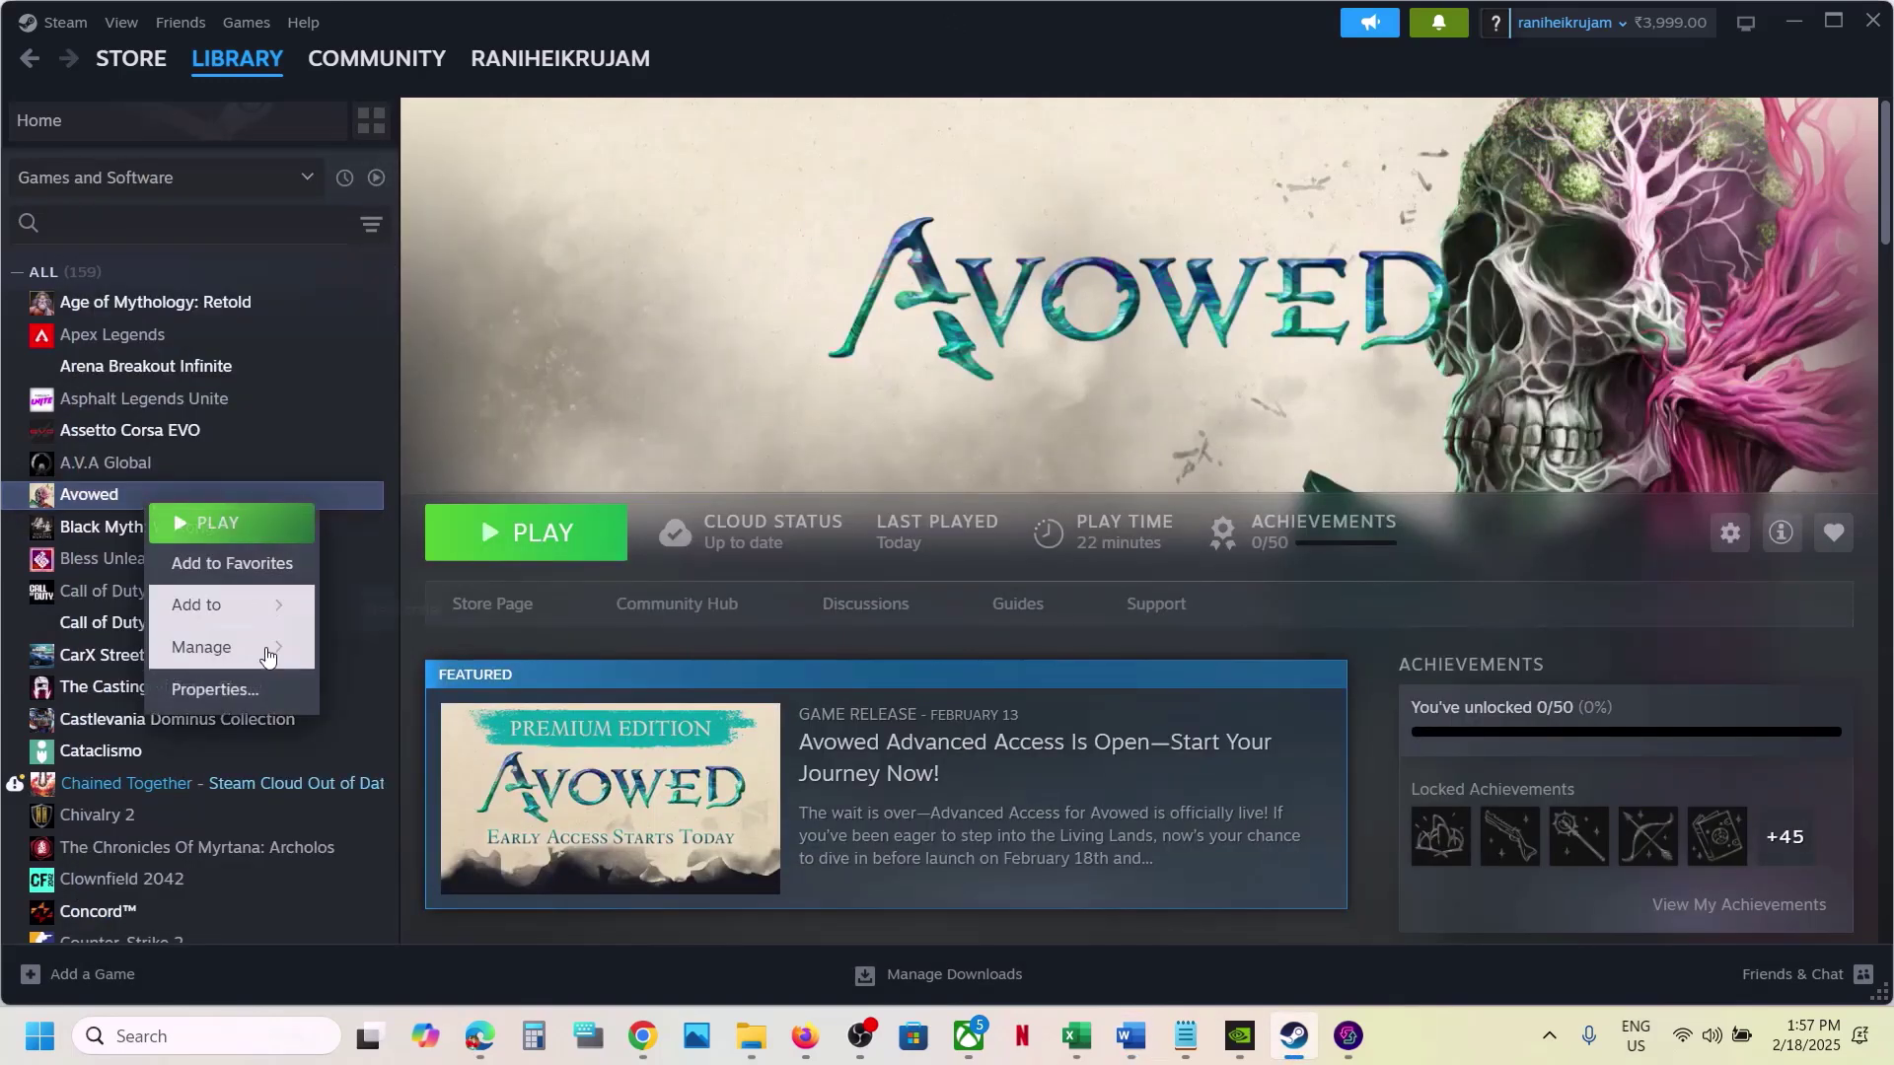
left_click(252, 688)
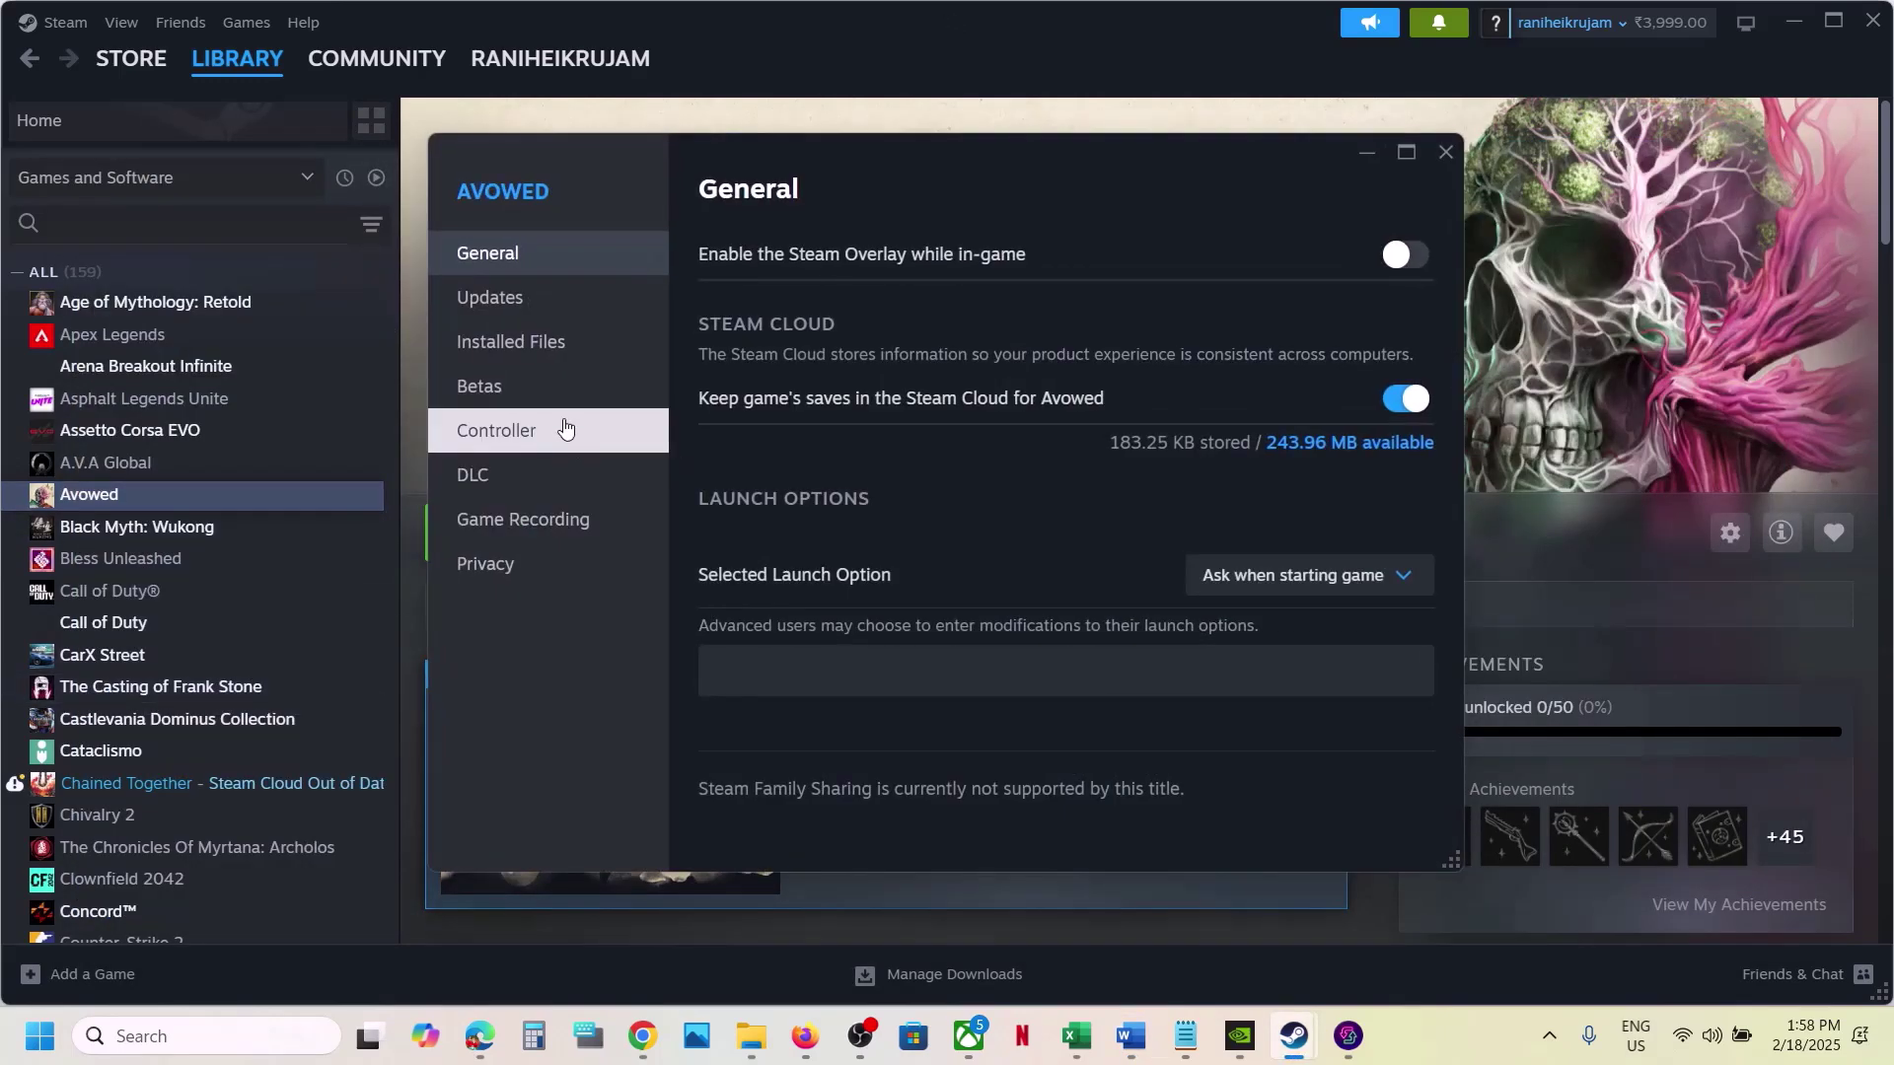
left_click(520, 345)
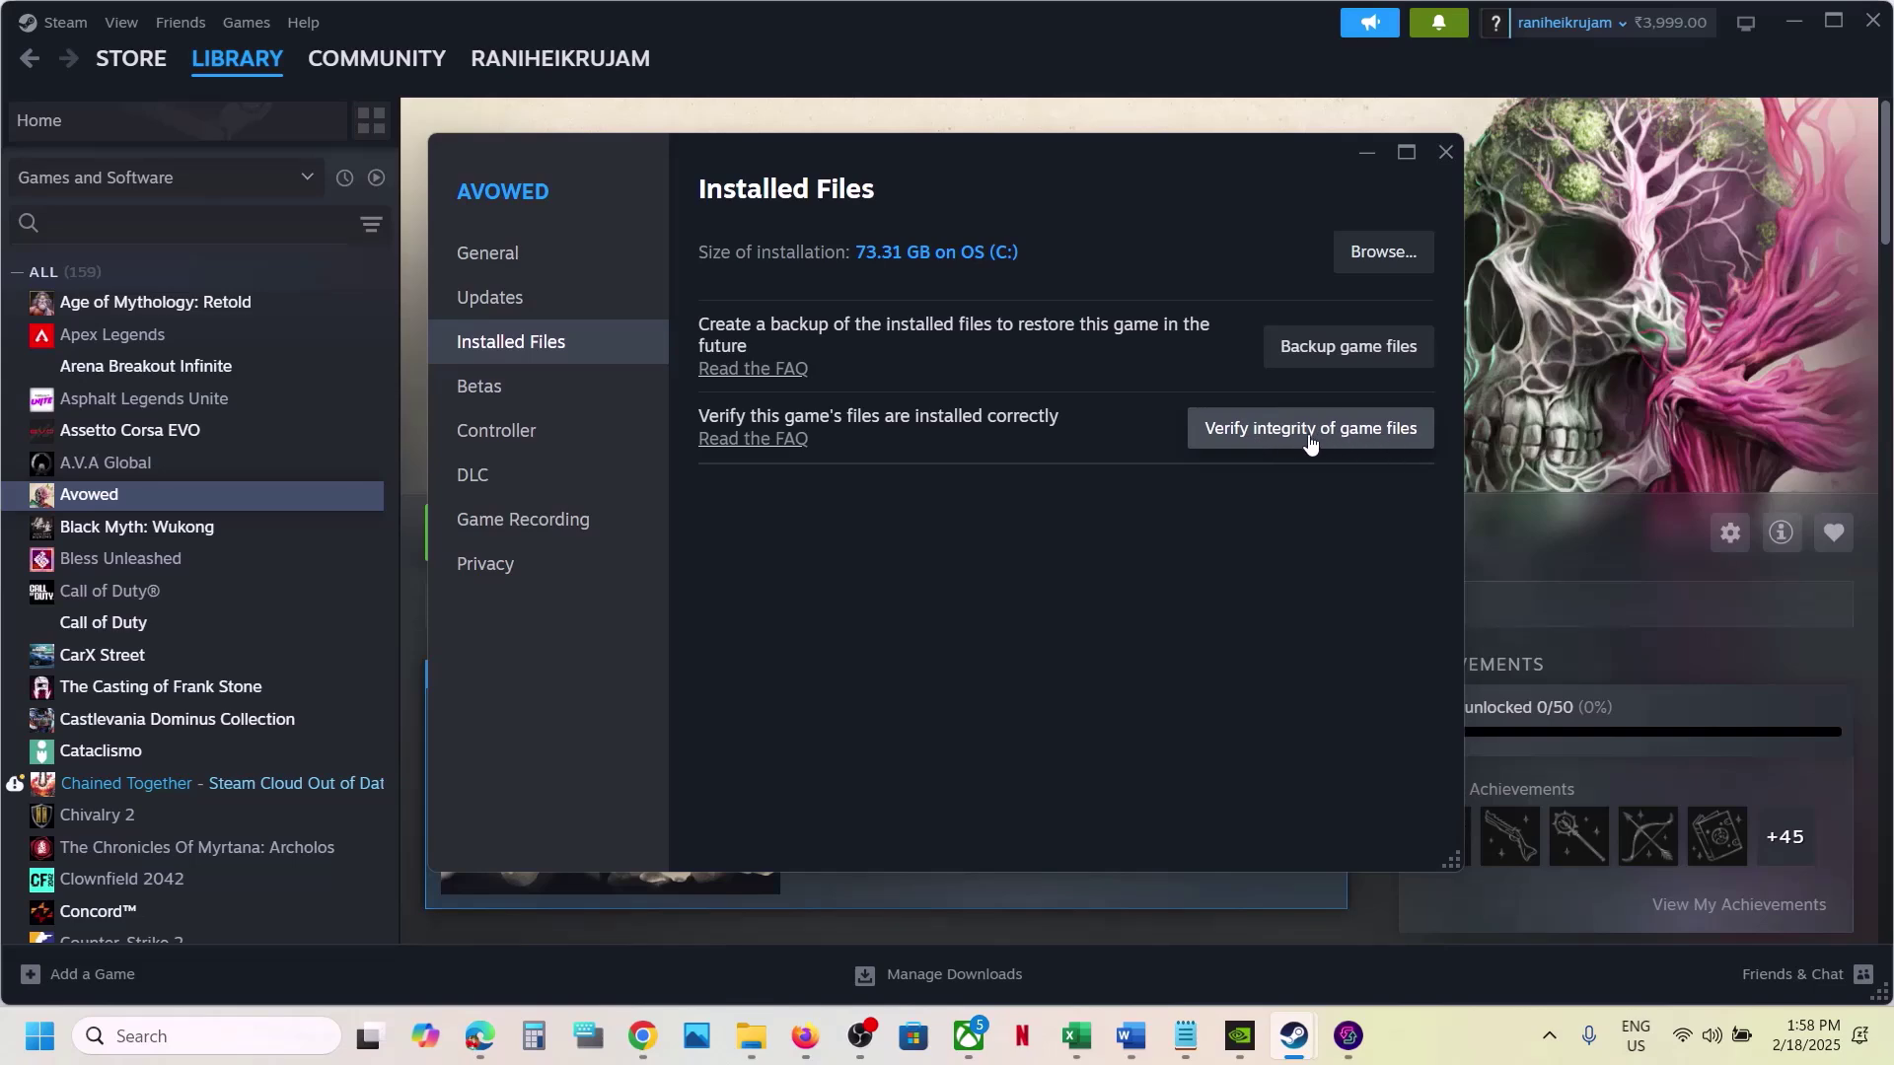
left_click(1443, 153)
- Switch to the Word document and highlight "Delete the config folder" in Step 10
left_click(1131, 1036)
scroll(887, 740, "down", 3)
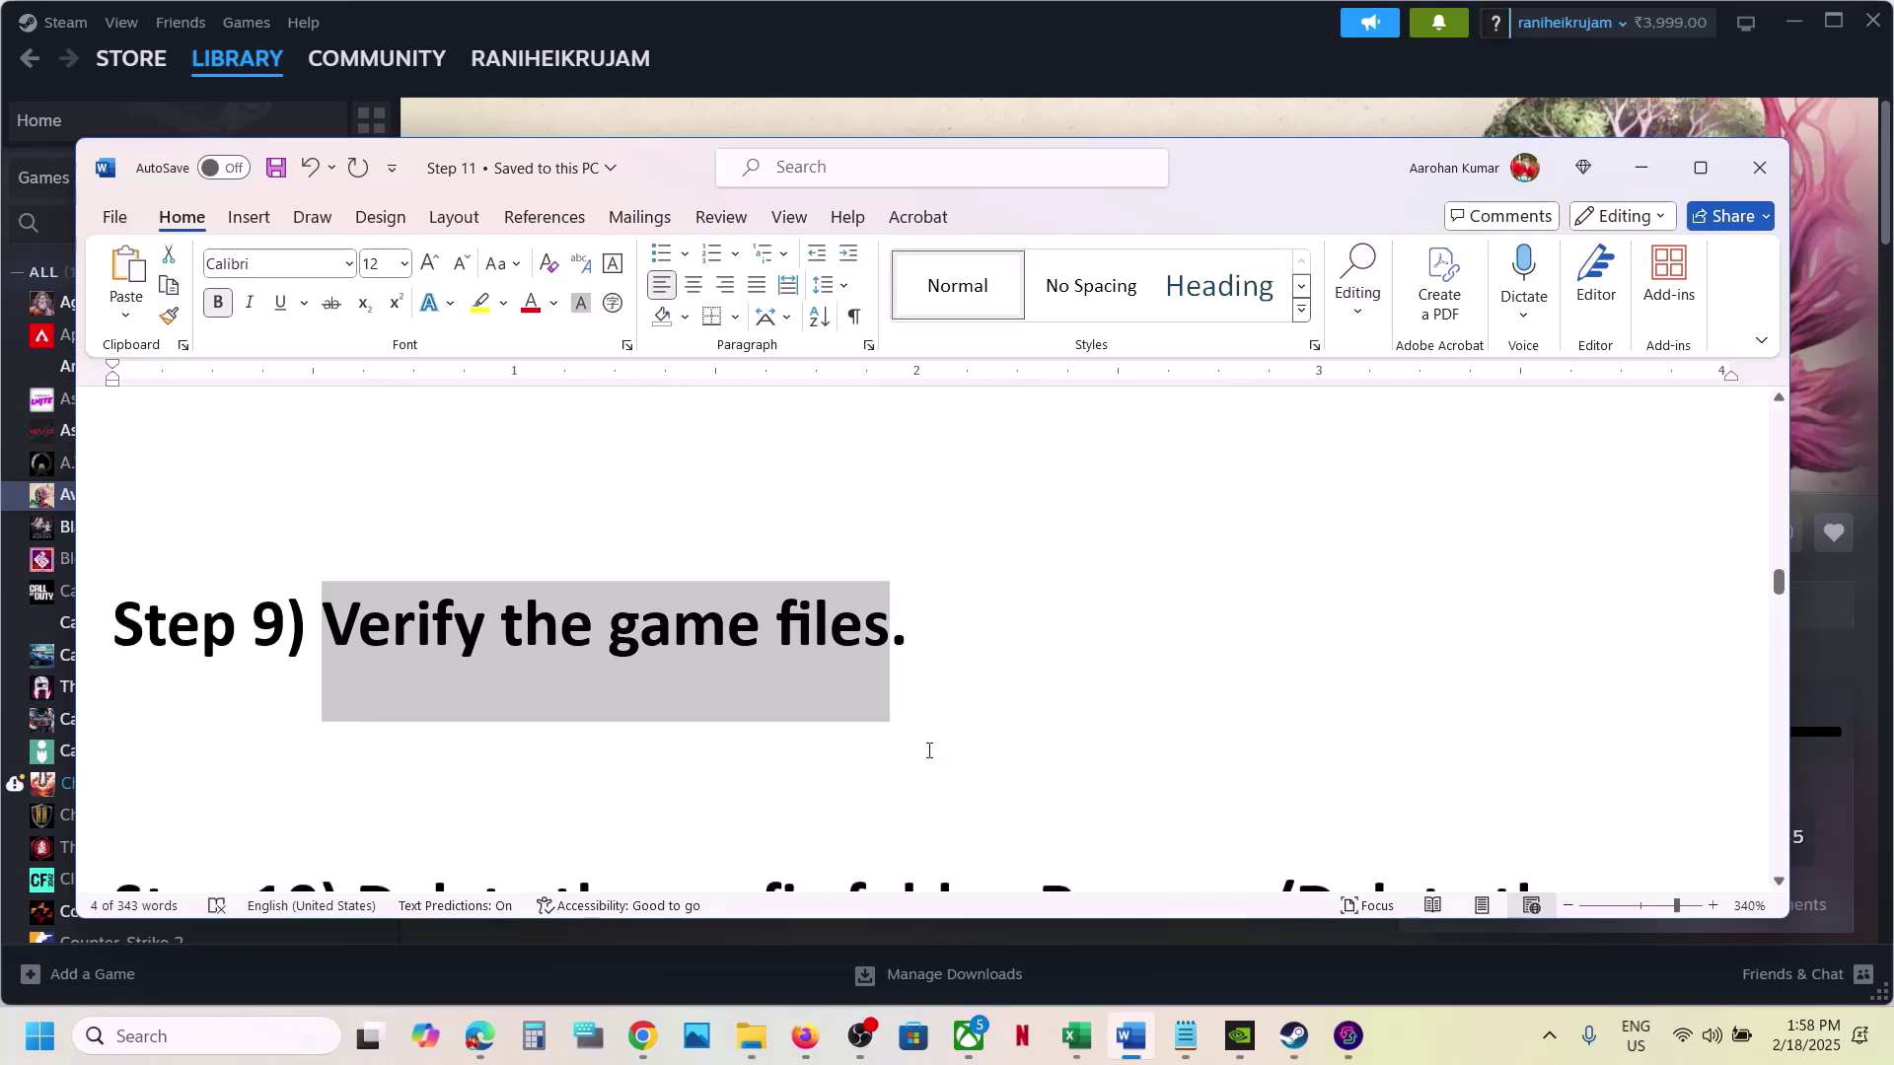
left_click_drag(358, 639, 927, 653)
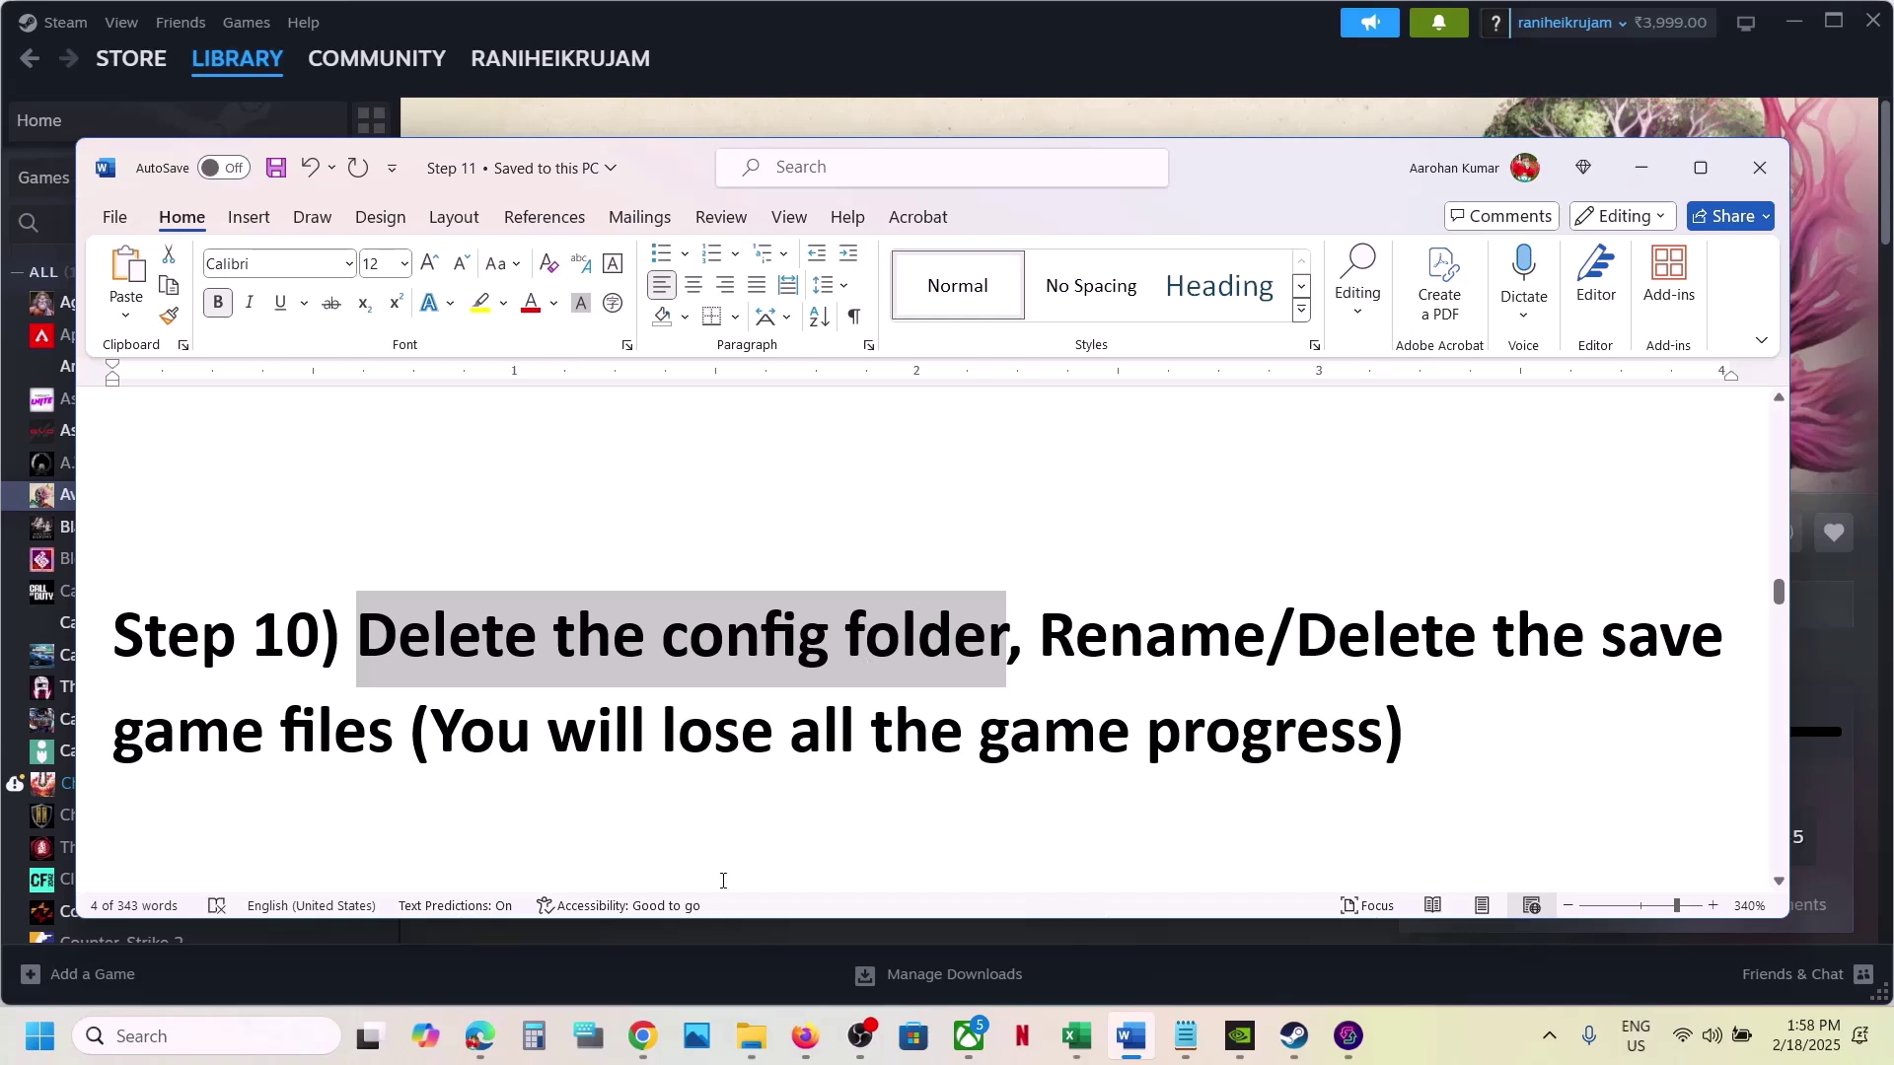
- Open a new File Explorer window and go to the user's profile folder under Users on the C: drive
right_click(750, 1035)
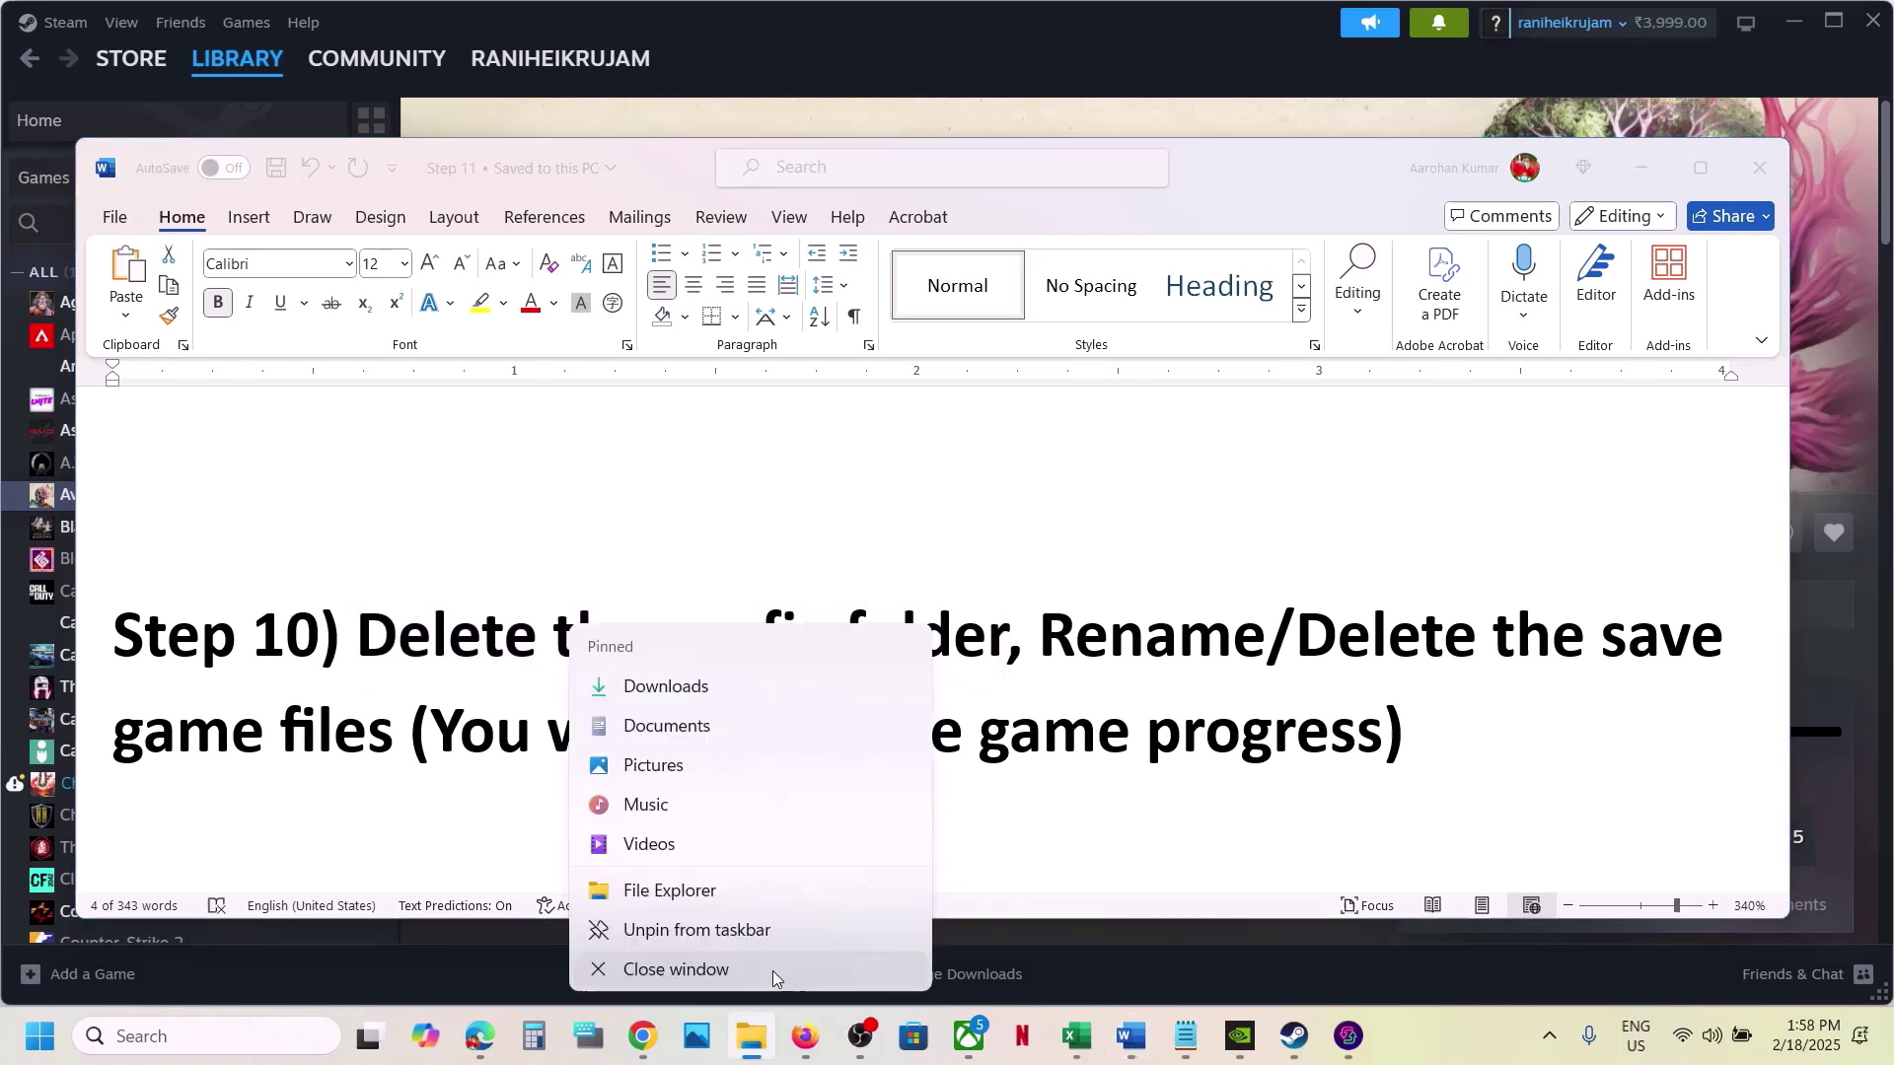
left_click(653, 897)
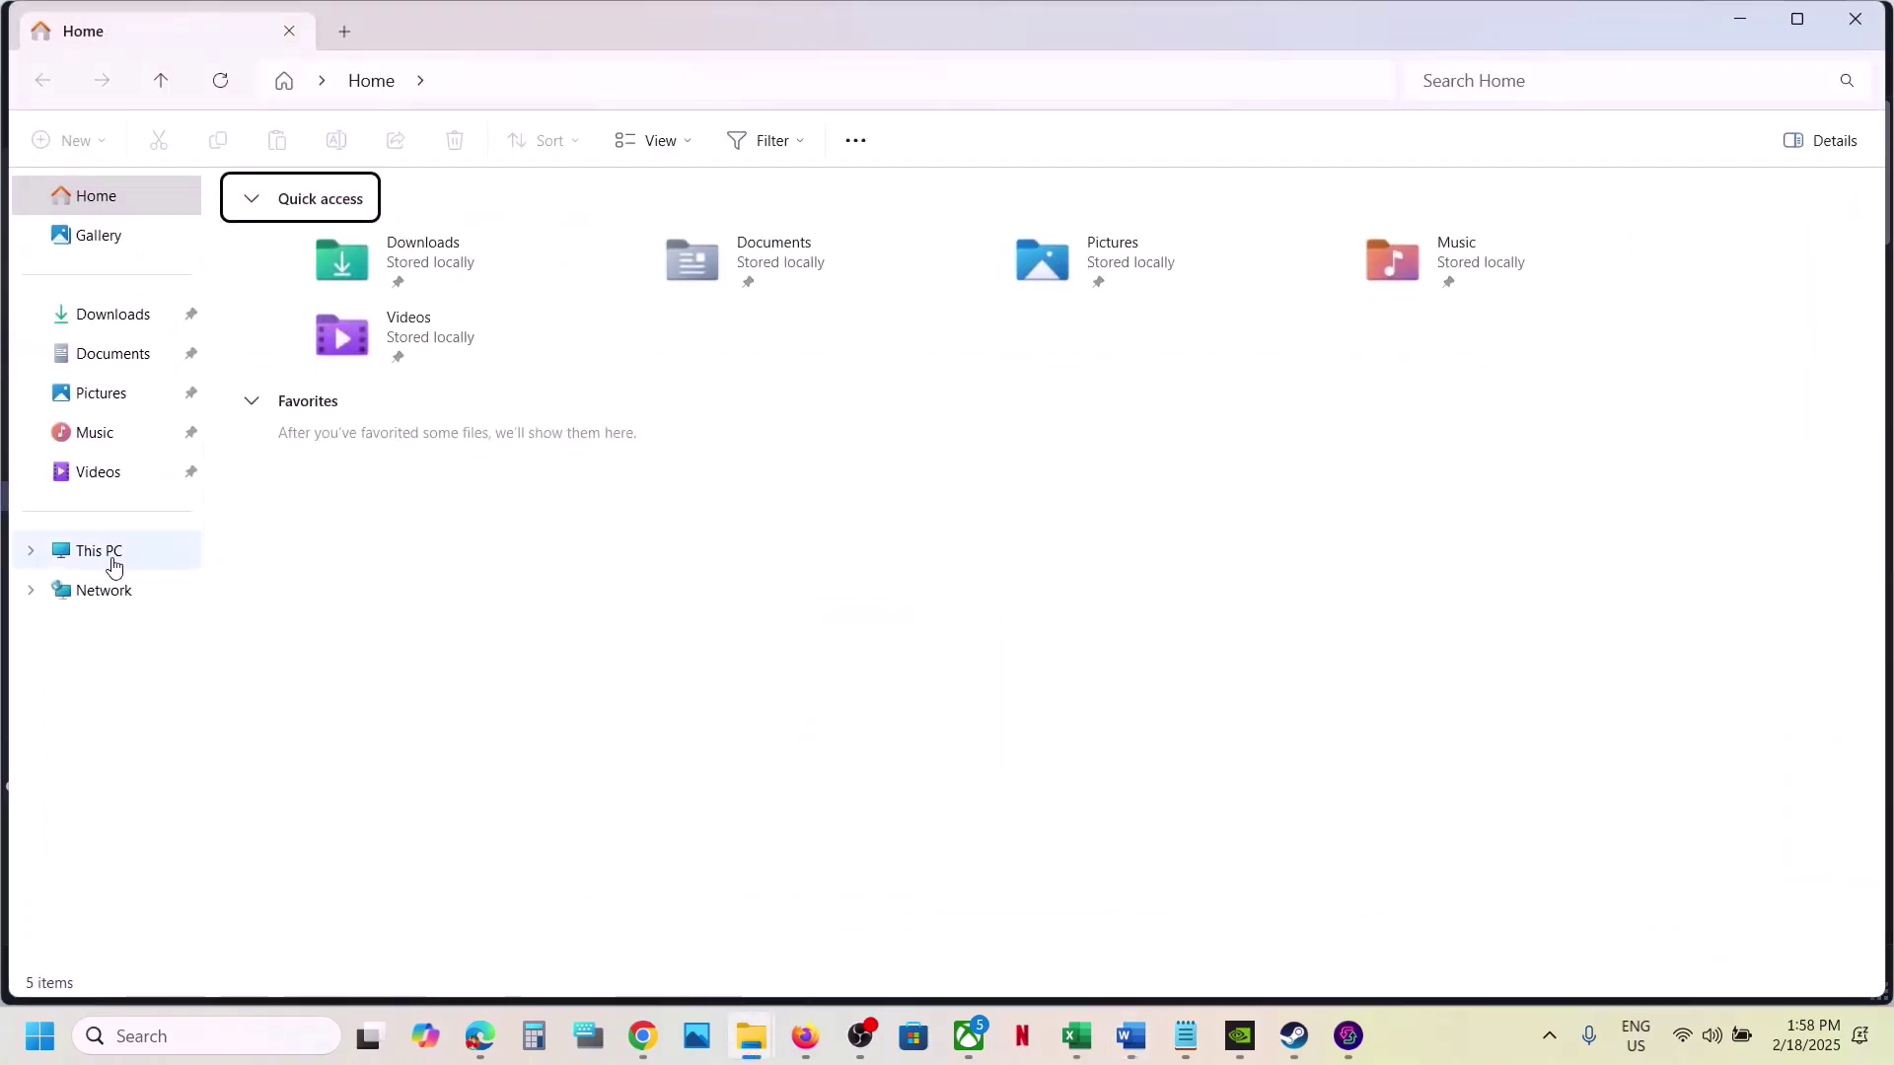
left_click(109, 555)
double_click(430, 246)
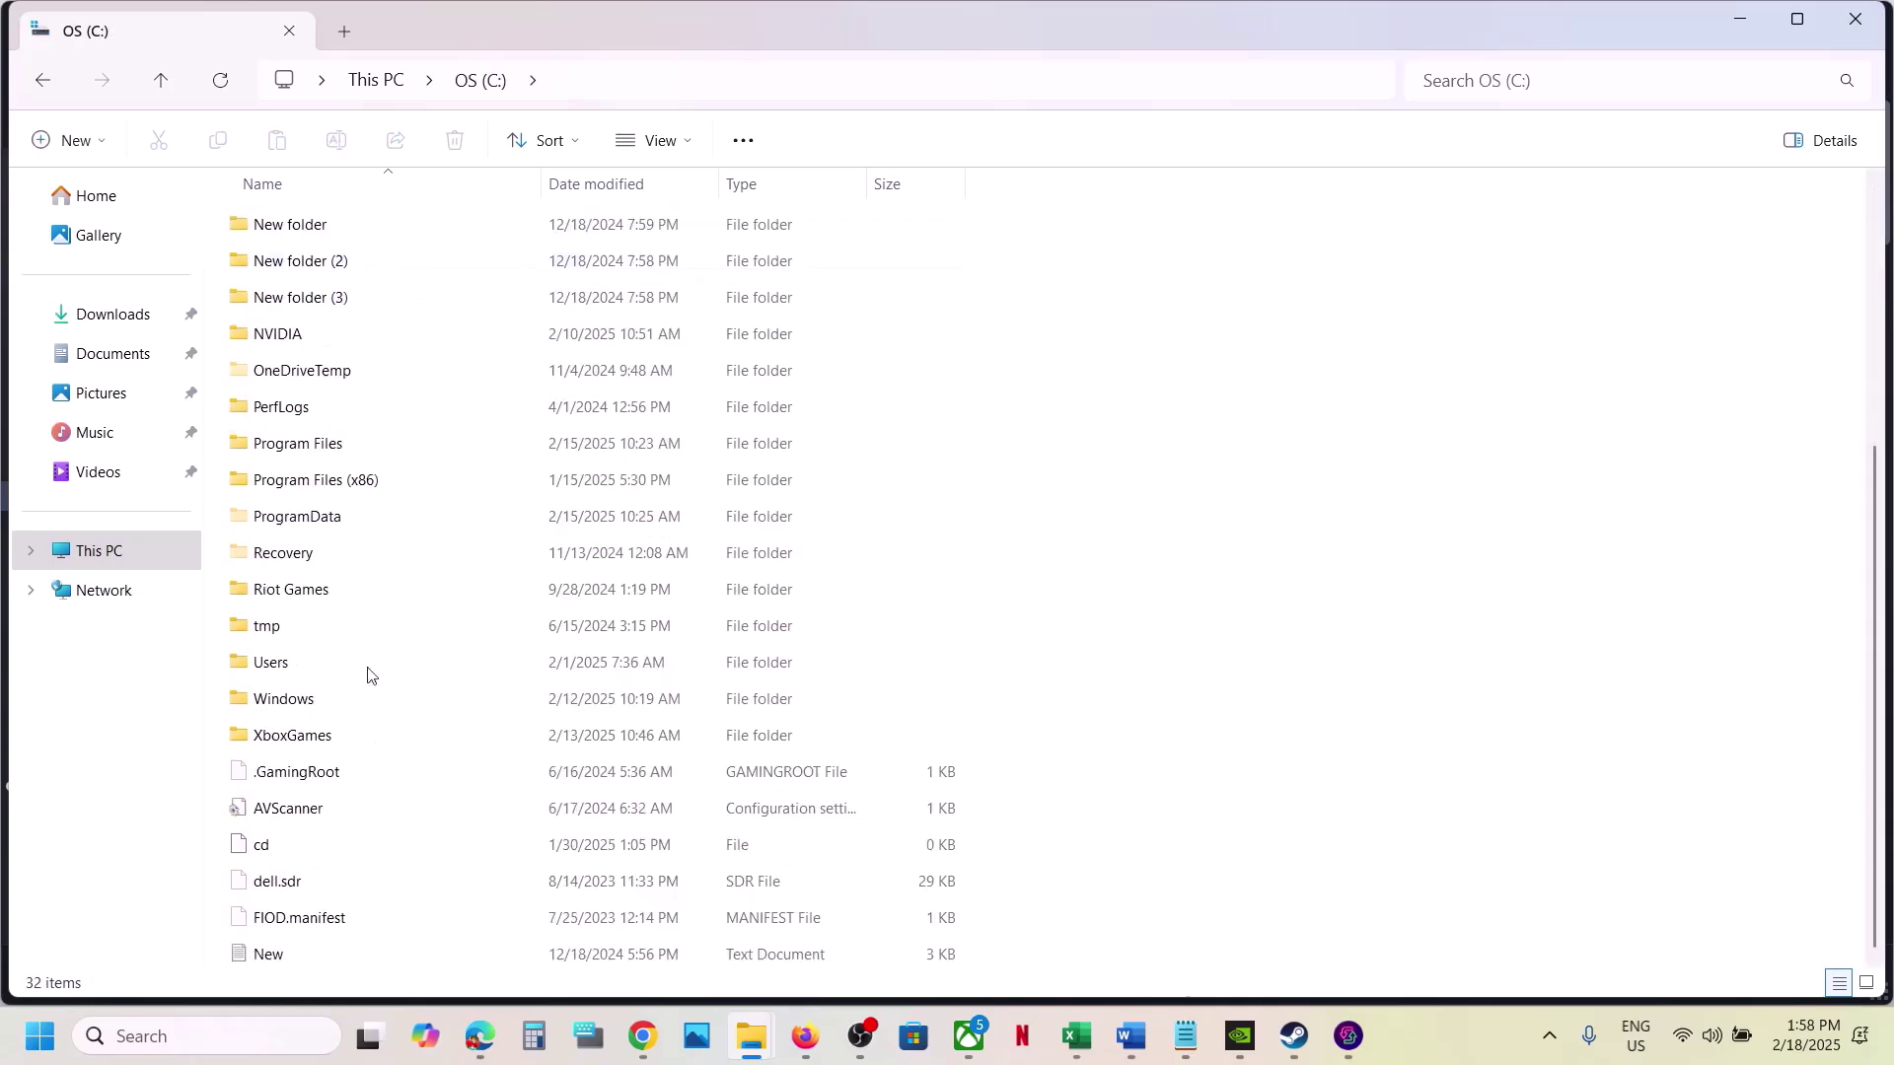
left_click(285, 671)
double_click(284, 671)
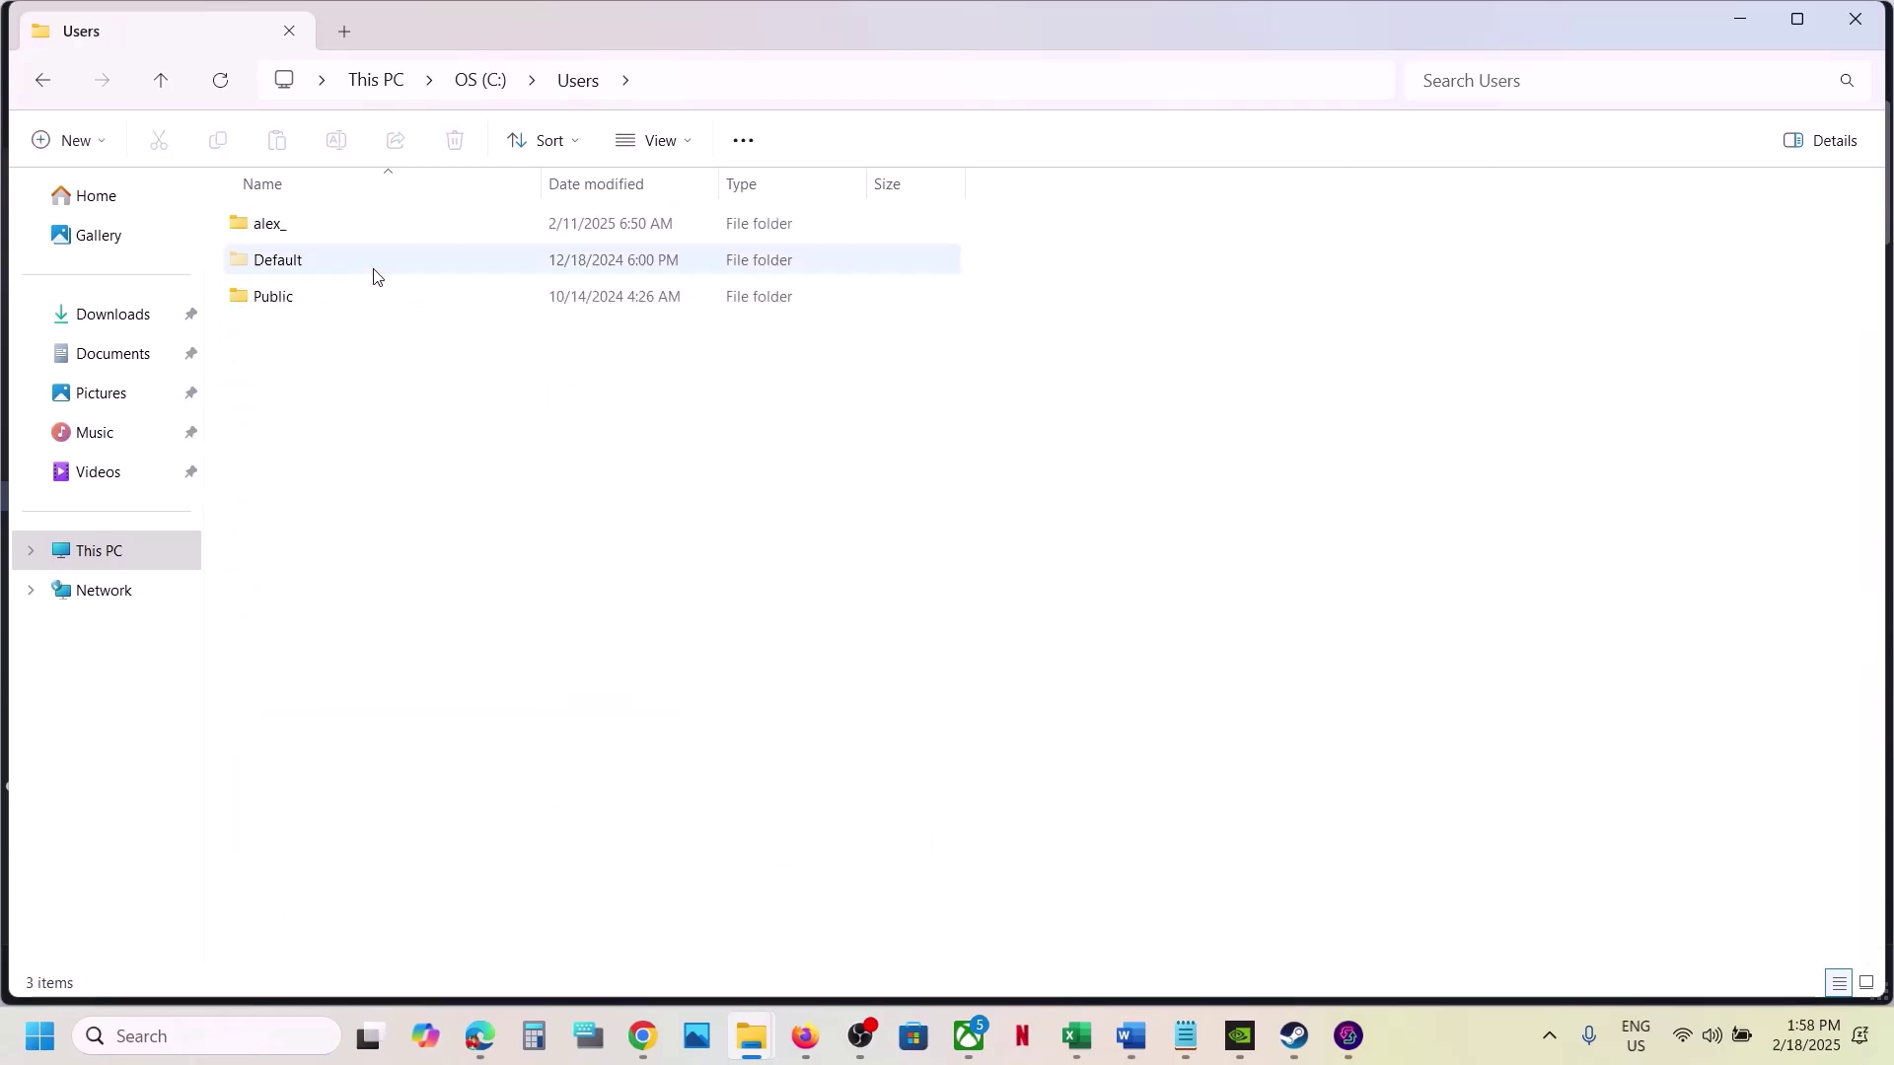
double_click(304, 230)
- Check that hidden items are set to show, then open the AppData folder
left_click(301, 480)
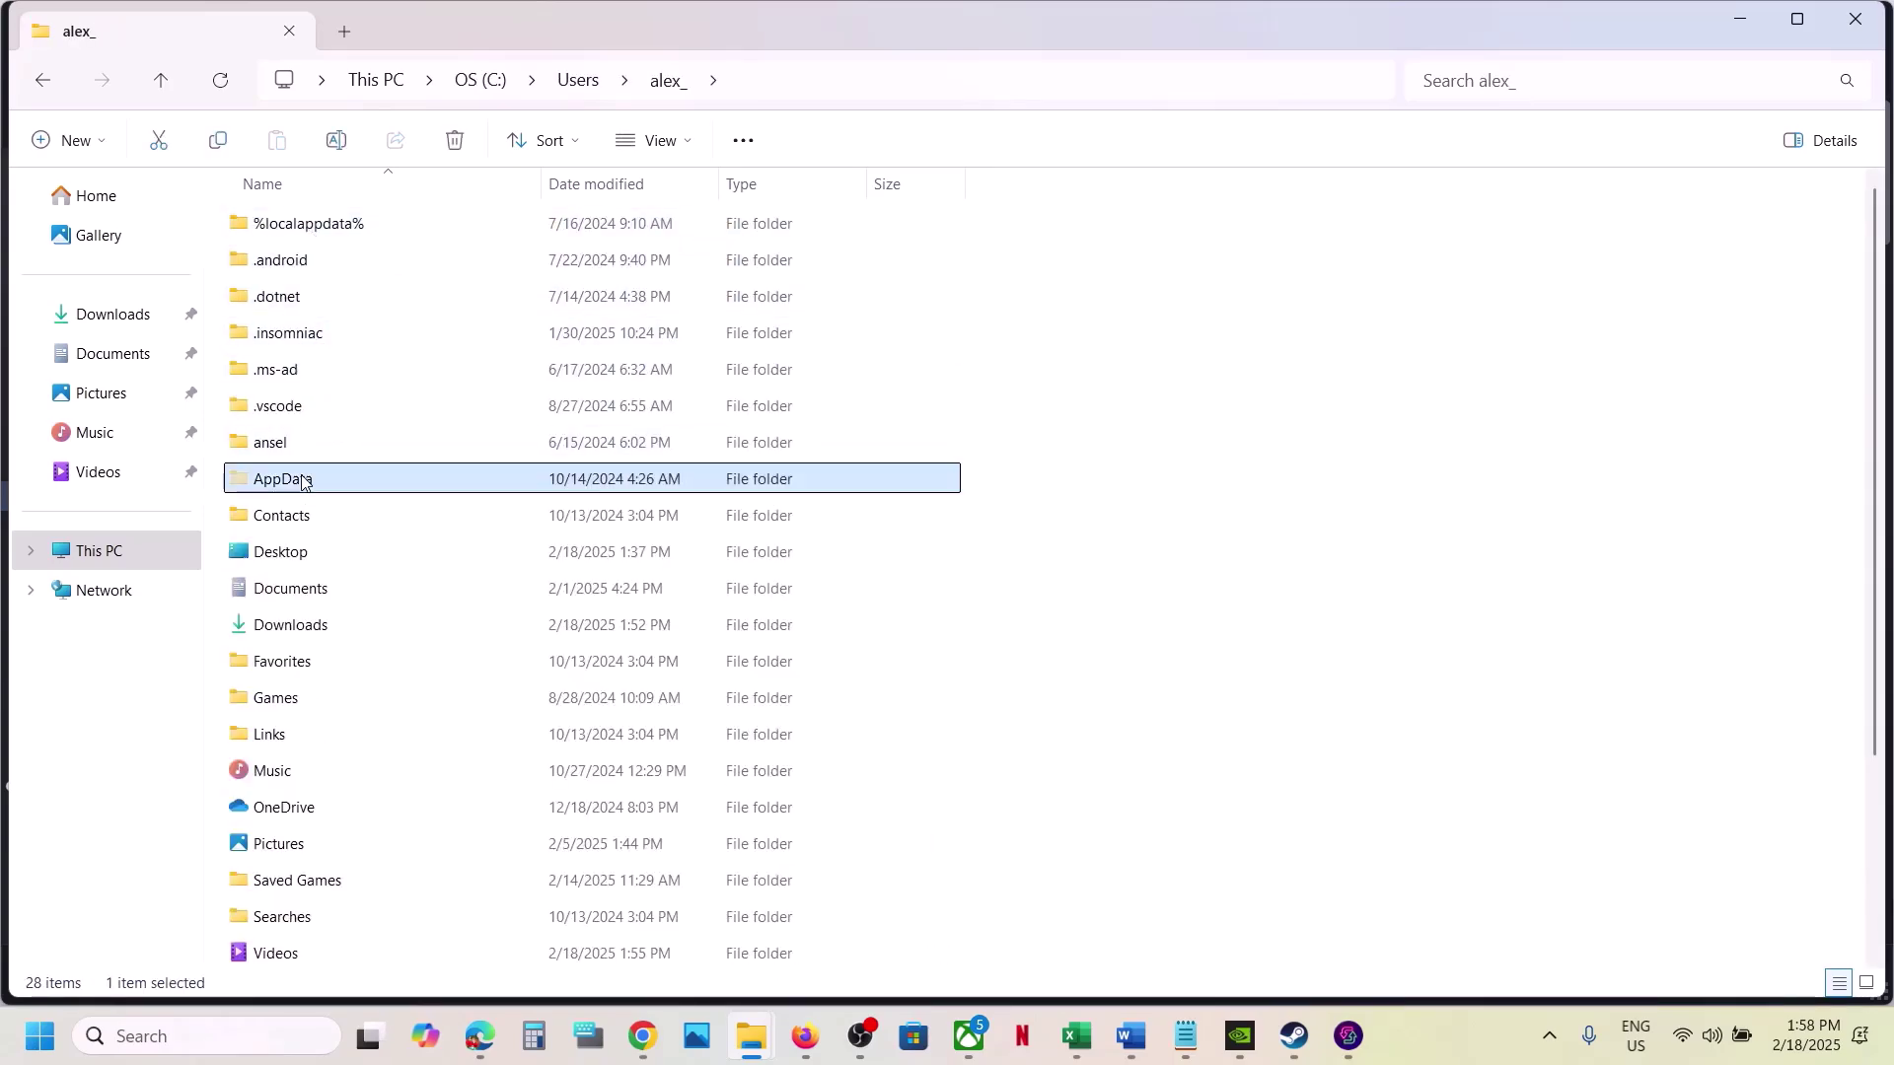
left_click(687, 146)
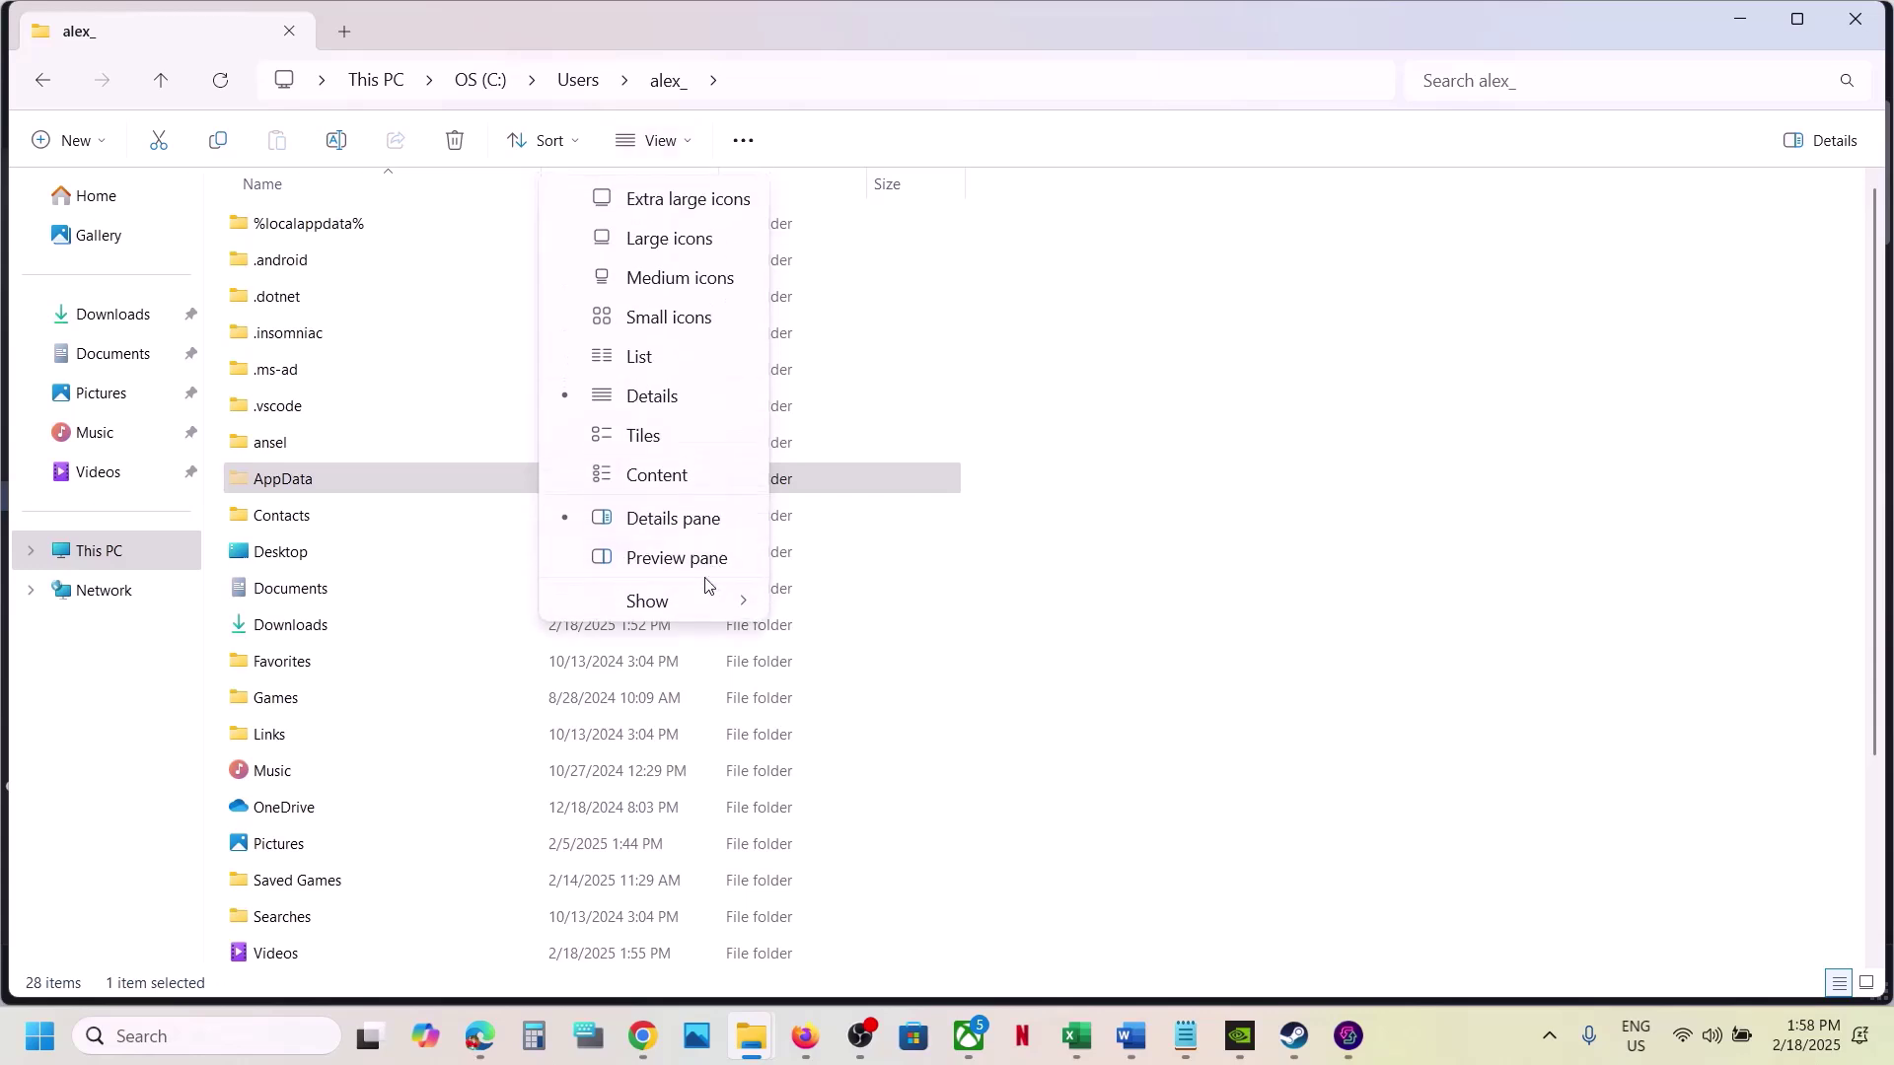
mouse_move(697, 599)
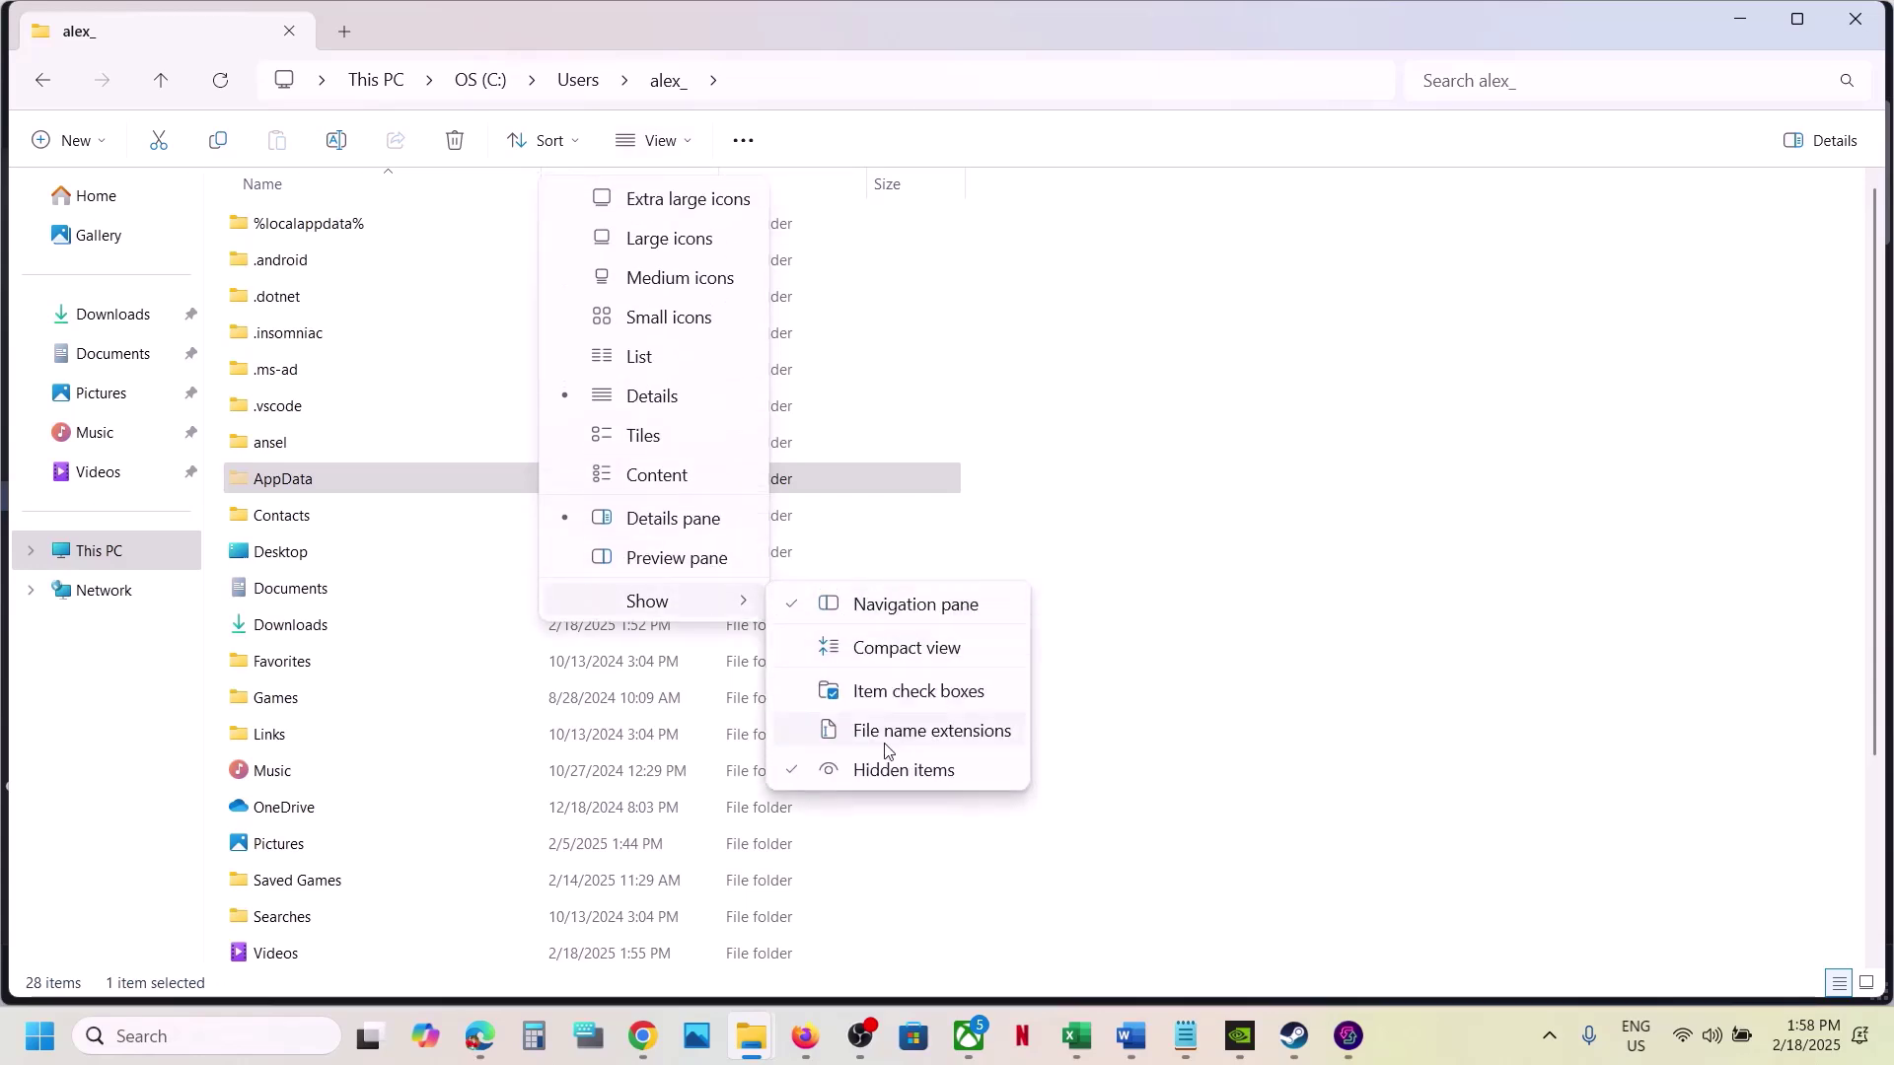
left_click(406, 486)
double_click(405, 487)
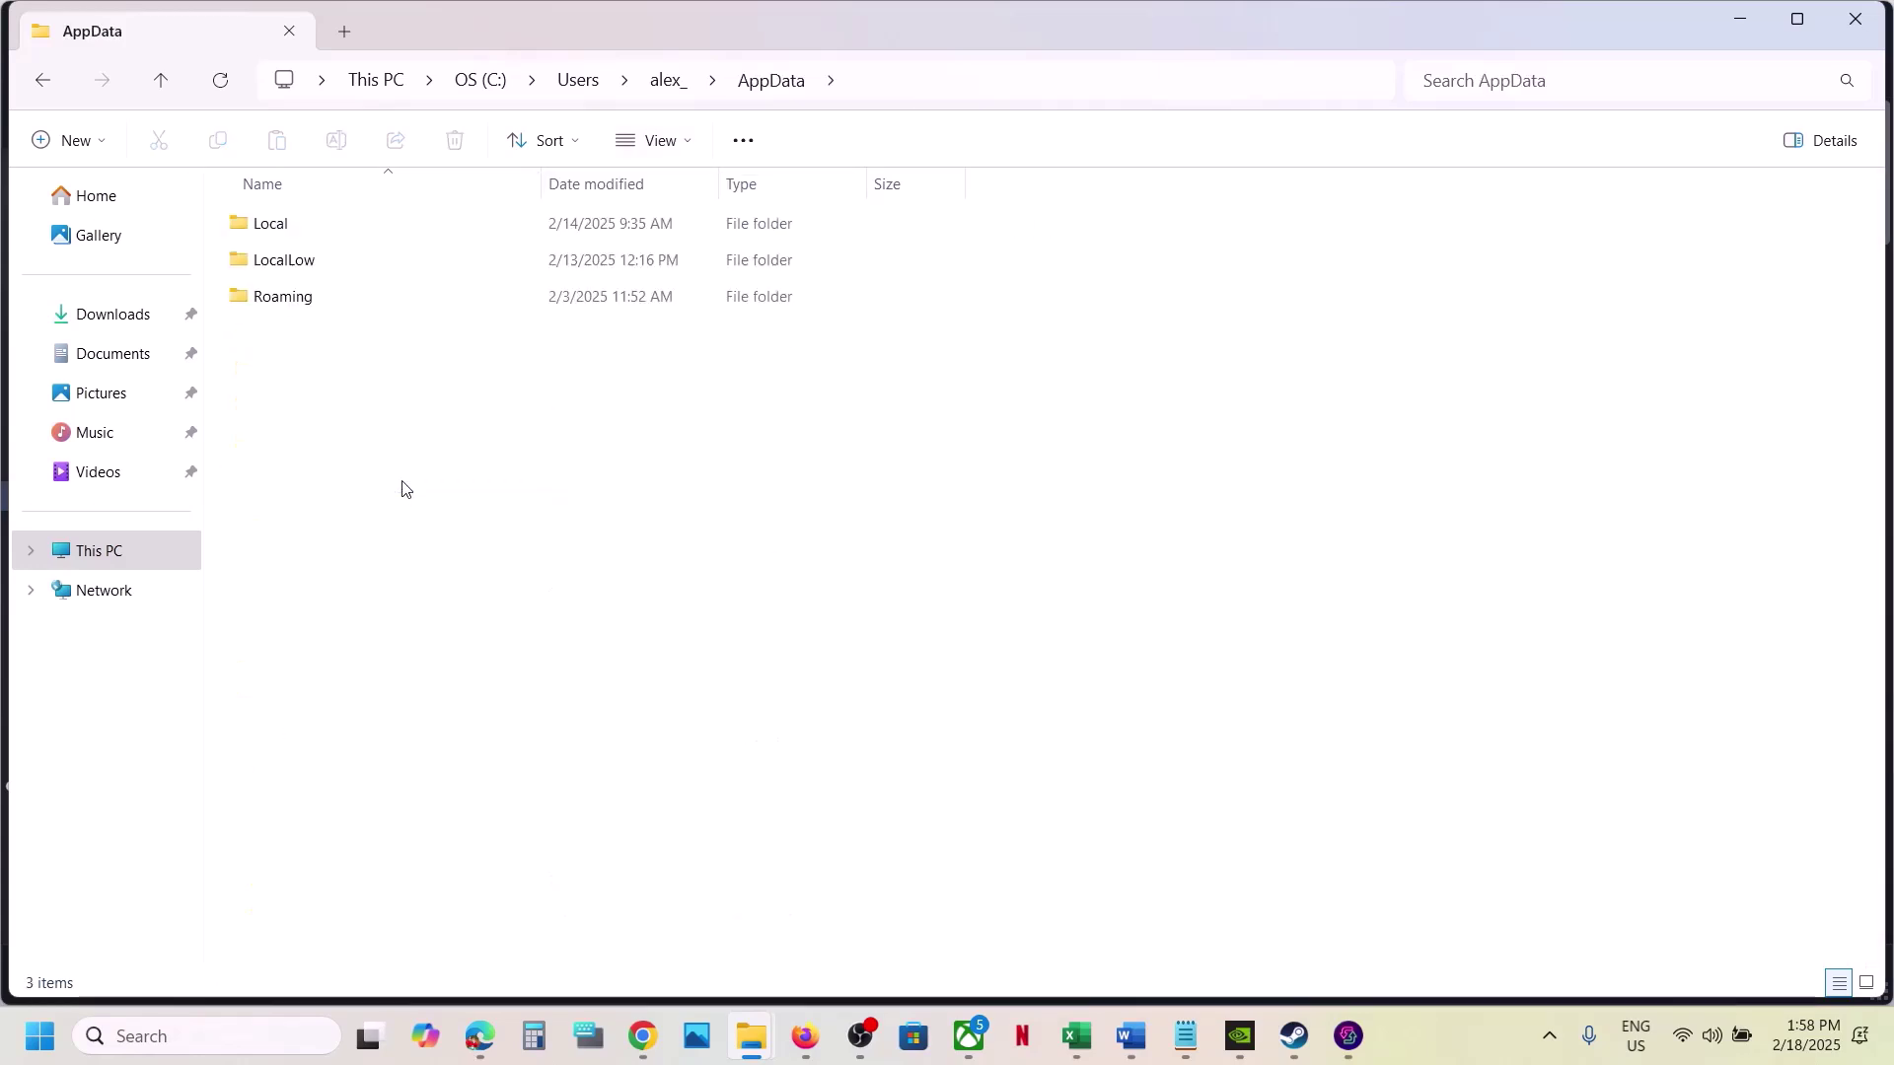
- Go from AppData to the Windows configuration folder through Local, Alabama, Saved and Config
double_click(288, 229)
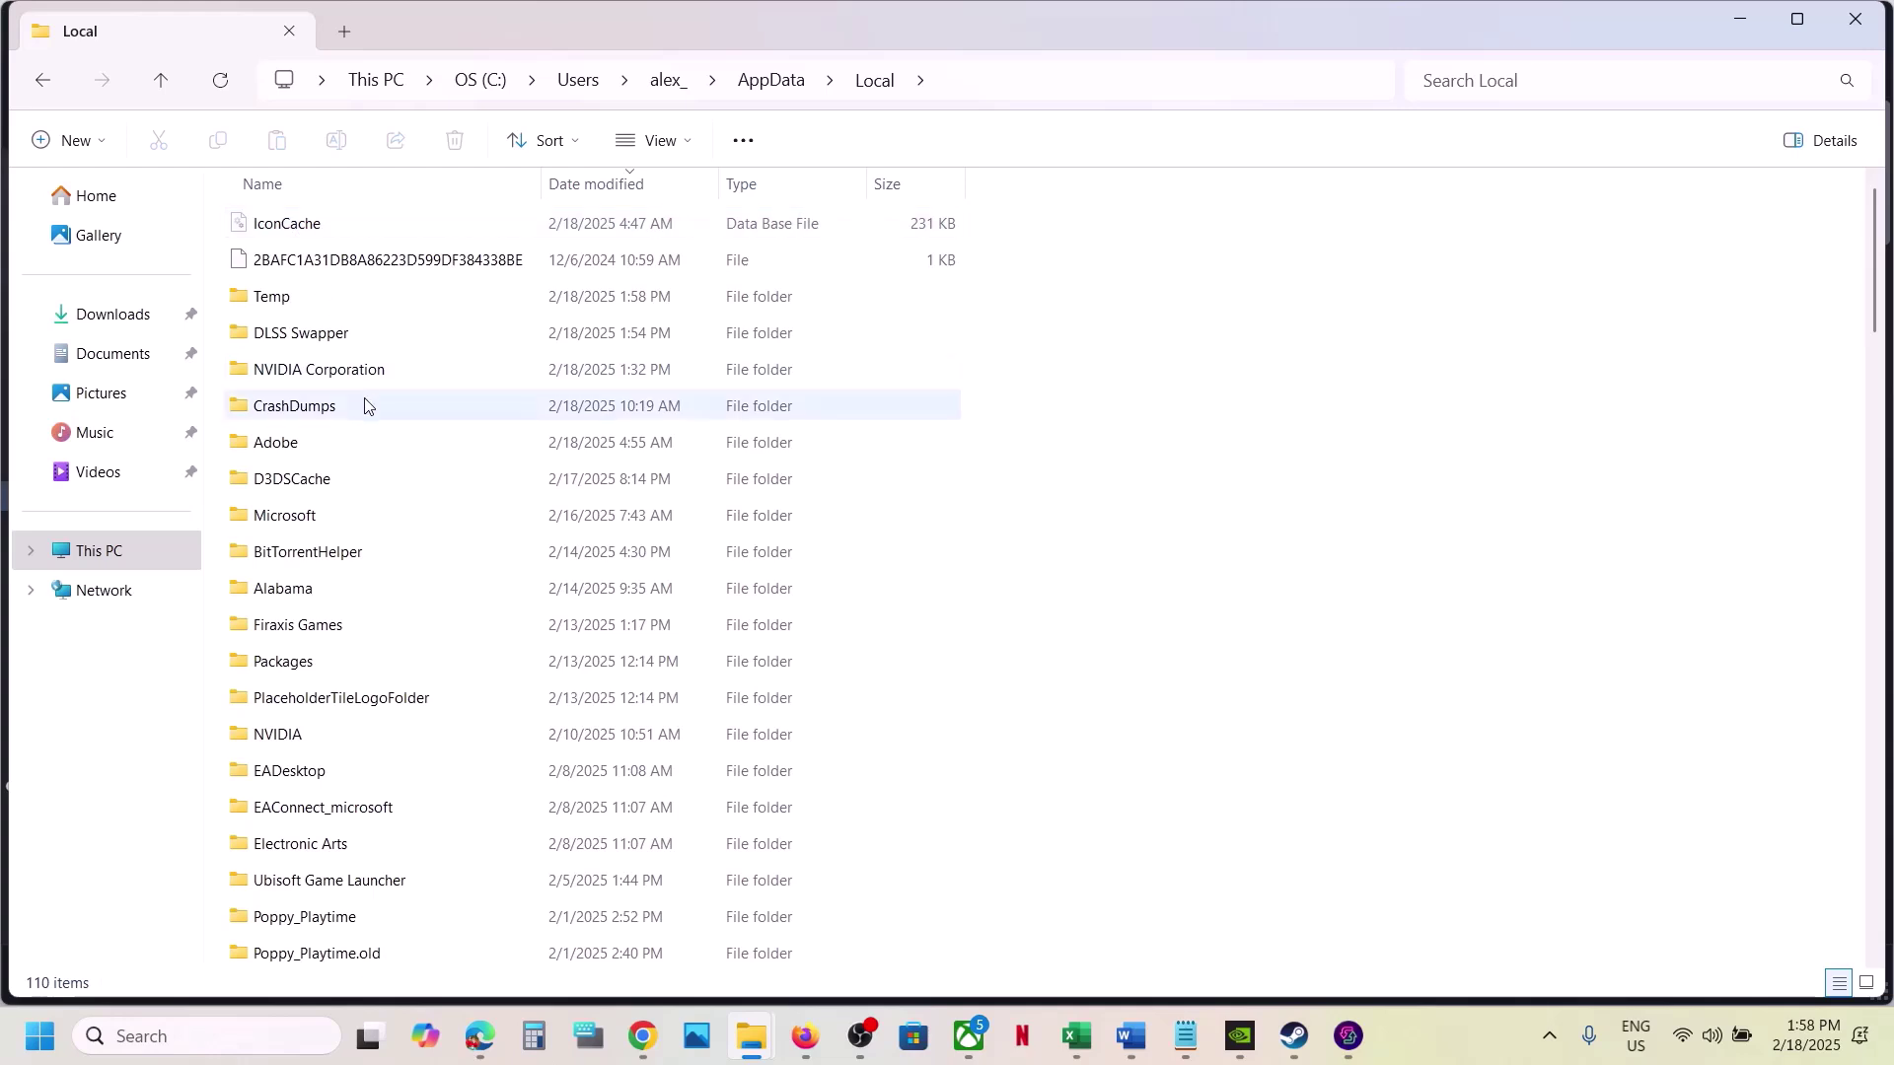
left_click(305, 602)
double_click(305, 597)
left_click(284, 218)
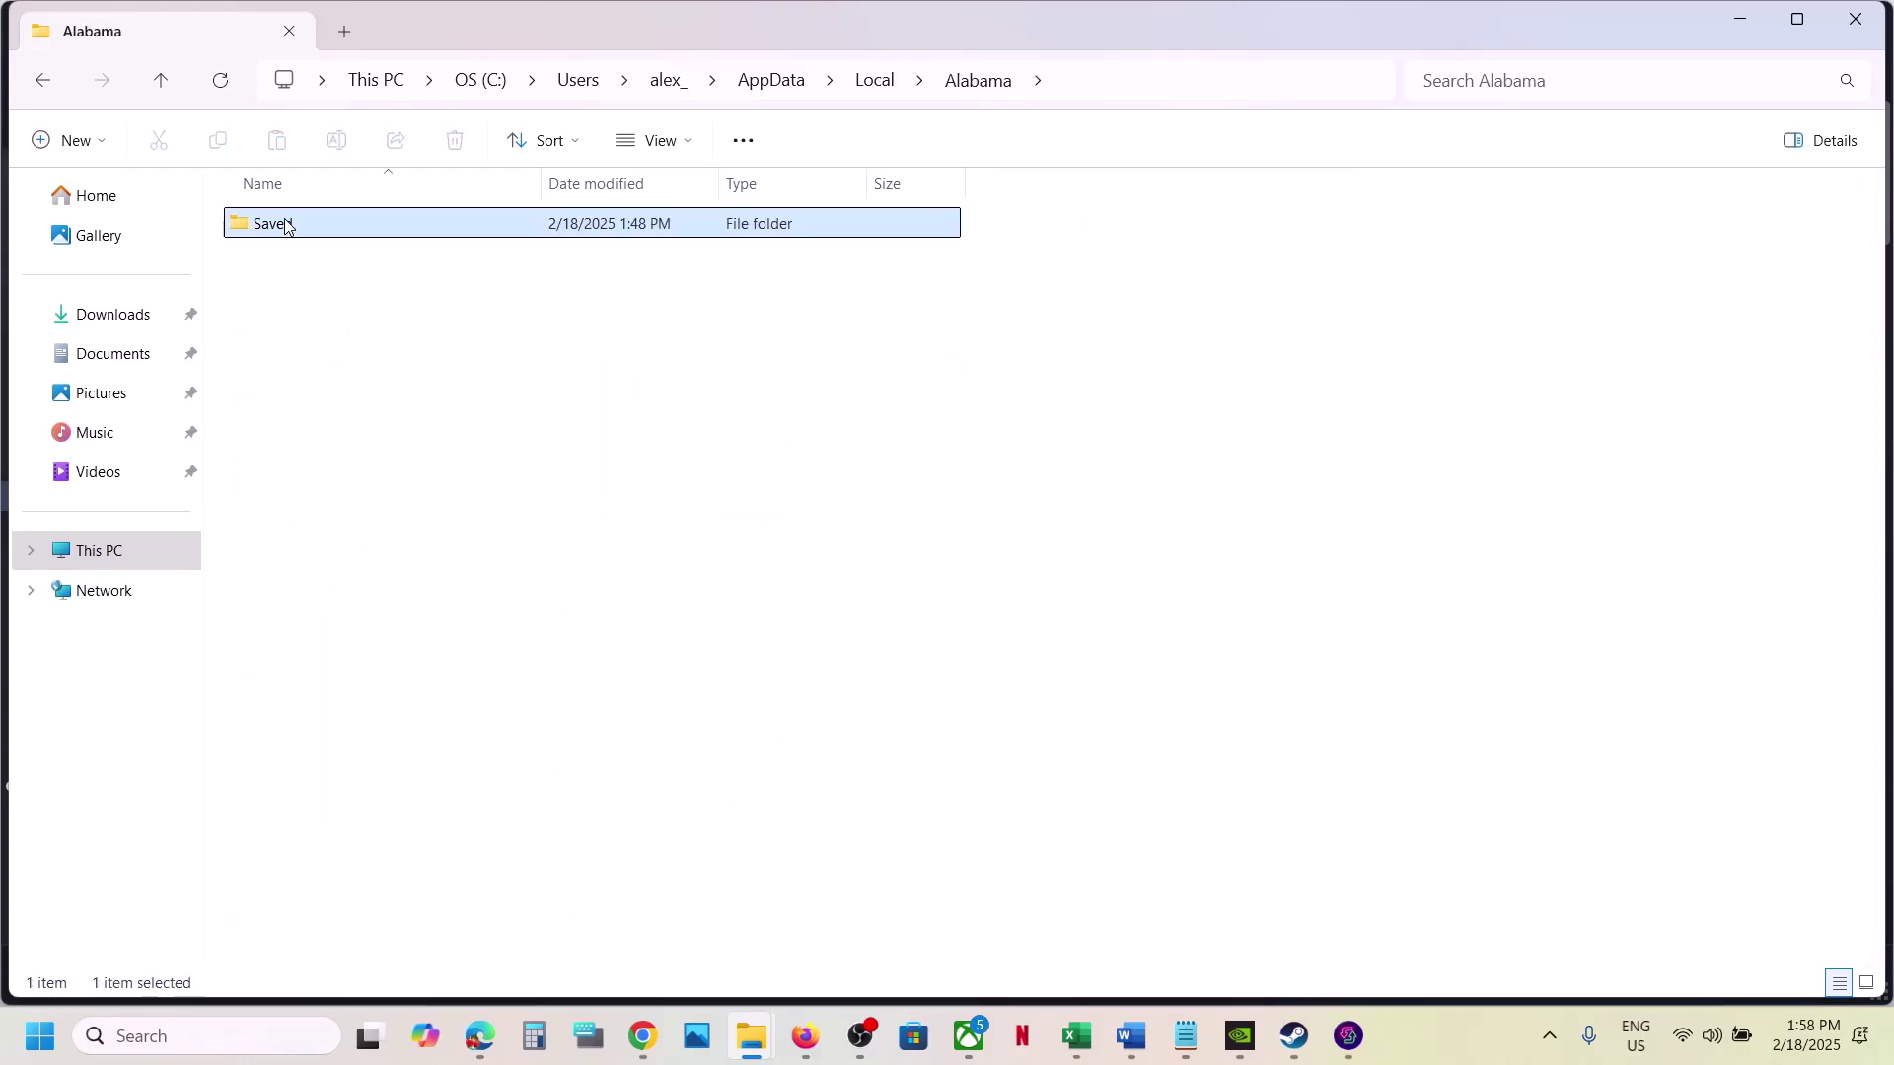
double_click(284, 218)
double_click(309, 237)
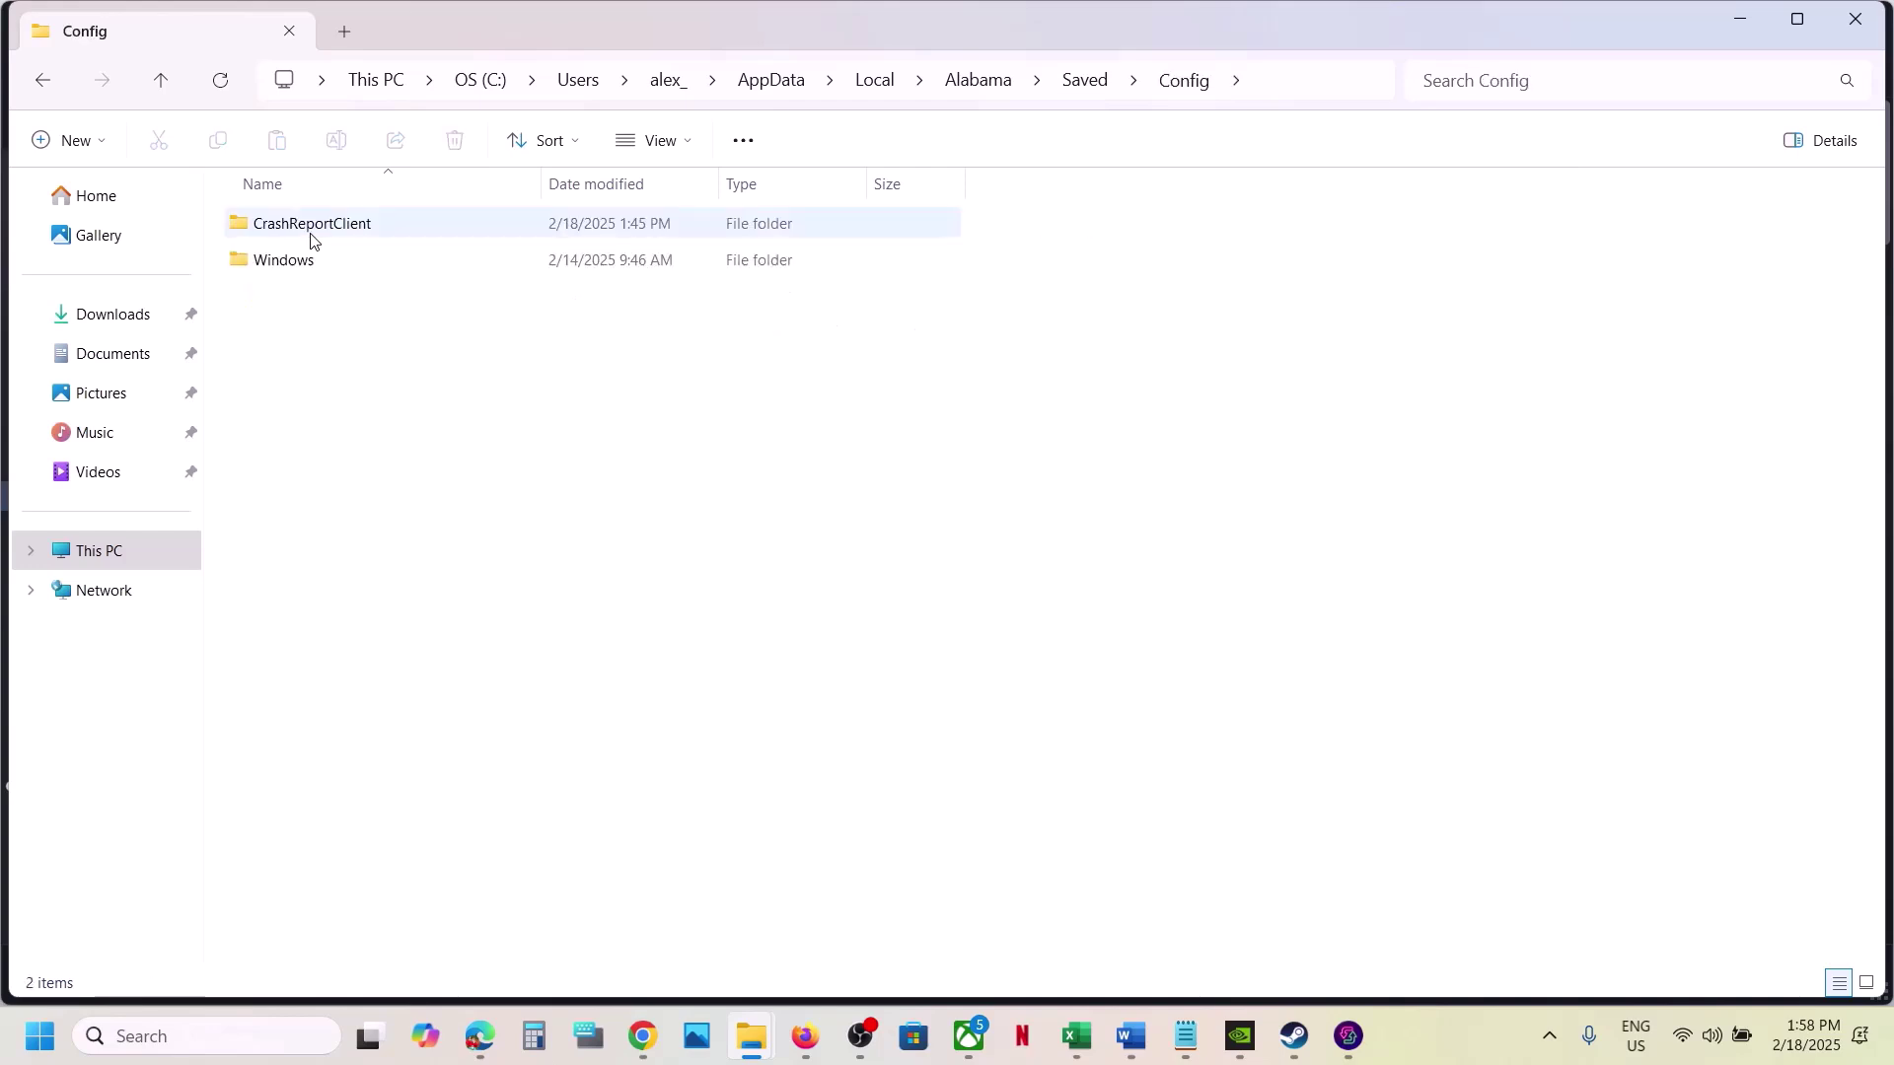
left_click(304, 268)
double_click(305, 270)
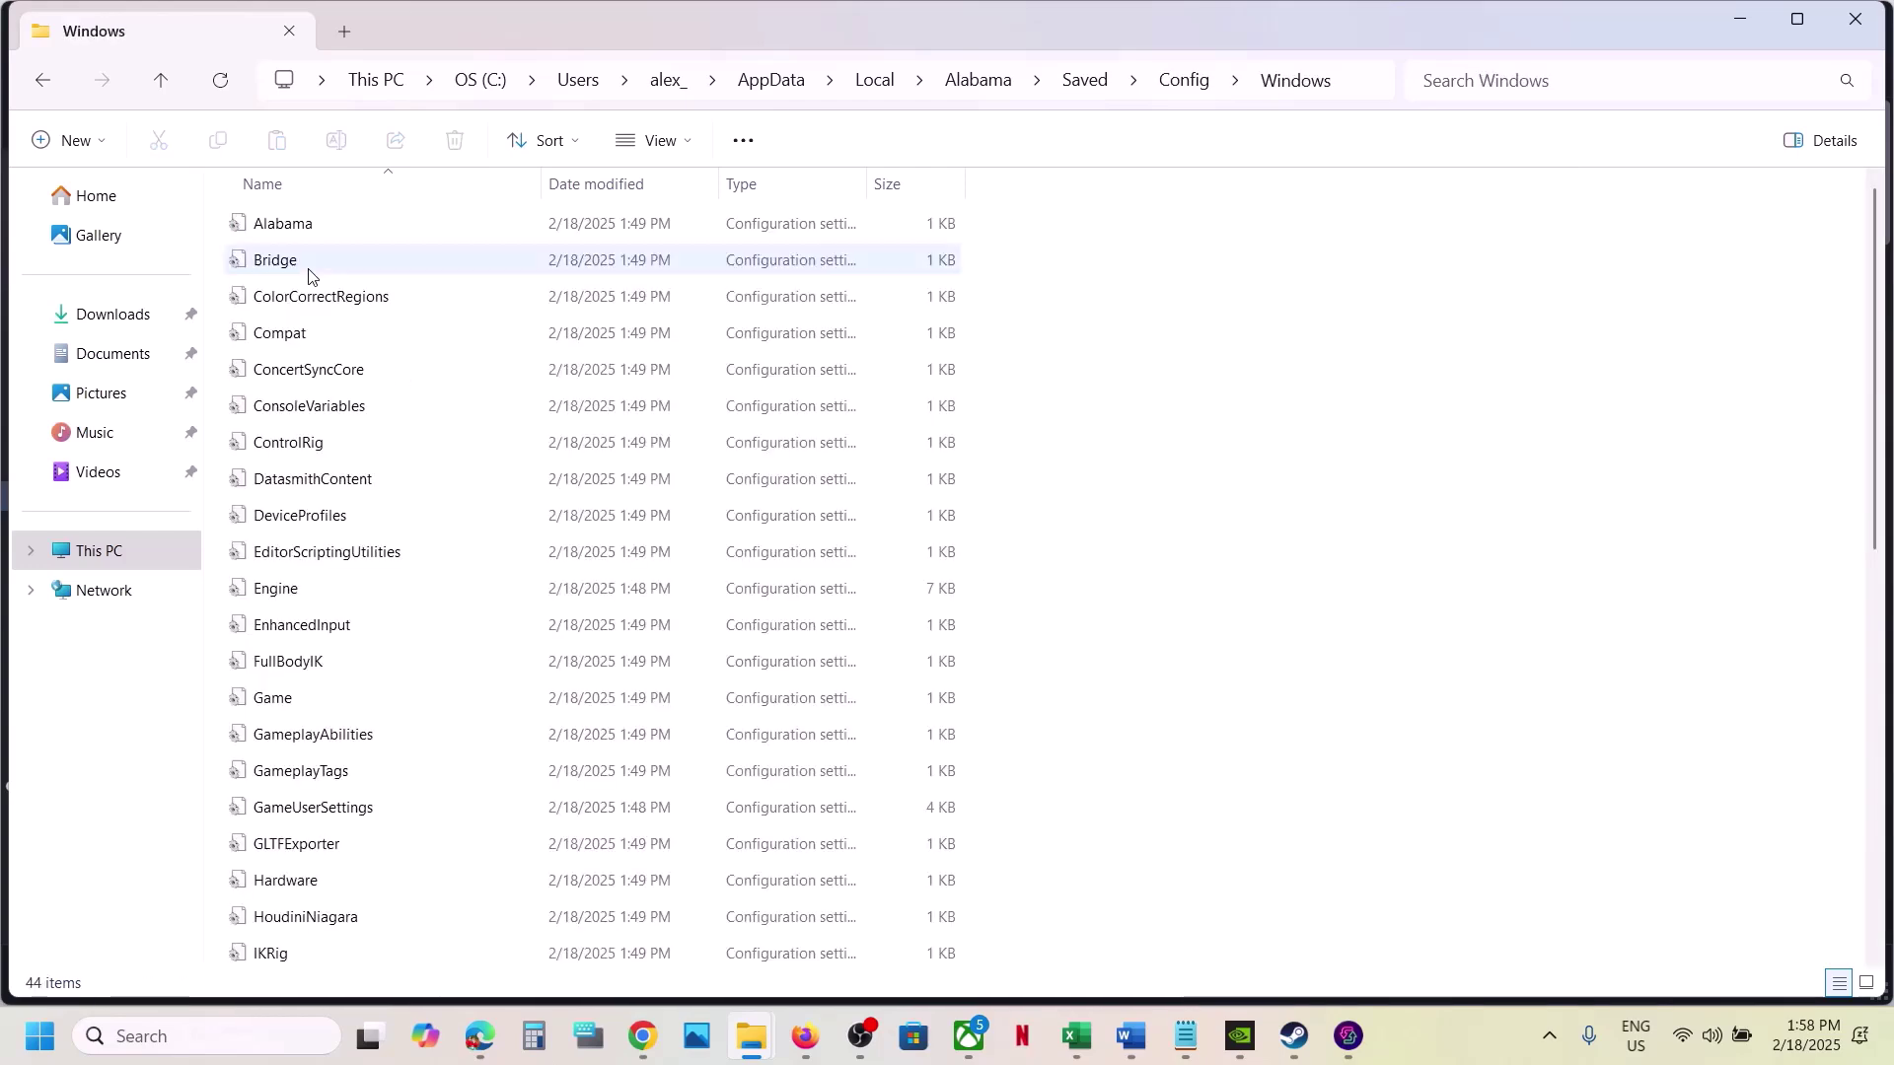
- Go back up to the Local folder and view the delete option for the Alabama folder without using it
left_click(161, 81)
left_click(161, 81)
left_click(161, 81)
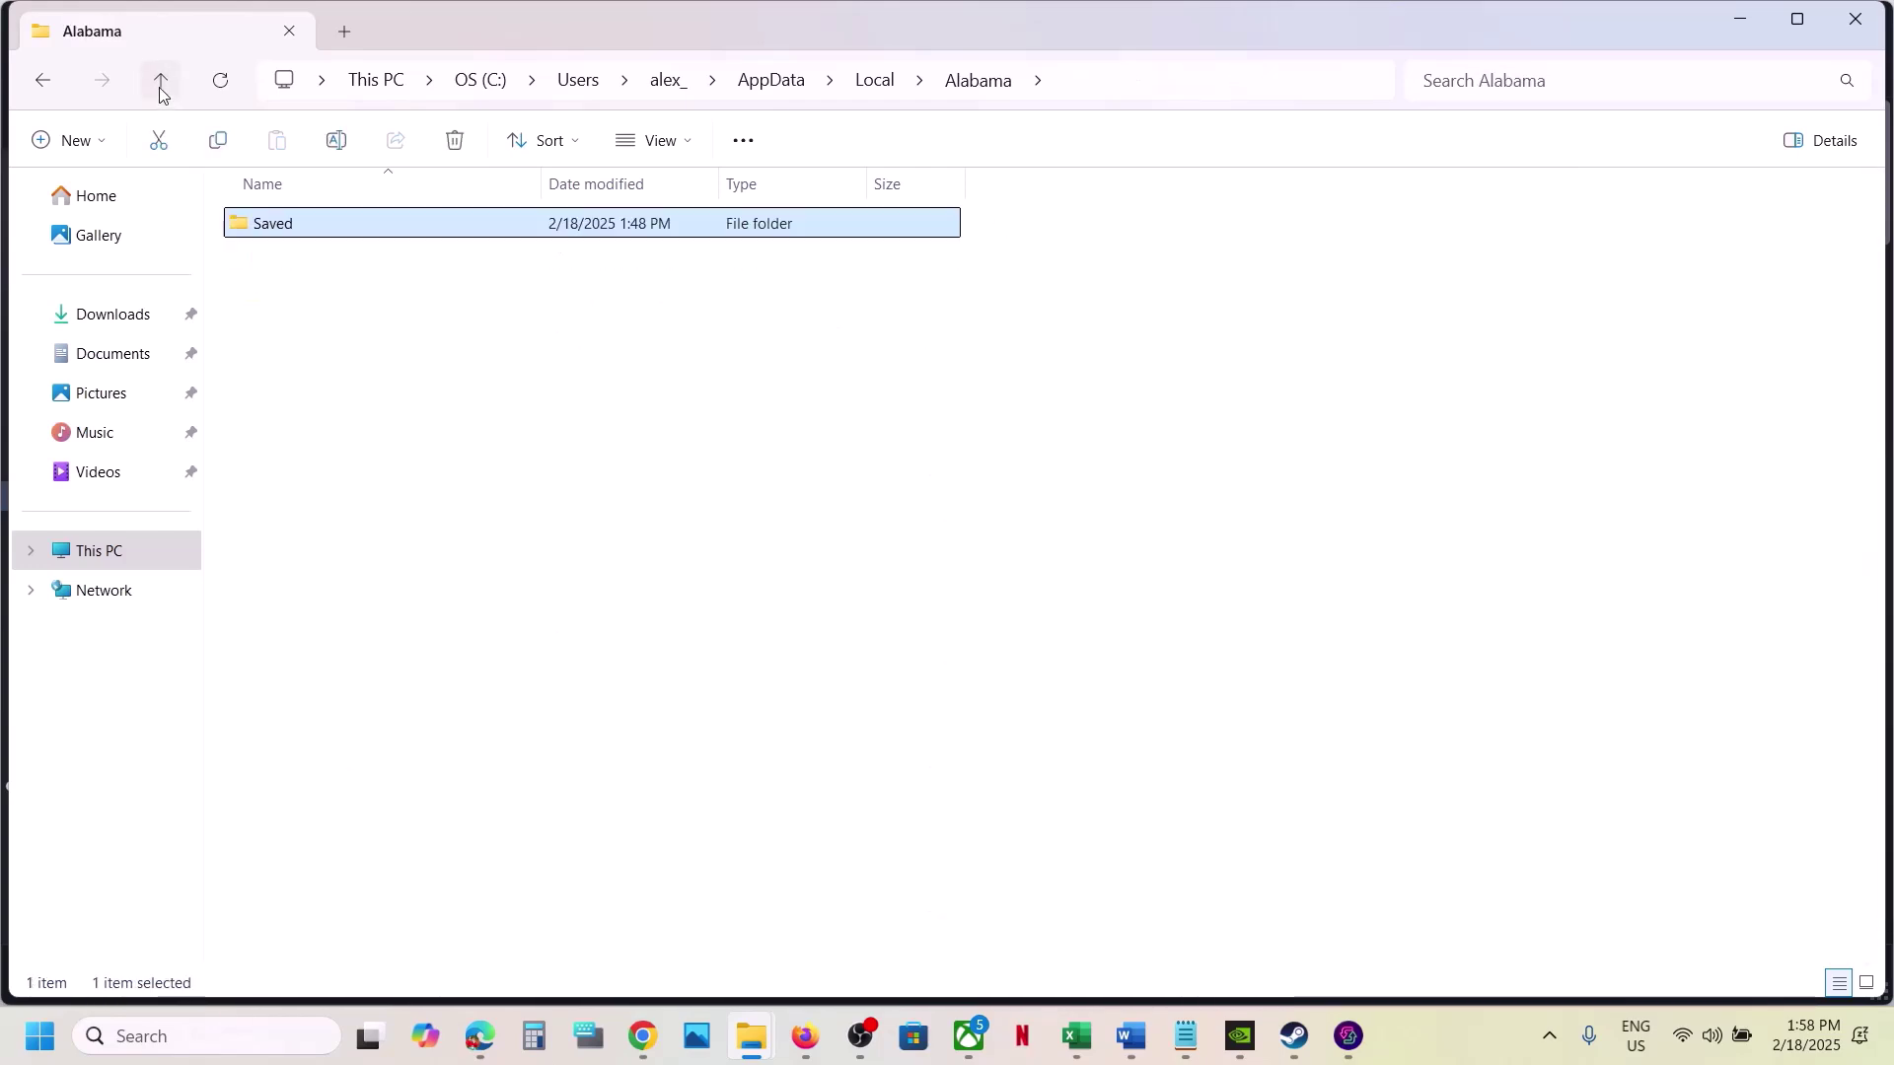
left_click(161, 81)
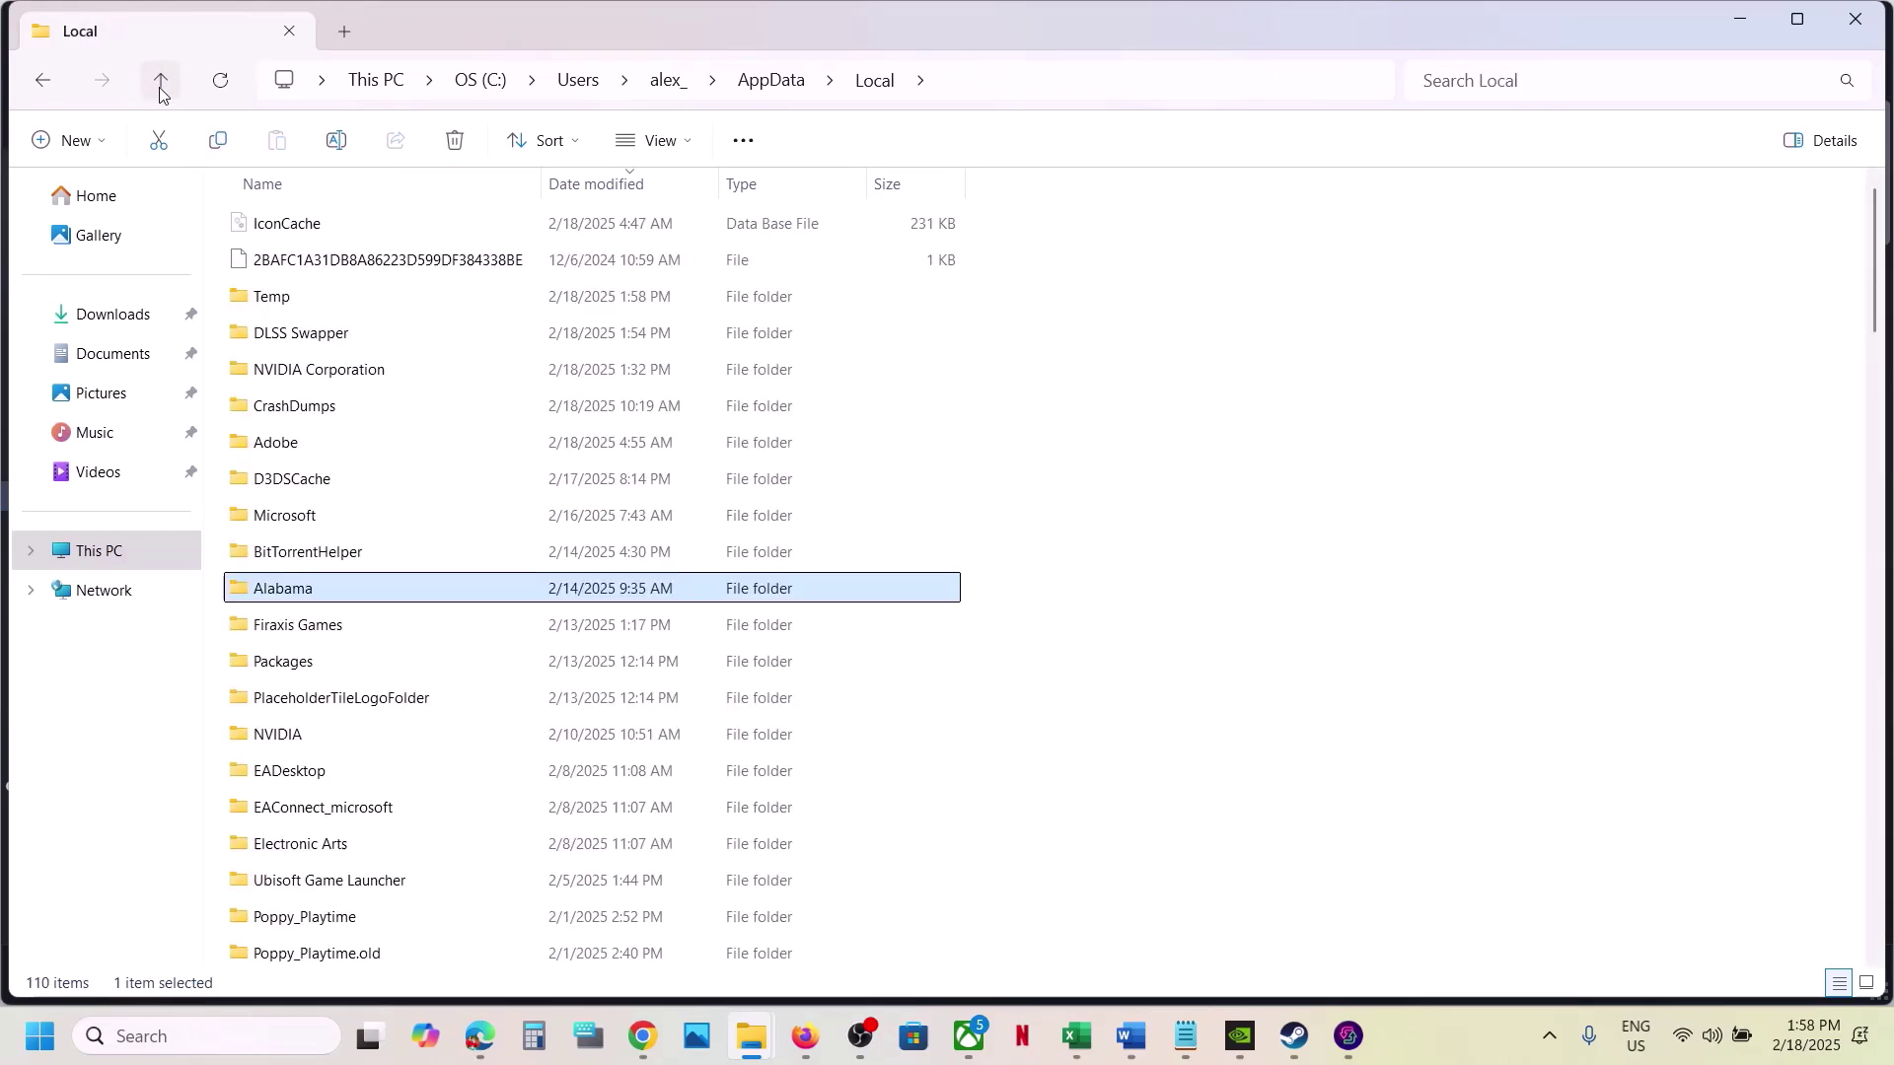
right_click(303, 590)
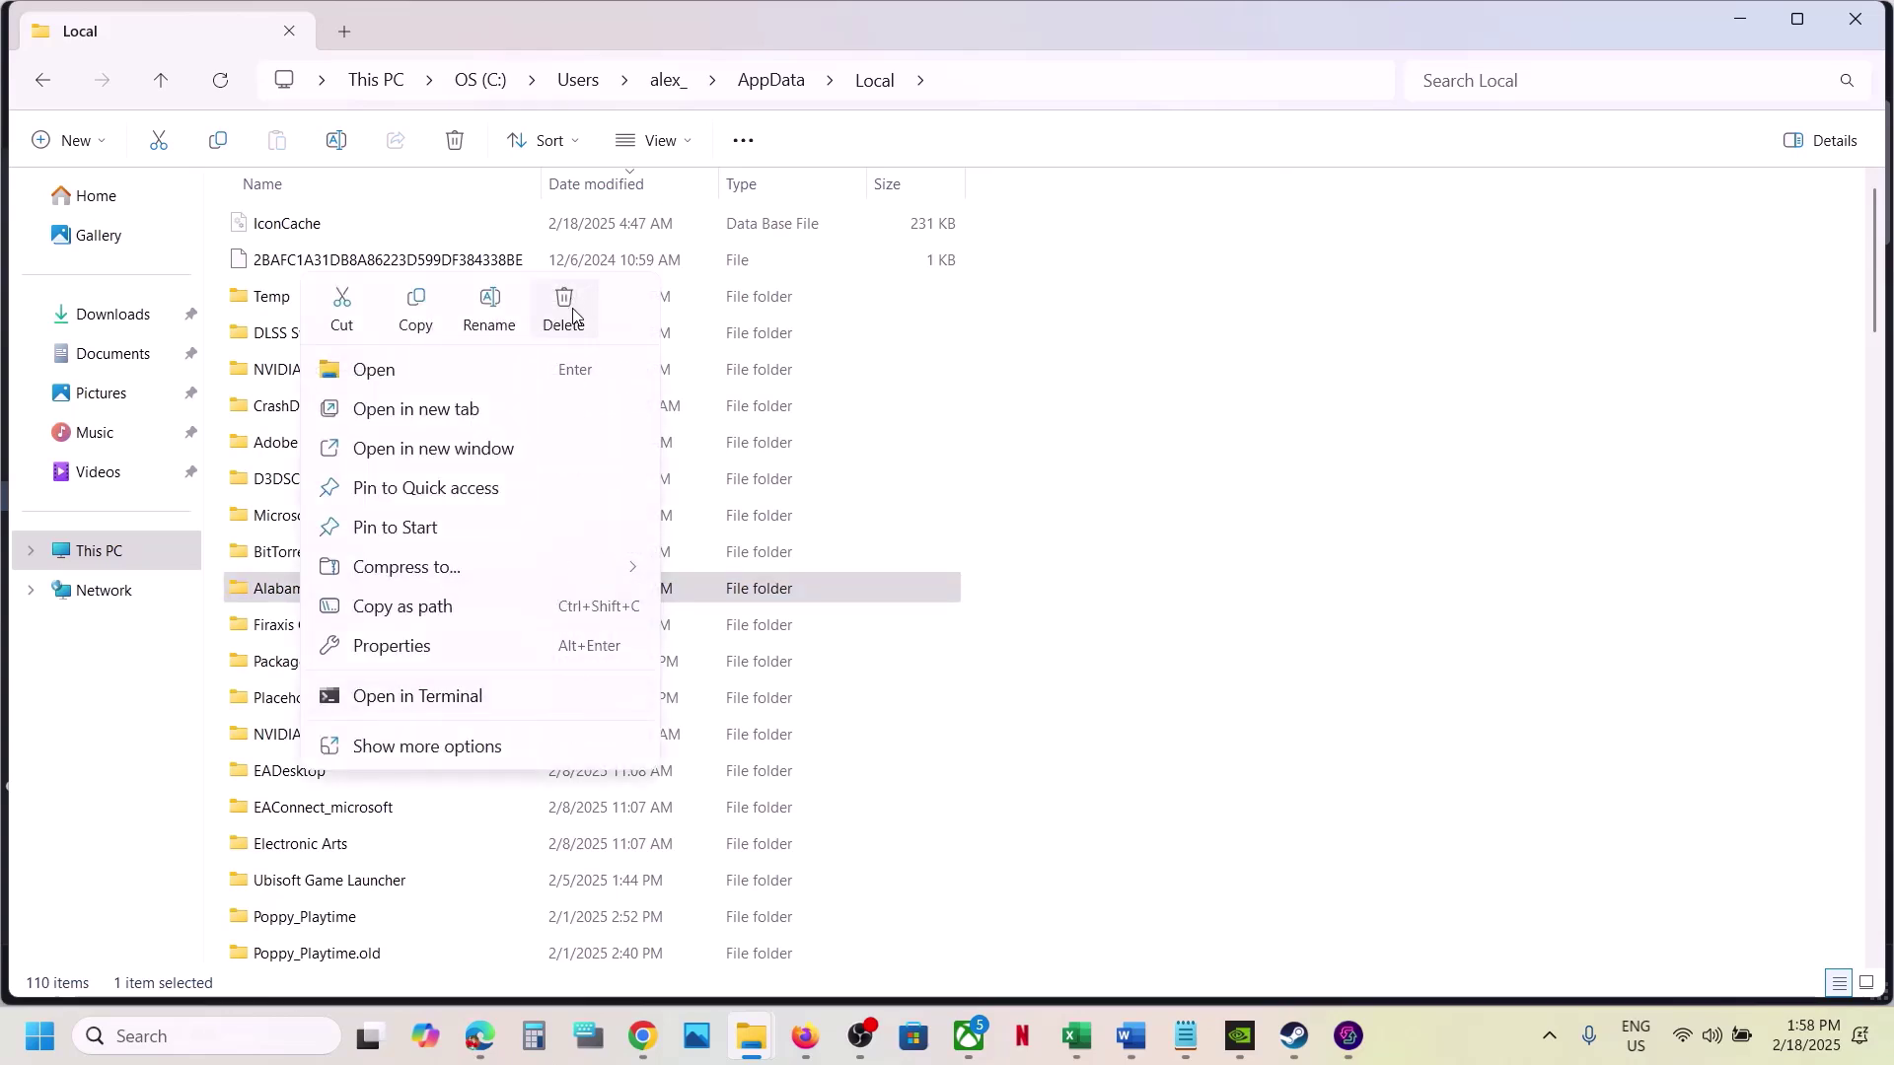
left_click(1160, 655)
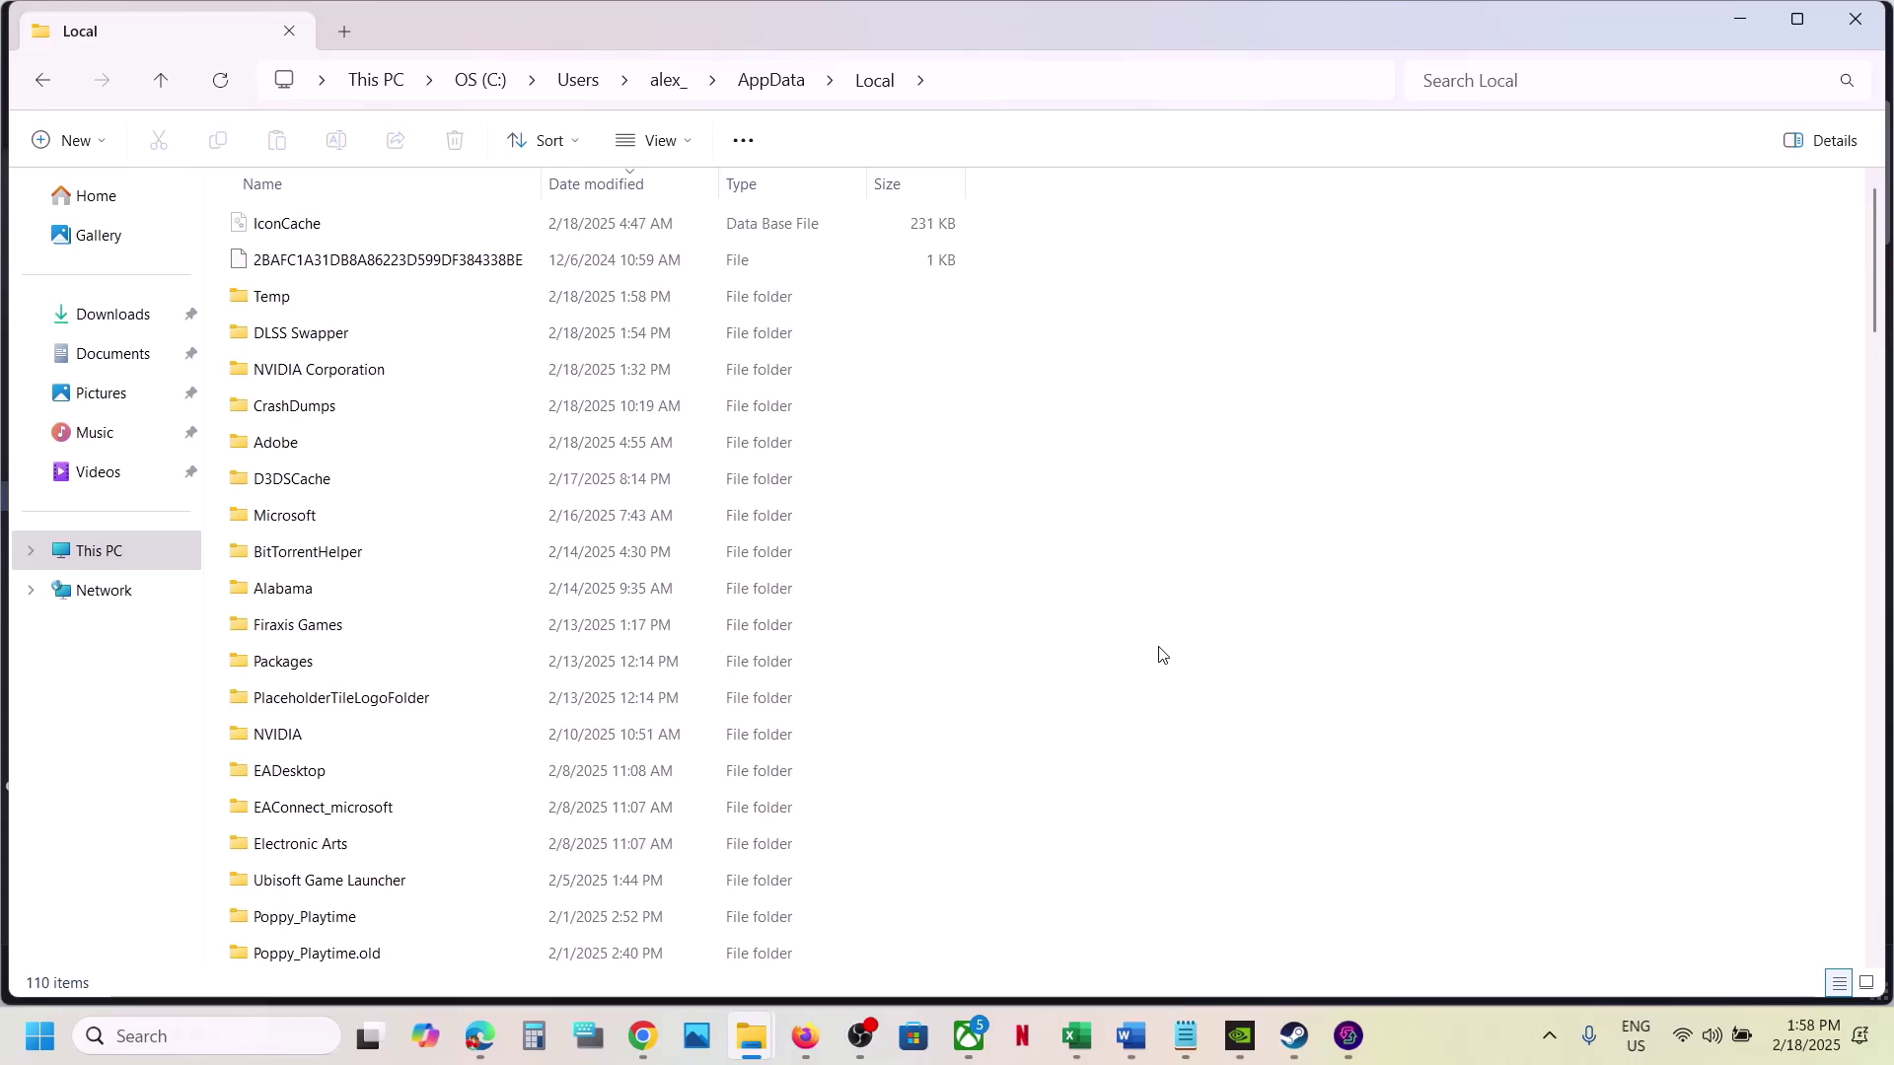
- Return File Explorer to This PC and highlight the instruction to rename or delete the save game files in Word's Step 10
left_click(111, 551)
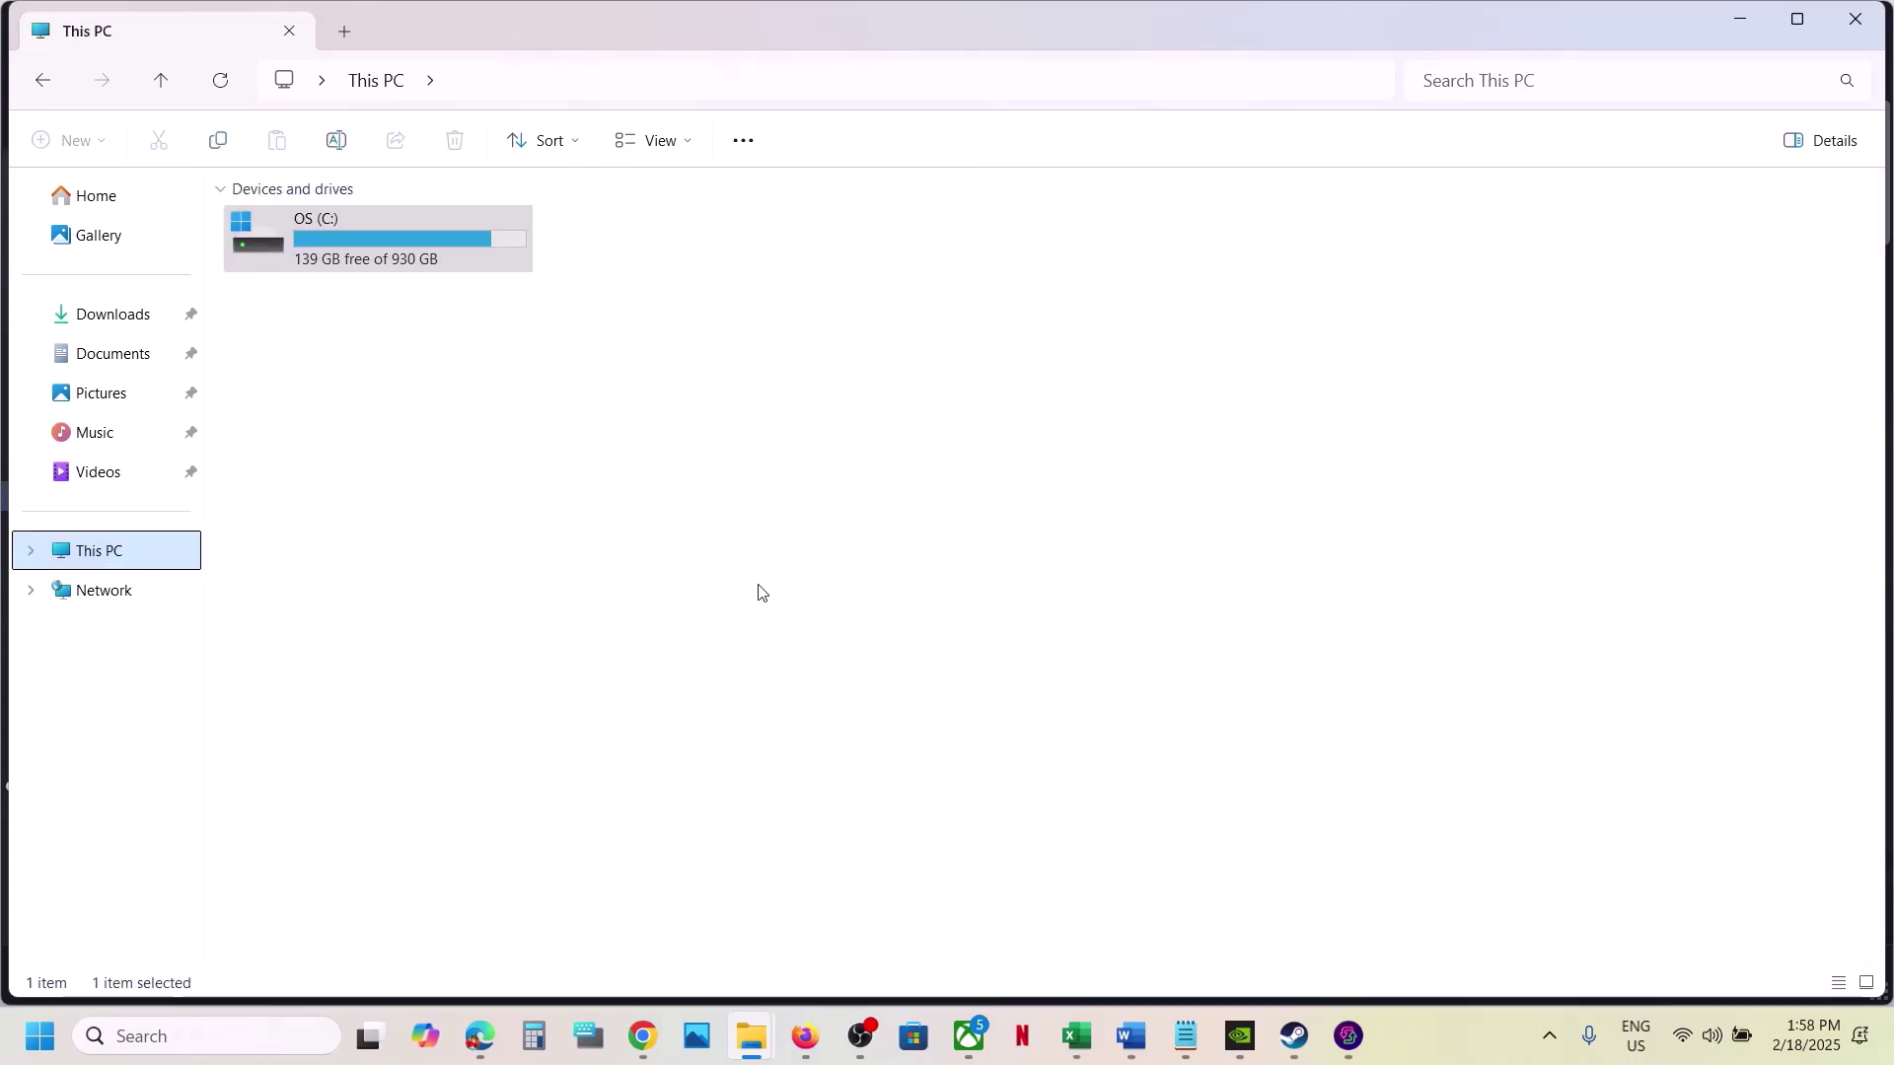
left_click(1131, 1036)
left_click_drag(1048, 635, 1340, 749)
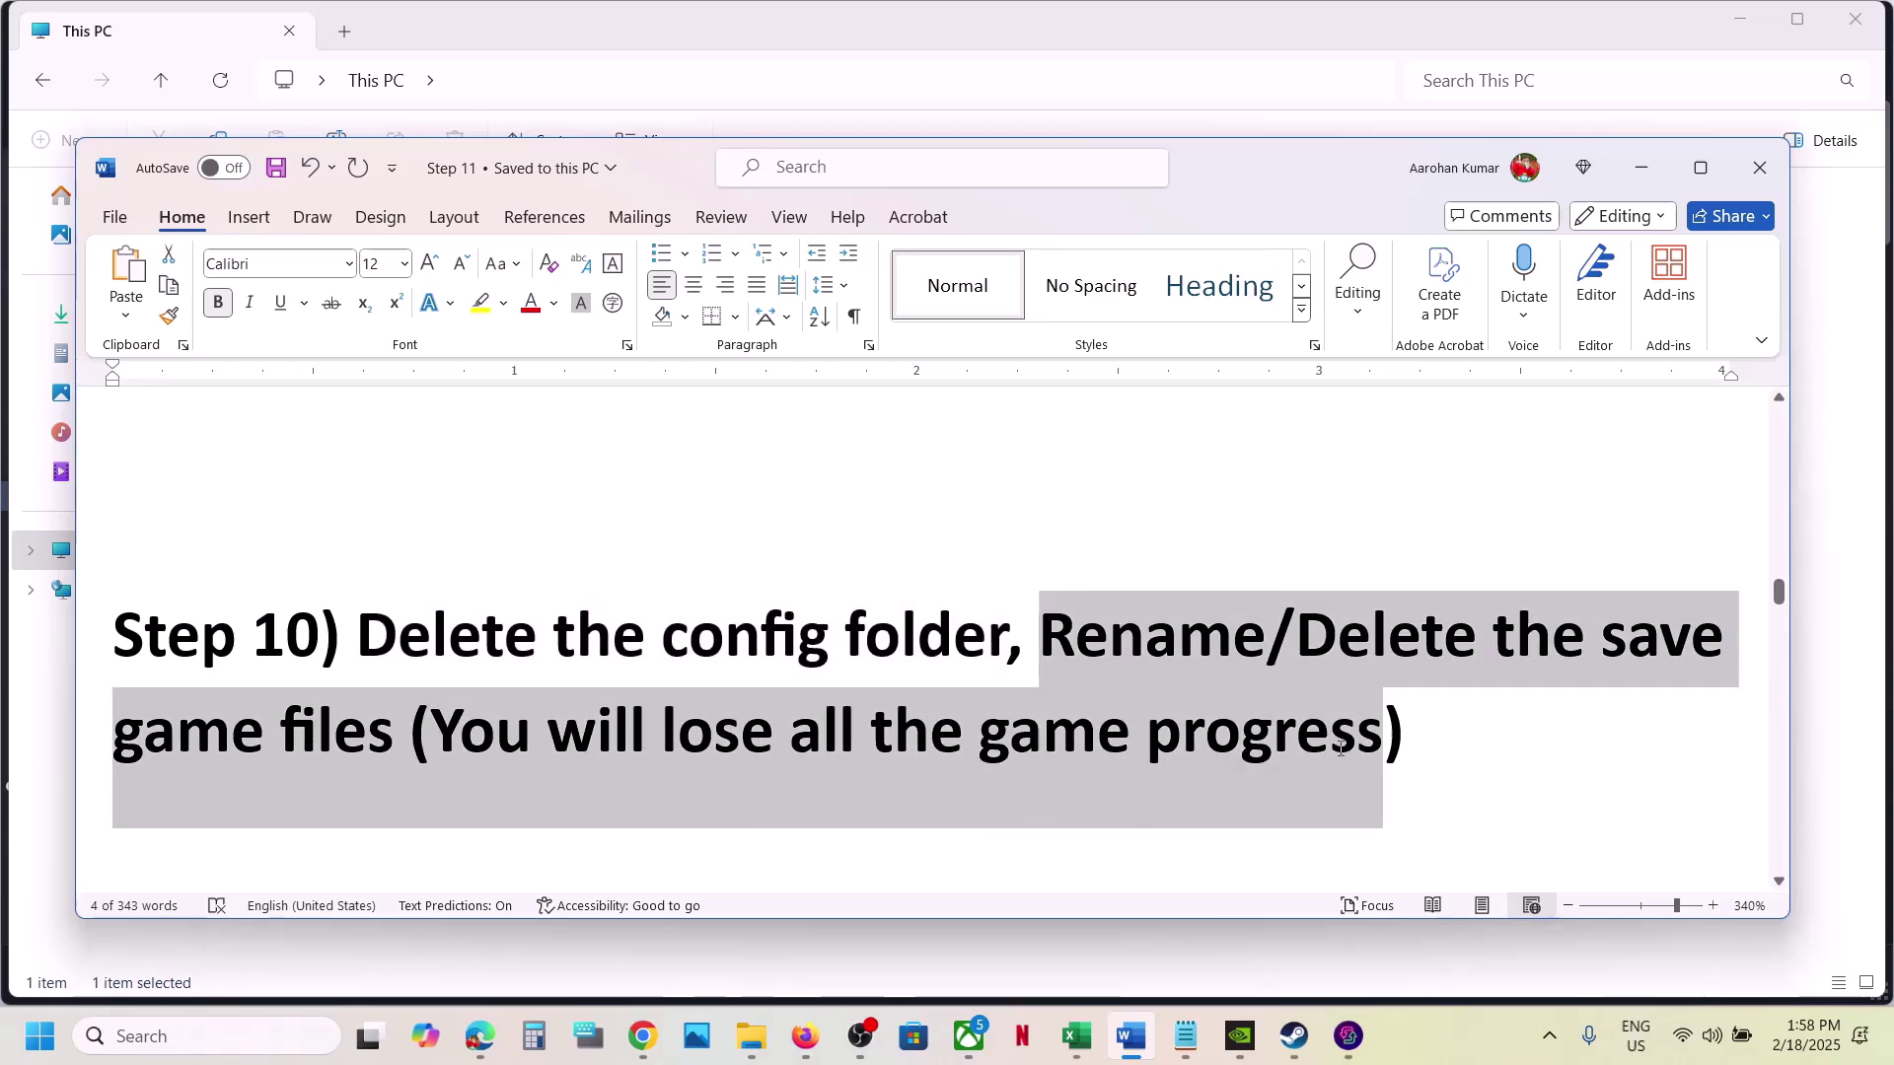
- Minimize Word and go to the Saved Games folder inside the user's profile folder on drive C
left_click(1642, 167)
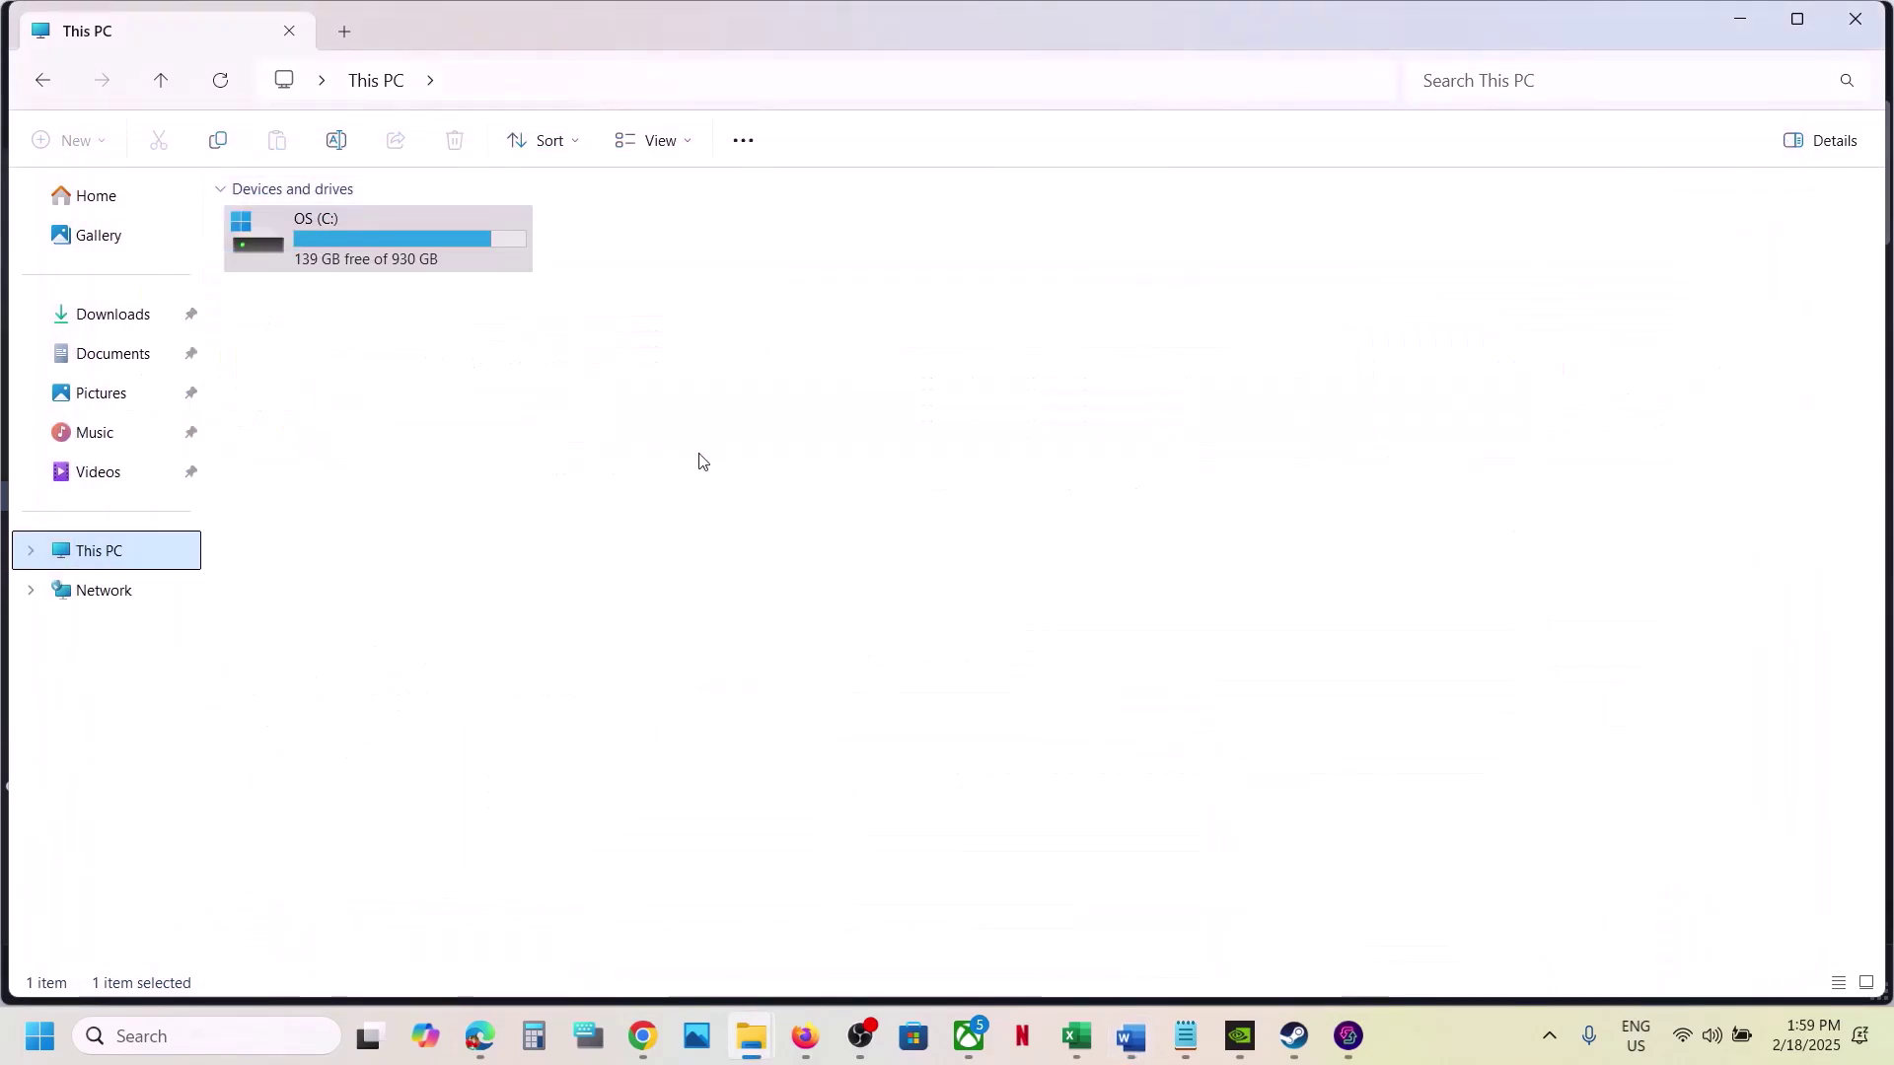
double_click(388, 266)
scroll(363, 541, "down", 4)
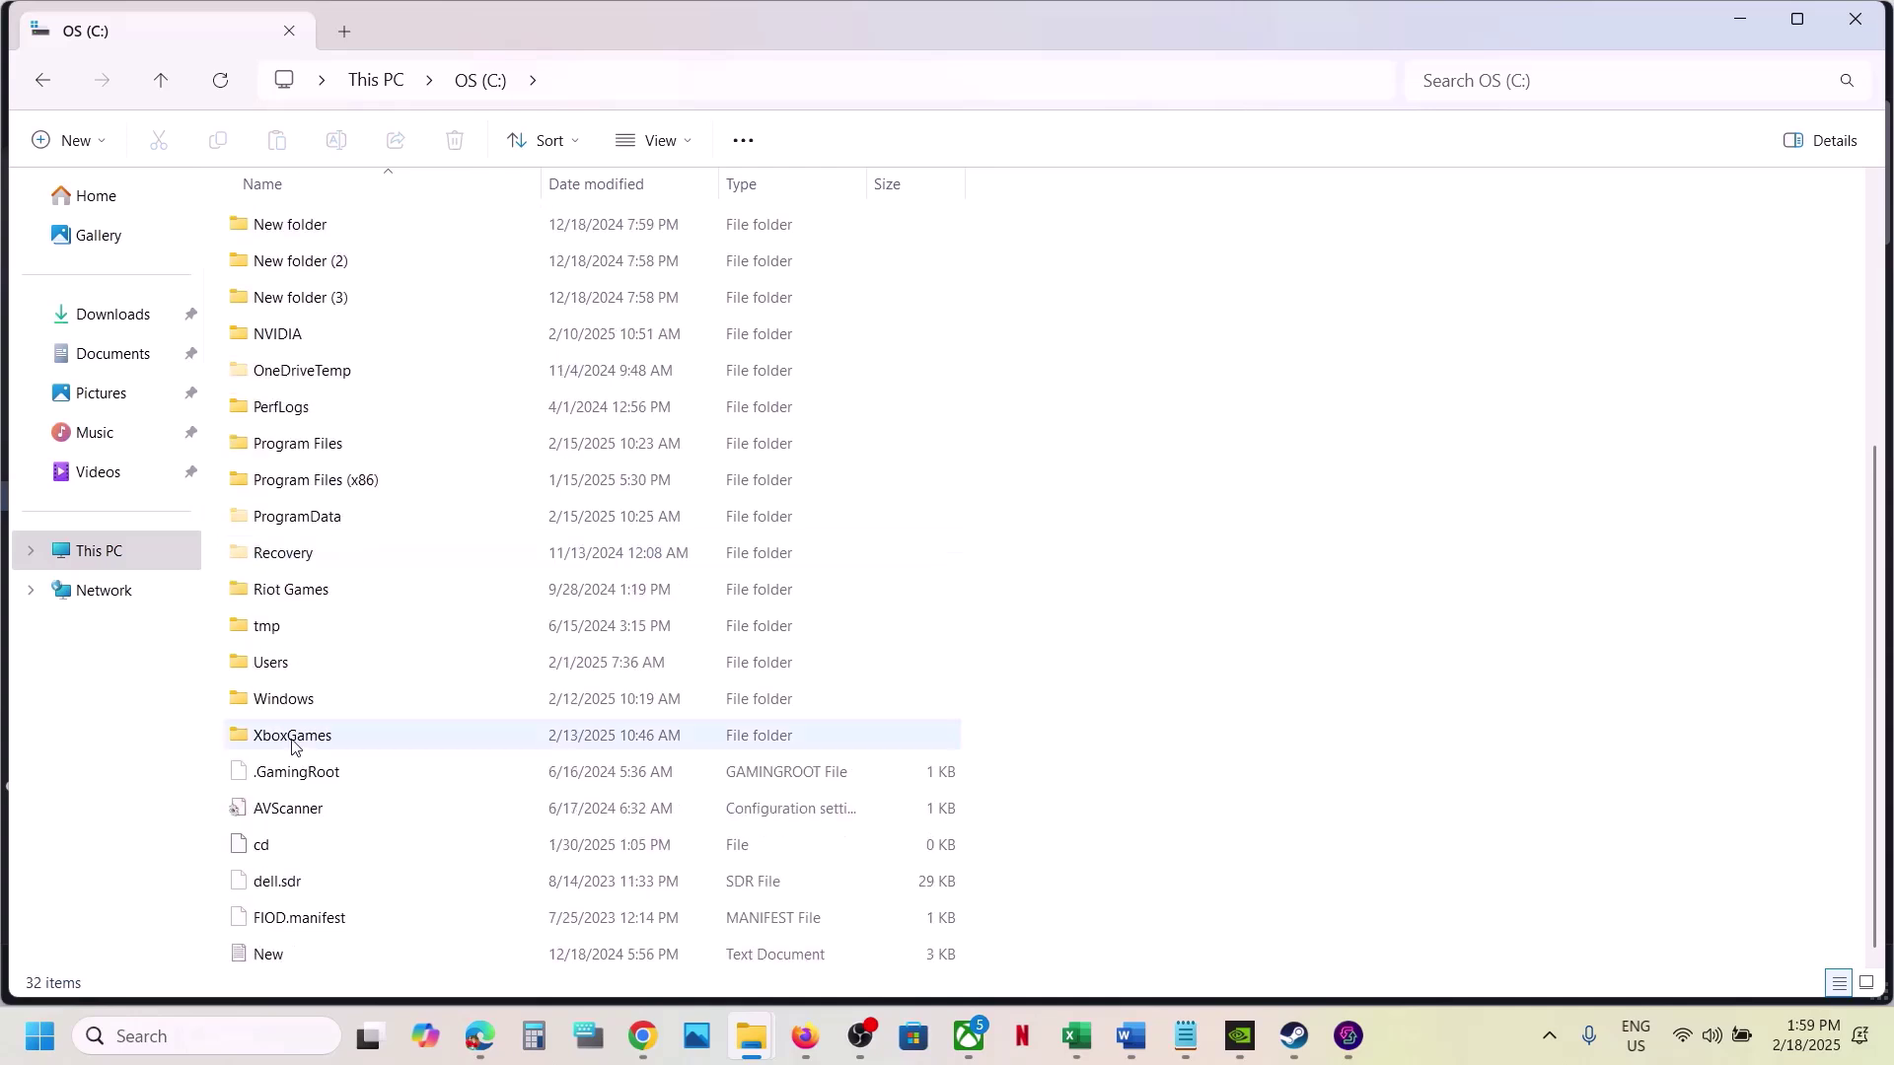
double_click(279, 675)
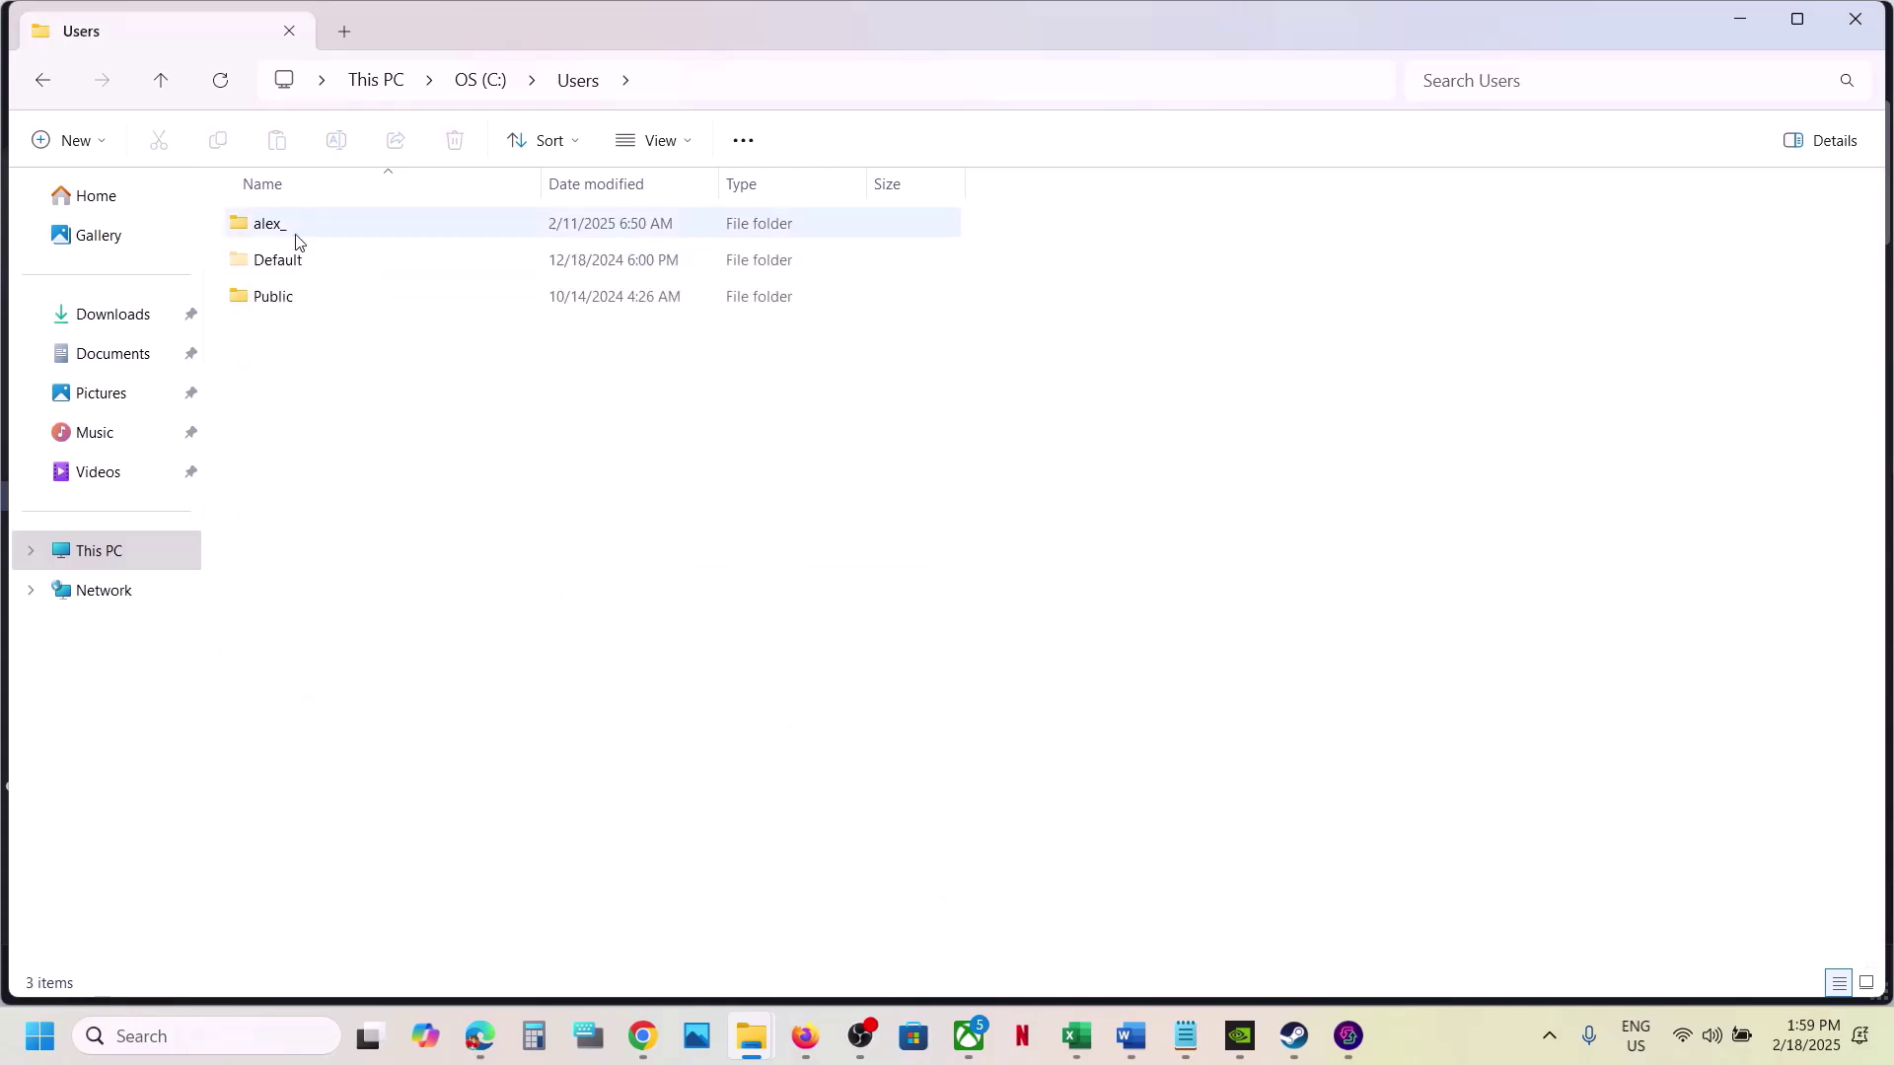
double_click(296, 237)
scroll(296, 241, "down", 3)
left_click(299, 629)
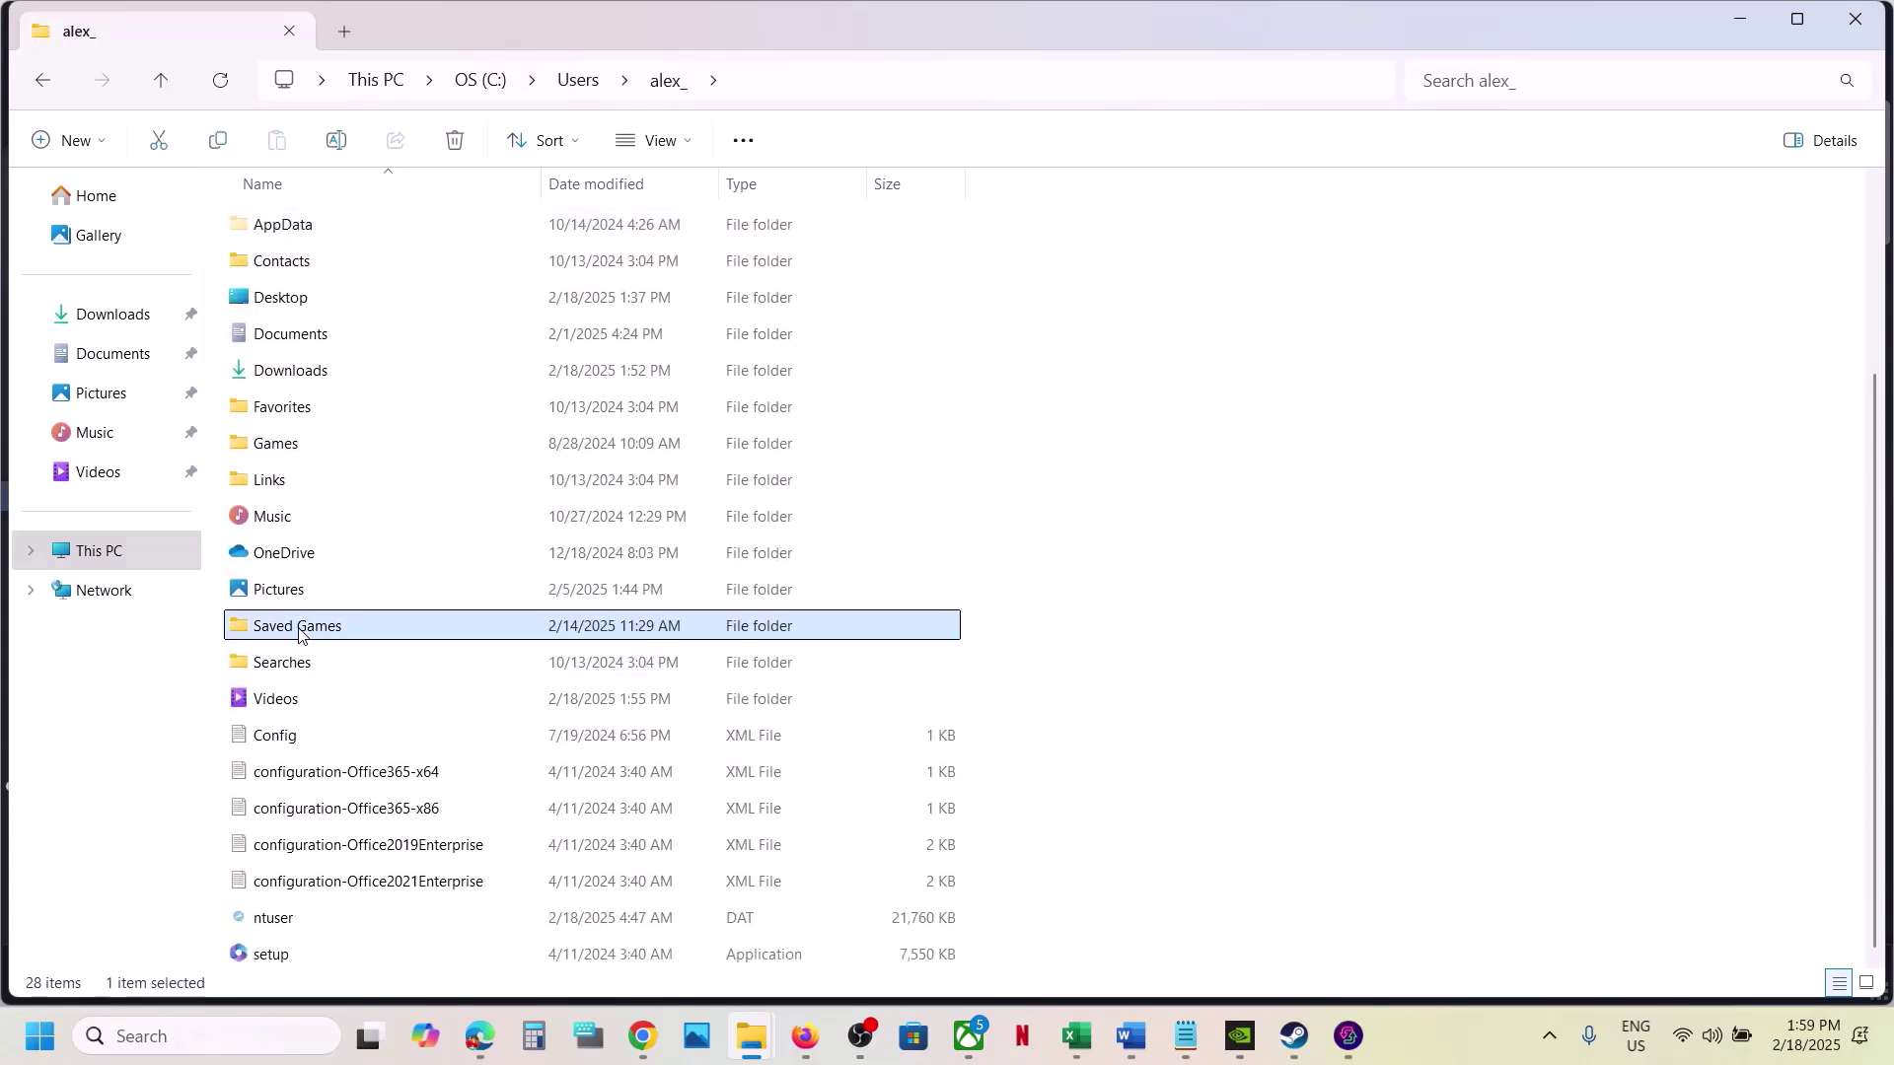
double_click(343, 632)
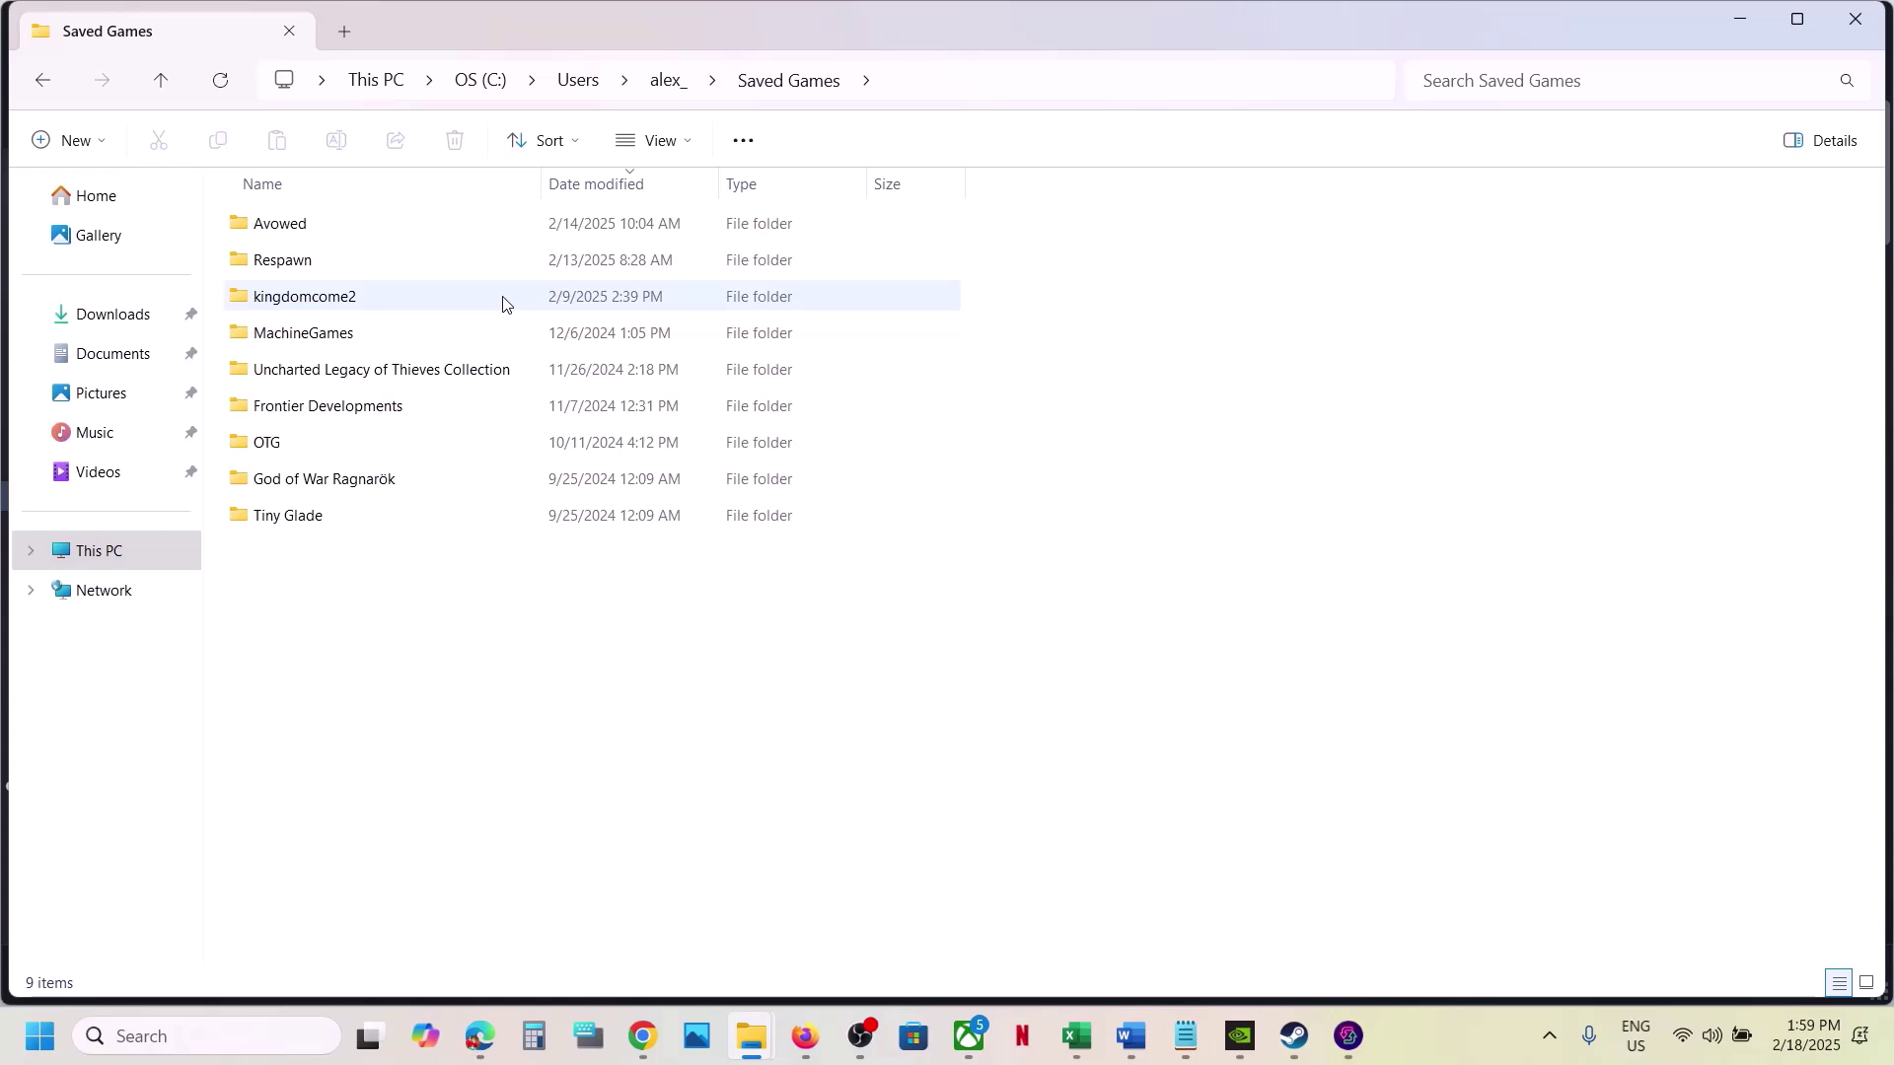
- Check inside the Avowed save folder, then copy the folder to the desktop as a backup, replacing the files in the destination
left_click(302, 233)
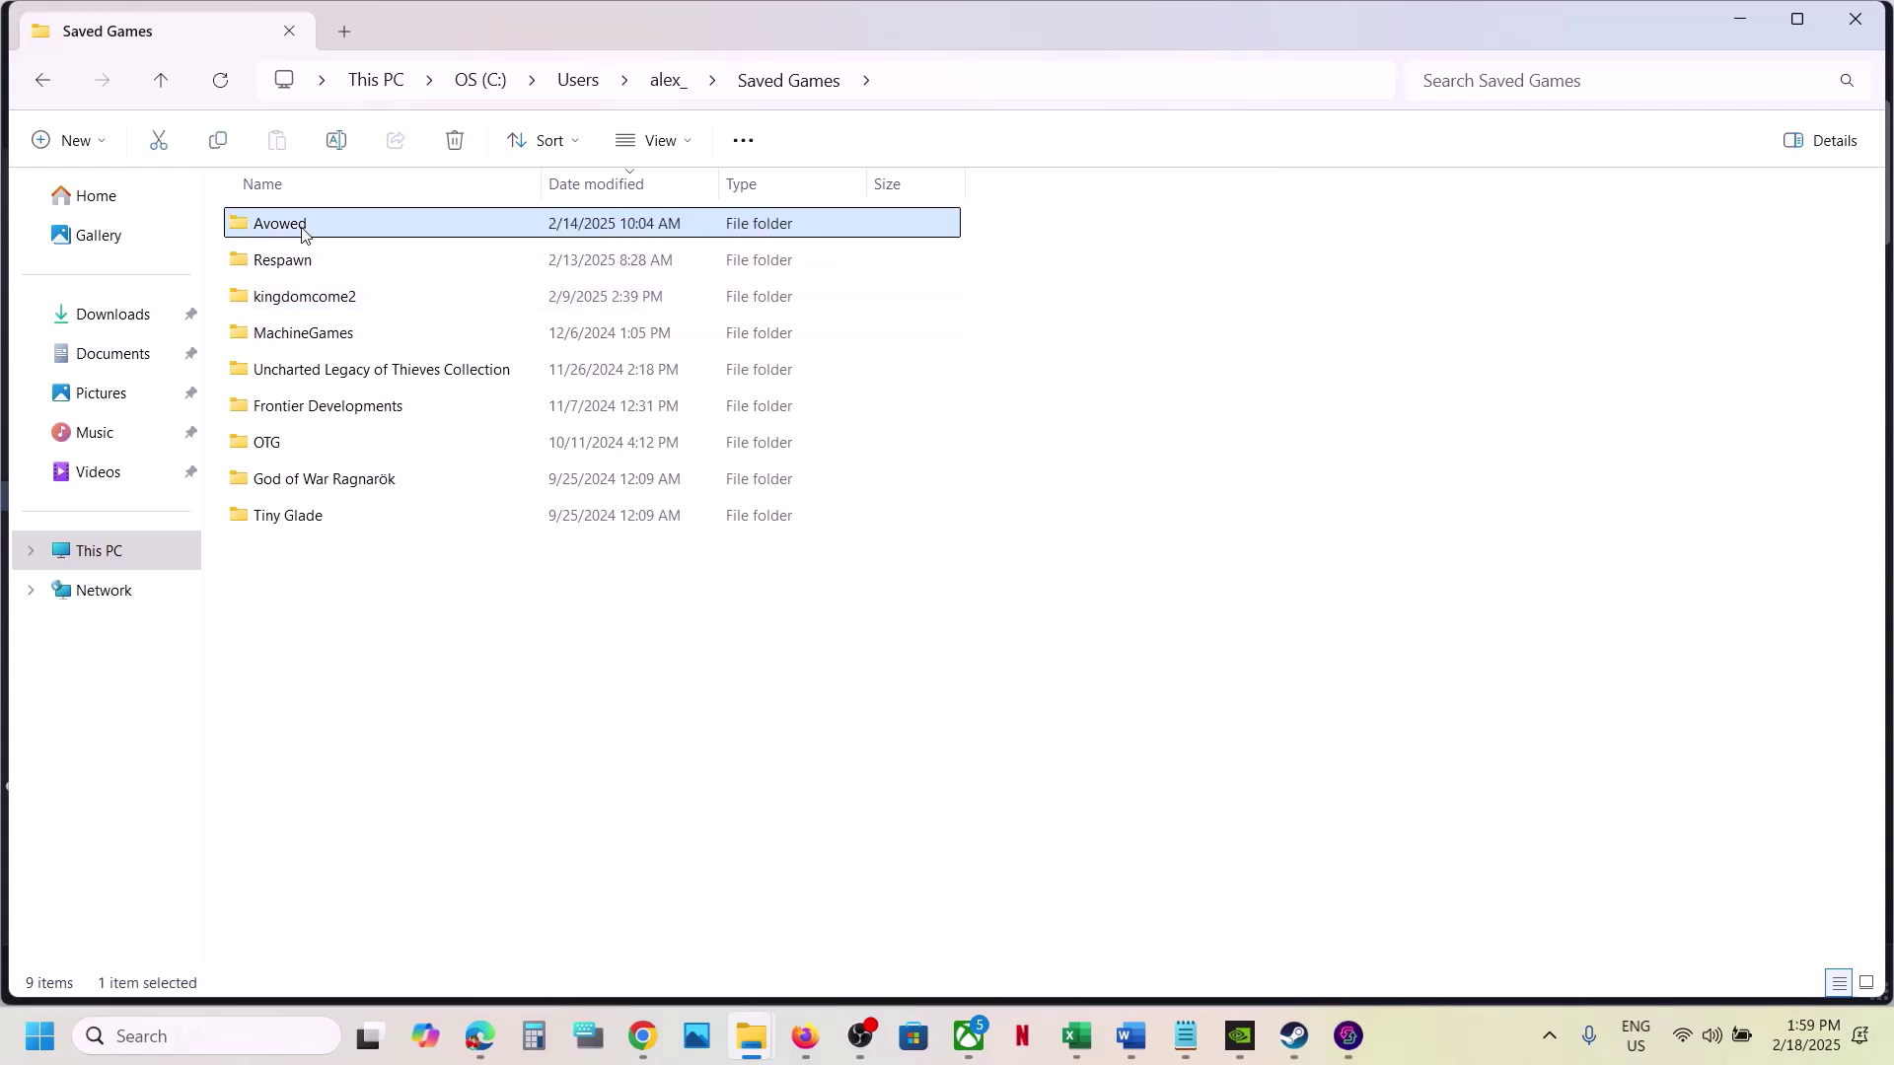
double_click(302, 233)
left_click(161, 79)
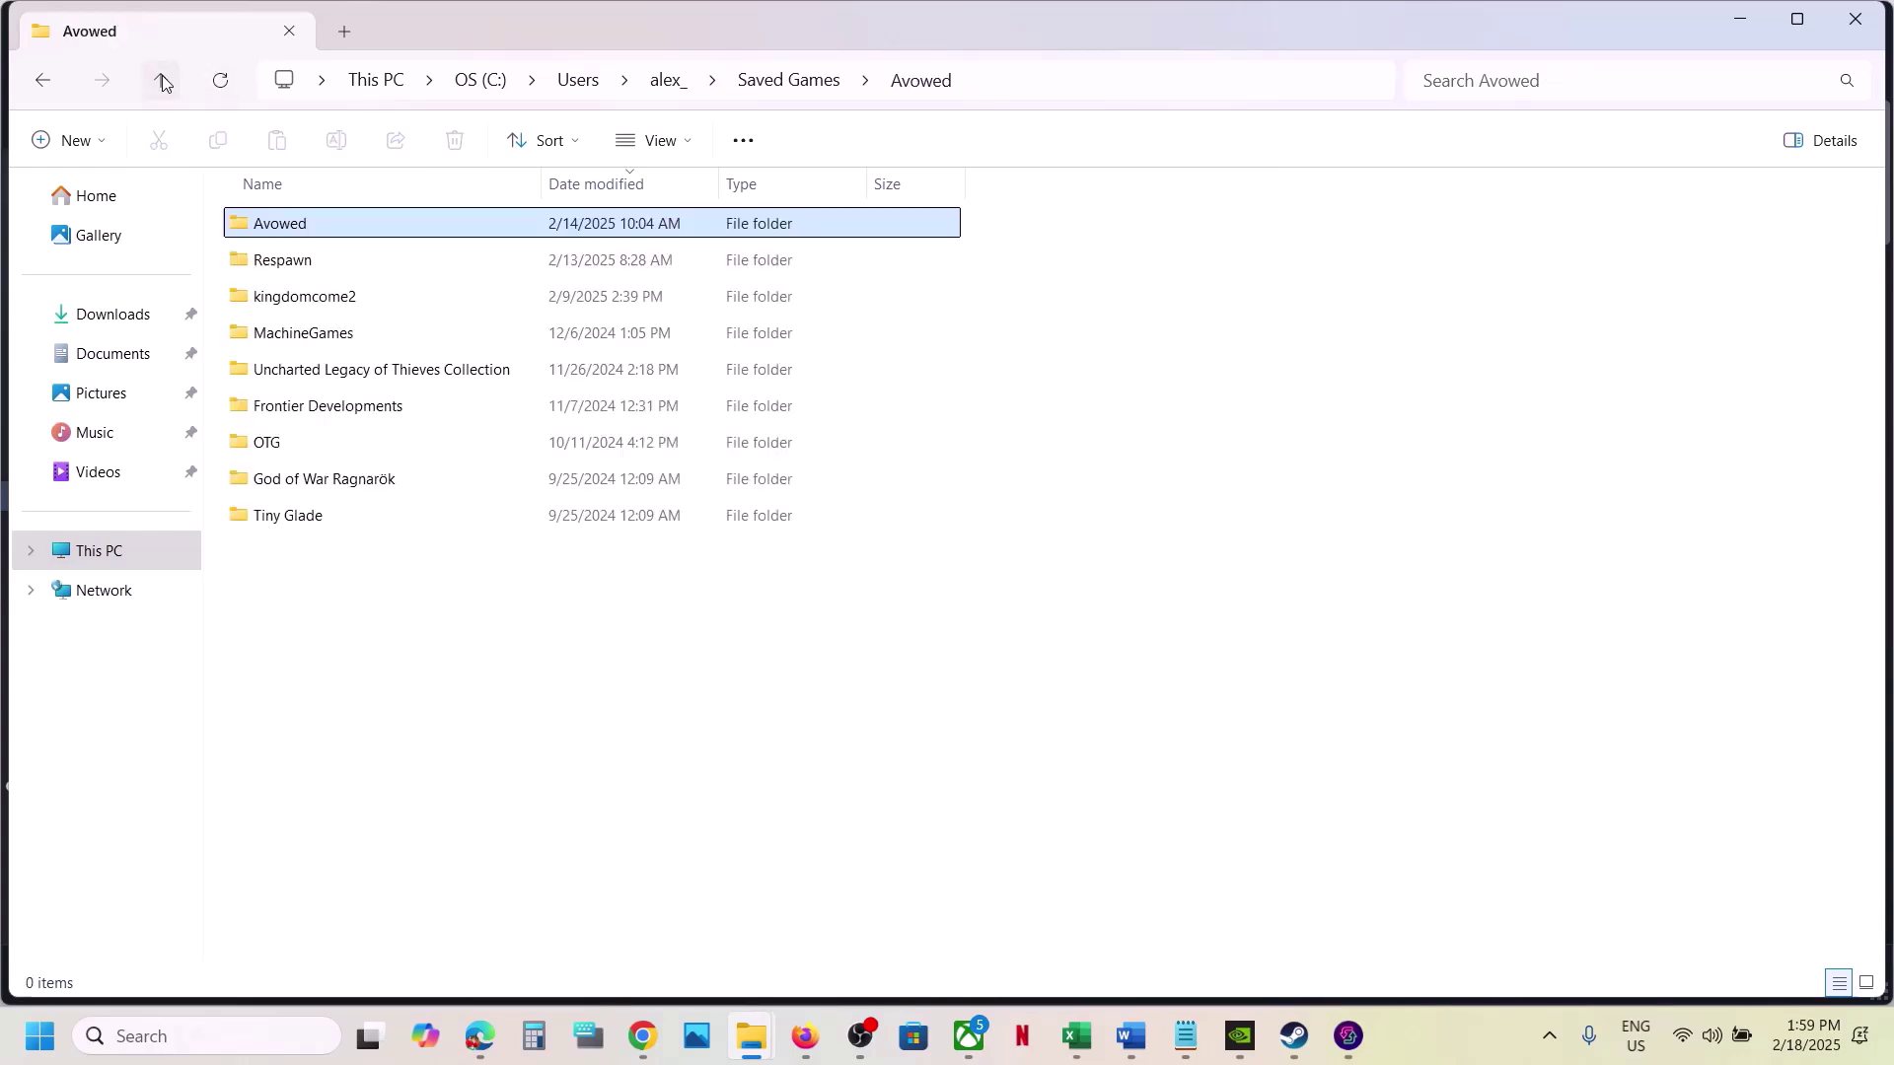
right_click(309, 230)
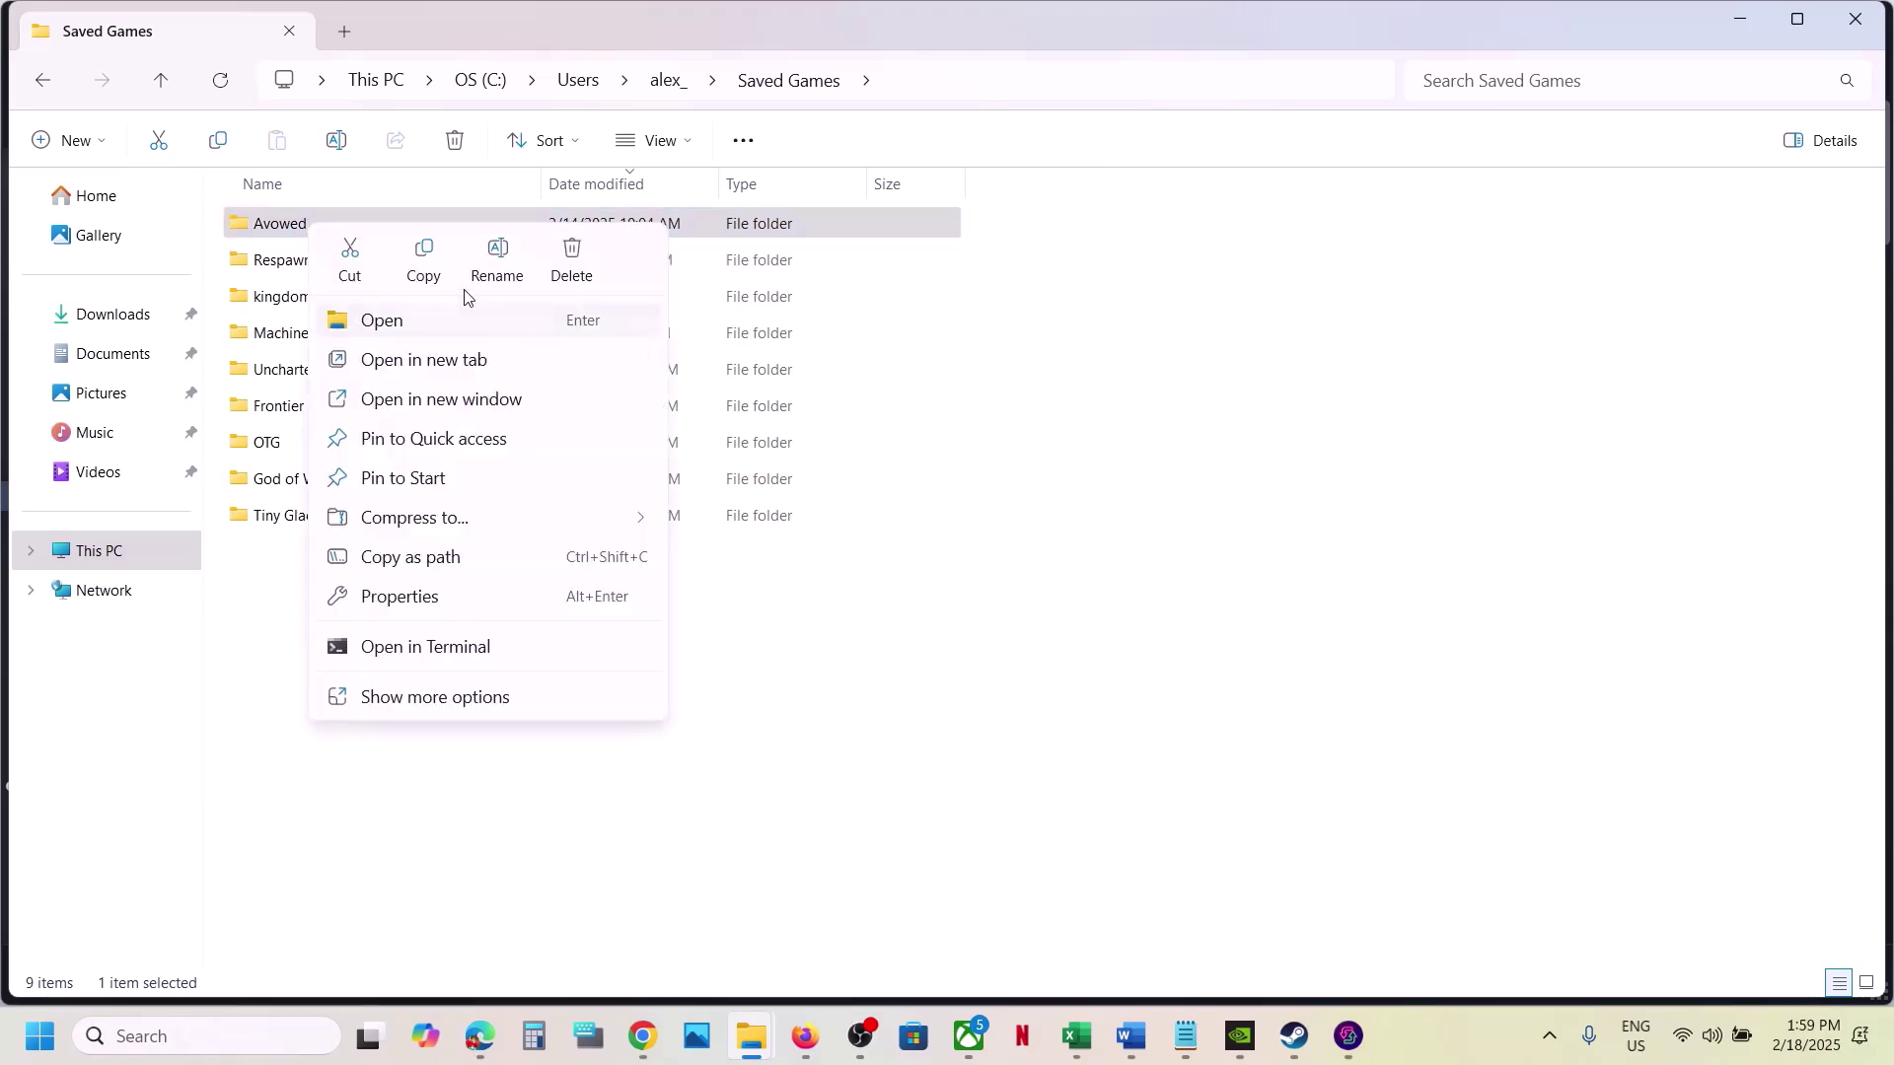
left_click(435, 273)
key("super+d")
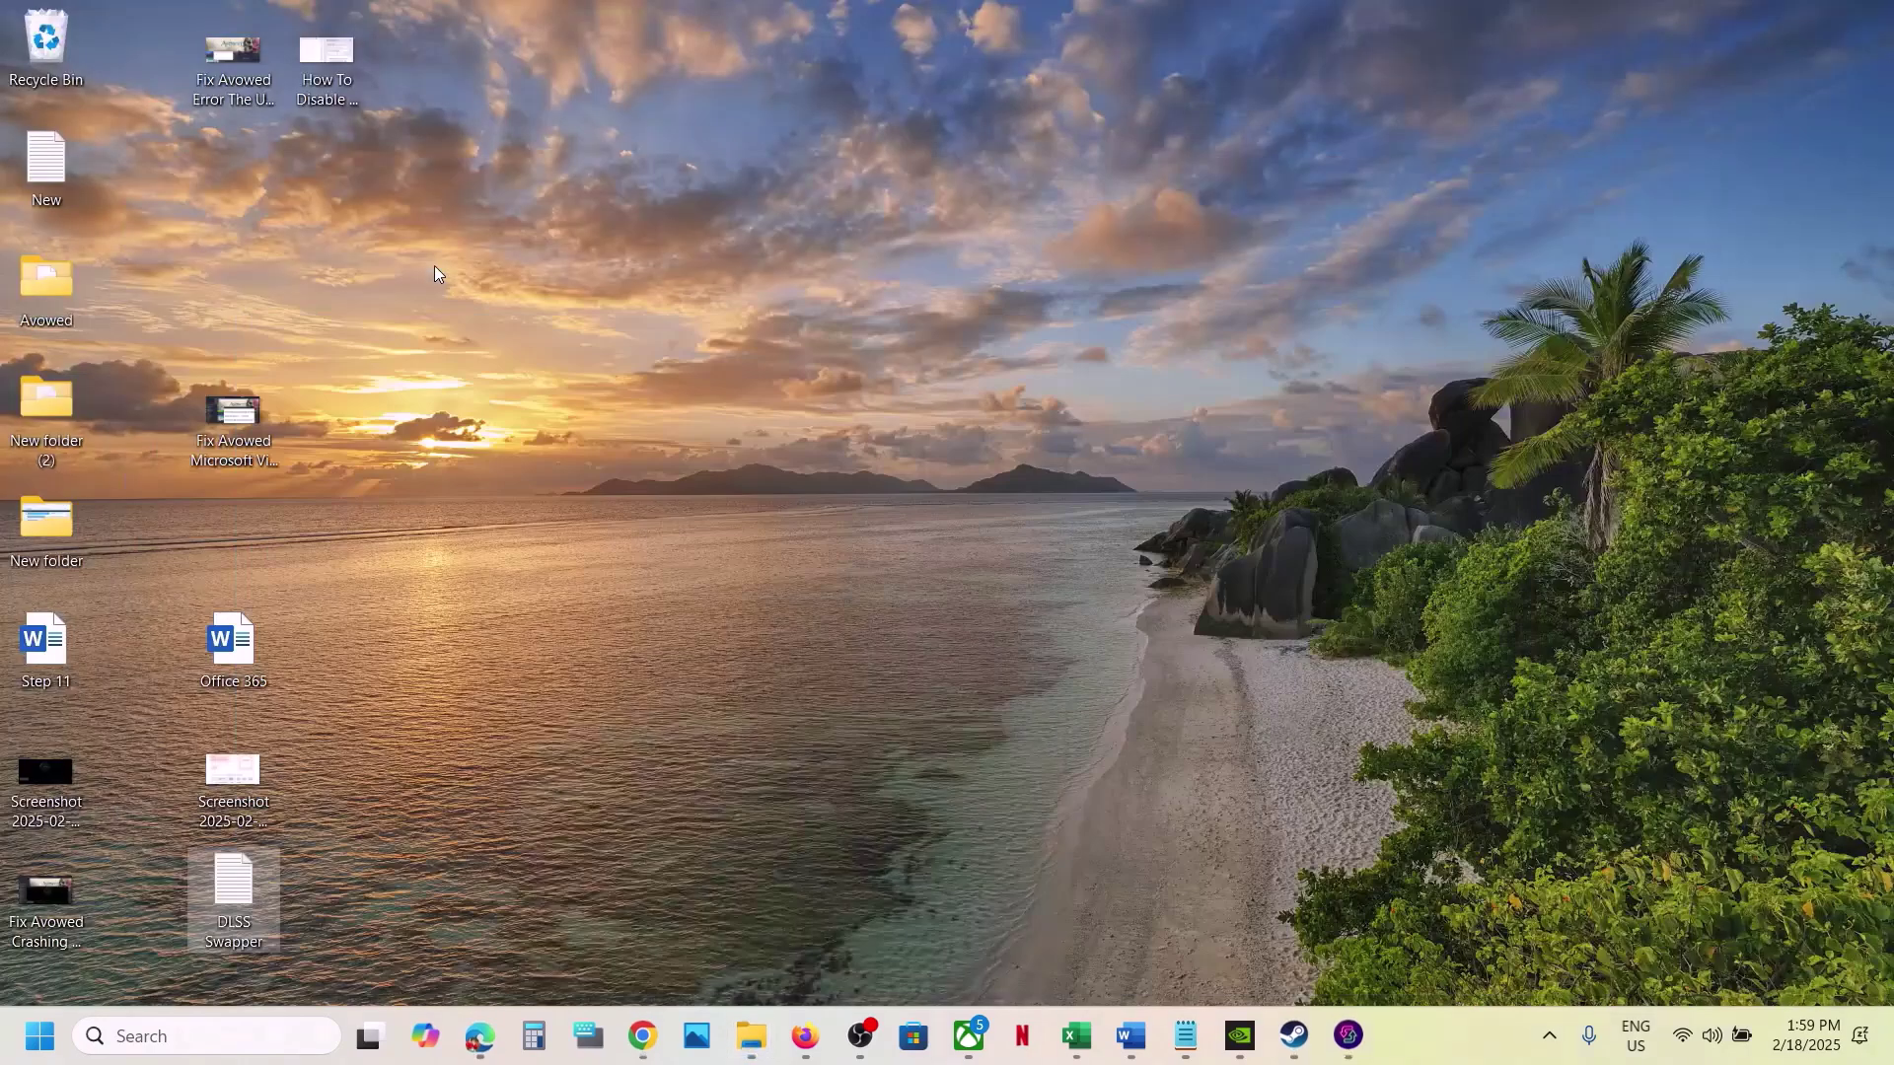
key("ctrl+v")
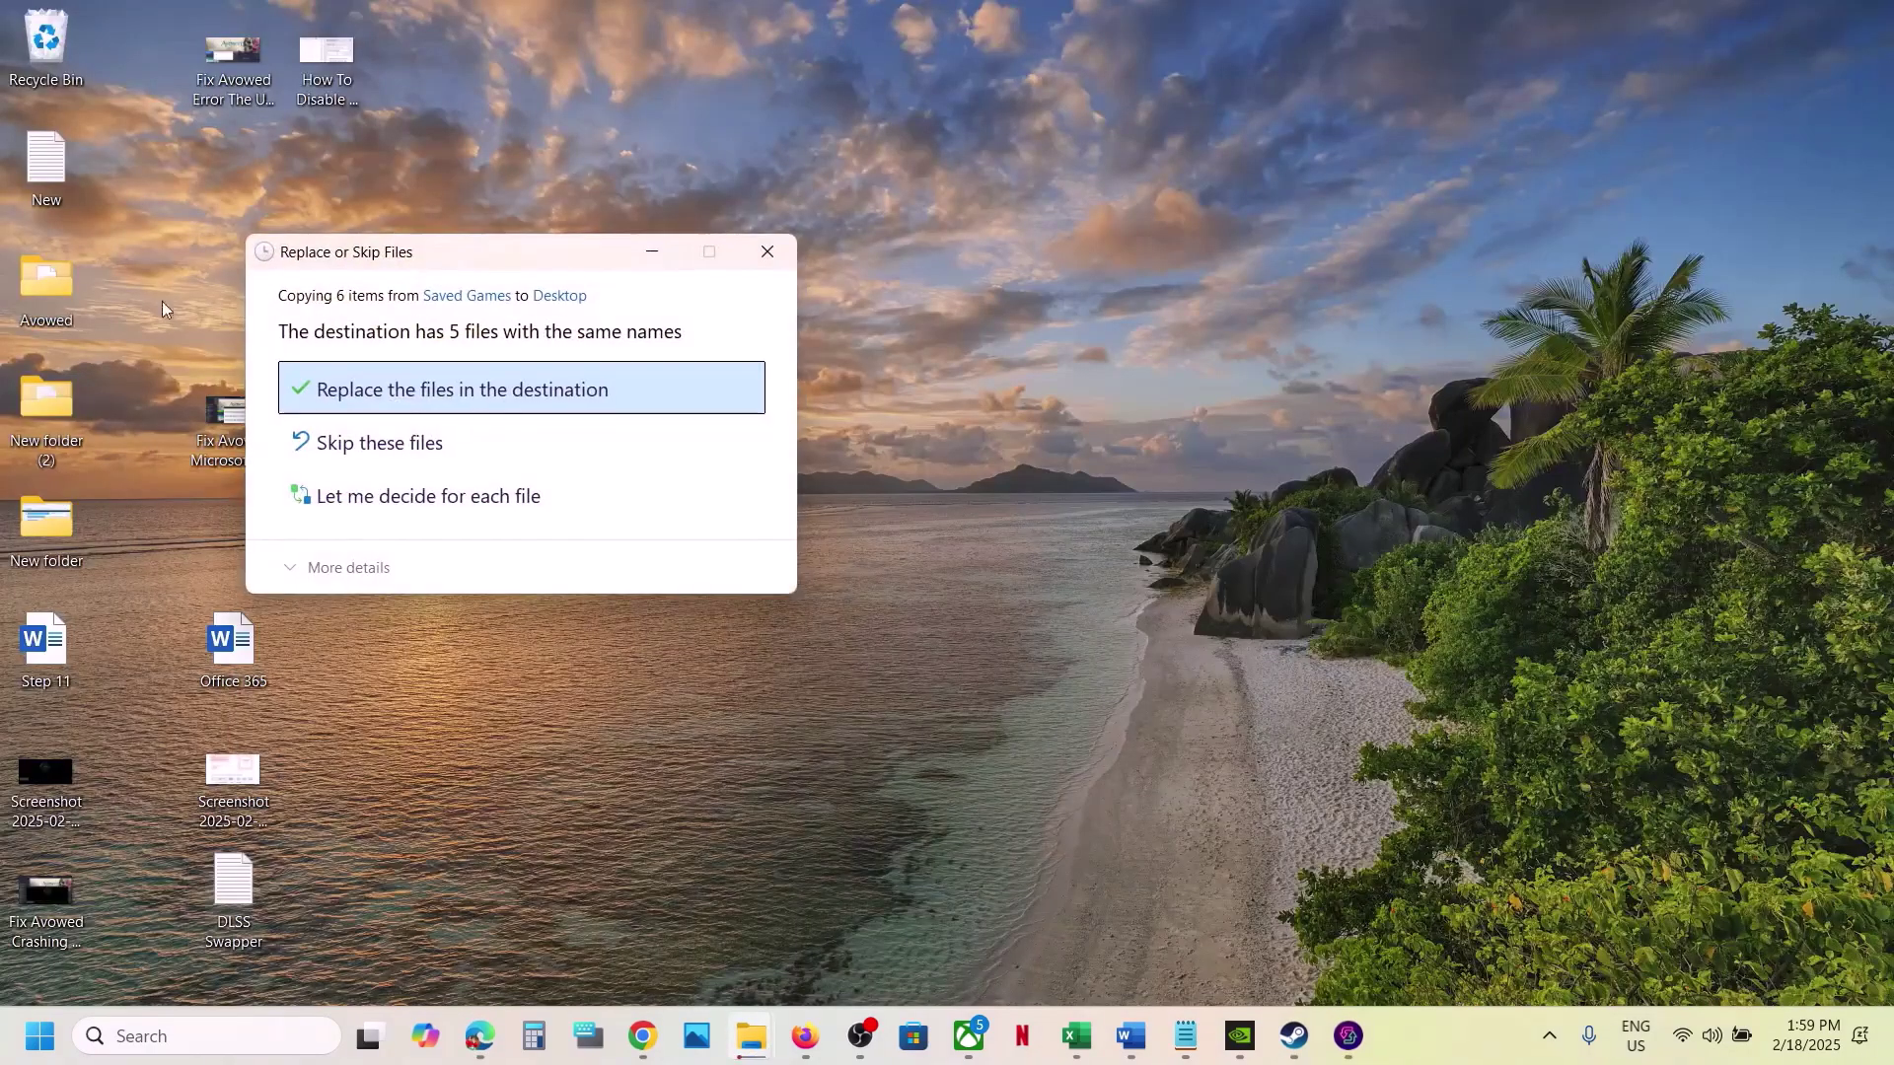
left_click(335, 394)
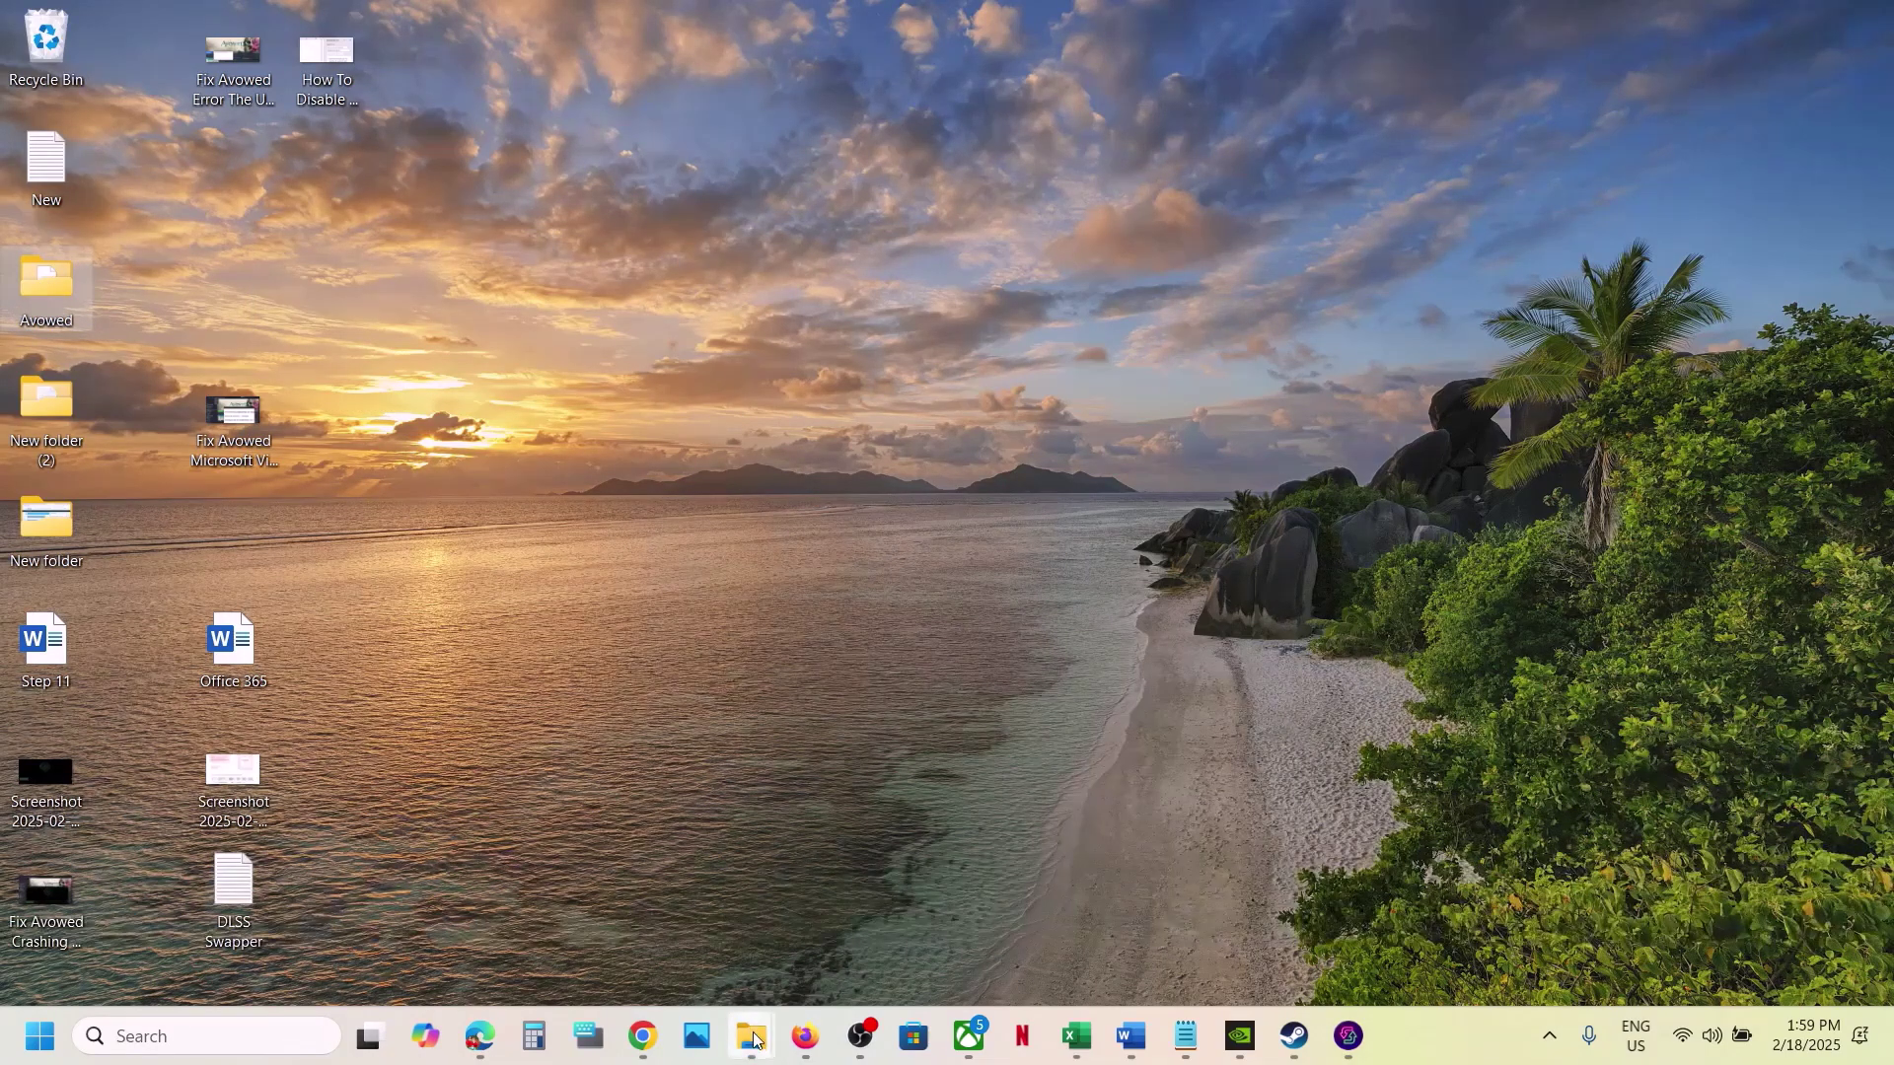
- Rename the Avowed folder in Saved Games to Avowed.old
mouse_move(751, 1036)
left_click(876, 950)
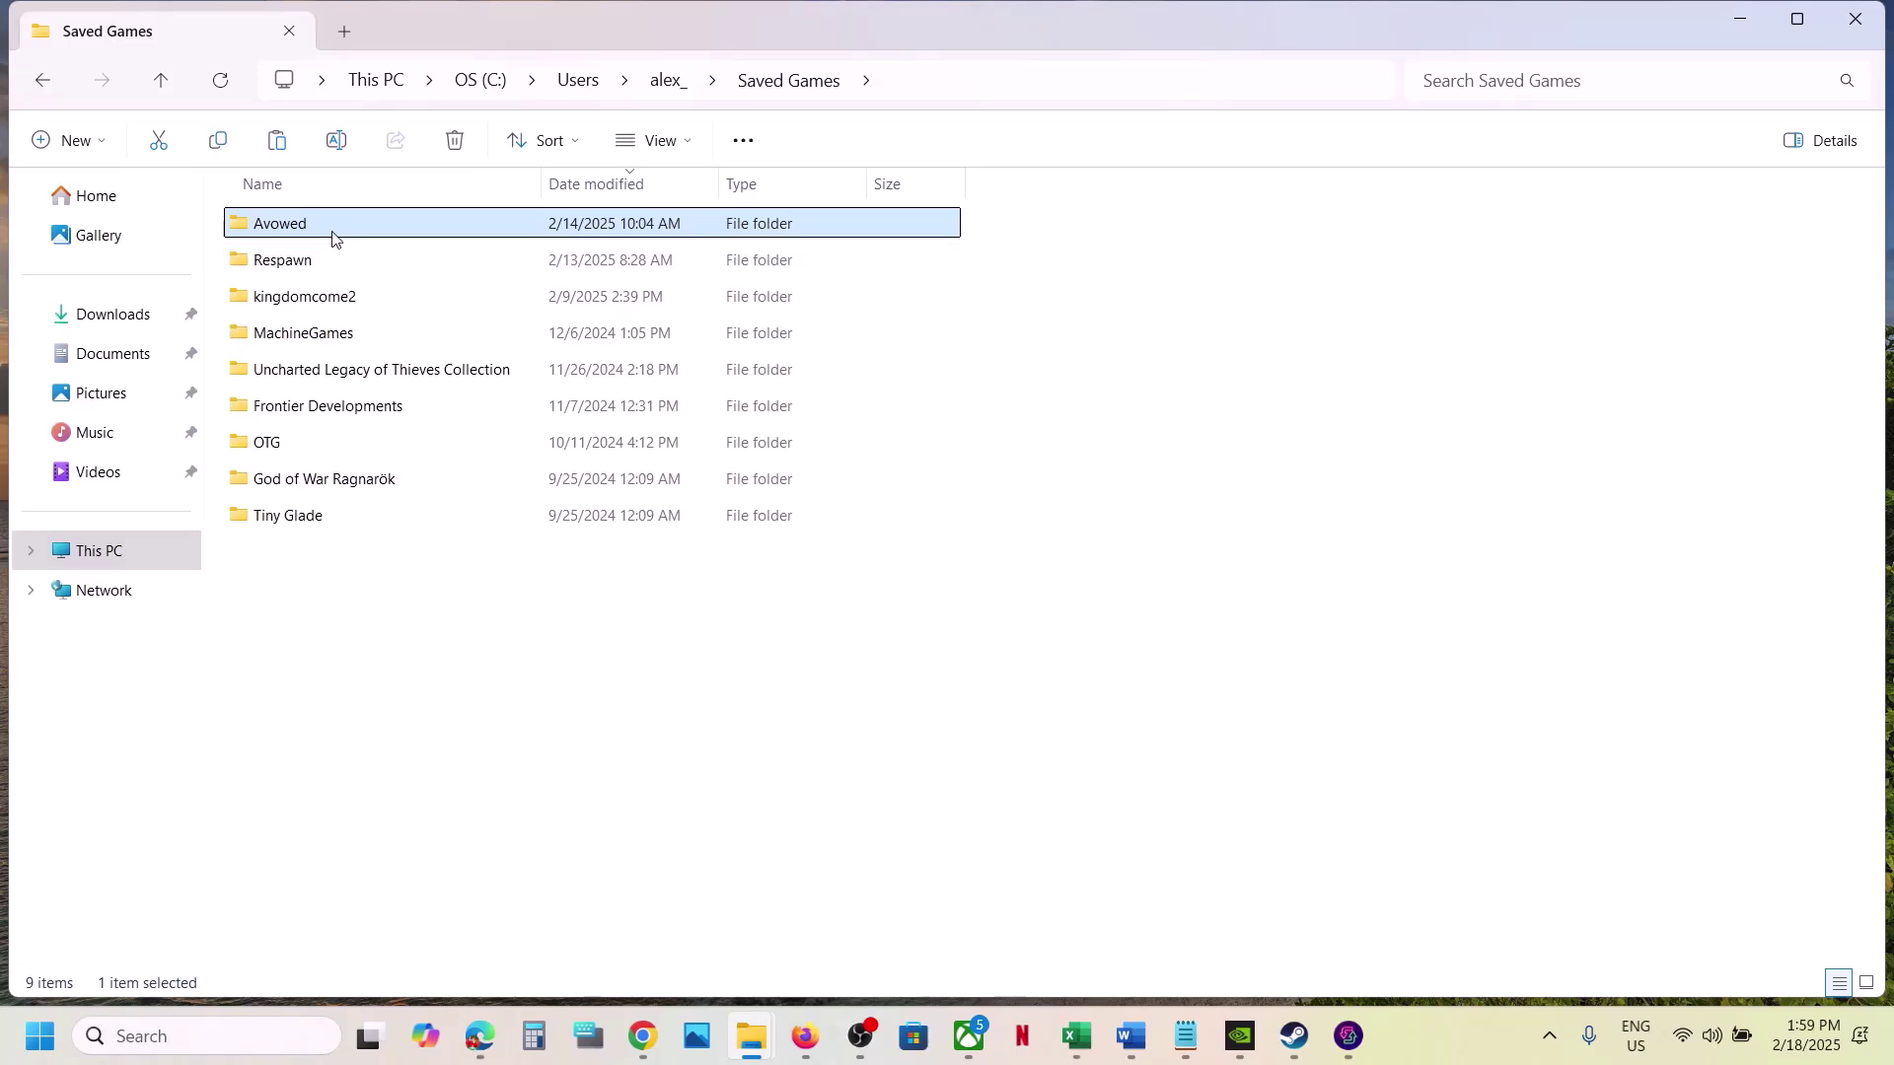
right_click(336, 237)
left_click(592, 261)
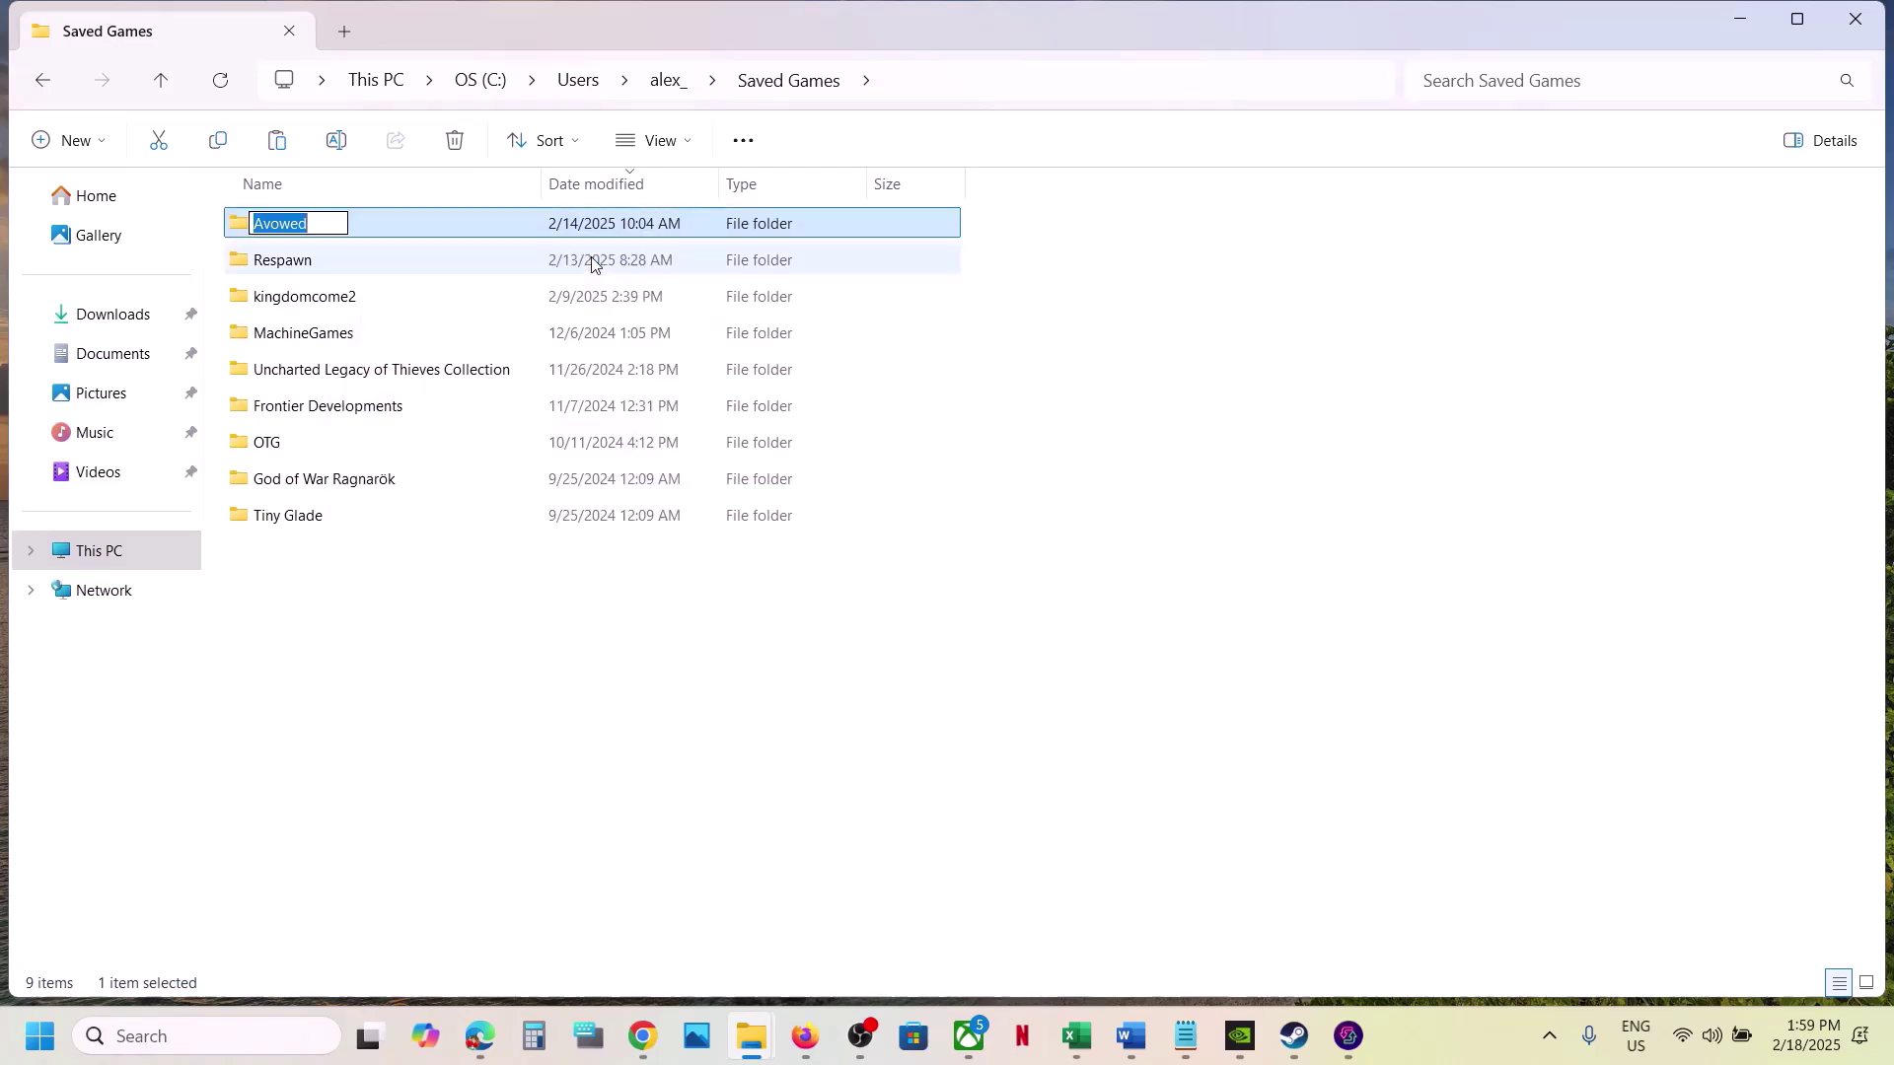
left_click(319, 228)
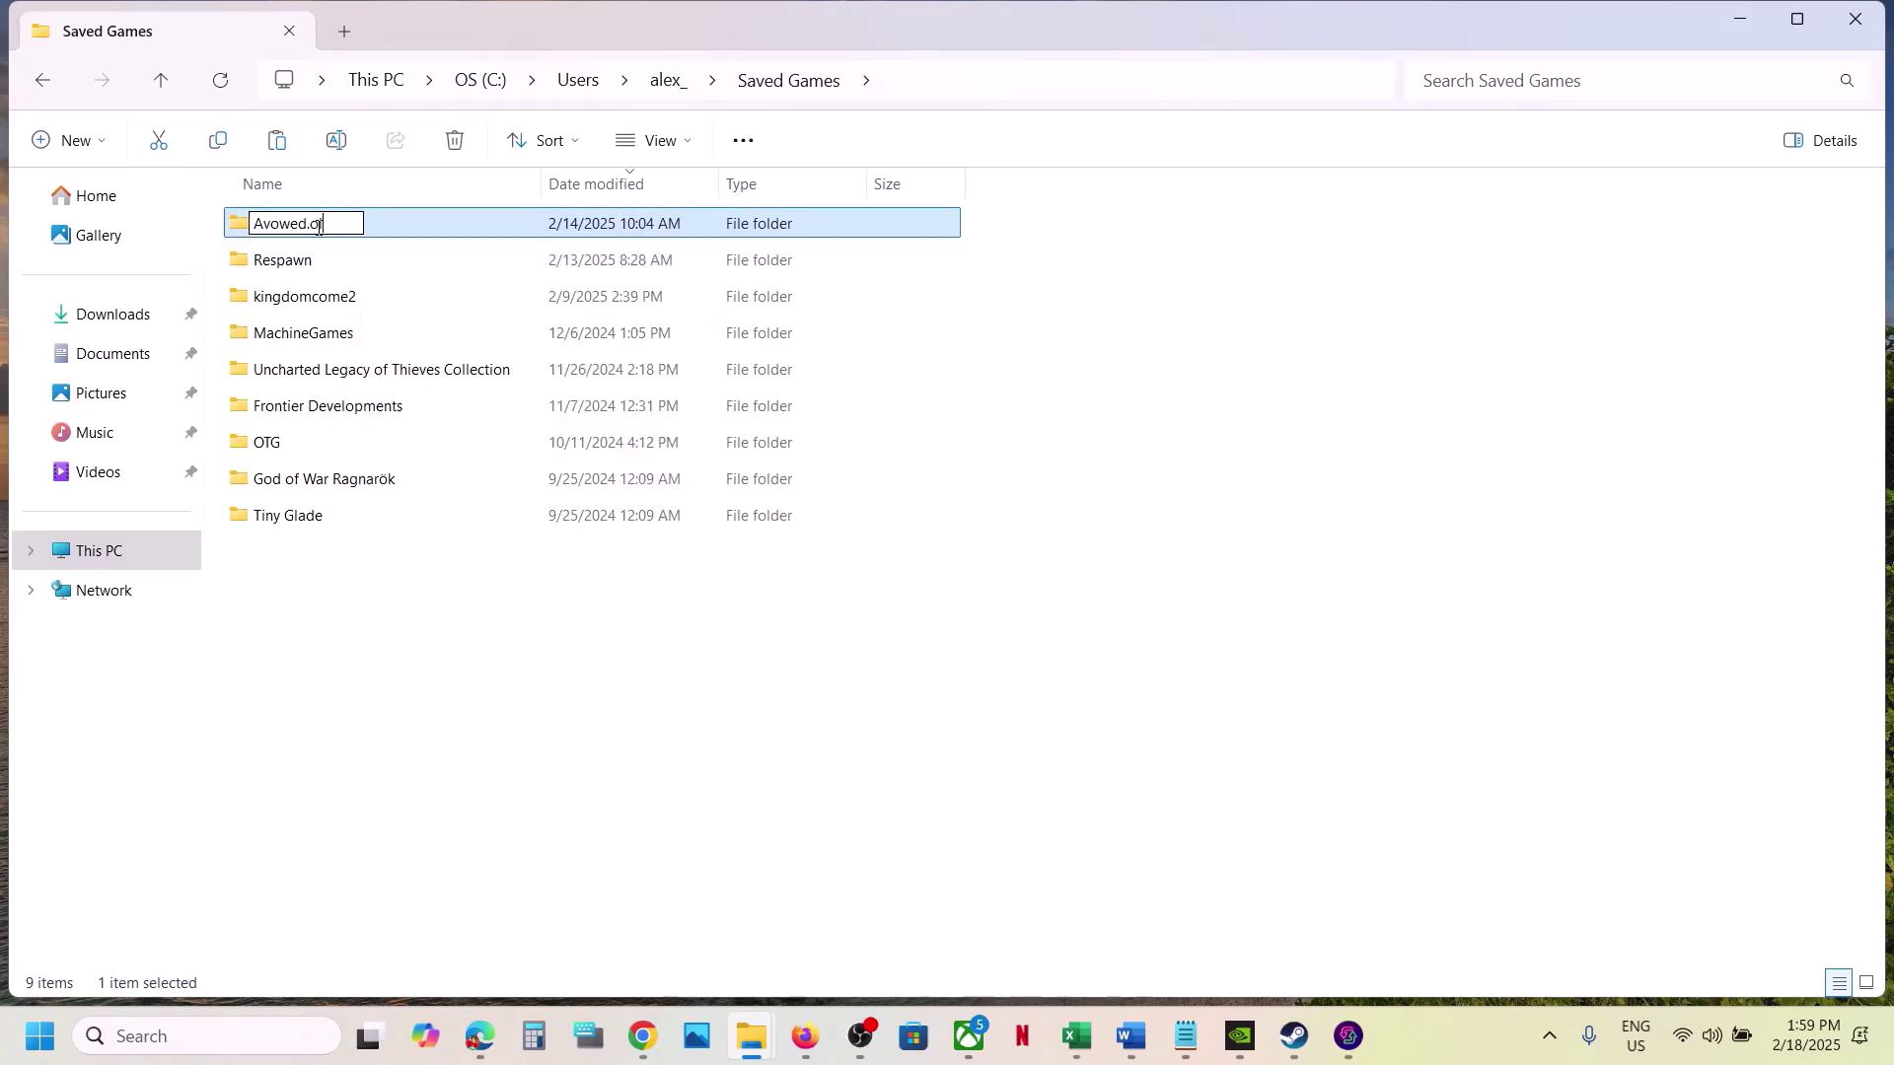
left_click(475, 655)
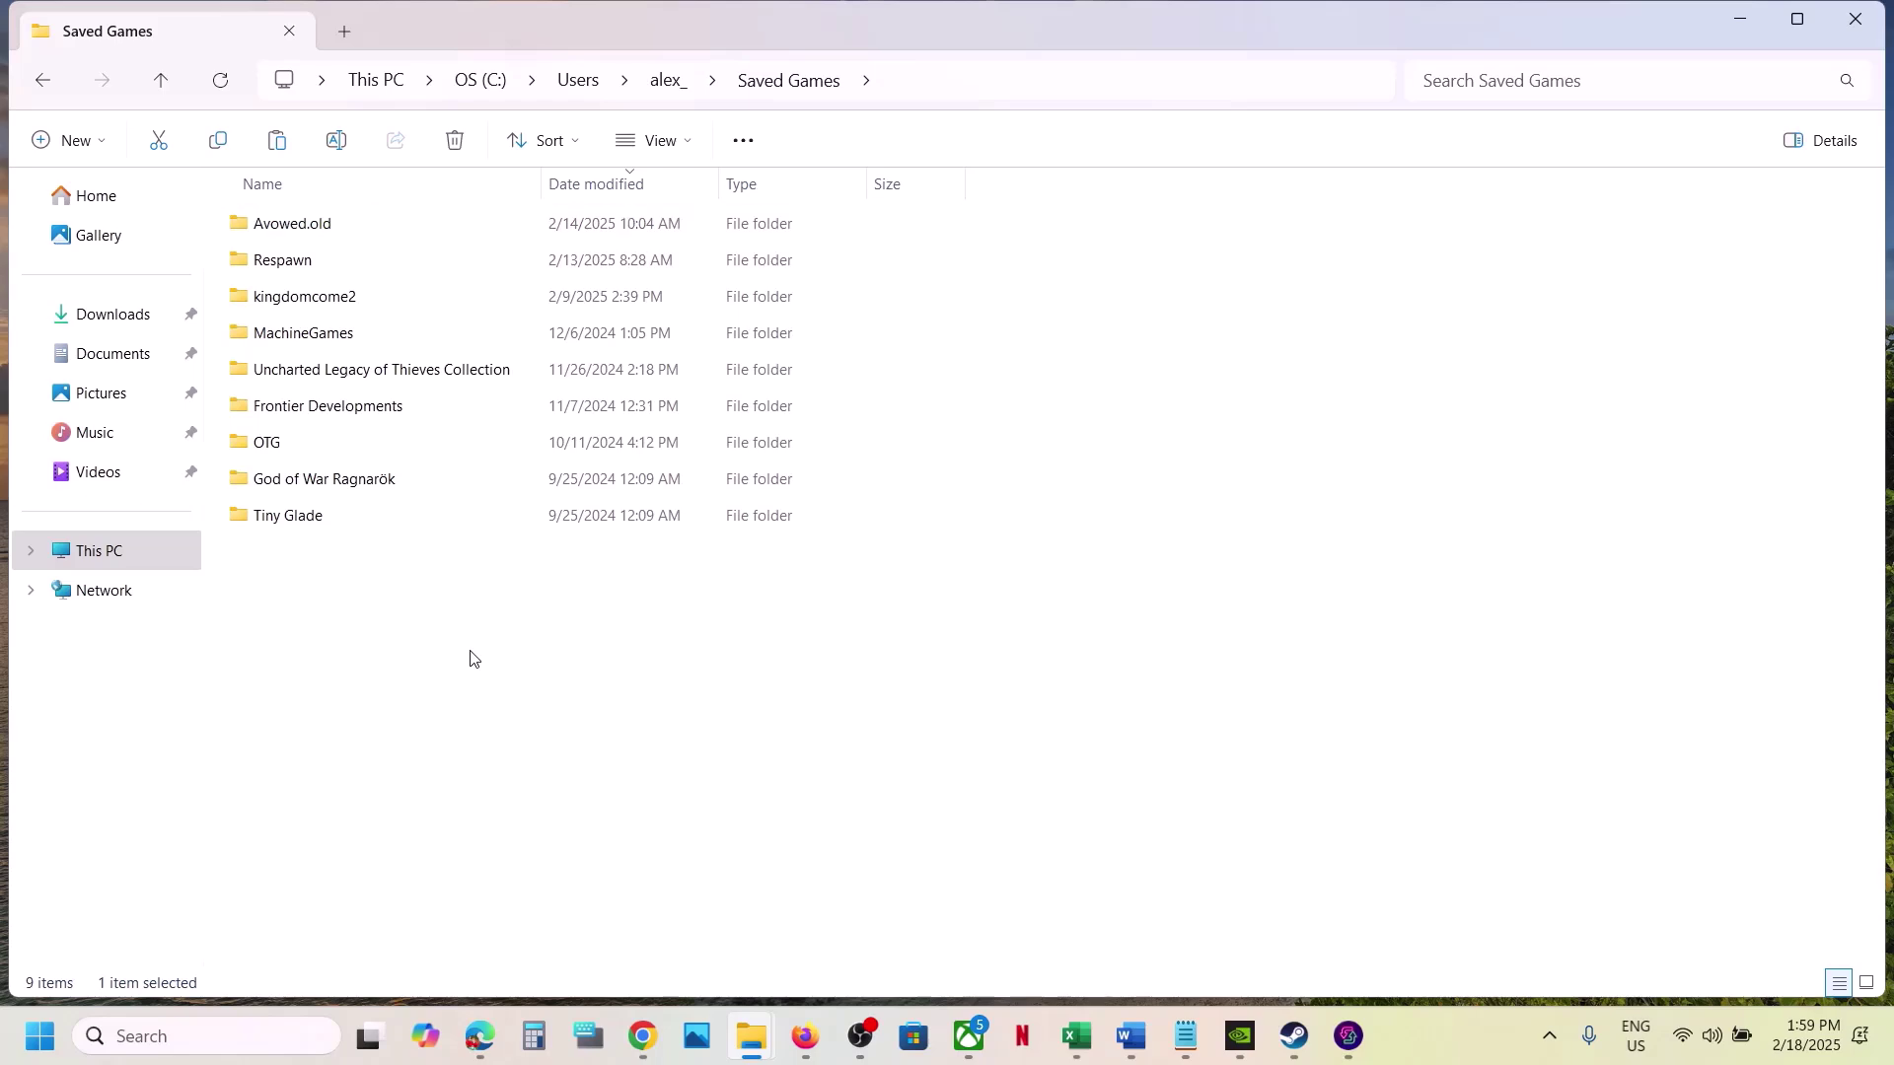
- Bring up Avowed's Steam library page, then switch to Word and select the Visual C++ web address in Step 11
left_click(1295, 1036)
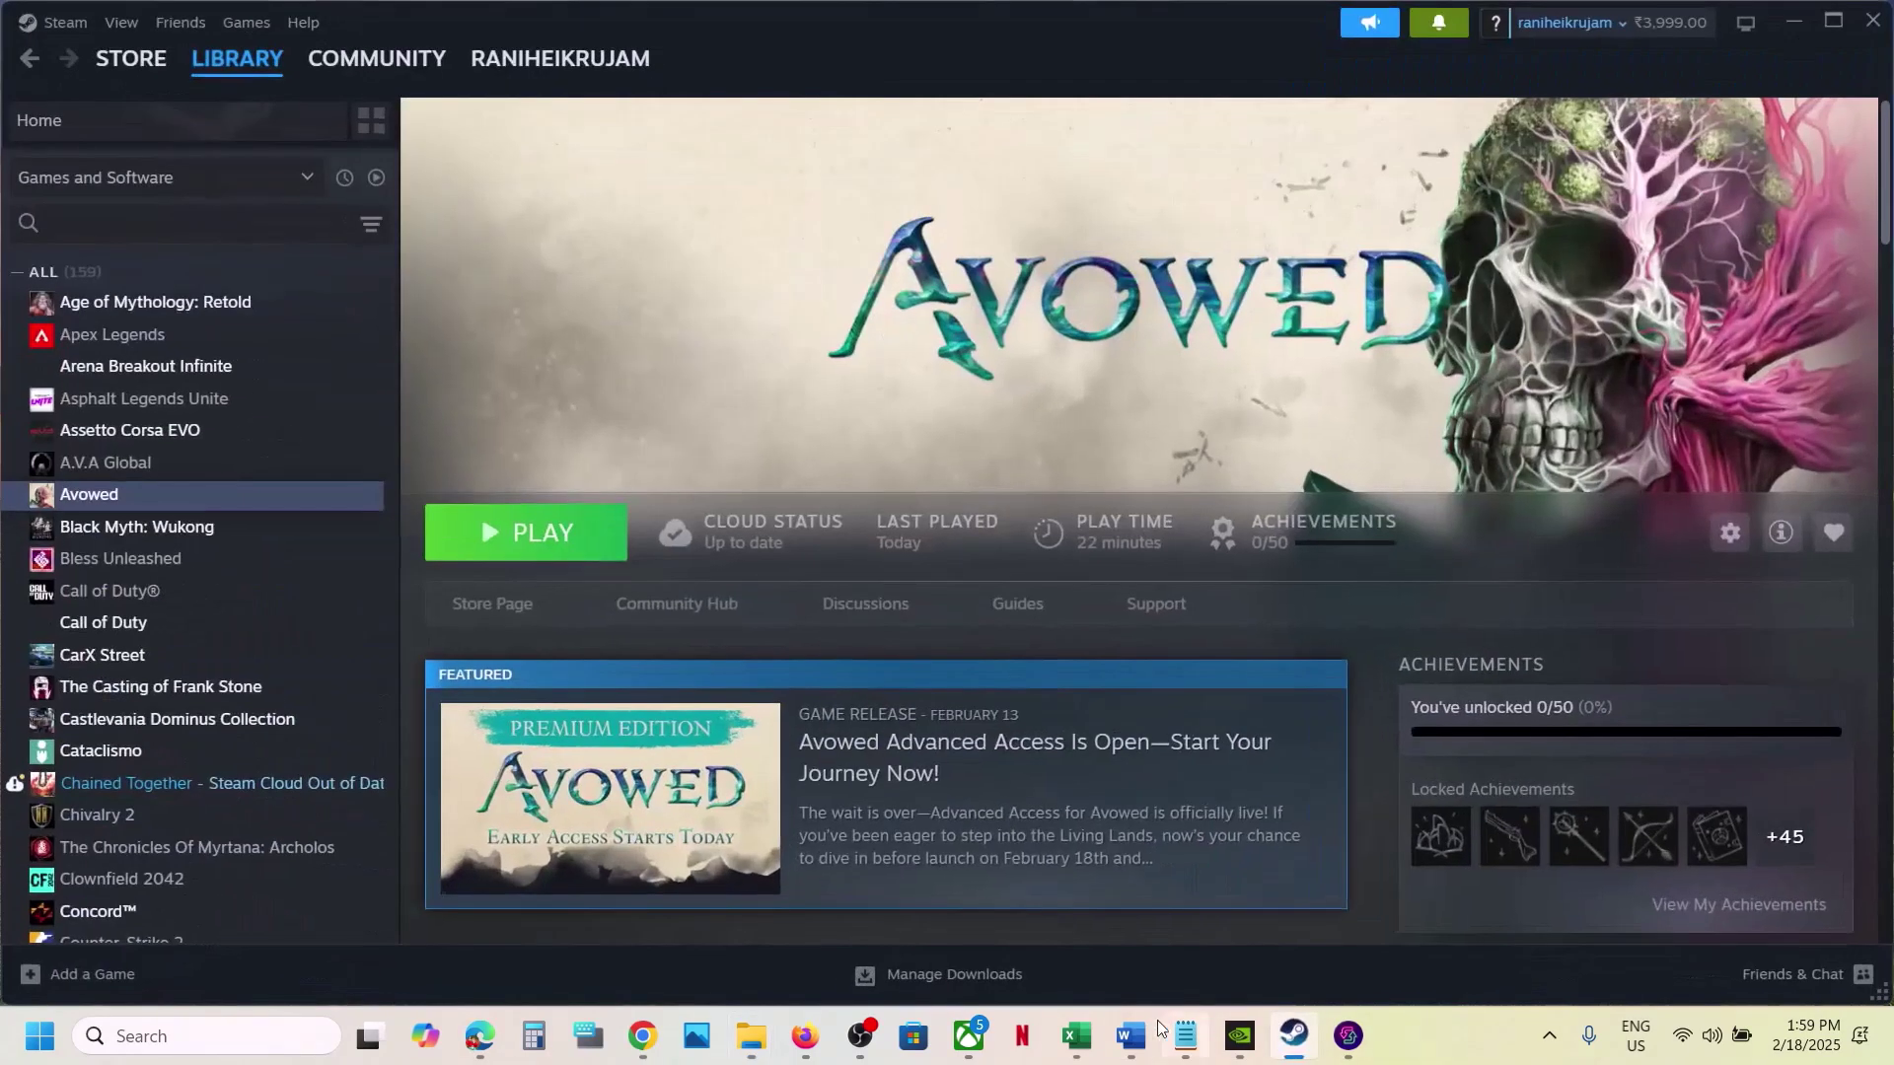
left_click(1132, 1035)
scroll(713, 739, "down", 3)
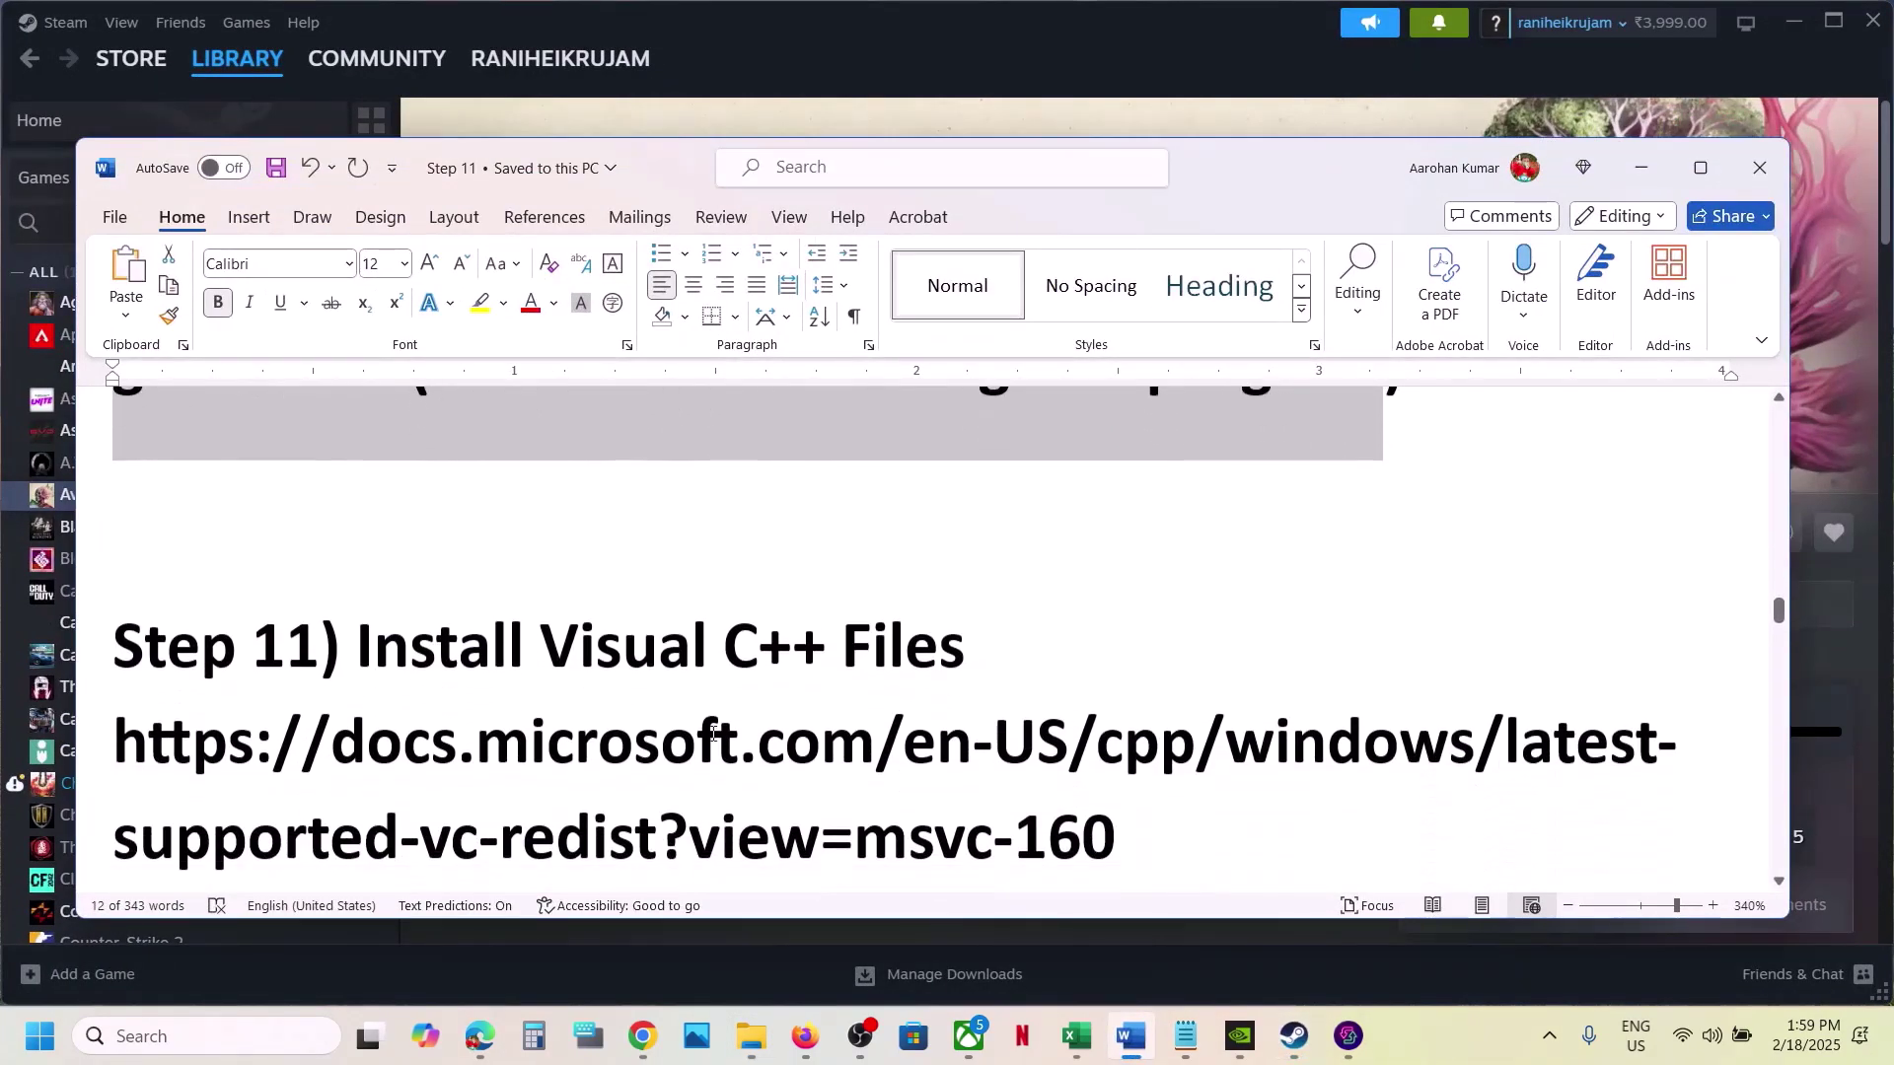
left_click(1120, 814)
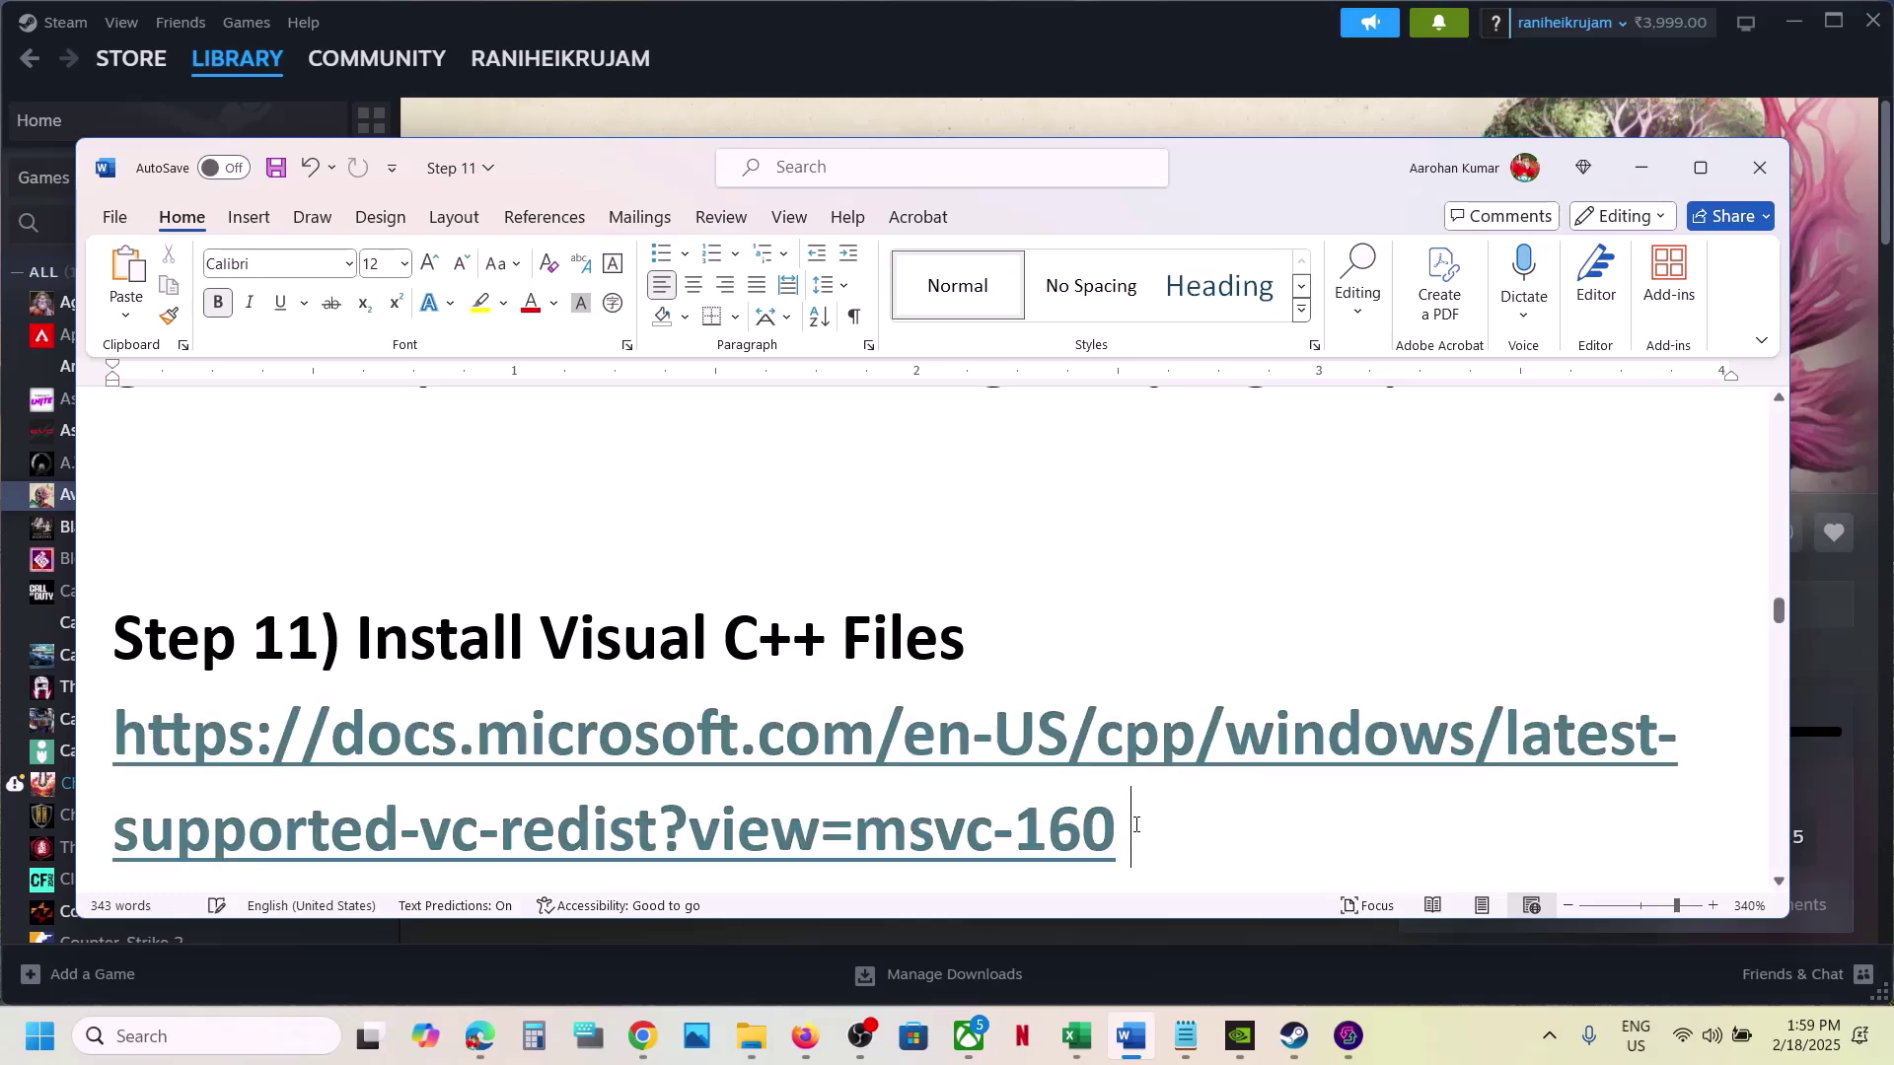
left_click_drag(139, 765, 1117, 708)
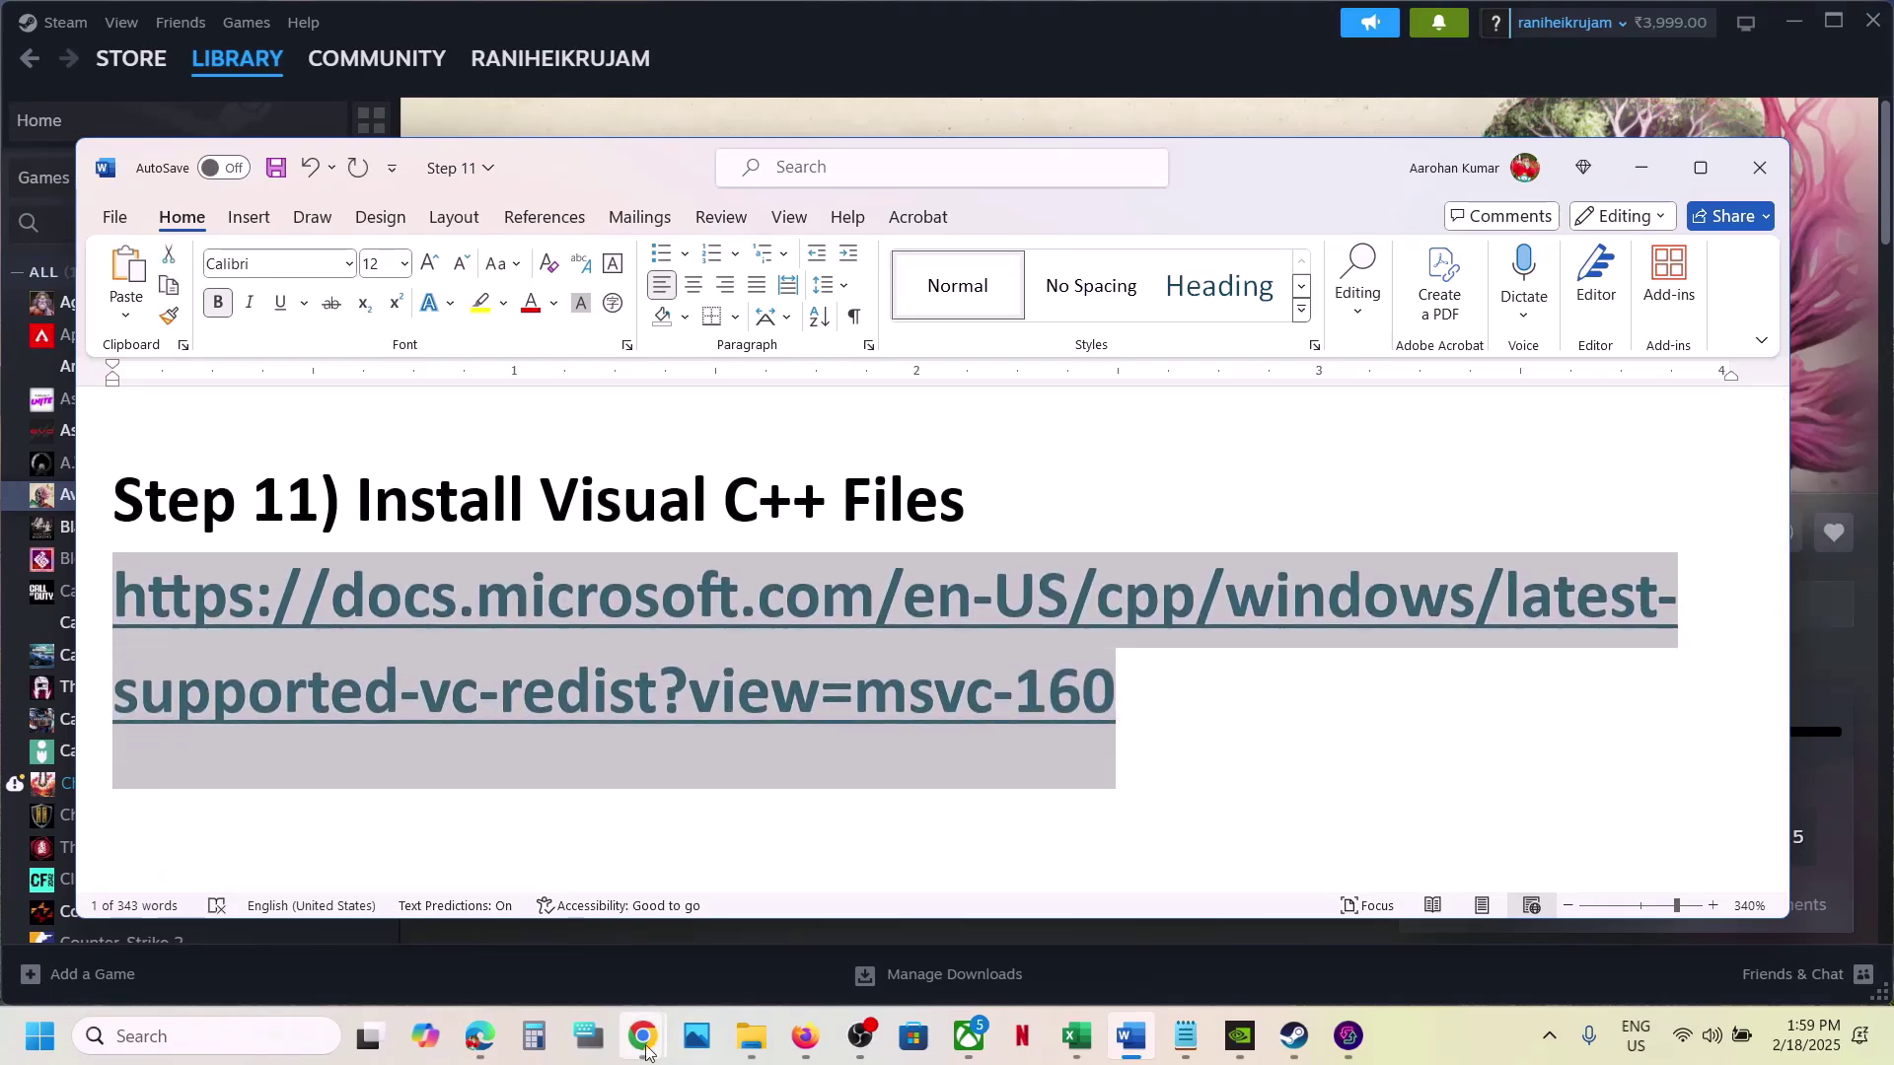
- Load the copied Visual C++ address in a new Chrome tab and find the latest redistributable's download table
mouse_move(642, 1035)
left_click(757, 930)
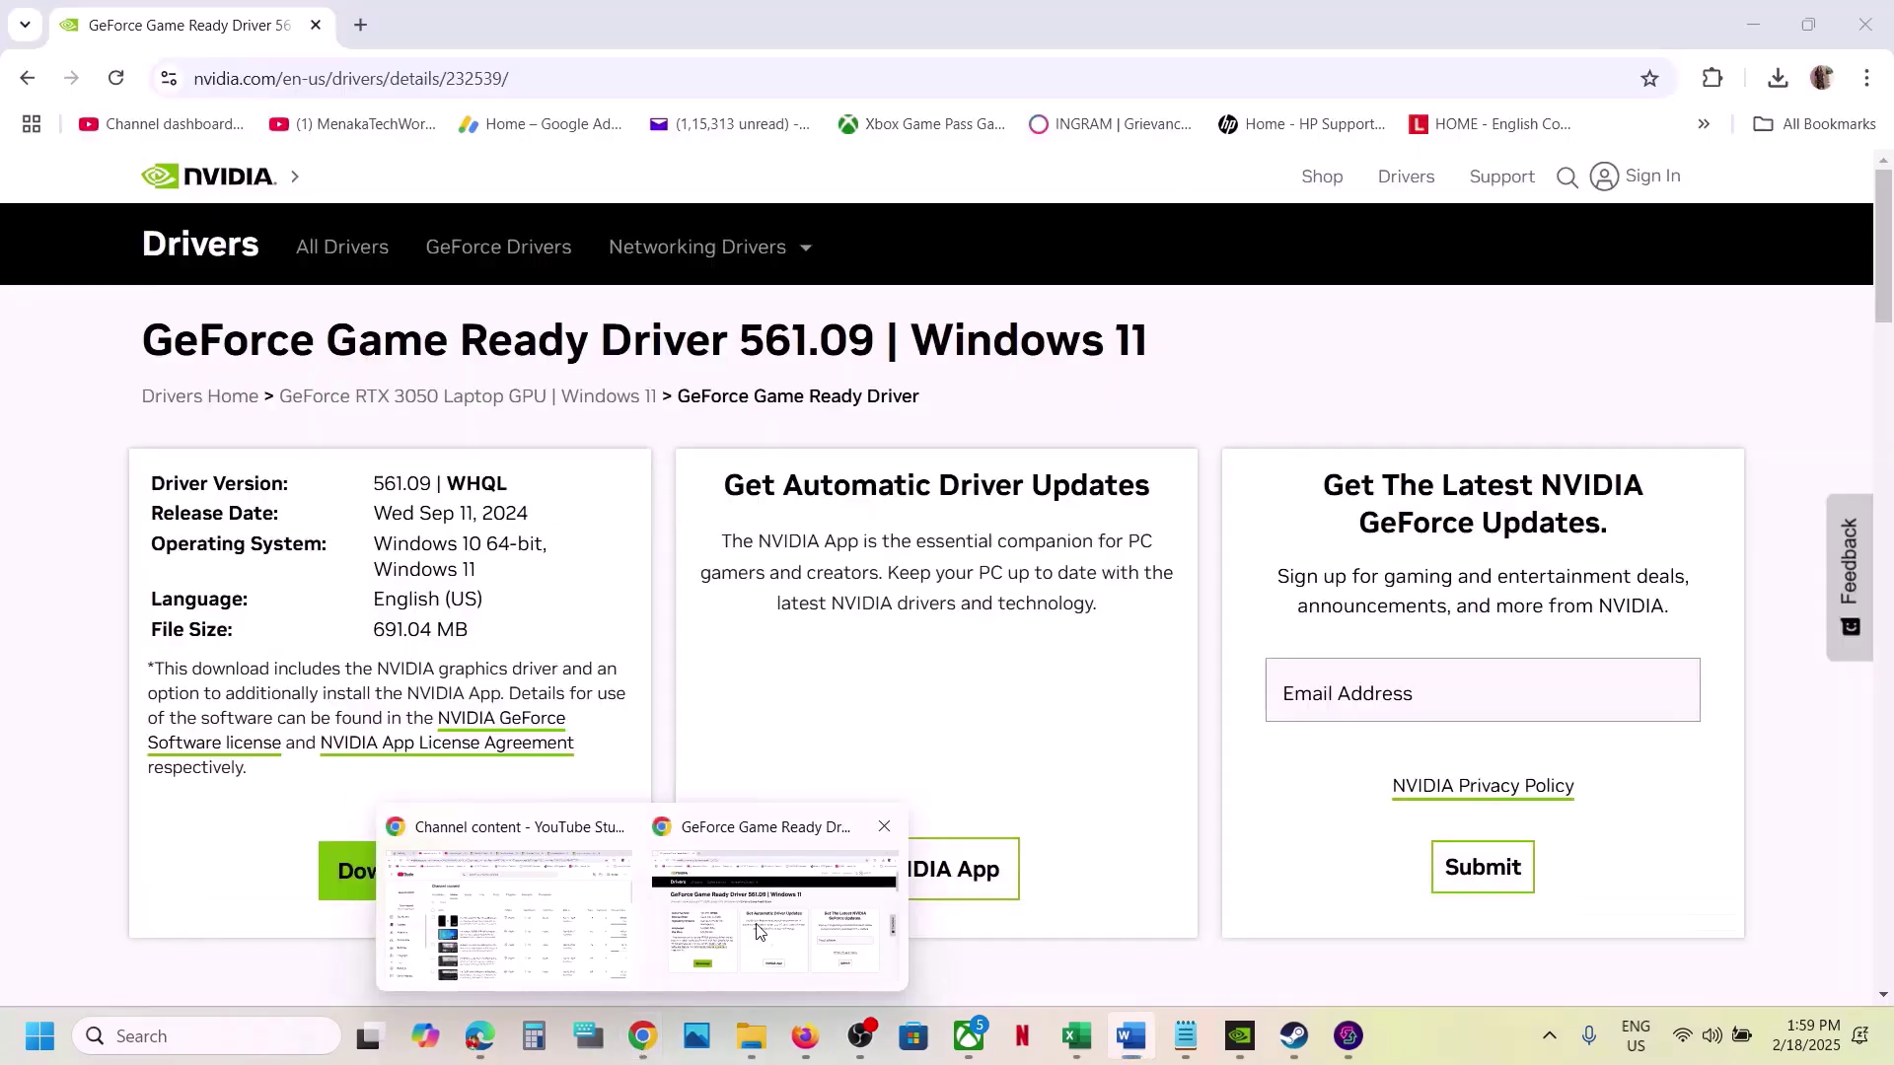
left_click(360, 25)
key("ctrl+v")
key("Return")
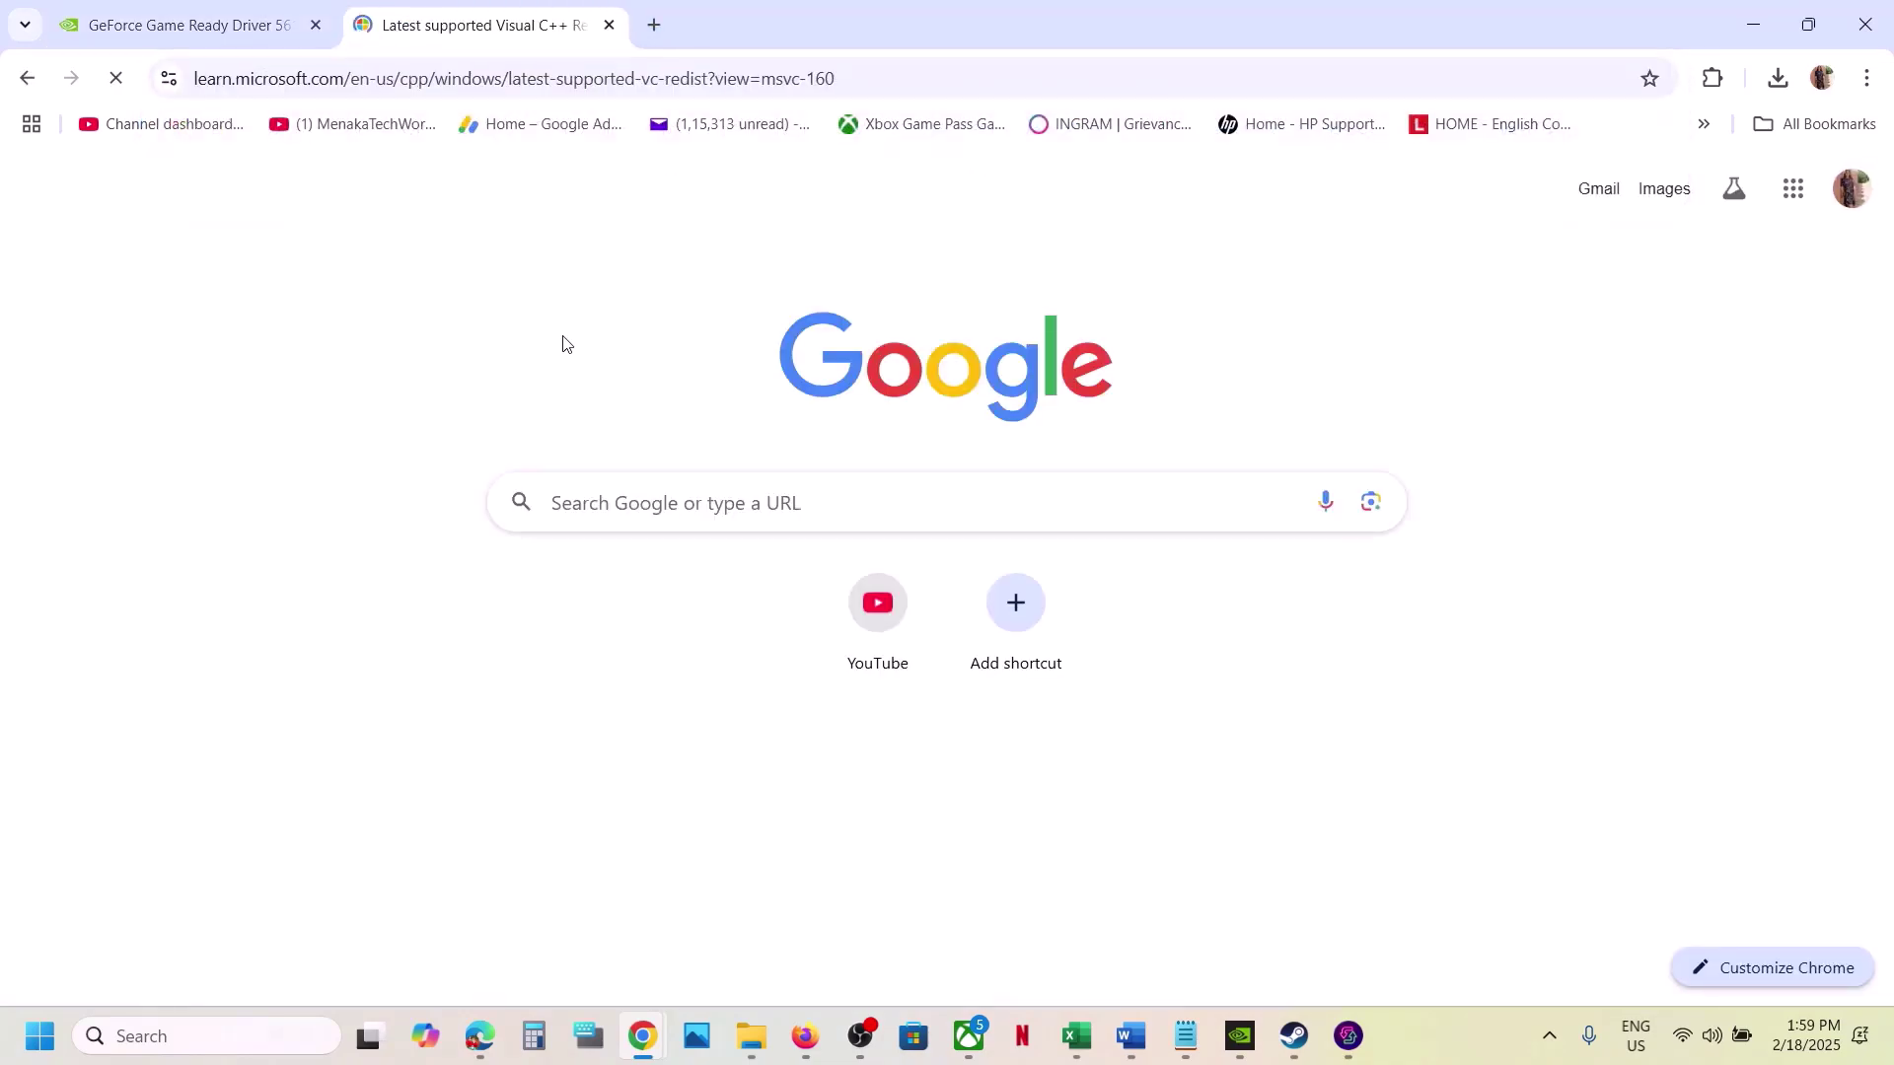
scroll(1015, 717, "down", 6)
scroll(1015, 717, "down", 3)
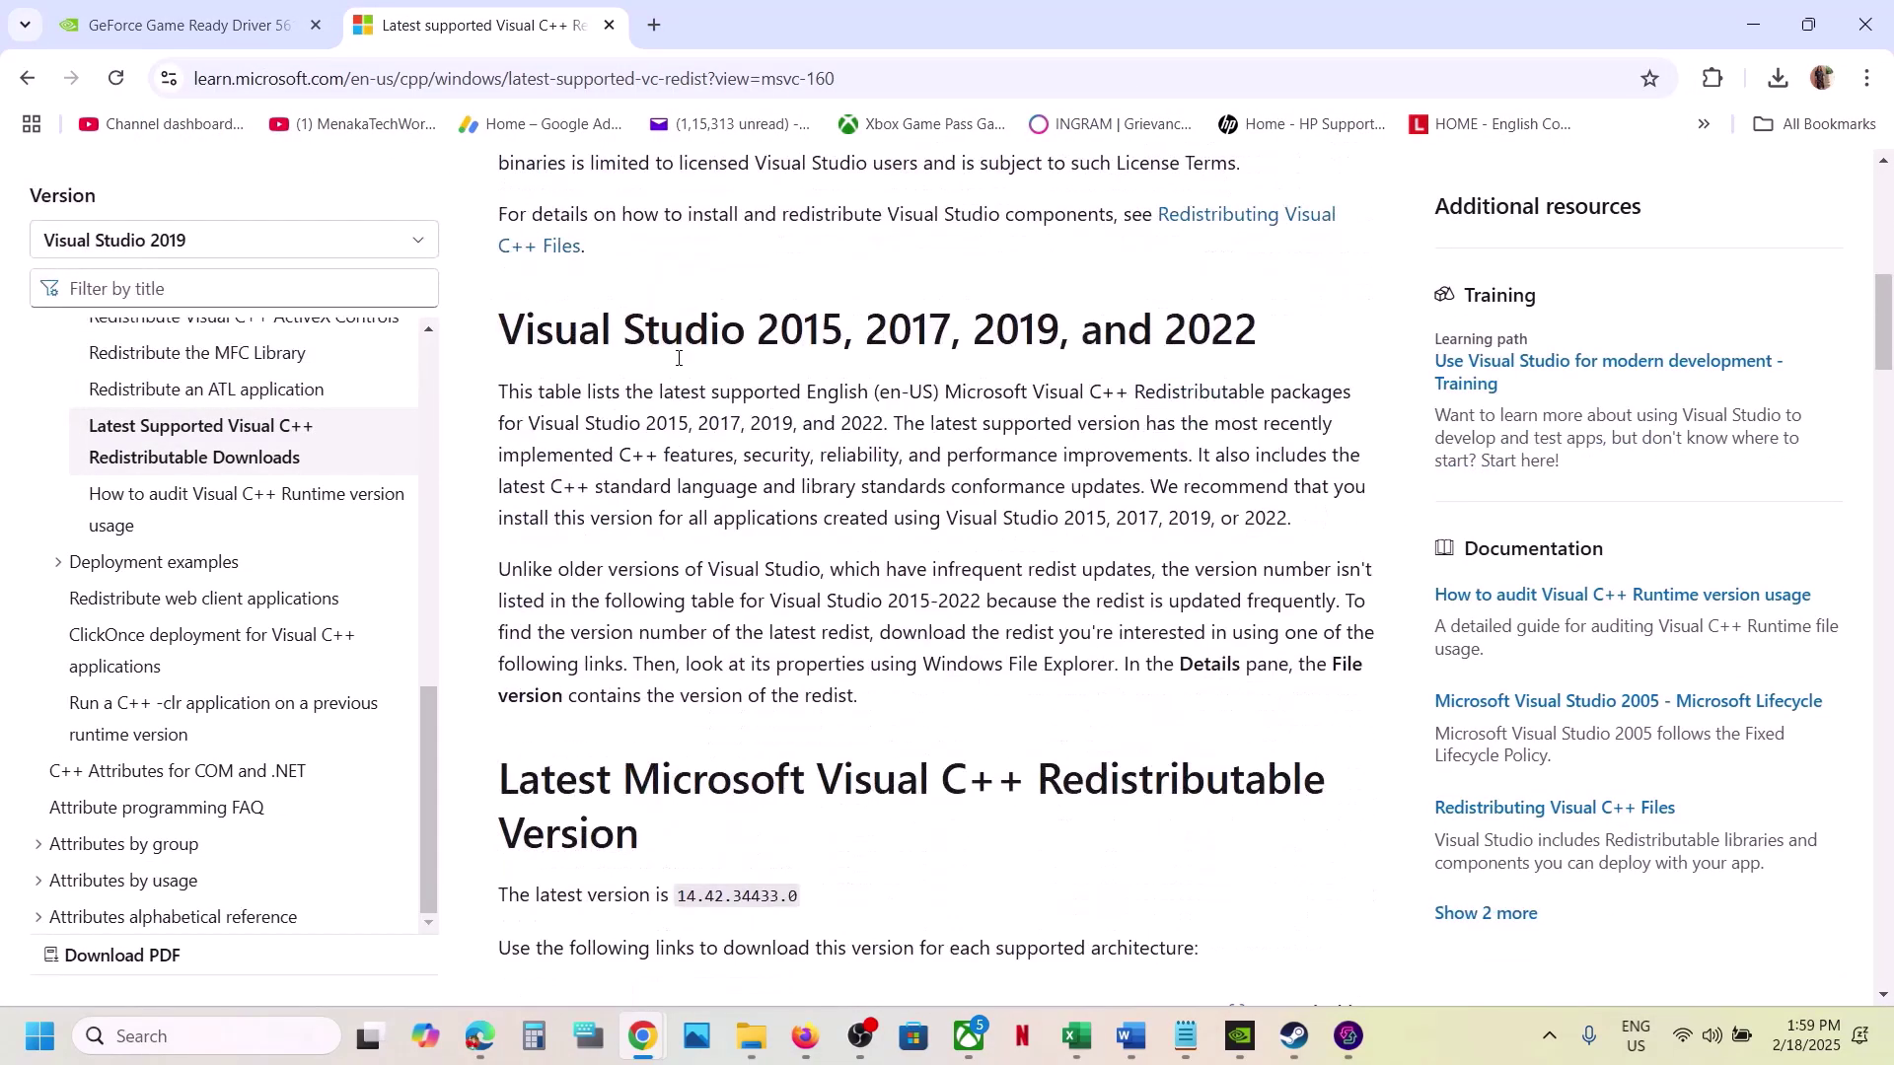
left_click_drag(583, 323, 1191, 342)
scroll(727, 608, "down", 6)
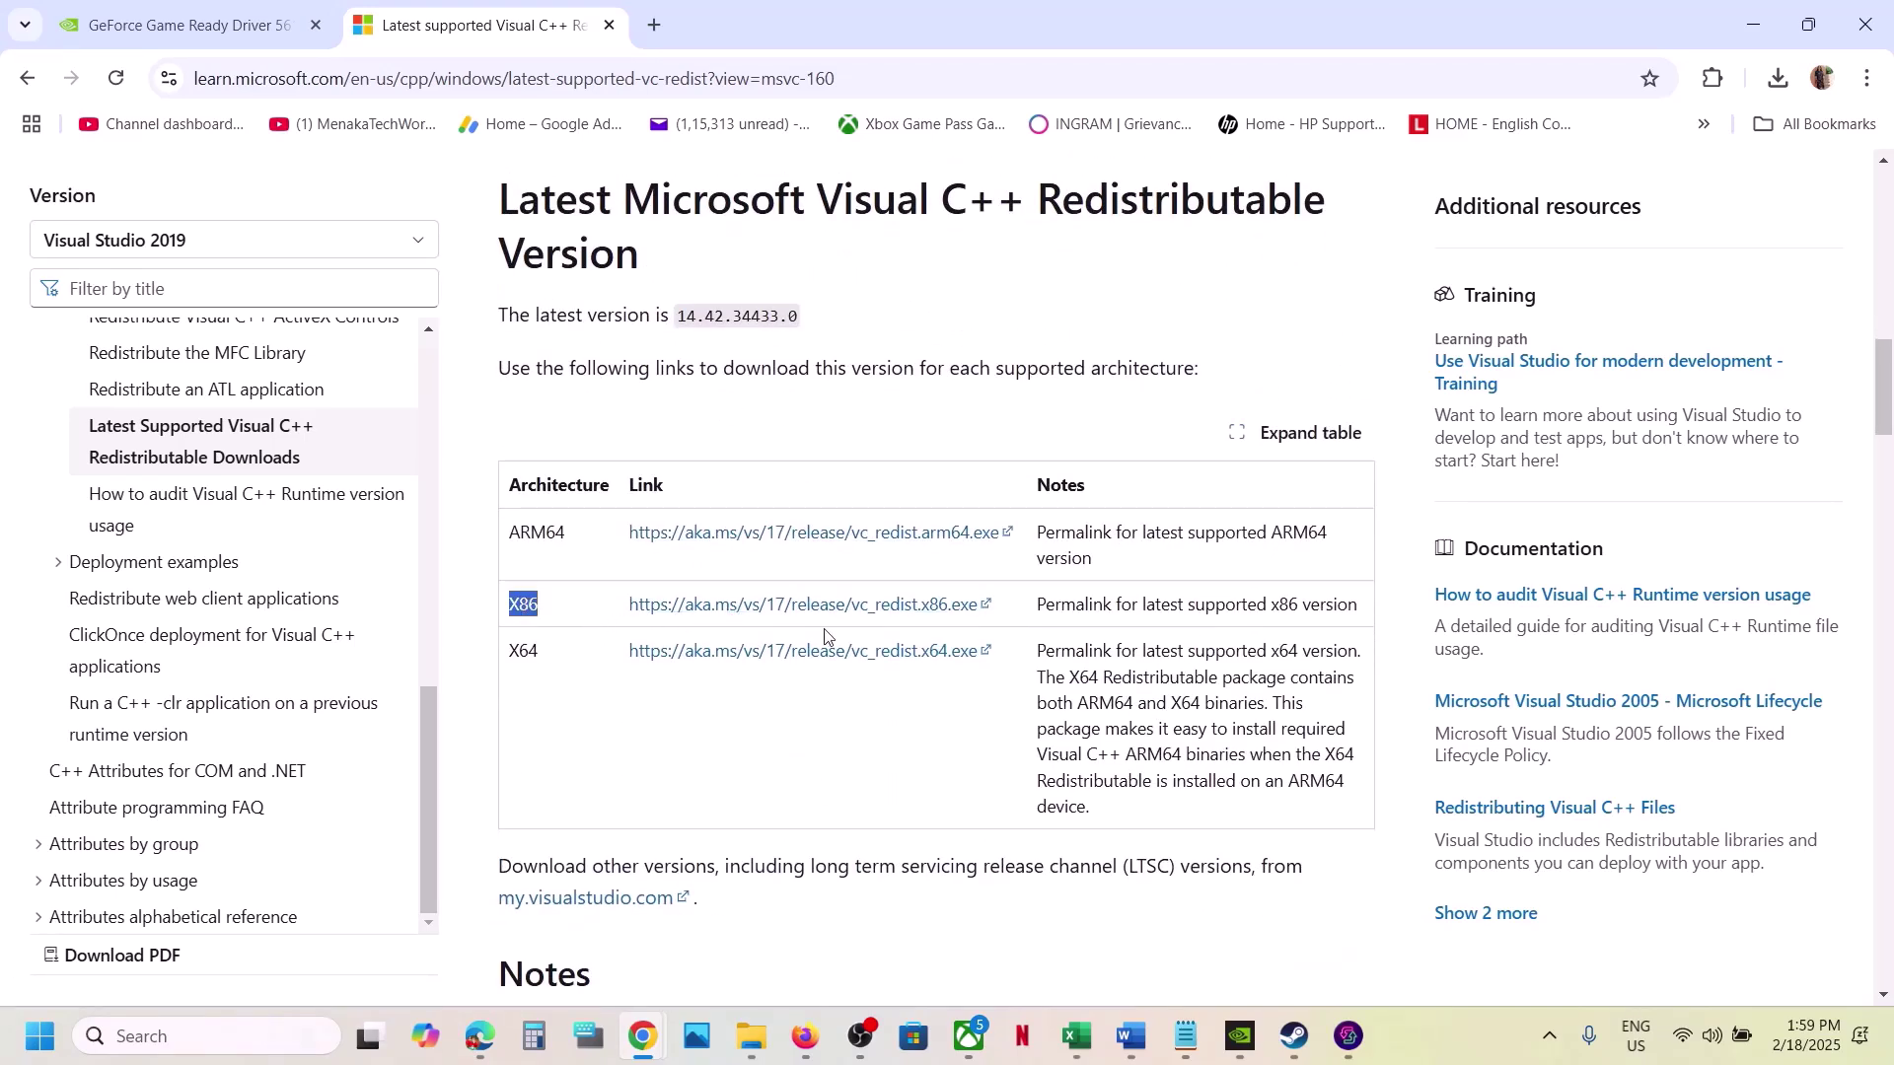
- Download the X86 Visual C++ redistributable and run its installer with the Repair option
left_click(803, 604)
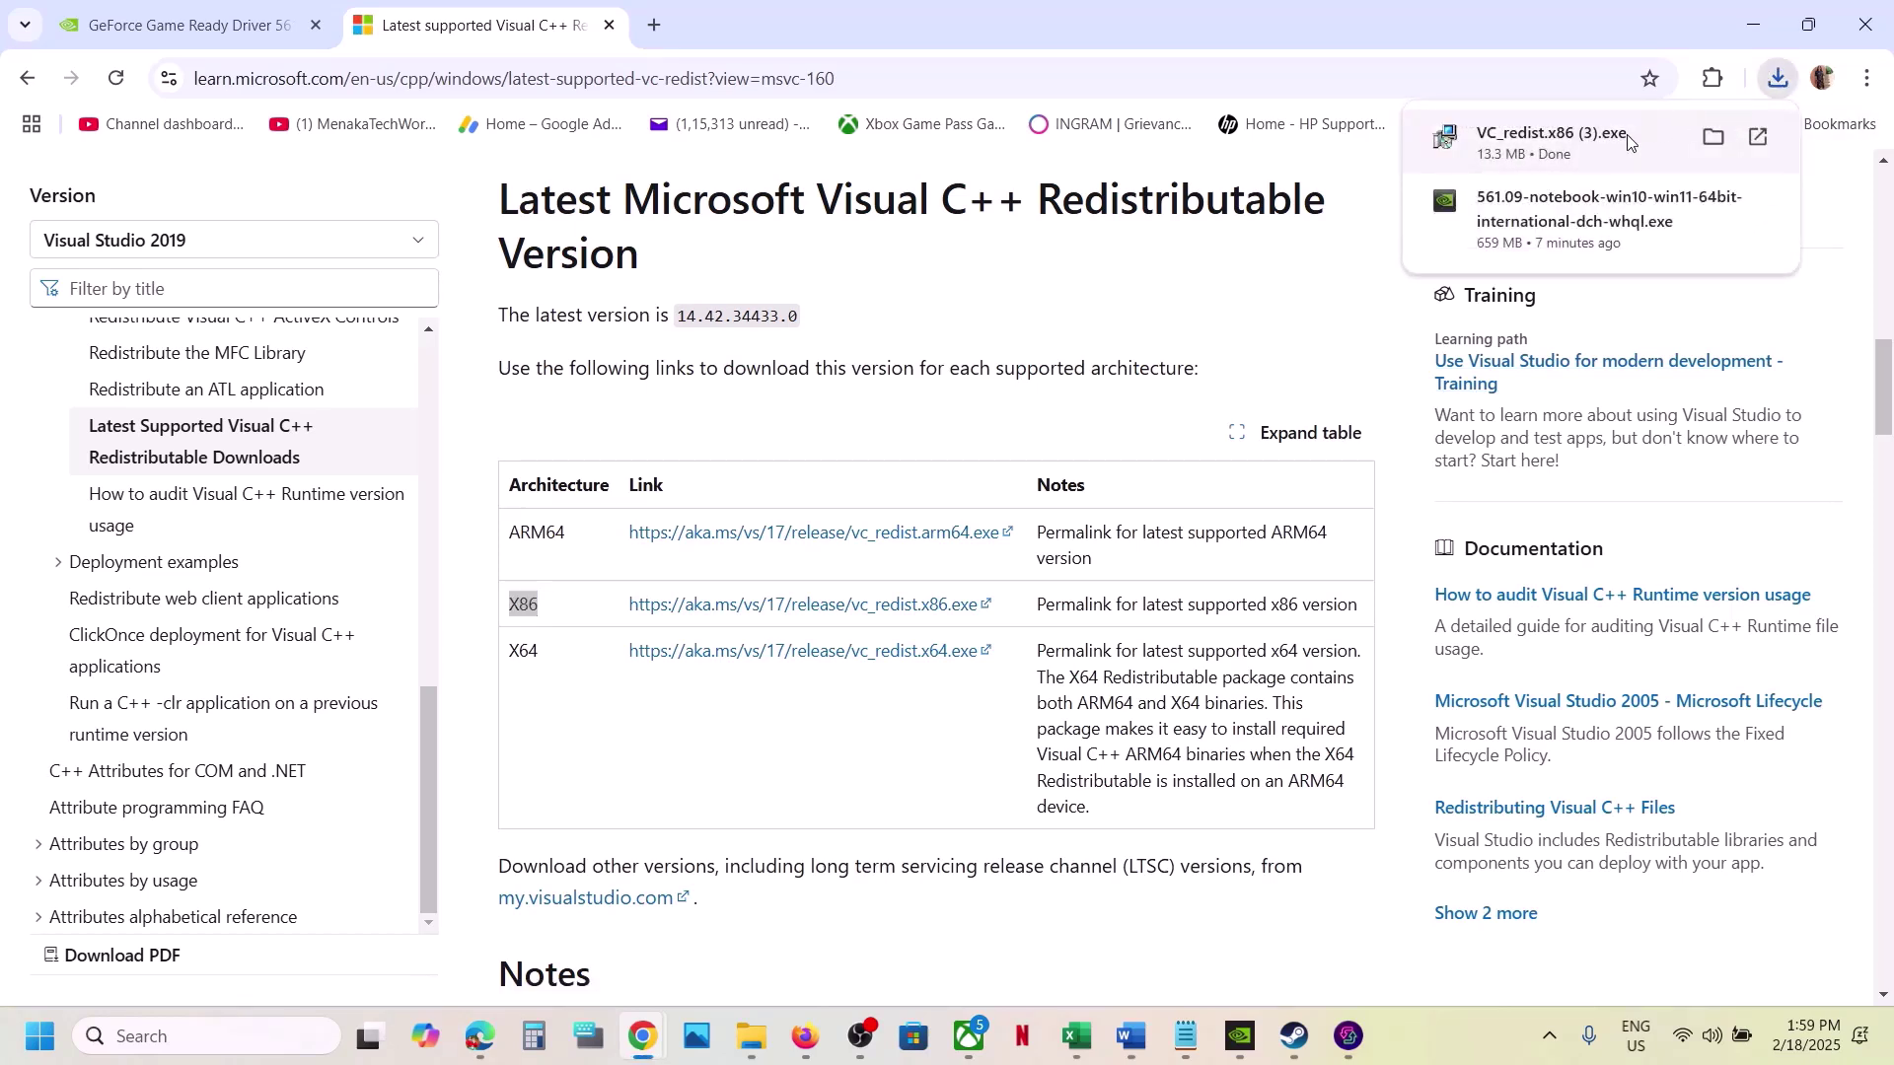
left_click(1628, 142)
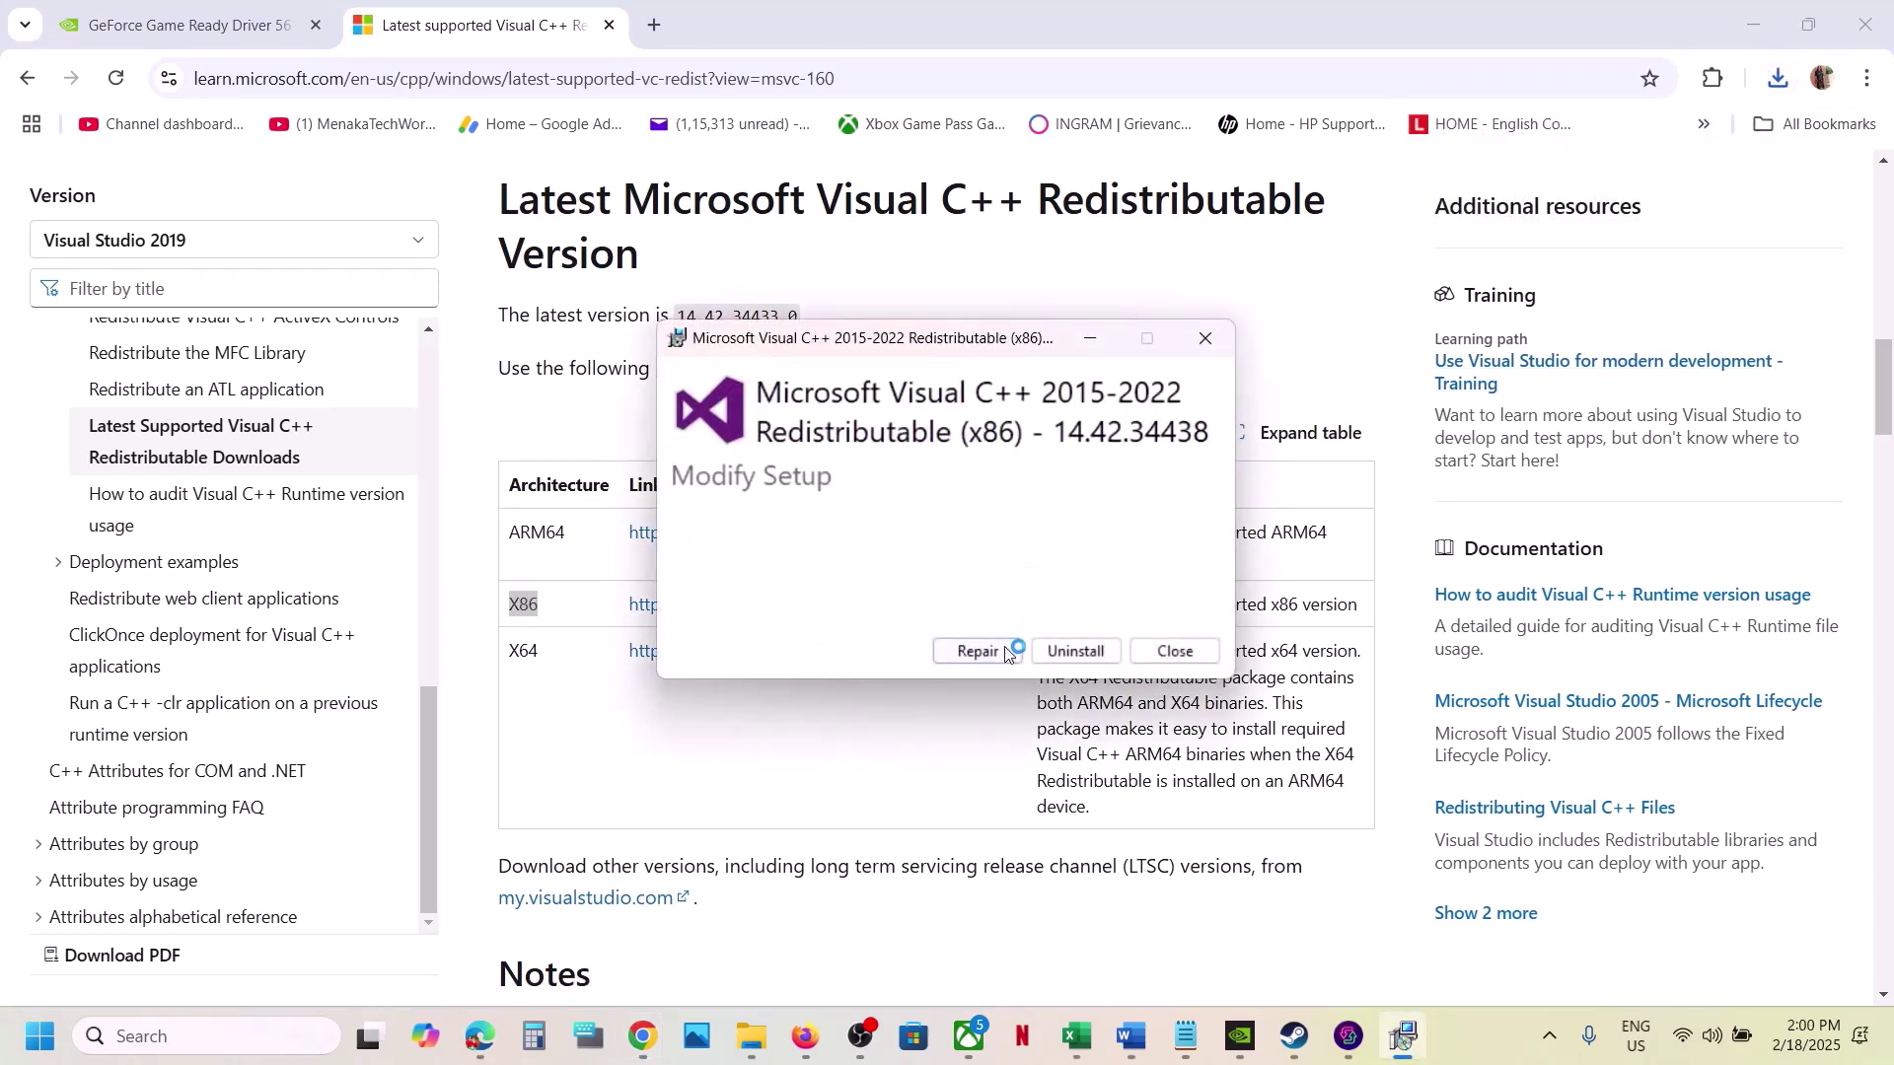
left_click(987, 655)
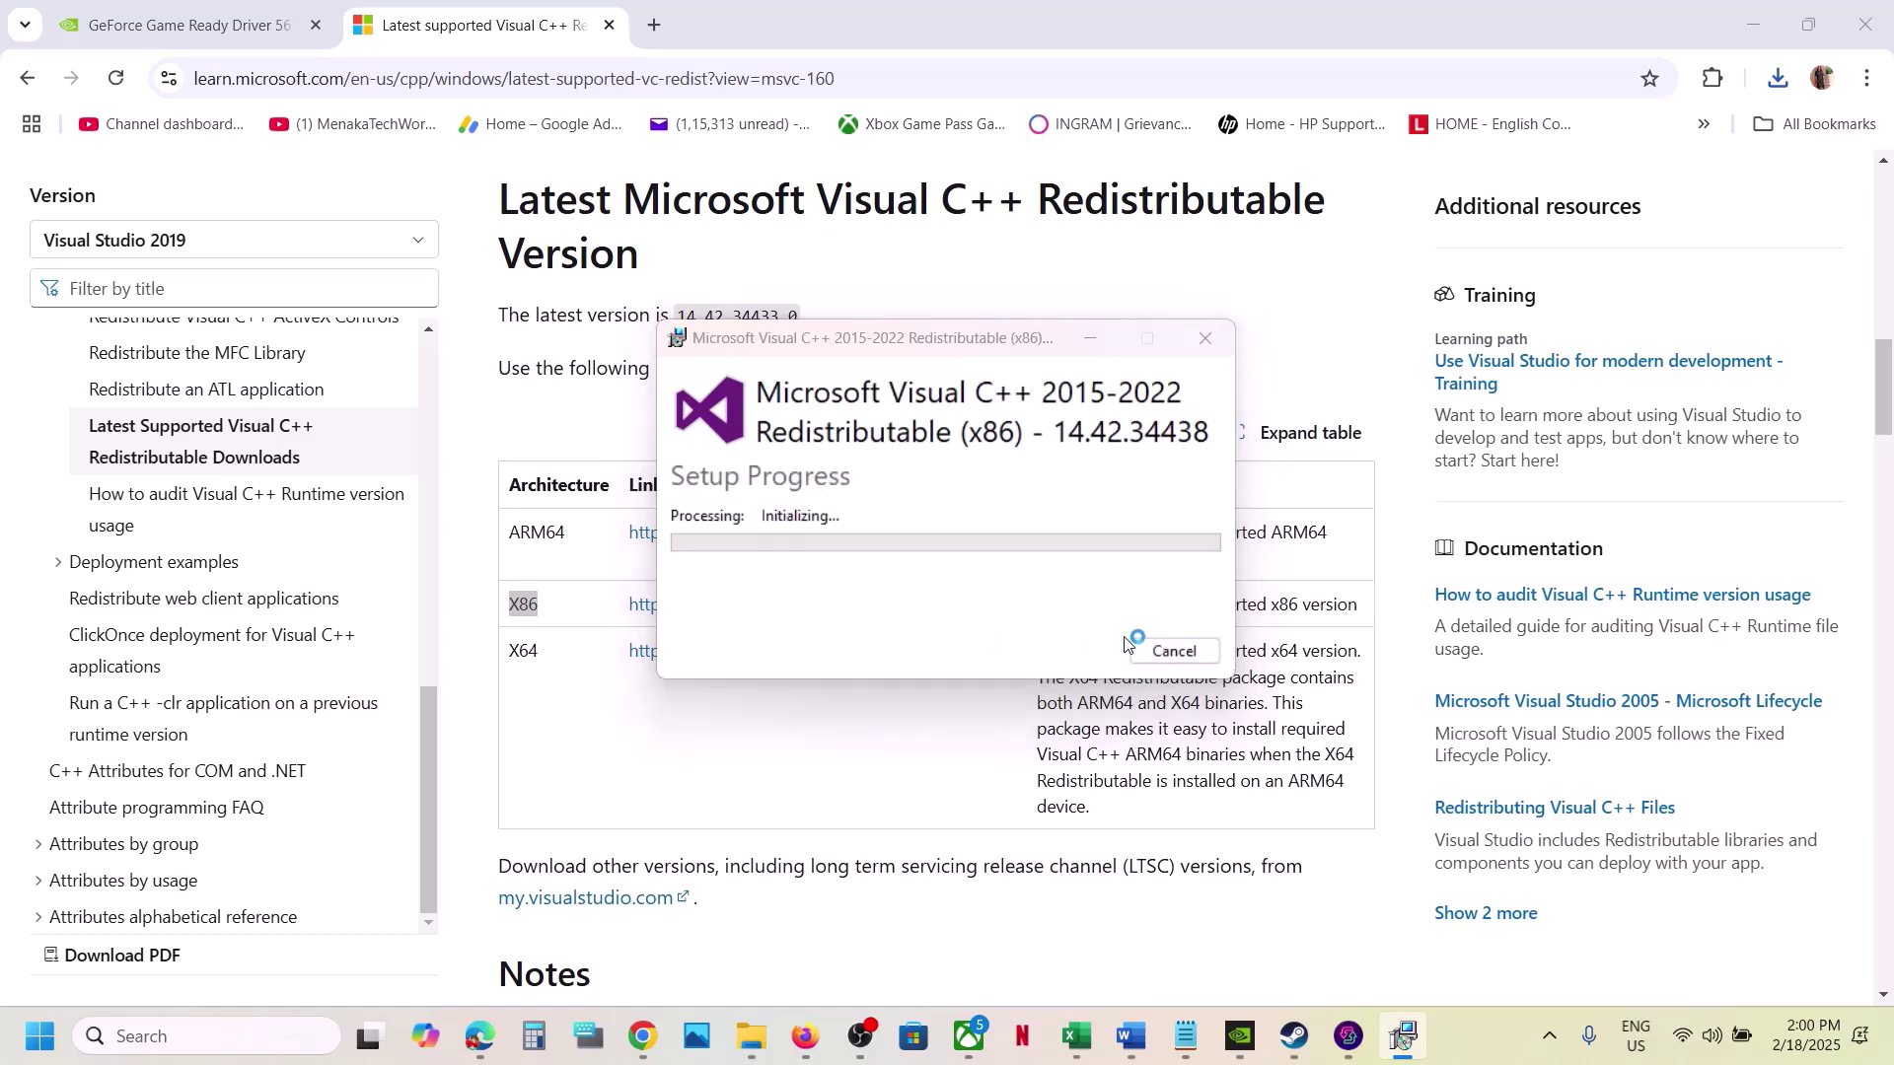
- Download the X64 Visual C++ redistributable and launch its installer
double_click(520, 652)
left_click(797, 654)
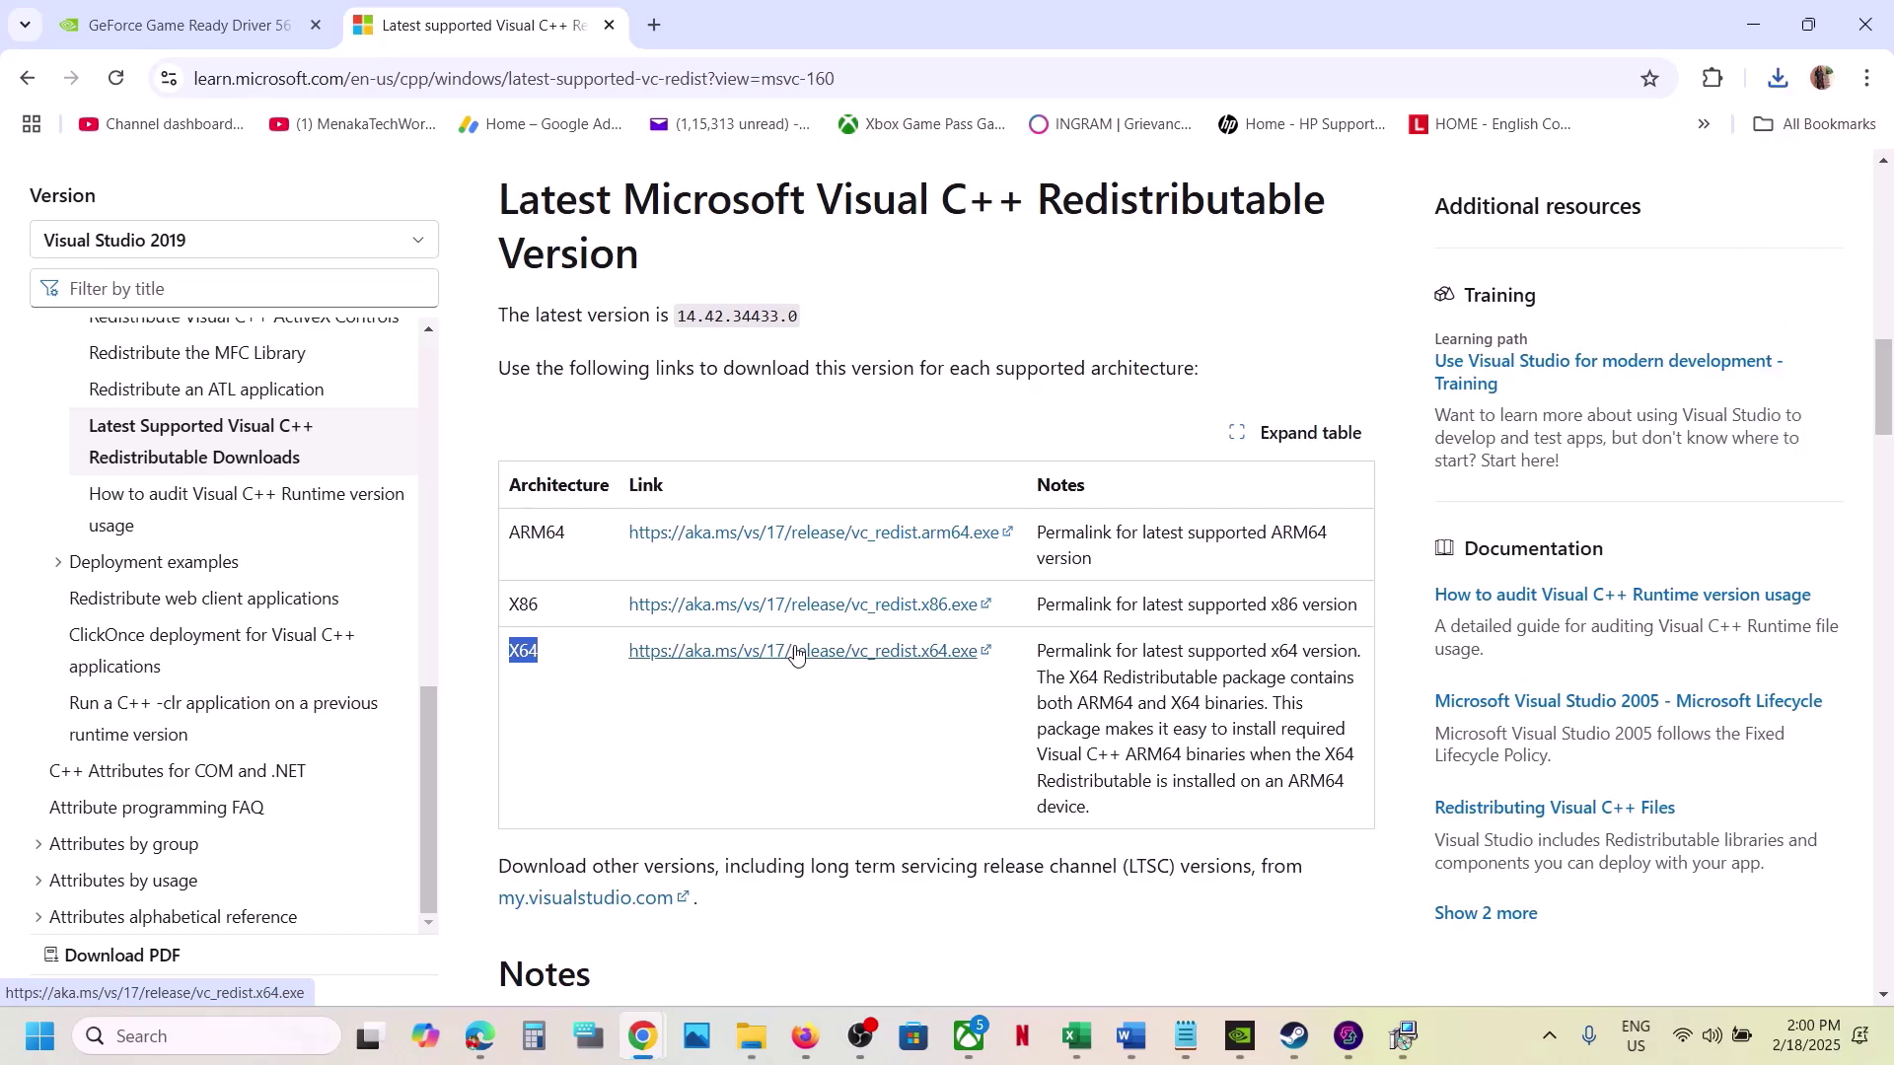
left_click(1781, 79)
left_click(1618, 187)
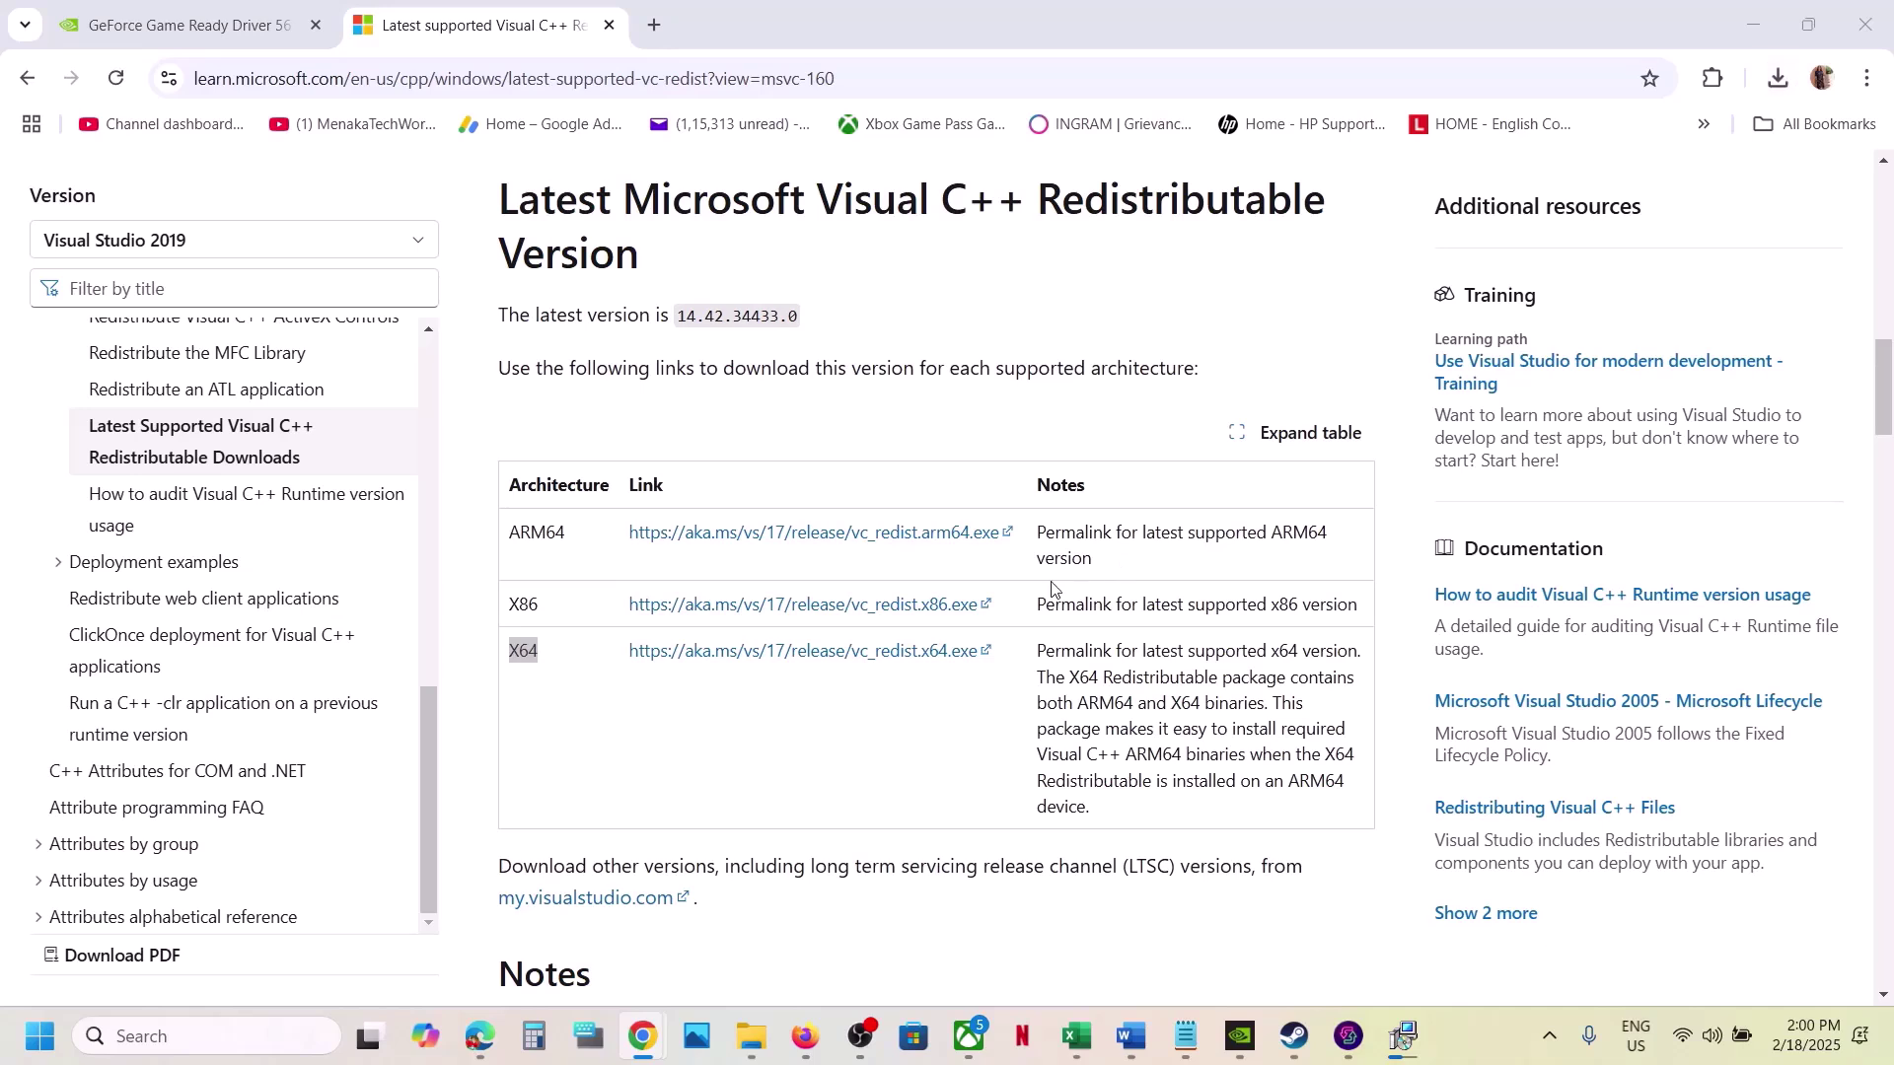
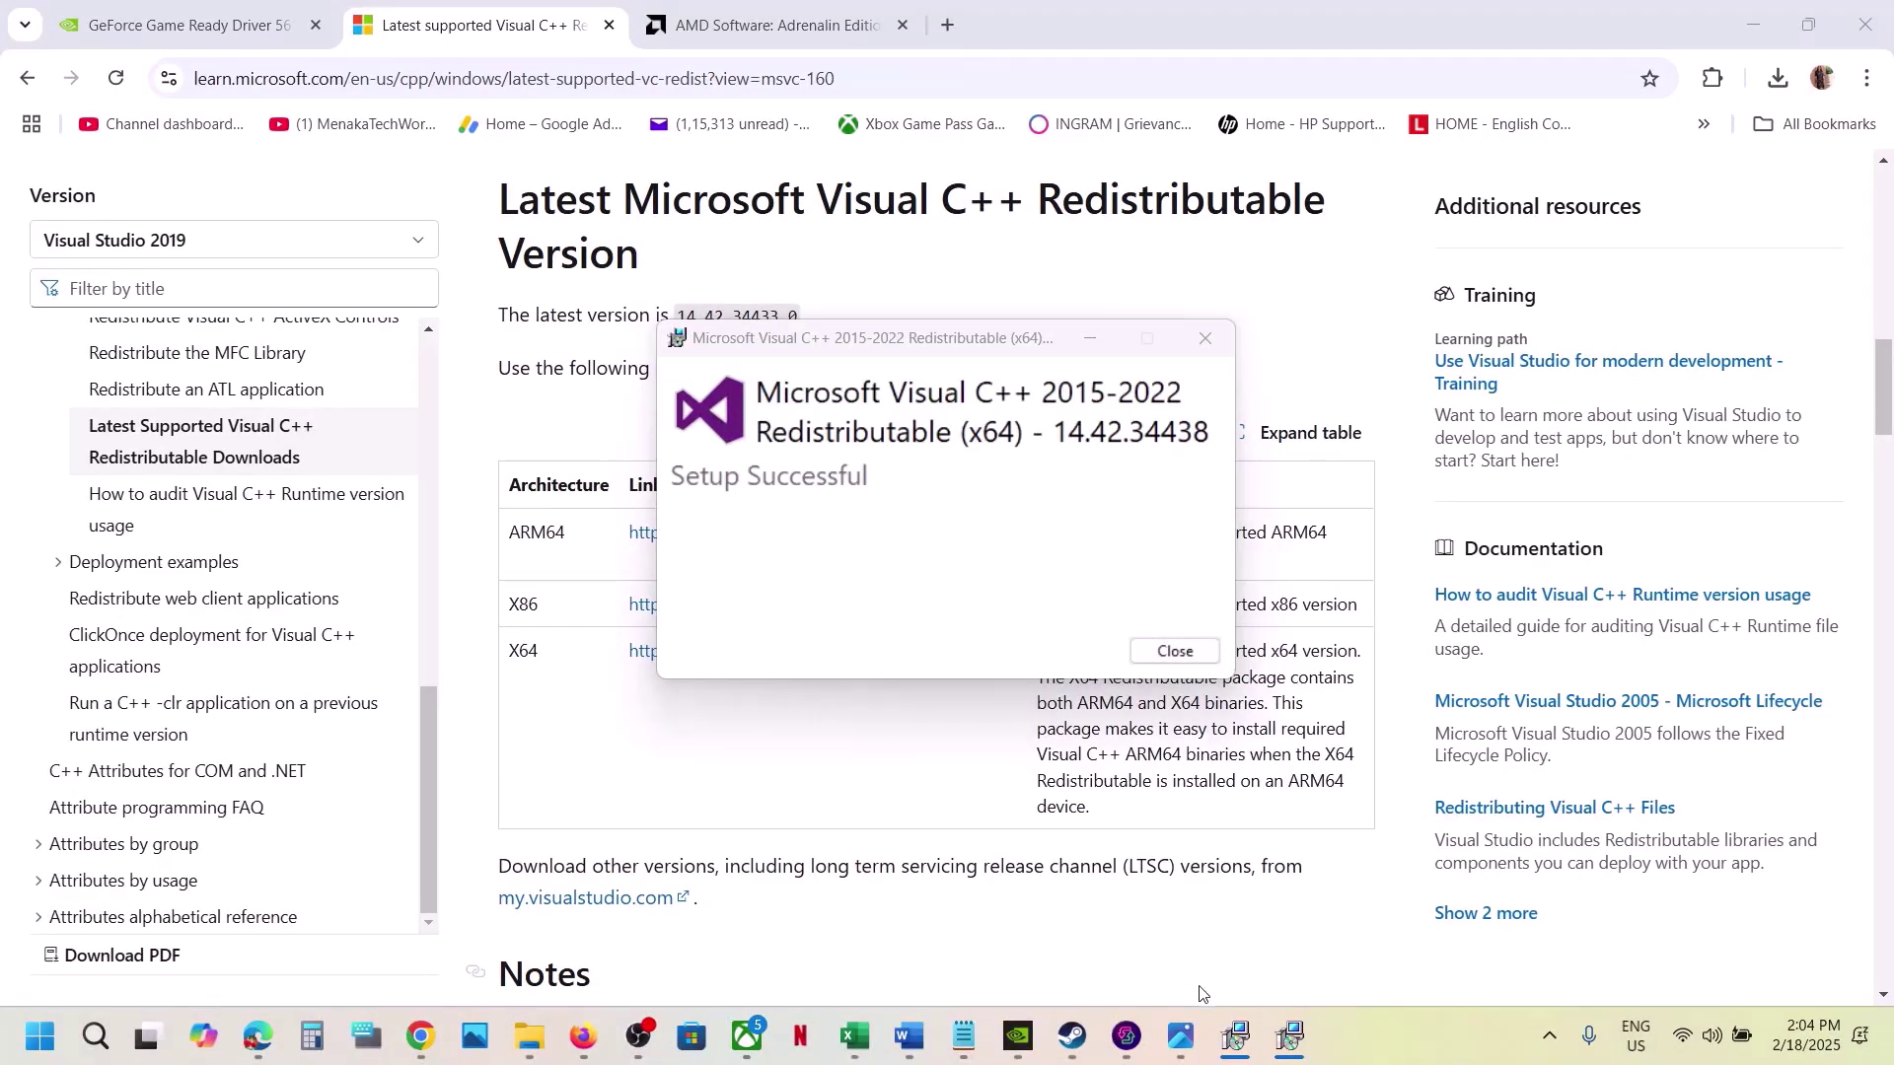
- Bring the x86 setup window forward beside the x64 one and close both finished Visual C++ installers
left_click(1234, 918)
left_click_drag(1013, 356, 1472, 408)
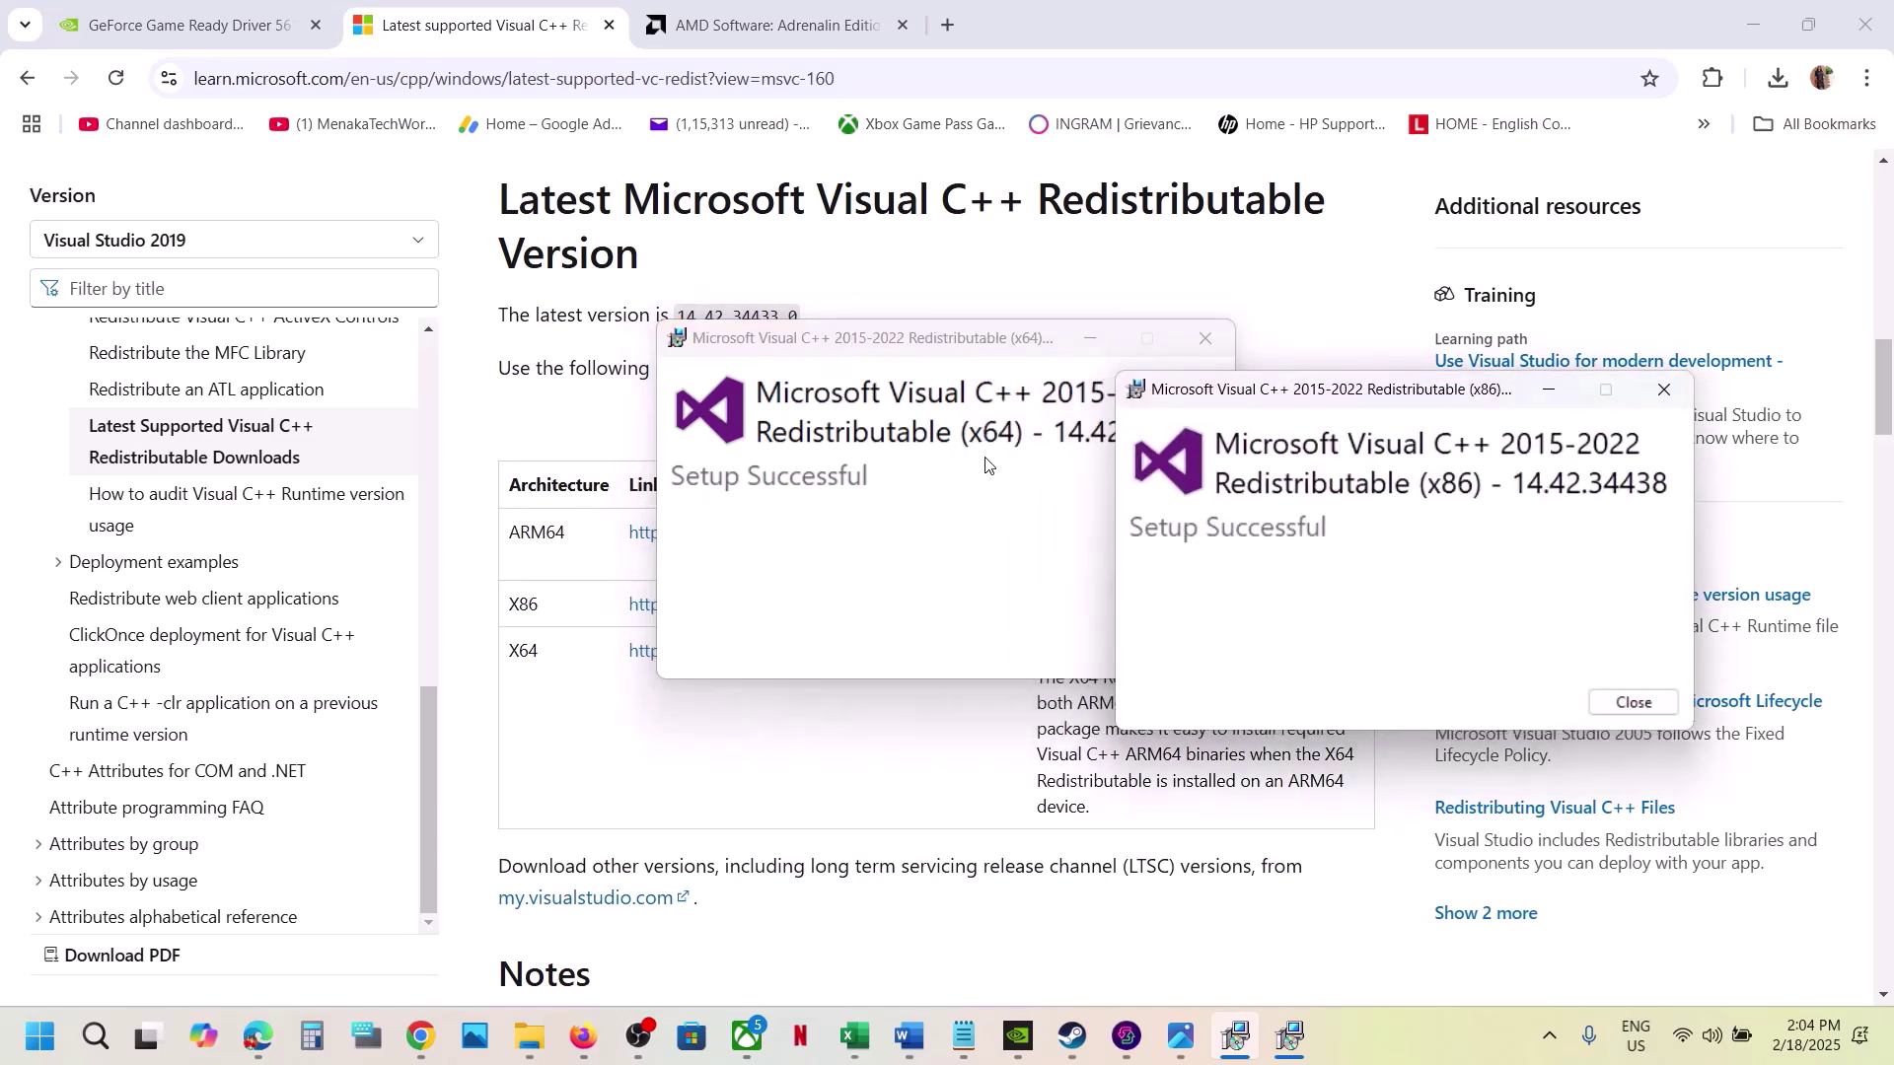
left_click(1633, 702)
left_click(1175, 652)
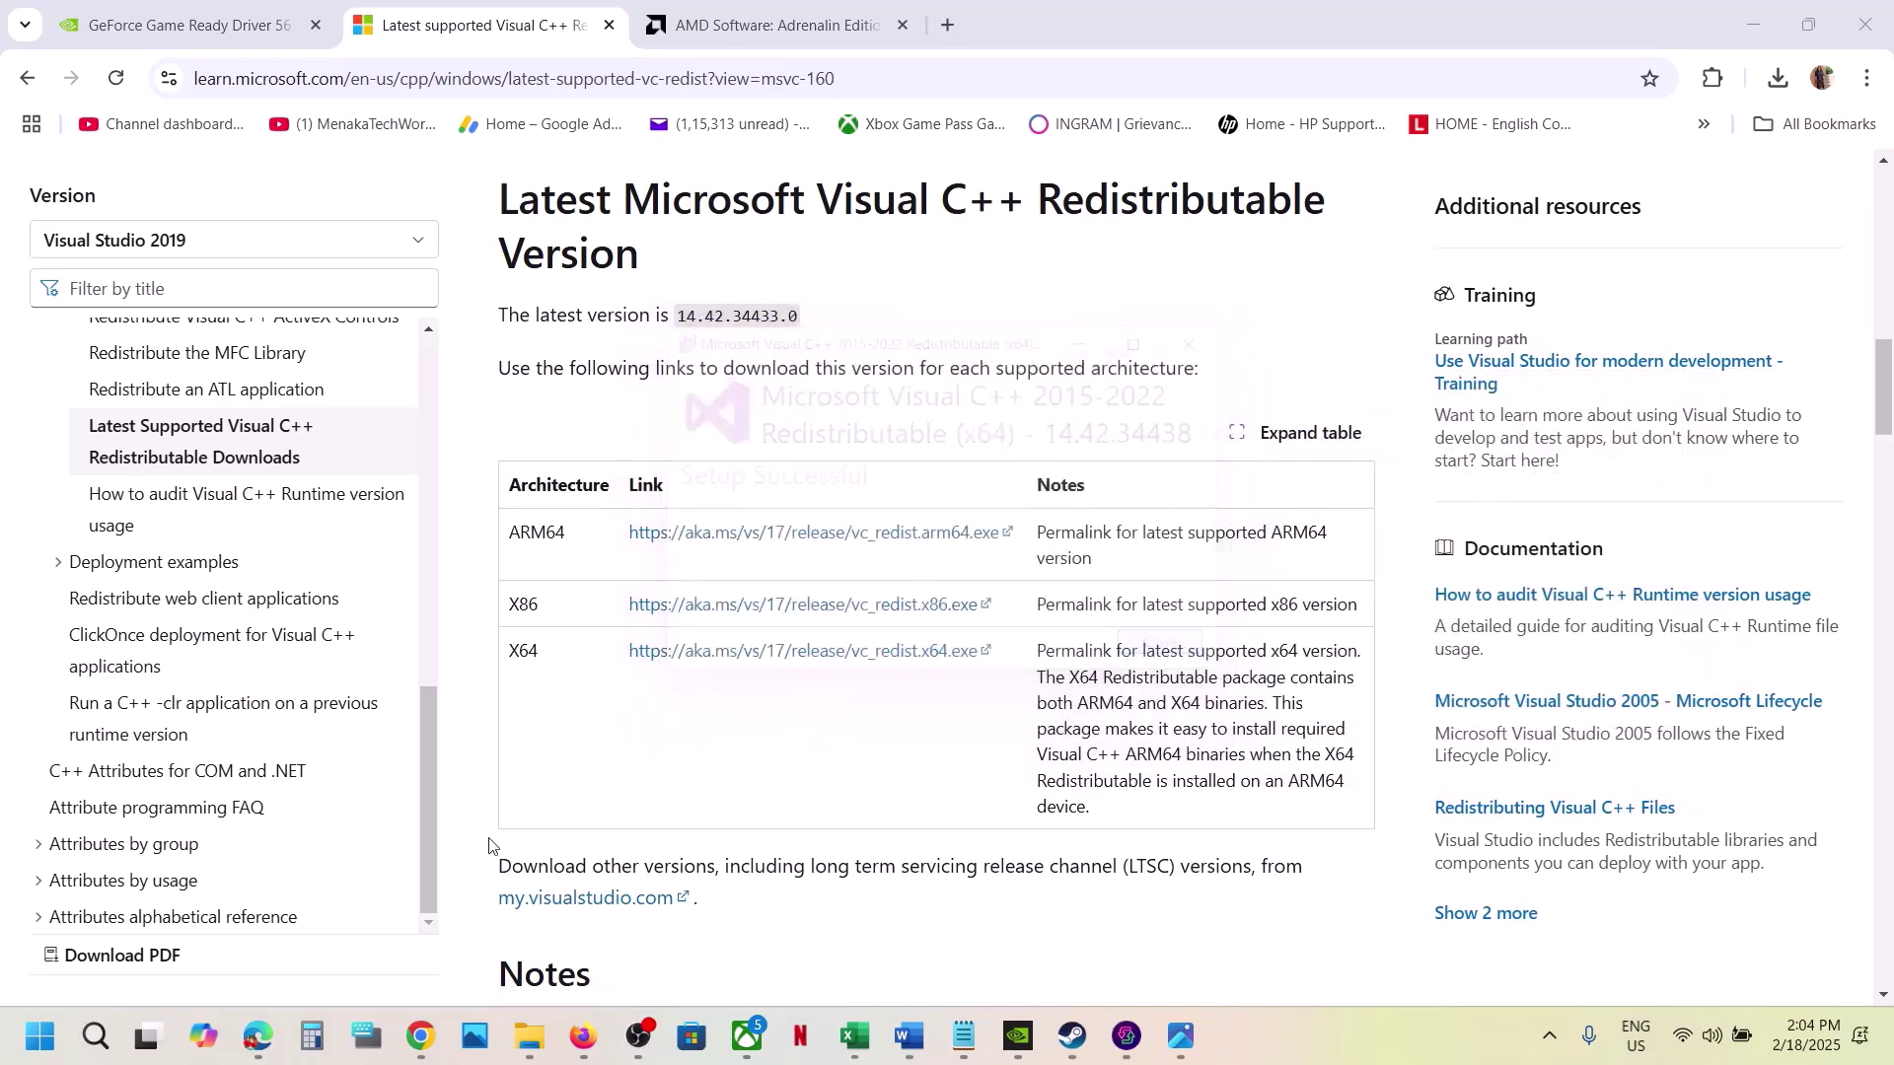
- View the Windows power options, then dismiss them without restarting the computer
left_click(37, 1042)
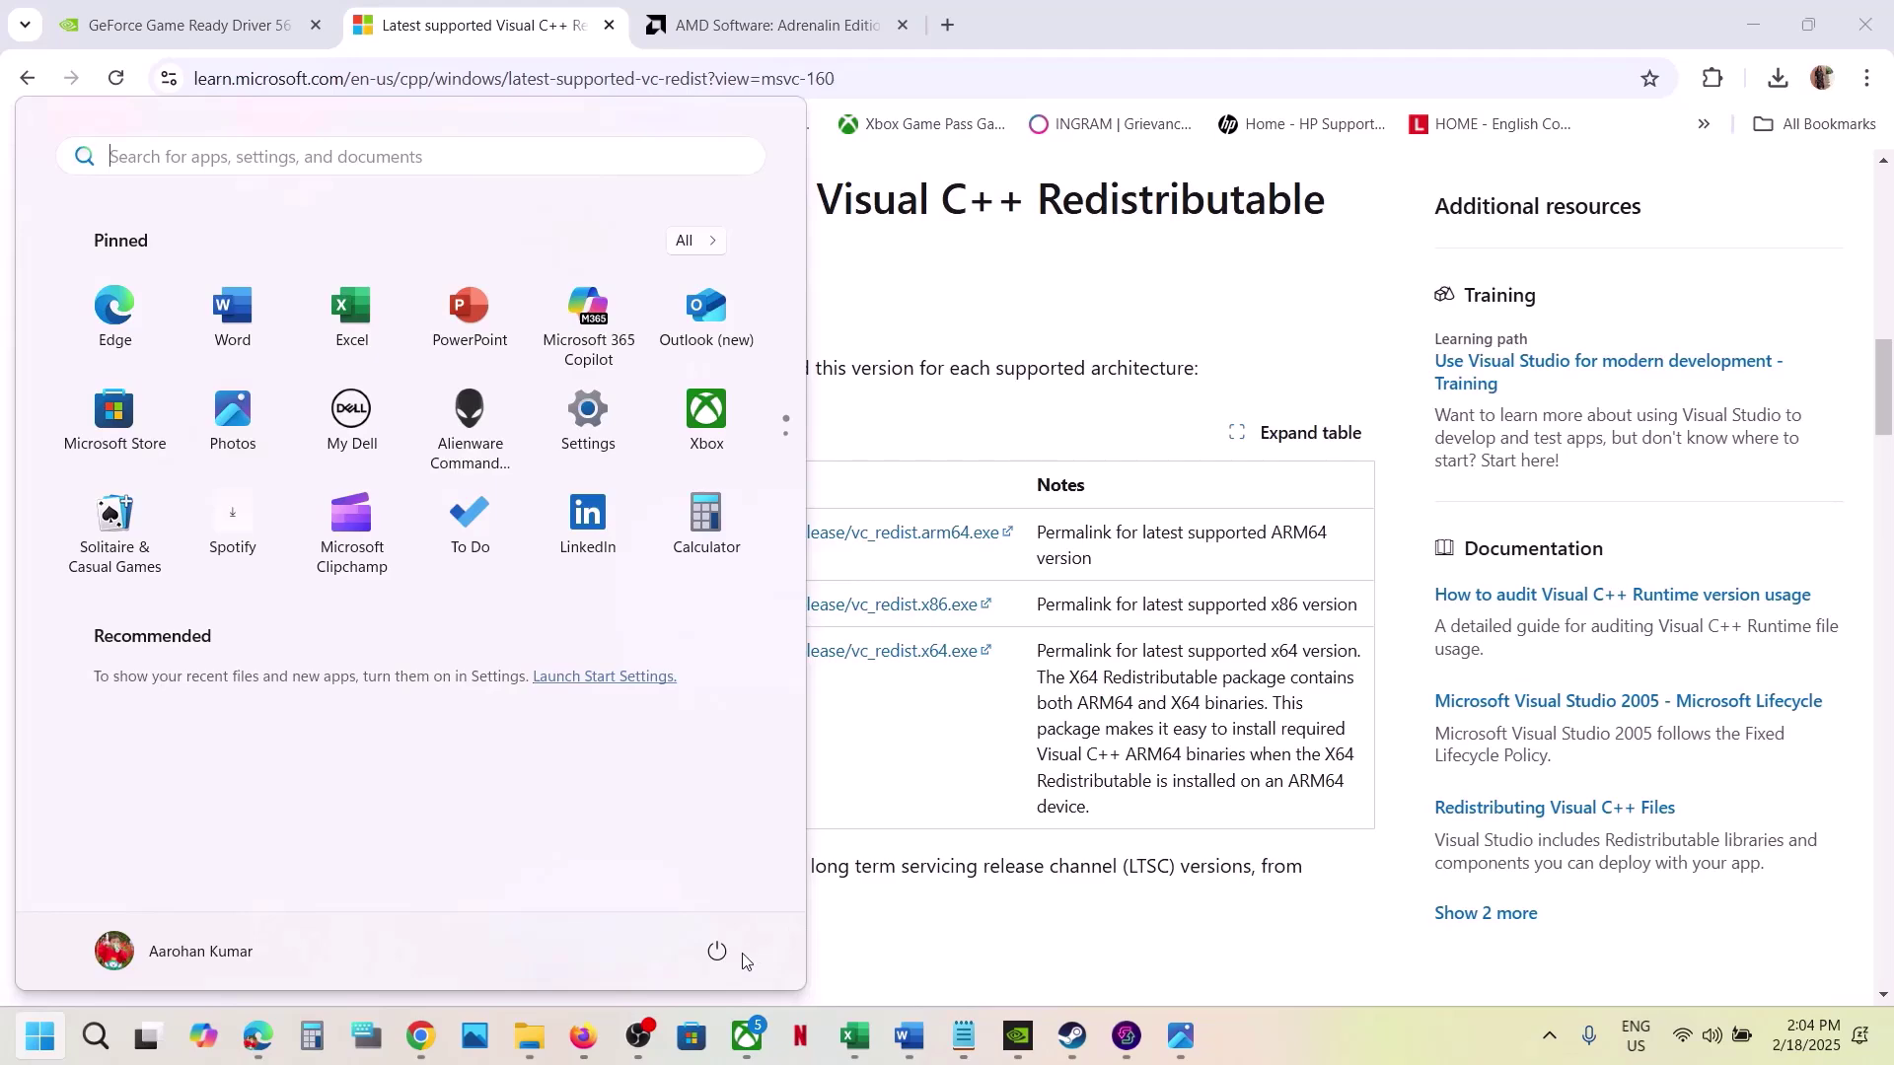
left_click(718, 952)
left_click(1072, 762)
- Highlight Word's Step 12 instruction to restore automatic tuning, then switch to the NVIDIA App
left_click(908, 1036)
scroll(775, 686, "down", 3)
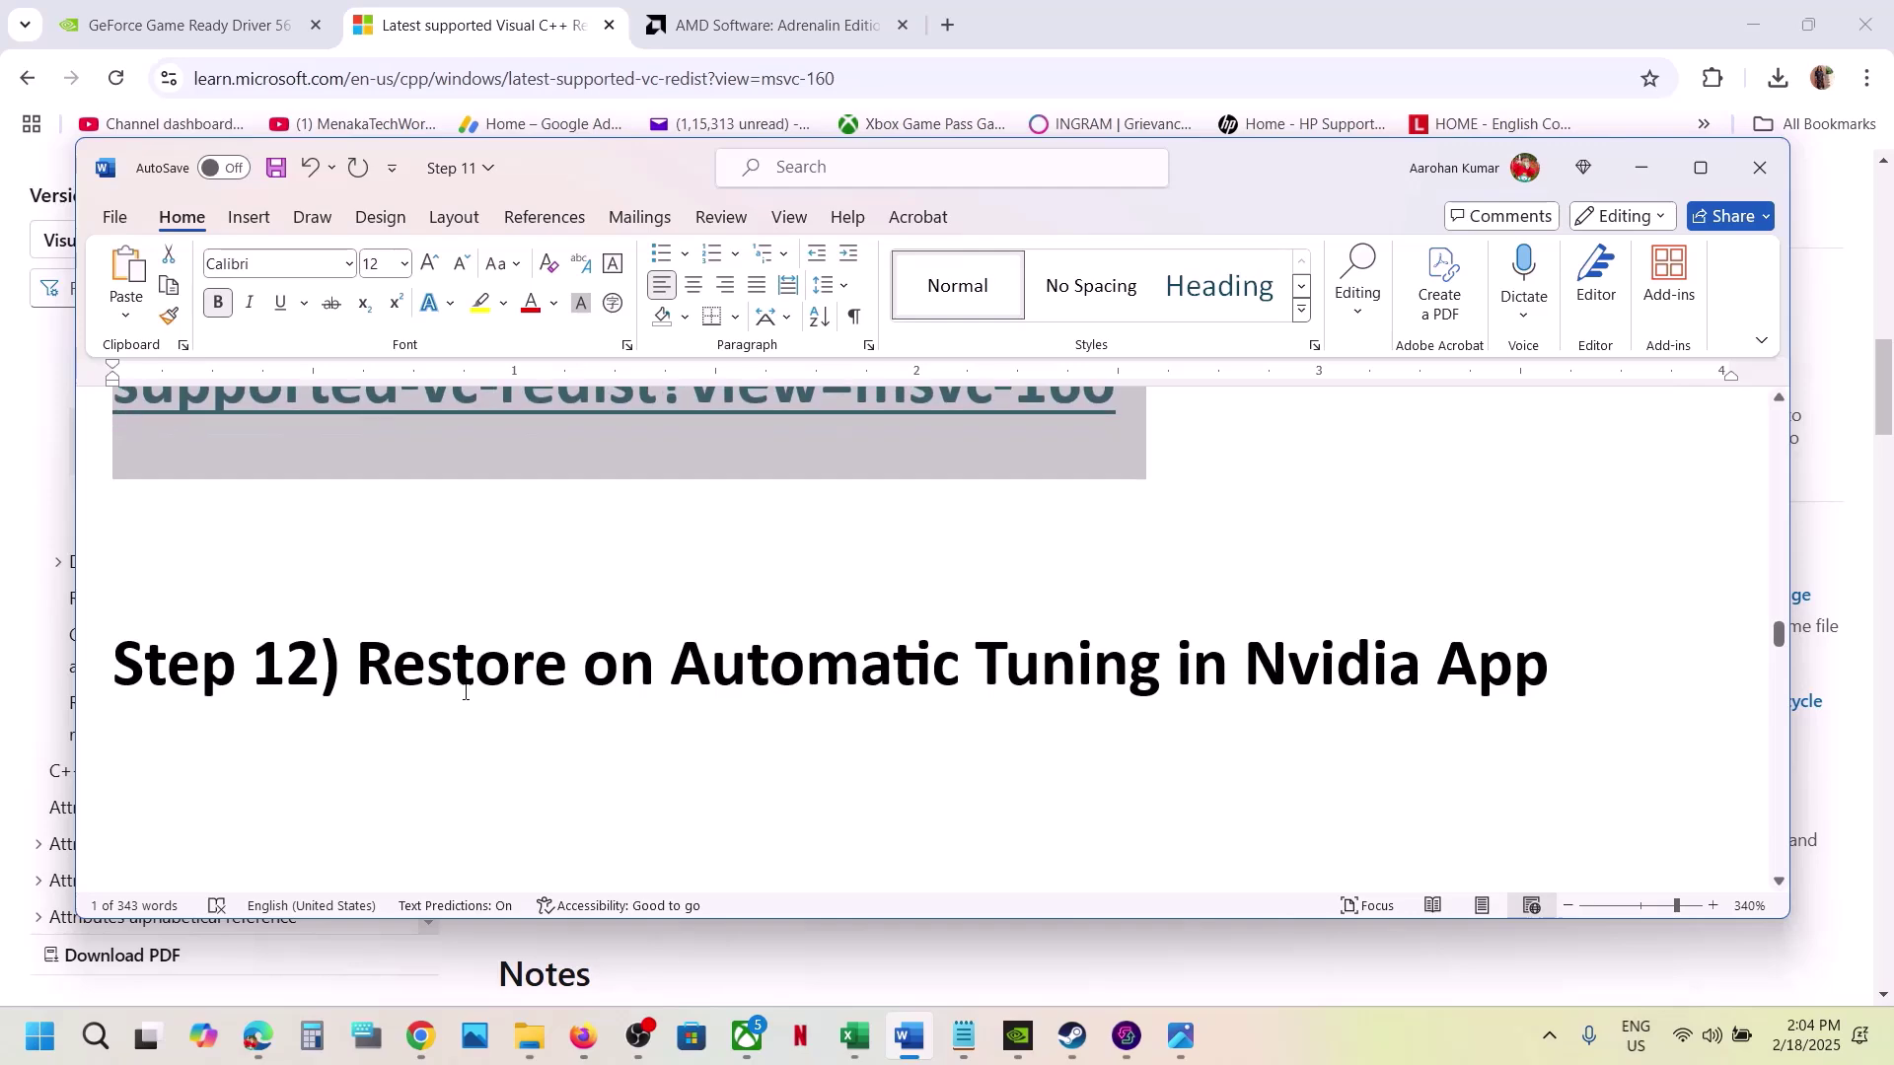
left_click_drag(378, 679, 1550, 690)
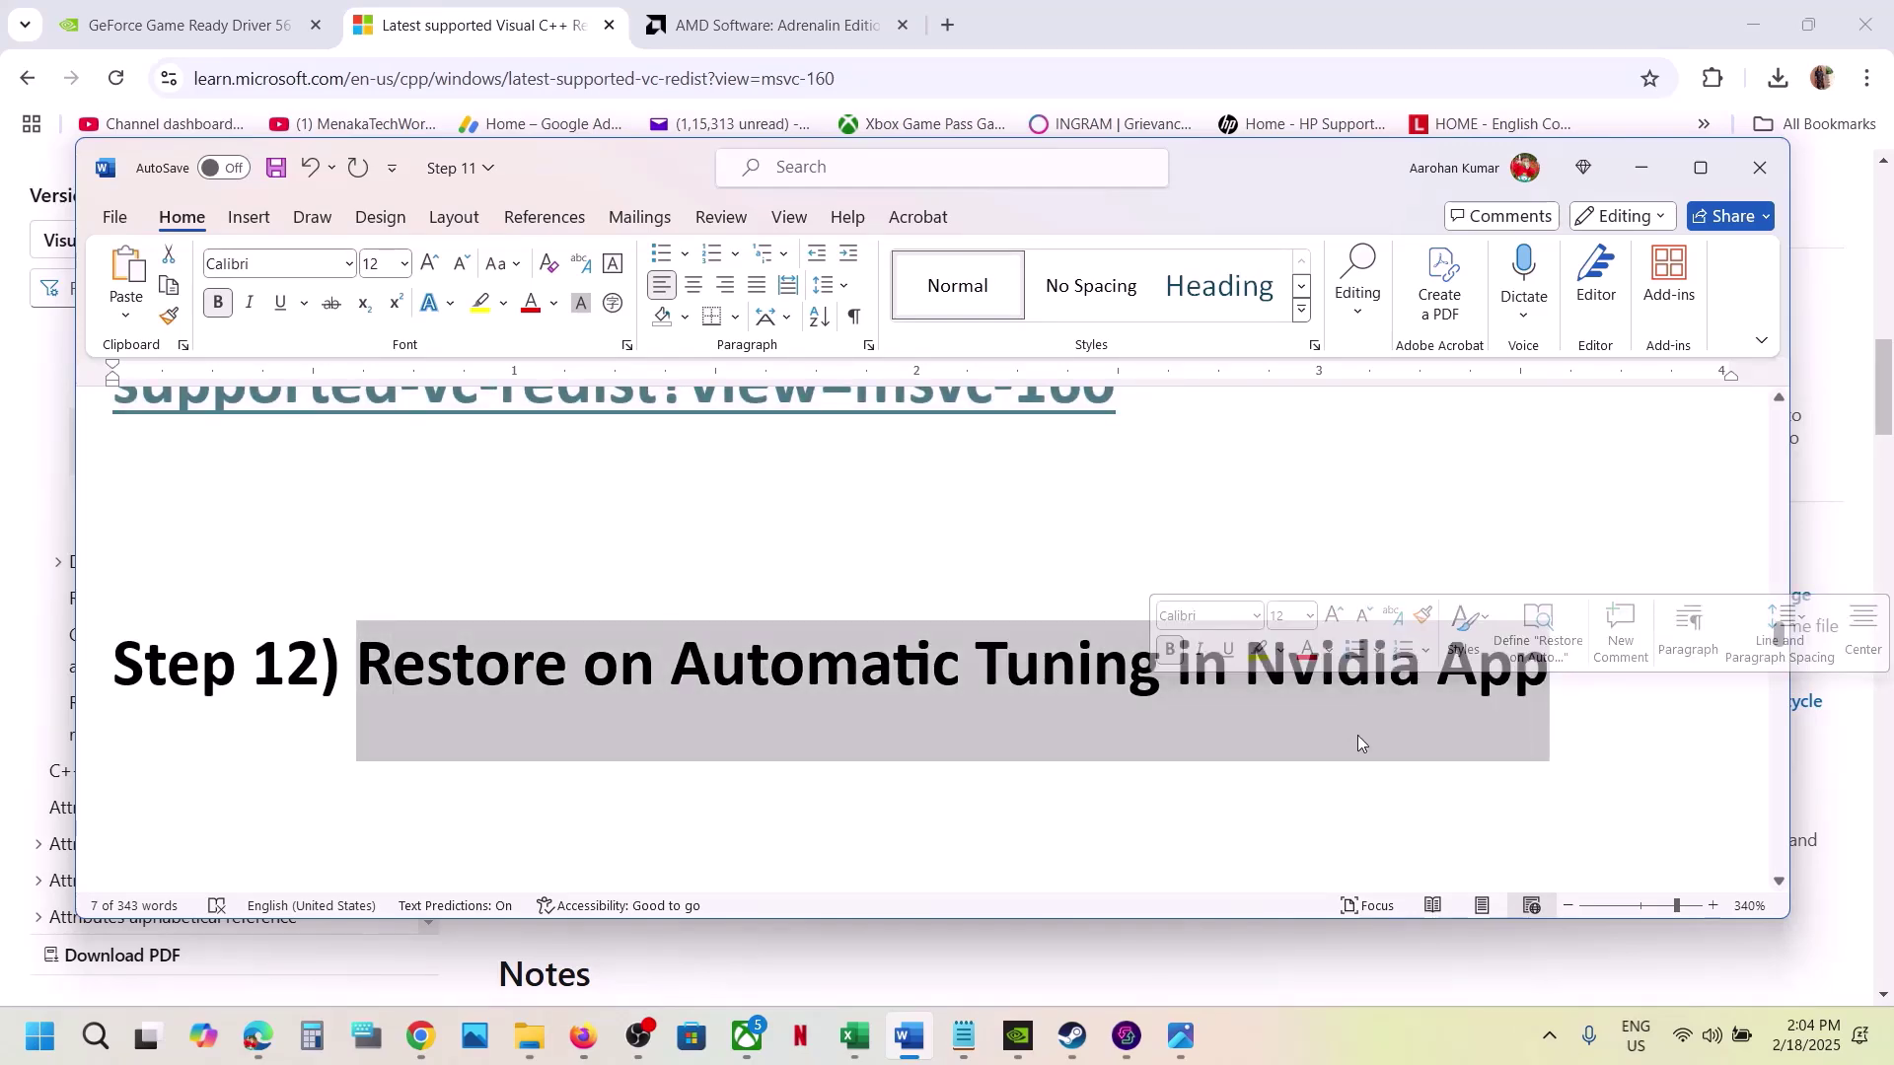
left_click(1018, 1036)
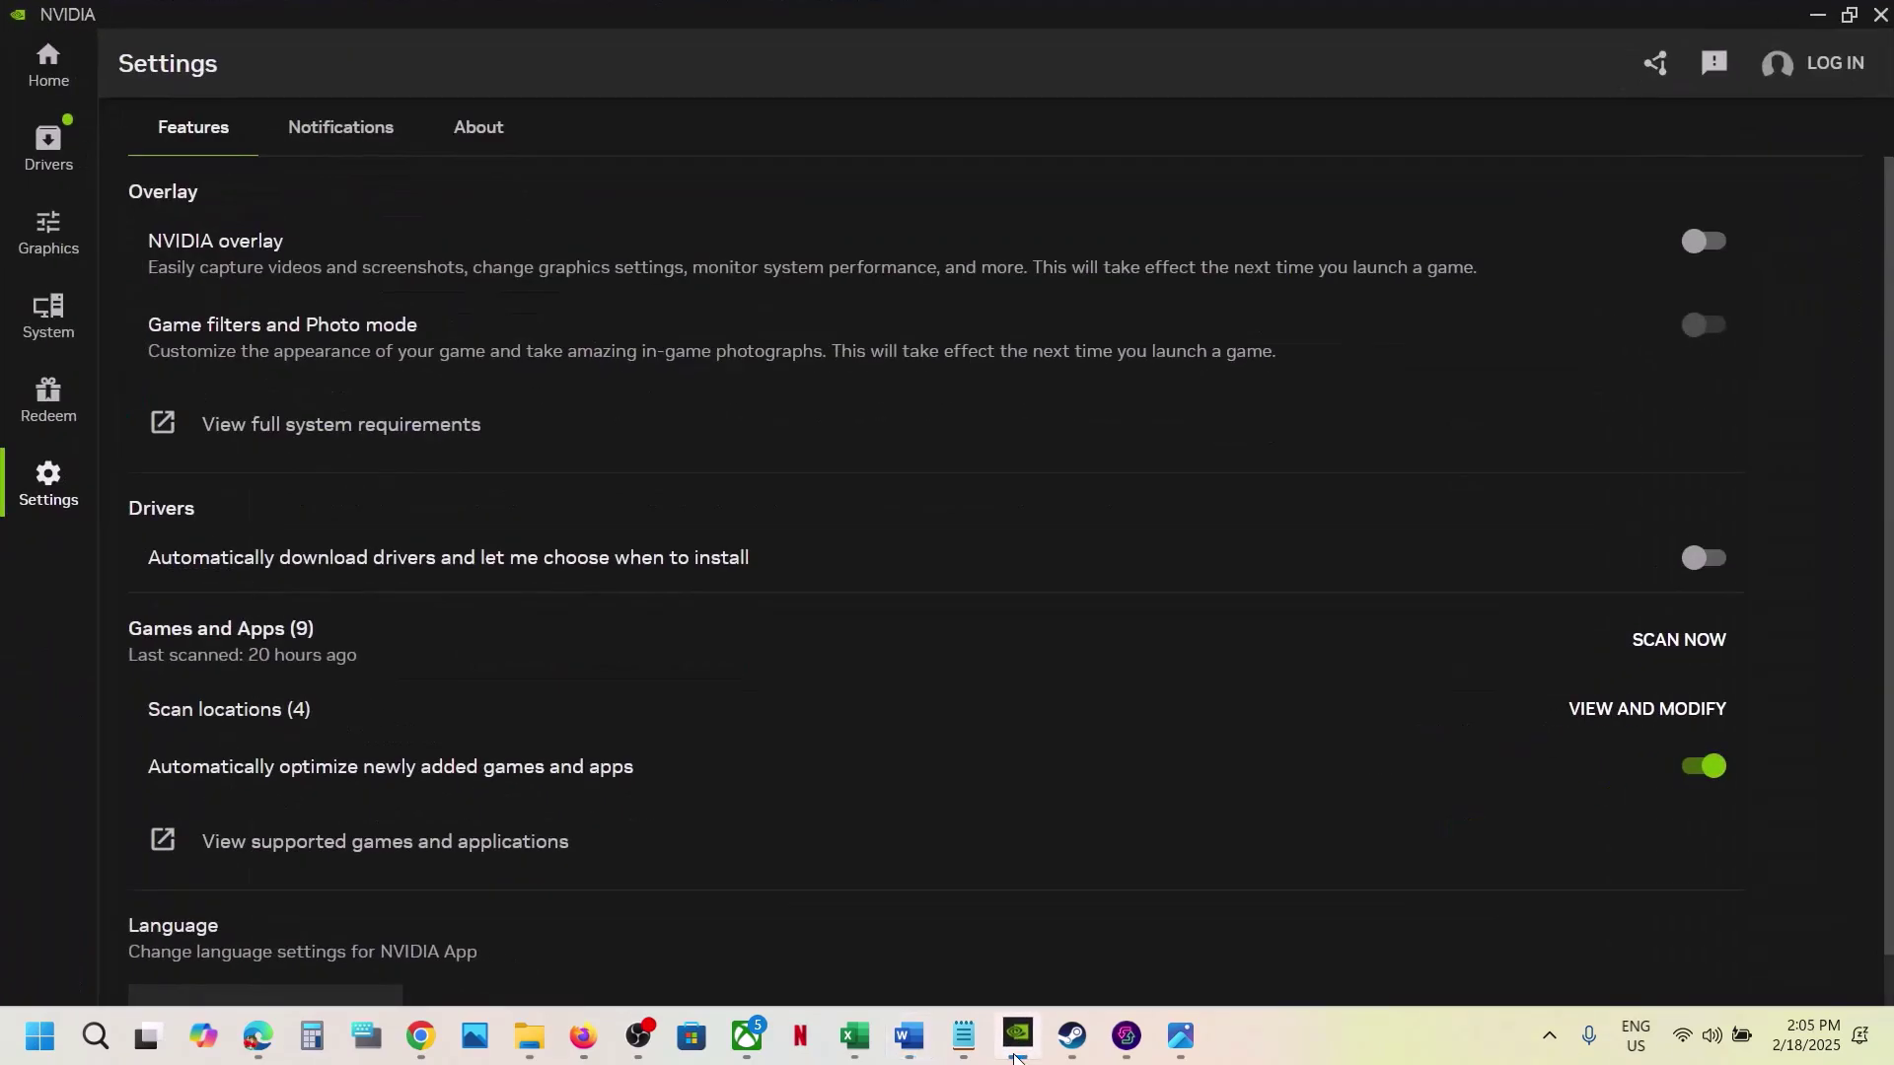
- View the Automatic Tuning restore option on the NVIDIA App's system performance page, then minimize the app
left_click(48, 314)
left_click(325, 129)
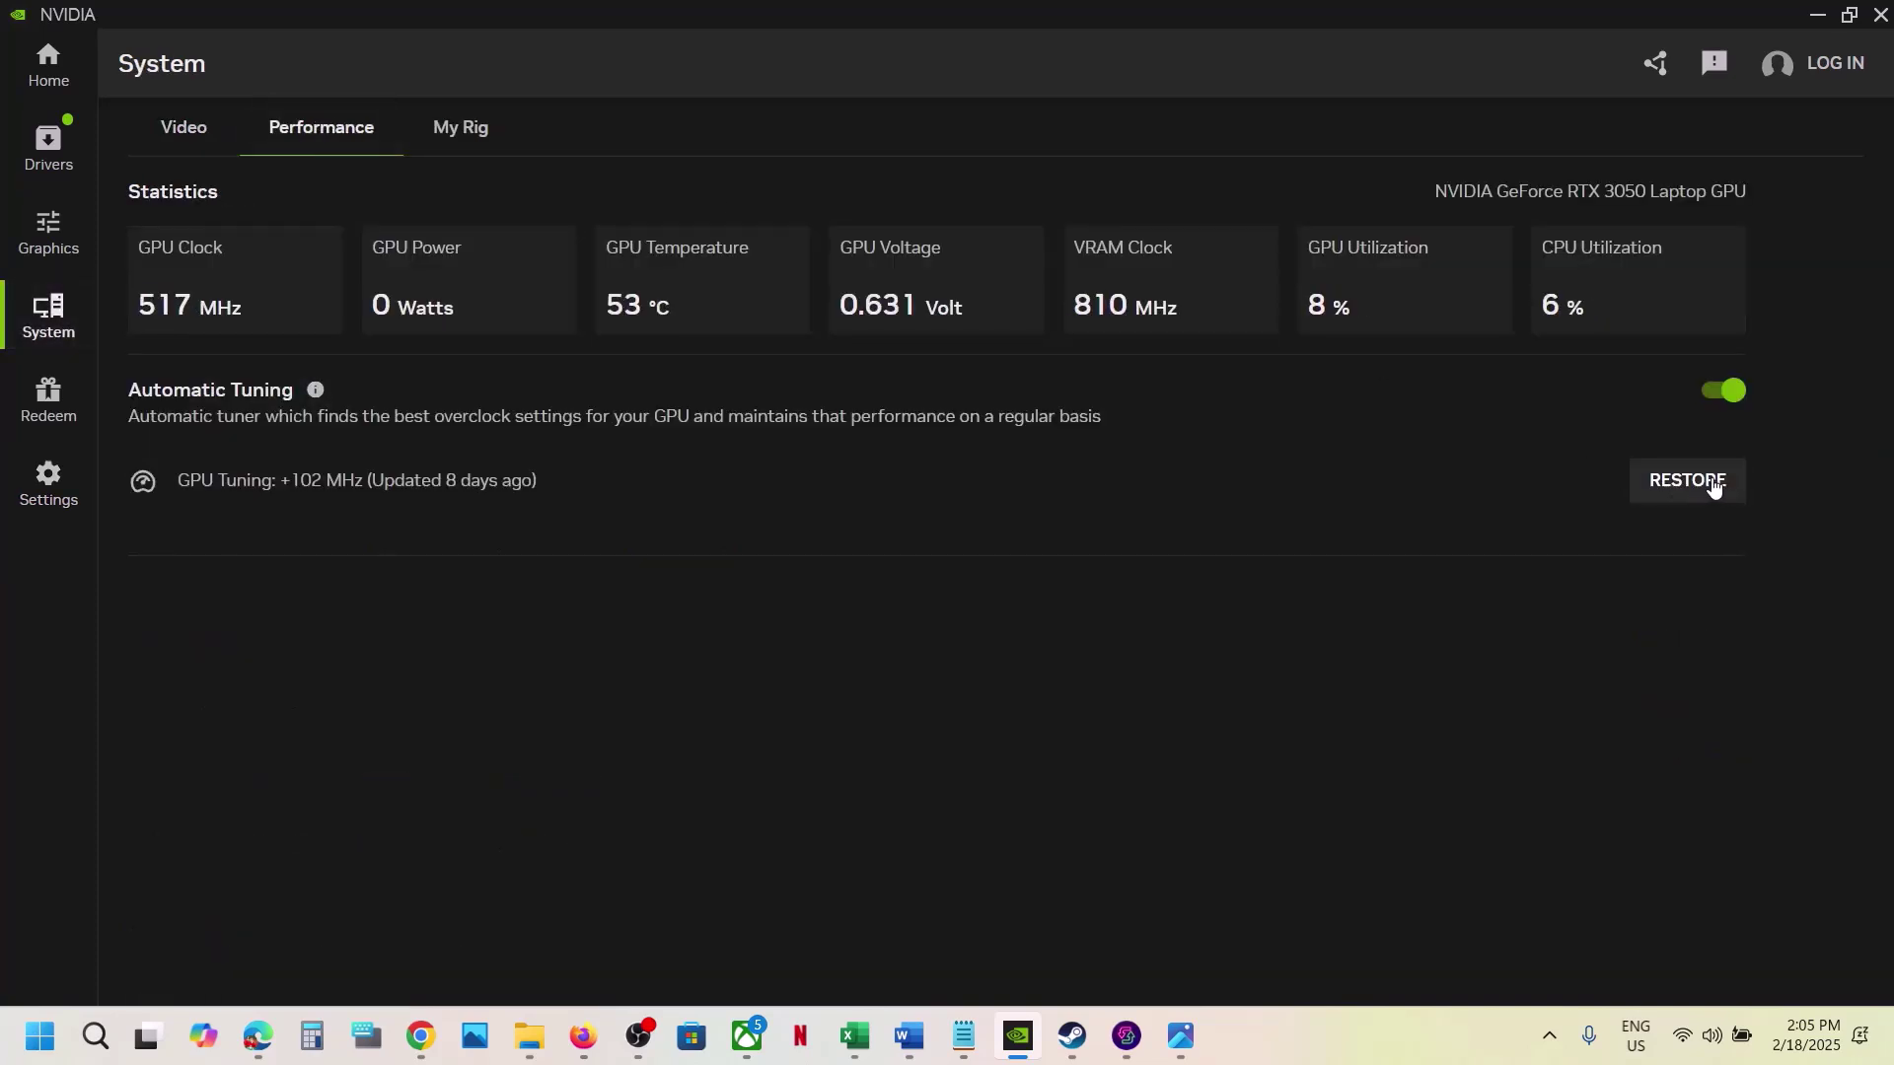
left_click(1815, 17)
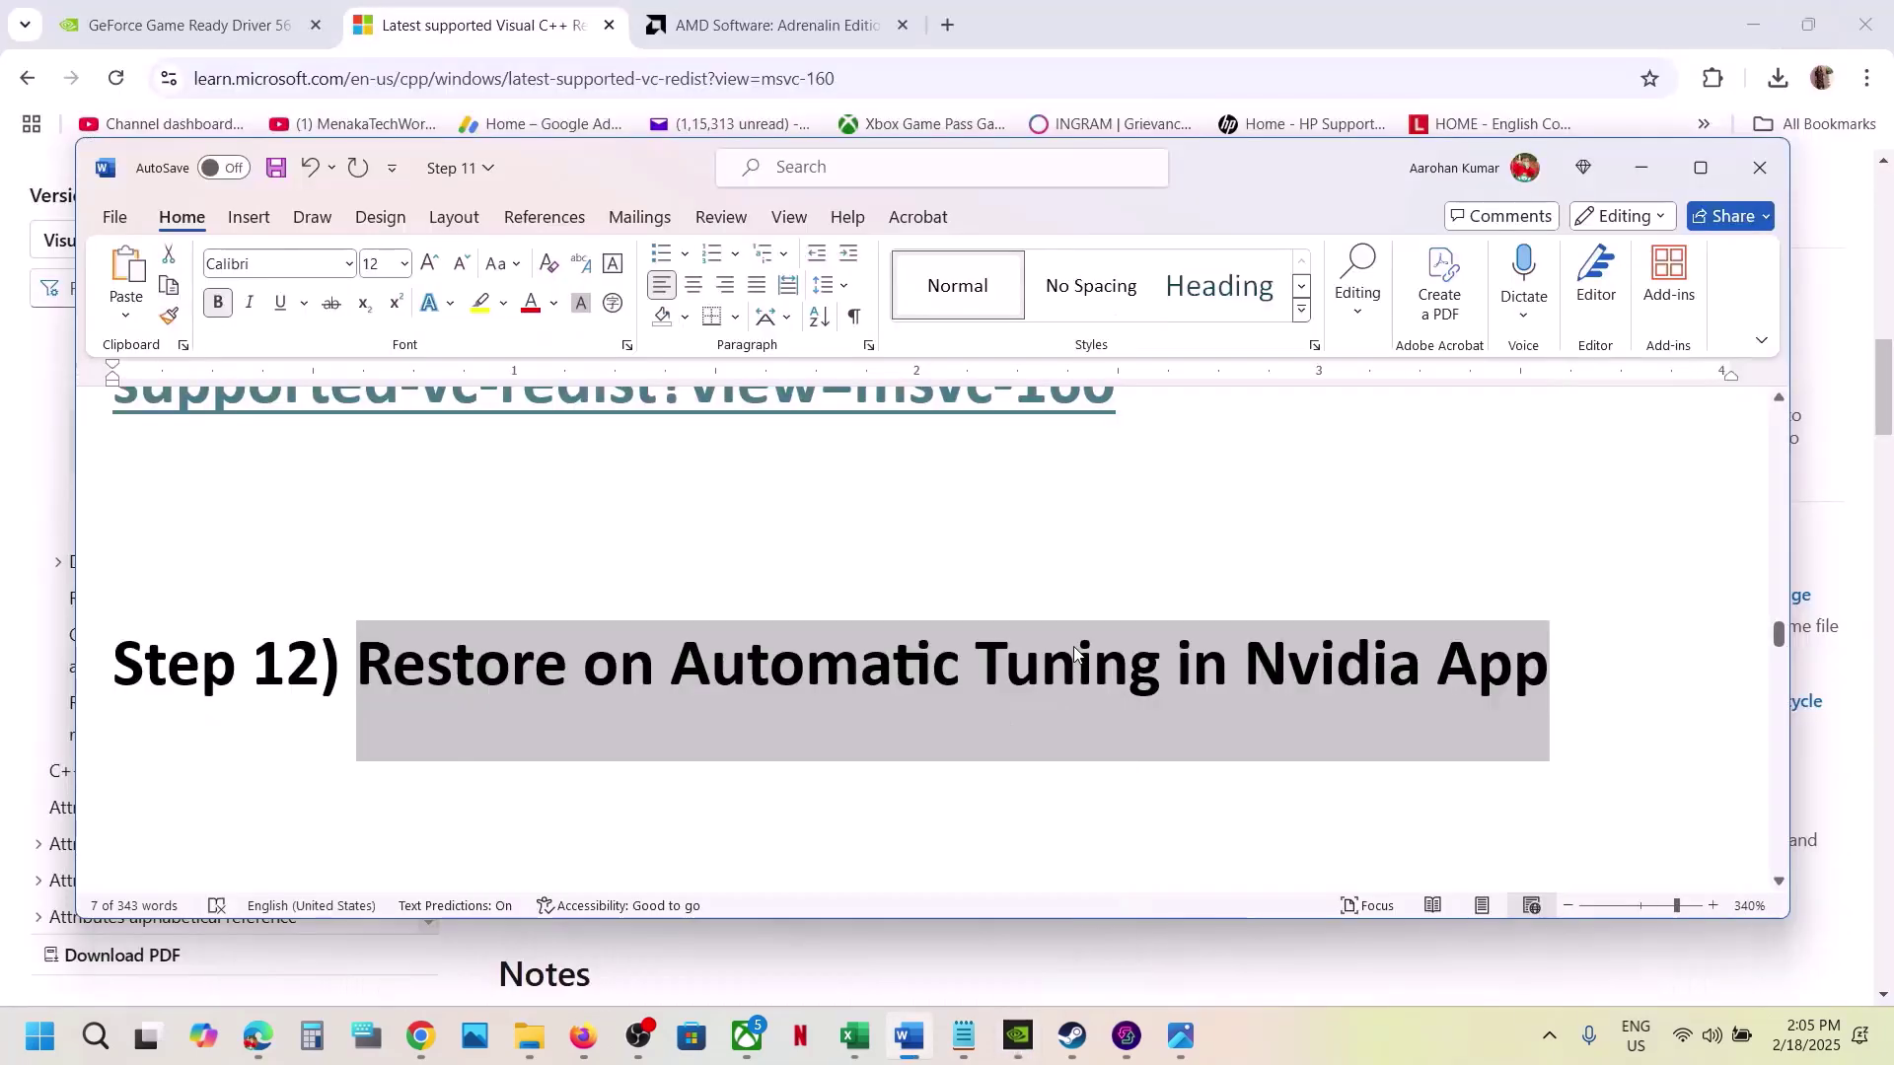
- Find Step 13 in the Word document and copy the text "AMD 25.1.1 Optional Update" from it
scroll(861, 683, "down", 3)
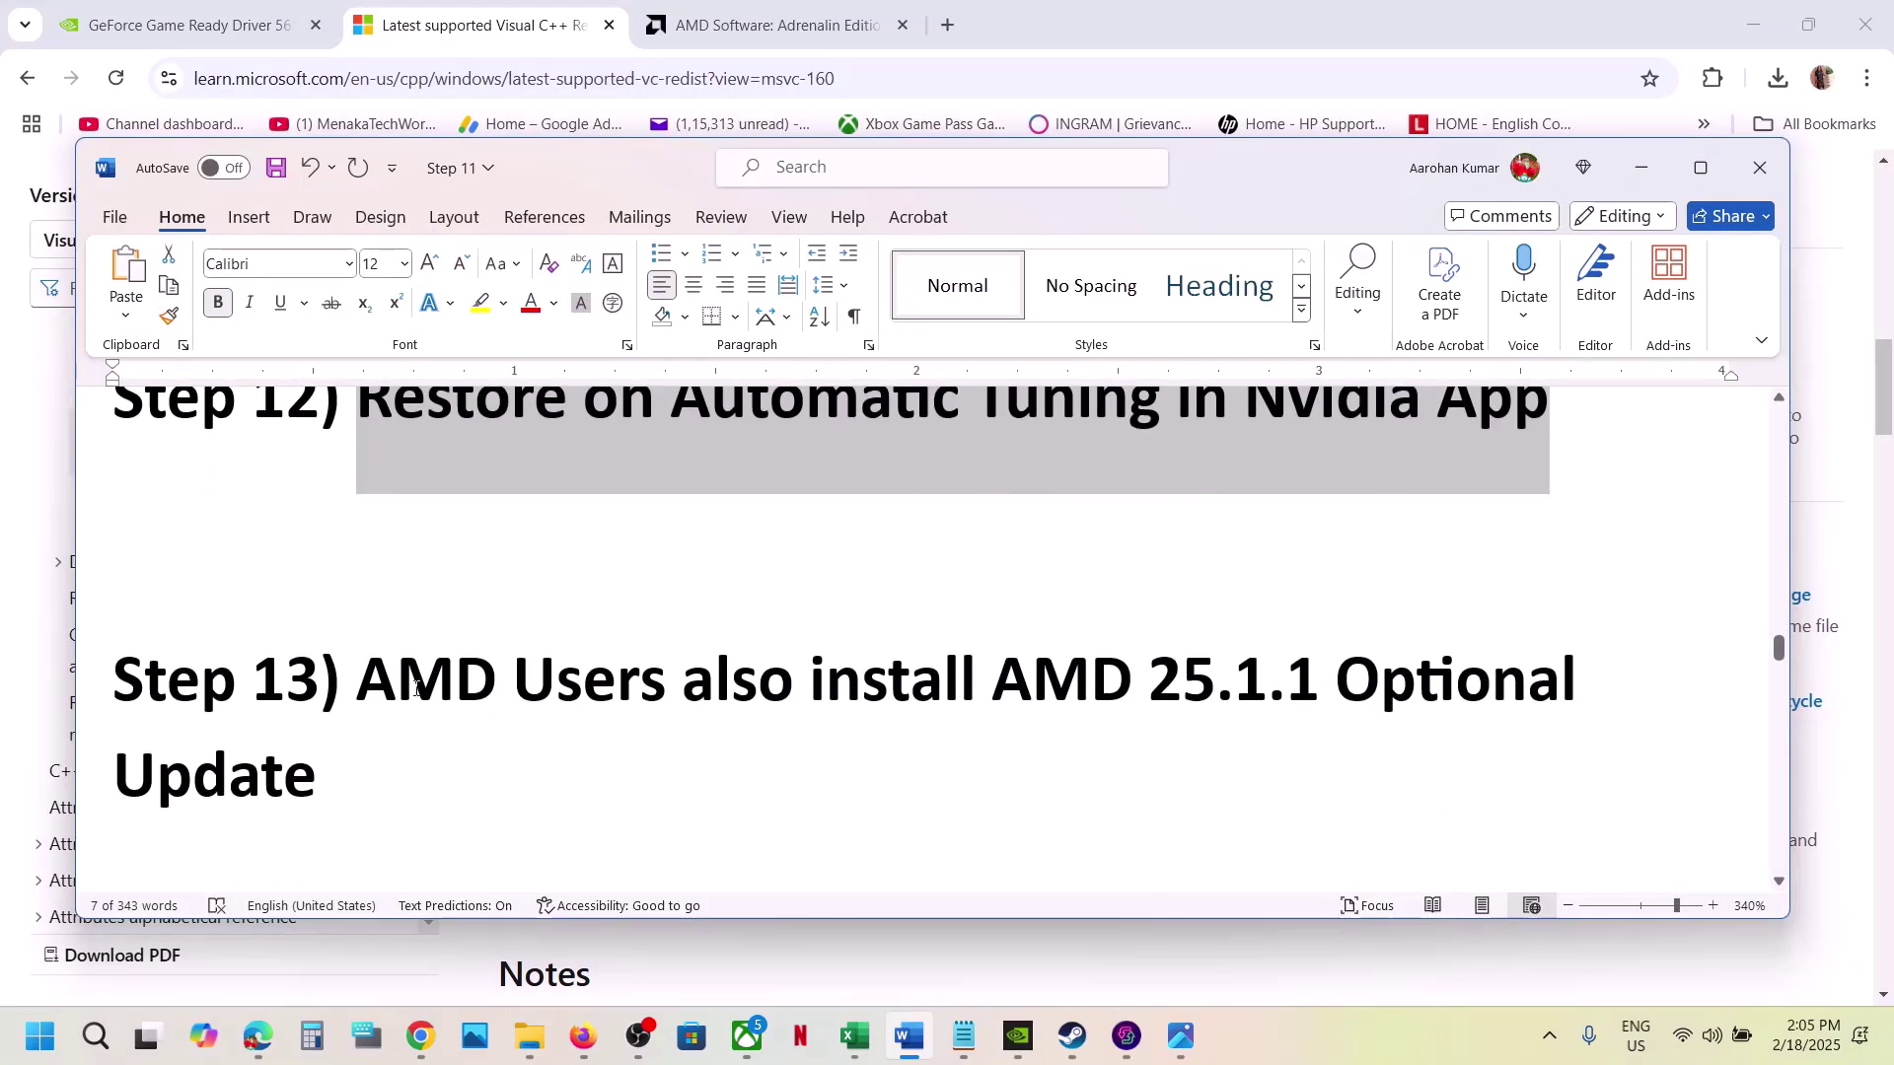
left_click_drag(368, 681, 1320, 681)
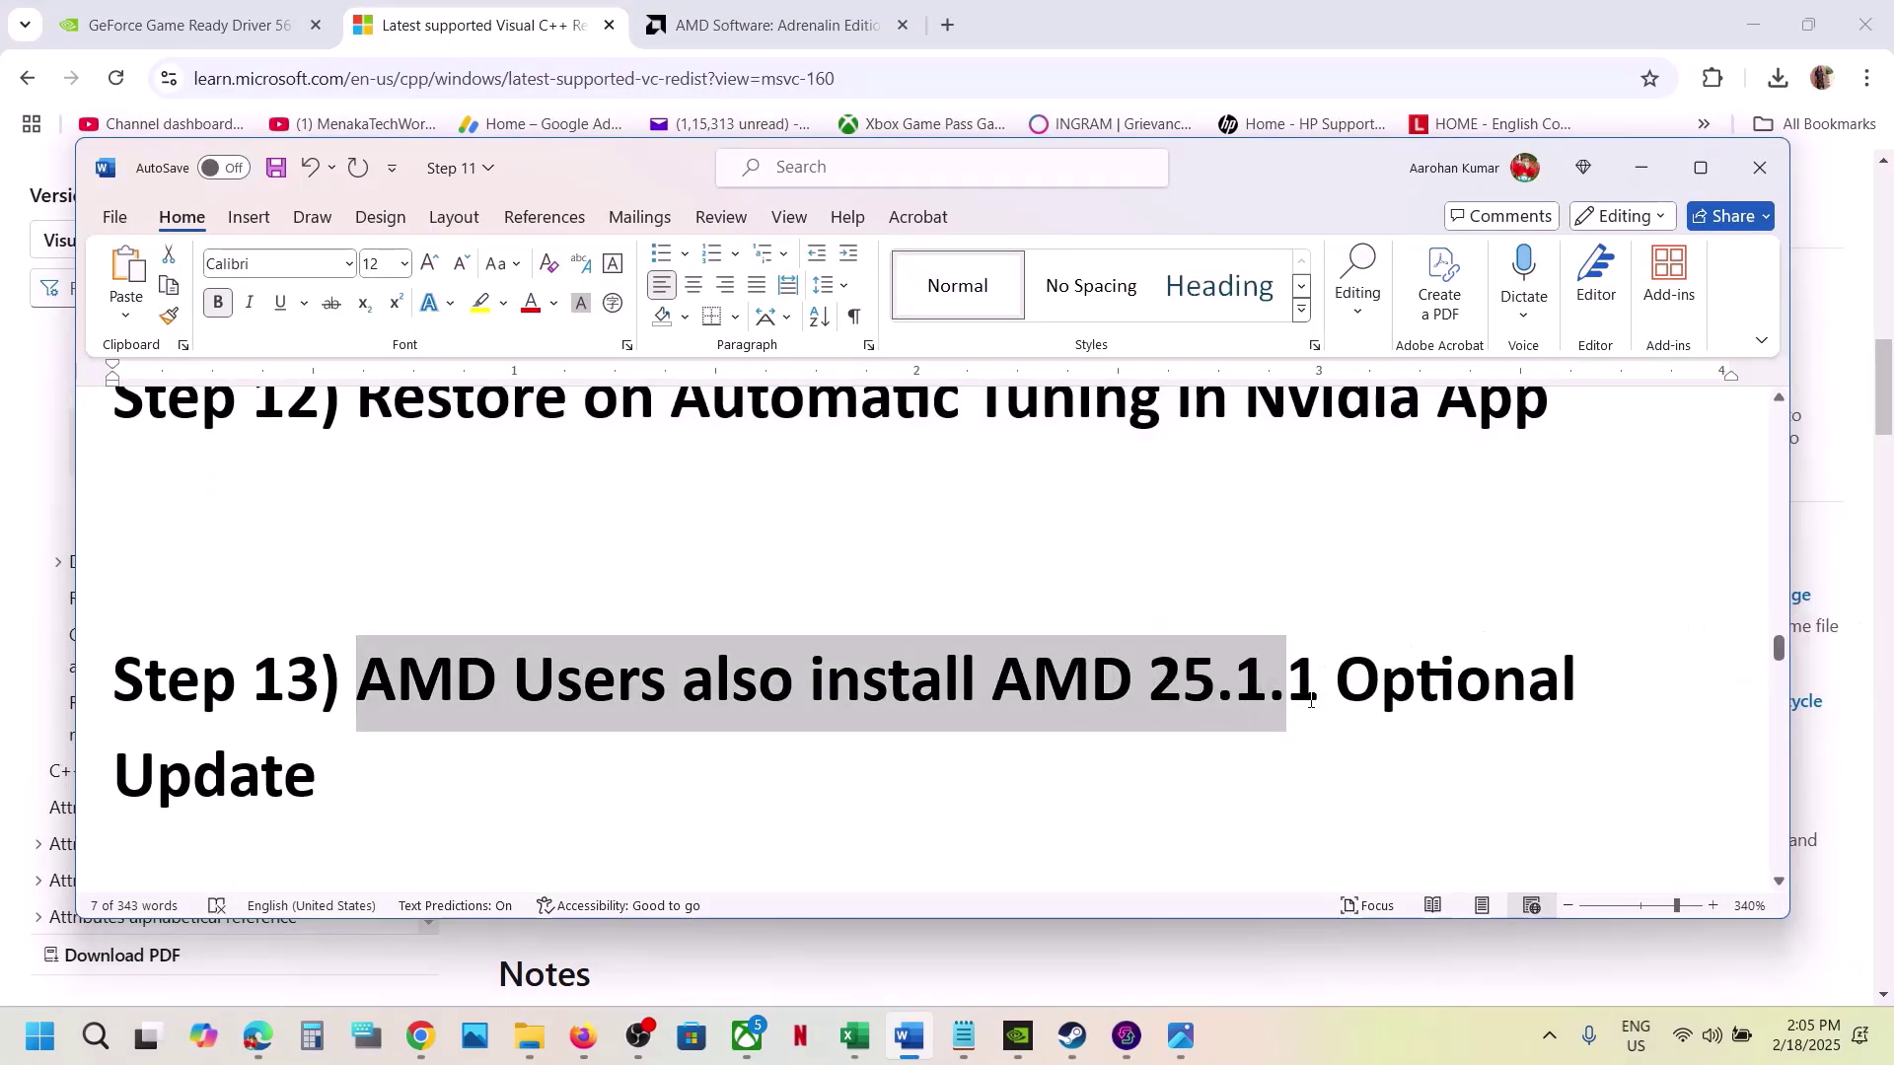
left_click(1319, 680)
left_click_drag(994, 670, 550, 765)
key("ctrl+c")
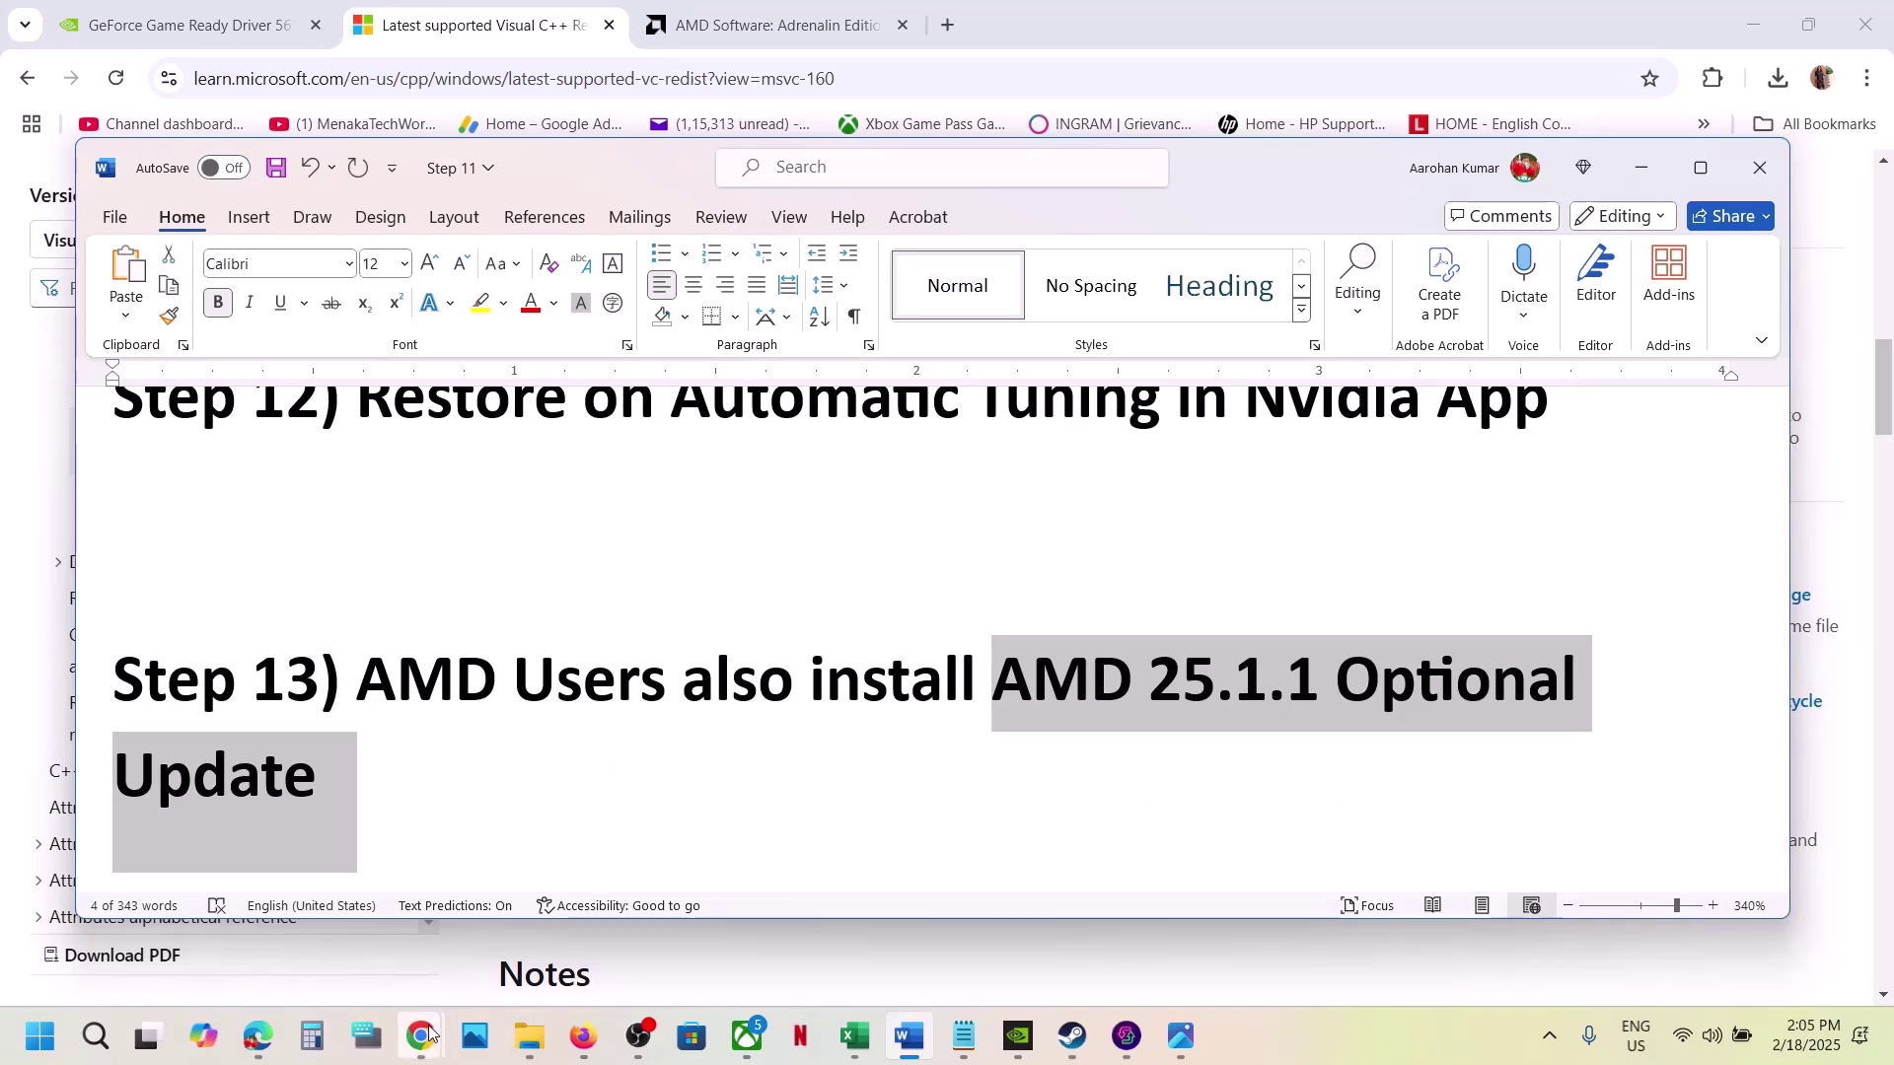
- Switch to Chrome, search for "AMD 25.1.1 Optional Update" in a new tab, and download the Windows 10 & 11 64-bit driver from AMD's release notes
mouse_move(421, 1035)
left_click(577, 908)
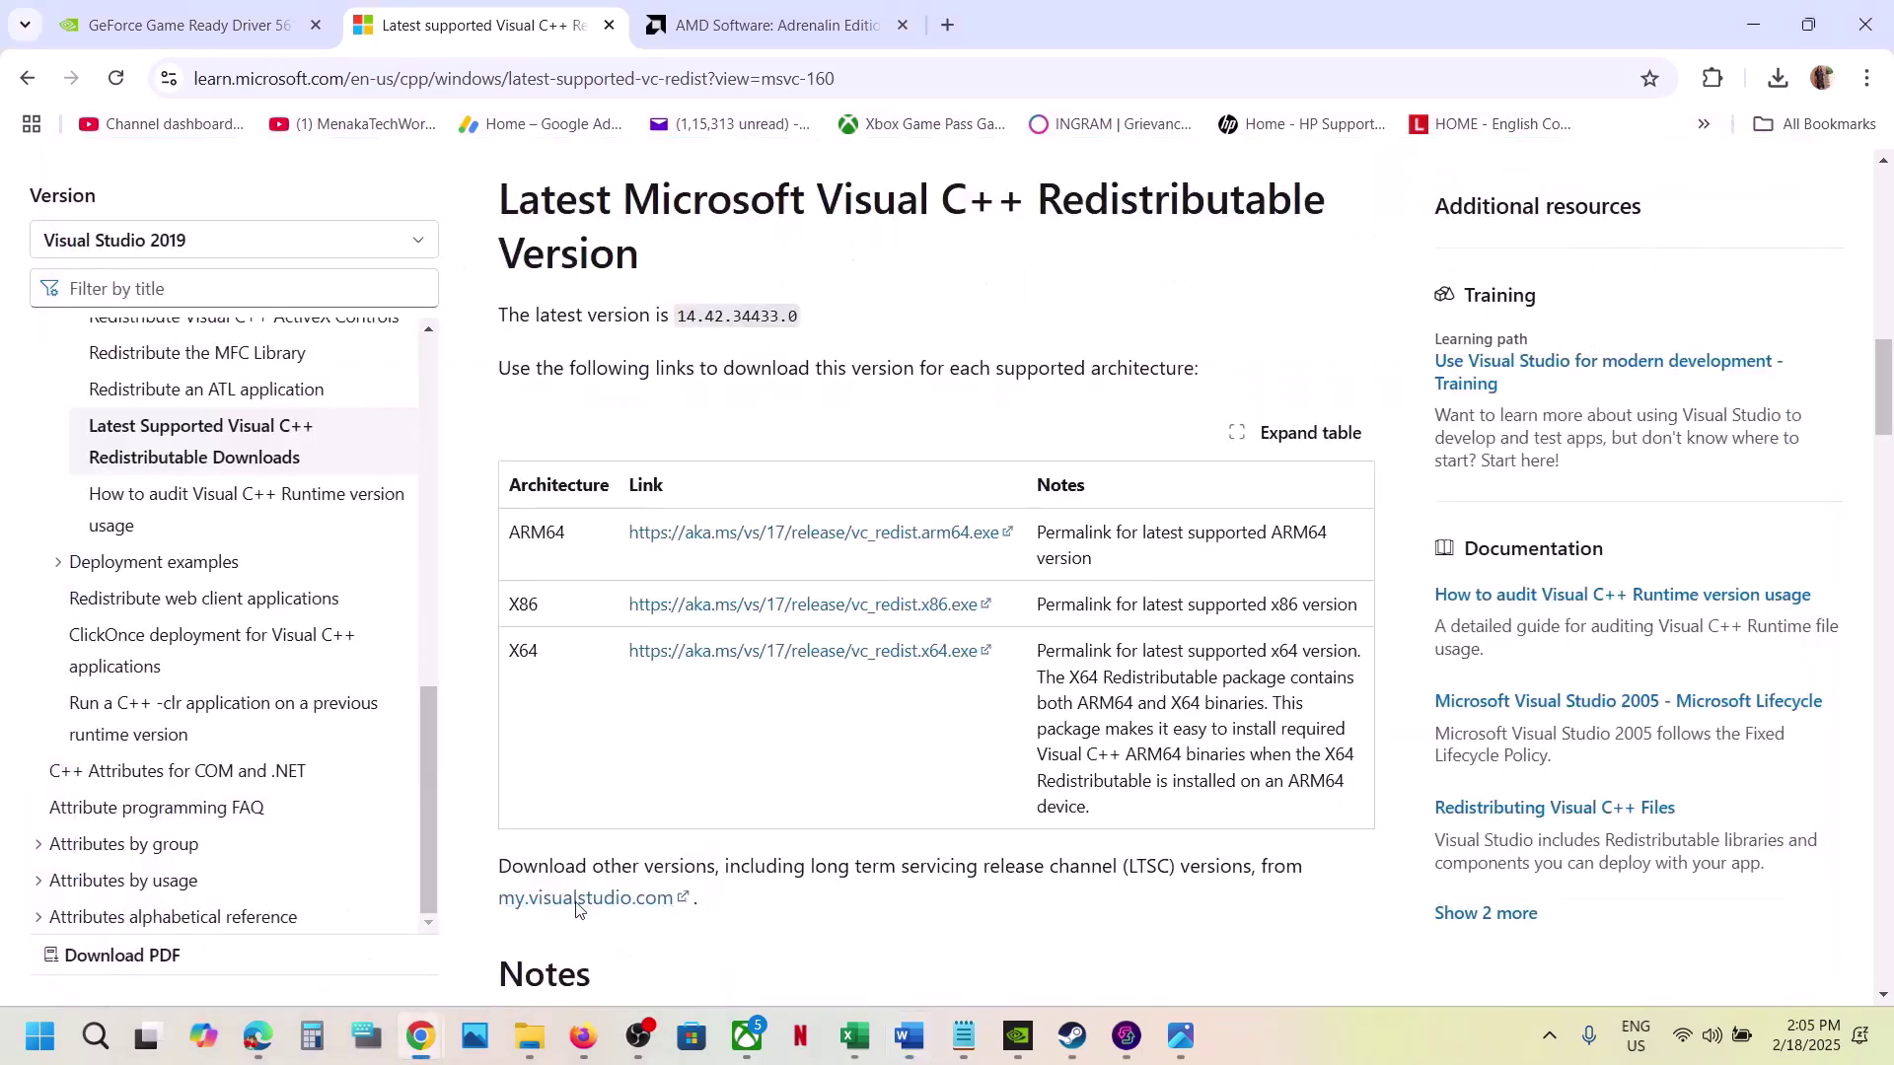
left_click(947, 25)
key("ctrl+v")
key("Return")
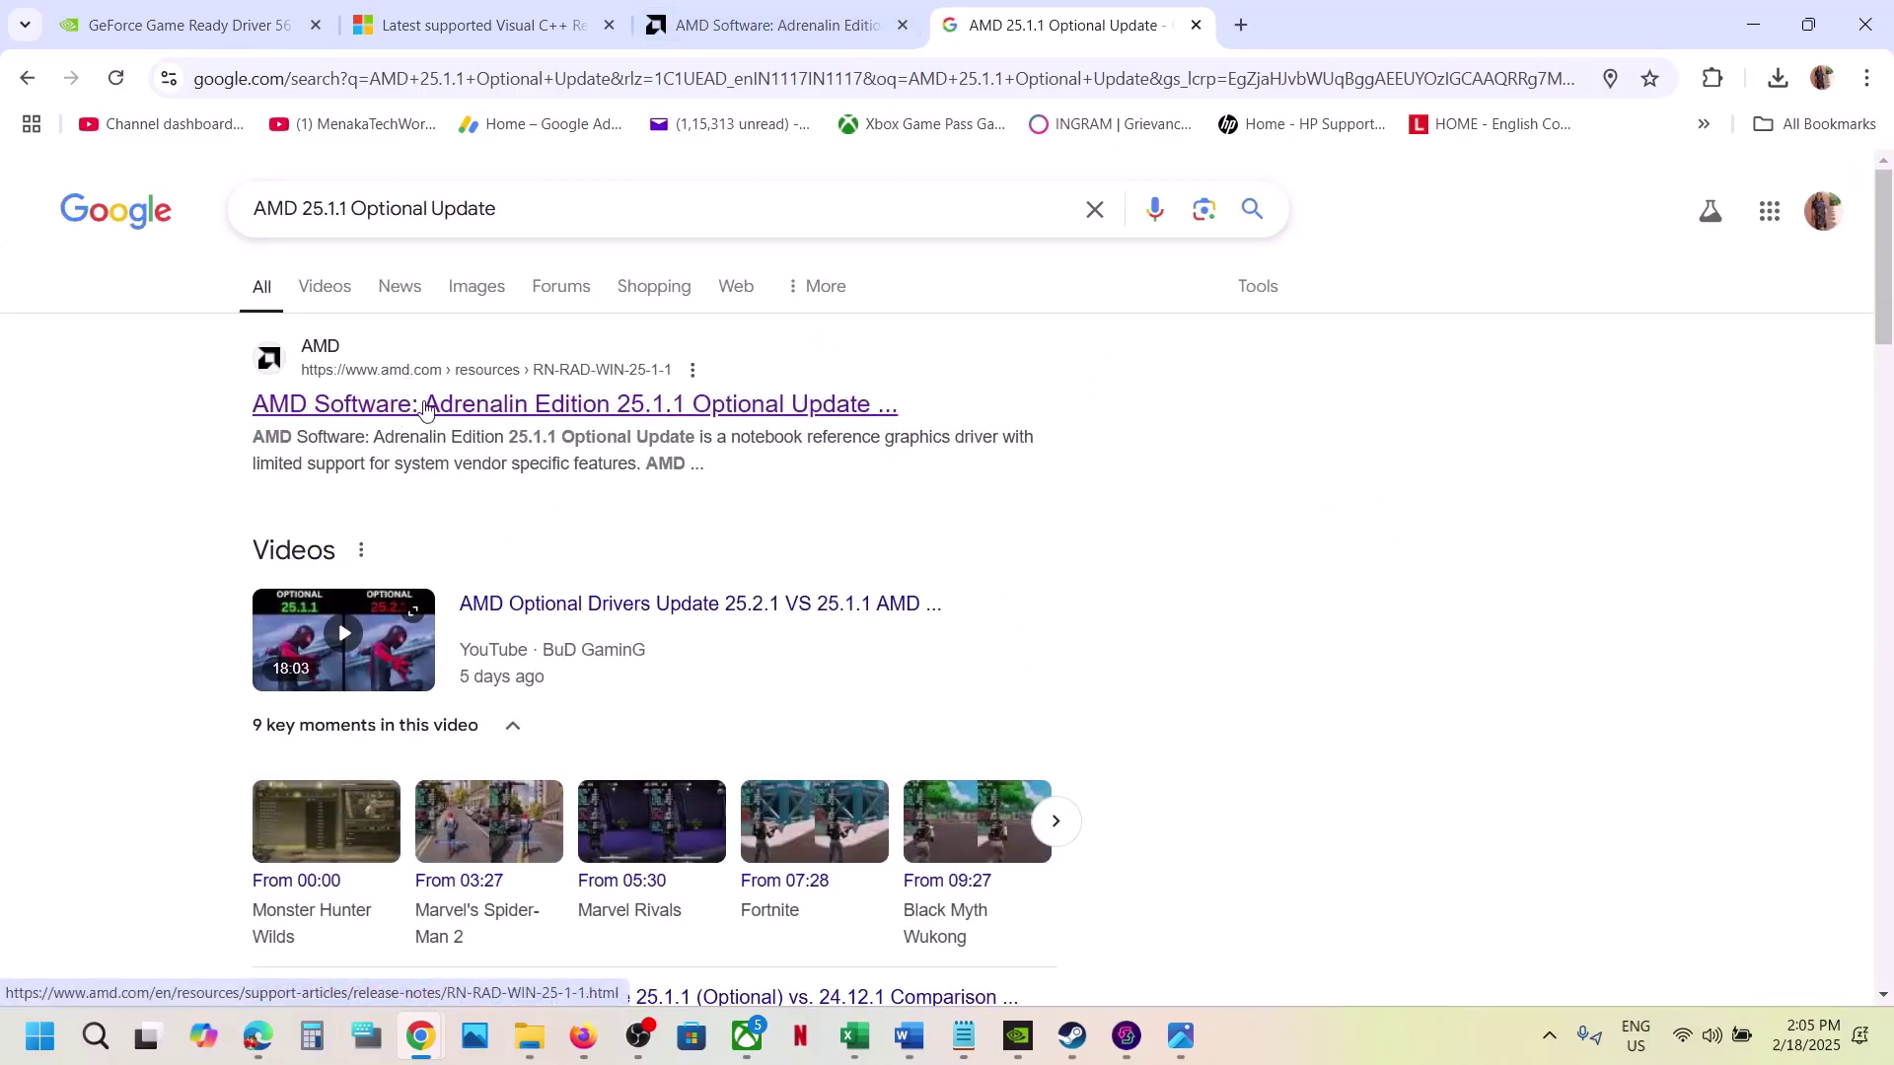
scroll(371, 587, "down", 10)
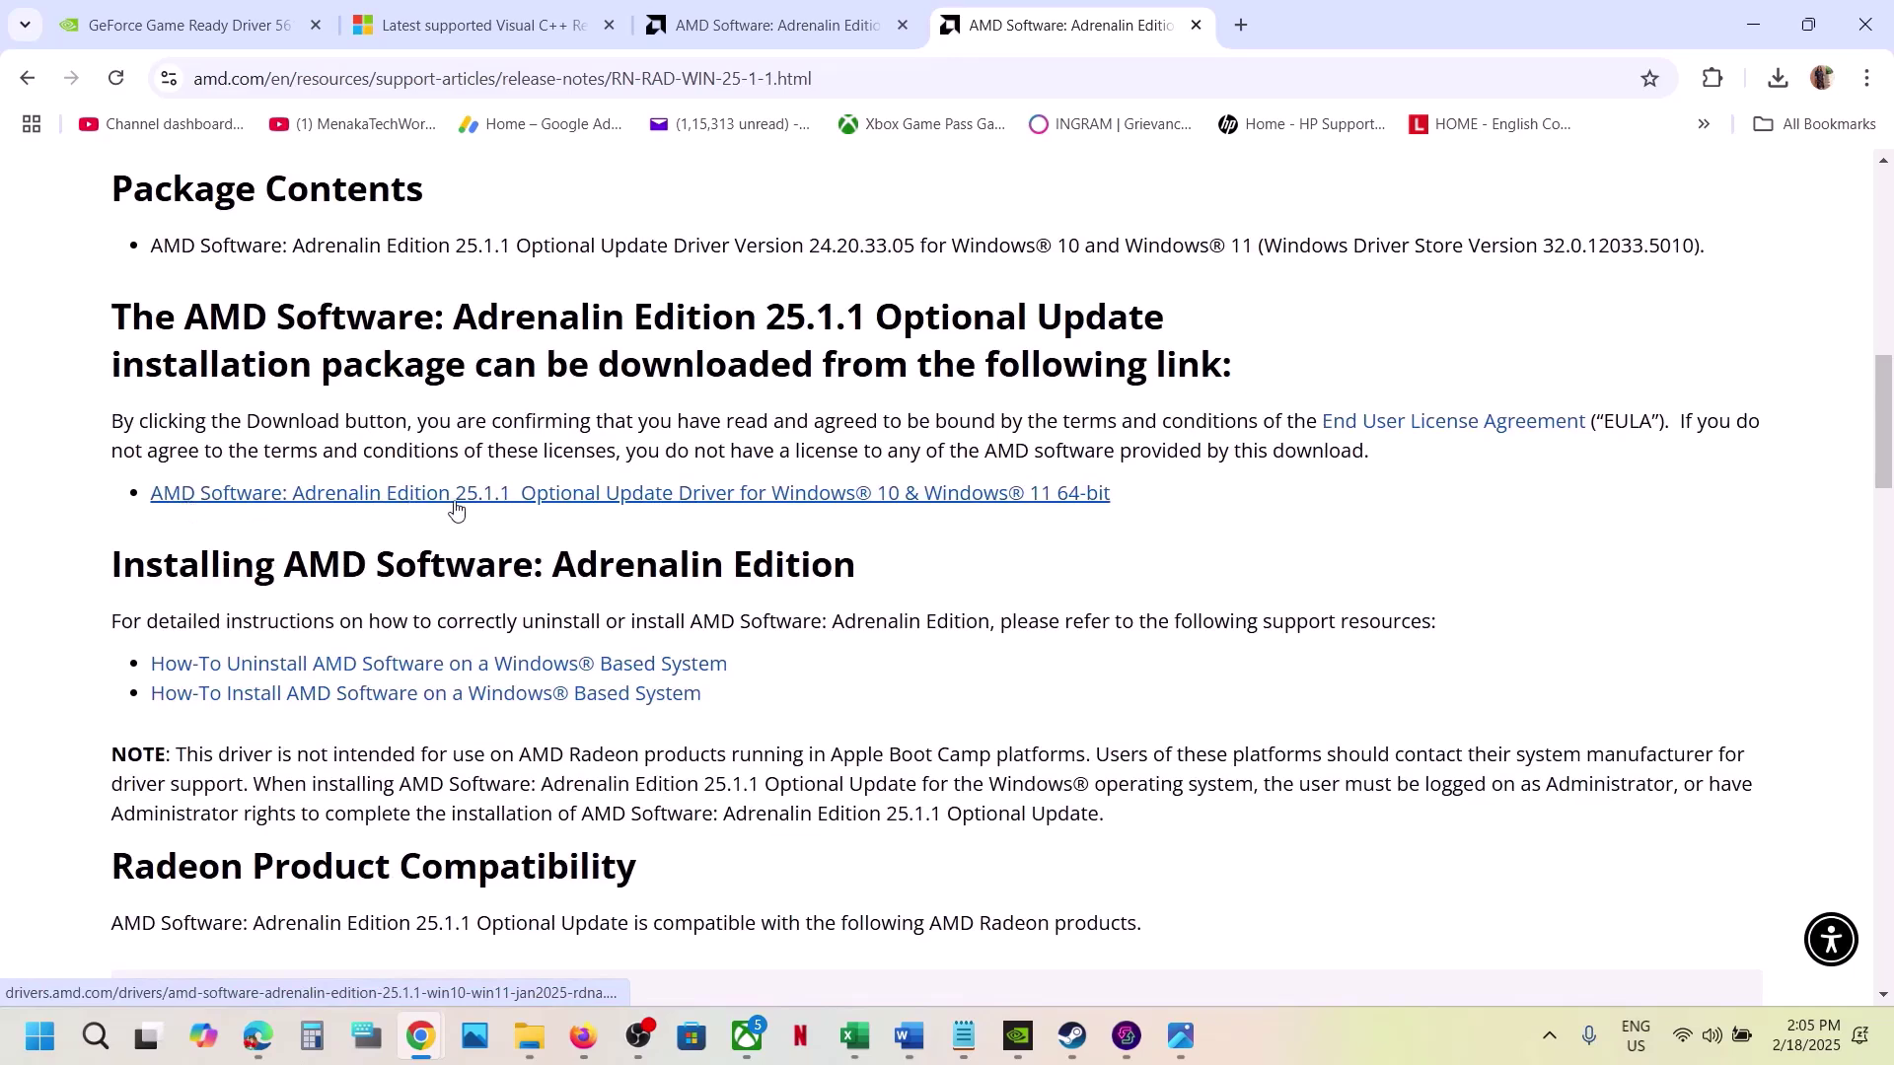
left_click(671, 503)
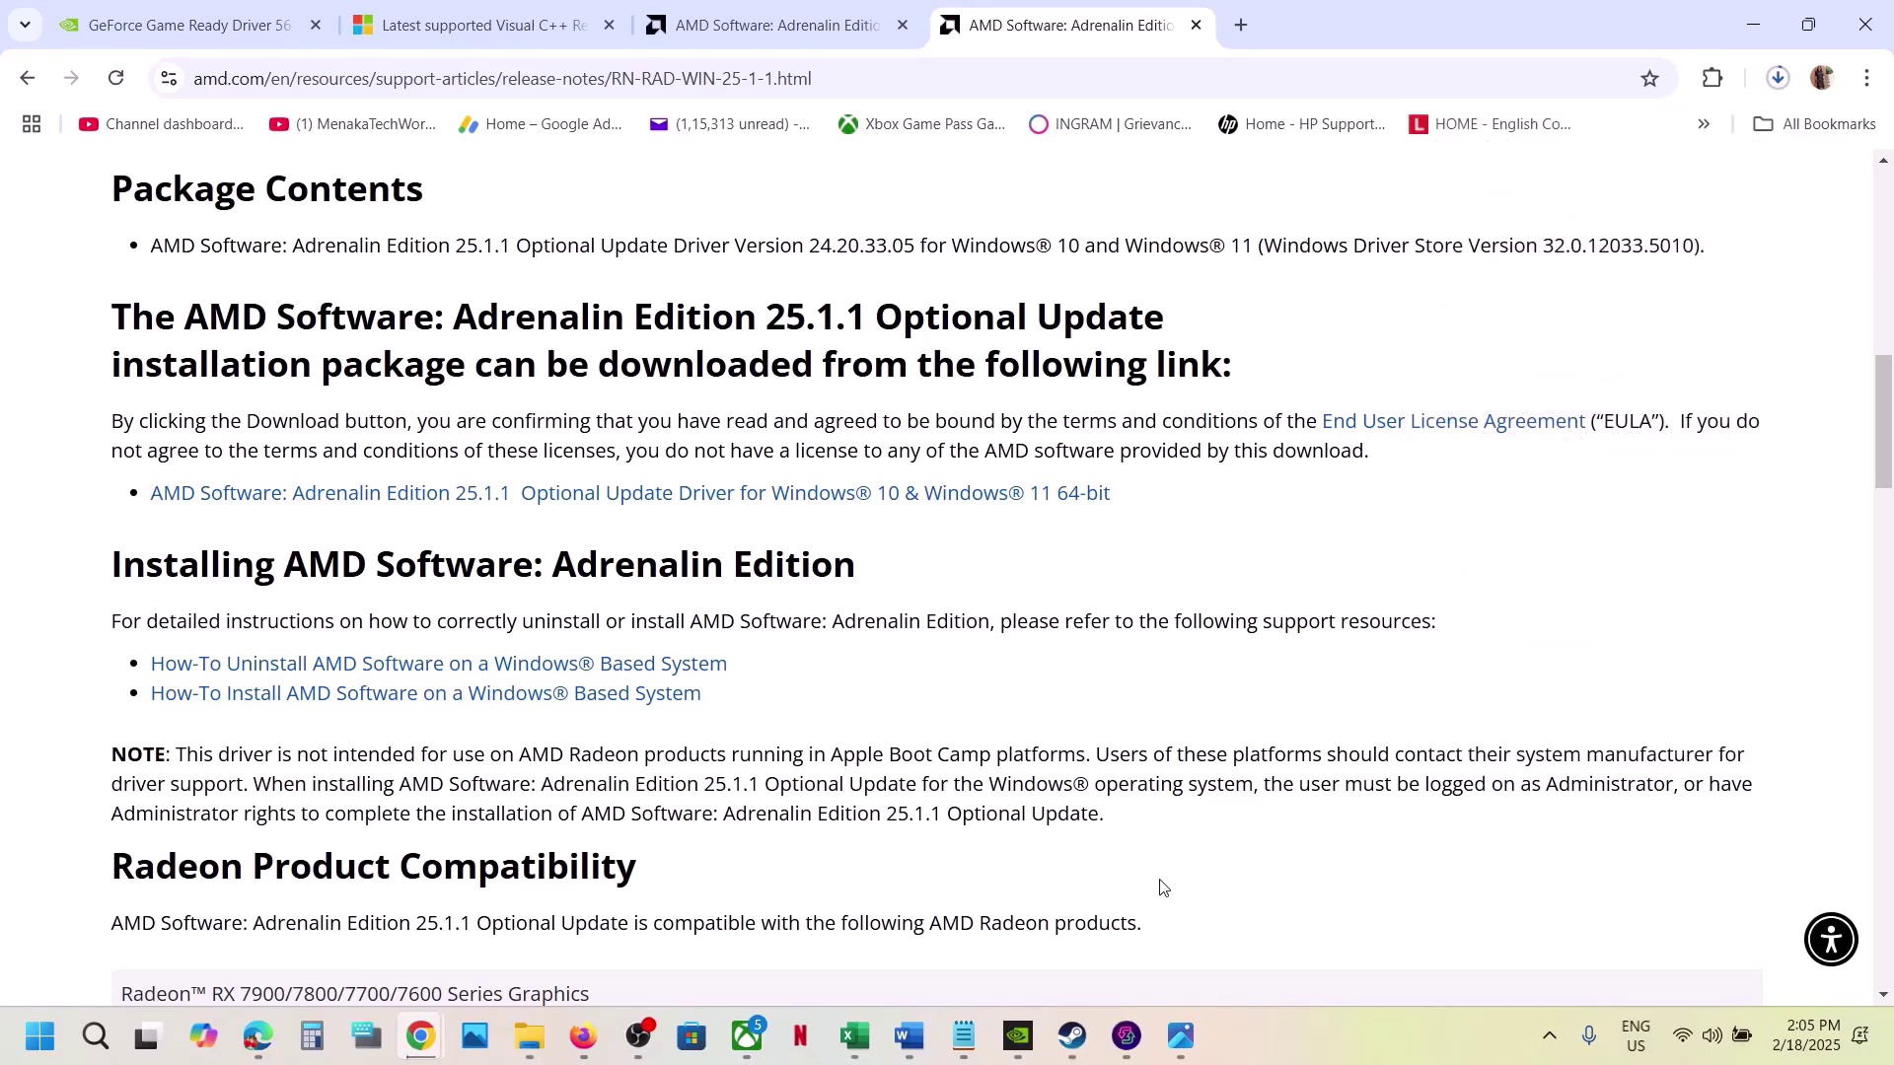
- Switch to Steam and back to Word, and highlight Step 14's instruction to close the overclocking application MSI Afterburner
left_click(1072, 1035)
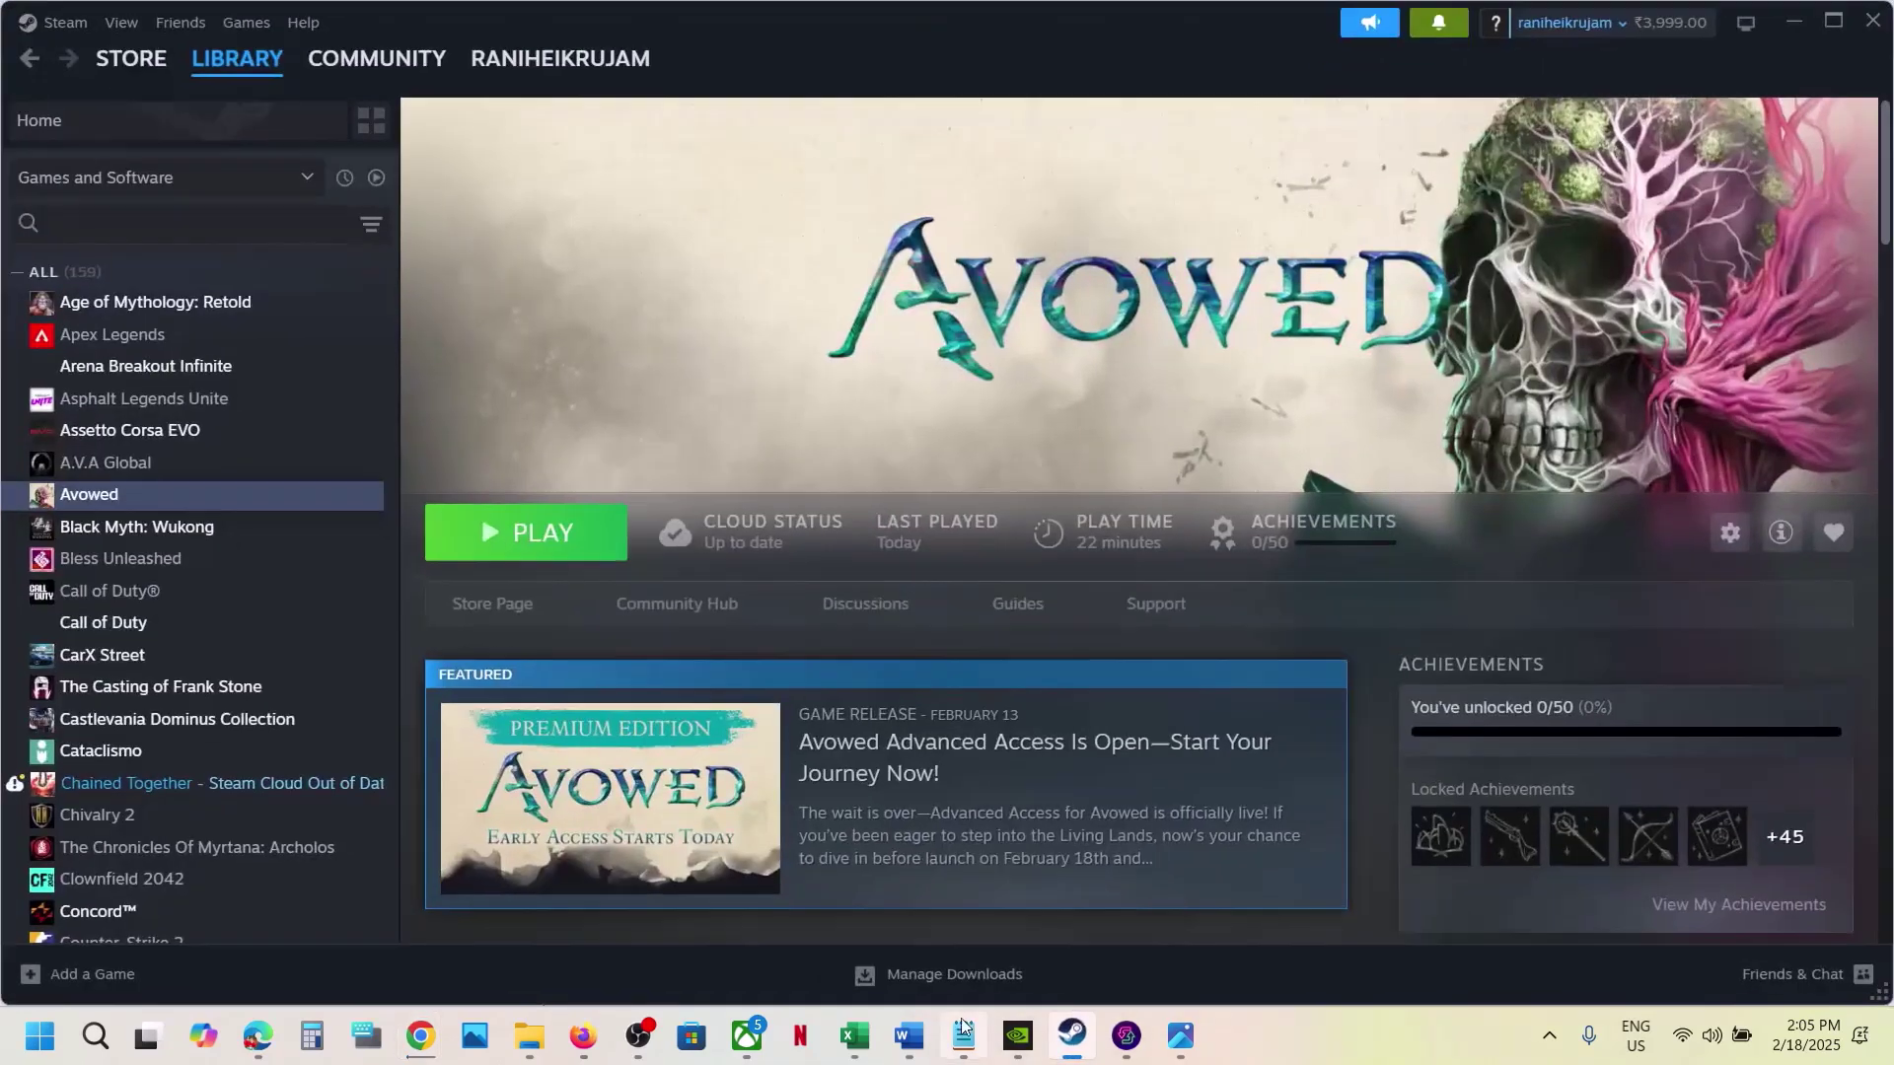
left_click(908, 1036)
scroll(915, 782, "down", 5)
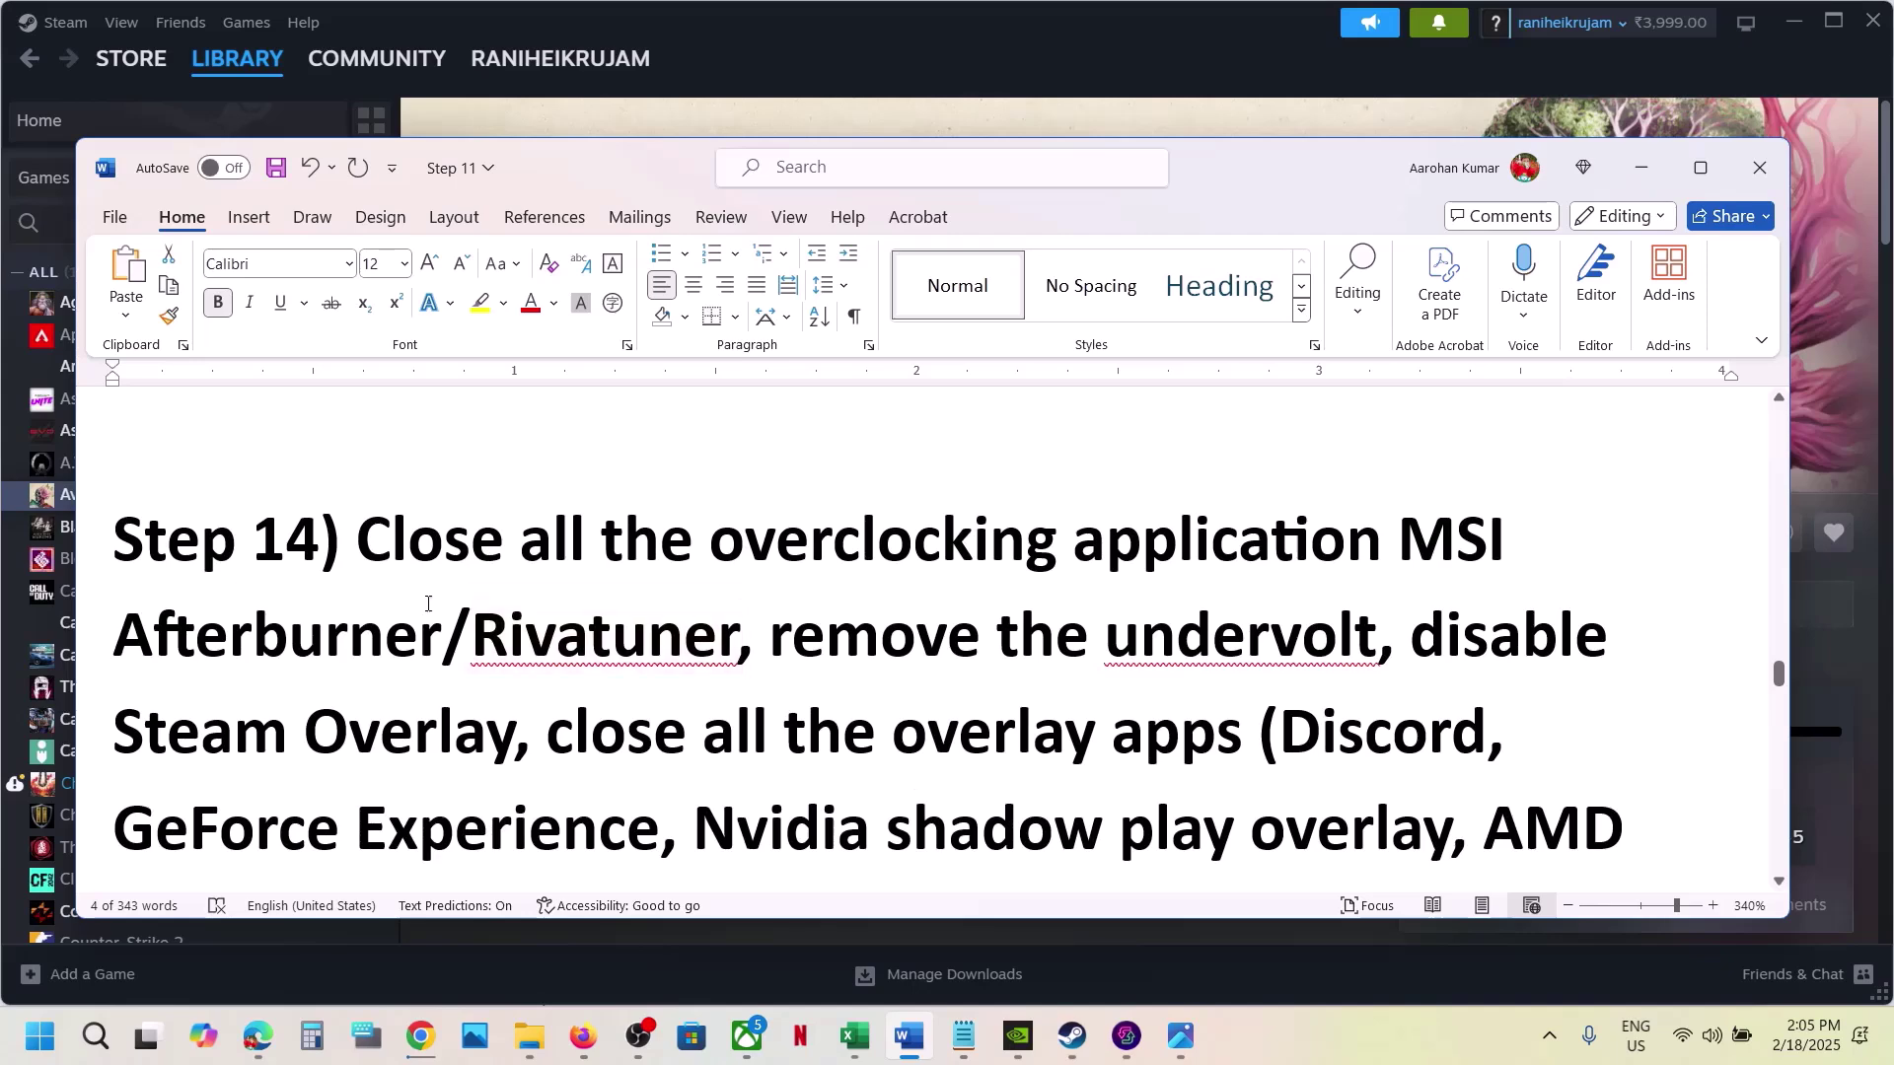
left_click_drag(358, 541, 441, 641)
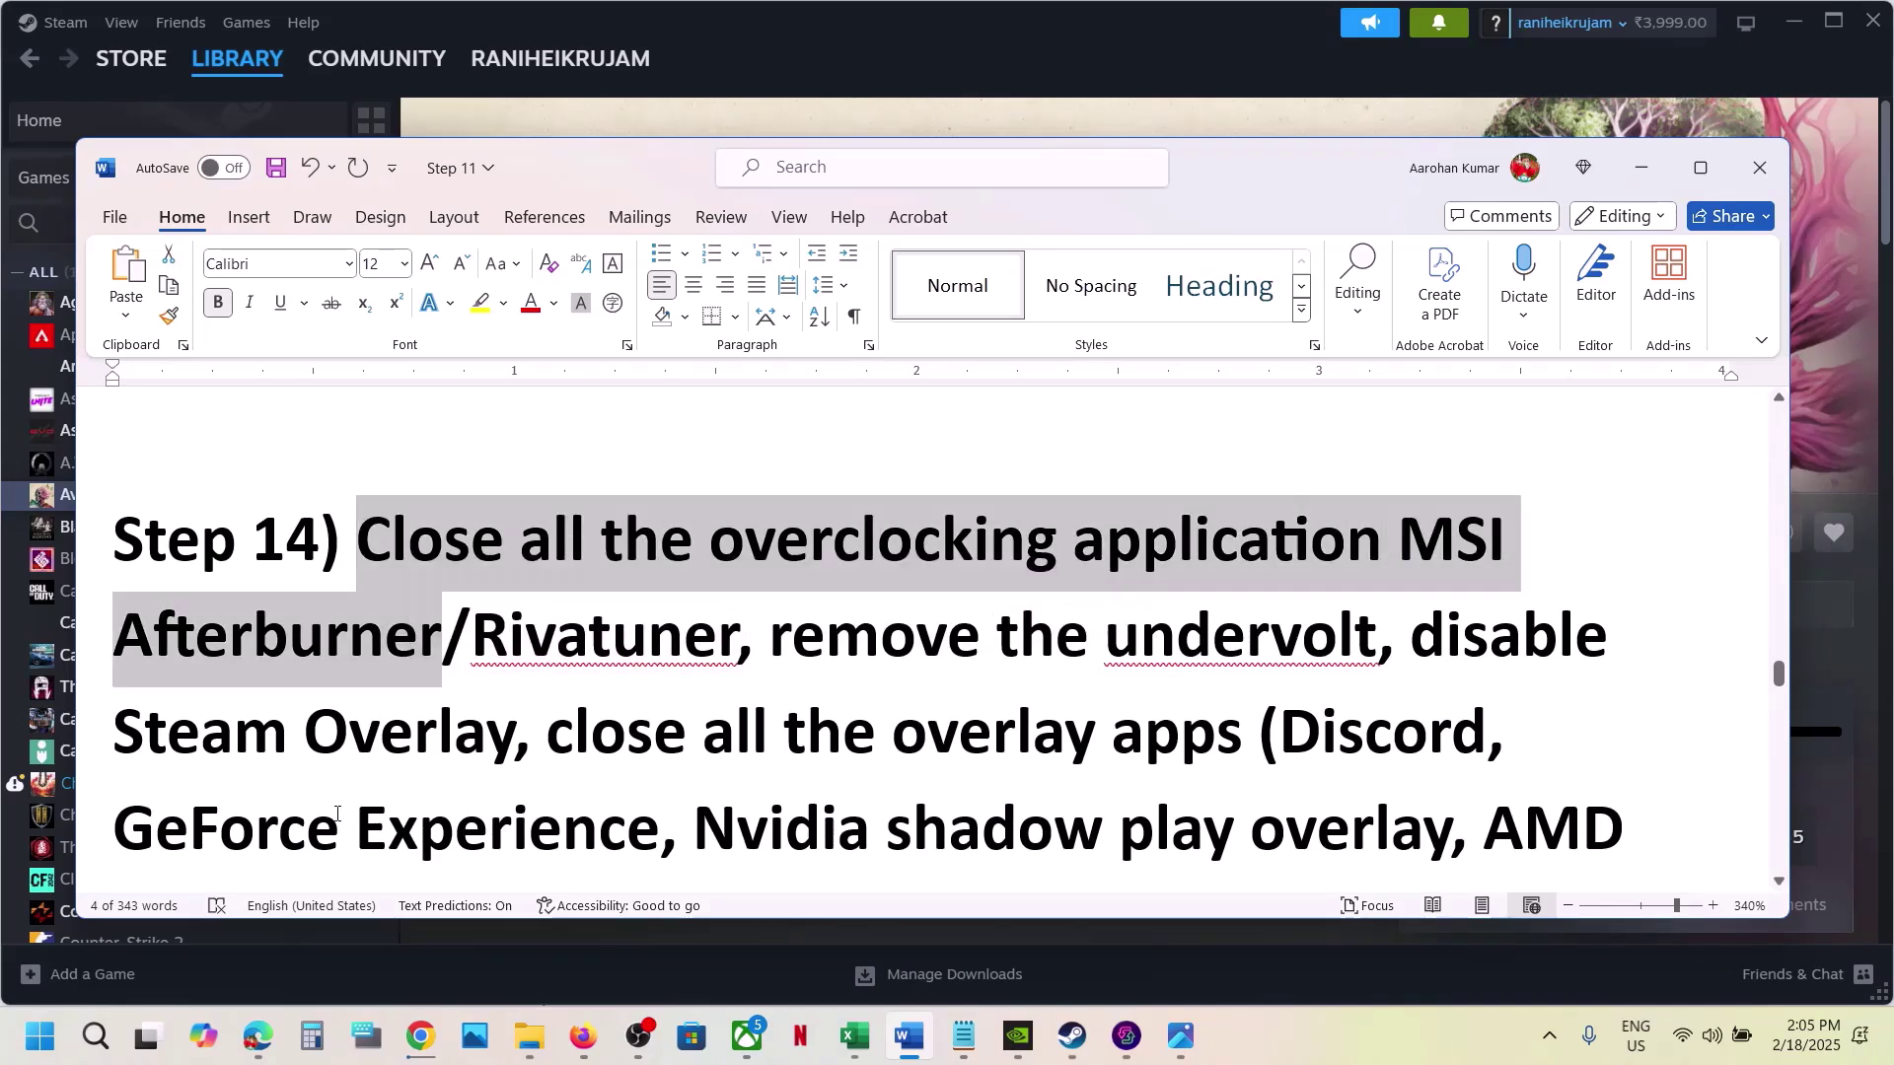
- Launch MSI Afterburner and RivaTuner Statistics Server through Windows search
left_click(45, 1037)
type("ms")
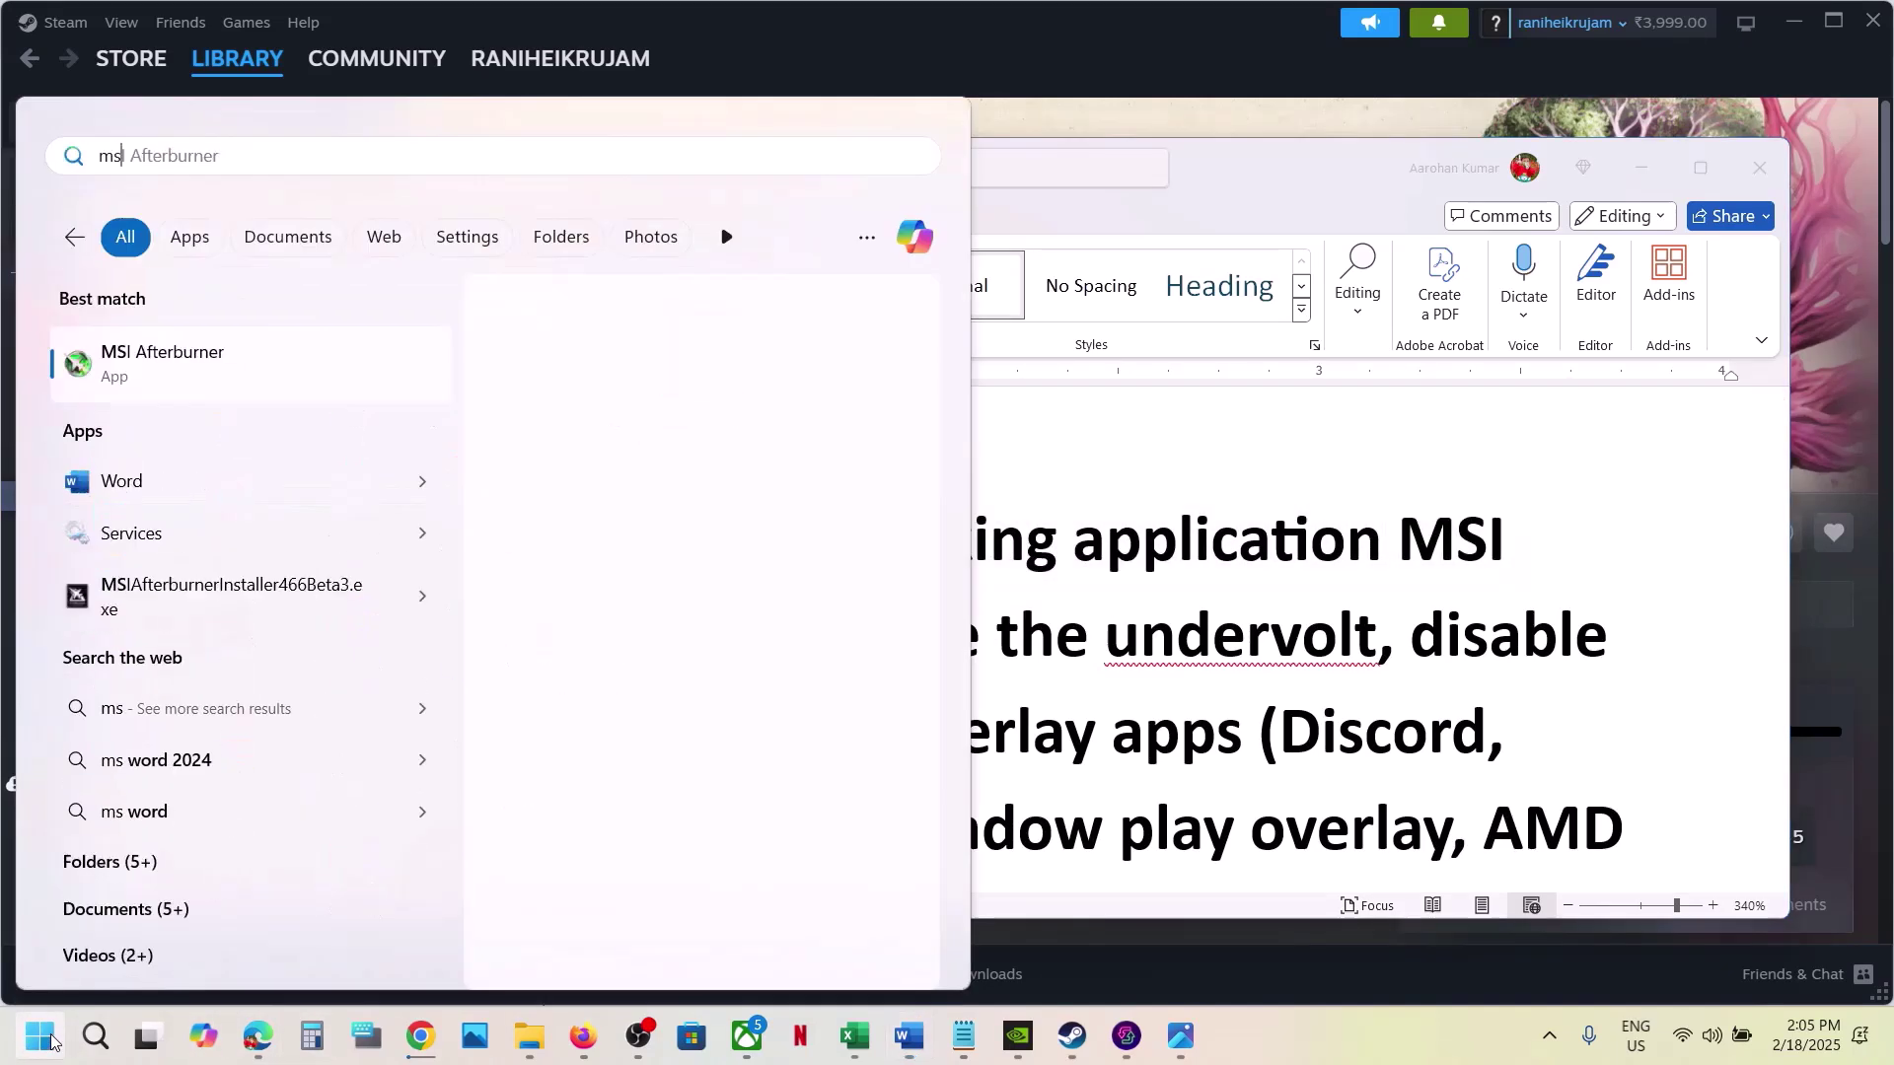
type("i")
key("Escape")
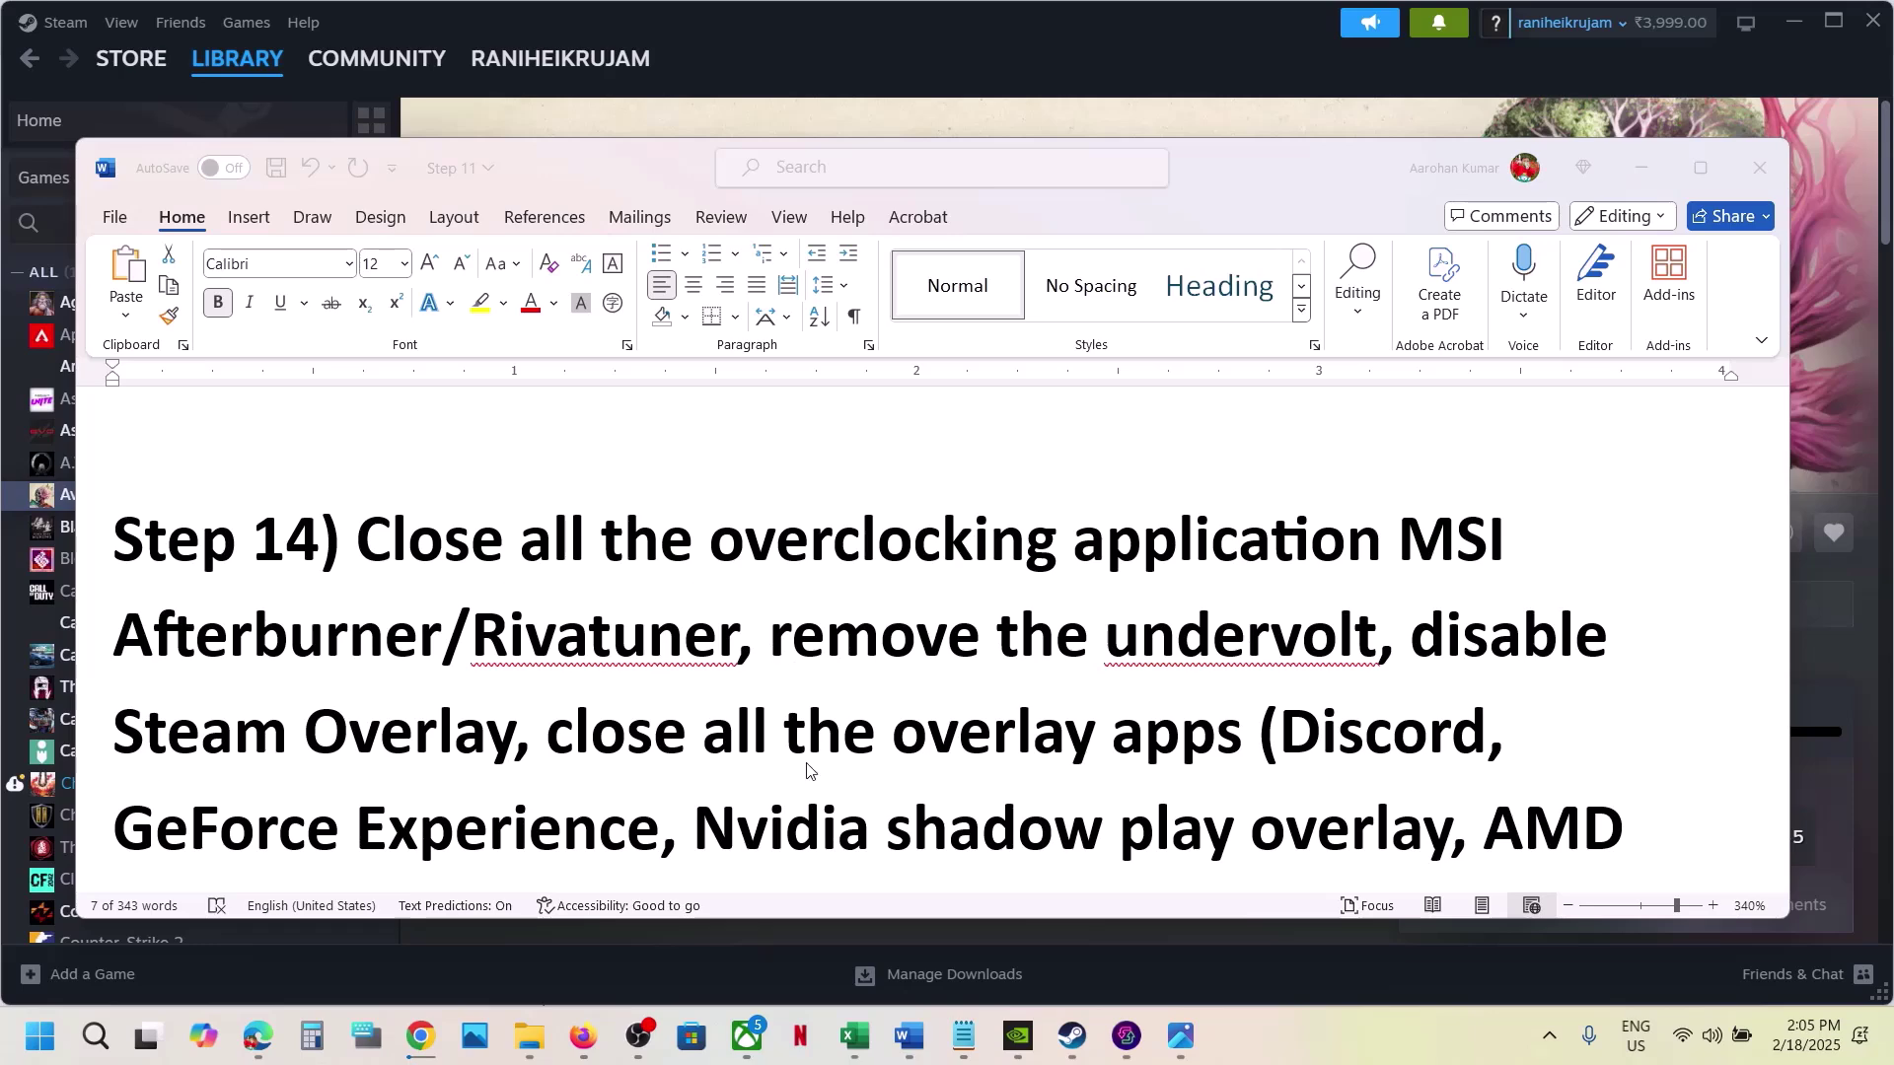
left_click(43, 1047)
type("r/Riv")
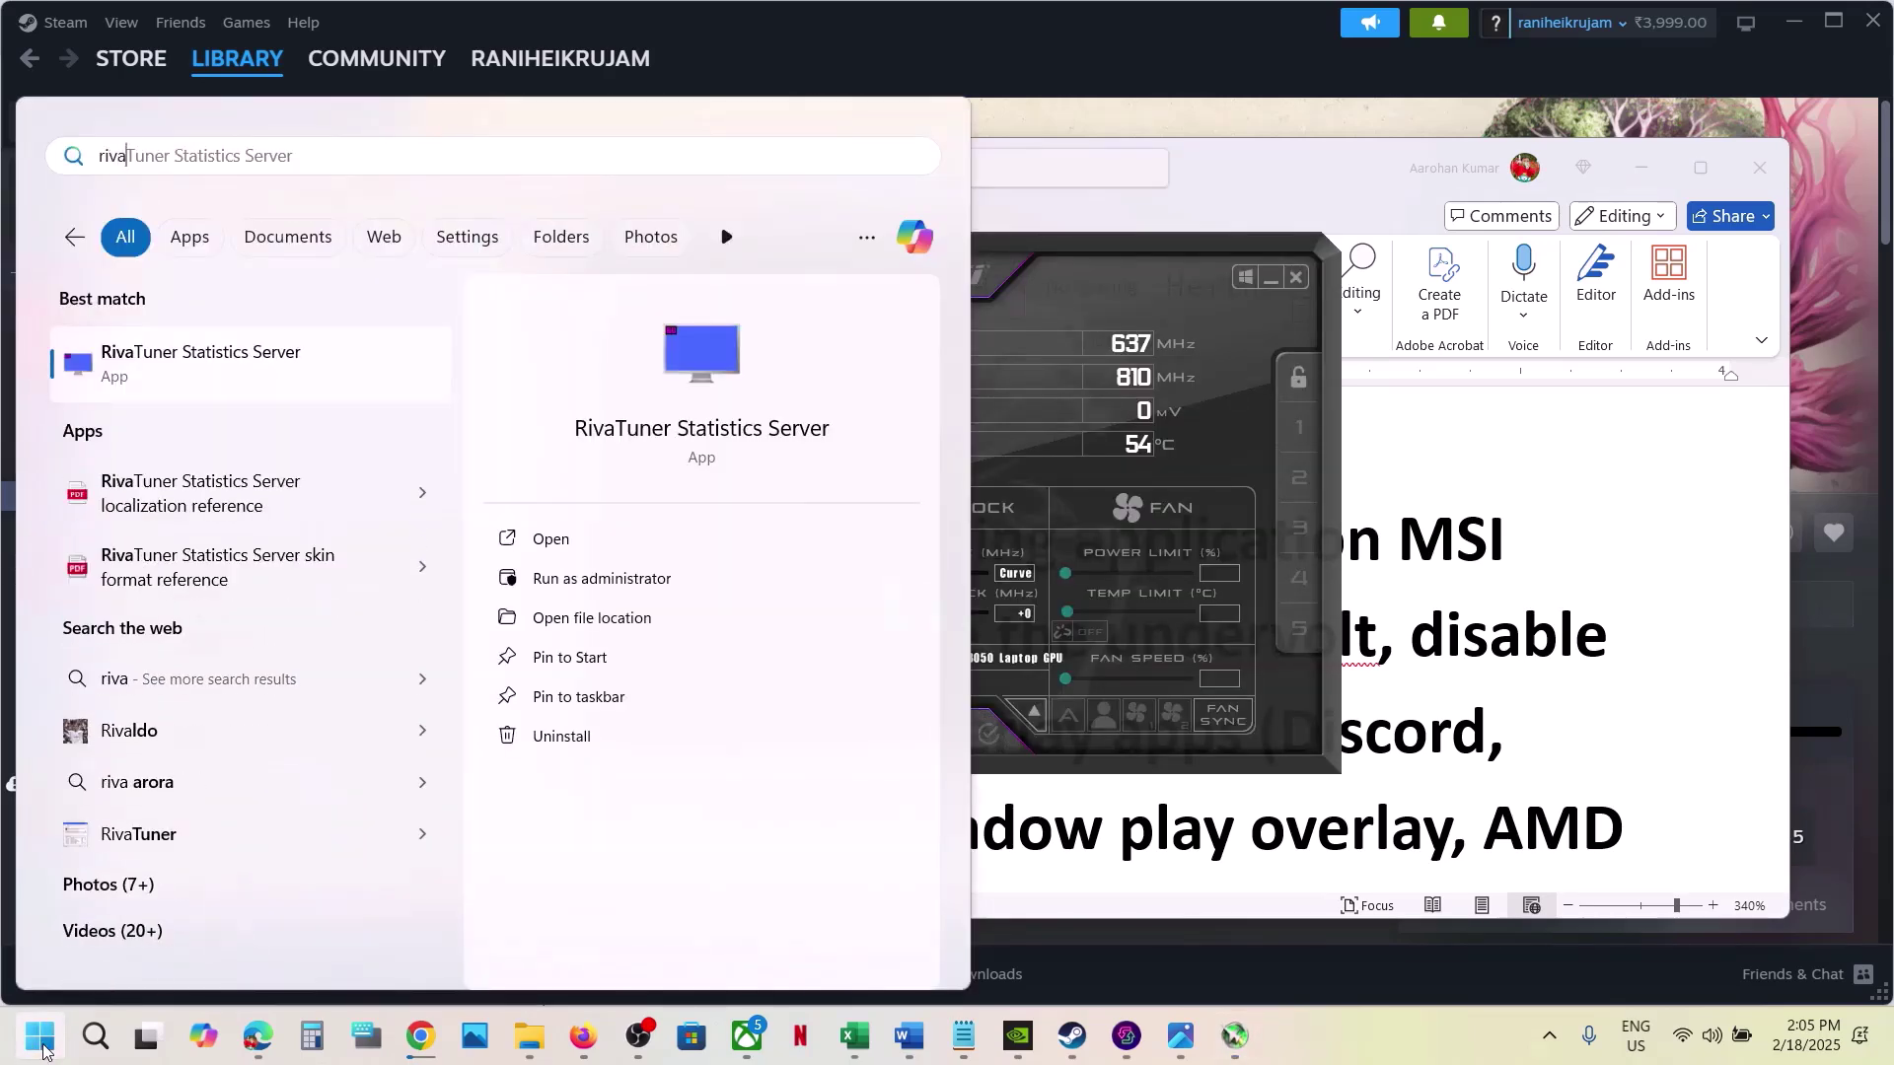
key("Escape")
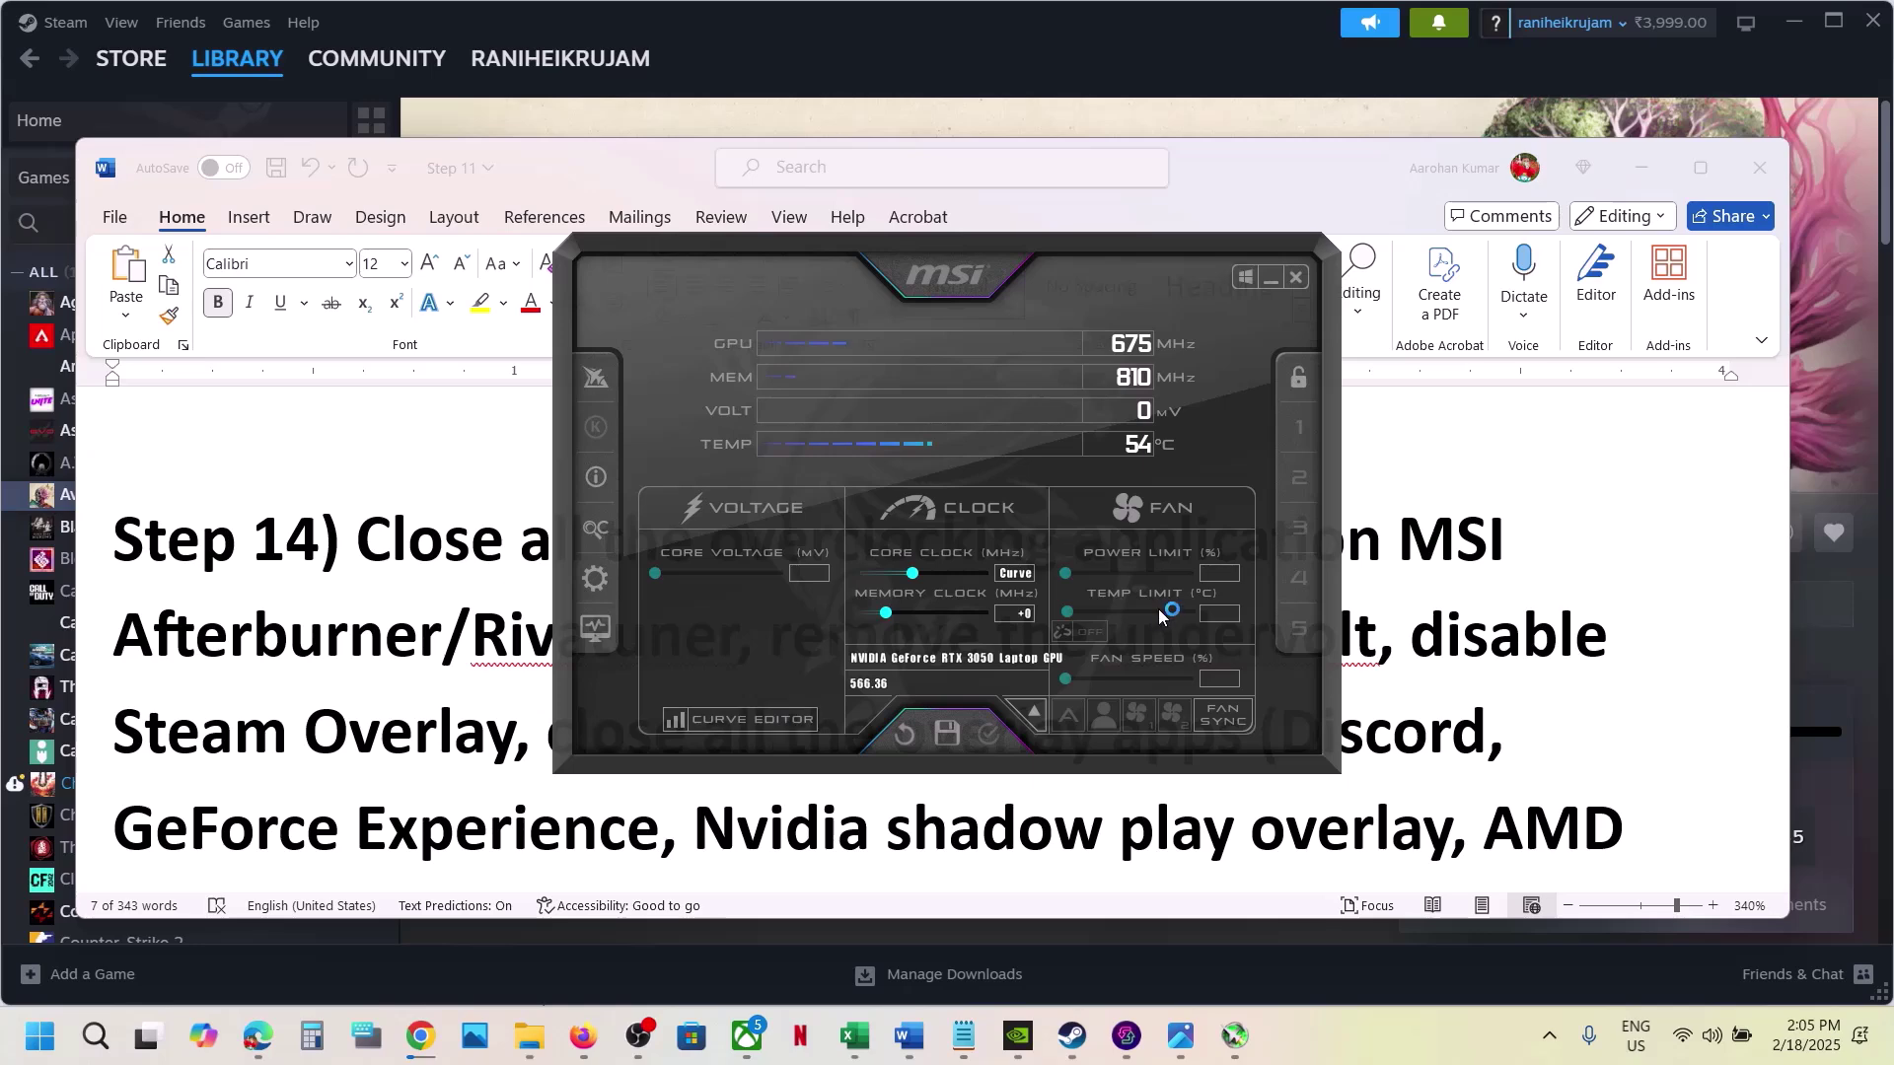
- Minimize the MSI Afterburner window and exit both Afterburner and RivaTuner Statistics Server from their background icons
left_click(1270, 292)
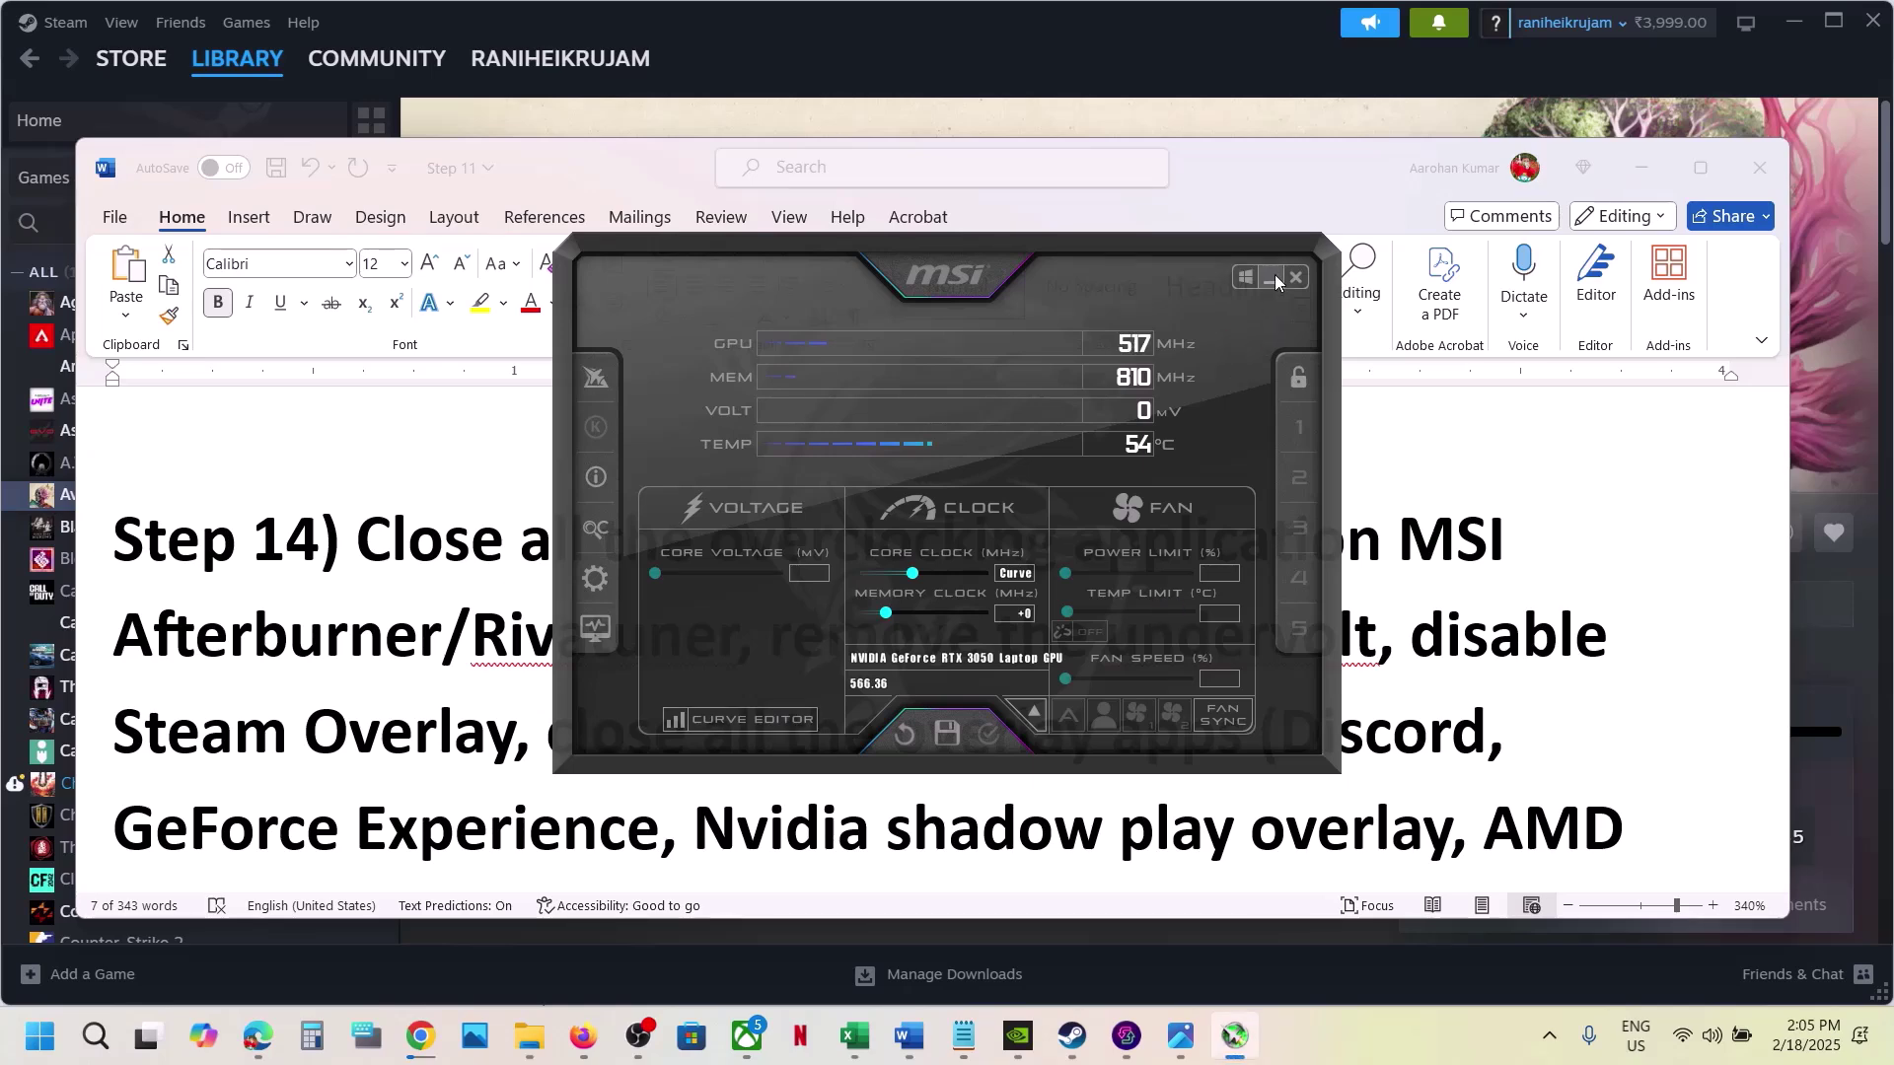
left_click(1270, 281)
left_click(1550, 1036)
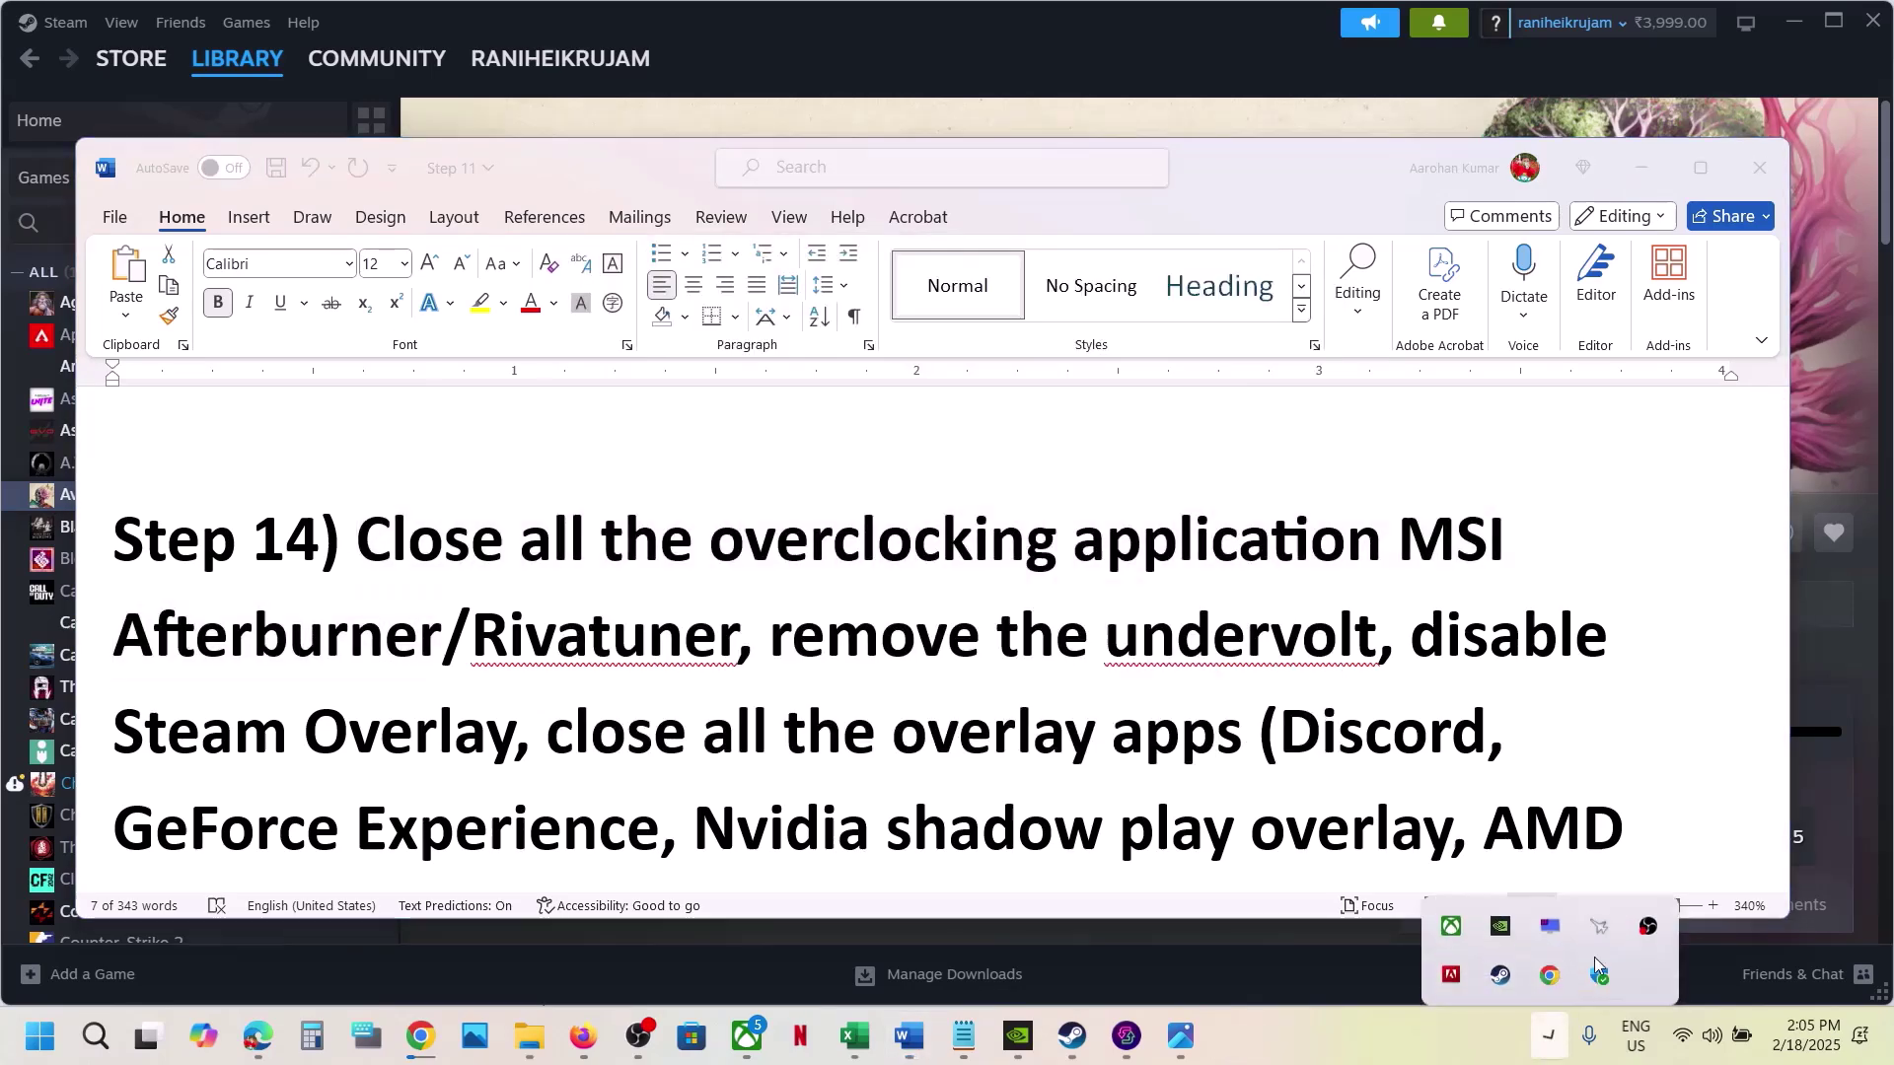
right_click(1602, 908)
left_click(1672, 890)
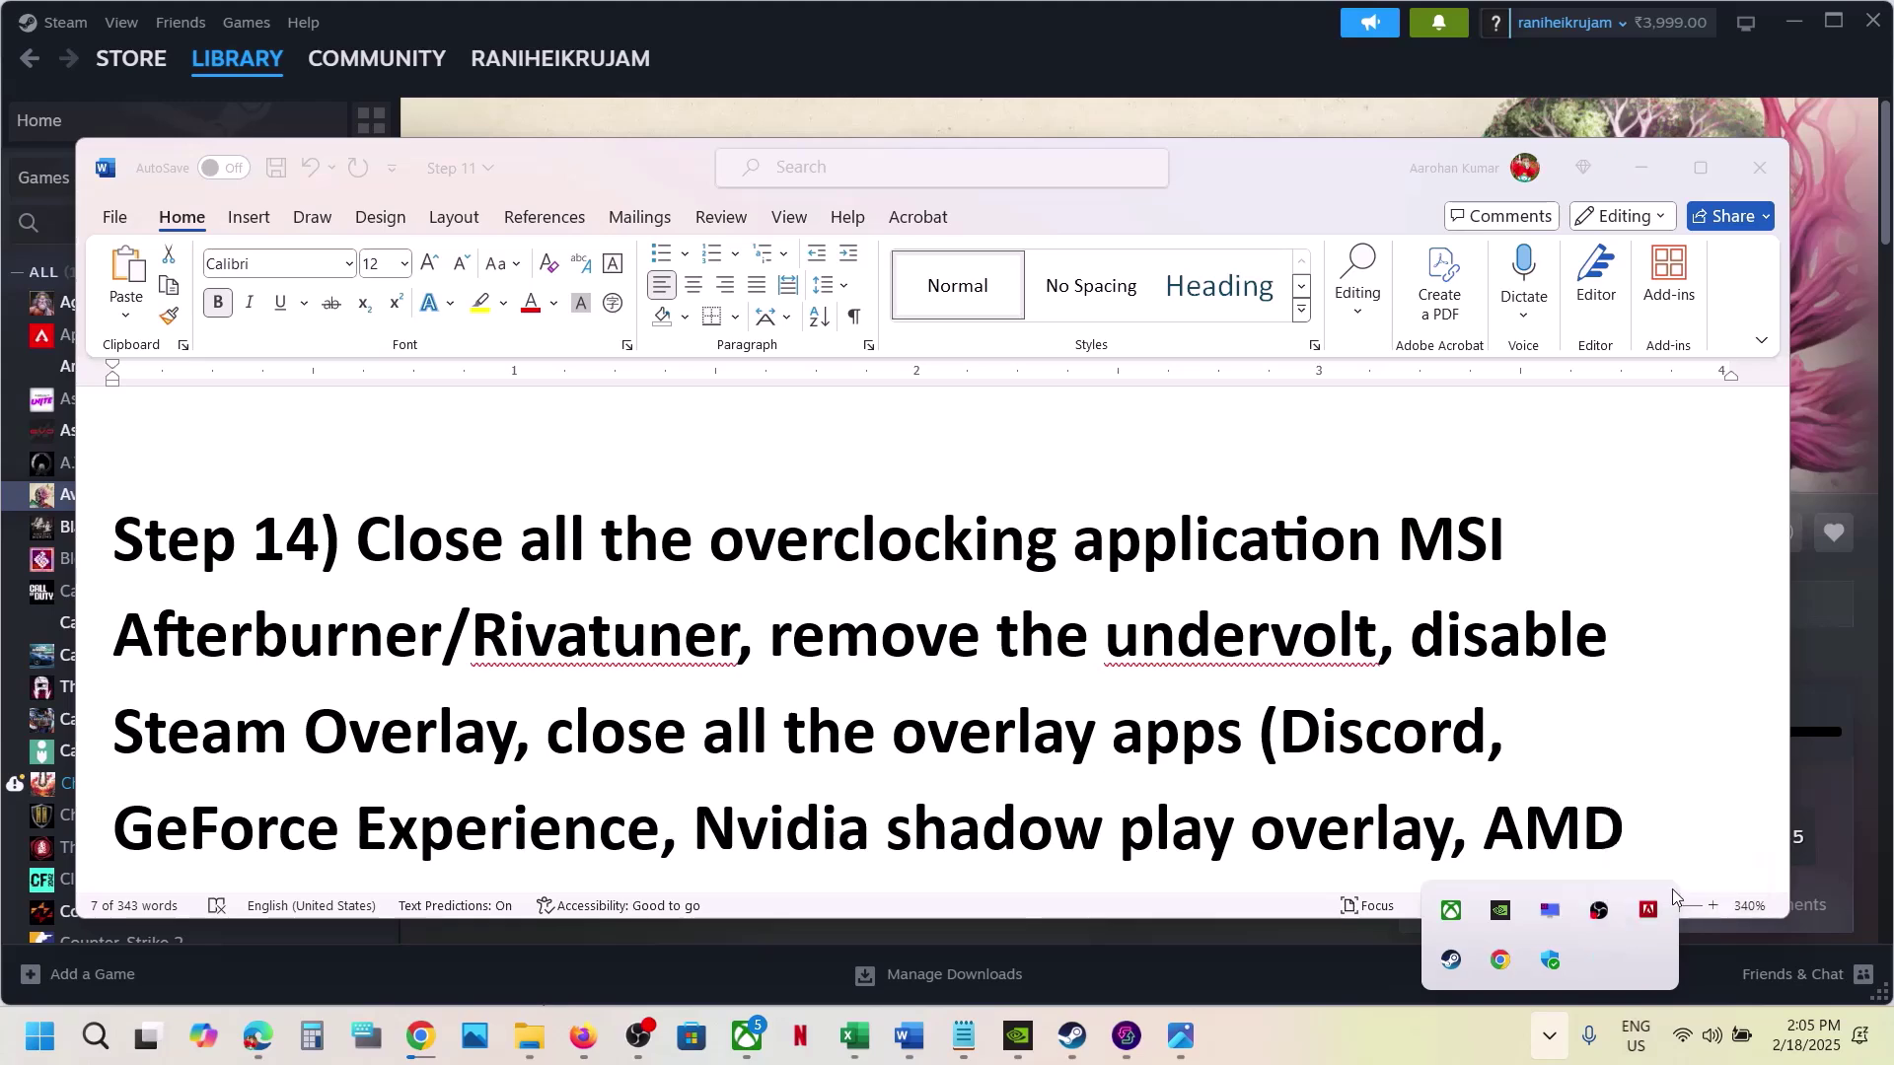
right_click(1553, 920)
left_click(1612, 971)
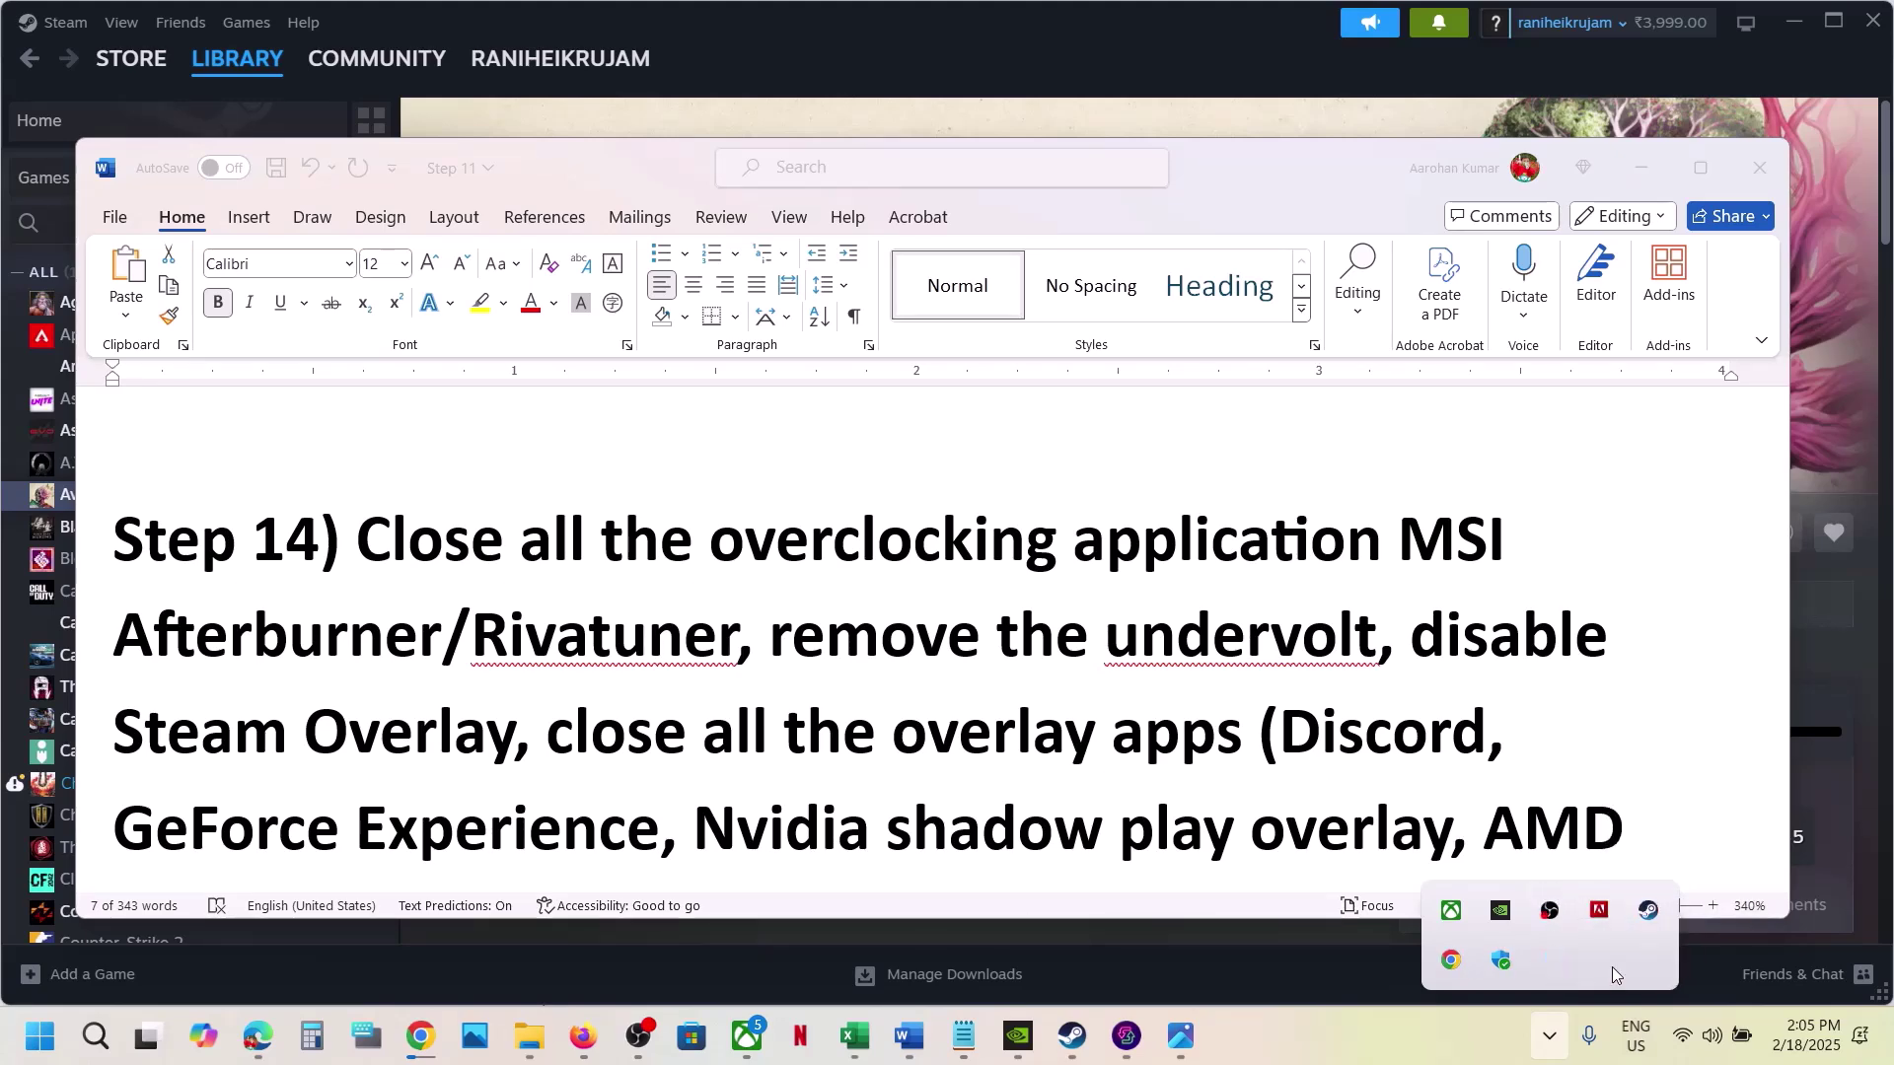
- Highlight Step 14's instructions in Word about overclocking applications, removing the undervolt and disabling Steam Overlay
left_click(601, 541)
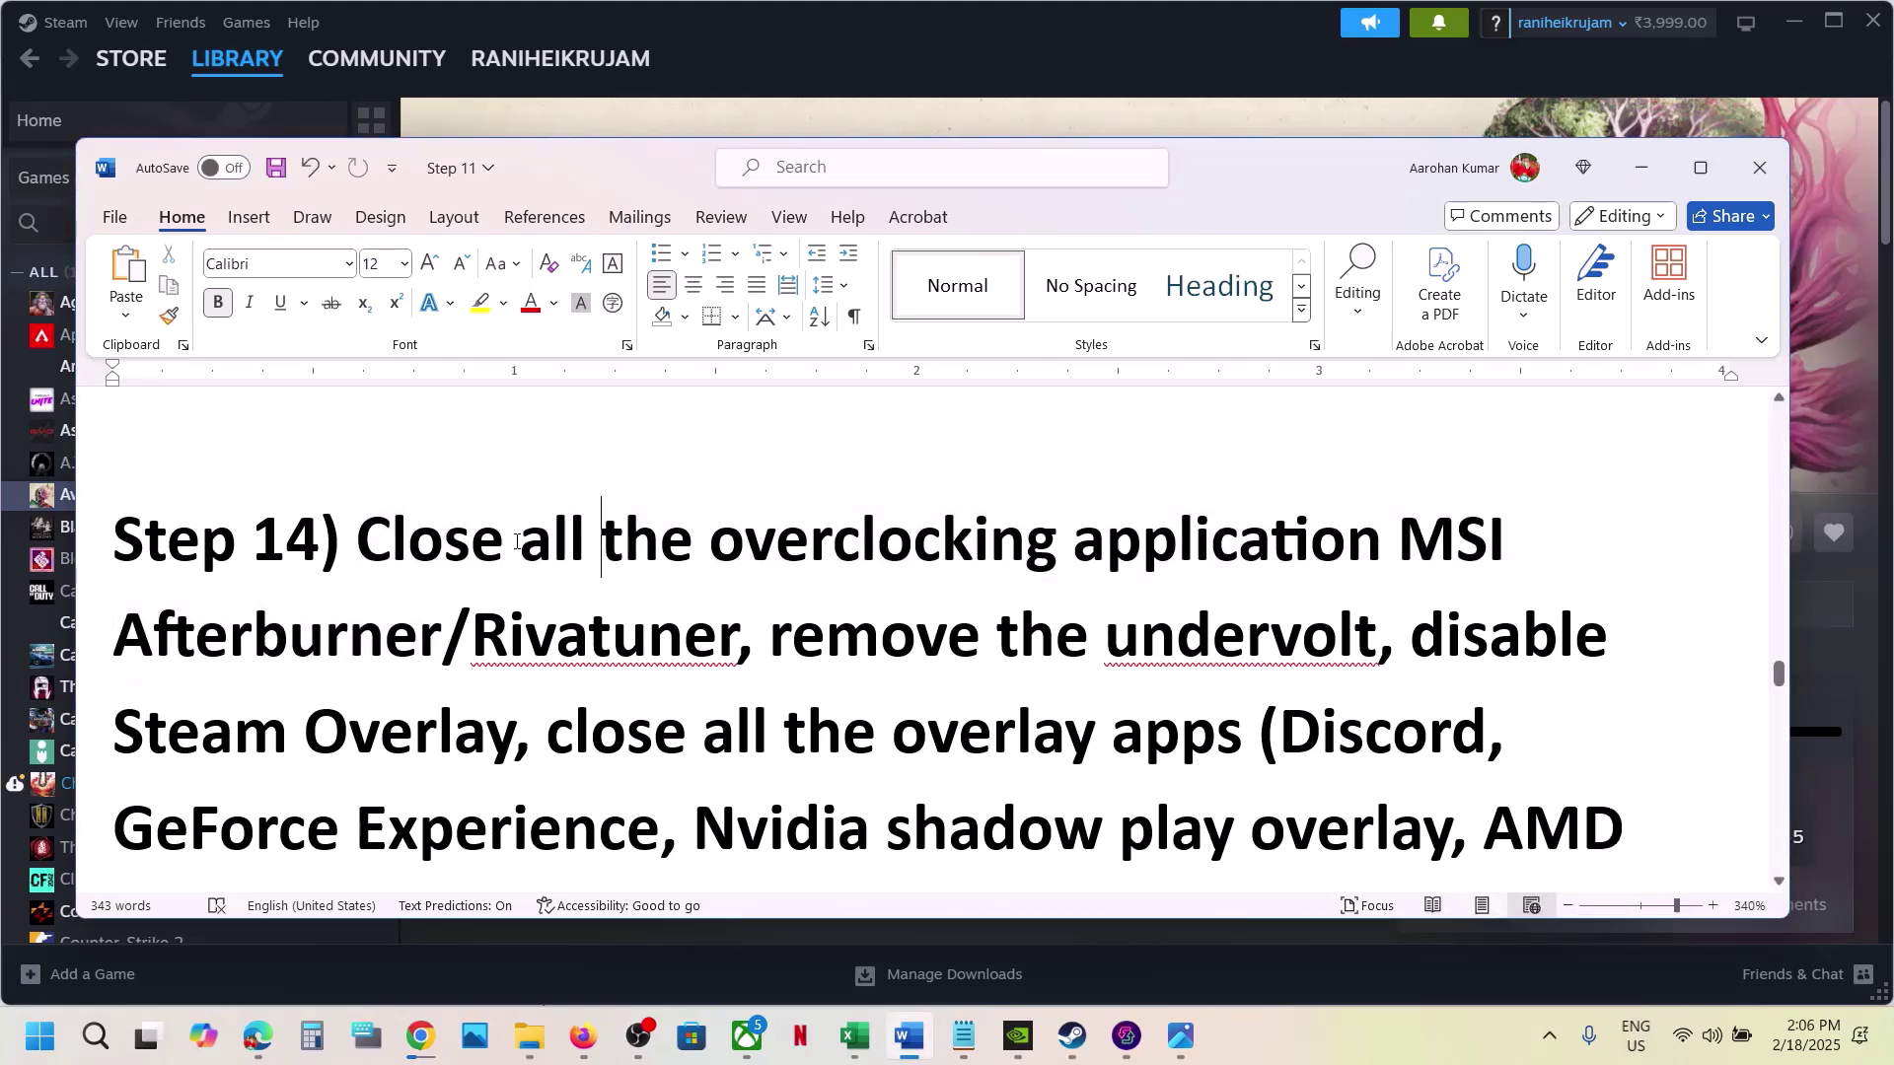
left_click_drag(599, 533, 1391, 543)
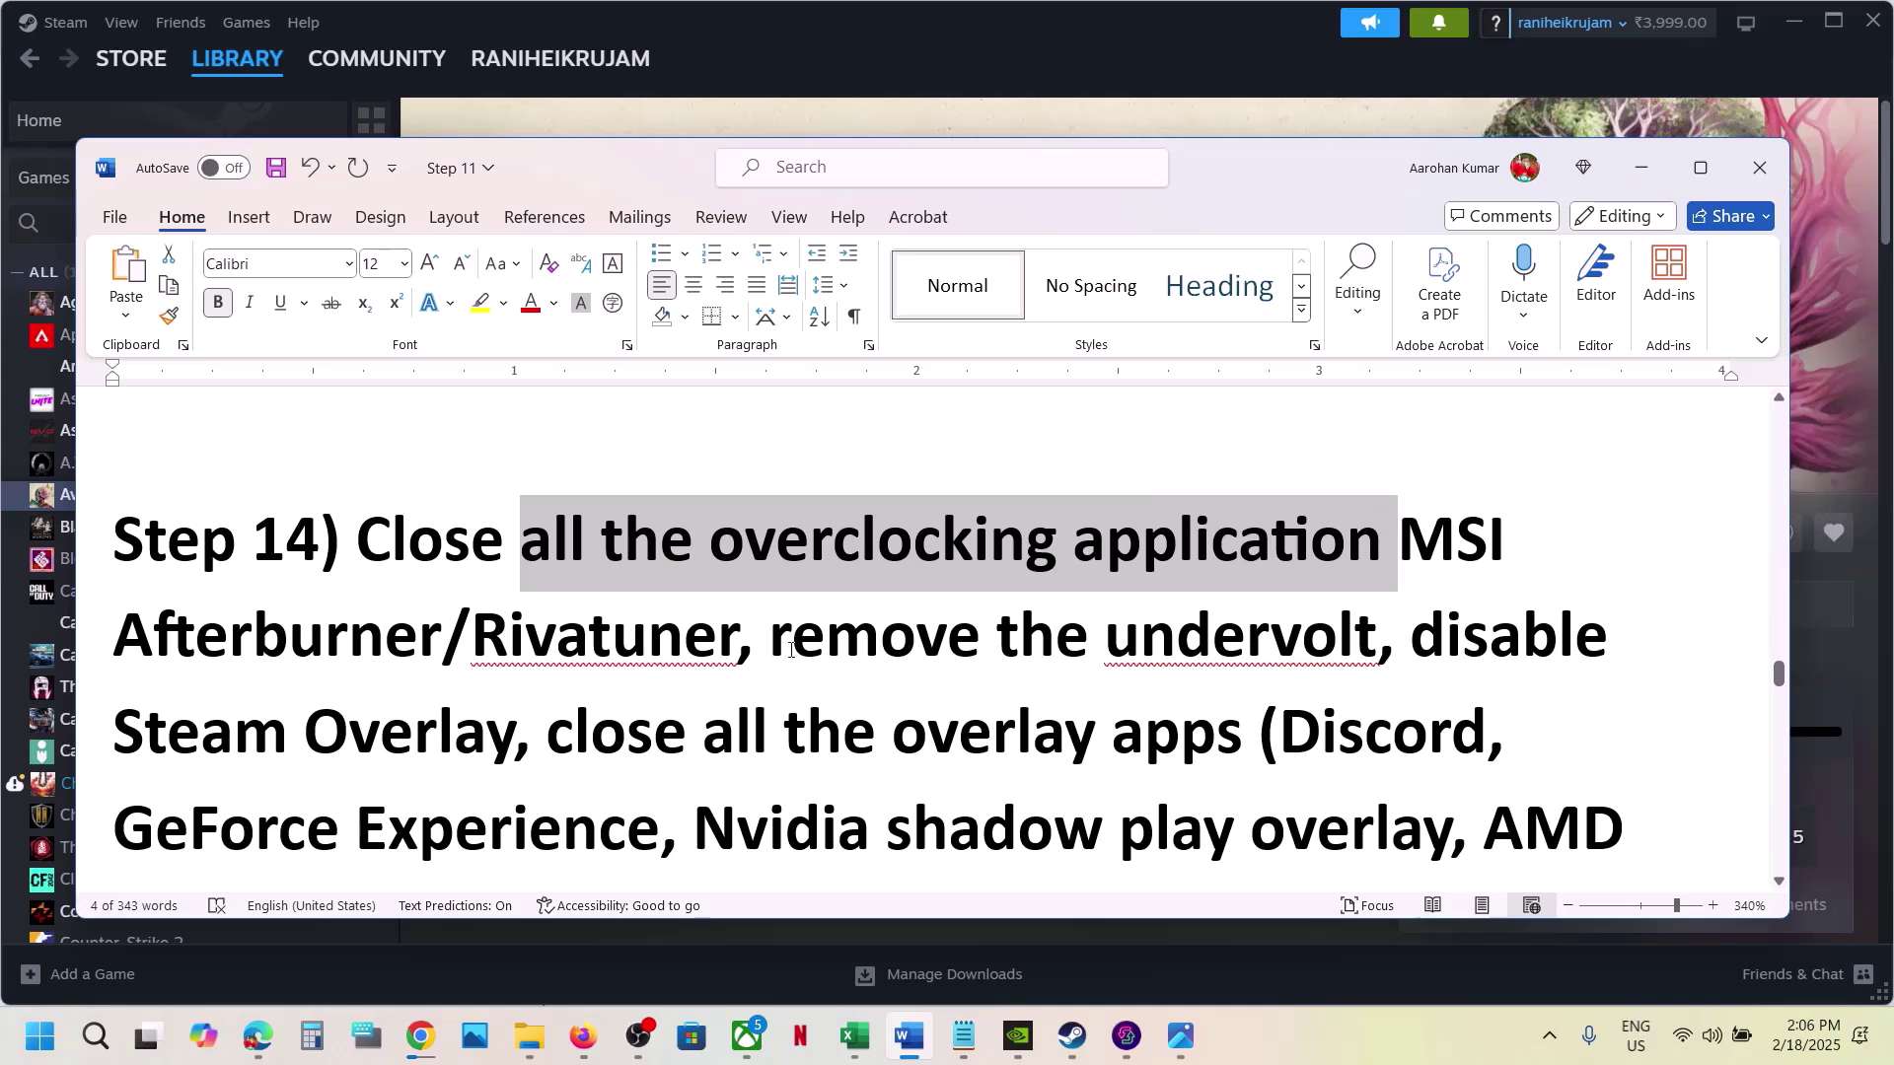
left_click_drag(777, 639, 1376, 636)
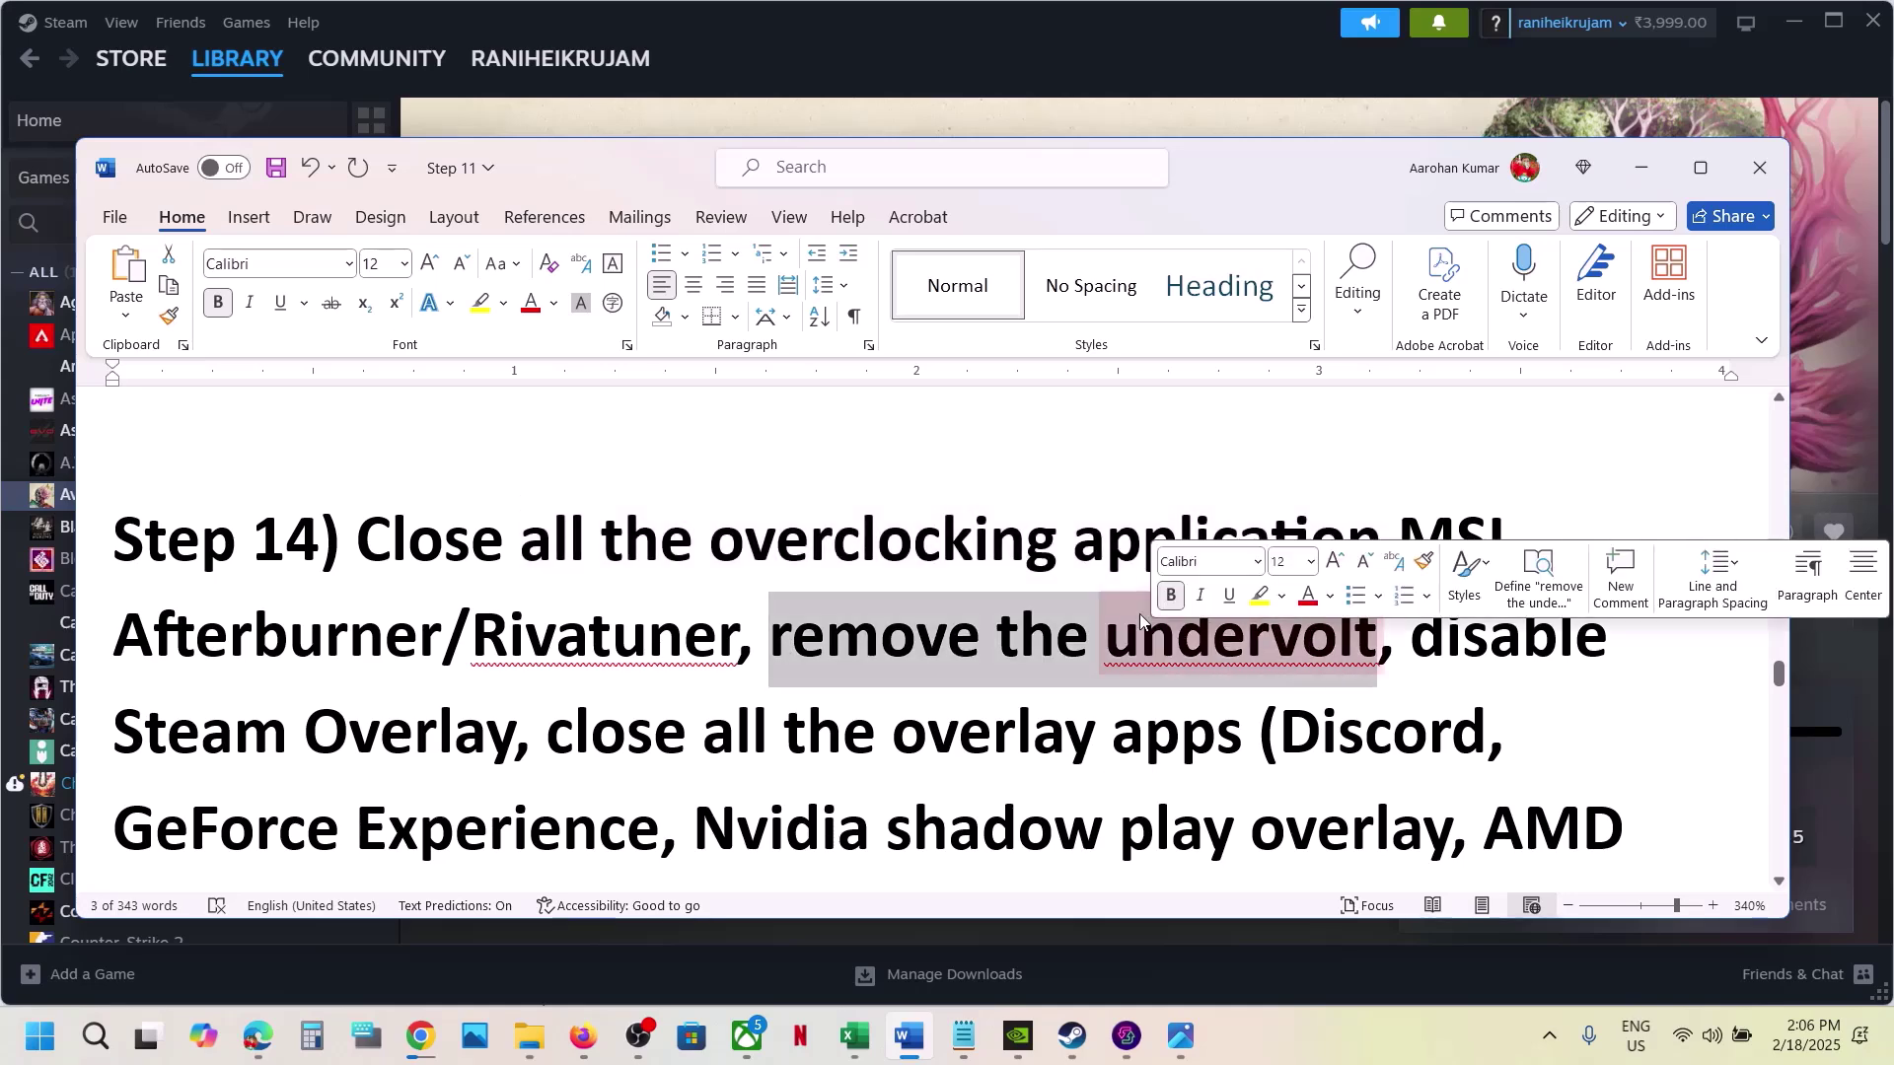
scroll(1139, 613, "down", 1)
scroll(1139, 613, "down", 1)
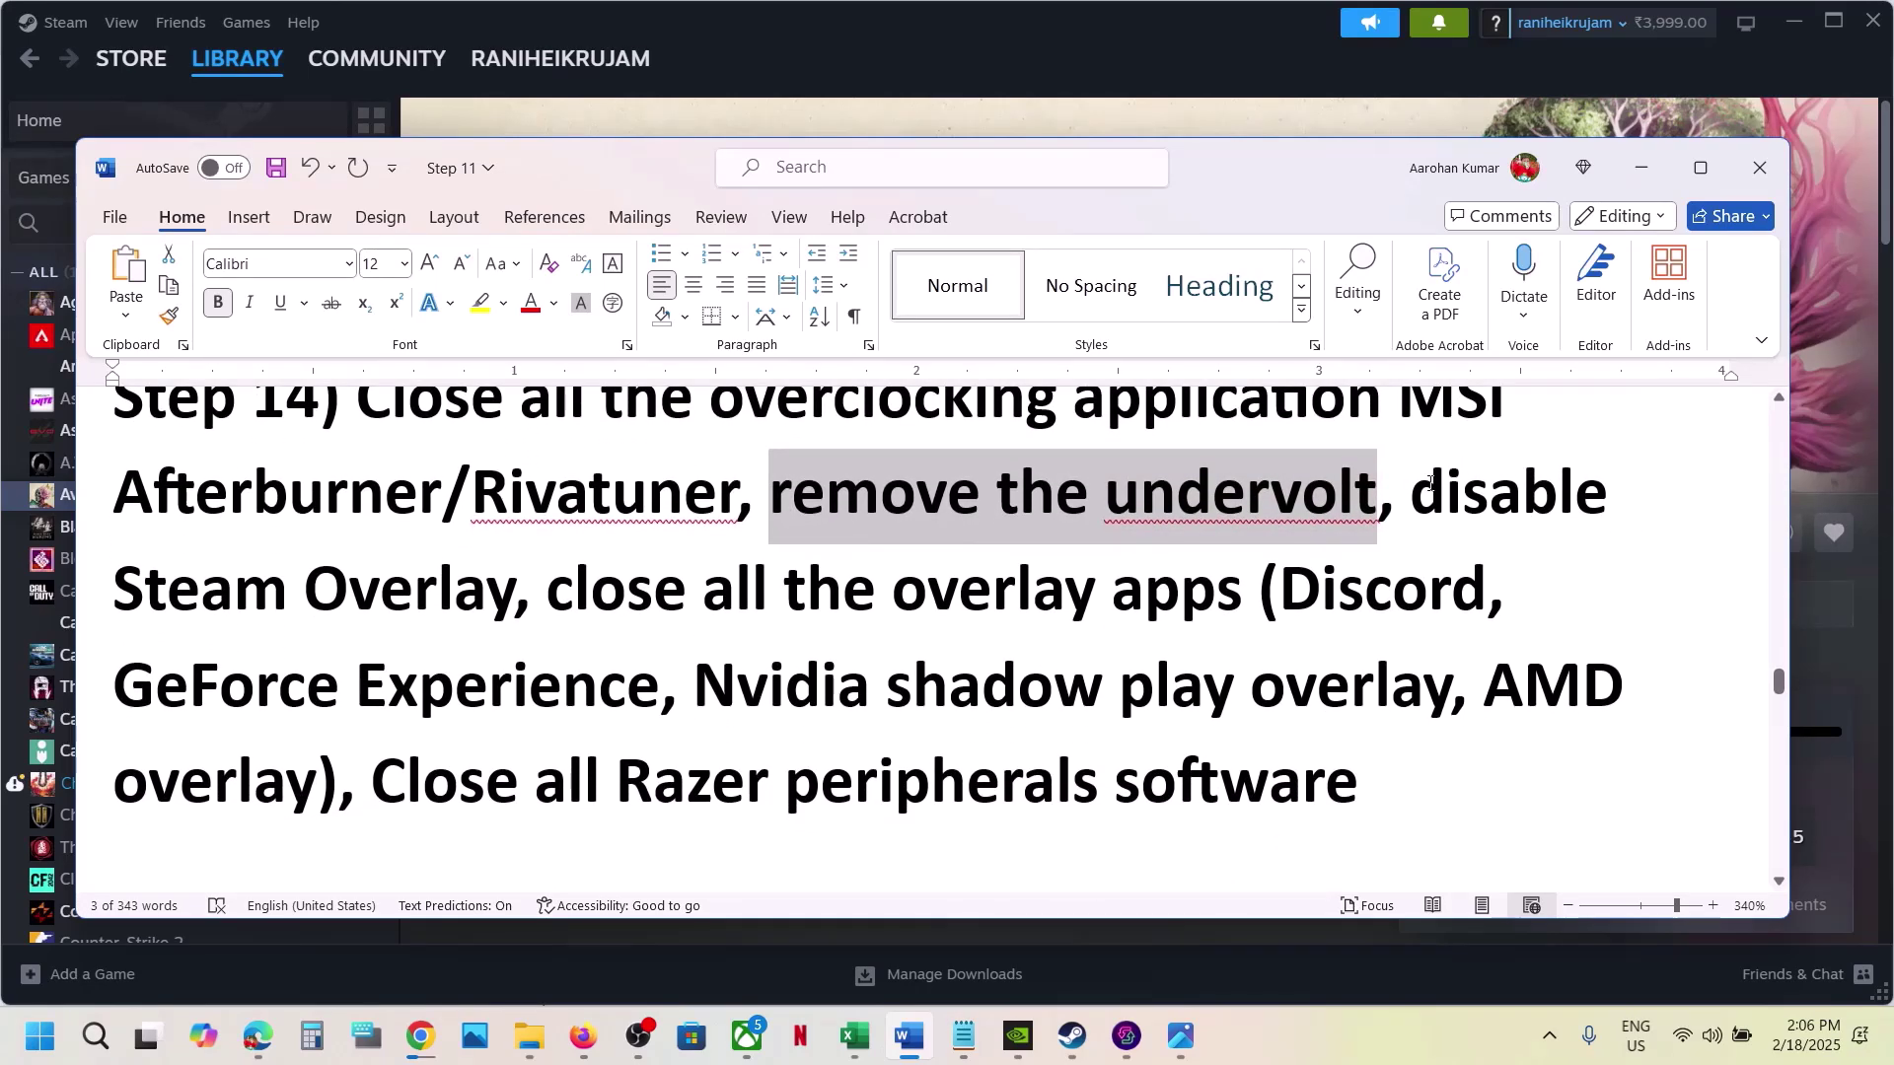
left_click_drag(1429, 484, 514, 592)
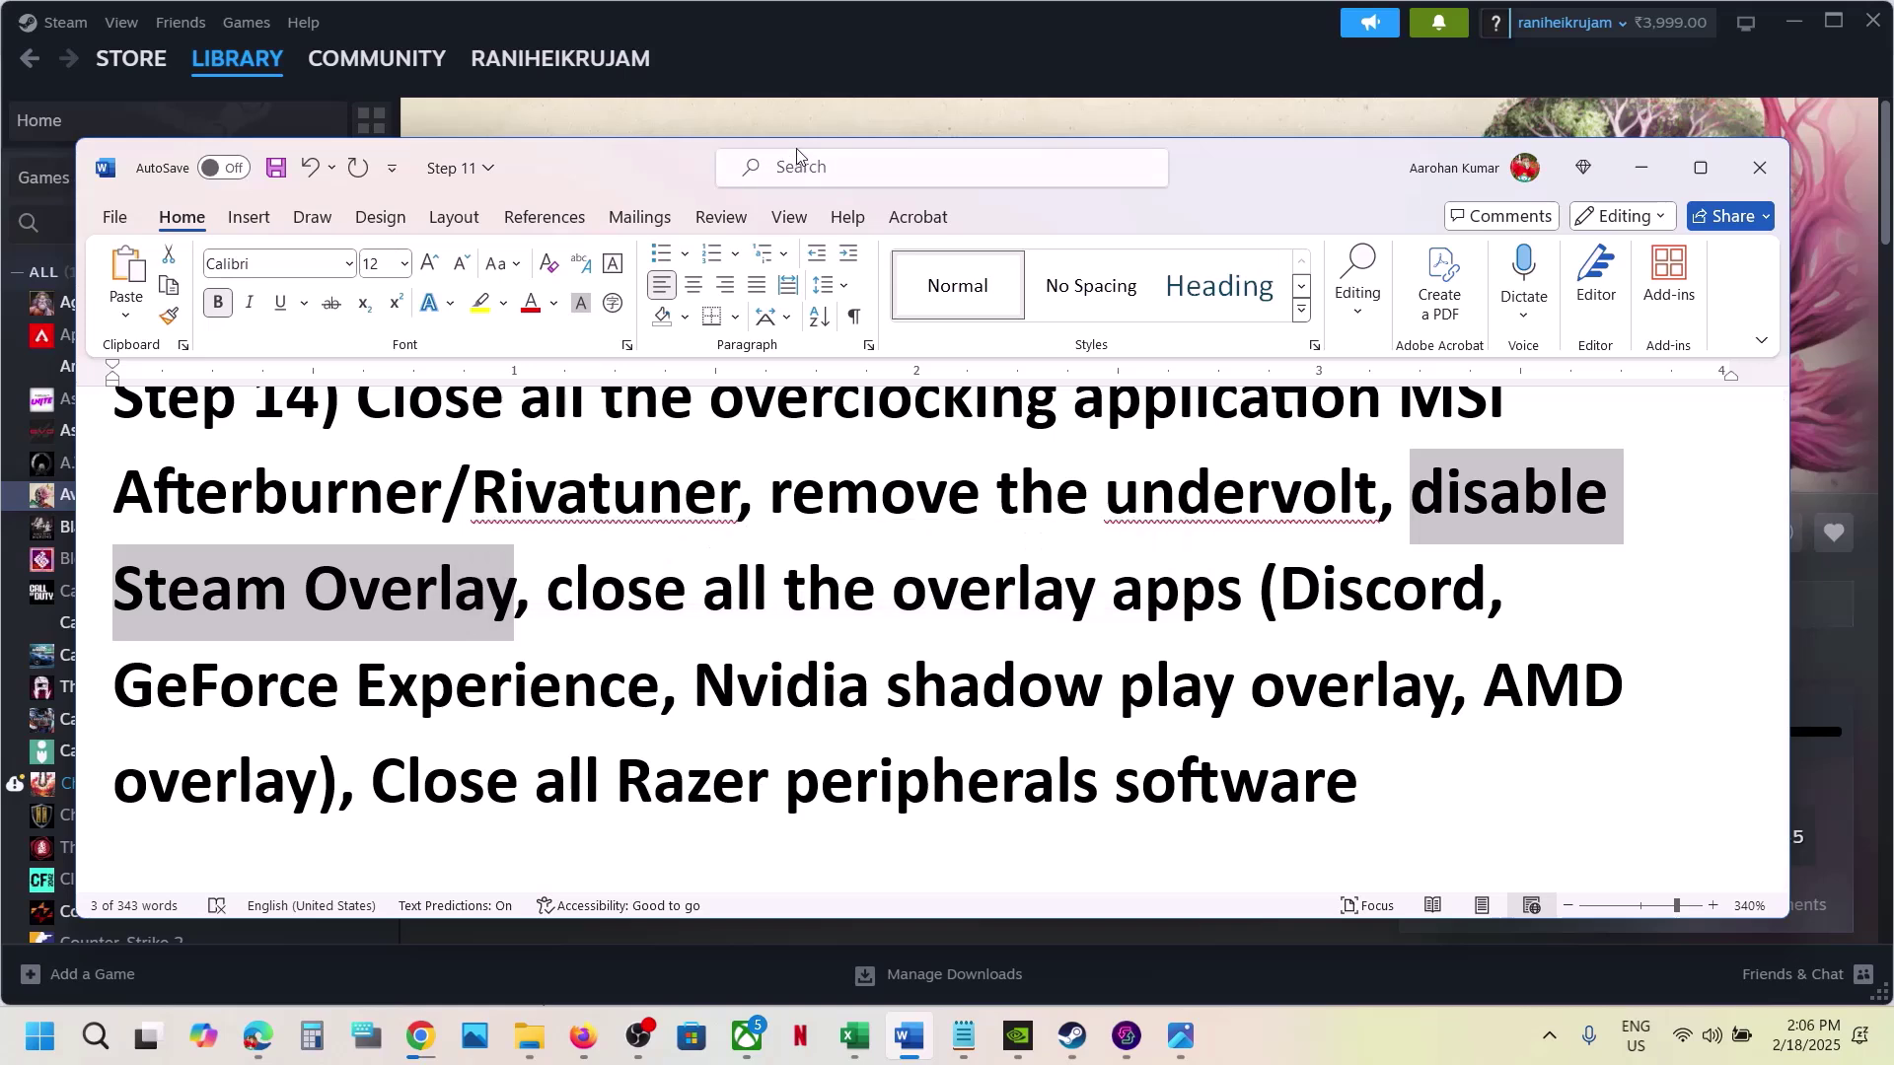
- Switch to Steam, check in Avowed's properties that the in-game Steam Overlay is disabled, and close them
left_click(765, 75)
right_click(225, 499)
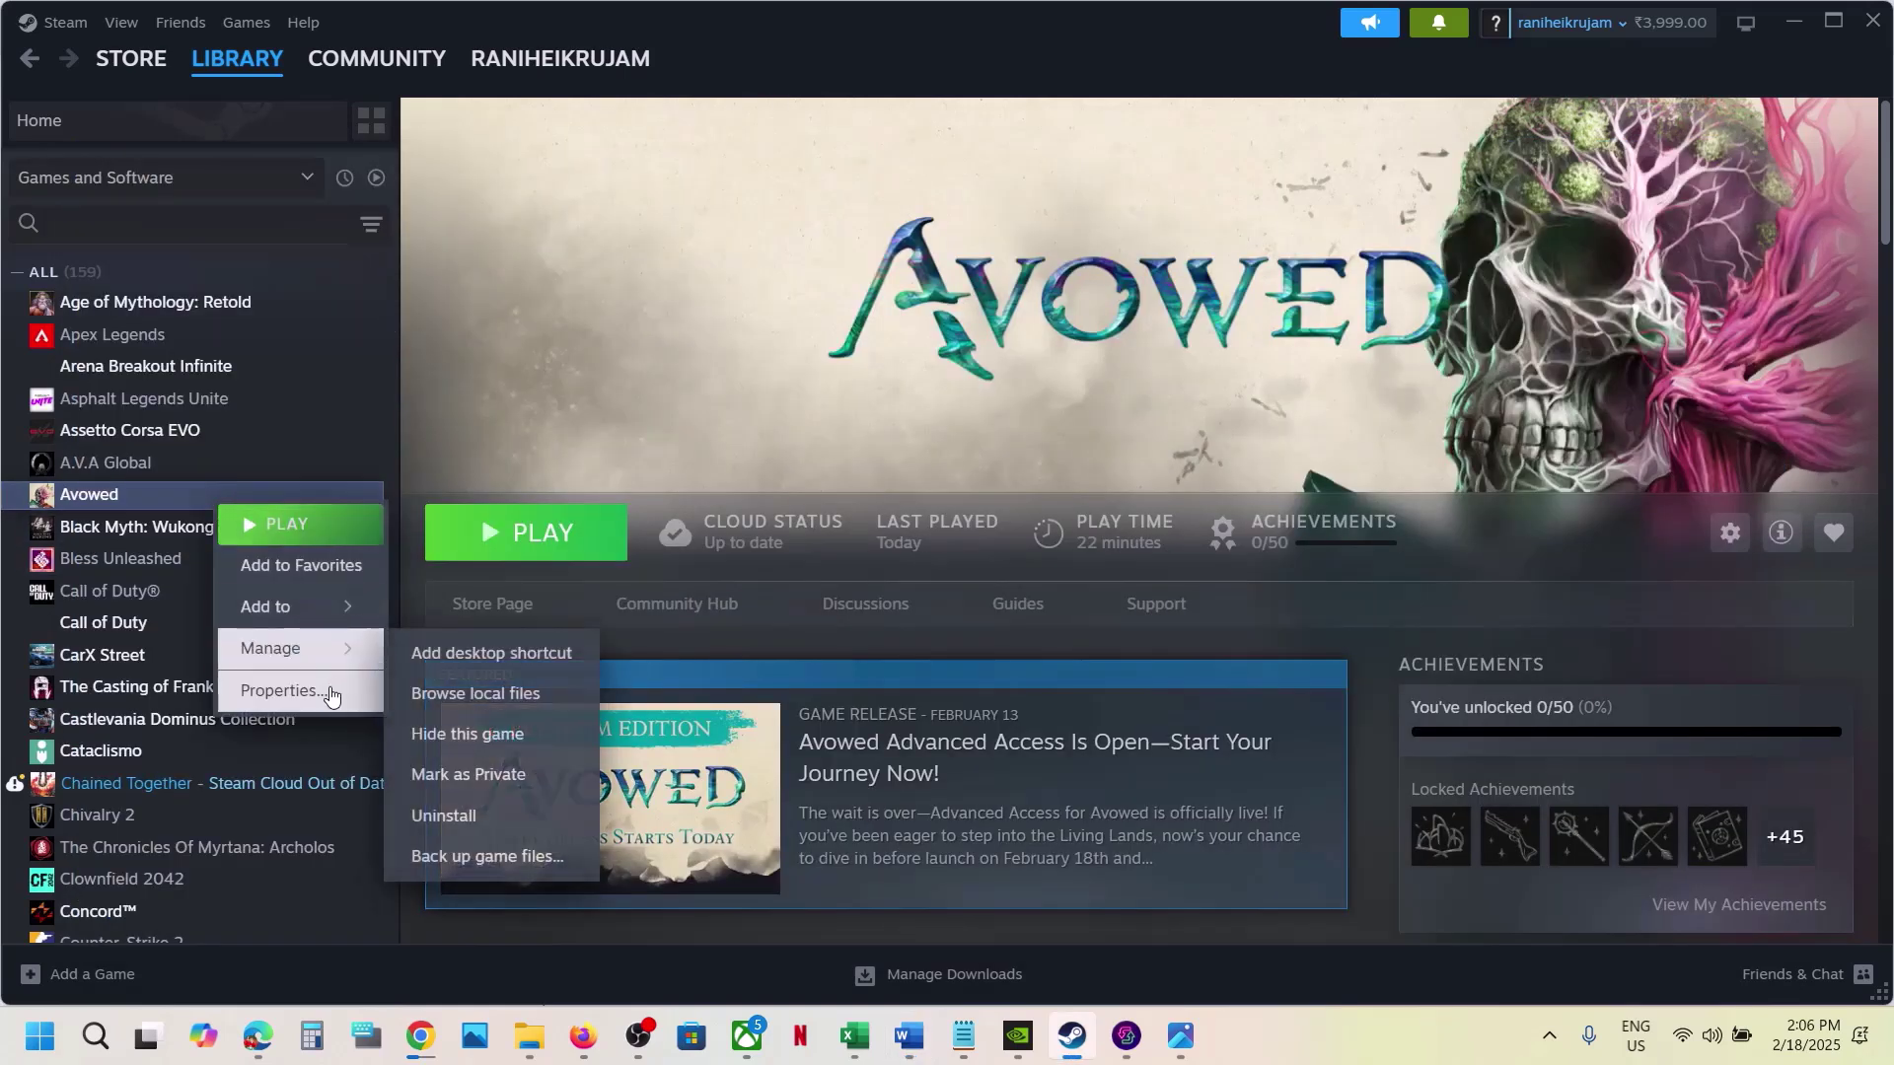
left_click(331, 693)
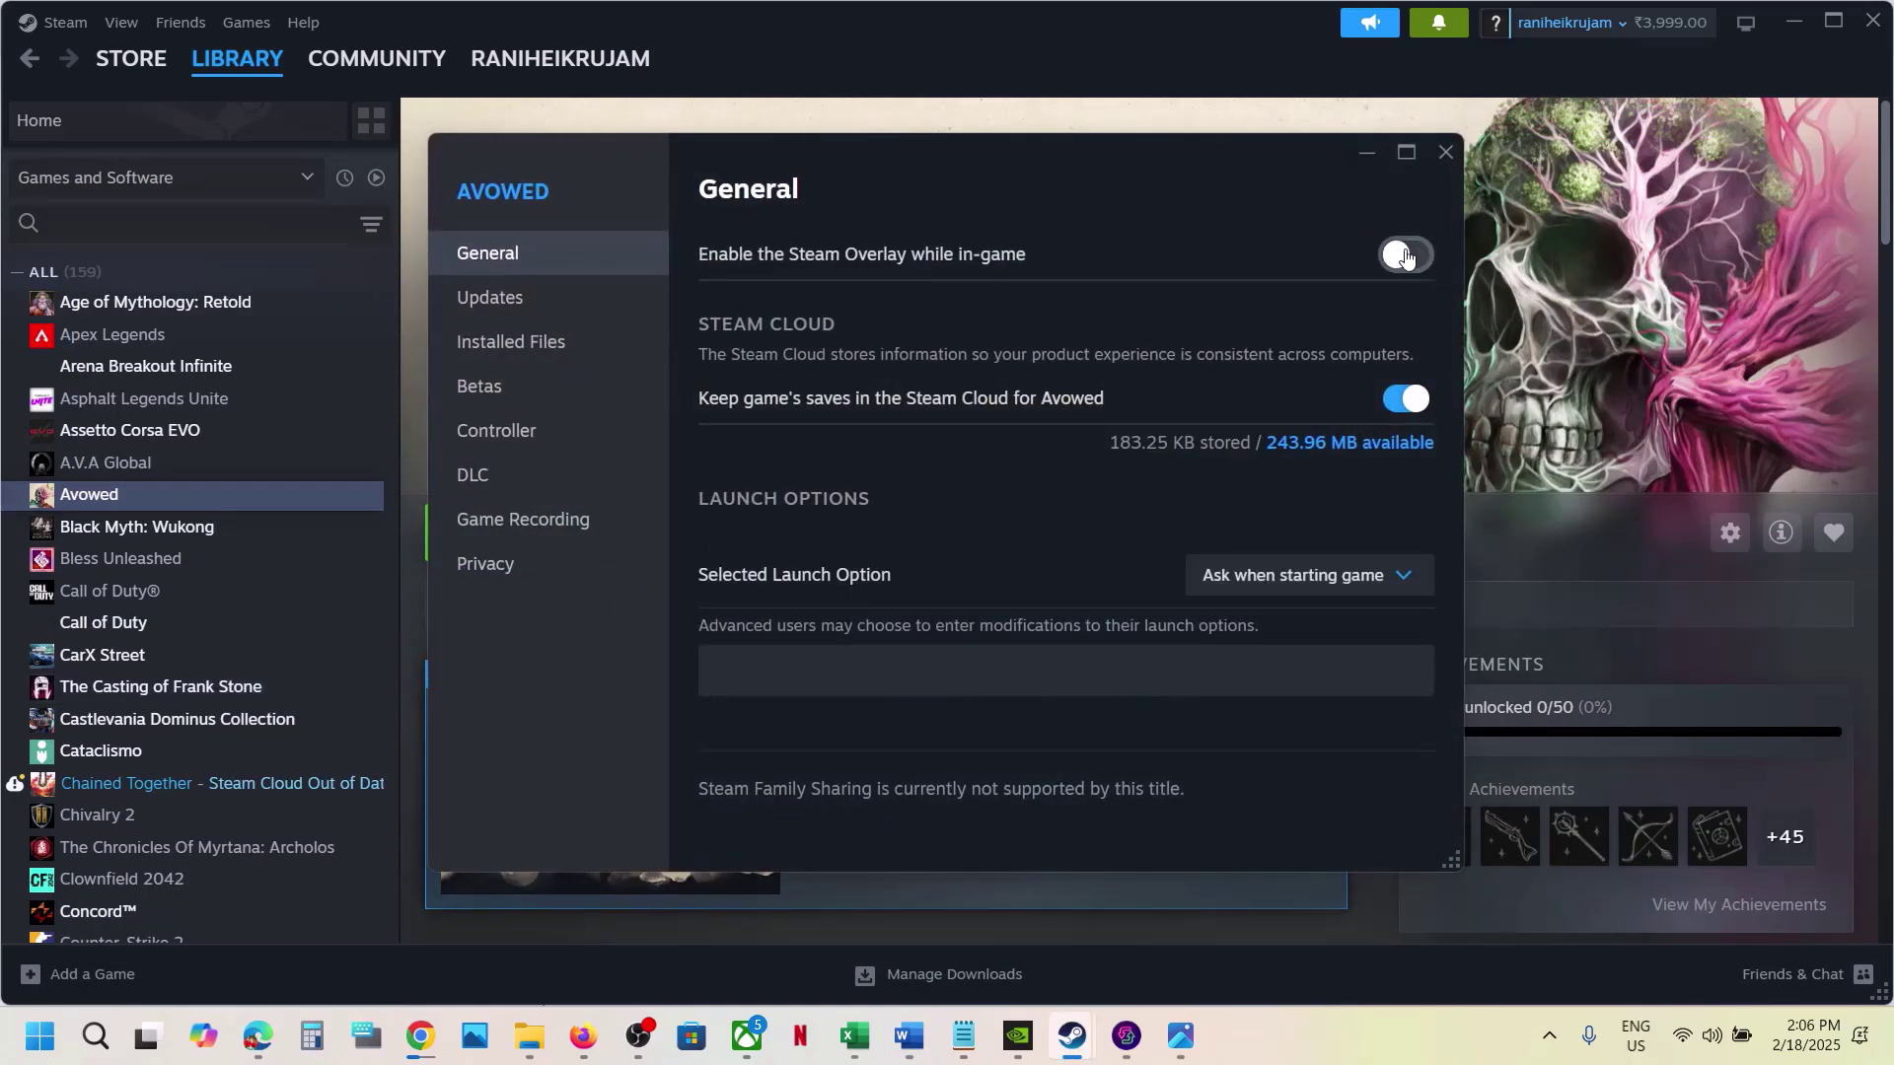
left_click(1443, 153)
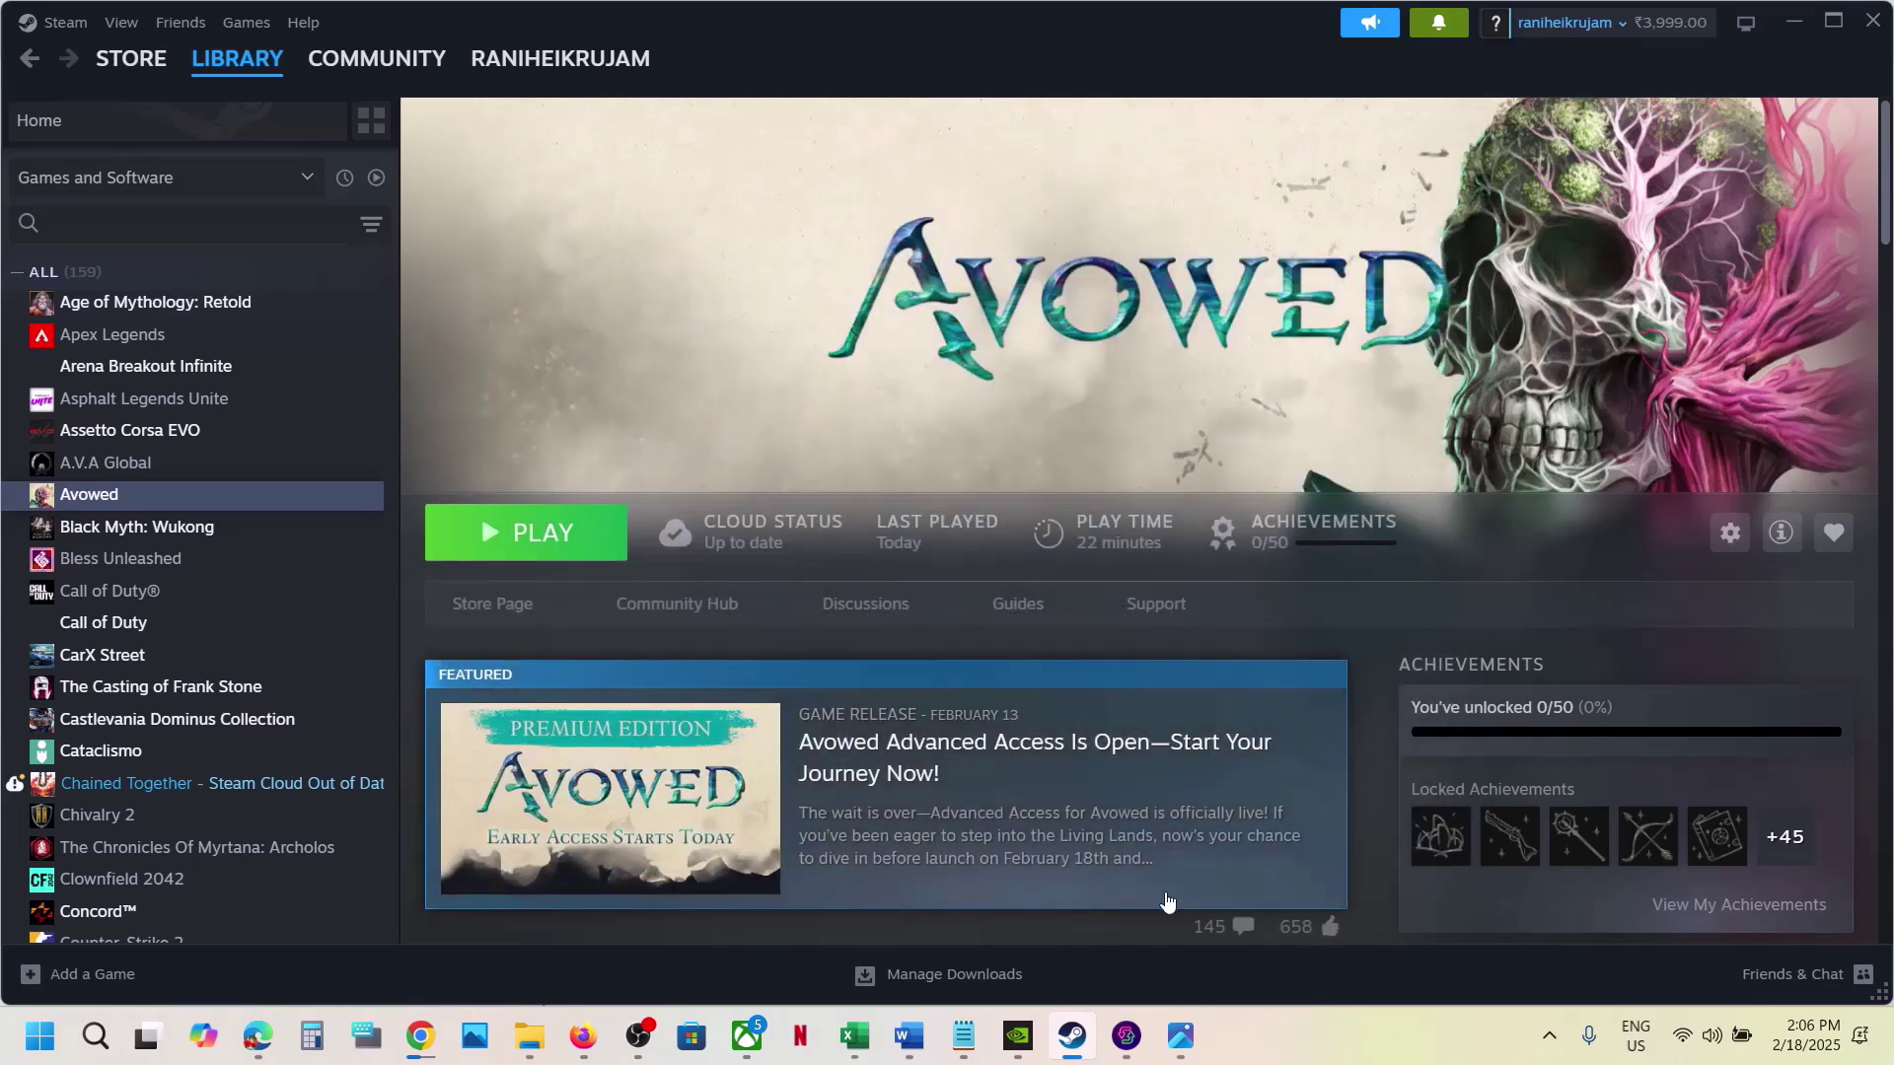
- Return to Word and highlight Discord and GeForce Experience among the overlay apps listed in Step 14
left_click(908, 1035)
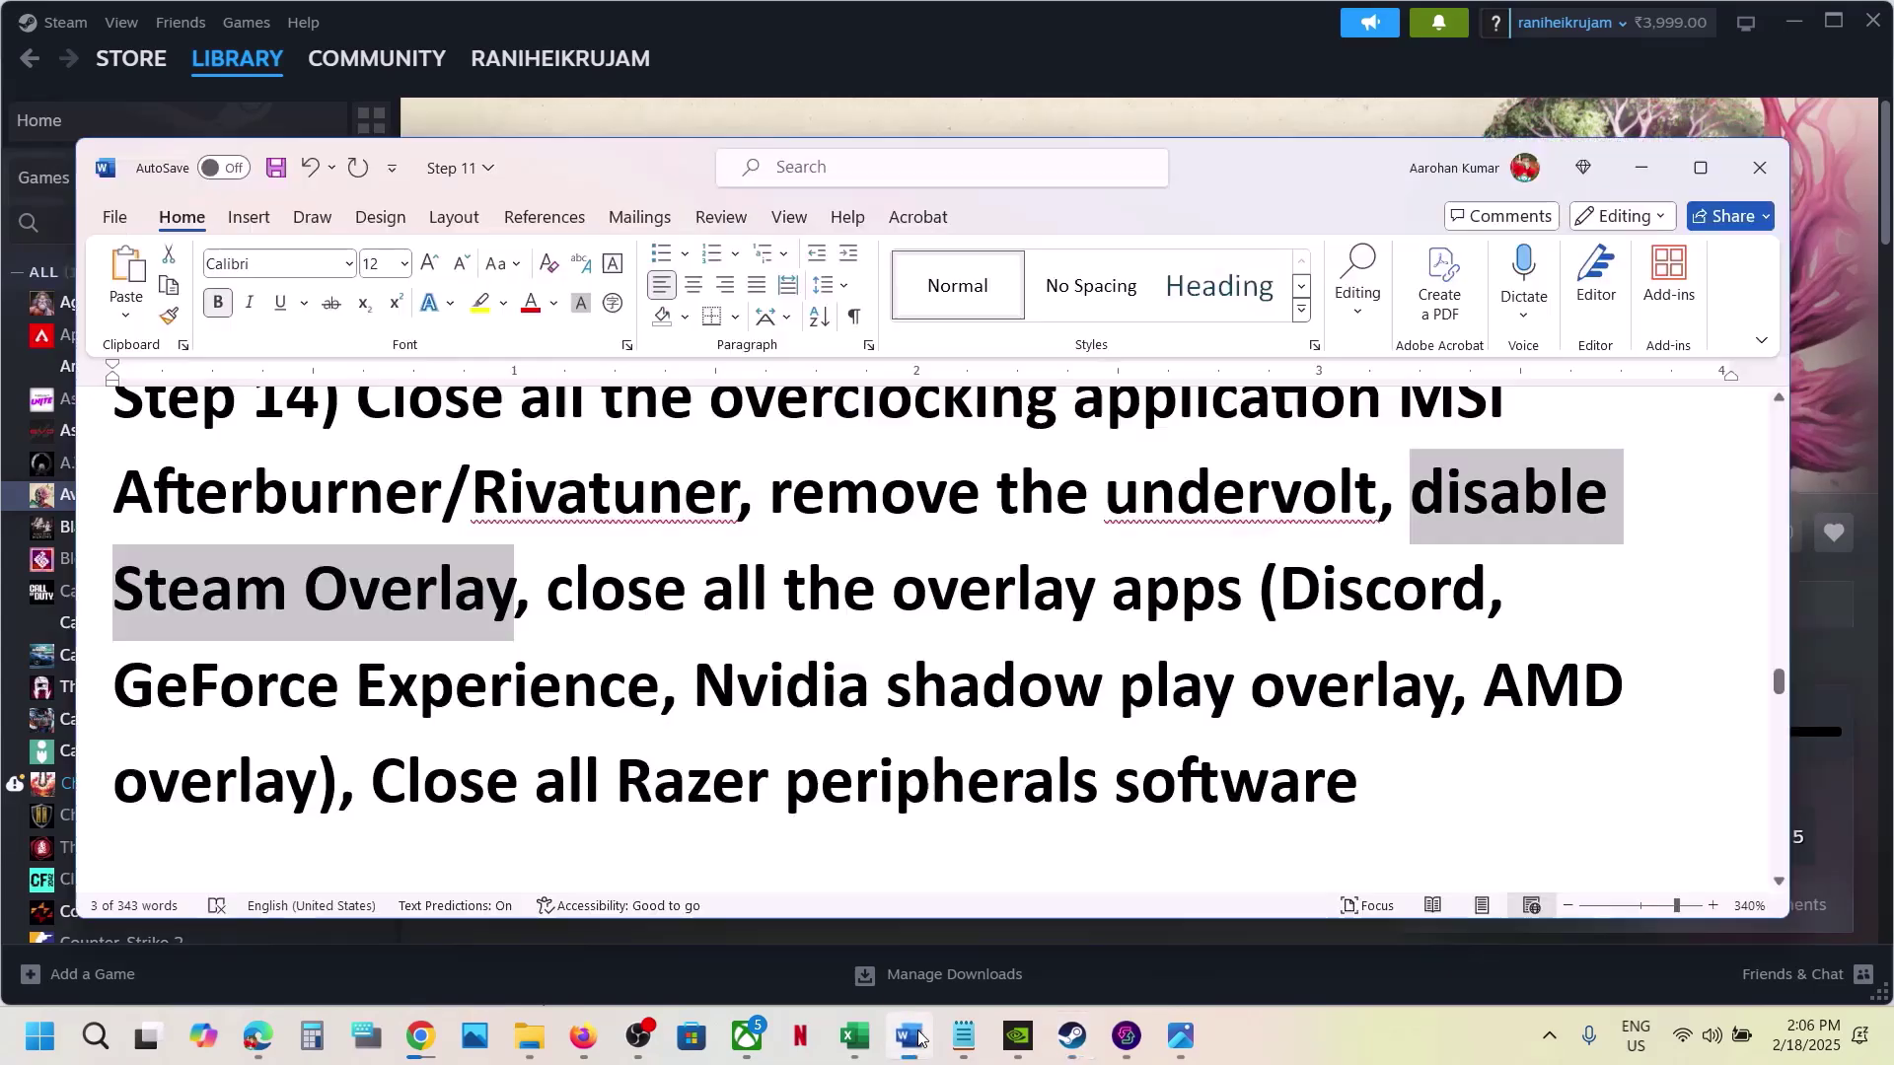
left_click_drag(1287, 580, 1450, 590)
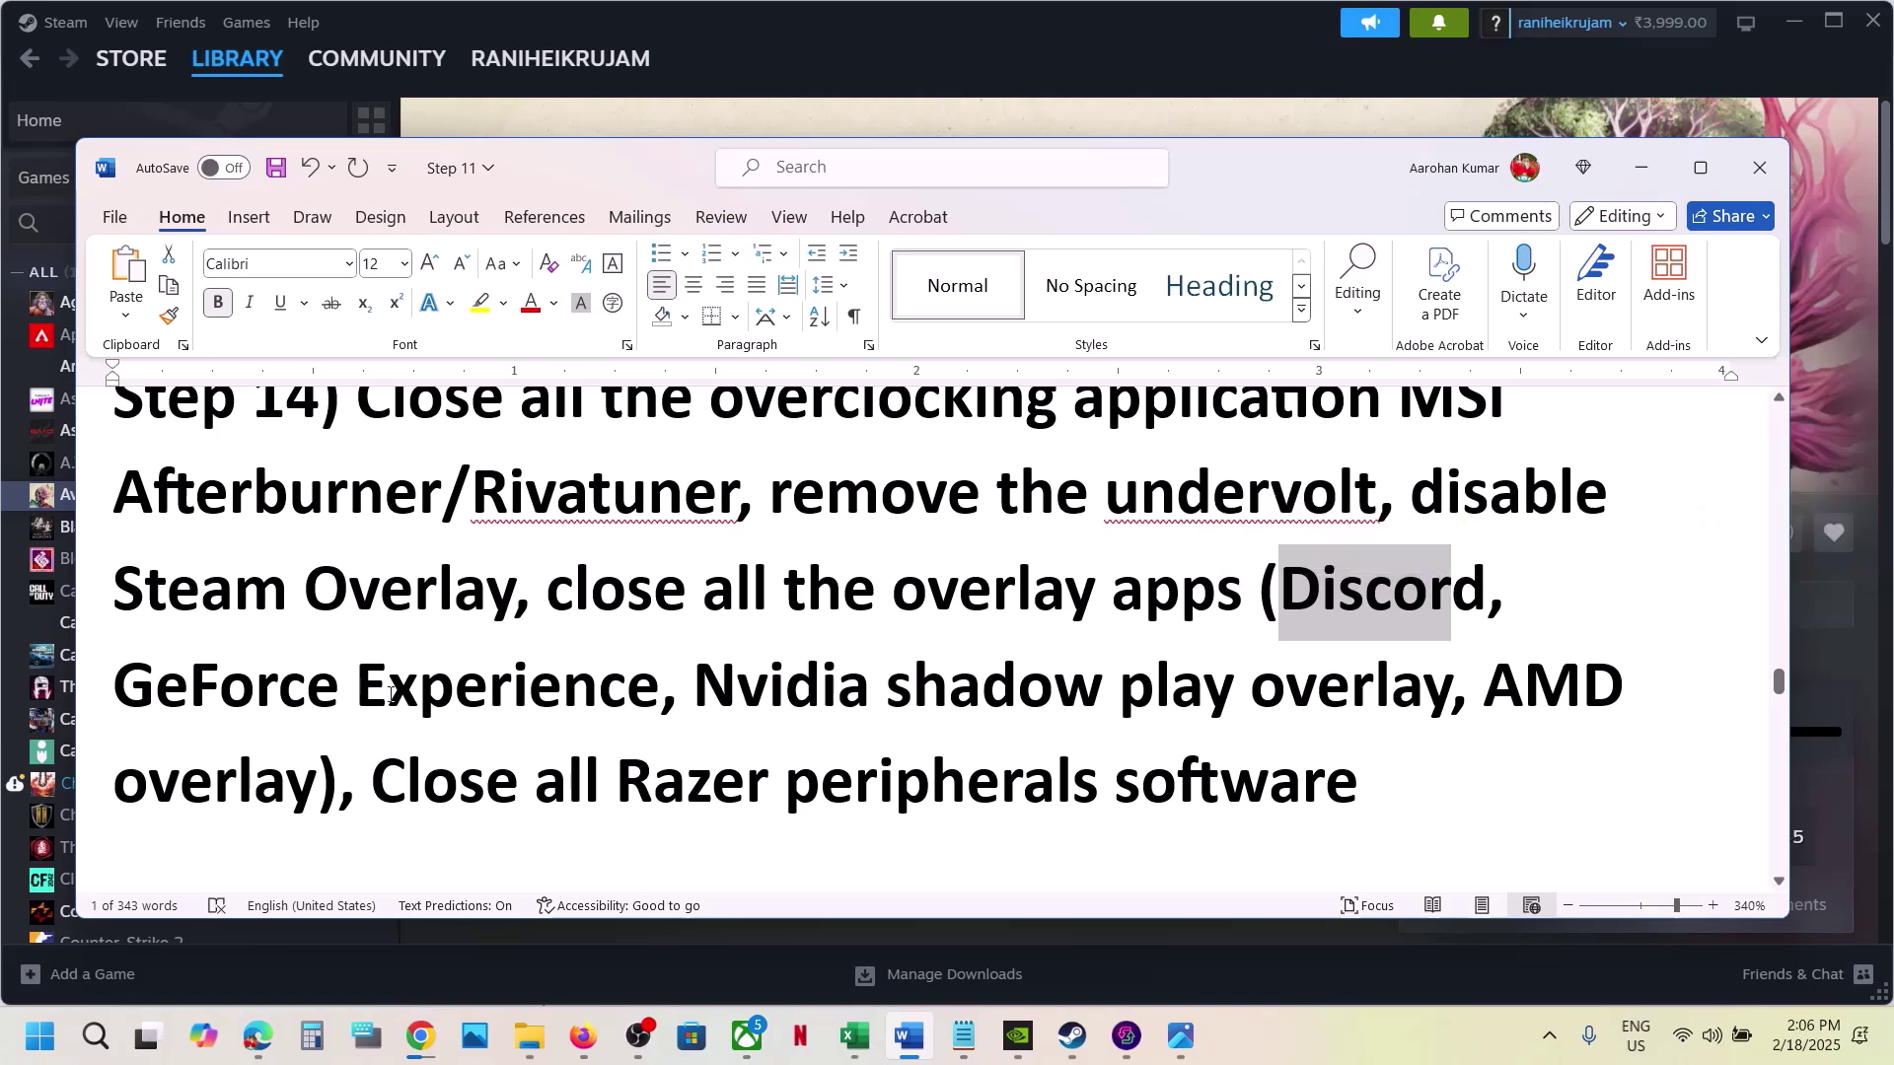
left_click_drag(223, 679, 611, 674)
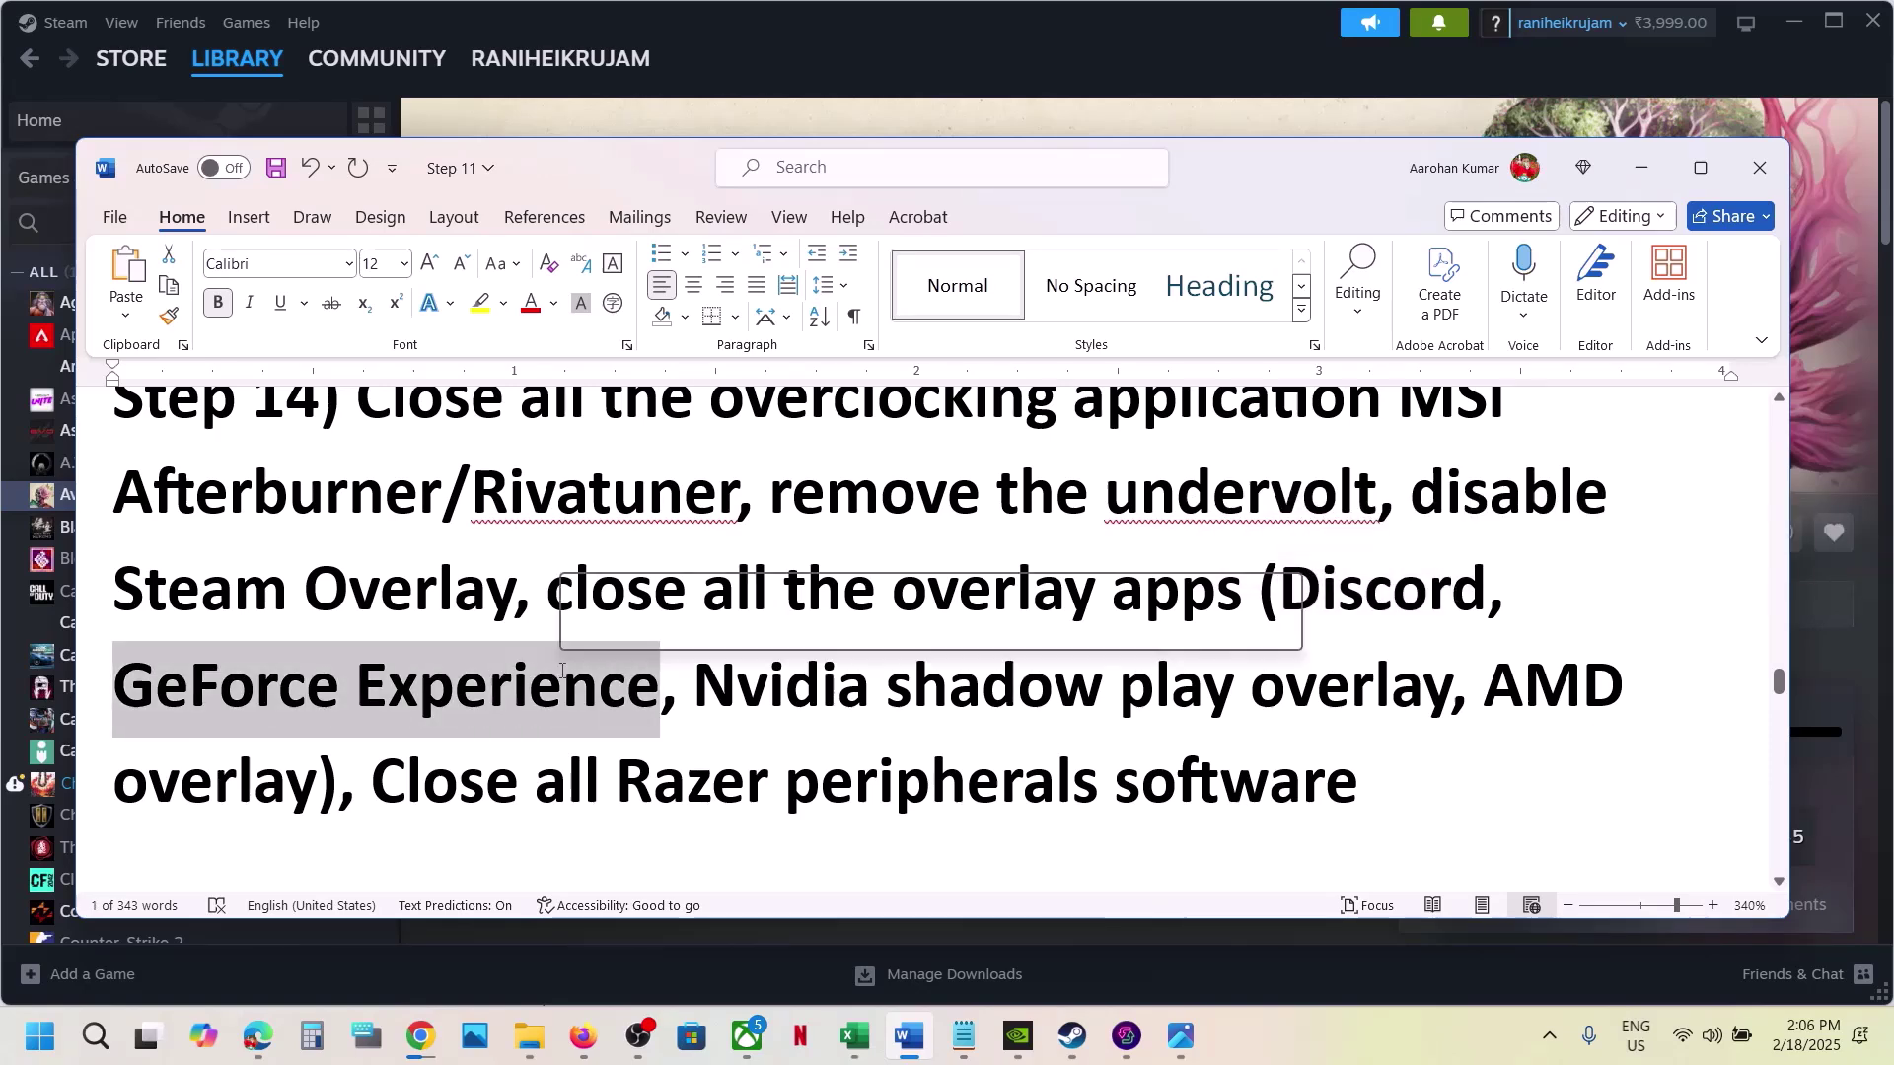
- Switch to the NVIDIA App, check the NVIDIA overlay option in its settings, and minimize the app
left_click(683, 680)
key("alt+Tab")
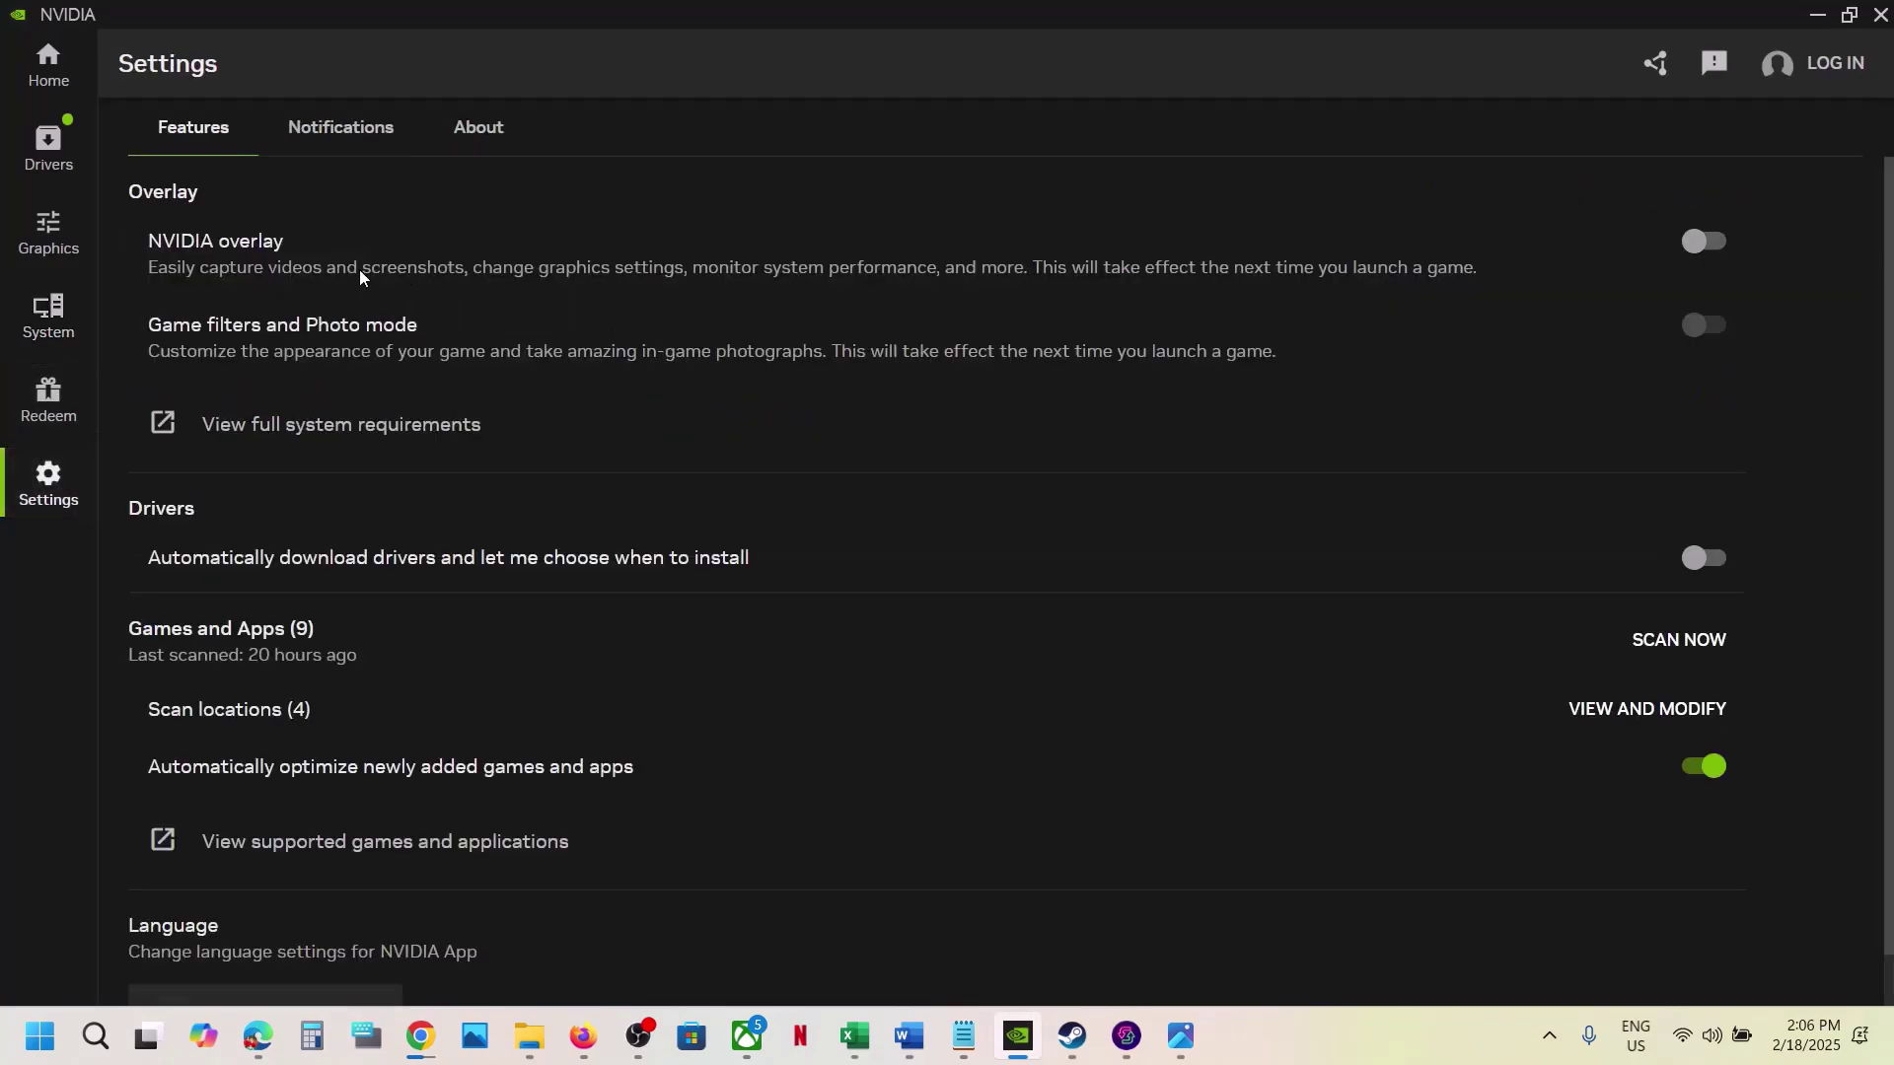
left_click(1814, 18)
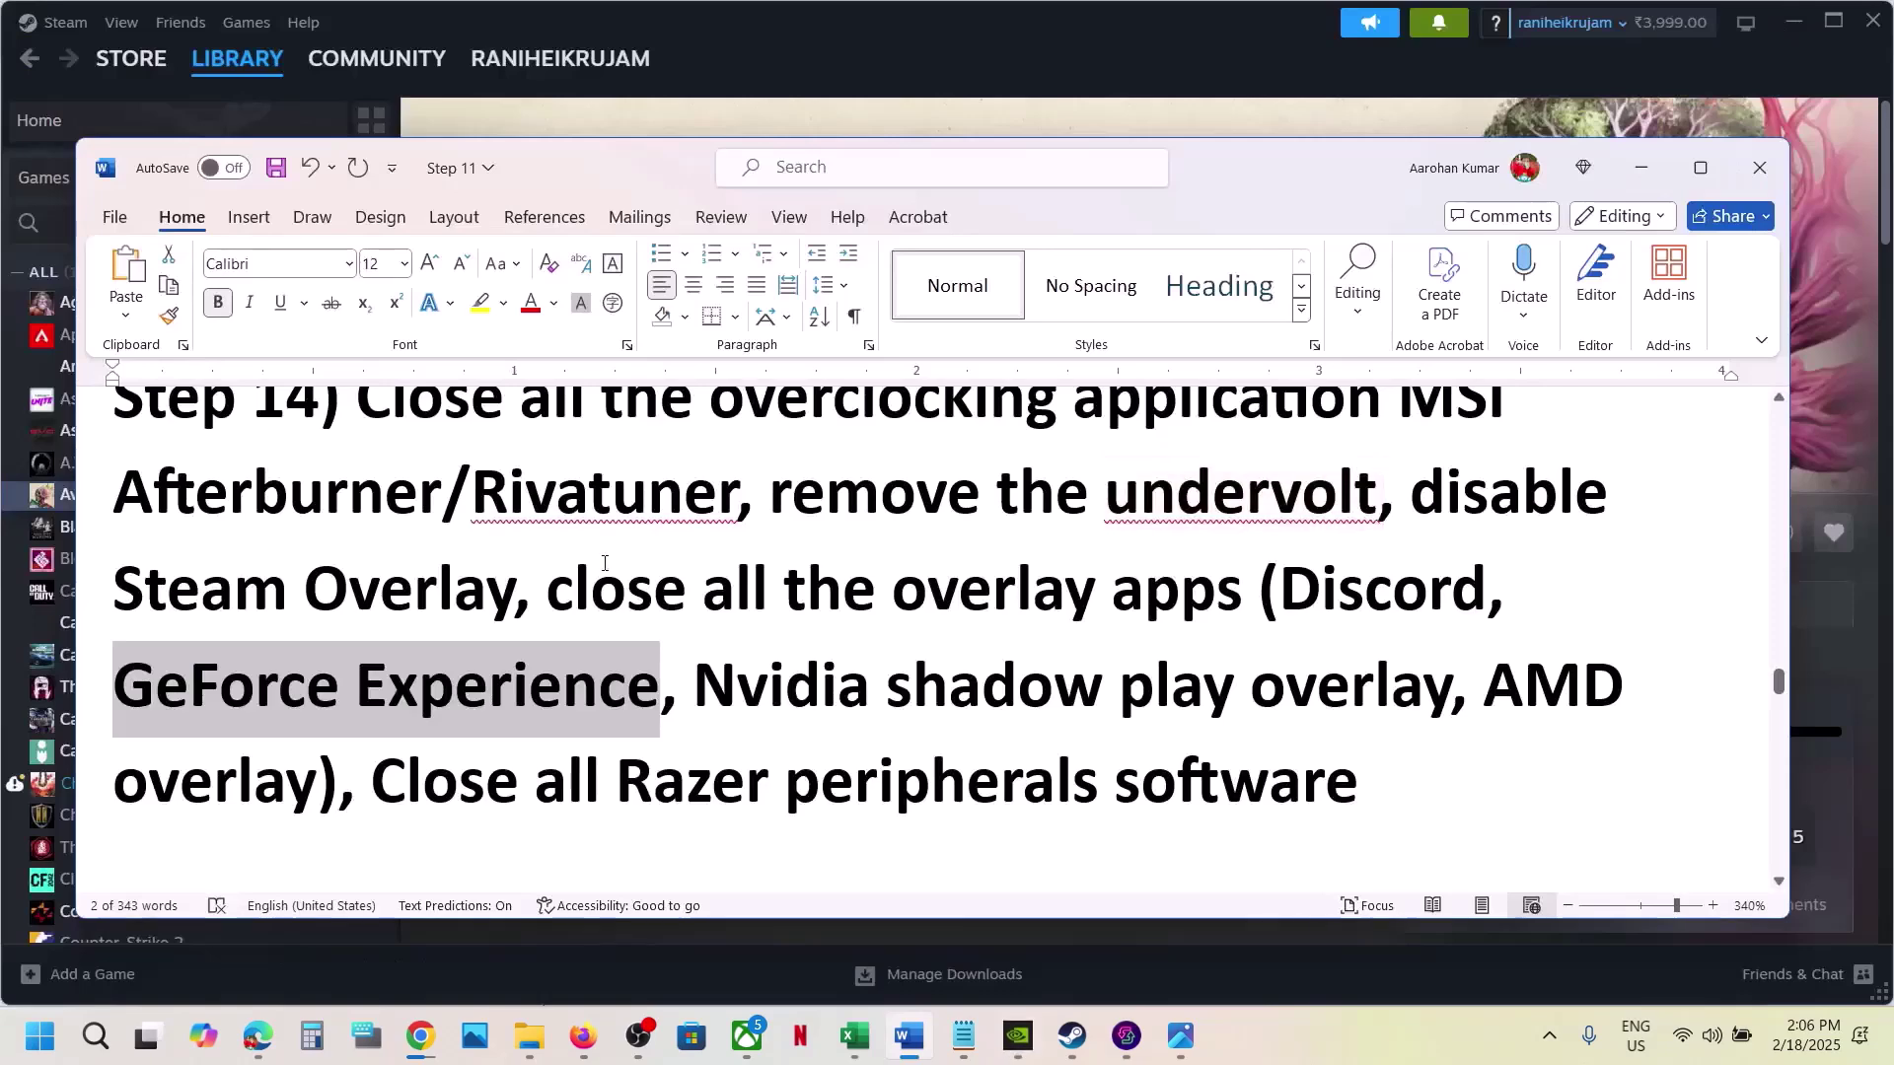
- Highlight Step 14's instructions in Word to close all the overlay apps and all Razer peripherals software
left_click_drag(547, 591, 1255, 592)
left_click_drag(414, 779, 1263, 779)
left_click(669, 688)
- Read Step 15 about disabling AMD Fluid Motion Frames 2, highlight "Adrenaline app", and clear the selection
scroll(591, 671, "down", 5)
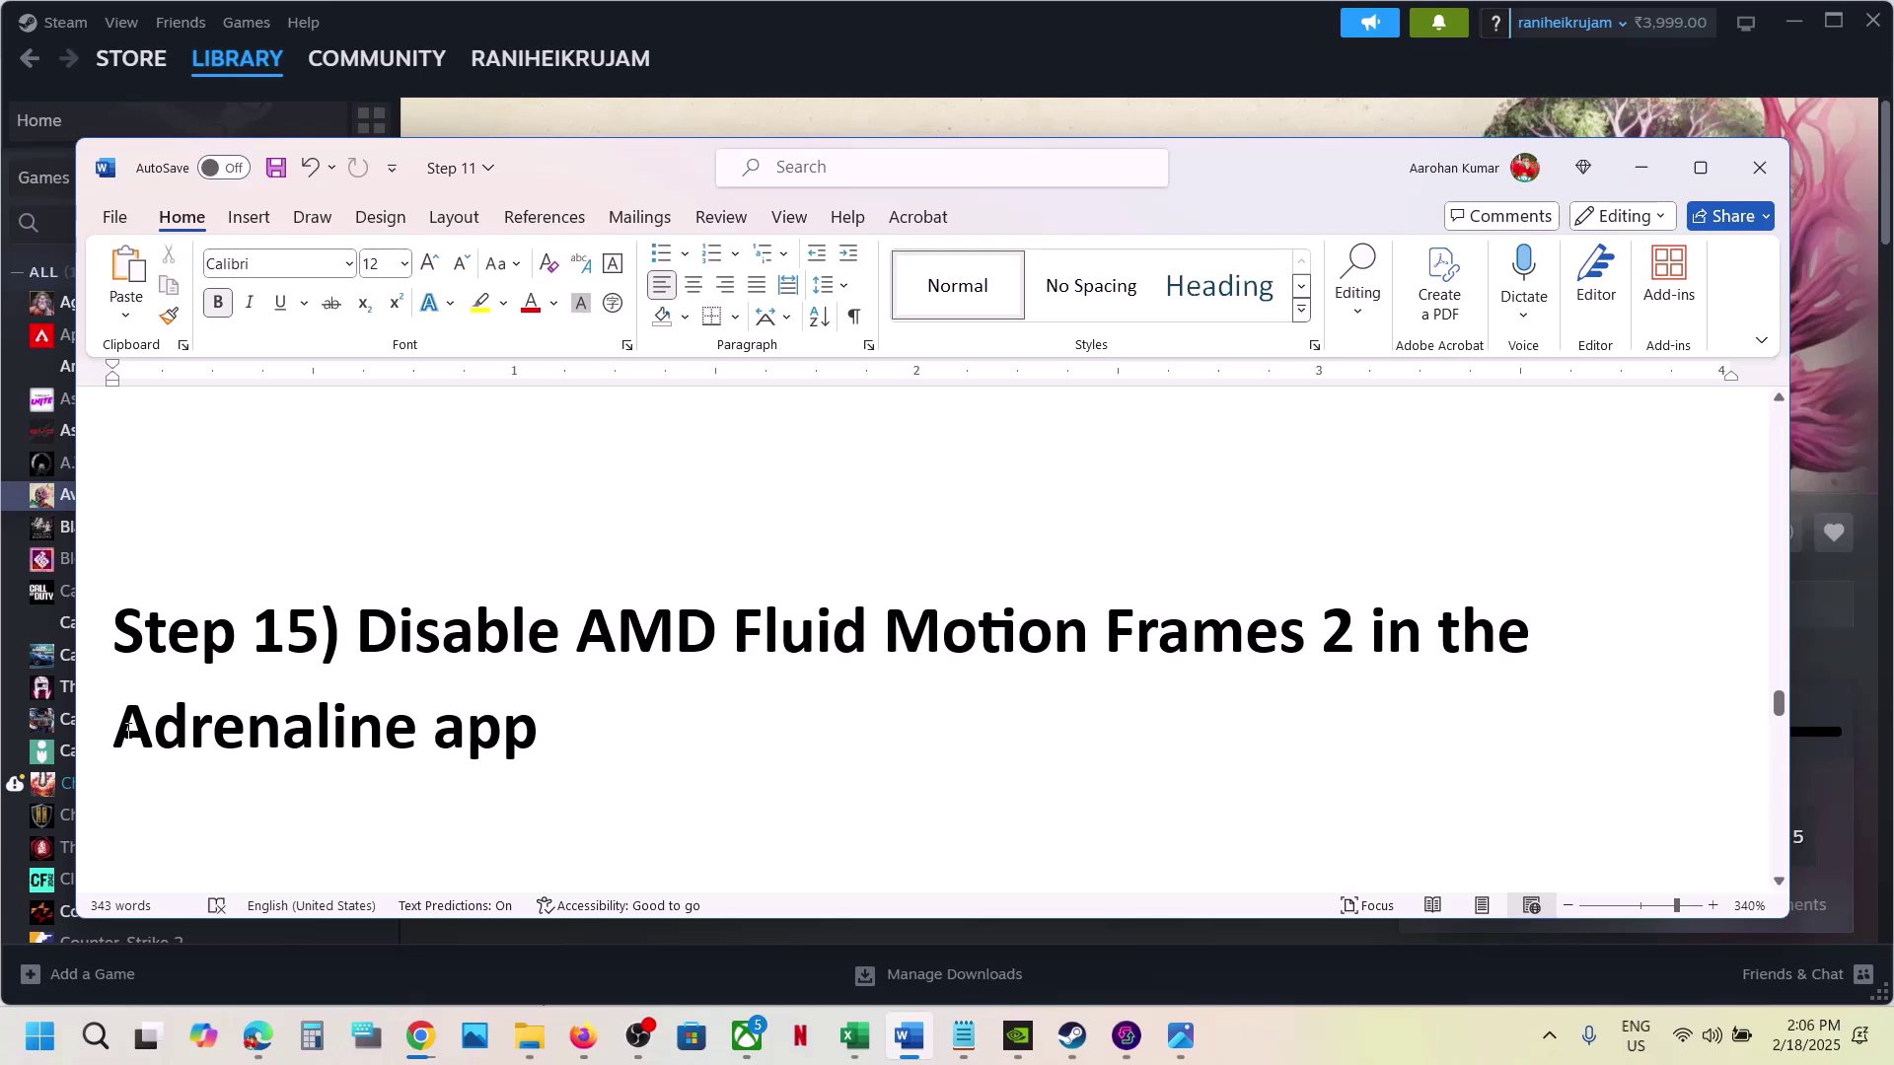
left_click_drag(118, 730, 537, 735)
left_click(594, 575)
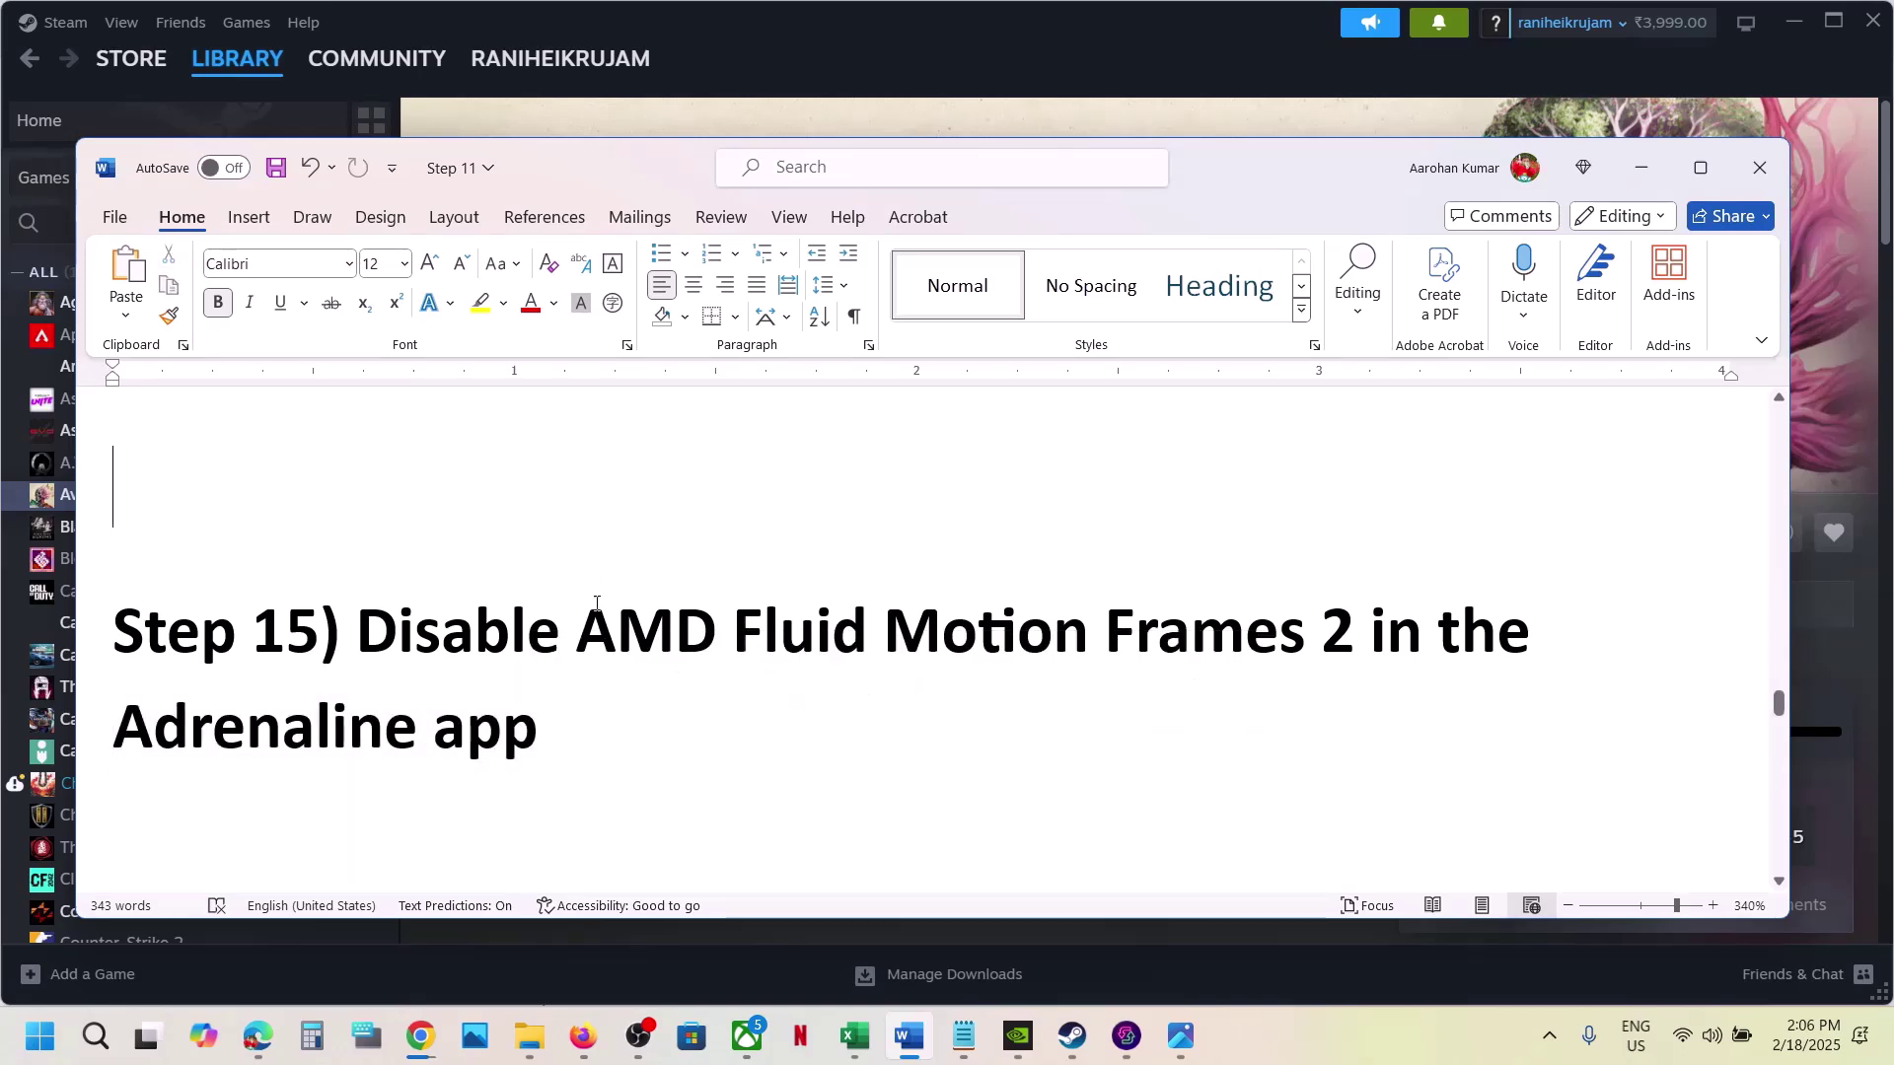
- Highlight "AMD Fluid Motion Frames" in Step 15, view the image of its toggle in Photos, and close the image
left_click_drag(580, 632, 1259, 634)
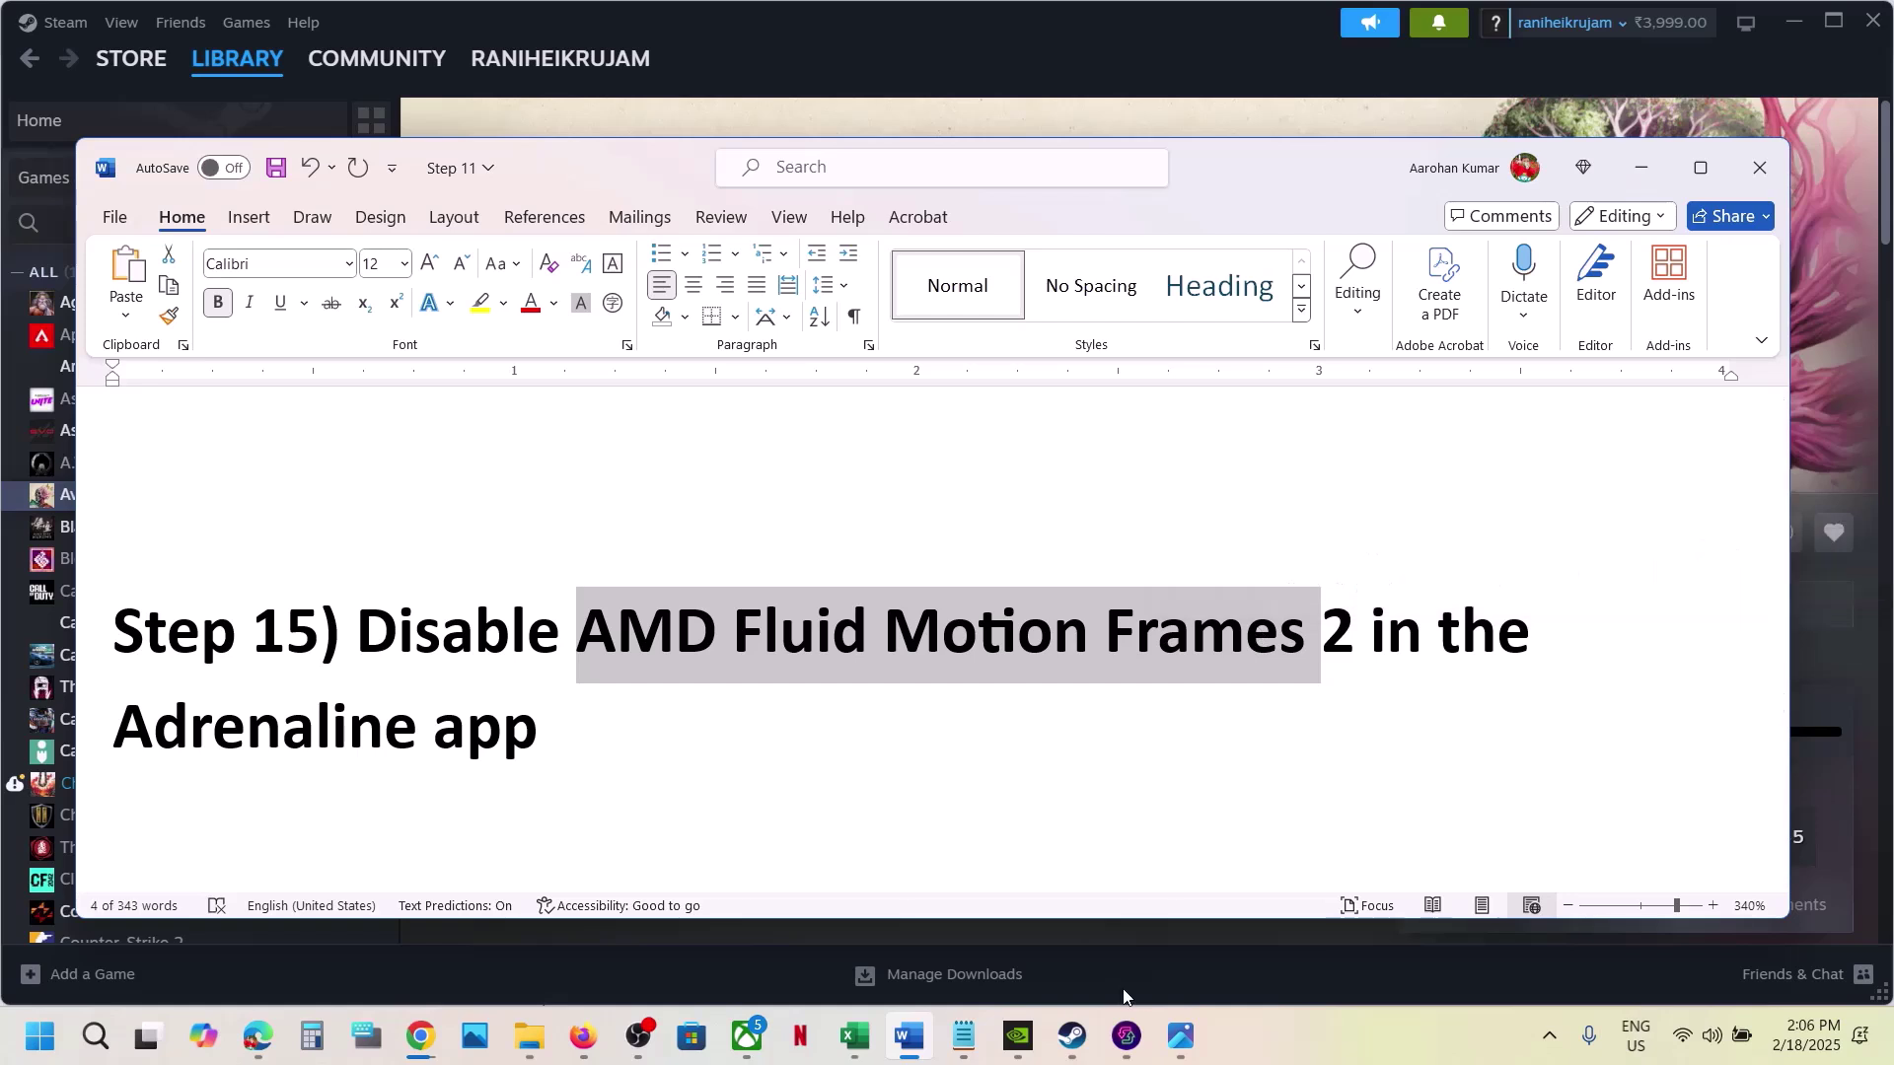
mouse_move(1189, 1044)
left_click(1192, 941)
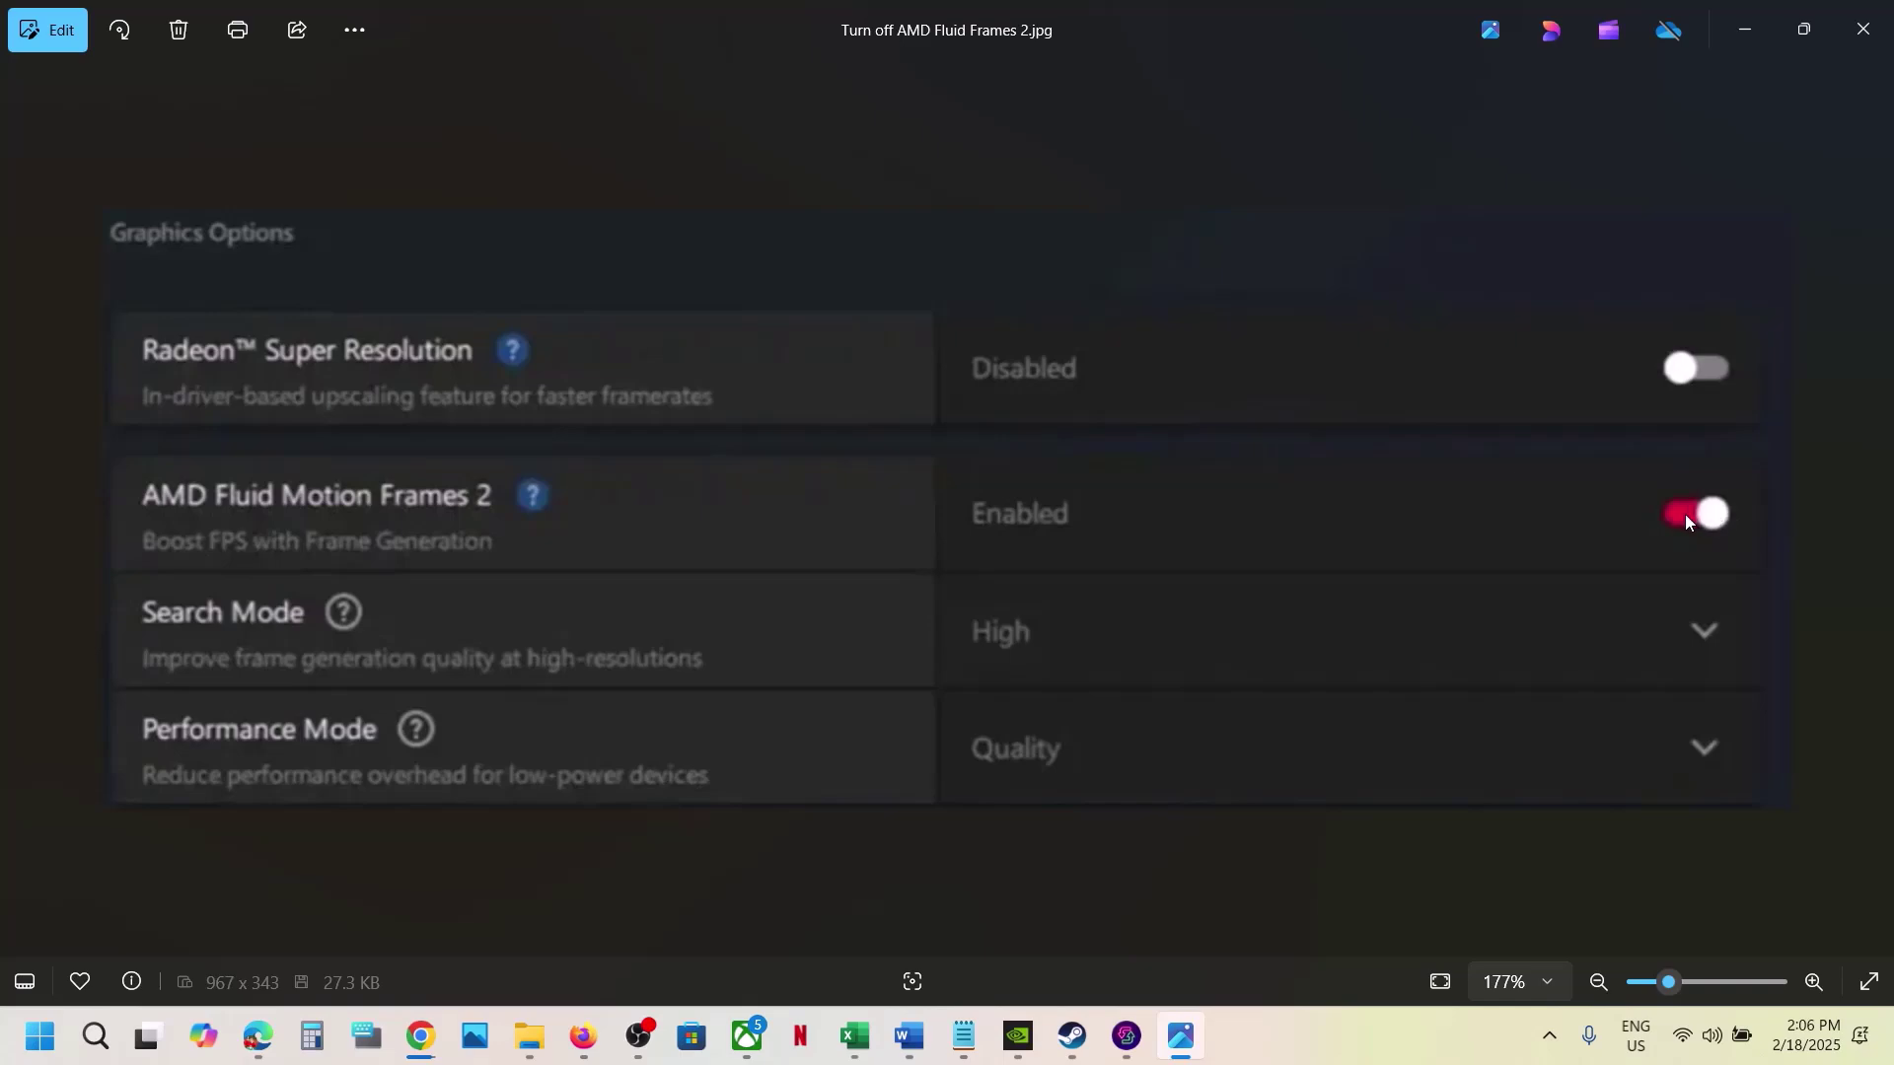
left_click(1862, 29)
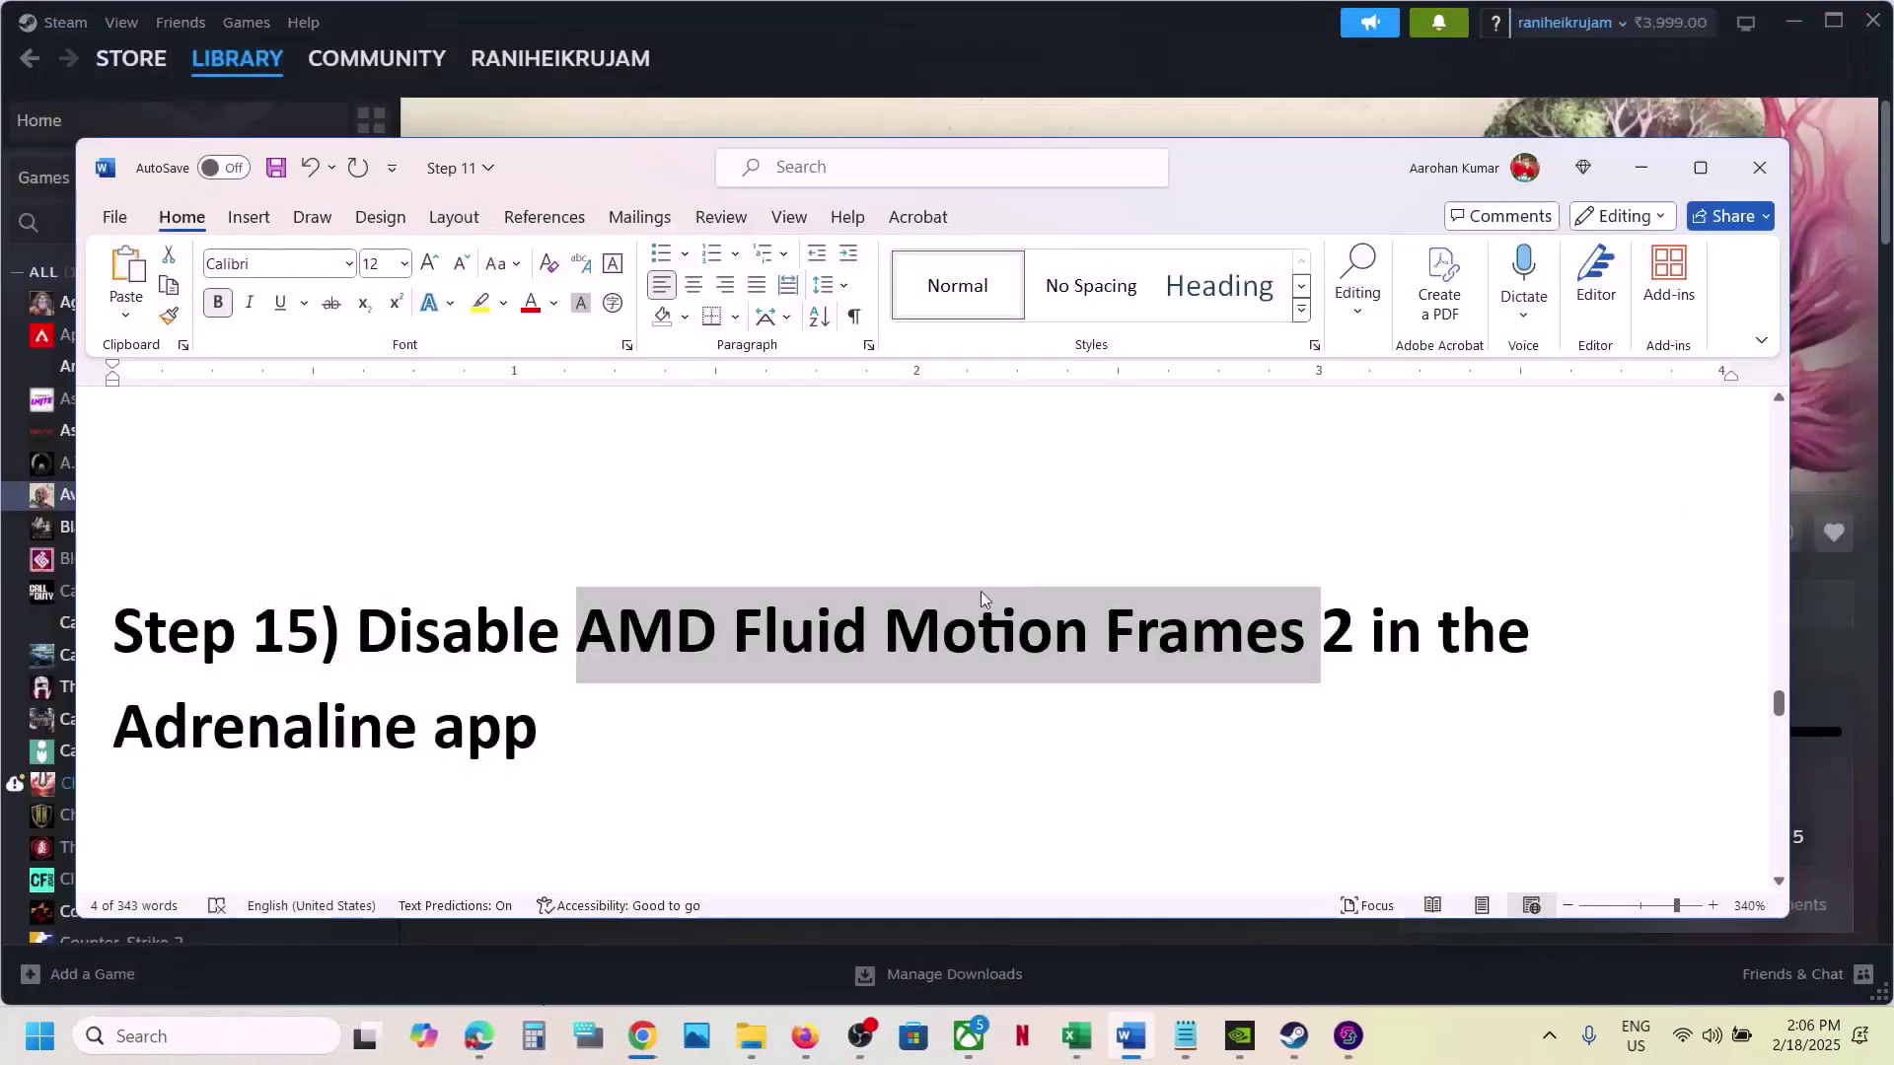
- Read Step 16 in Word, highlight "Try automatically manage paging file", and move on to Step 17
scroll(737, 702, "down", 3)
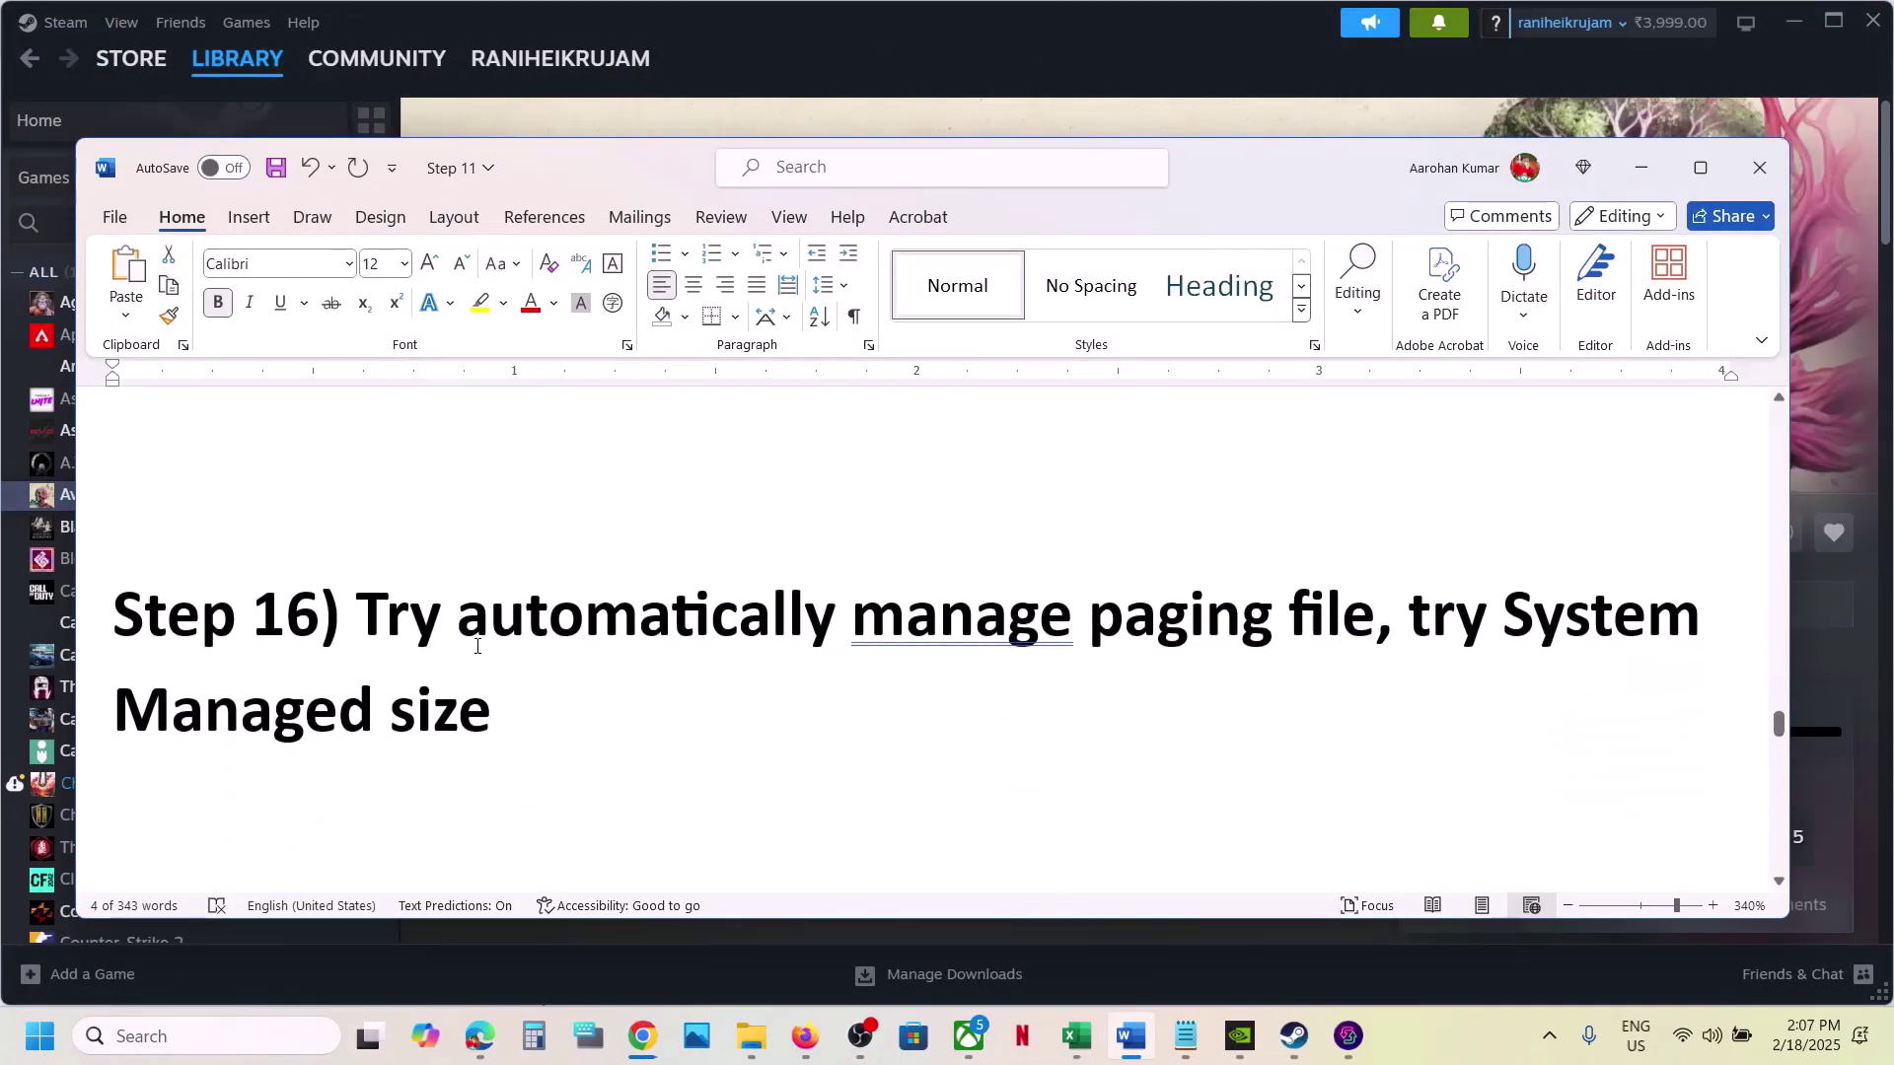
left_click_drag(380, 619, 1376, 631)
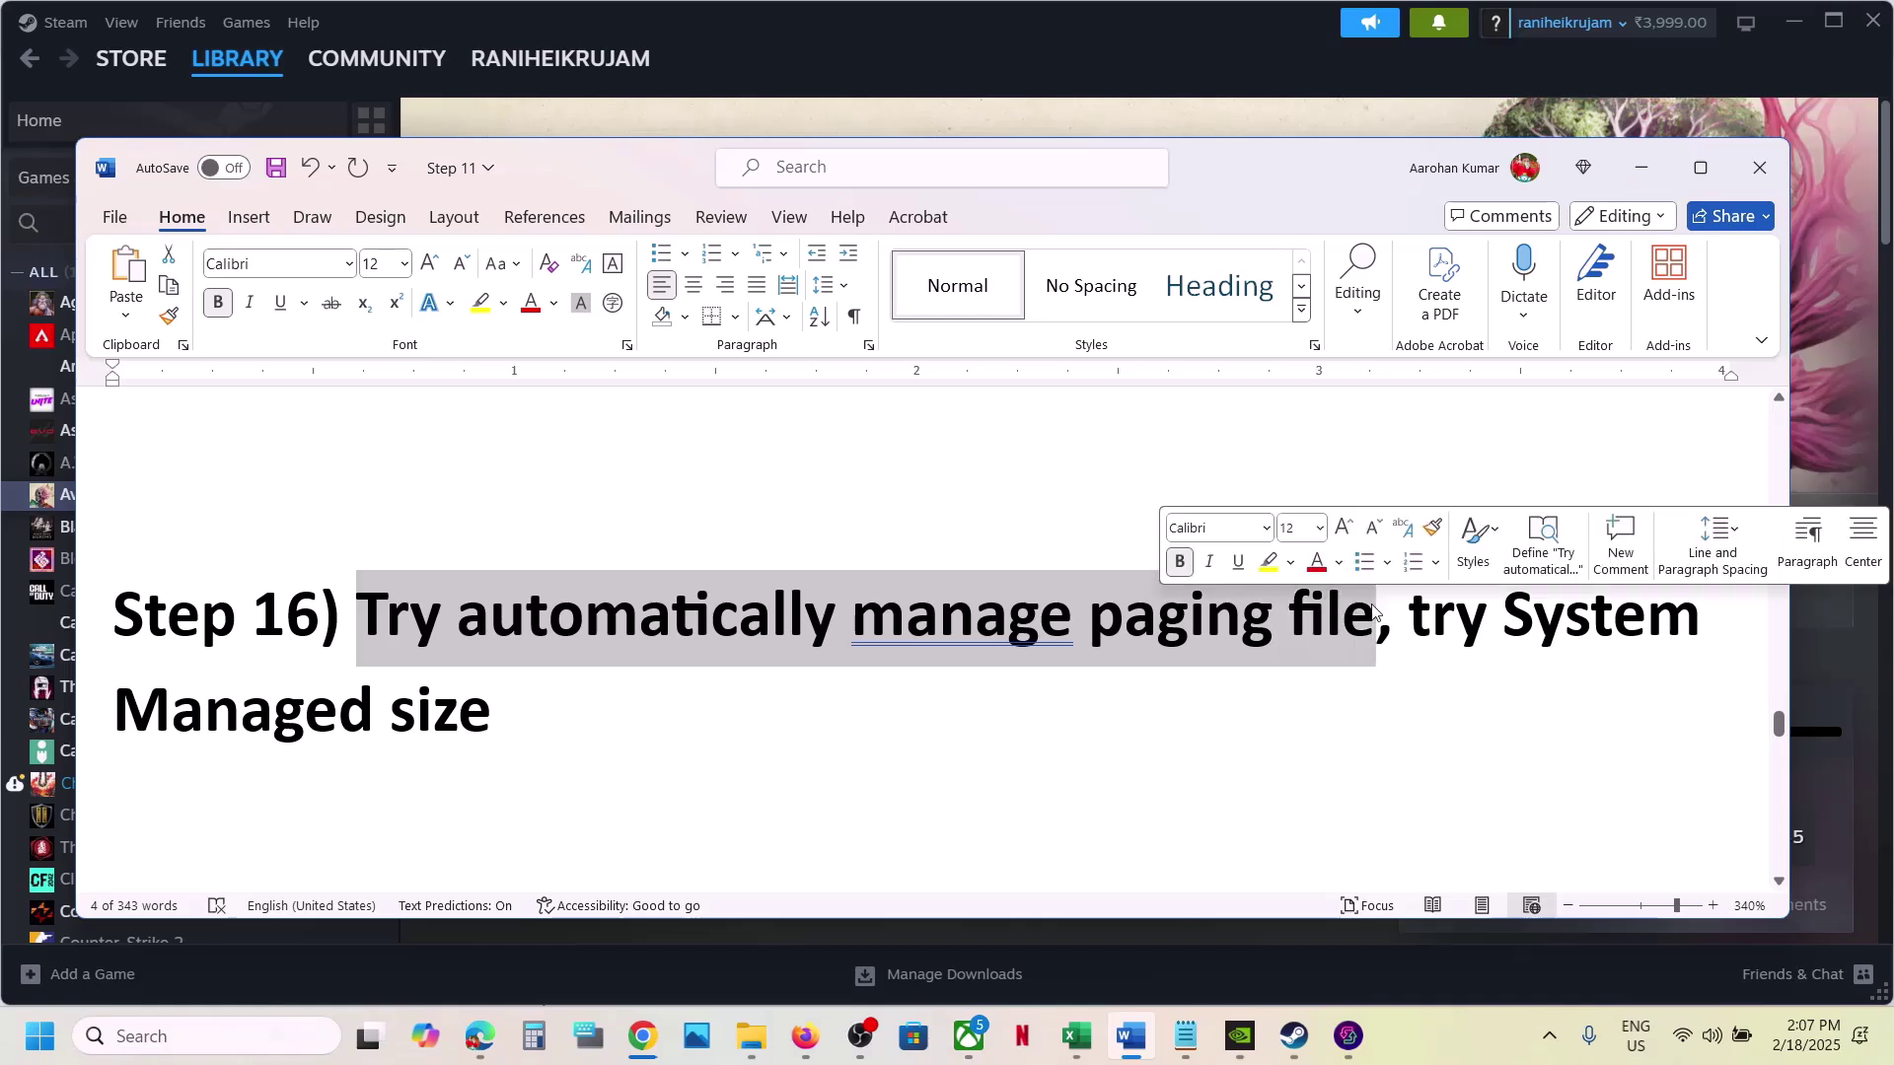
scroll(503, 688, "down", 3)
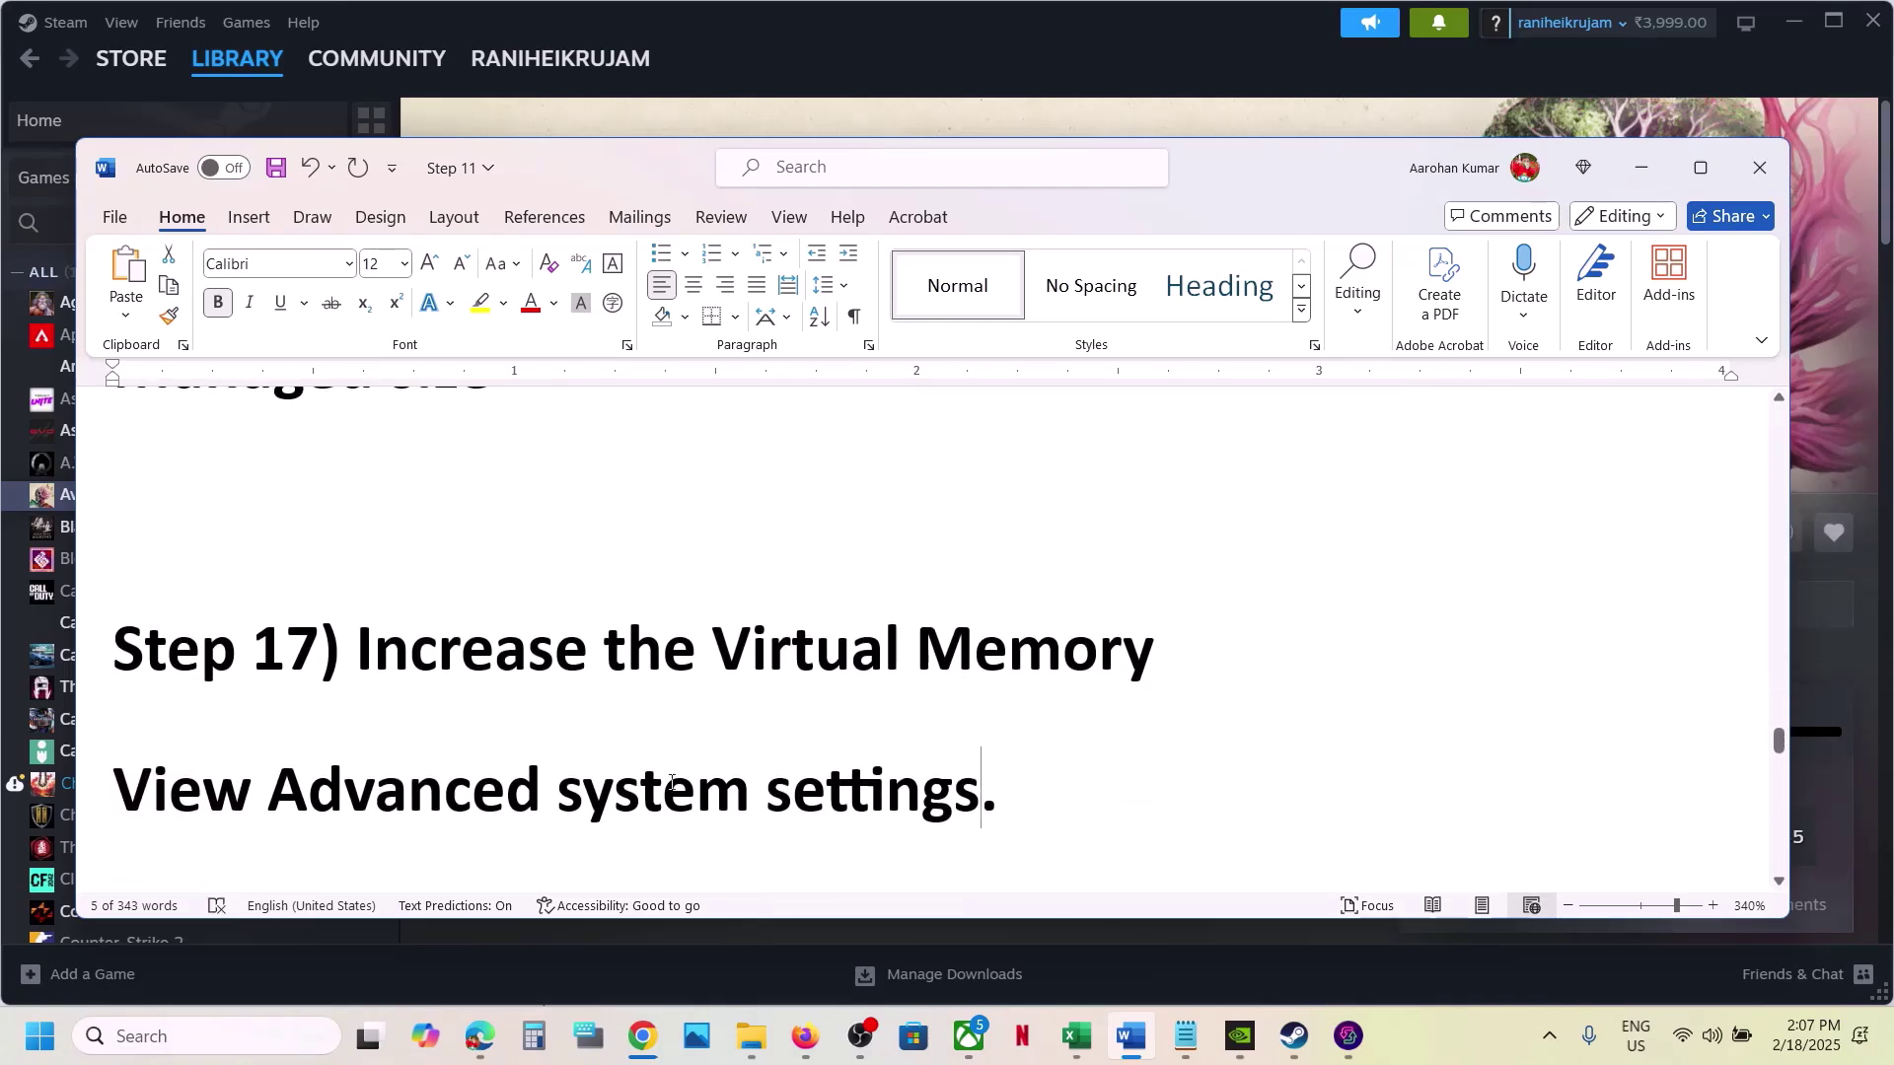
- Copy "View Advanced system settings" from Step 17 and open the matching Control Panel item through Windows search
left_click_drag(671, 782, 222, 789)
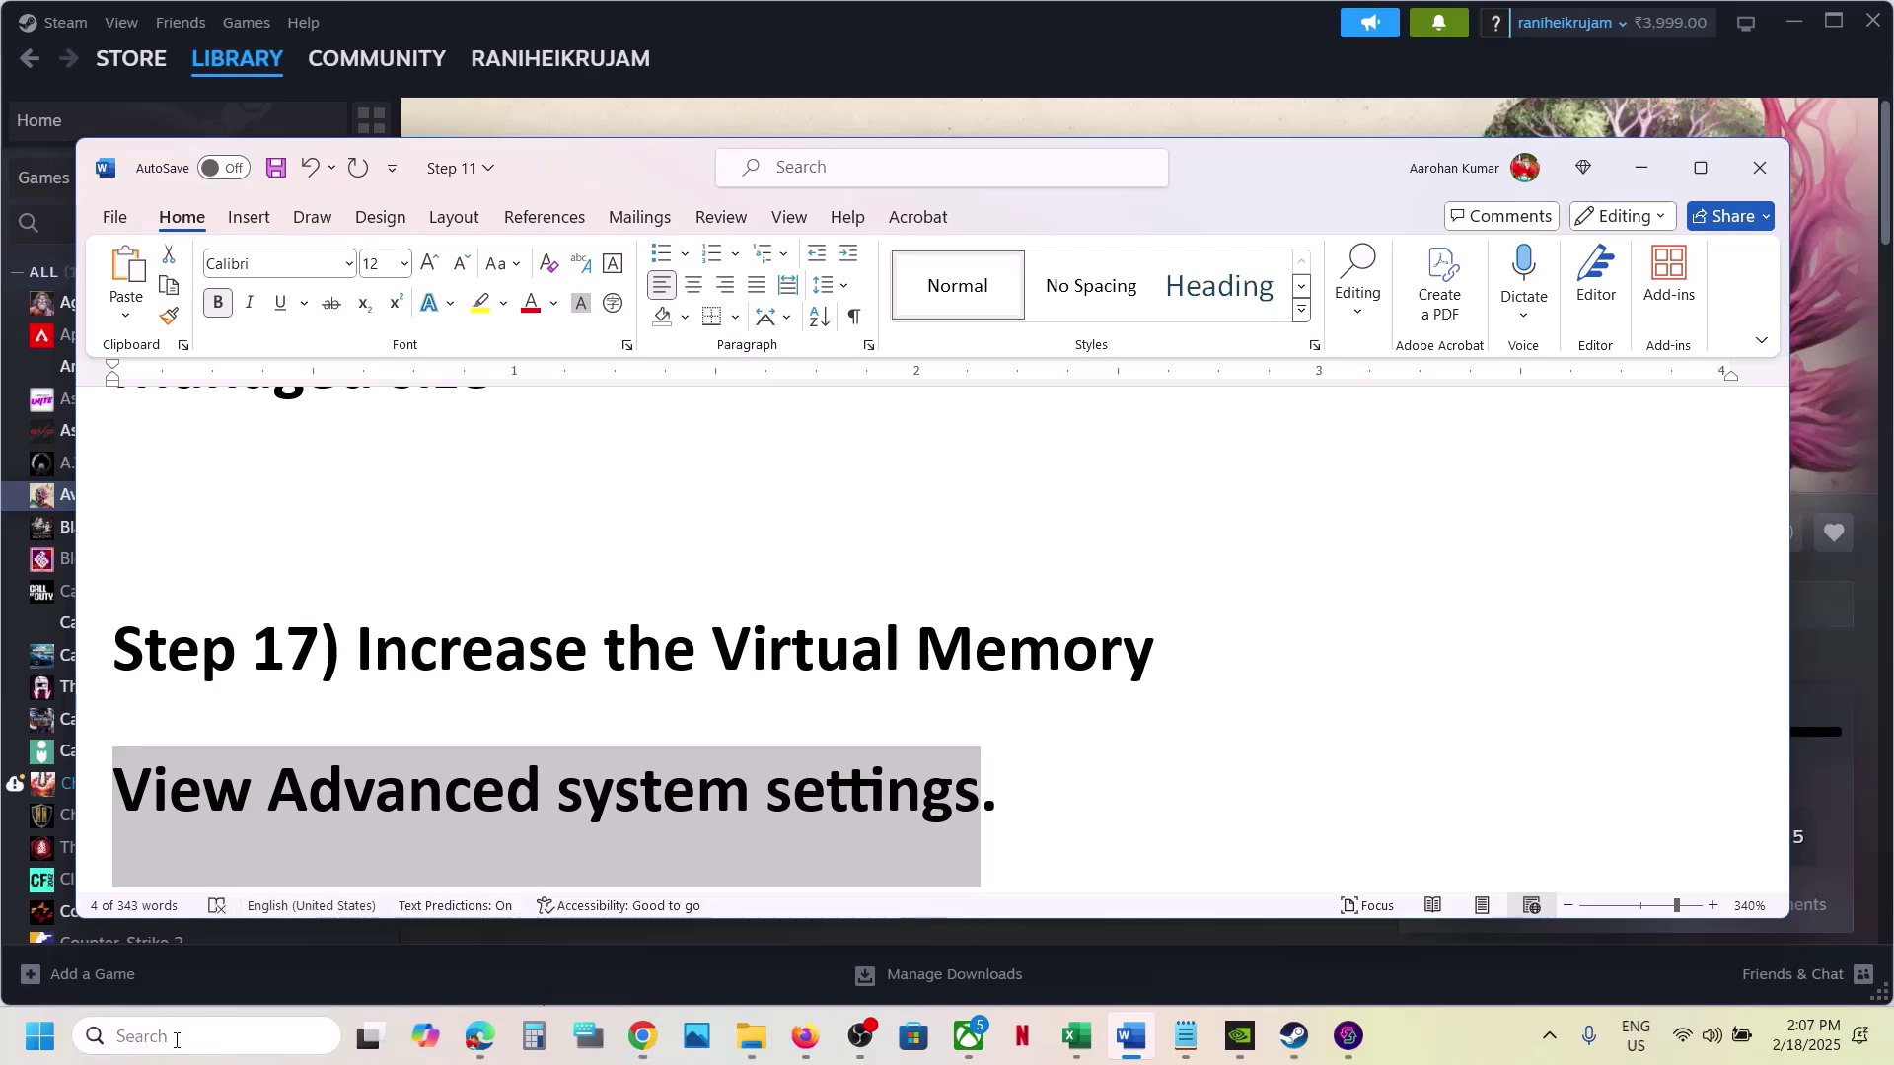
key("ctrl+c")
key("super")
key("ctrl+v")
left_click(270, 282)
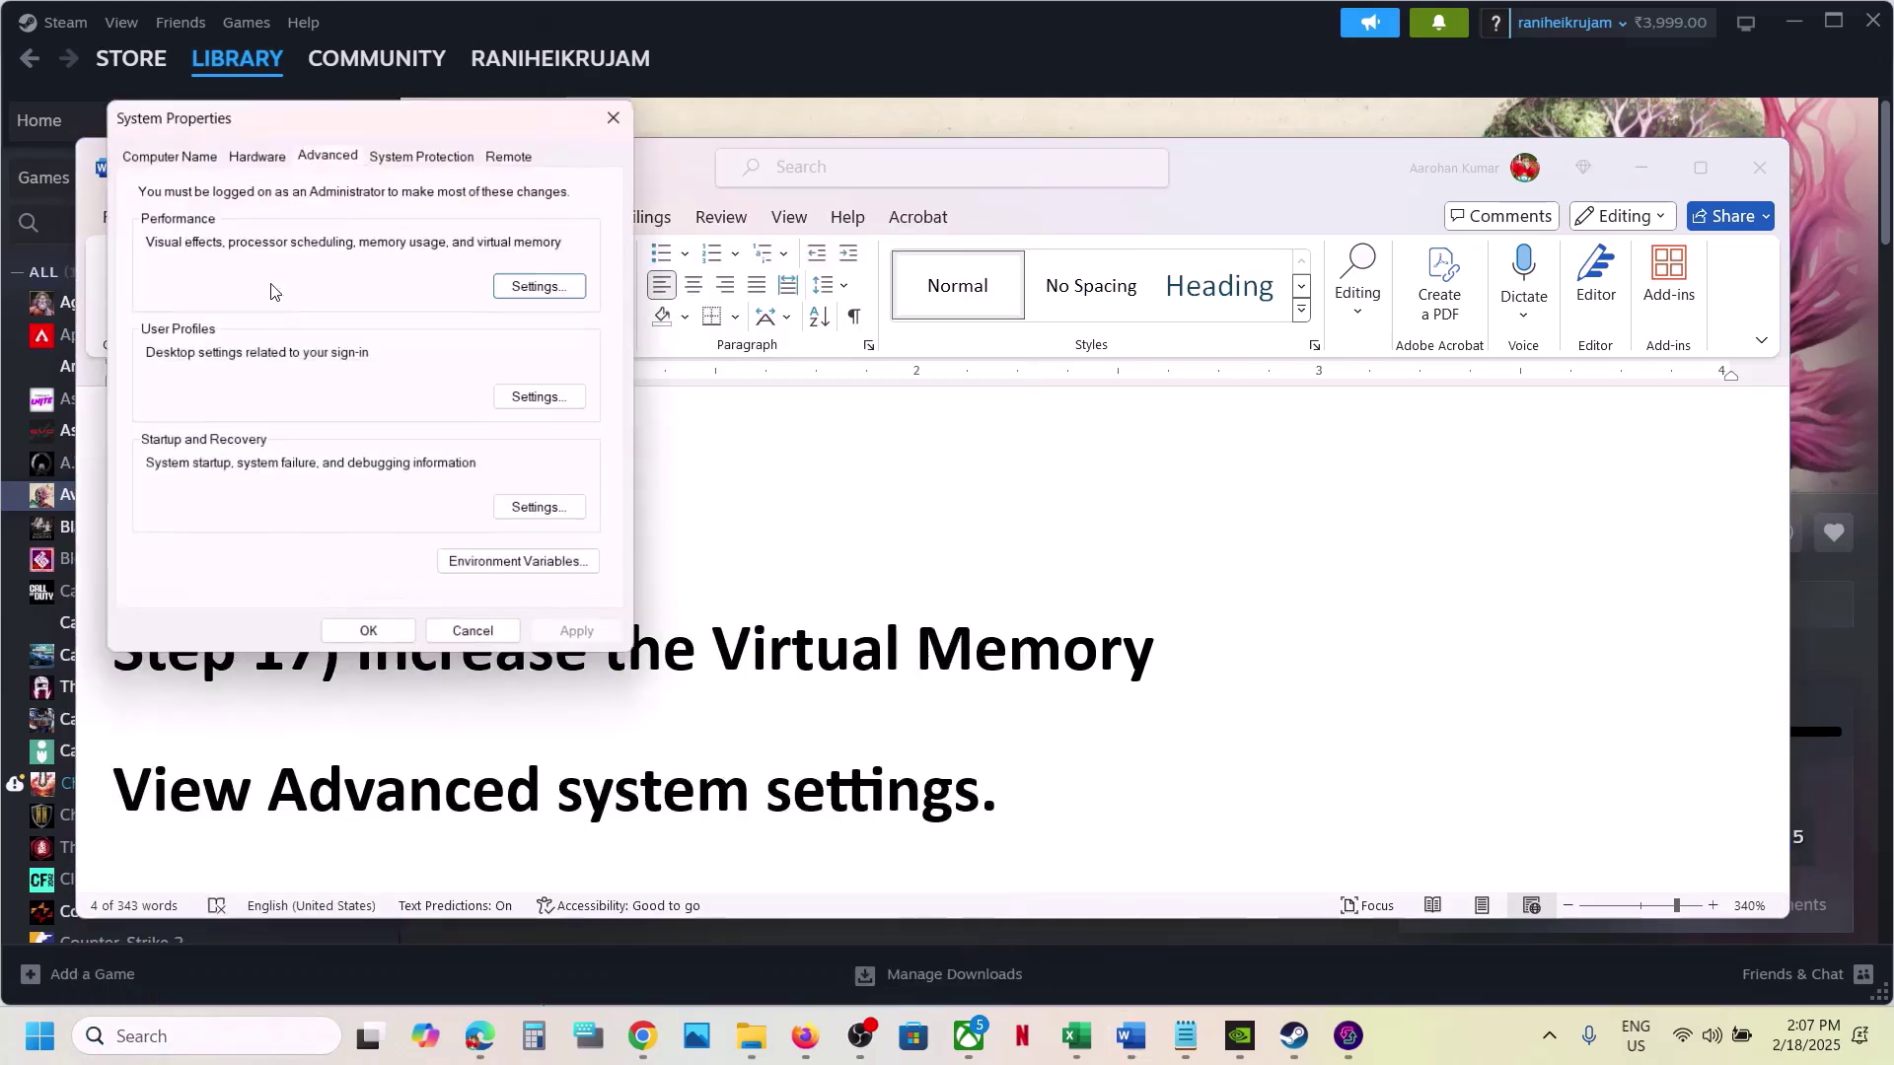
- Enable automatic paging file management for all drives in the Virtual Memory settings and confirm all the open dialogs
left_click(540, 286)
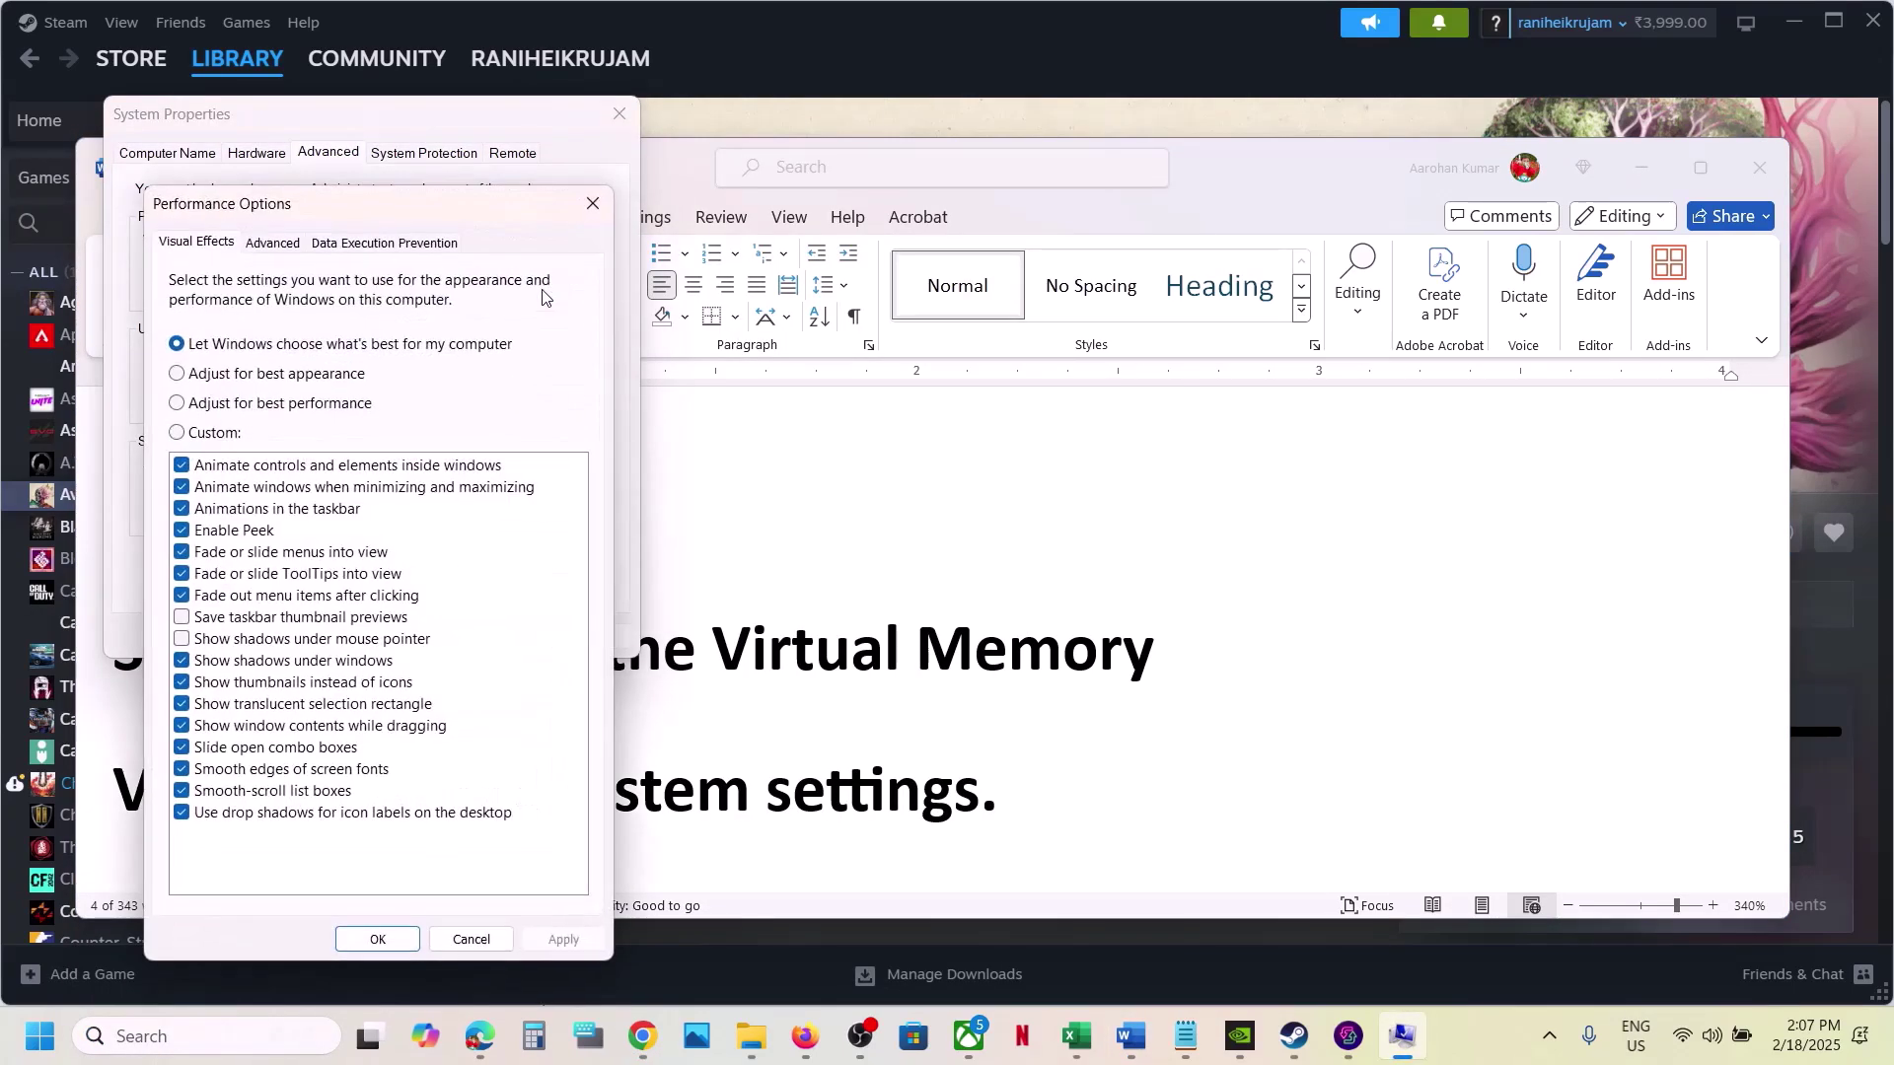
left_click(285, 250)
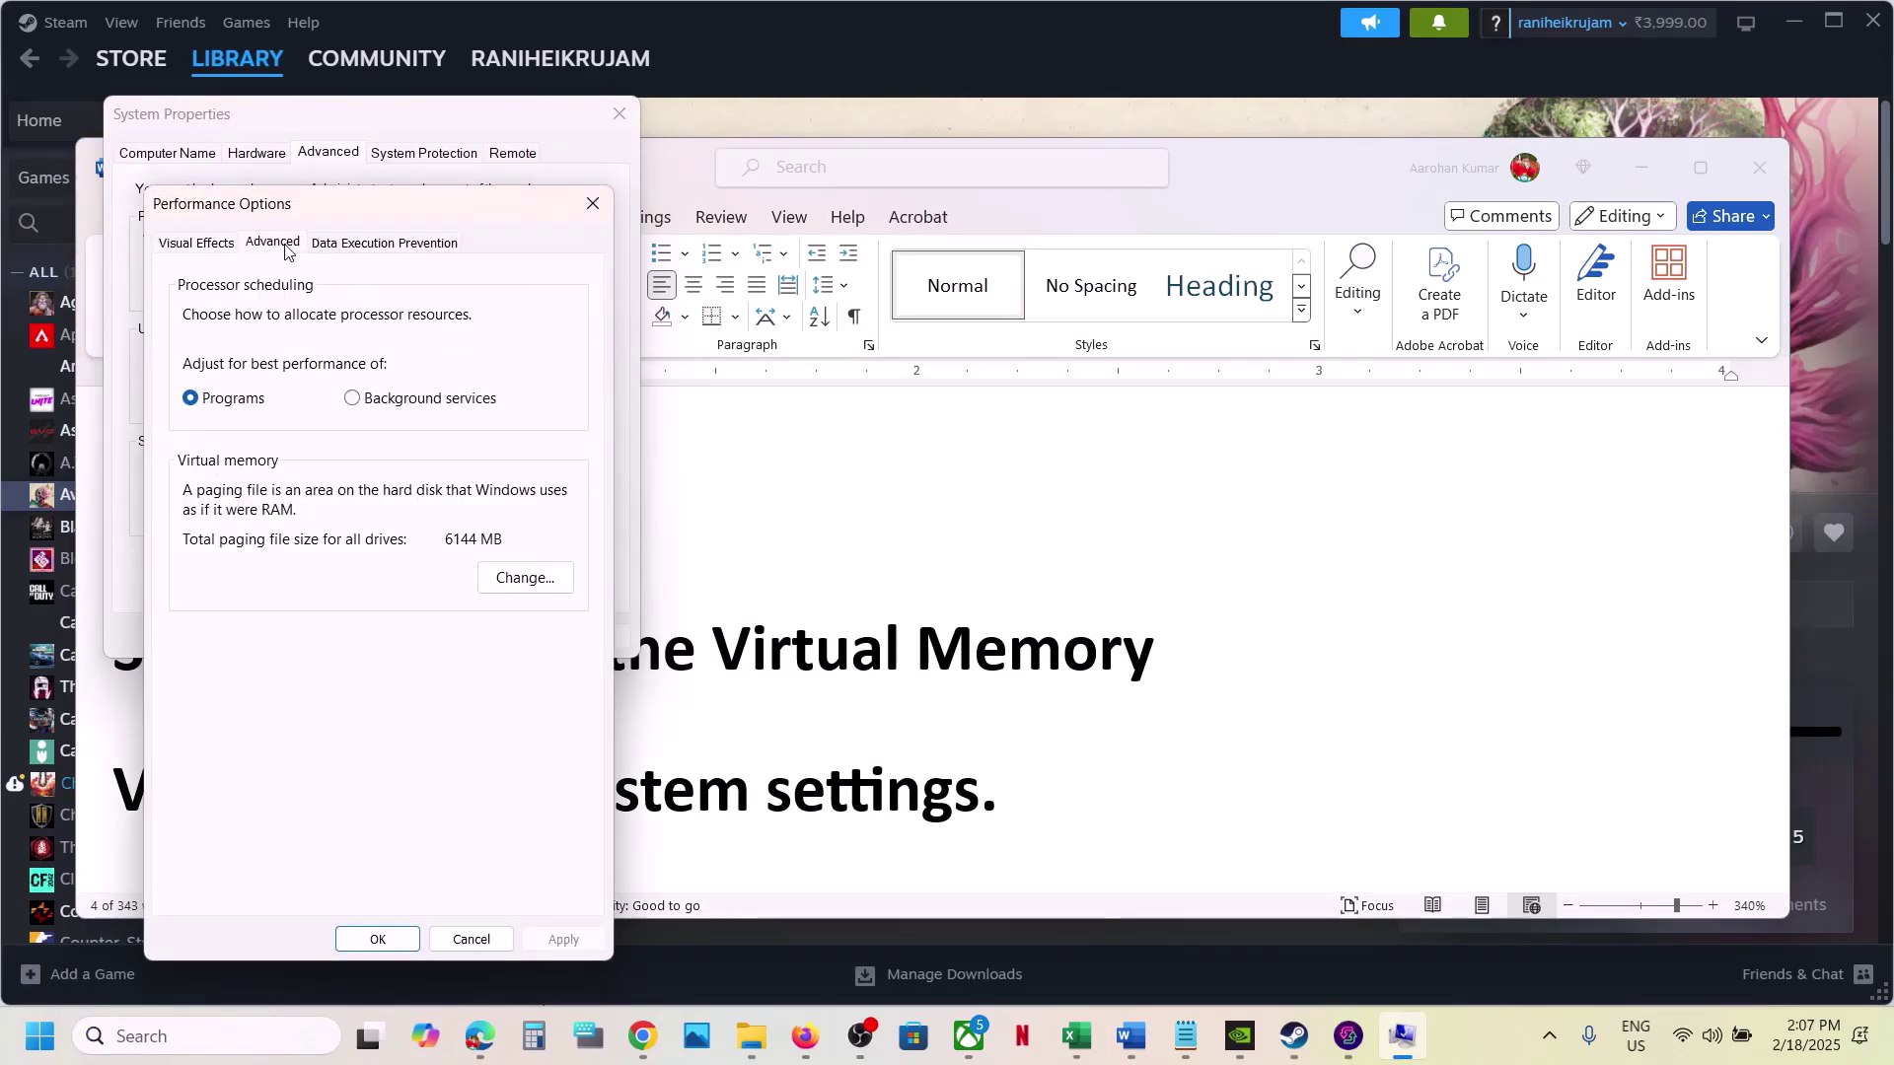
left_click(538, 577)
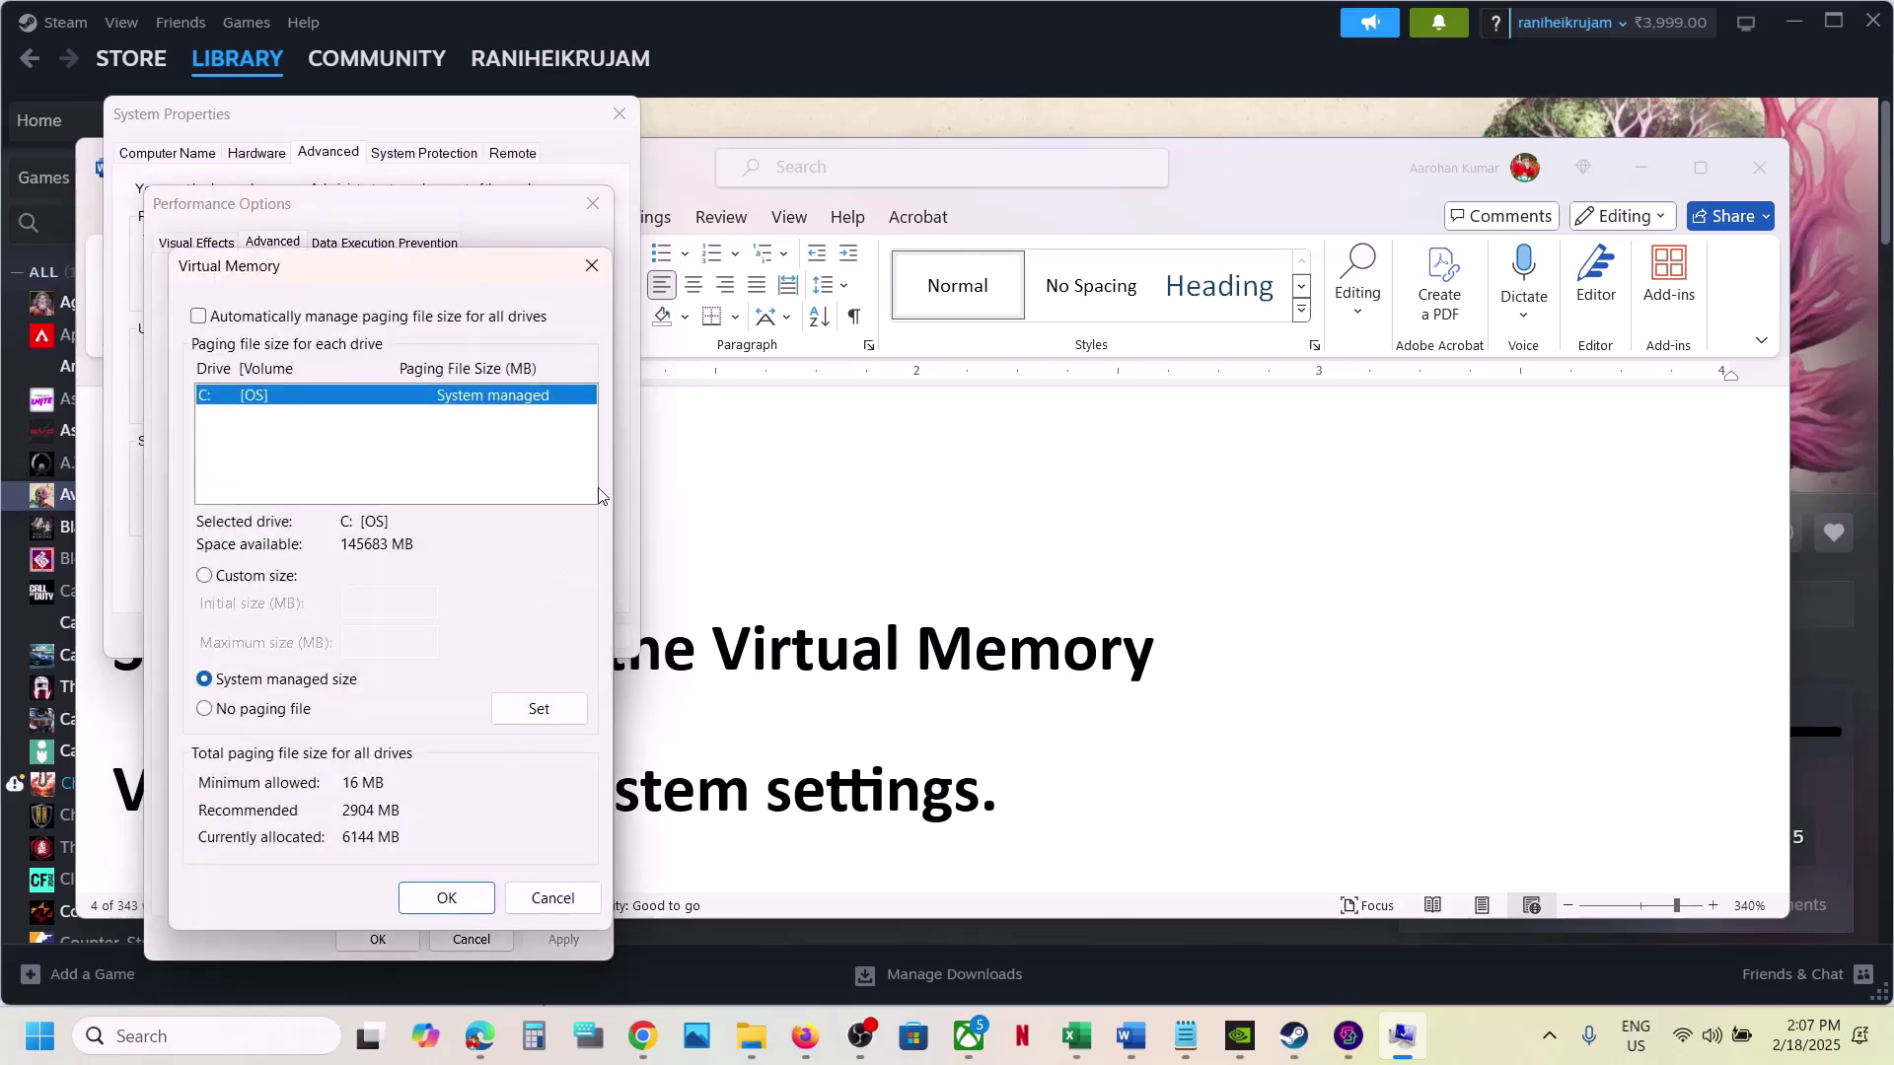
left_click(198, 316)
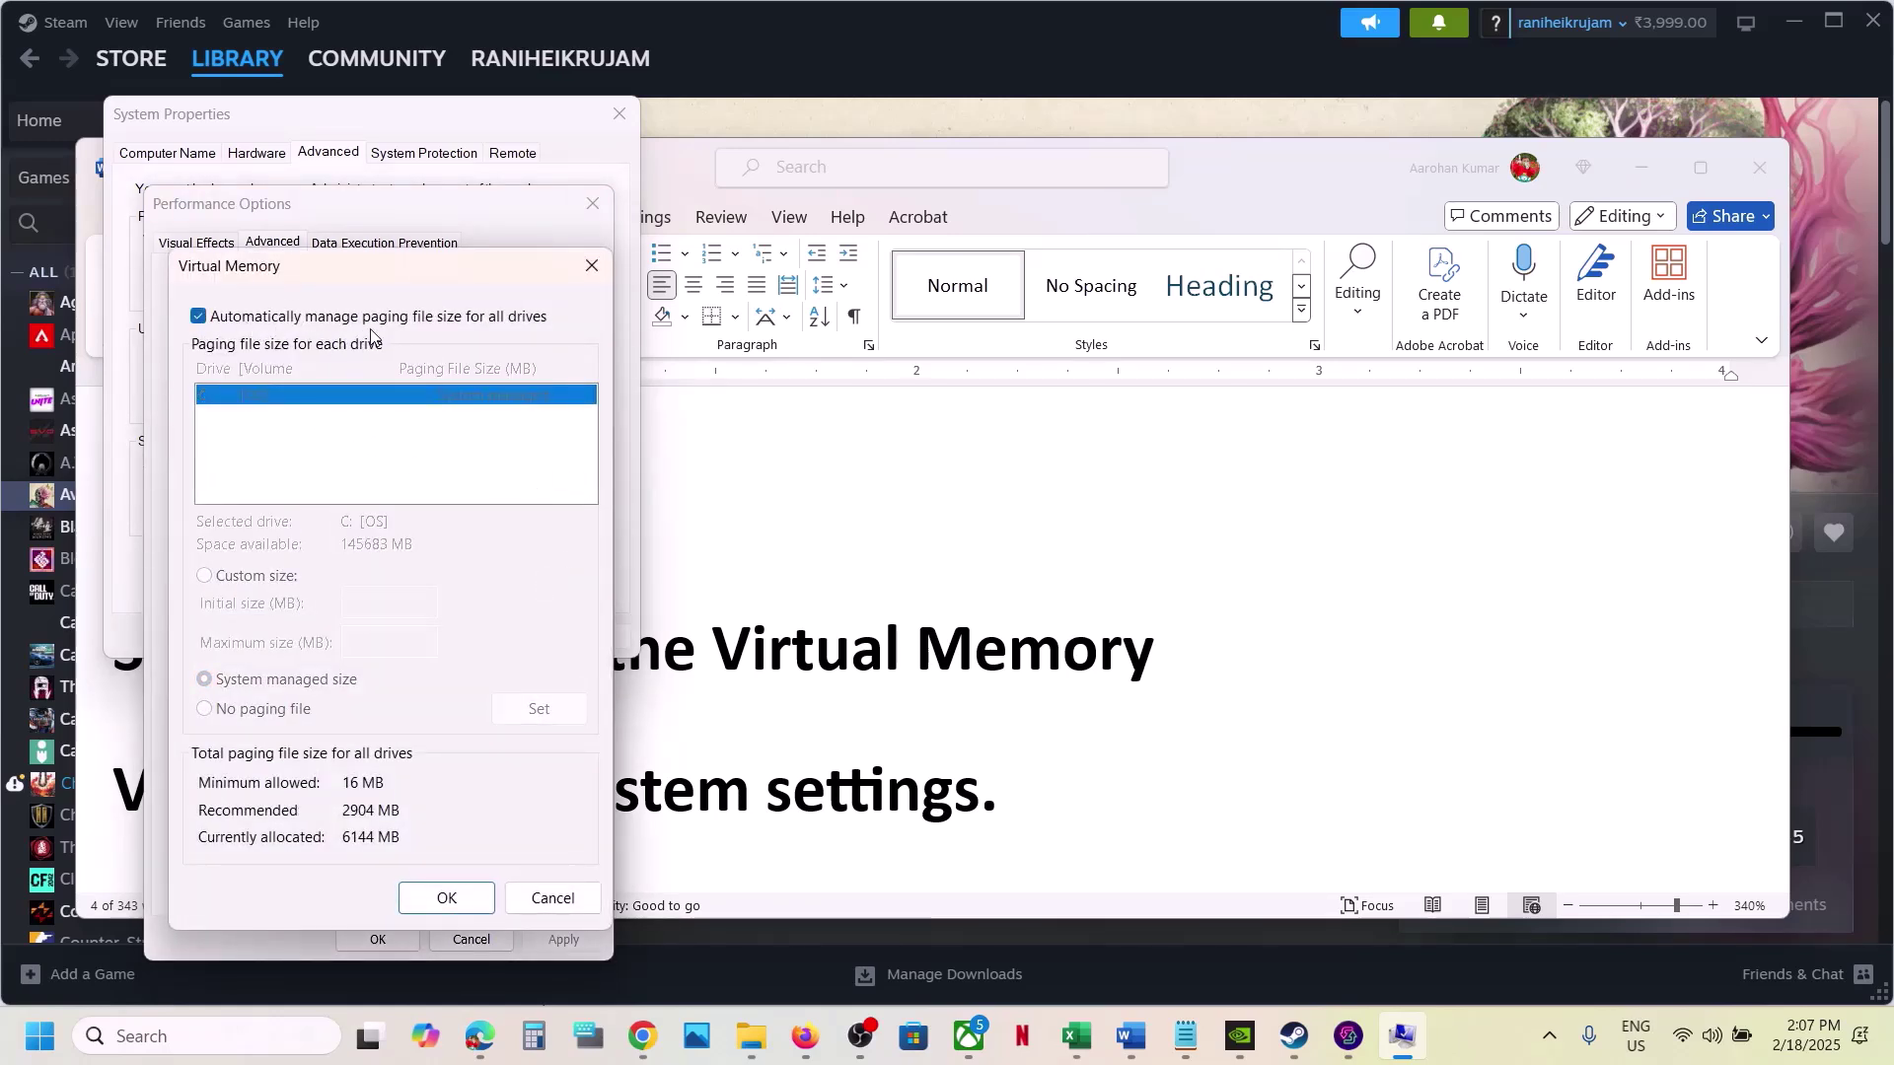
left_click(456, 897)
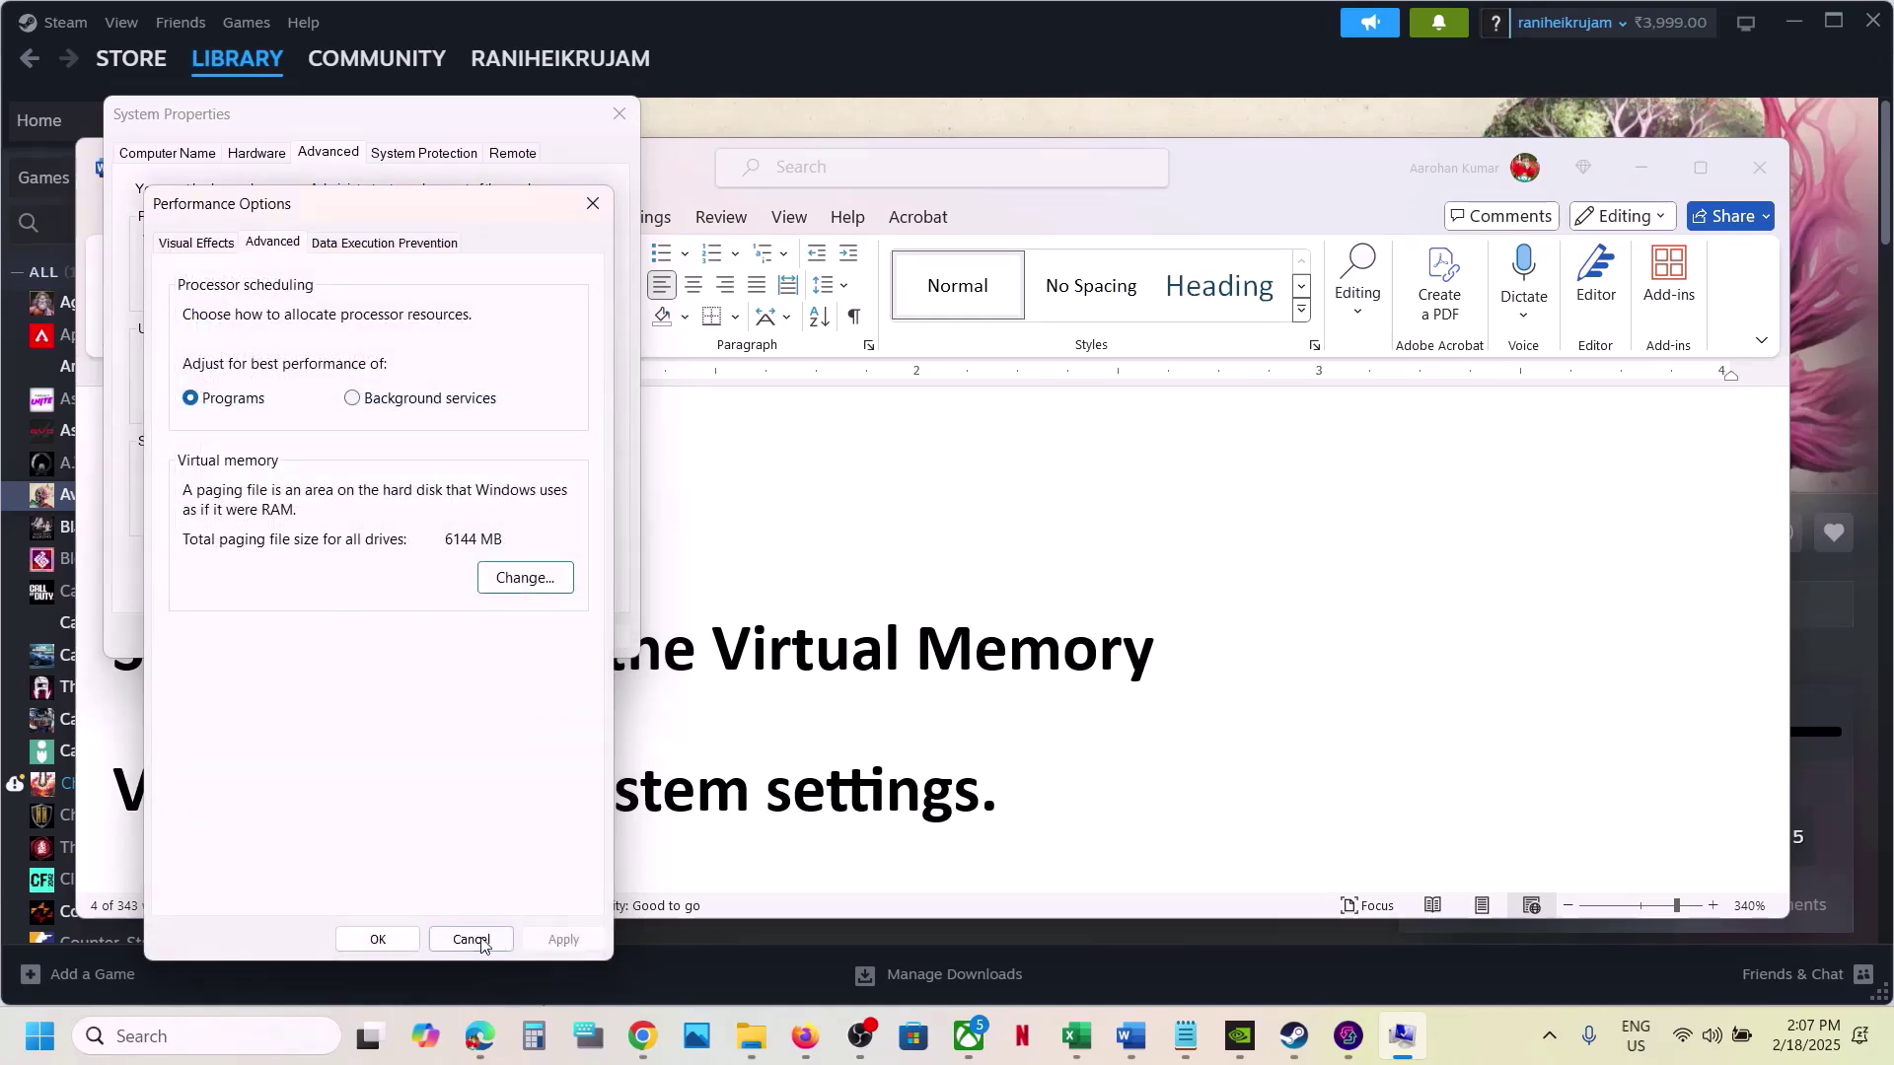
left_click(401, 940)
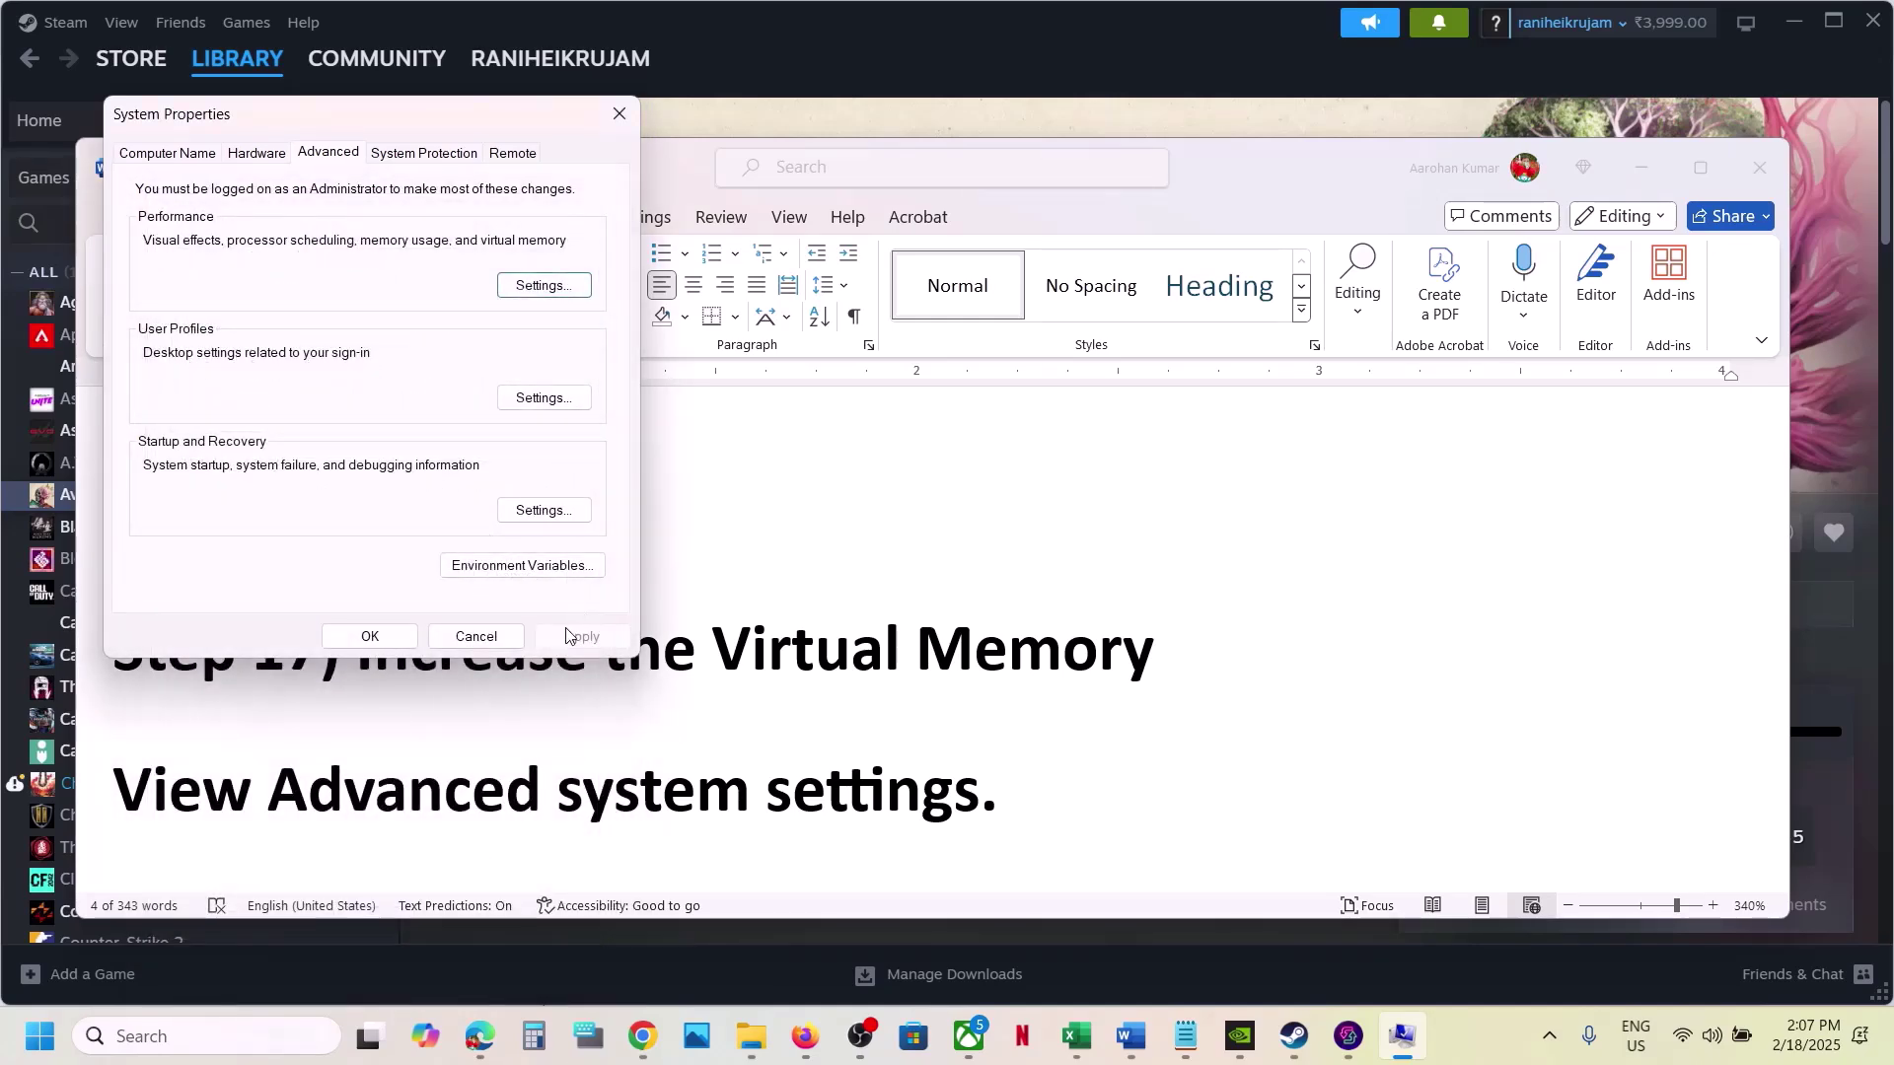
left_click(377, 637)
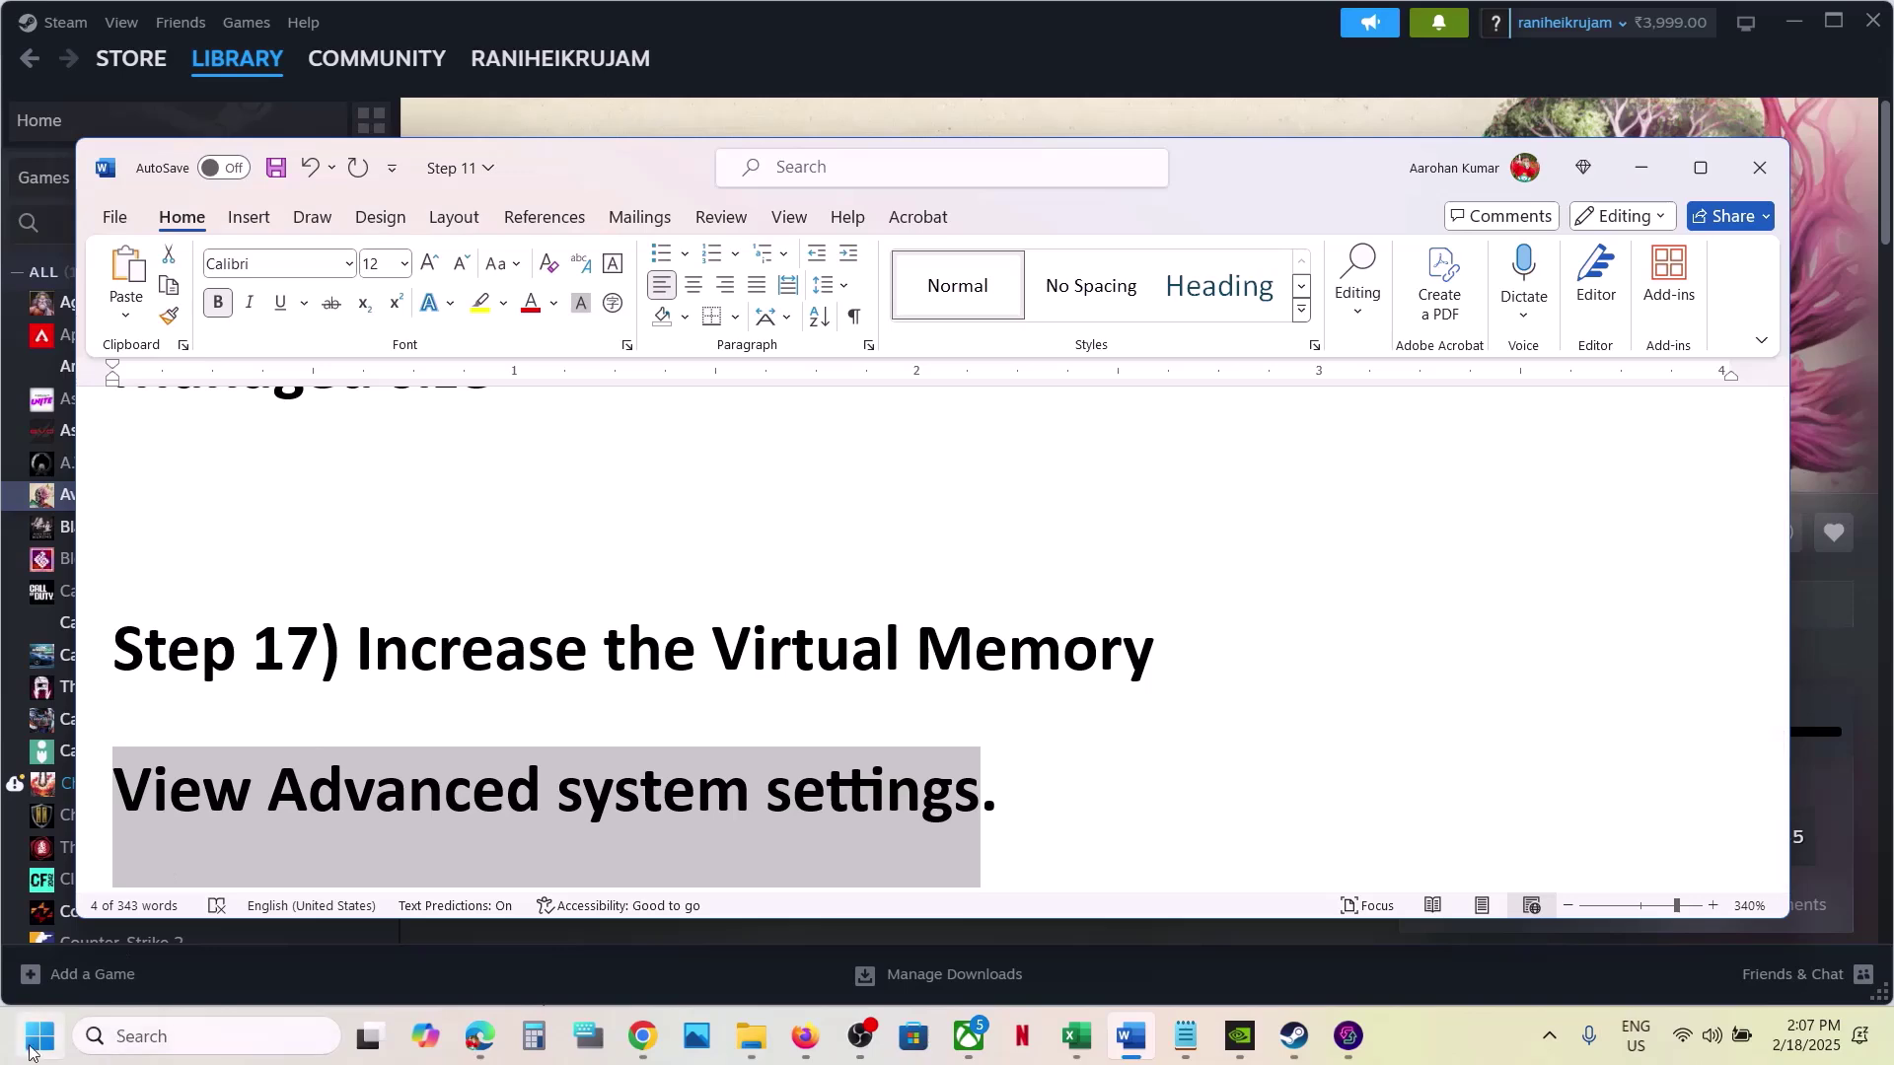
- View the computer's power options, including Restart, and dismiss them without choosing one
left_click(39, 1035)
left_click(717, 951)
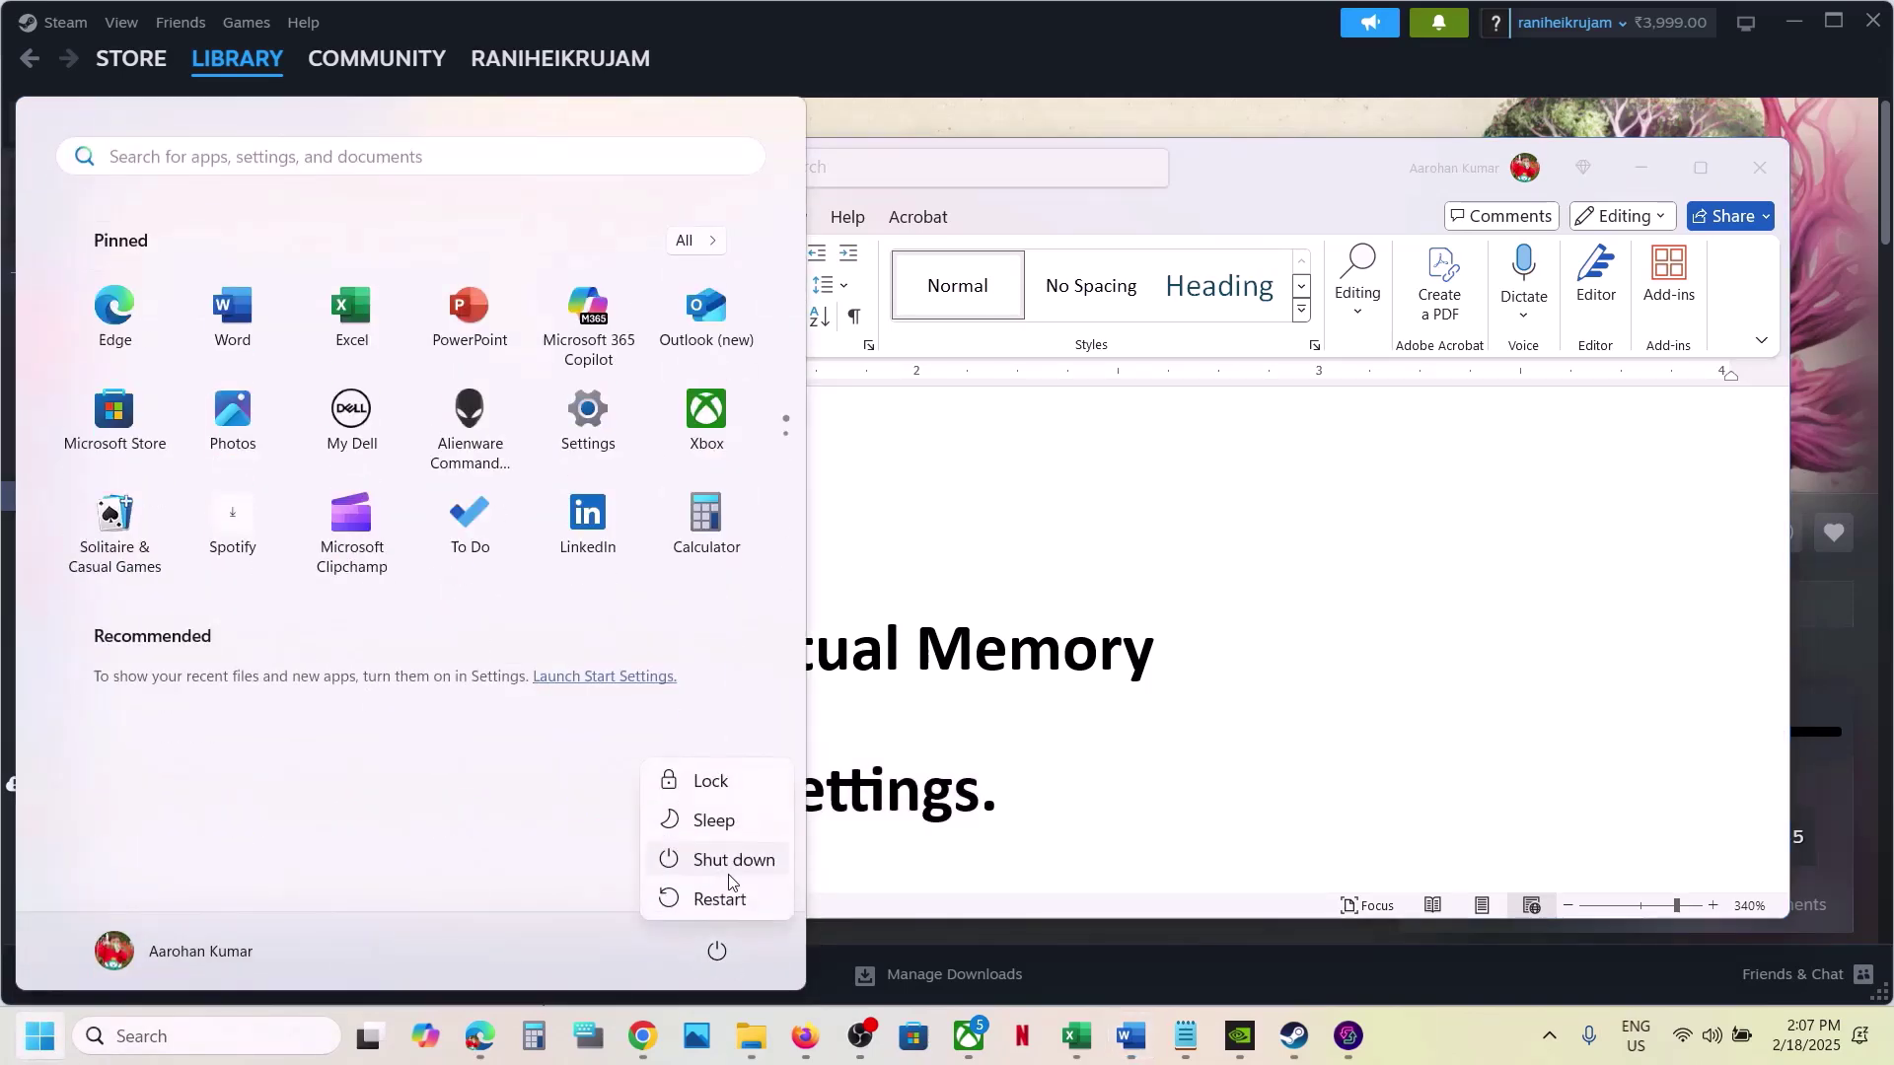
left_click(915, 843)
left_click(939, 735)
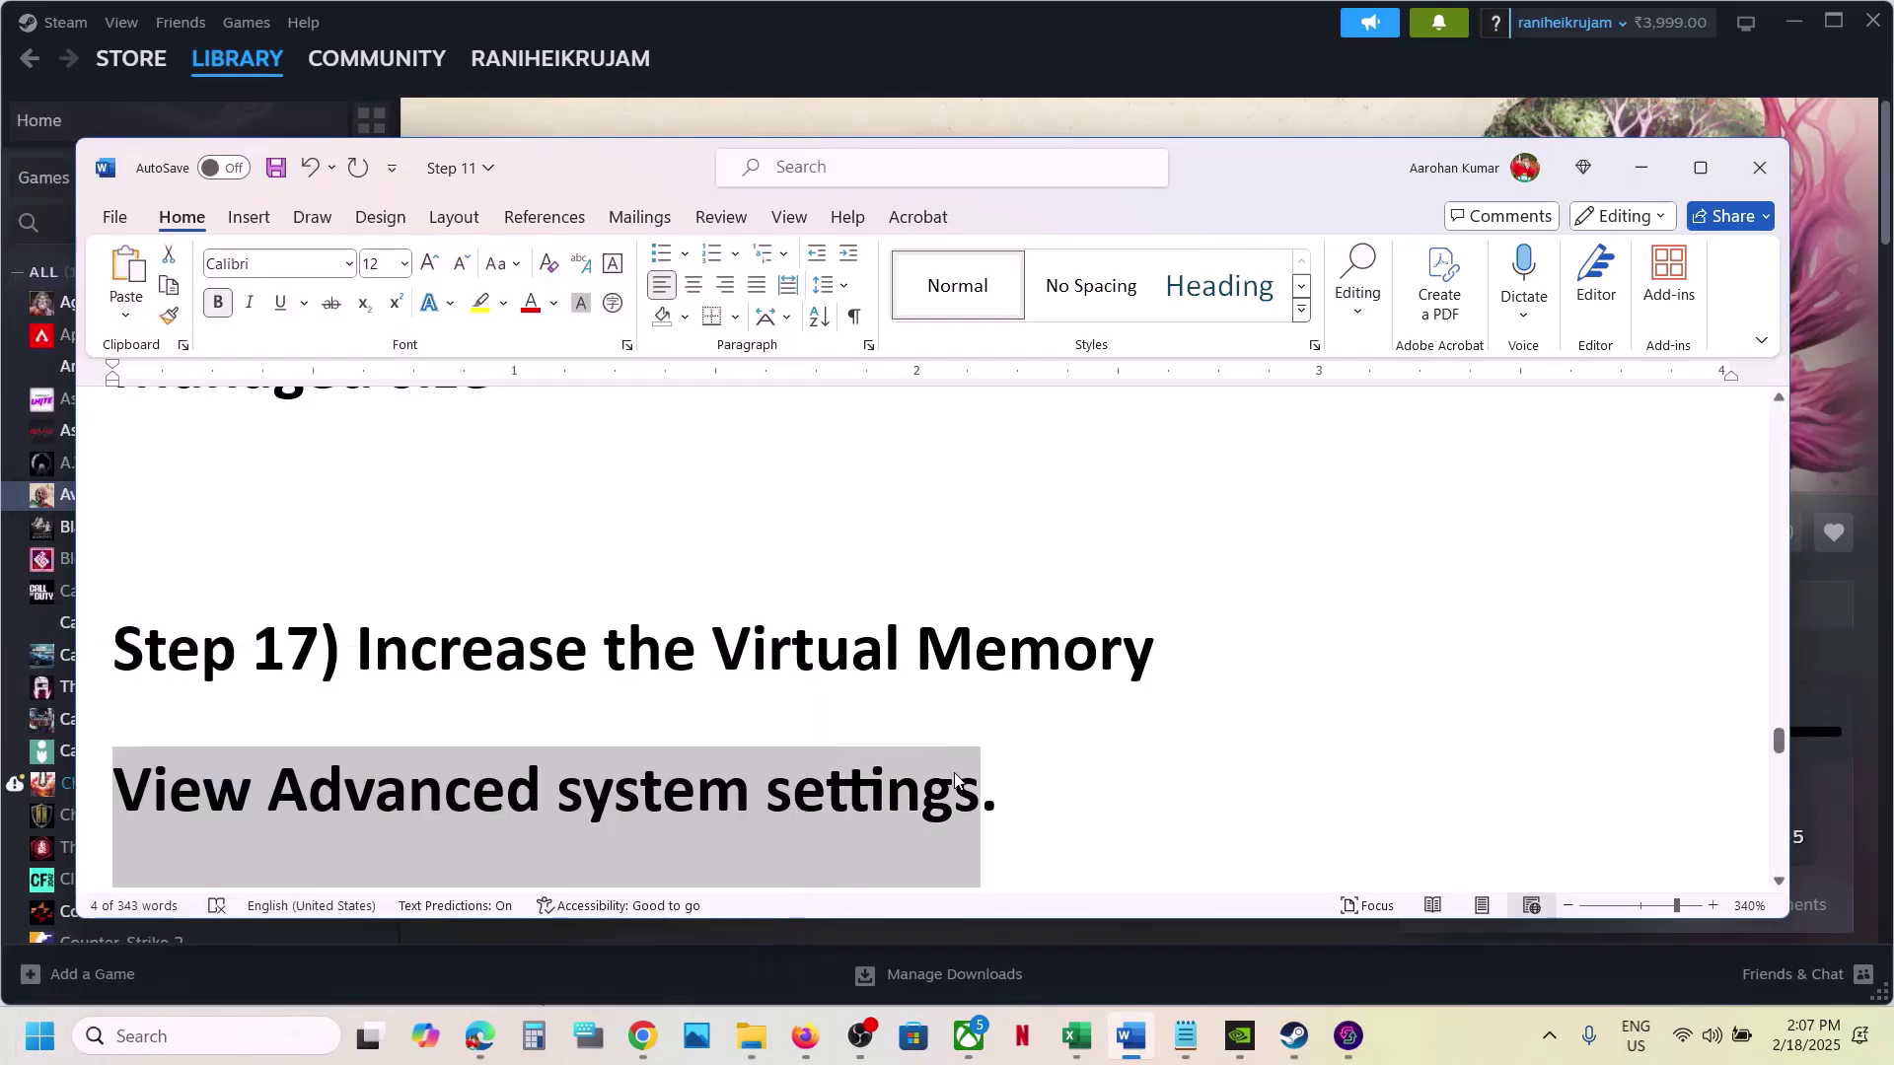
- Search Windows for the copied "View Advanced system settings" text and open the Virtual Memory settings from the performance options
key("ctrl+c")
left_click(254, 1037)
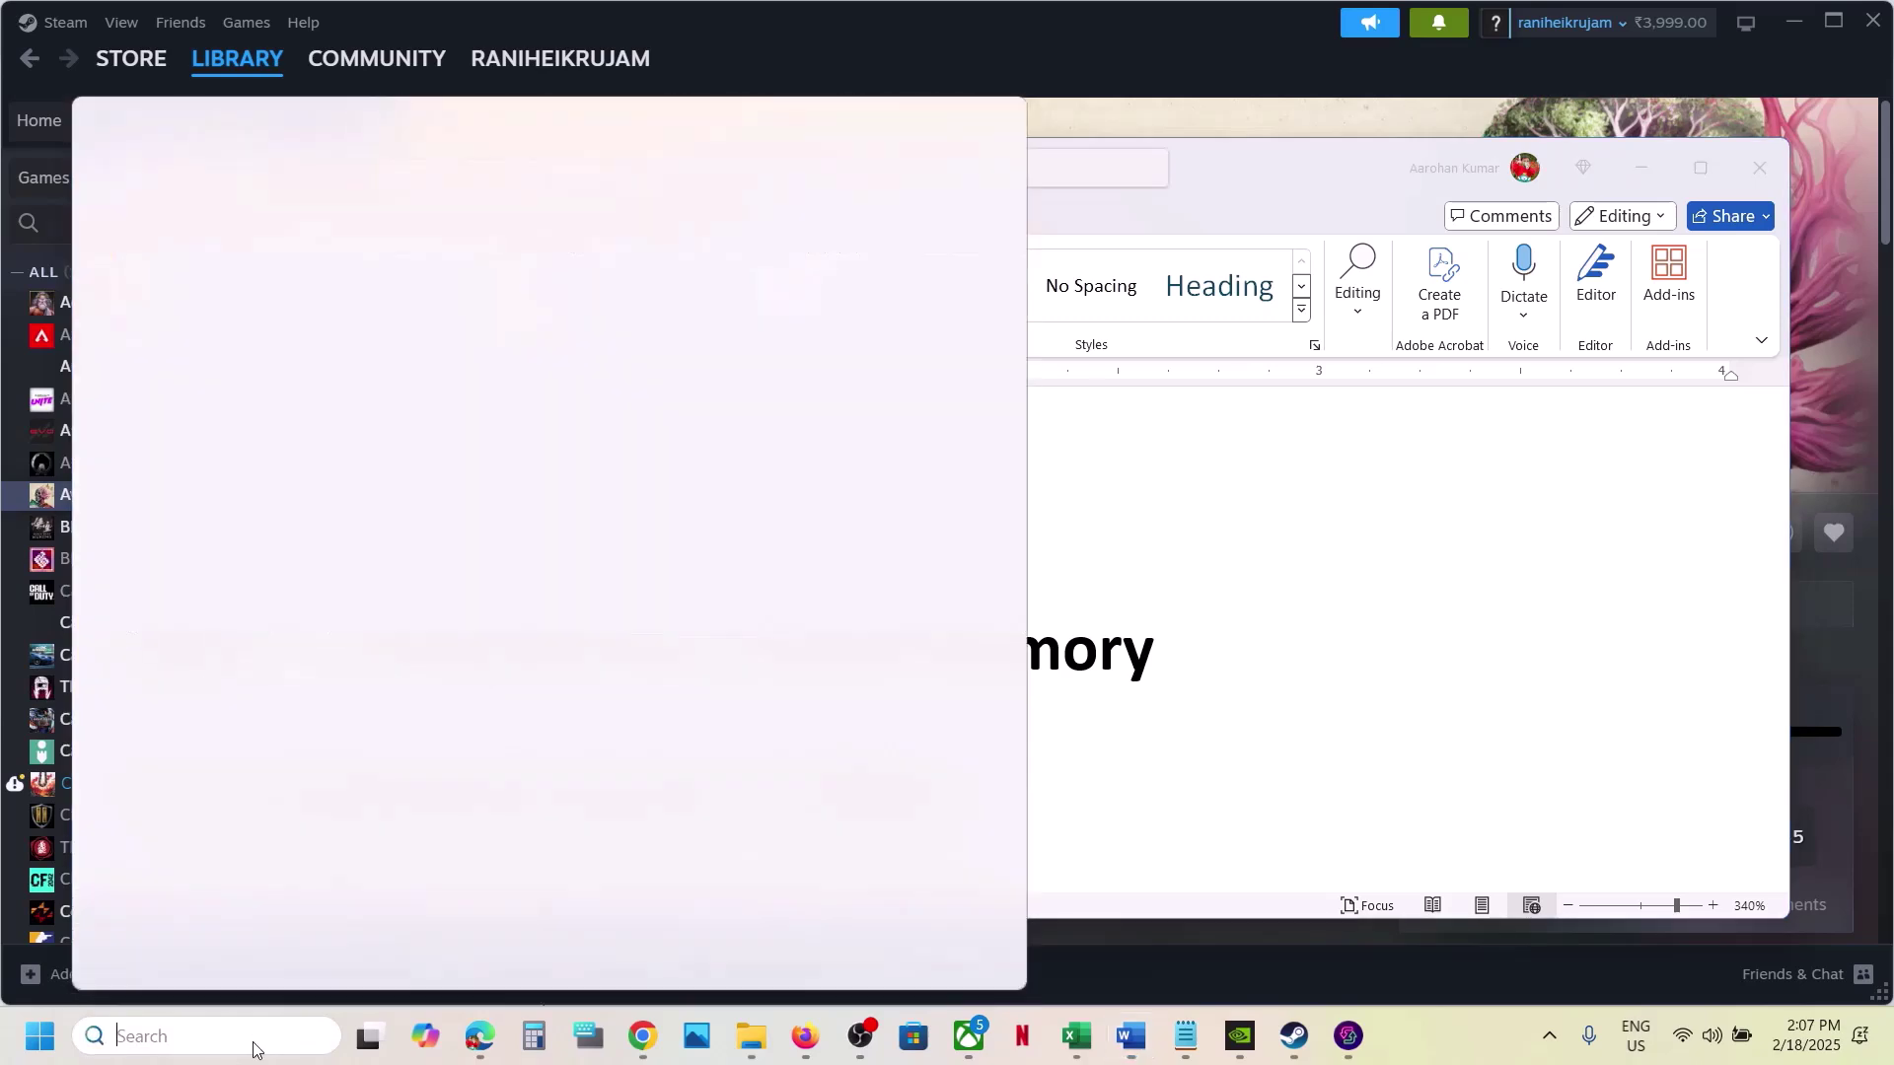
key("ctrl+v")
key("Return")
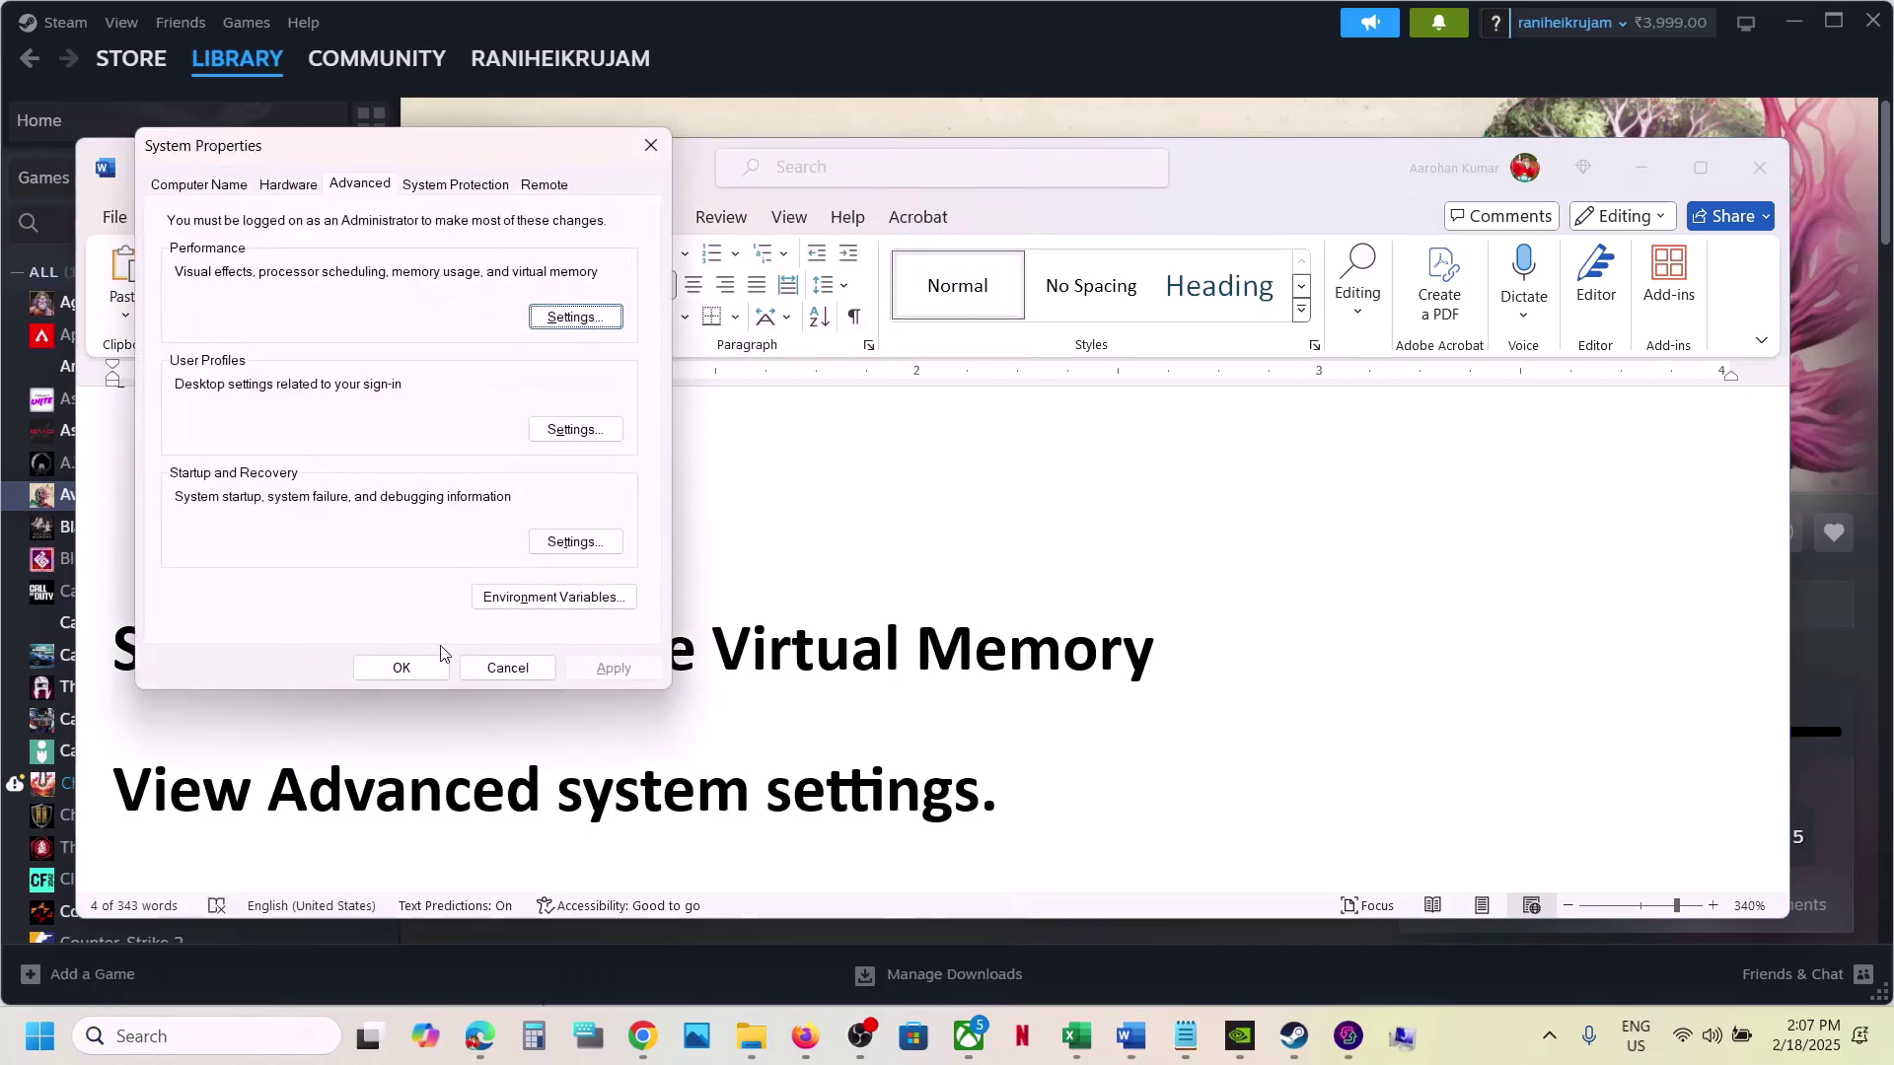
left_click(571, 325)
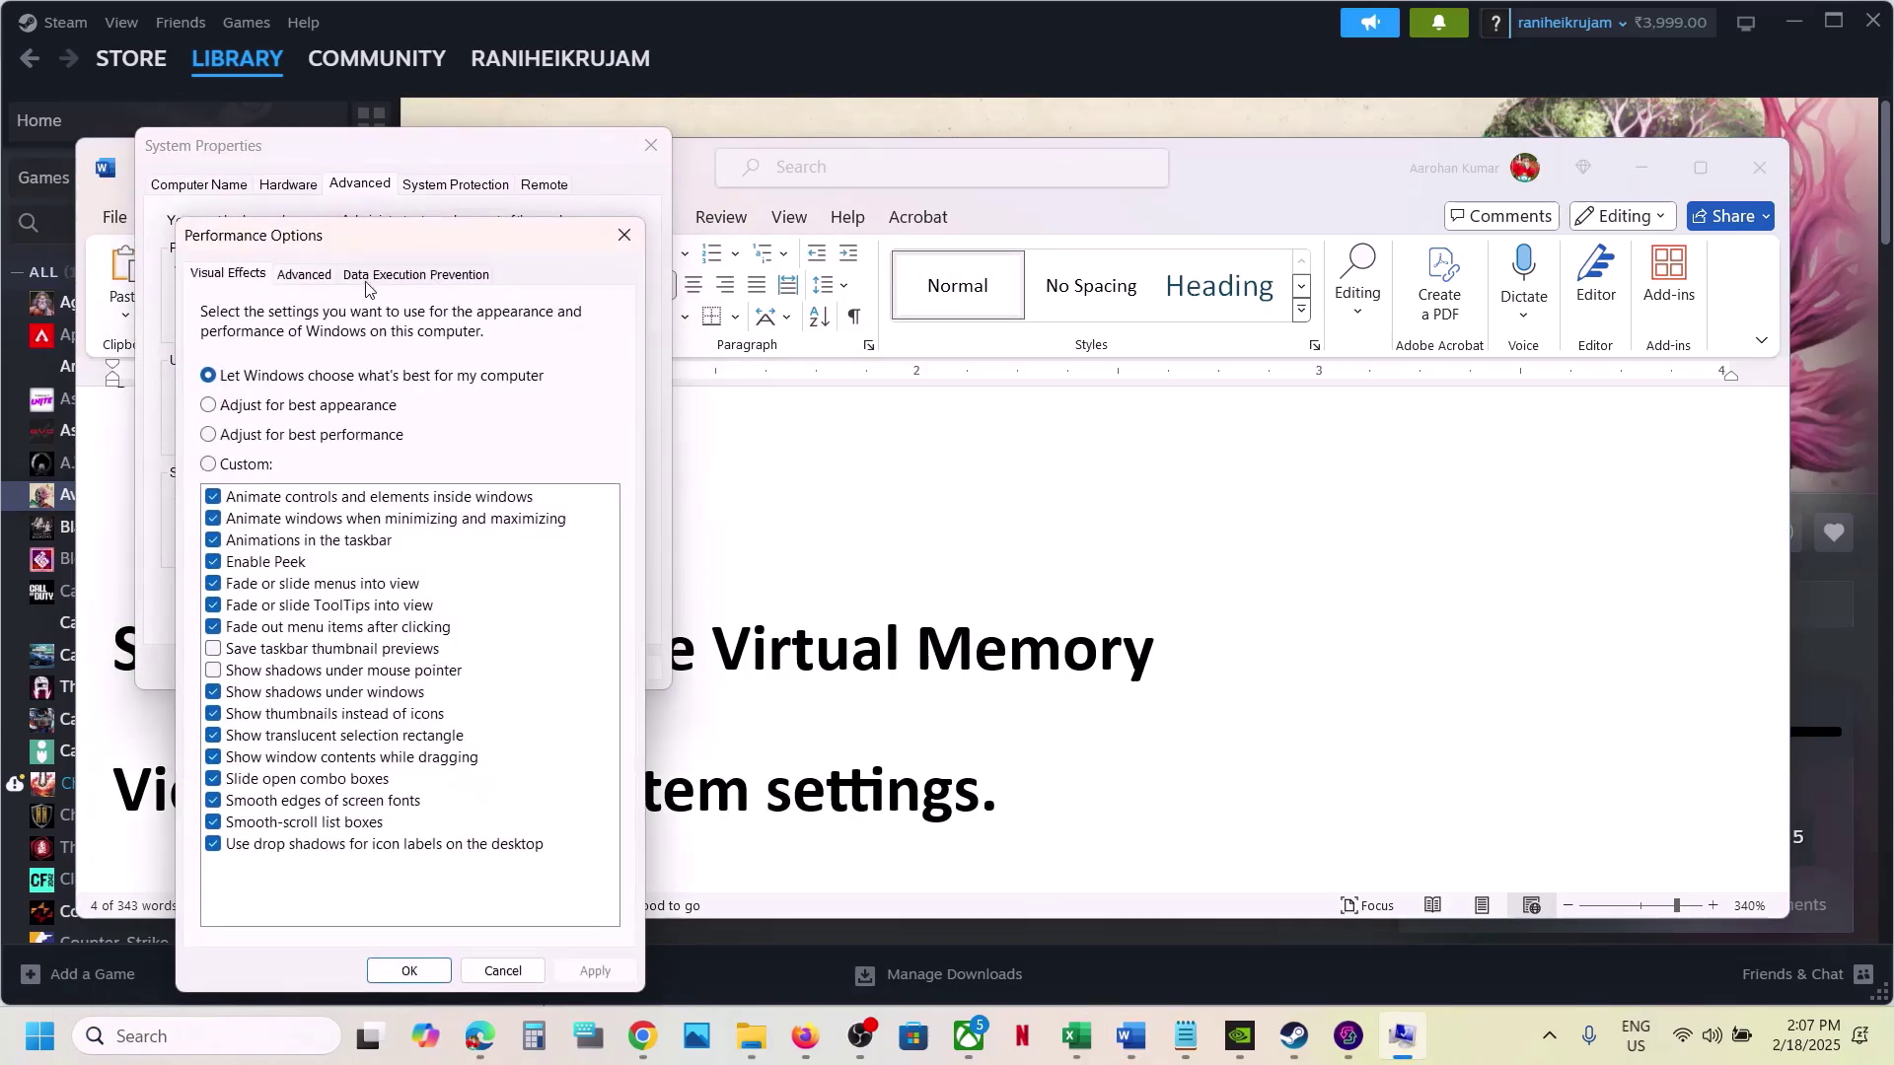
left_click(299, 276)
left_click(557, 622)
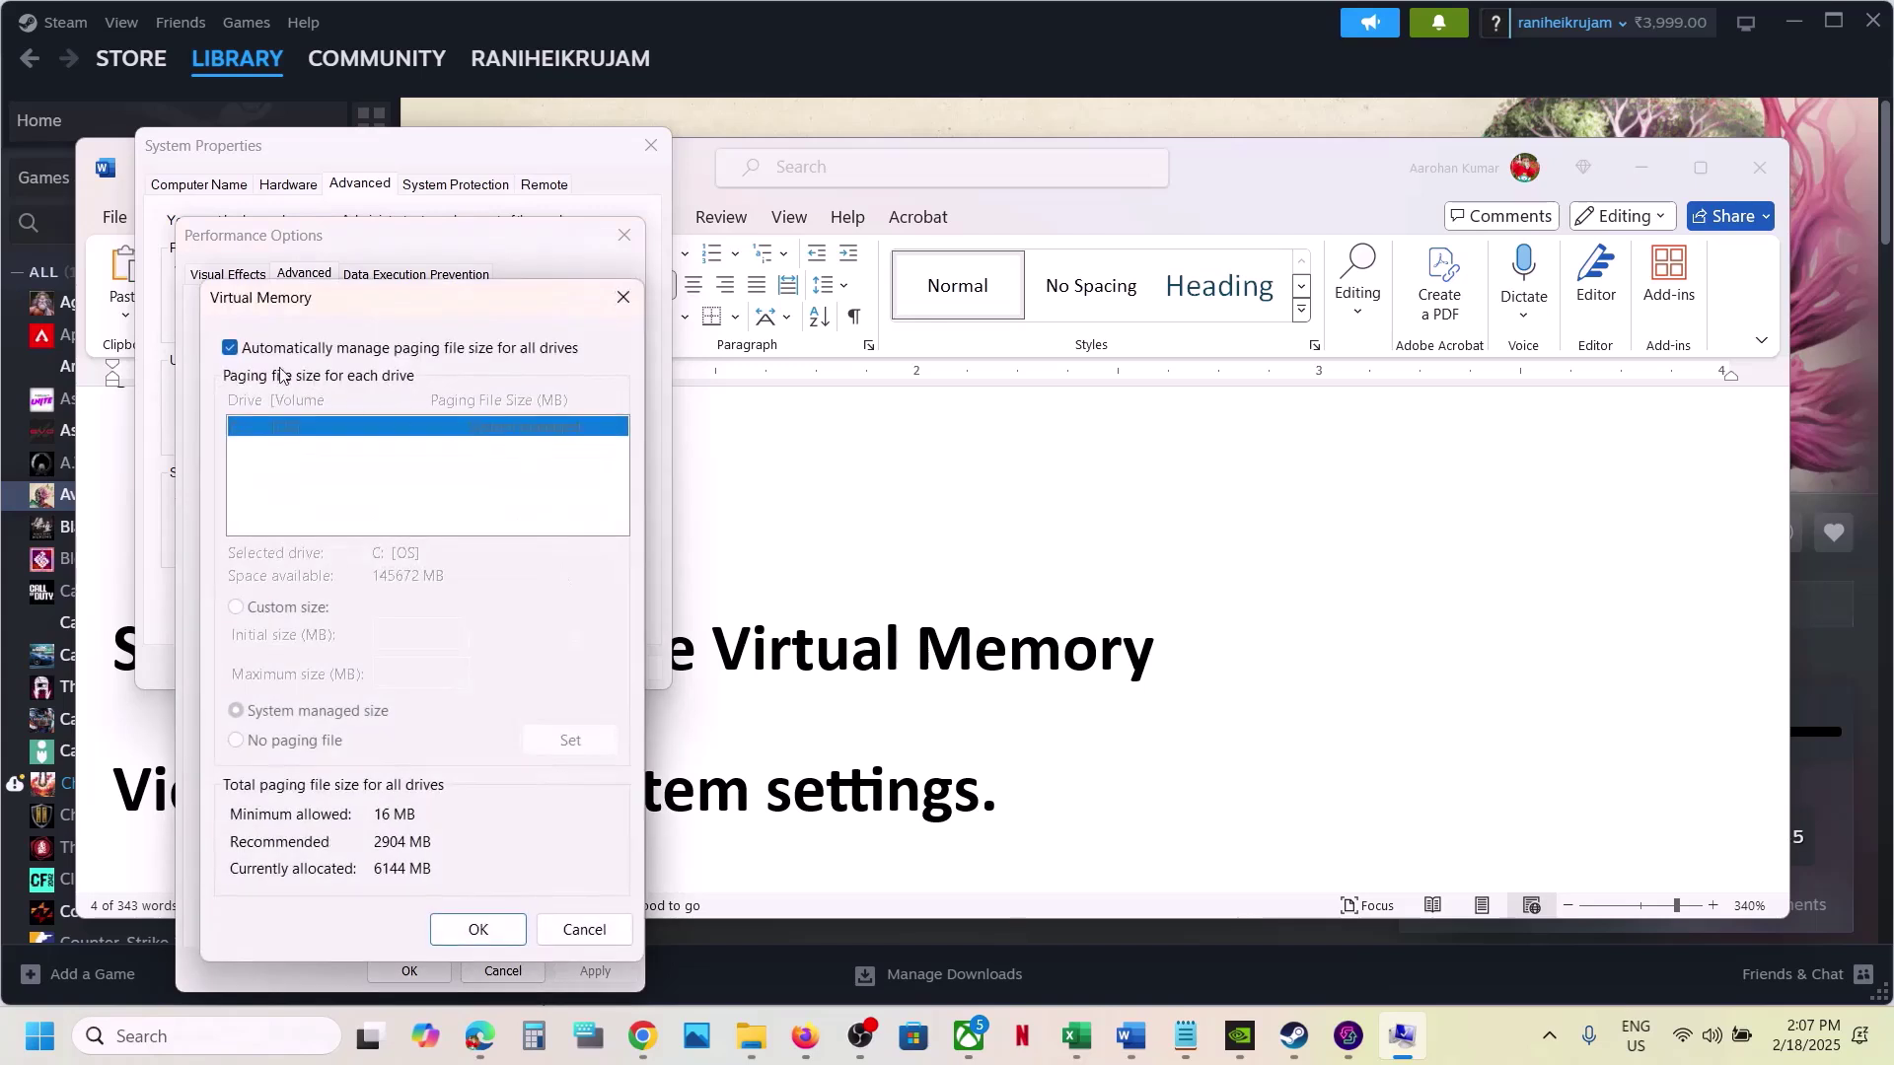
- Turn off automatic paging file management, set drive C: to System managed size, apply the changes, and dismiss the restart prompt
left_click(230, 349)
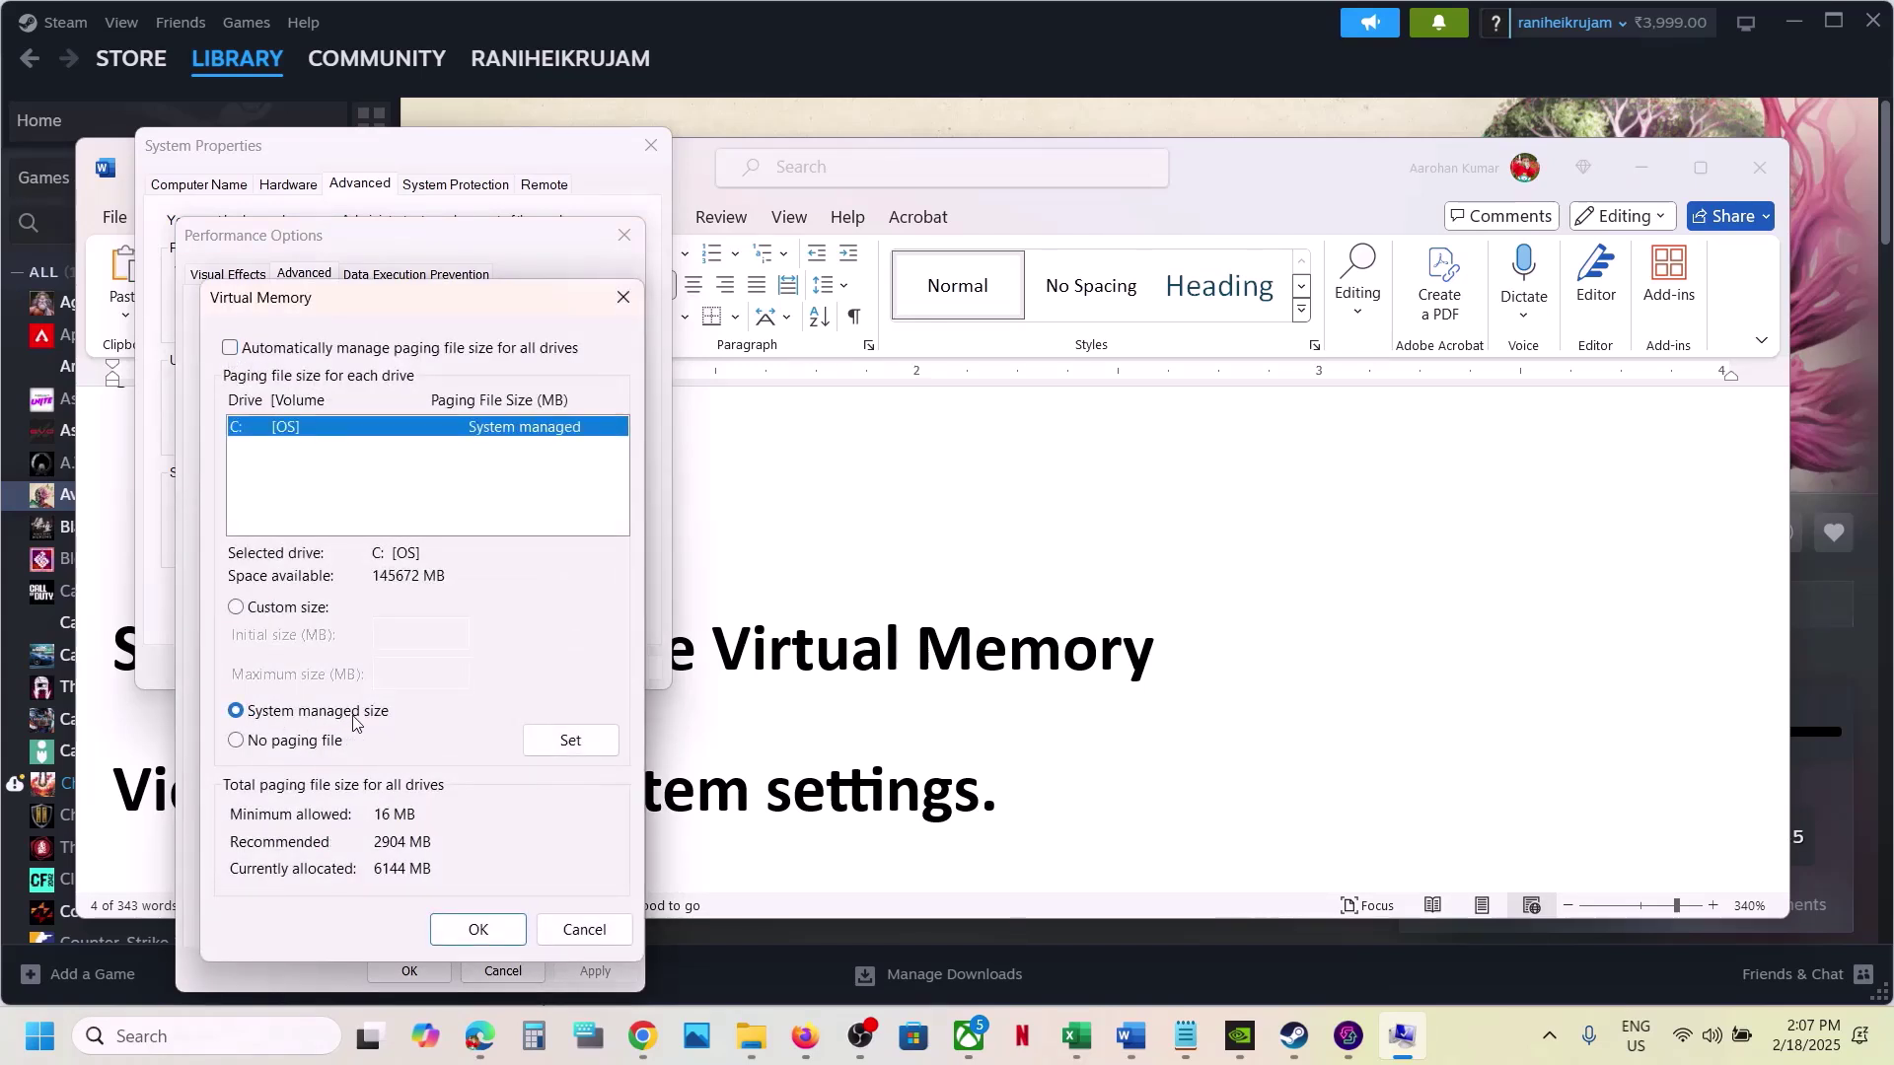
left_click(572, 742)
left_click(493, 937)
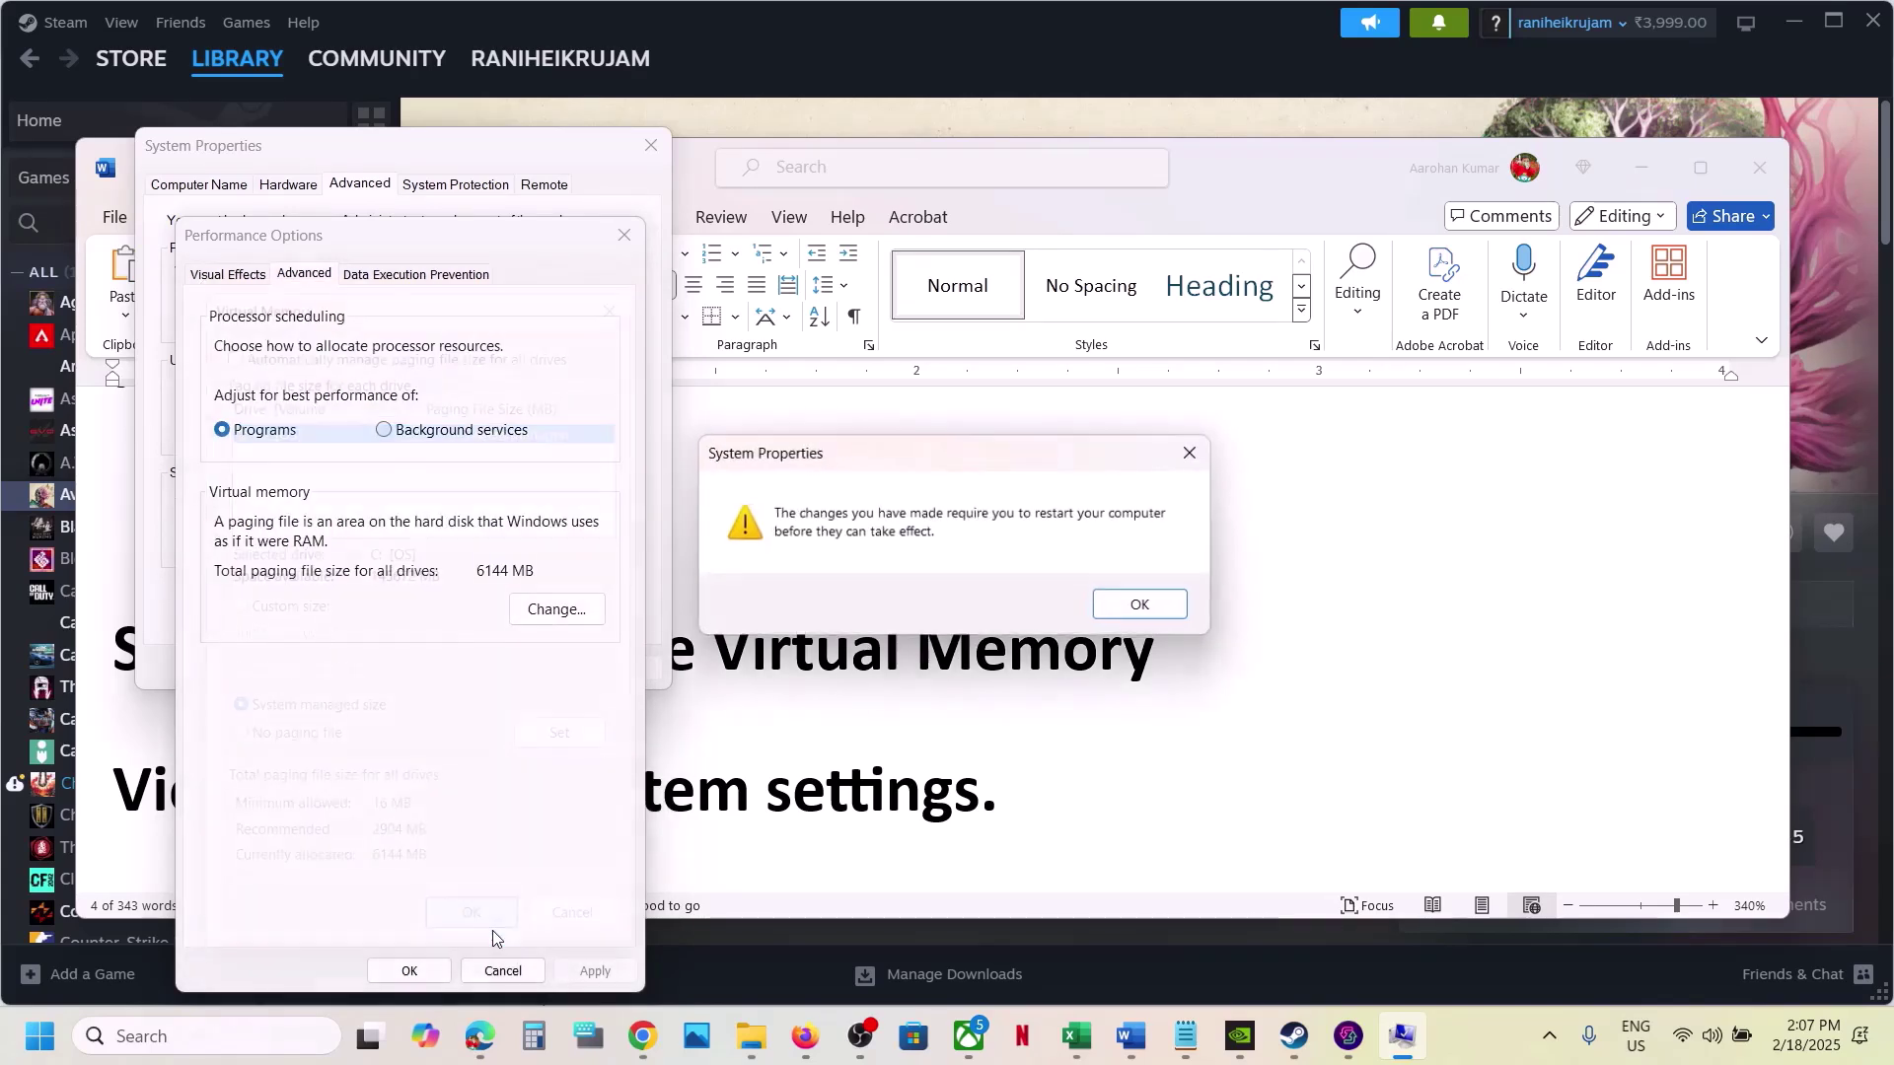
left_click(1147, 608)
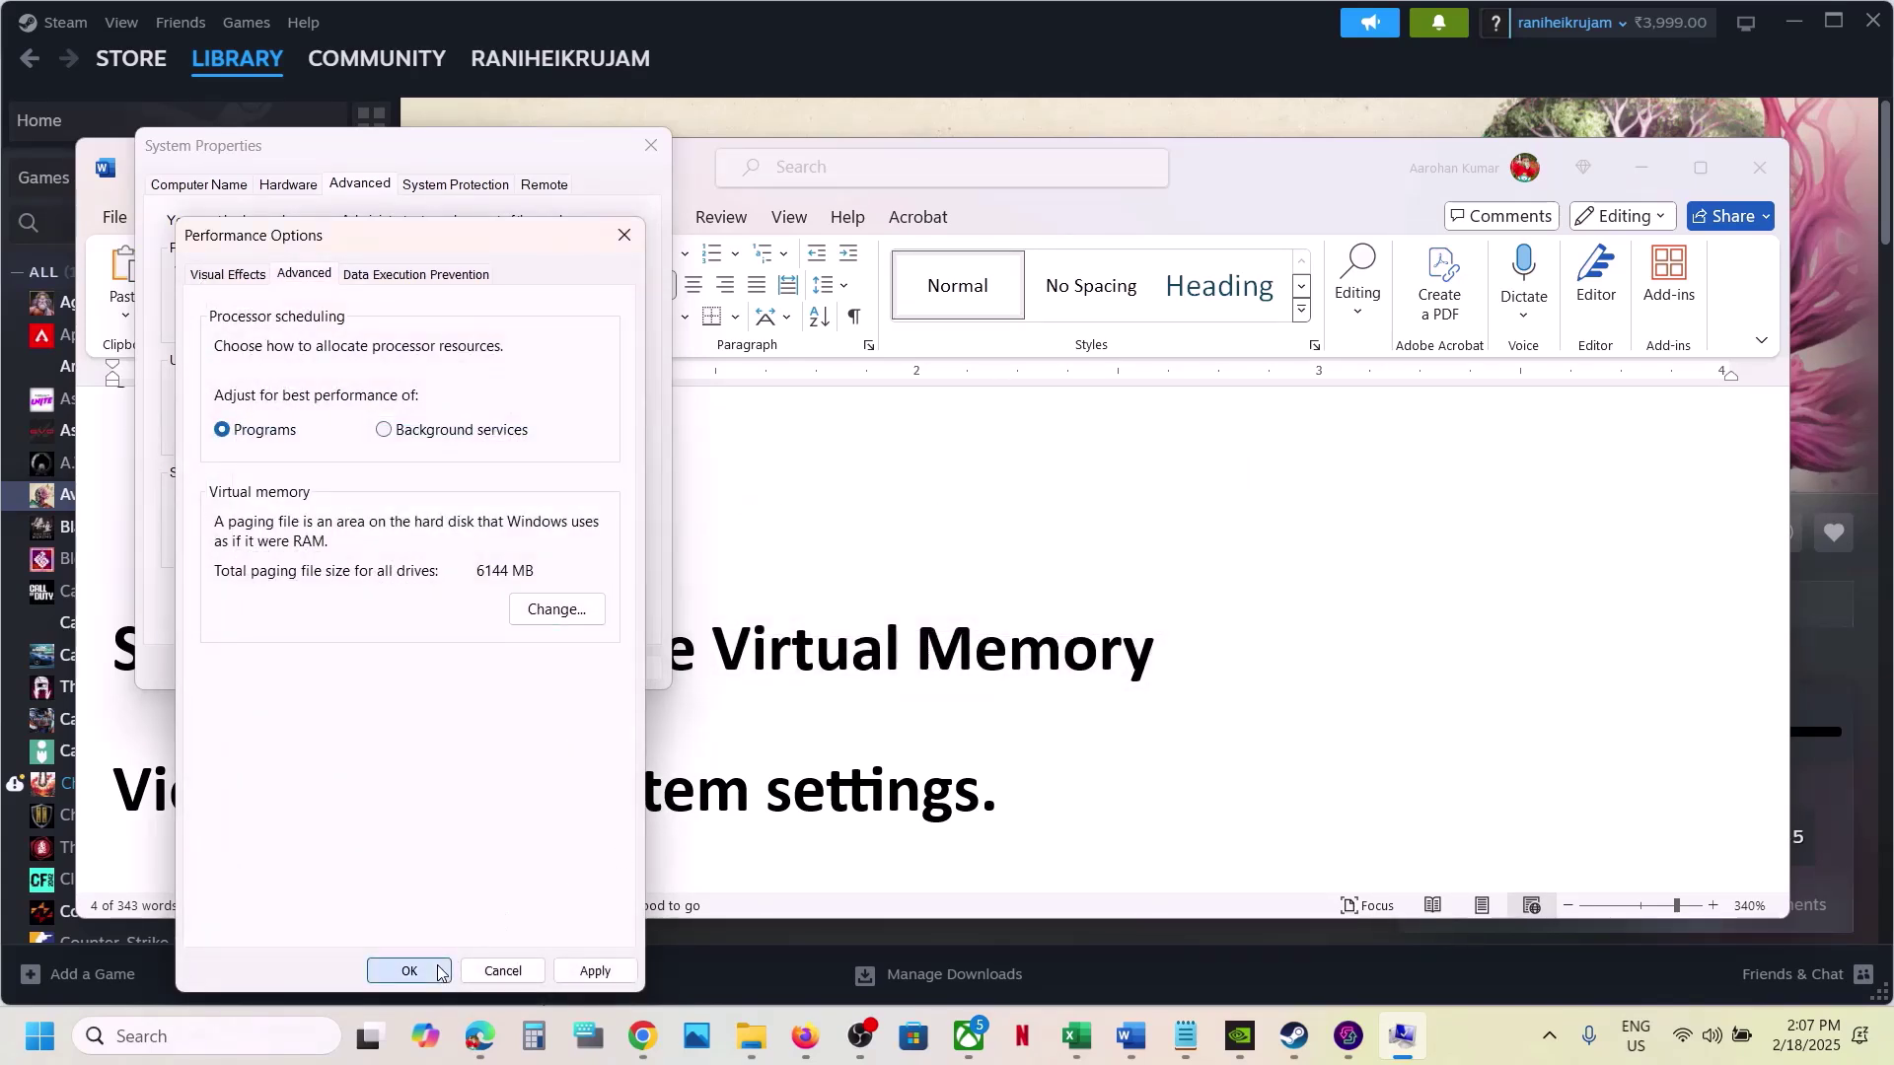
left_click(590, 970)
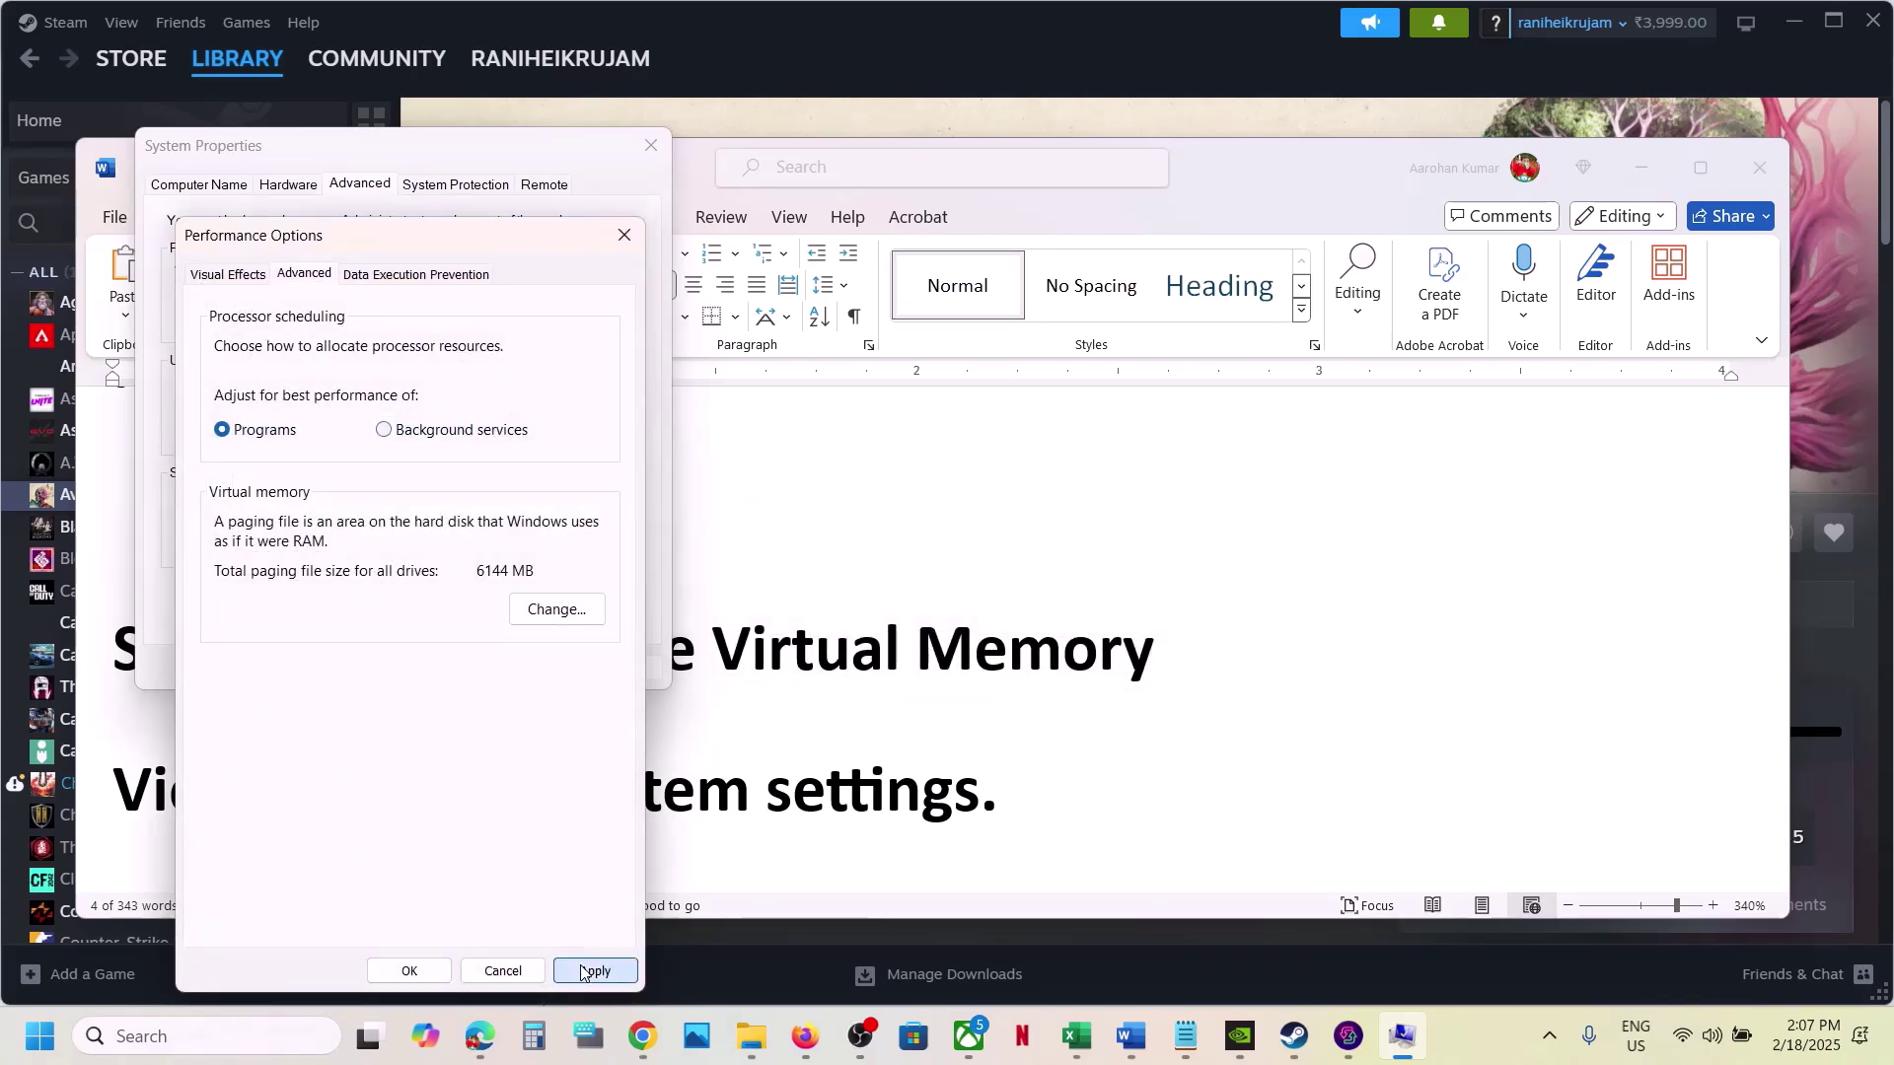
left_click(428, 968)
left_click(402, 668)
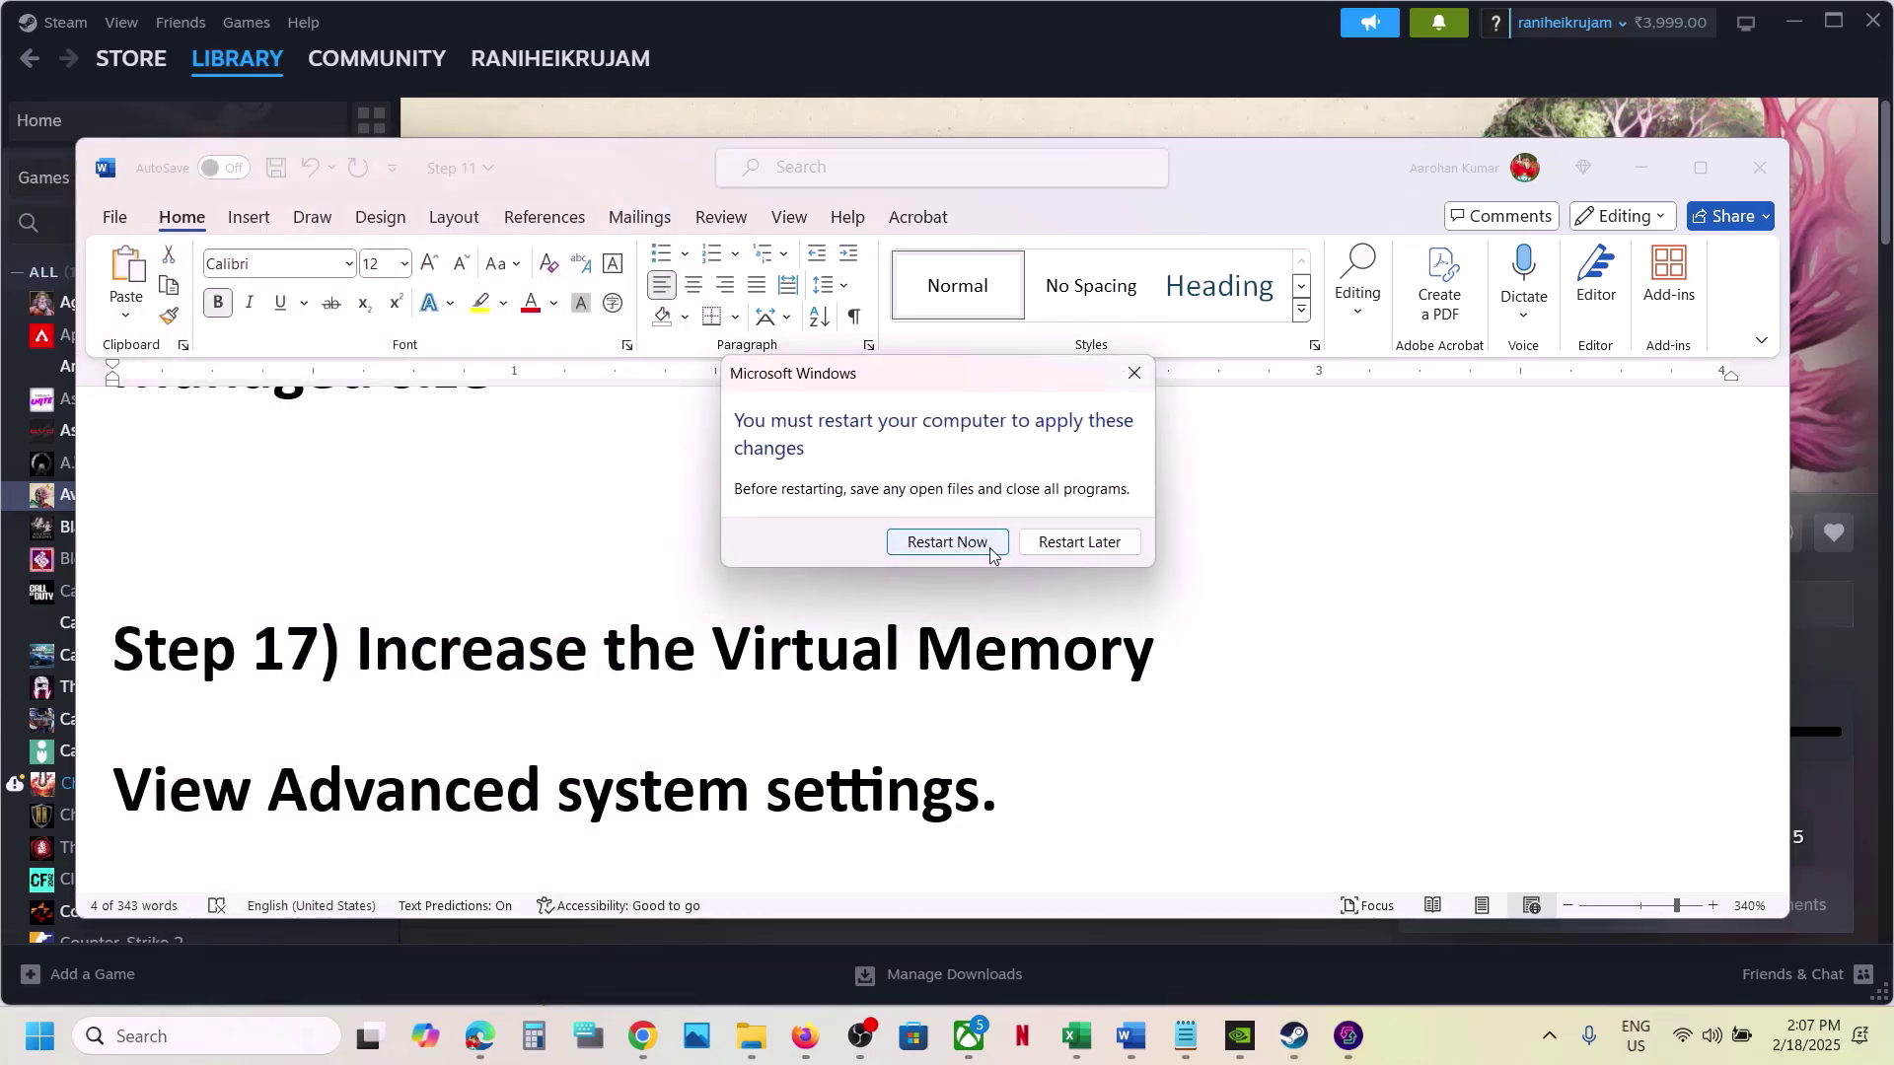
left_click(1134, 373)
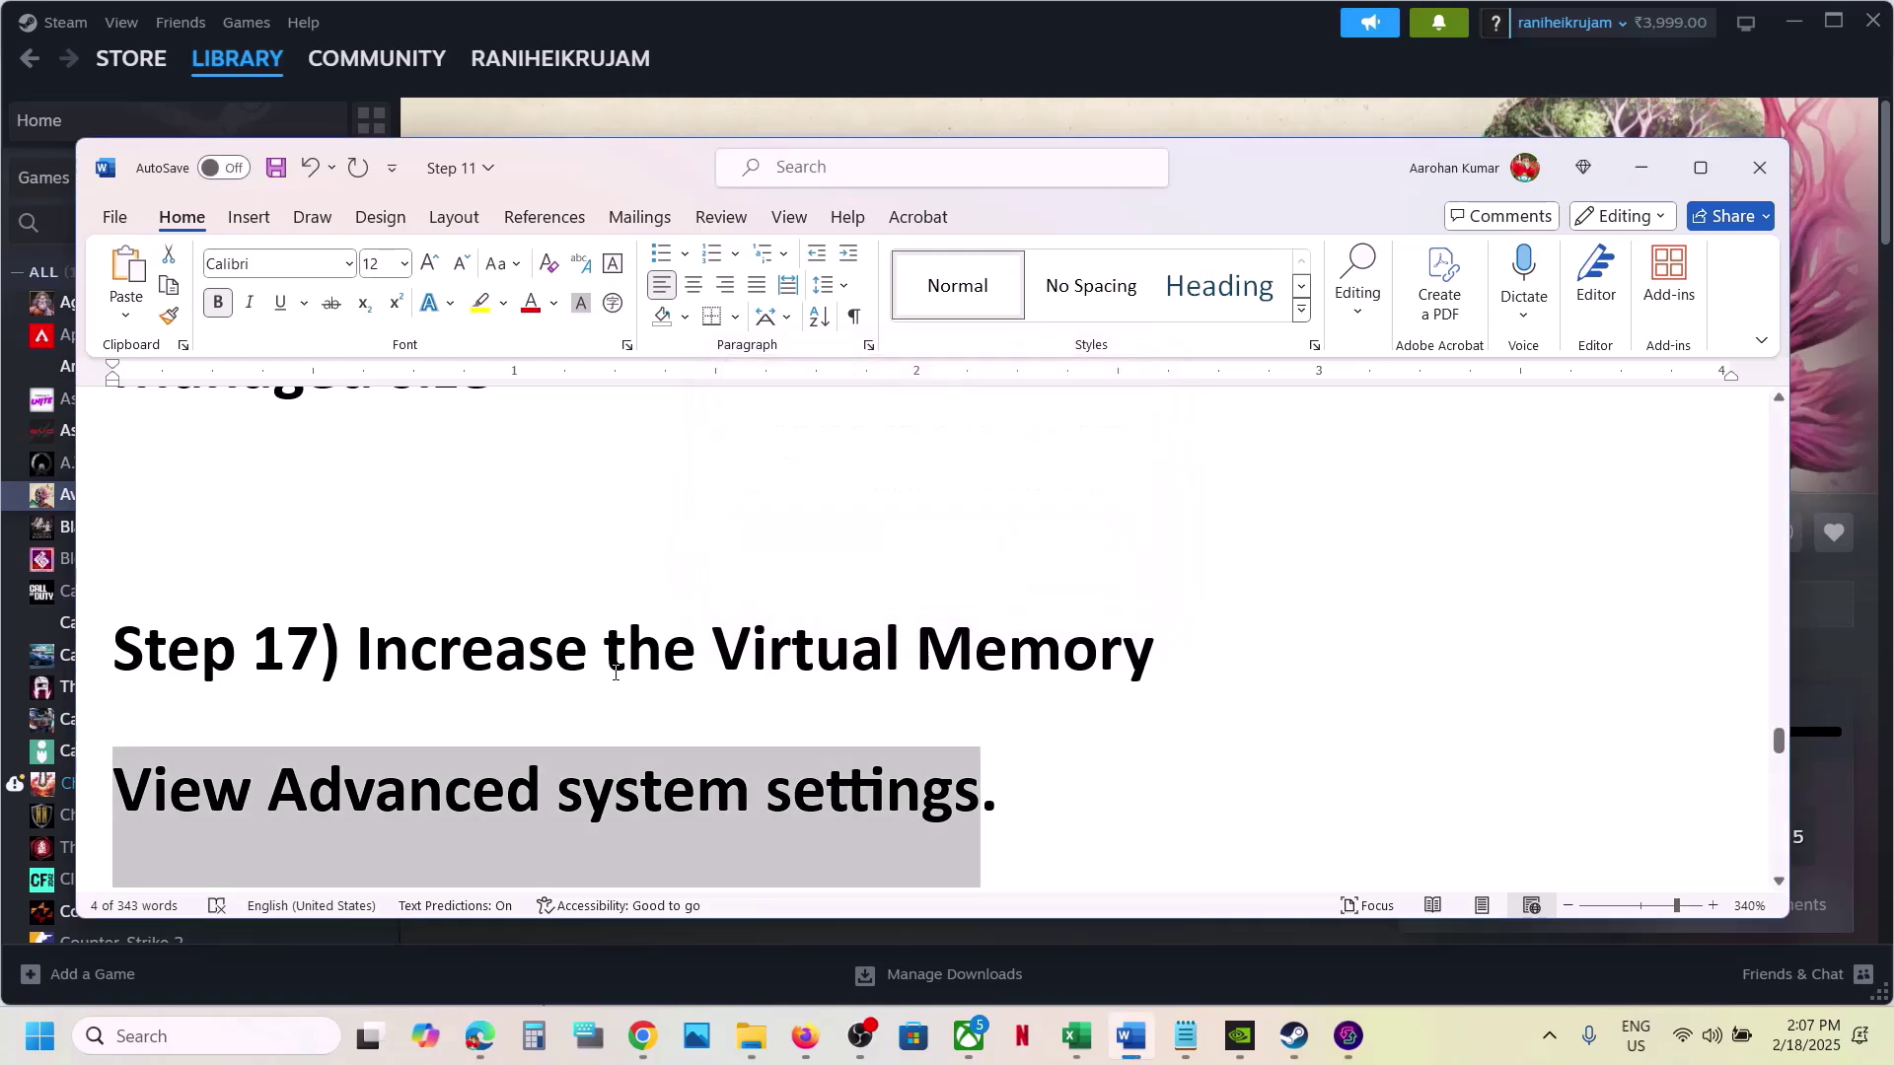
- Highlight "Increase the Virtual Memory" in Step 17 and clear the selection
scroll(614, 678, "down", 1)
left_click_drag(357, 485, 1178, 488)
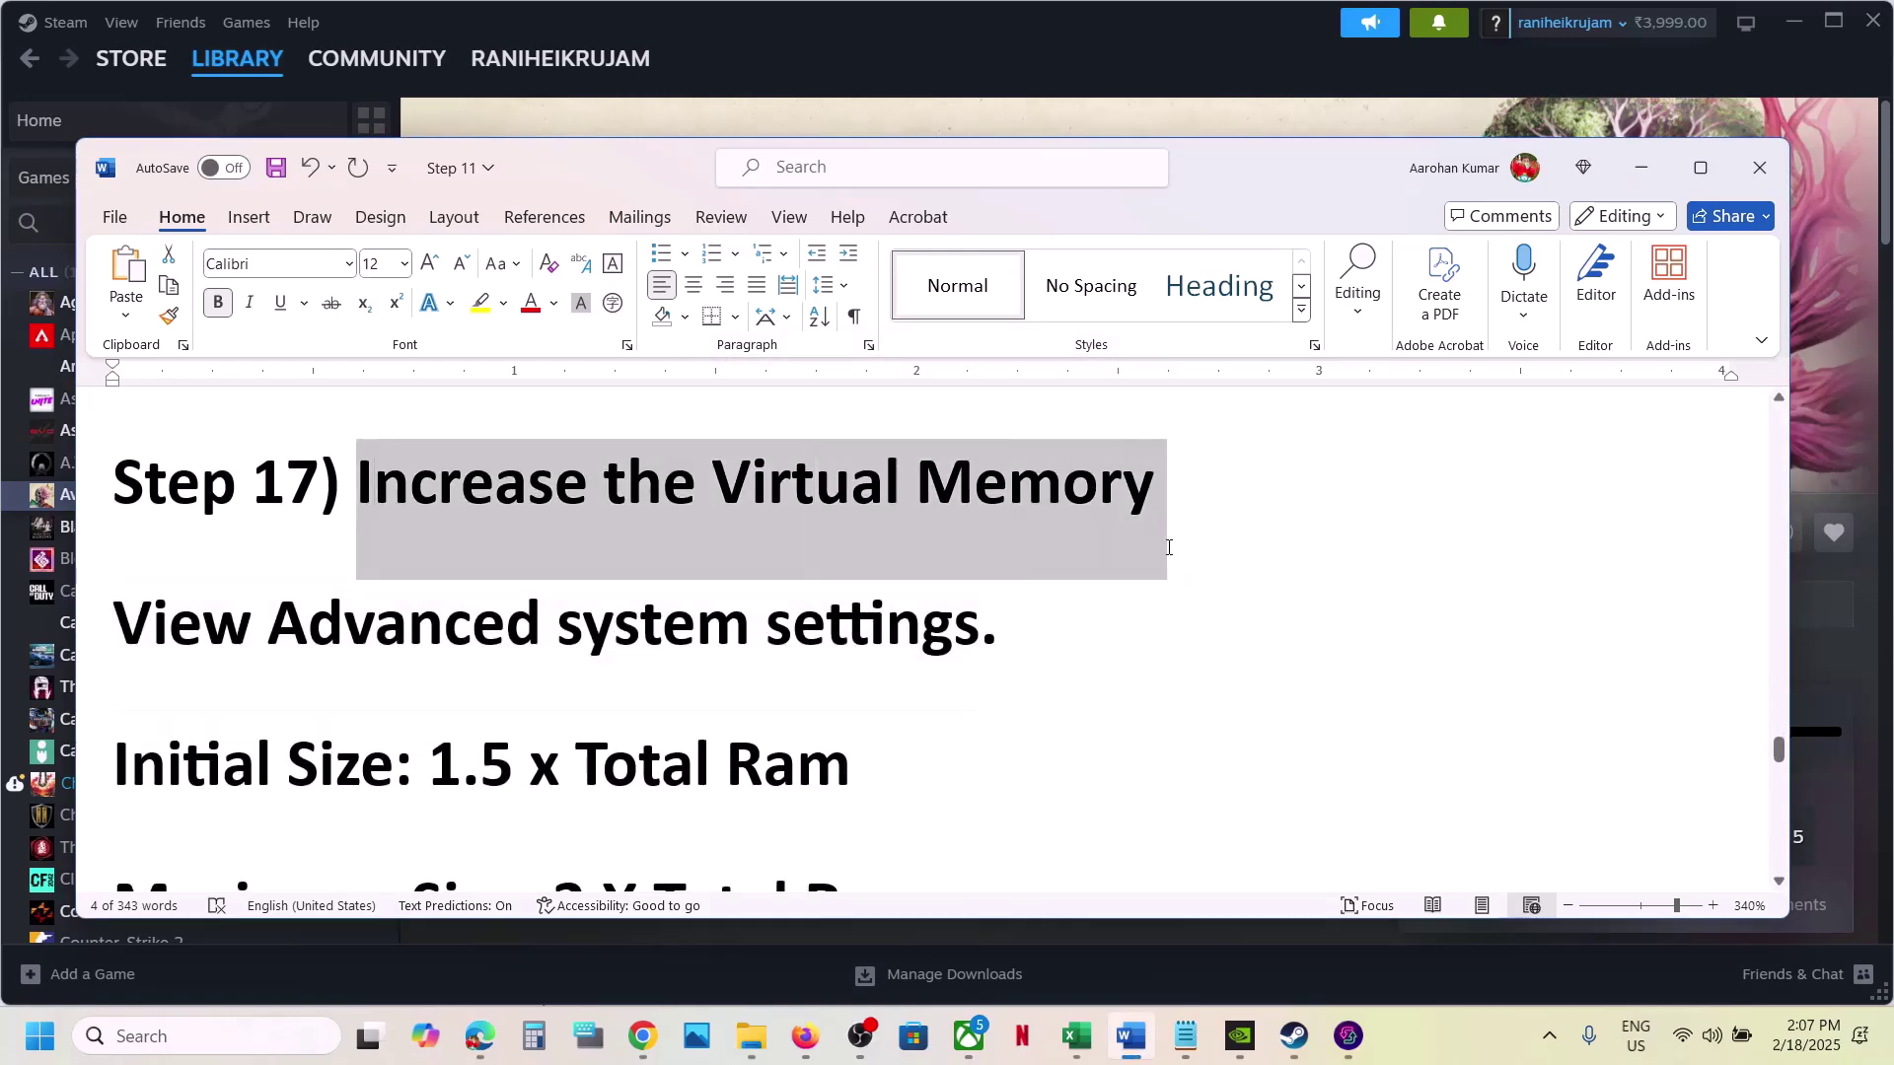
left_click(1269, 624)
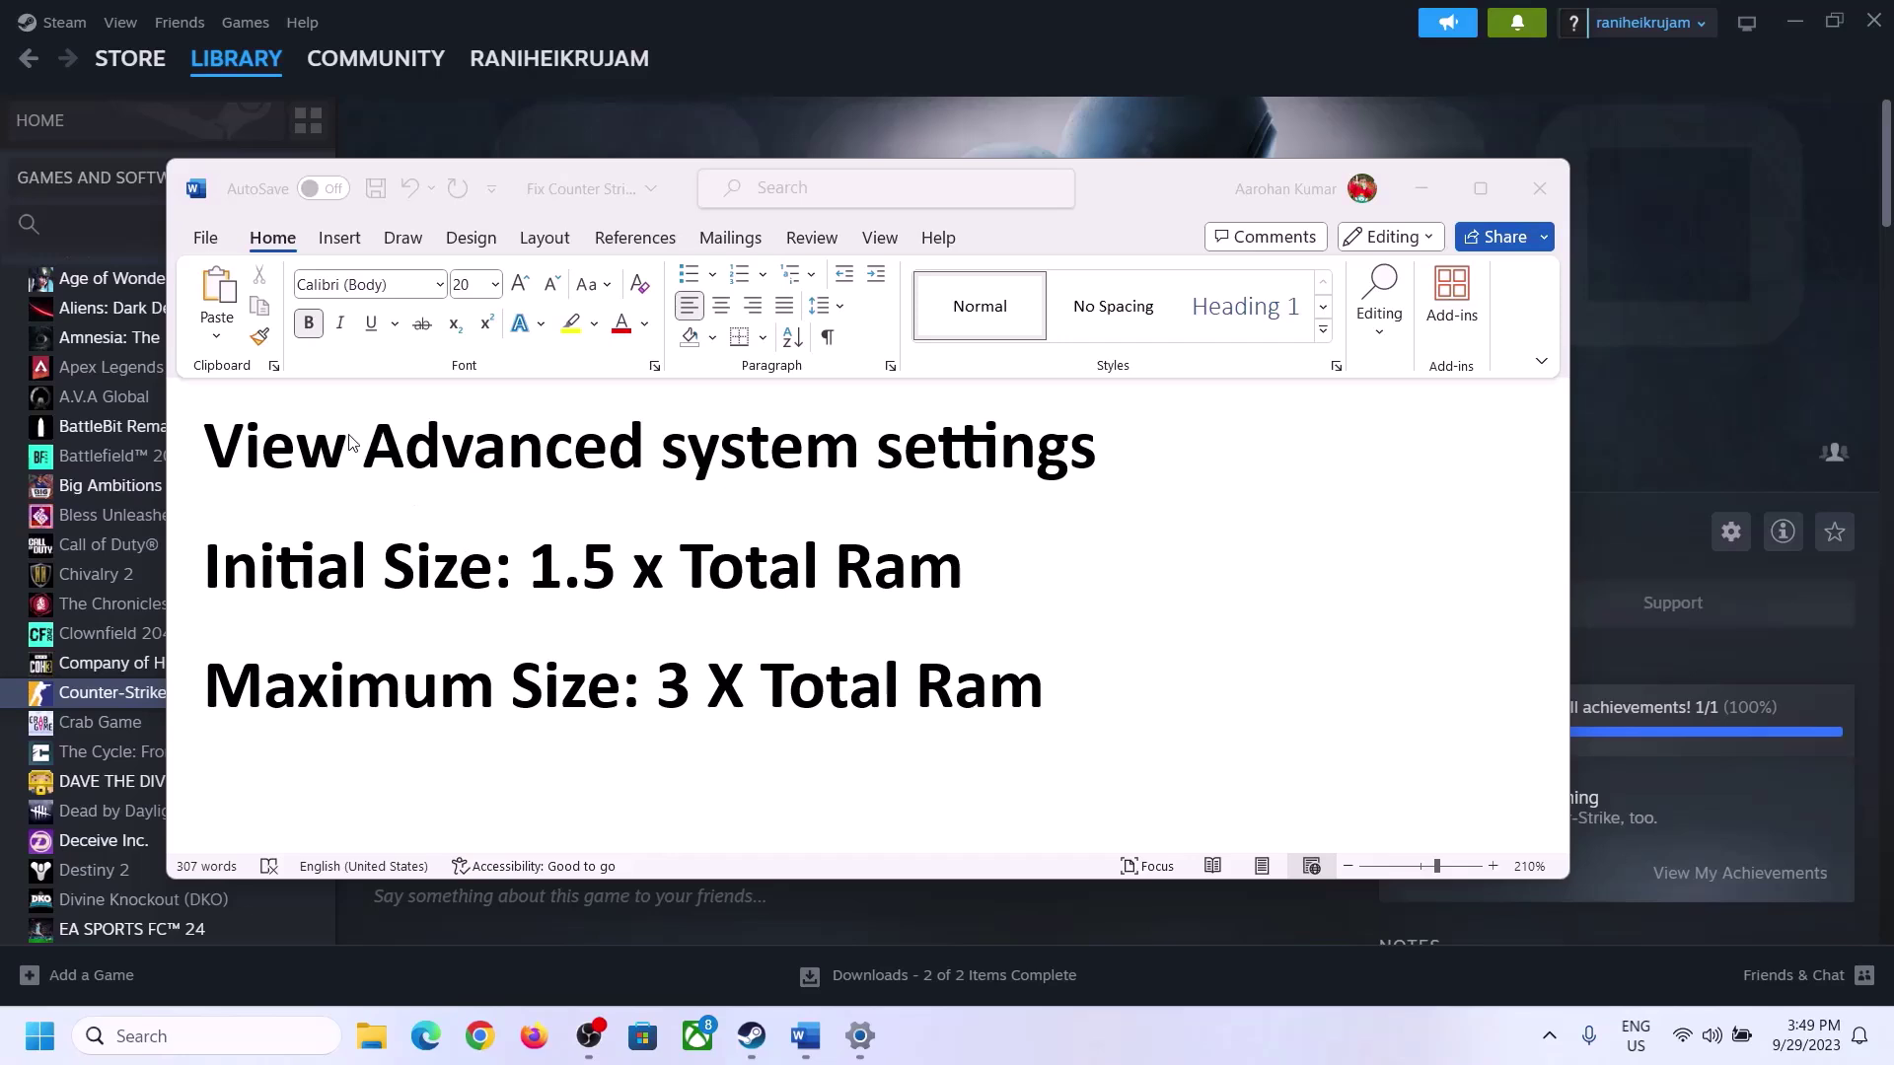
- Copy "View Advanced system settings" from the document and use it in a Windows search to open the matching Control Panel item
left_click_drag(267, 457, 1026, 484)
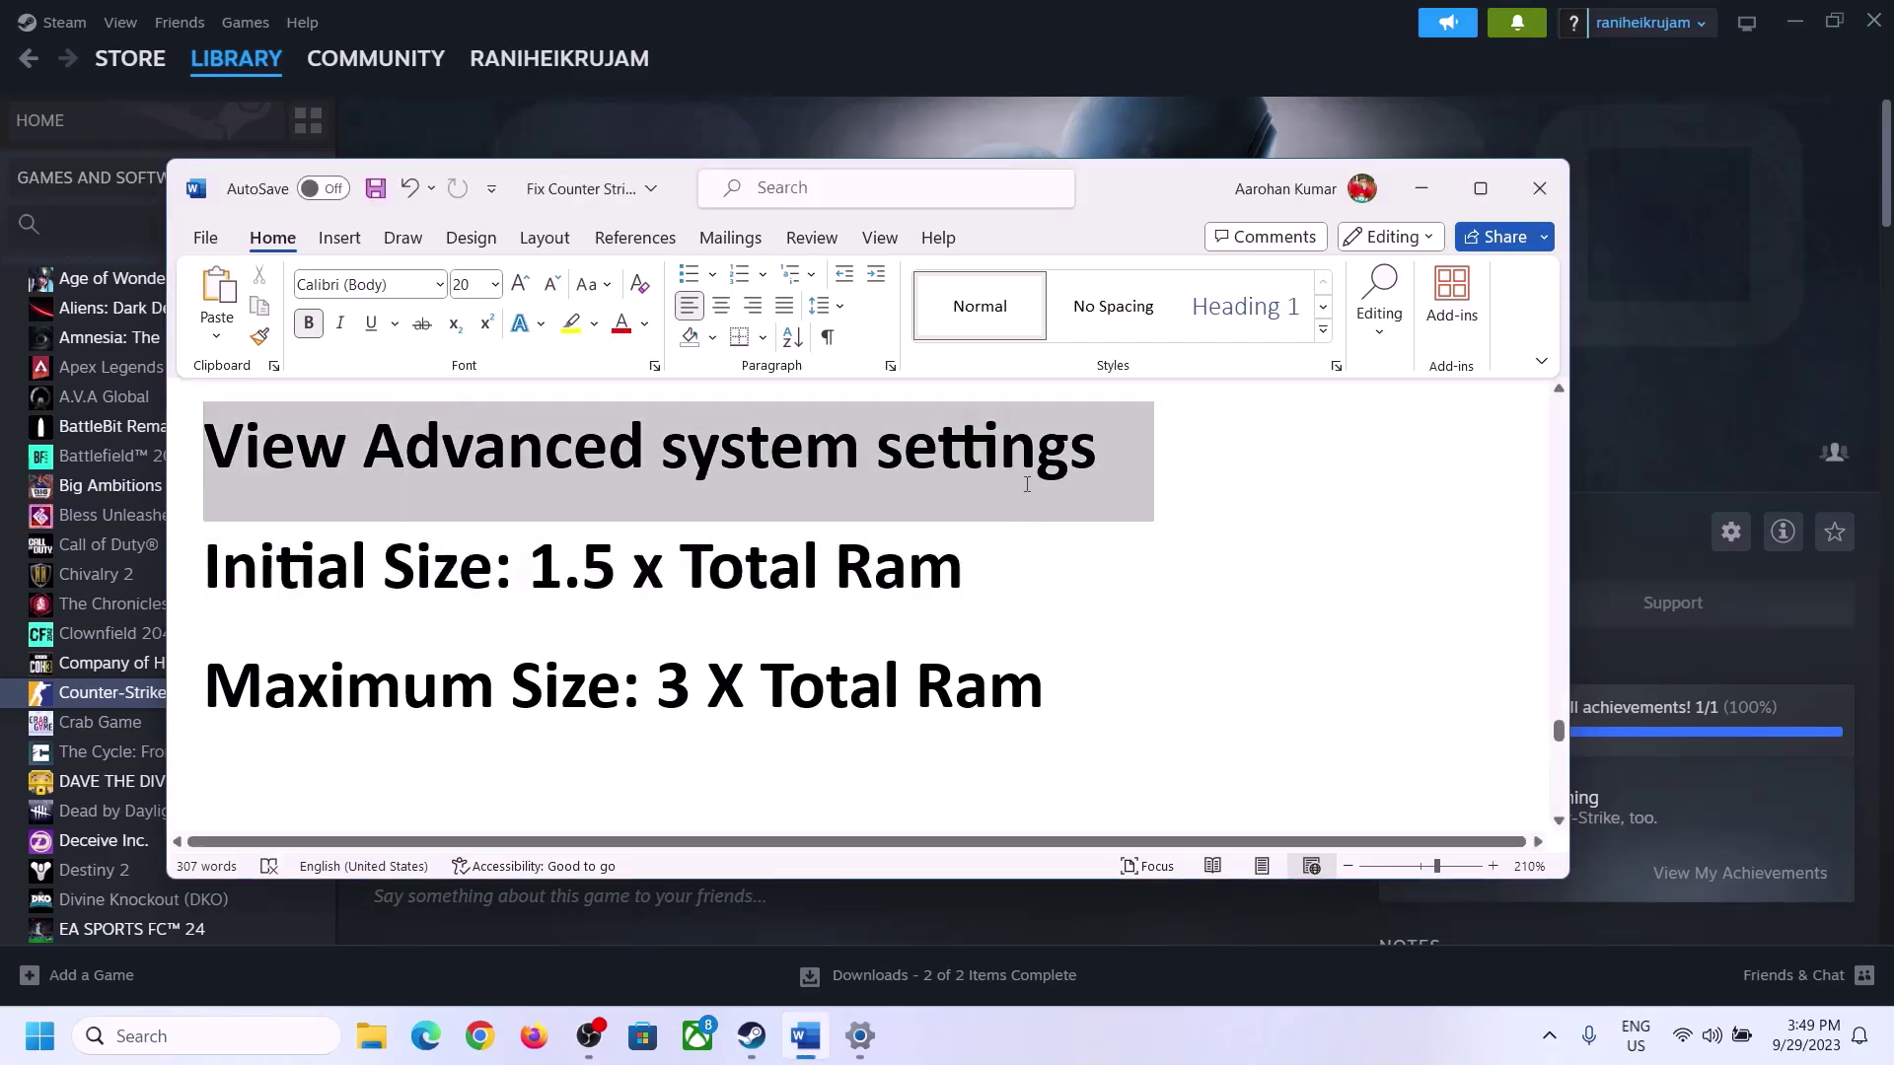
key("ctrl+c")
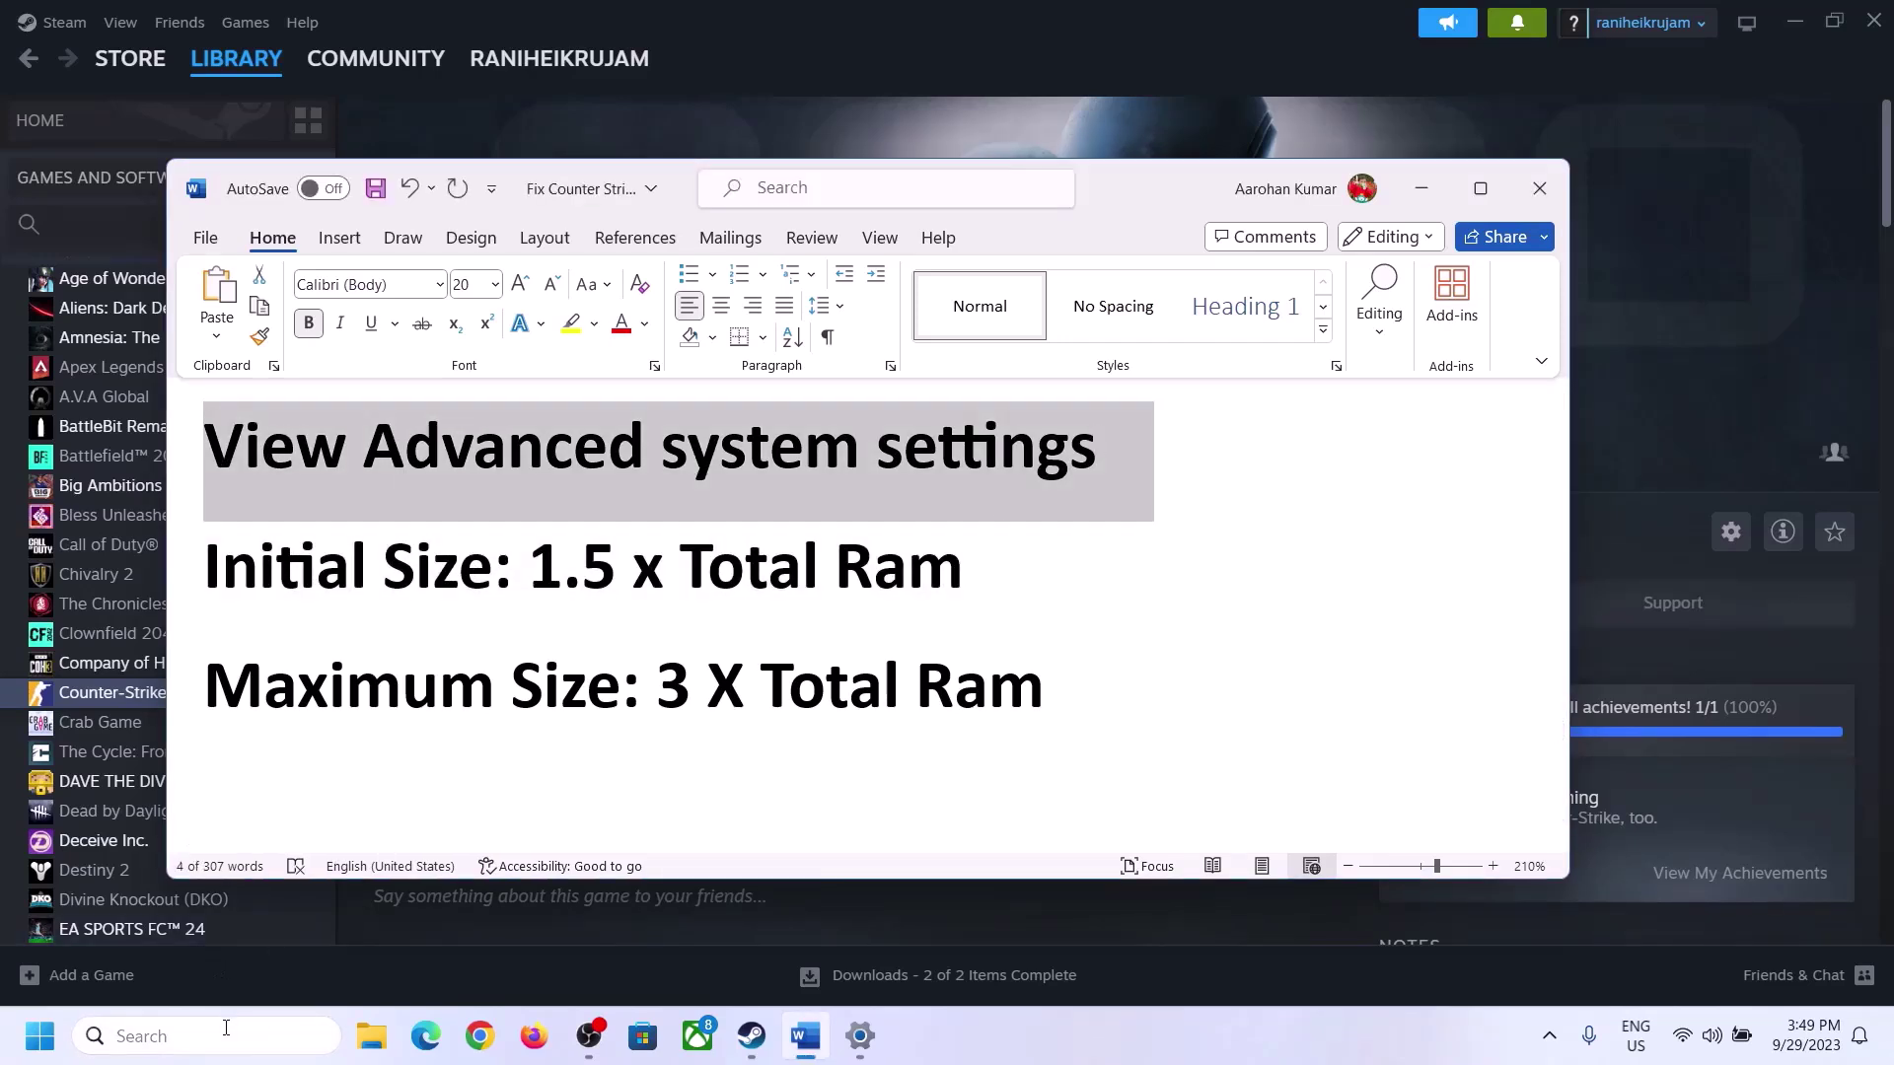
left_click(237, 1035)
key("ctrl+v")
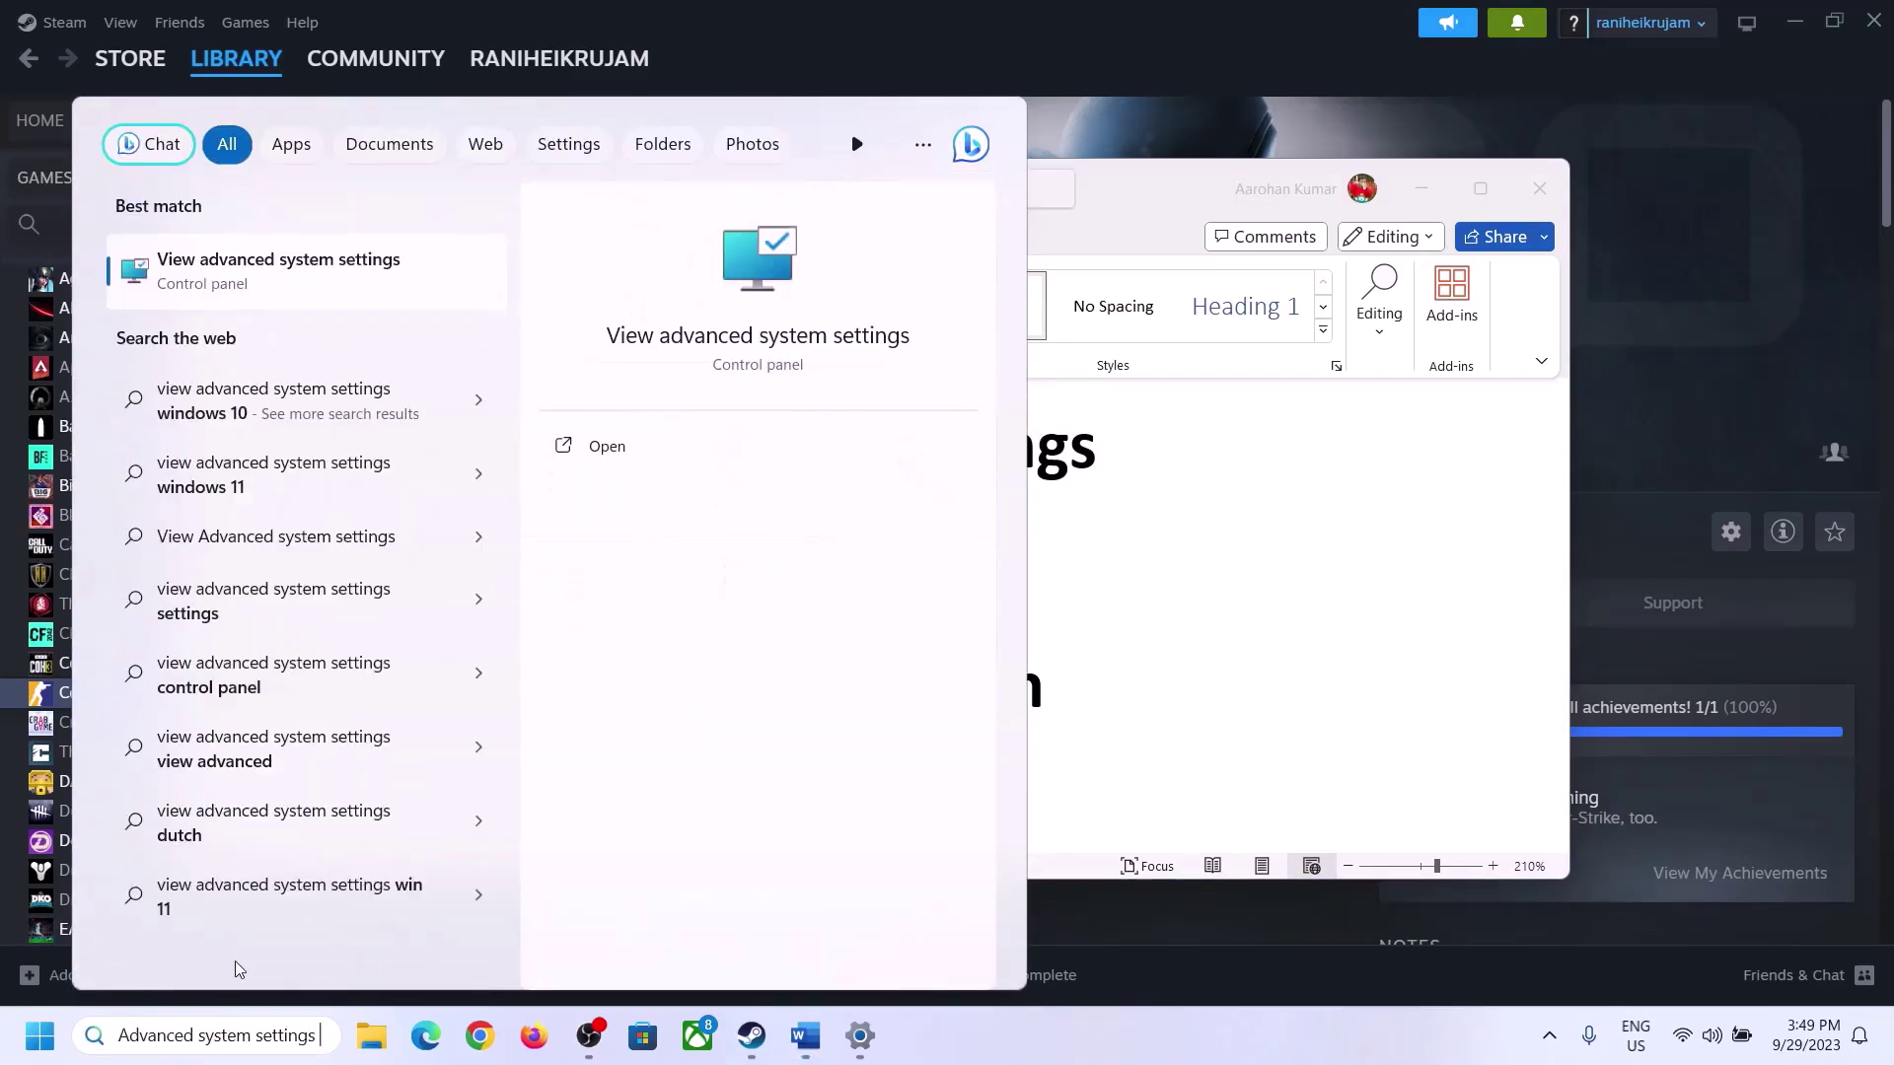
left_click(264, 286)
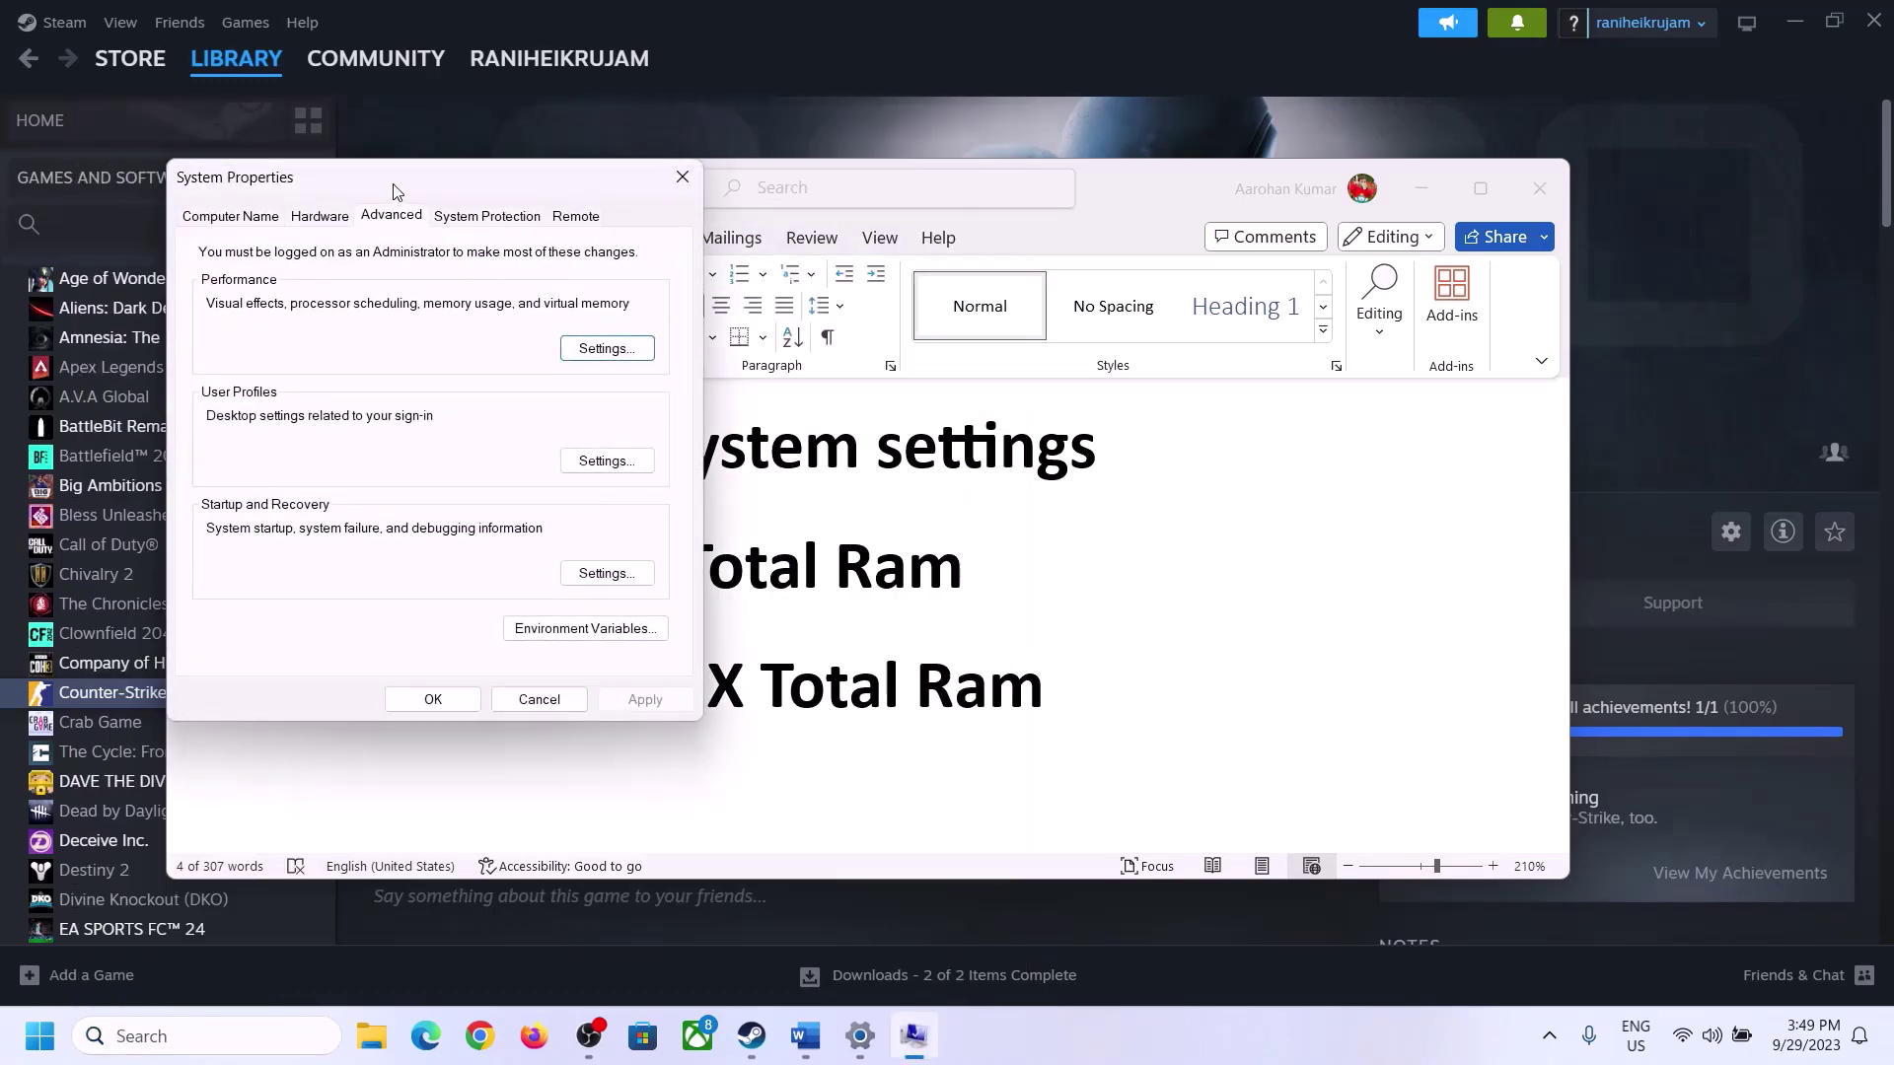
- Move the System Properties window clear of the document's edge and open the Virtual Memory settings from the advanced performance options
left_click_drag(394, 193, 848, 342)
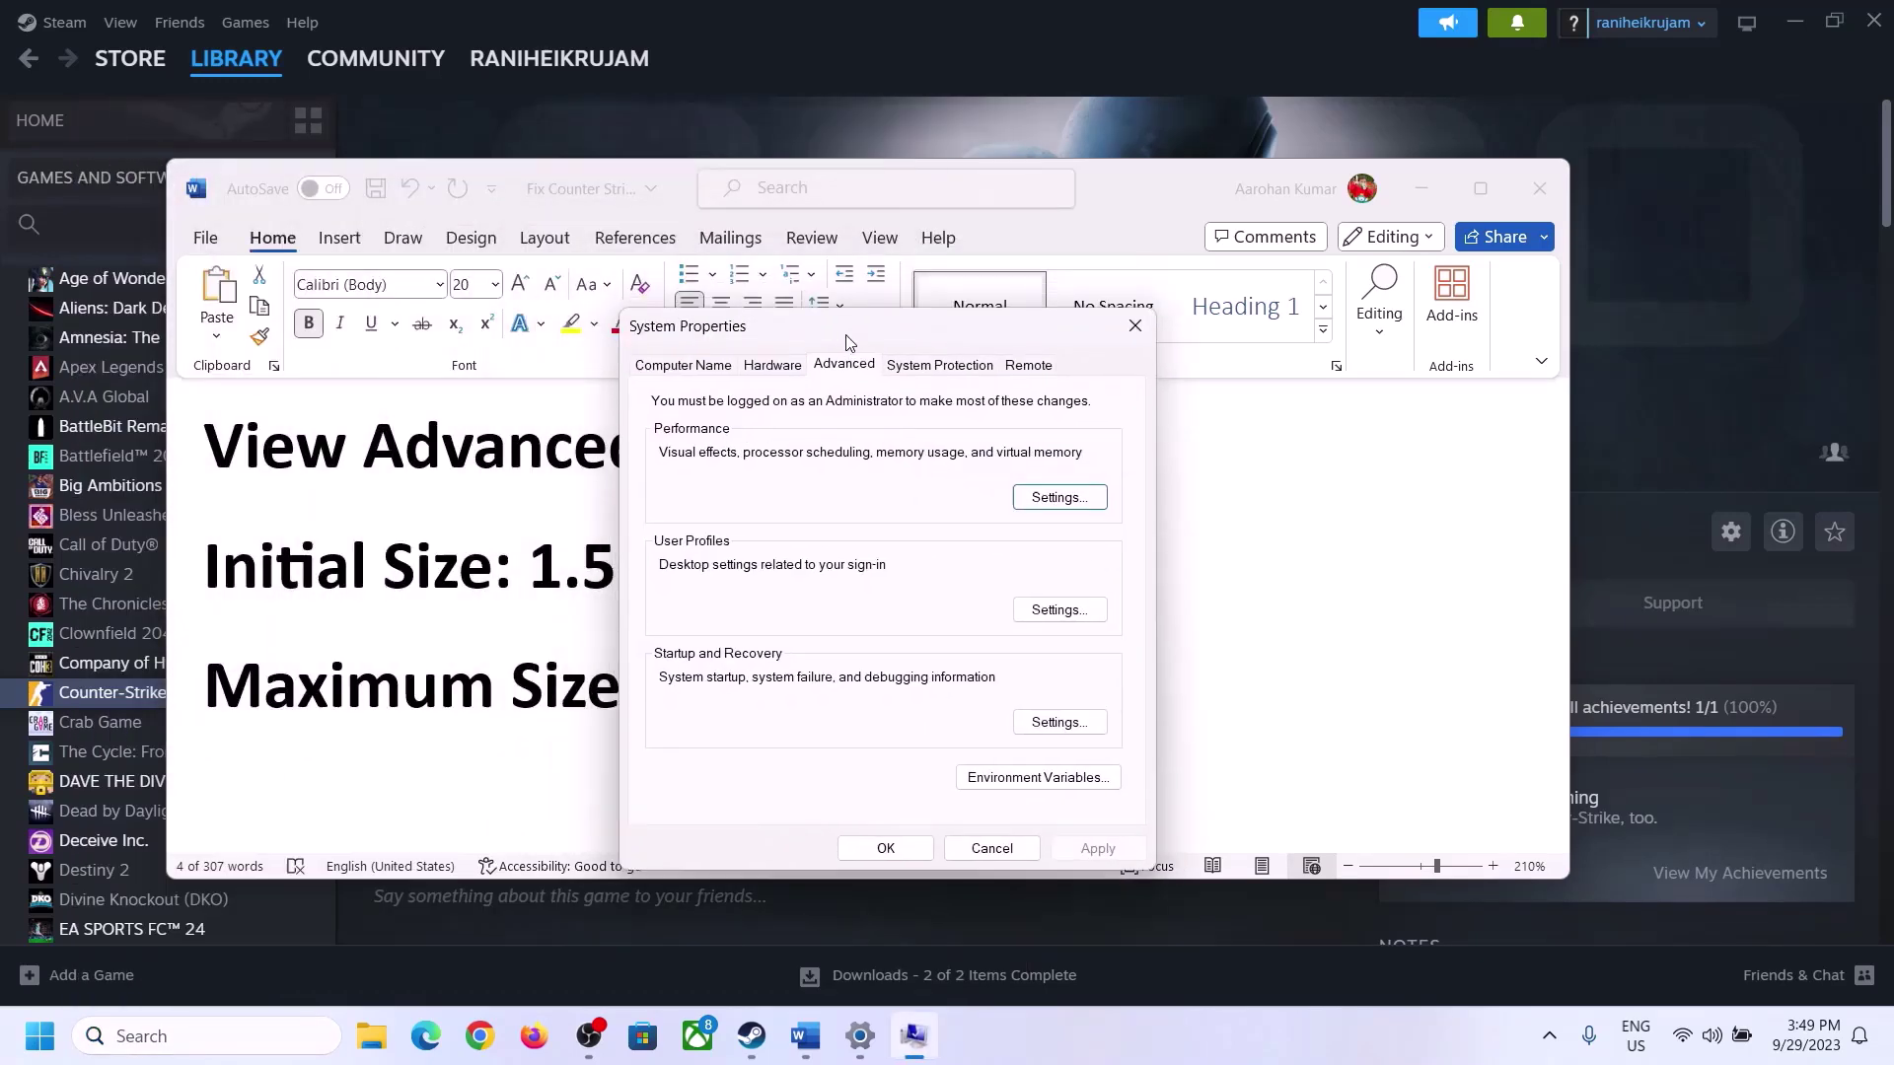
left_click(1061, 500)
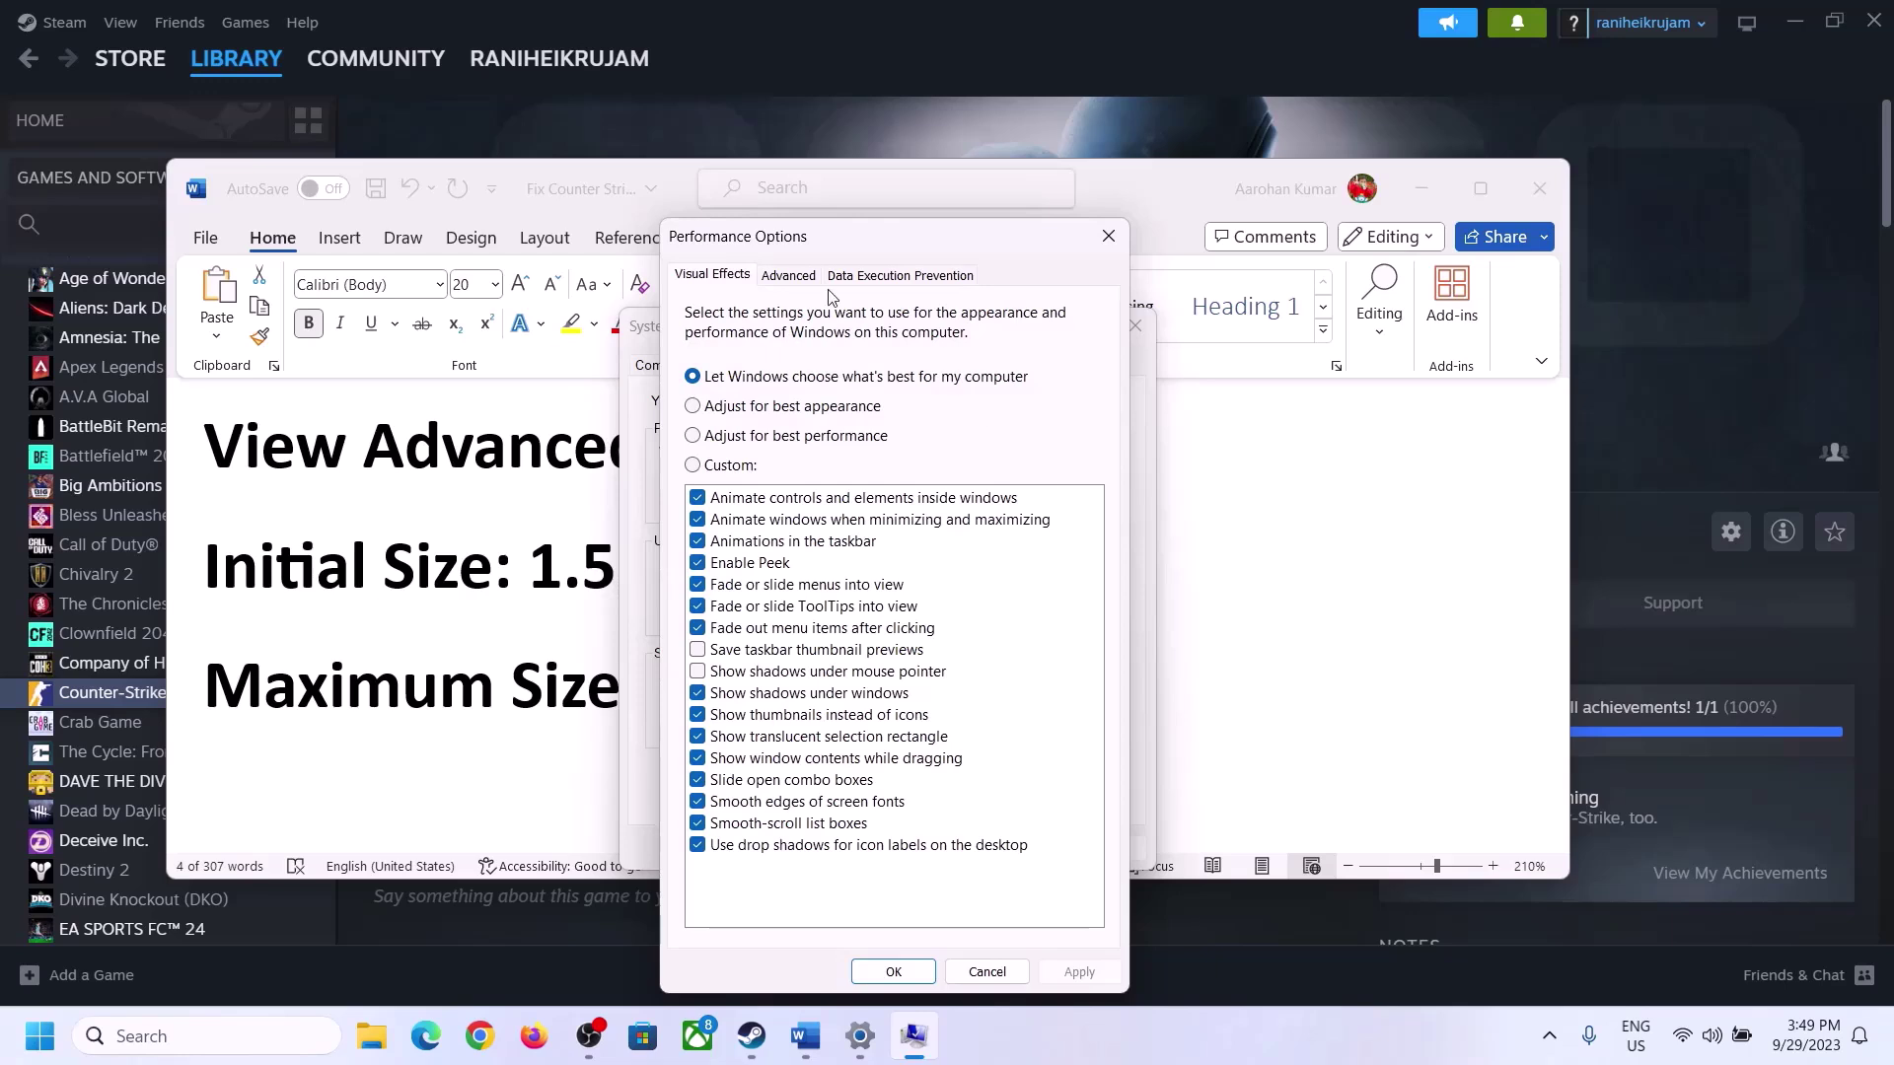
left_click(789, 277)
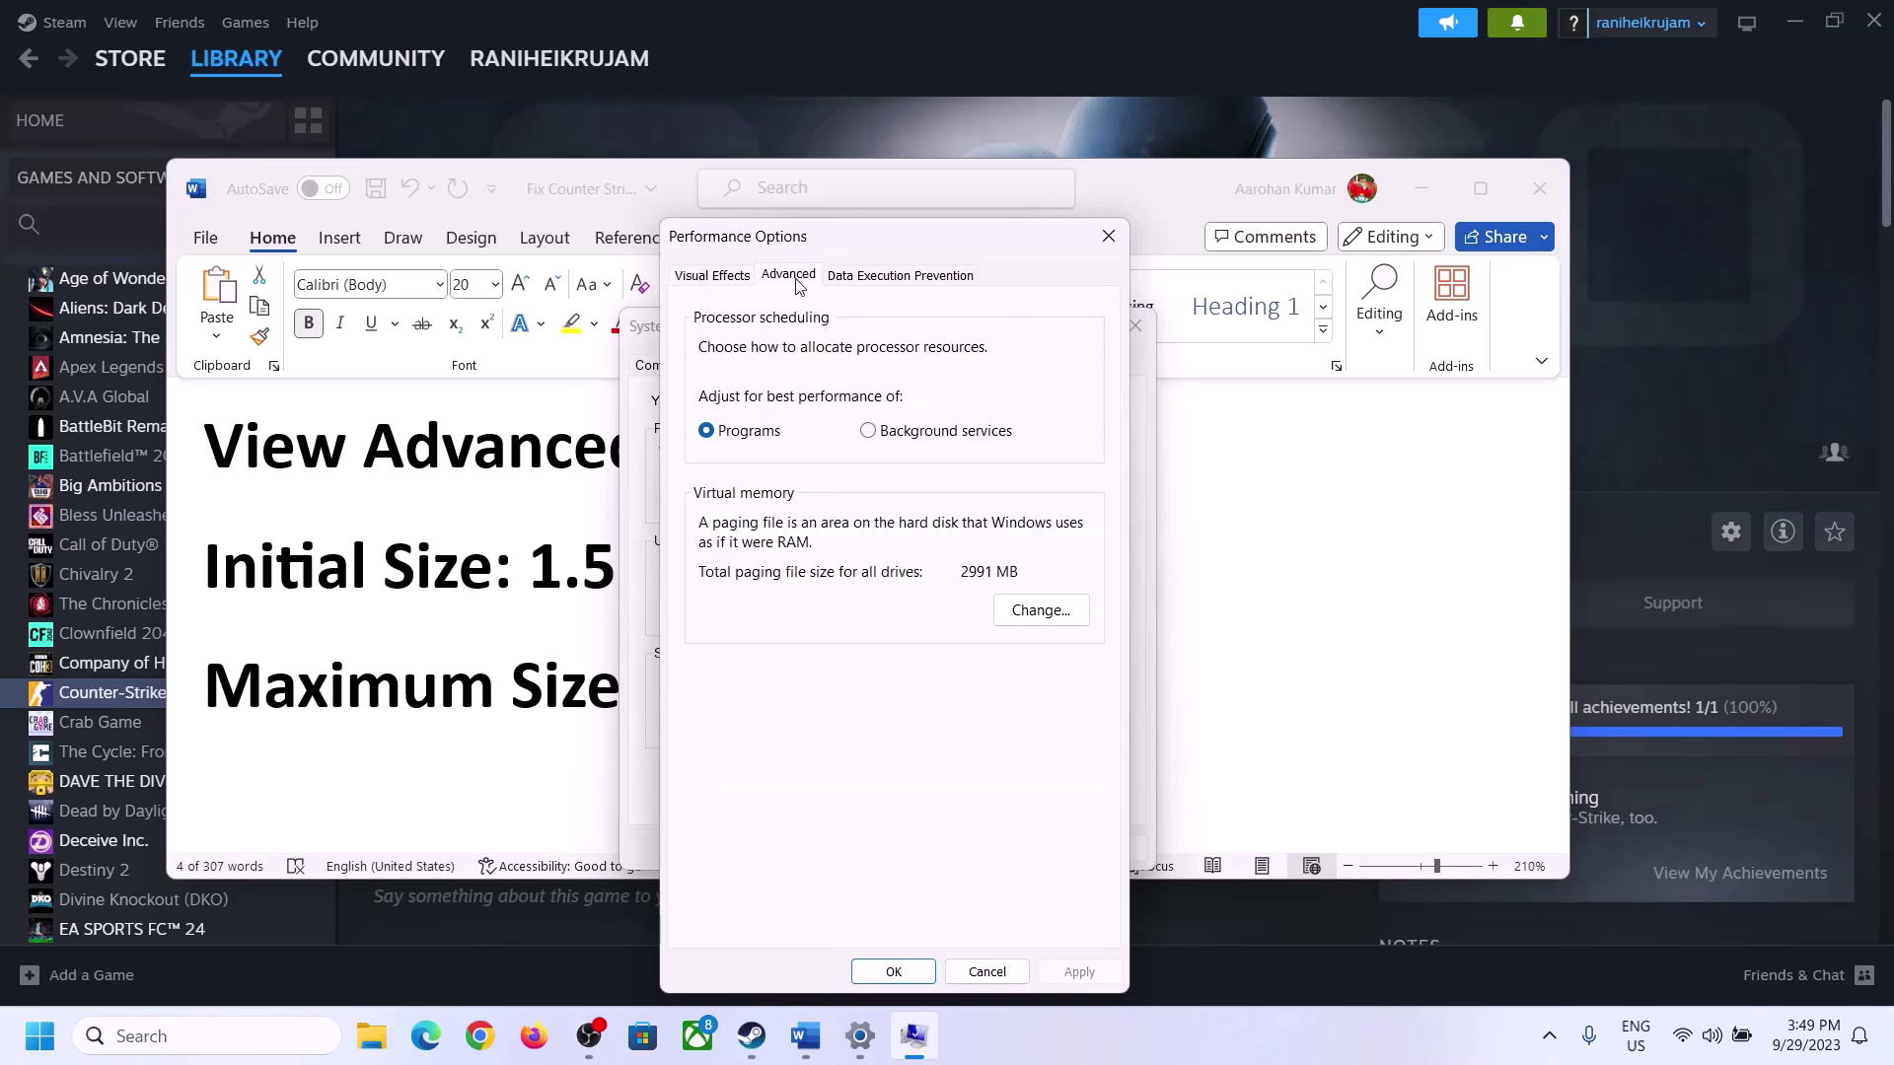
left_click(1048, 608)
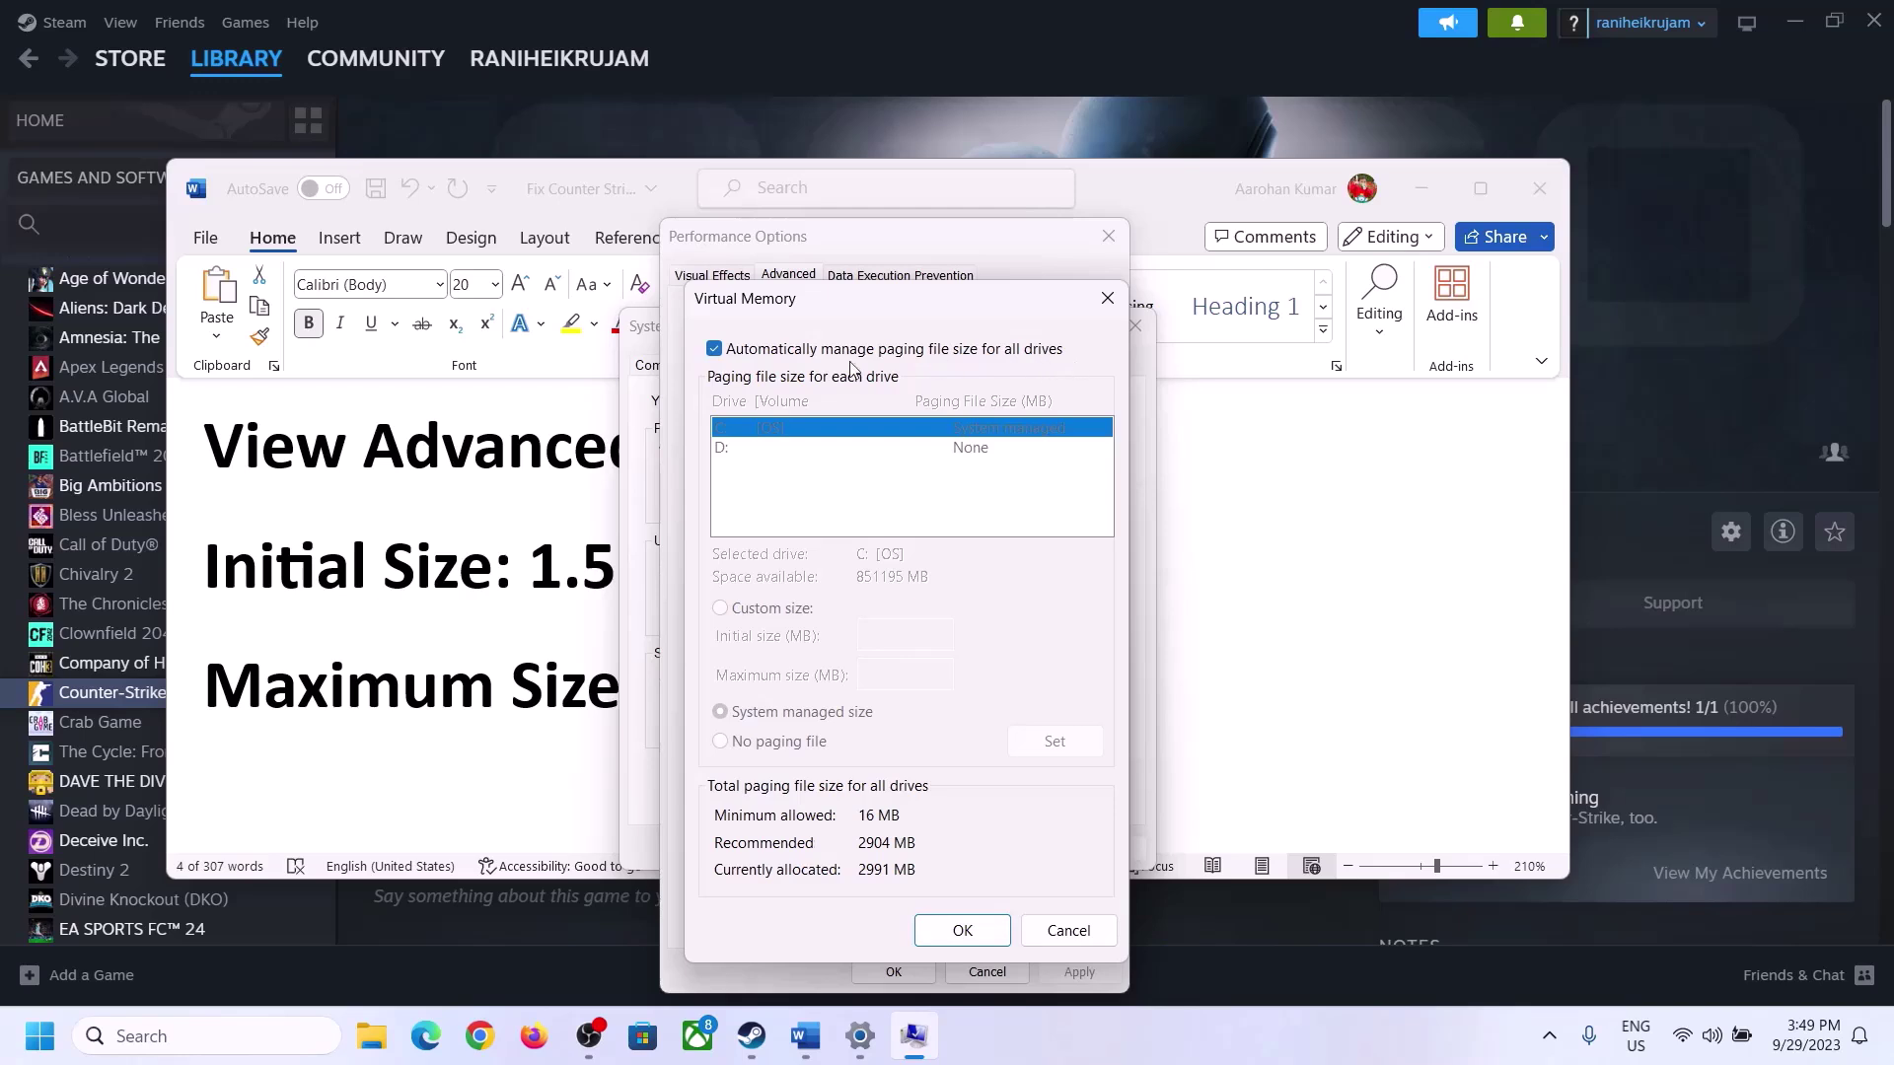
- Turn off automatic paging file management with a custom size for drive C:, and highlight the "1.5 x Total Ram" formula in the document
left_click(714, 348)
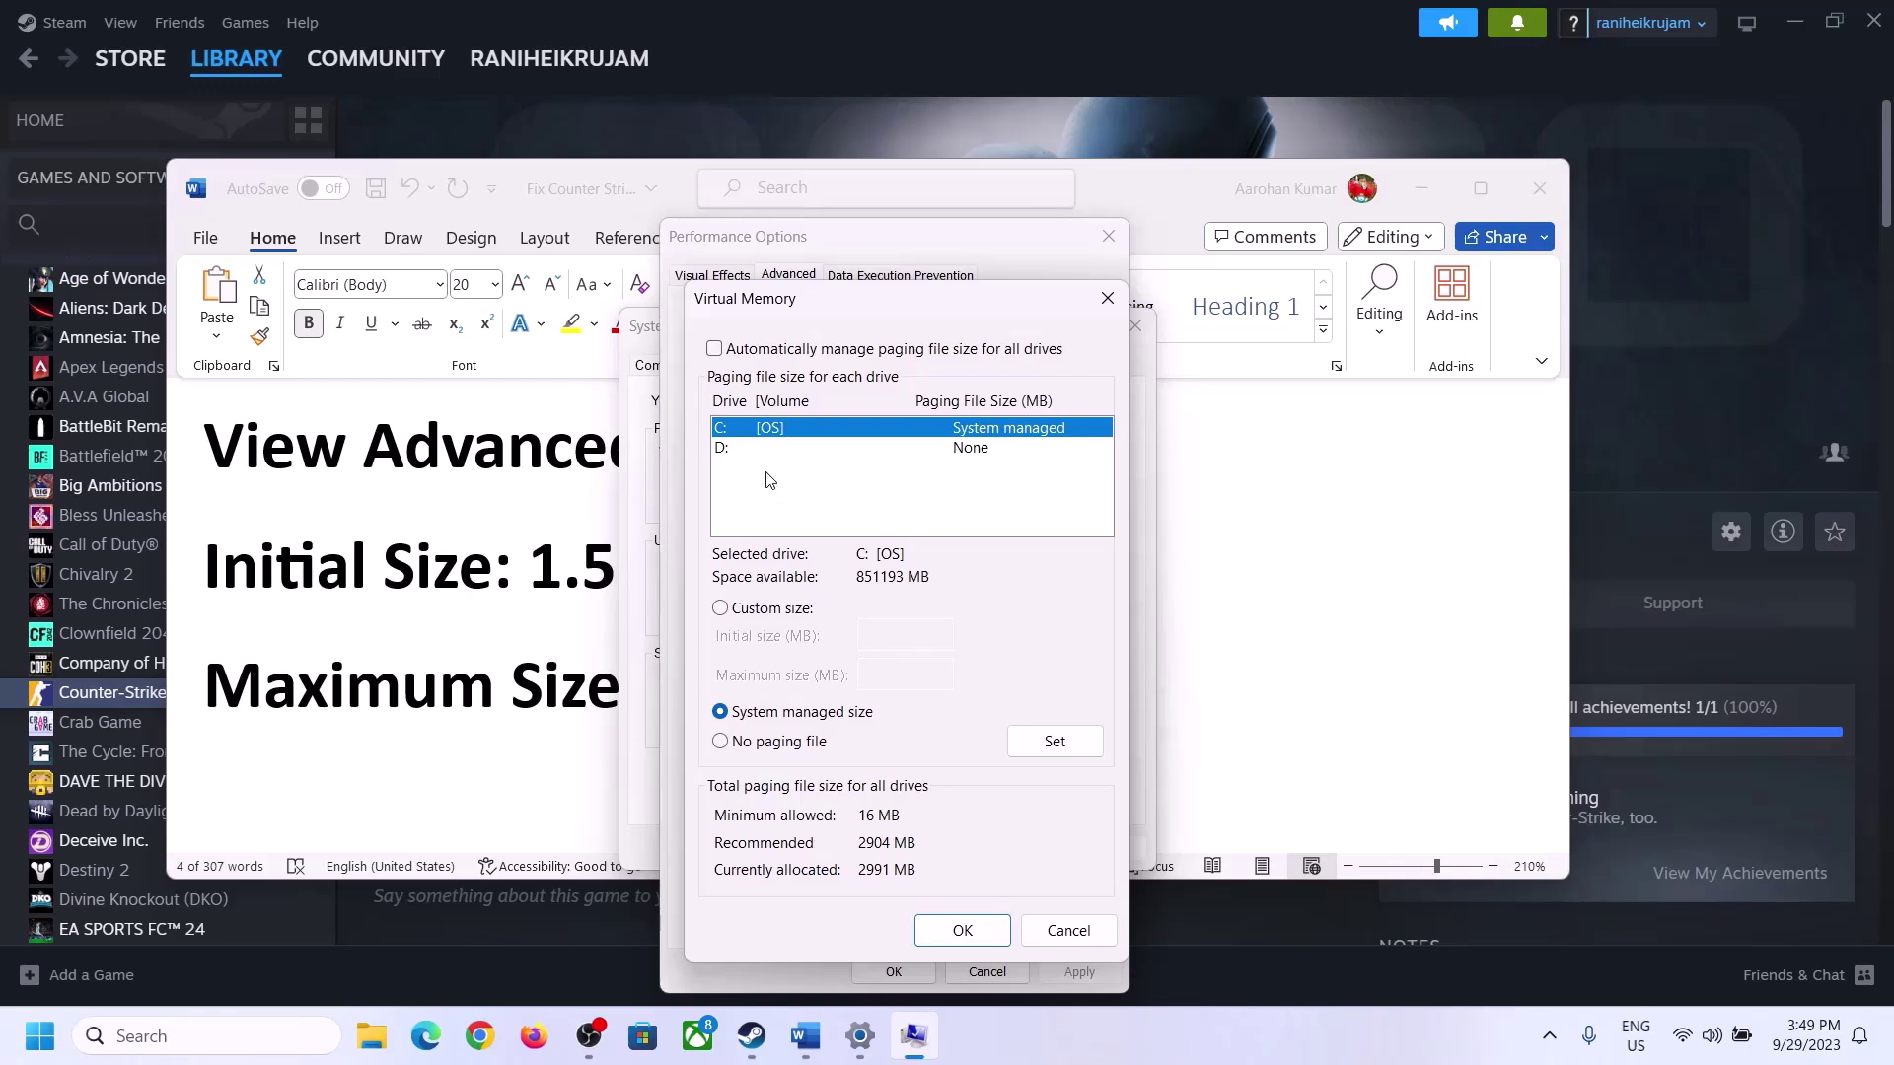
left_click(721, 610)
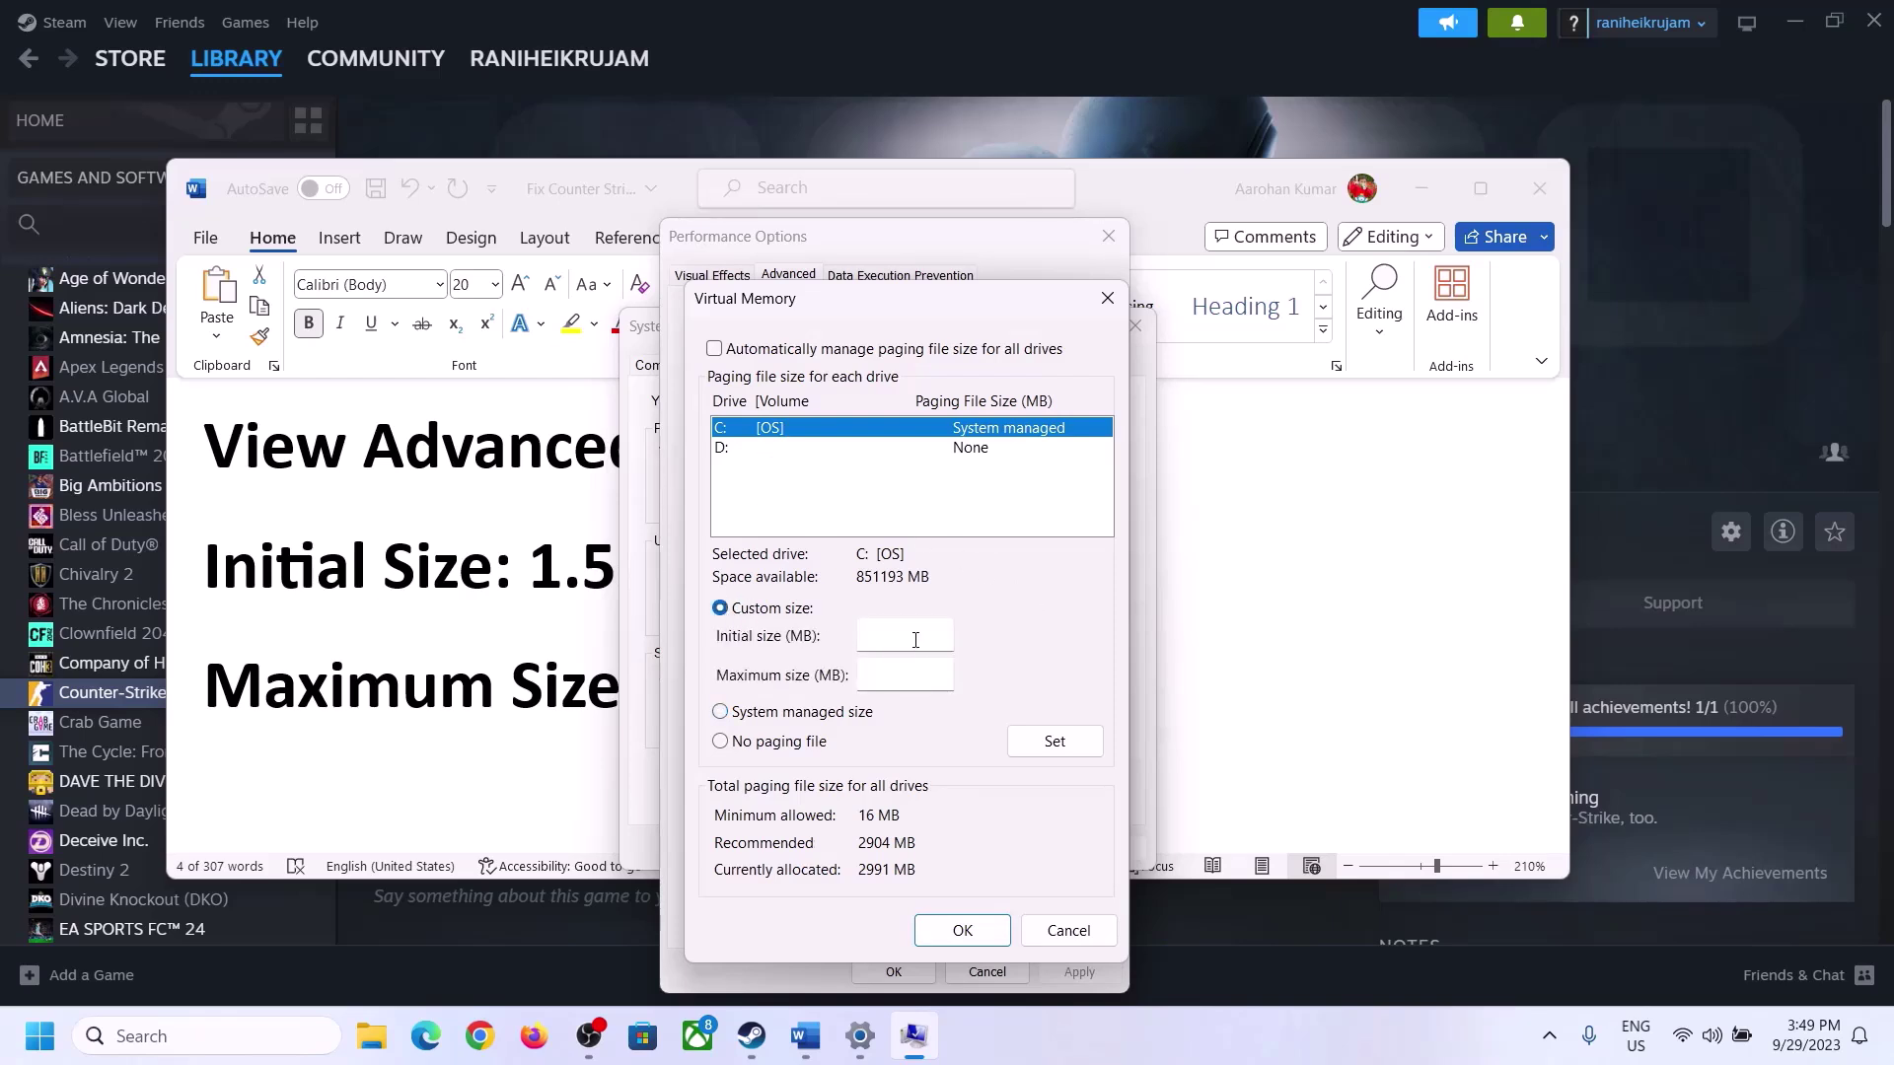
left_click(568, 587)
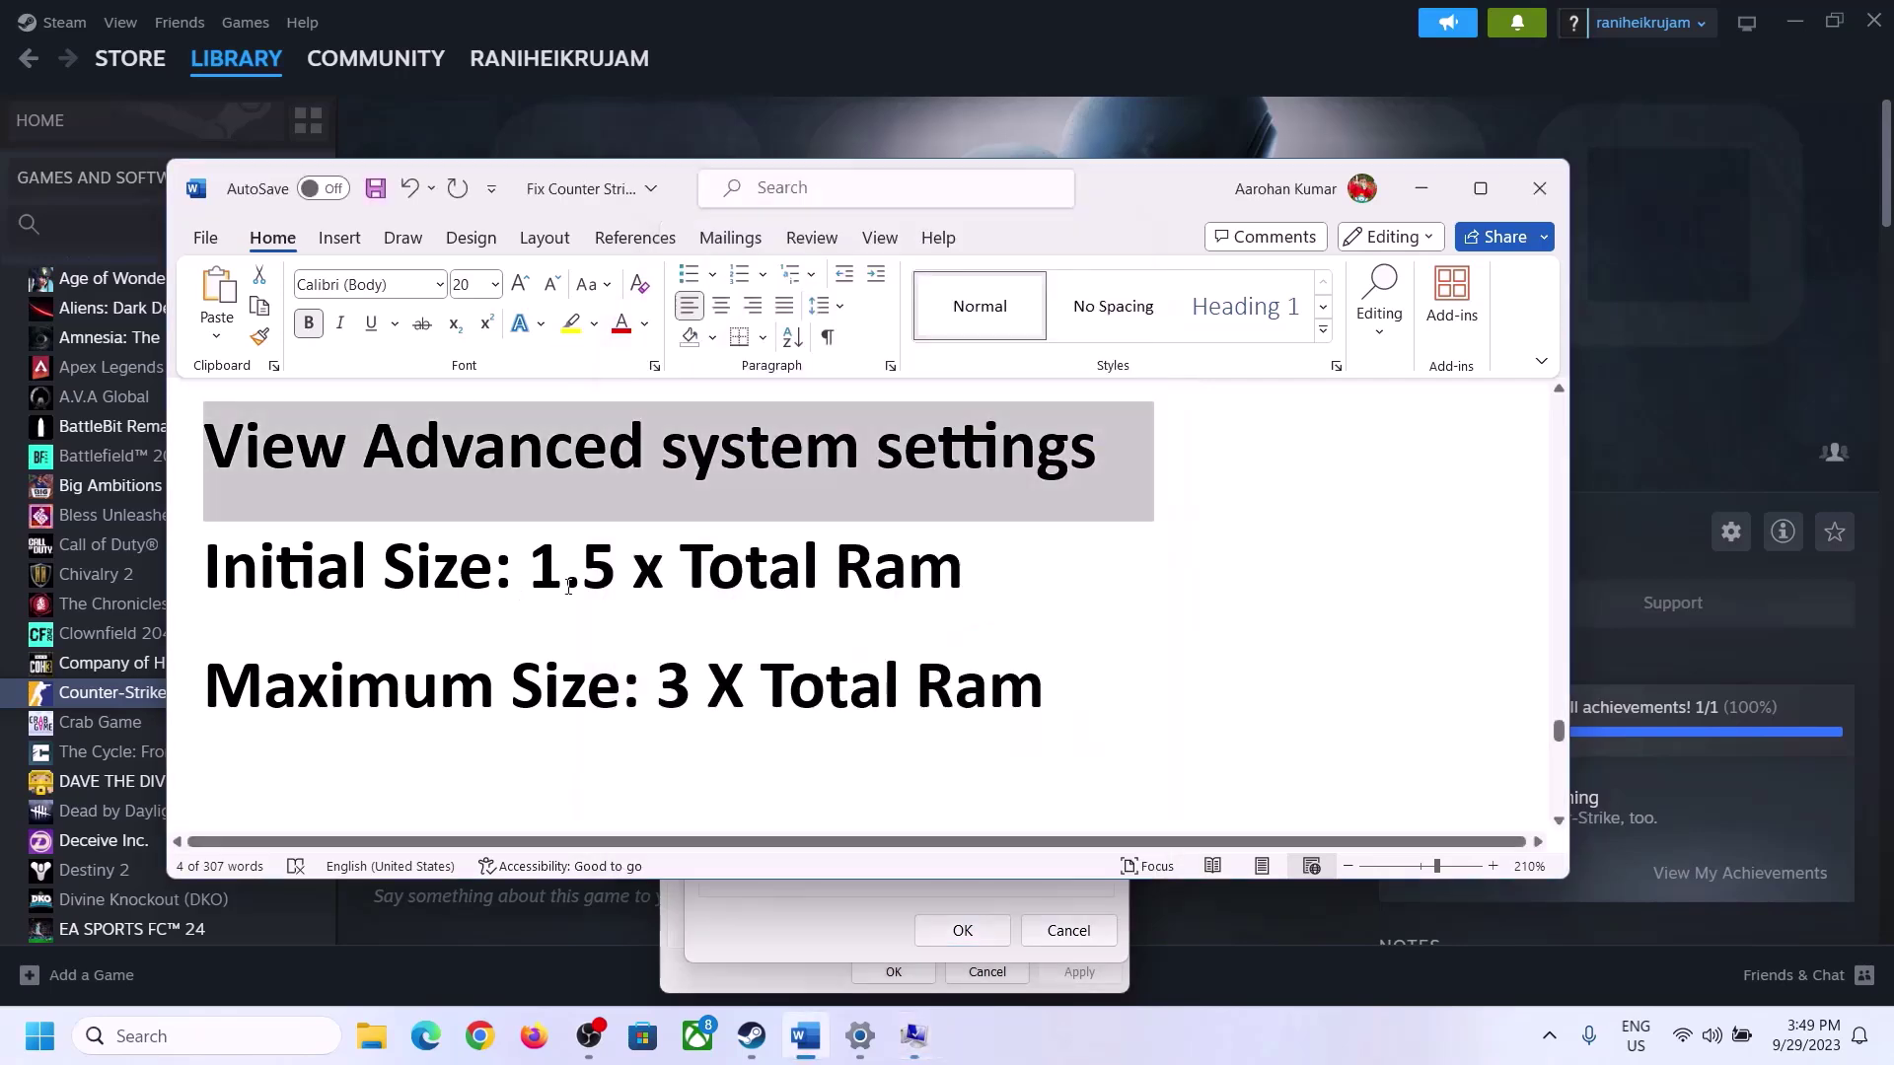
left_click_drag(554, 567, 878, 589)
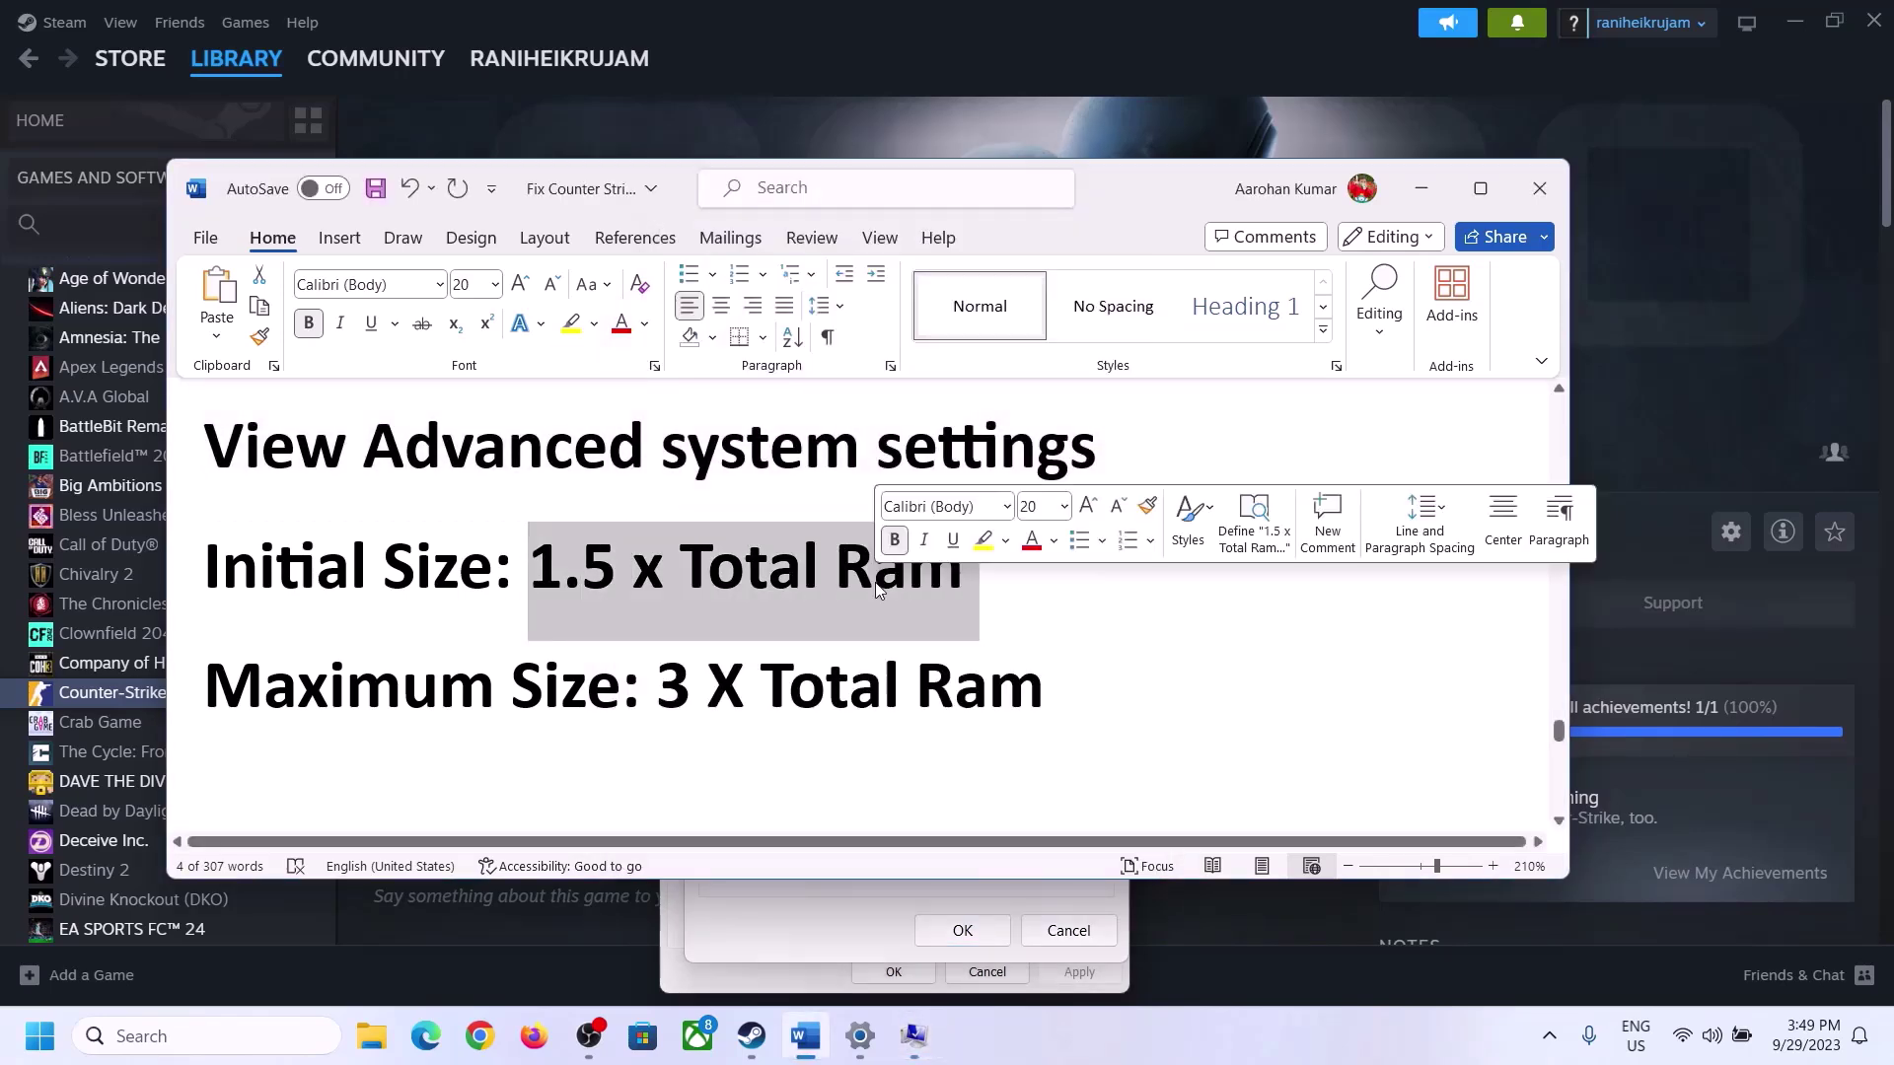
- Switch to Settings, open the system's About page, and highlight the whole-number gigabyte figure of the installed RAM
left_click(861, 1042)
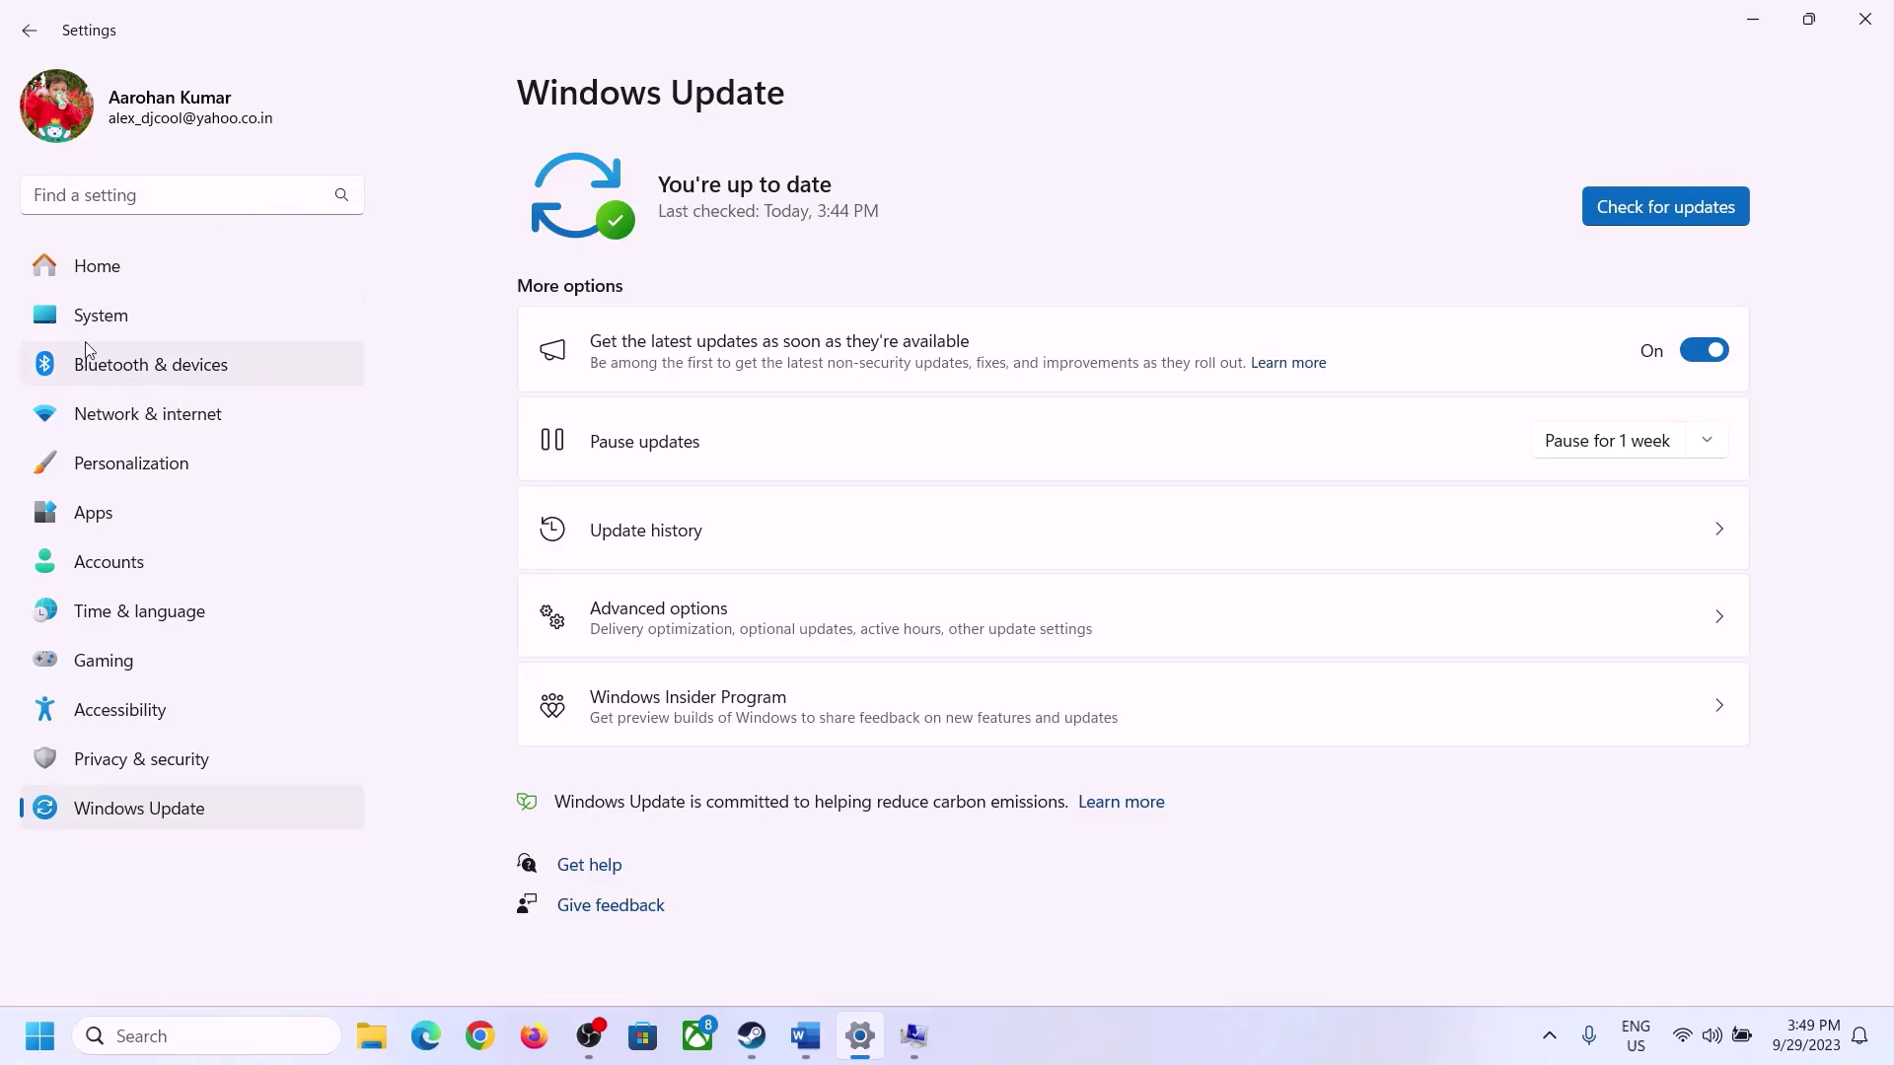
left_click(89, 315)
scroll(692, 786, "down", 7)
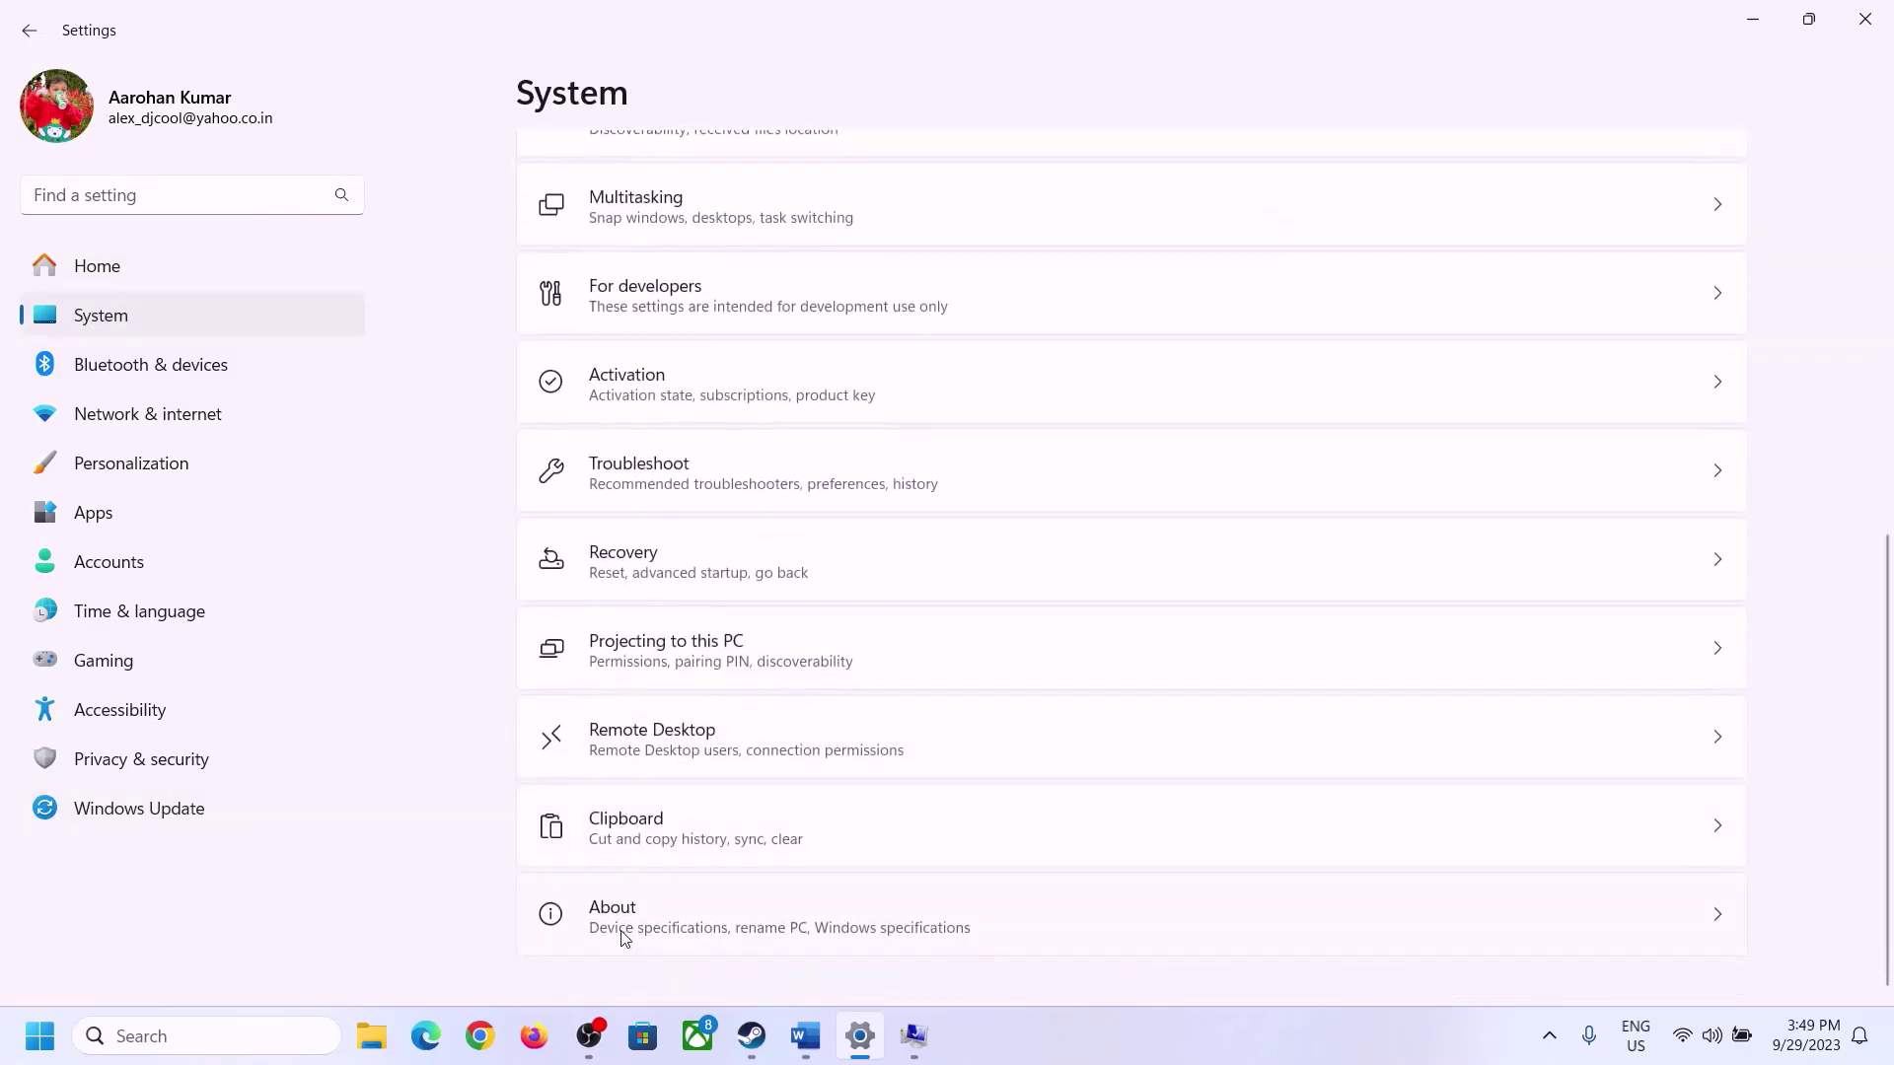
left_click(621, 937)
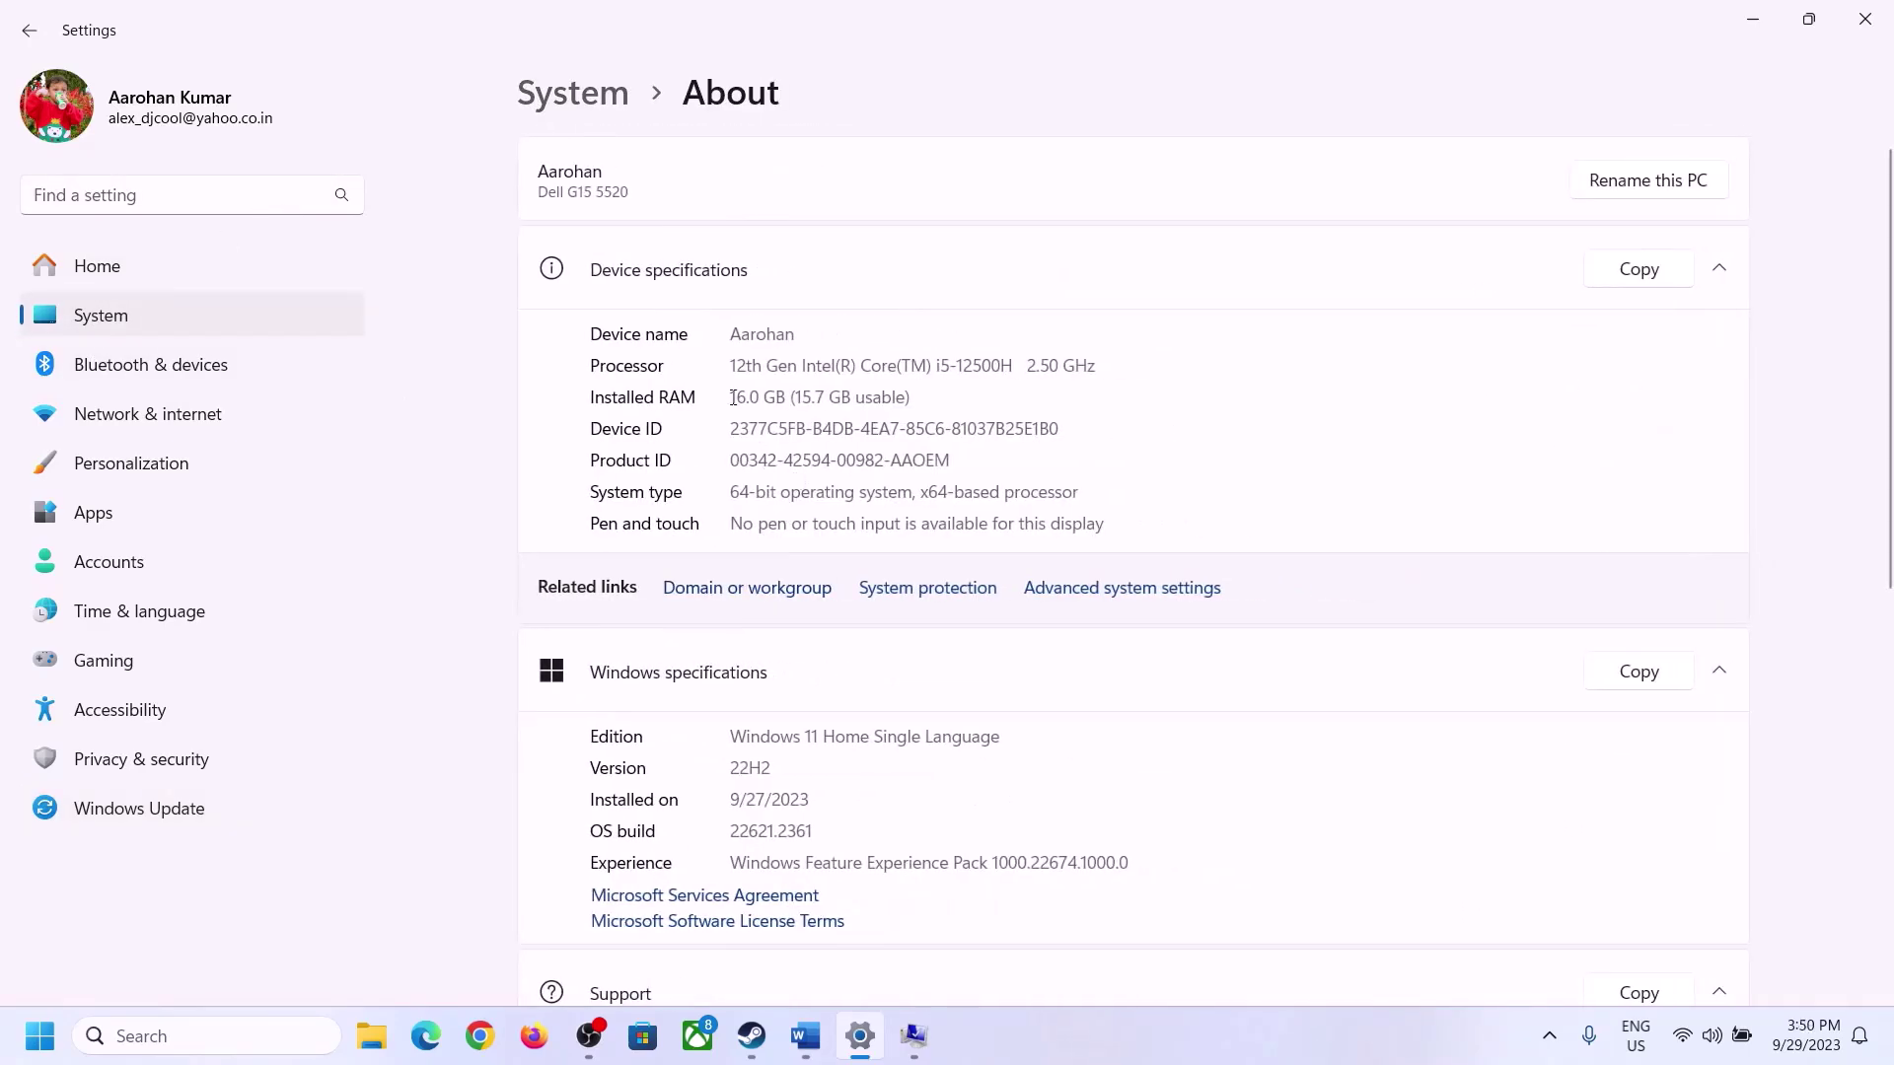
left_click_drag(745, 395, 721, 395)
left_click(762, 400)
left_click_drag(749, 394, 720, 395)
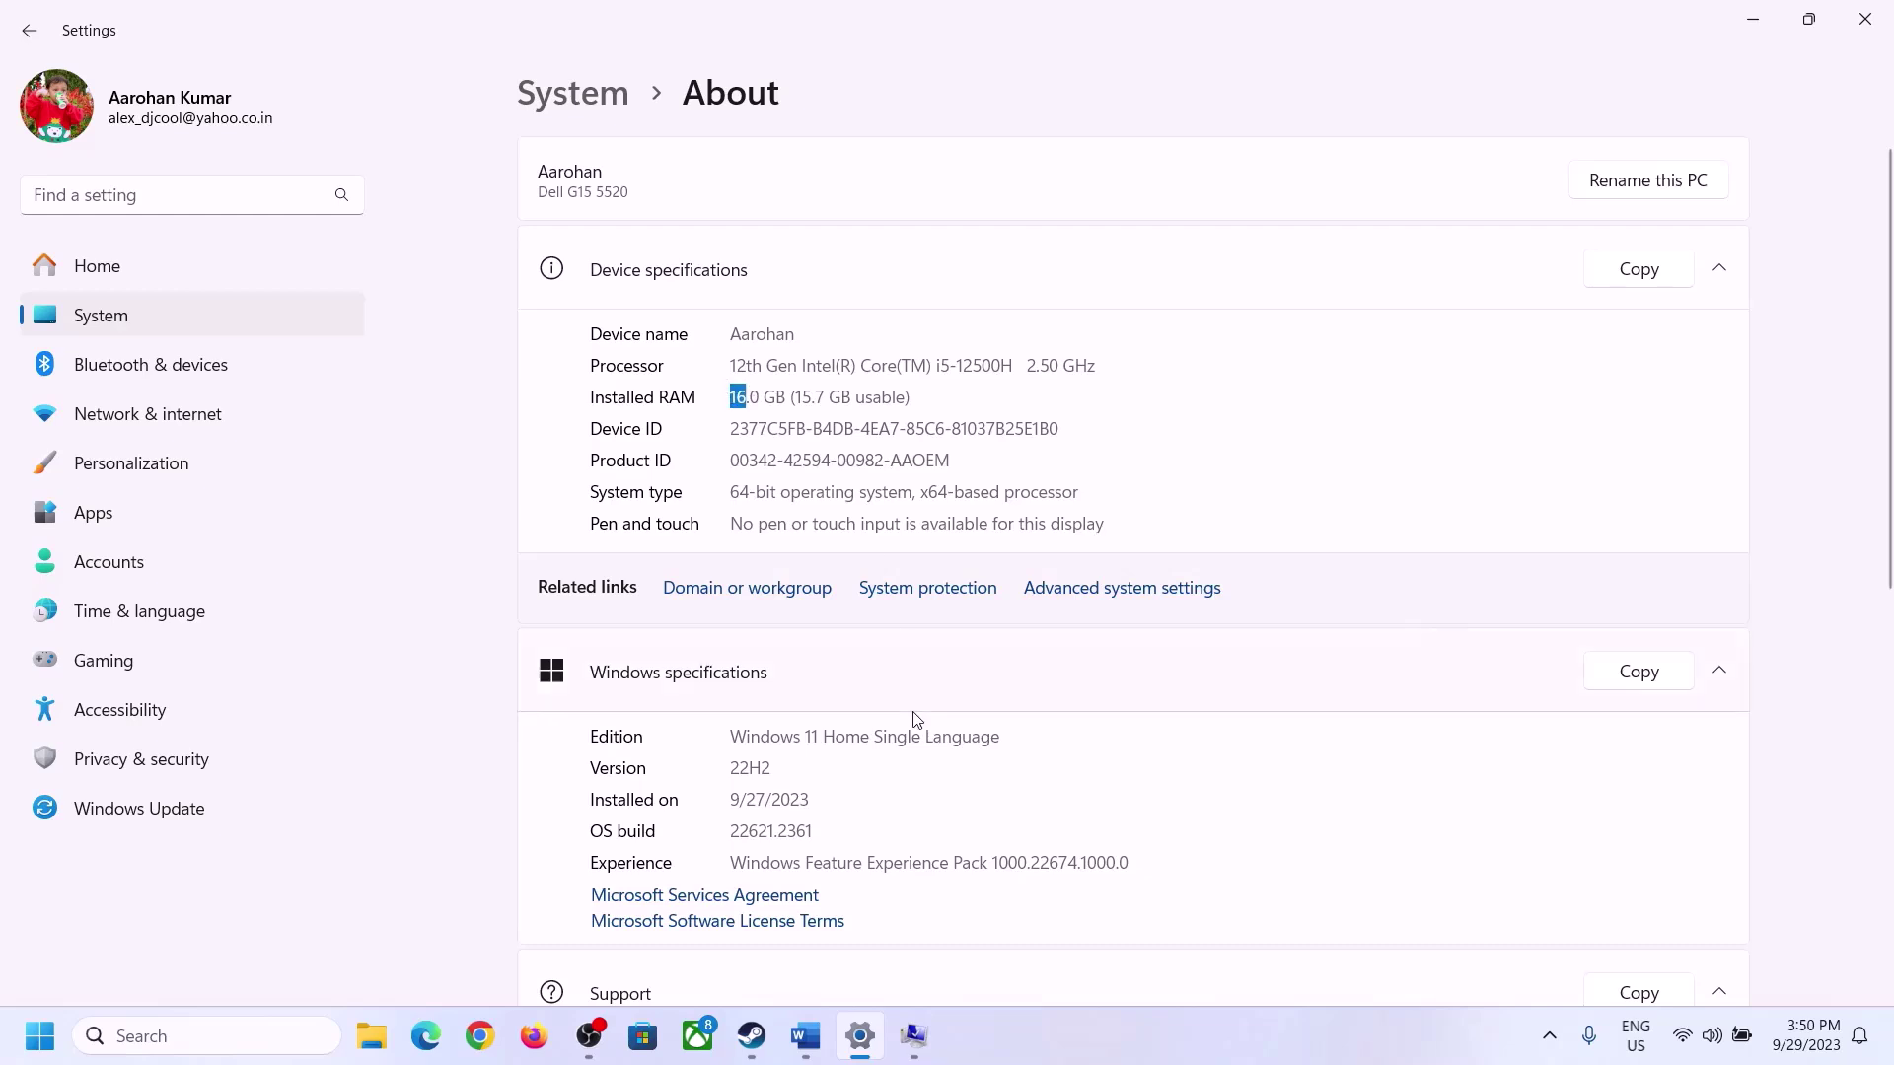
- Launch Calculator with the Run command calc, place it beside the Virtual Memory dialog, and recheck the initial size formula in the document
left_click(912, 1036)
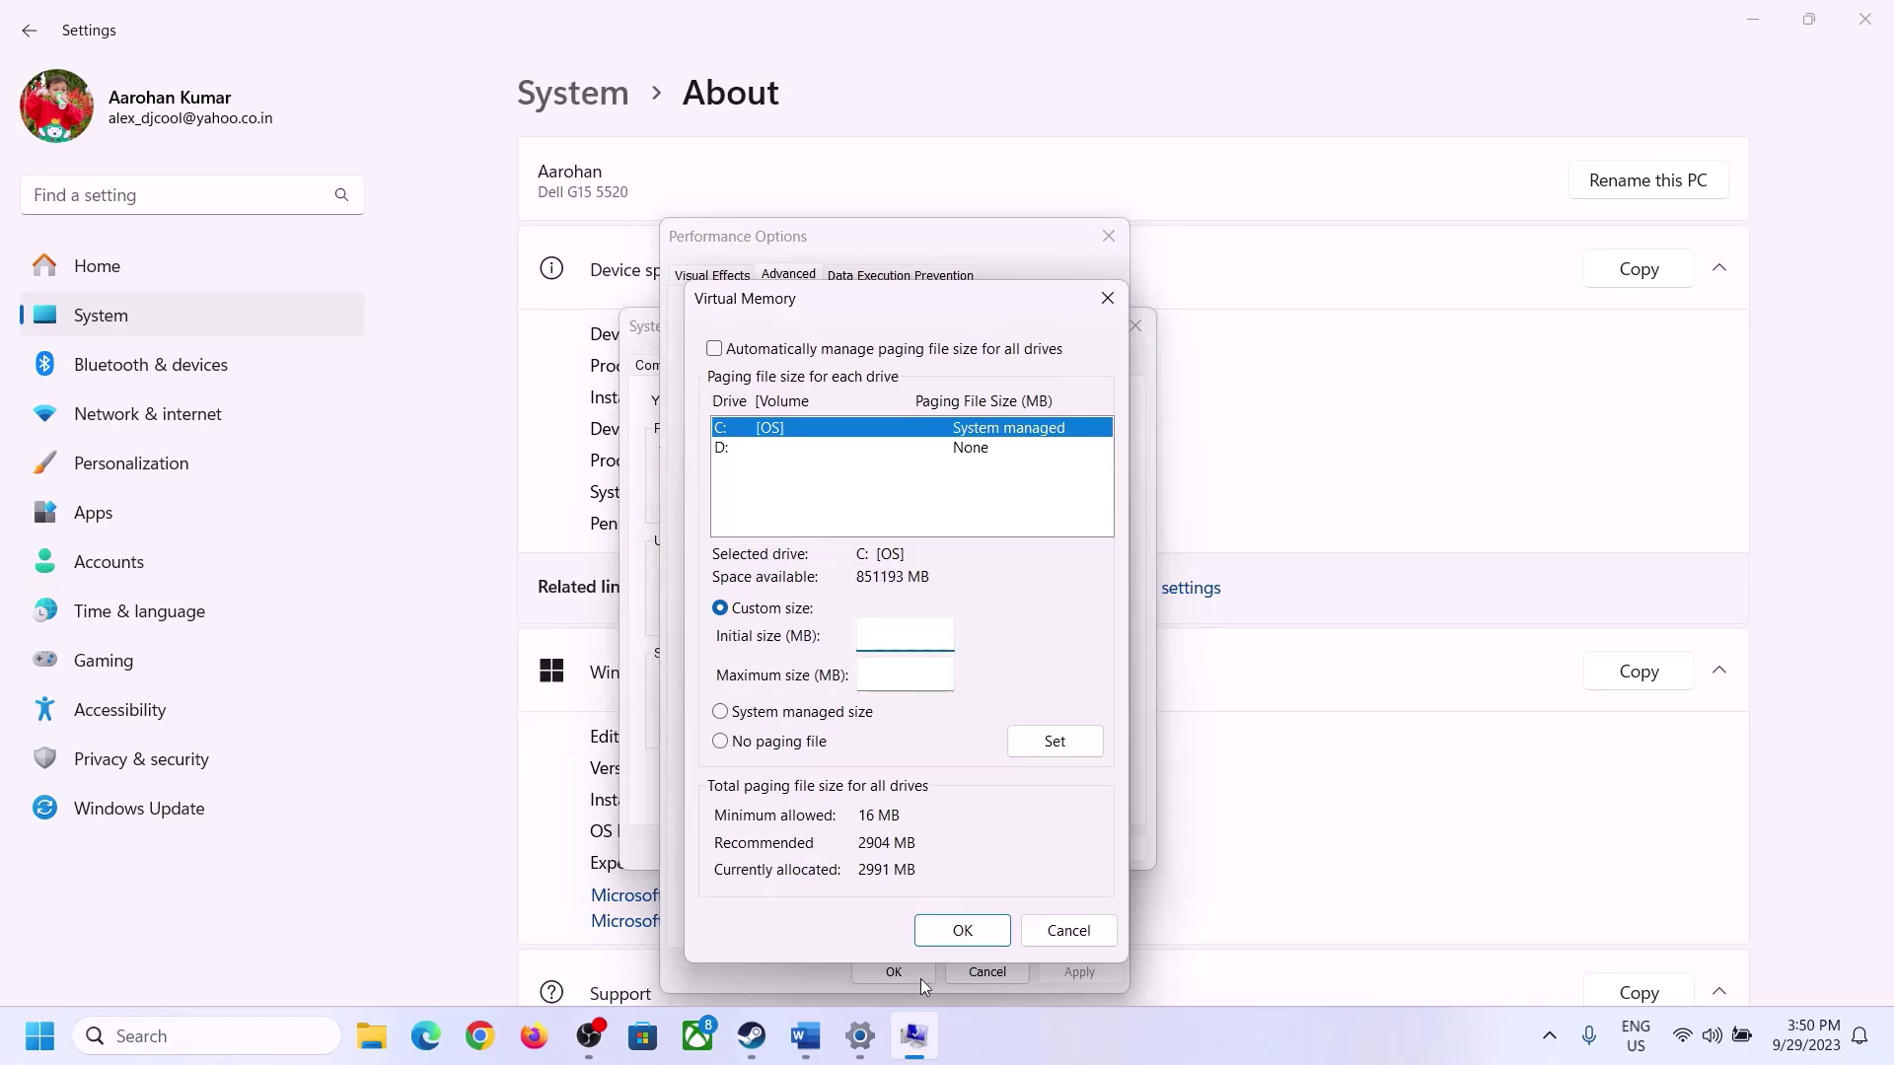
mouse_move(860, 1033)
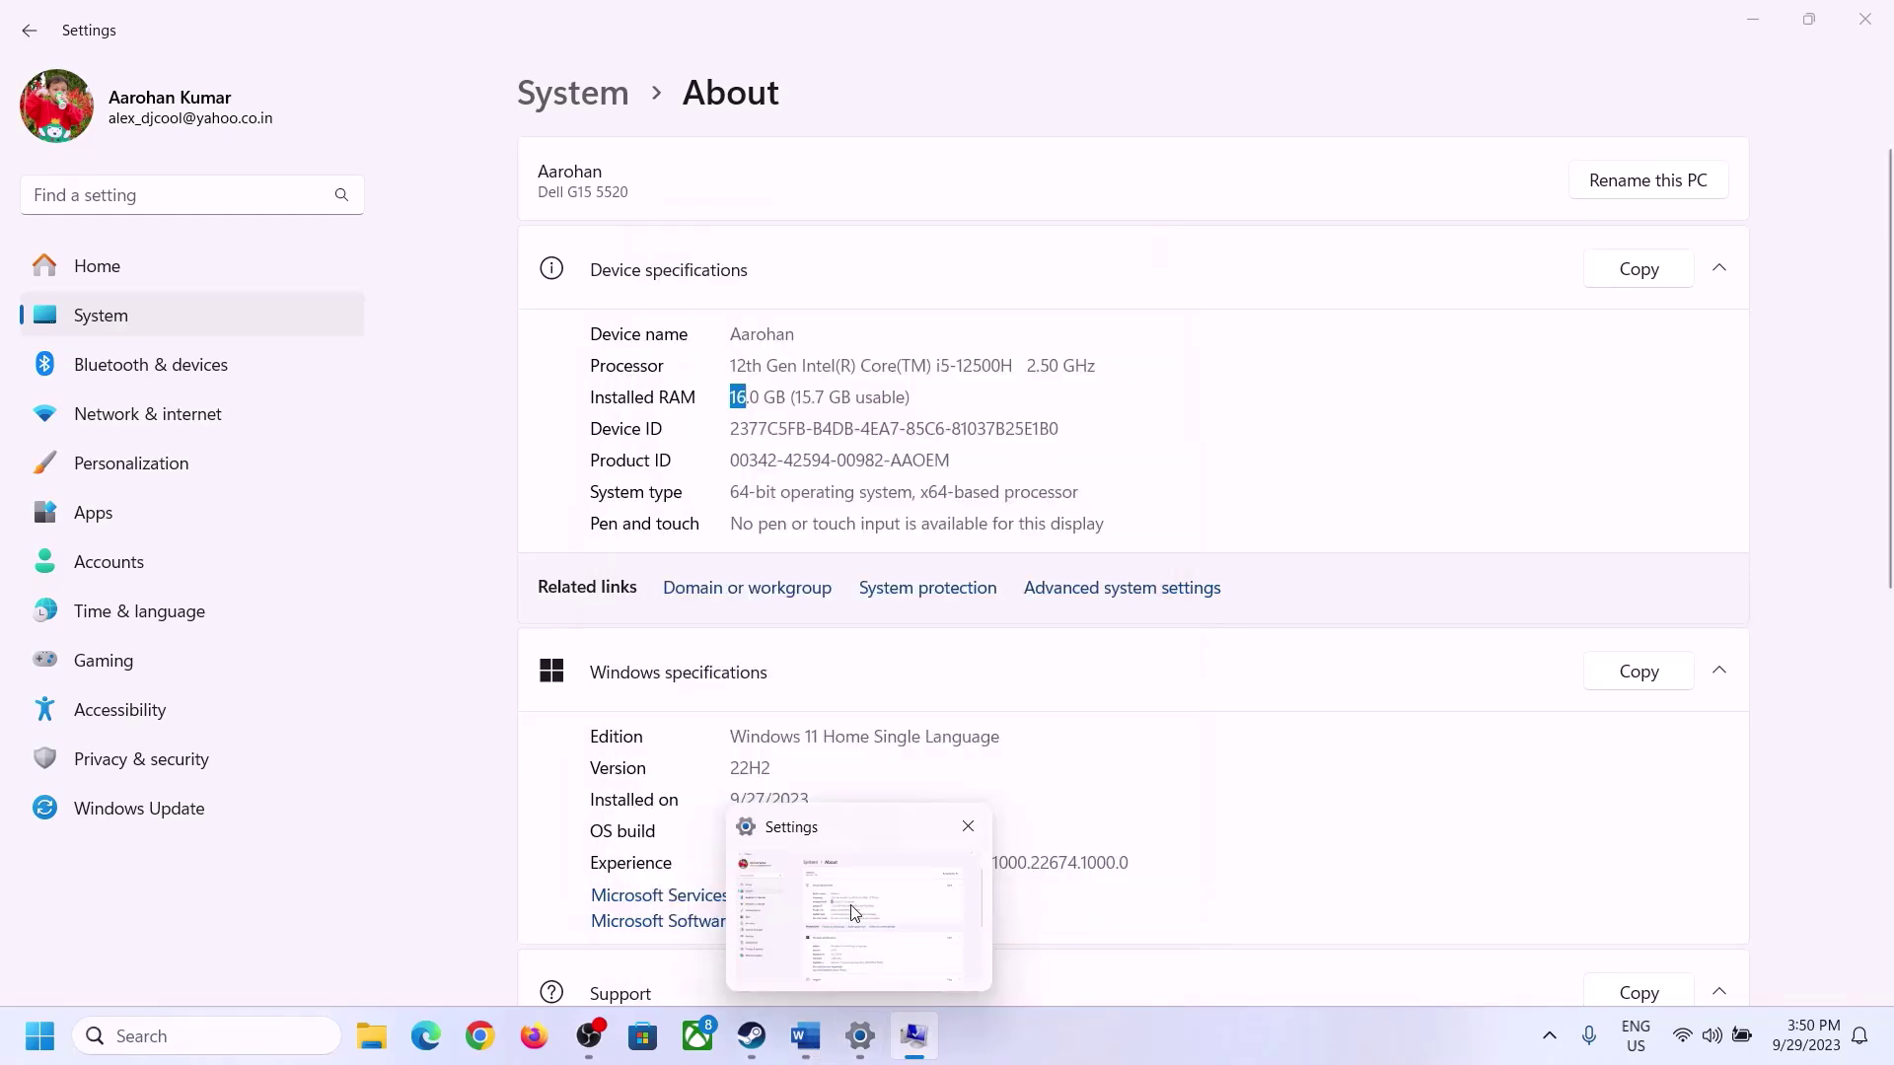
key("super+r")
type("c")
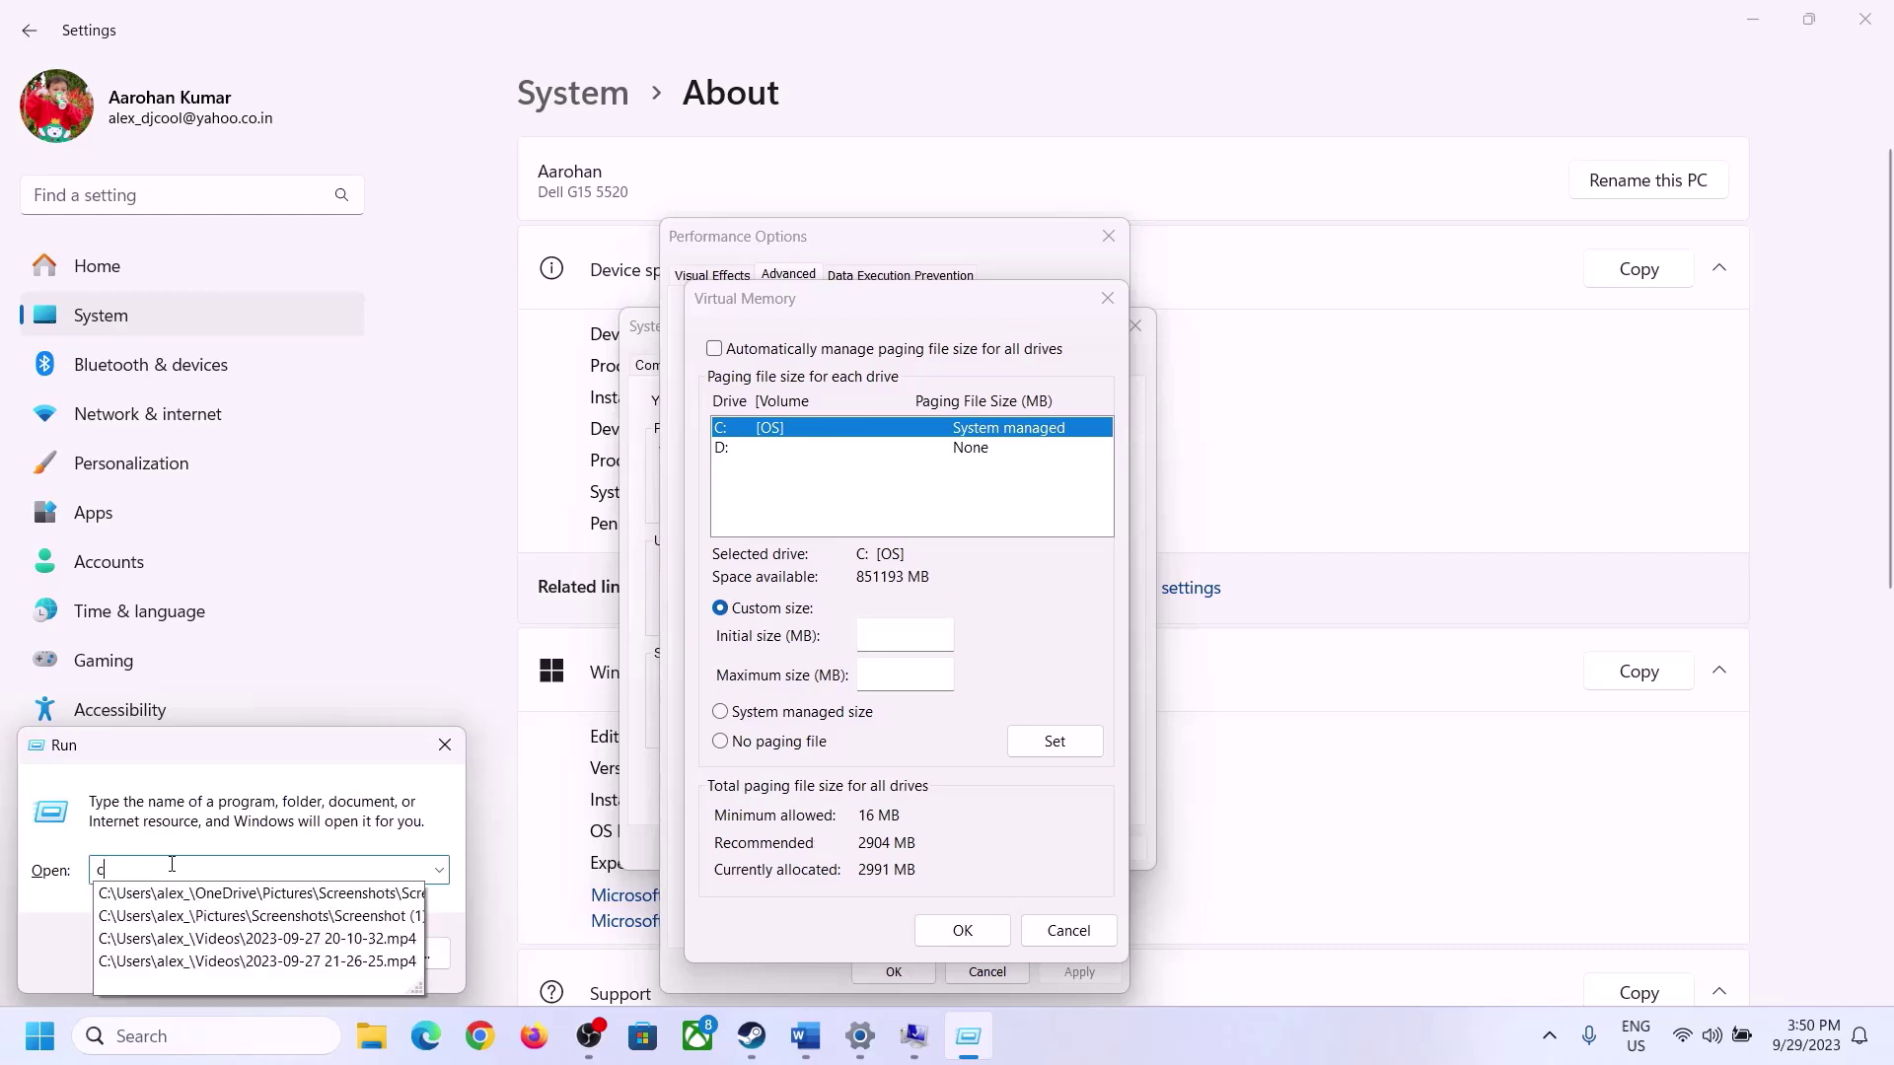
type("alc")
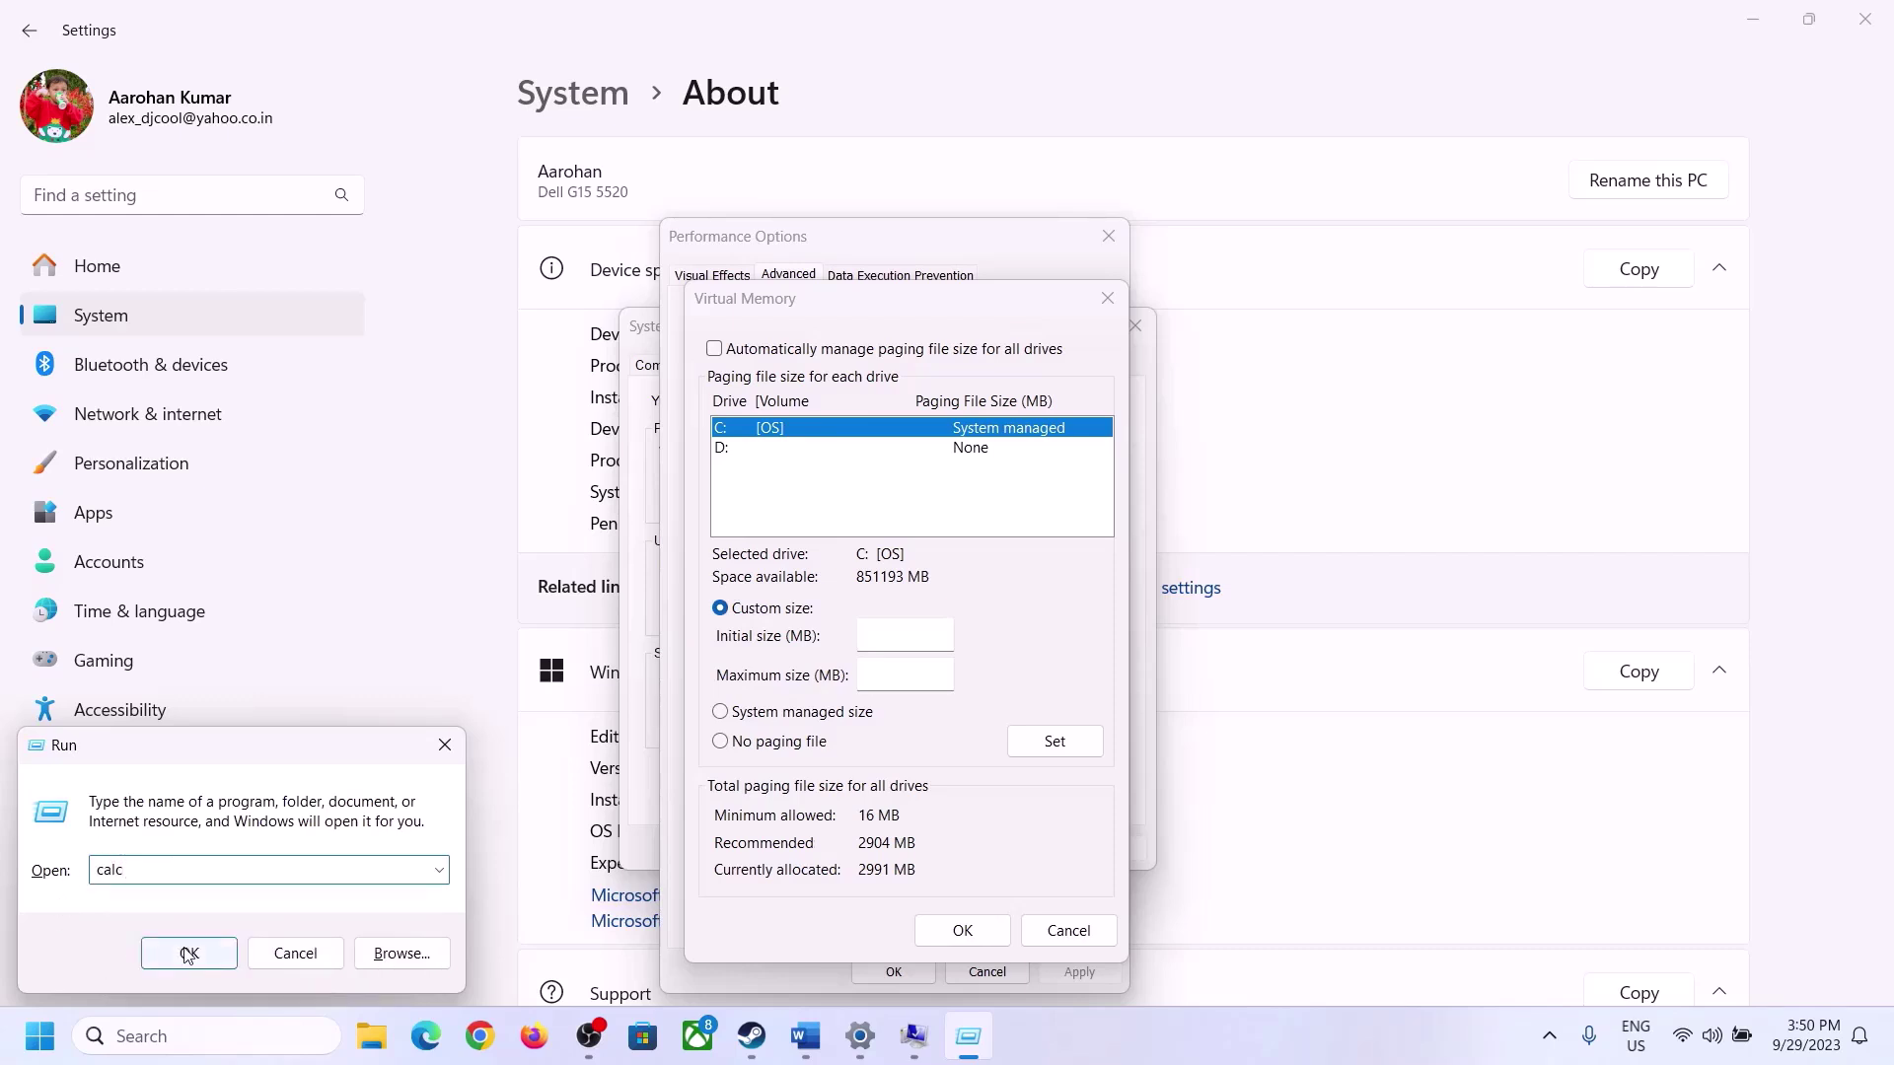
left_click(188, 955)
left_click_drag(232, 36, 1379, 324)
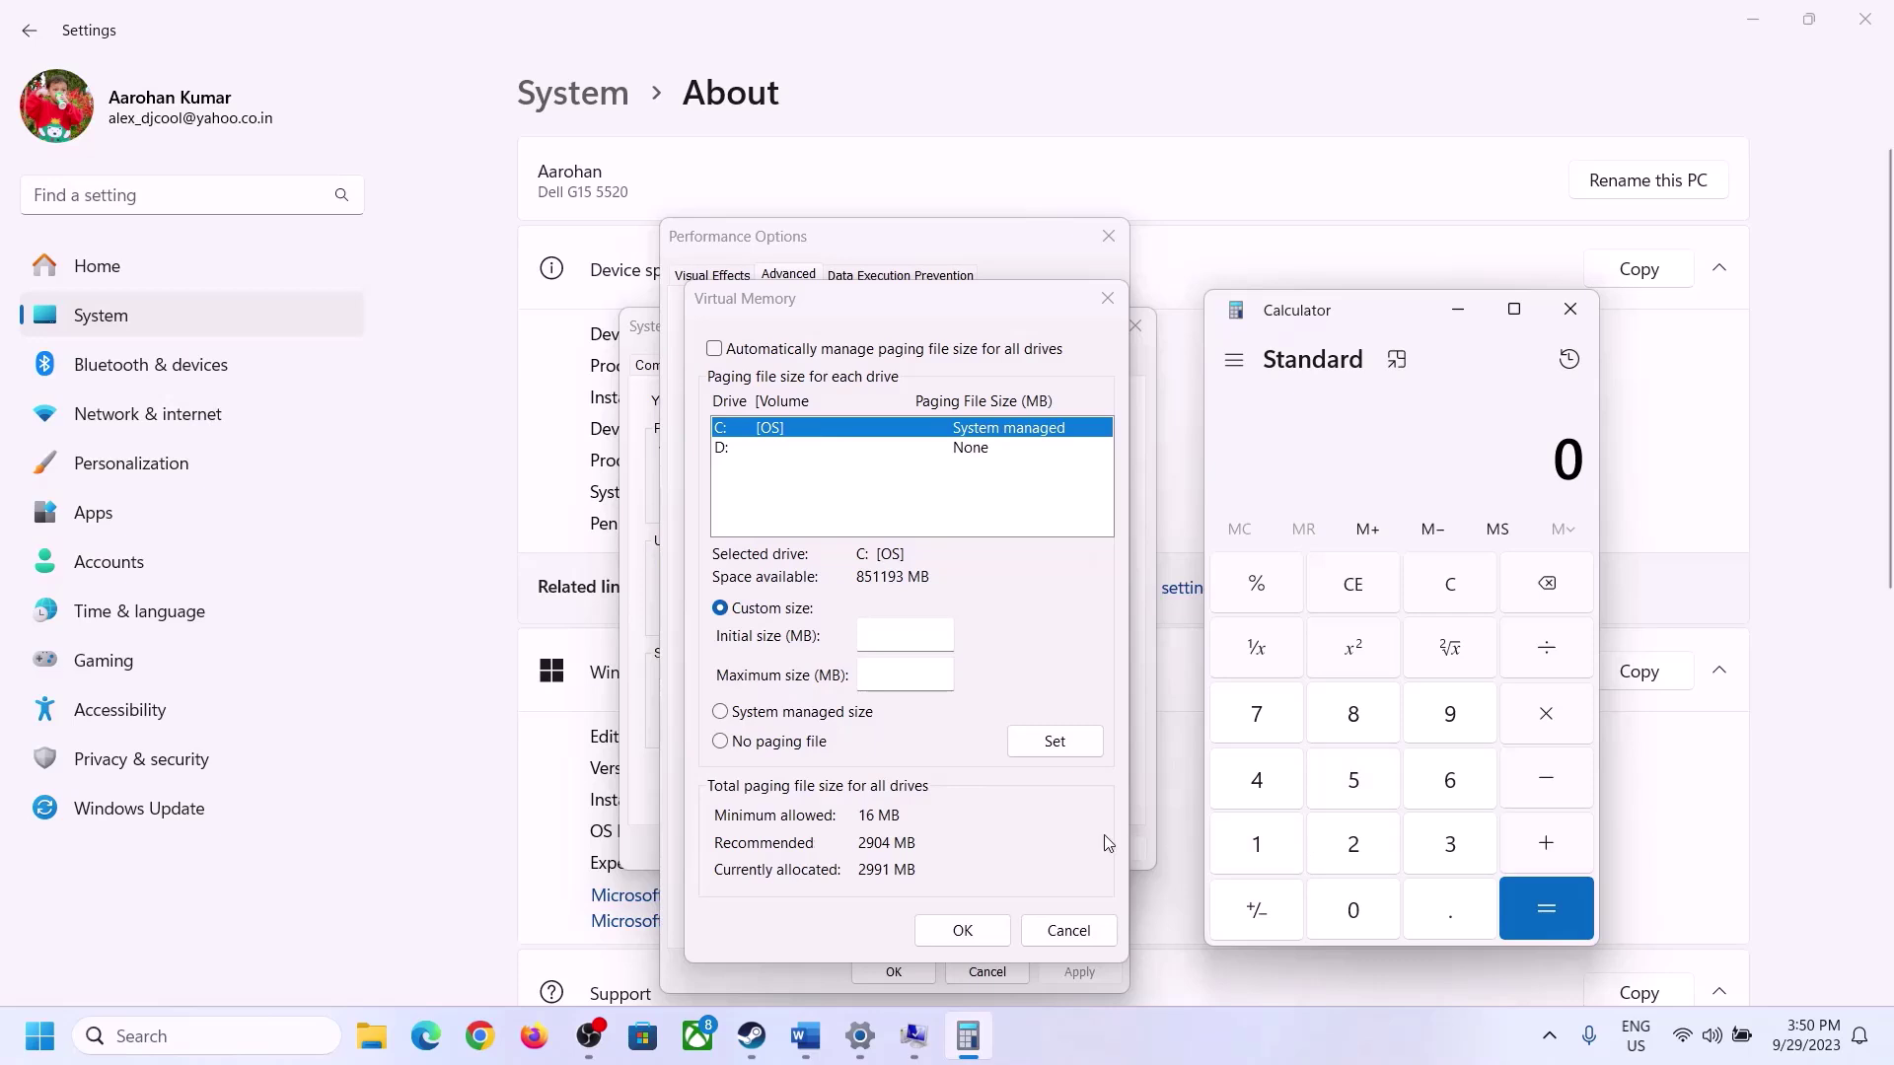
left_click(804, 1035)
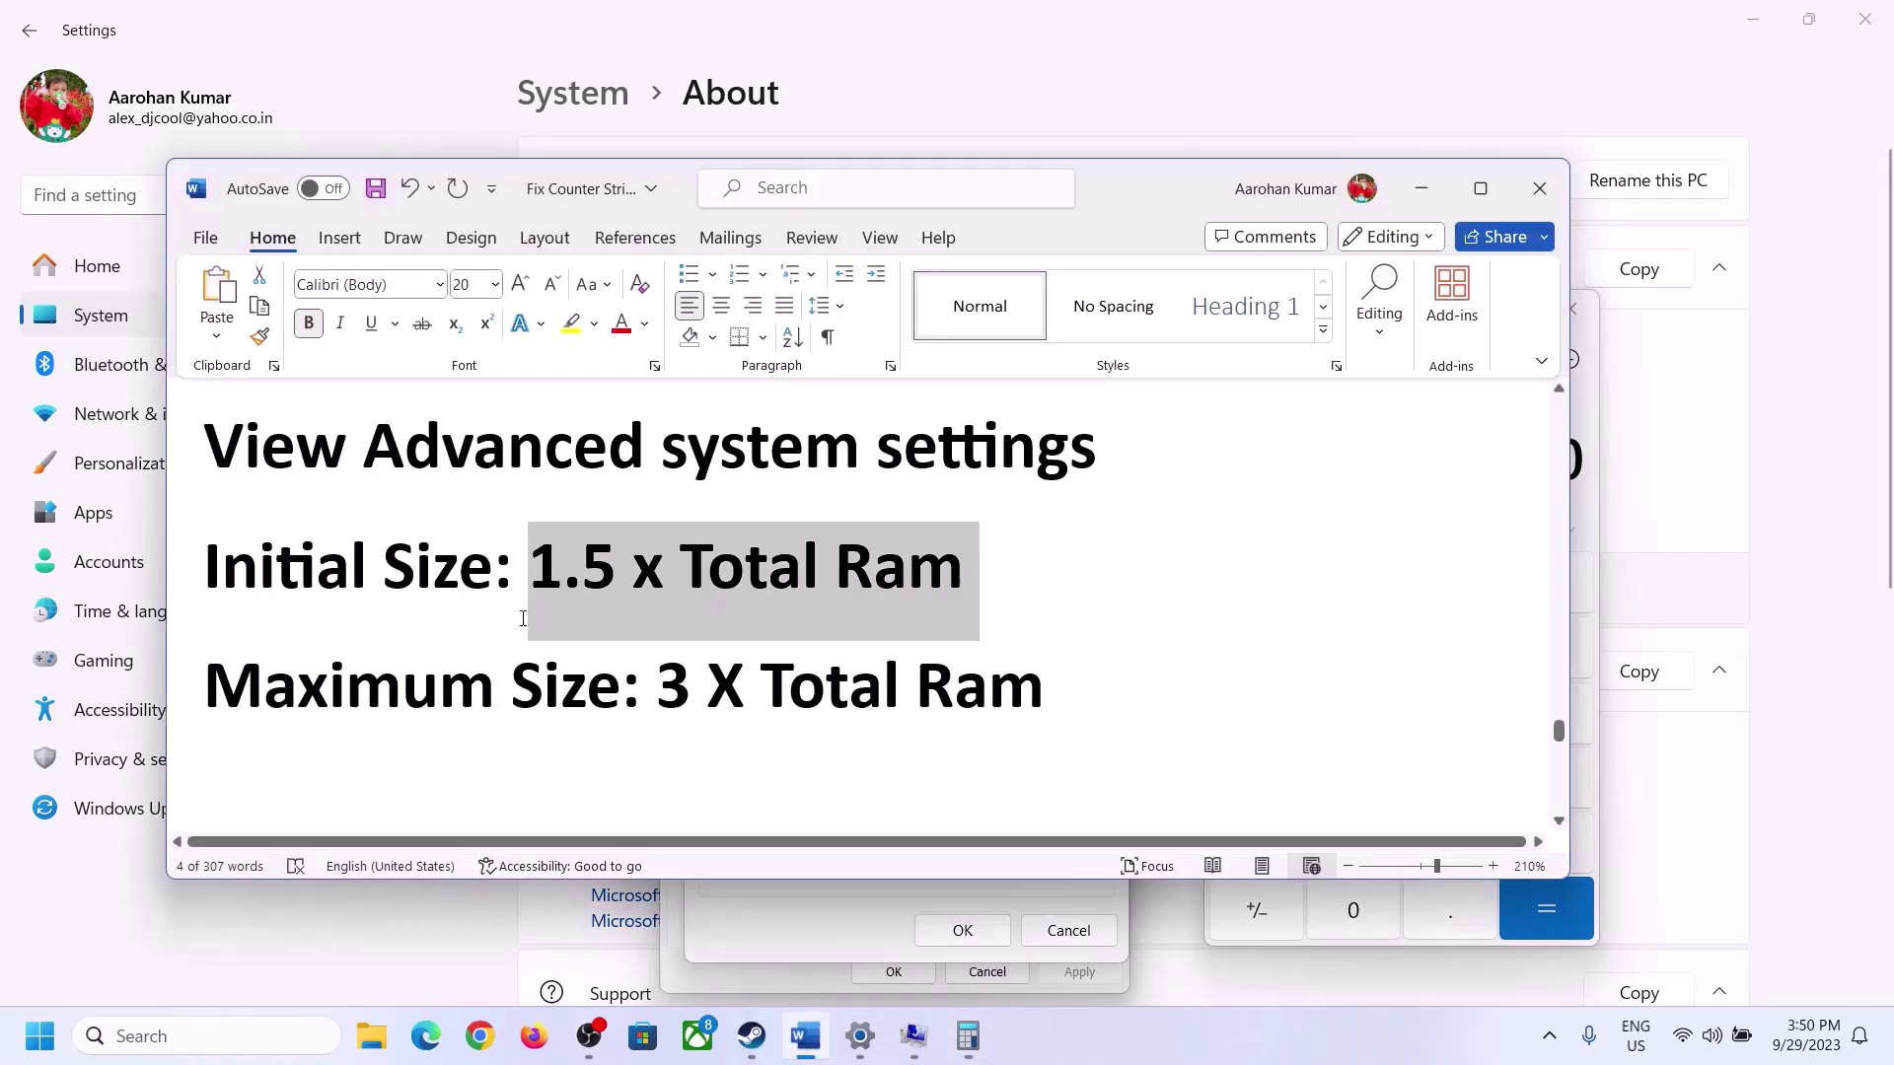
left_click(976, 1030)
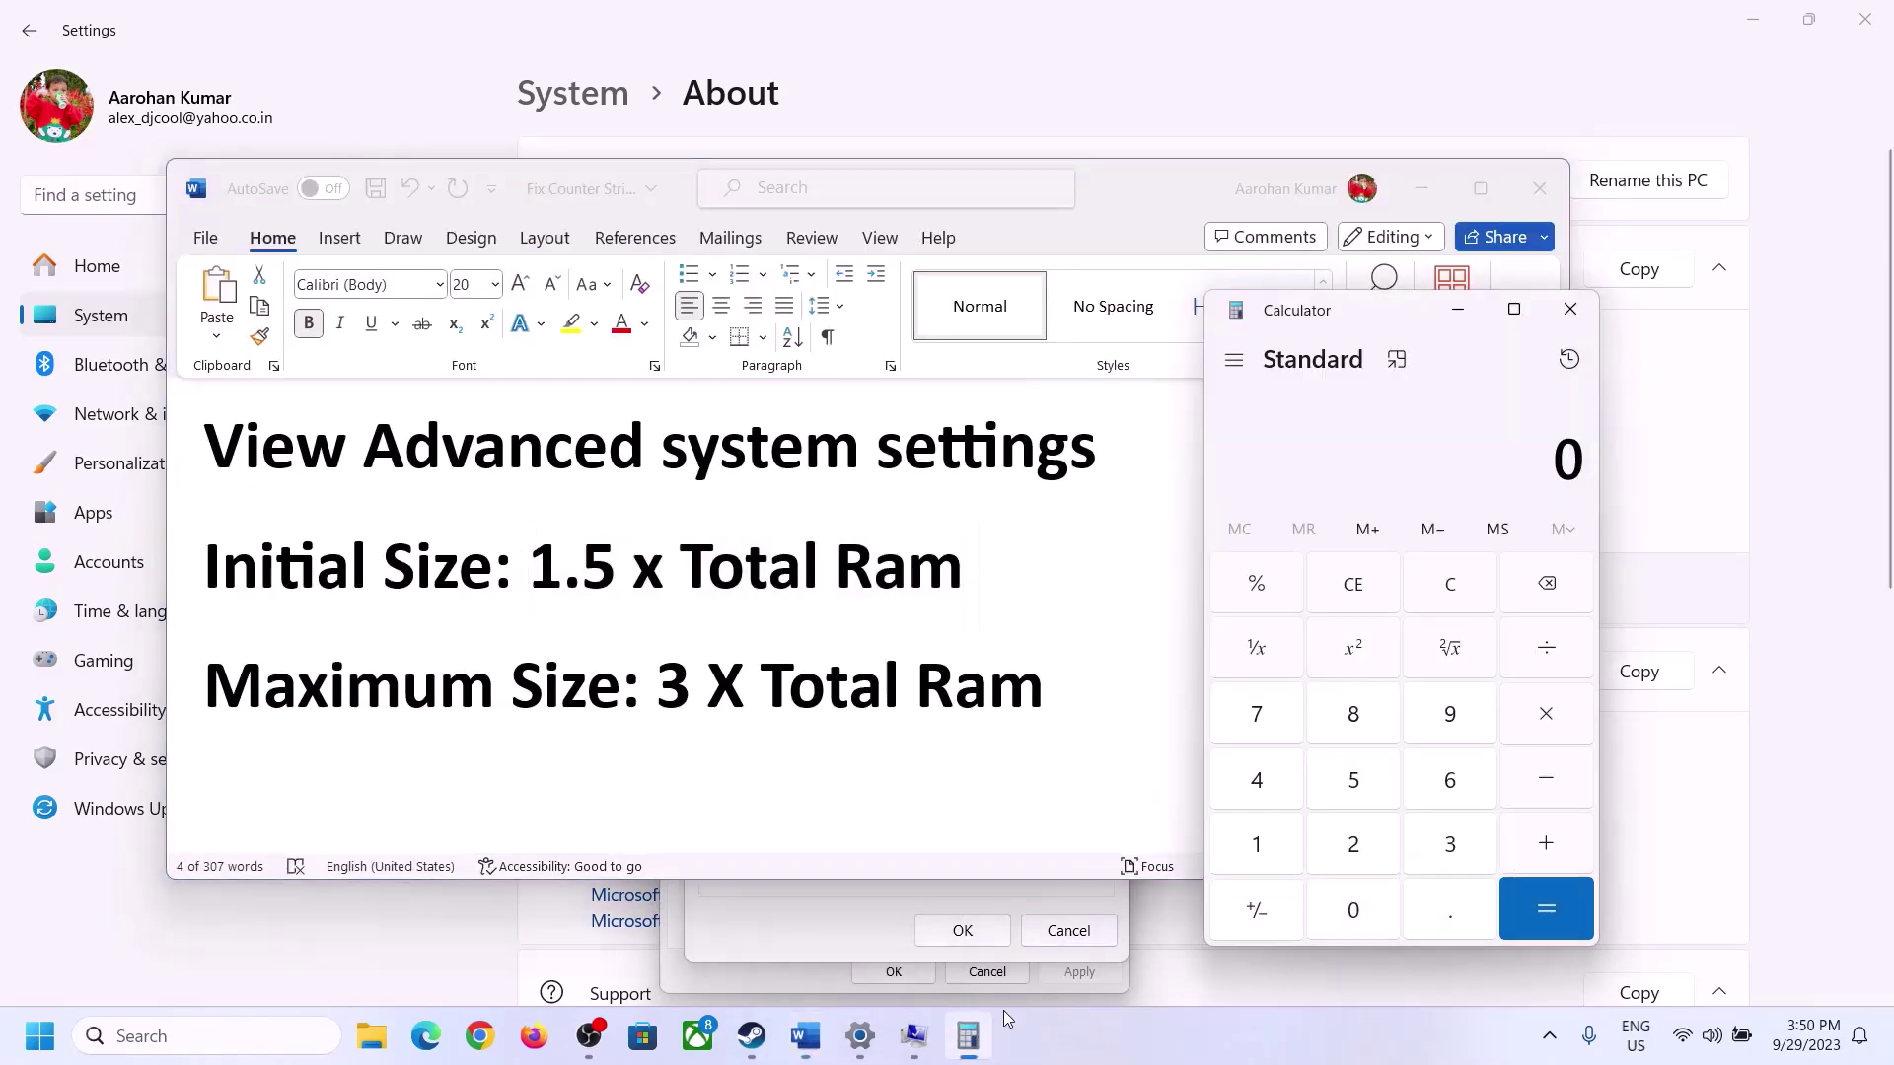
left_click(1259, 850)
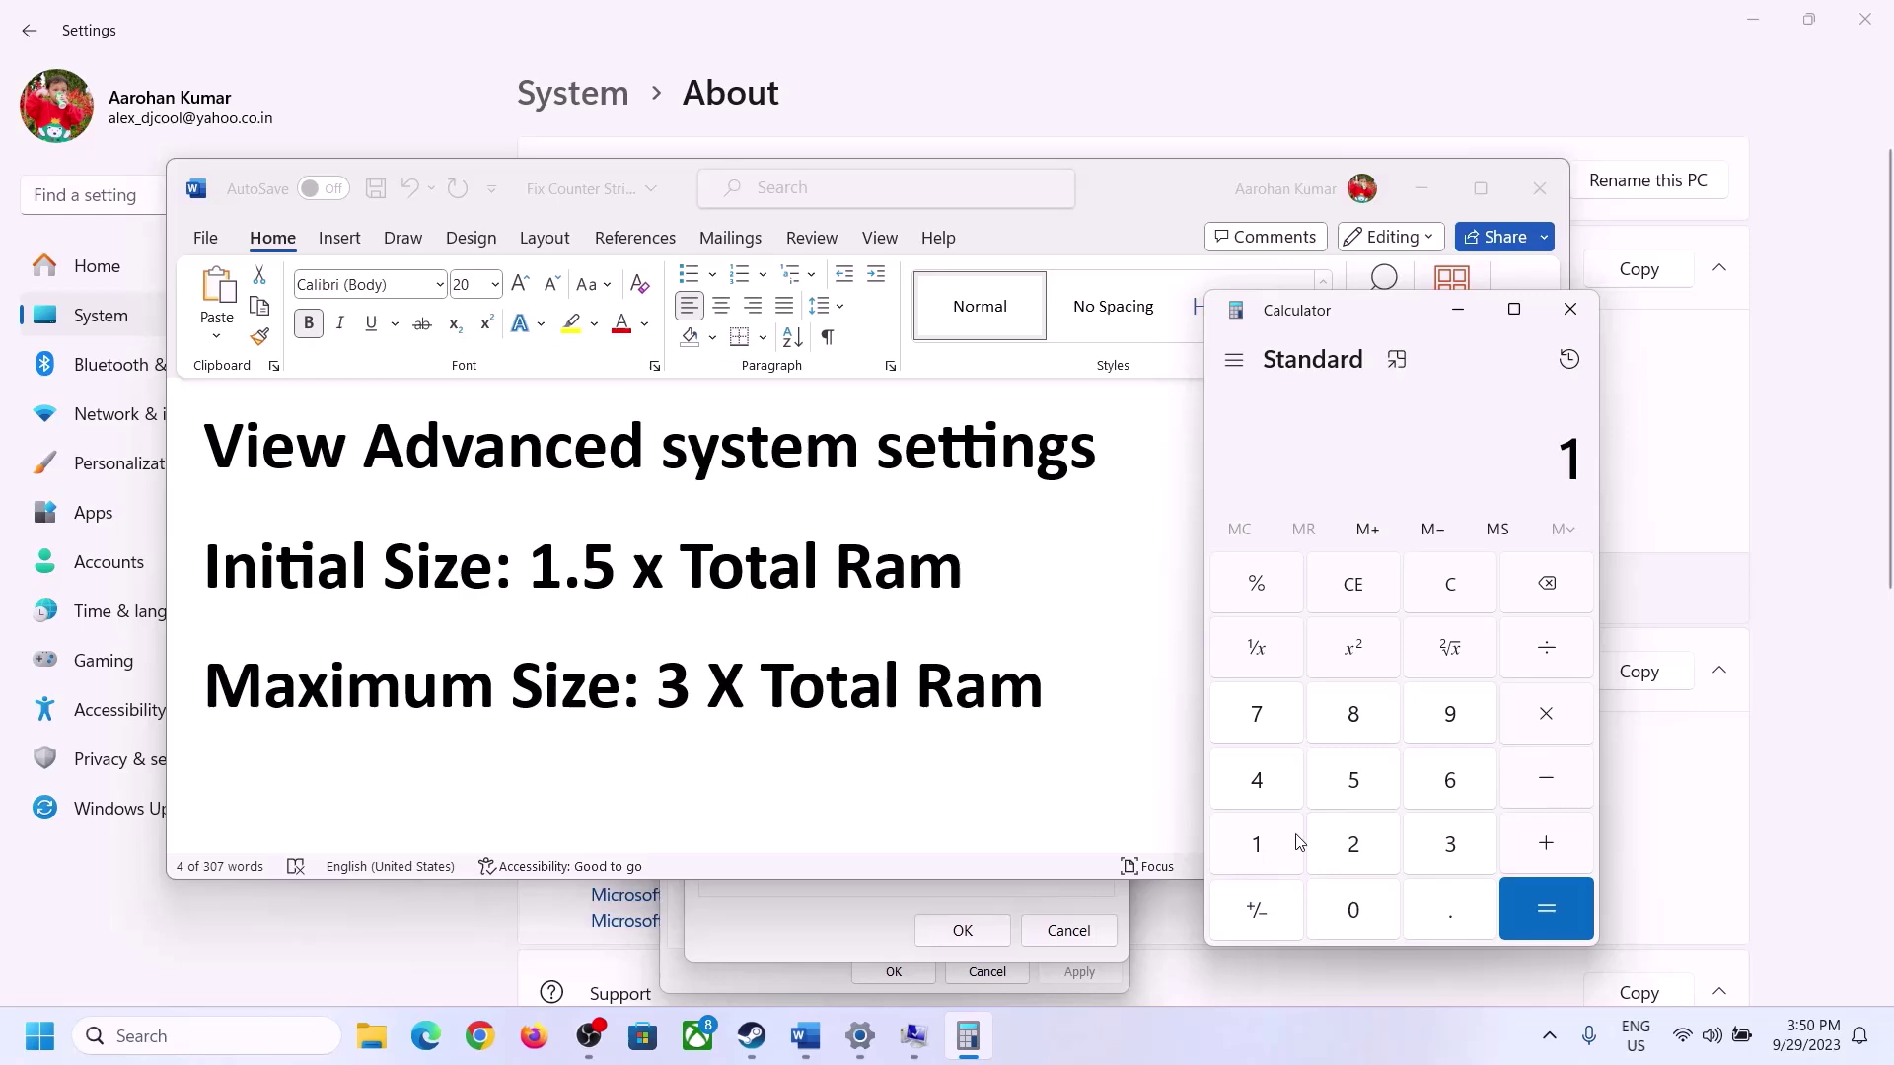
left_click(1444, 792)
left_click(1455, 605)
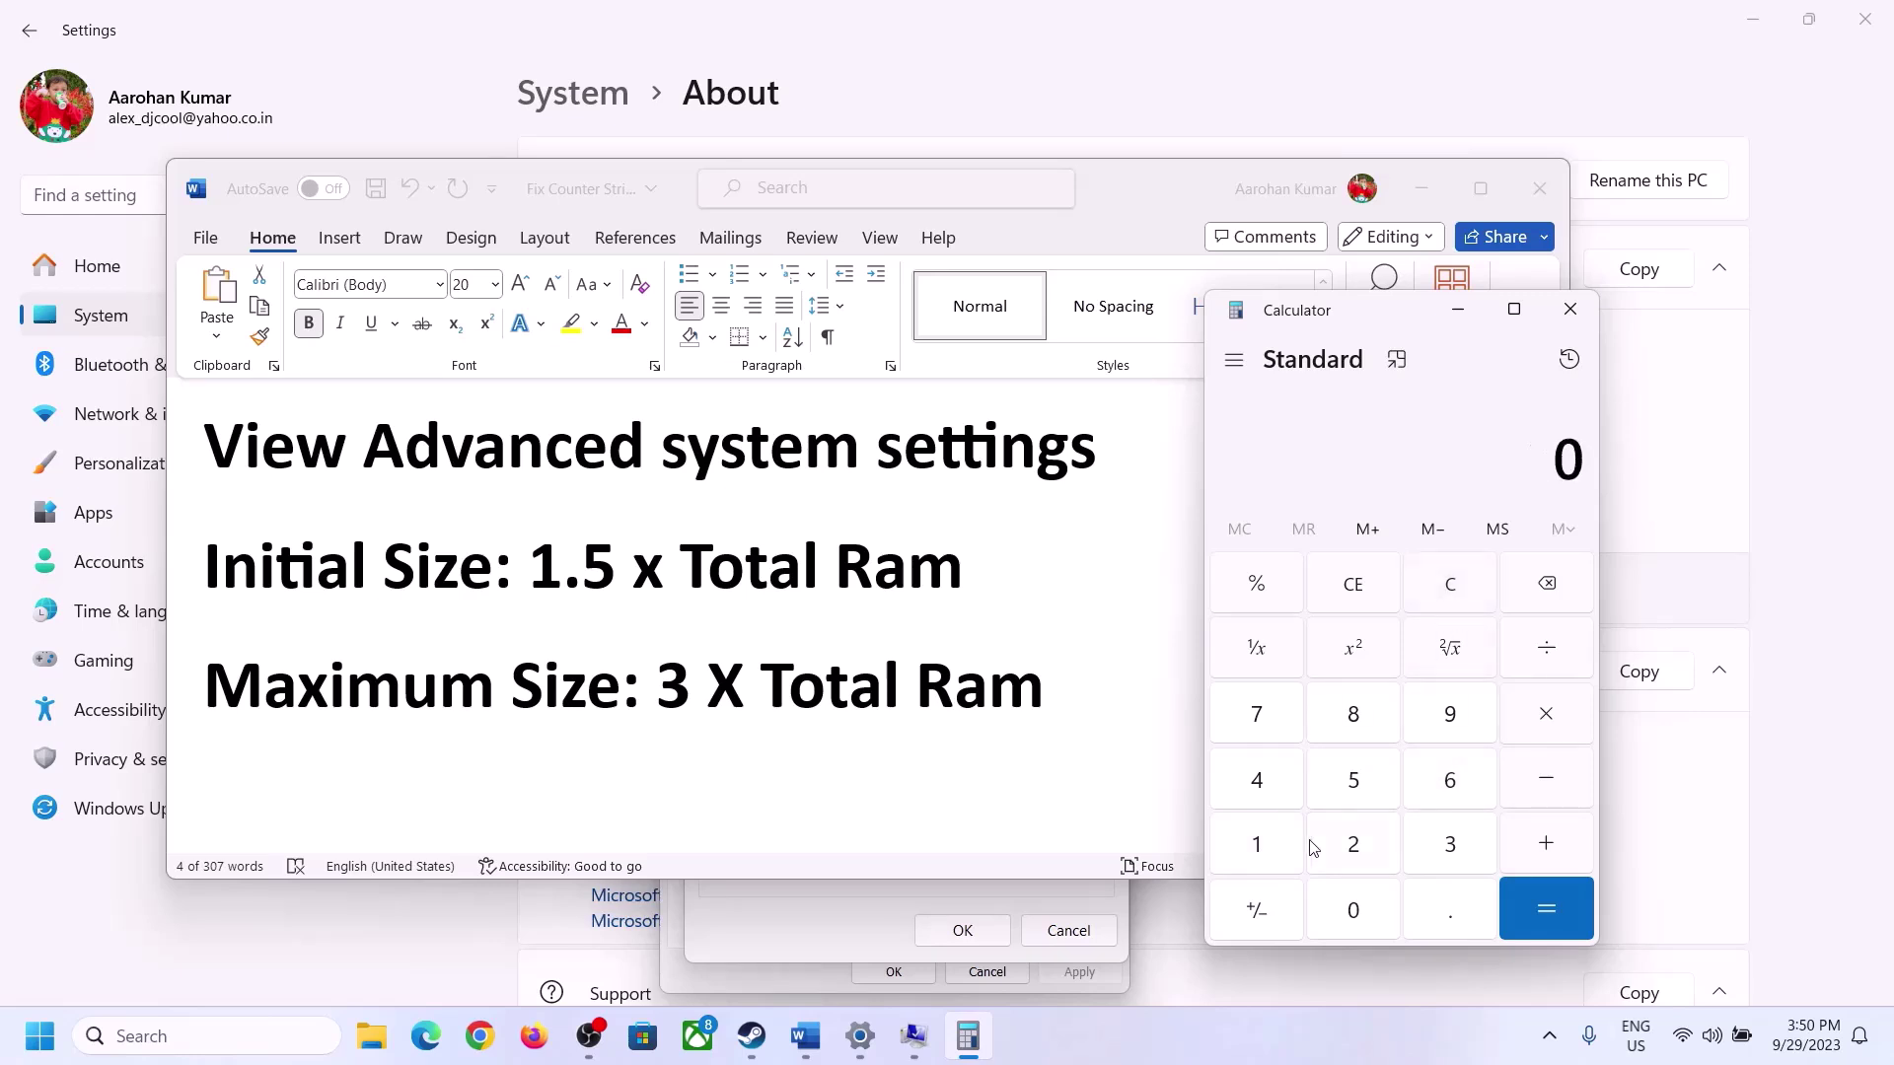
- Calculate 16 × 1024 in Calculator to convert the installed RAM from gigabytes to megabytes
left_click(1271, 848)
left_click(1420, 792)
left_click(1546, 732)
left_click(1267, 856)
left_click(1353, 913)
left_click(1356, 848)
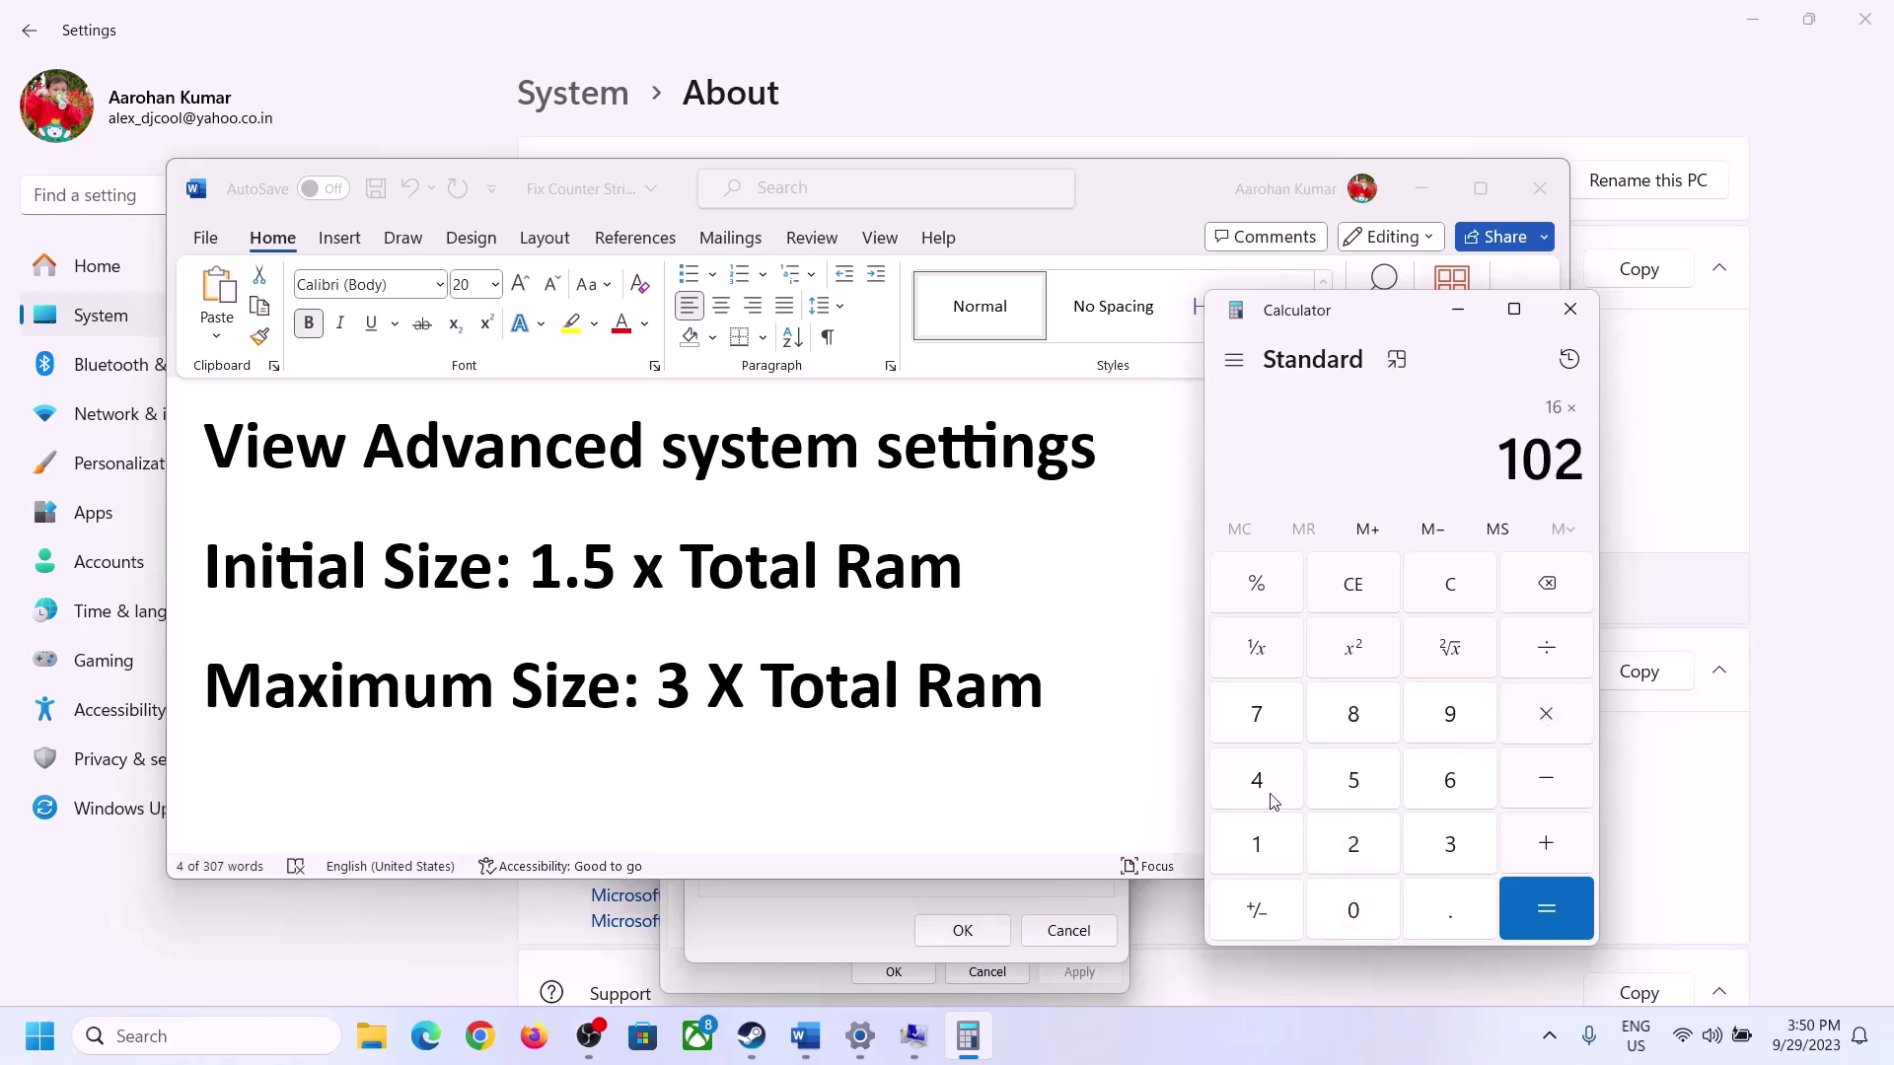
left_click(1273, 799)
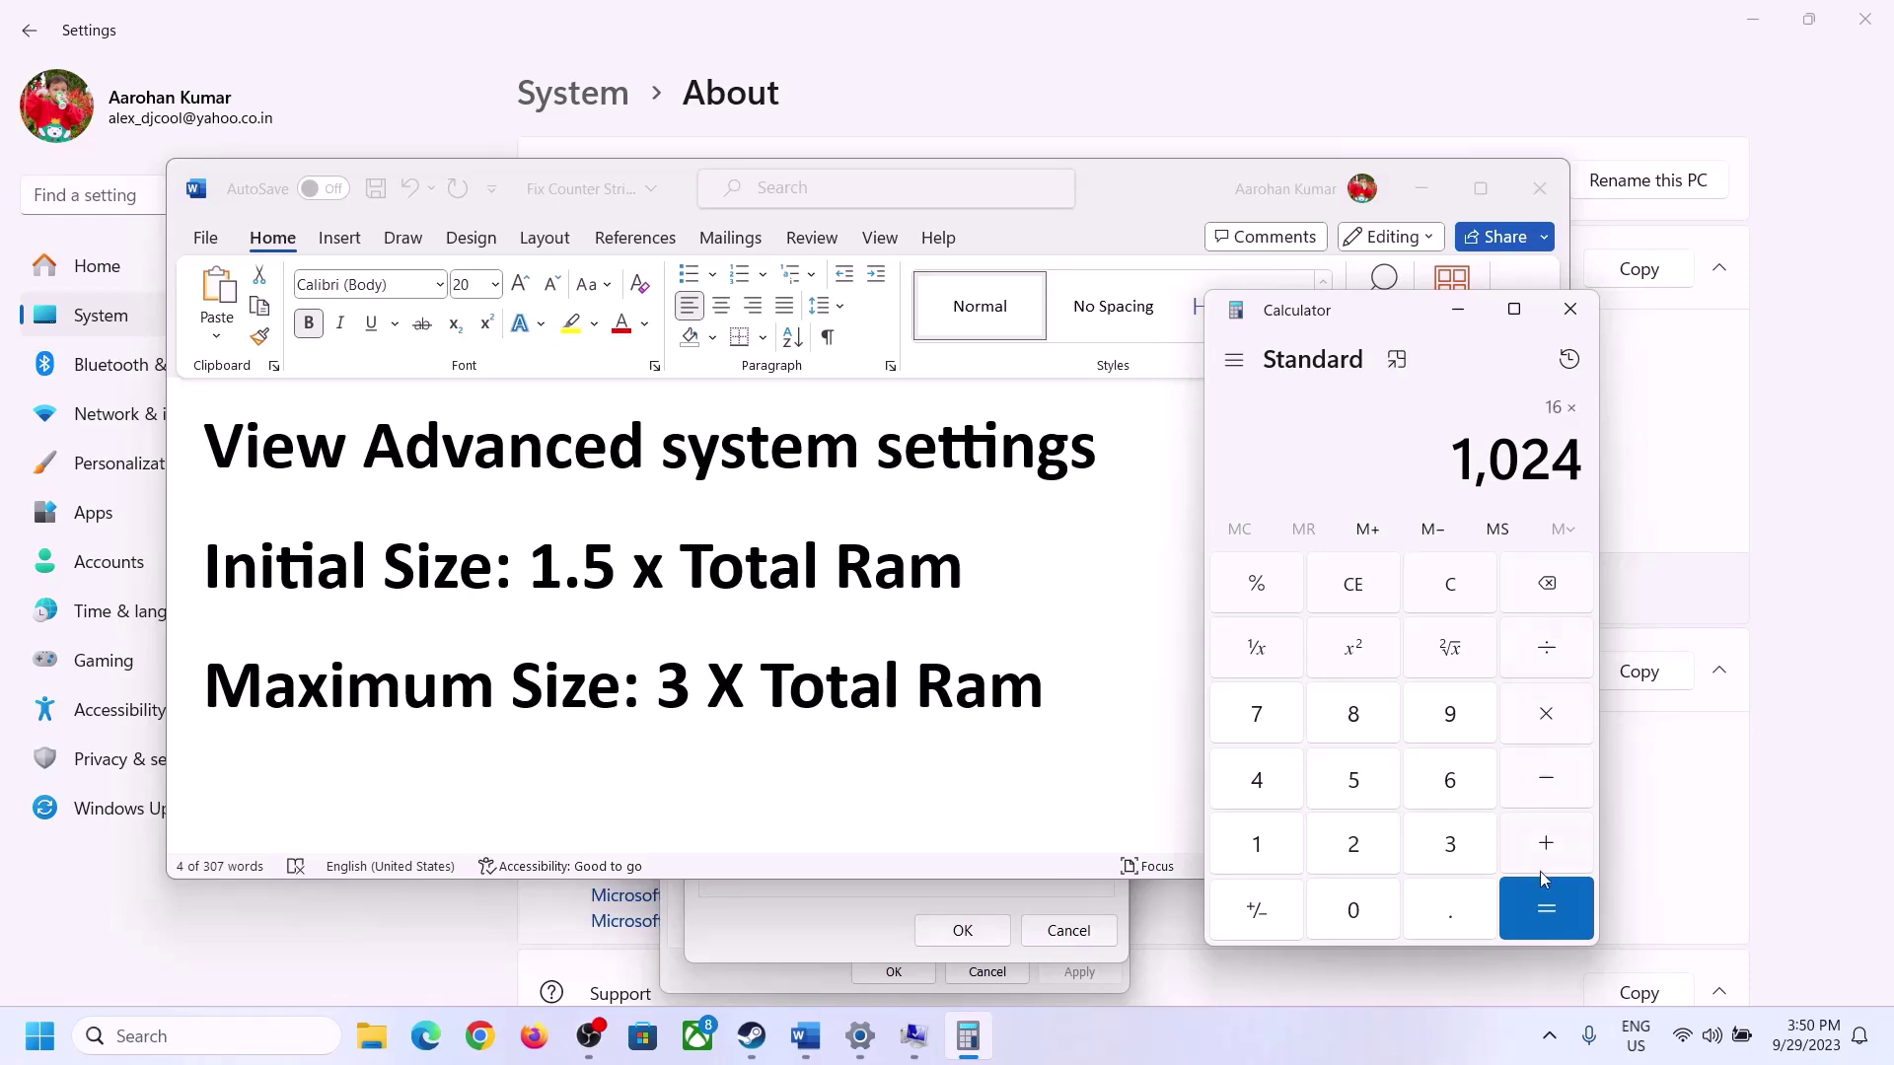
left_click(1544, 909)
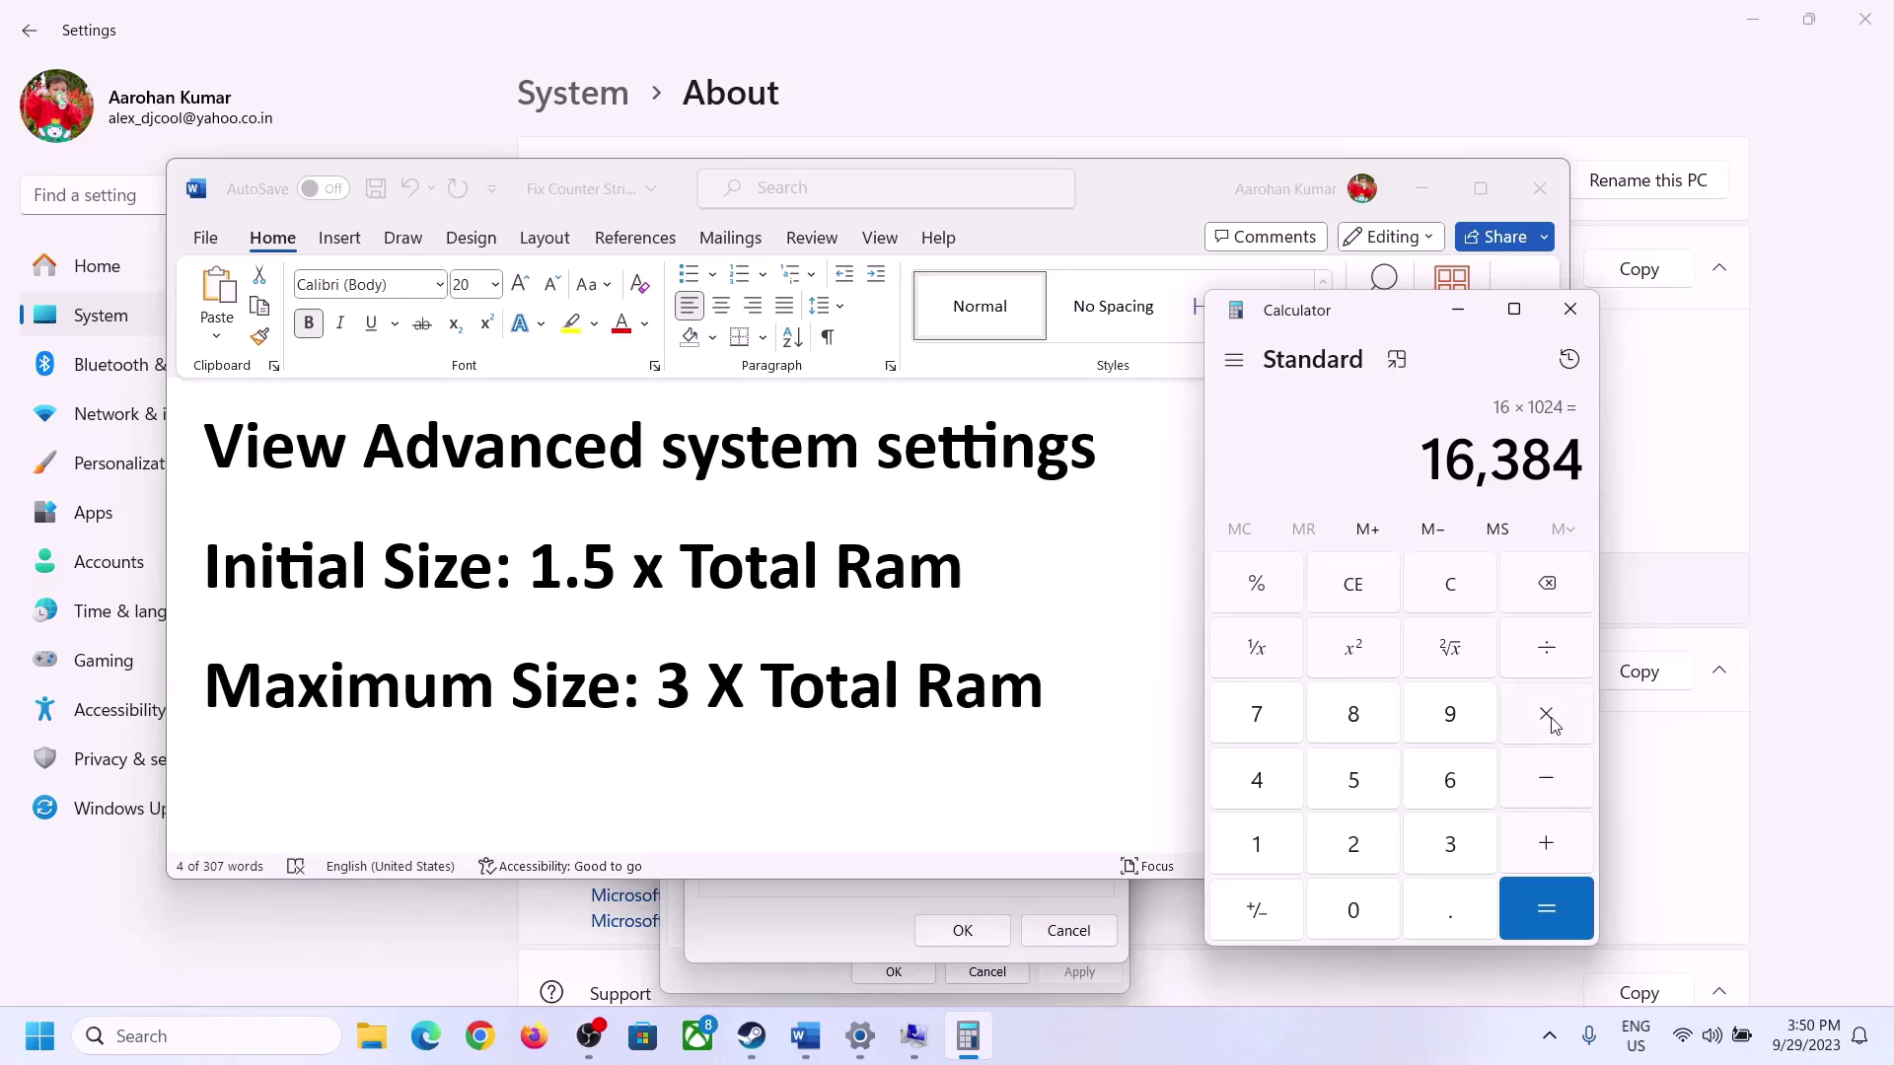
- Multiply the RAM size in megabytes by 1.5 to work out the initial paging file size
left_click(1283, 854)
left_click(1445, 912)
left_click(1366, 794)
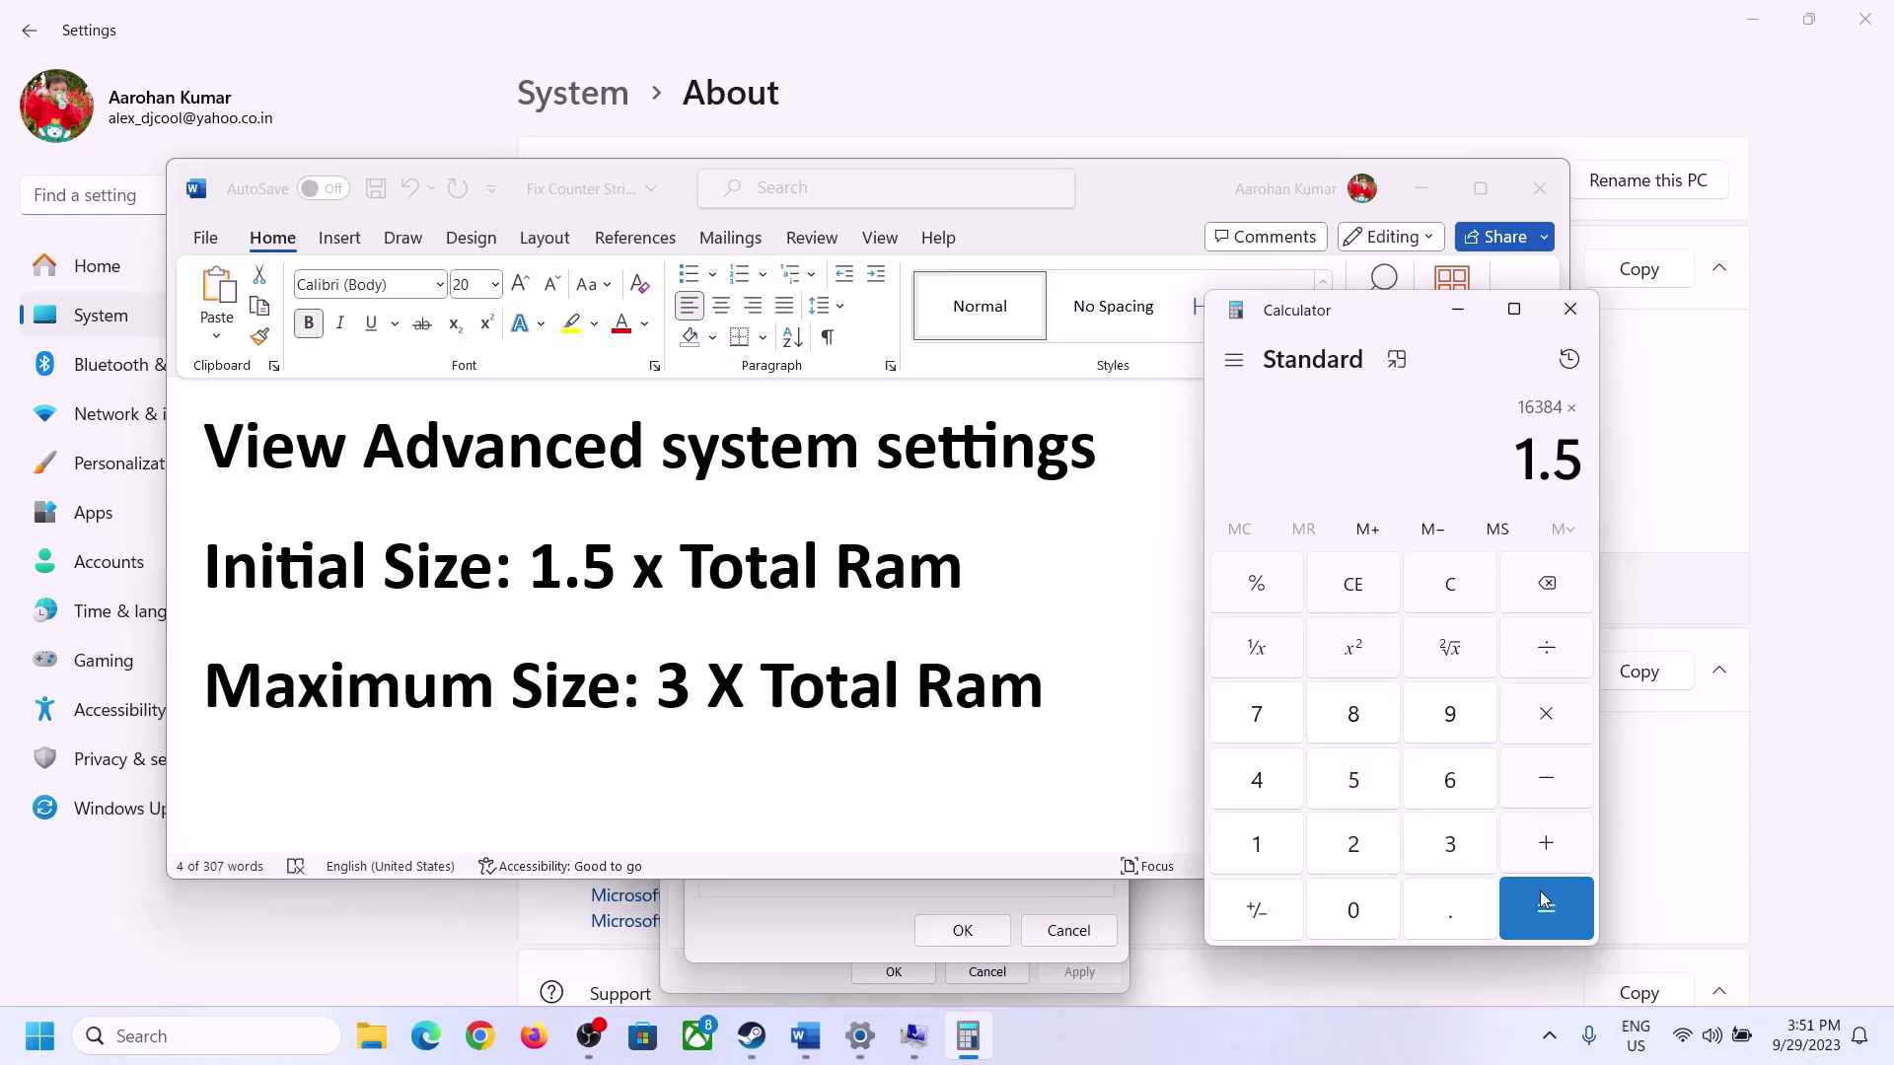
left_click(1545, 907)
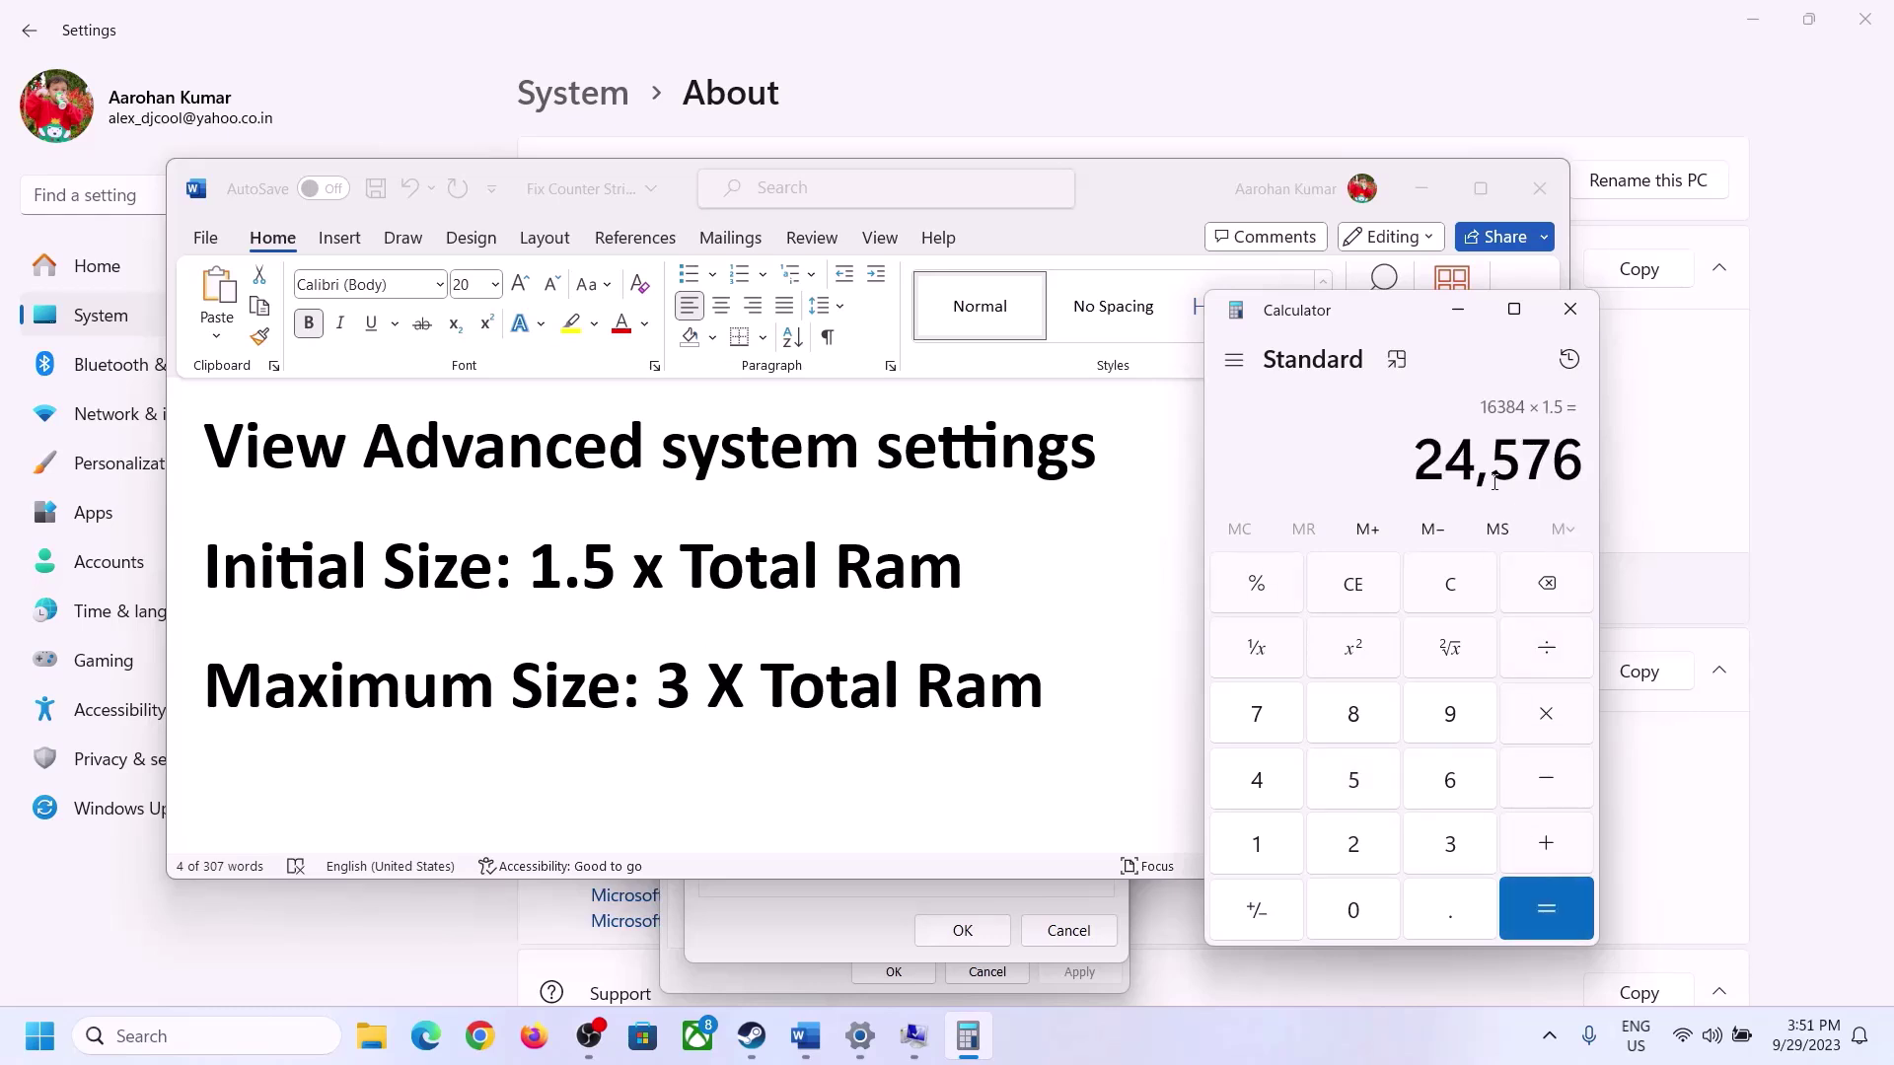
- Set the custom initial size for drive C: to 24576 MB and activate the maximum size field
left_click(875, 887)
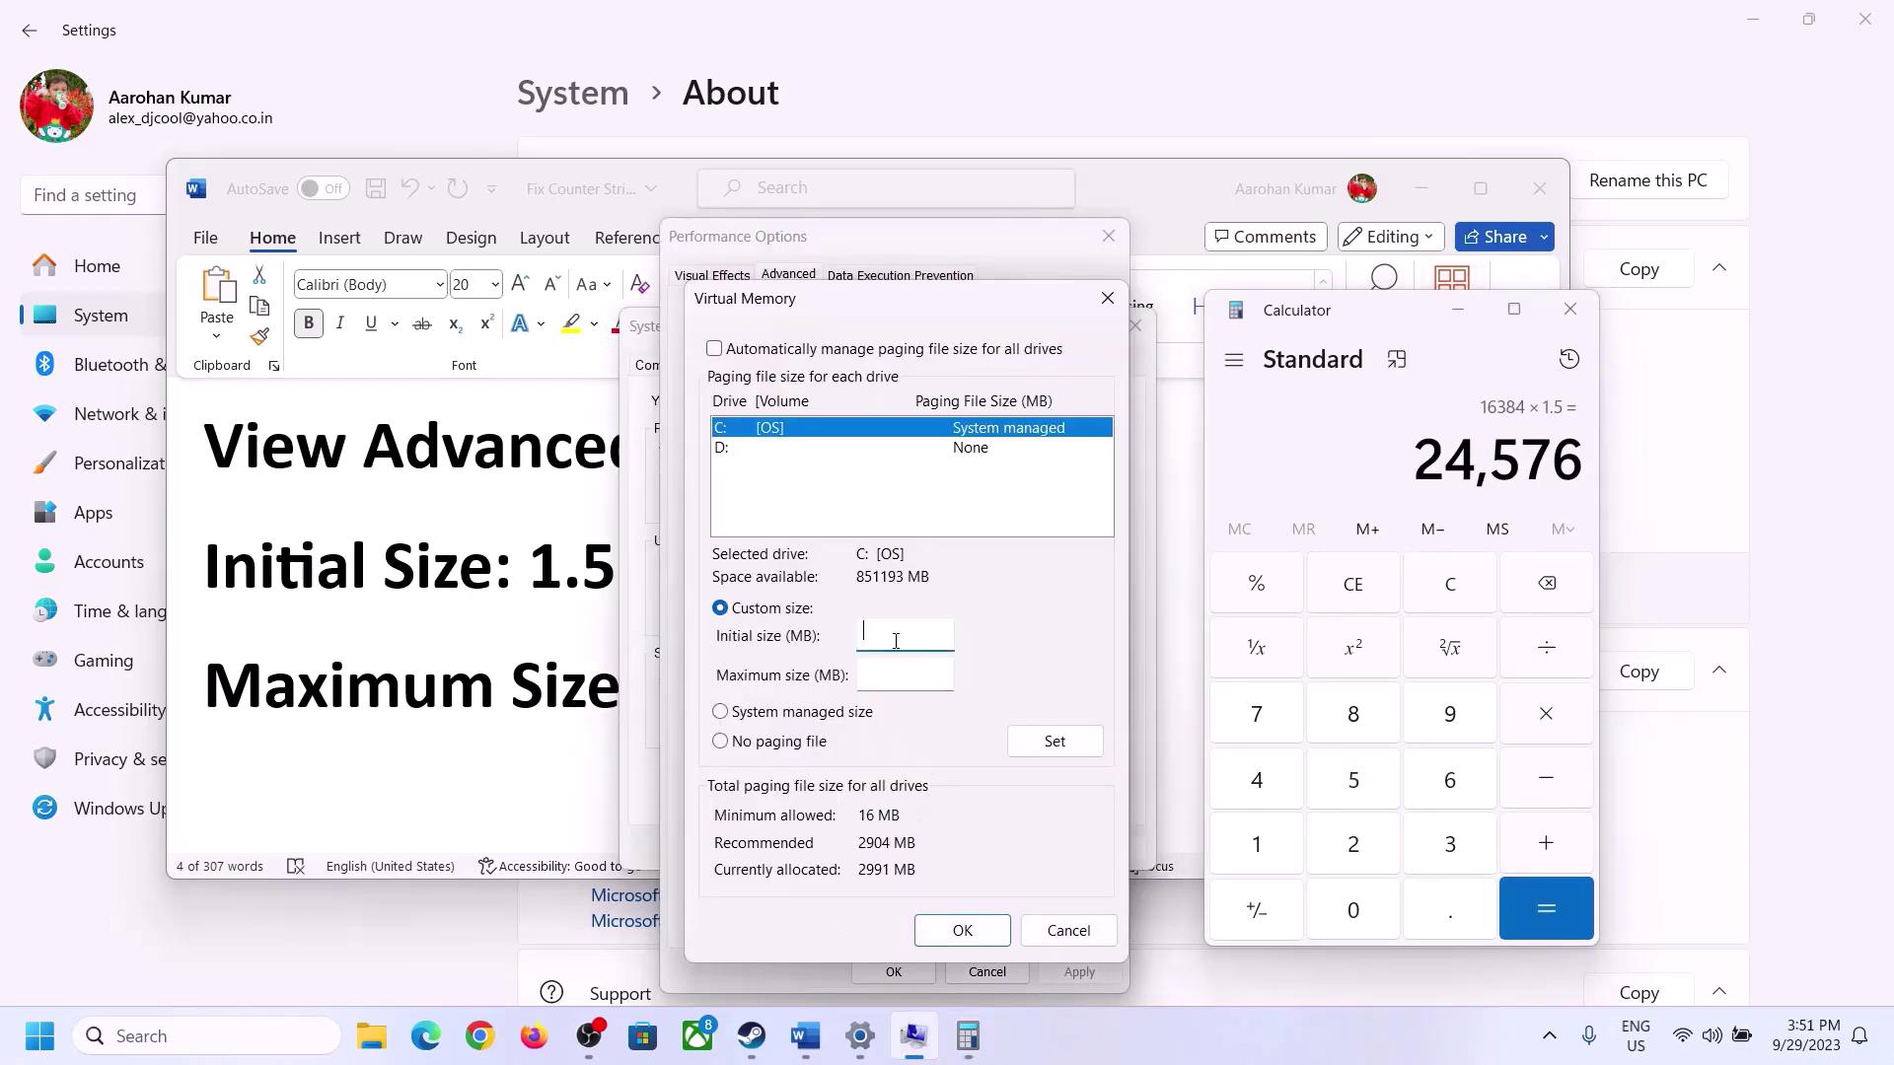
type("24576")
left_click(949, 673)
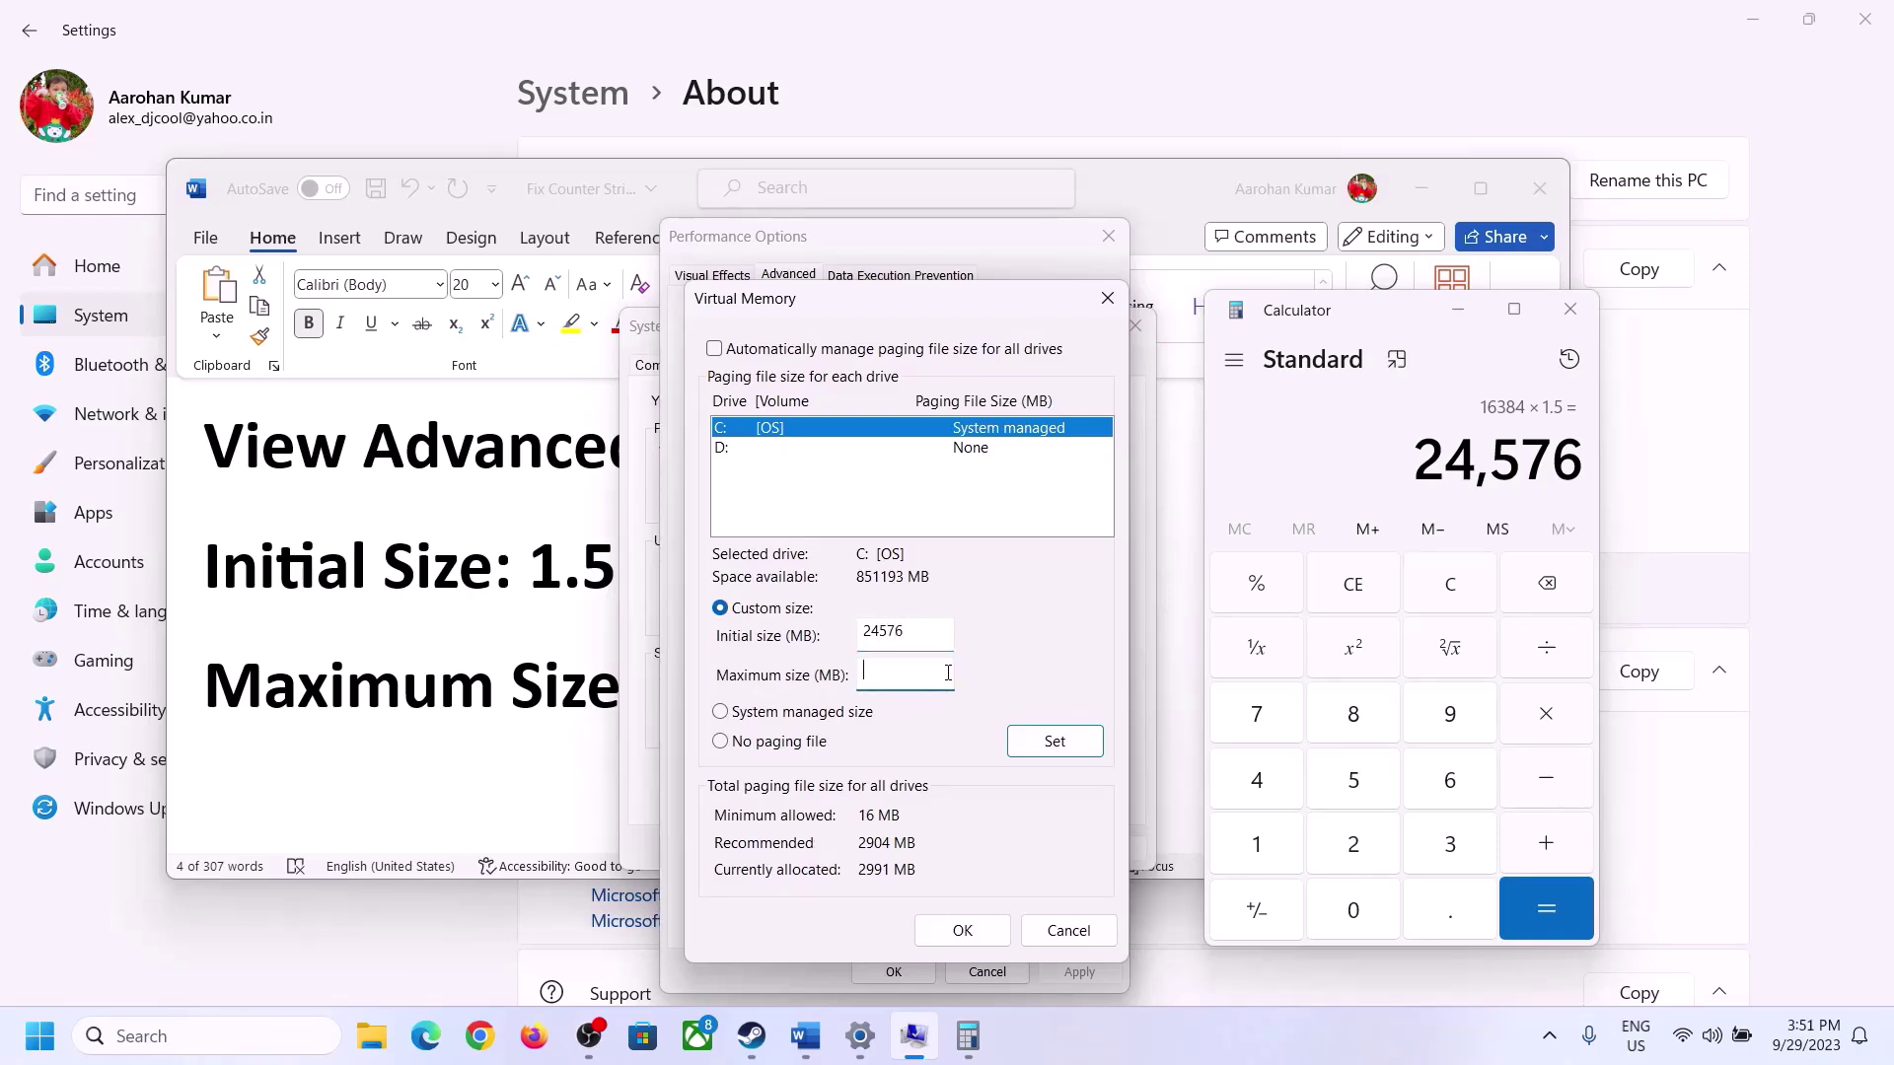
- Recheck the maximum size formula in the document and clear the previous result in Calculator
left_click(539, 688)
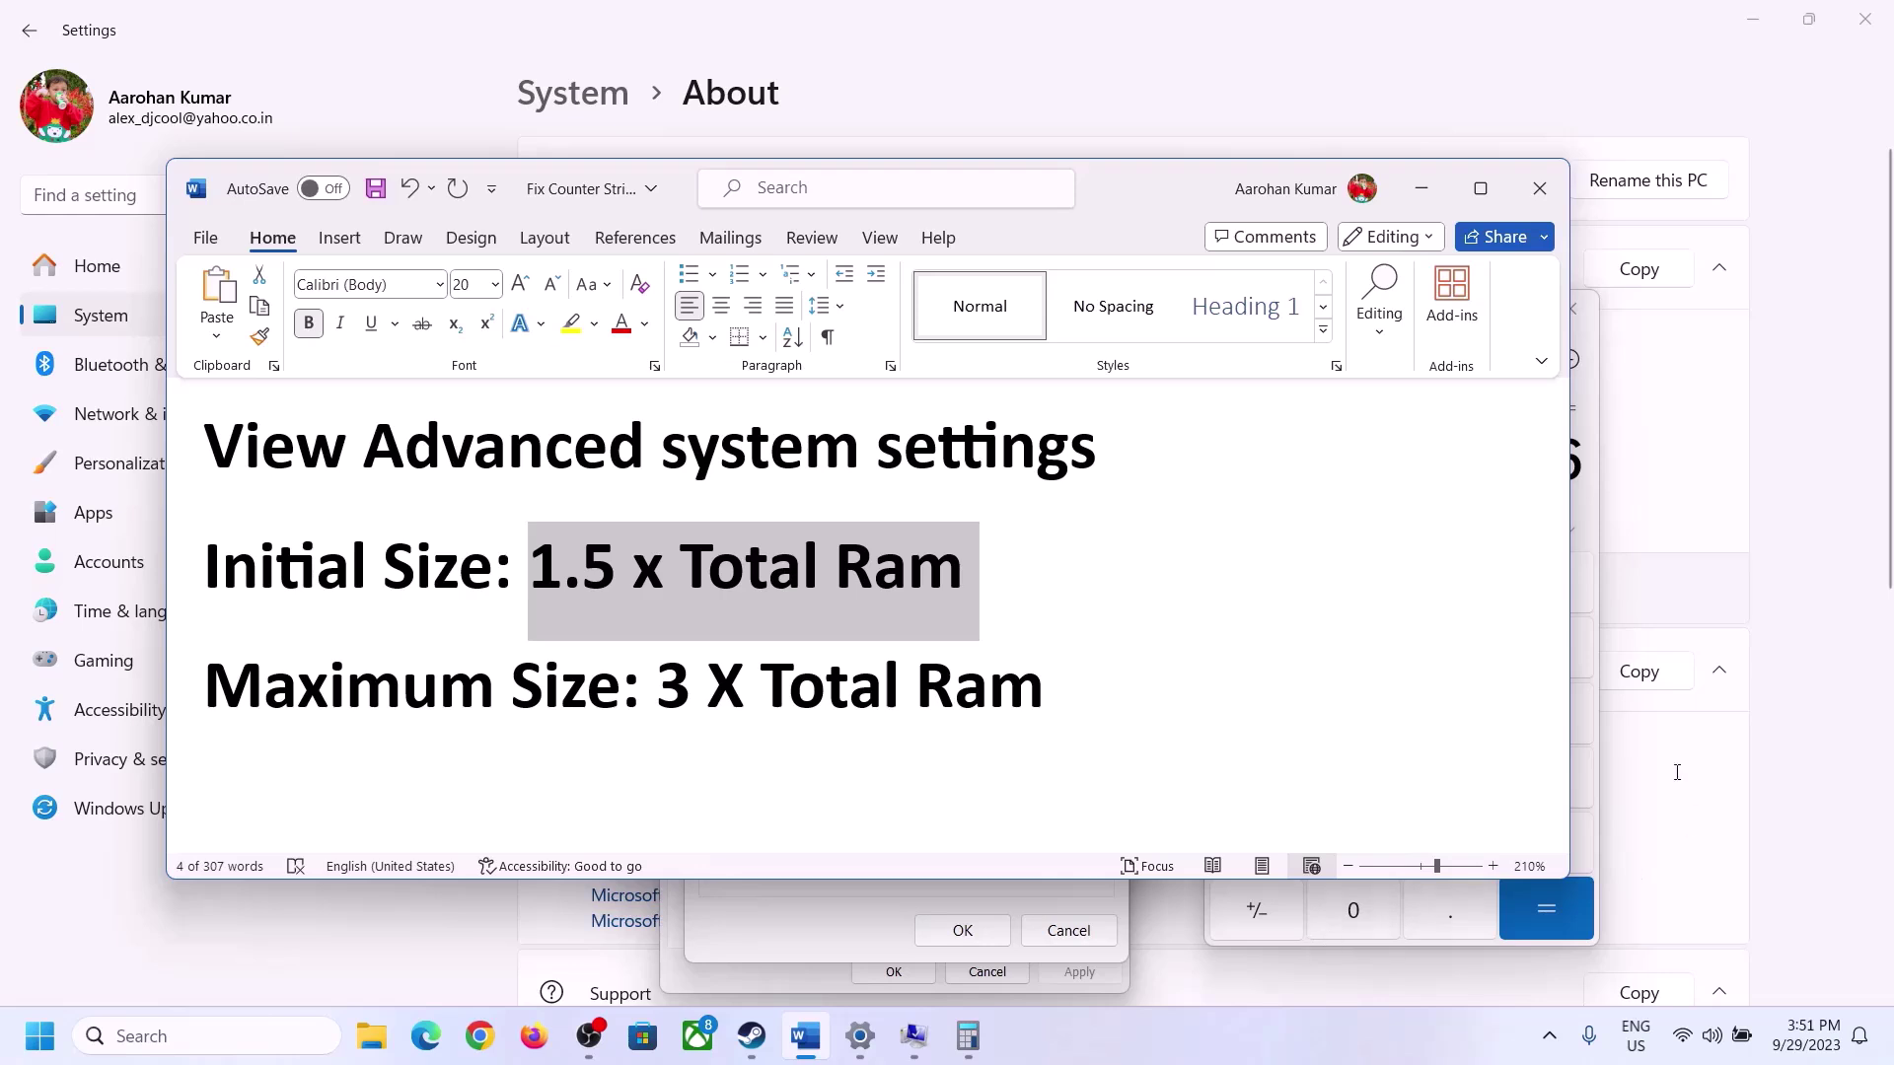
left_click(1594, 519)
left_click(1464, 587)
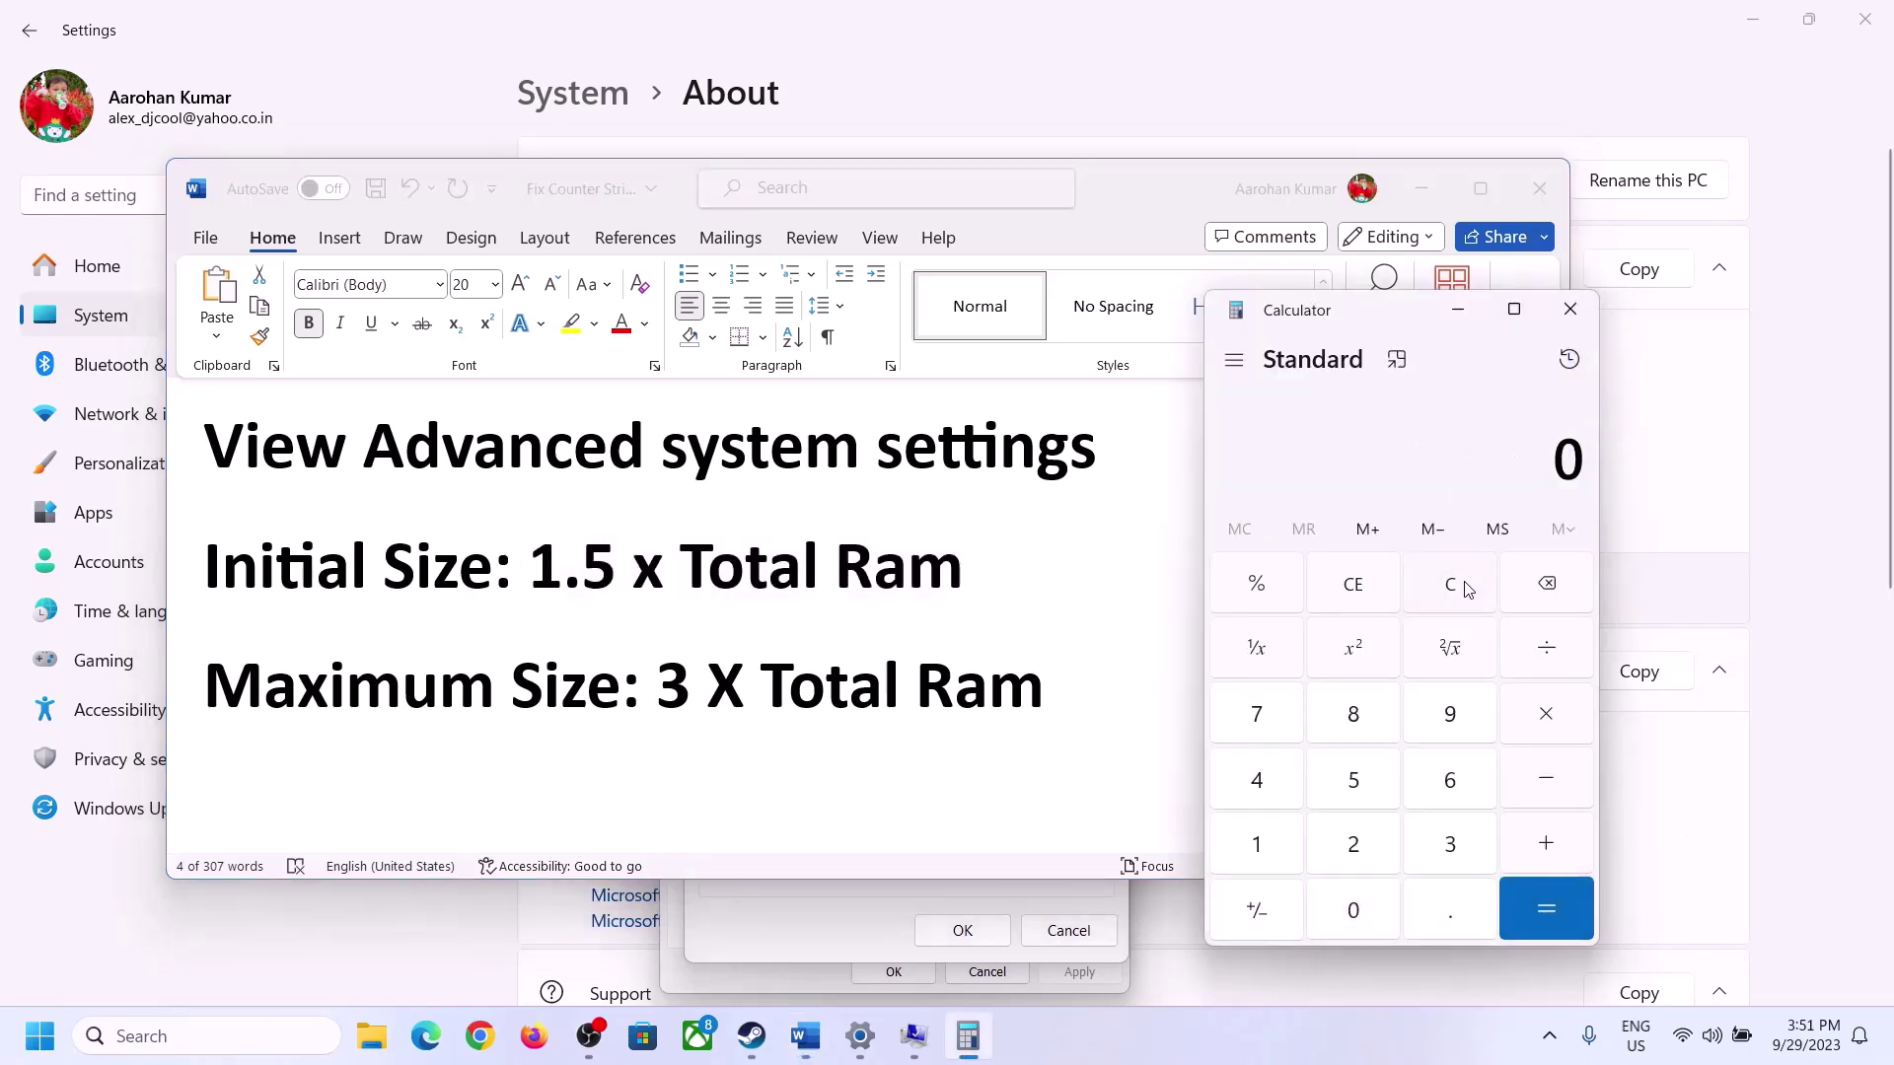
- Check the installed RAM in Settings and calculate 16 × 1024 in Calculator to convert it to megabytes
left_click(862, 1039)
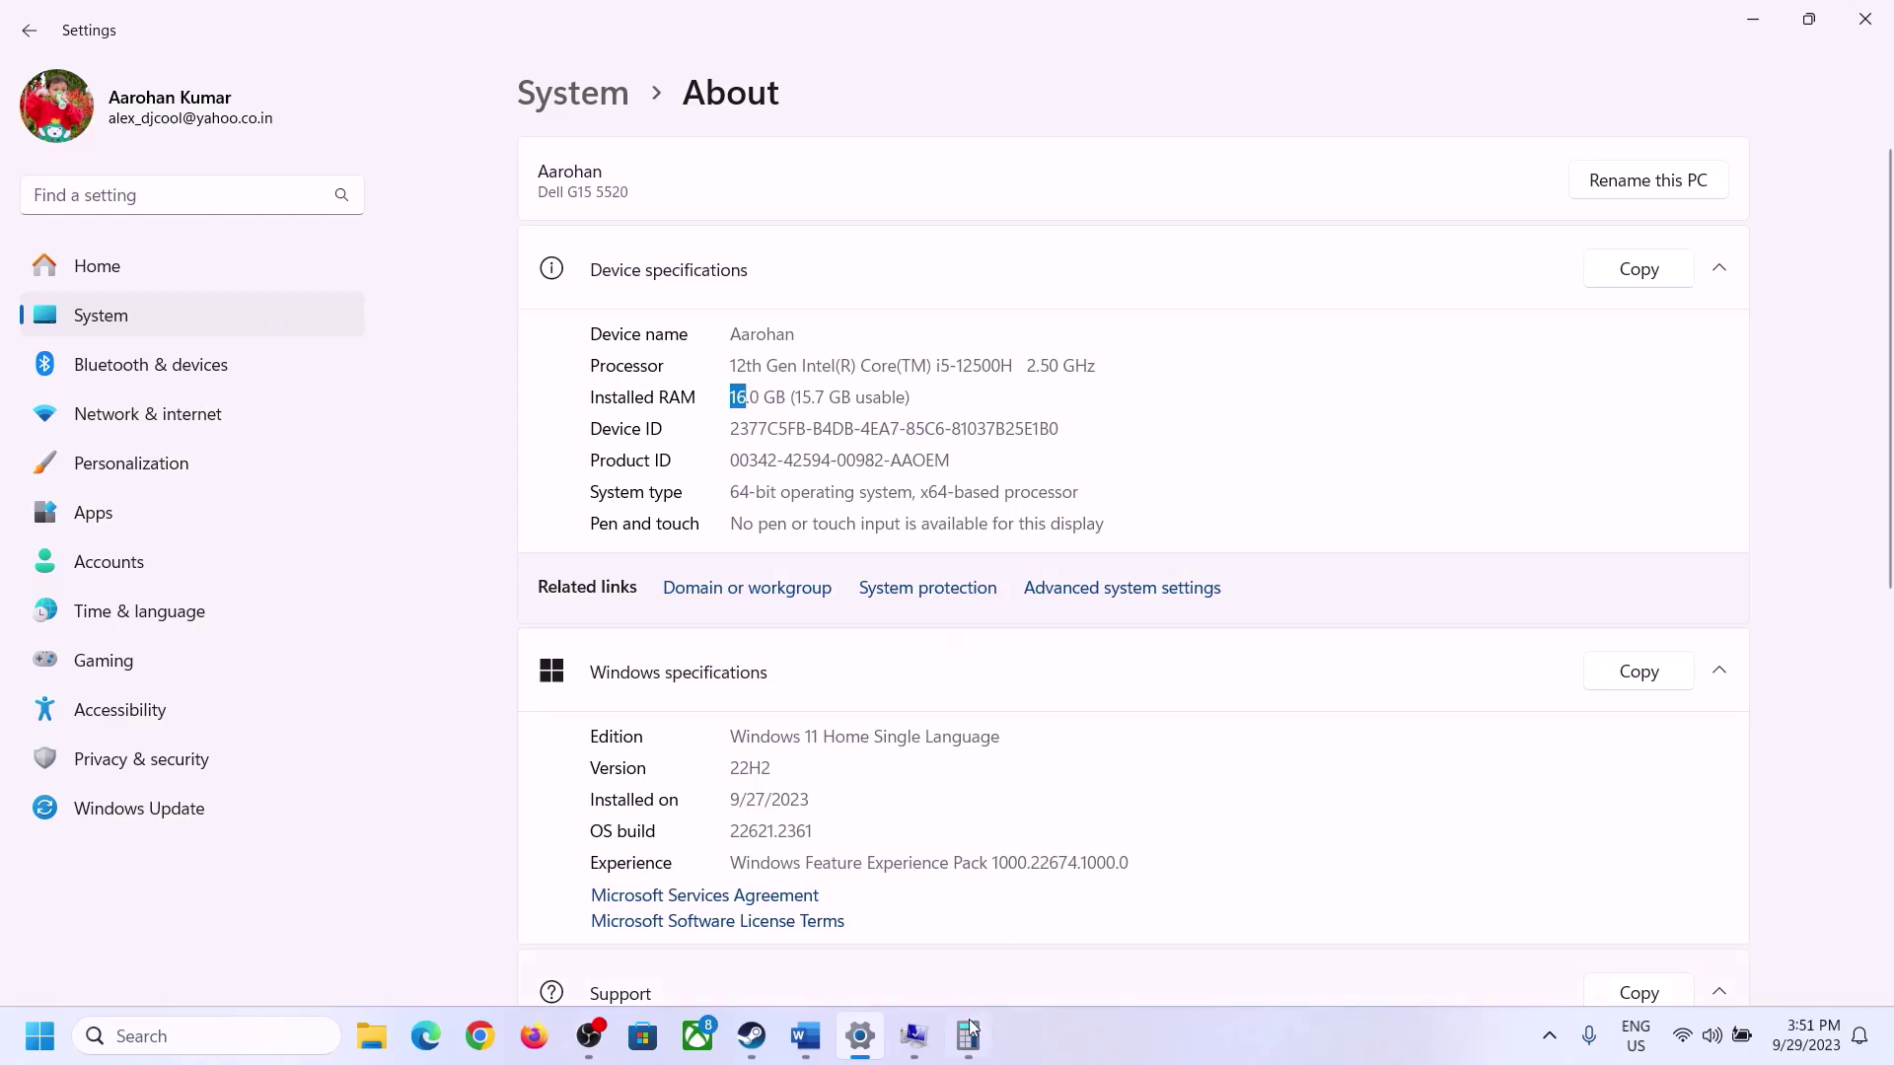
left_click(969, 1034)
left_click(1277, 838)
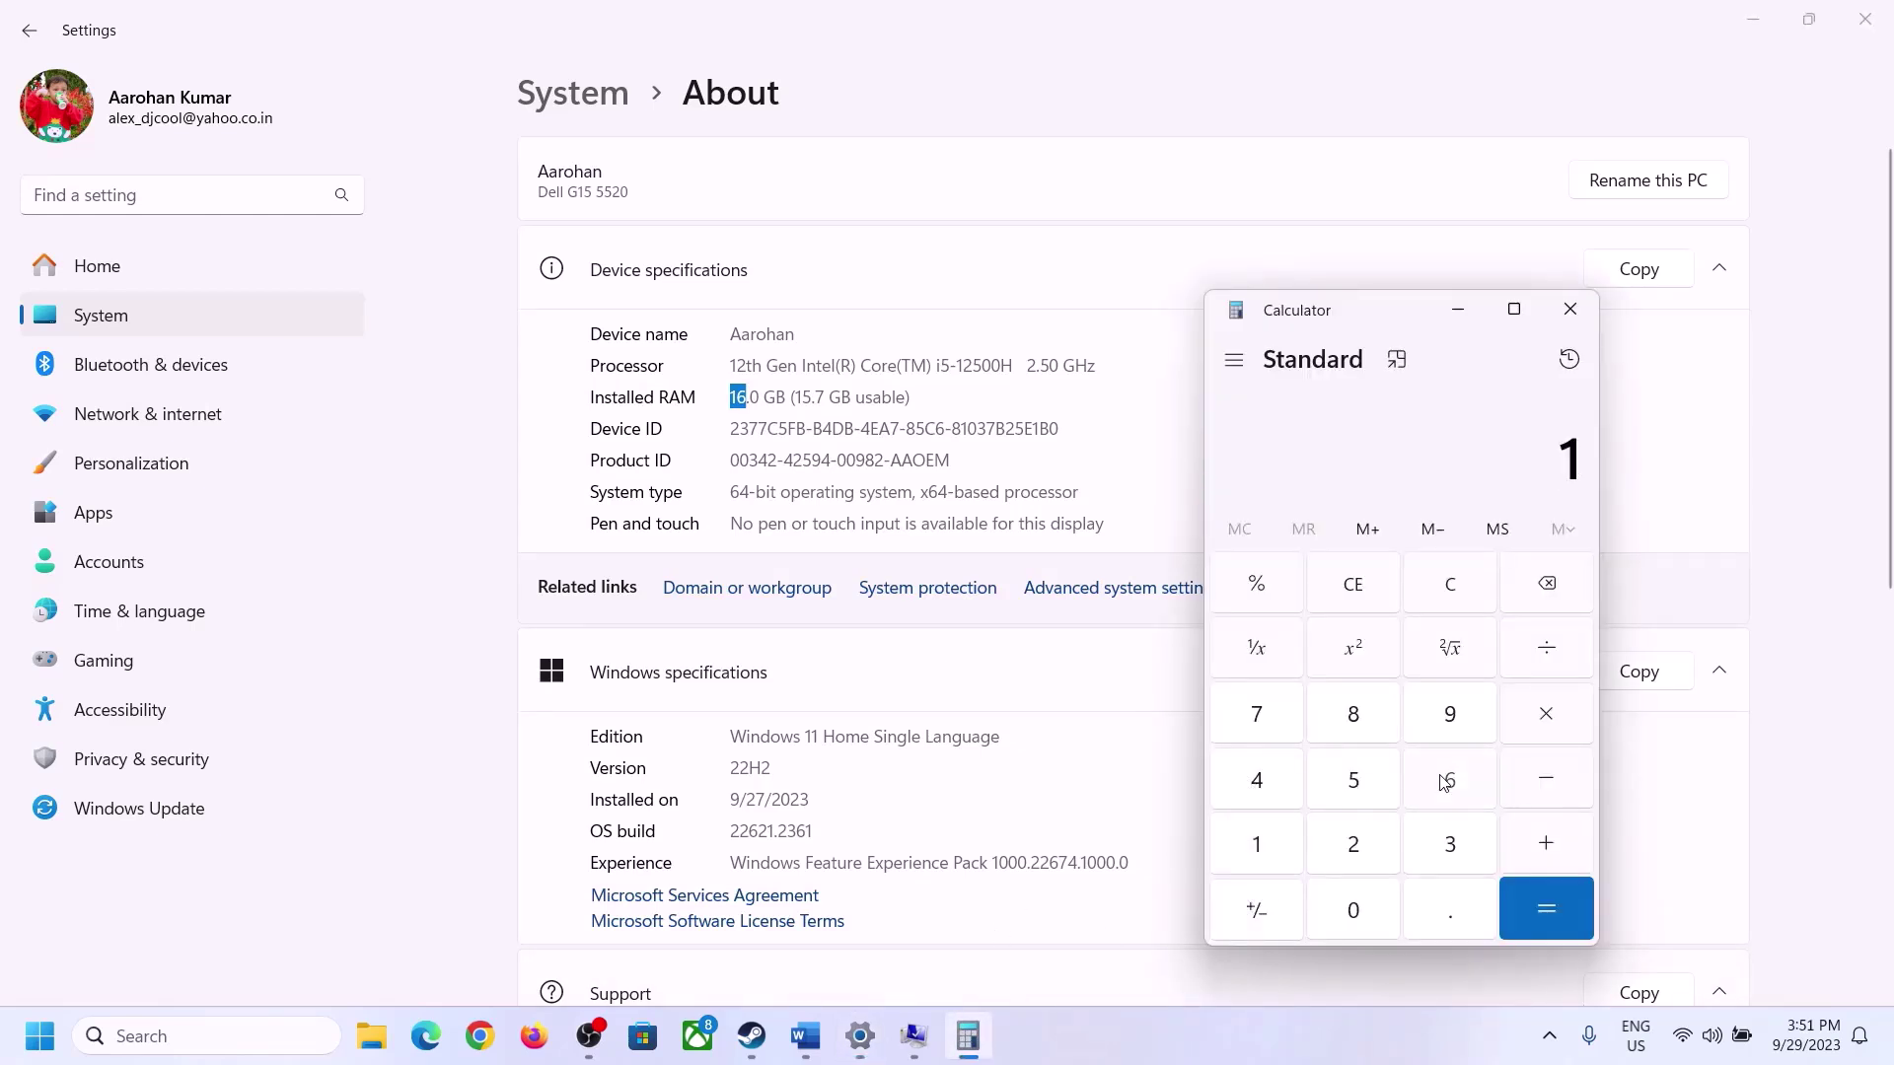
left_click(1443, 782)
left_click(1541, 715)
left_click(1267, 838)
left_click(1341, 903)
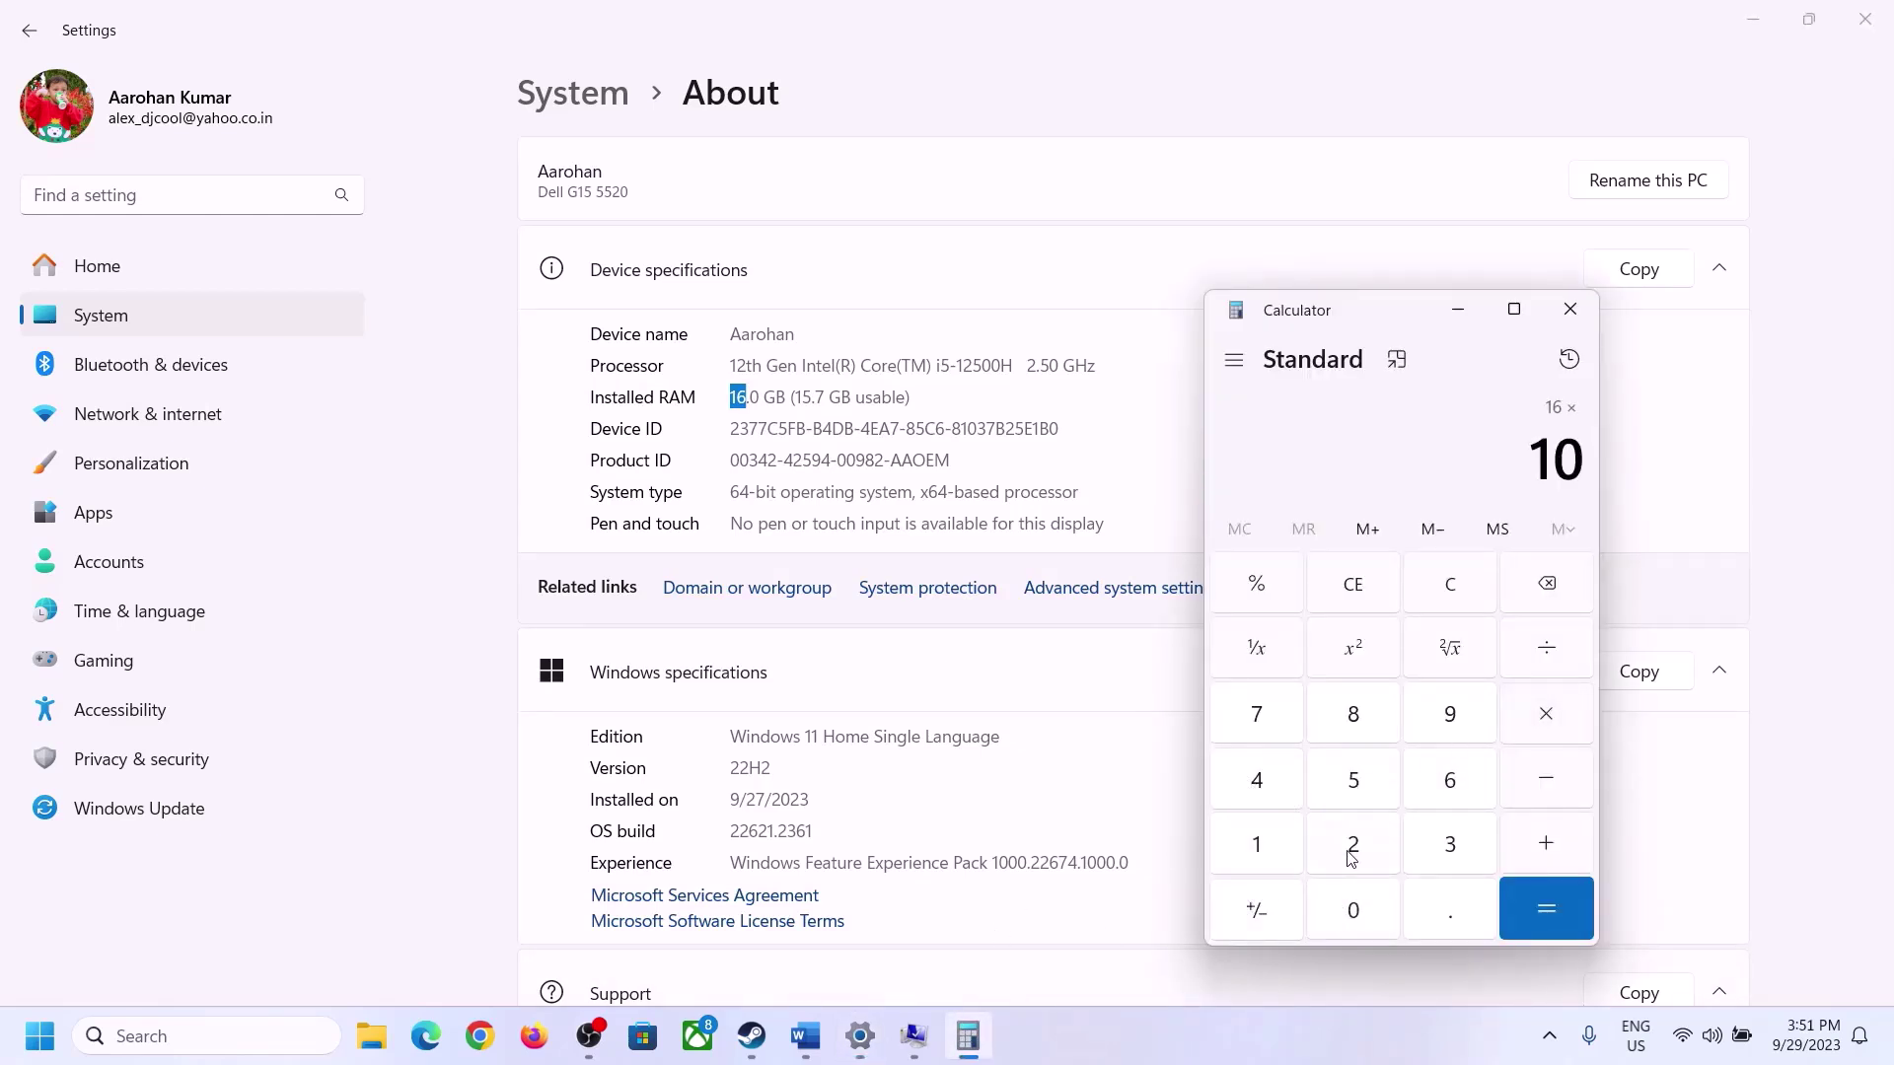
left_click(1352, 853)
left_click(1256, 784)
left_click(1531, 915)
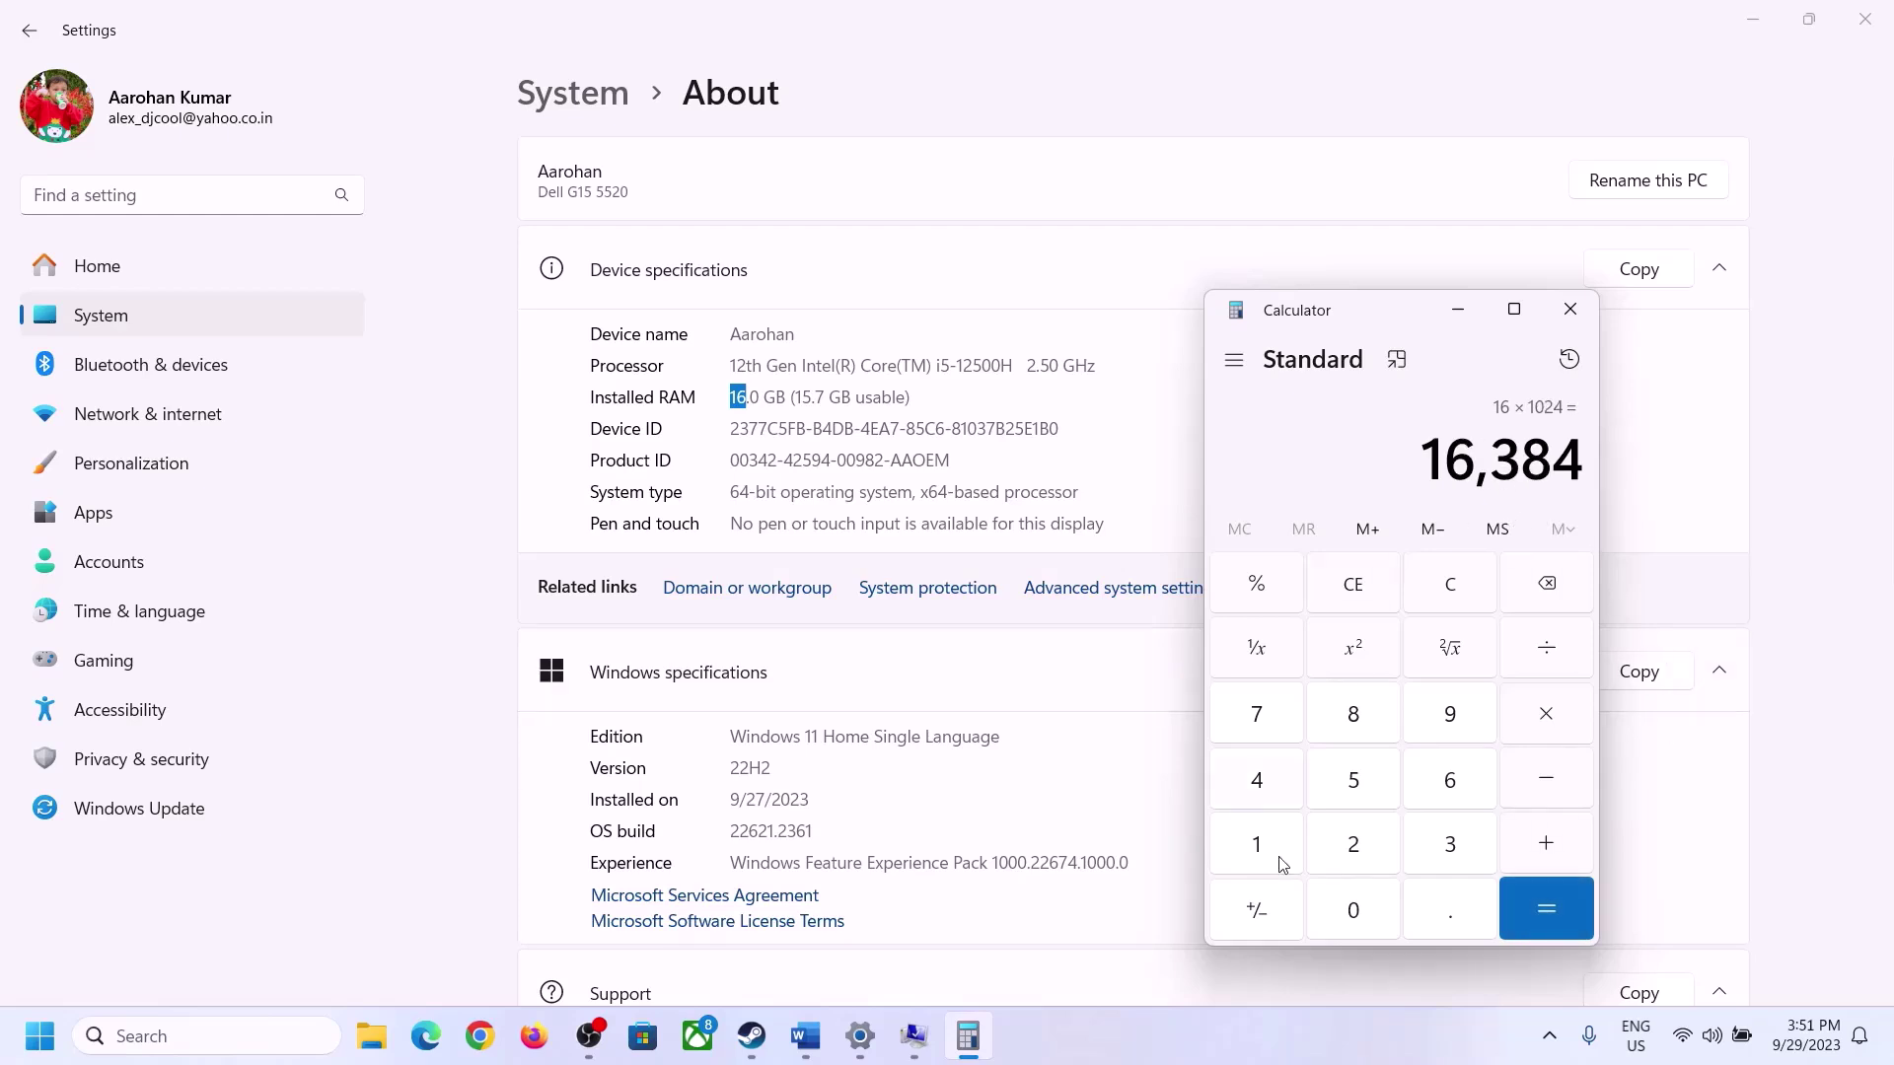
- Review the maximum size formula in the document and multiply the RAM size in megabytes by 3 in Calculator
left_click(806, 1036)
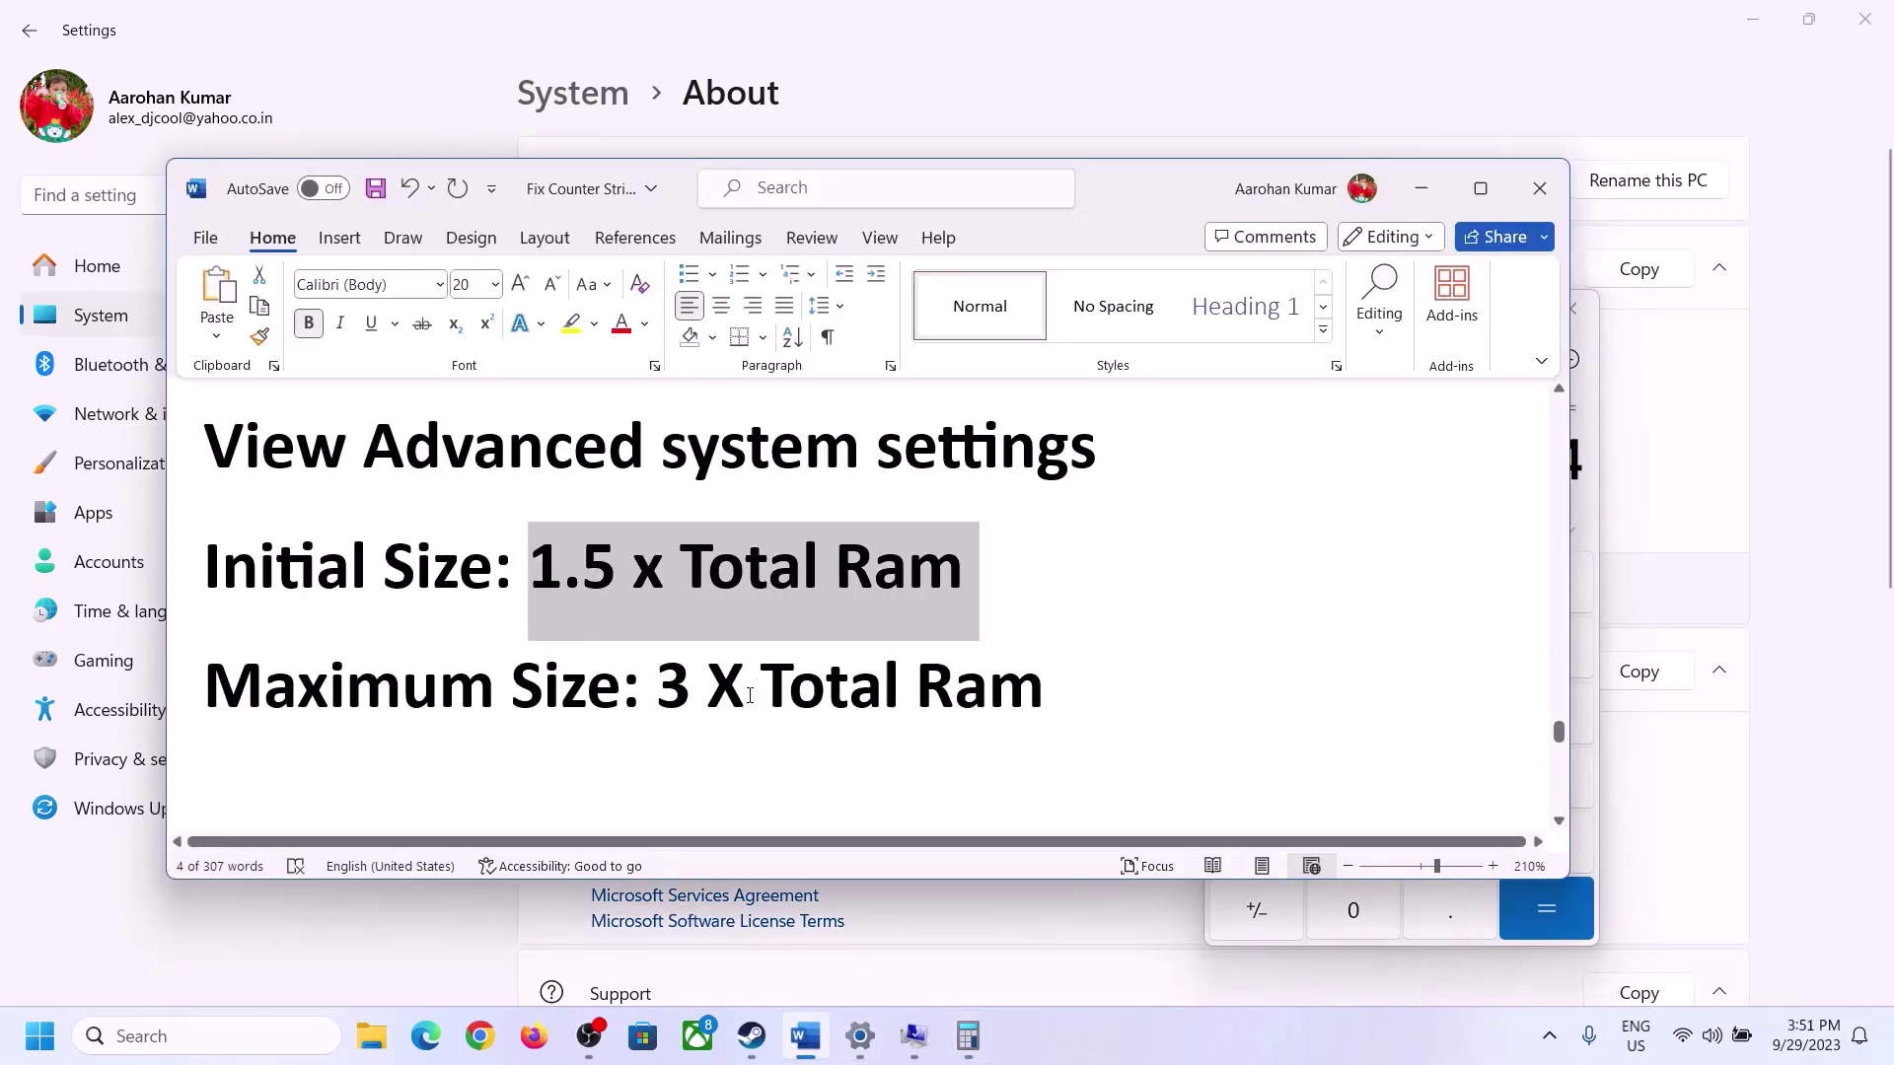
left_click(968, 1035)
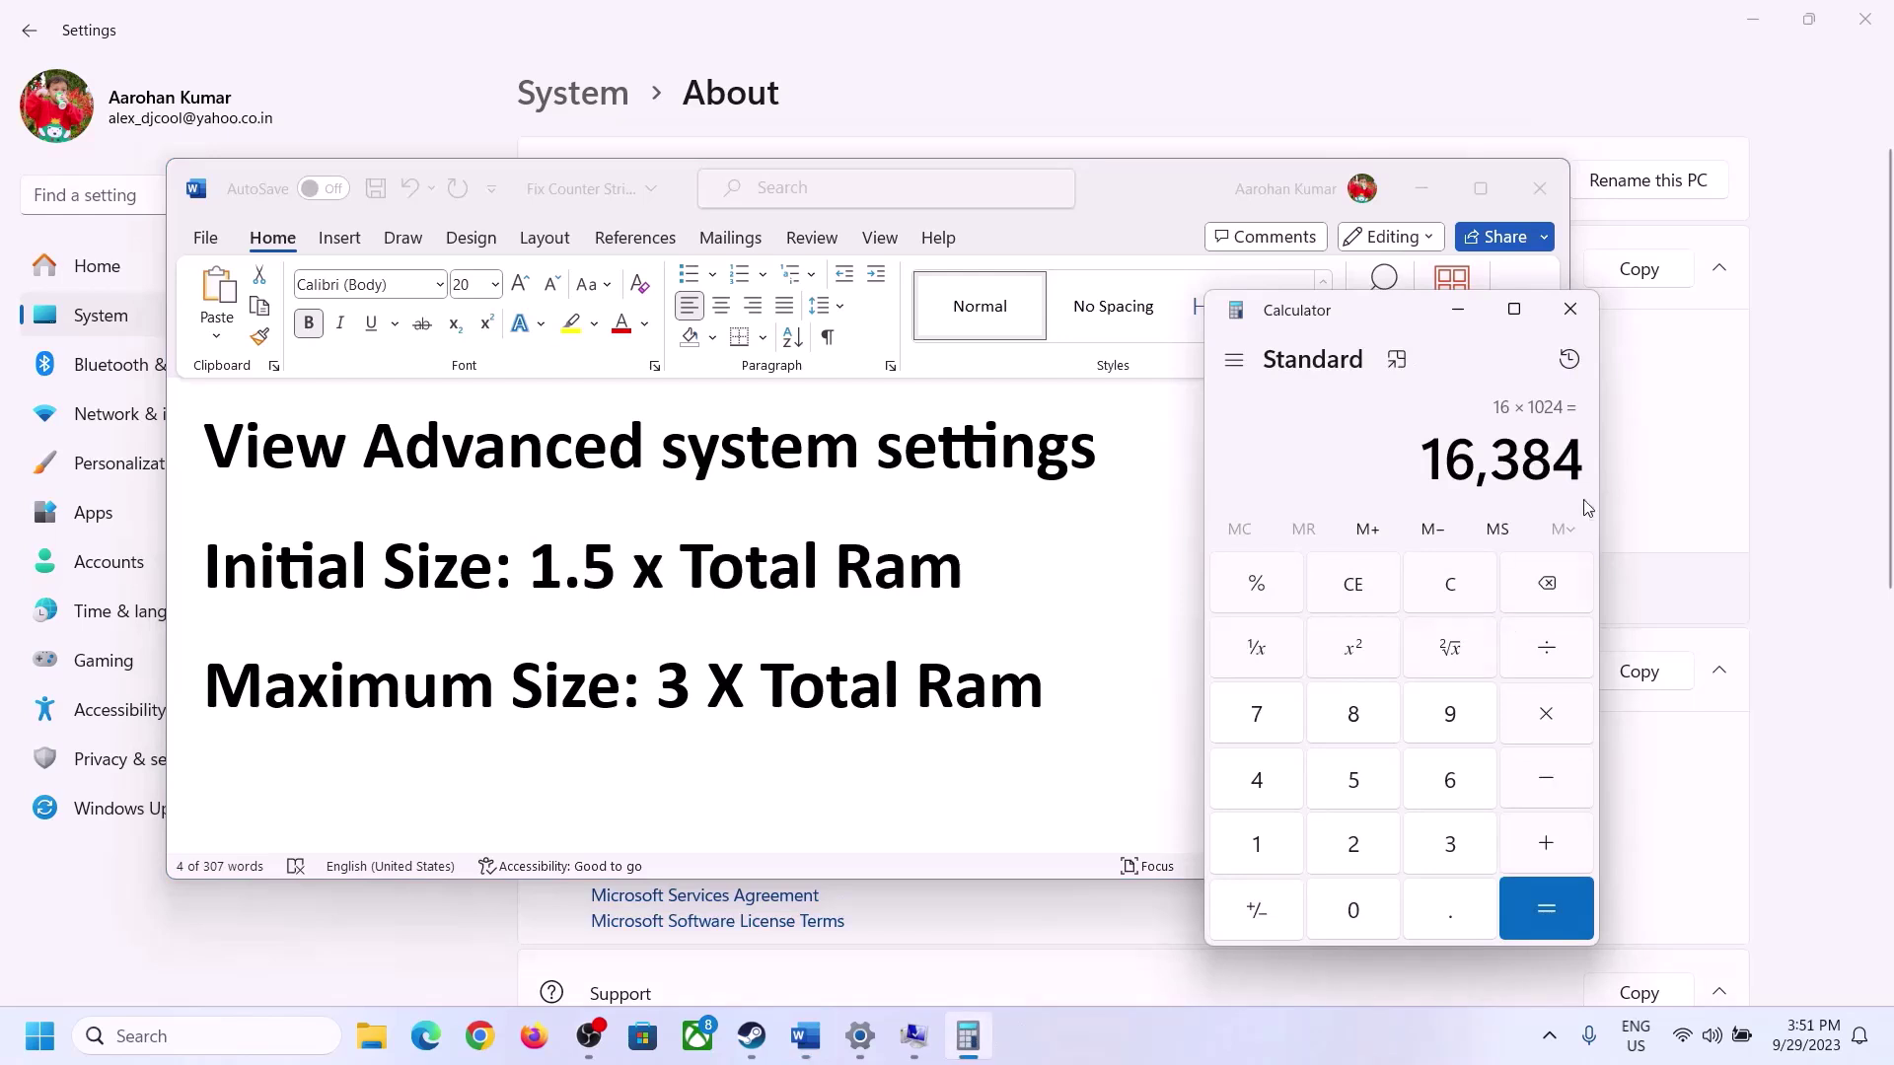
left_click(1546, 723)
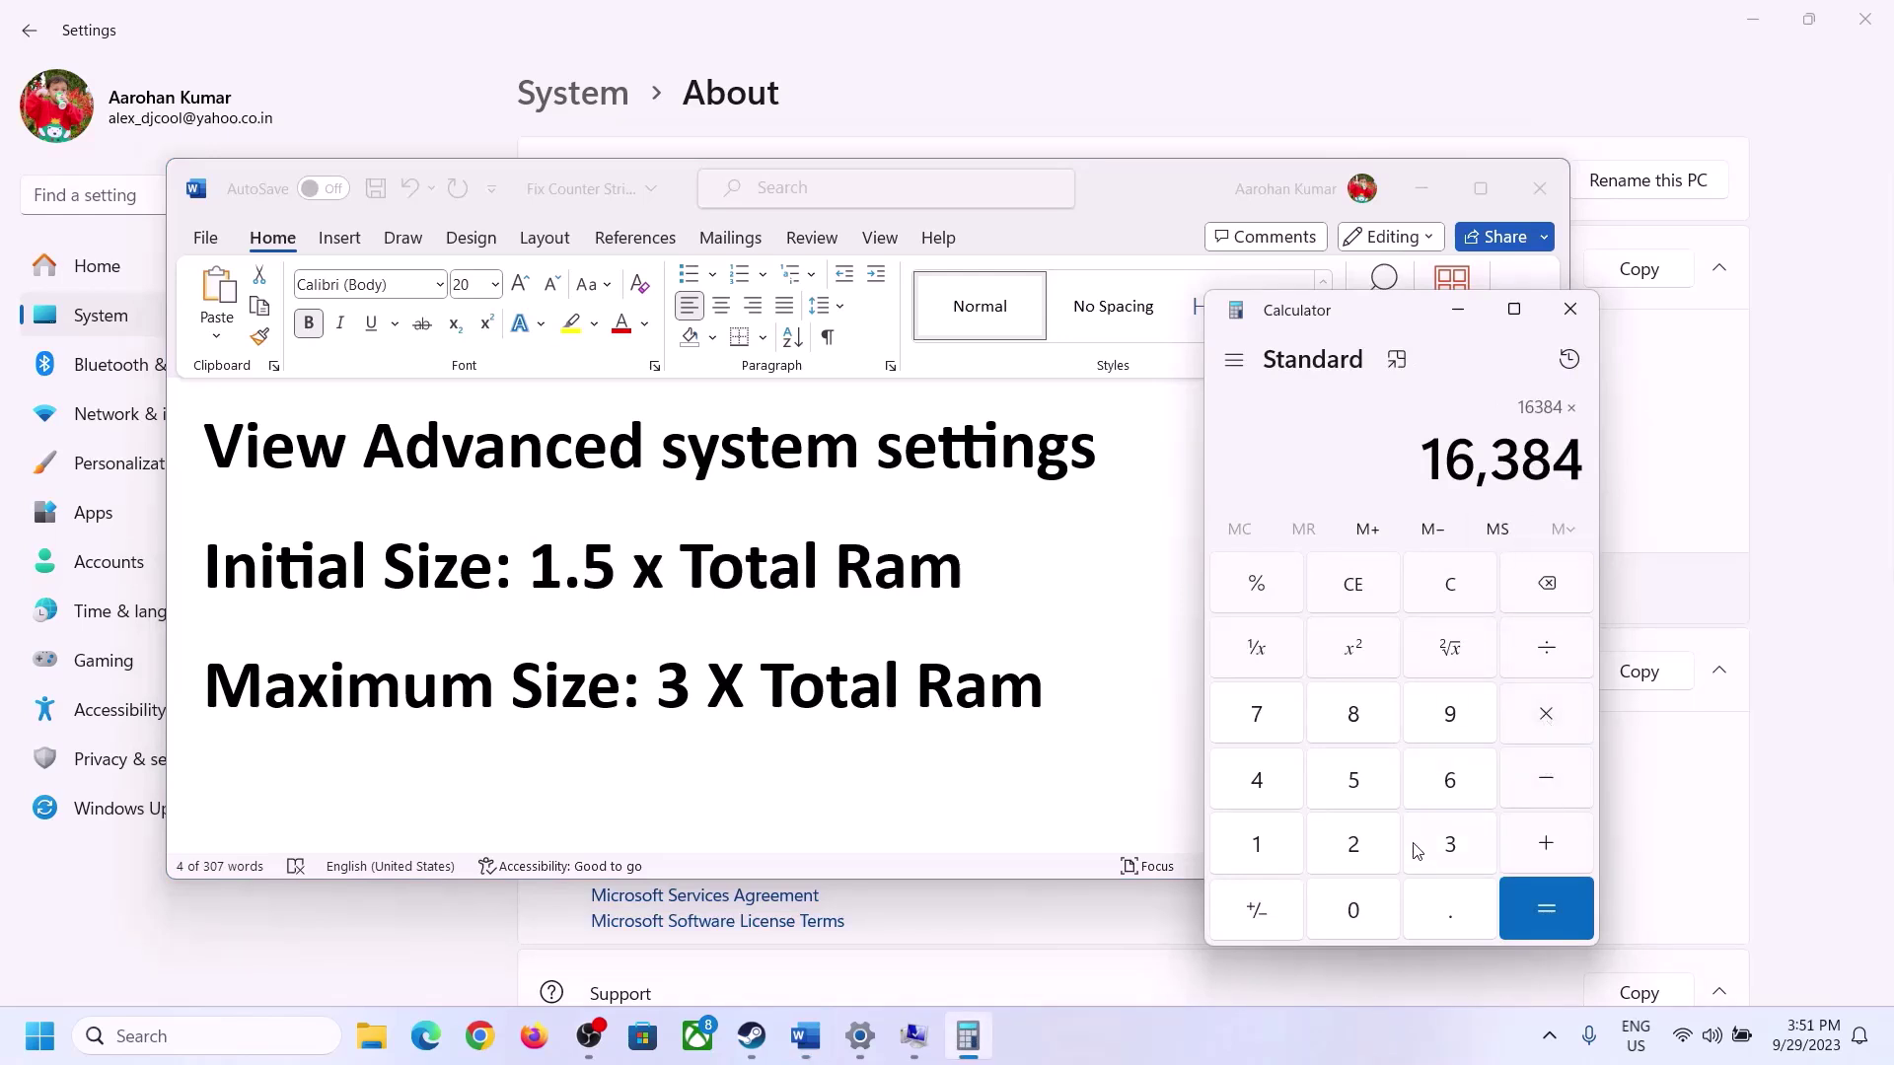
left_click(1425, 847)
left_click(1548, 893)
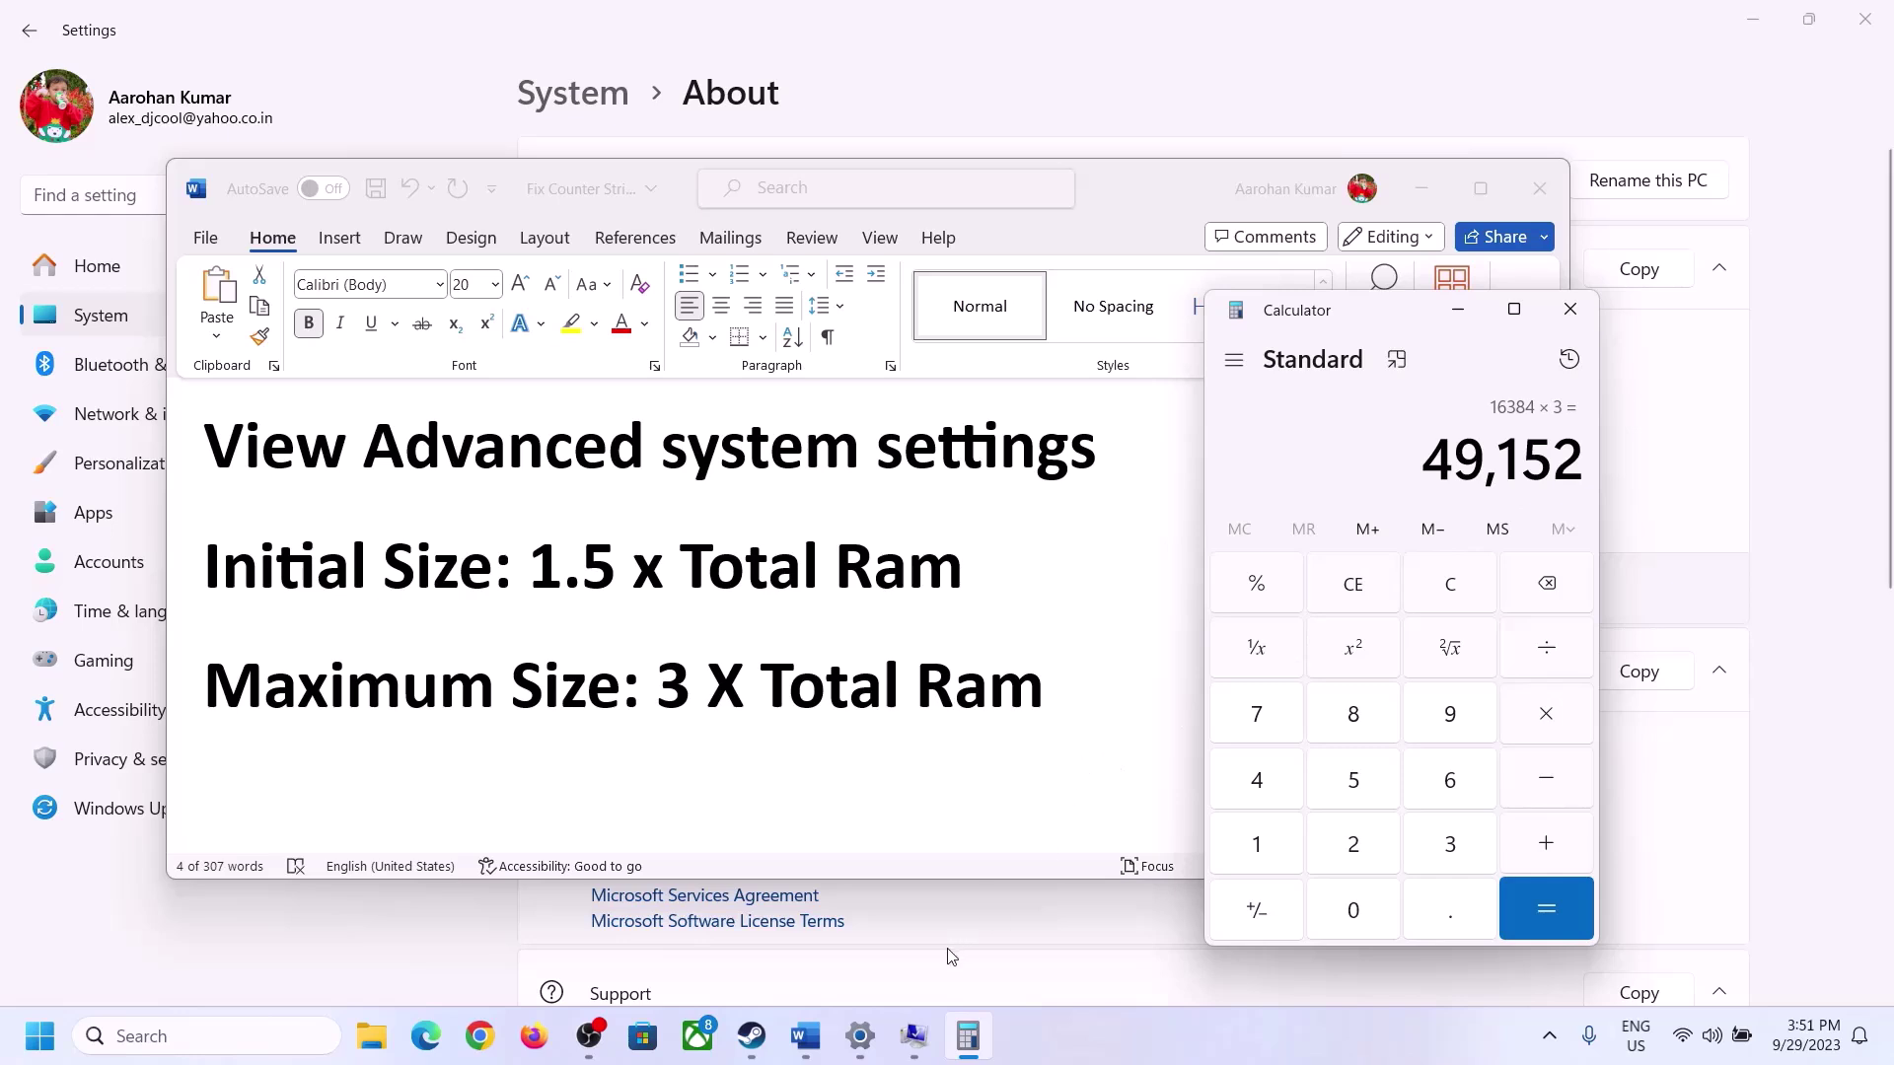
- Set the custom maximum paging file size for drive C: to 49152 MB and confirm the virtual memory change
left_click(914, 1036)
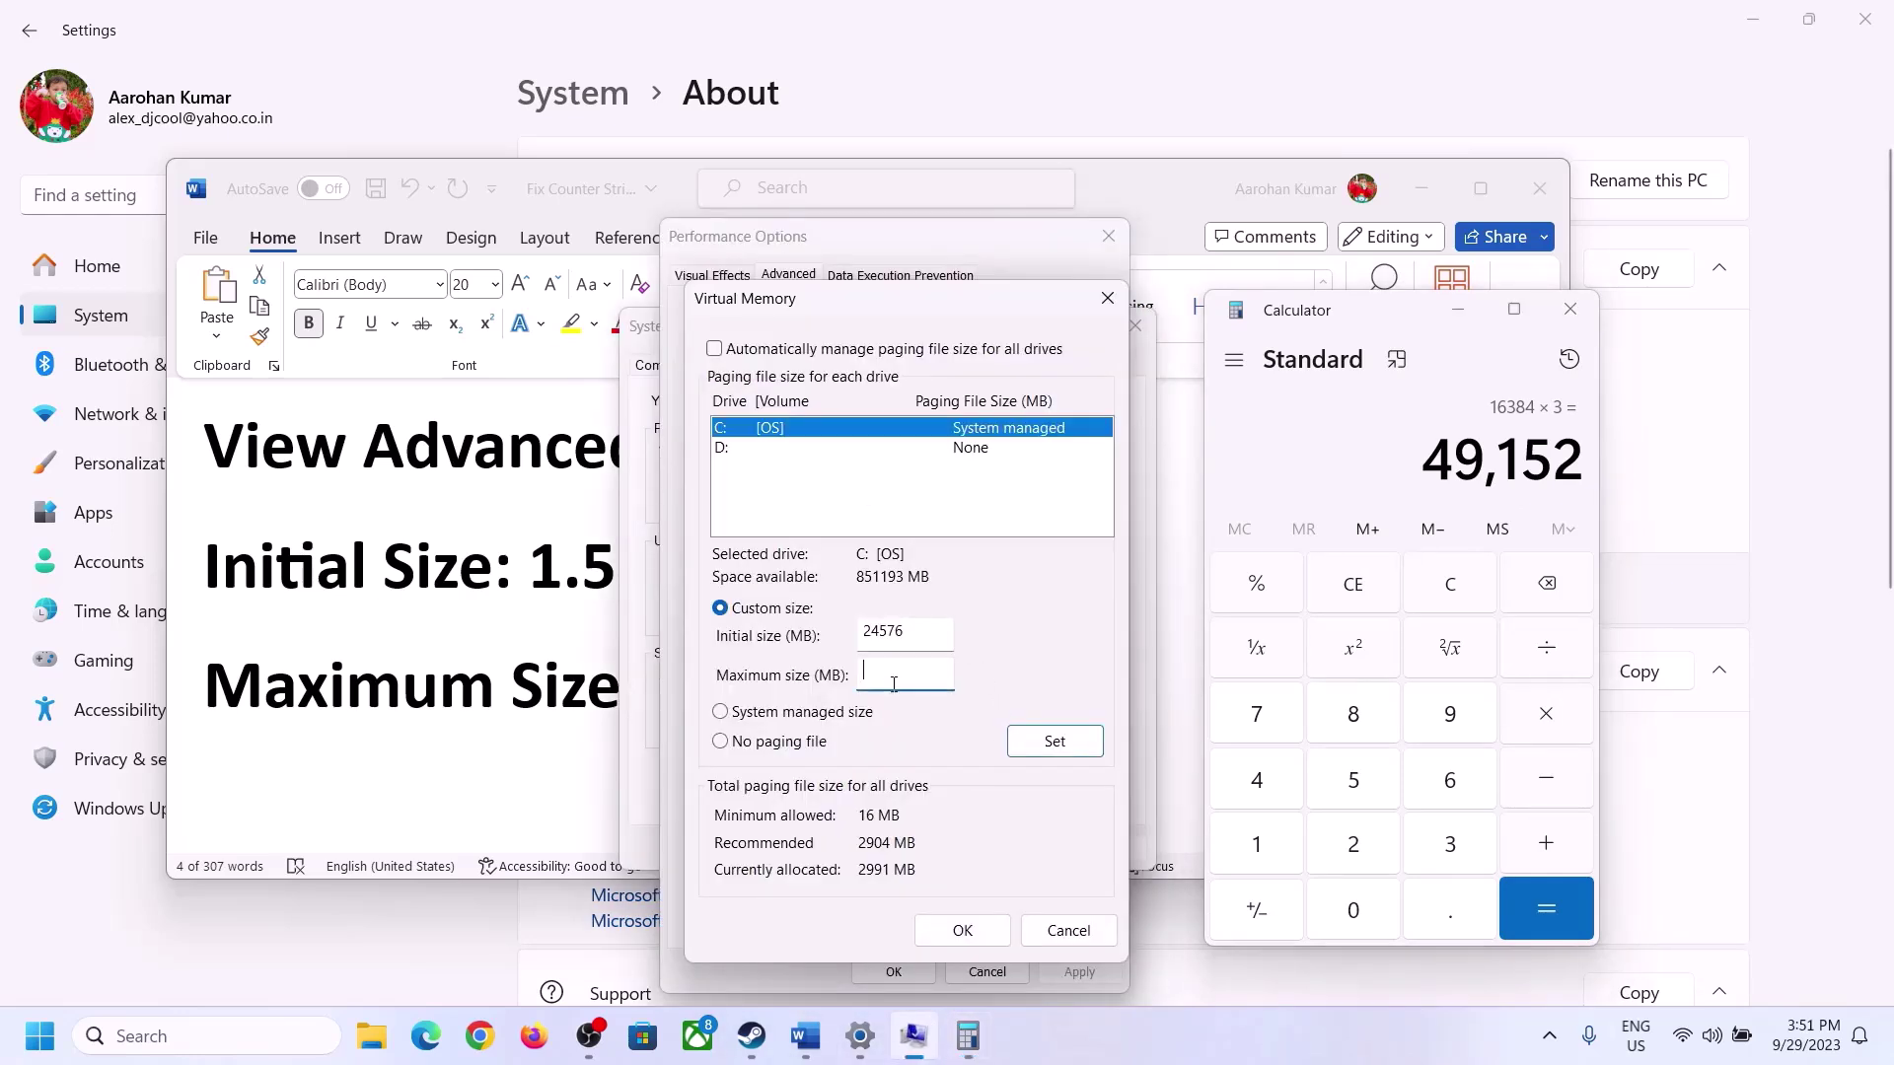
type("49152")
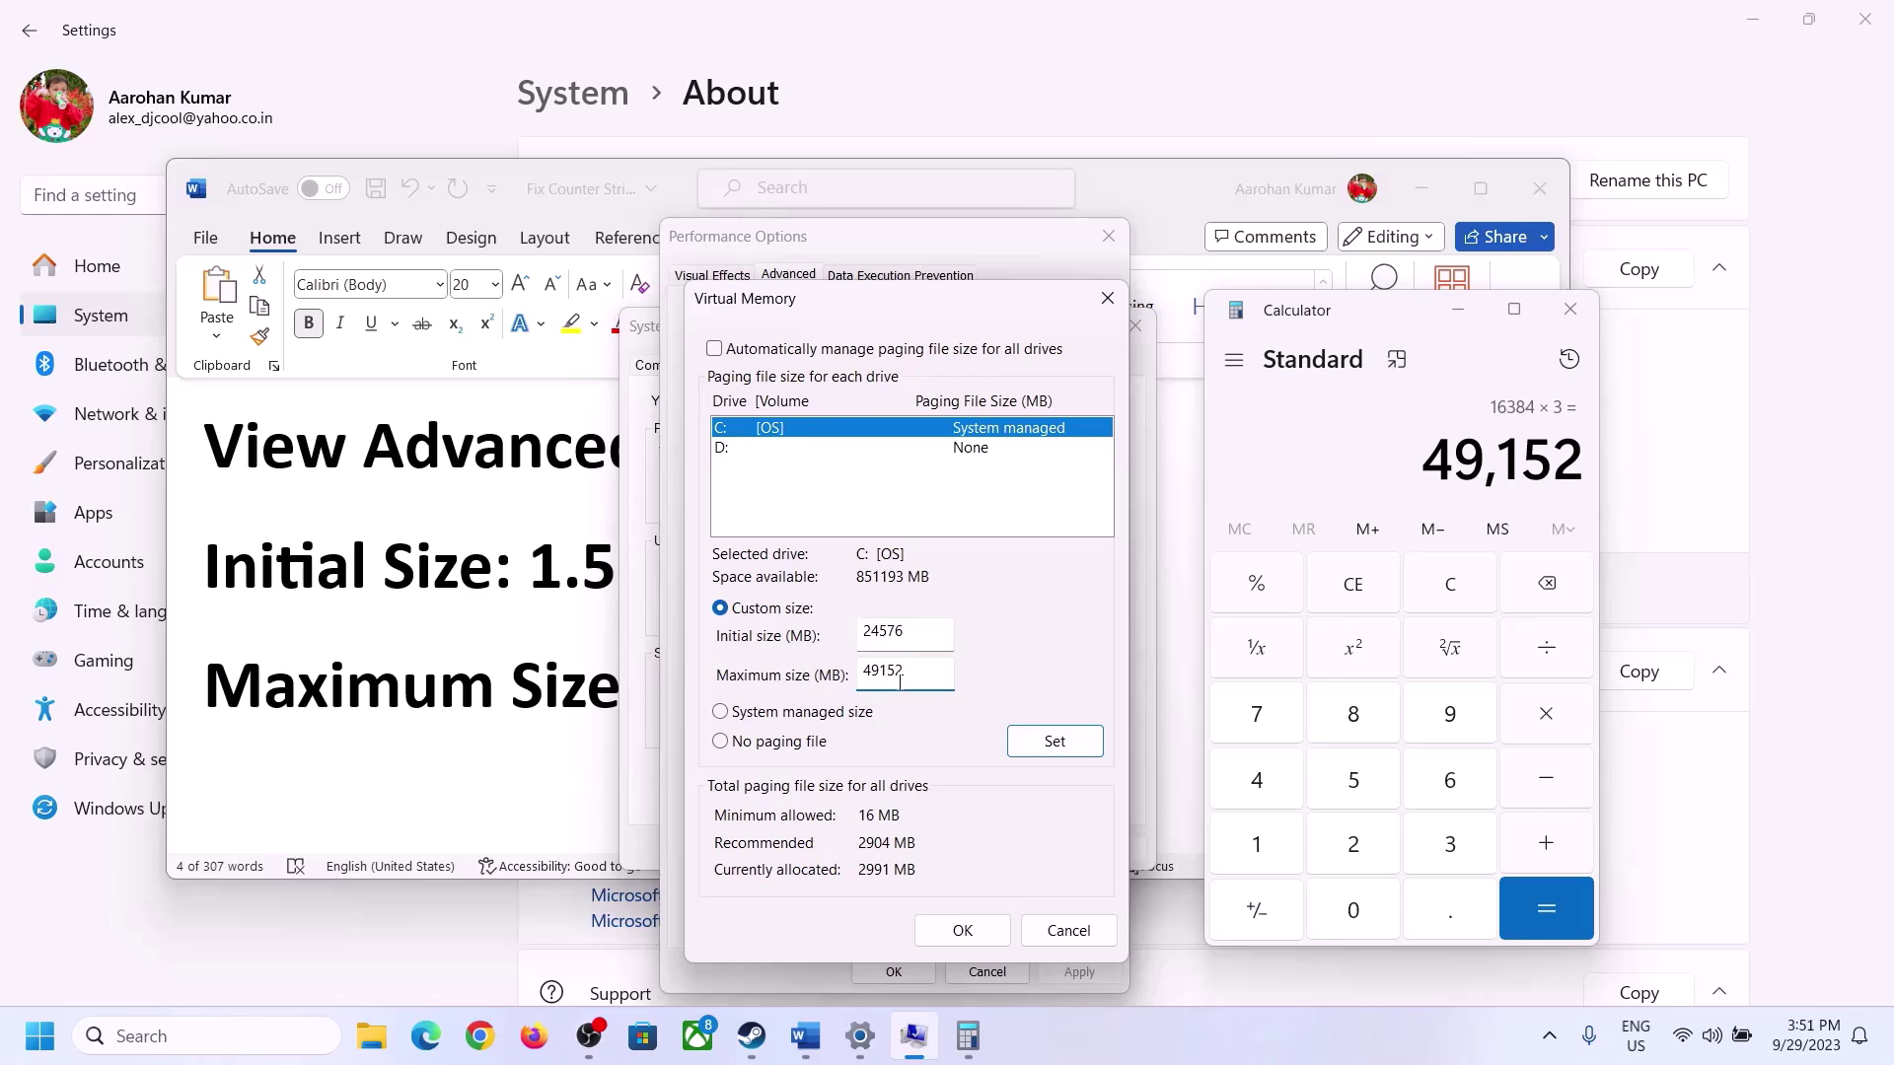
left_click(1053, 748)
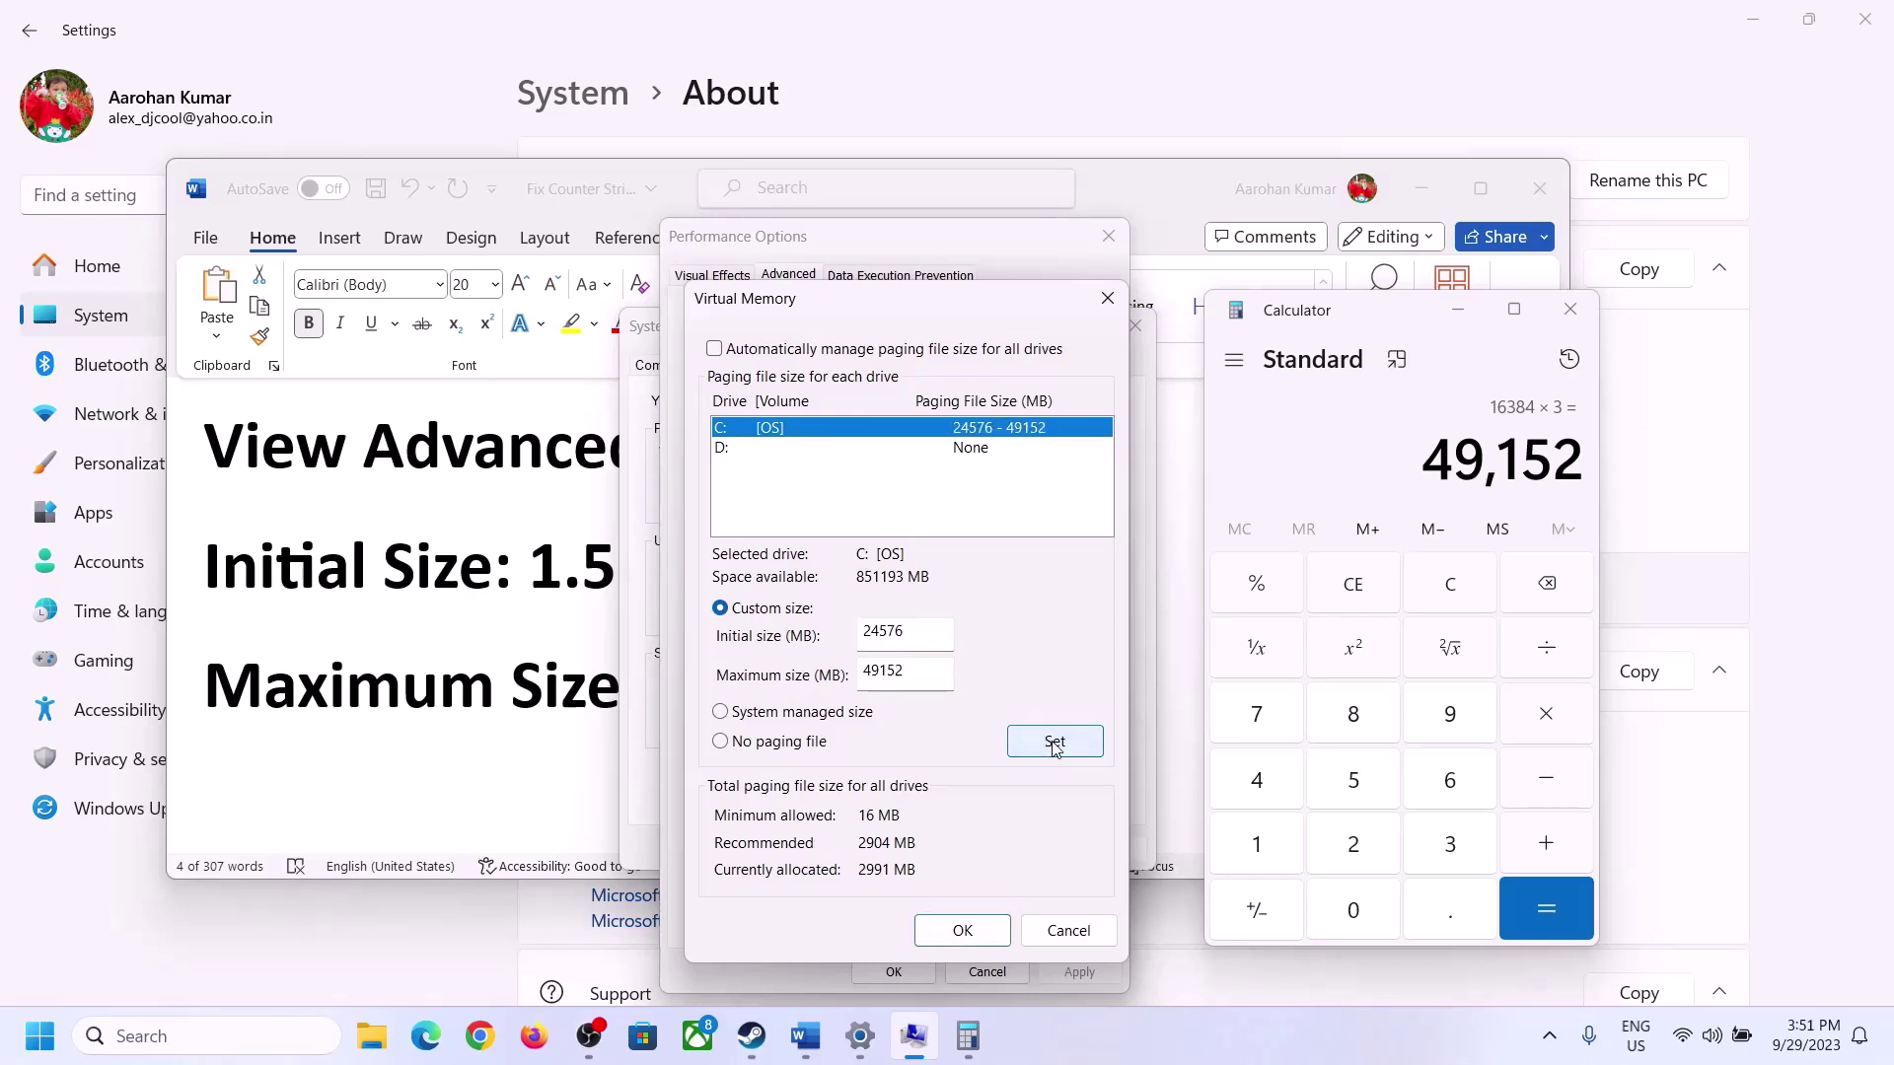
left_click(964, 928)
left_click(1172, 608)
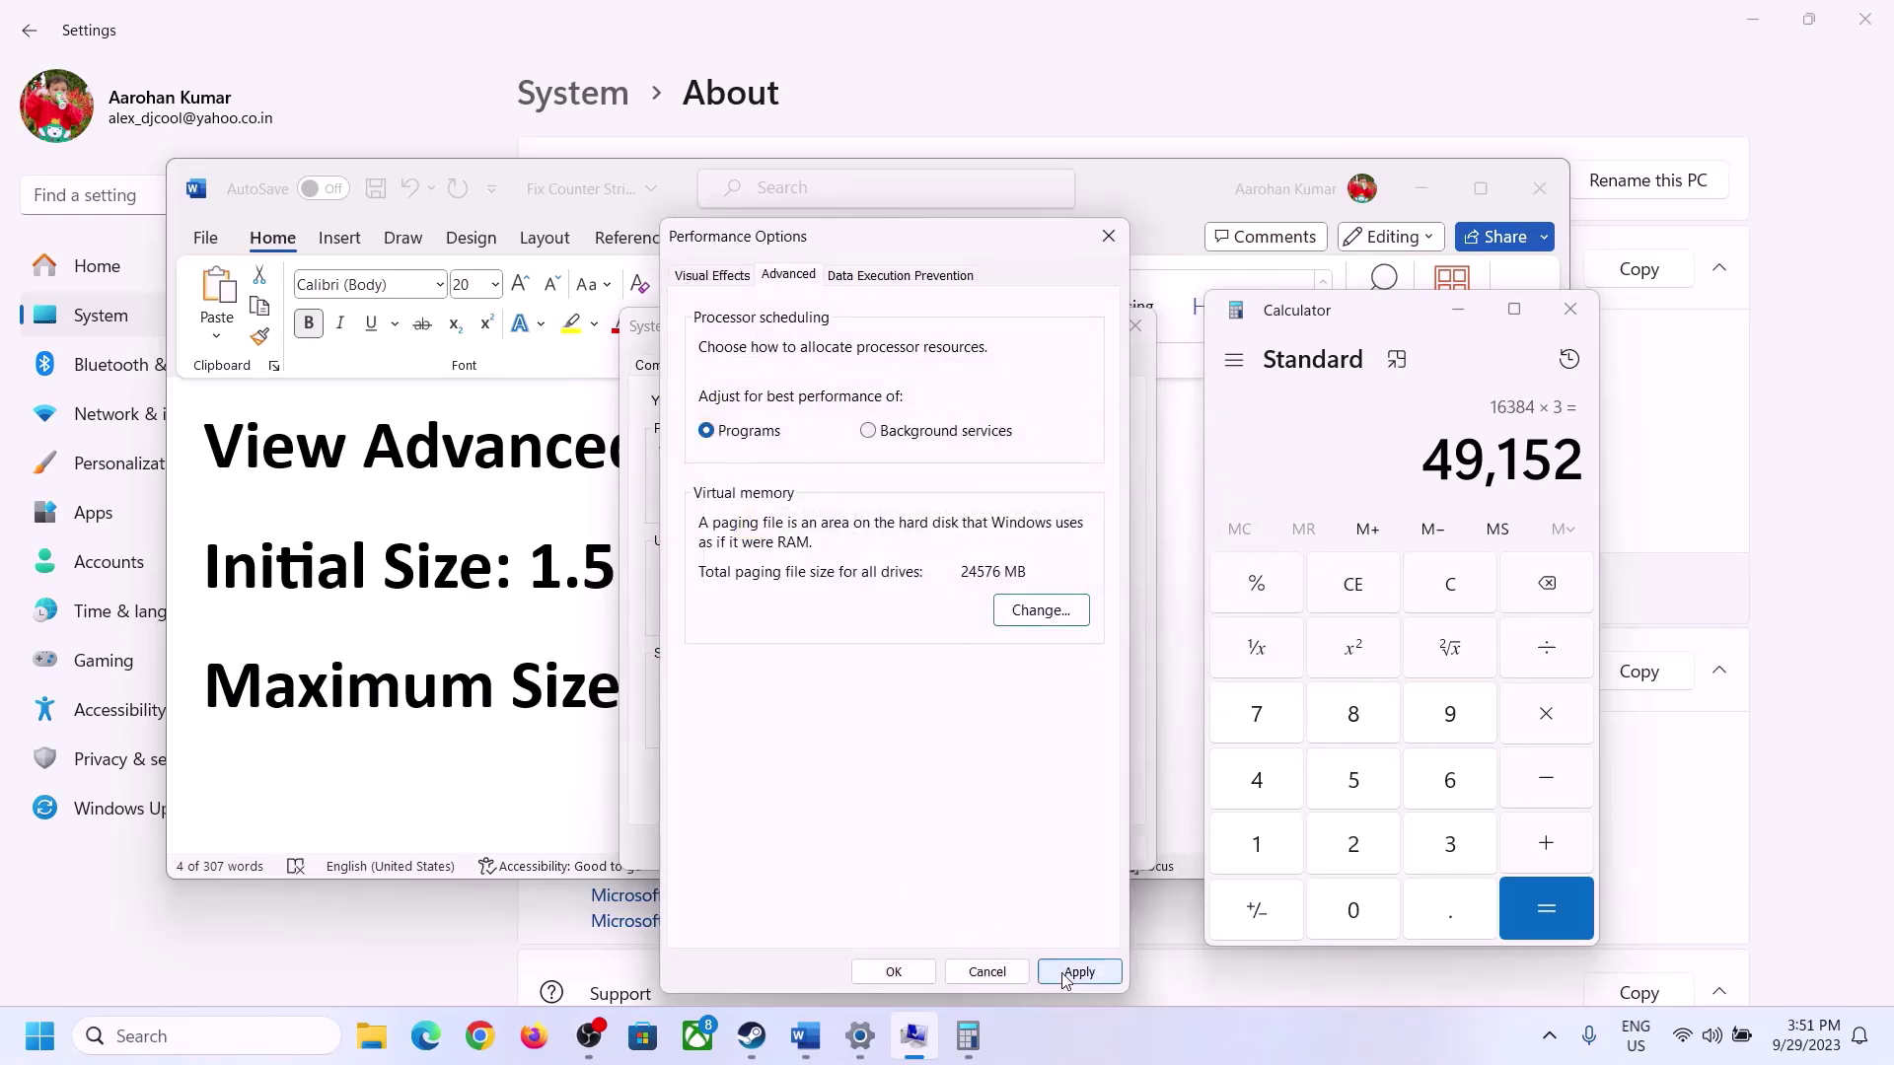
- Confirm and close Performance Options and System Properties, and dismiss the restart prompt without restarting
left_click(916, 973)
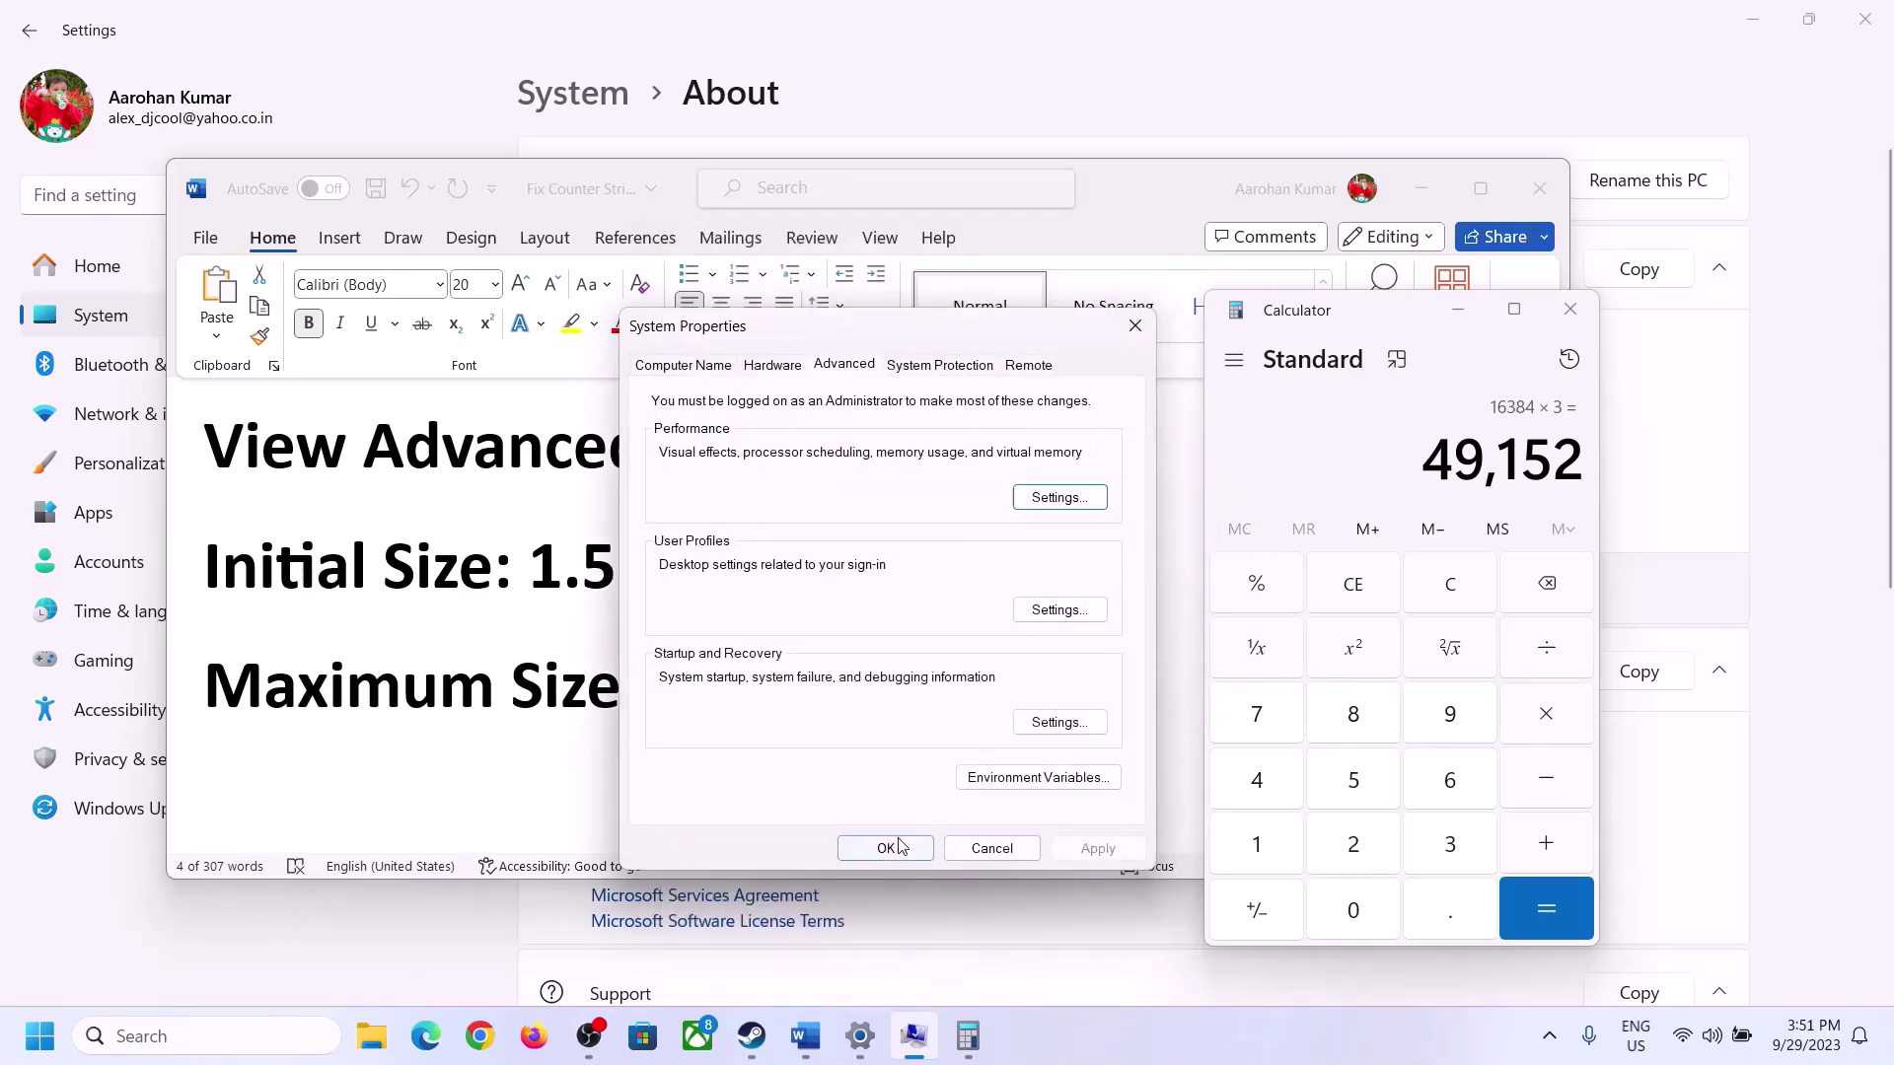
left_click(893, 848)
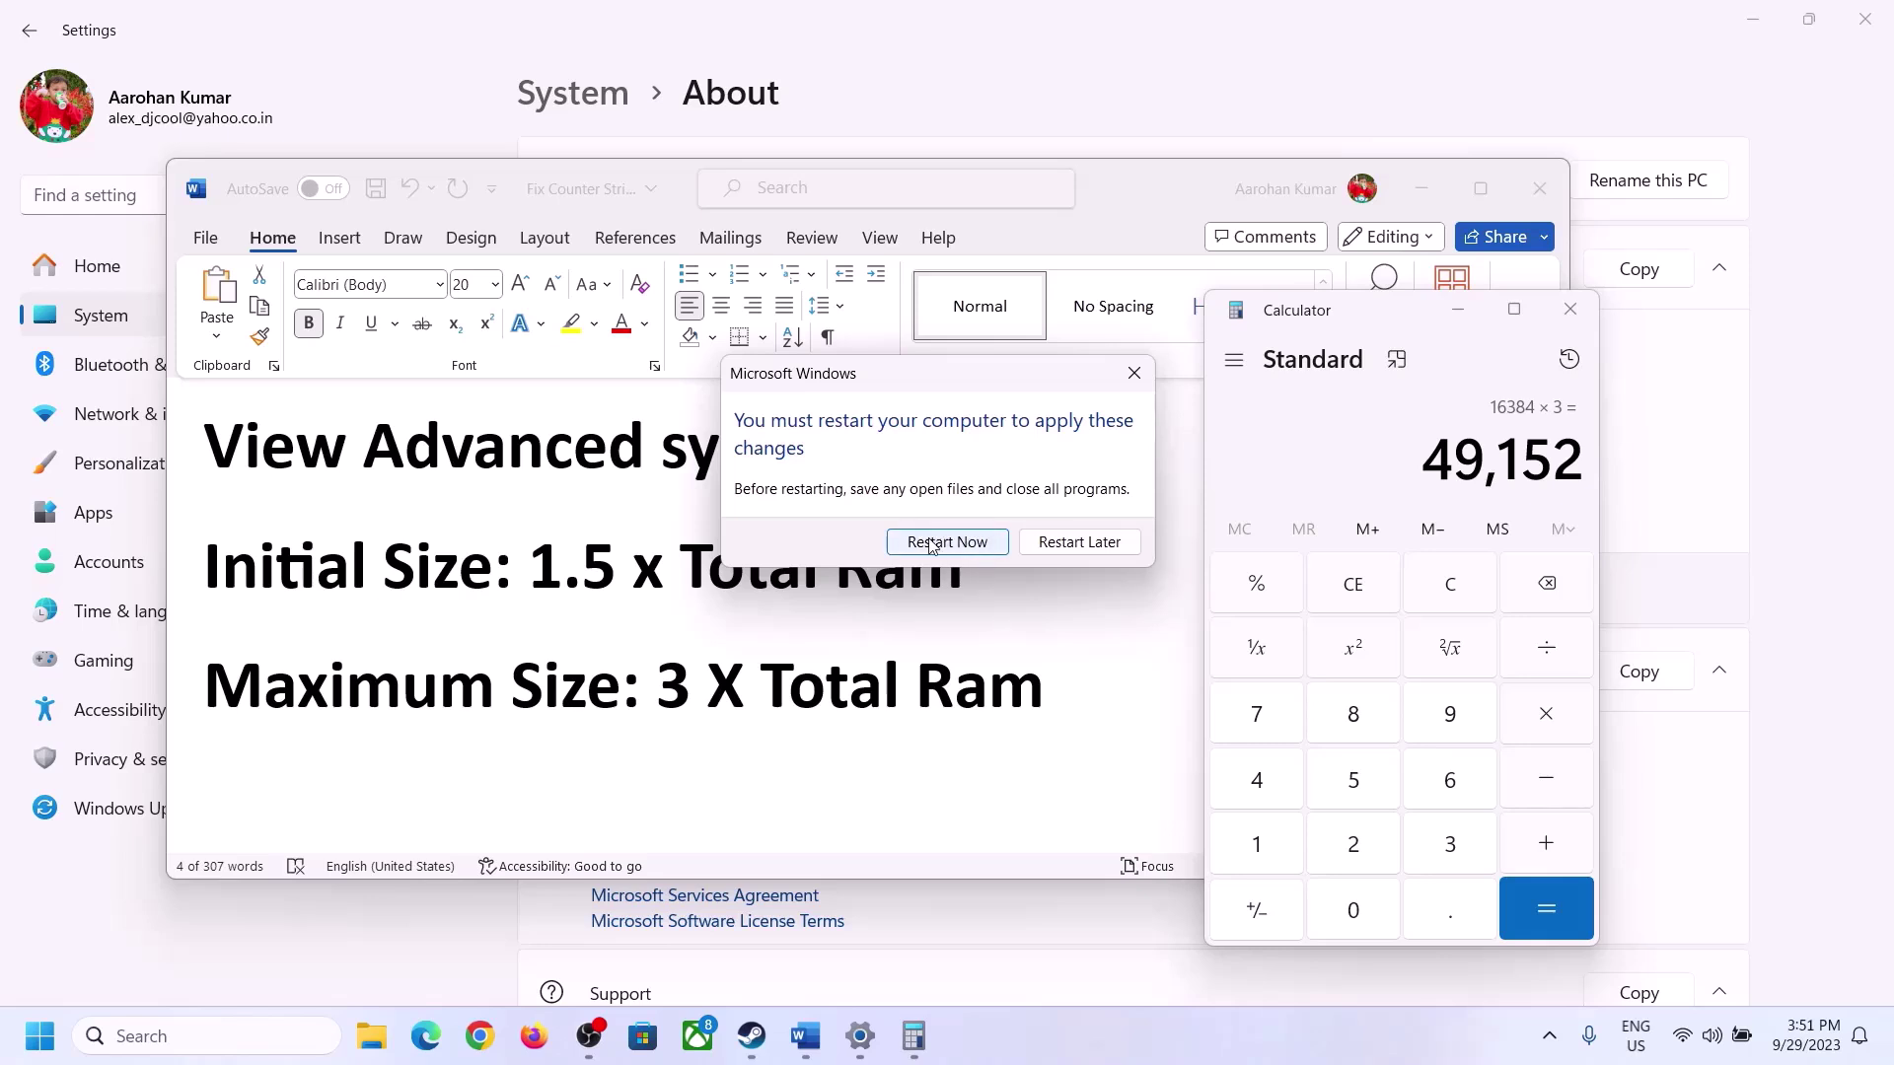
left_click(1133, 372)
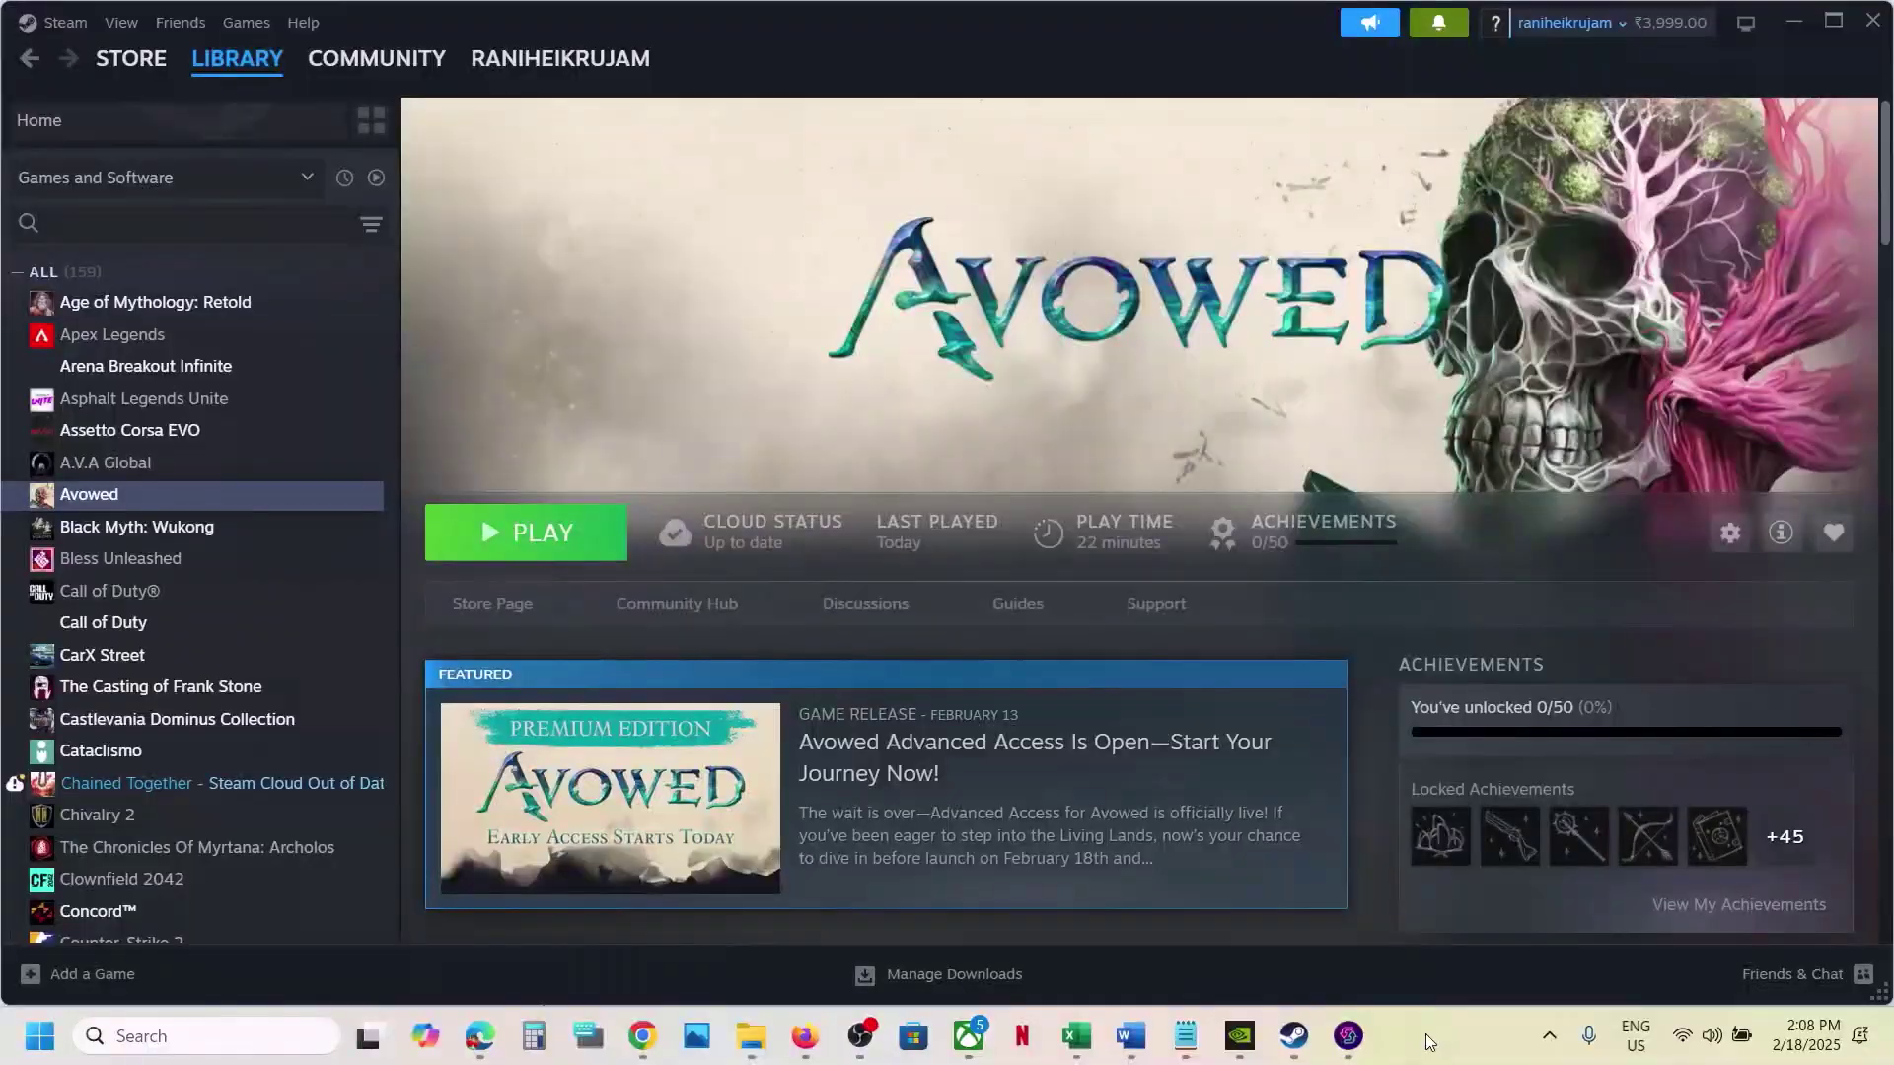
- Switch to the Step 11 Word document and highlight the Update BIOS instruction in Step 18
left_click(1132, 1046)
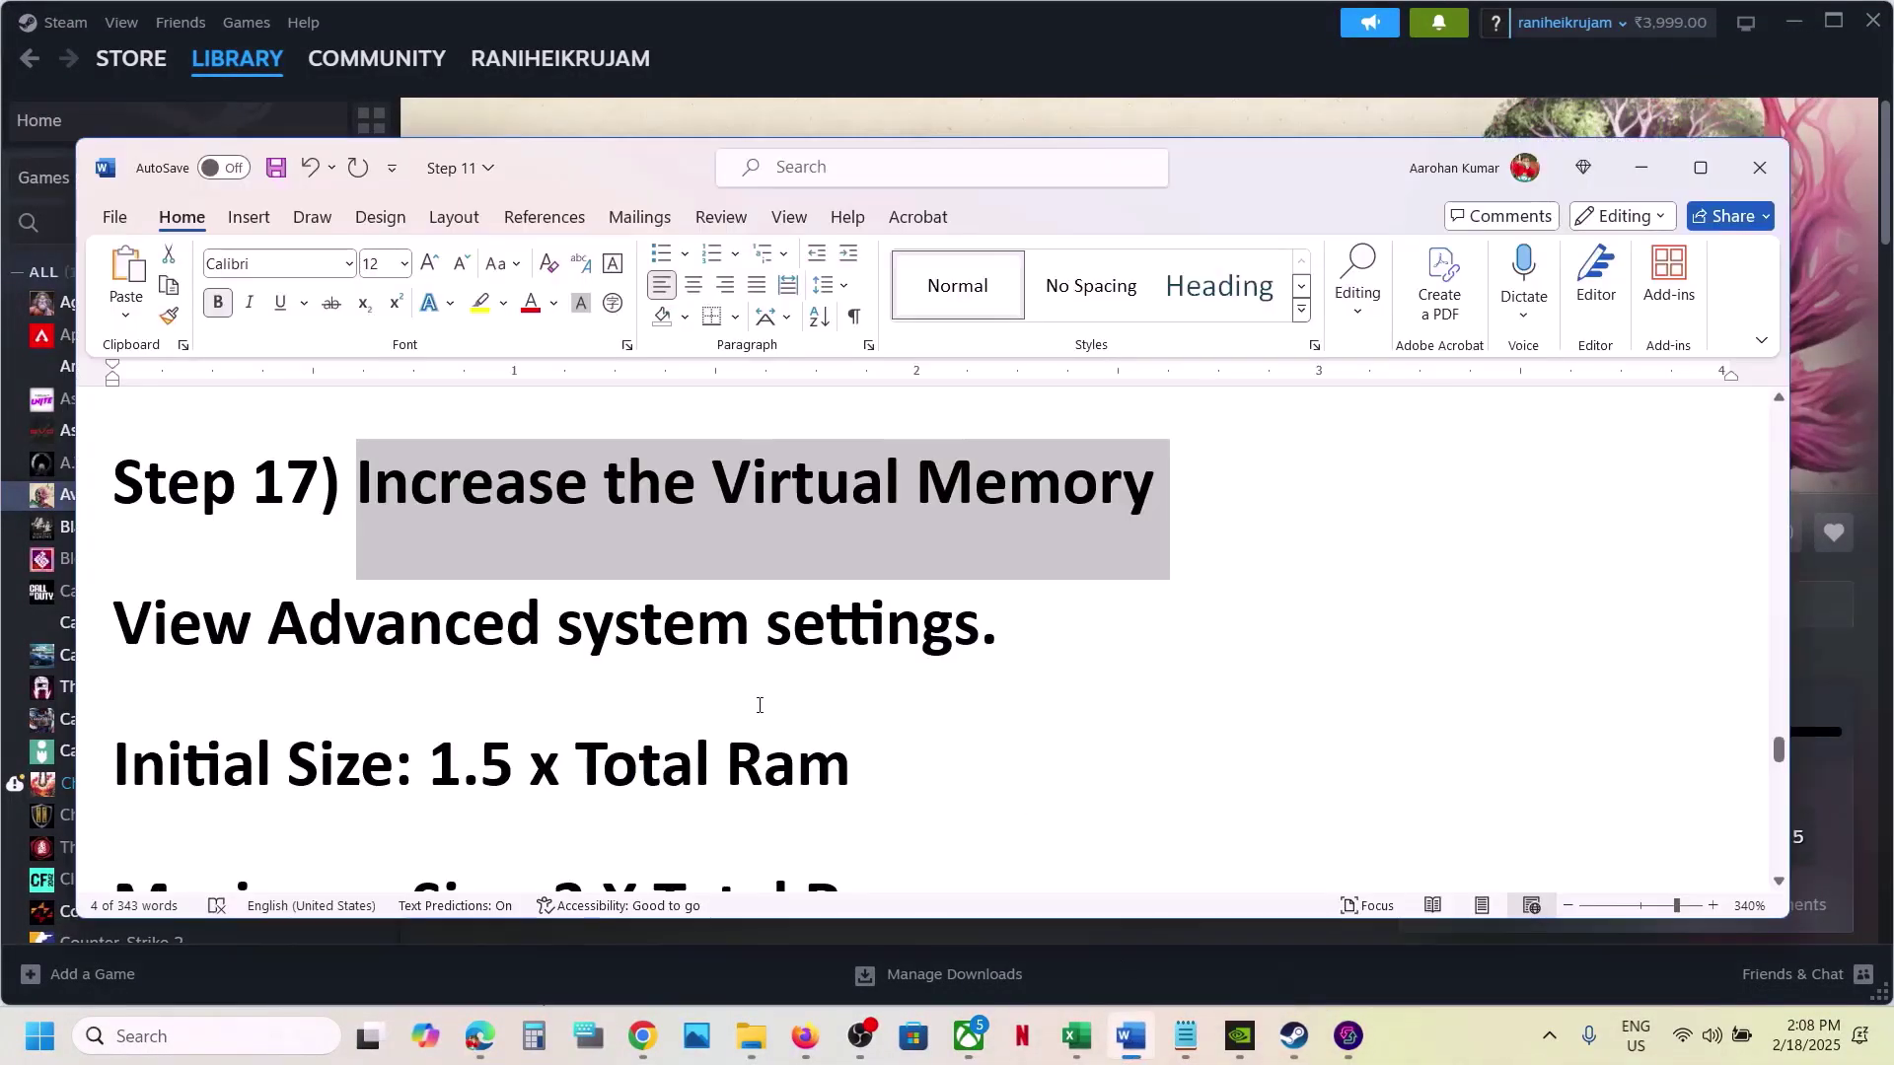
scroll(757, 701, "down", 3)
left_click_drag(365, 752, 828, 728)
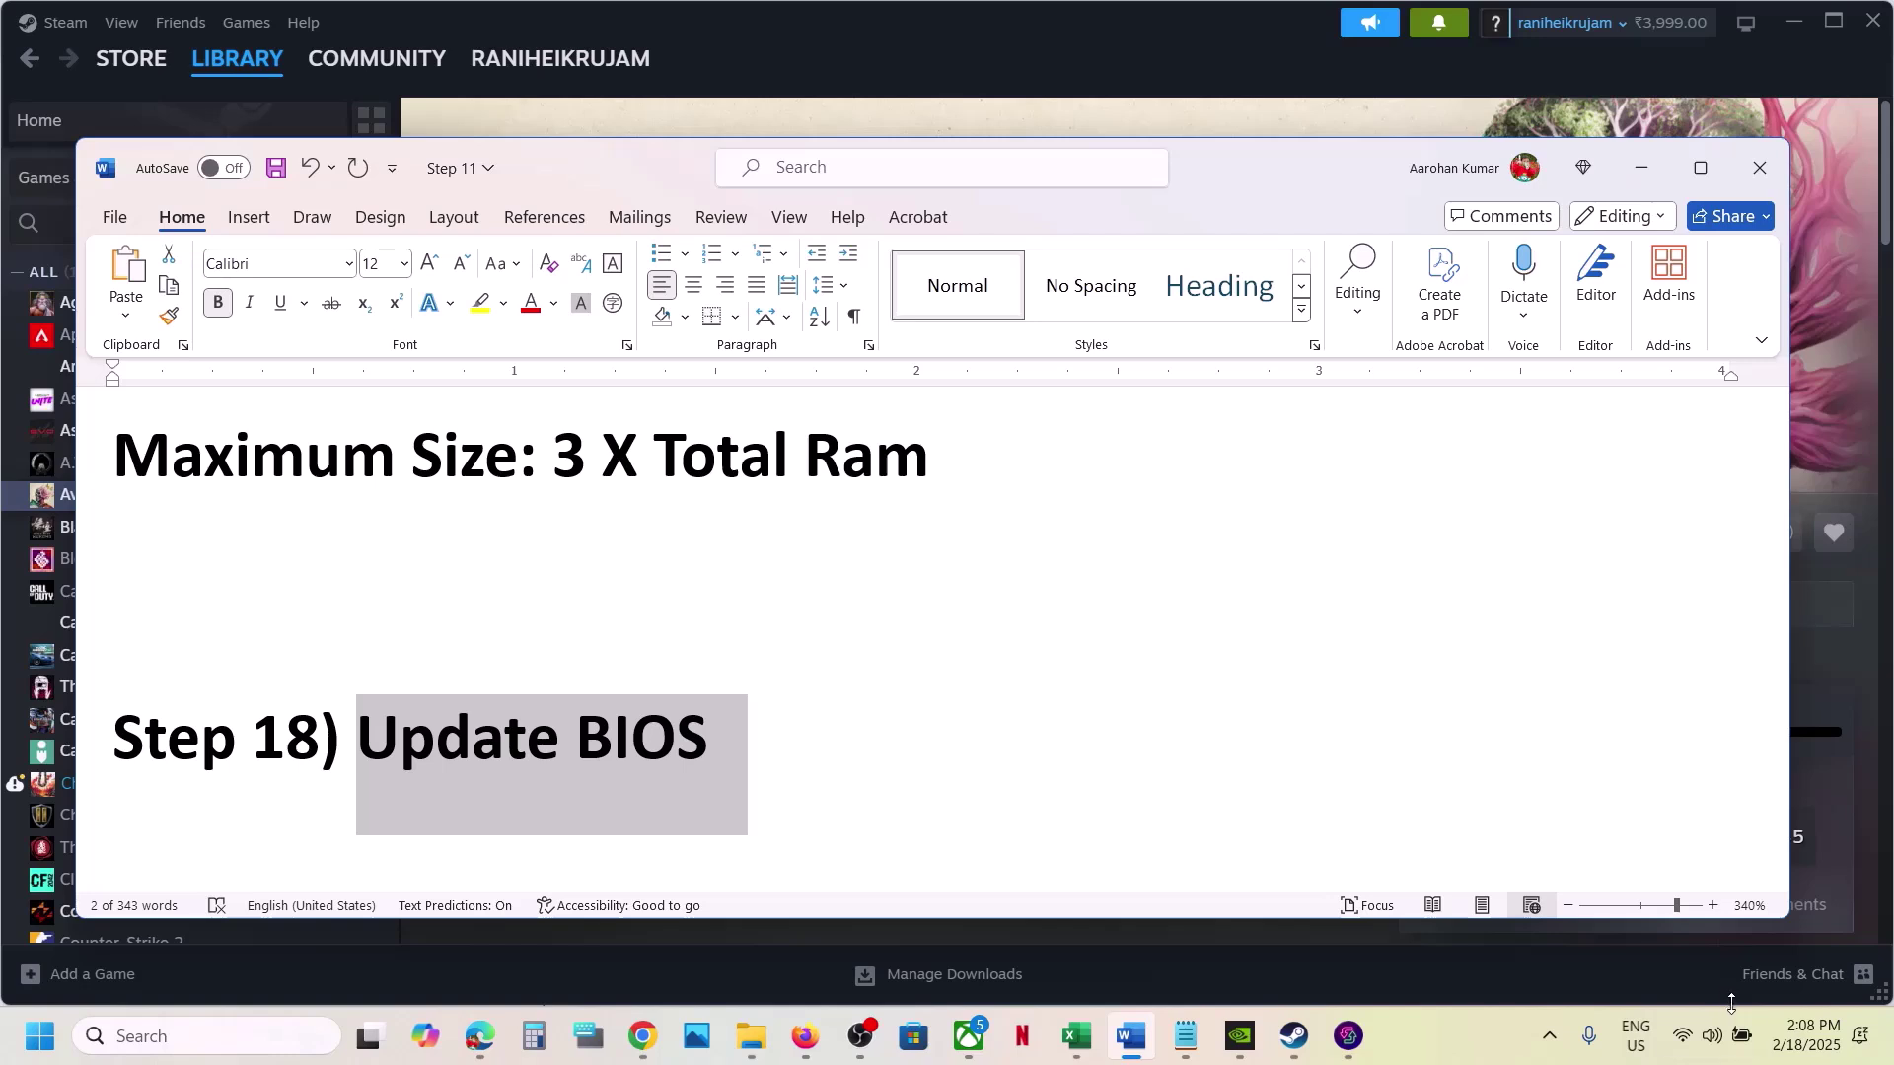
left_click(1713, 1036)
left_click(1359, 732)
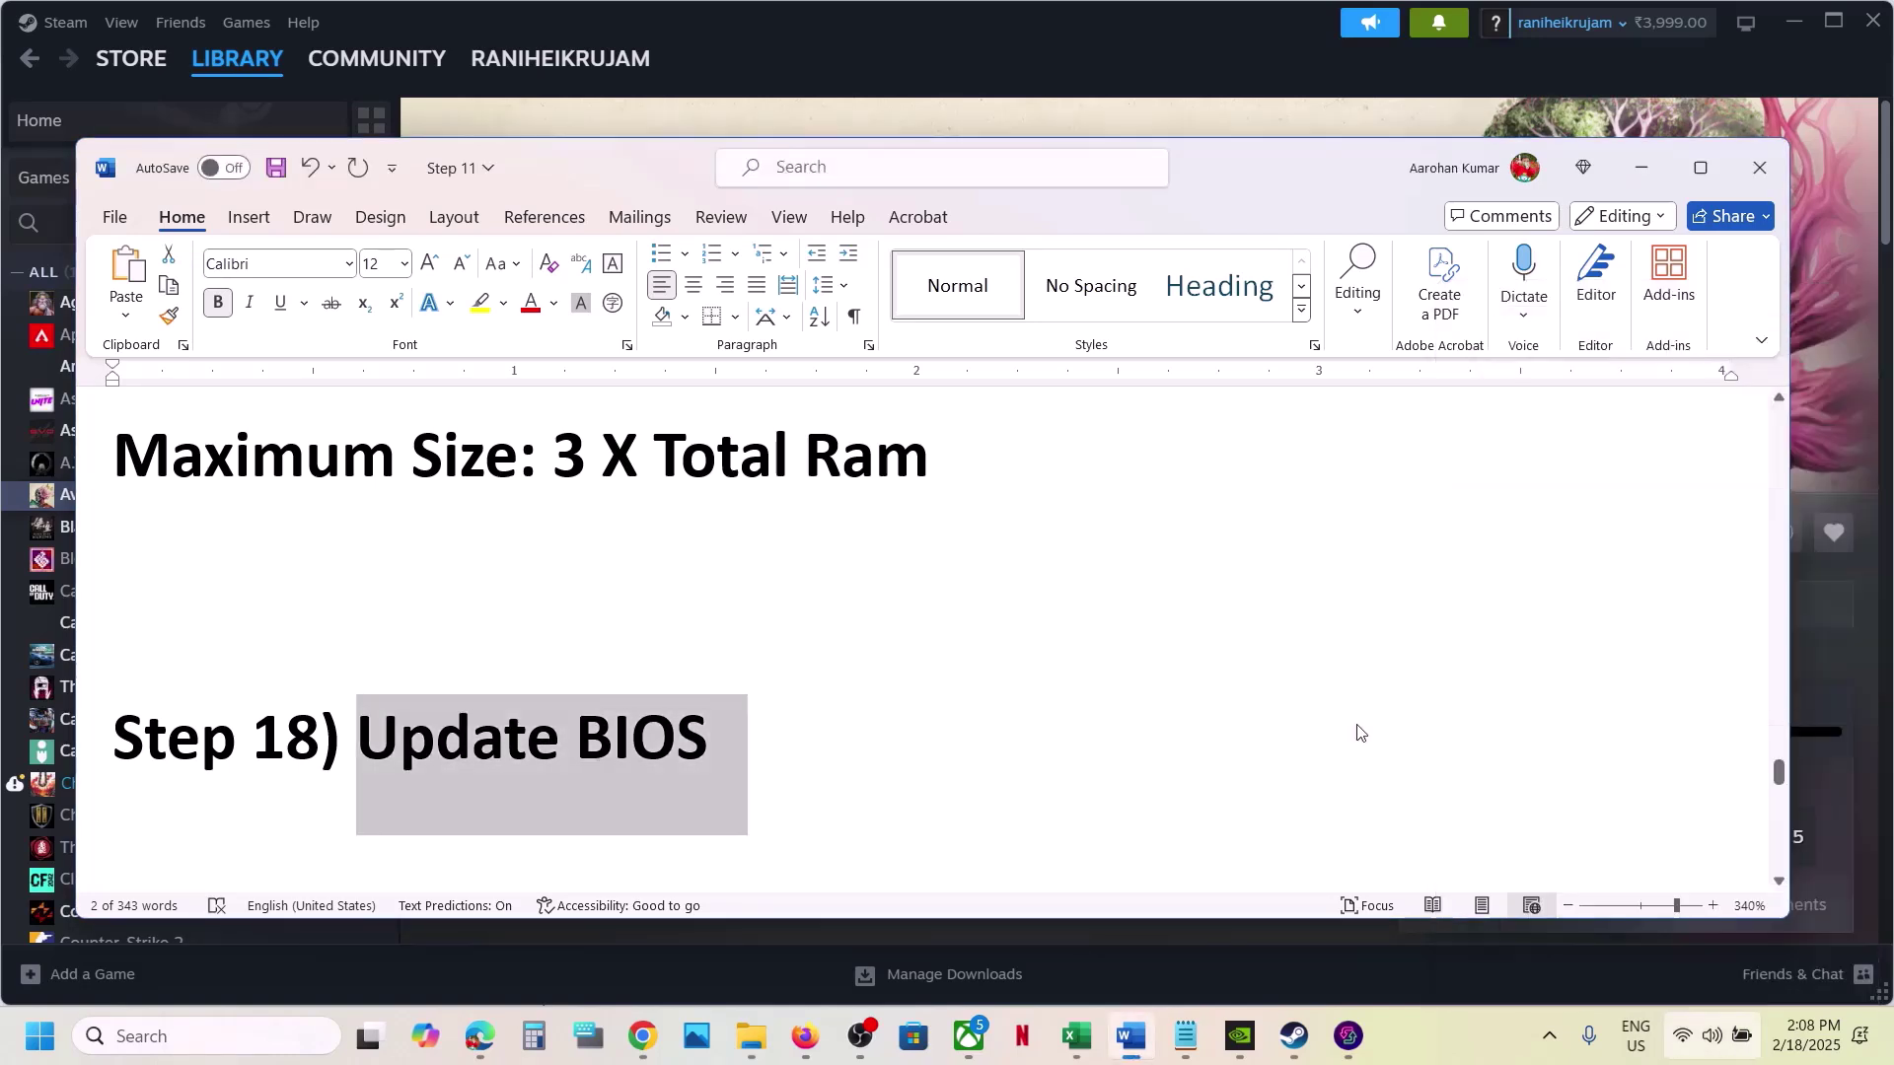
mouse_move(1743, 1033)
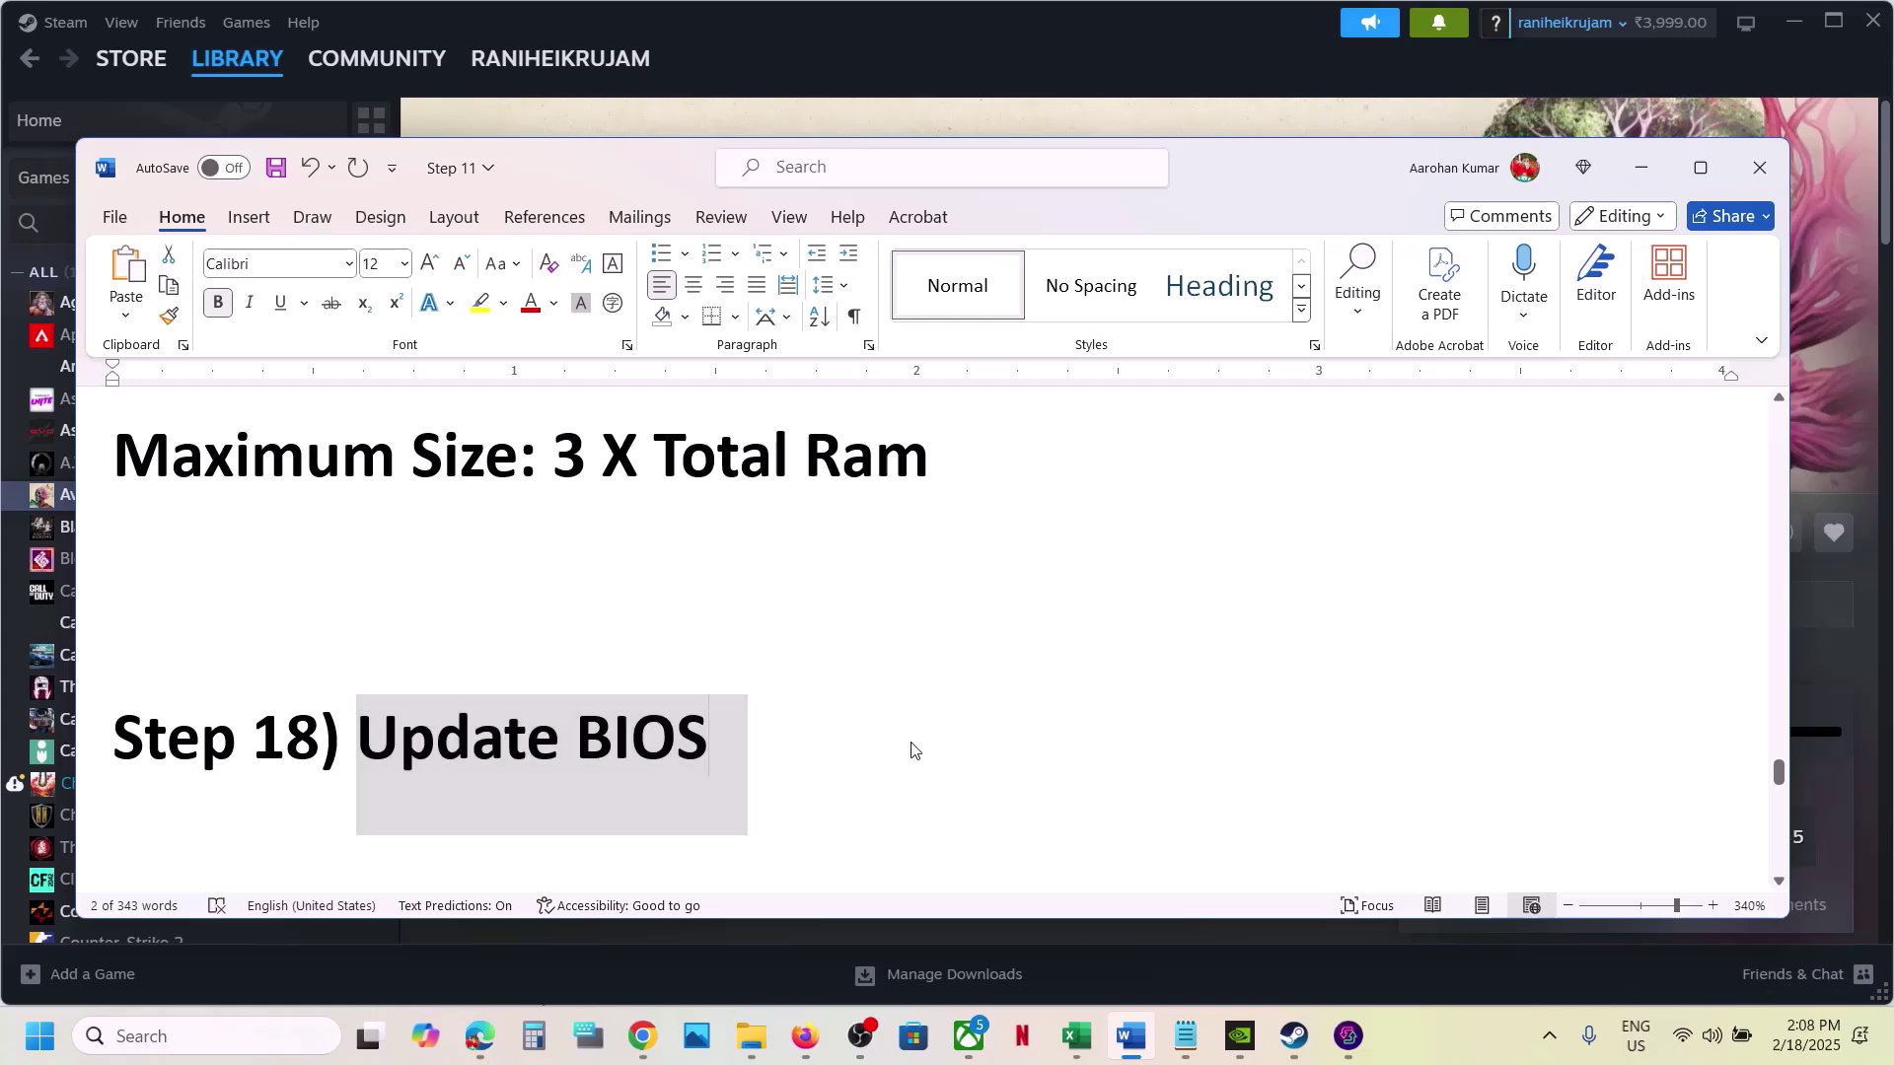
left_click(706, 735)
- Review Step 19 on updating Windows to version 24H2, and check for updates in Windows Update settings
scroll(706, 734, "down", 3)
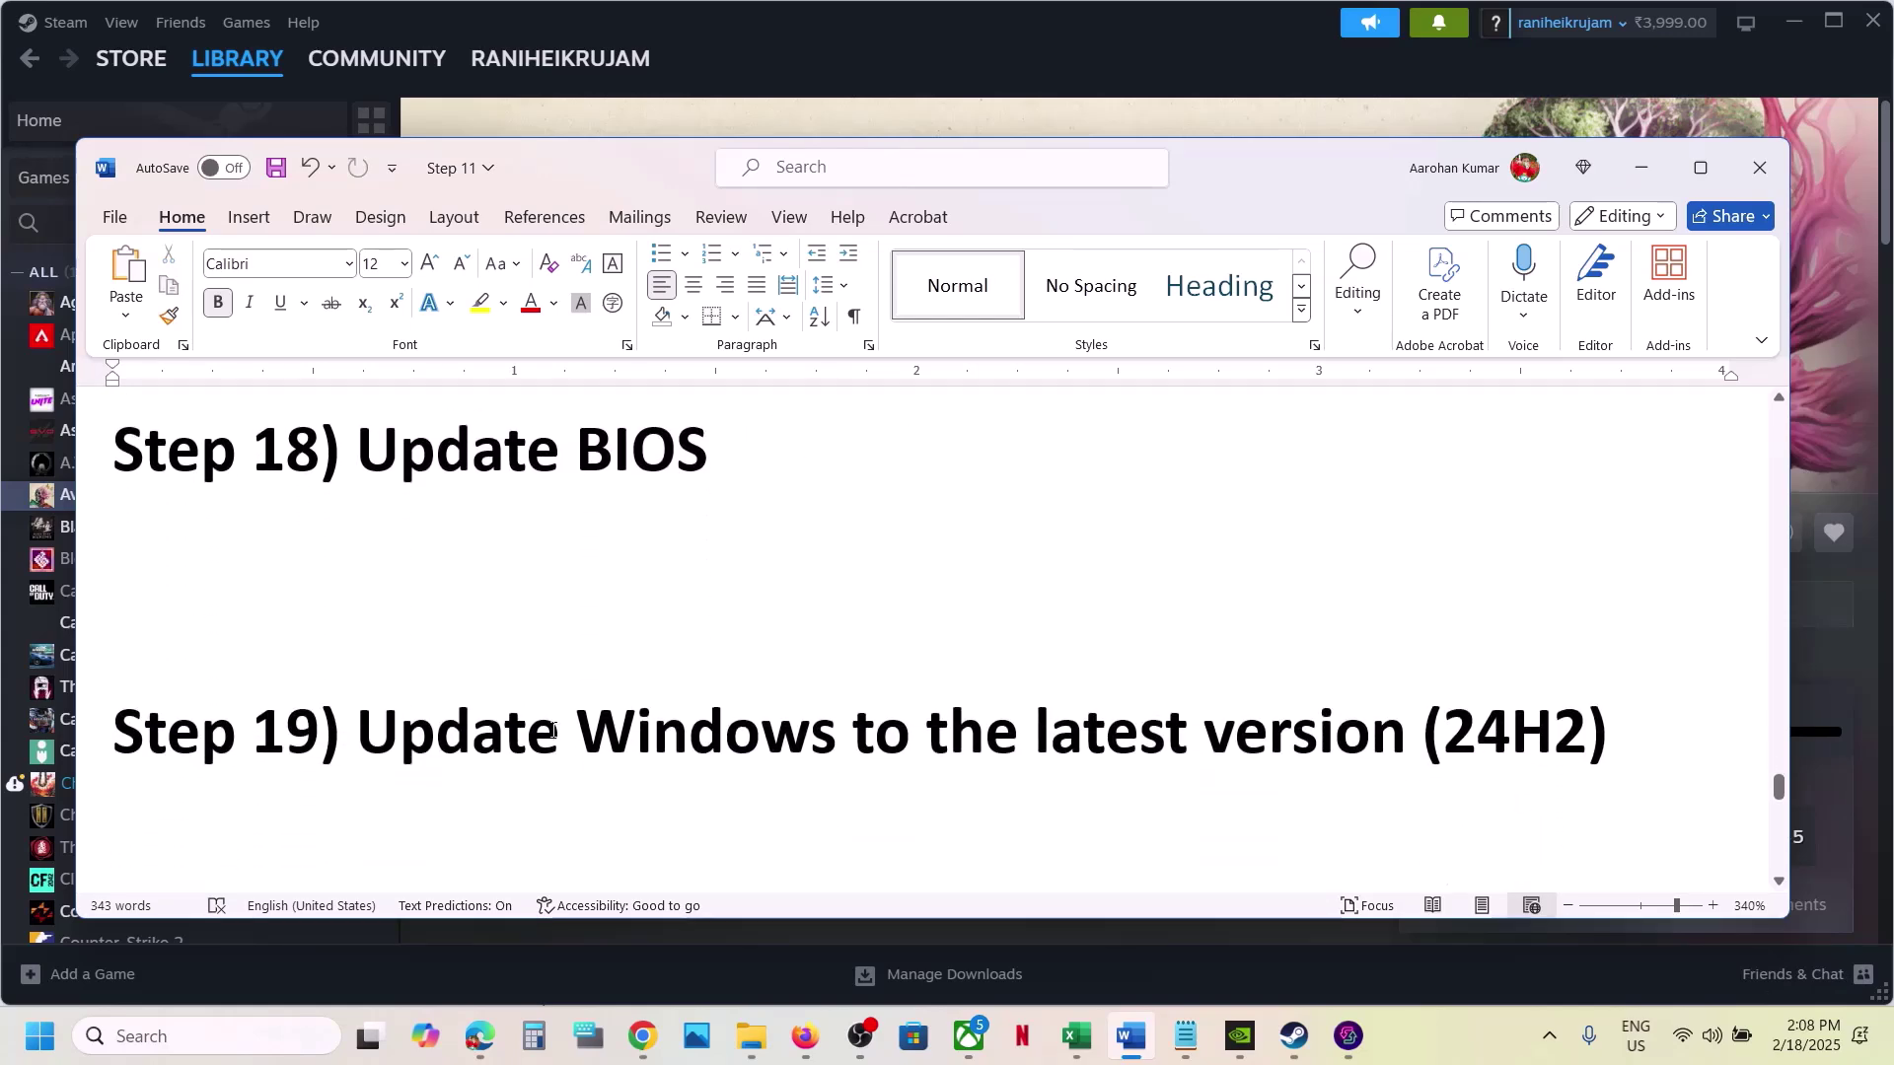
left_click_drag(389, 726, 1222, 643)
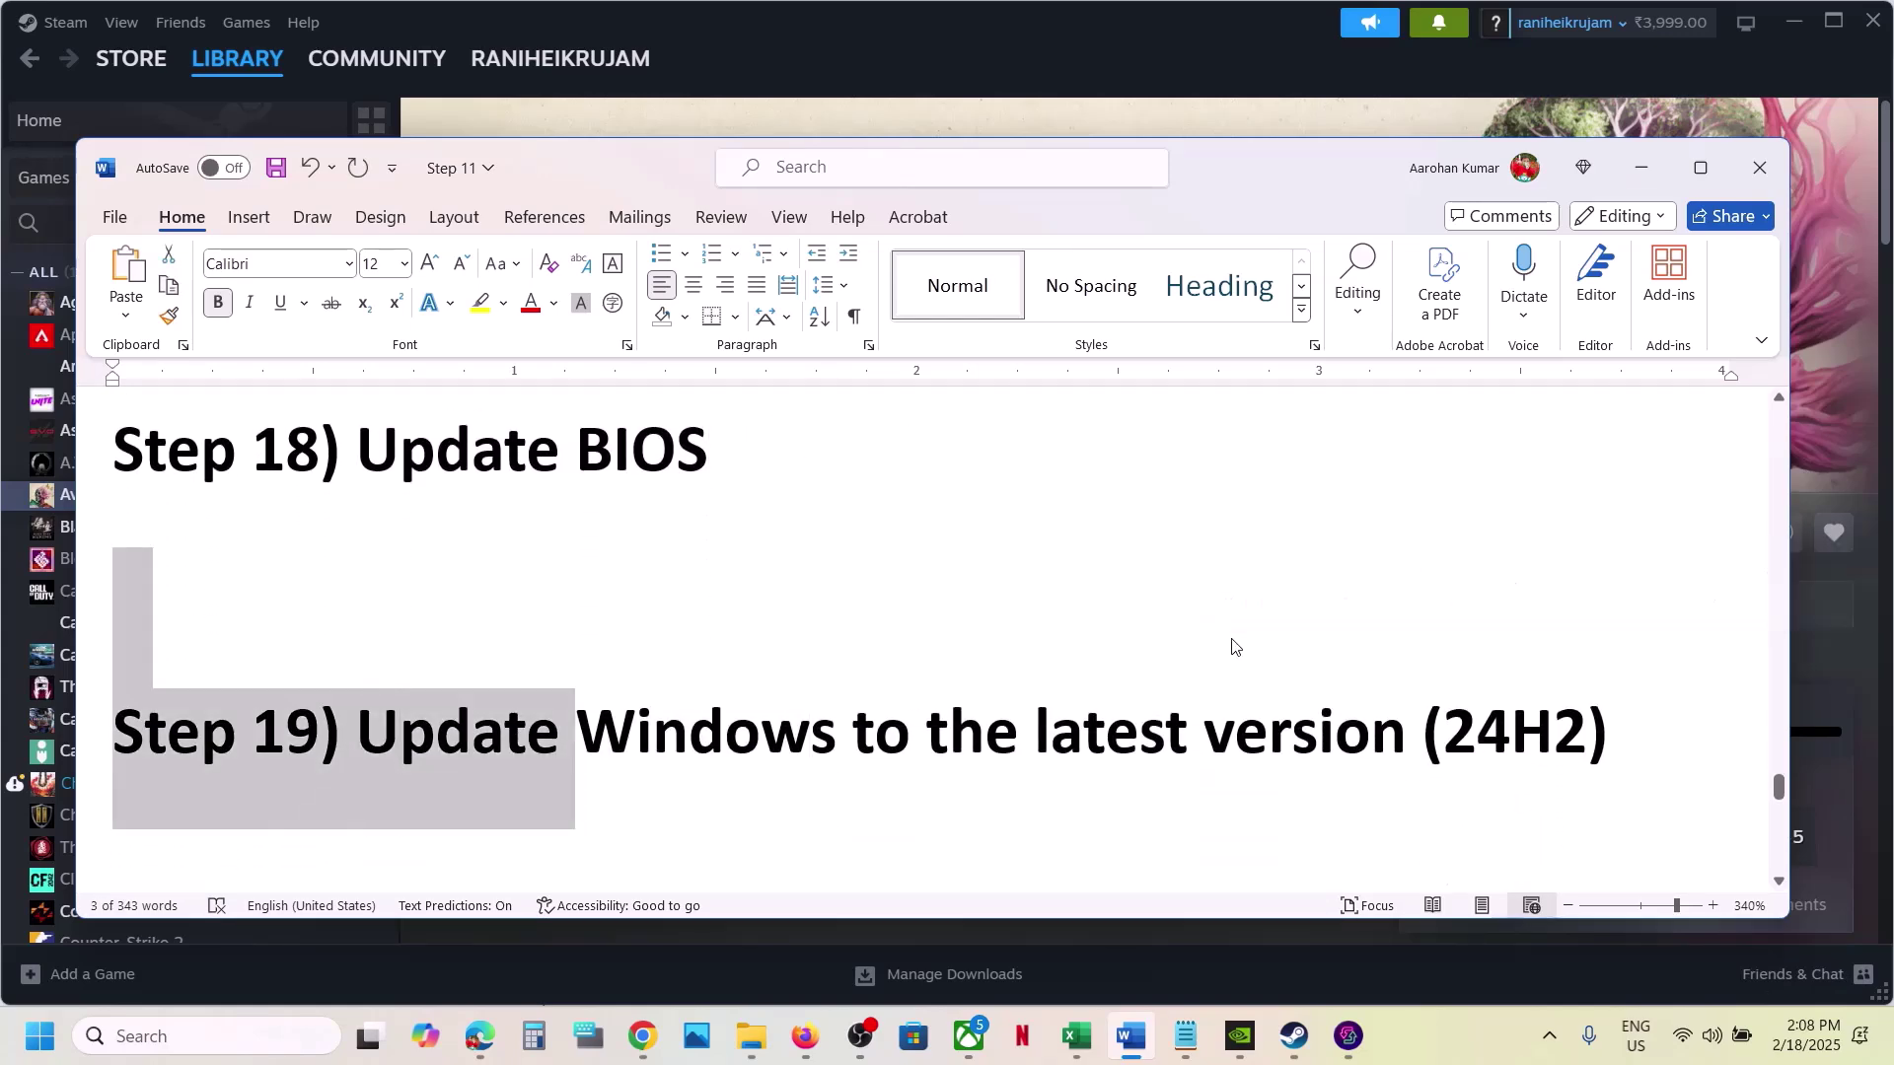
key("super+i")
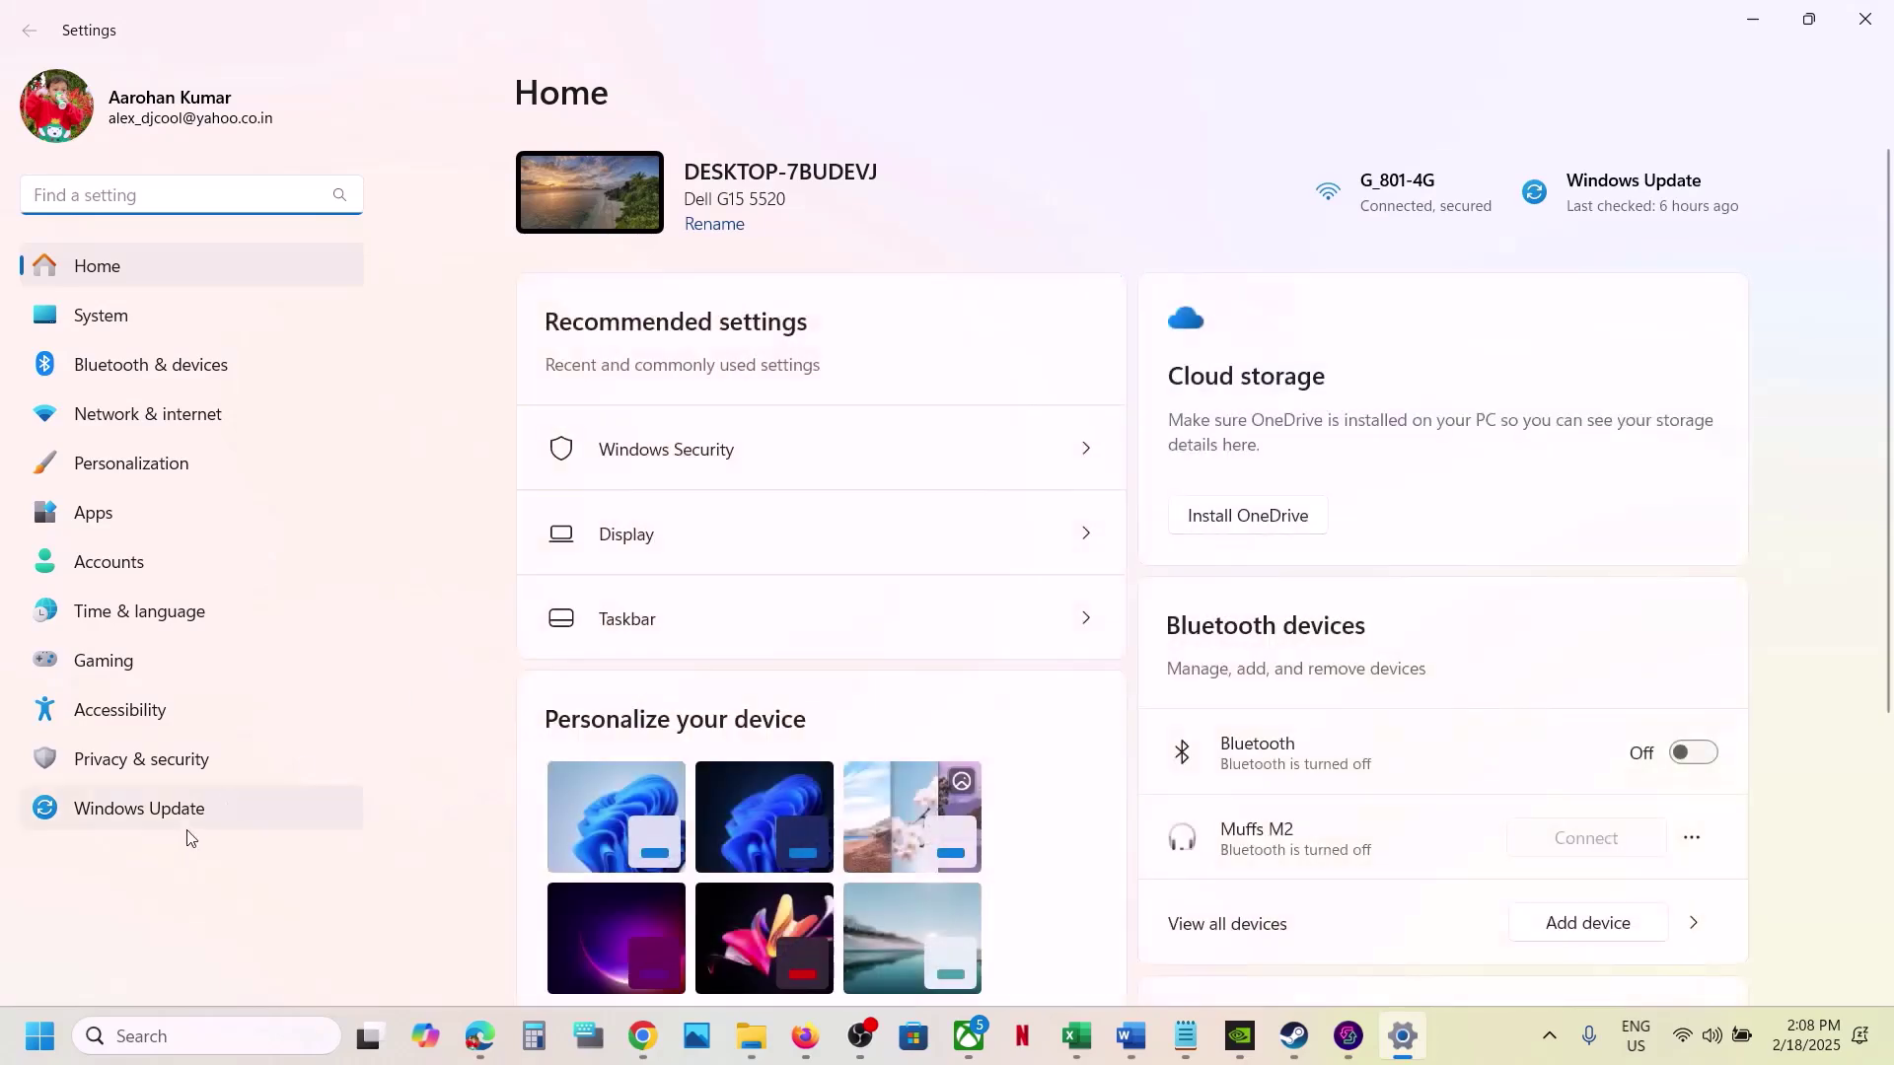
left_click(148, 809)
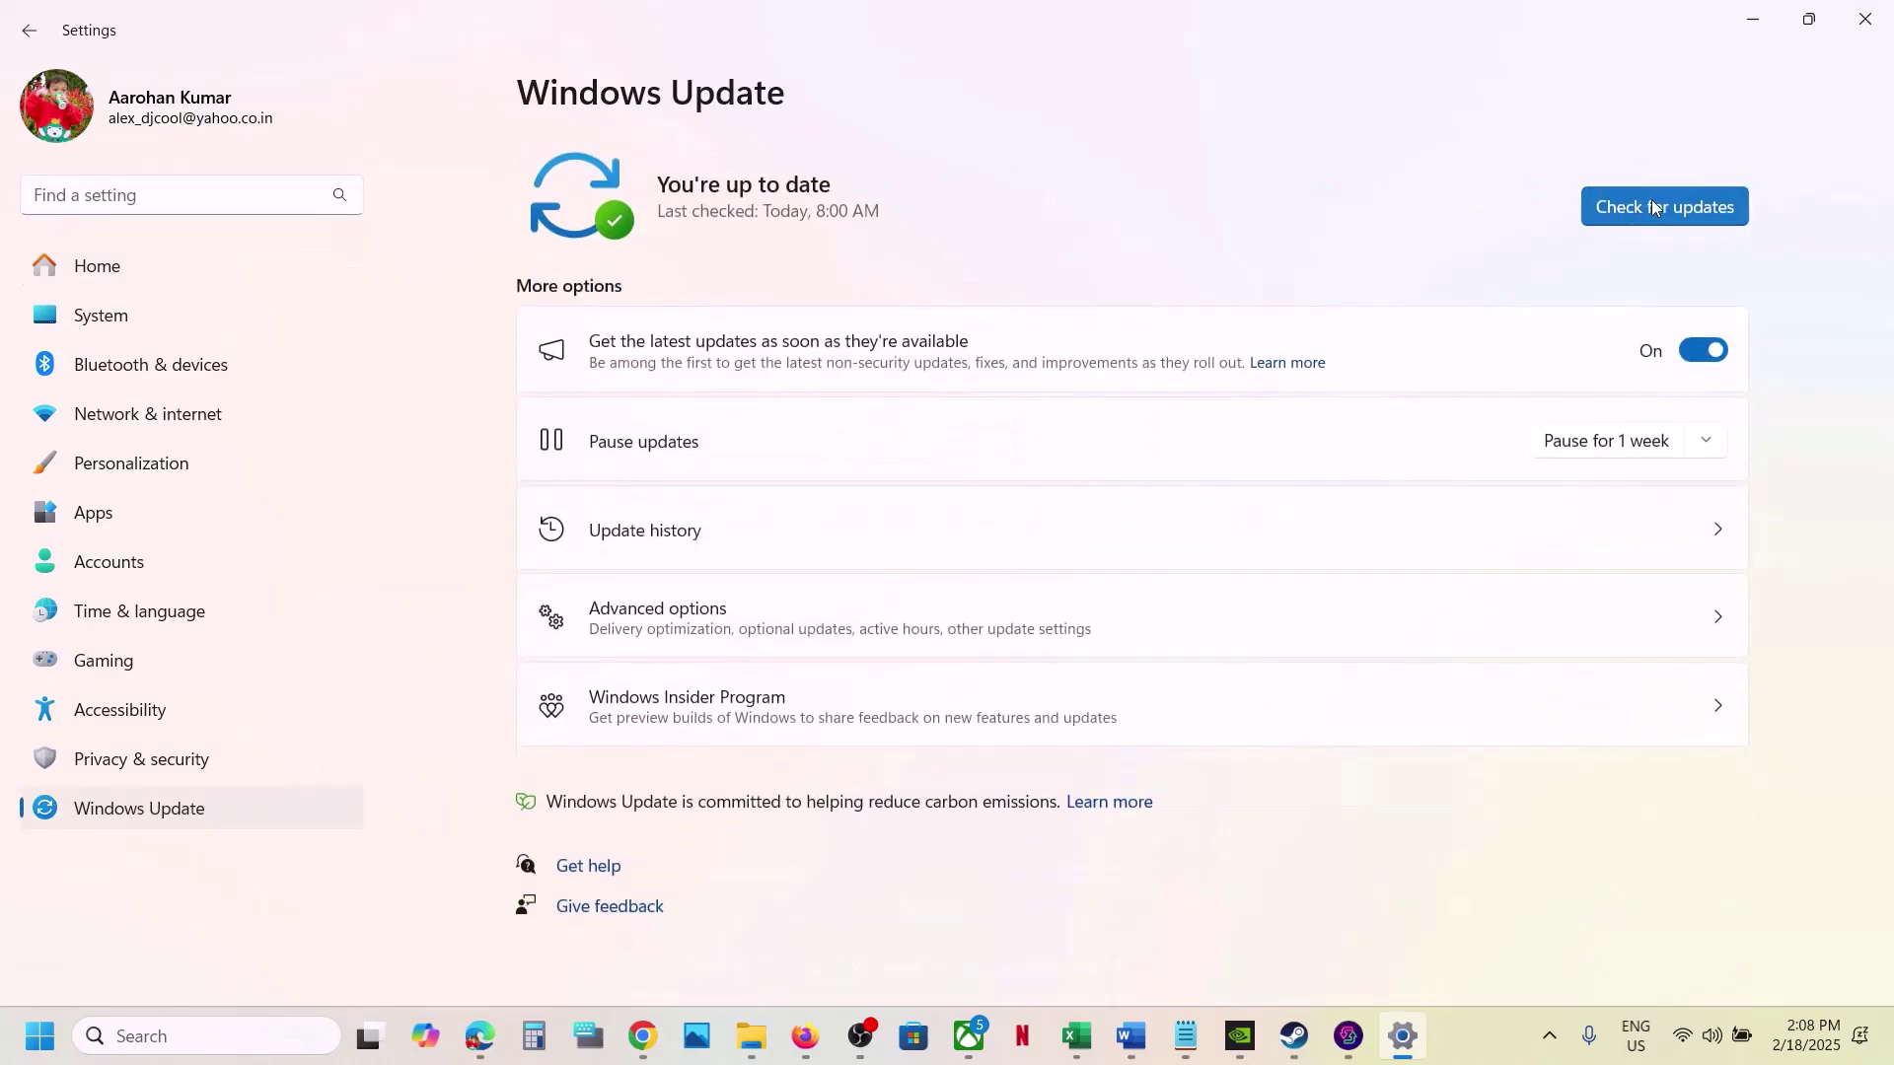
left_click(1645, 208)
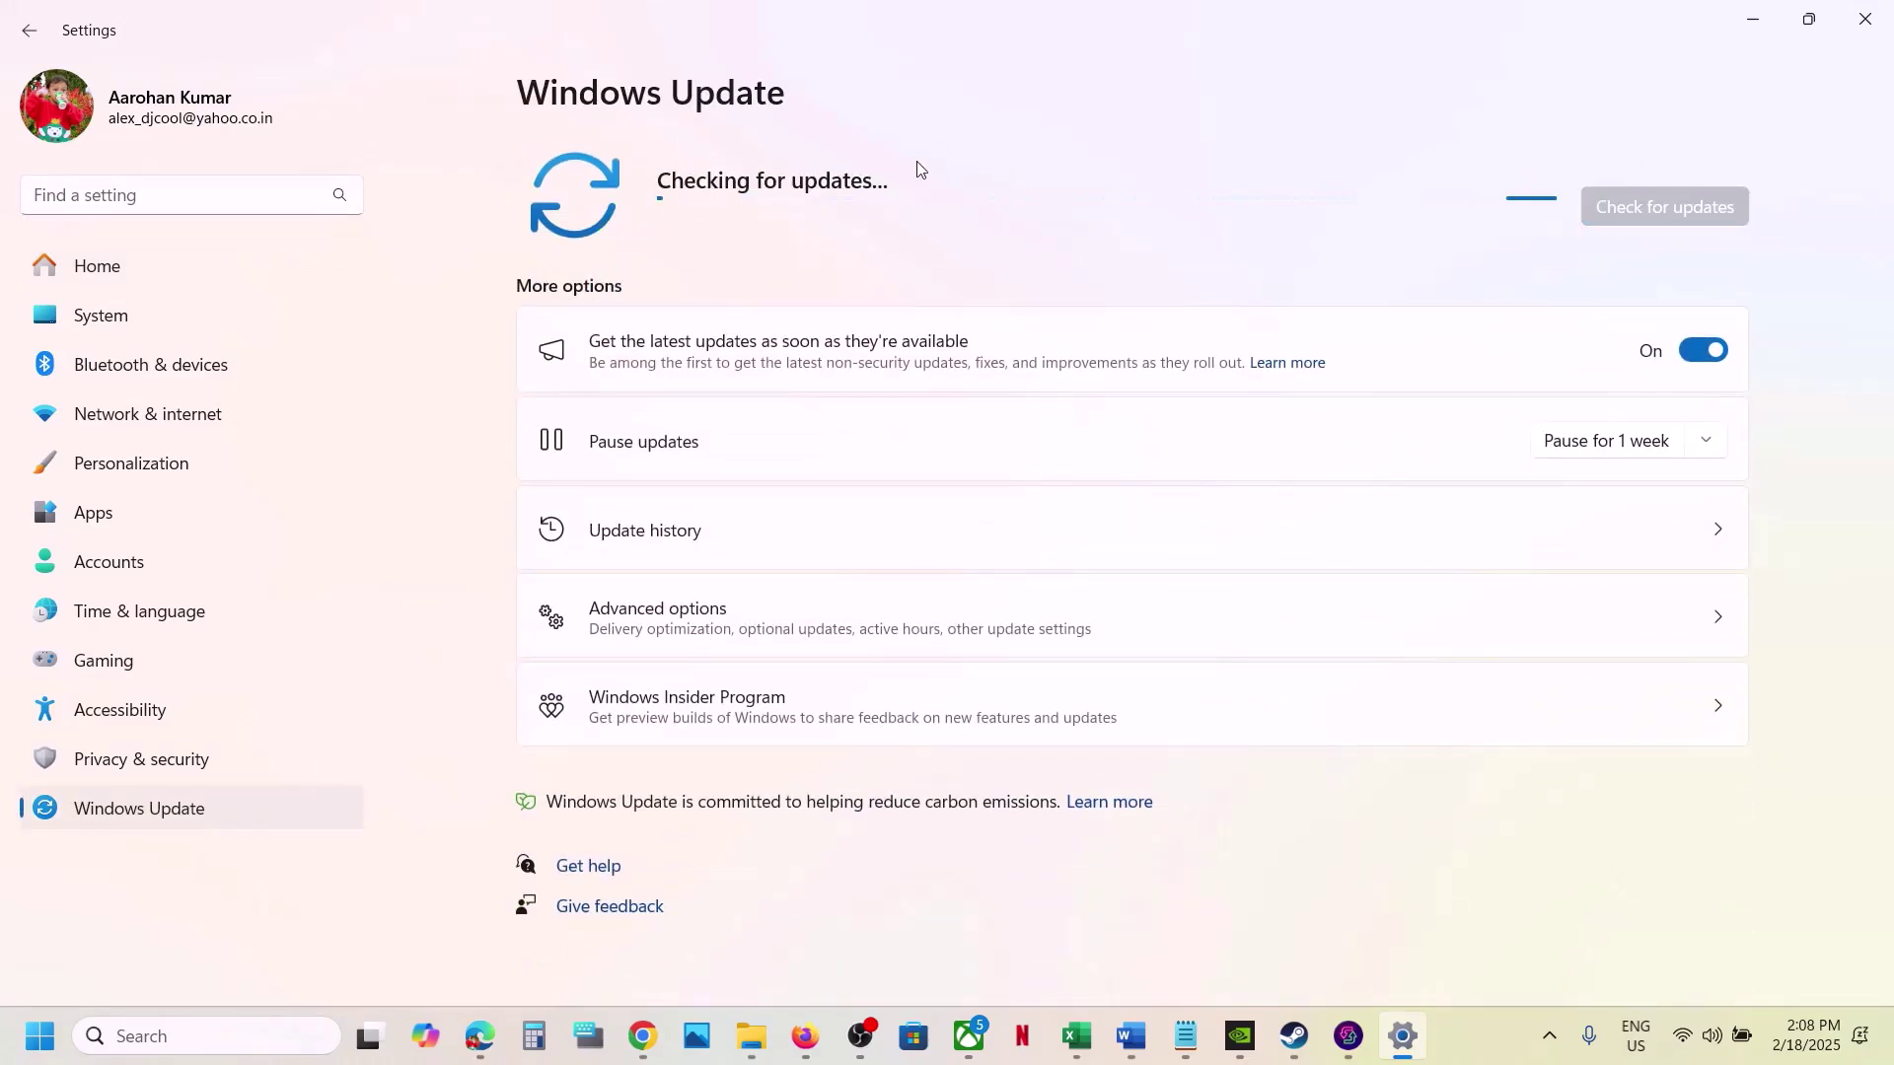
- Show the Restart option among the computer's power options and close them without restarting
left_click(42, 1034)
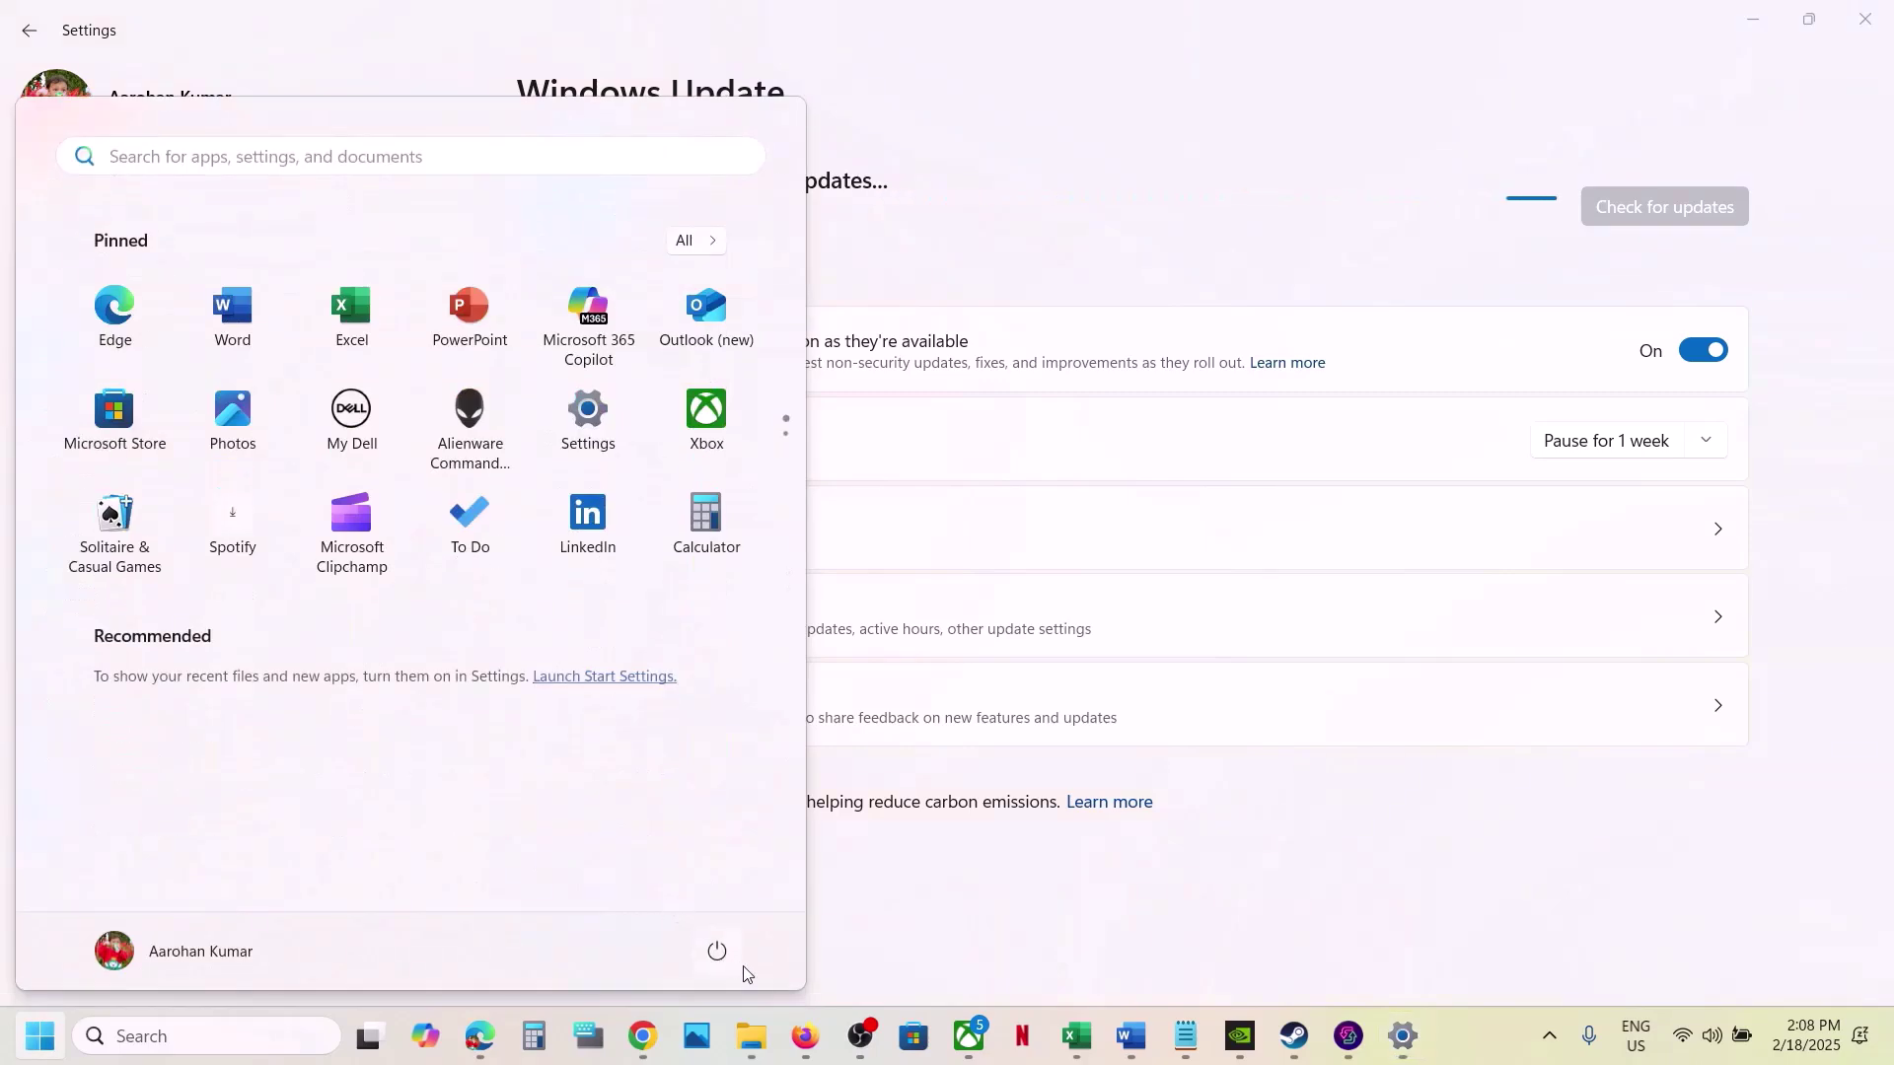
left_click(717, 952)
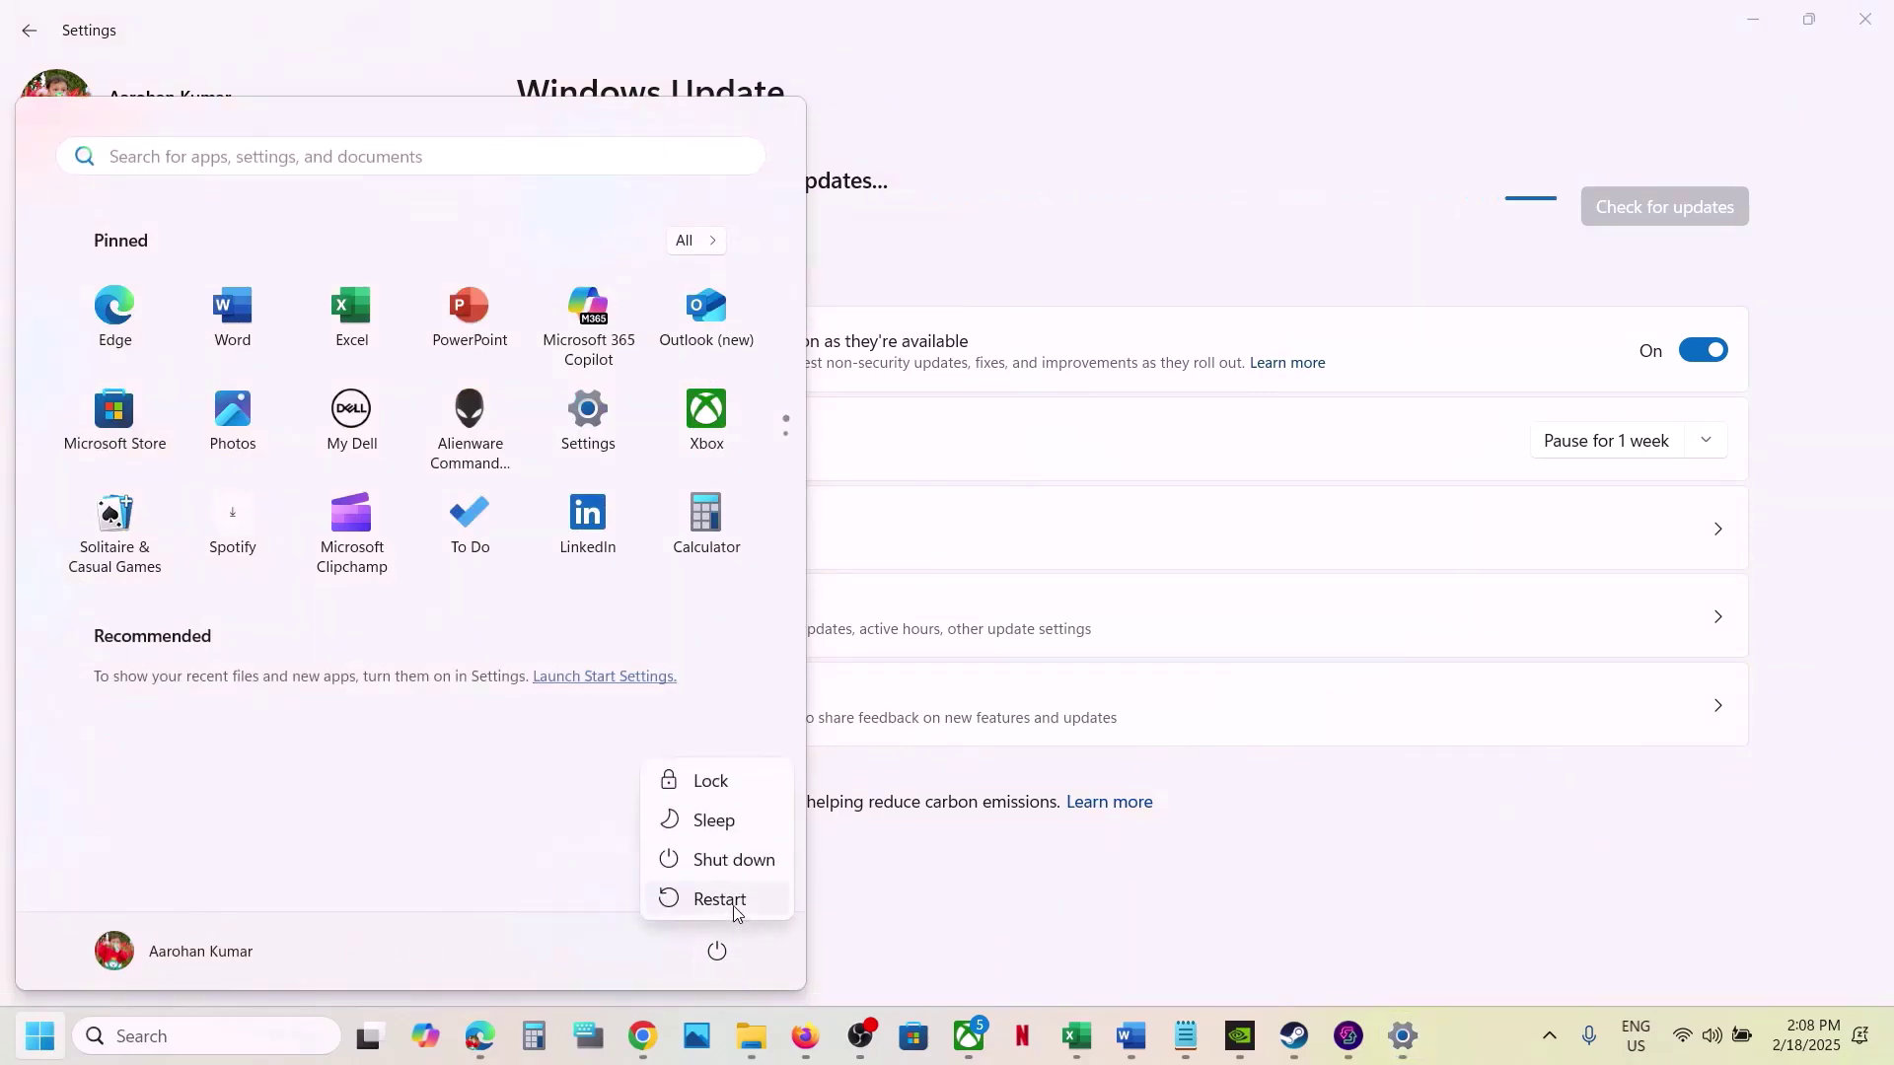
left_click(1117, 825)
left_click(976, 917)
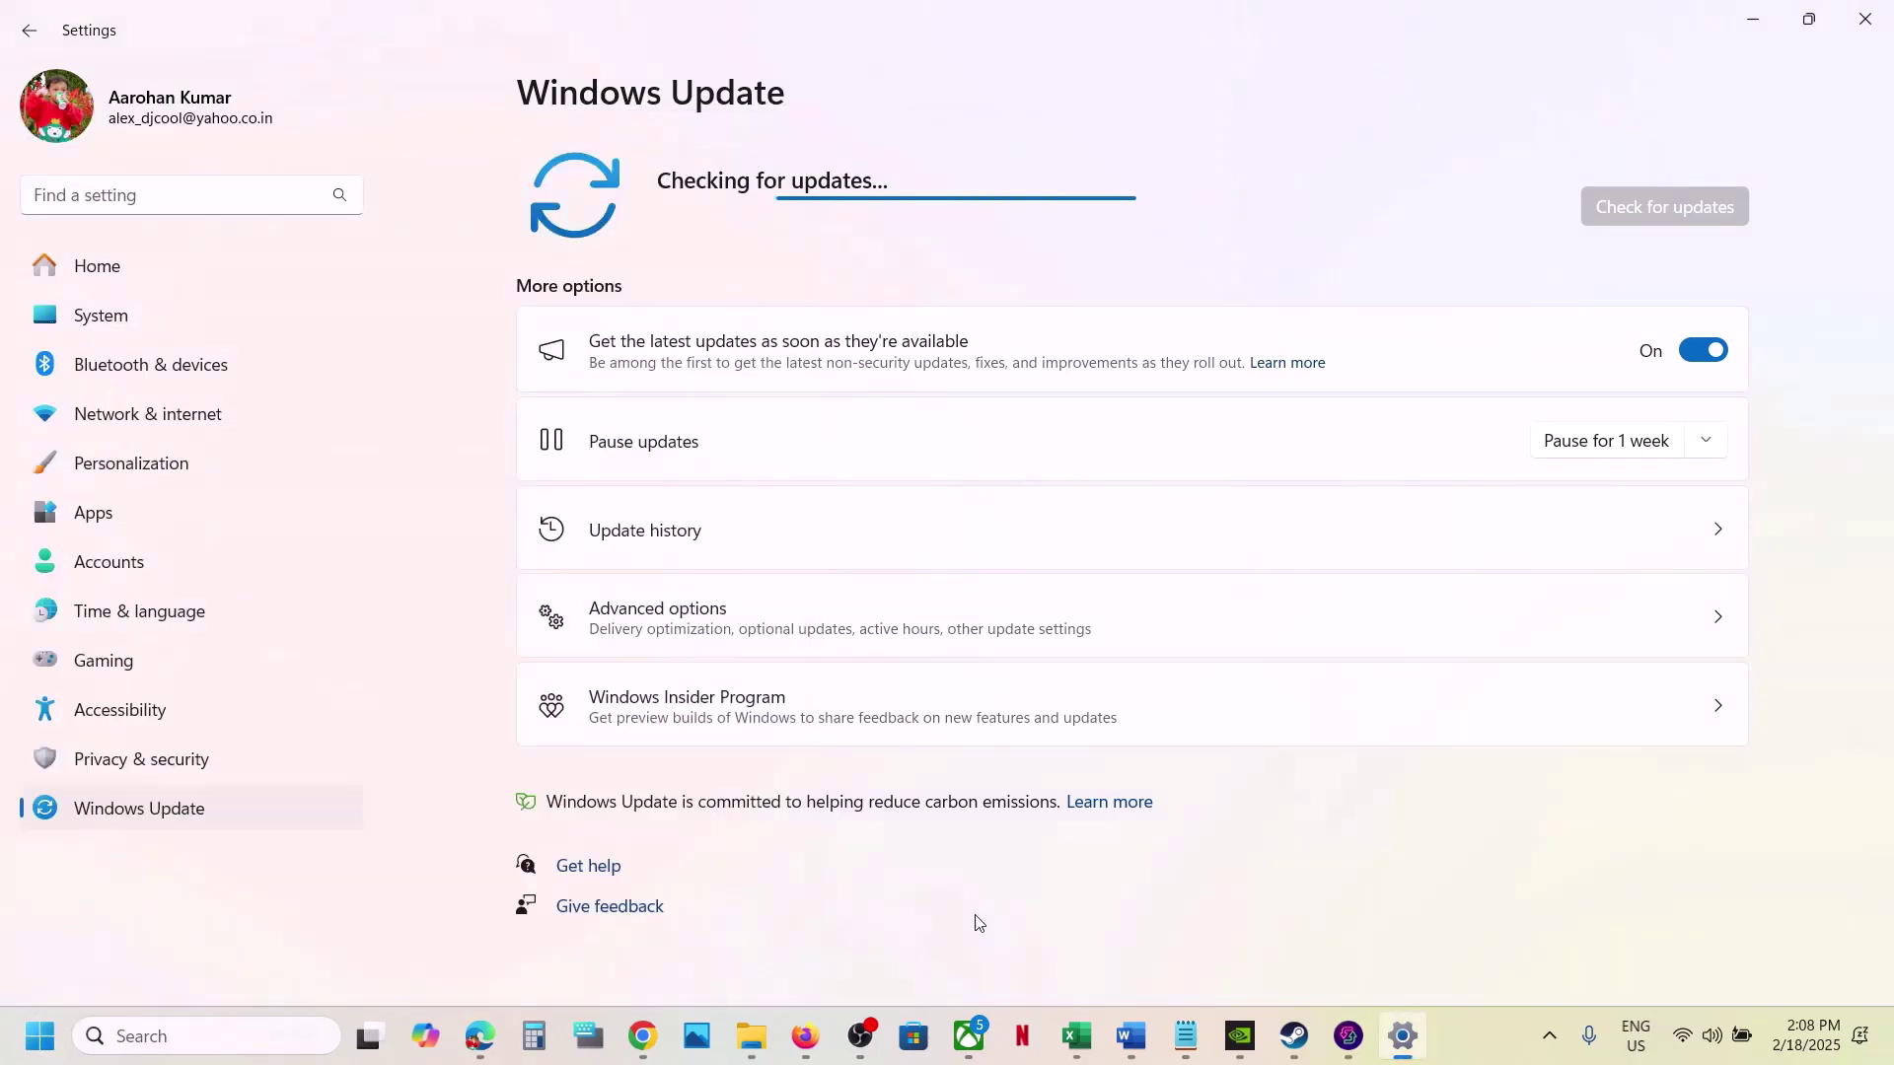
- Run winver to check the installed Windows version, and close the About Windows dialog
left_click(194, 1029)
type("winver")
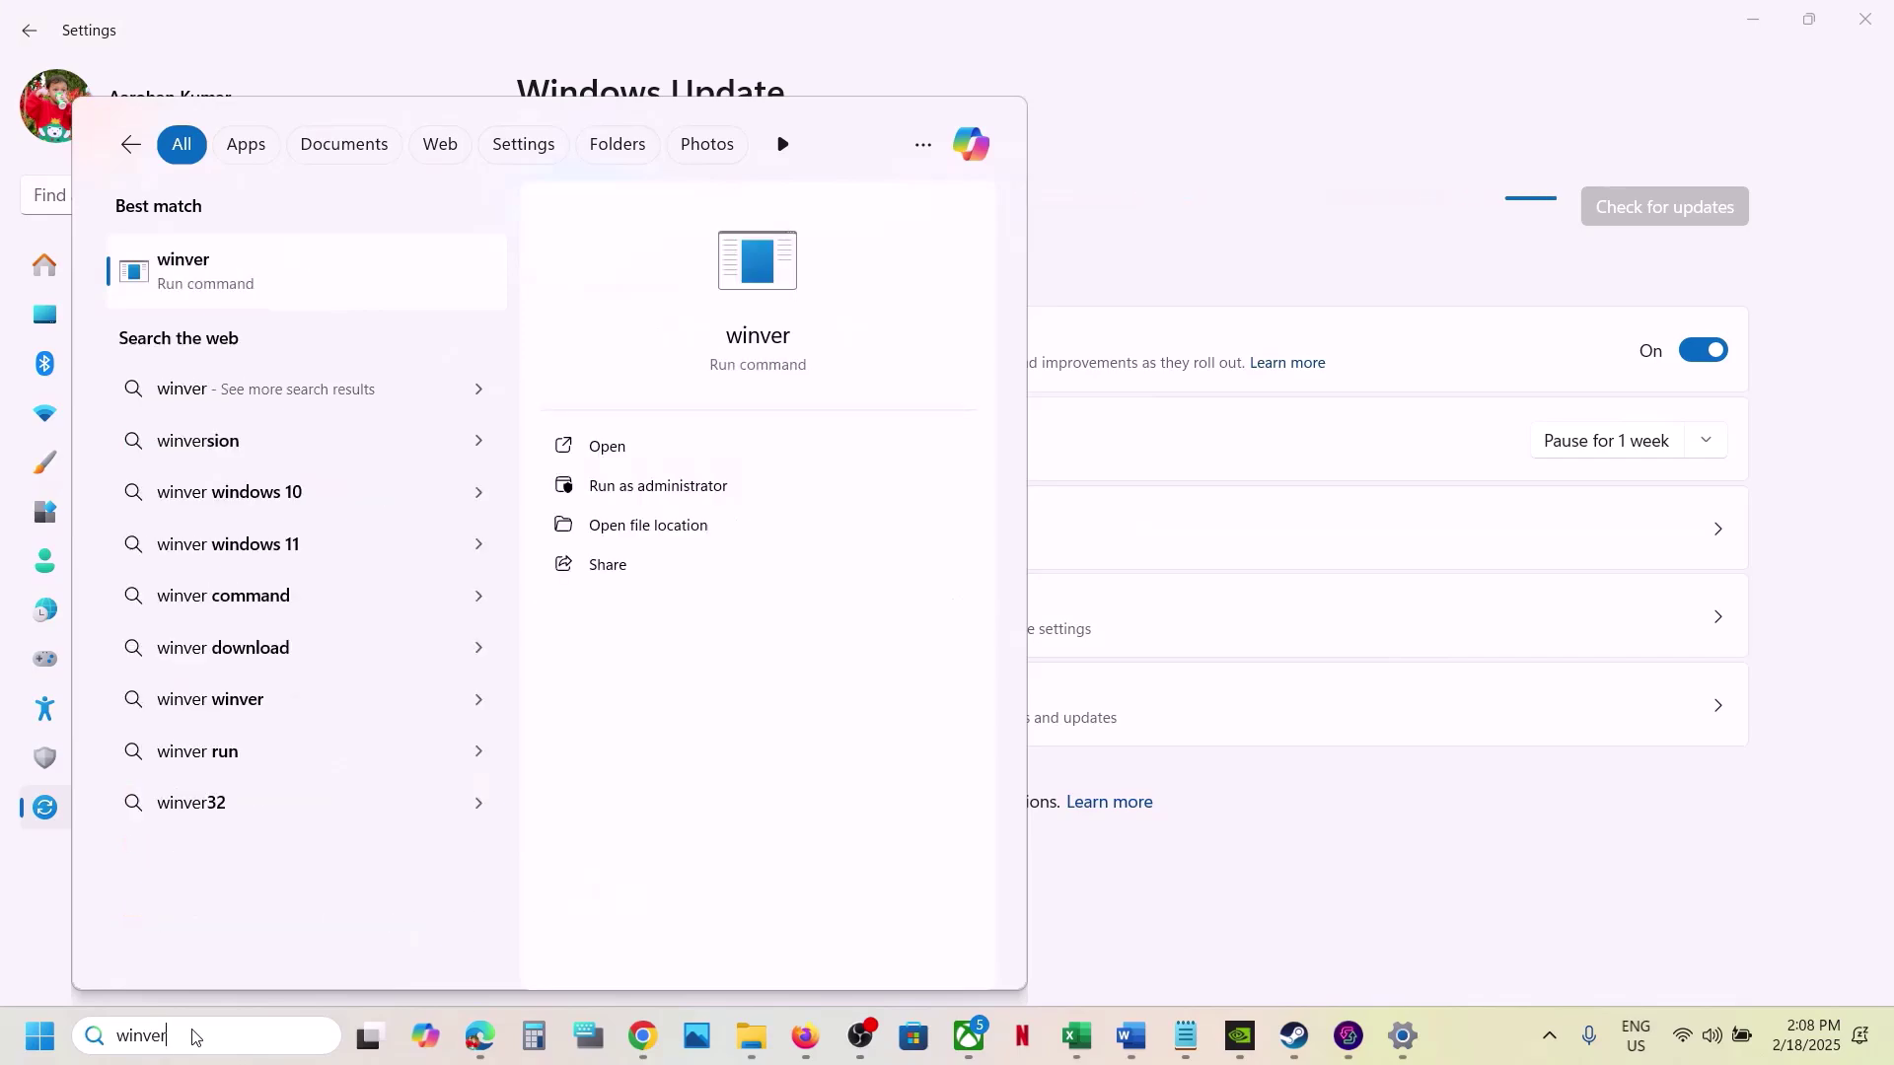
key("Return")
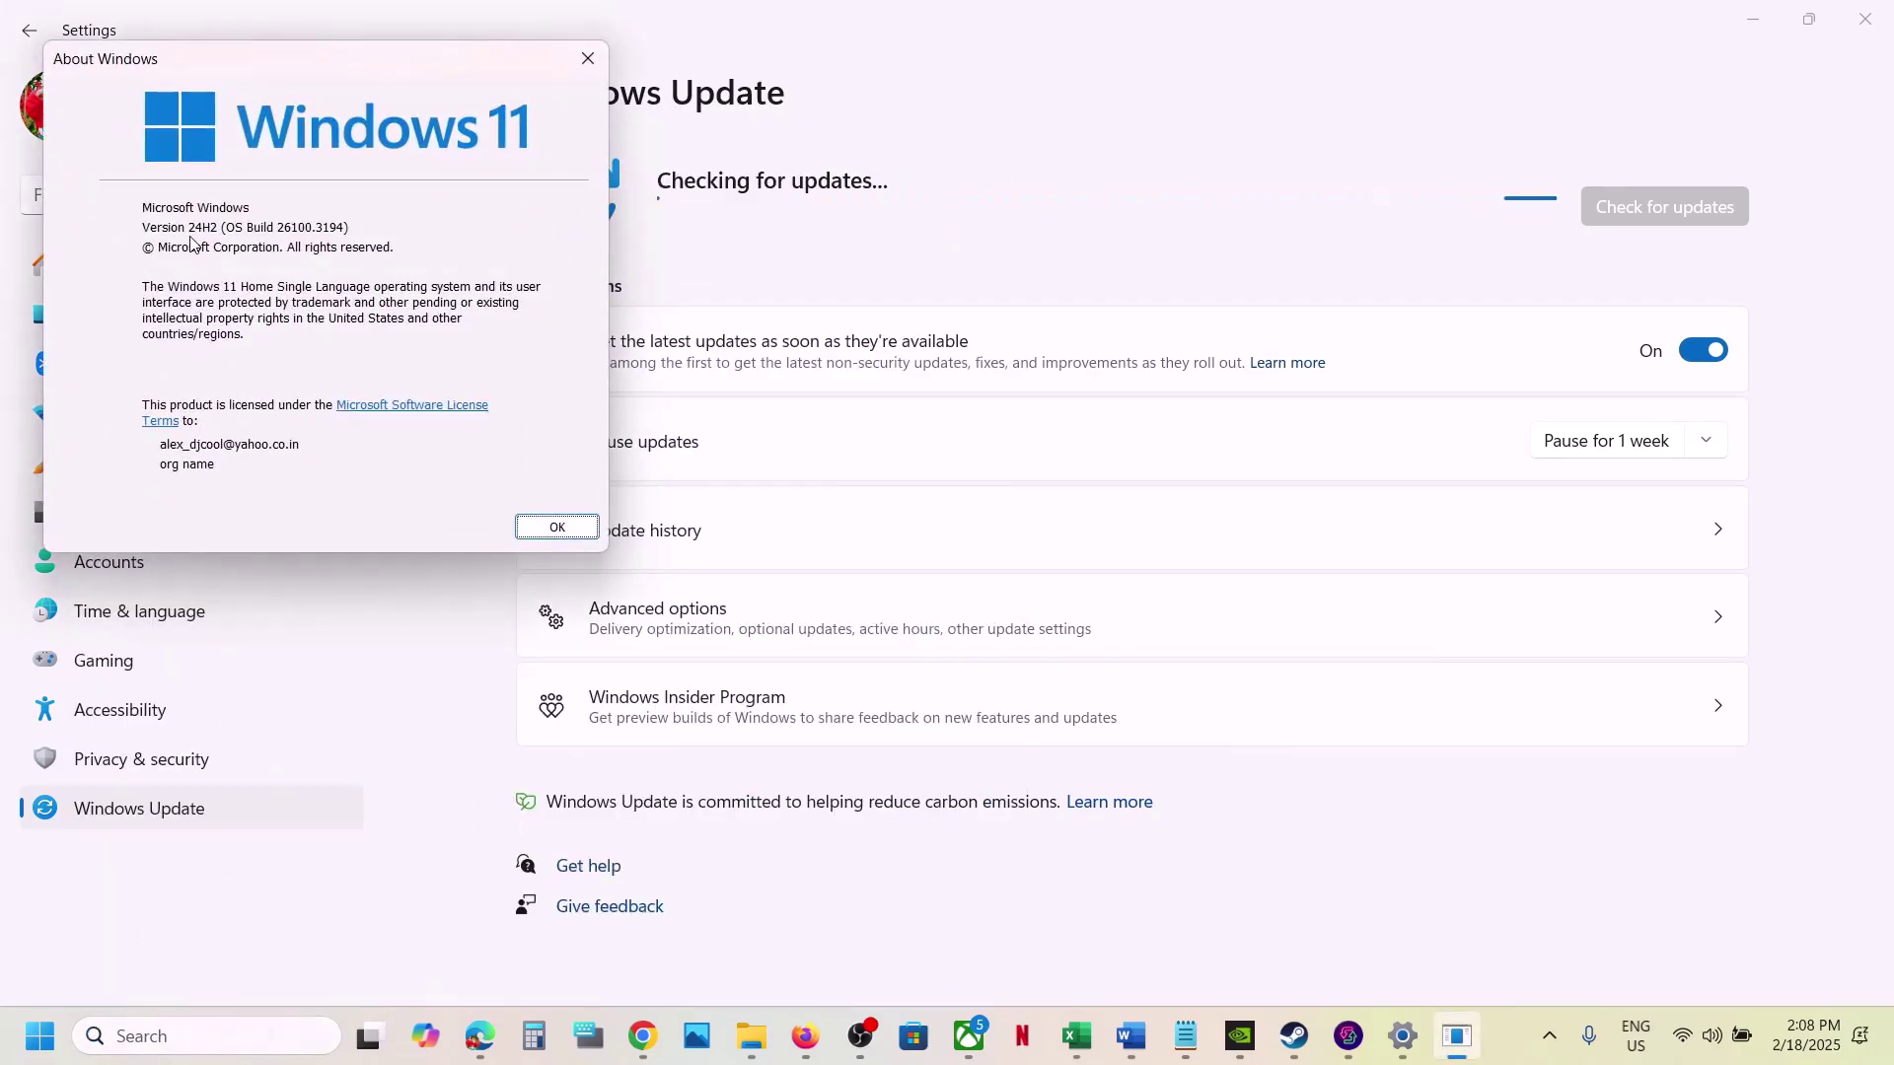
left_click(577, 69)
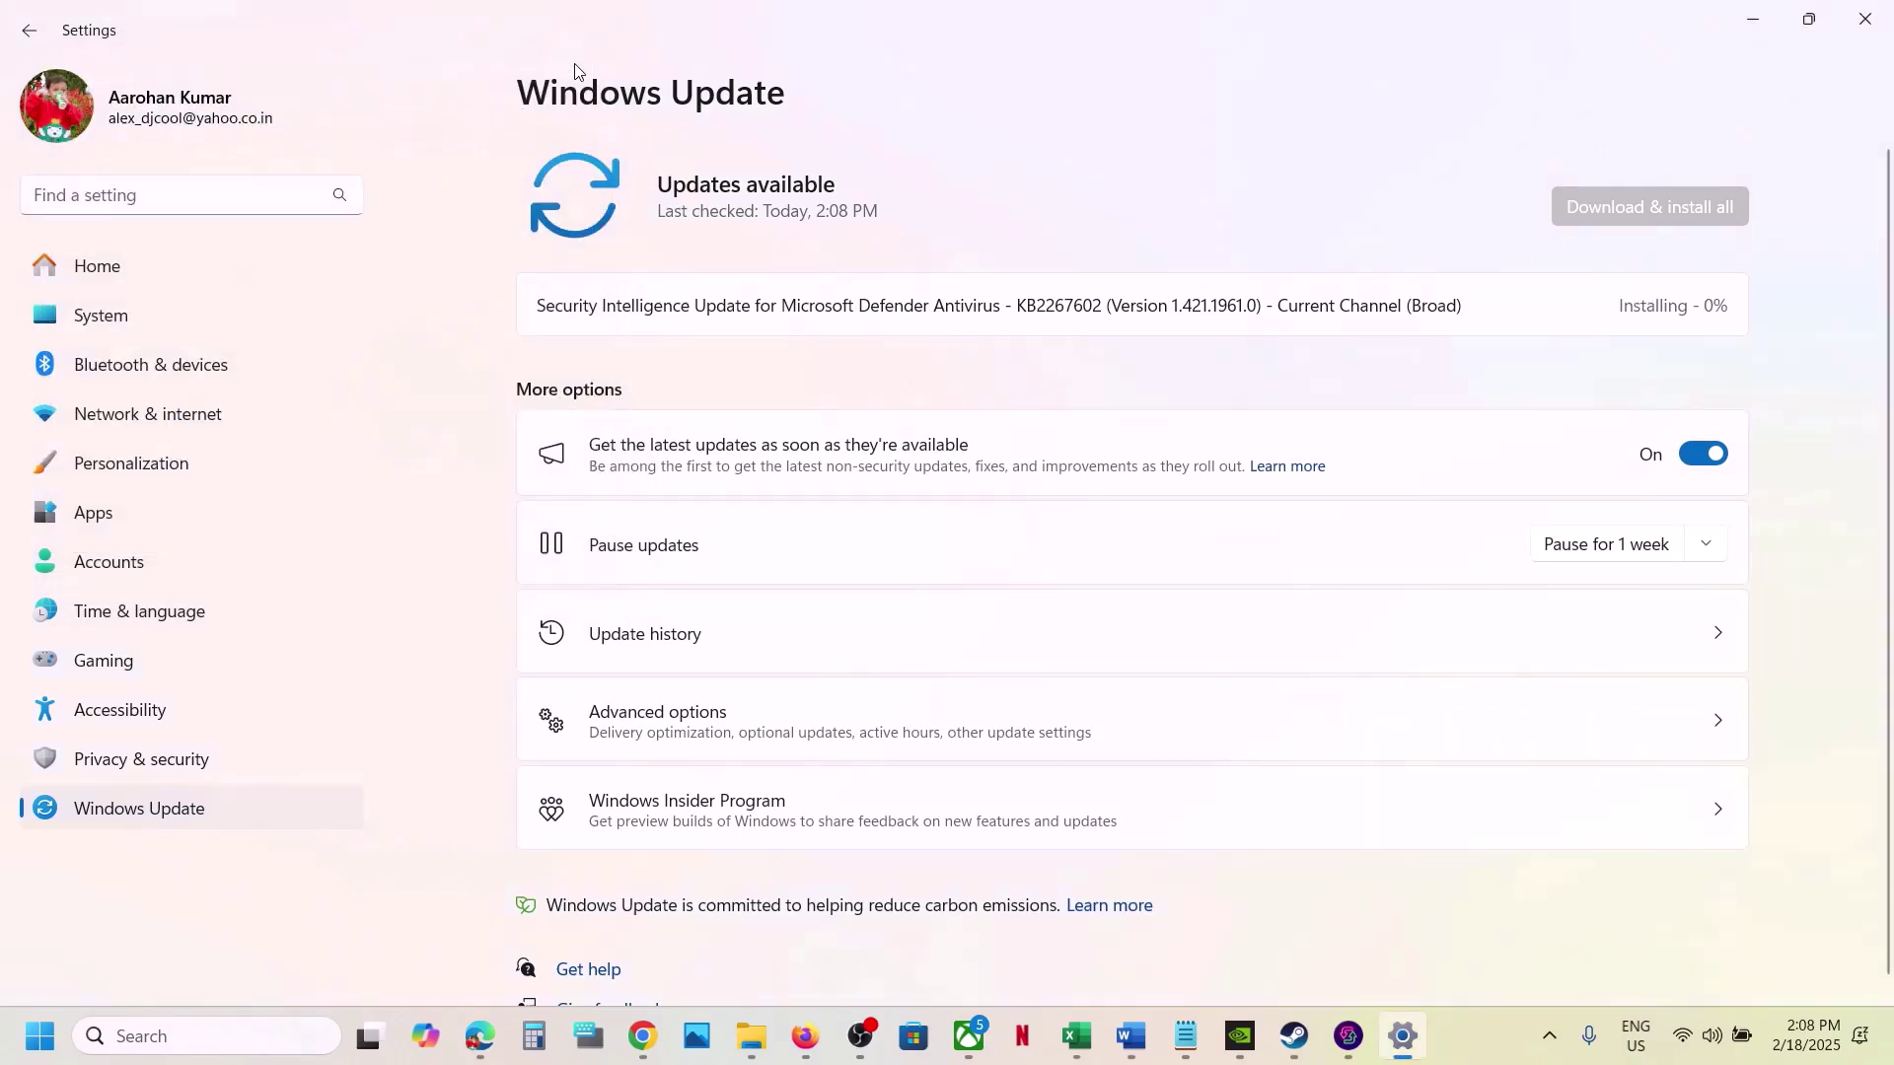
- Switch to the Step 11 Word document and highlight Step 20's instructions on unplugging external devices, USB adapters, controllers and multiple monitors
left_click(1144, 1043)
scroll(473, 559, "down", 5)
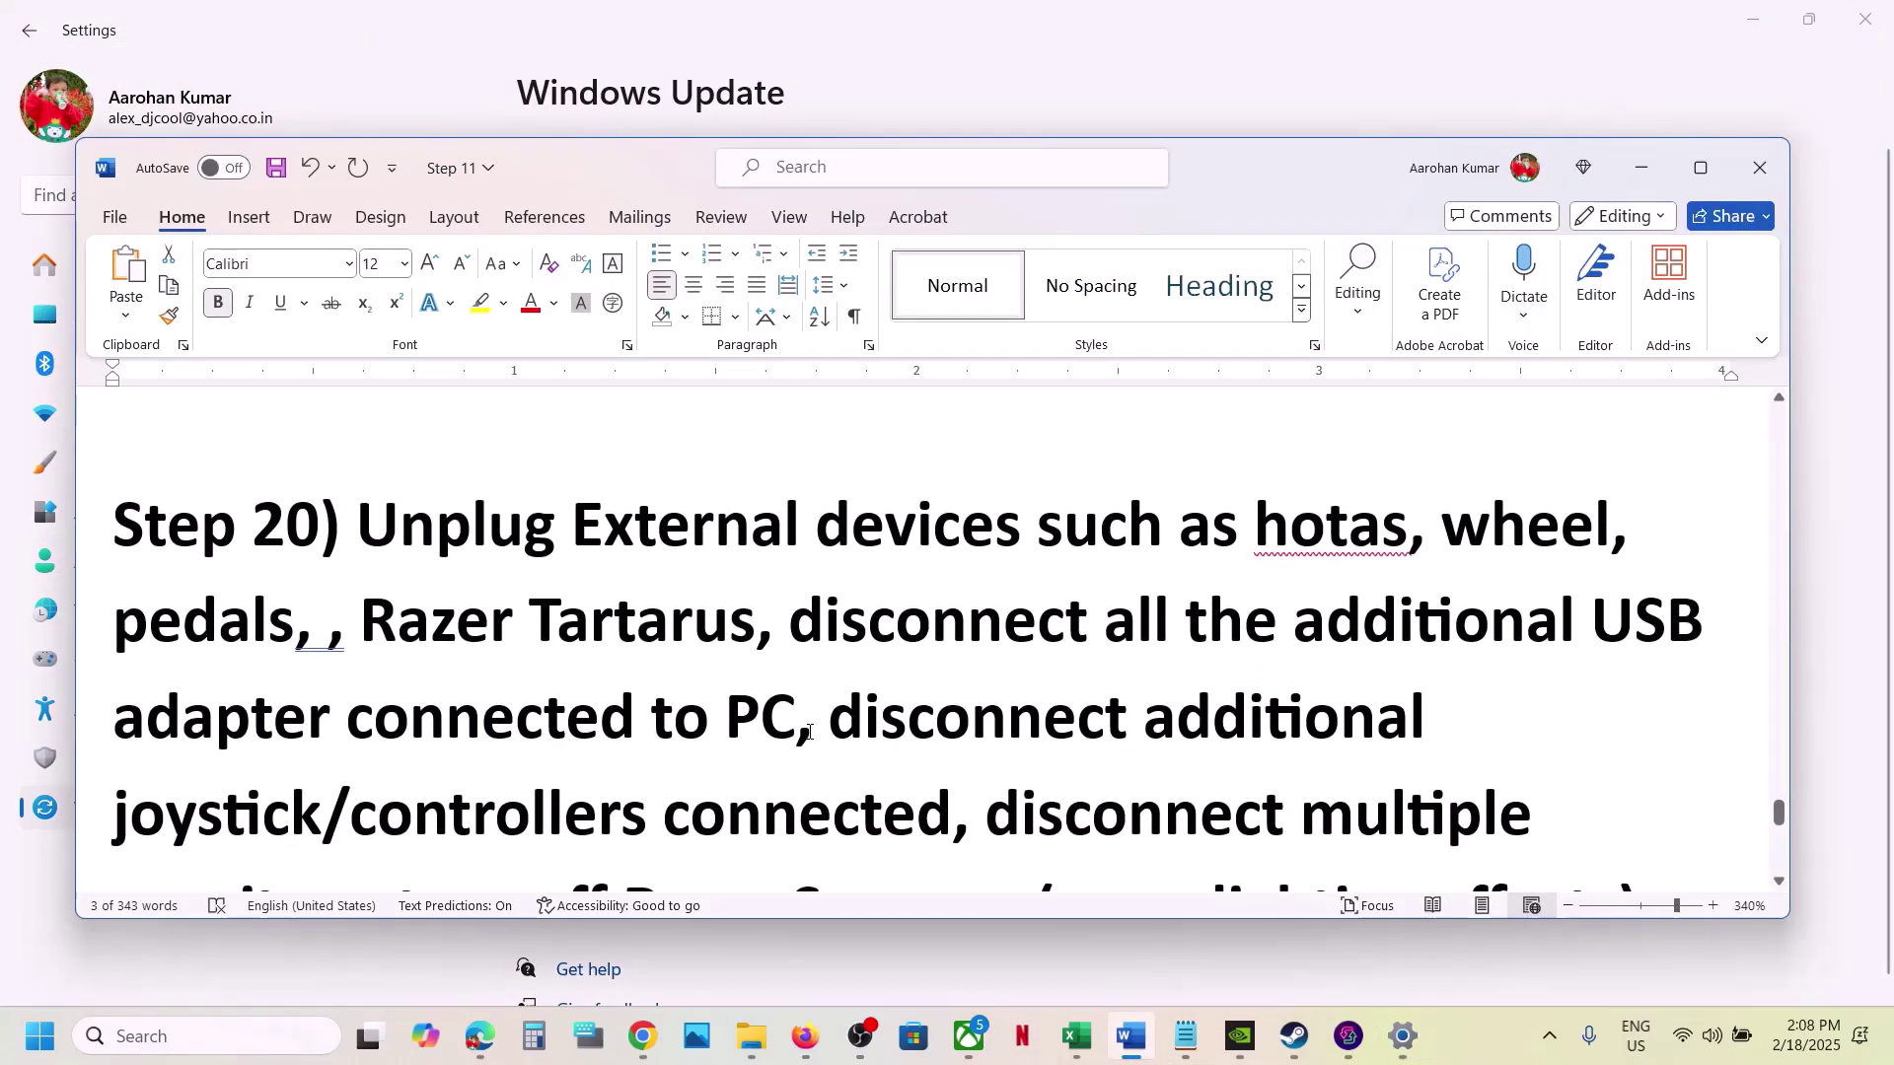
left_click_drag(473, 560, 809, 725)
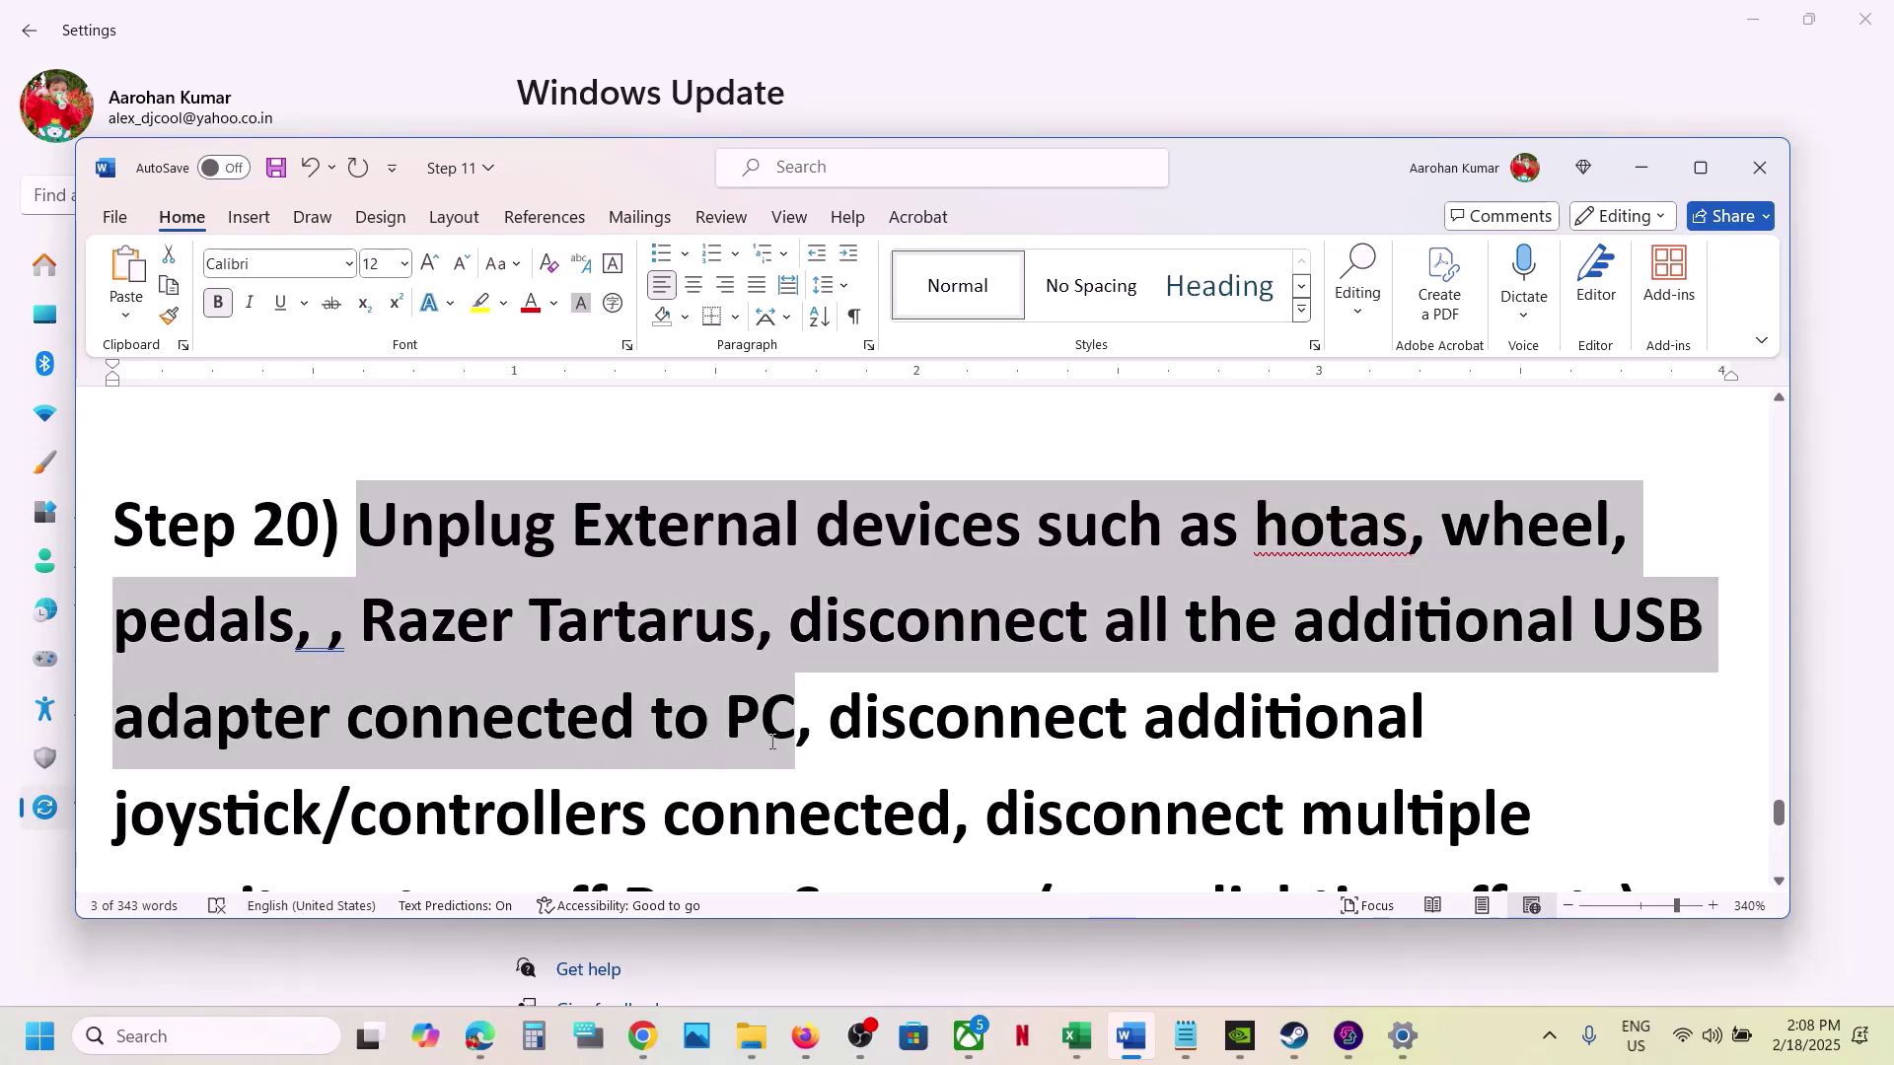
scroll(828, 591, "down", 3)
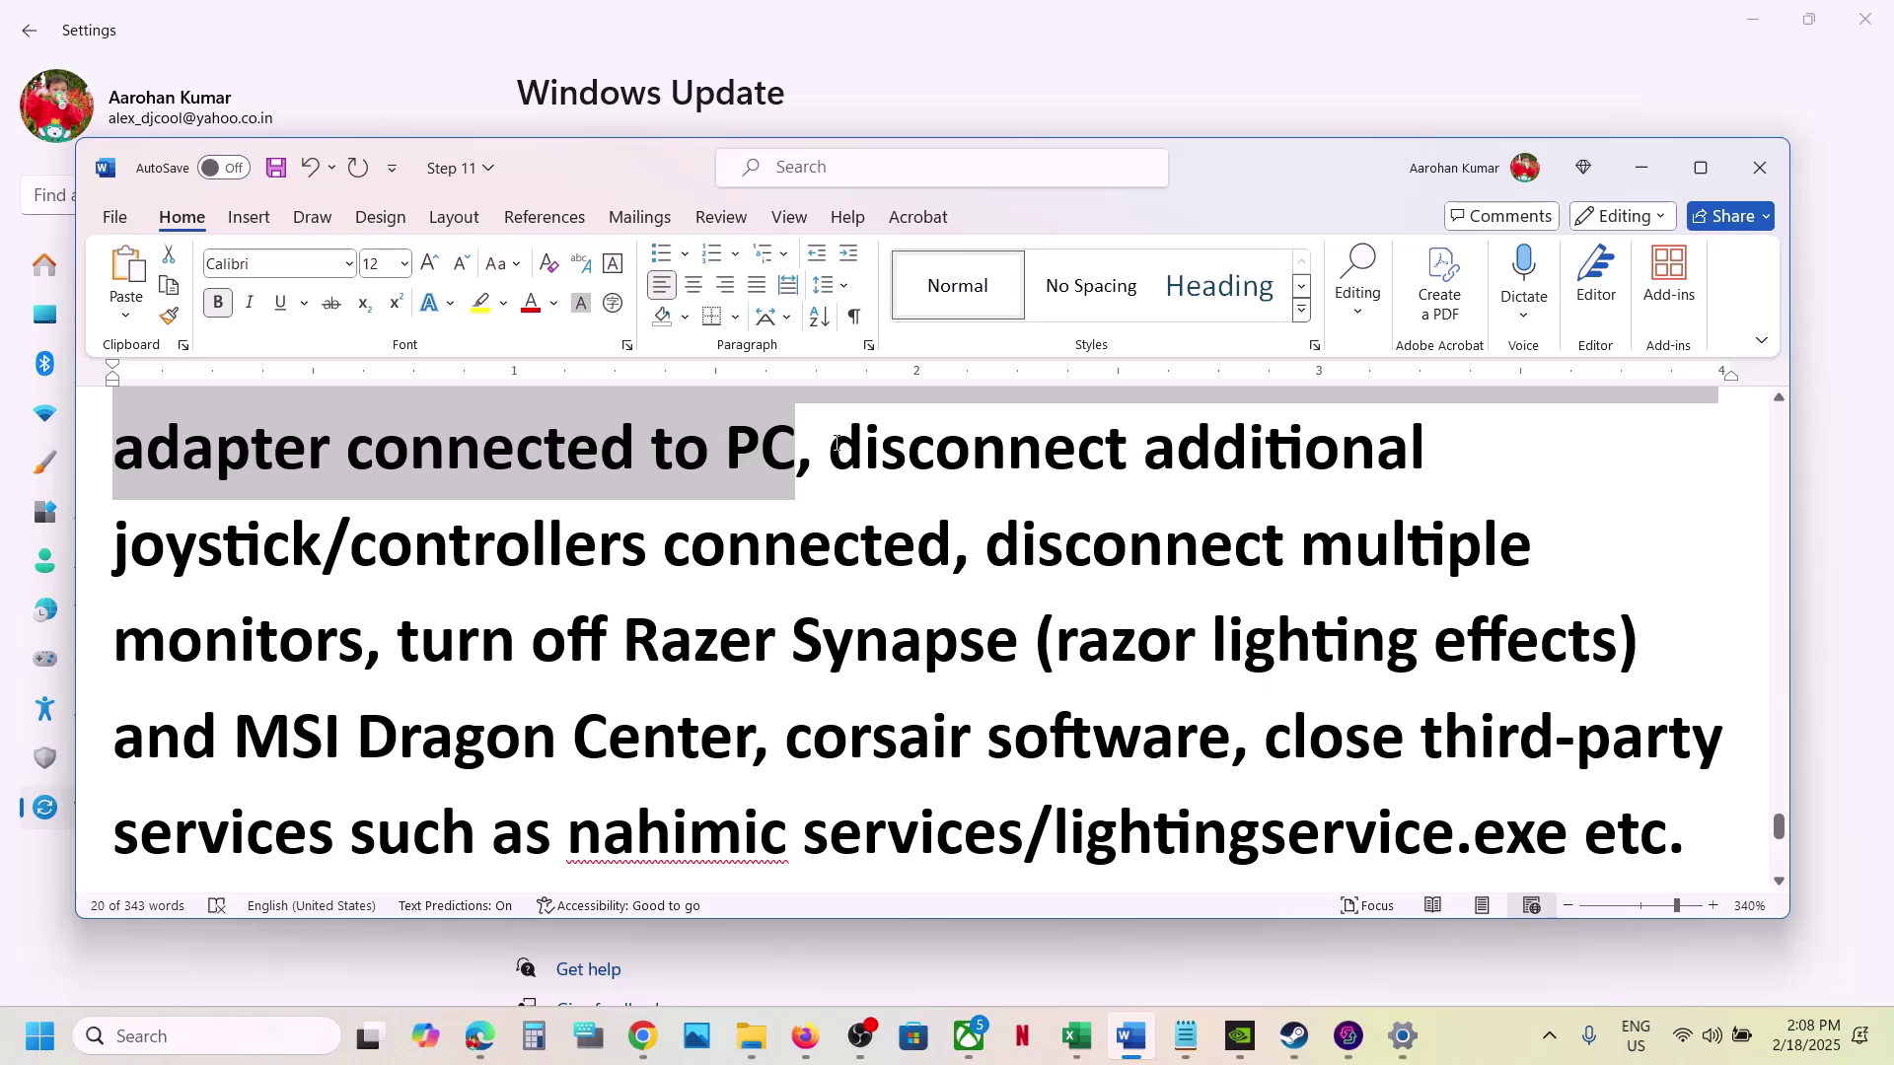
left_click_drag(836, 443, 365, 668)
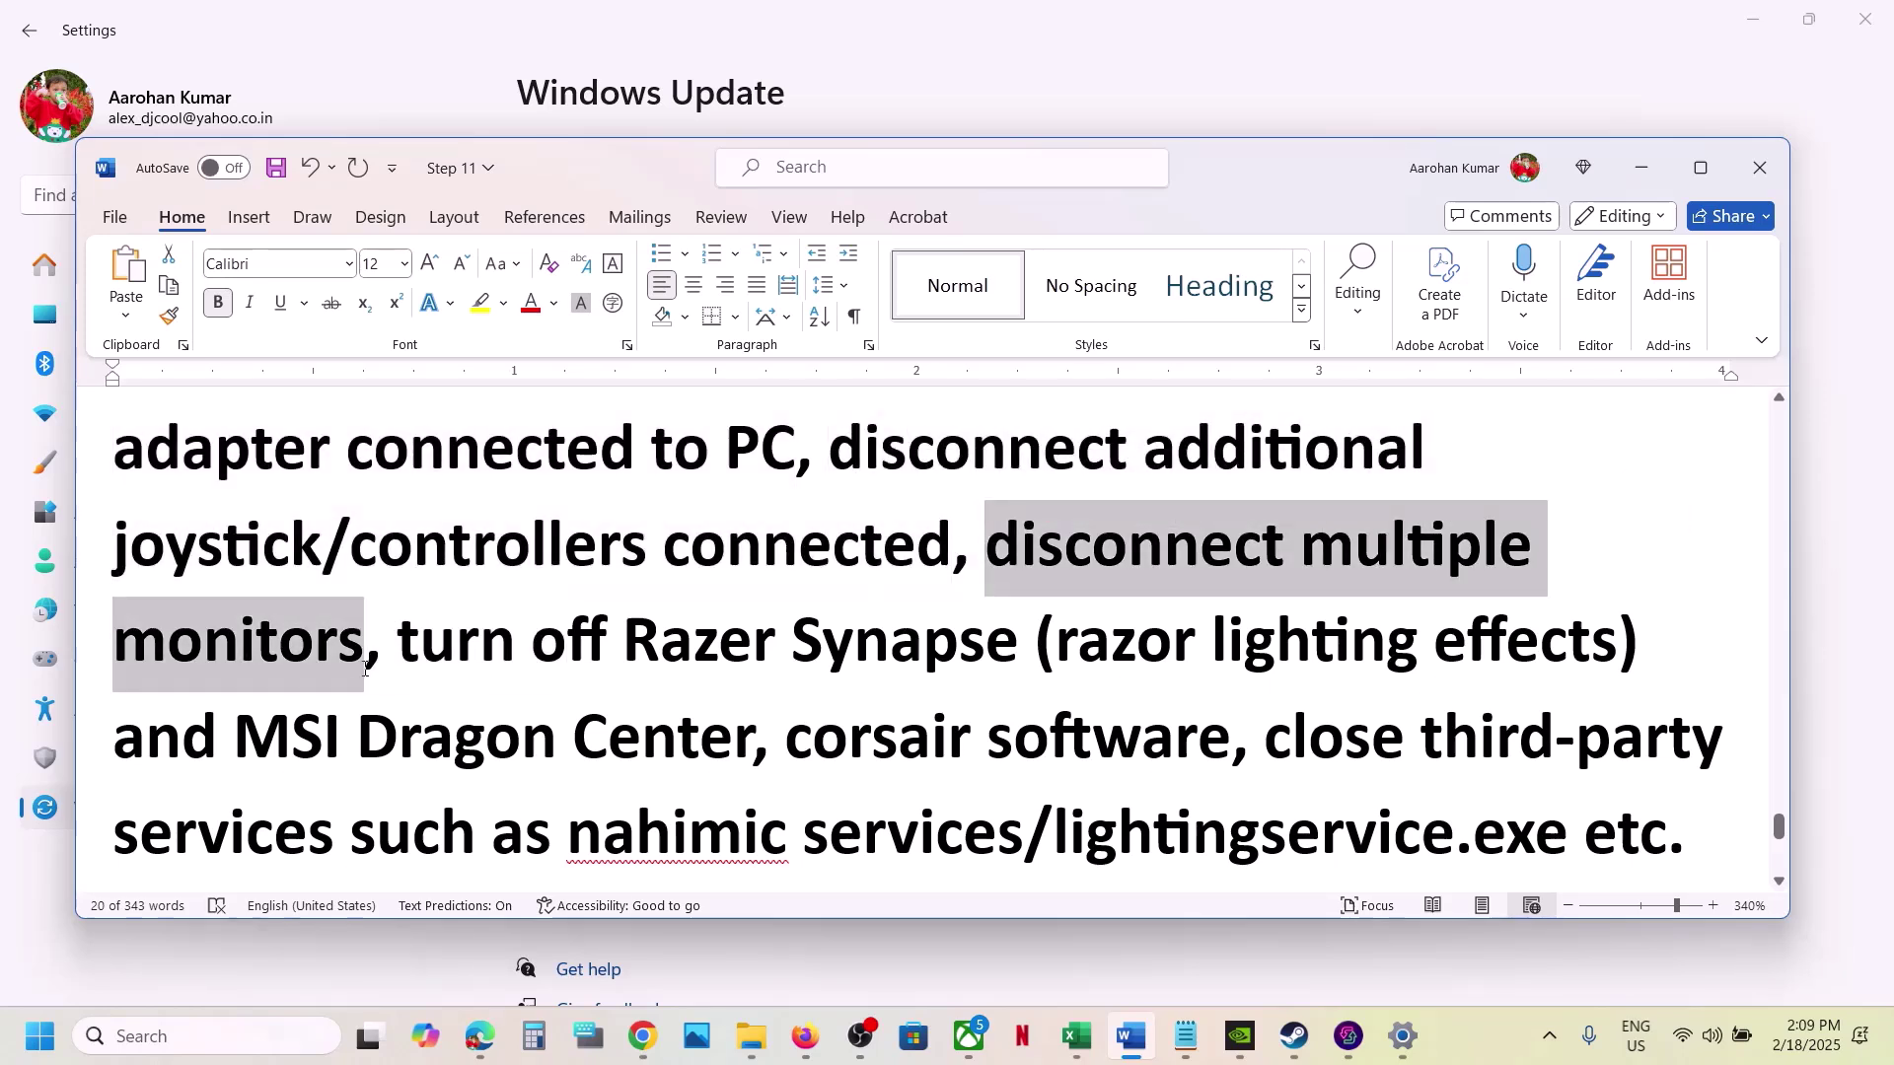
- Highlight the rest of Step 20 on turning off Razer Synapse, MSI Dragon Center and Corsair software and closing third-party services
left_click(457, 680)
scroll(457, 690, "down", 2)
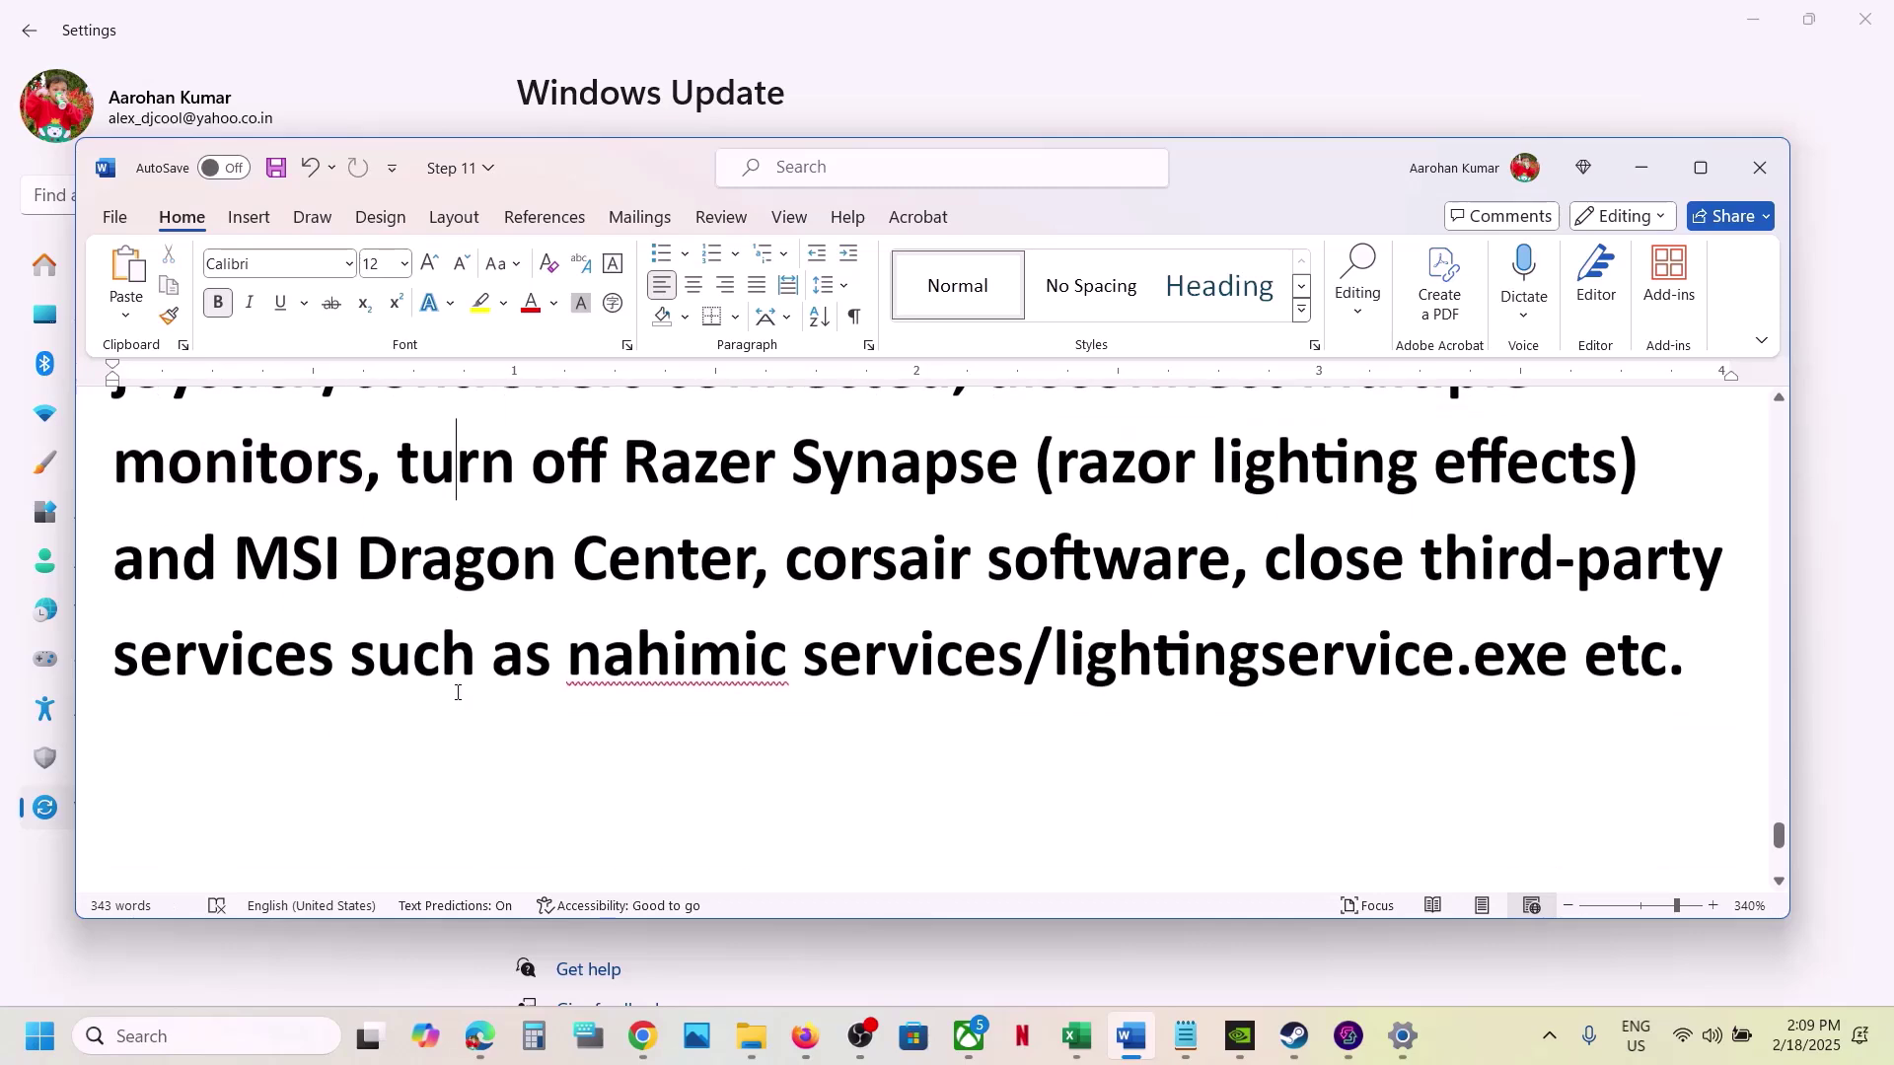
left_click_drag(399, 464, 1681, 658)
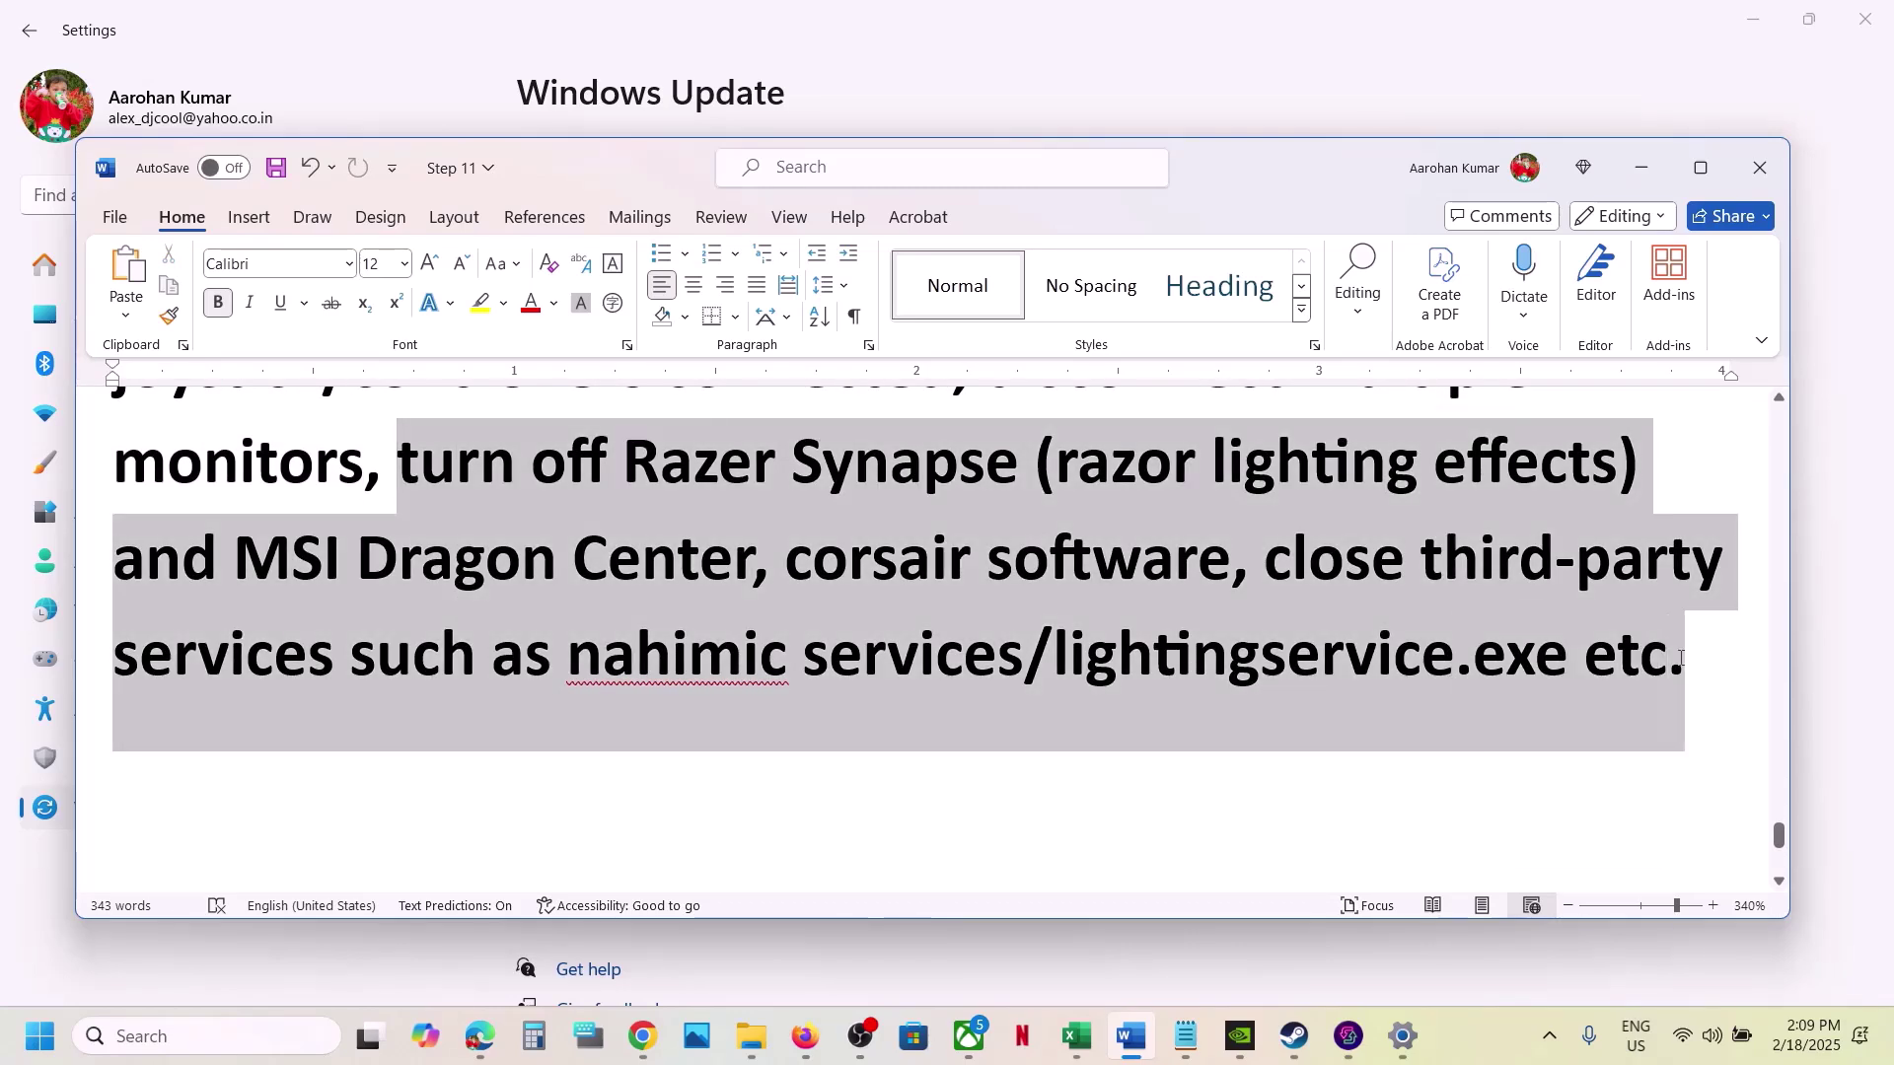
left_click(610, 677)
- Review Step 21 on uninstalling the game, deleting its folder and reinstalling it, highlighting the instruction text
scroll(611, 677, "down", 3)
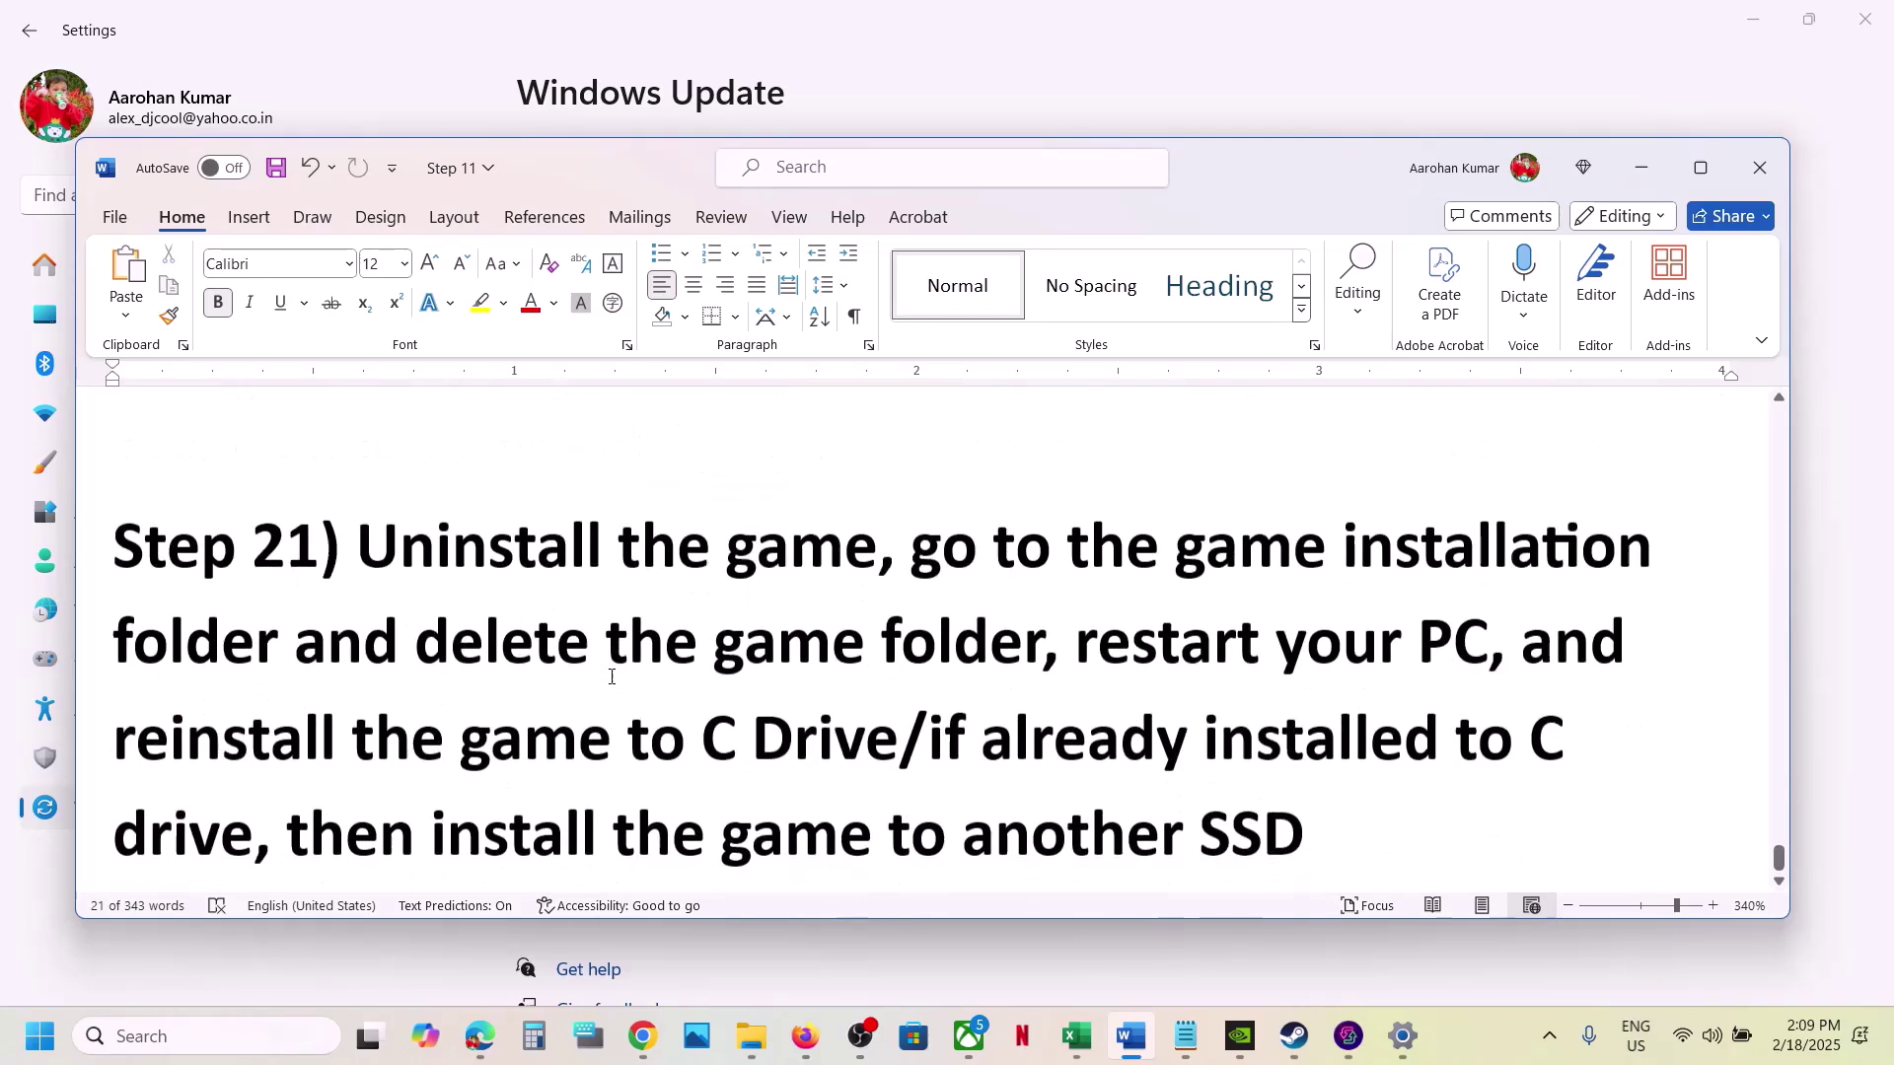
scroll(612, 676, "down", 1)
left_click_drag(355, 486, 1307, 779)
left_click(1300, 779)
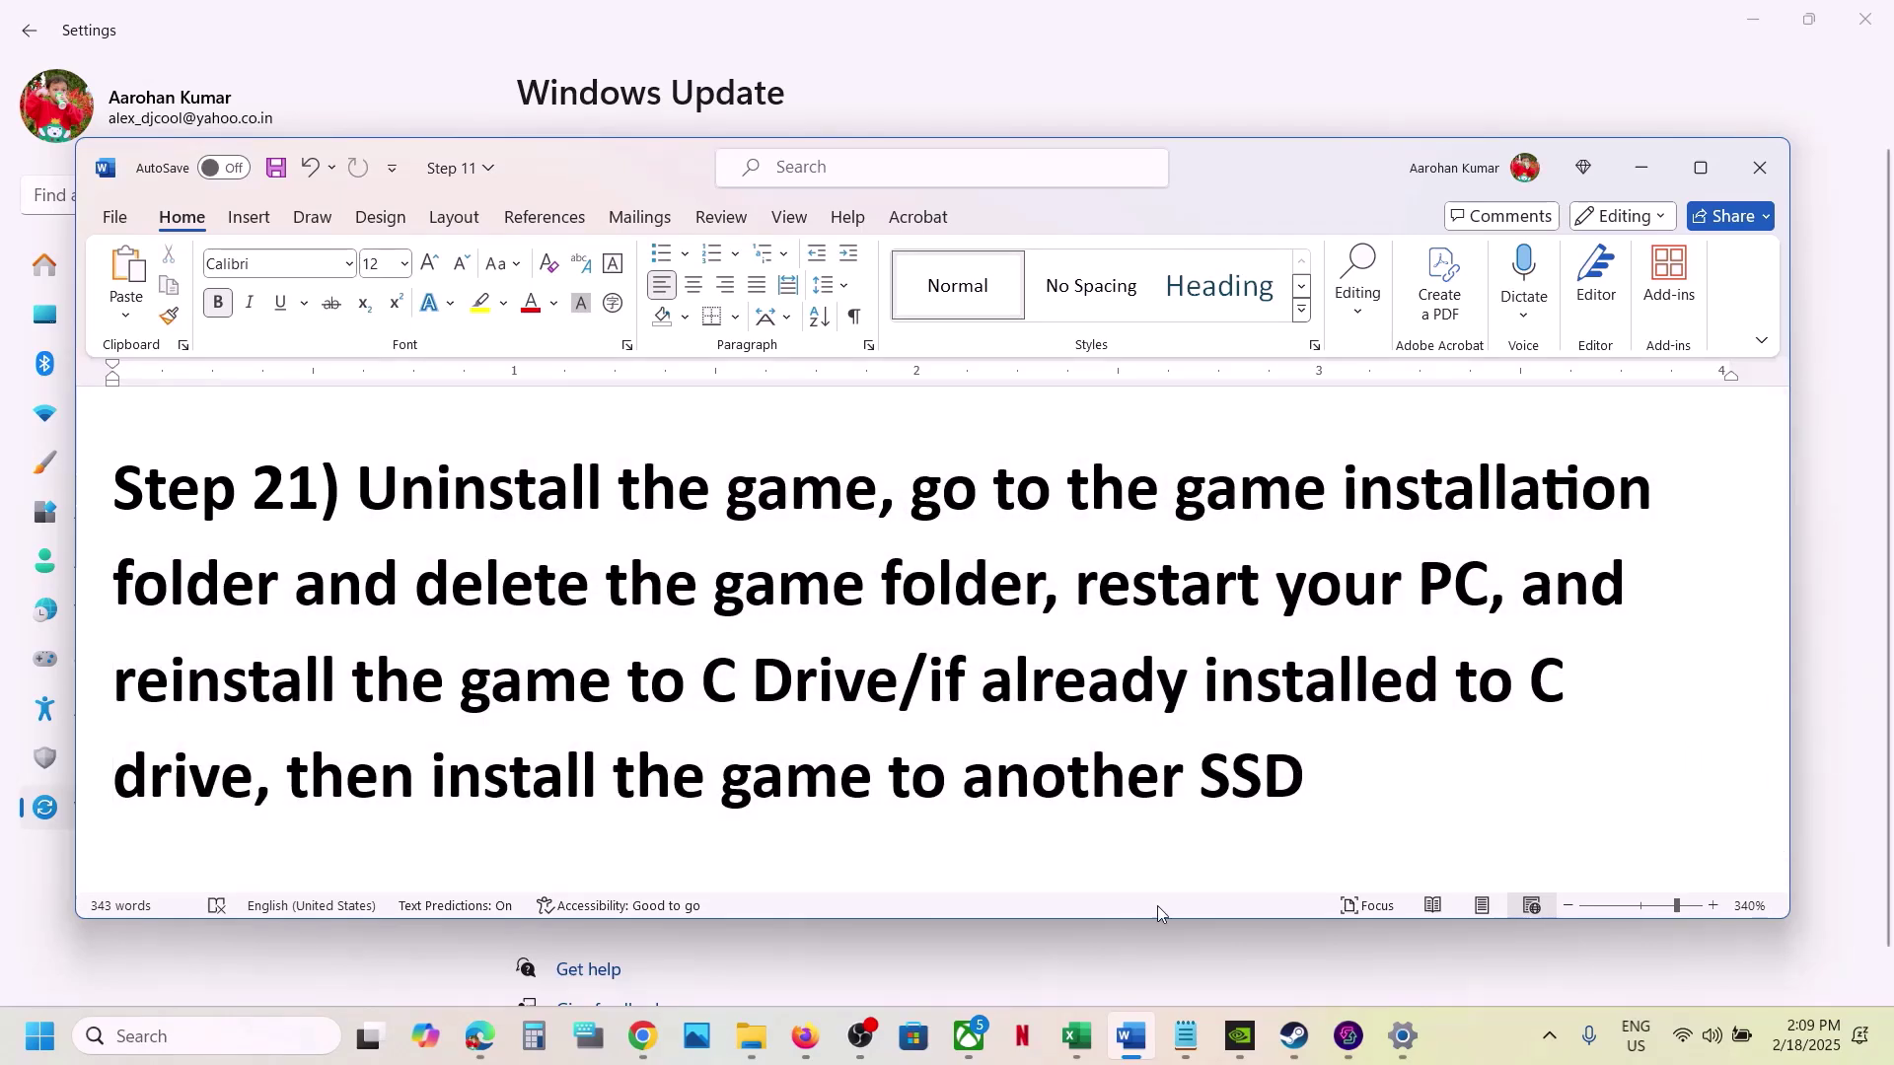
- Switch to Steam, show the Uninstall option among Avowed's management options, and dismiss it without uninstalling
left_click(1294, 1036)
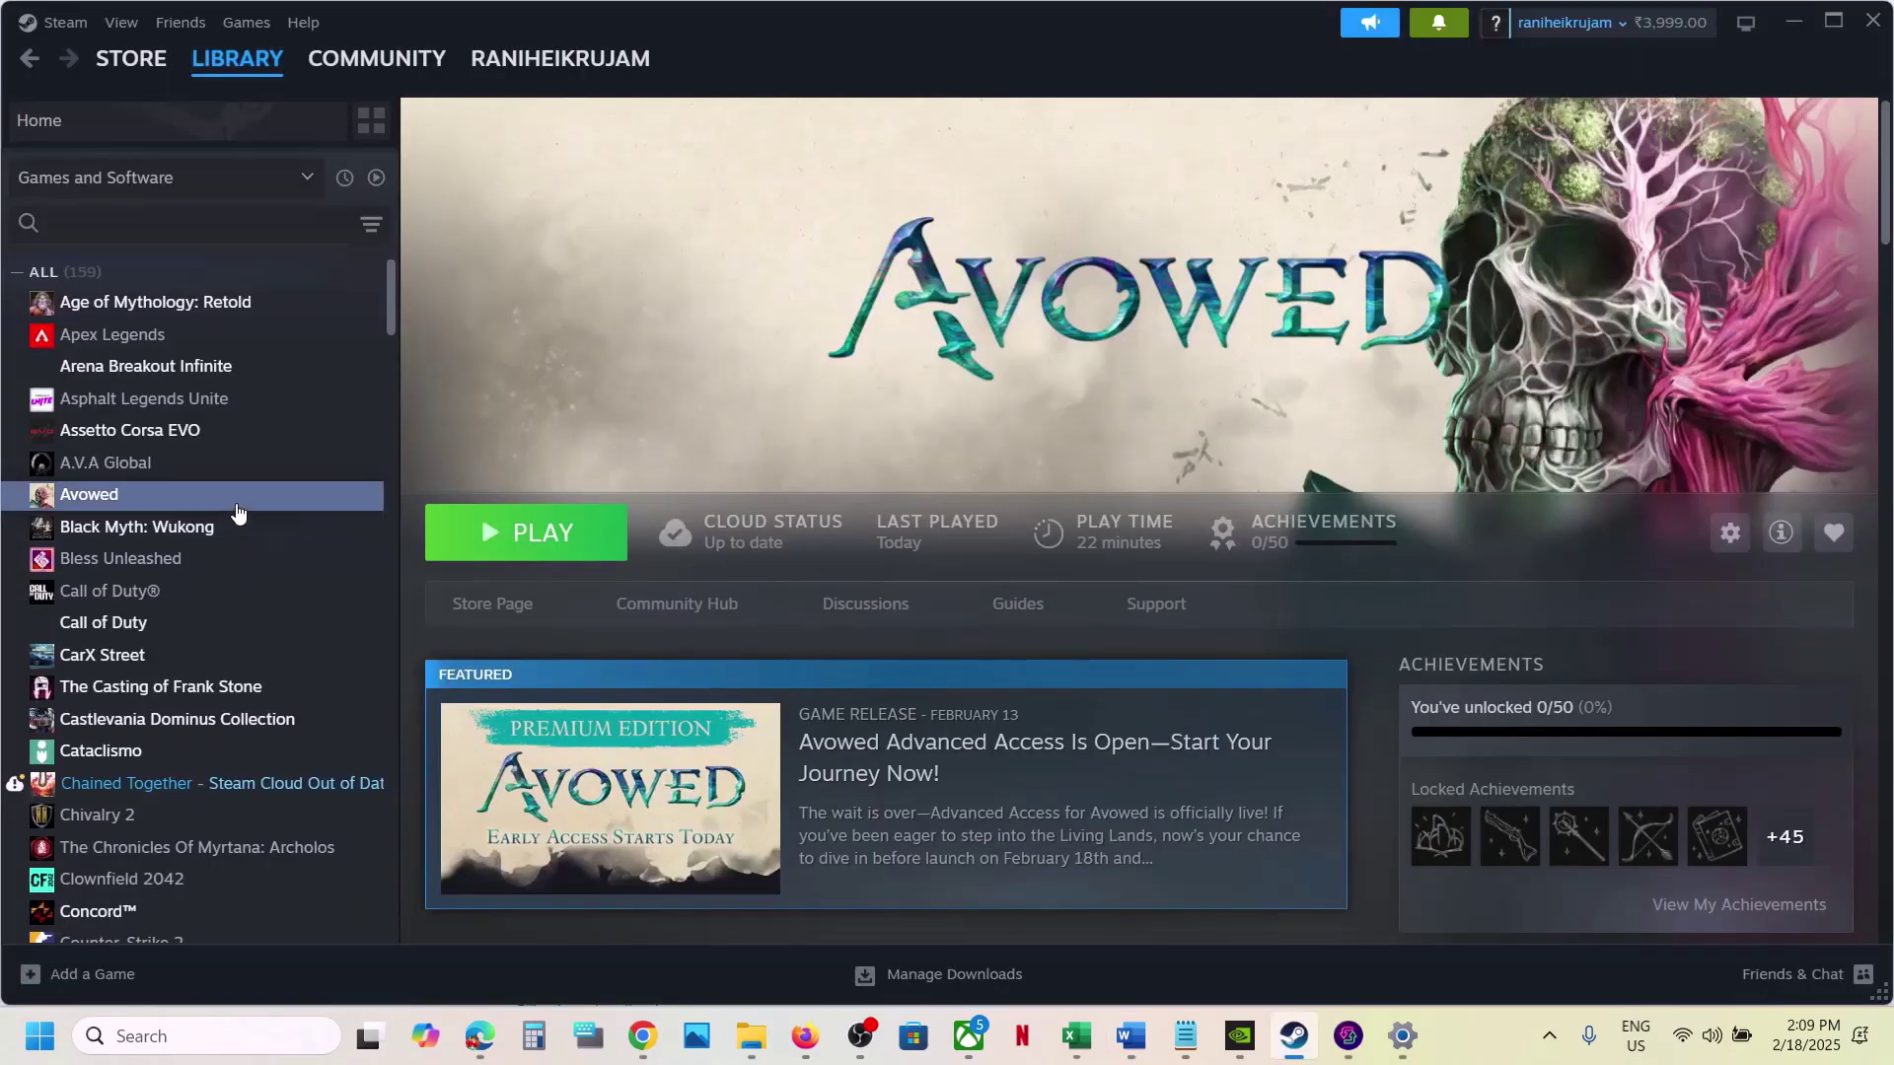
right_click(242, 508)
mouse_move(346, 654)
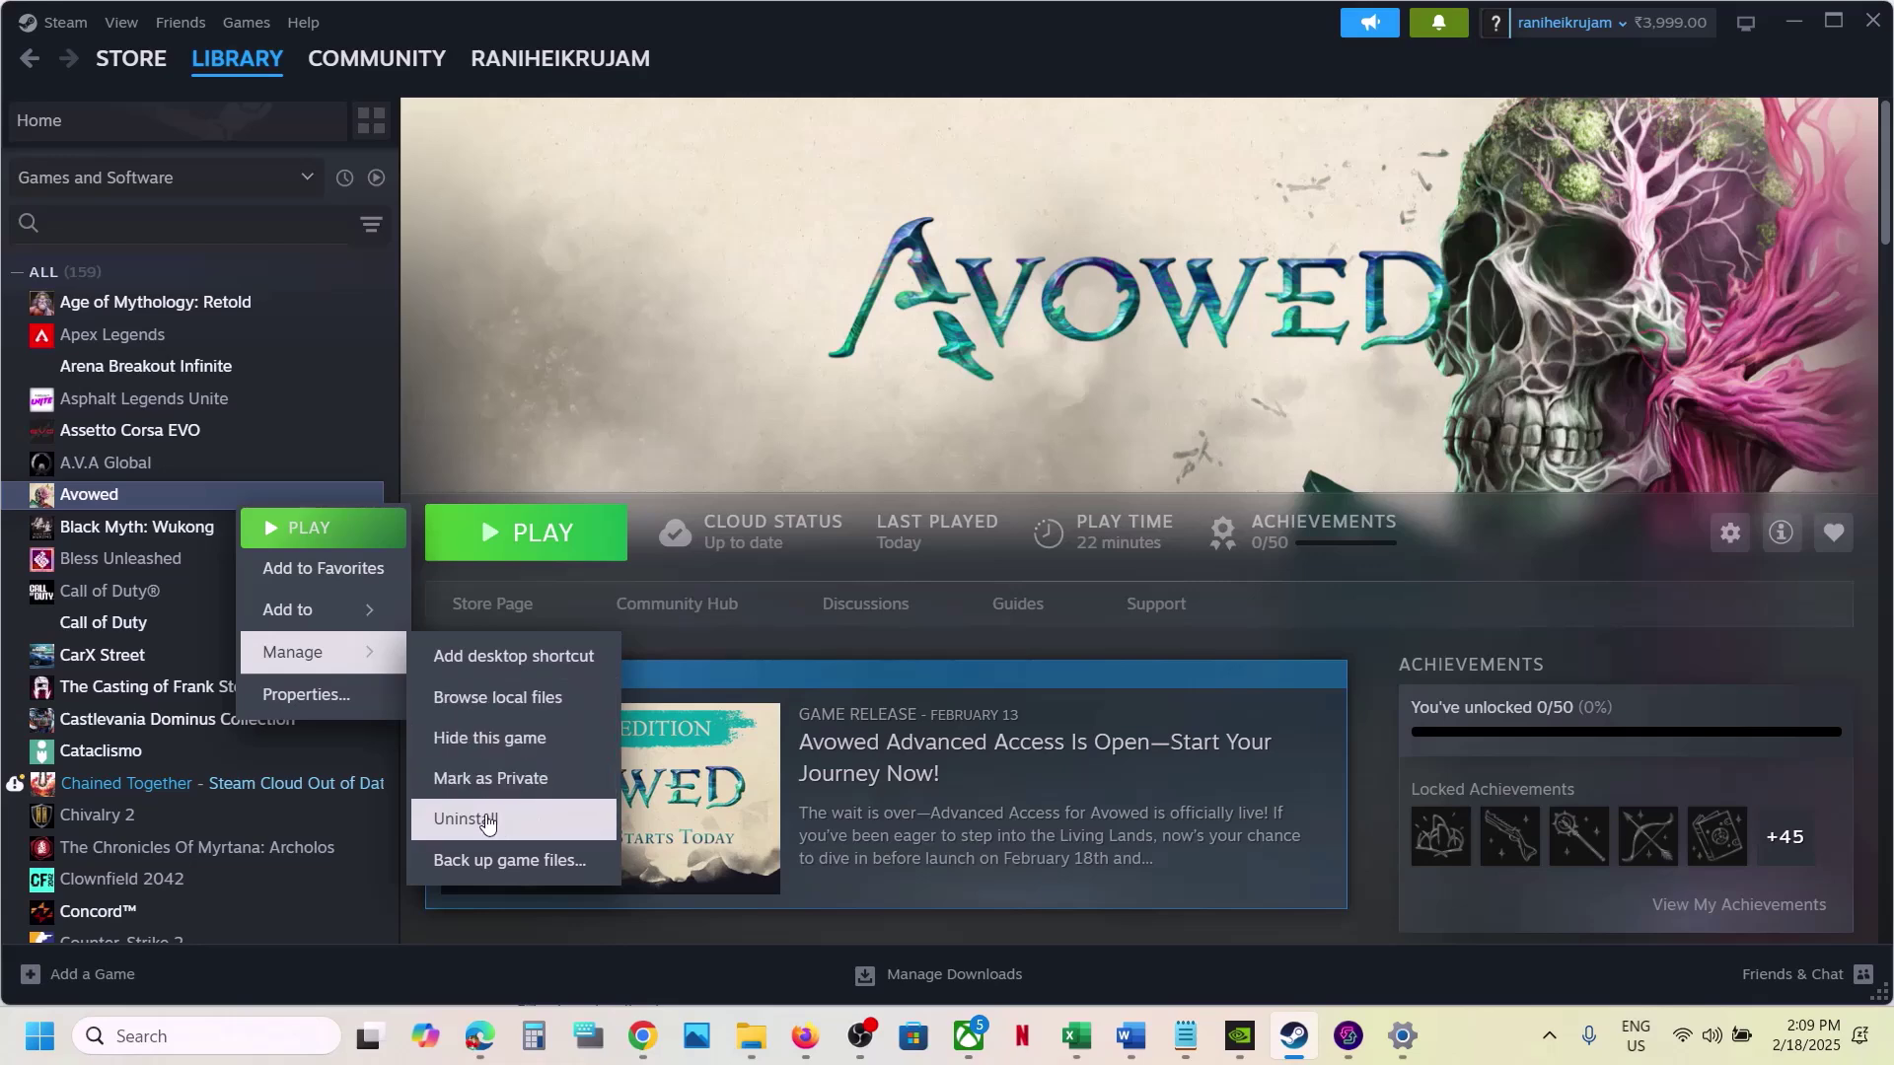
left_click(836, 357)
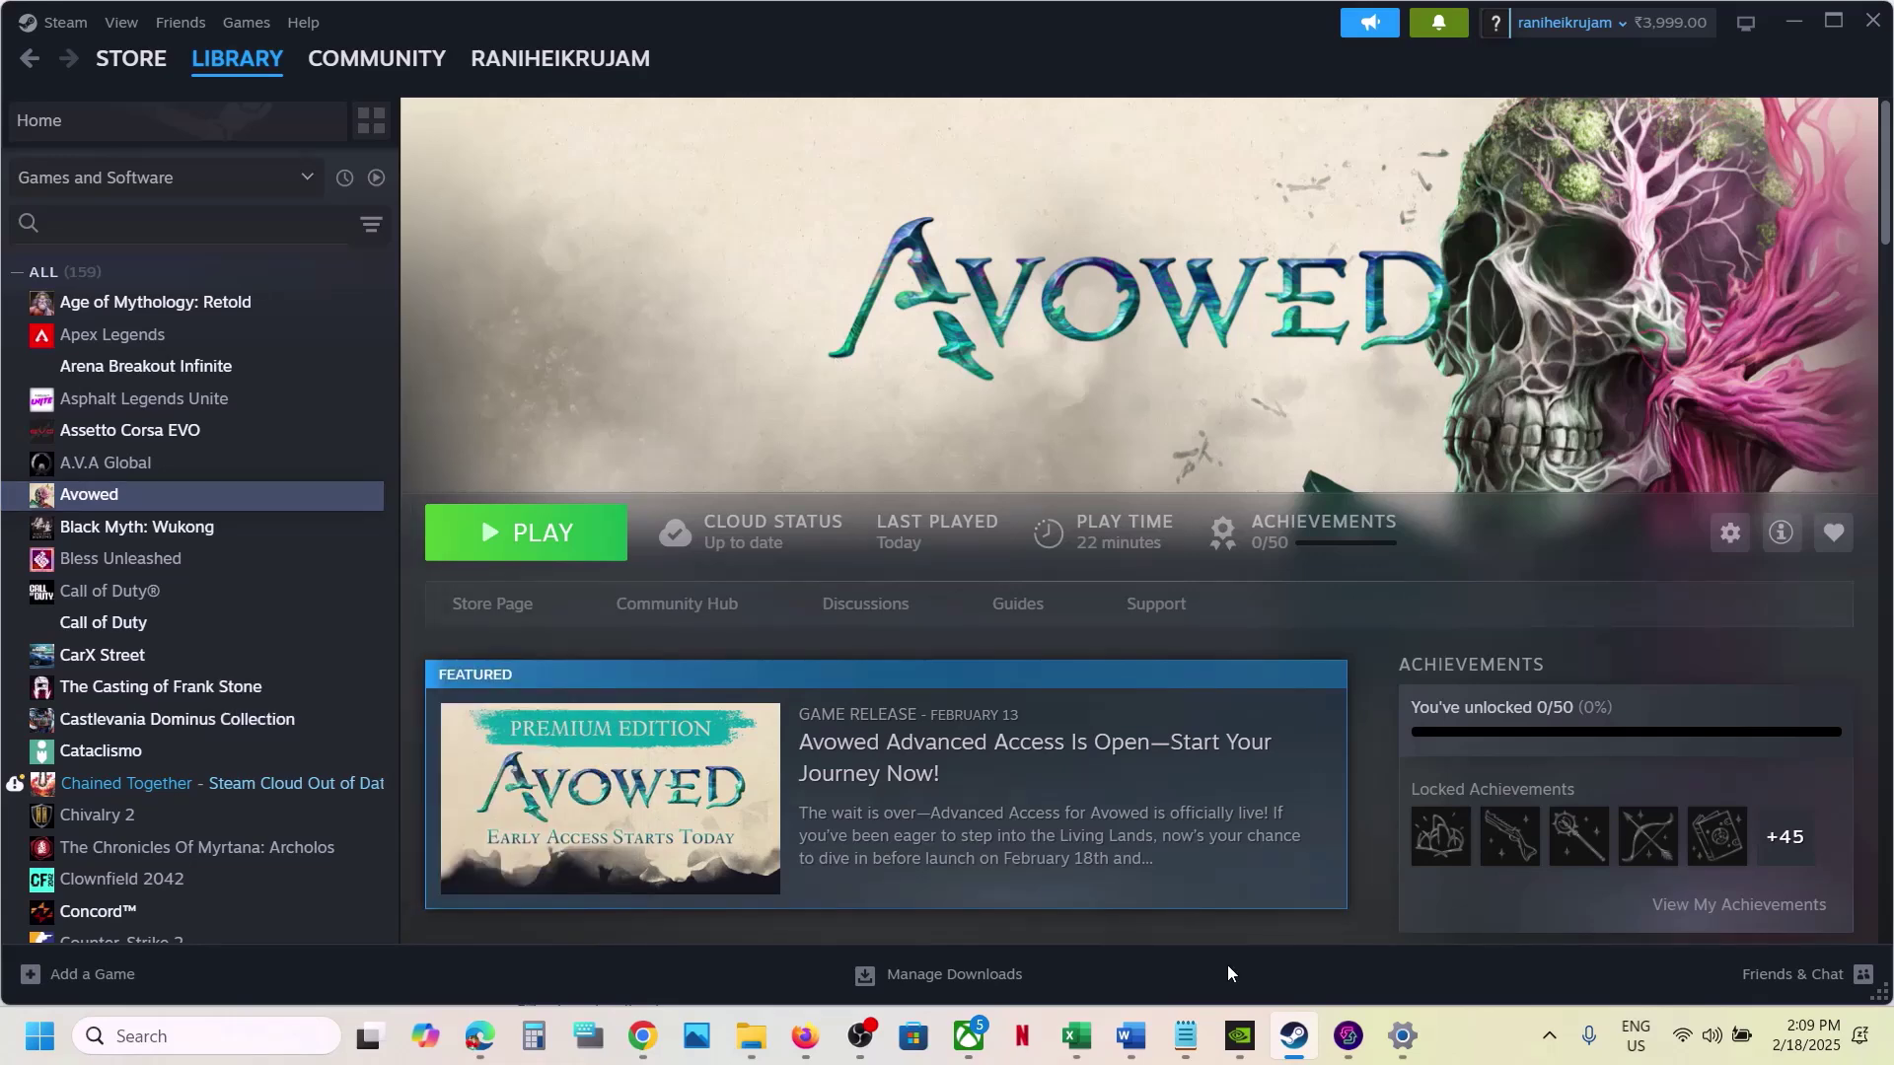
- Return to the Word document, highlight "reinstall the game to C Drive" in Step 21, and switch back to Steam
left_click(1133, 1039)
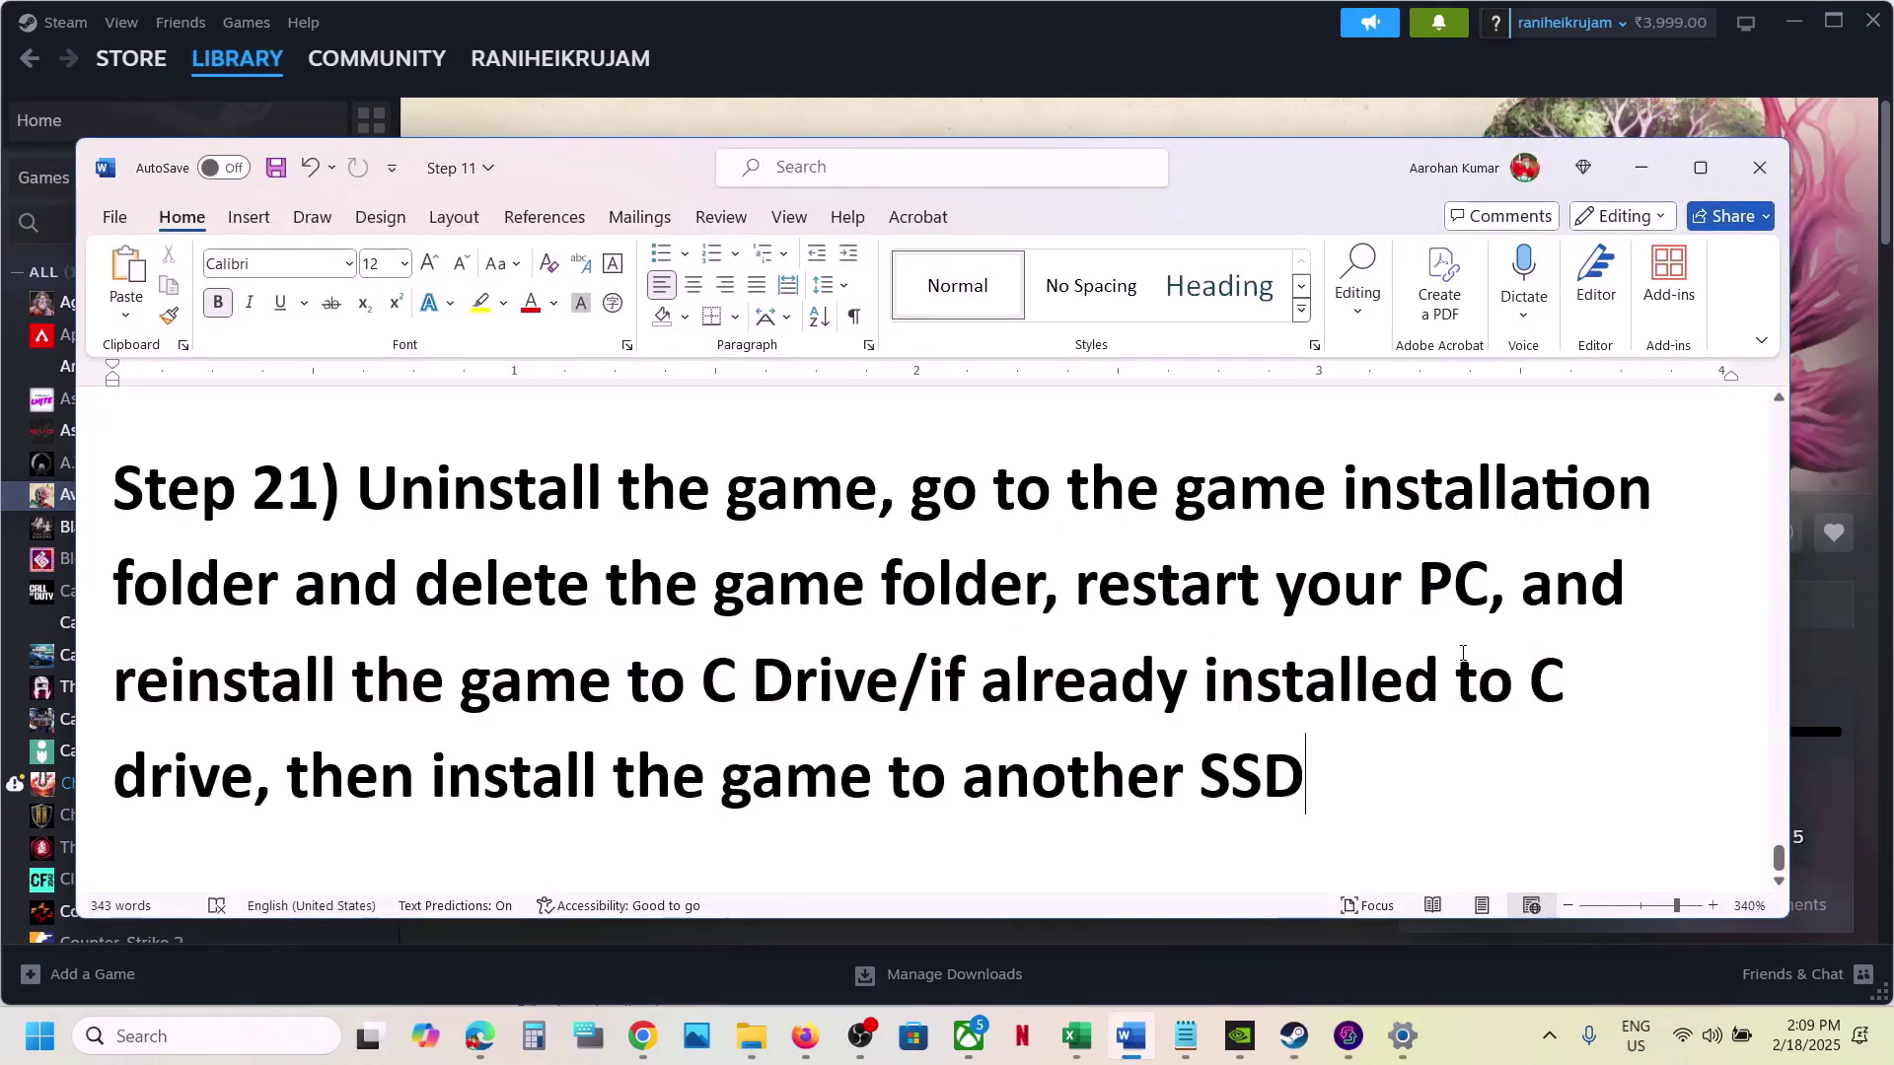
left_click_drag(279, 674, 822, 668)
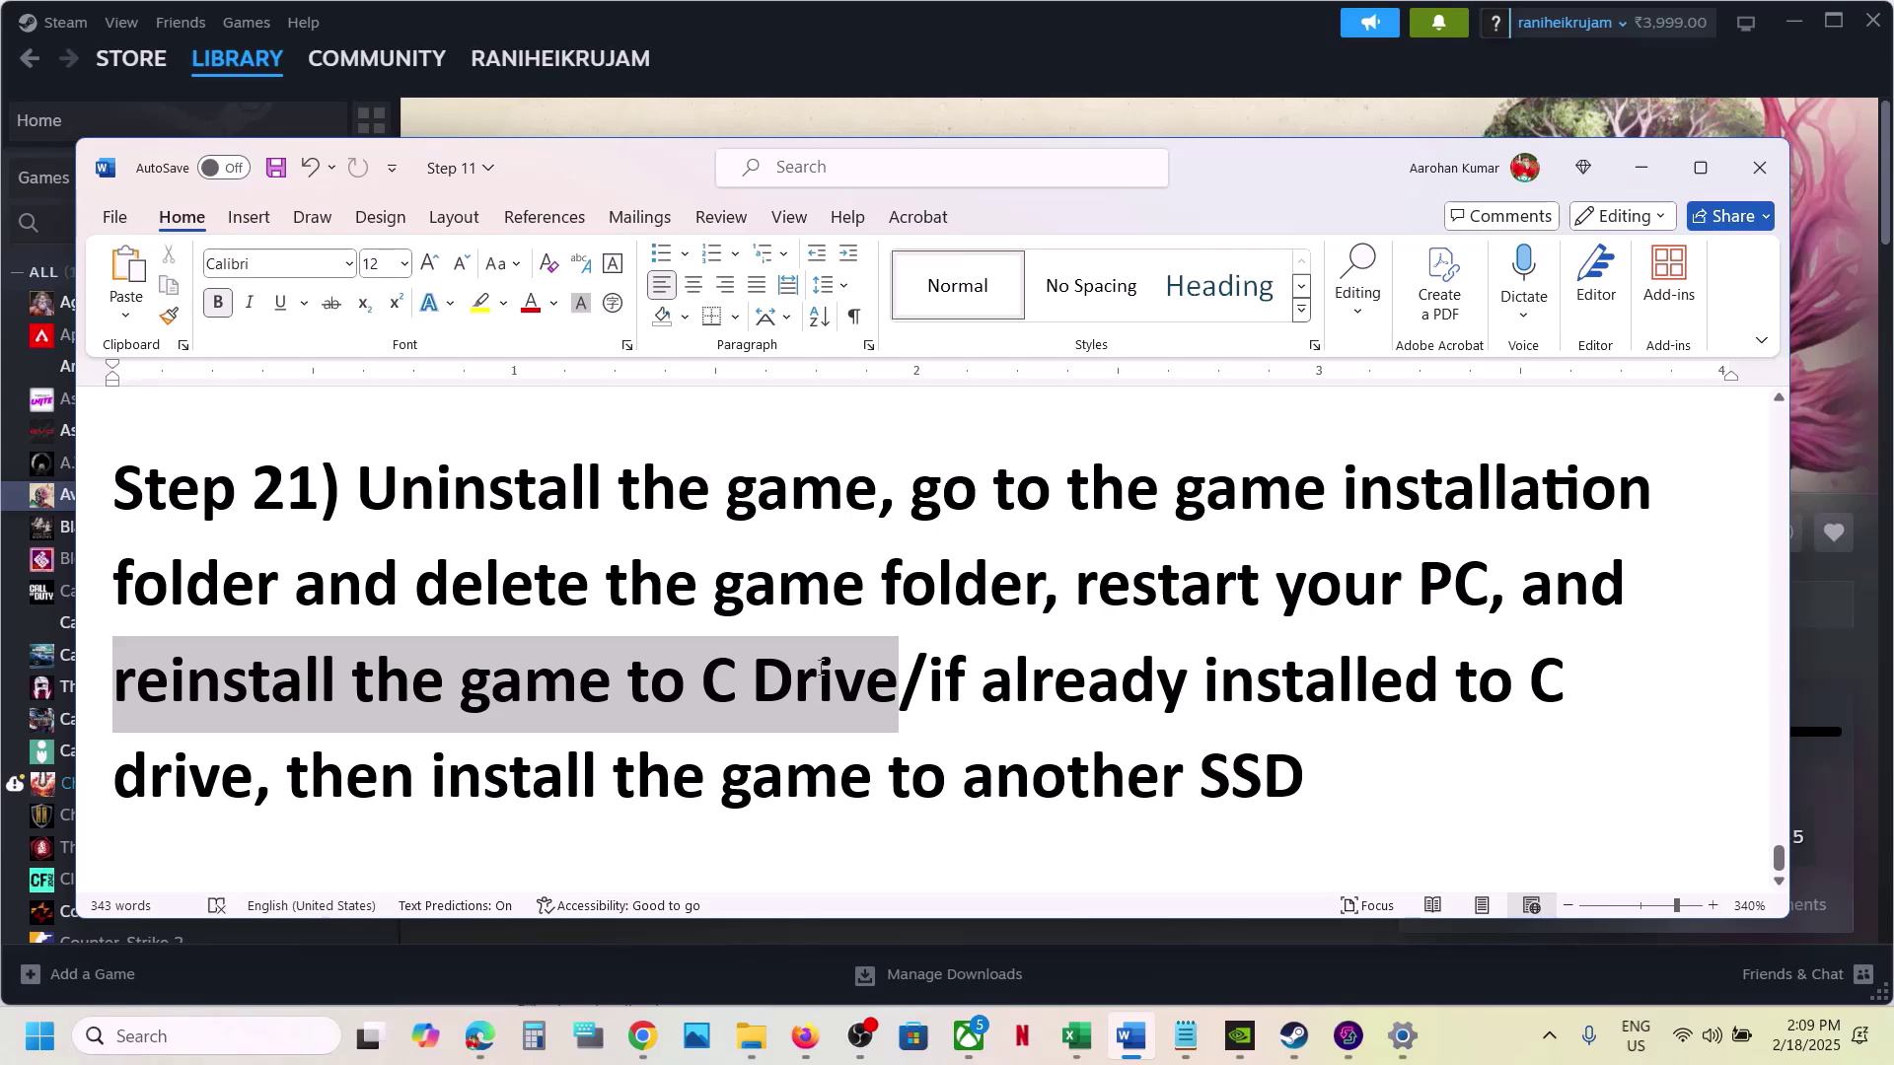
left_click_drag(822, 668, 822, 668)
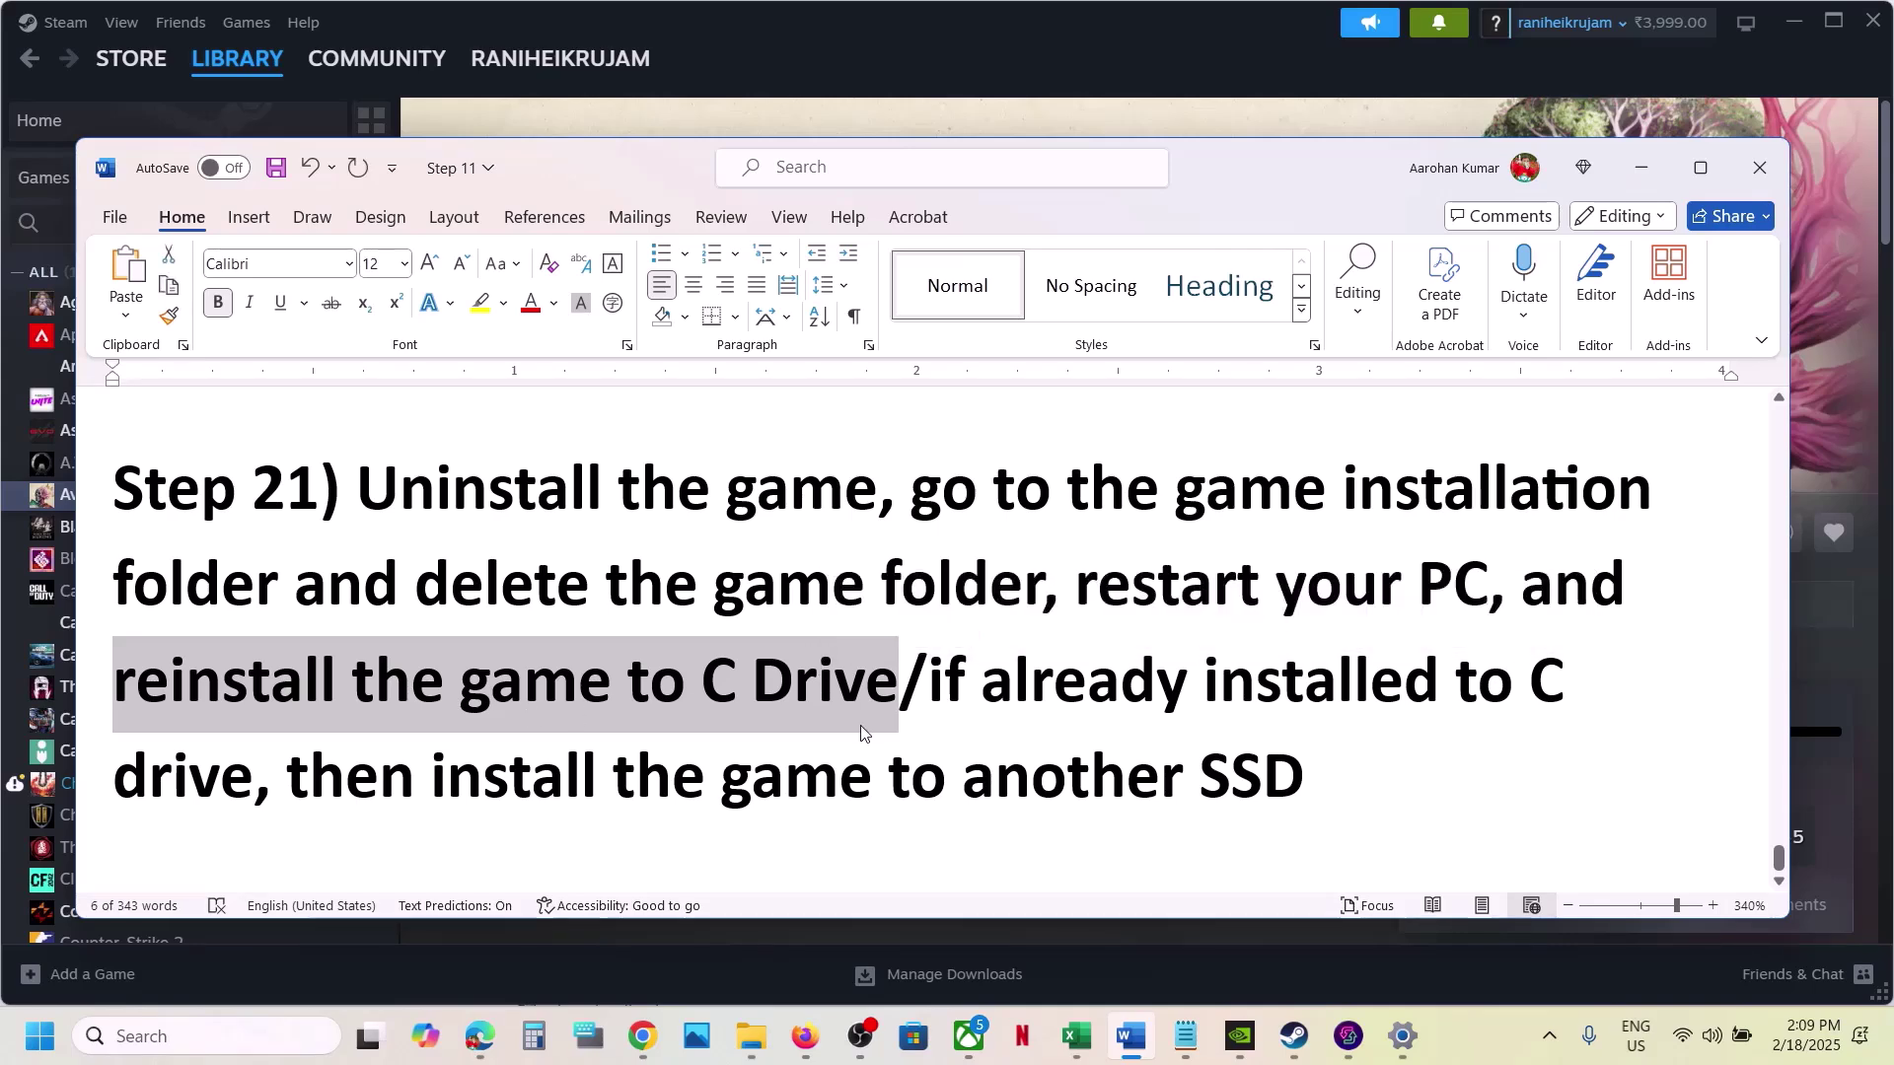
mouse_move(966, 701)
left_mouse_down()
mouse_move(1534, 720)
mouse_move(434, 779)
mouse_move(1353, 791)
mouse_move(1335, 769)
mouse_move(932, 702)
left_mouse_up()
left_click(1027, 39)
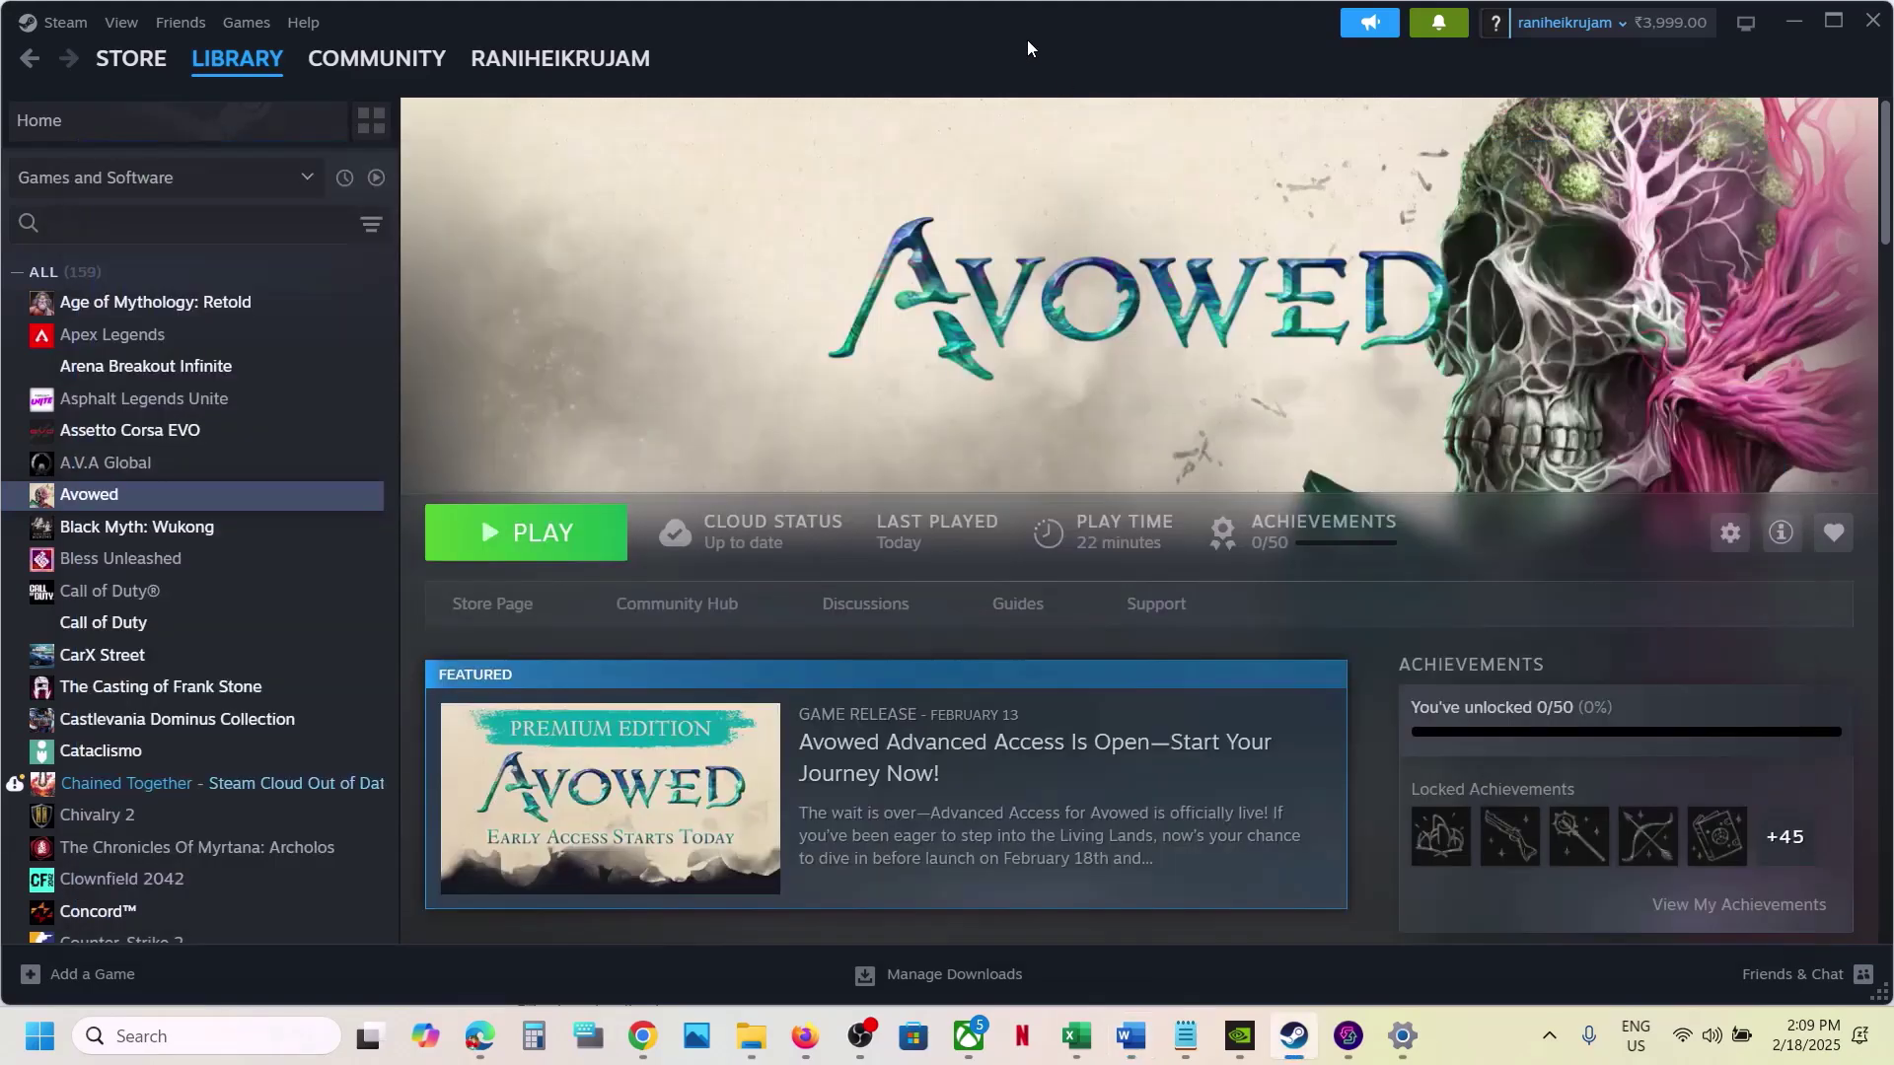